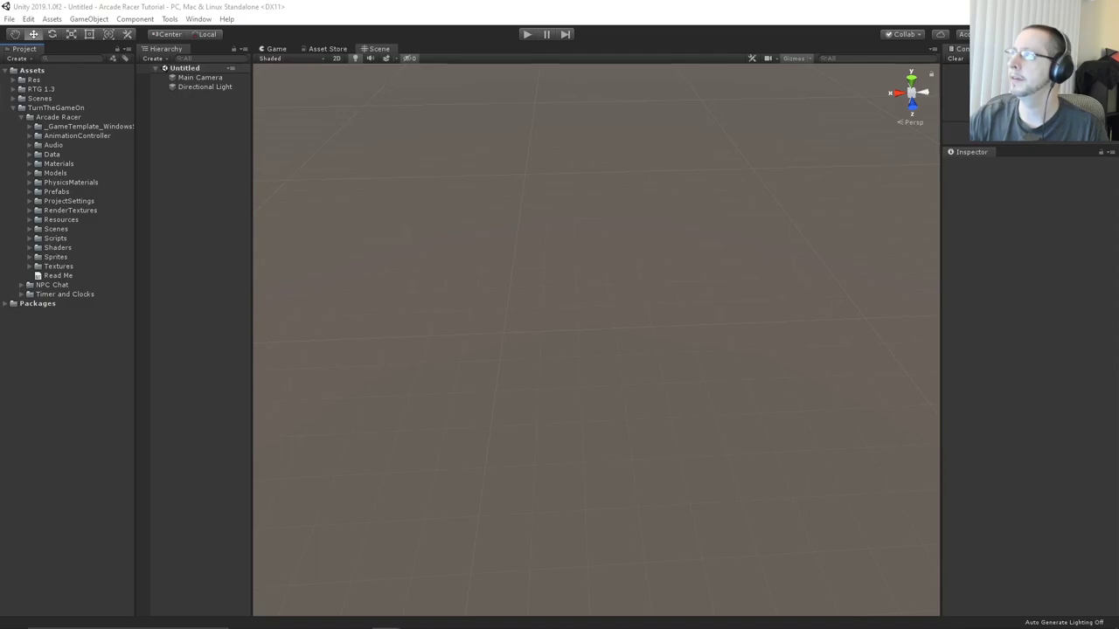
Review the Asset Store pages for Arcade Racer, Race Track Generator and Fantastic Race Car 13, and return to the Unity editor
{"action": "left_click_drag", "start_coordinate": [1118, 180], "coordinate": [806, 71]}
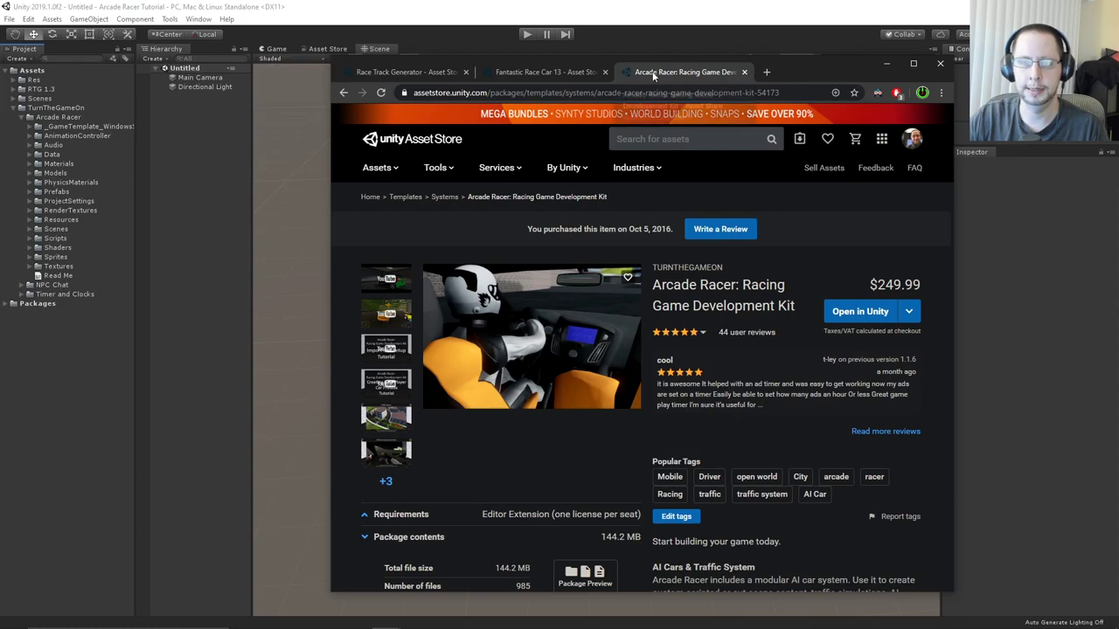
{"action": "left_click", "coordinate": [400, 72]}
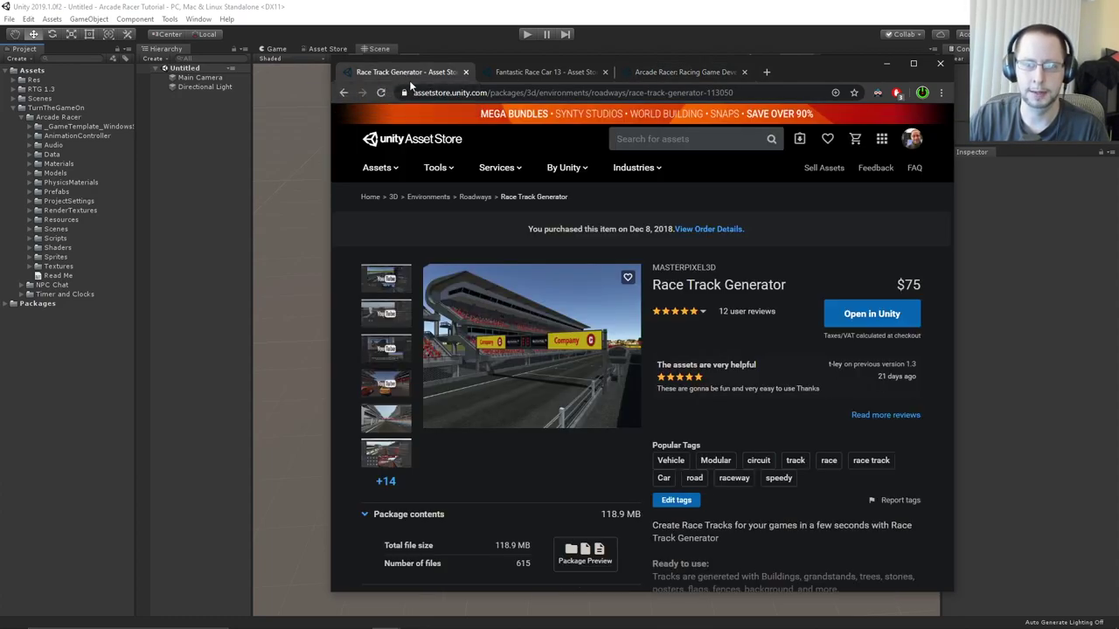
{"action": "mouse_move", "coordinate": [665, 318]}
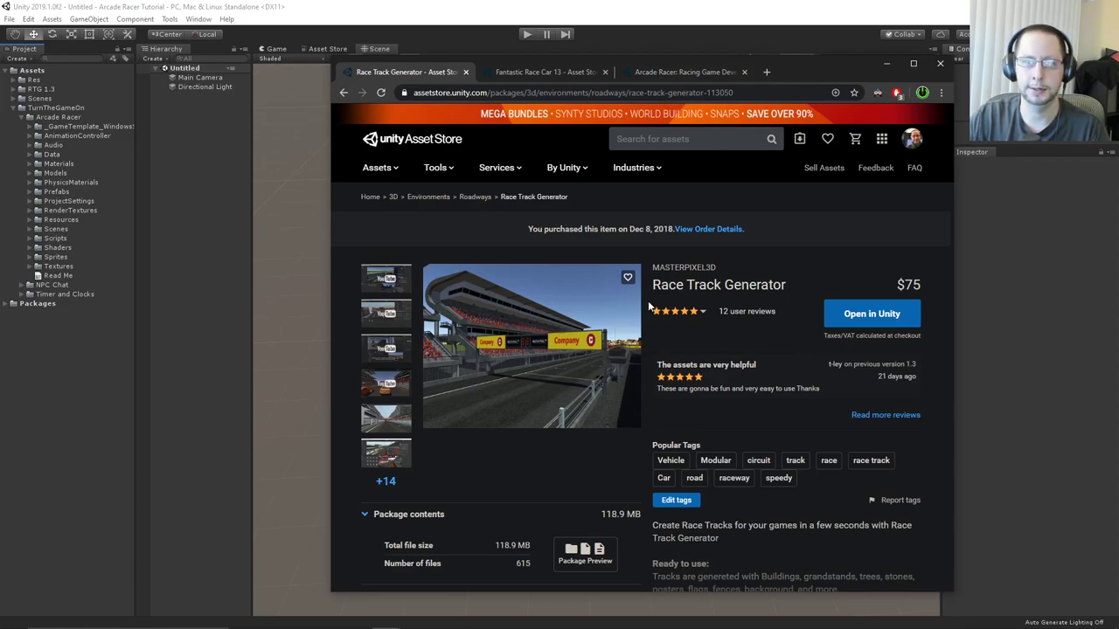
{"action": "left_click", "coordinate": [556, 69]}
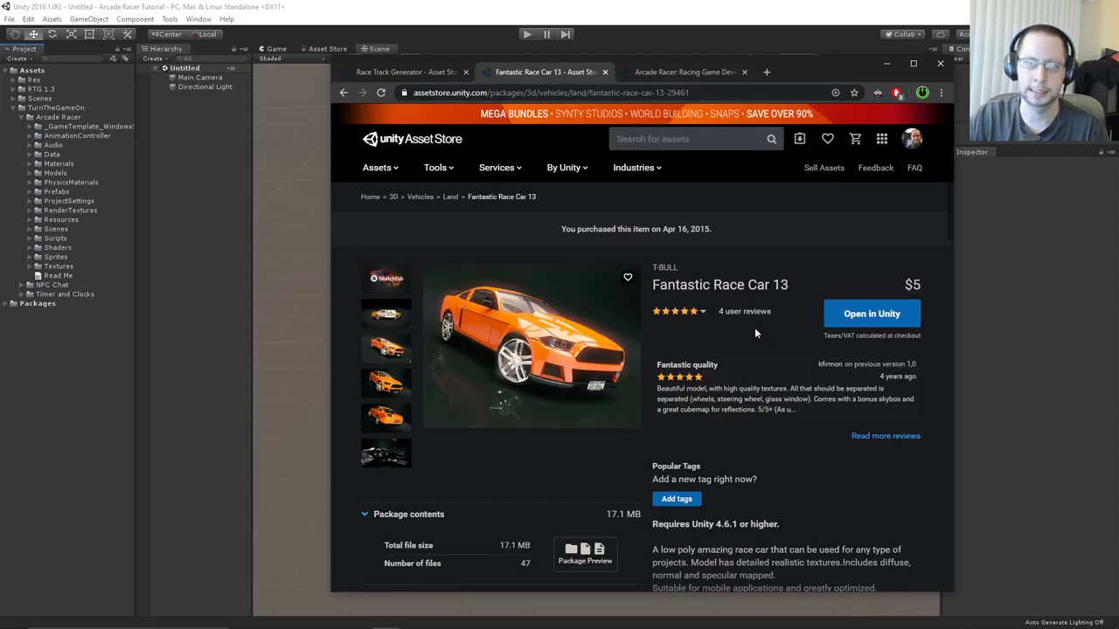
{"action": "left_click", "coordinate": [887, 63]}
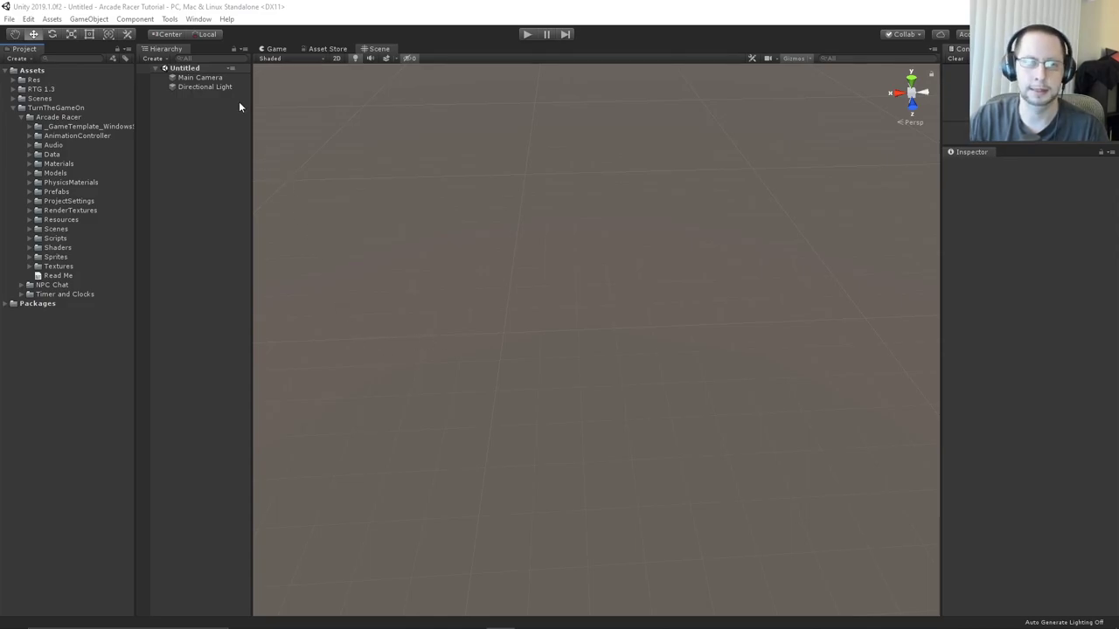
Open Race Track Generator 1.3 and generate small tracks repeatedly until a simple closed circuit without crossings is produced
{"action": "left_click", "coordinate": [198, 19]}
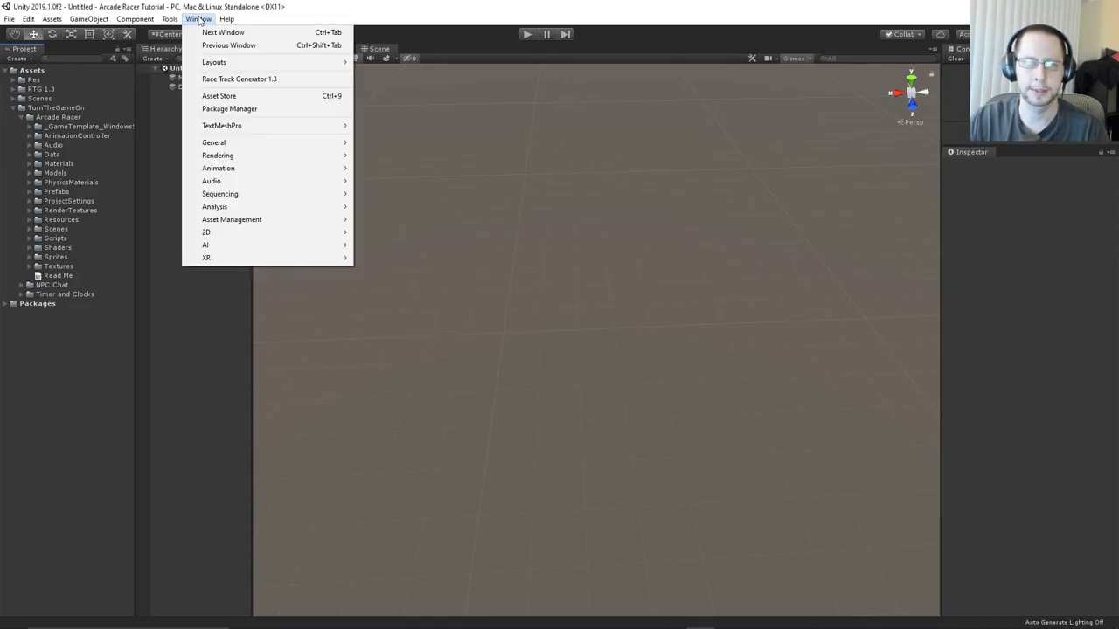
{"action": "left_click", "coordinate": [219, 79]}
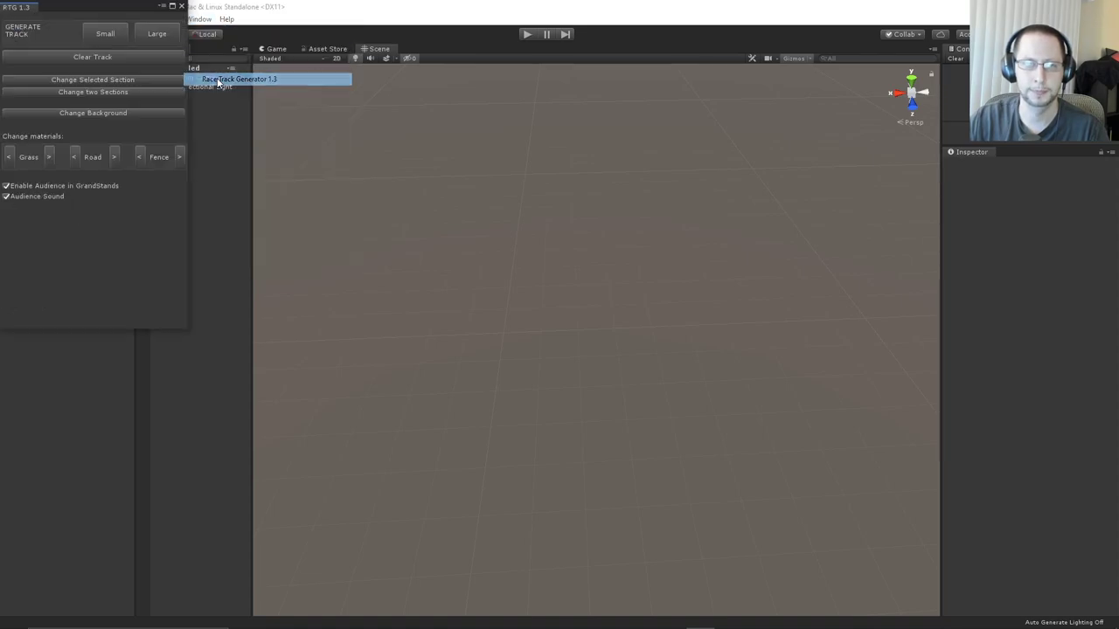
{"action": "left_click", "coordinate": [101, 36]}
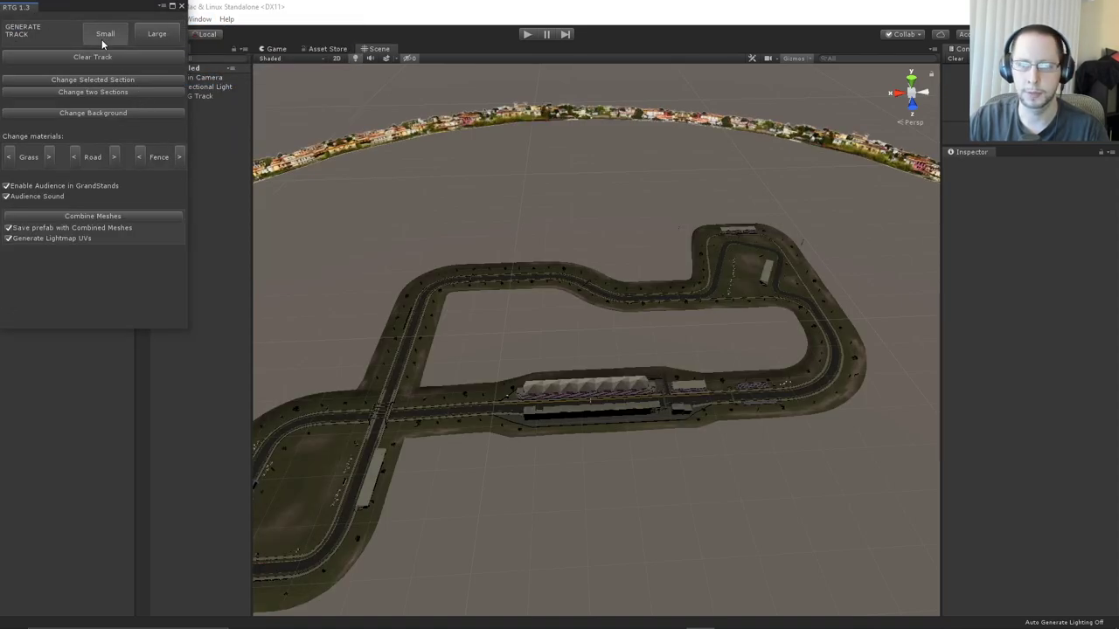
{"action": "left_click", "coordinate": [101, 39]}
{"action": "left_click", "coordinate": [102, 39]}
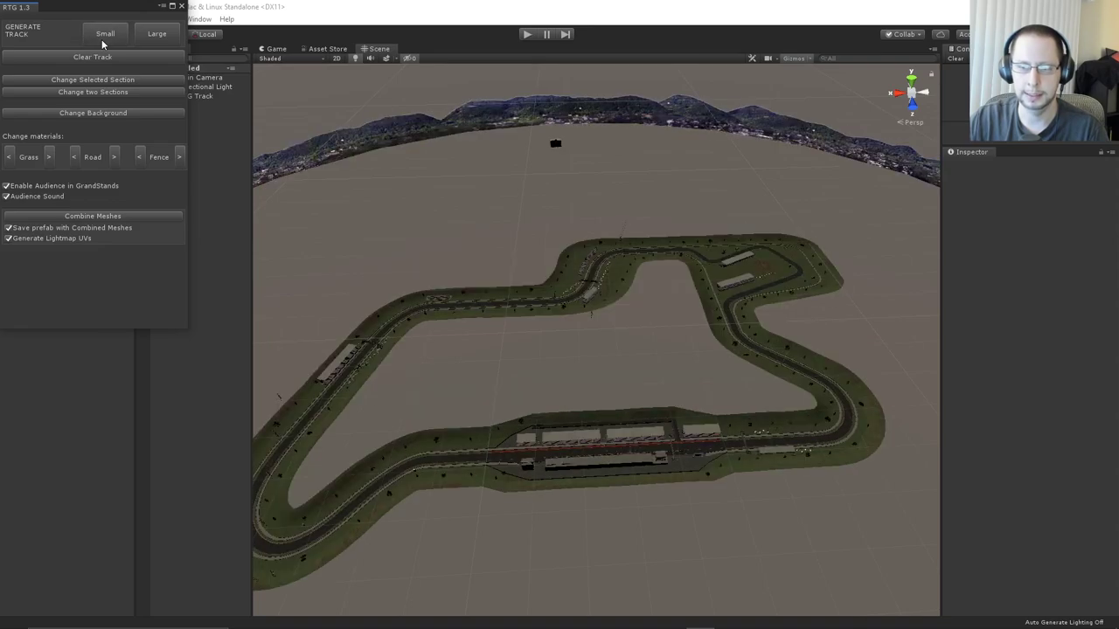
{"action": "left_click", "coordinate": [101, 40]}
{"action": "left_click", "coordinate": [102, 39]}
{"action": "left_click", "coordinate": [101, 39]}
{"action": "left_click", "coordinate": [101, 40]}
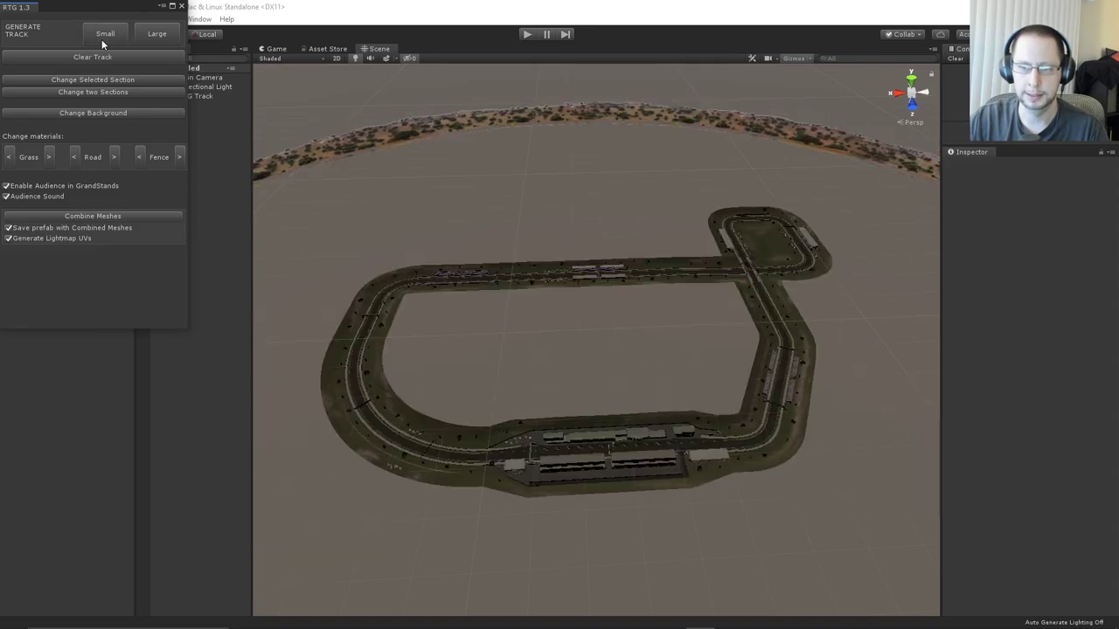
{"action": "left_click", "coordinate": [101, 39]}
{"action": "left_click", "coordinate": [101, 40]}
{"action": "left_click", "coordinate": [101, 40]}
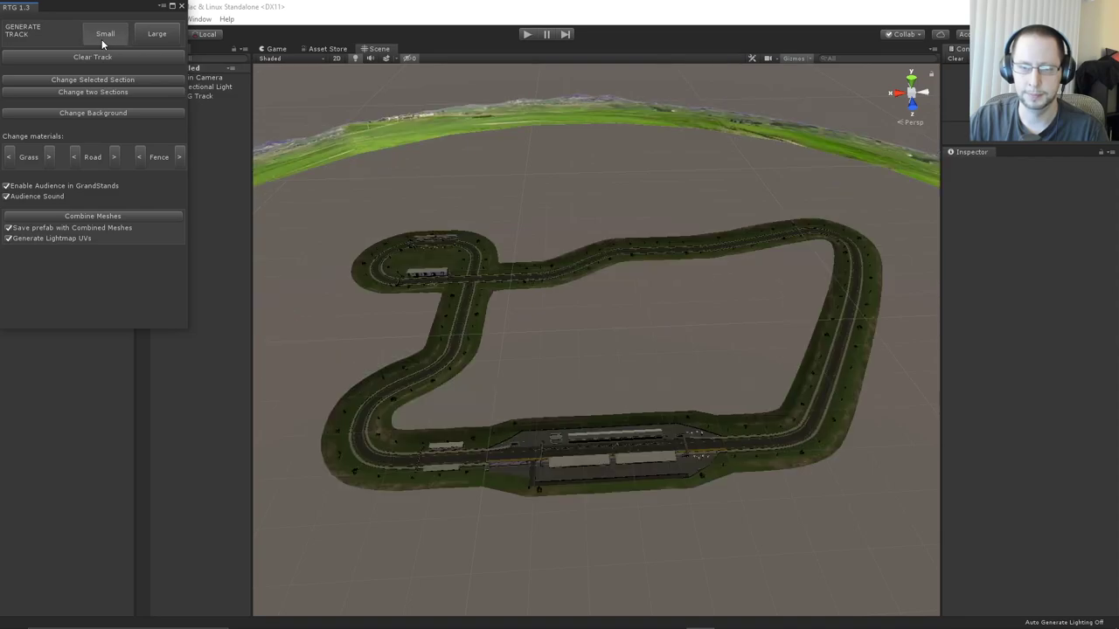
{"action": "left_click", "coordinate": [102, 40]}
{"action": "left_click", "coordinate": [101, 39]}
{"action": "left_click", "coordinate": [102, 39]}
{"action": "left_click", "coordinate": [102, 39]}
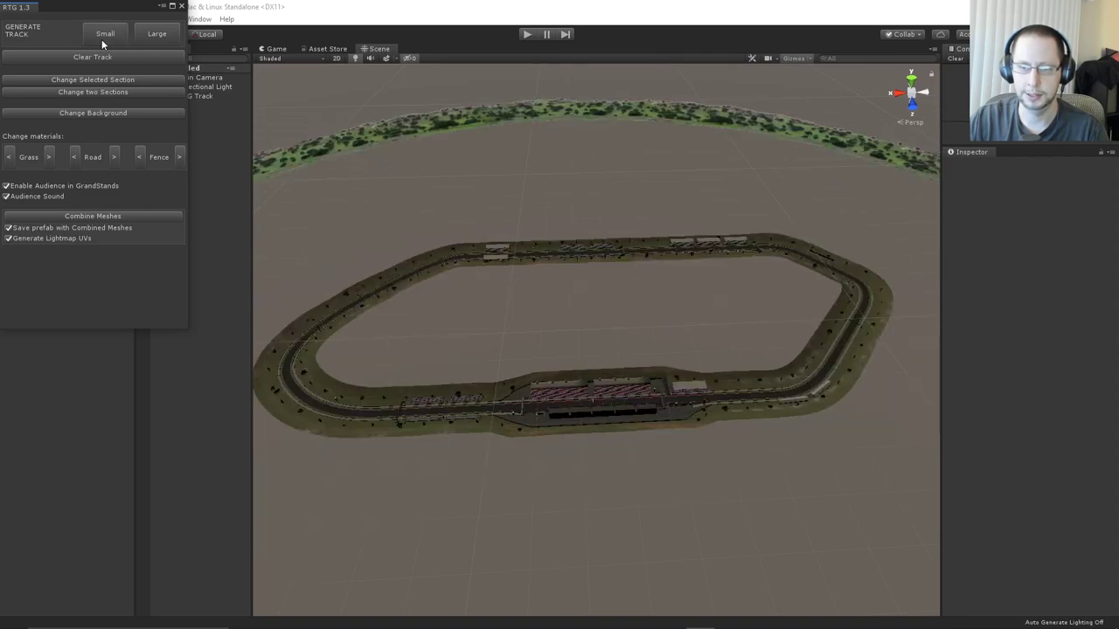
{"action": "left_click", "coordinate": [101, 39]}
{"action": "left_click", "coordinate": [101, 40]}
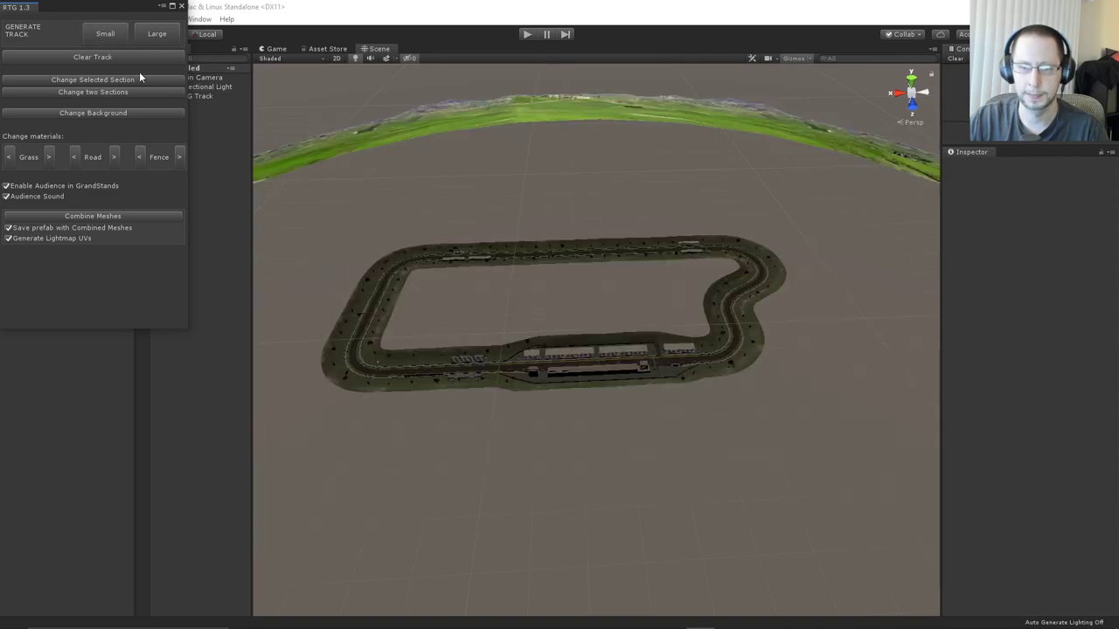
Combine the generated track's meshes with prefab saving and lightmap UV generation enabled, and acknowledge the save
{"action": "middle_click_drag", "start_coordinate": [522, 310], "coordinate": [594, 340]}
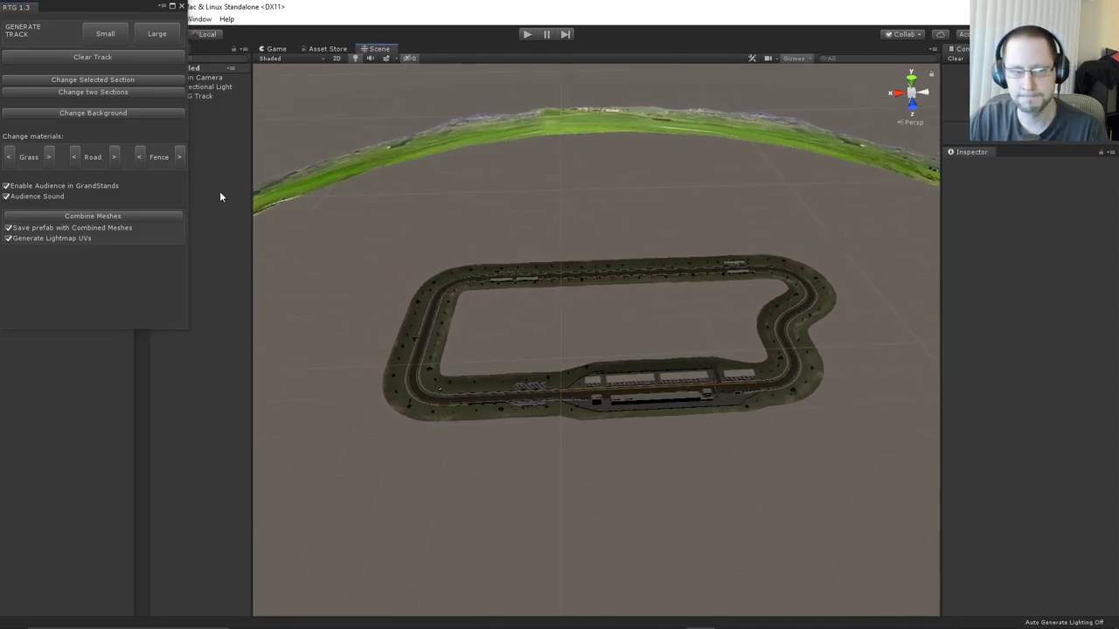
{"action": "left_click", "coordinate": [99, 215]}
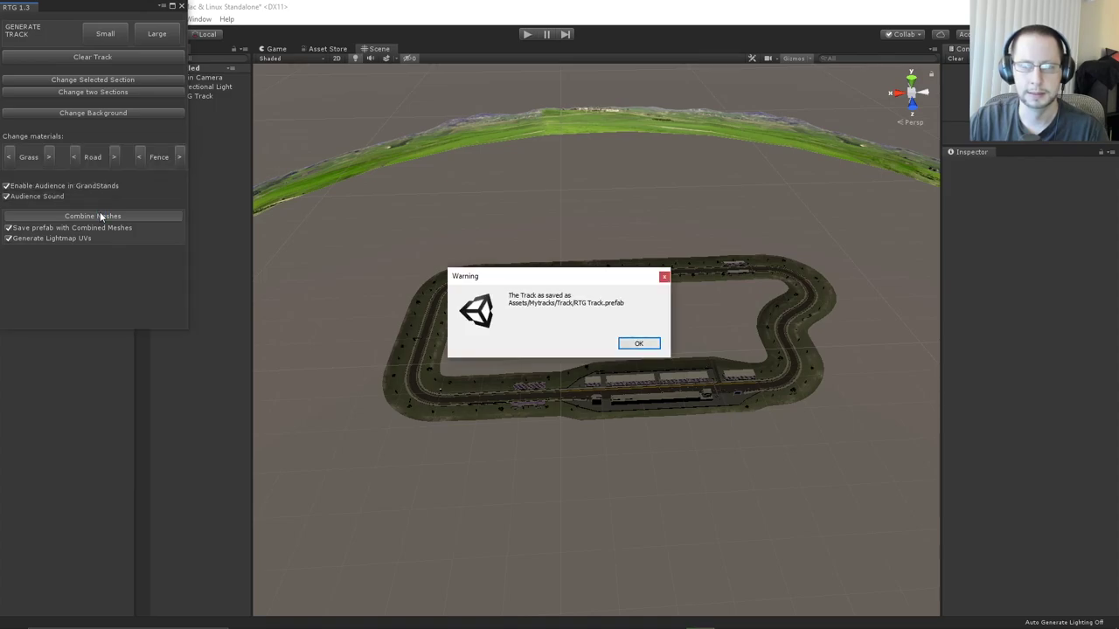
{"action": "left_click", "coordinate": [637, 346]}
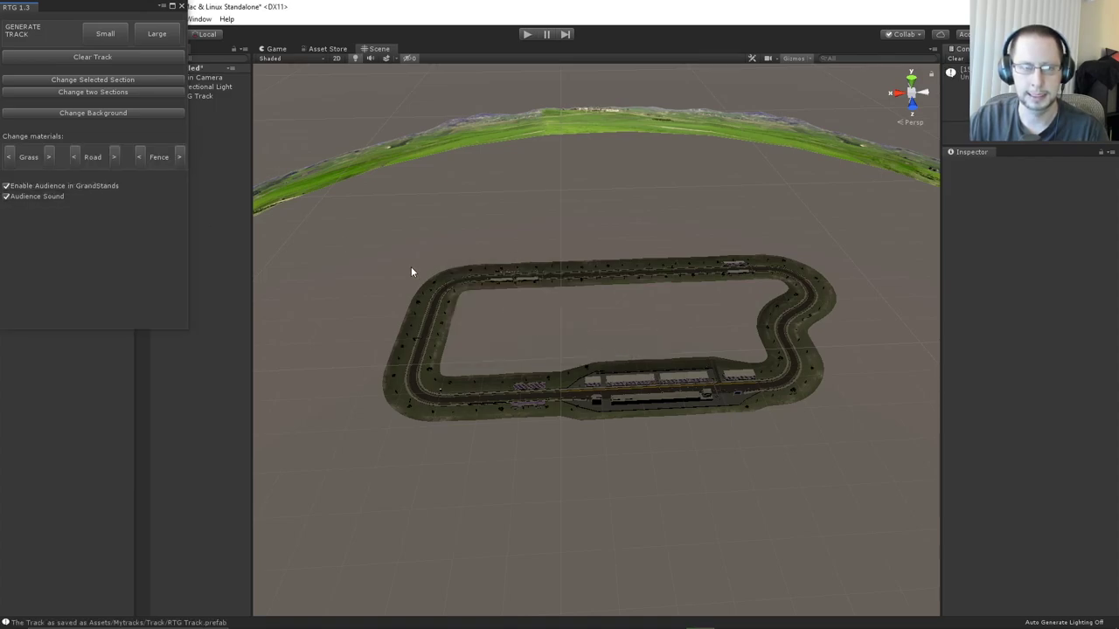
Uncover the project assets and locate the saved RTG Track prefab in the Mytracks/Track folder
{"action": "left_click_drag", "start_coordinate": [113, 8], "coordinate": [549, 112]}
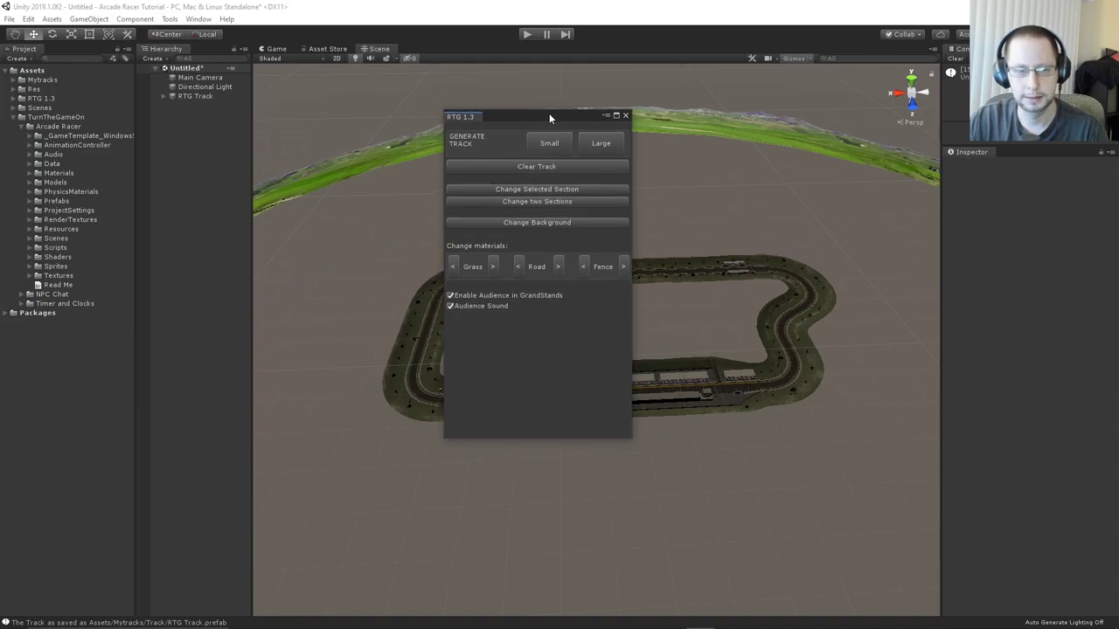
{"action": "left_click", "coordinate": [13, 79]}
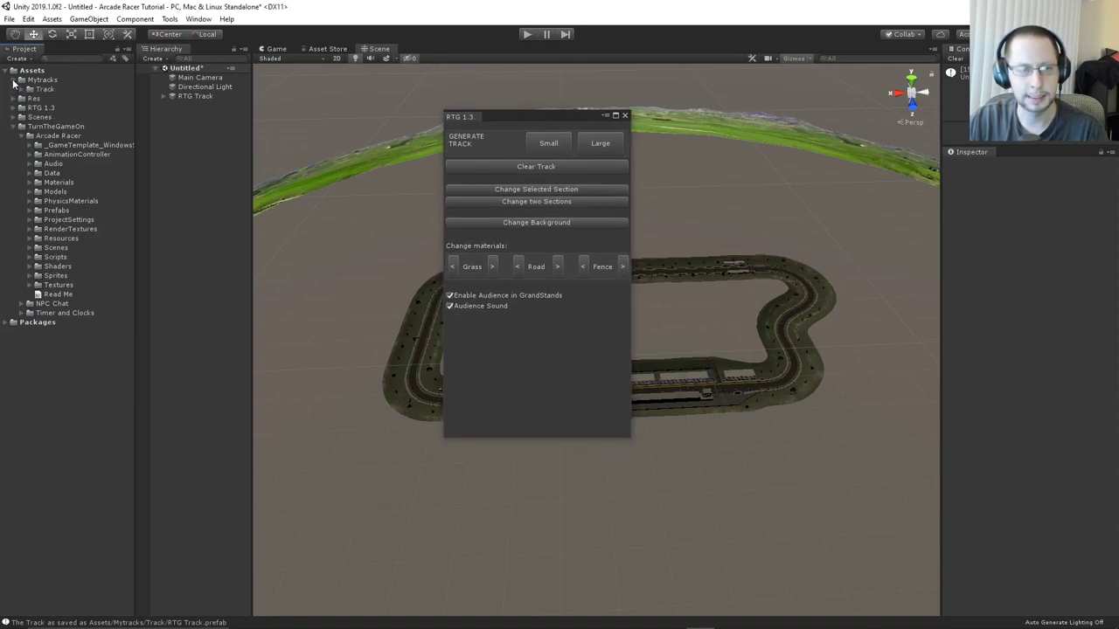
{"action": "left_click", "coordinate": [24, 89]}
{"action": "left_click", "coordinate": [65, 108]}
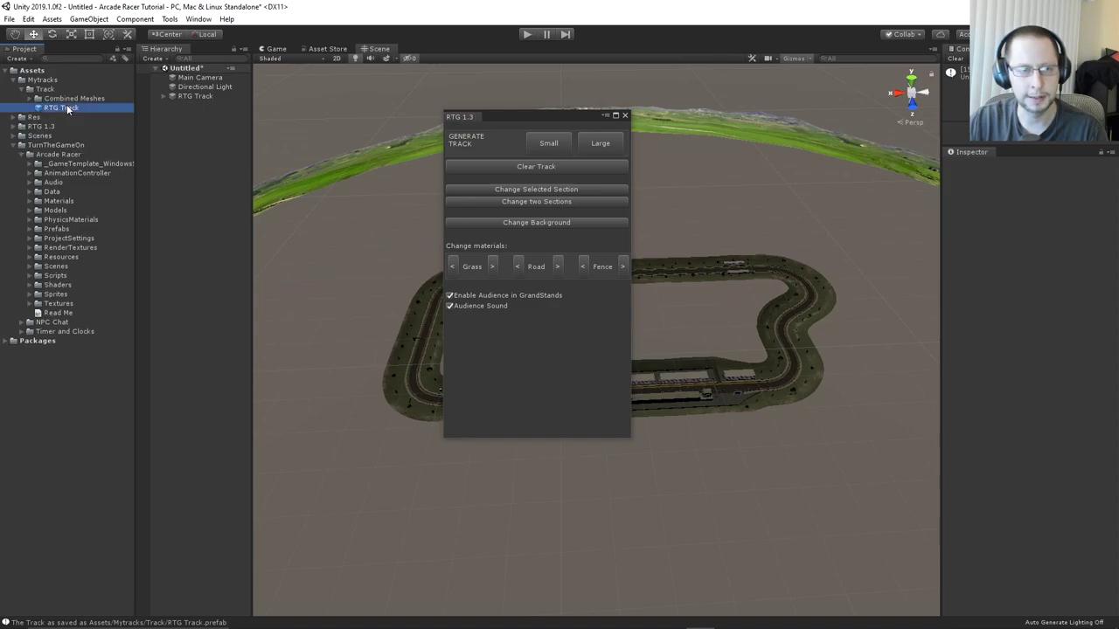
{"action": "left_click", "coordinate": [161, 152]}
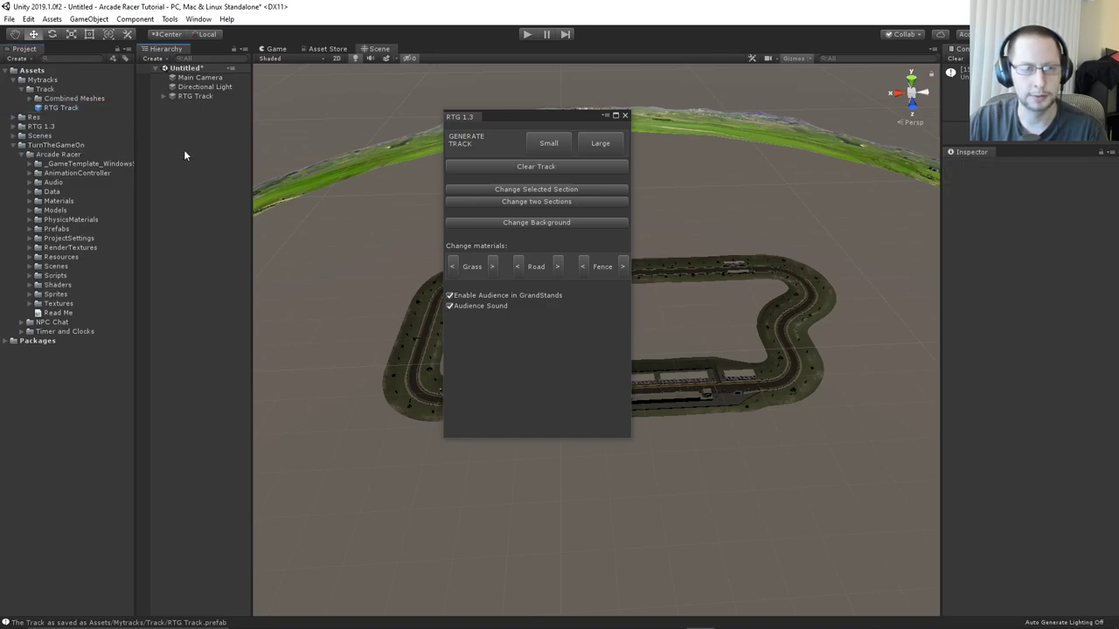
Replace the generated RTG Track object in the scene with the saved RTG Track prefab and close the track generator
{"action": "left_click", "coordinate": [197, 95]}
{"action": "key", "text": "Delete"}
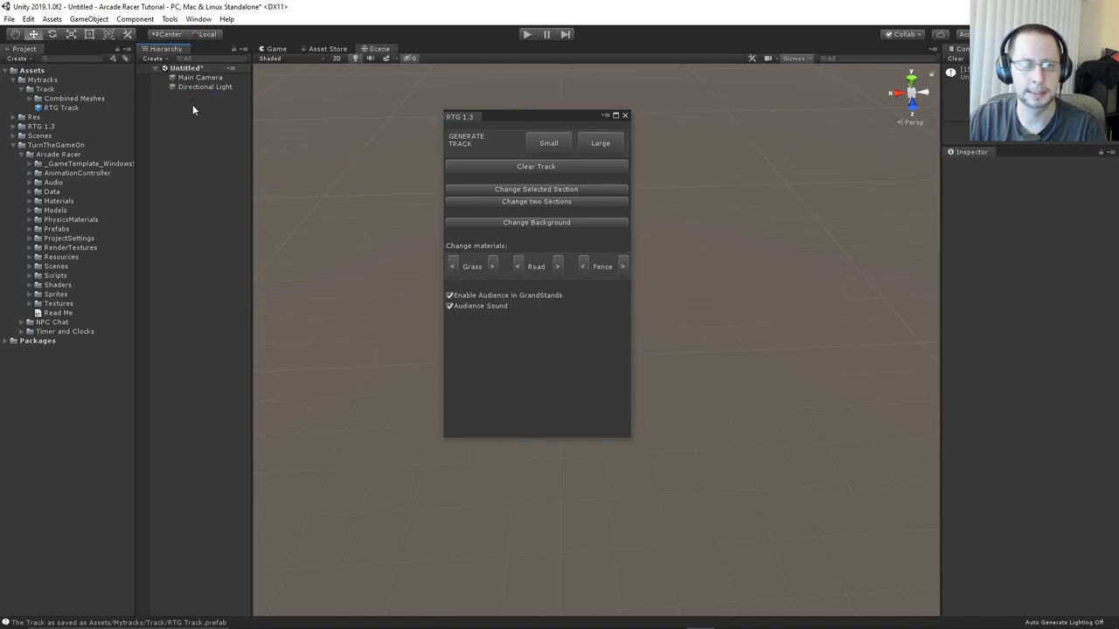
{"action": "left_click", "coordinate": [66, 104]}
{"action": "left_click_drag", "start_coordinate": [65, 104], "coordinate": [219, 124]}
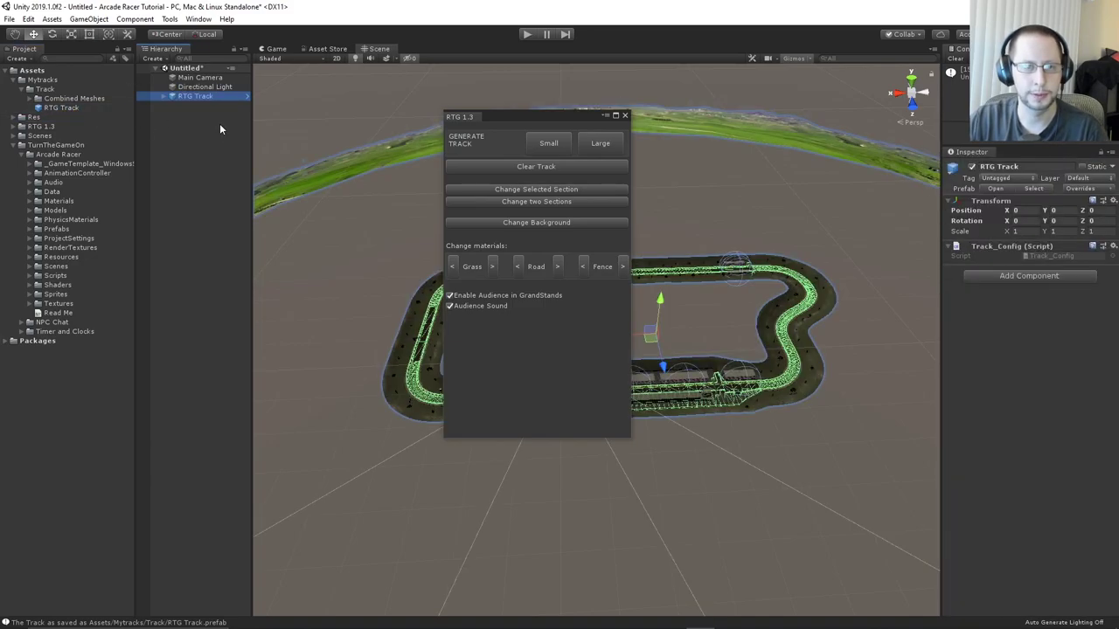
{"action": "left_click", "coordinate": [624, 114]}
Examine the placed track in the Scene view, from the starting grid and grandstands to the whole circuit
{"action": "scroll", "coordinate": [785, 410], "scroll_direction": "up", "scroll_amount": 5}
{"action": "right_click_drag", "start_coordinate": [785, 402], "coordinate": [639, 382]}
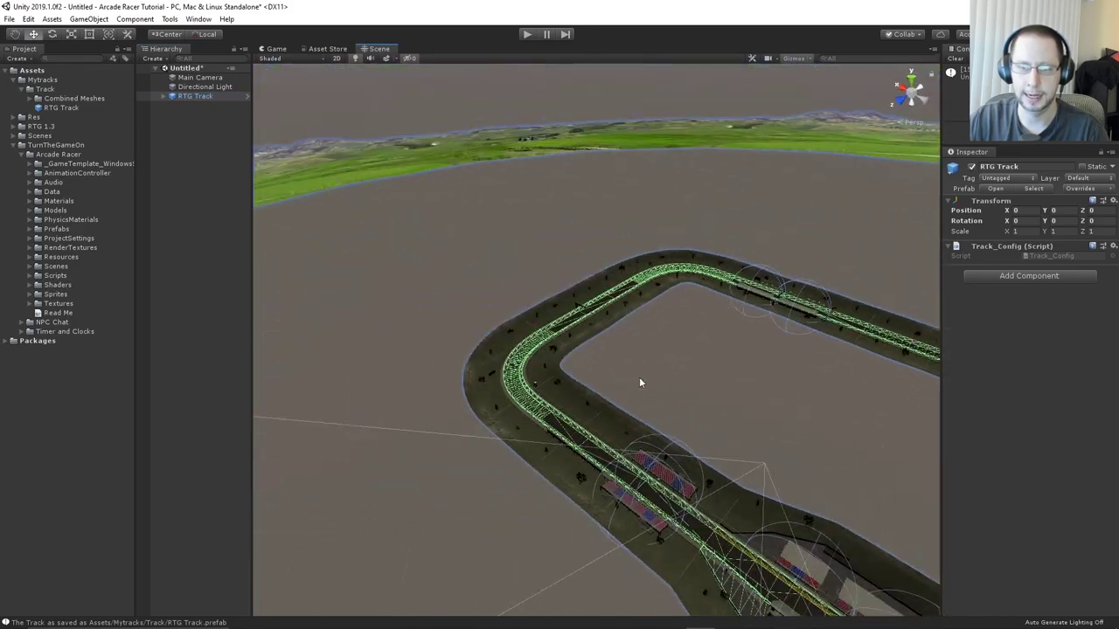
{"action": "middle_click_drag", "start_coordinate": [679, 388], "coordinate": [516, 263]}
{"action": "scroll", "coordinate": [542, 282], "scroll_direction": "up", "scroll_amount": 5}
{"action": "right_click_drag", "start_coordinate": [542, 282], "coordinate": [485, 273]}
{"action": "middle_click_drag", "start_coordinate": [535, 309], "coordinate": [479, 222]}
{"action": "scroll", "coordinate": [479, 222], "scroll_direction": "up", "scroll_amount": 2}
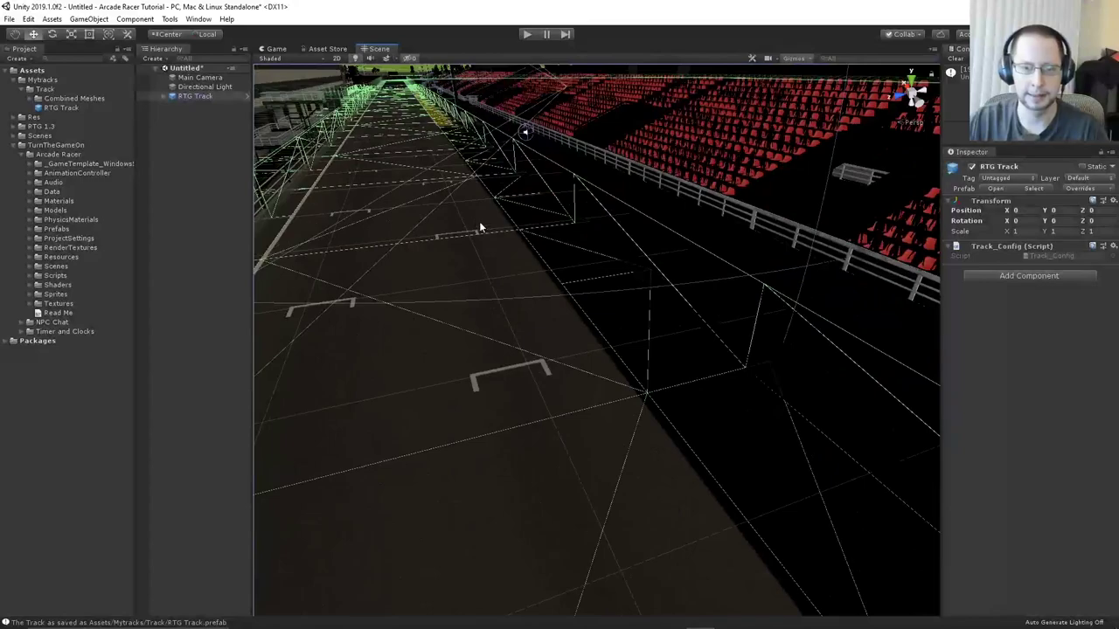
{"action": "right_click_drag", "start_coordinate": [507, 249], "coordinate": [450, 202]}
{"action": "left_click", "coordinate": [627, 90]}
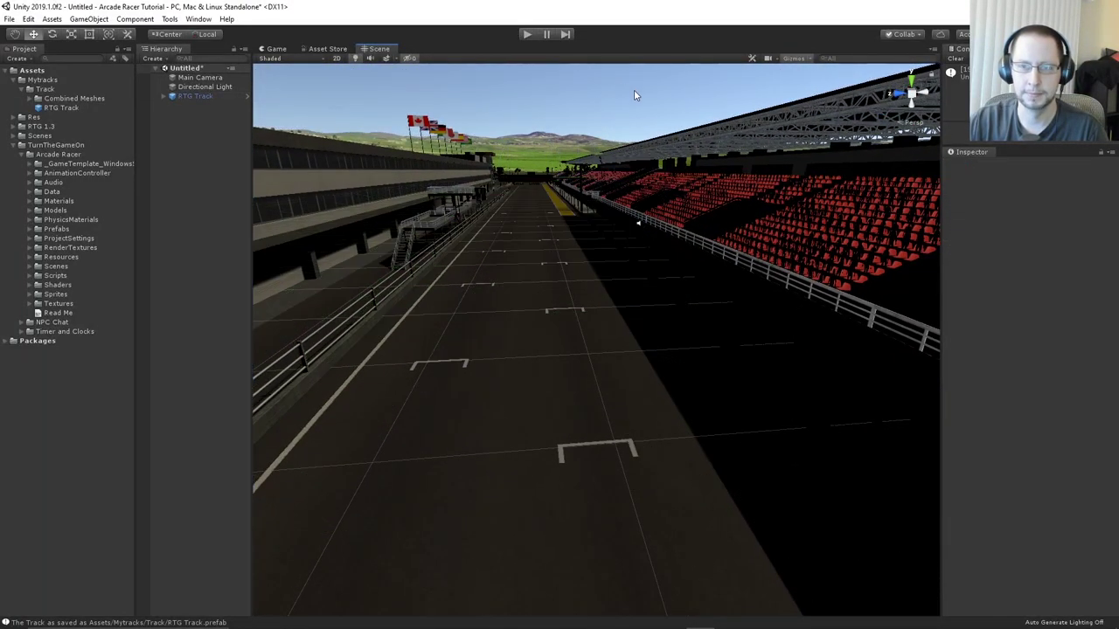
{"action": "left_click_drag", "start_coordinate": [629, 364], "coordinate": [371, 343], "text": "alt"}
{"action": "scroll", "coordinate": [530, 332], "scroll_direction": "down", "scroll_amount": 8}
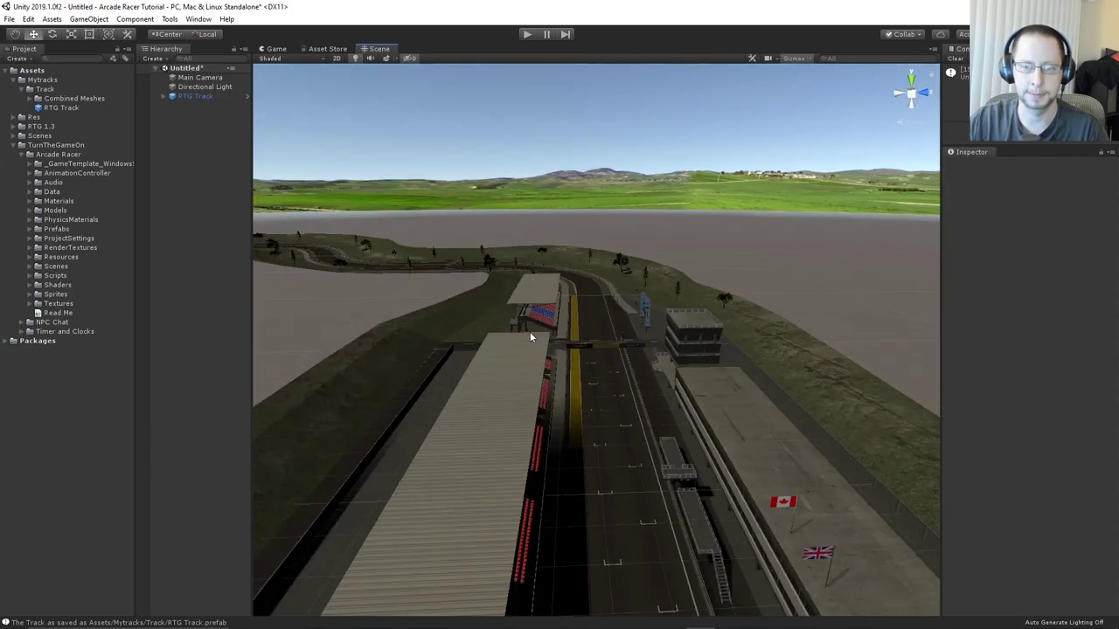
{"action": "scroll", "coordinate": [584, 343], "scroll_direction": "down", "scroll_amount": 4}
{"action": "left_click_drag", "start_coordinate": [586, 348], "coordinate": [492, 367], "text": "alt"}
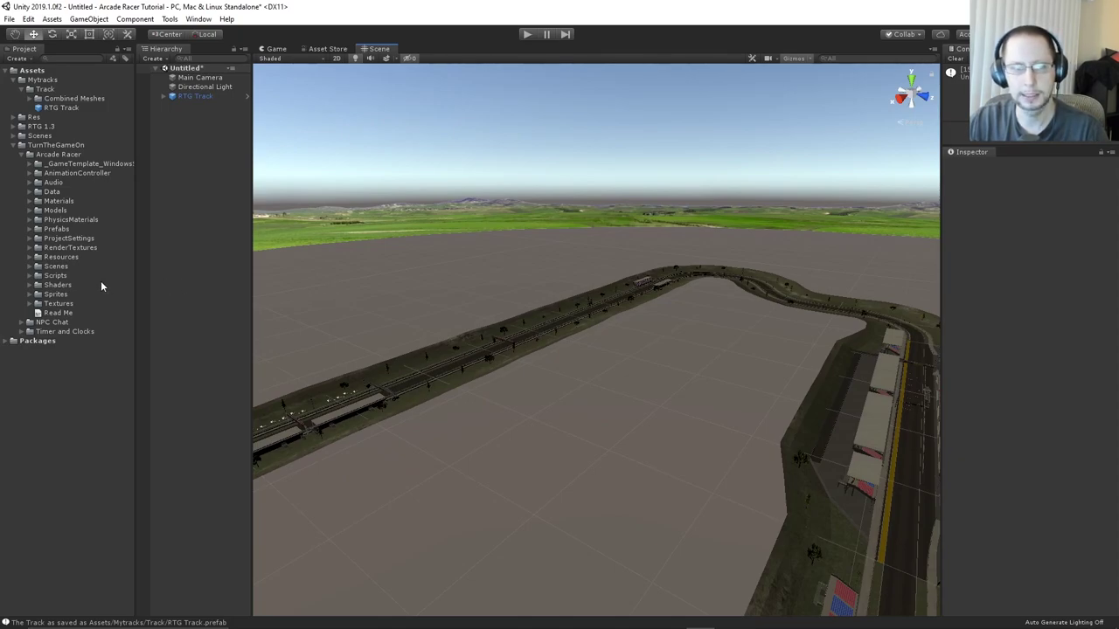
Look through the Arcade Racer demo scenes with their names given more room, and collapse the Scenes and Mytracks folders
{"action": "left_click", "coordinate": [30, 267]}
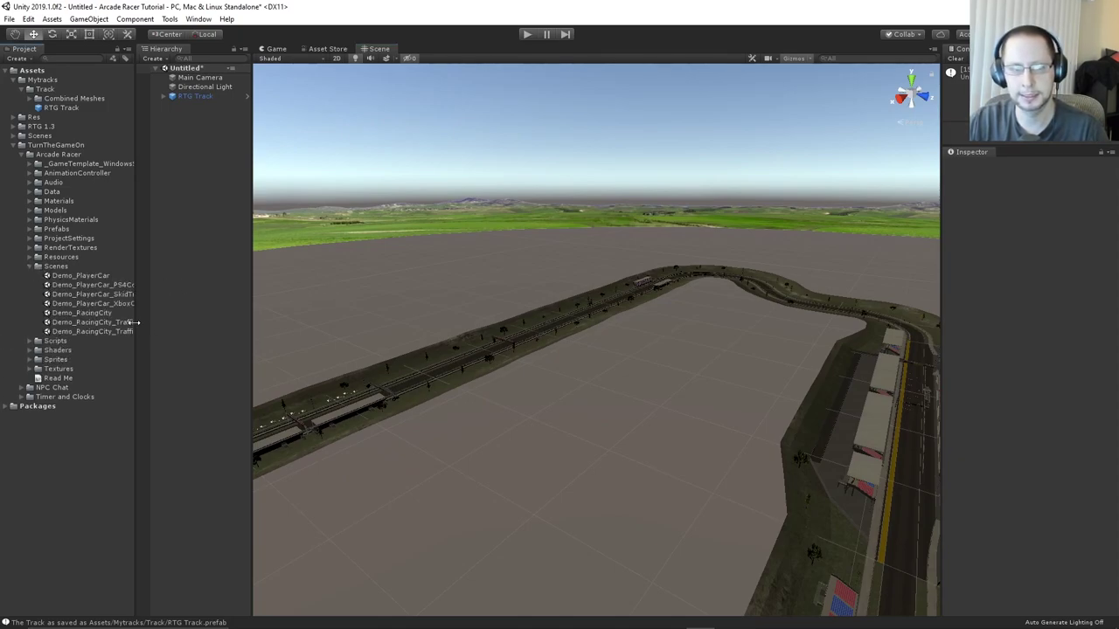
{"action": "left_click_drag", "start_coordinate": [146, 335], "coordinate": [166, 335]}
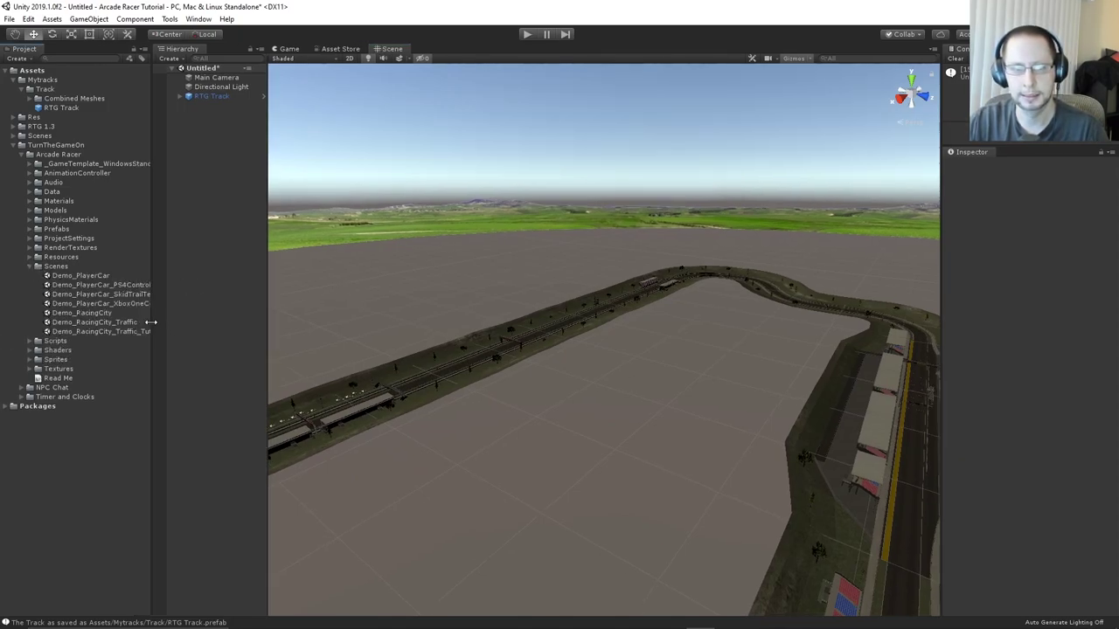
{"action": "left_click", "coordinate": [30, 266]}
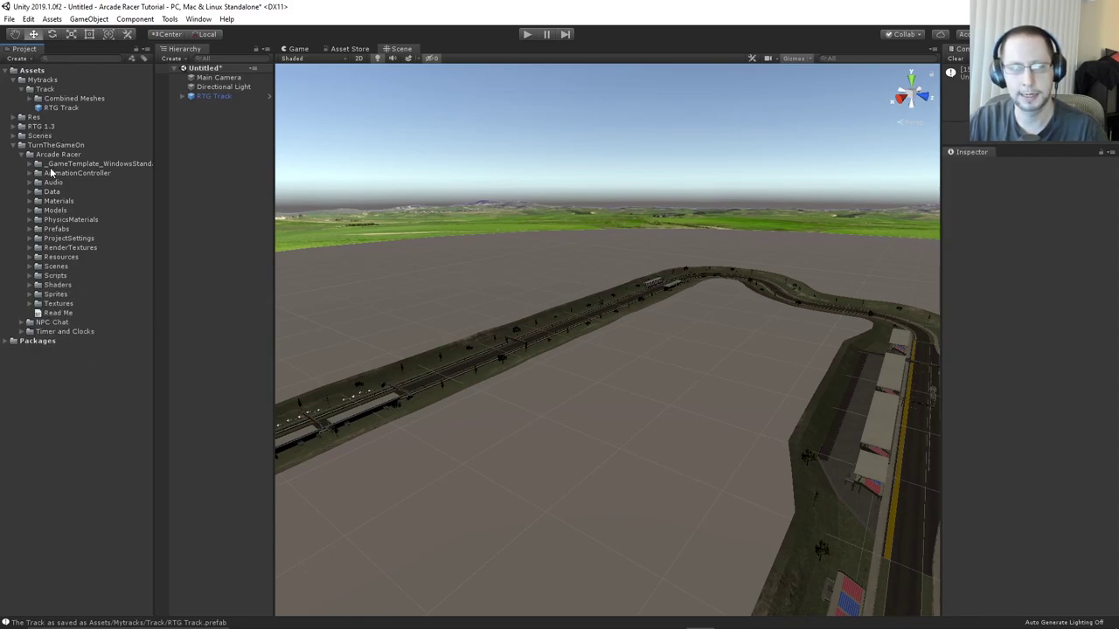
{"action": "left_click", "coordinate": [13, 79]}
{"action": "left_click", "coordinate": [212, 168]}
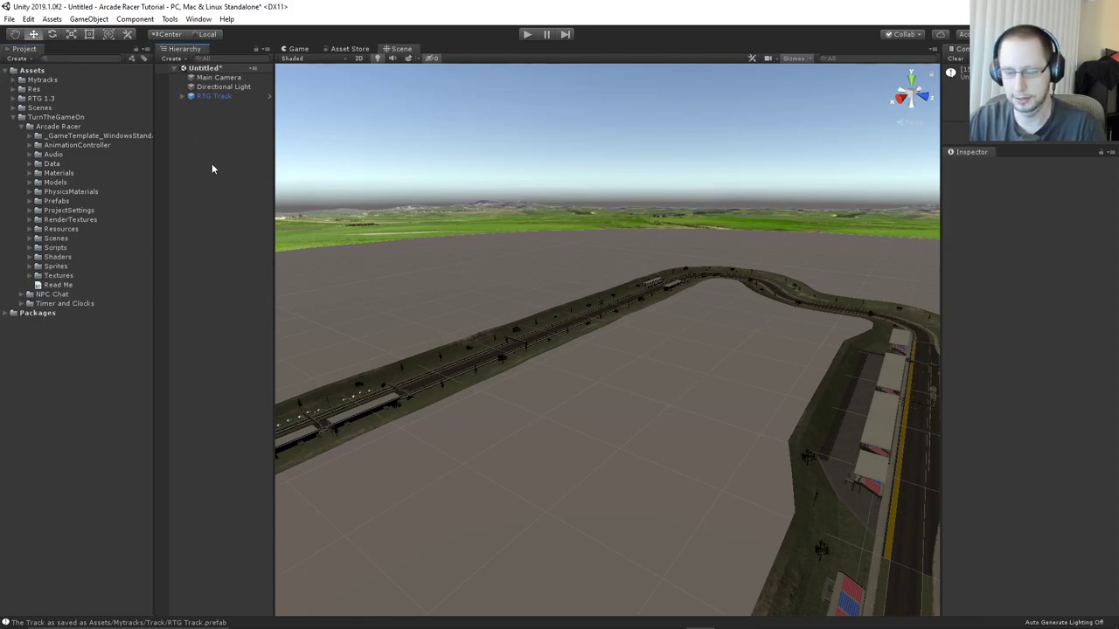
Save the current scene as CustomTrack in the project's Assets folder
{"action": "left_click", "coordinate": [9, 19]}
{"action": "left_click", "coordinate": [35, 75]}
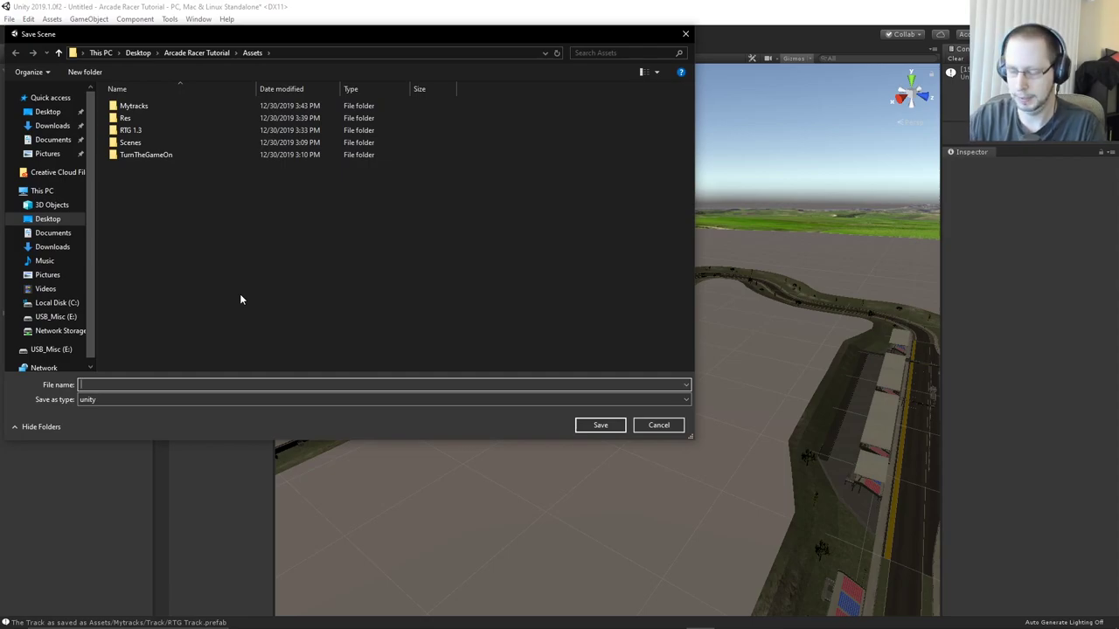
{"action": "type", "text": "CustomTrack"}
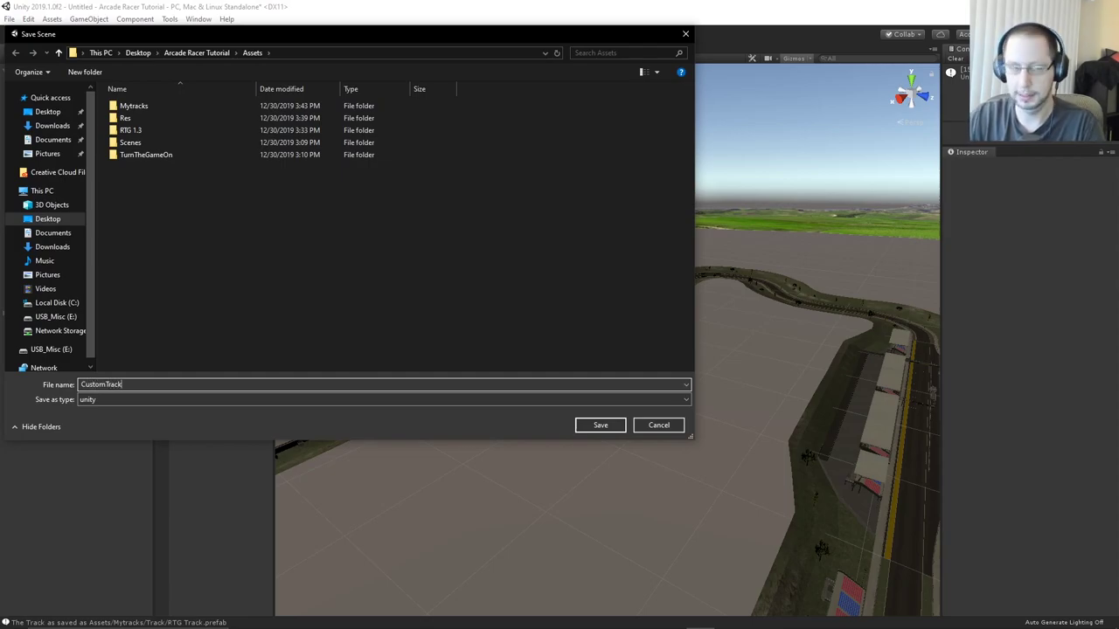
{"action": "key", "text": "Return"}
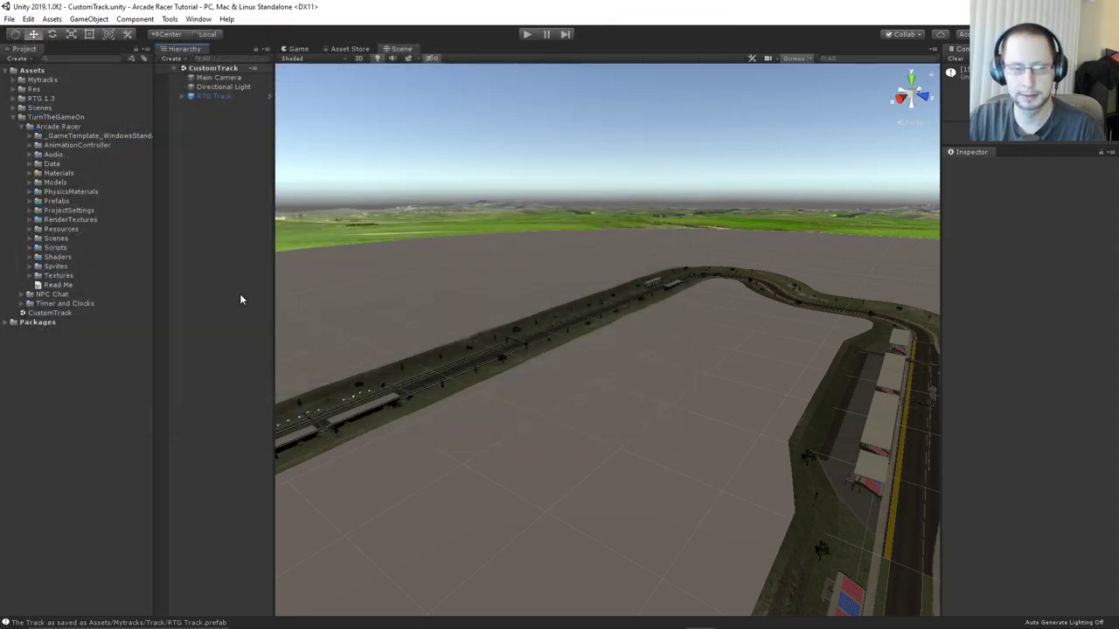
Expand the _GameTemplate_WindowsStandalone folder under Arcade Racer, with the project list widened enough to show its full name
{"action": "left_click", "coordinate": [28, 238]}
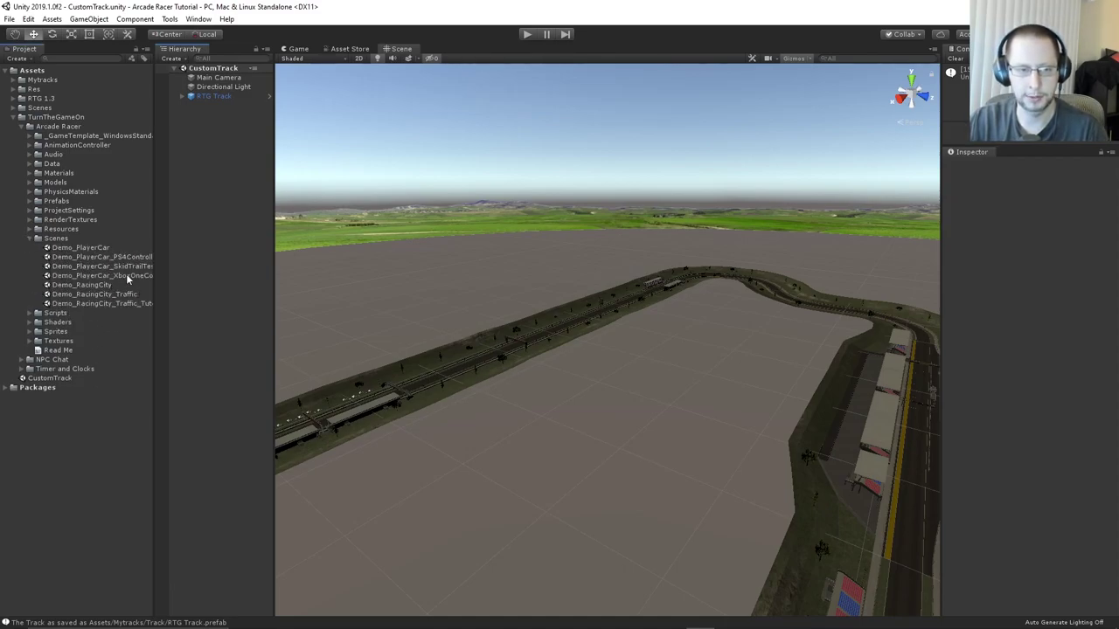
{"action": "left_click", "coordinate": [29, 238]}
{"action": "left_click", "coordinate": [33, 137]}
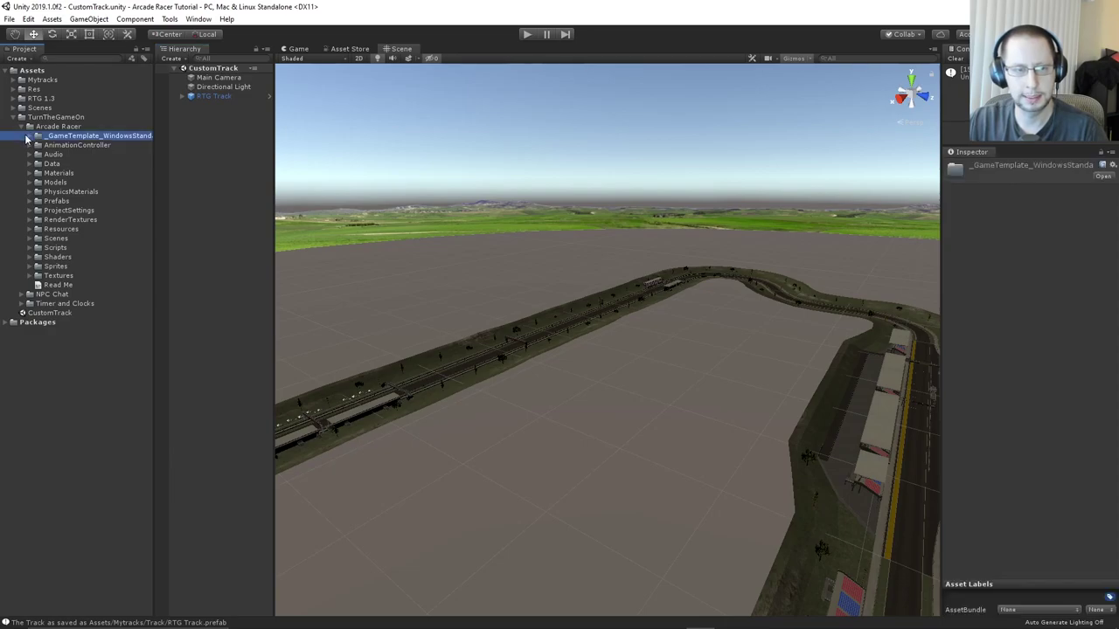
{"action": "left_click_drag", "start_coordinate": [153, 173], "coordinate": [190, 172]}
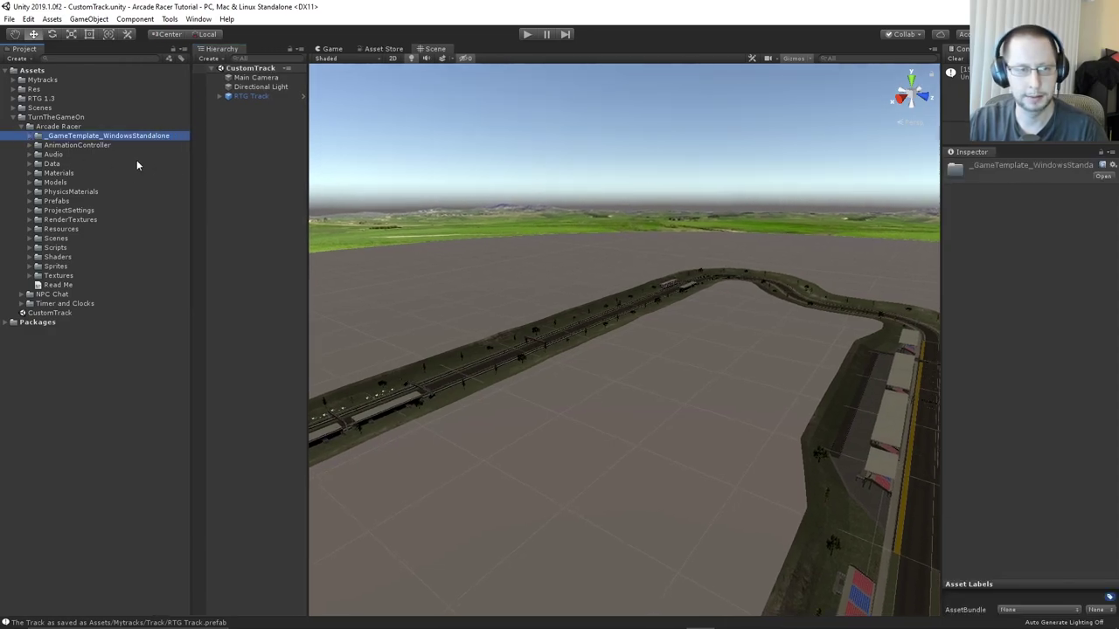
{"action": "left_click", "coordinate": [29, 137]}
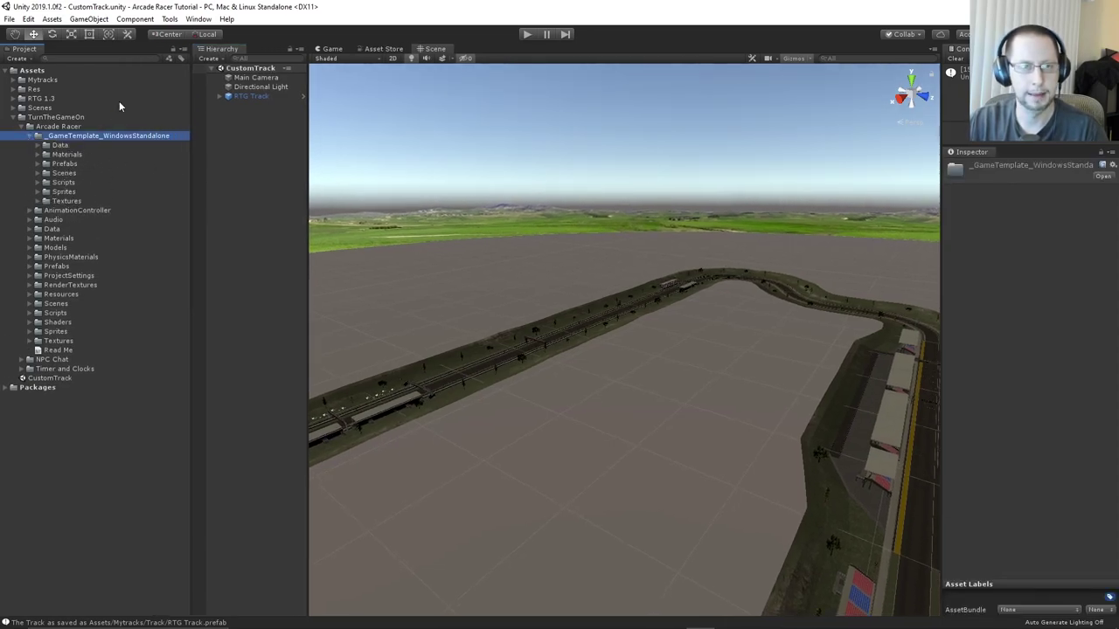
Bring up the Arcade Racer Welcome Window and place it higher over the Scene view
{"action": "left_click", "coordinate": [207, 20]}
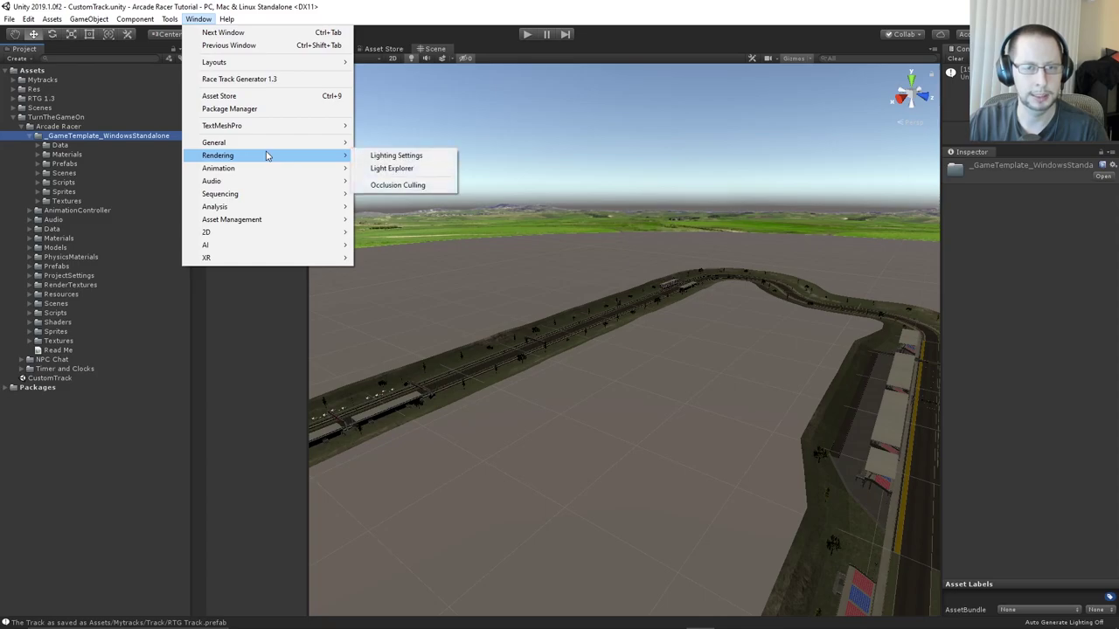
{"action": "left_click", "coordinate": [198, 18]}
{"action": "left_click", "coordinate": [170, 18]}
{"action": "mouse_move", "coordinate": [209, 32]}
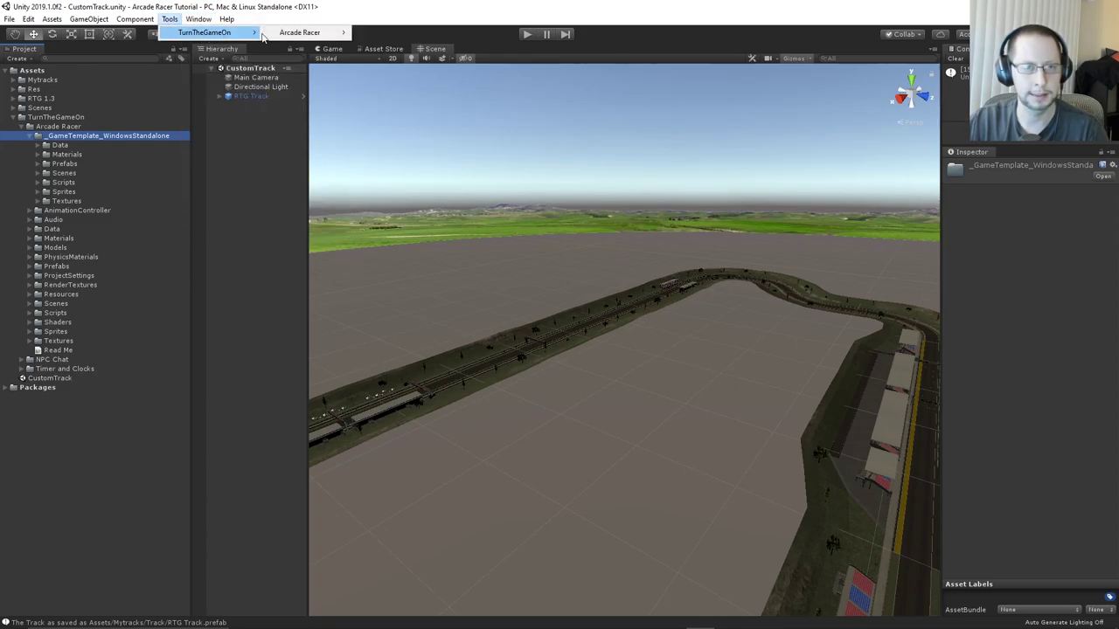
{"action": "mouse_move", "coordinate": [296, 33]}
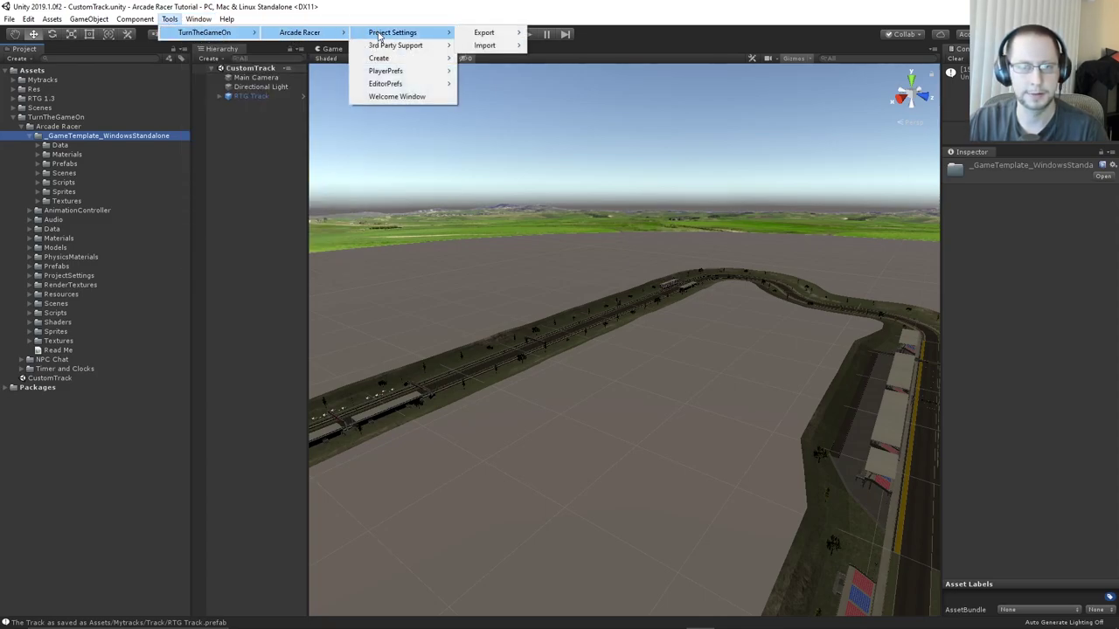
{"action": "left_click", "coordinate": [395, 99]}
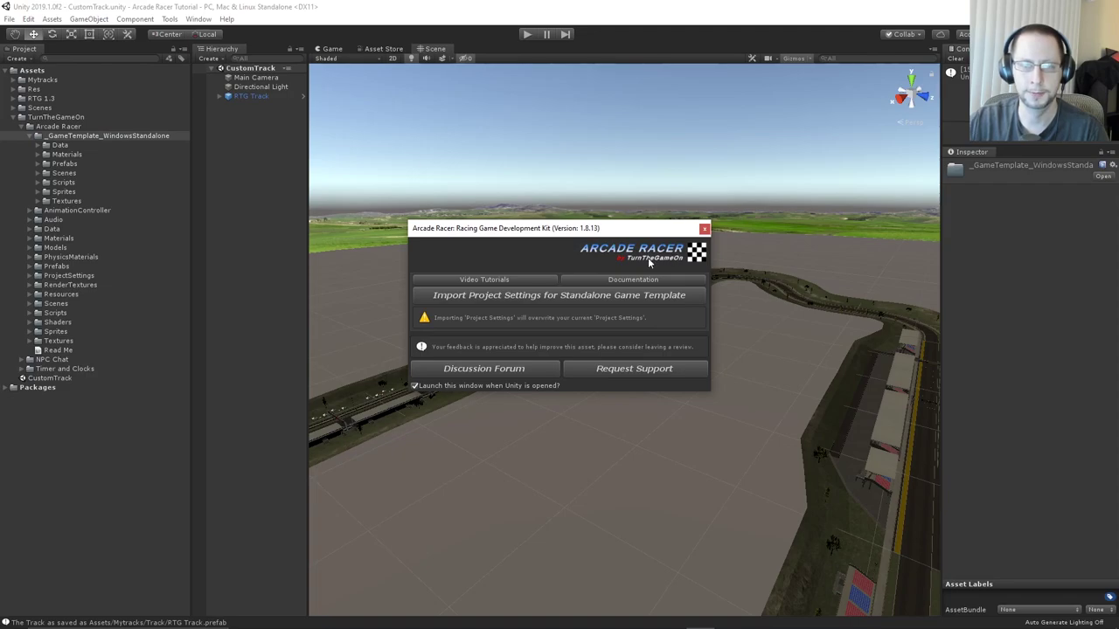
{"action": "left_click_drag", "start_coordinate": [610, 230], "coordinate": [594, 169]}
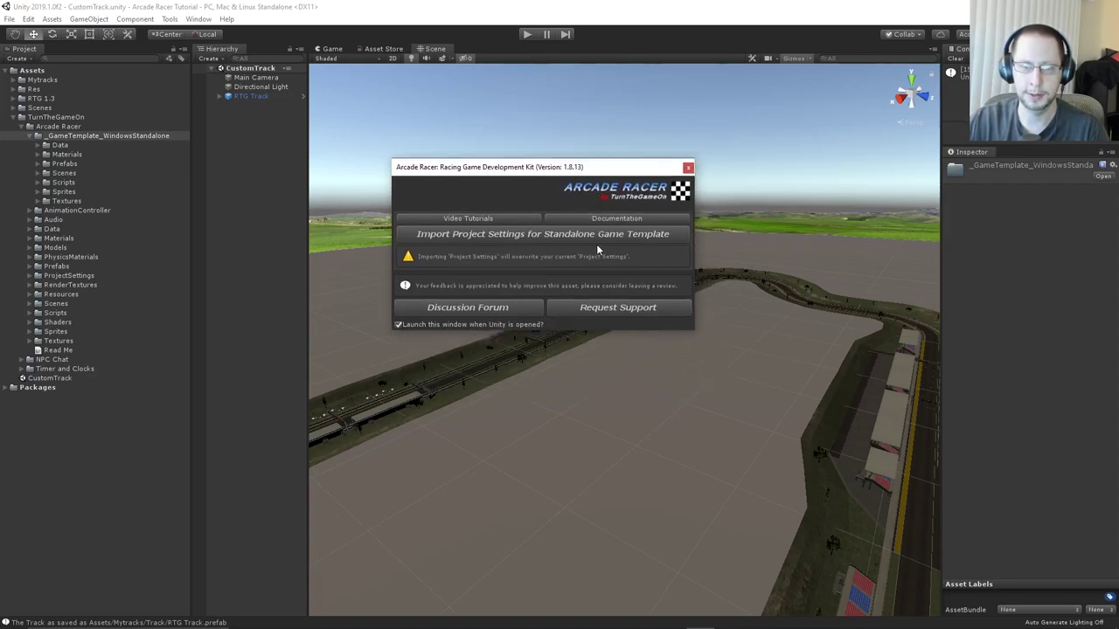
Import the Standalone Game Template project settings with EditorBuildSettings, InputManager and TagManager included, and close the Arcade Racer welcome window
{"action": "left_click", "coordinate": [528, 234]}
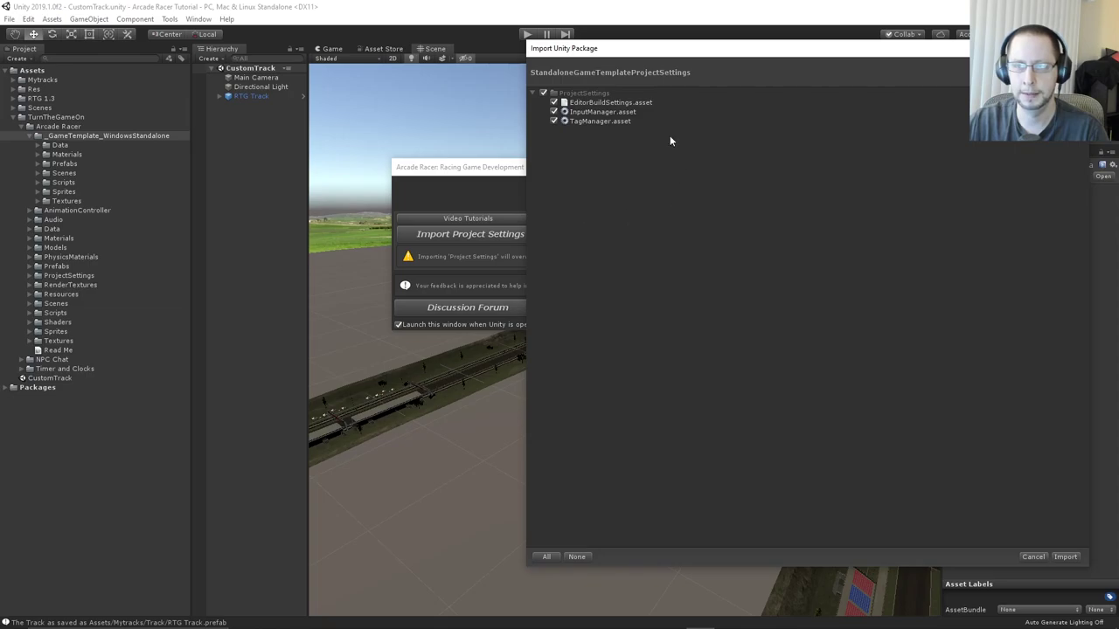
{"action": "left_click", "coordinate": [616, 103]}
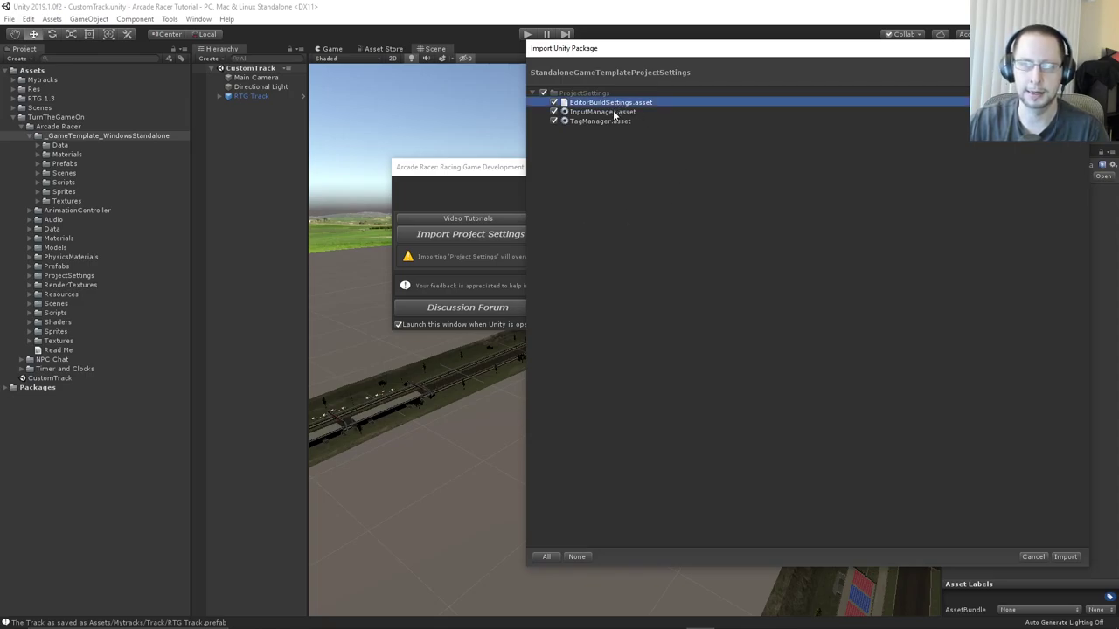
{"action": "left_click", "coordinate": [615, 112]}
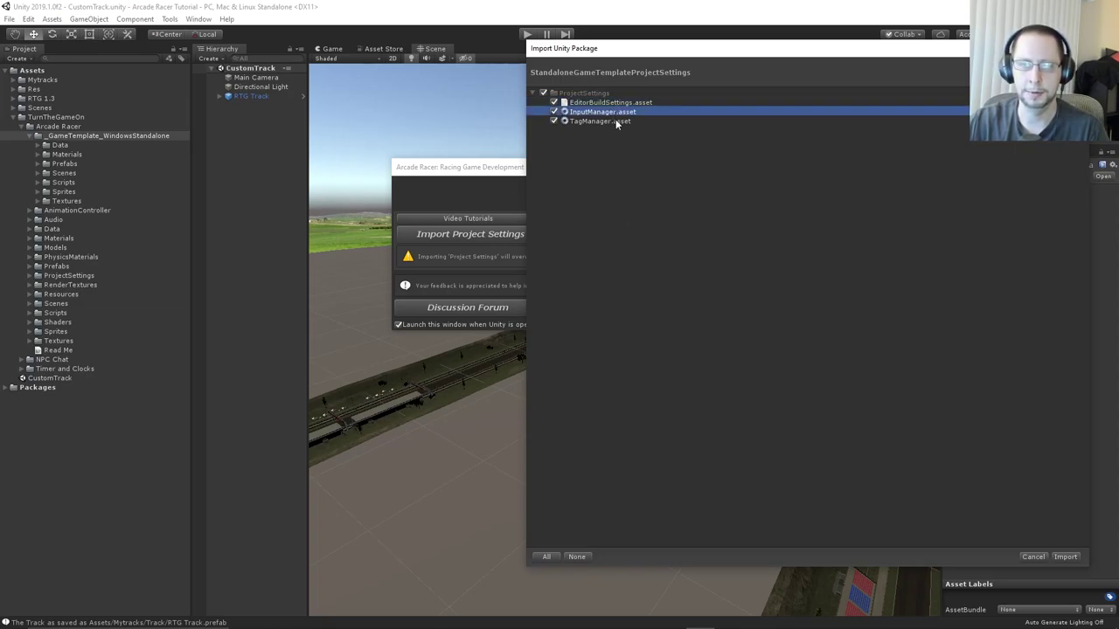
{"action": "left_click", "coordinate": [616, 120]}
{"action": "left_click", "coordinate": [1064, 557]}
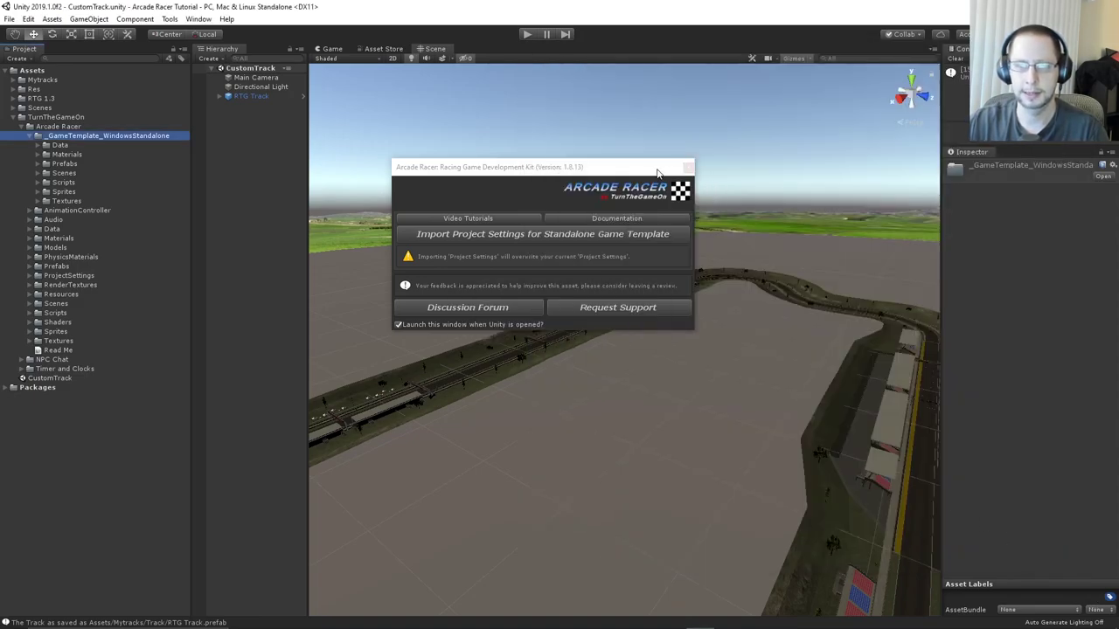
{"action": "left_click", "coordinate": [687, 167]}
Examine the game template scenes included in the Build Settings, from MainMenu to QuickRace_2, with their full paths readable
{"action": "left_click", "coordinate": [8, 18]}
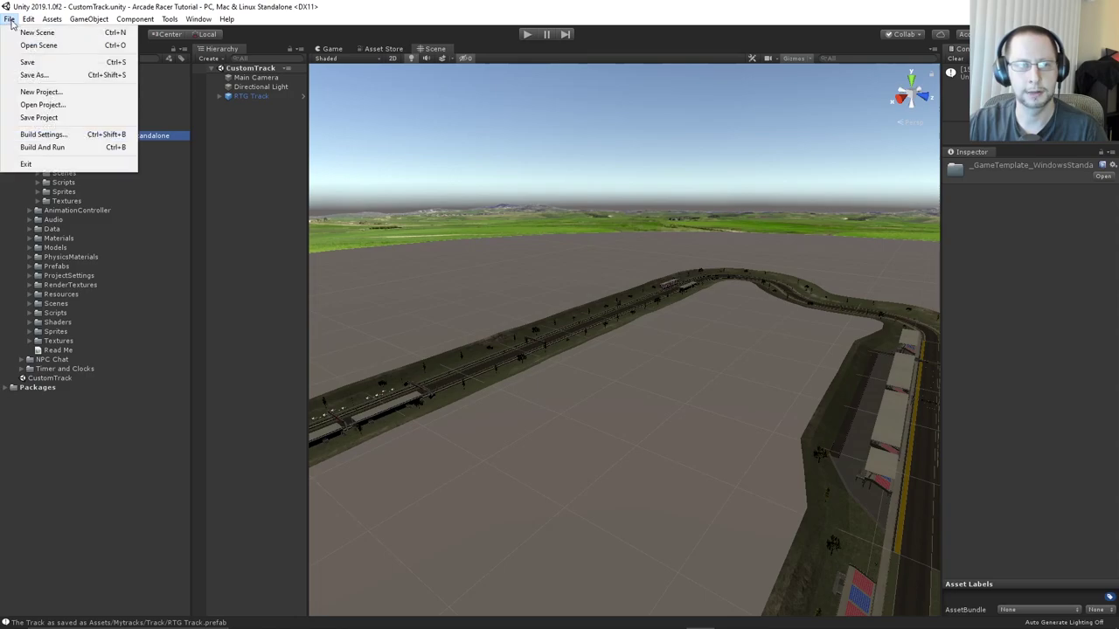
{"action": "left_click", "coordinate": [44, 136]}
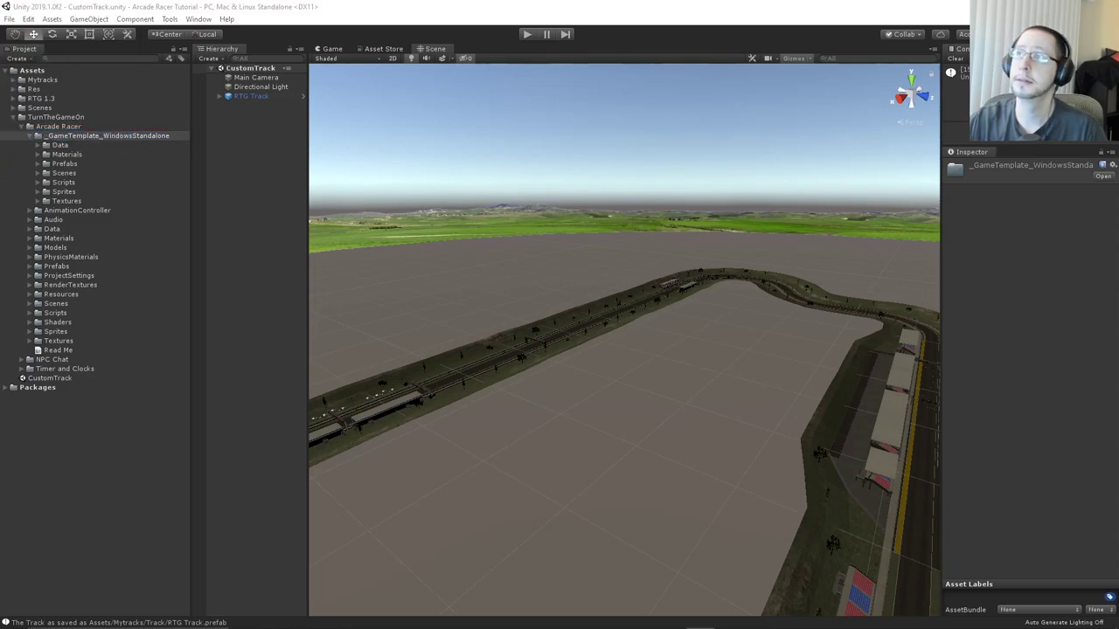
{"action": "left_click_drag", "start_coordinate": [727, 166], "coordinate": [541, 92]}
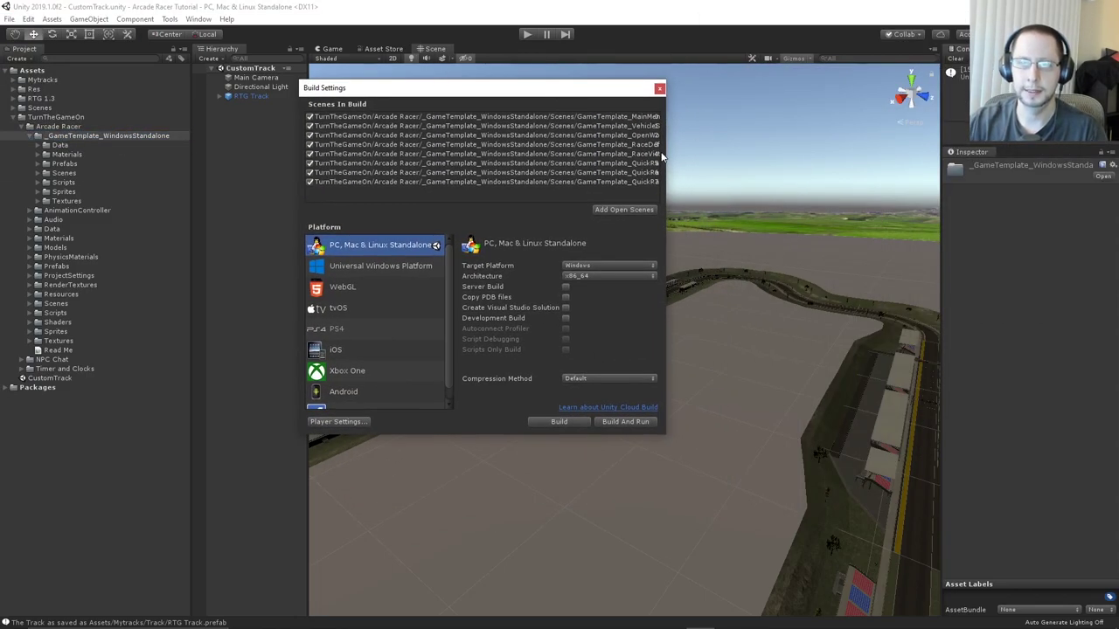
{"action": "left_click_drag", "start_coordinate": [671, 151], "coordinate": [871, 156]}
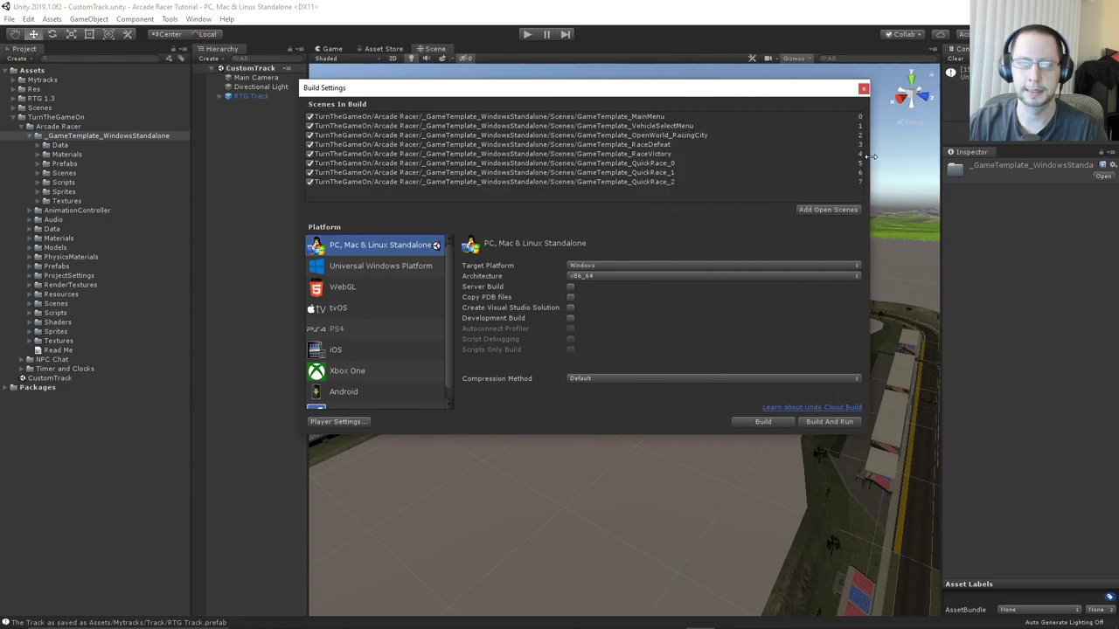
{"action": "left_click", "coordinate": [664, 119]}
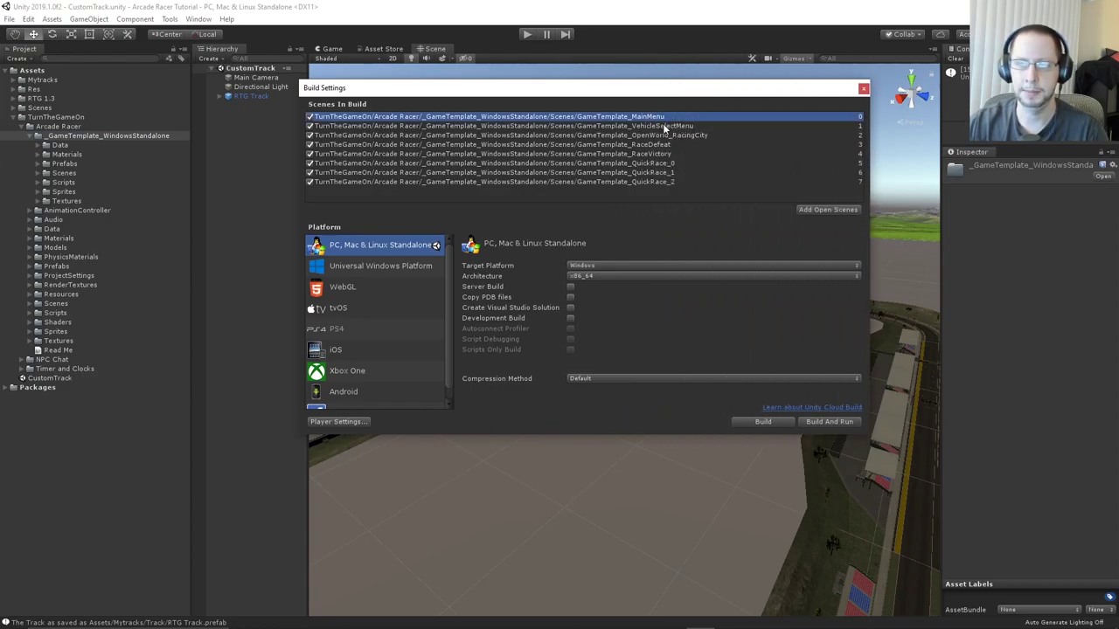
{"action": "left_click", "coordinate": [664, 127]}
{"action": "left_click", "coordinate": [690, 134]}
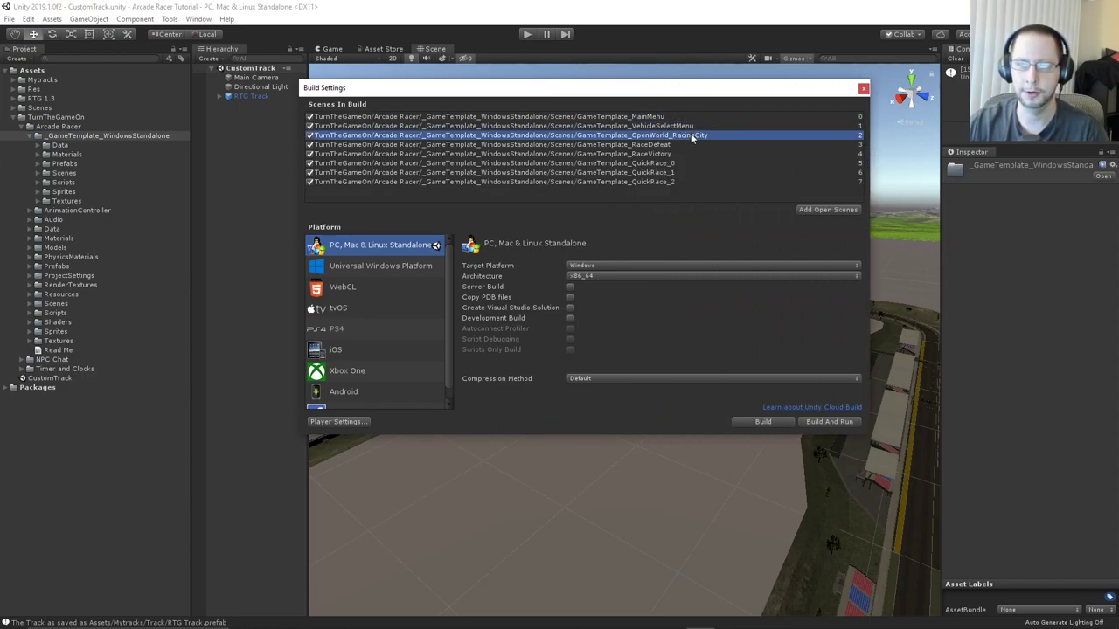
{"action": "left_click", "coordinate": [661, 145]}
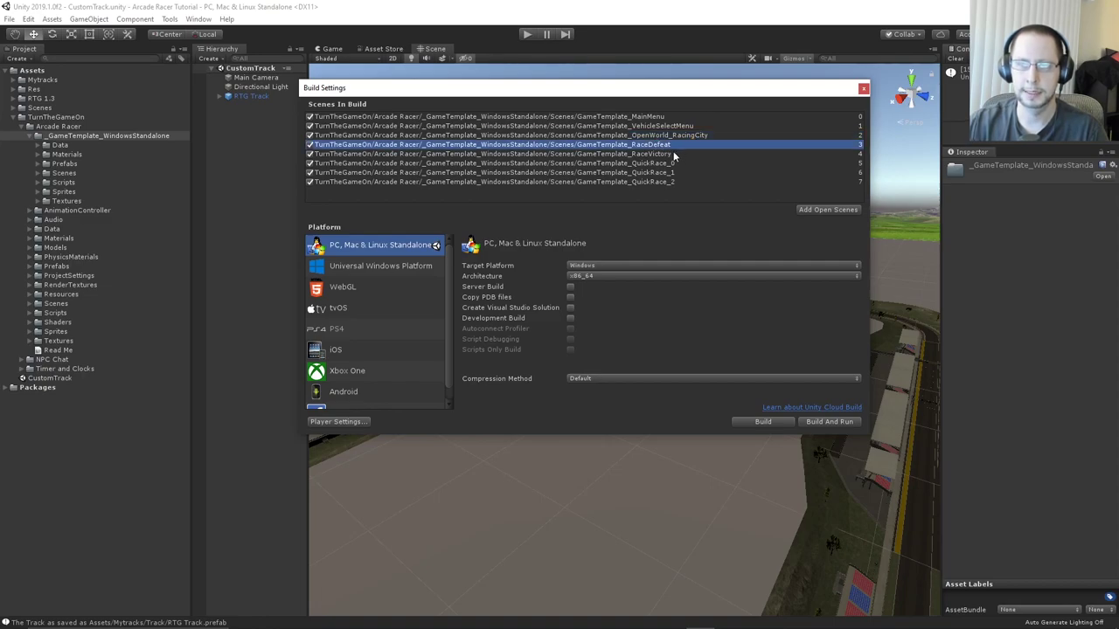
{"action": "left_click", "coordinate": [674, 154]}
{"action": "left_click", "coordinate": [673, 163]}
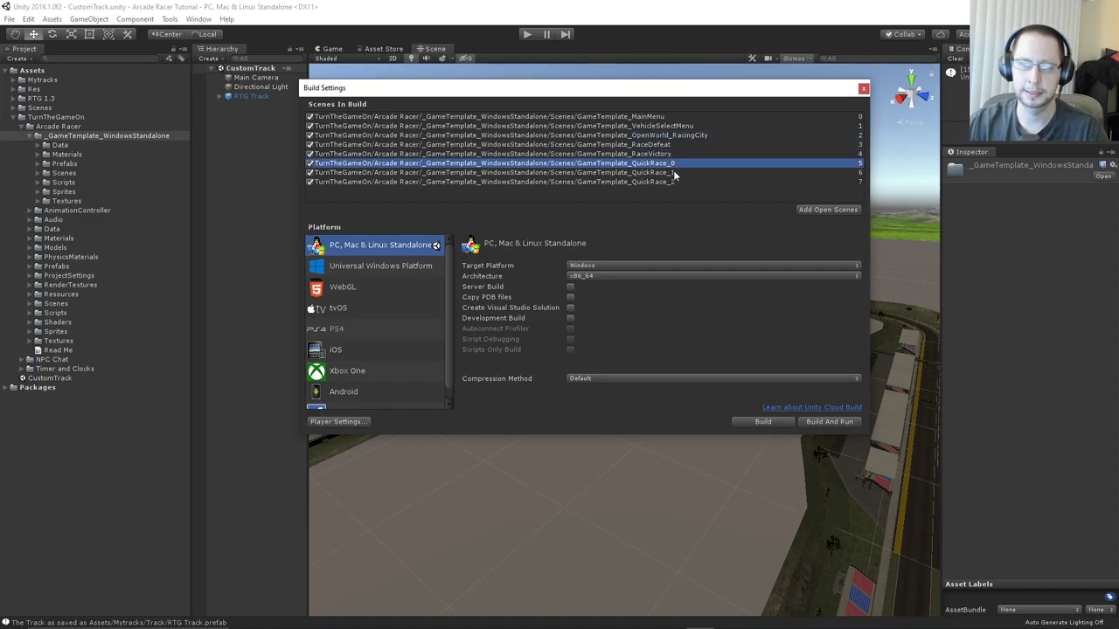
{"action": "left_click", "coordinate": [674, 173]}
{"action": "left_click", "coordinate": [669, 181]}
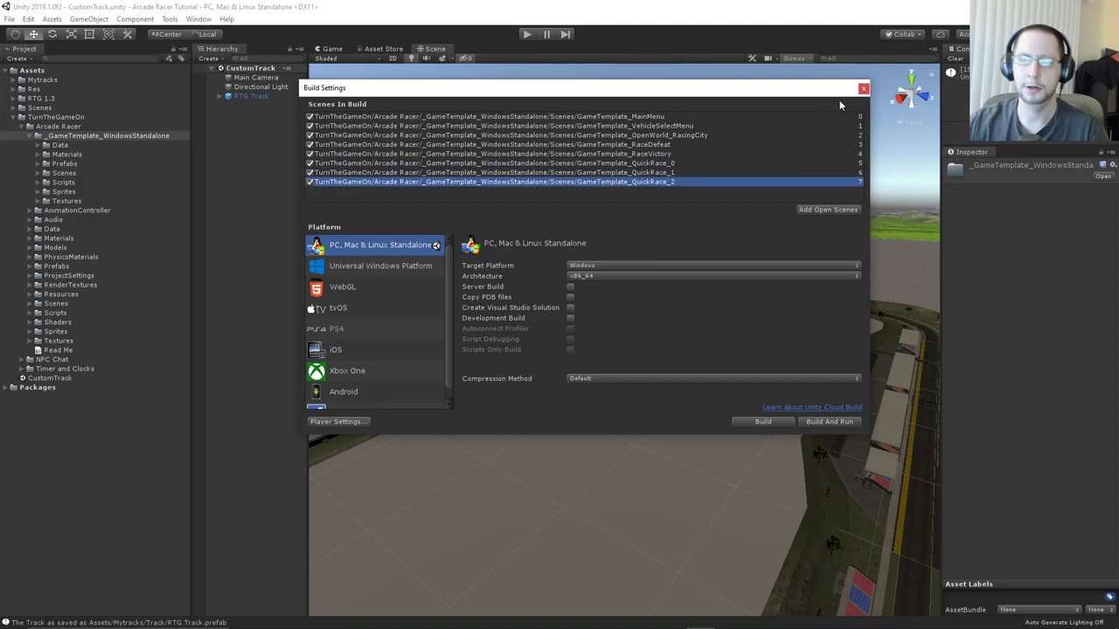
{"action": "left_click", "coordinate": [862, 88]}
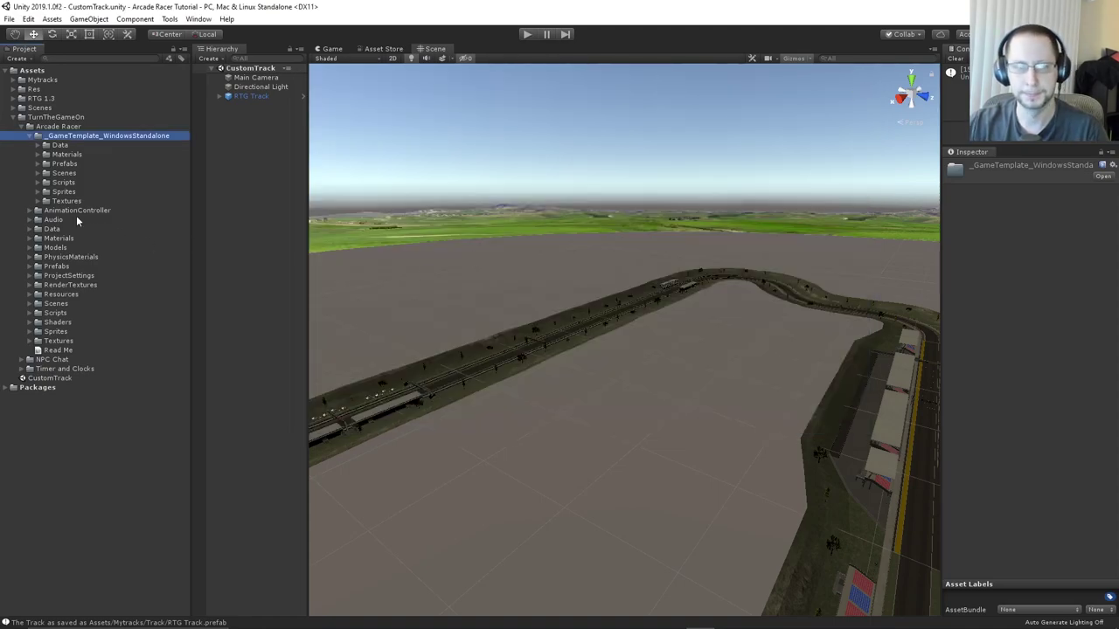
Open the GameTemplate_QuickRace_0 scene from the Scenes folder of _GameTemplate_WindowsStandalone
{"action": "left_click", "coordinate": [36, 174]}
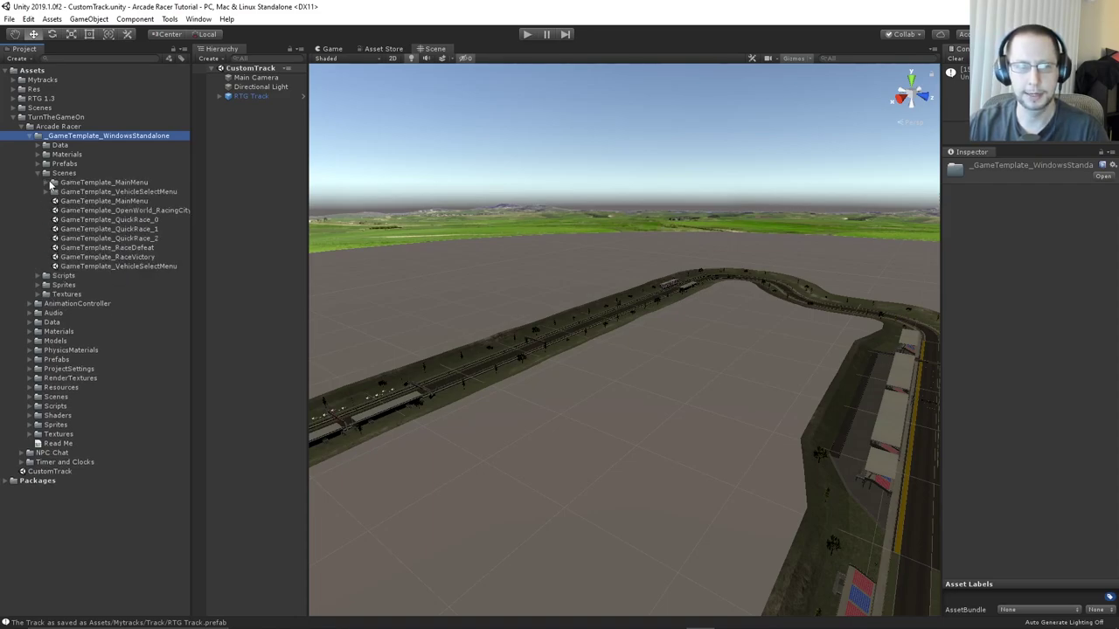
{"action": "left_click", "coordinate": [150, 222]}
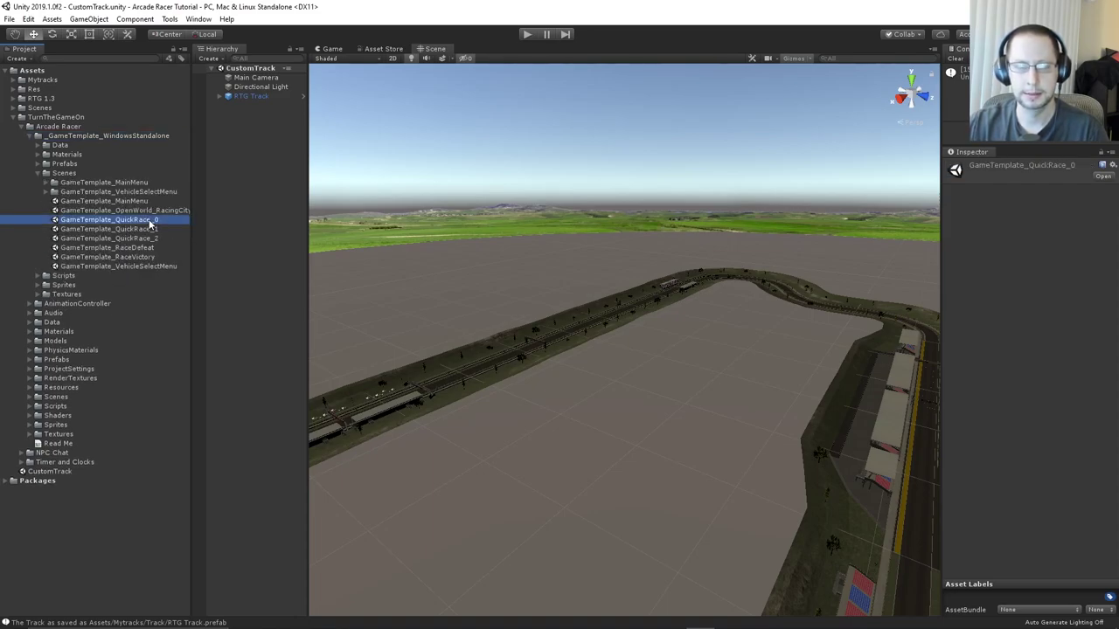
{"action": "key", "text": "Down"}
{"action": "key", "text": "Down"}
{"action": "left_click", "coordinate": [150, 221]}
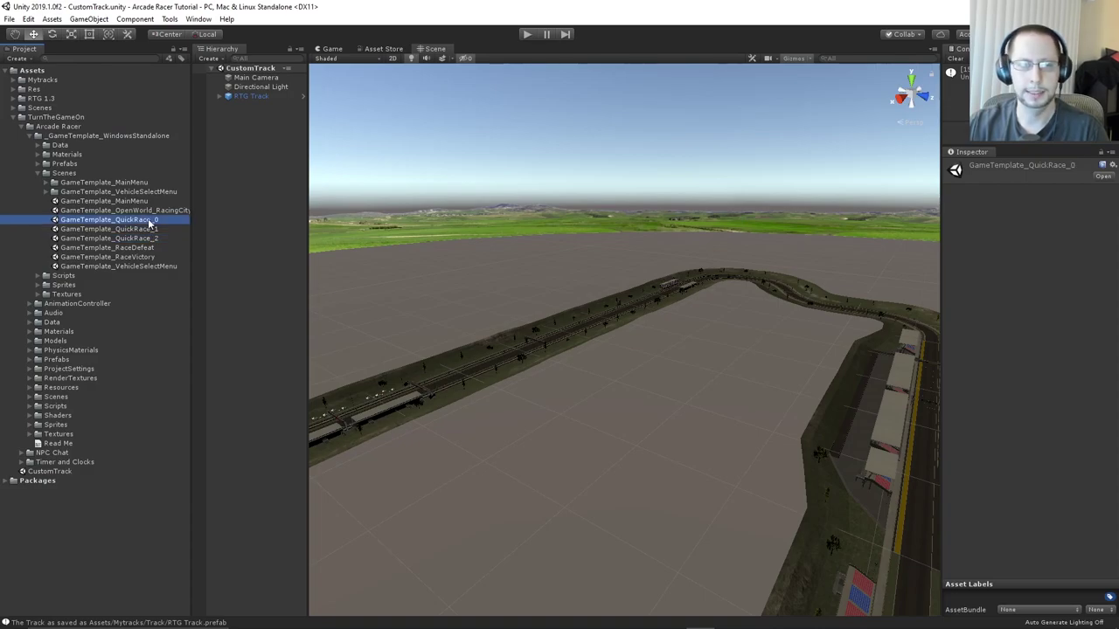
{"action": "double_click", "coordinate": [150, 221]}
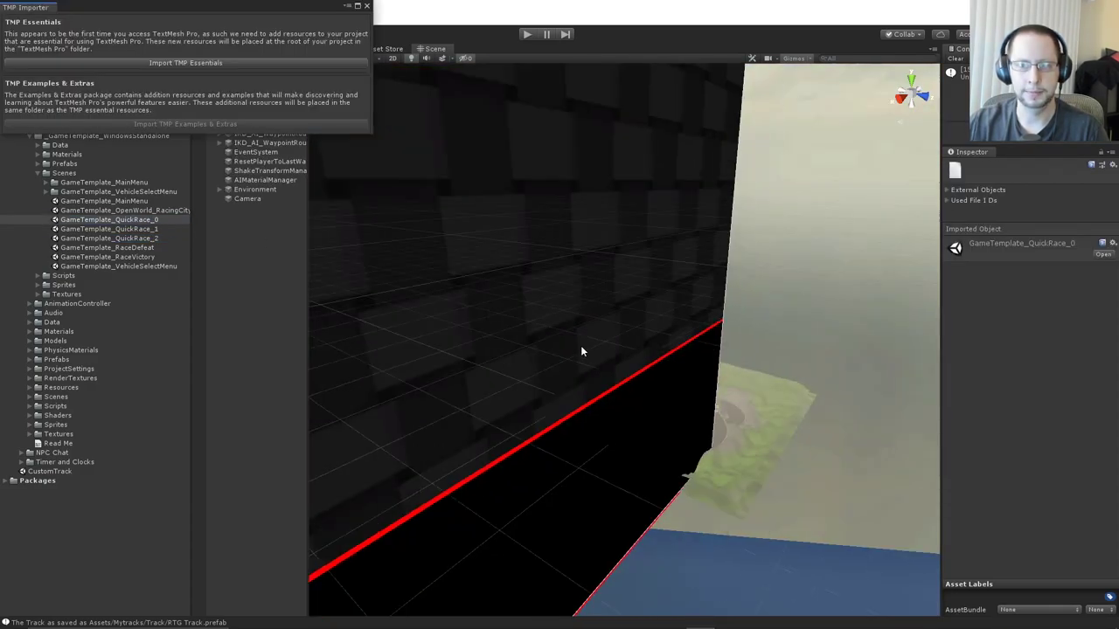
Import the TMP Essentials into the project without the Examples & Extras, and close the TMP Importer
{"action": "scroll", "coordinate": [583, 334], "scroll_direction": "down", "scroll_amount": 1}
{"action": "right_click_drag", "start_coordinate": [667, 323], "coordinate": [515, 327]}
{"action": "middle_click_drag", "start_coordinate": [624, 323], "coordinate": [436, 311]}
{"action": "scroll", "coordinate": [488, 341], "scroll_direction": "up", "scroll_amount": 1}
{"action": "right_click_drag", "start_coordinate": [487, 341], "coordinate": [378, 328]}
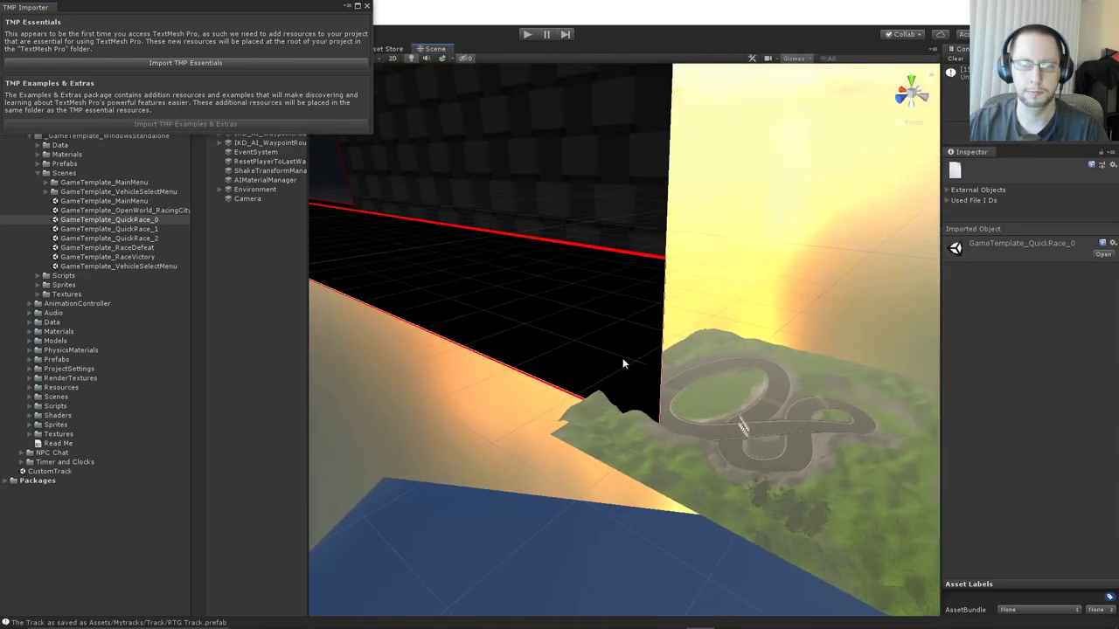
{"action": "right_click_drag", "start_coordinate": [623, 363], "coordinate": [581, 341]}
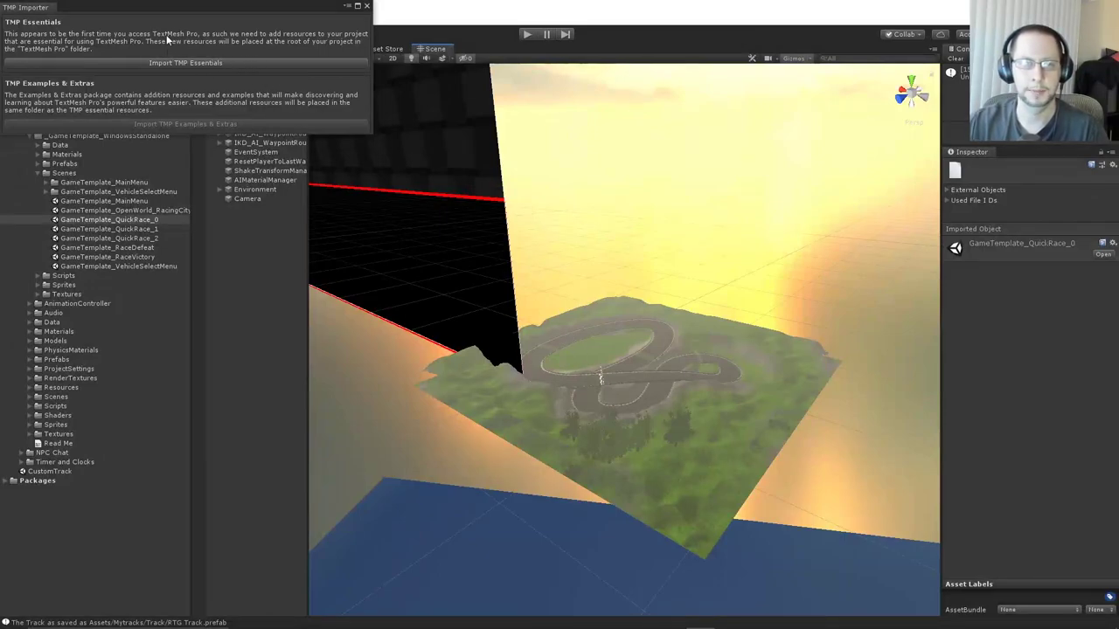
{"action": "left_click_drag", "start_coordinate": [156, 11], "coordinate": [551, 103]}
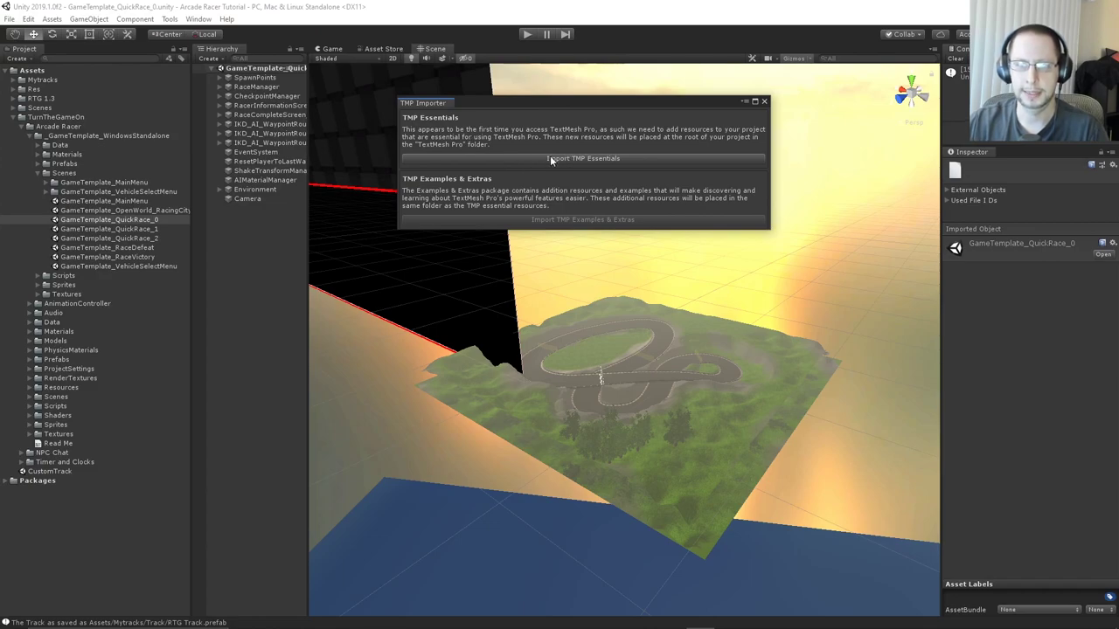
{"action": "left_click", "coordinate": [601, 159]}
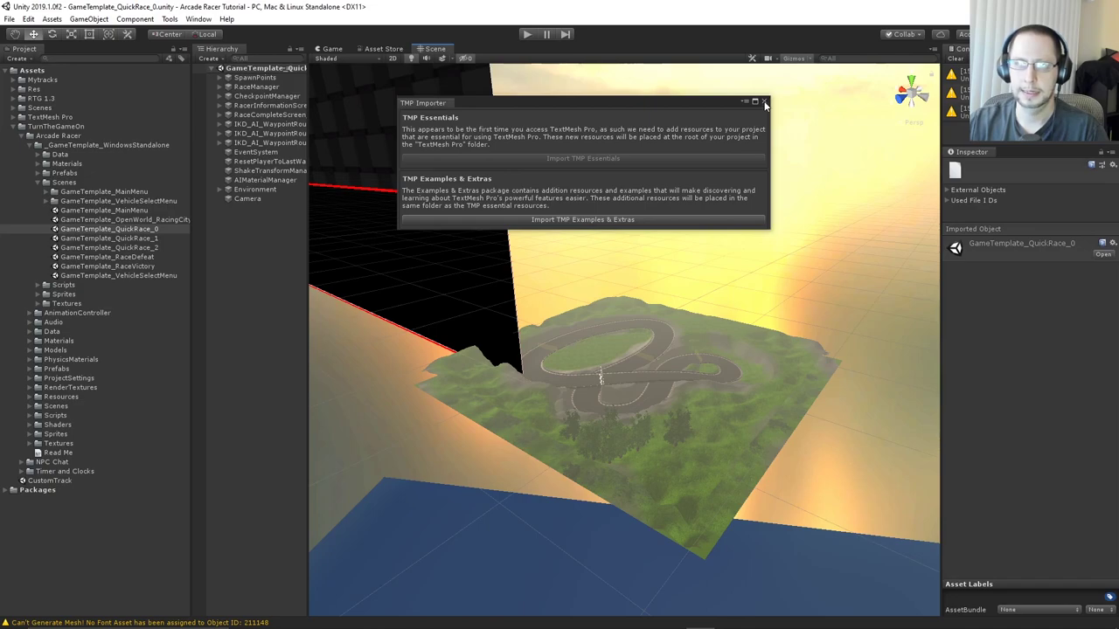
{"action": "left_click", "coordinate": [765, 101]}
View the template race track up close and widen the Hierarchy so the full object names are readable
{"action": "scroll", "coordinate": [551, 299], "scroll_direction": "up", "scroll_amount": 8}
{"action": "scroll", "coordinate": [550, 301], "scroll_direction": "up", "scroll_amount": 6}
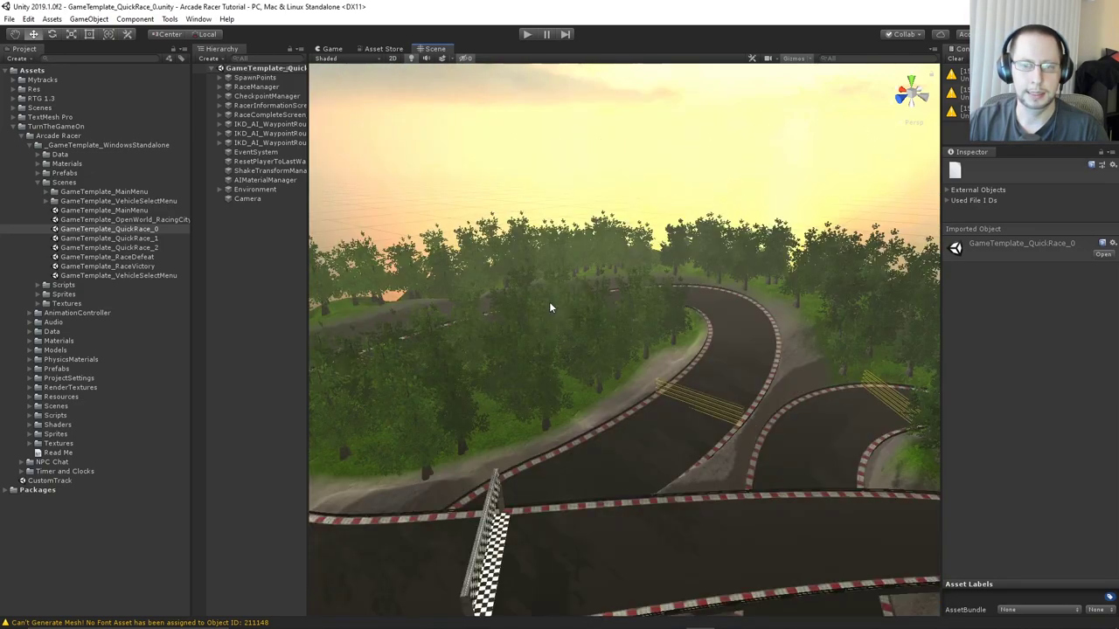
{"action": "left_click_drag", "start_coordinate": [306, 269], "coordinate": [370, 261]}
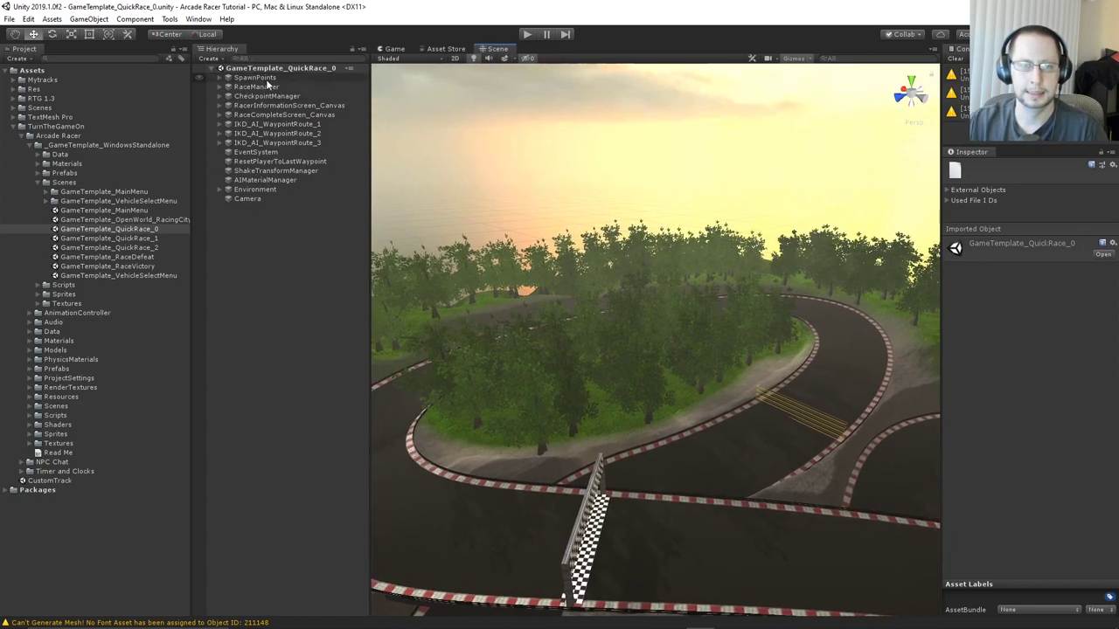
Examine the SpawnPoints, RaceManager, CheckpointManager, RacerInformationScreen_Canvas and RaceCompleteScreen_Canvas objects of the template scene
{"action": "left_click", "coordinate": [254, 78]}
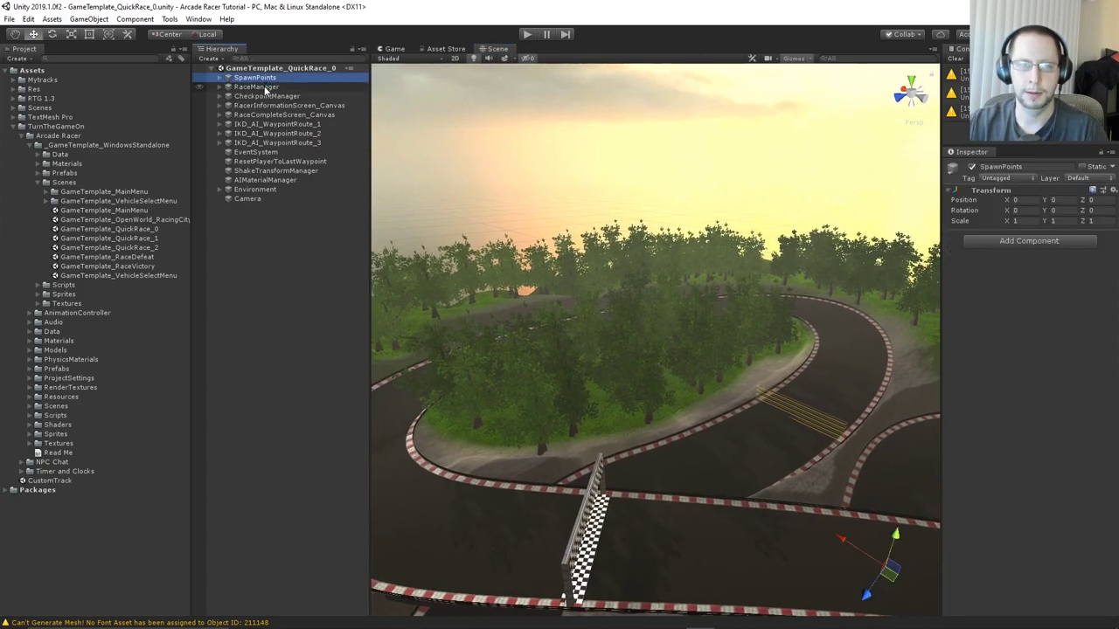
{"action": "left_click", "coordinate": [255, 88]}
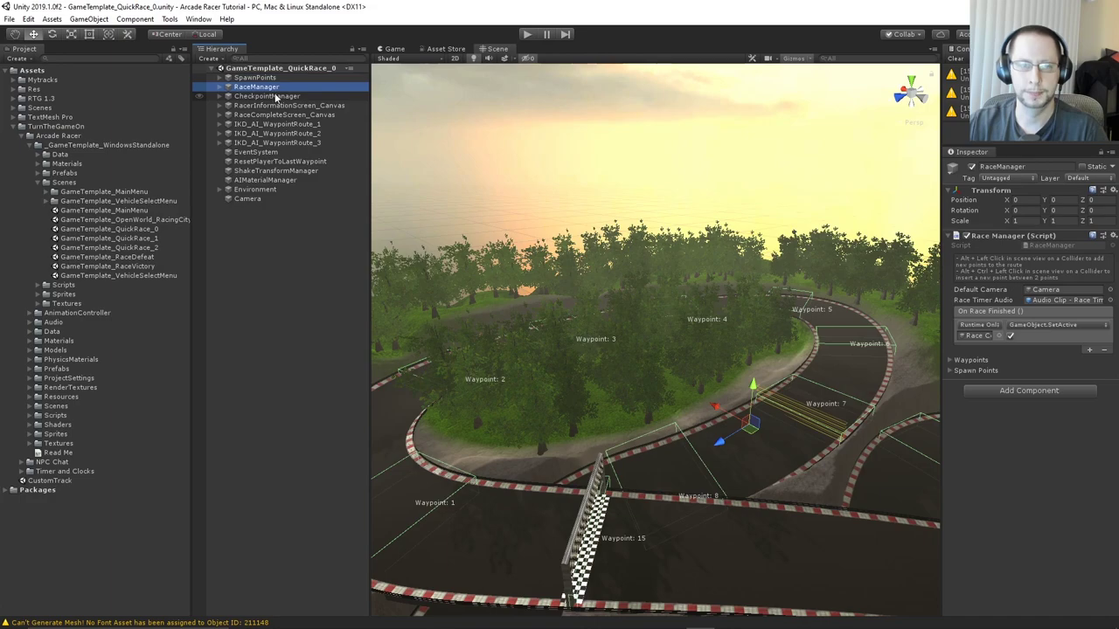
{"action": "left_click", "coordinate": [273, 96]}
{"action": "left_click", "coordinate": [262, 106]}
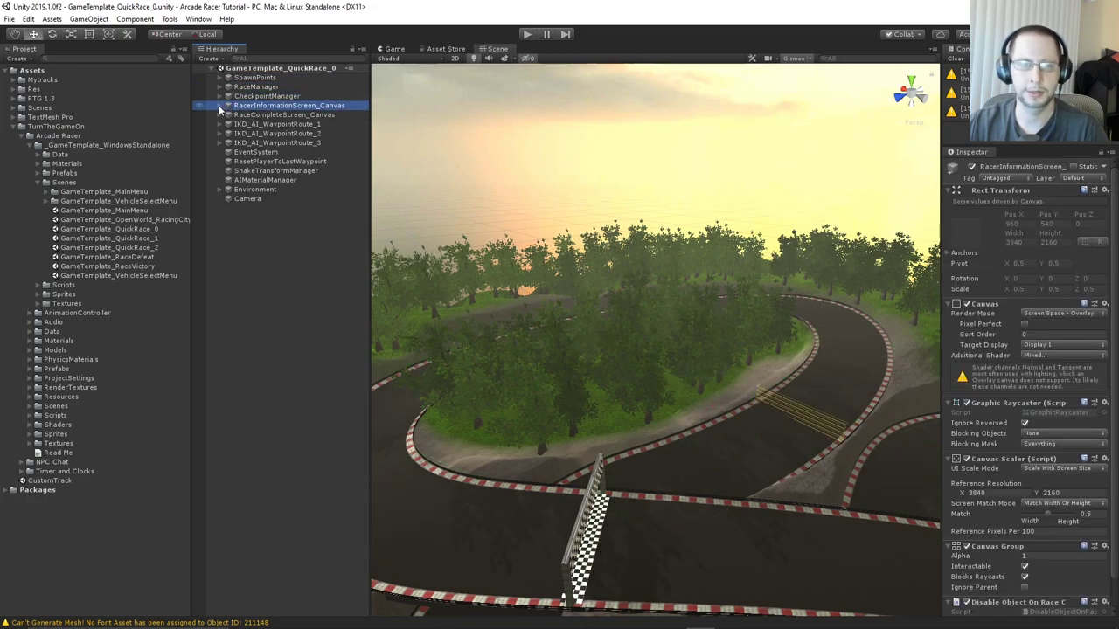
{"action": "left_click", "coordinate": [221, 106]}
{"action": "left_click", "coordinate": [220, 106]}
{"action": "left_click", "coordinate": [214, 115]}
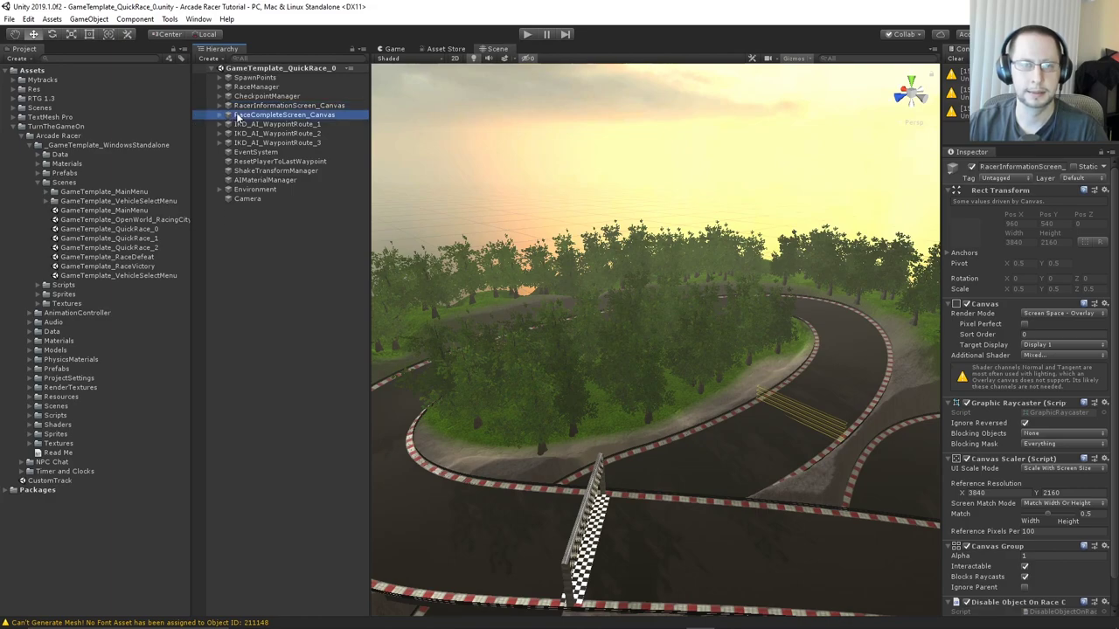
{"action": "left_click", "coordinate": [220, 115]}
{"action": "left_click", "coordinate": [219, 115]}
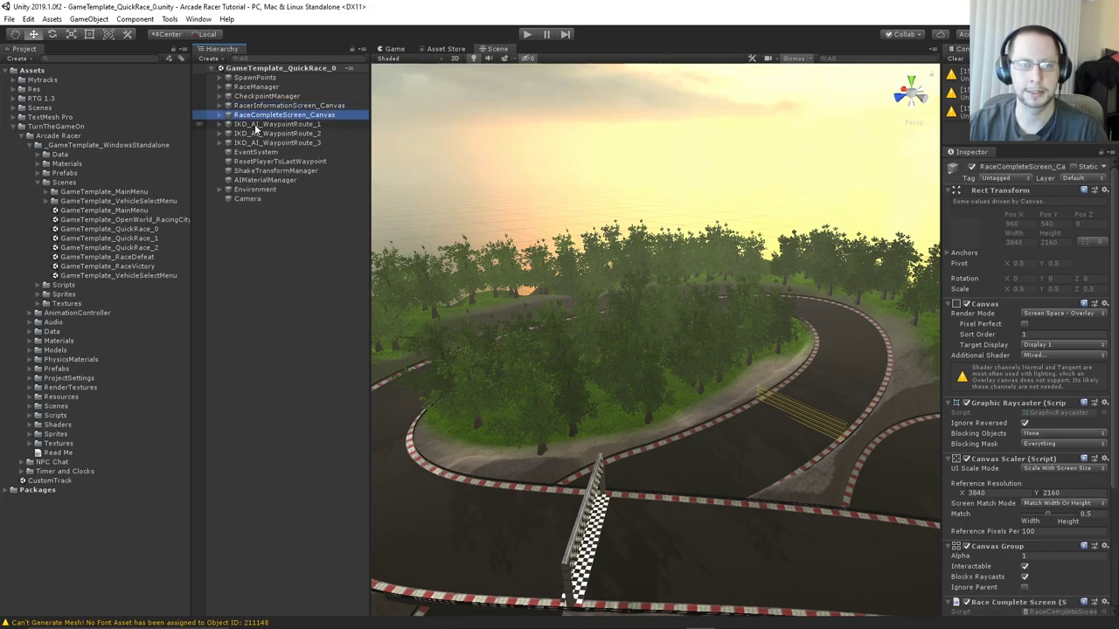
Examine the three IKD_AI_WaypointRoute objects, EventSystem, ResetPlayerToLastWaypoint, ShakeTransformManager and AIMaterialManager
{"action": "left_click", "coordinate": [260, 125]}
{"action": "left_click", "coordinate": [265, 134]}
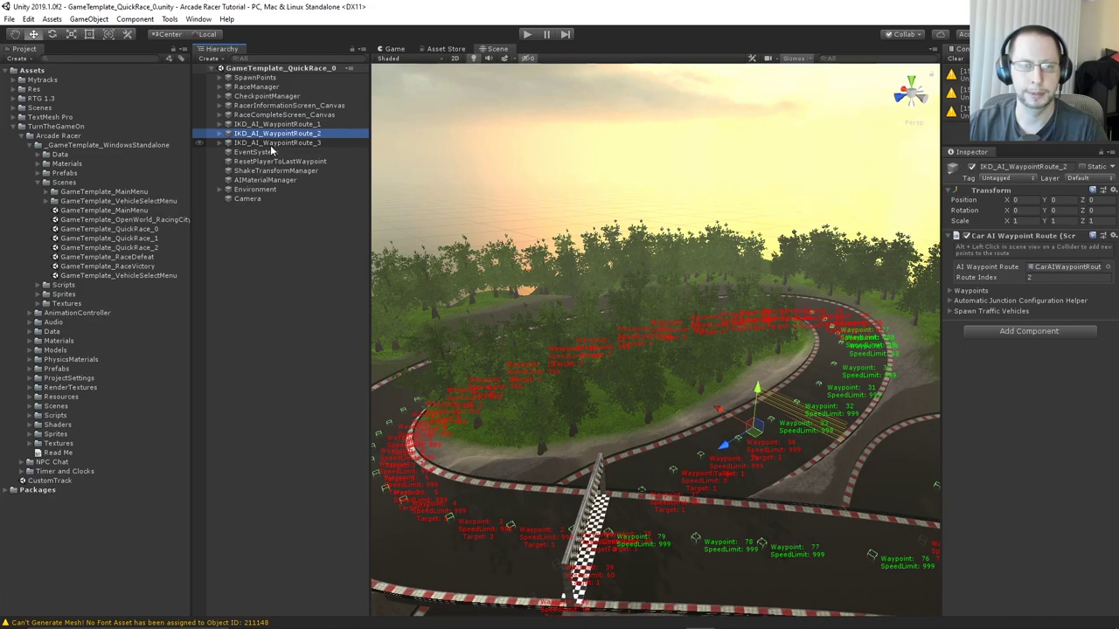
{"action": "left_click", "coordinate": [270, 144]}
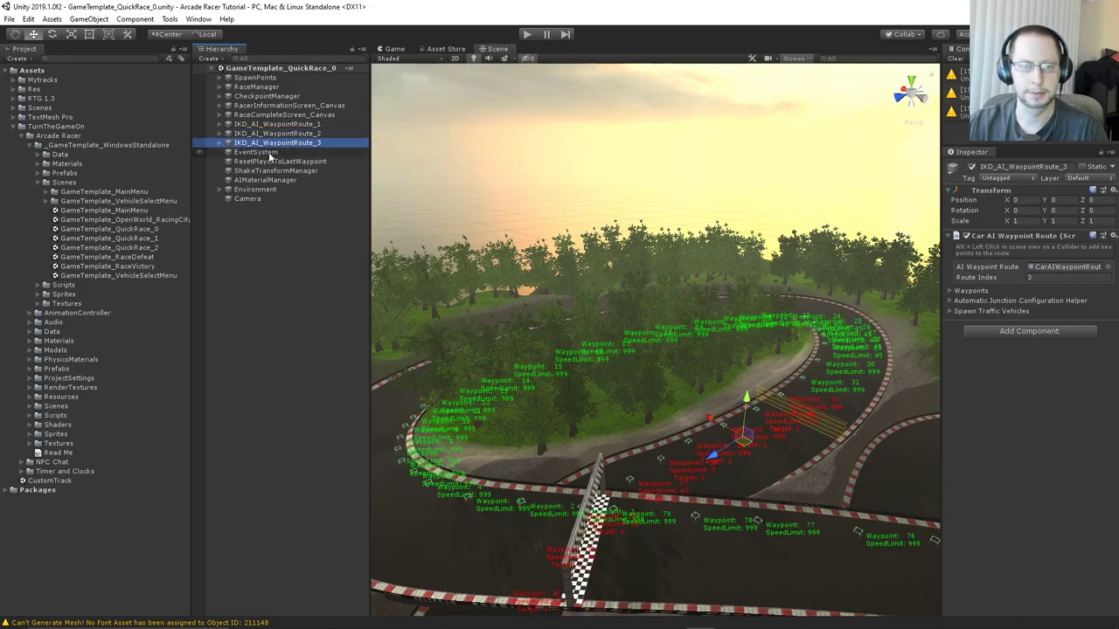
{"action": "left_click", "coordinate": [276, 153]}
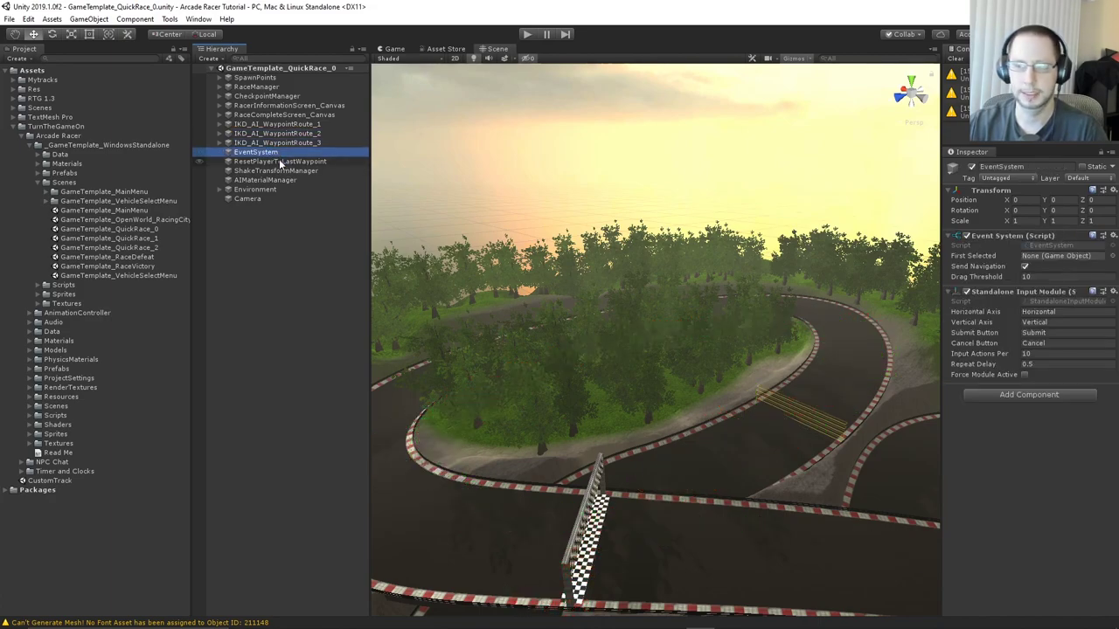
{"action": "left_click", "coordinate": [271, 166]}
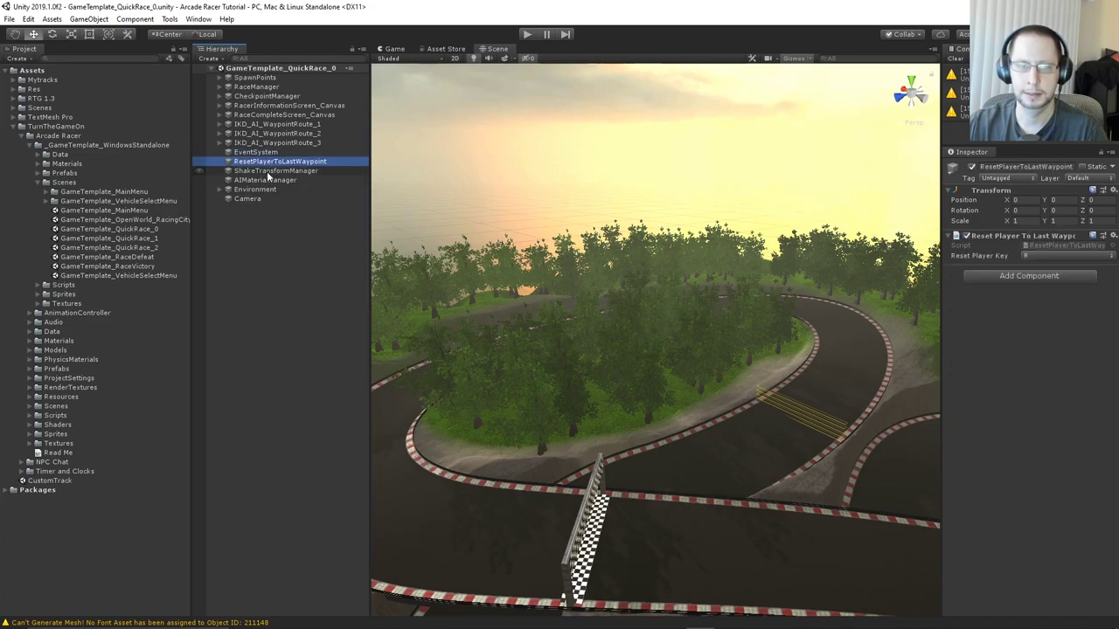
{"action": "left_click", "coordinate": [270, 172]}
{"action": "left_click", "coordinate": [272, 163]}
{"action": "left_click", "coordinate": [270, 172]}
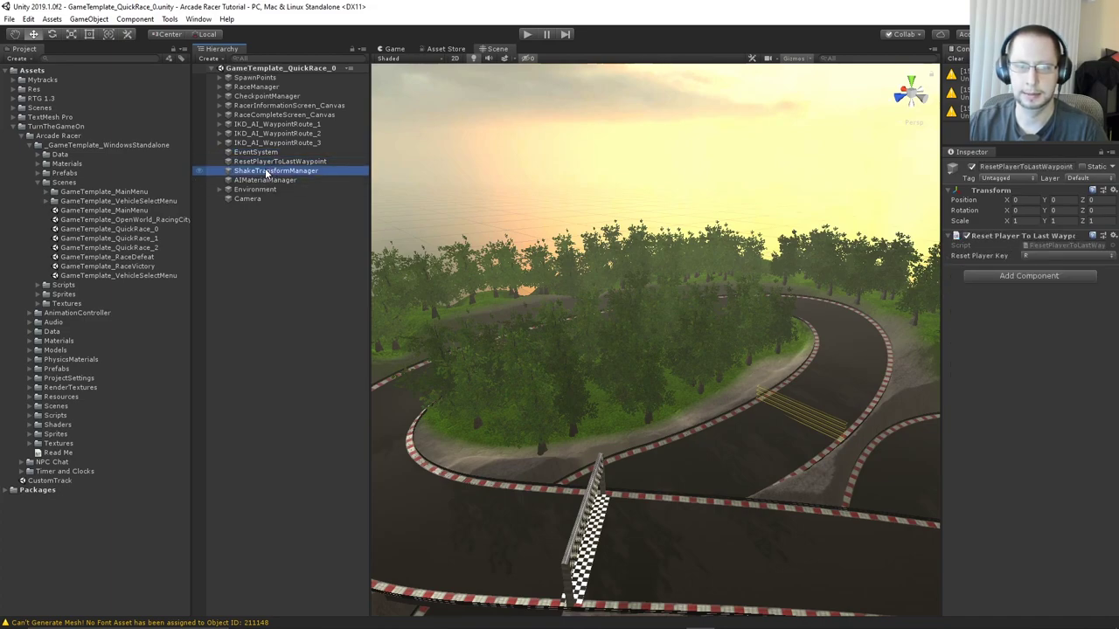
{"action": "left_click", "coordinate": [278, 162]}
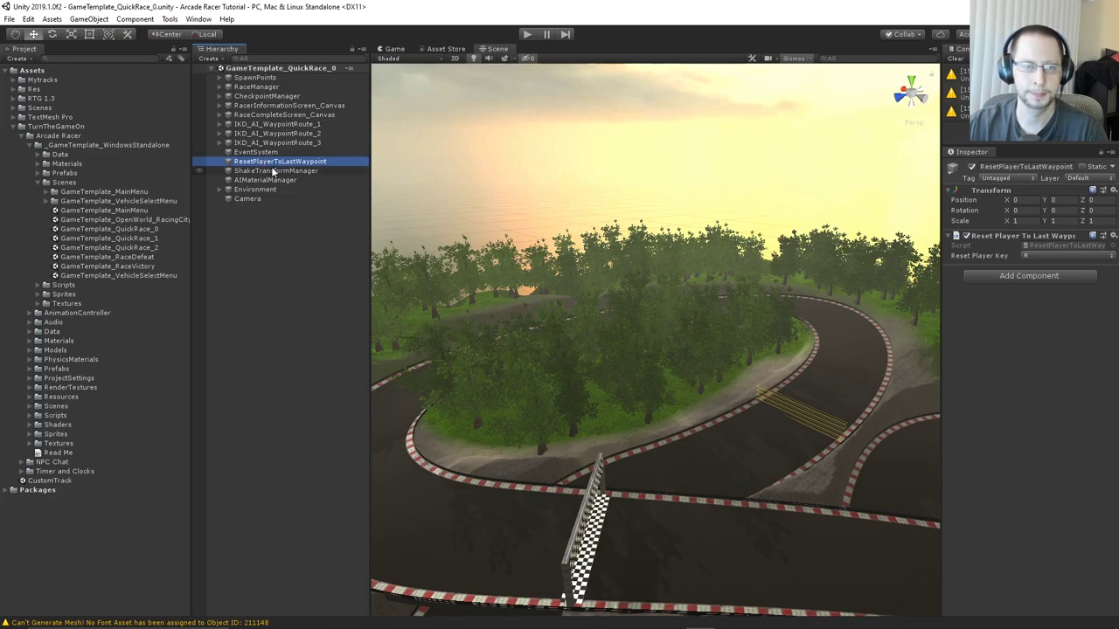
{"action": "left_click", "coordinate": [262, 171]}
{"action": "left_click", "coordinate": [248, 181]}
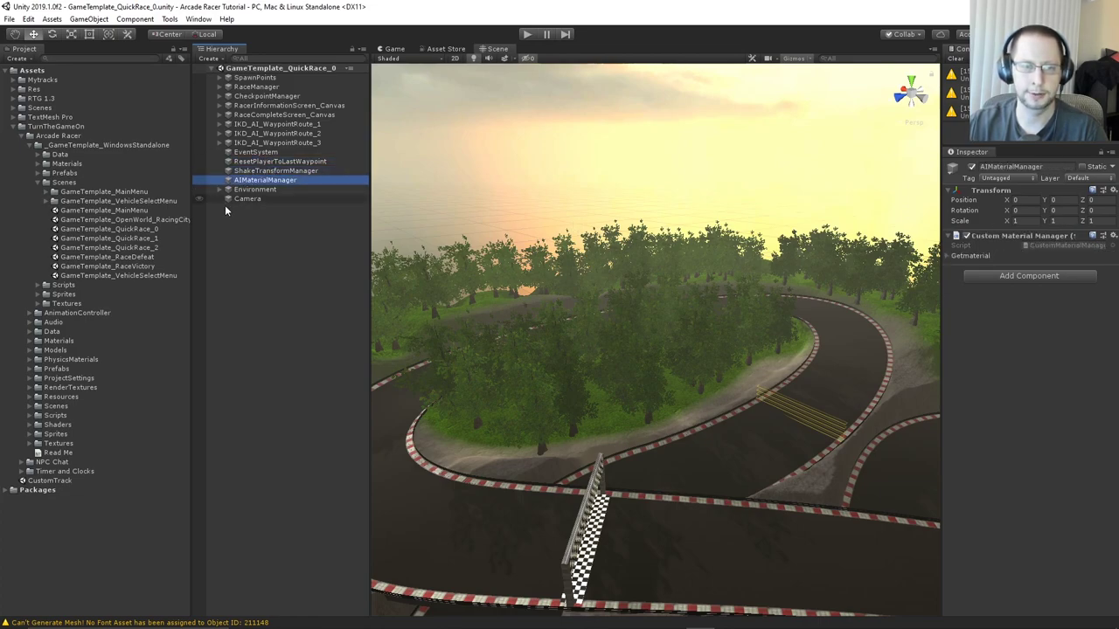
{"action": "left_click", "coordinate": [266, 285]}
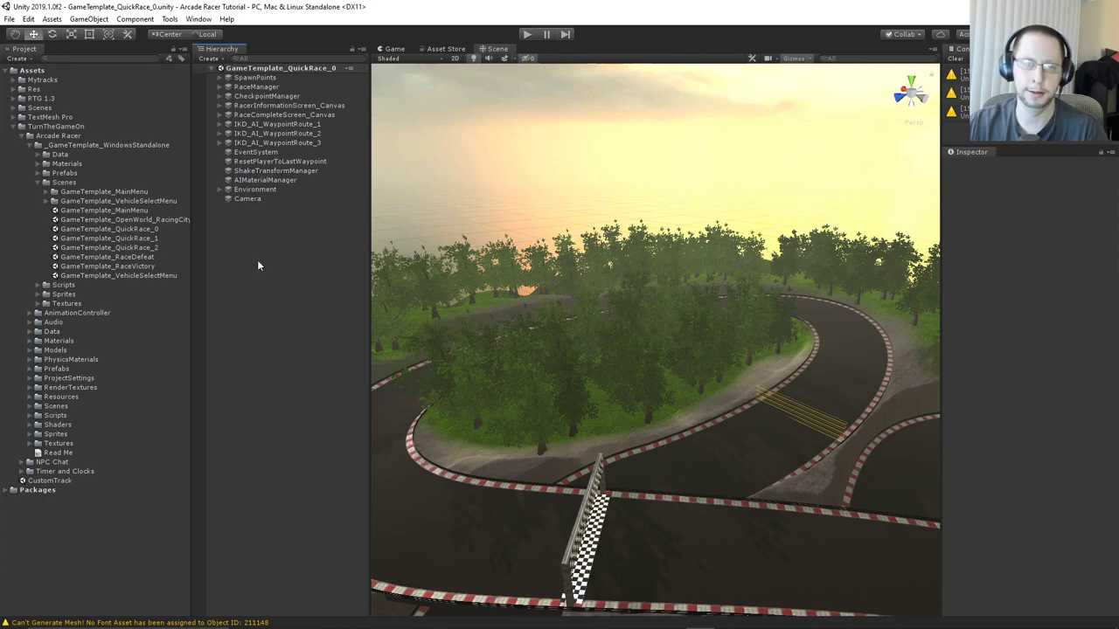
Examine AIMaterialManager, the Environment object with its child objects, and the scene's Camera
{"action": "left_click", "coordinate": [271, 182]}
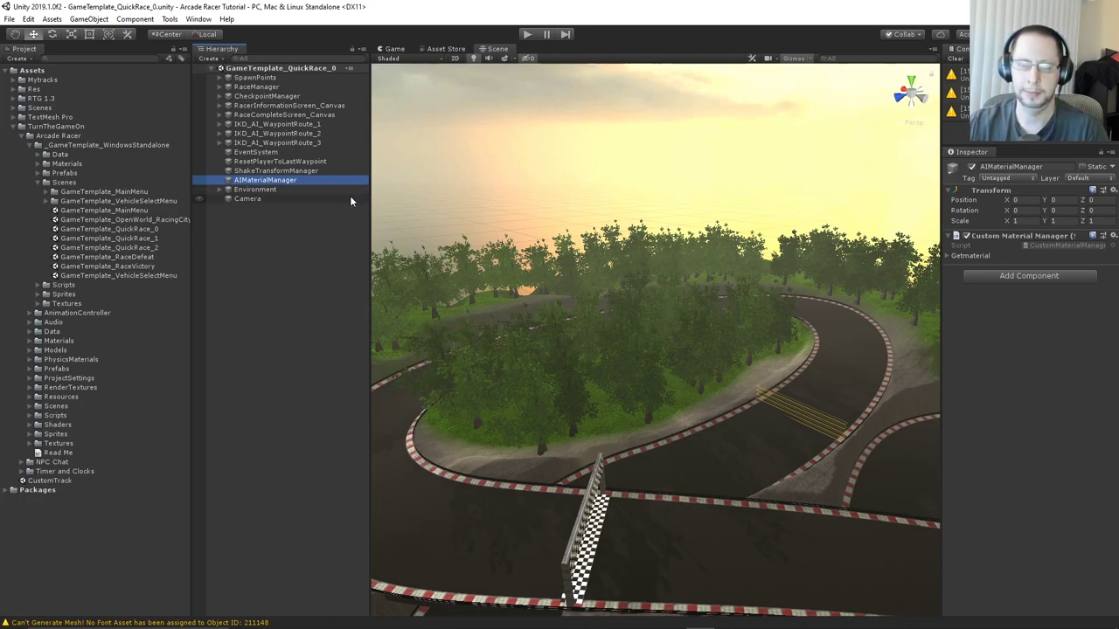
{"action": "left_click", "coordinate": [265, 190]}
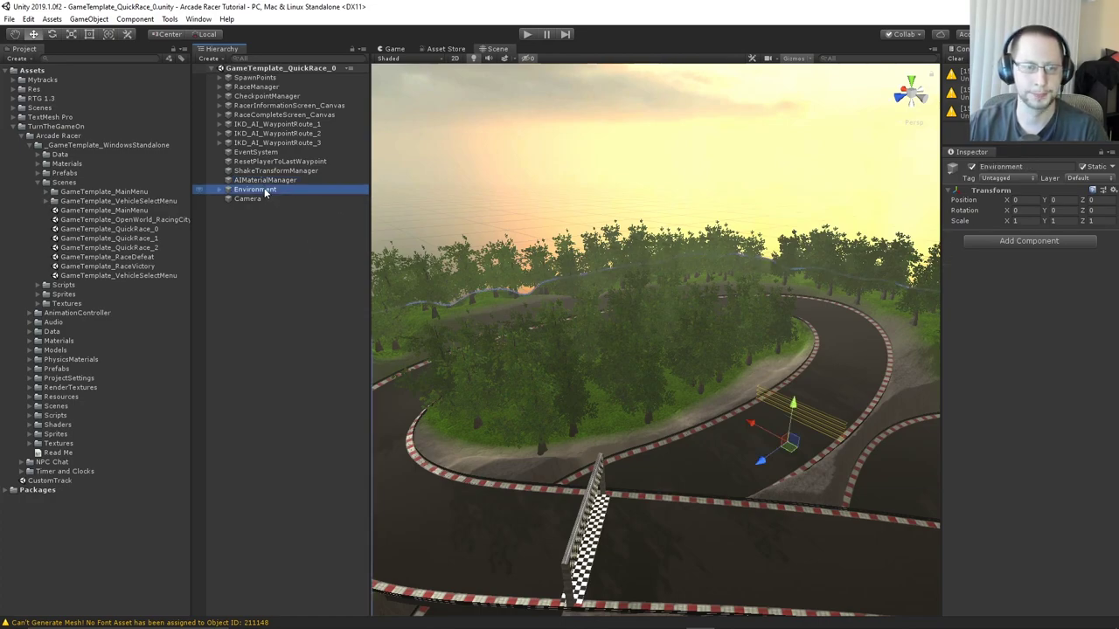
{"action": "left_click", "coordinate": [220, 190]}
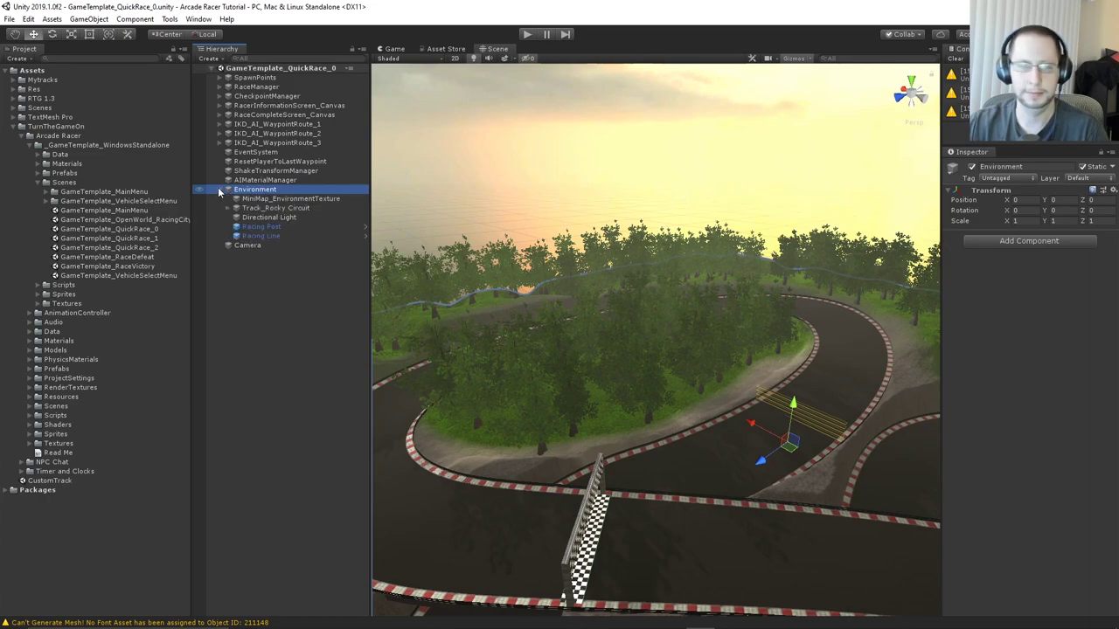
{"action": "left_click", "coordinate": [219, 190]}
{"action": "left_click", "coordinate": [249, 198]}
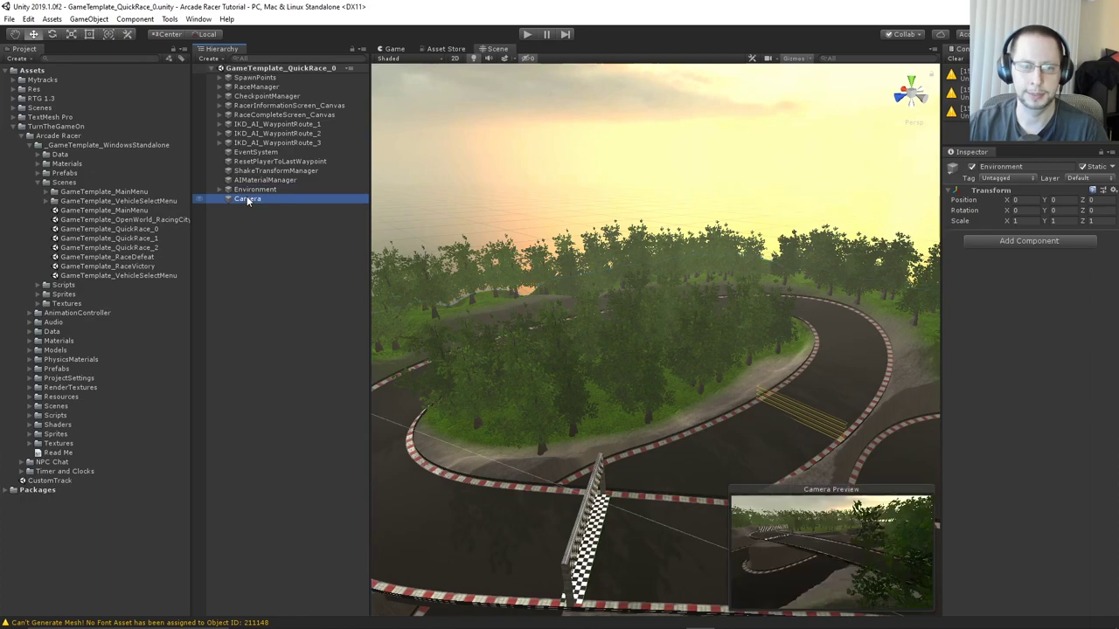
{"action": "left_click", "coordinate": [268, 274]}
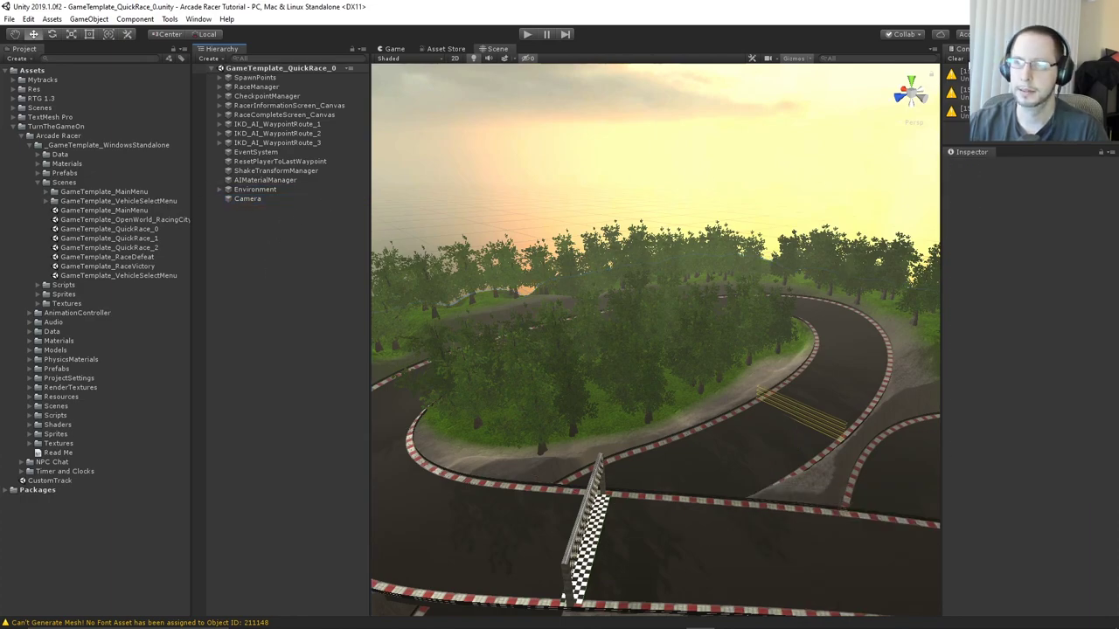
Delete IKD_AI_WaypointRoute_1, IKD_AI_WaypointRoute_2 and IKD_AI_WaypointRoute_3 from the scene
{"action": "scroll", "coordinate": [485, 301], "scroll_direction": "down", "scroll_amount": 6}
{"action": "scroll", "coordinate": [487, 295], "scroll_direction": "up", "scroll_amount": 2}
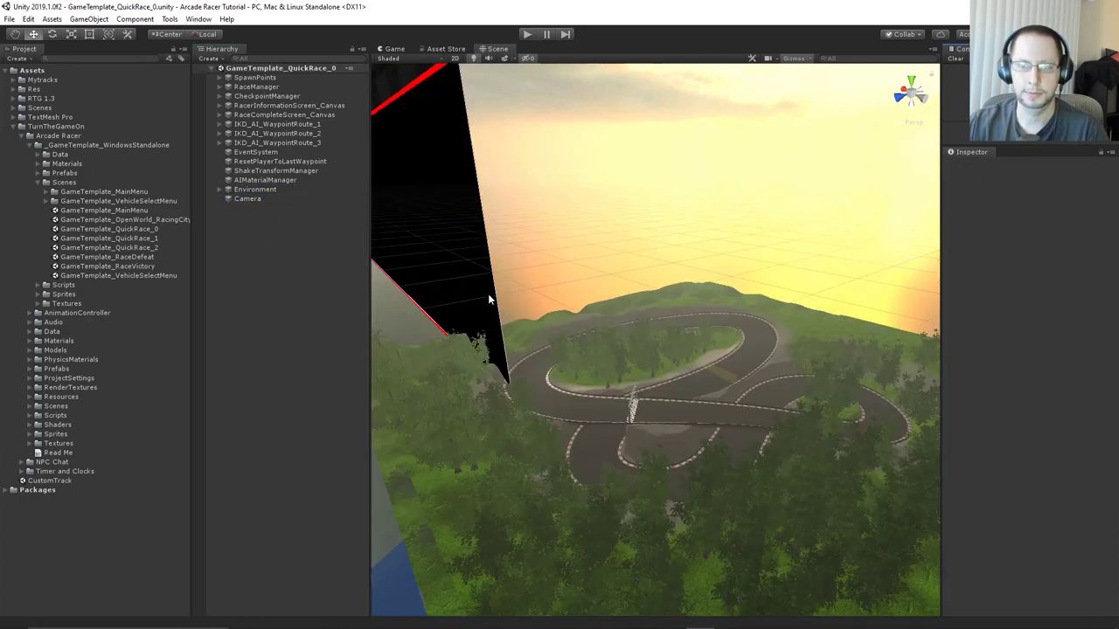
{"action": "right_click_drag", "start_coordinate": [558, 267], "coordinate": [546, 272]}
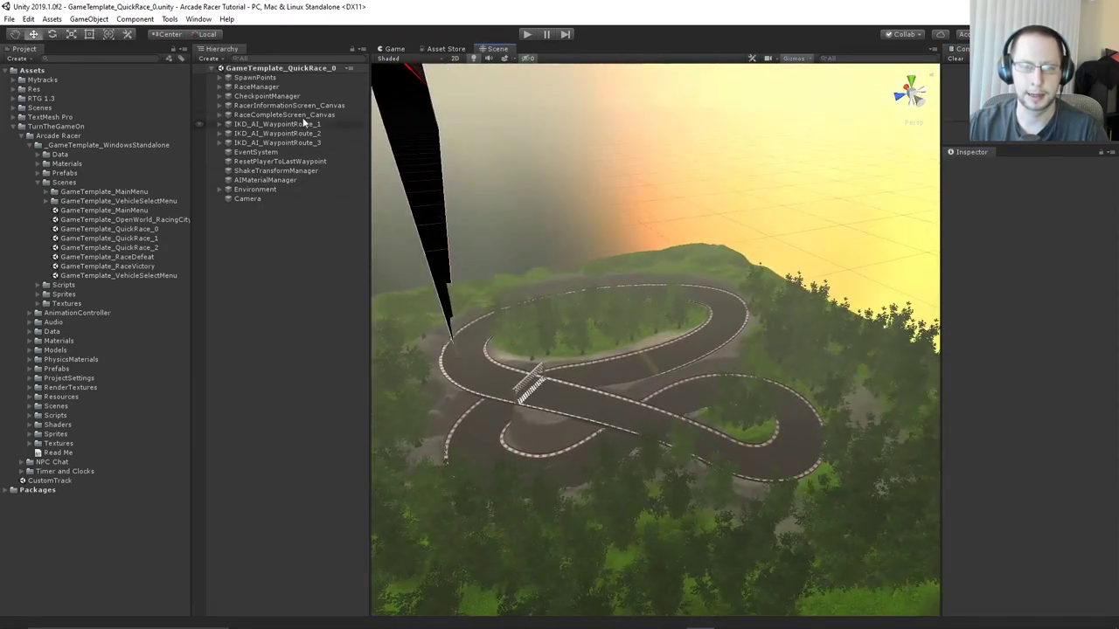
{"action": "left_click", "coordinate": [303, 124]}
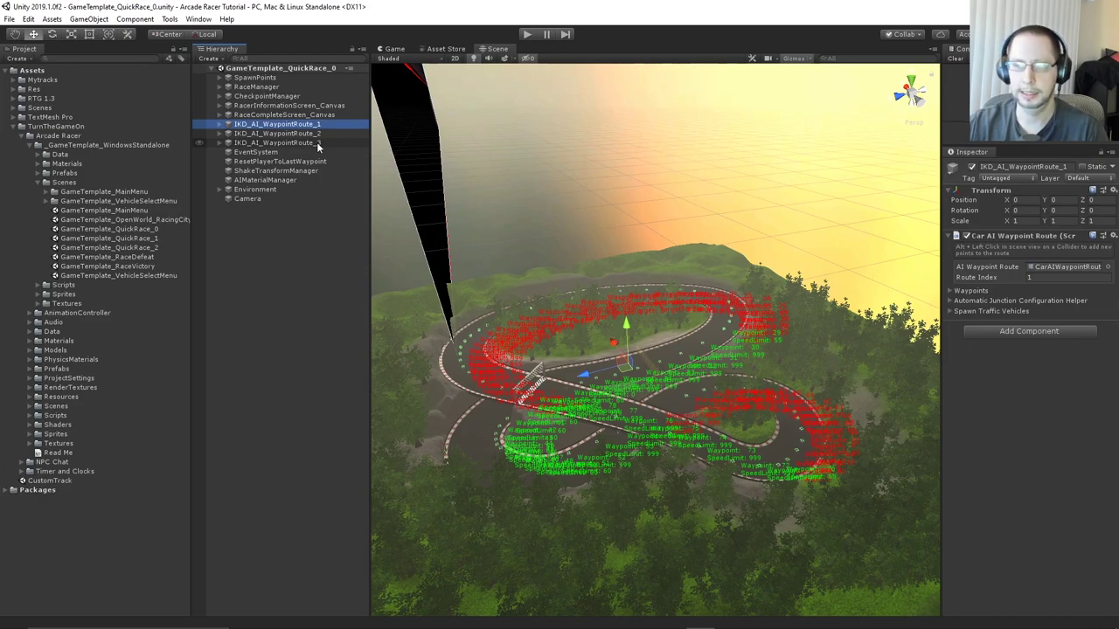
{"action": "left_click", "coordinate": [308, 143], "text": "shift"}
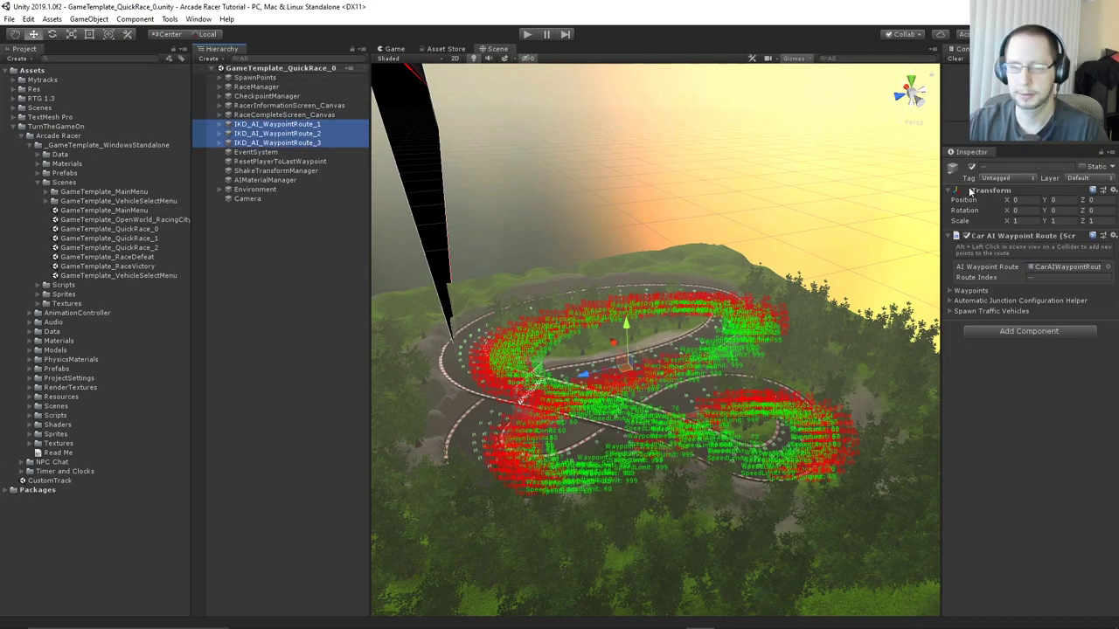
{"action": "key", "text": "Delete"}
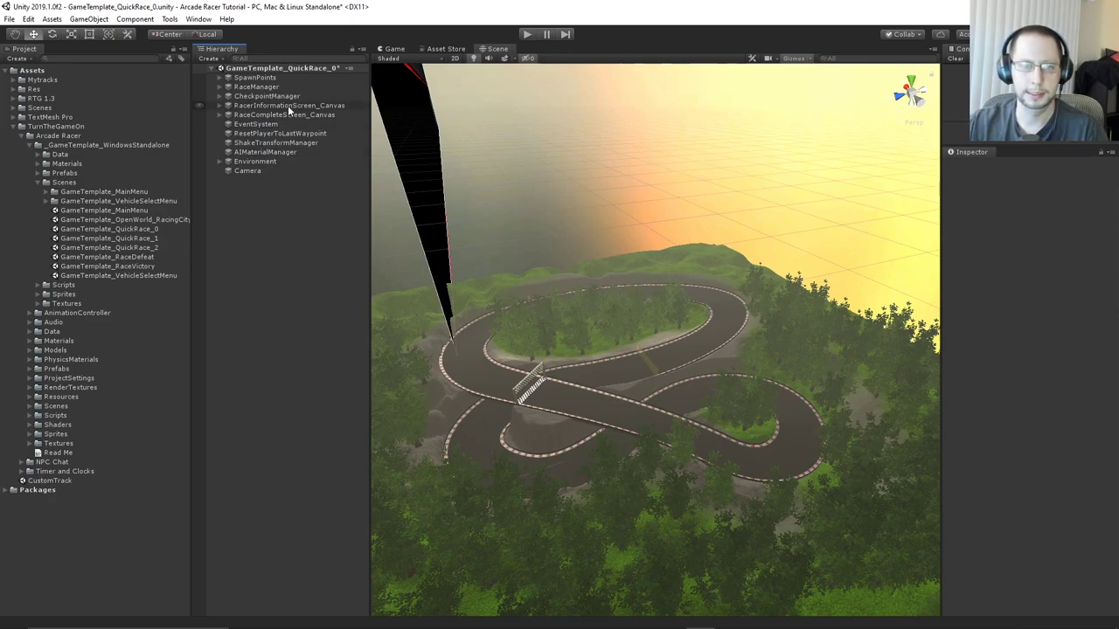
Expand the Waypoints list of the RaceManager's Race Manager script and select its last entry
{"action": "left_click", "coordinate": [273, 87]}
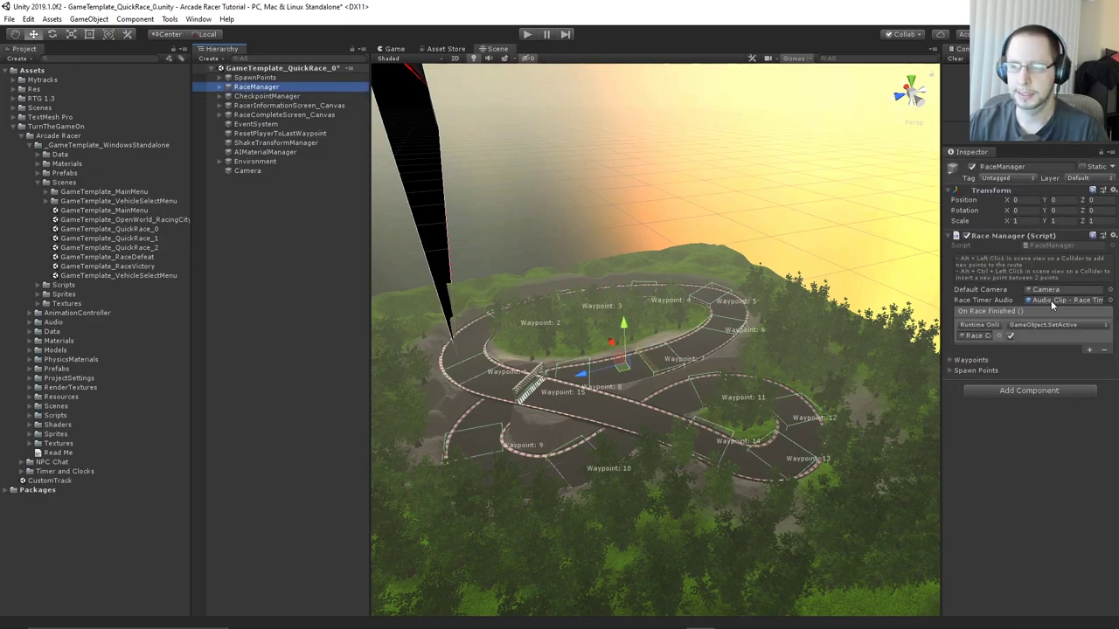
{"action": "left_click", "coordinate": [950, 360]}
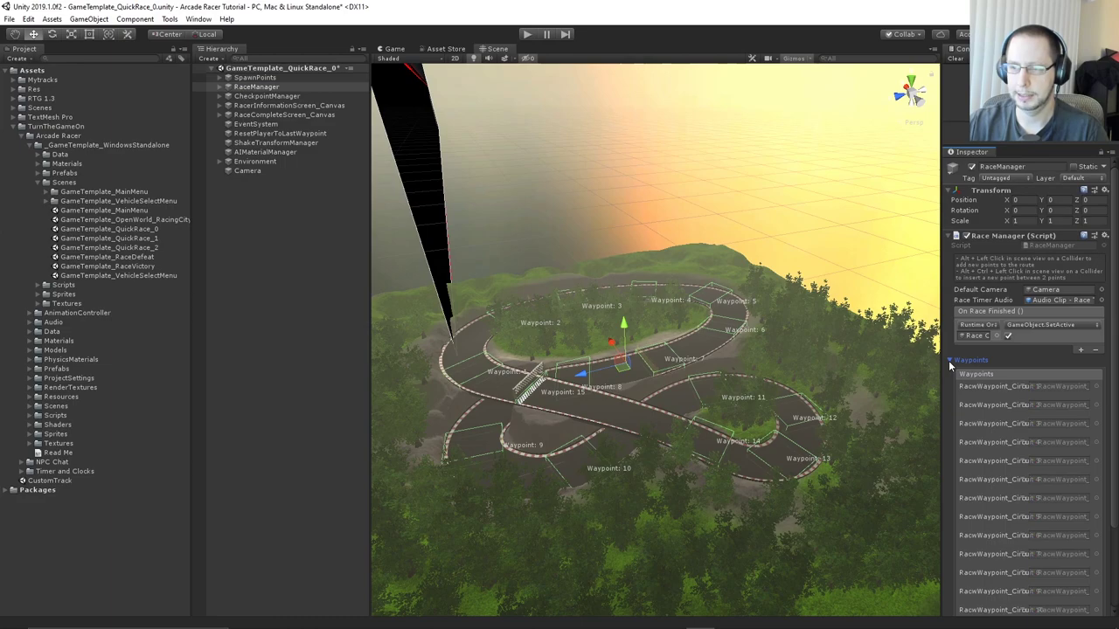
{"action": "scroll", "coordinate": [999, 353], "scroll_direction": "down", "scroll_amount": 3}
{"action": "scroll", "coordinate": [991, 359], "scroll_direction": "up", "scroll_amount": 3}
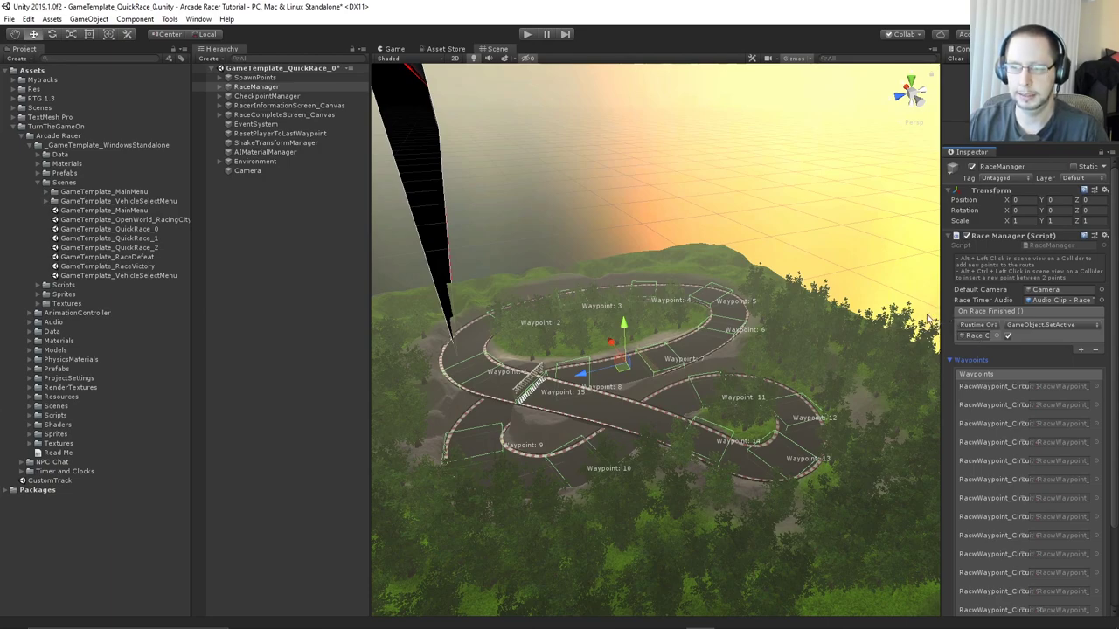
{"action": "scroll", "coordinate": [1065, 381], "scroll_direction": "down", "scroll_amount": 3}
{"action": "left_click", "coordinate": [994, 550]}
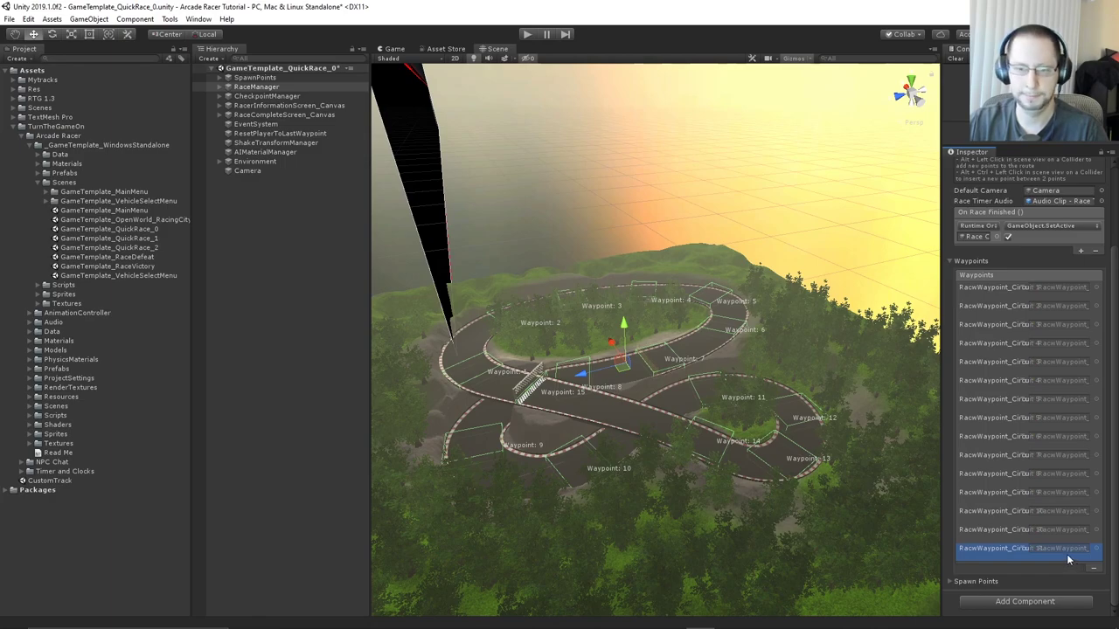
{"action": "scroll", "coordinate": [572, 395], "scroll_direction": "up", "scroll_amount": 6}
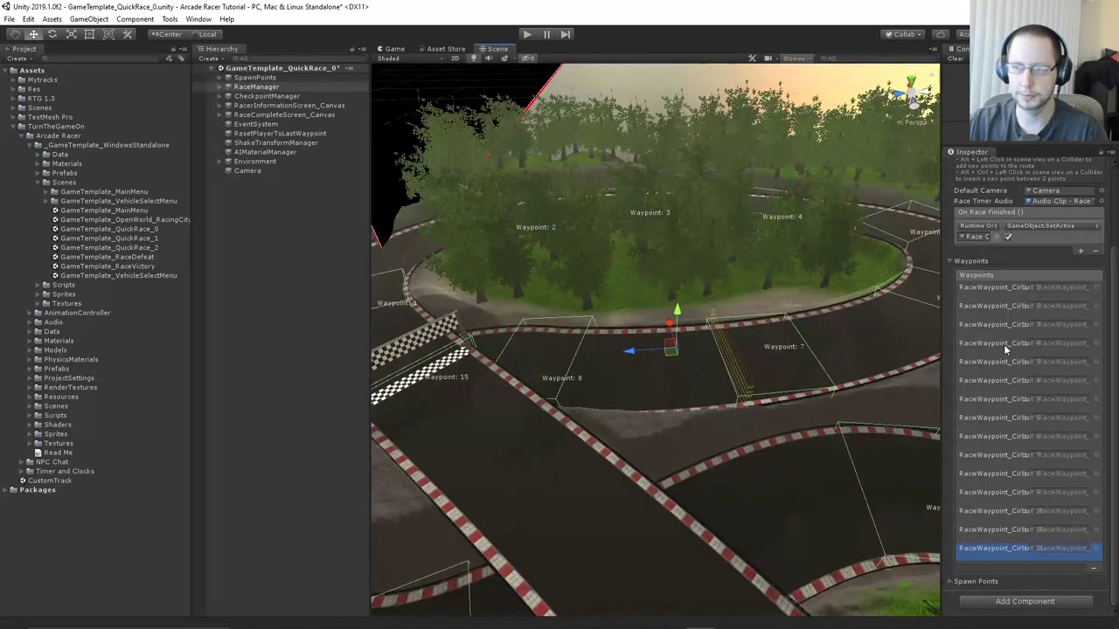
{"action": "scroll", "coordinate": [1004, 344], "scroll_direction": "up", "scroll_amount": 3}
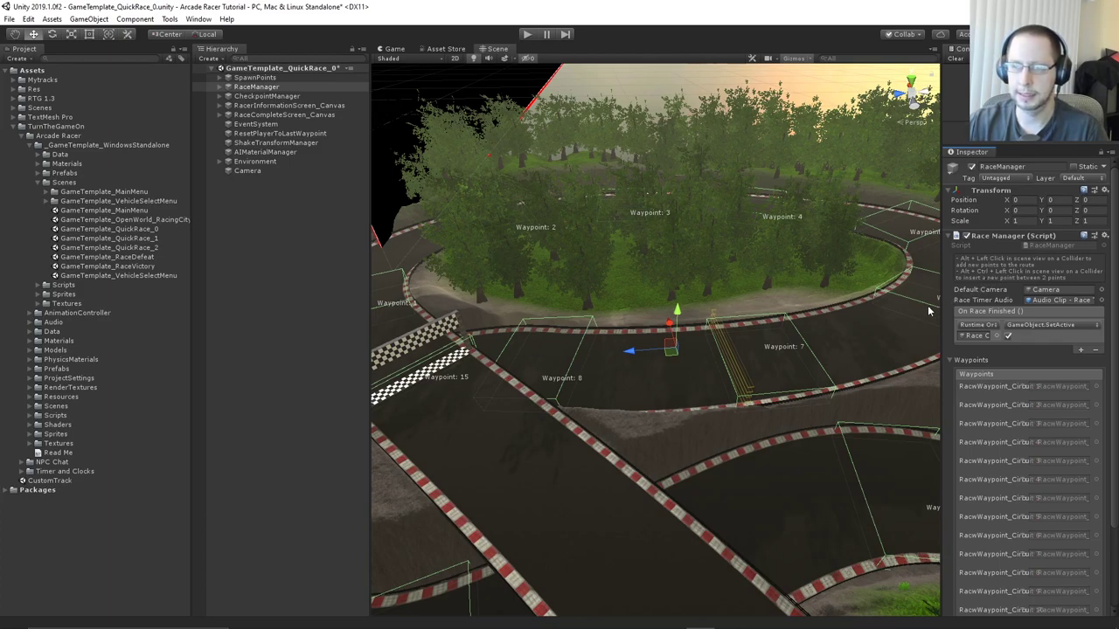
Remove the last nine entries, 15 down to 7, from the Race Manager script's Waypoints list on RaceManager
{"action": "right_click_drag", "start_coordinate": [704, 319], "coordinate": [669, 335]}
{"action": "mouse_move", "coordinate": [681, 293]}
{"action": "middle_mouse_down"}
{"action": "mouse_move", "coordinate": [699, 327]}
{"action": "mouse_move", "coordinate": [696, 305]}
{"action": "middle_mouse_up"}
{"action": "scroll", "coordinate": [696, 305], "scroll_direction": "down", "scroll_amount": 3}
{"action": "right_click_drag", "start_coordinate": [696, 305], "coordinate": [731, 320]}
{"action": "middle_click_drag", "start_coordinate": [731, 320], "coordinate": [729, 311]}
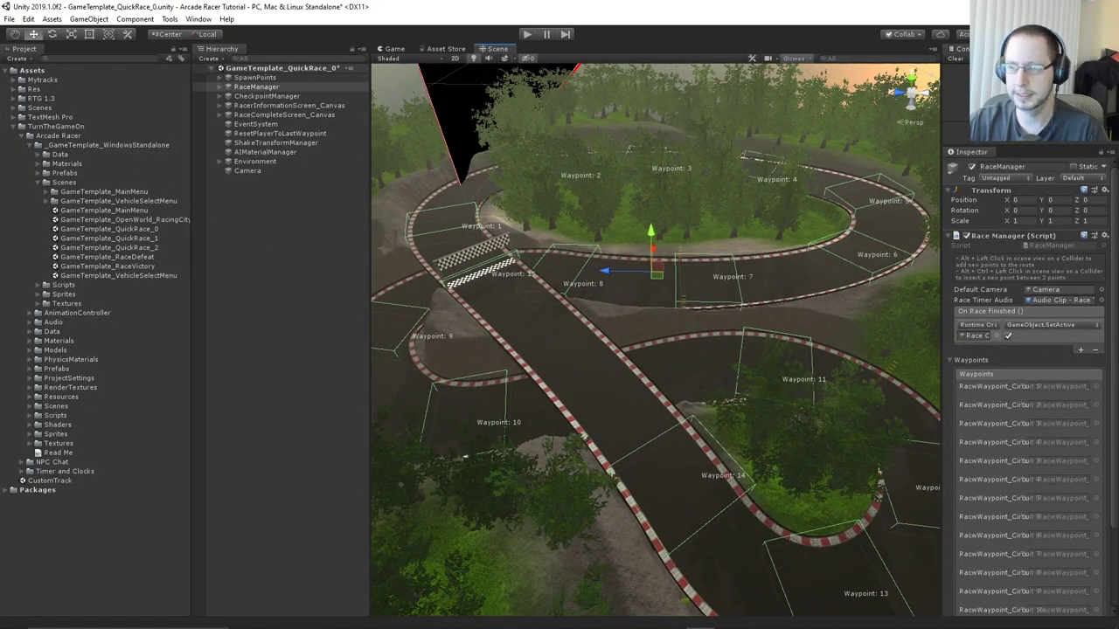
{"action": "scroll", "coordinate": [1026, 440], "scroll_direction": "down", "scroll_amount": 3}
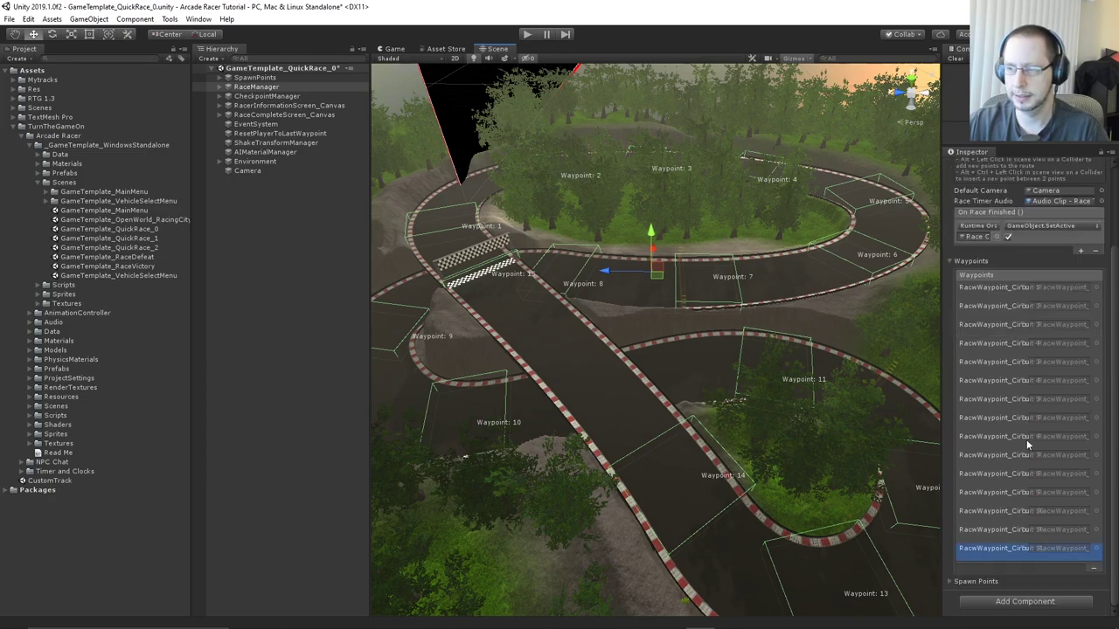
{"action": "left_click", "coordinate": [1092, 569]}
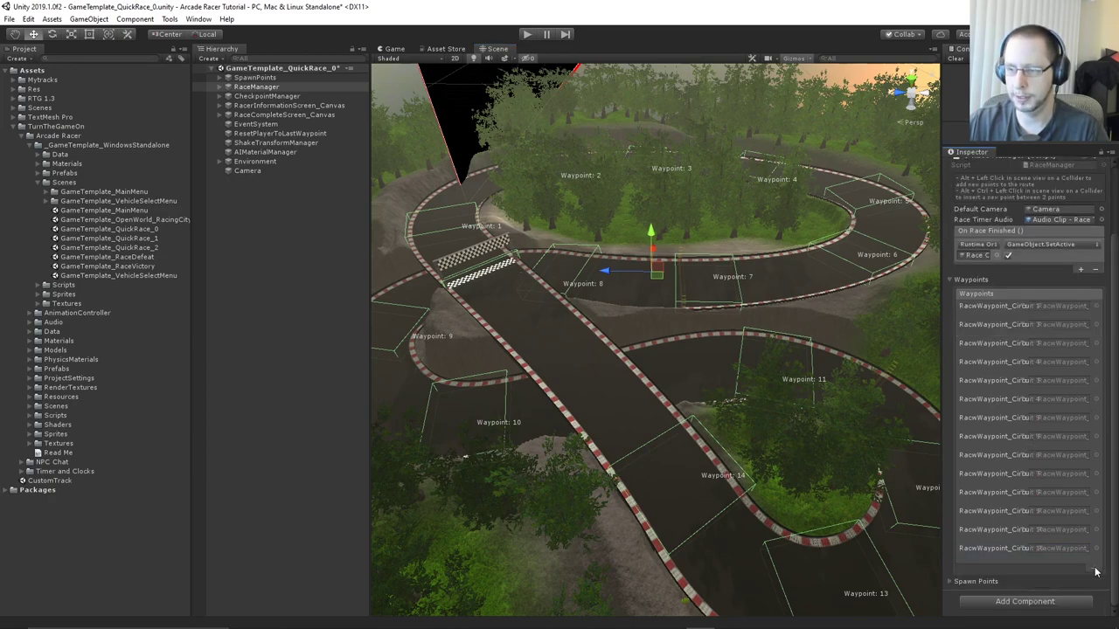
{"action": "left_click", "coordinate": [1092, 575]}
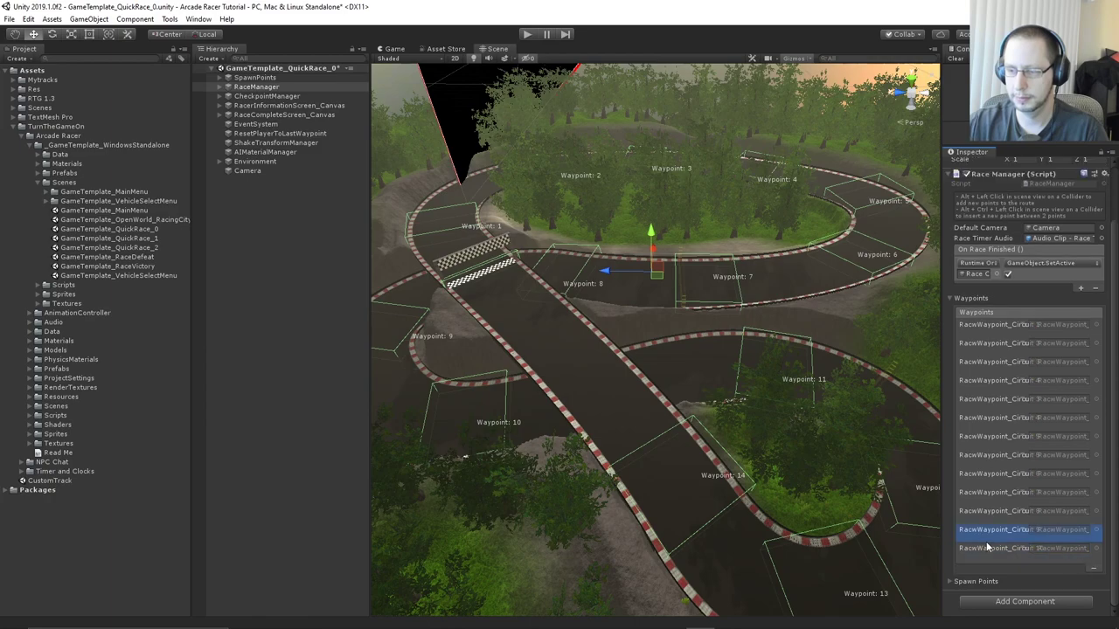
{"action": "left_click", "coordinate": [1093, 569]}
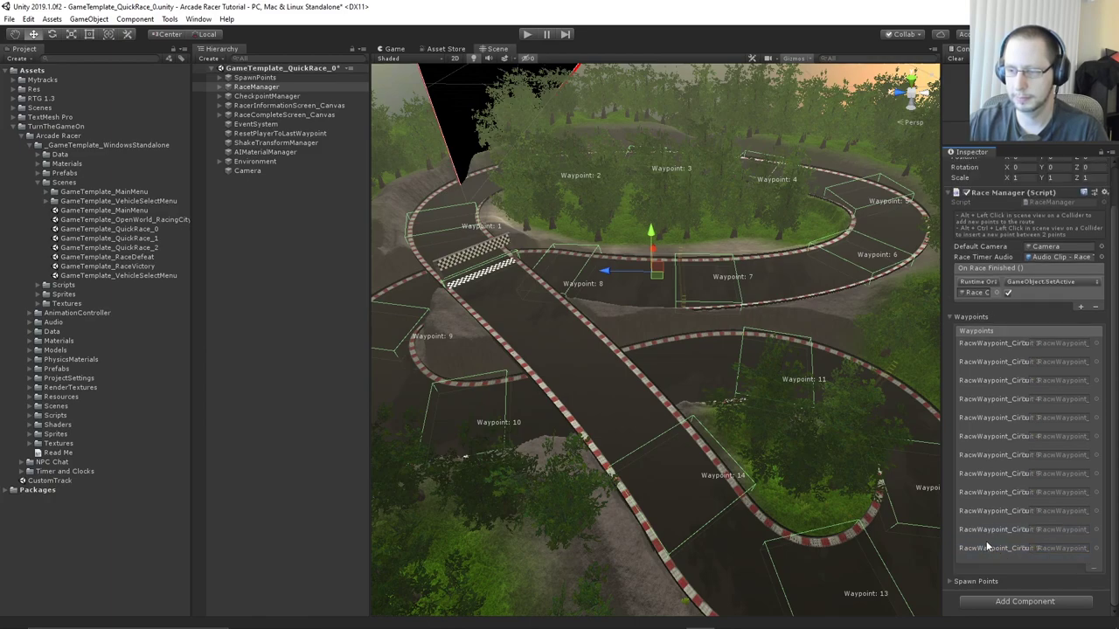
{"action": "left_click", "coordinate": [1094, 569]}
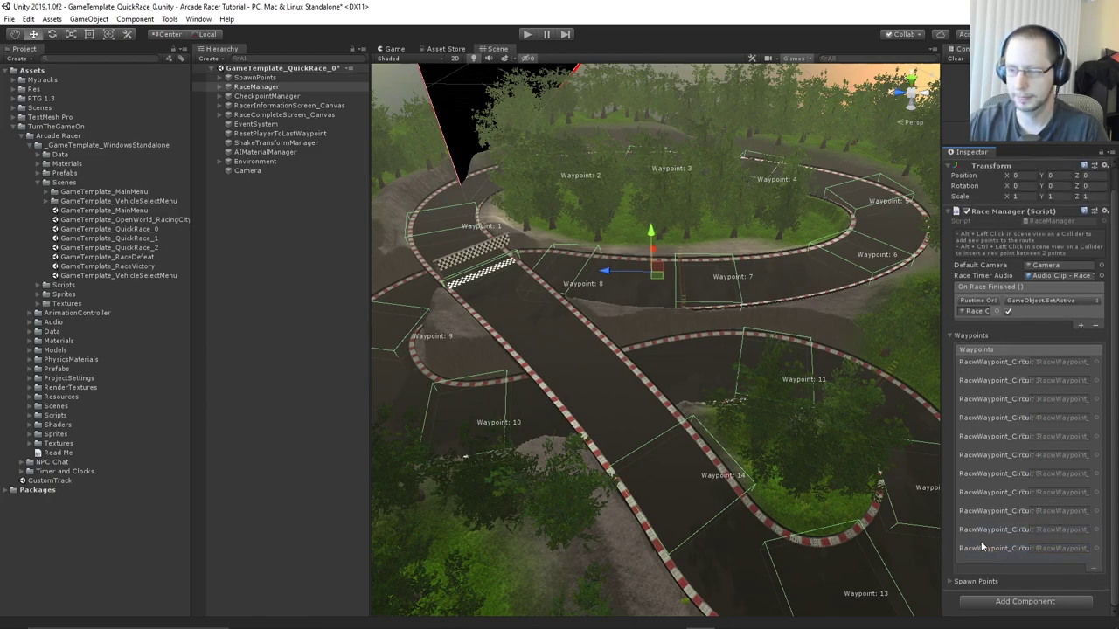
{"action": "left_click", "coordinate": [1095, 569]}
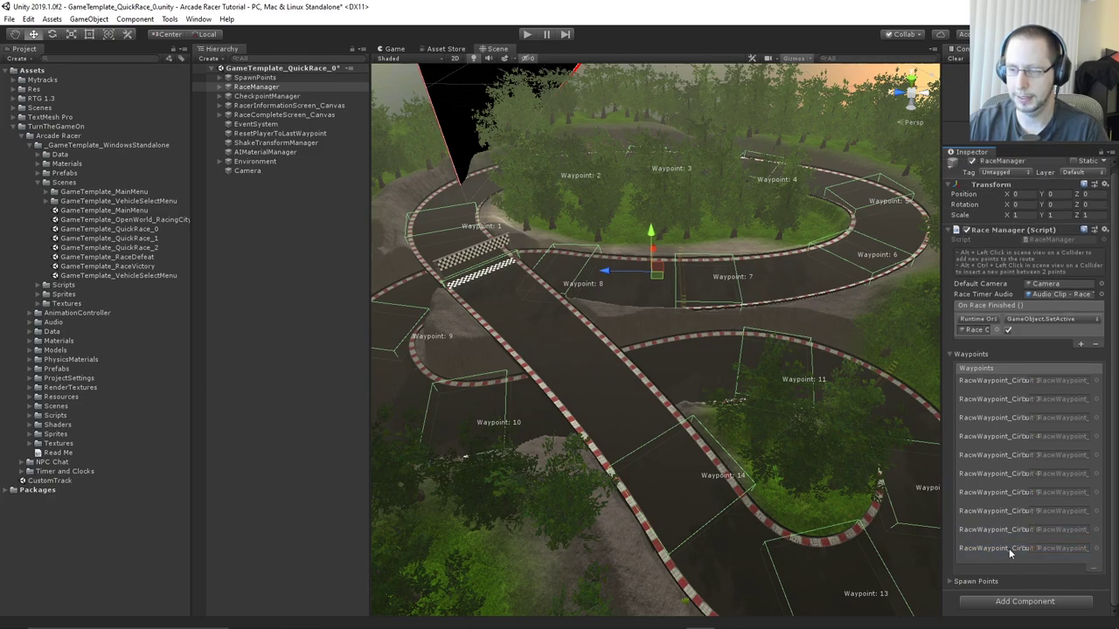
{"action": "left_click", "coordinate": [1094, 569]}
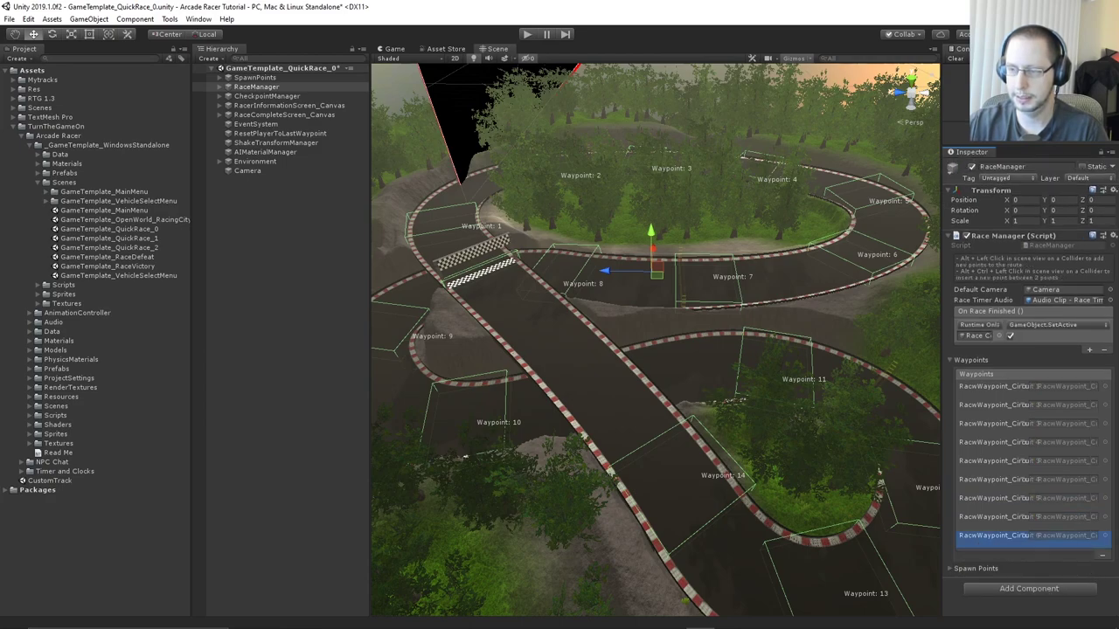
{"action": "left_click", "coordinate": [1102, 554]}
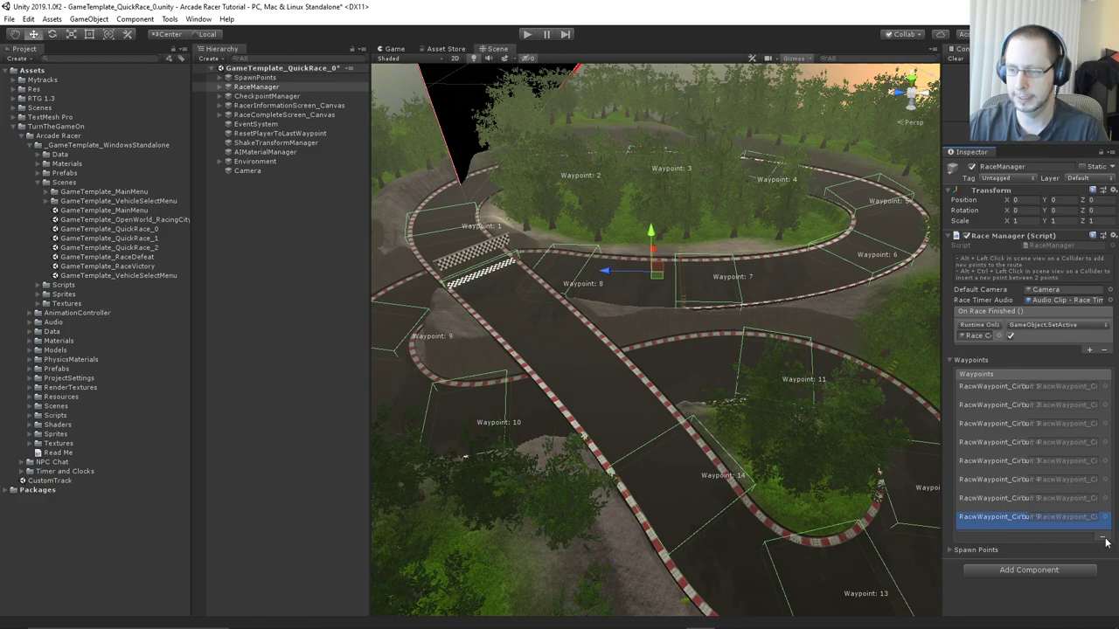
{"action": "left_click", "coordinate": [1102, 536]}
{"action": "left_click", "coordinate": [991, 497]}
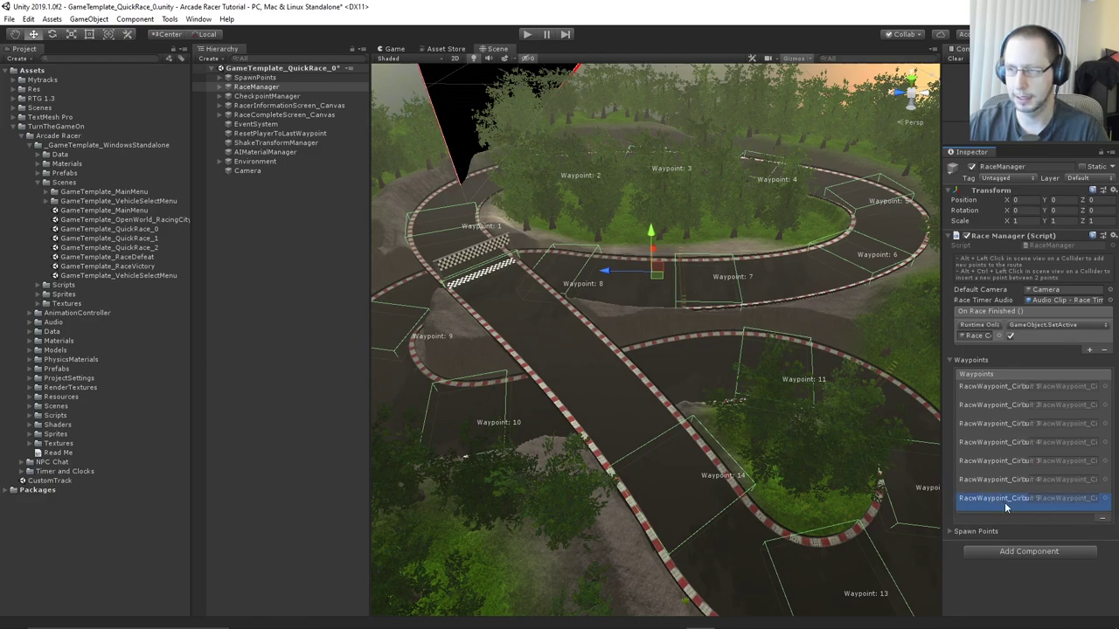
{"action": "left_click", "coordinate": [1102, 521]}
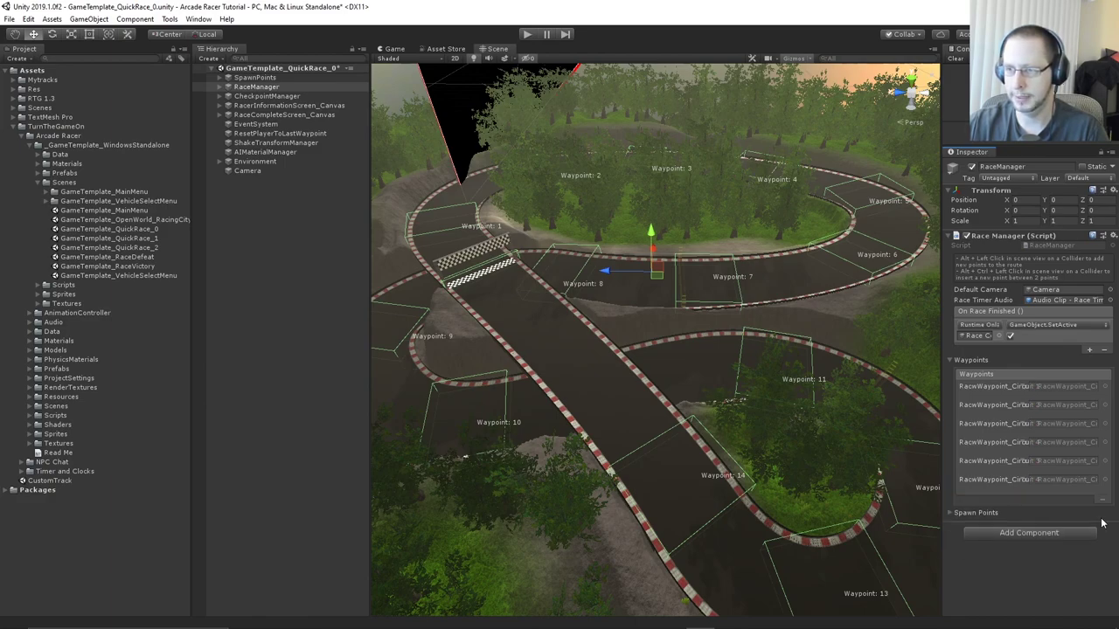
Locate the objects assigned to the Race Manager's Default Camera, Race Timer Audio and On Race Finished references
{"action": "left_click", "coordinate": [972, 483]}
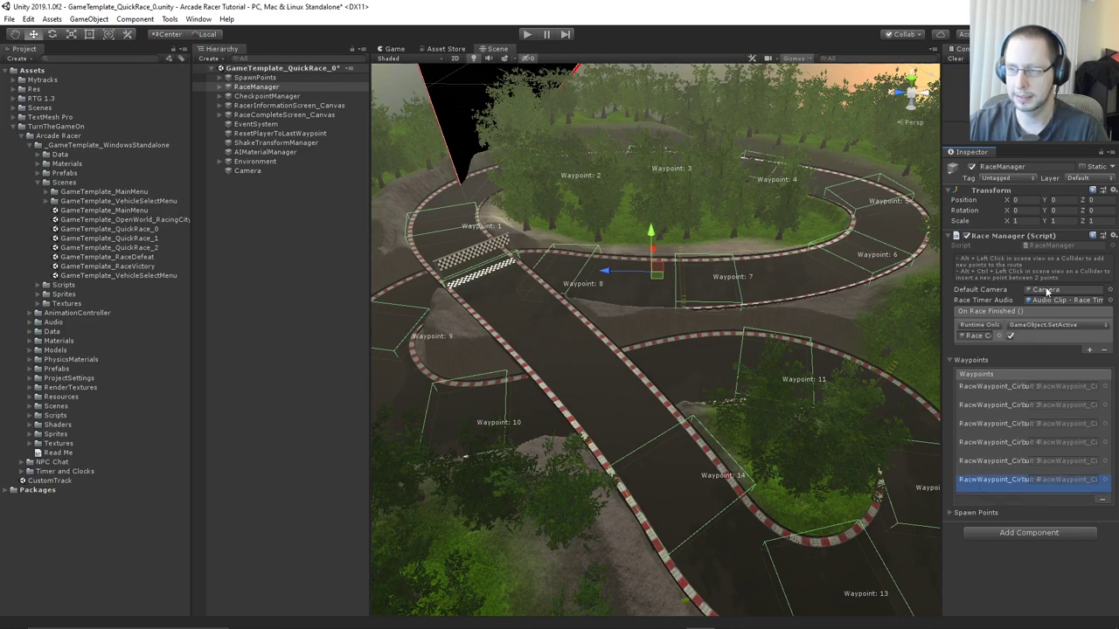
{"action": "left_click", "coordinate": [1048, 290]}
{"action": "left_click", "coordinate": [1049, 300]}
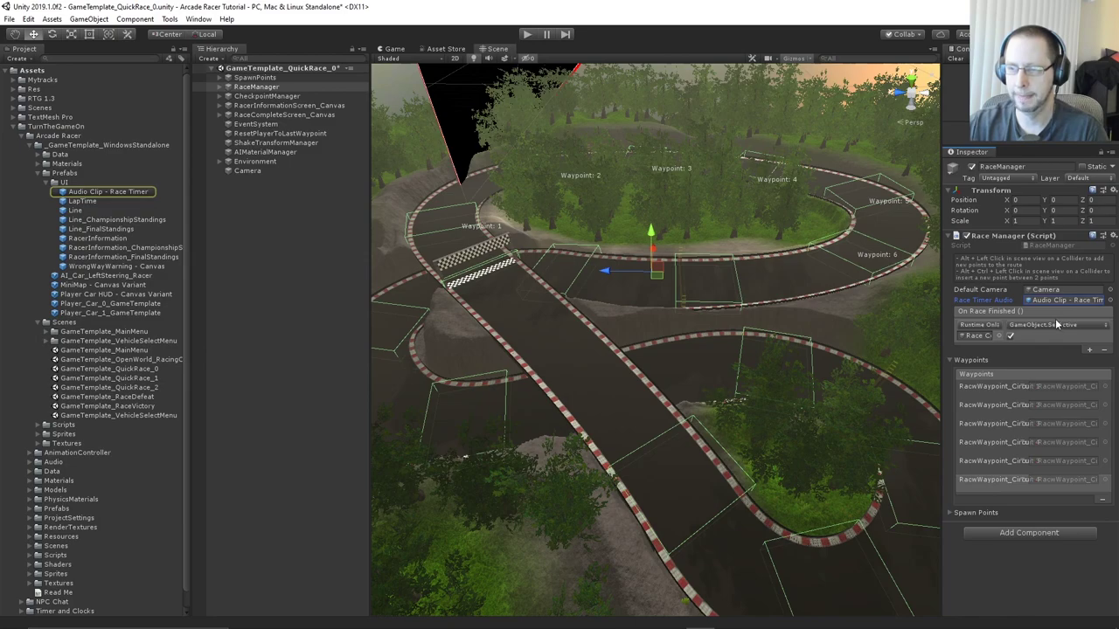
{"action": "left_click", "coordinate": [970, 338]}
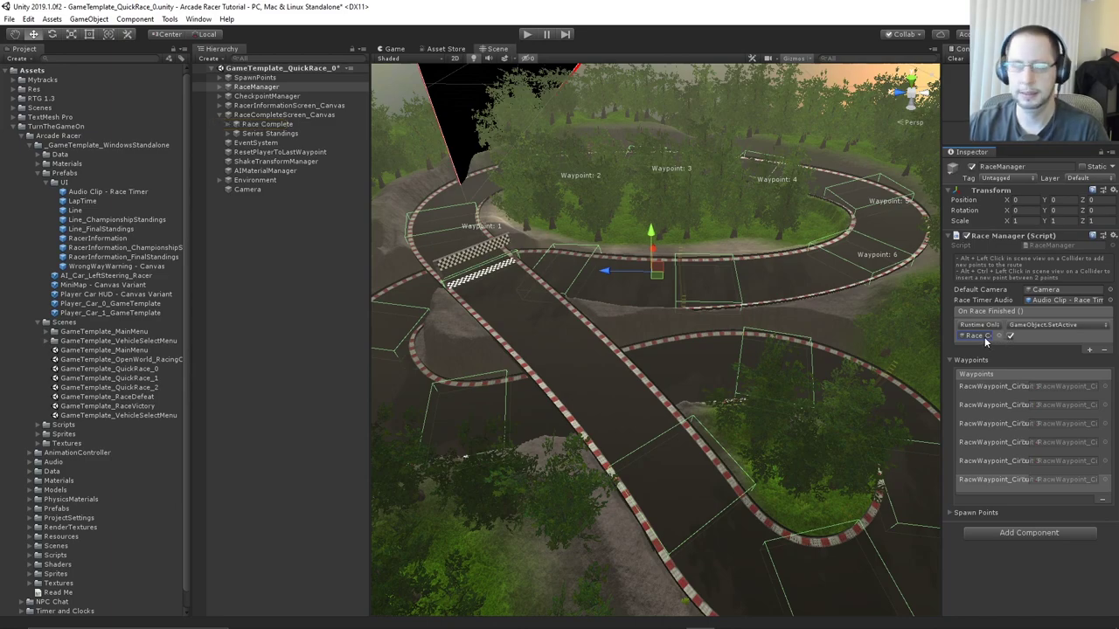
Remove the remaining six entries from the Race Manager's Waypoints list until it is empty
{"action": "left_click", "coordinate": [981, 480]}
{"action": "left_click", "coordinate": [1102, 499]}
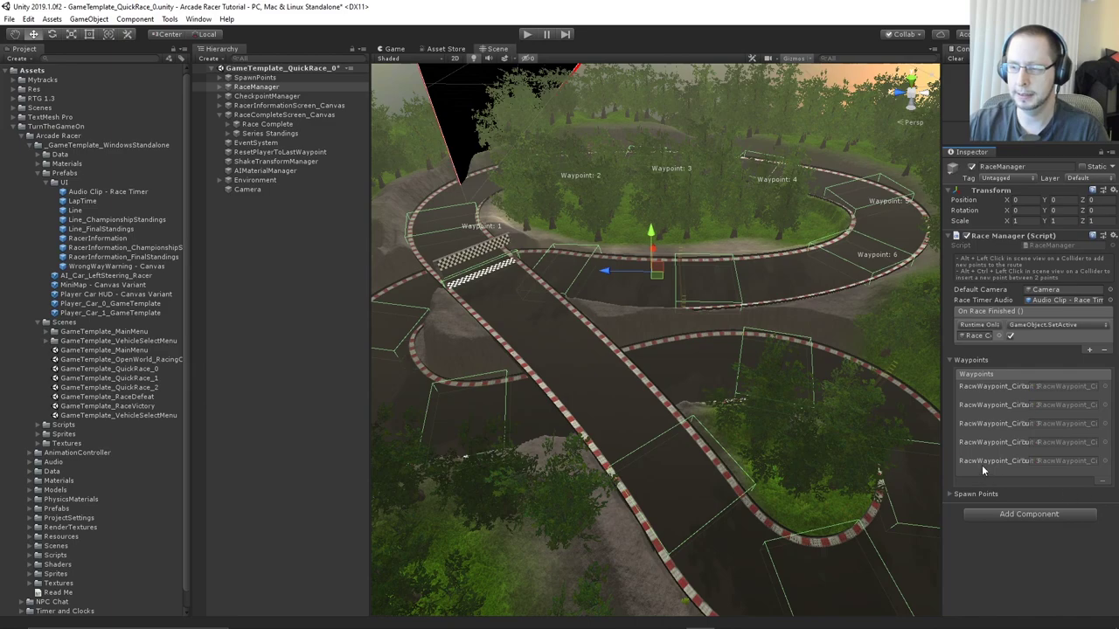
{"action": "left_click", "coordinate": [1102, 483]}
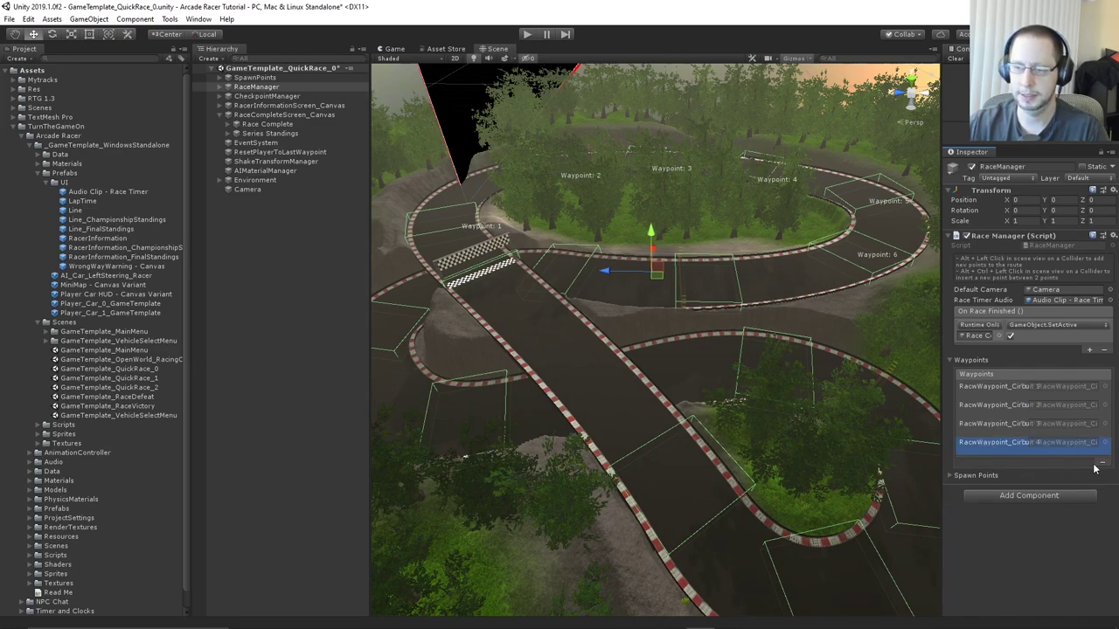
{"action": "left_click", "coordinate": [1103, 464]}
{"action": "left_click", "coordinate": [976, 424]}
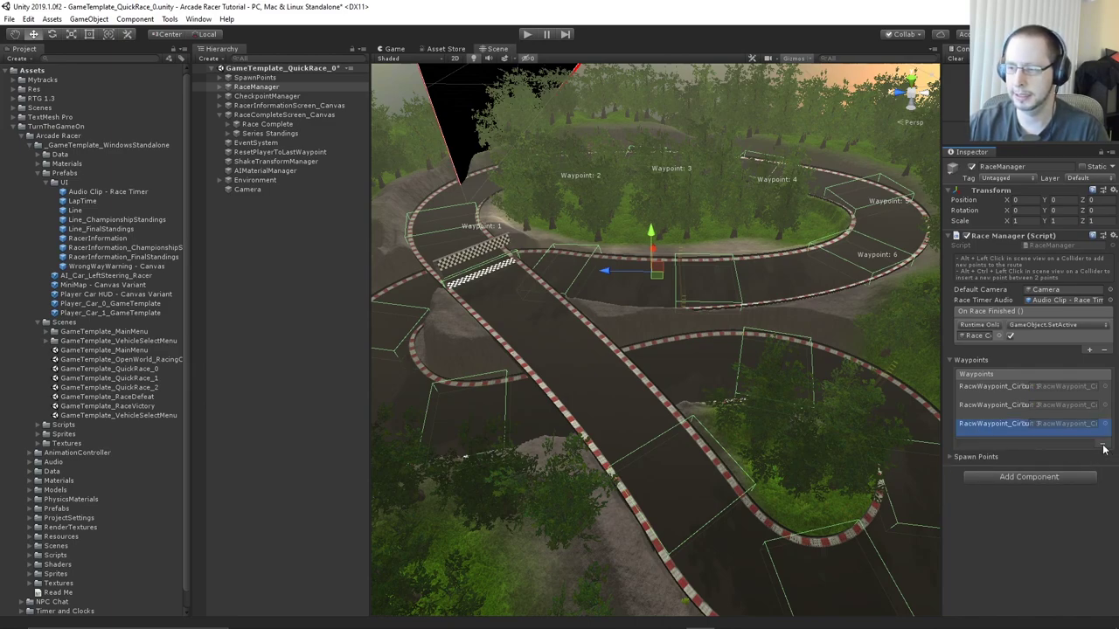
{"action": "left_click", "coordinate": [1102, 443]}
{"action": "left_click", "coordinate": [990, 405]}
{"action": "left_click", "coordinate": [1103, 426]}
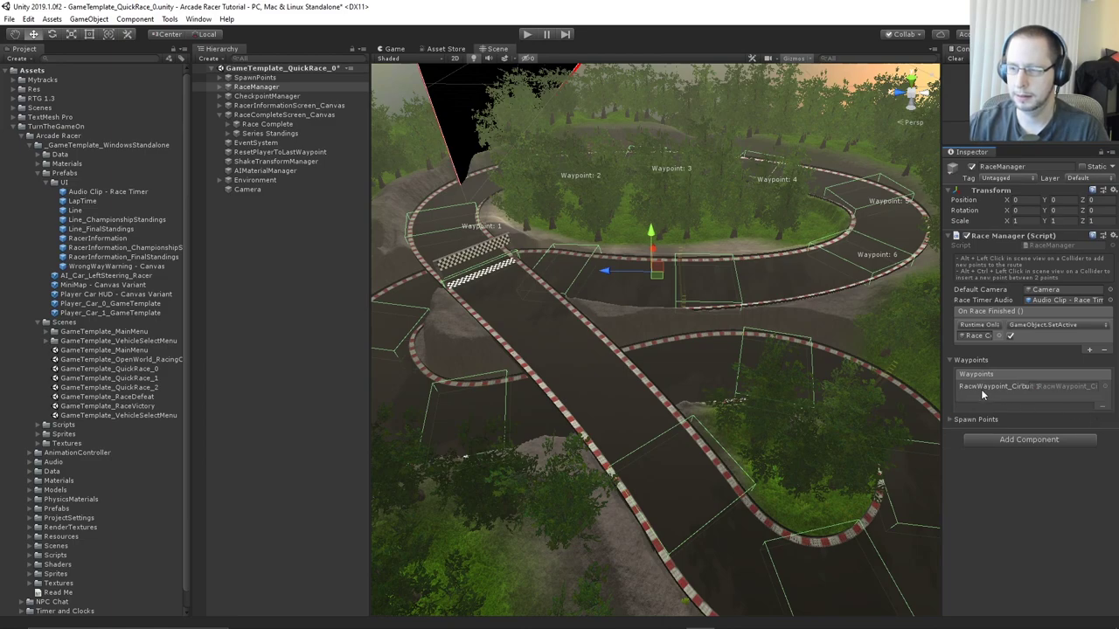
{"action": "left_click", "coordinate": [984, 393]}
{"action": "left_click", "coordinate": [1105, 412]}
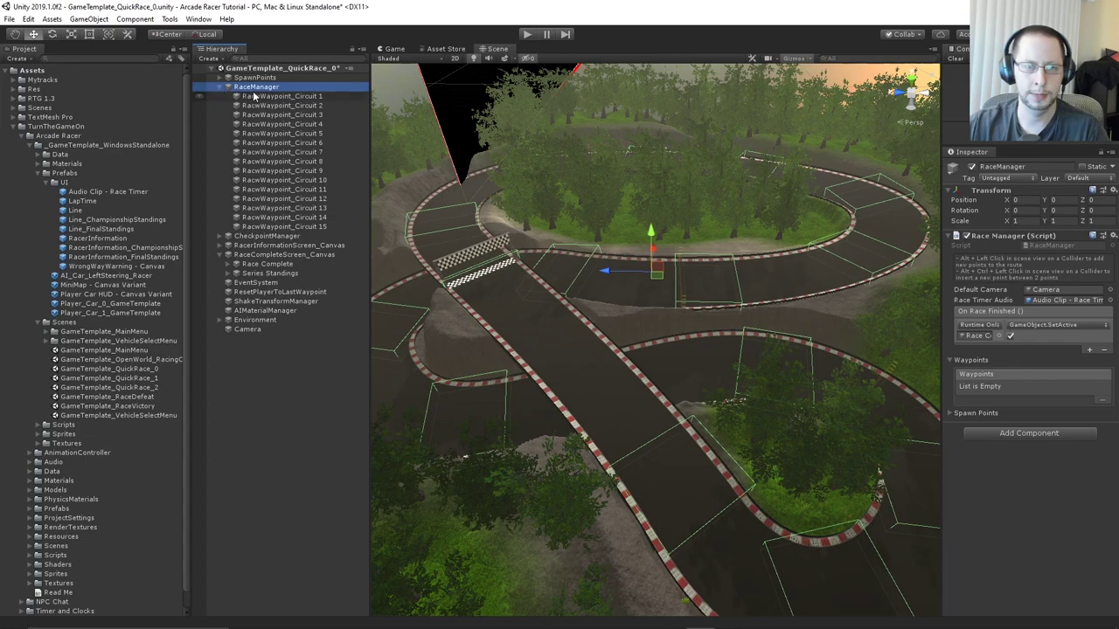
Delete the child objects RacwWaypoint_Circuit 1 through RacwWaypoint_Circuit 15 under RaceManager
{"action": "left_click", "coordinate": [269, 98]}
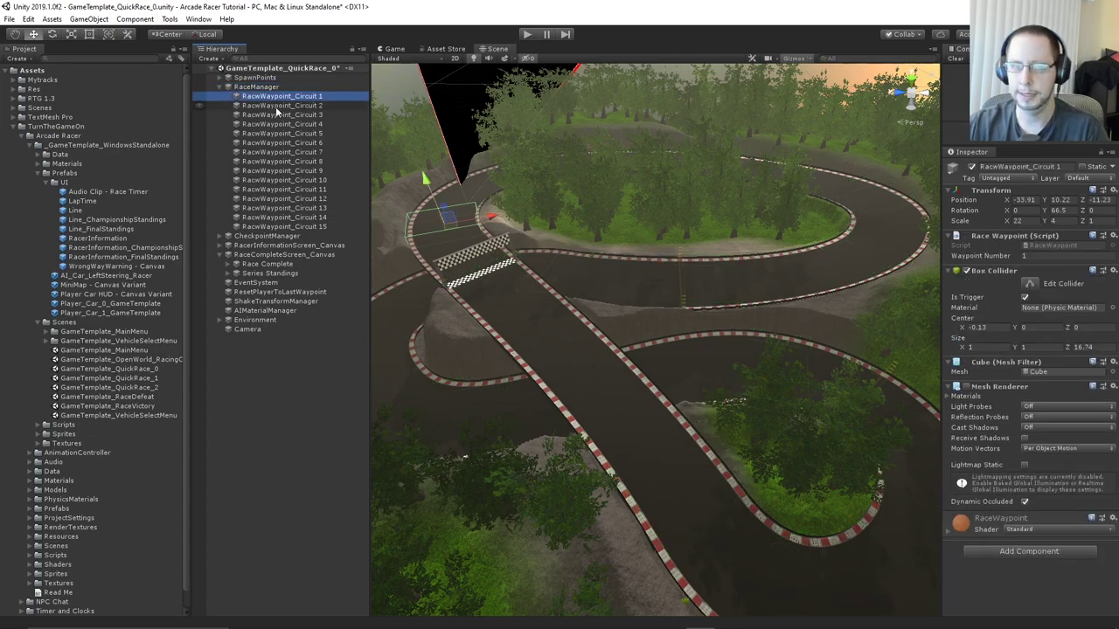
{"action": "left_click", "coordinate": [297, 226], "text": "shift"}
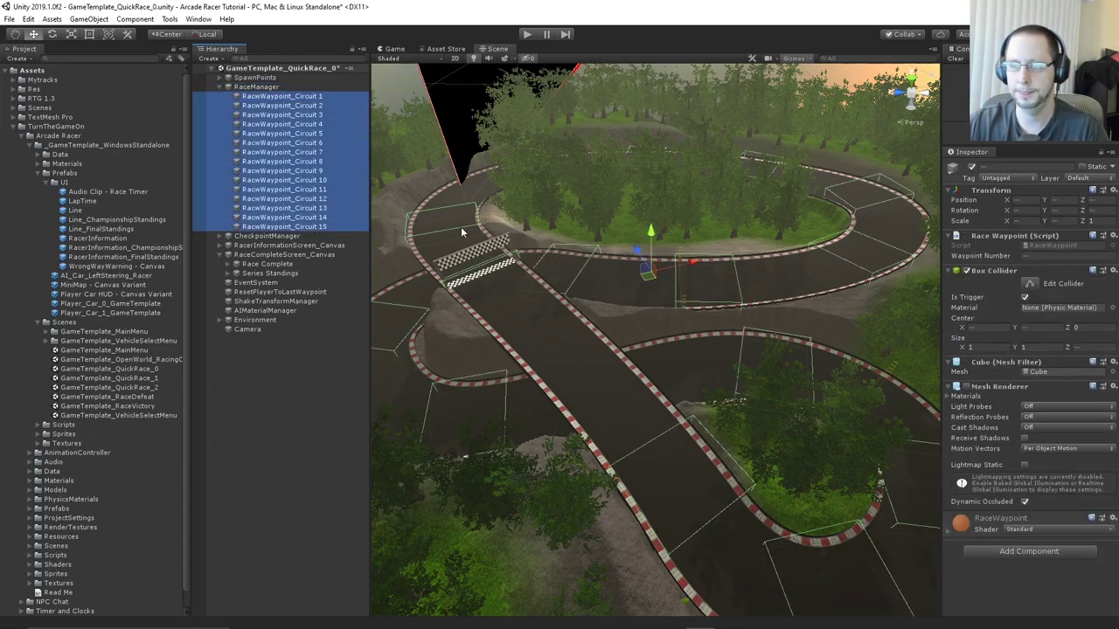
{"action": "key", "text": "Delete"}
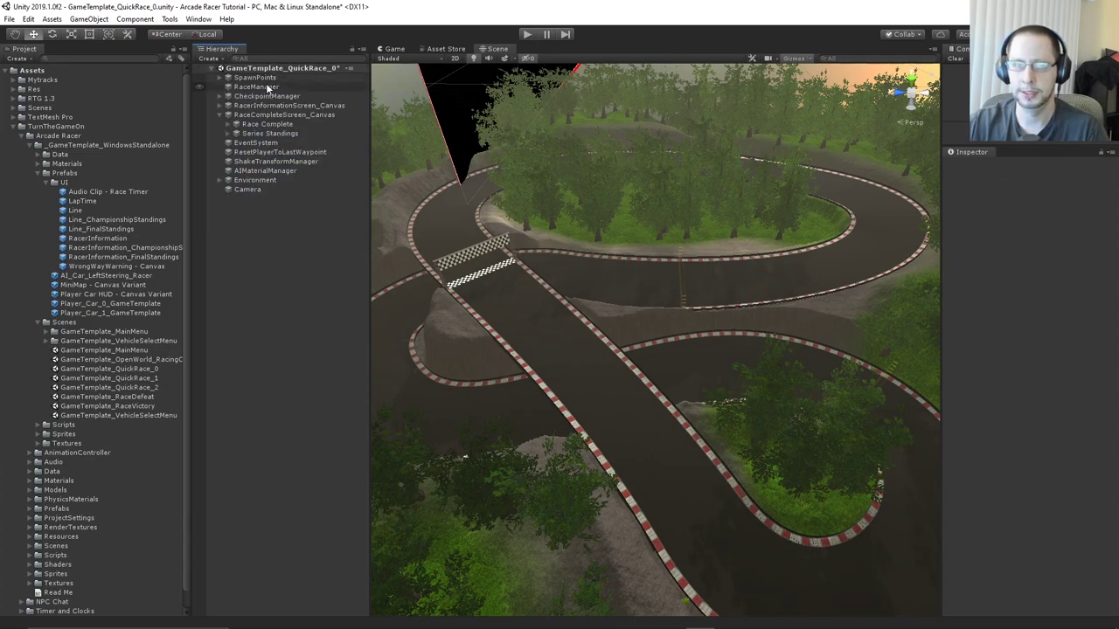
Check the Waypoints list of RaceManager and view the whole track in the scene
{"action": "left_click", "coordinate": [201, 87]}
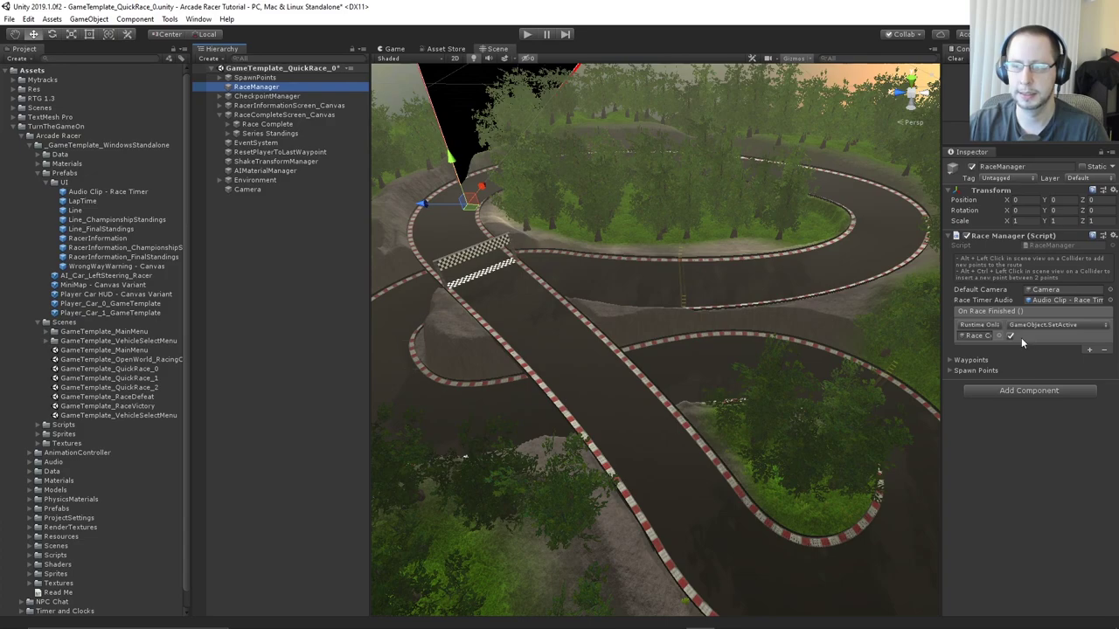
{"action": "left_click", "coordinate": [970, 359]}
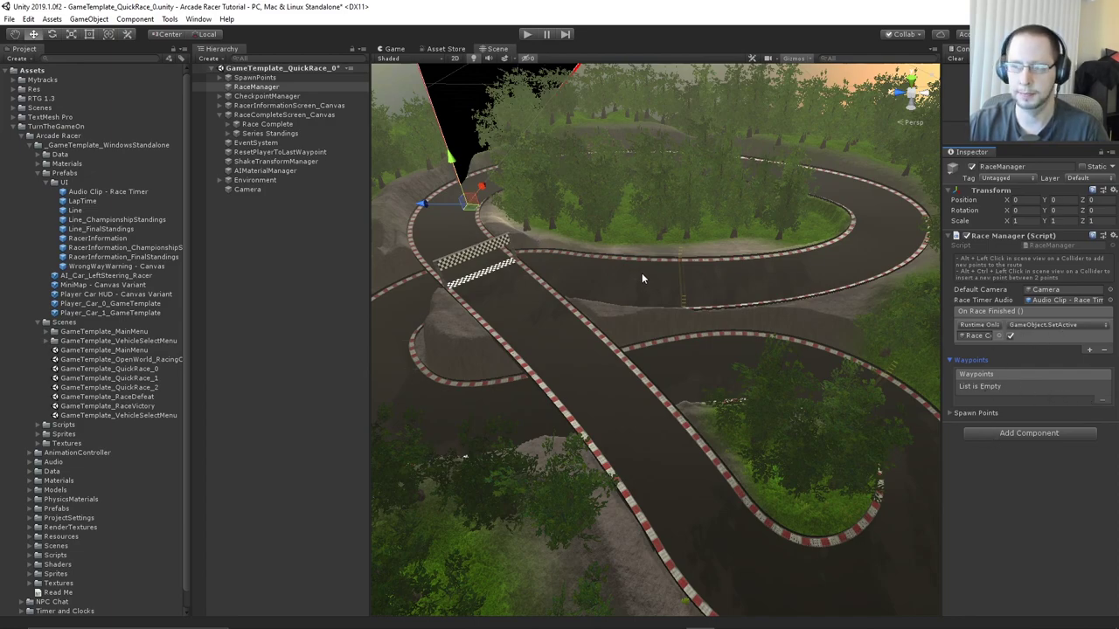
{"action": "scroll", "coordinate": [601, 273], "scroll_direction": "down", "scroll_amount": 10}
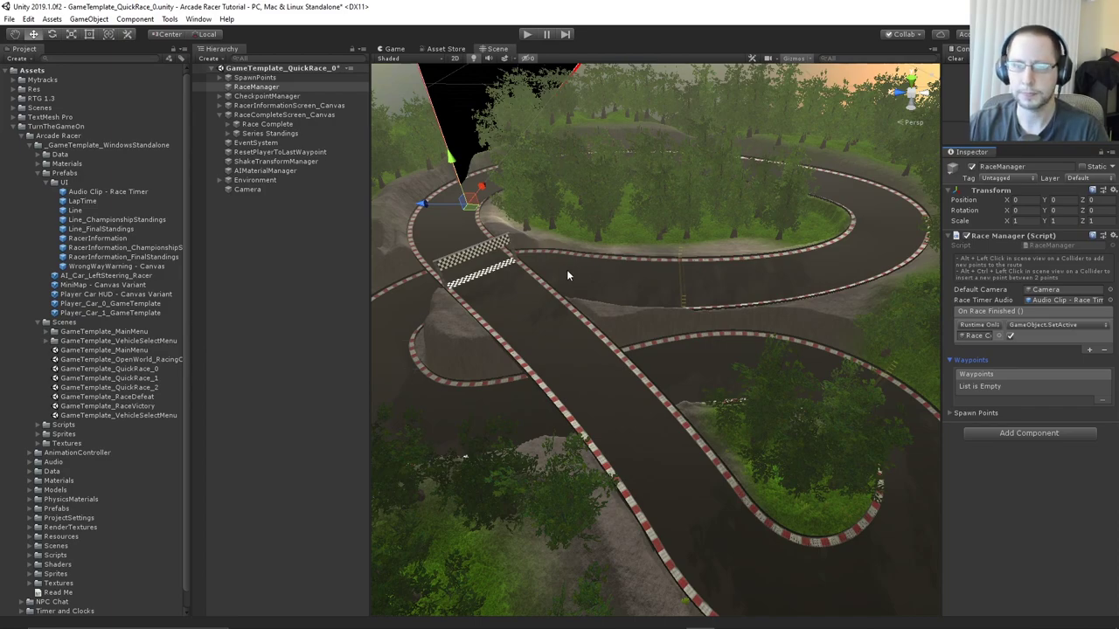
{"action": "scroll", "coordinate": [608, 284], "scroll_direction": "down", "scroll_amount": 2}
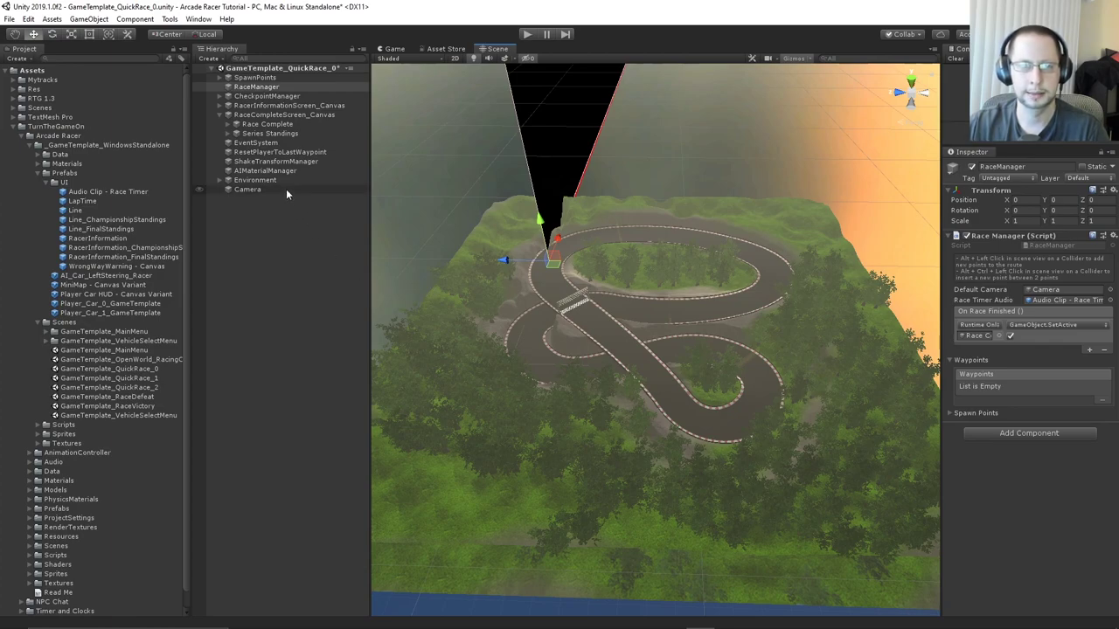
Examine the Environment object's children, including MiniMap_EnvironmentTexture, Track_Rocky Circuit, Racing Post and Racing Line
{"action": "left_click", "coordinate": [252, 180]}
{"action": "left_click", "coordinate": [220, 181]}
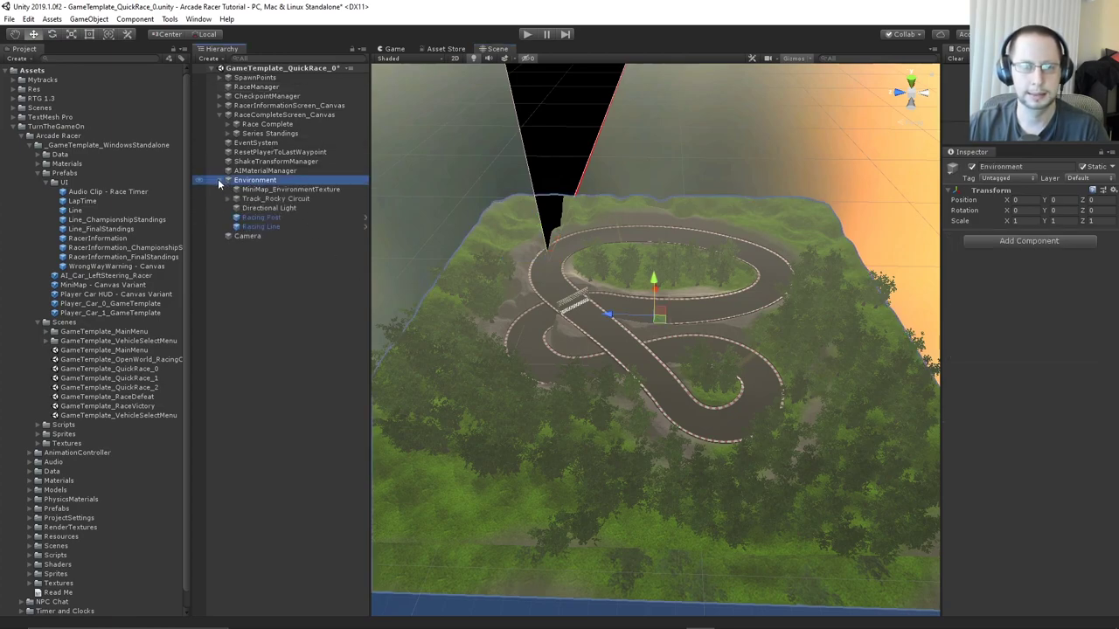
{"action": "left_click", "coordinate": [287, 190]}
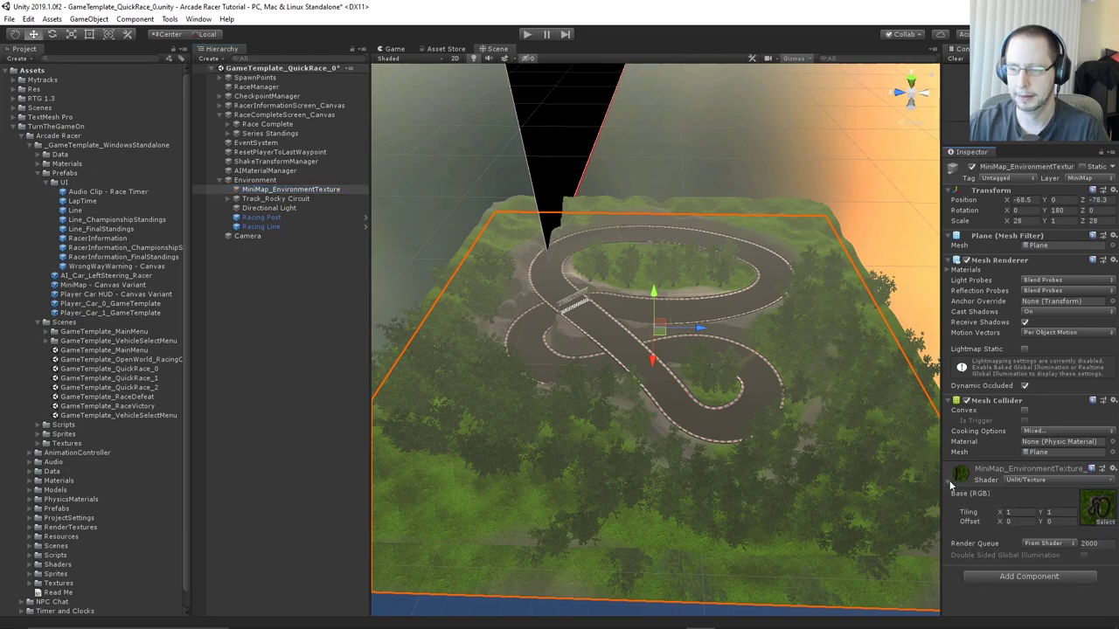
{"action": "left_click", "coordinate": [275, 199]}
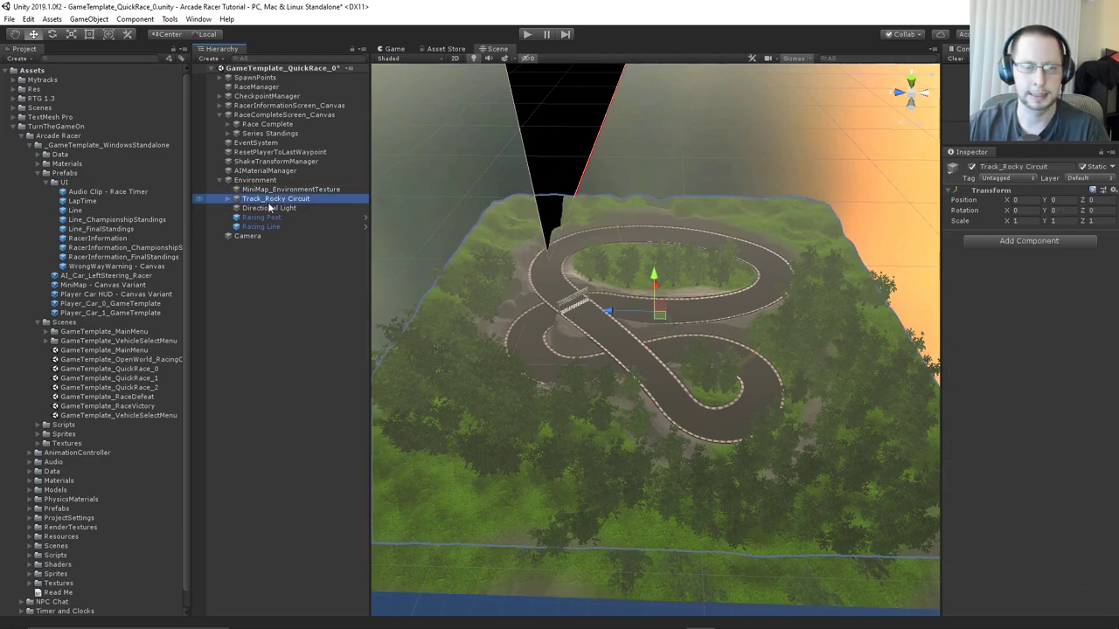
{"action": "left_click", "coordinate": [266, 209]}
{"action": "left_click", "coordinate": [266, 217]}
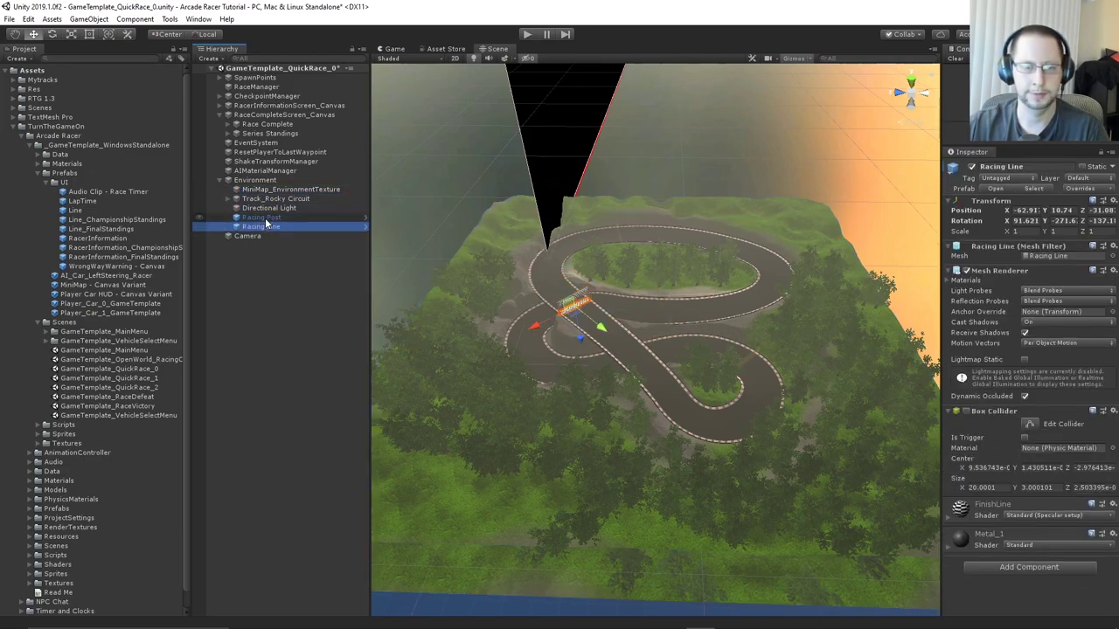
{"action": "left_click", "coordinate": [266, 226]}
{"action": "left_click", "coordinate": [266, 216]}
Toggle the Directional Light off and on, and move it and MiniMap_EnvironmentTexture out of Environment to the scene root
{"action": "left_click", "coordinate": [266, 208]}
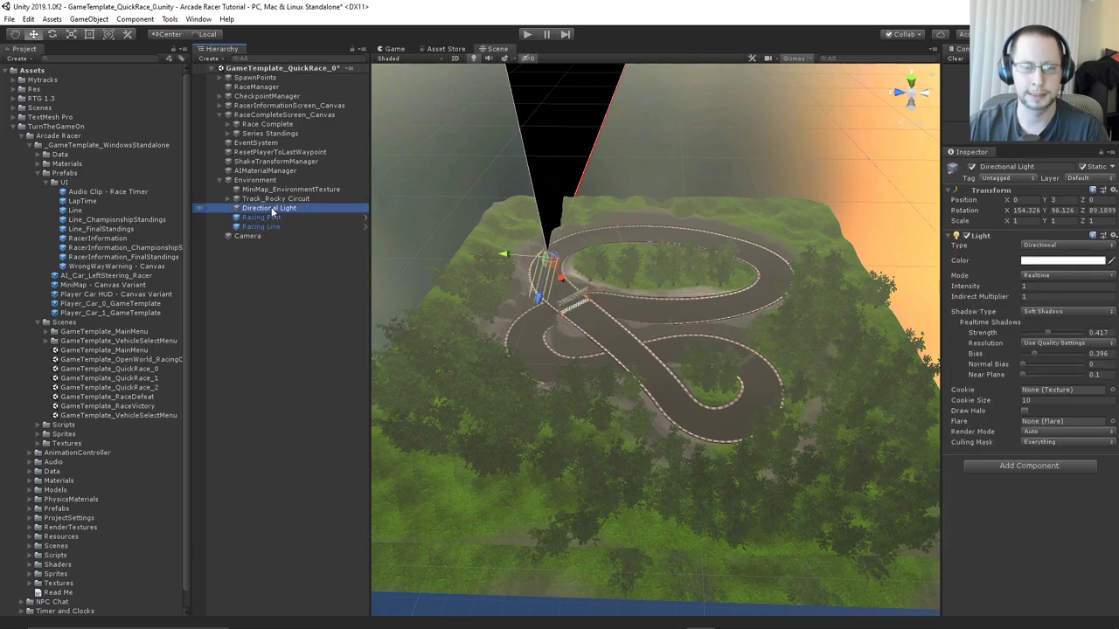
{"action": "left_click", "coordinate": [970, 166]}
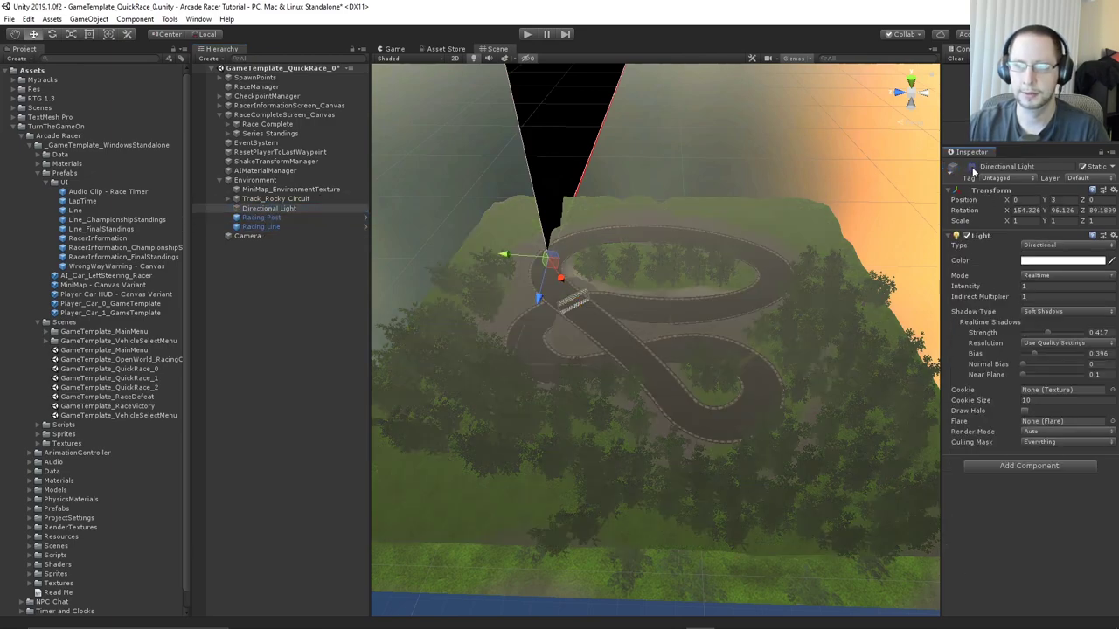
{"action": "left_click", "coordinate": [970, 166]}
{"action": "mouse_move", "coordinate": [268, 209]}
{"action": "left_mouse_down"}
{"action": "mouse_move", "coordinate": [269, 176]}
{"action": "mouse_move", "coordinate": [273, 193]}
{"action": "left_mouse_up"}
{"action": "left_click", "coordinate": [279, 199]}
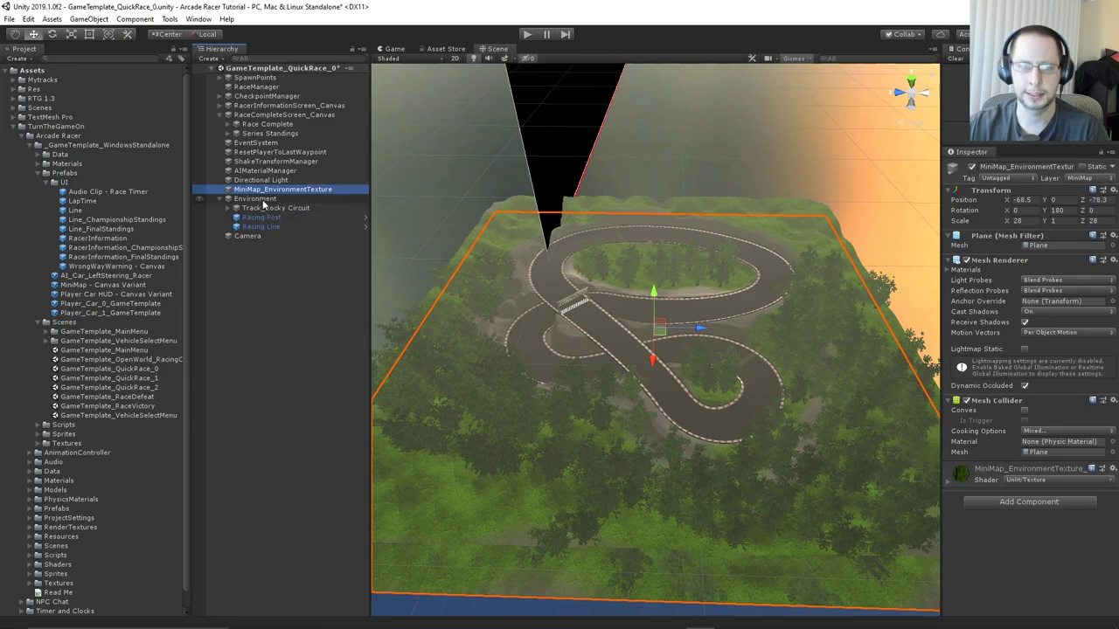
Deactivate the Environment object and select MiniMap_EnvironmentTexture to inspect it by itself
{"action": "left_click", "coordinate": [263, 199]}
{"action": "left_click", "coordinate": [971, 167]}
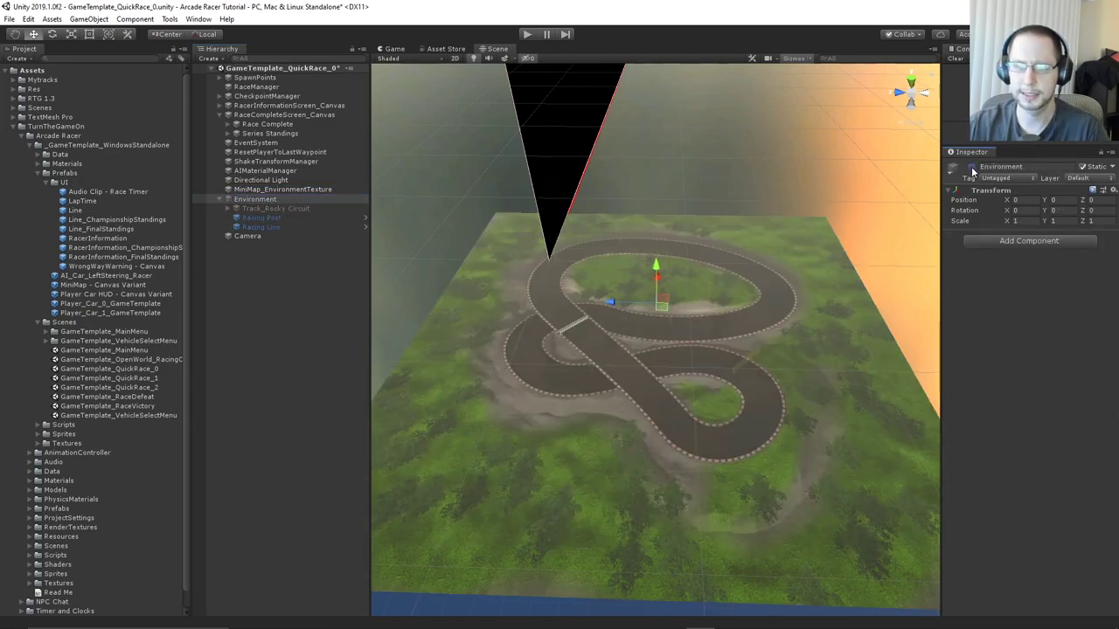
{"action": "left_click", "coordinate": [291, 190]}
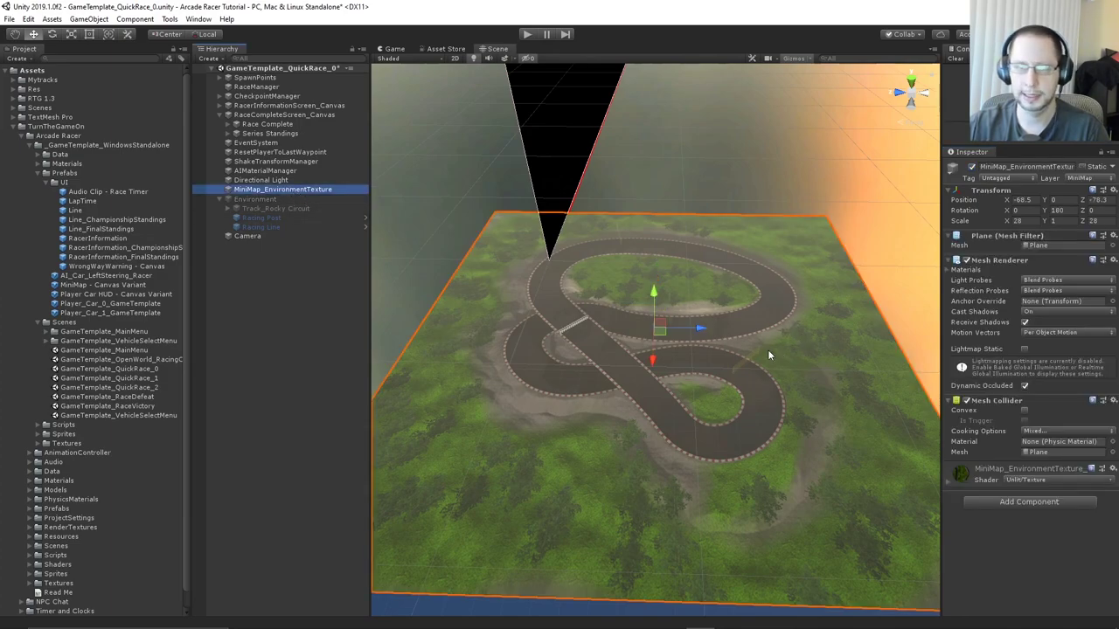
Locate the base texture of MiniMap_EnvironmentTexture's material in the project and inspect QuickRace_TopDown in an enlarged preview
{"action": "left_click", "coordinate": [950, 480]}
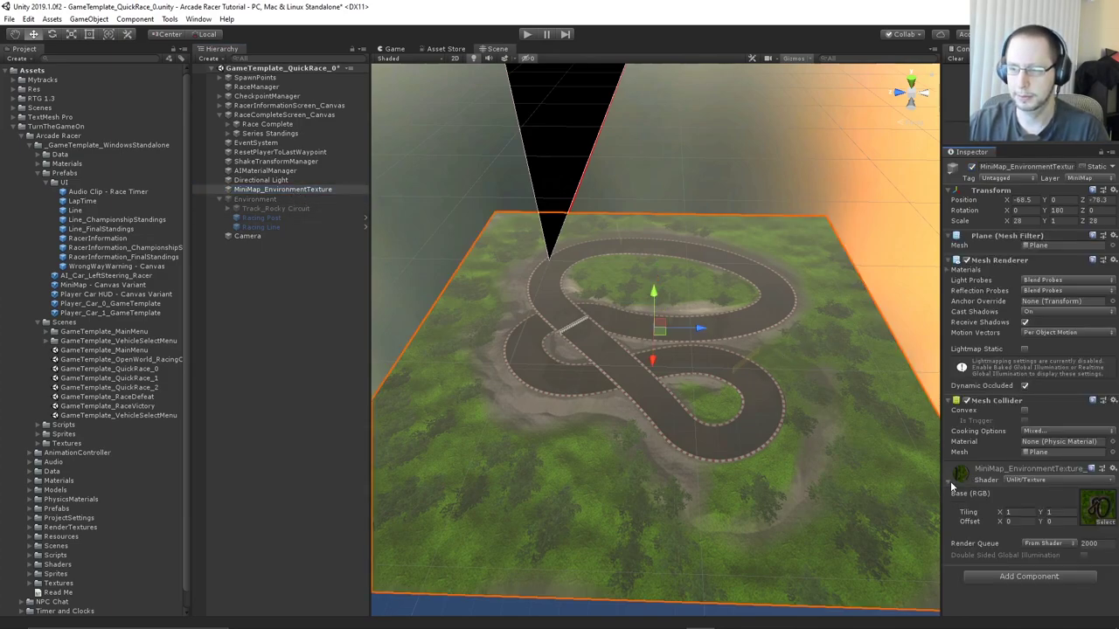
{"action": "left_click", "coordinate": [1101, 512]}
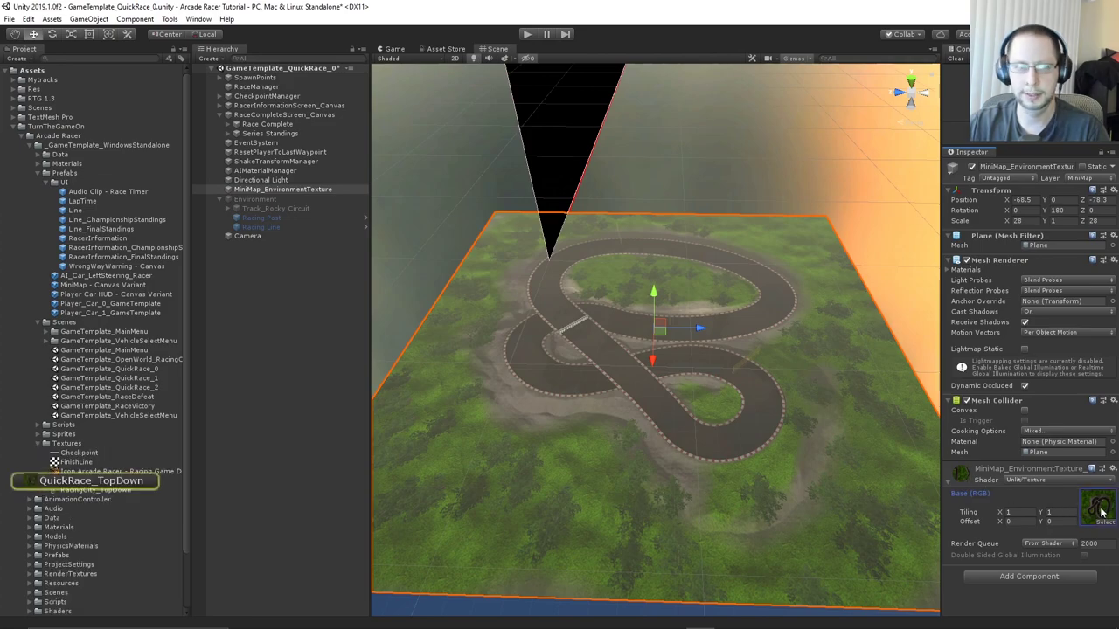
{"action": "left_click", "coordinate": [96, 481]}
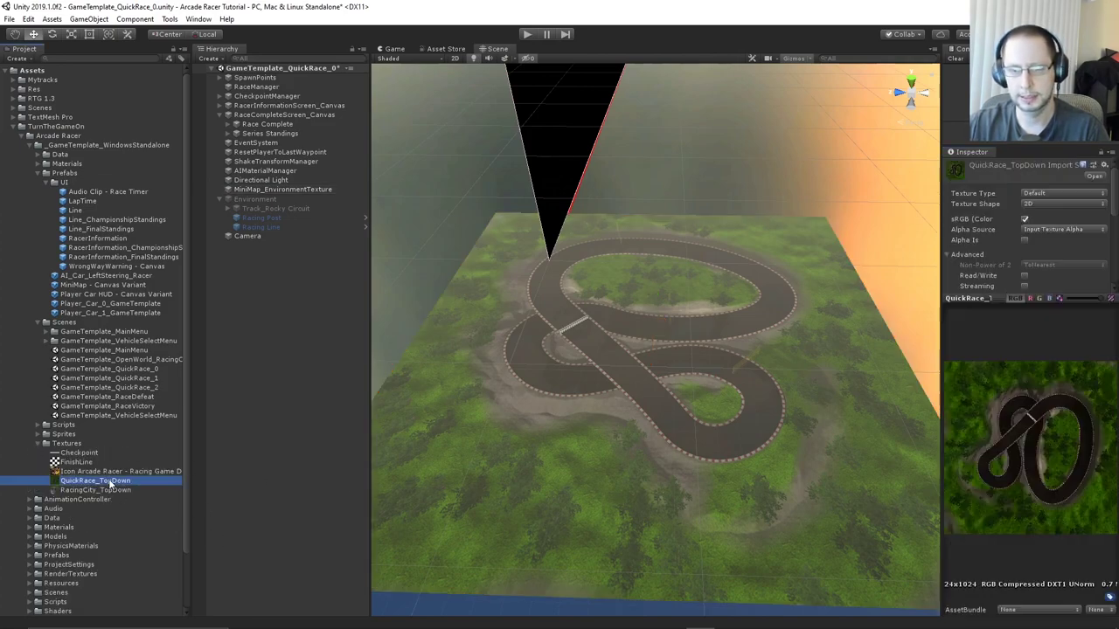
{"action": "left_click_drag", "start_coordinate": [938, 420], "coordinate": [826, 421]}
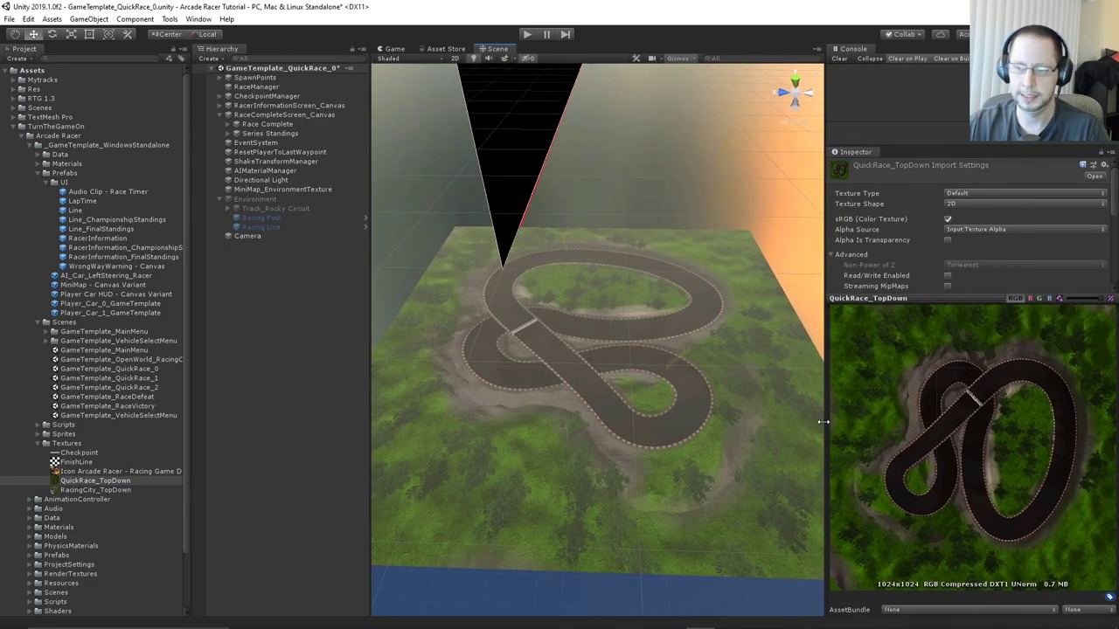
View the minimap plane straight from above and compare it with the QuickRace_TopDown texture preview
{"action": "right_click_drag", "start_coordinate": [595, 344], "coordinate": [801, 168]}
{"action": "left_click", "coordinate": [809, 93]}
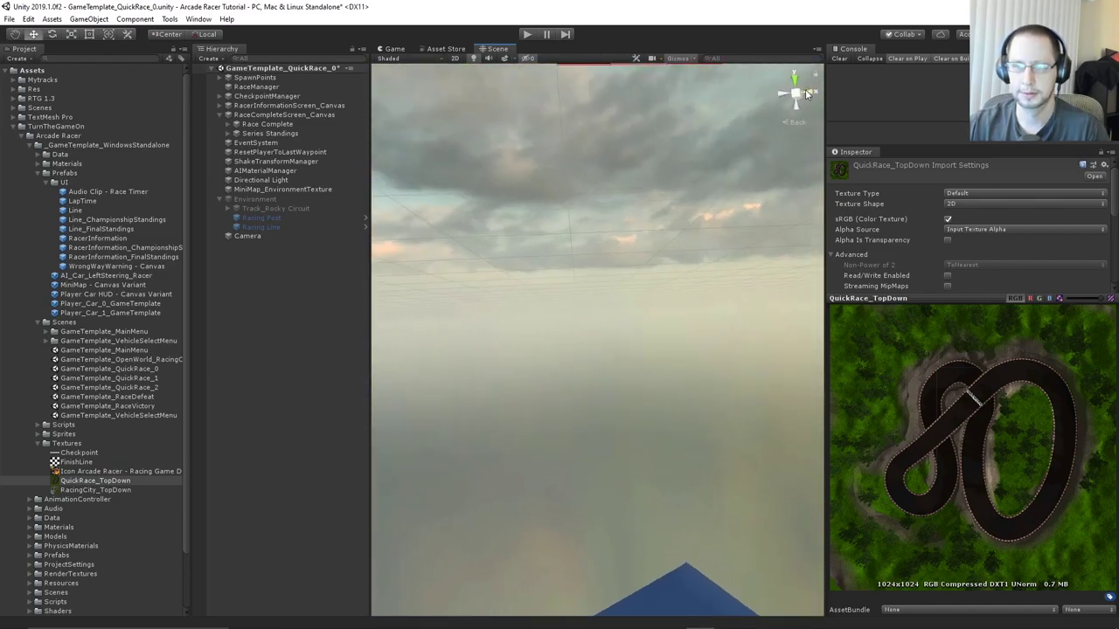
{"action": "left_click", "coordinate": [795, 81]}
{"action": "scroll", "coordinate": [580, 260], "scroll_direction": "down", "scroll_amount": 6}
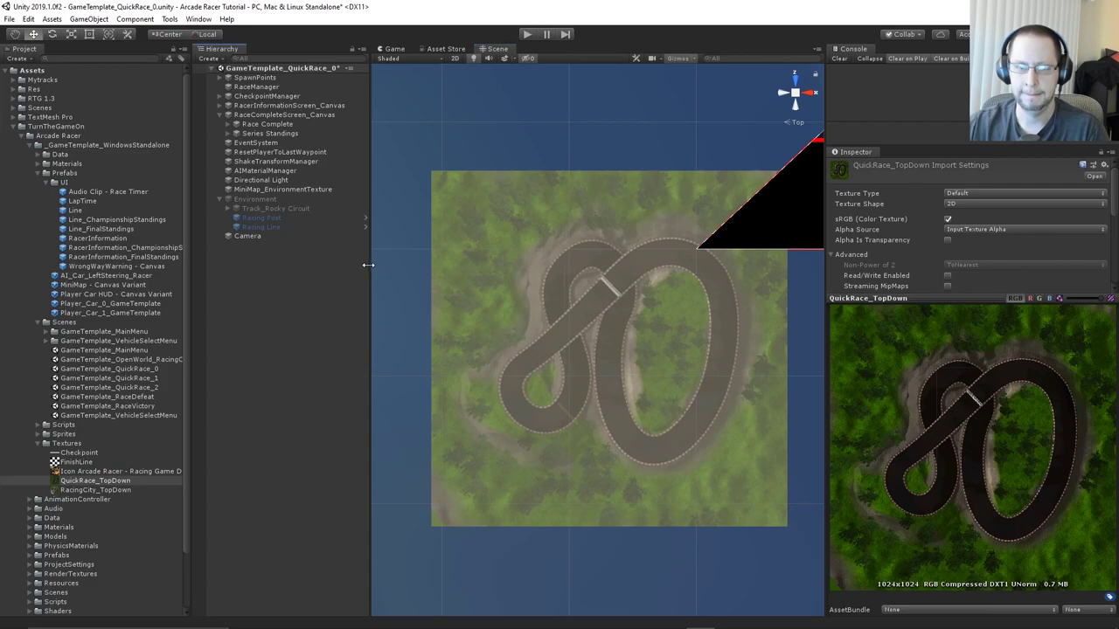
{"action": "left_click_drag", "start_coordinate": [370, 262], "coordinate": [267, 263]}
{"action": "mouse_move", "coordinate": [559, 323]}
{"action": "middle_mouse_down"}
{"action": "mouse_move", "coordinate": [539, 322]}
{"action": "mouse_move", "coordinate": [548, 314]}
{"action": "middle_mouse_up"}
{"action": "scroll", "coordinate": [550, 313], "scroll_direction": "up", "scroll_amount": 2}
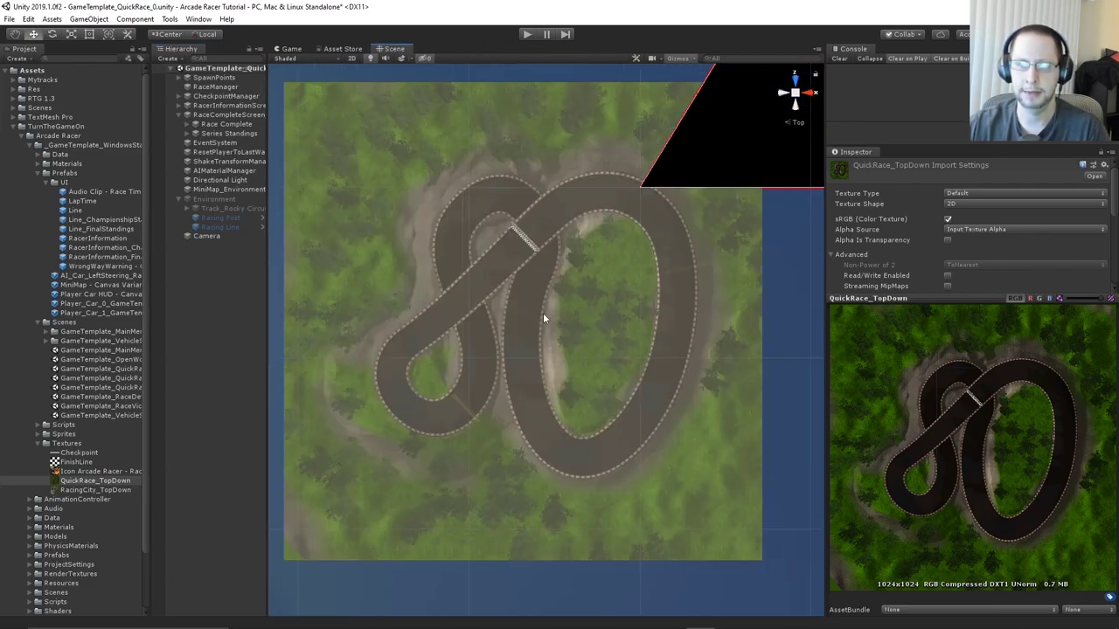
{"action": "scroll", "coordinate": [537, 313], "scroll_direction": "down", "scroll_amount": 1}
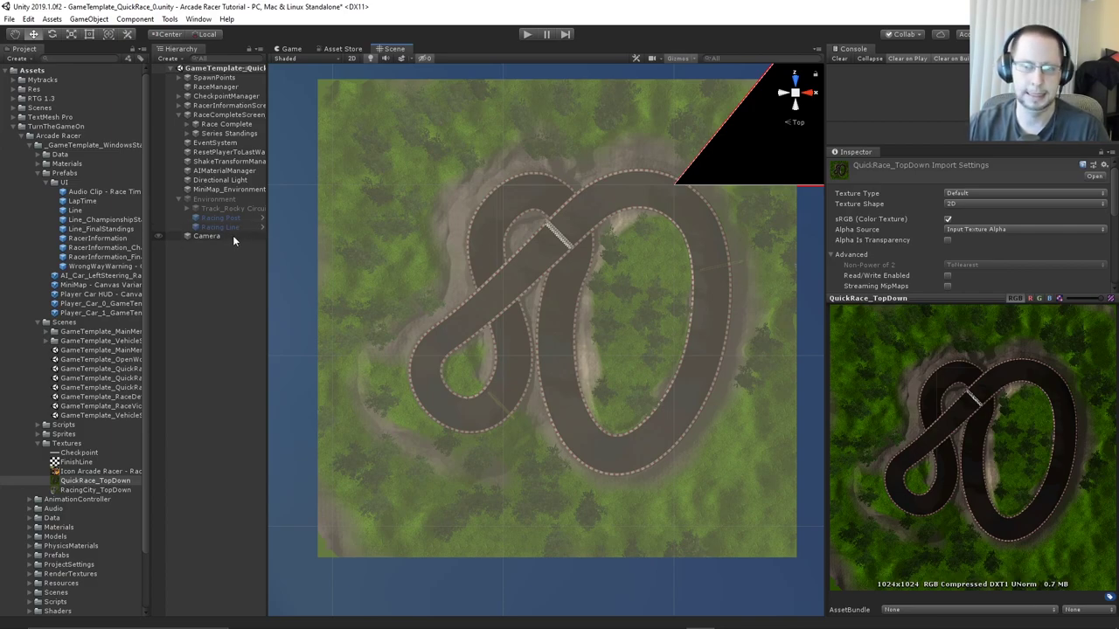
Return the scene to a perspective view and deactivate the MiniMap_EnvironmentTexture and CheckpointManager objects
{"action": "left_click", "coordinate": [794, 94]}
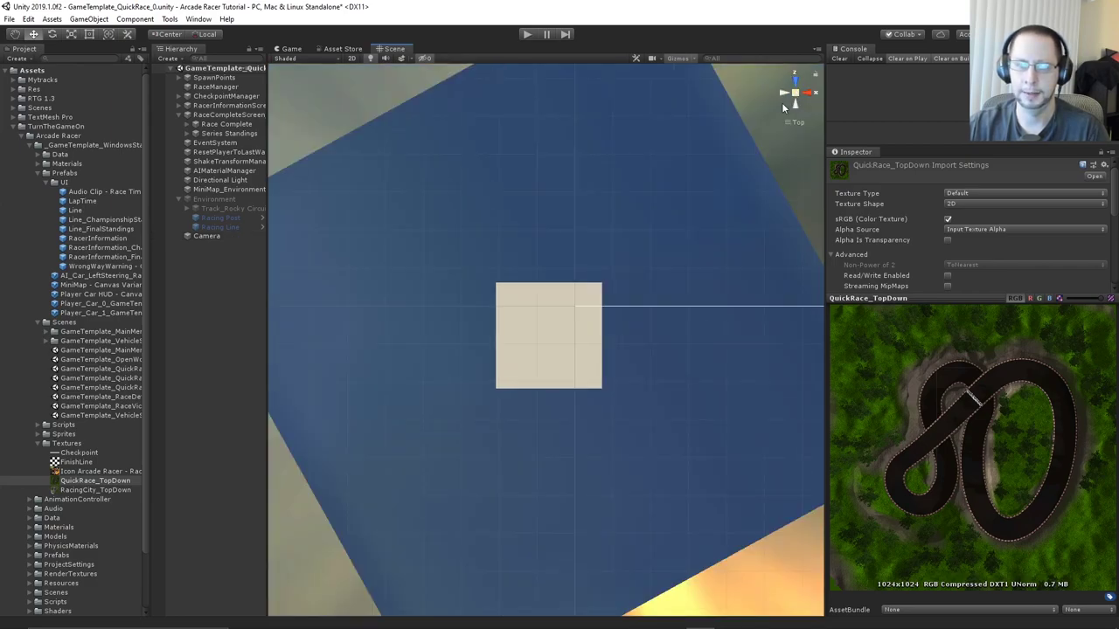
{"action": "scroll", "coordinate": [587, 269], "scroll_direction": "up", "scroll_amount": 5}
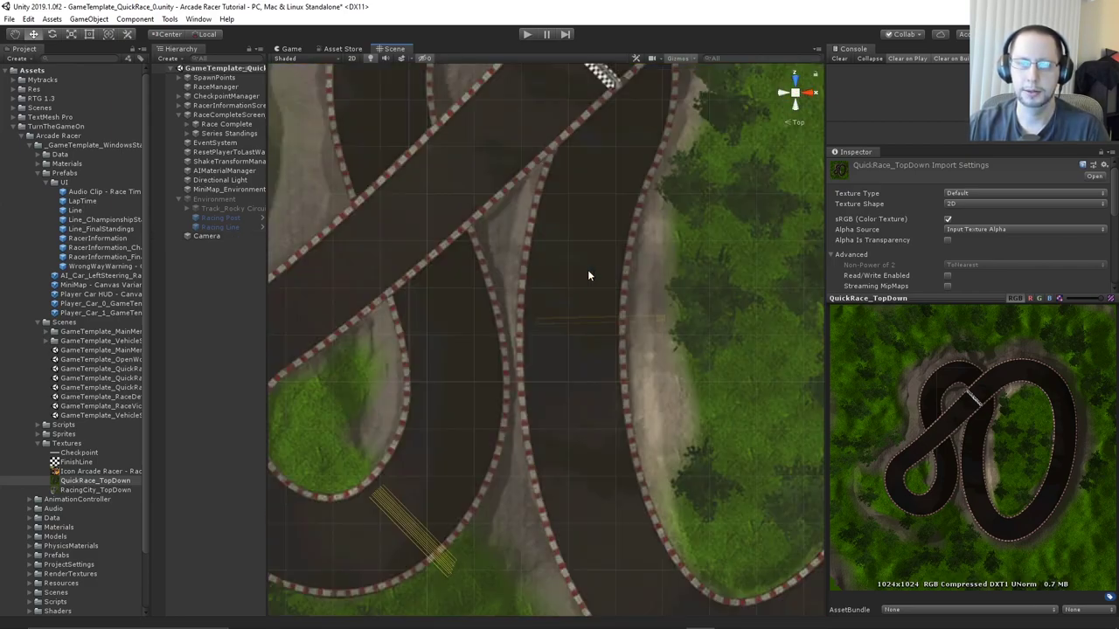
{"action": "left_click_drag", "start_coordinate": [587, 270], "coordinate": [554, 204], "text": "alt"}
{"action": "right_click_drag", "start_coordinate": [555, 203], "coordinate": [569, 222]}
{"action": "scroll", "coordinate": [566, 236], "scroll_direction": "down", "scroll_amount": 5}
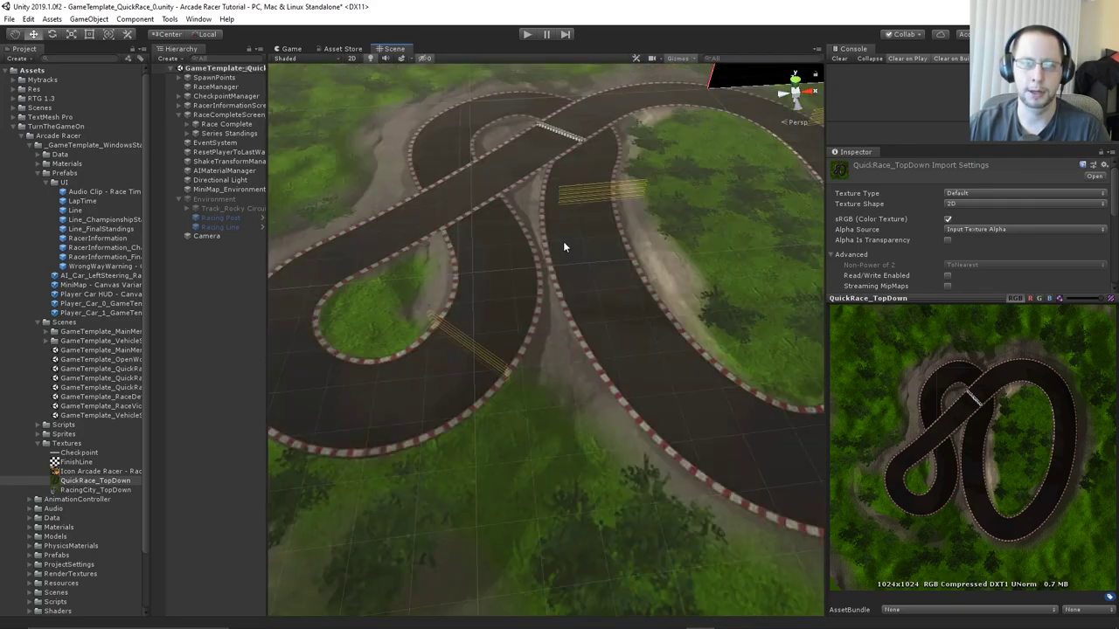
{"action": "left_click", "coordinate": [210, 189]}
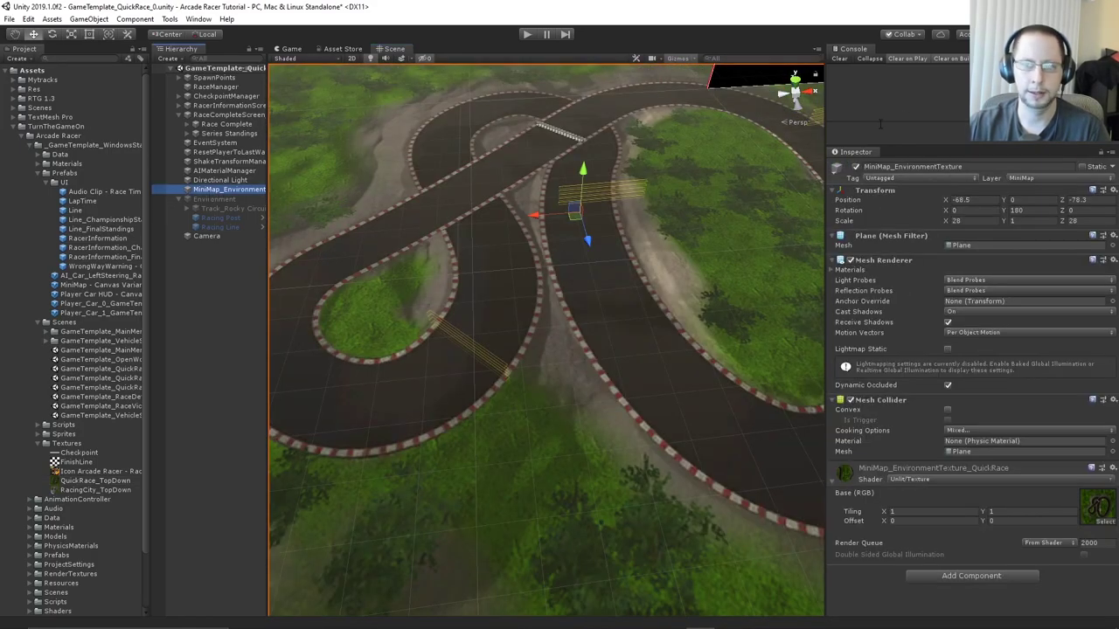
{"action": "left_click", "coordinate": [857, 167]}
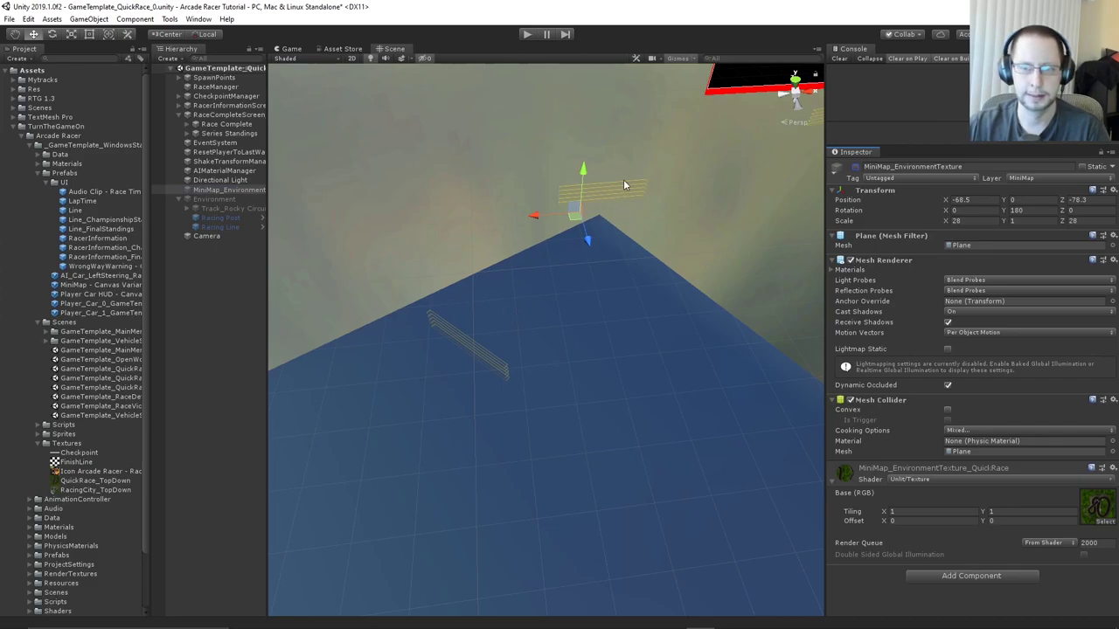
{"action": "left_click", "coordinate": [240, 96]}
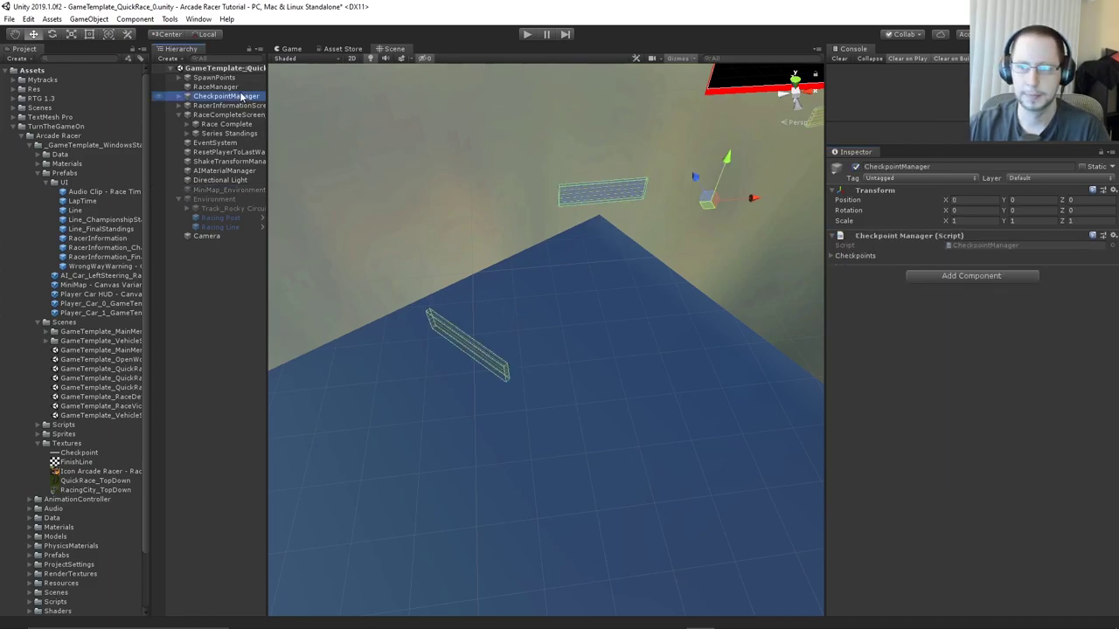
{"action": "left_click", "coordinate": [856, 166]}
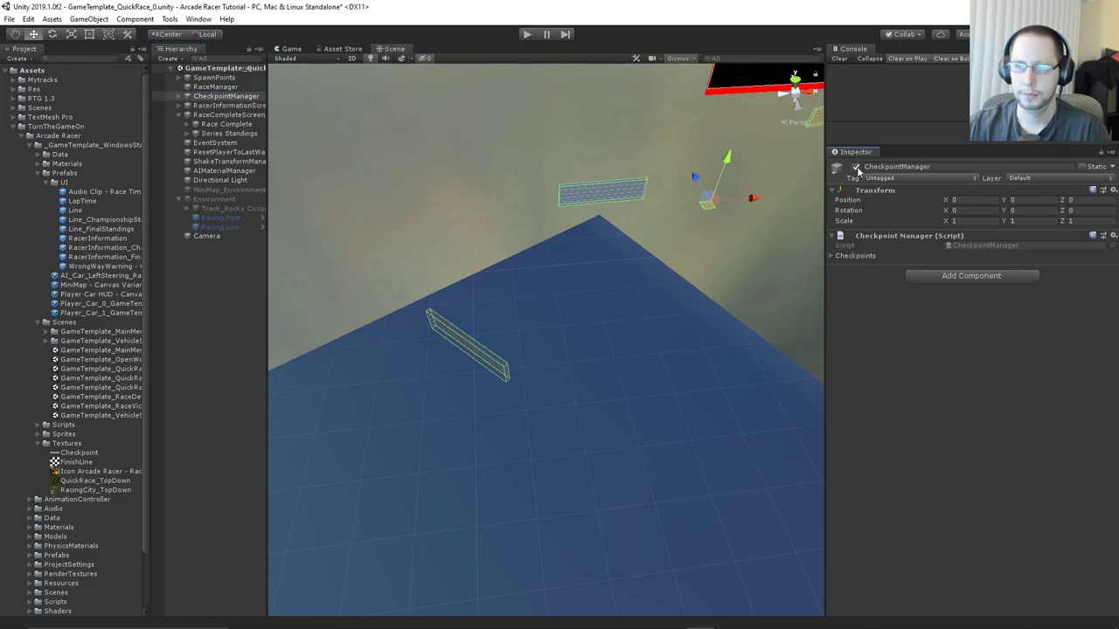
{"action": "left_click", "coordinate": [232, 296]}
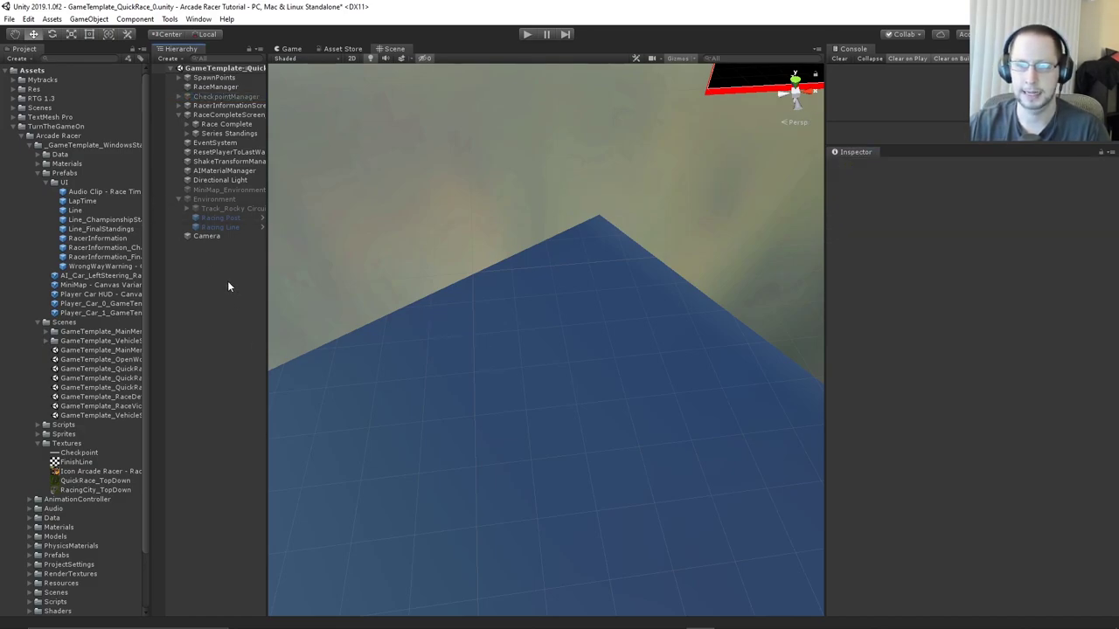
Add the CustomTrack scene alongside the open one and move its RTG Track object into the GameTemplate_QuickRace_0 scene
{"action": "scroll", "coordinate": [581, 328], "scroll_direction": "down", "scroll_amount": 7}
{"action": "middle_click_drag", "start_coordinate": [563, 350], "coordinate": [547, 331]}
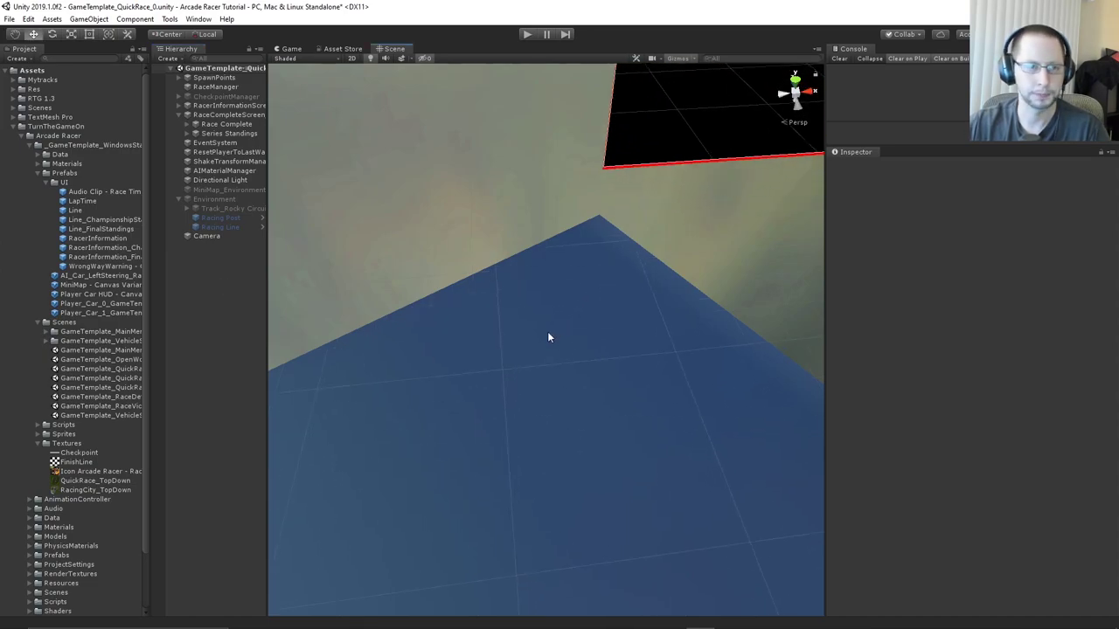
{"action": "left_click", "coordinate": [9, 130]}
{"action": "left_click", "coordinate": [12, 128]}
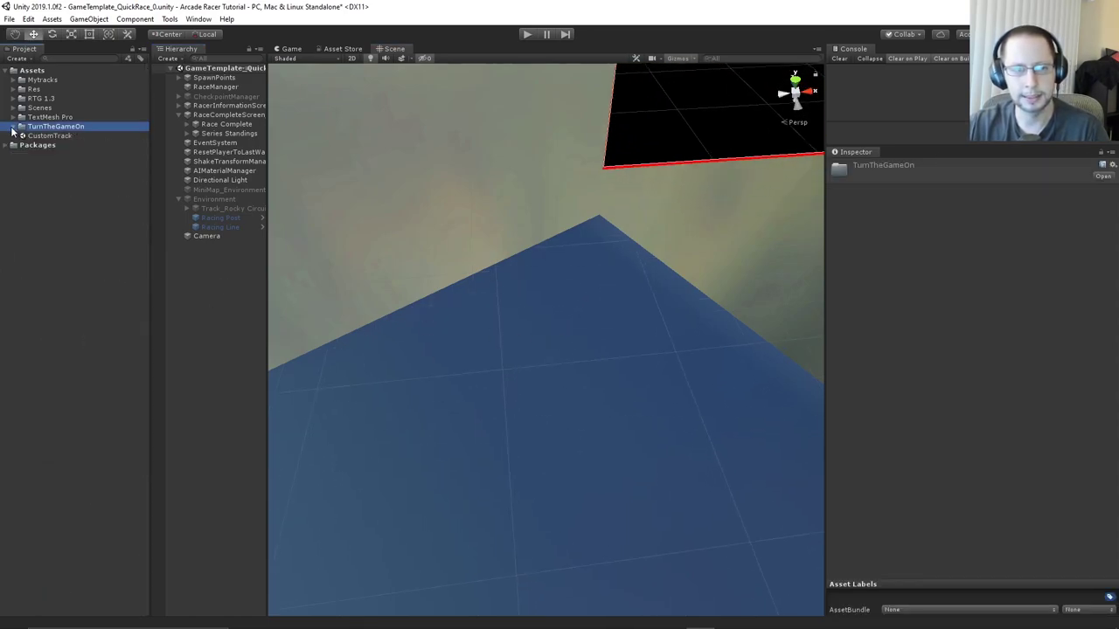
{"action": "left_click_drag", "start_coordinate": [30, 137], "coordinate": [215, 187]}
{"action": "left_click", "coordinate": [211, 274]}
Remove the CustomTrack scene from the Hierarchy without saving its changes
{"action": "left_click", "coordinate": [207, 255]}
{"action": "right_click", "coordinate": [207, 255]}
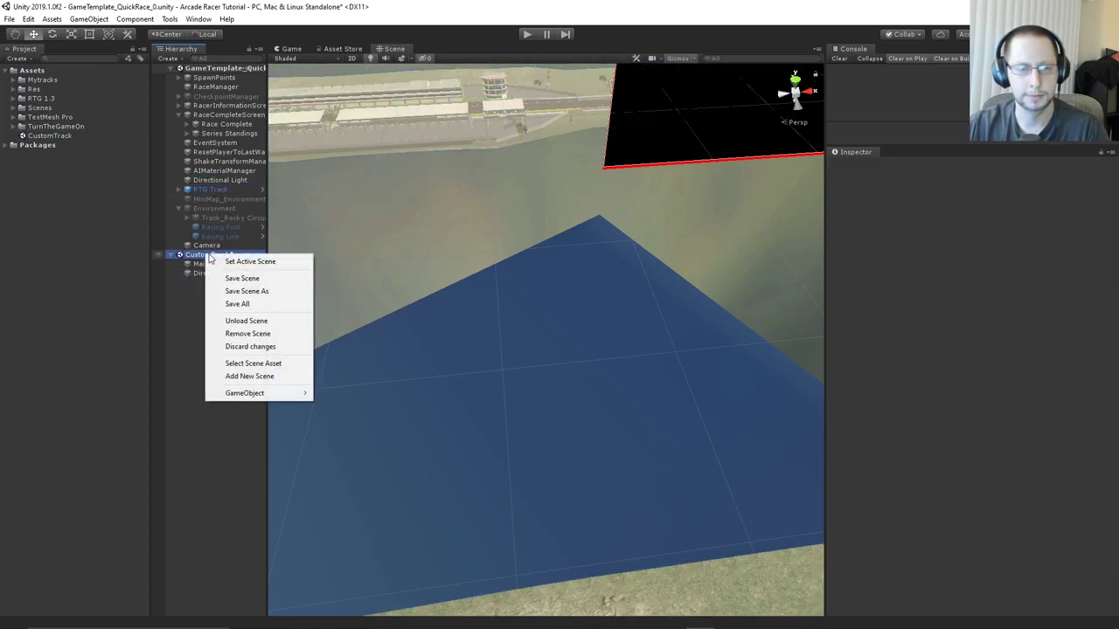
{"action": "left_click", "coordinate": [260, 336]}
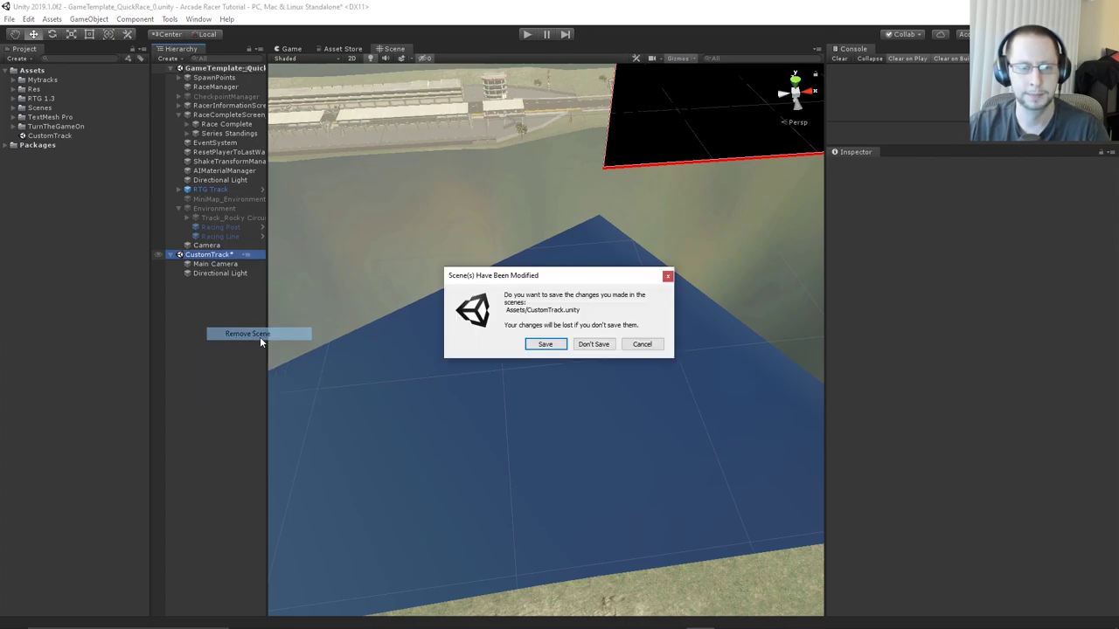
{"action": "left_click", "coordinate": [598, 341]}
Bring the imported track into view and disable Fog in the scene's Lighting Settings, toggling it to compare the look
{"action": "scroll", "coordinate": [449, 280], "scroll_direction": "down", "scroll_amount": 2}
{"action": "scroll", "coordinate": [478, 345], "scroll_direction": "down", "scroll_amount": 5}
{"action": "middle_click_drag", "start_coordinate": [450, 279], "coordinate": [487, 279]}
{"action": "scroll", "coordinate": [486, 304], "scroll_direction": "up", "scroll_amount": 5}
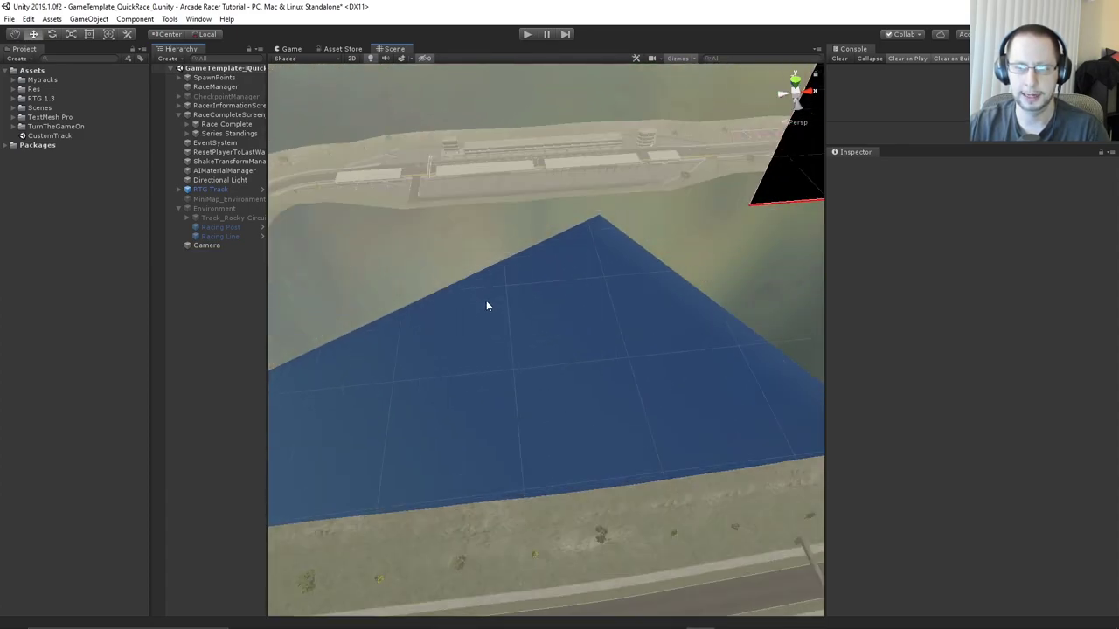
{"action": "middle_click_drag", "start_coordinate": [489, 374], "coordinate": [515, 337]}
{"action": "right_click_drag", "start_coordinate": [515, 338], "coordinate": [449, 294]}
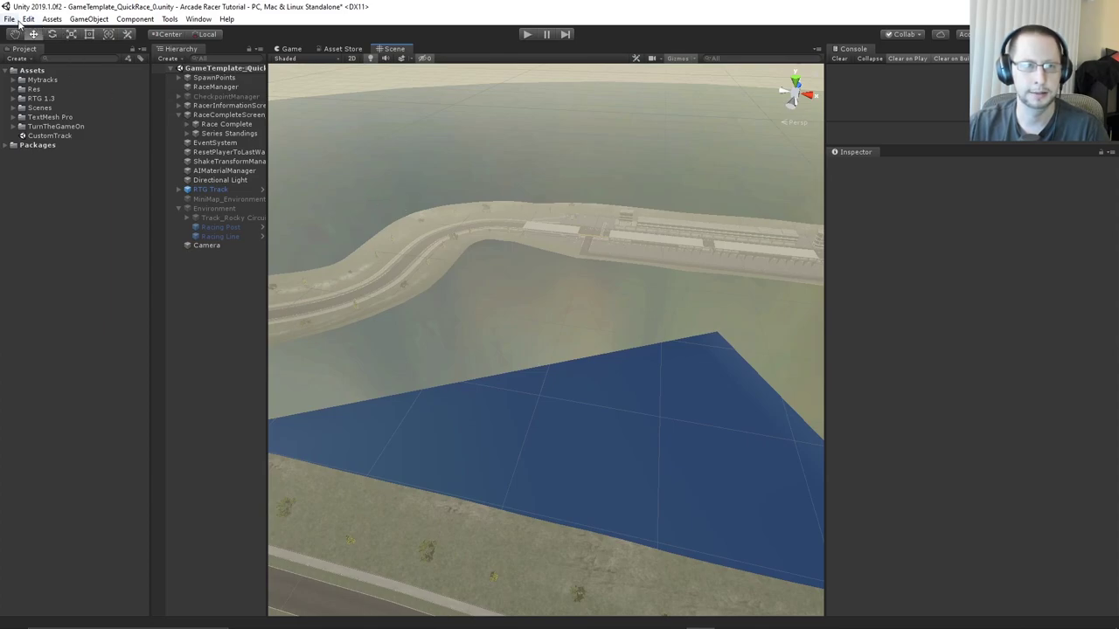
{"action": "left_click", "coordinate": [206, 21]}
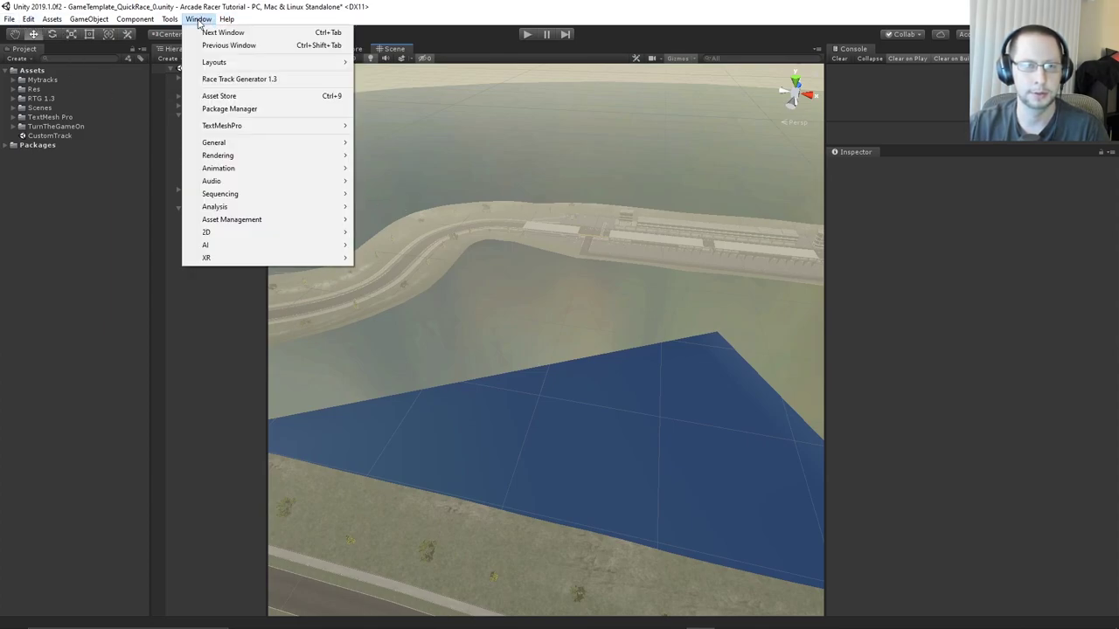
{"action": "mouse_move", "coordinate": [282, 155]}
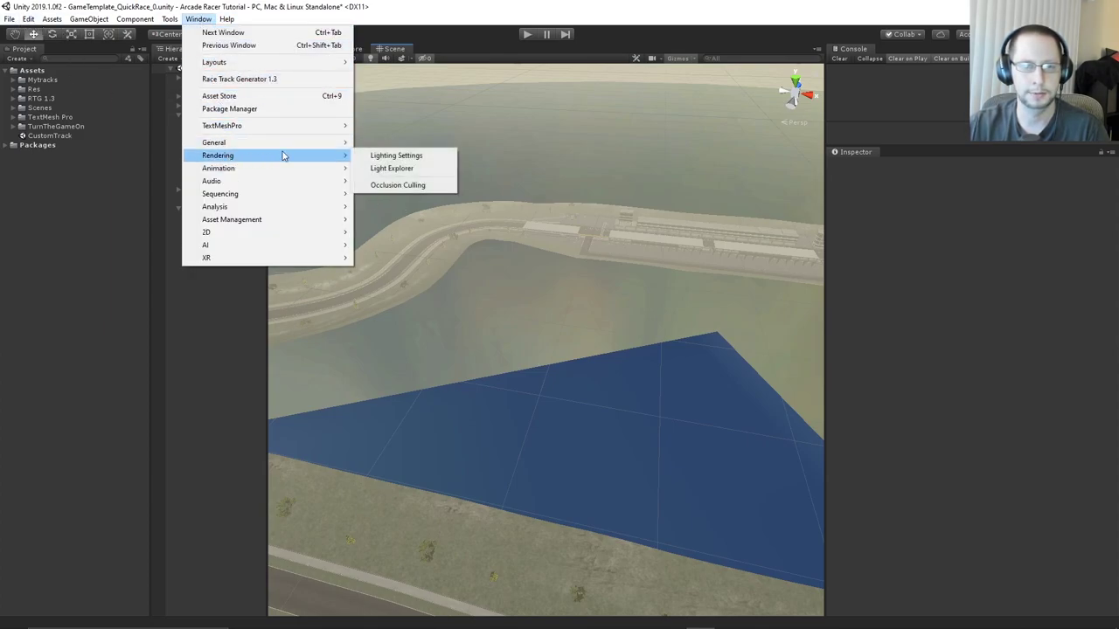
{"action": "left_click", "coordinate": [388, 157]}
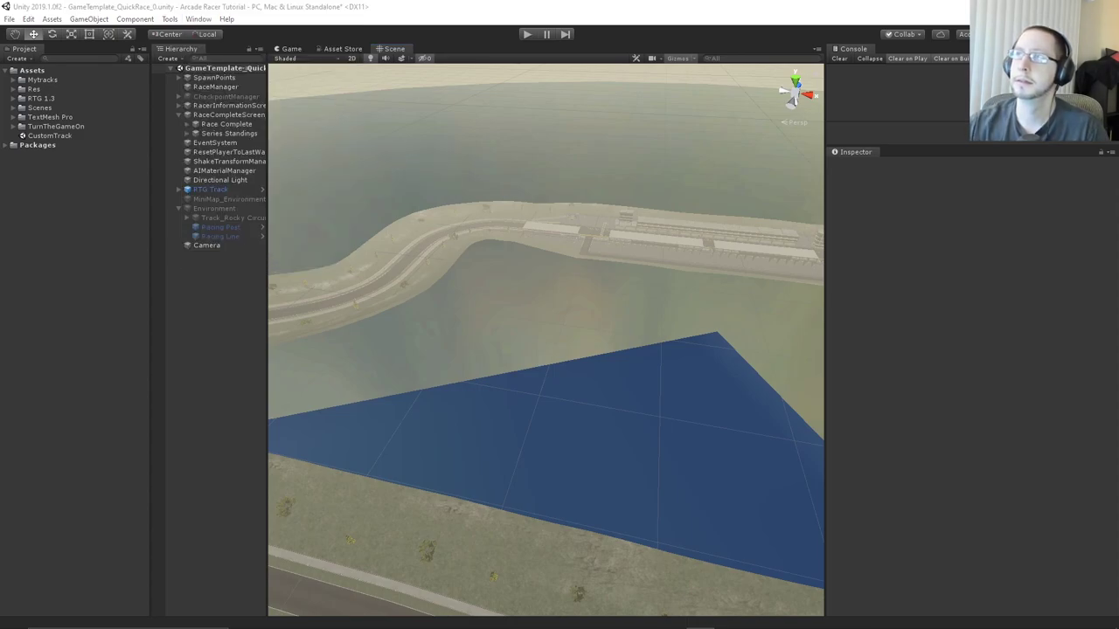
{"action": "left_click_drag", "start_coordinate": [512, 11], "coordinate": [638, 107]}
{"action": "scroll", "coordinate": [617, 374], "scroll_direction": "down", "scroll_amount": 5}
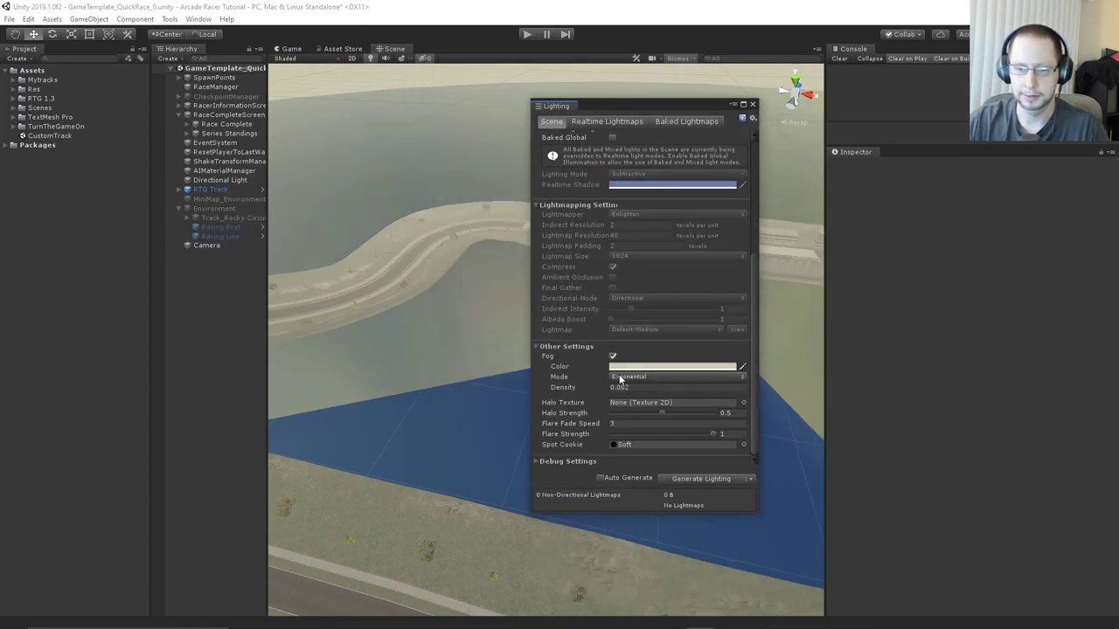
{"action": "left_click", "coordinate": [612, 355]}
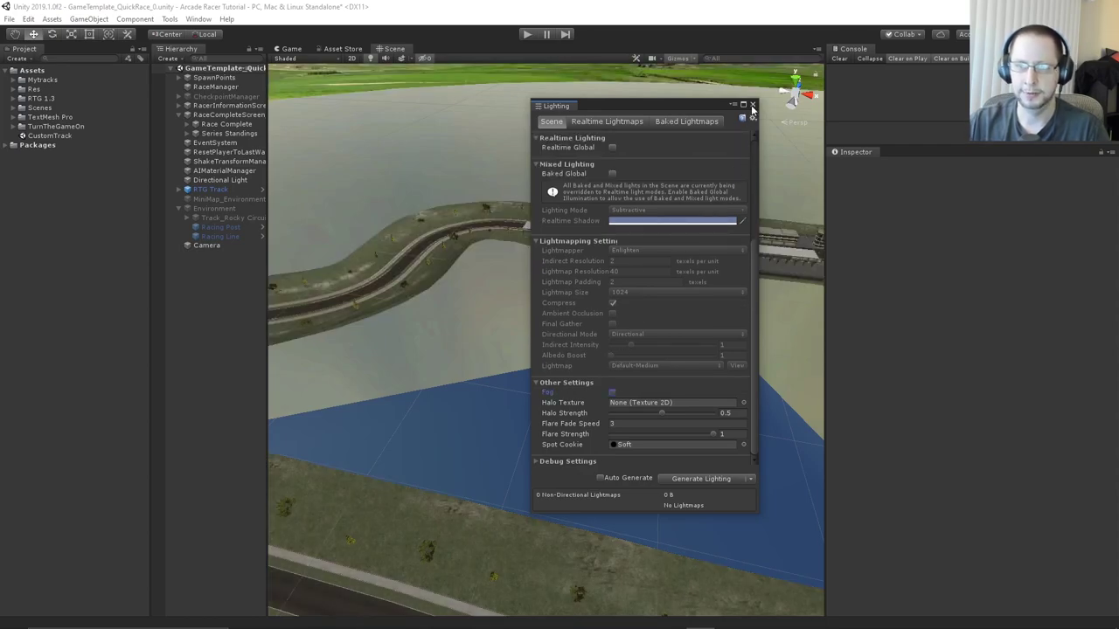
{"action": "left_click", "coordinate": [612, 393]}
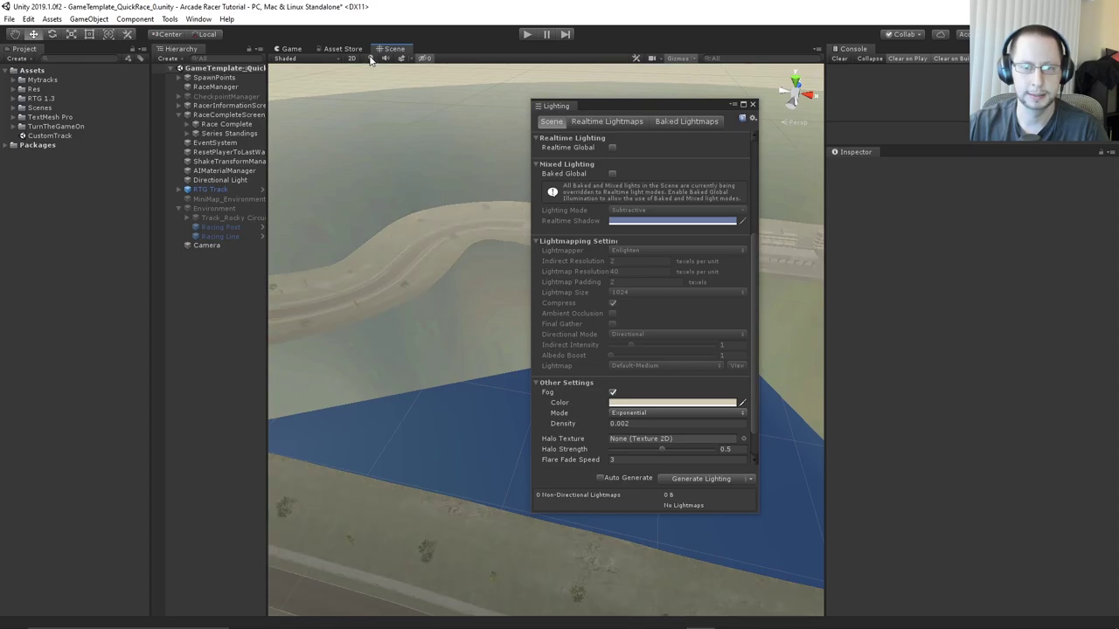
{"action": "left_click", "coordinate": [613, 393]}
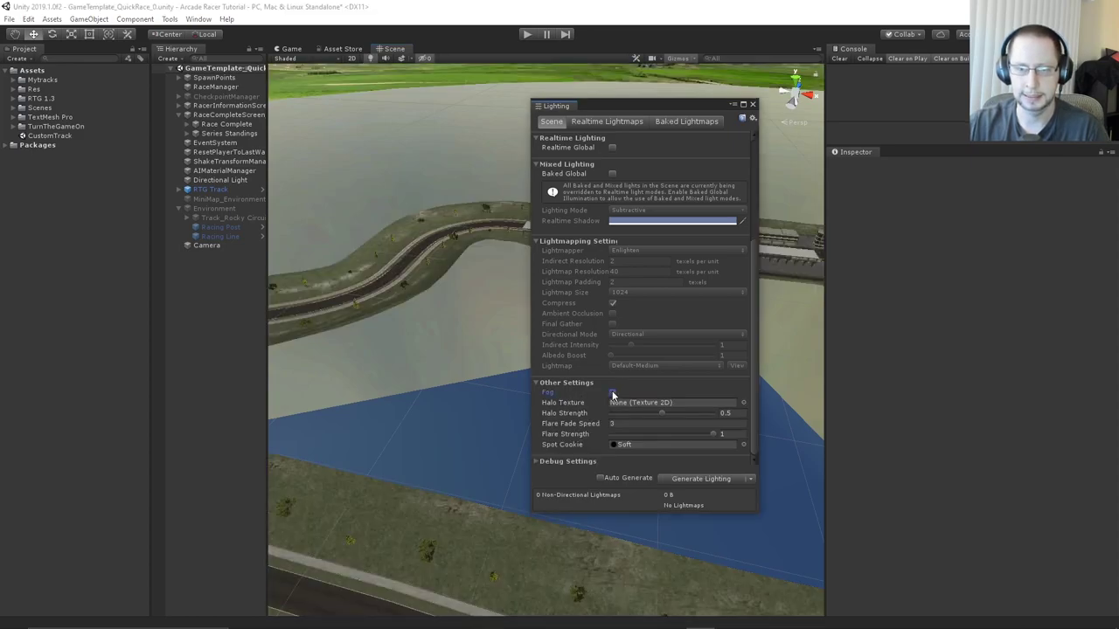
Dock the Lighting window beside the Hierarchy, bring the Hierarchy back to the front and narrow its panel
{"action": "left_click_drag", "start_coordinate": [553, 105], "coordinate": [199, 52]}
{"action": "left_click", "coordinate": [173, 49]}
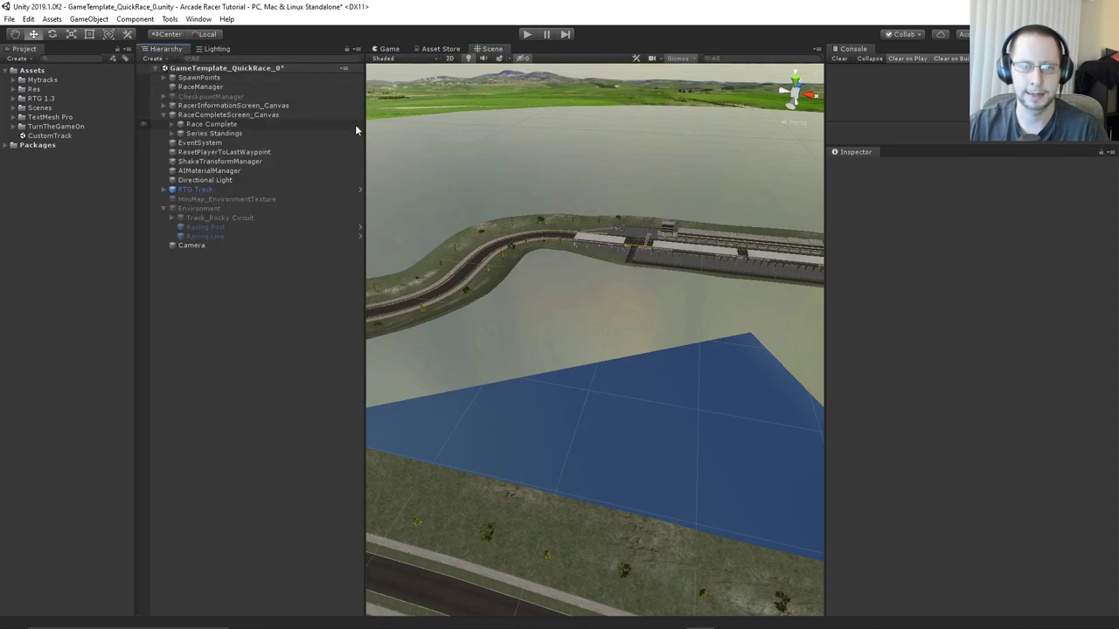
{"action": "left_click_drag", "start_coordinate": [363, 129], "coordinate": [301, 129]}
Examine the imported RTG Track's course and how it sits around the large canvas in the scene
{"action": "scroll", "coordinate": [586, 304], "scroll_direction": "down", "scroll_amount": 3}
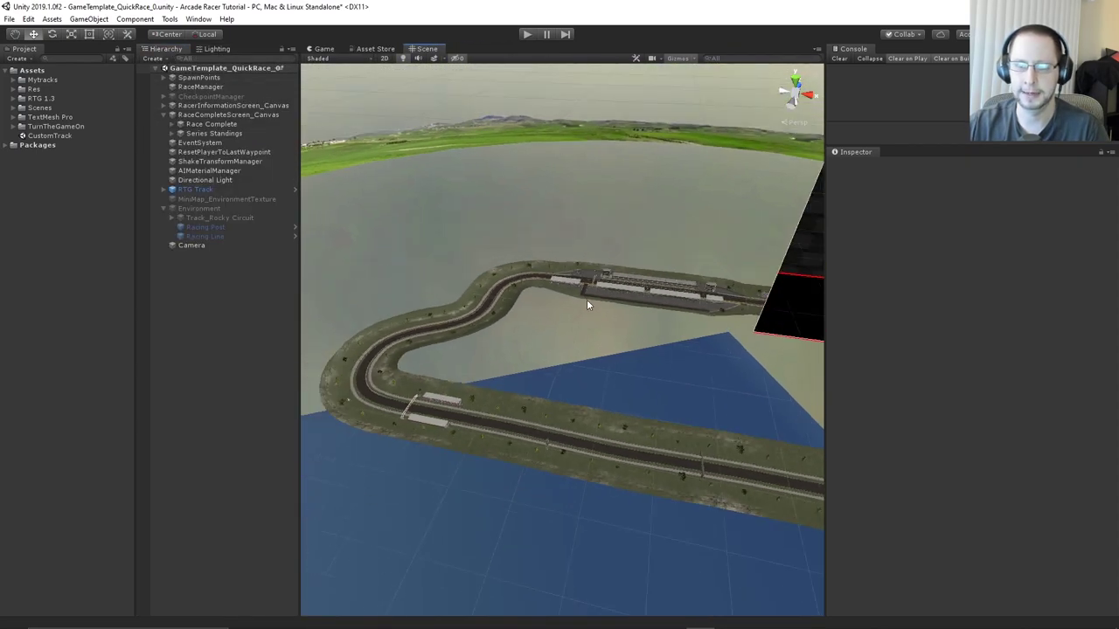
{"action": "scroll", "coordinate": [586, 304], "scroll_direction": "up", "scroll_amount": 1}
{"action": "right_click_drag", "start_coordinate": [659, 318], "coordinate": [631, 367]}
{"action": "middle_click_drag", "start_coordinate": [631, 367], "coordinate": [468, 330]}
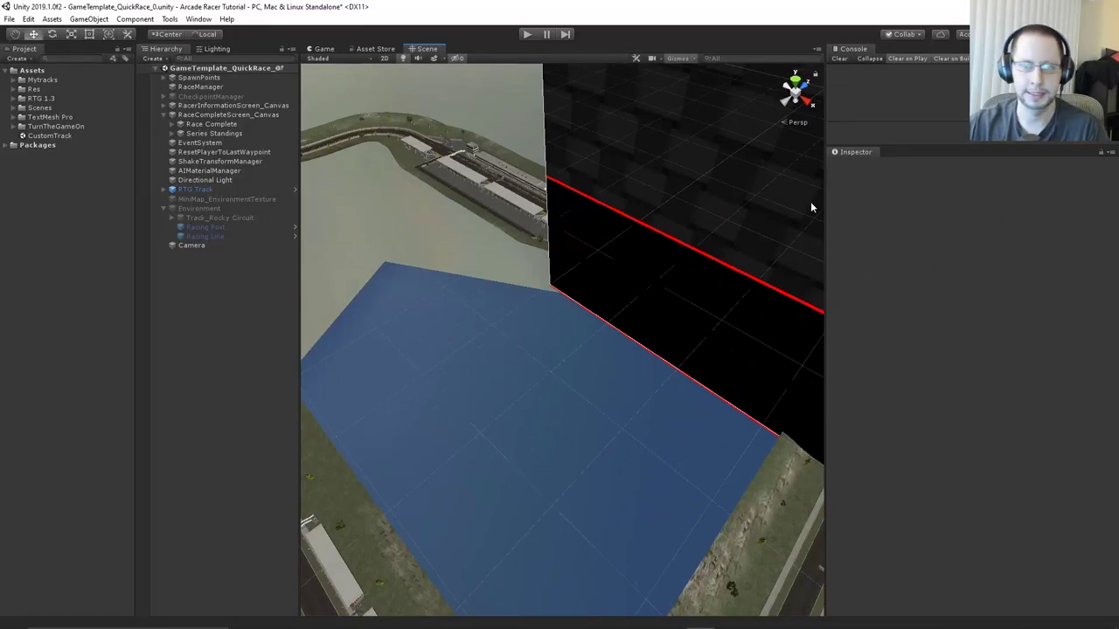
{"action": "scroll", "coordinate": [557, 282], "scroll_direction": "down", "scroll_amount": 3}
{"action": "scroll", "coordinate": [554, 284], "scroll_direction": "up", "scroll_amount": 2}
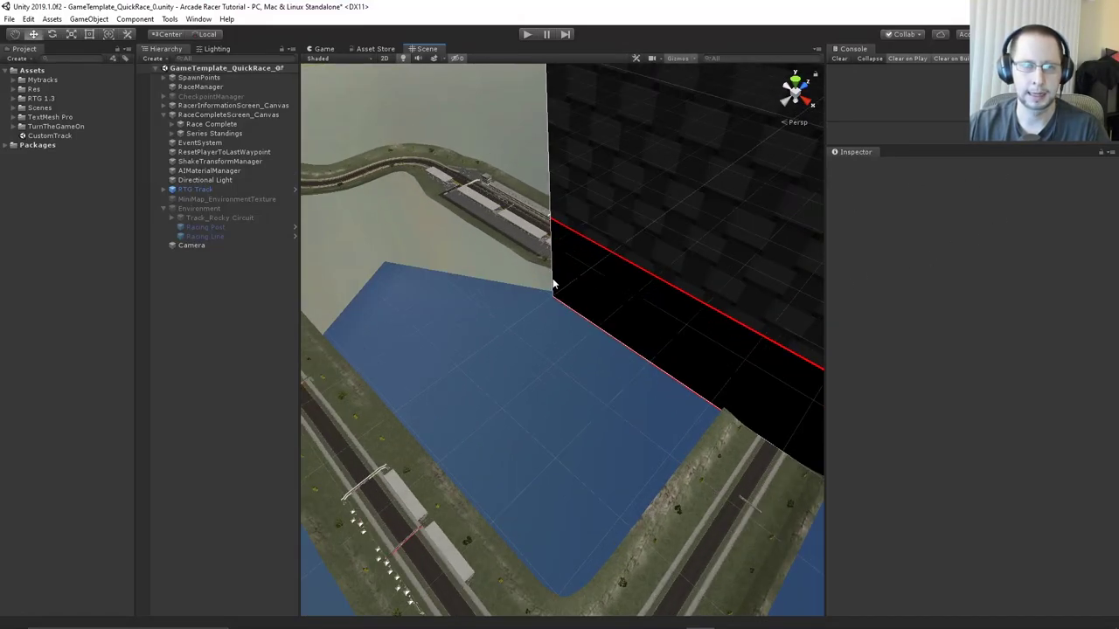
{"action": "scroll", "coordinate": [739, 250], "scroll_direction": "down", "scroll_amount": 3}
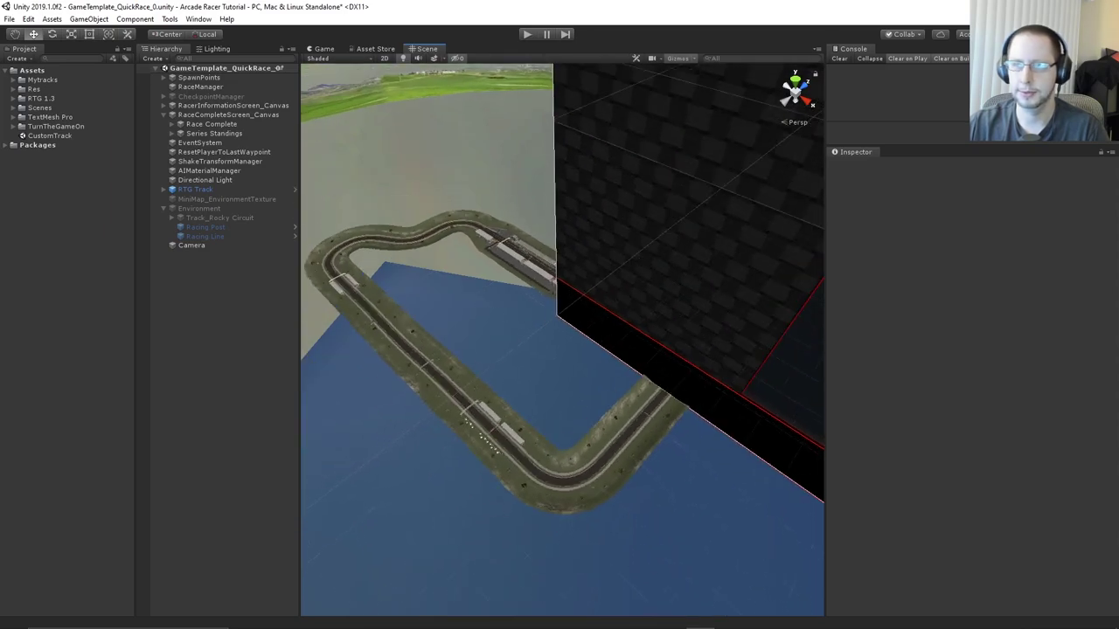
{"action": "left_click", "coordinate": [1089, 34]}
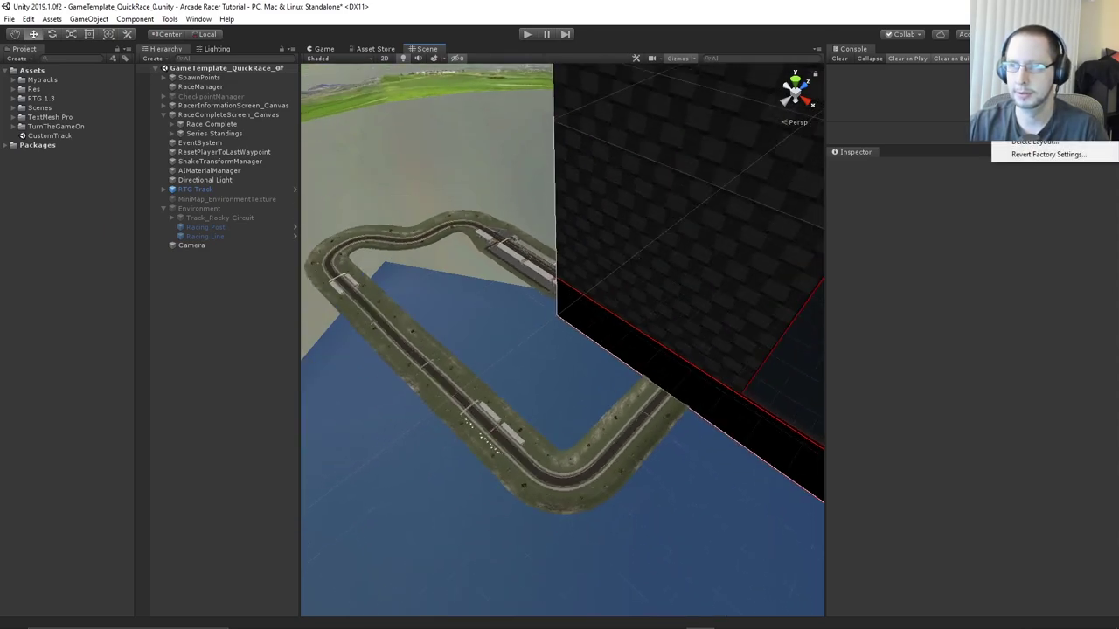
{"action": "left_click", "coordinate": [1038, 34]}
{"action": "left_click", "coordinate": [1038, 34]}
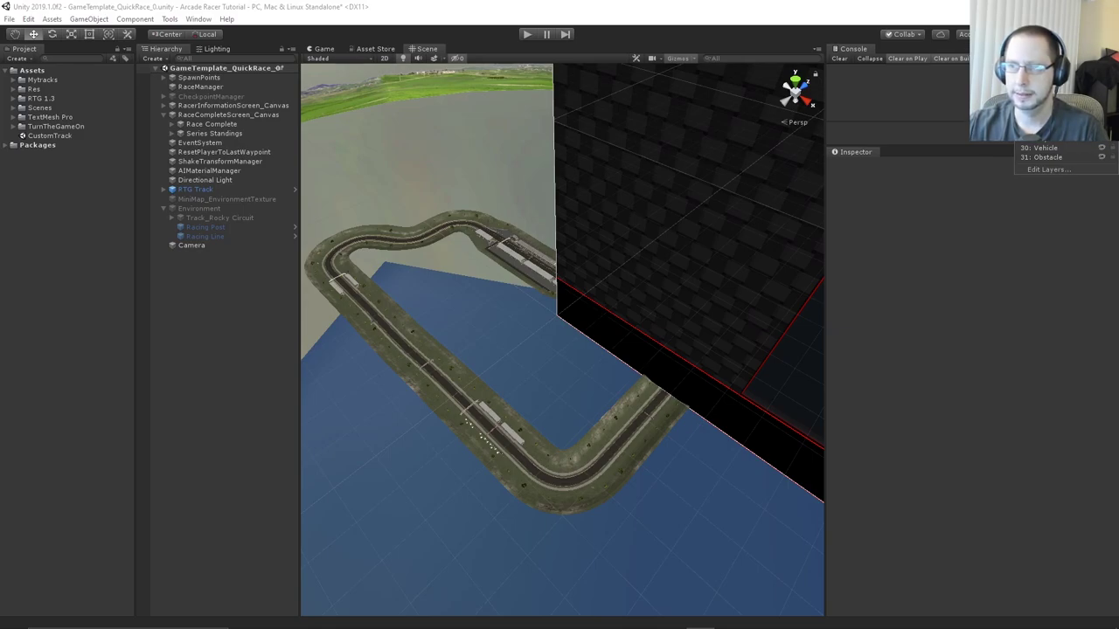
{"action": "left_click", "coordinate": [965, 45]}
{"action": "left_click", "coordinate": [1035, 34]}
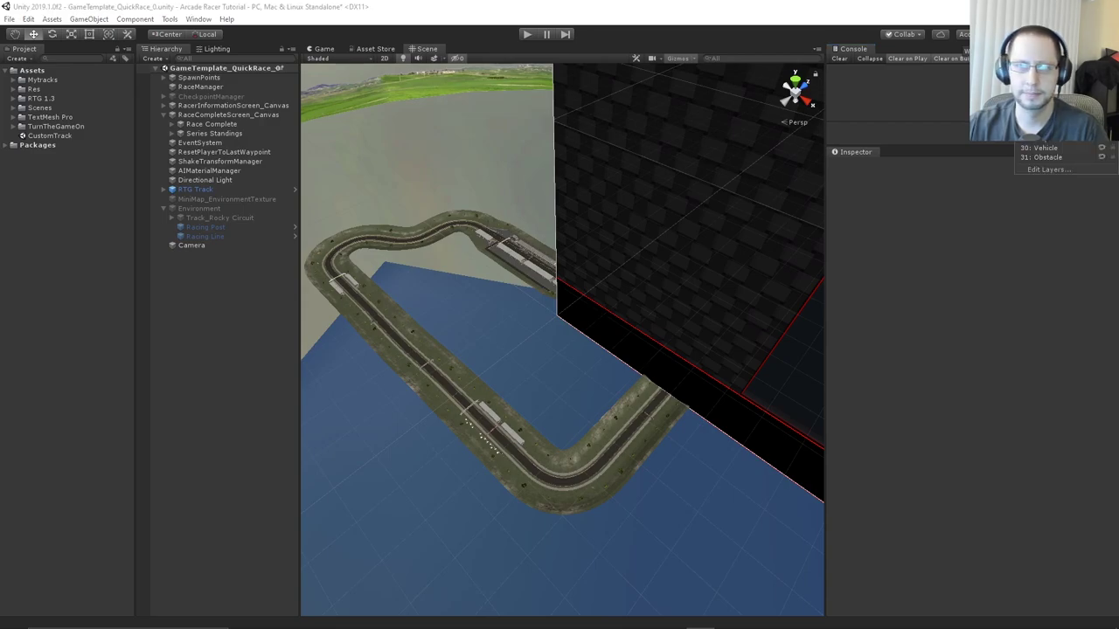
{"action": "left_click", "coordinate": [1035, 34]}
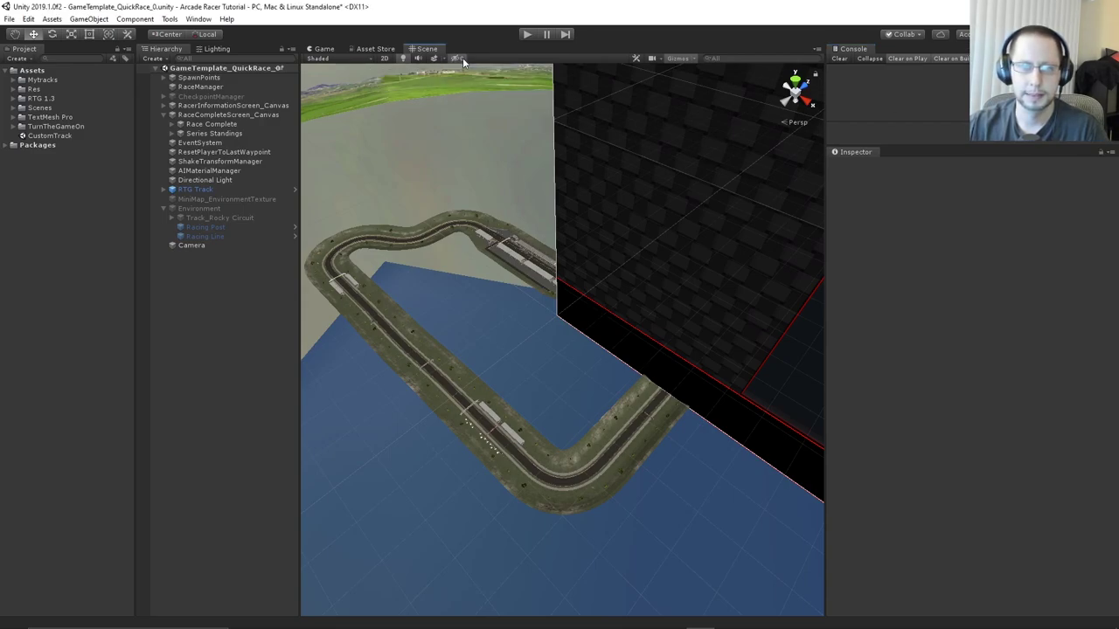
{"action": "left_click", "coordinate": [1088, 34]}
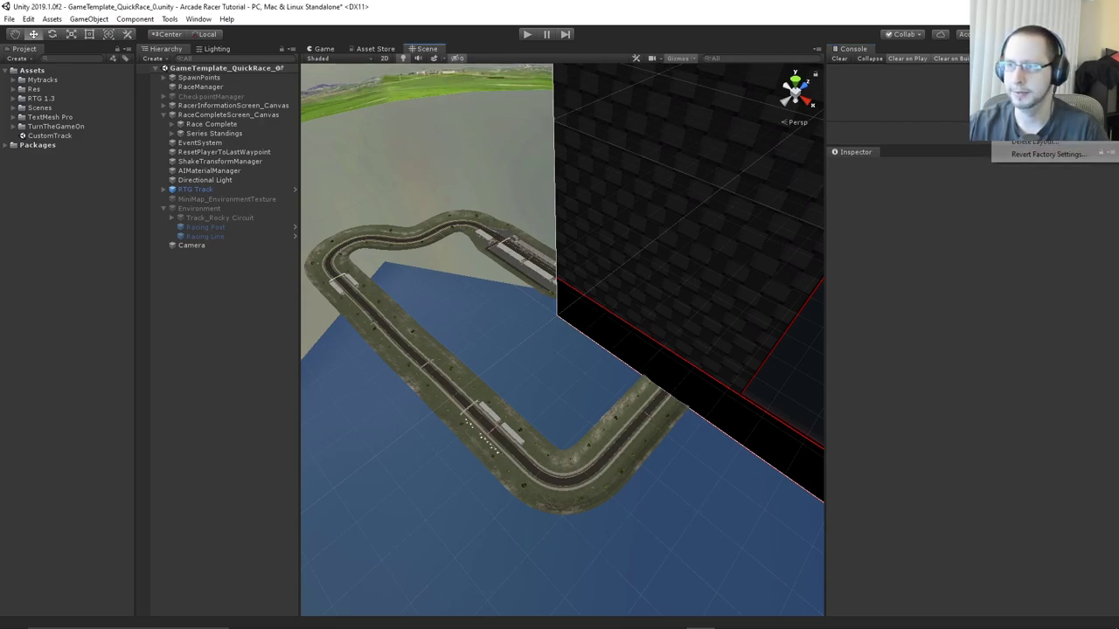
{"action": "left_click", "coordinate": [1036, 34]}
{"action": "left_click", "coordinate": [1035, 34]}
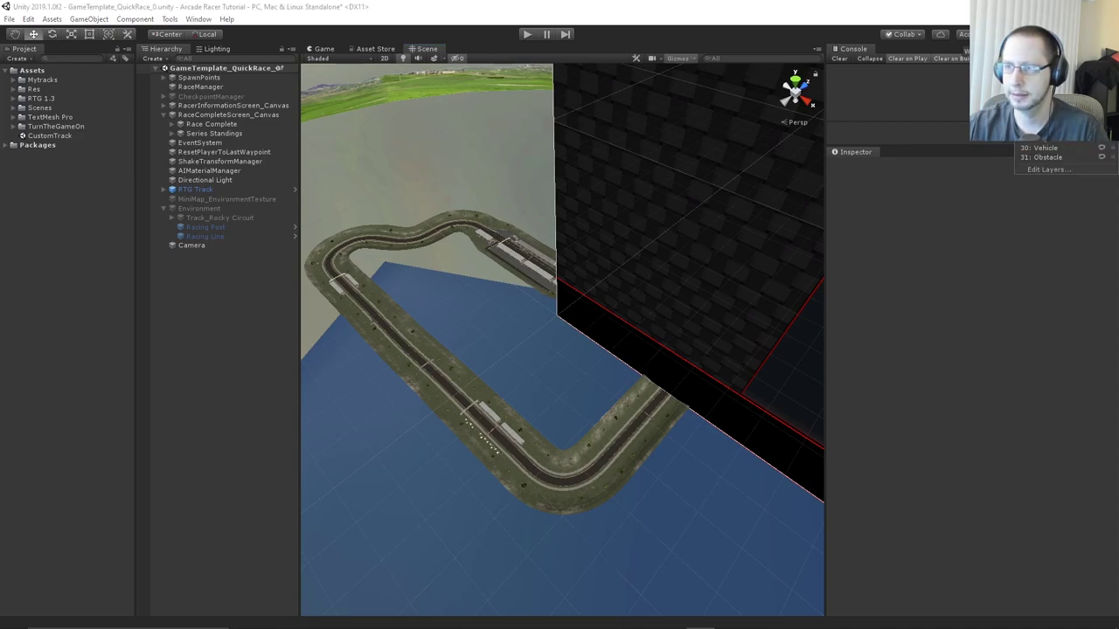
{"action": "left_click", "coordinate": [1035, 35]}
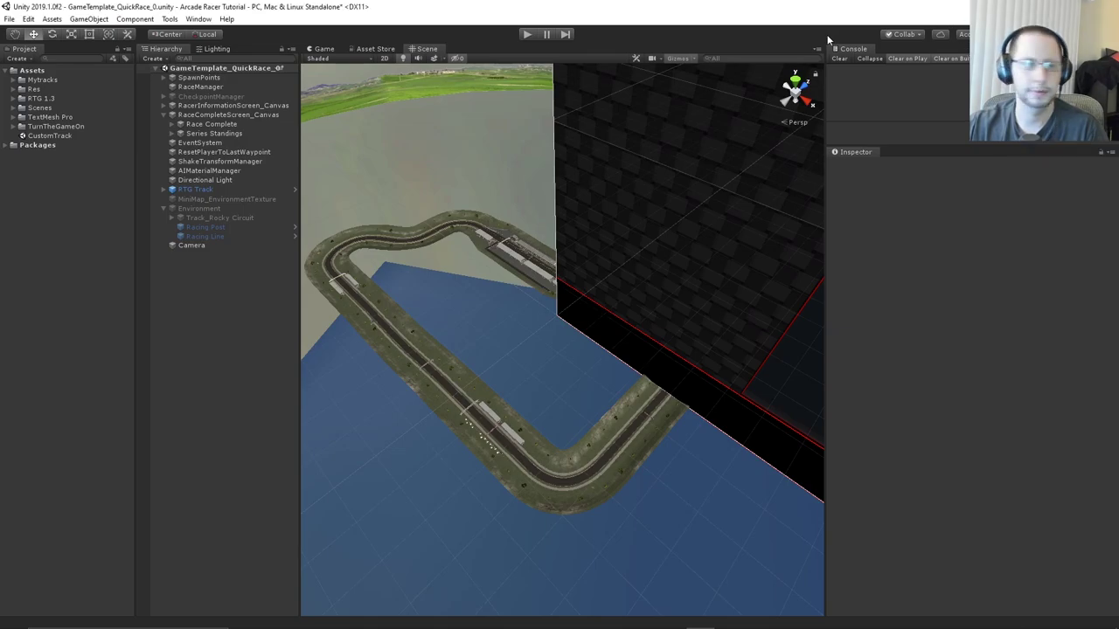
Deactivate the RaceCompleteScreen_Canvas and RacerInformationScreen_Canvas objects so they no longer cover the track
{"action": "left_click", "coordinate": [197, 116]}
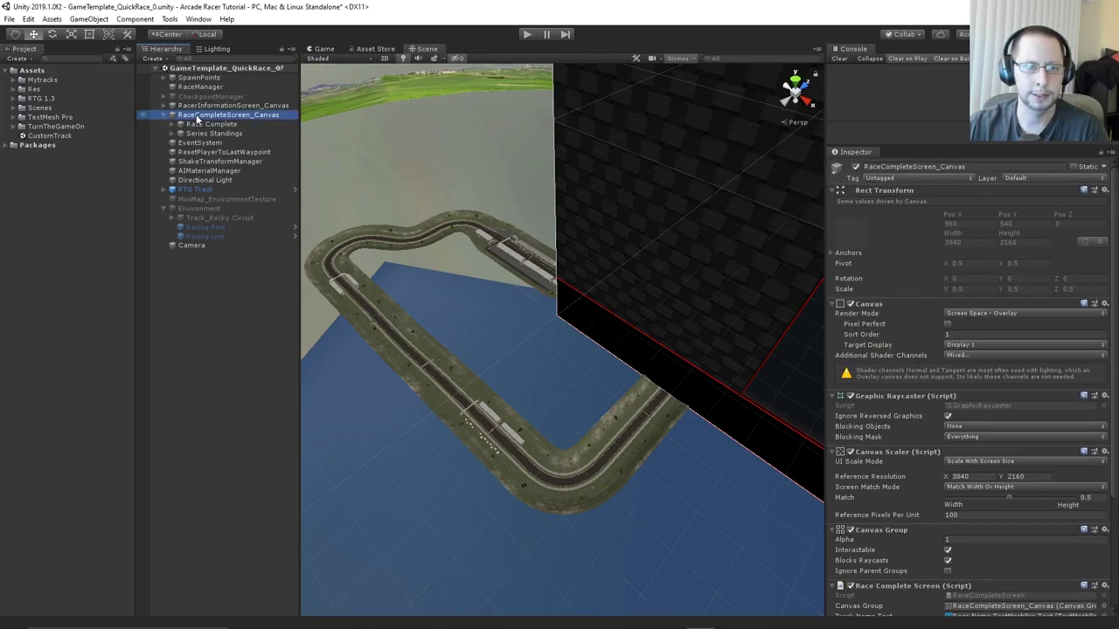
{"action": "left_click", "coordinate": [855, 168]}
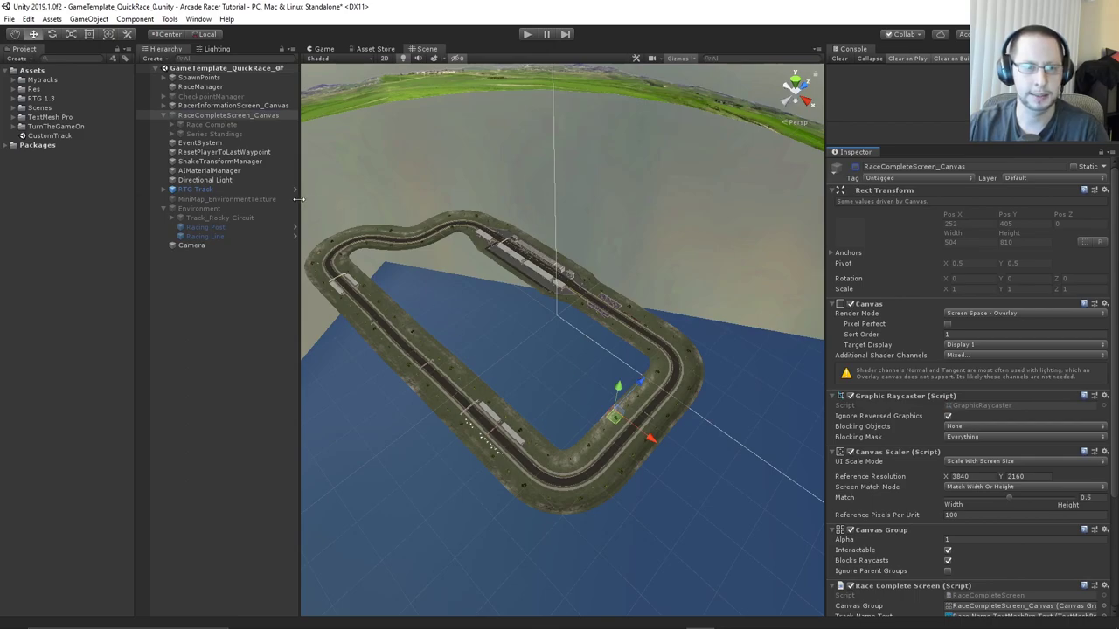
{"action": "left_click", "coordinate": [250, 106]}
{"action": "left_click", "coordinate": [855, 167]}
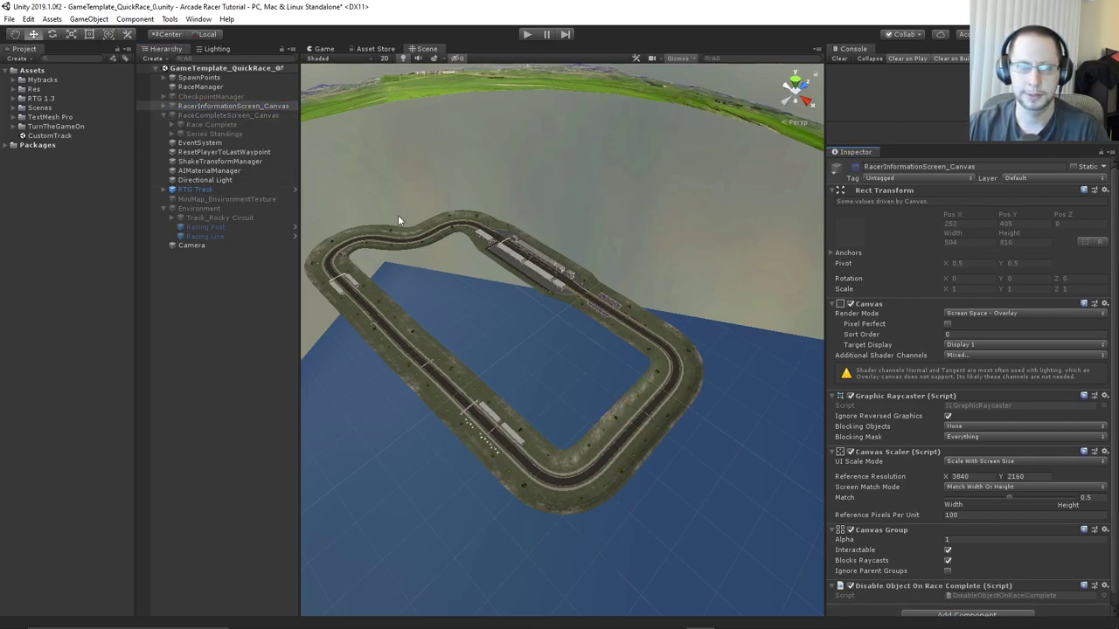
Group the inactive CheckpointManager, both screen canvases, MiniMap_EnvironmentTexture and Environment at the end of the Hierarchy, below Camera
{"action": "left_click", "coordinate": [164, 115]}
{"action": "left_click", "coordinate": [190, 190]}
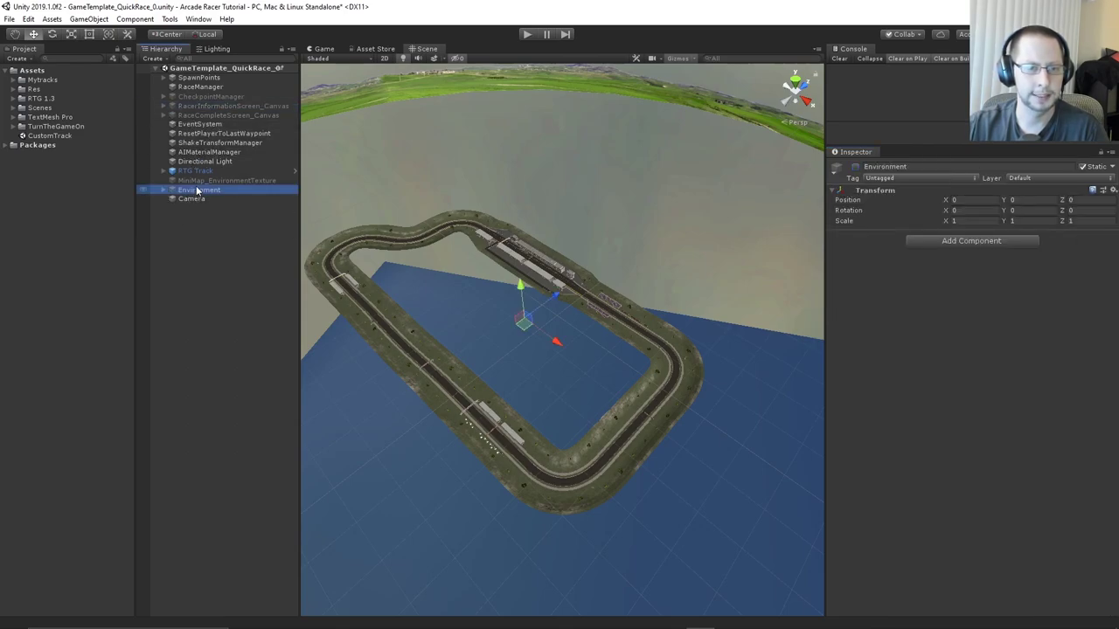
{"action": "left_click", "coordinate": [199, 180], "text": "ctrl"}
{"action": "left_click", "coordinate": [203, 114], "text": "ctrl"}
{"action": "left_click", "coordinate": [206, 106], "text": "ctrl"}
{"action": "left_click", "coordinate": [208, 90], "text": "ctrl"}
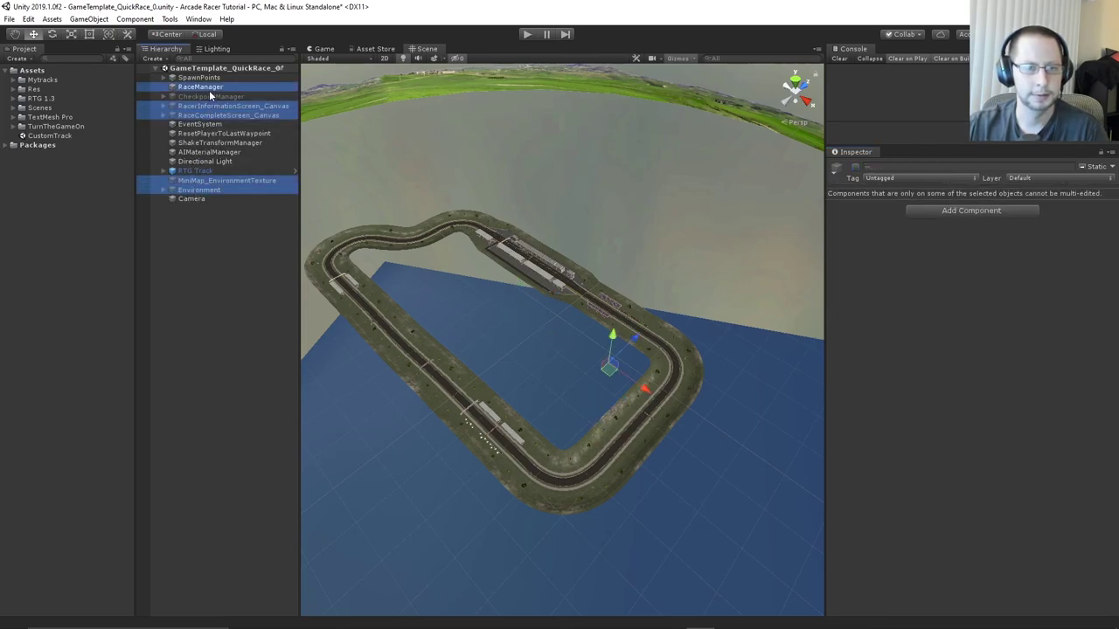
{"action": "left_click", "coordinate": [211, 90], "text": "ctrl"}
{"action": "left_click", "coordinate": [209, 95], "text": "ctrl"}
{"action": "left_click_drag", "start_coordinate": [208, 96], "coordinate": [196, 215]}
{"action": "key", "text": "alt+shift+a"}
{"action": "left_click", "coordinate": [213, 250]}
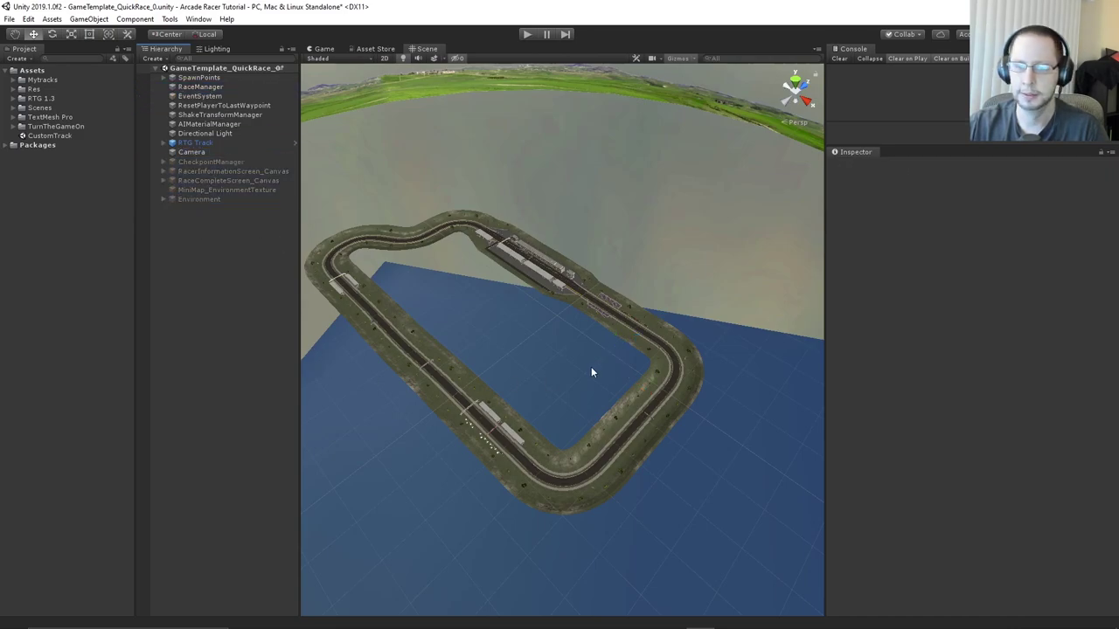
Widen the Scene view and create an AI_WaypointRoute with the TurnTheGameOn Arcade Racer tools
{"action": "middle_click_drag", "start_coordinate": [511, 351], "coordinate": [547, 395]}
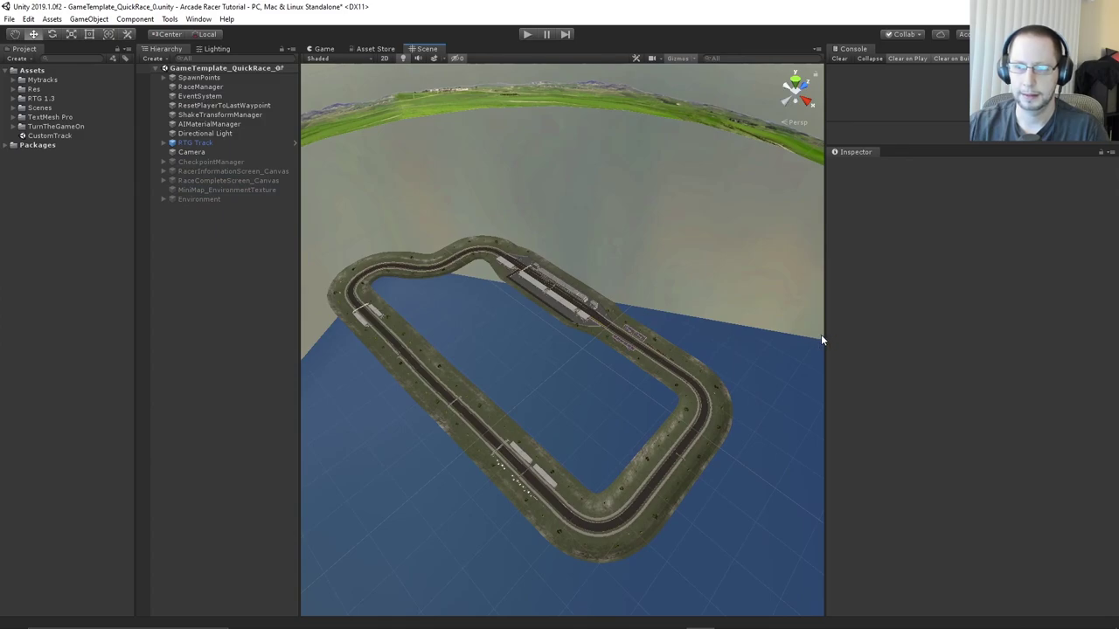
{"action": "left_click_drag", "start_coordinate": [825, 333], "coordinate": [937, 323]}
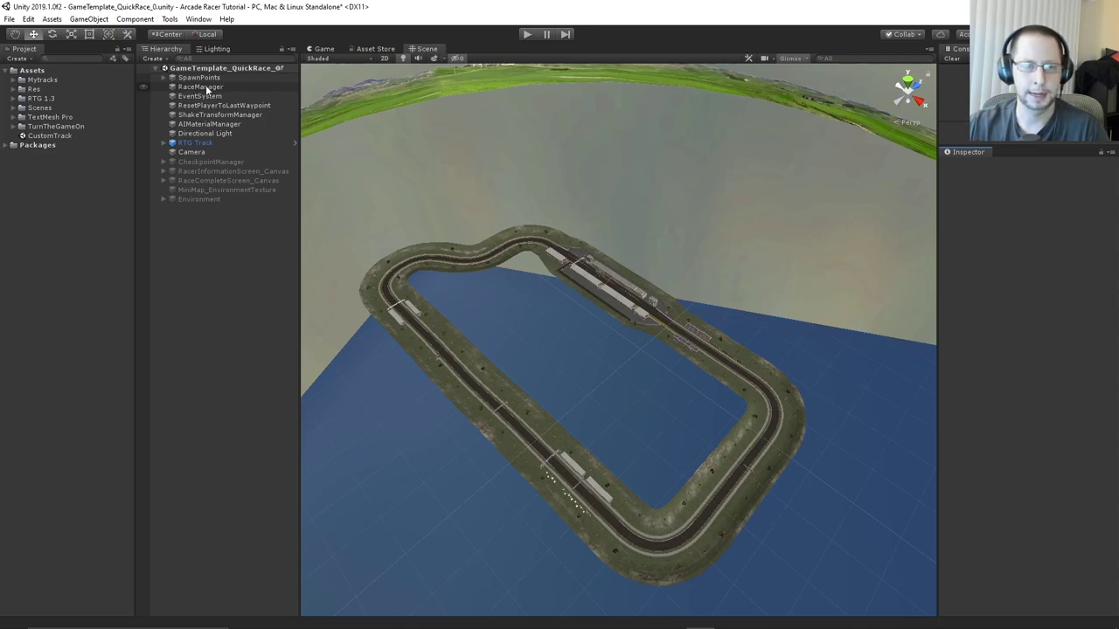
{"action": "left_click", "coordinate": [168, 19]}
{"action": "mouse_move", "coordinate": [181, 33]}
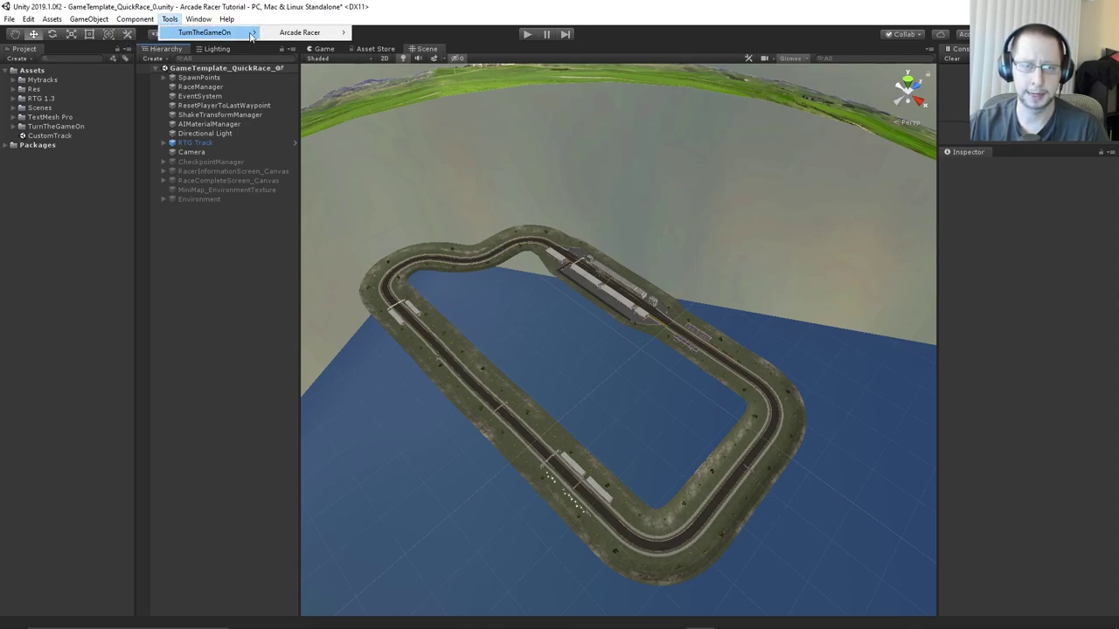
{"action": "mouse_move", "coordinate": [288, 35]}
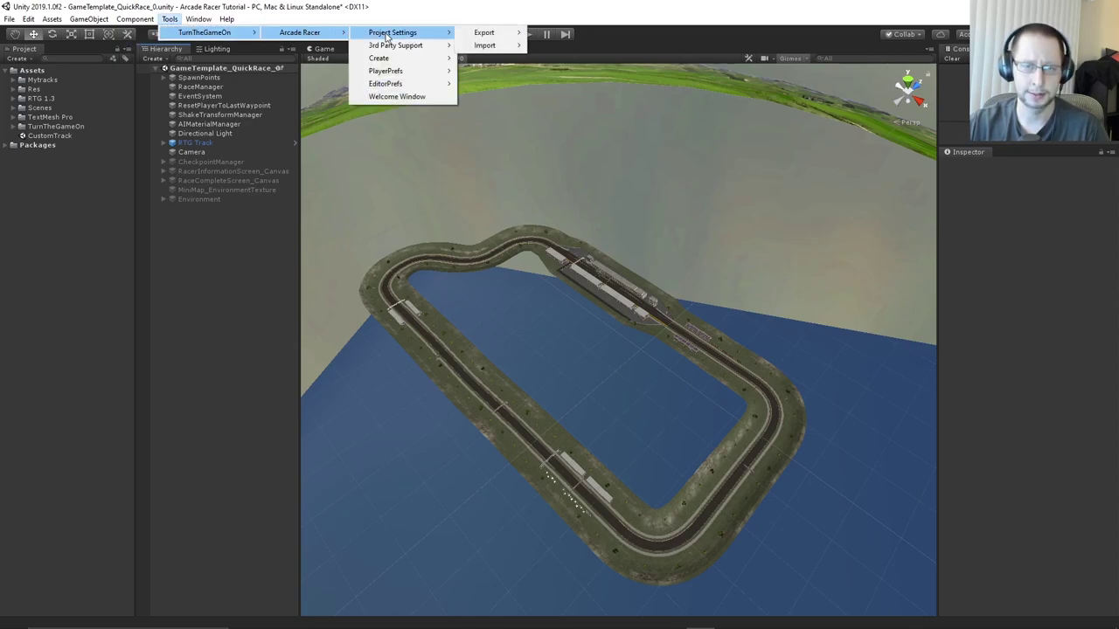
{"action": "mouse_move", "coordinate": [385, 58]}
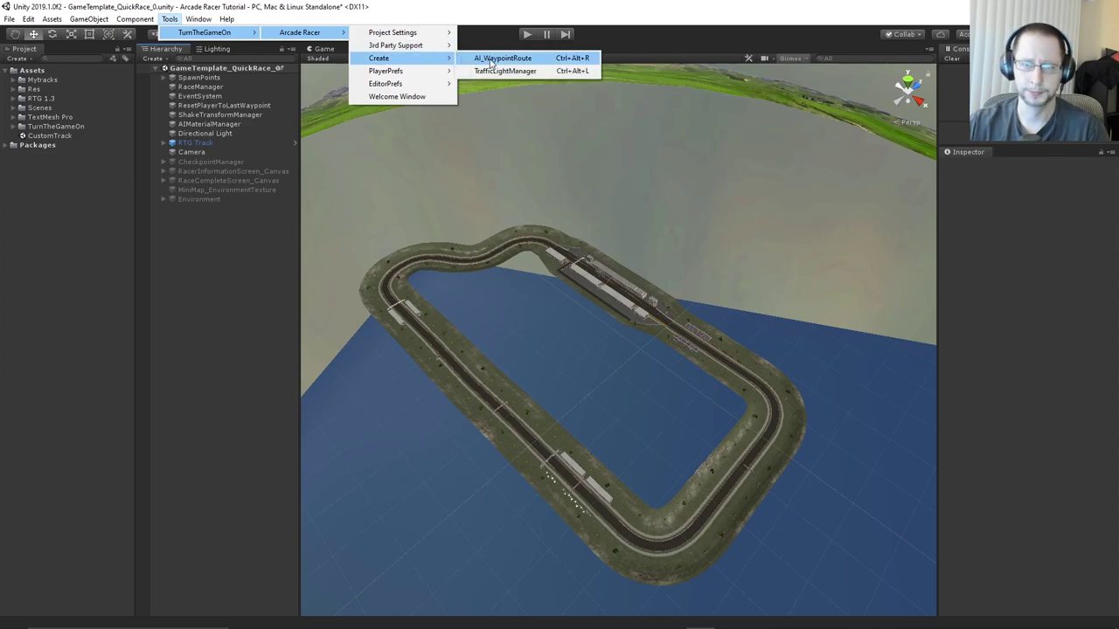
{"action": "left_click", "coordinate": [502, 59]}
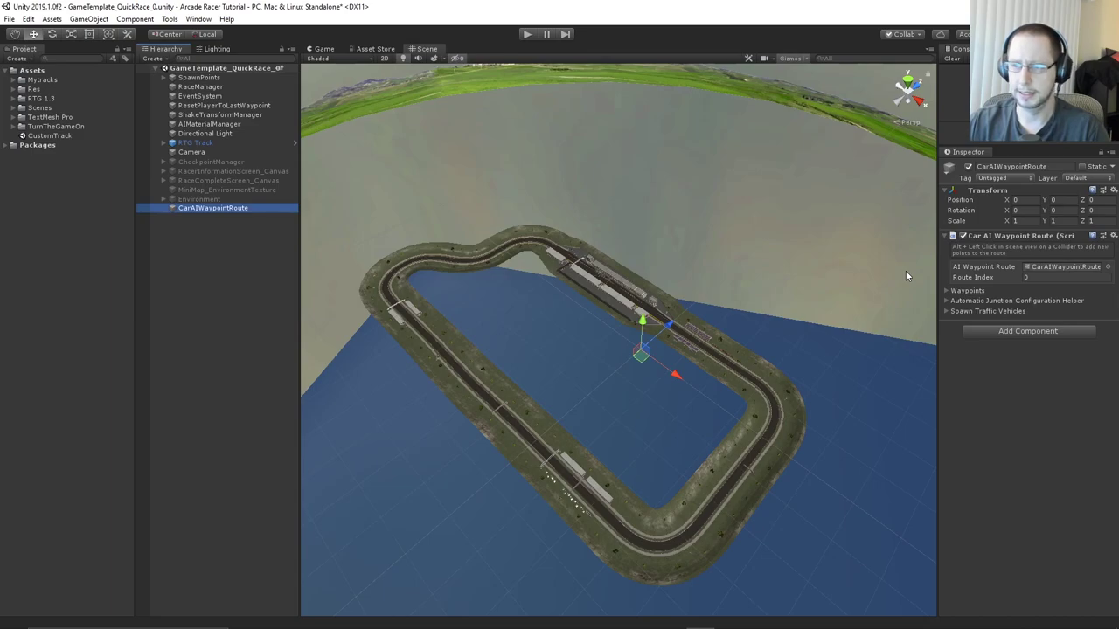
Examine the RTG Track's start/finish straight and the start line beside the grandstands up close
{"action": "middle_click_drag", "start_coordinate": [663, 358], "coordinate": [603, 330]}
{"action": "scroll", "coordinate": [686, 347], "scroll_direction": "up", "scroll_amount": 12}
{"action": "right_click_drag", "start_coordinate": [690, 350], "coordinate": [620, 369]}
{"action": "scroll", "coordinate": [620, 368], "scroll_direction": "up", "scroll_amount": 3}
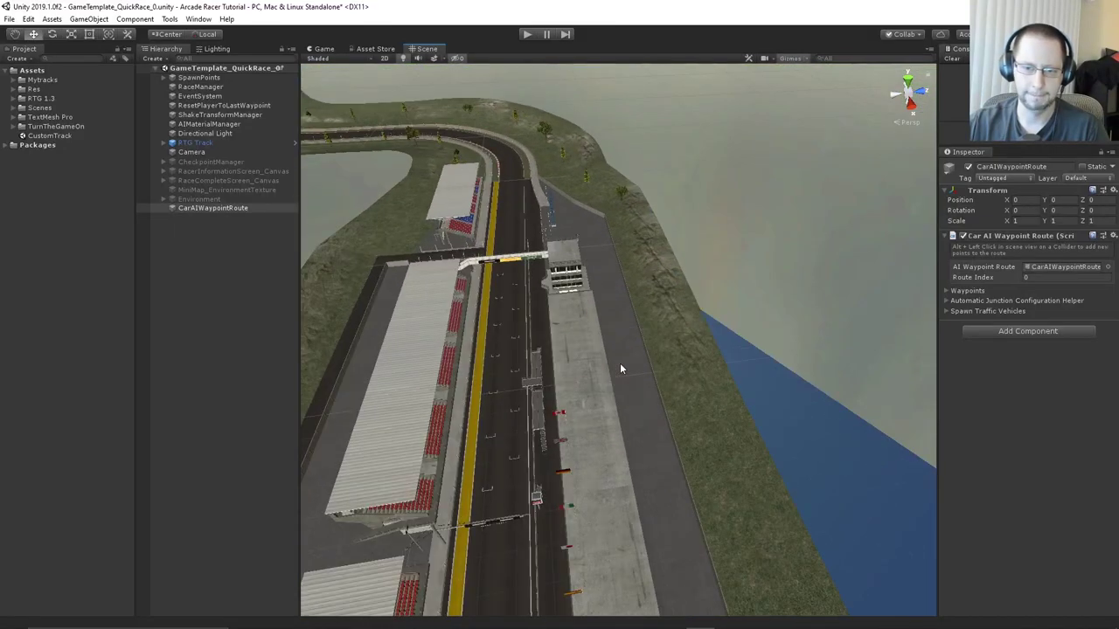
{"action": "right_click_drag", "start_coordinate": [648, 318], "coordinate": [411, 423]}
{"action": "scroll", "coordinate": [660, 364], "scroll_direction": "up", "scroll_amount": 1}
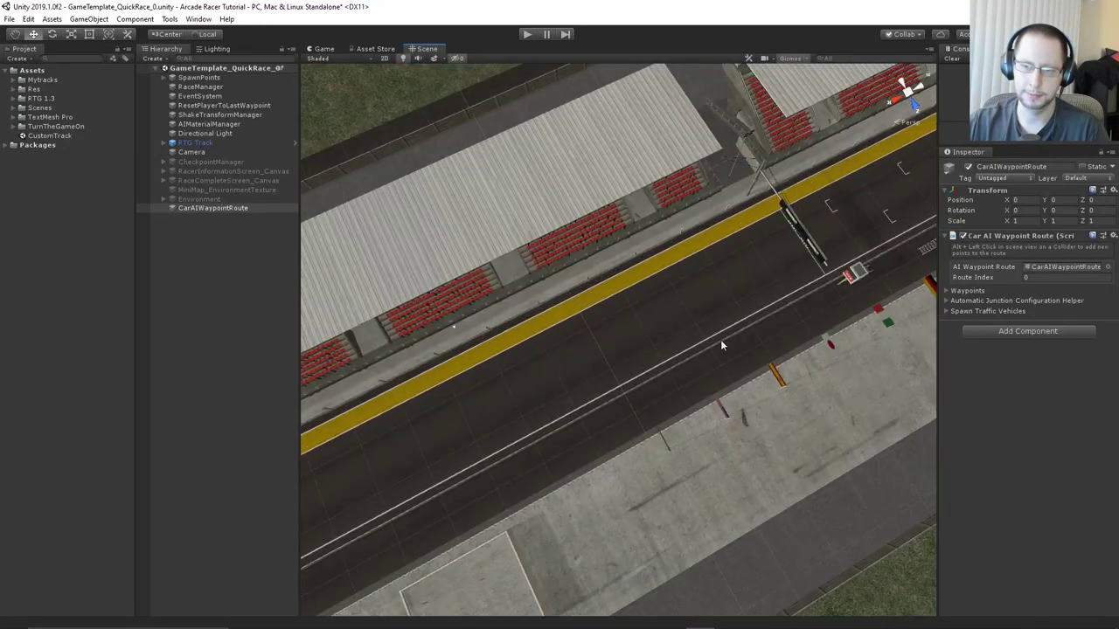
{"action": "middle_click_drag", "start_coordinate": [720, 341], "coordinate": [677, 364]}
{"action": "right_click_drag", "start_coordinate": [678, 364], "coordinate": [524, 341]}
{"action": "left_click", "coordinate": [576, 360]}
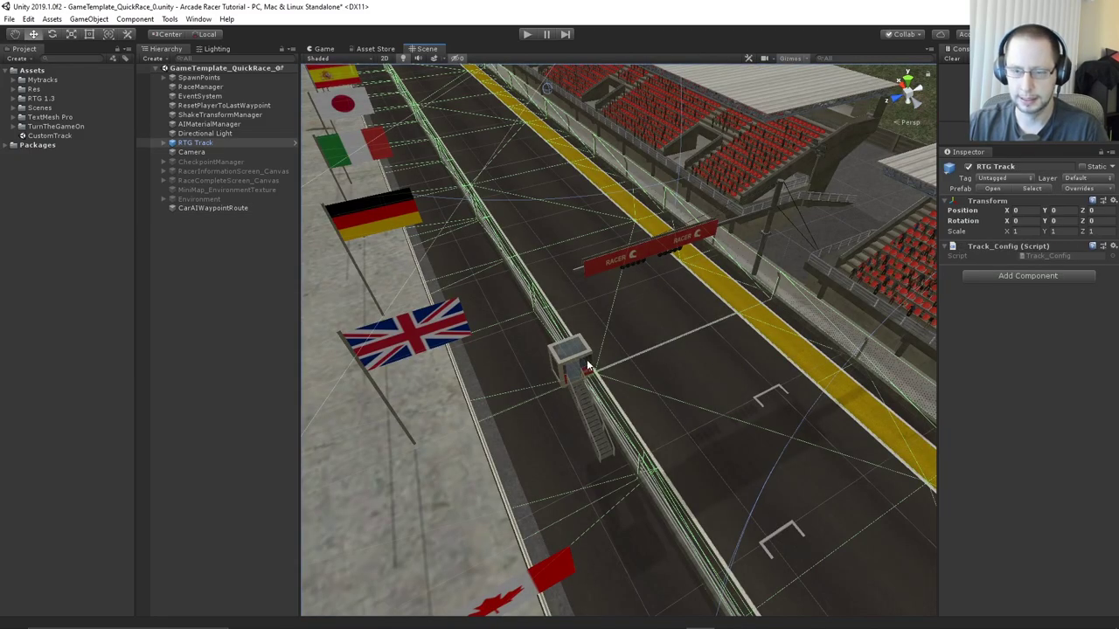
{"action": "right_click_drag", "start_coordinate": [587, 365], "coordinate": [746, 397]}
{"action": "mouse_move", "coordinate": [531, 366]}
{"action": "middle_mouse_down"}
{"action": "mouse_move", "coordinate": [565, 375]}
{"action": "mouse_move", "coordinate": [543, 371]}
{"action": "middle_mouse_up"}
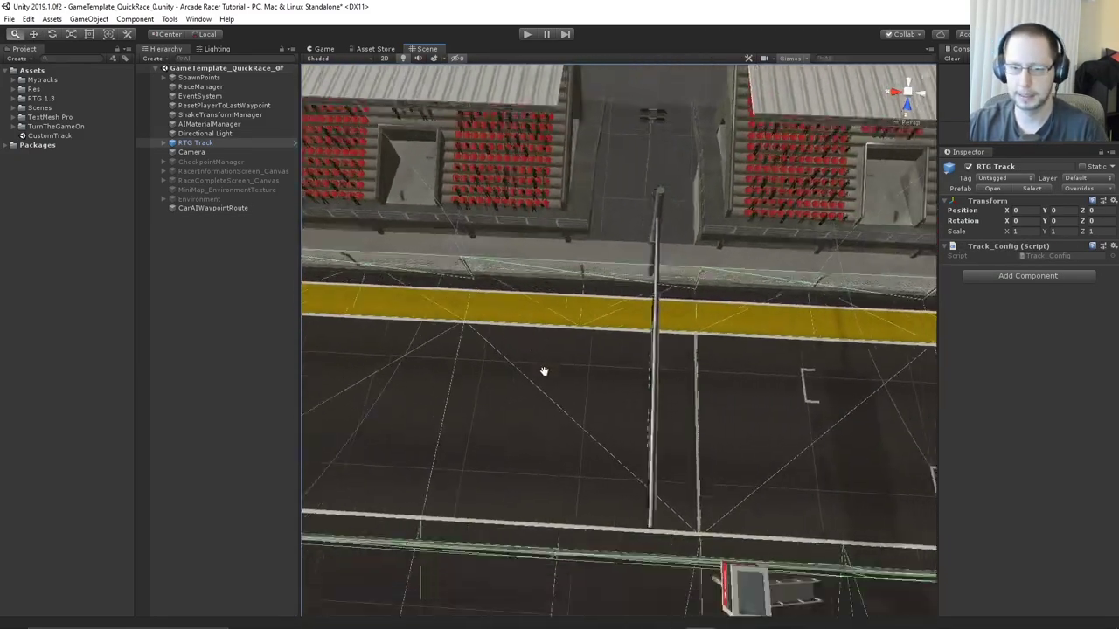
{"action": "right_click_drag", "start_coordinate": [543, 372], "coordinate": [538, 374]}
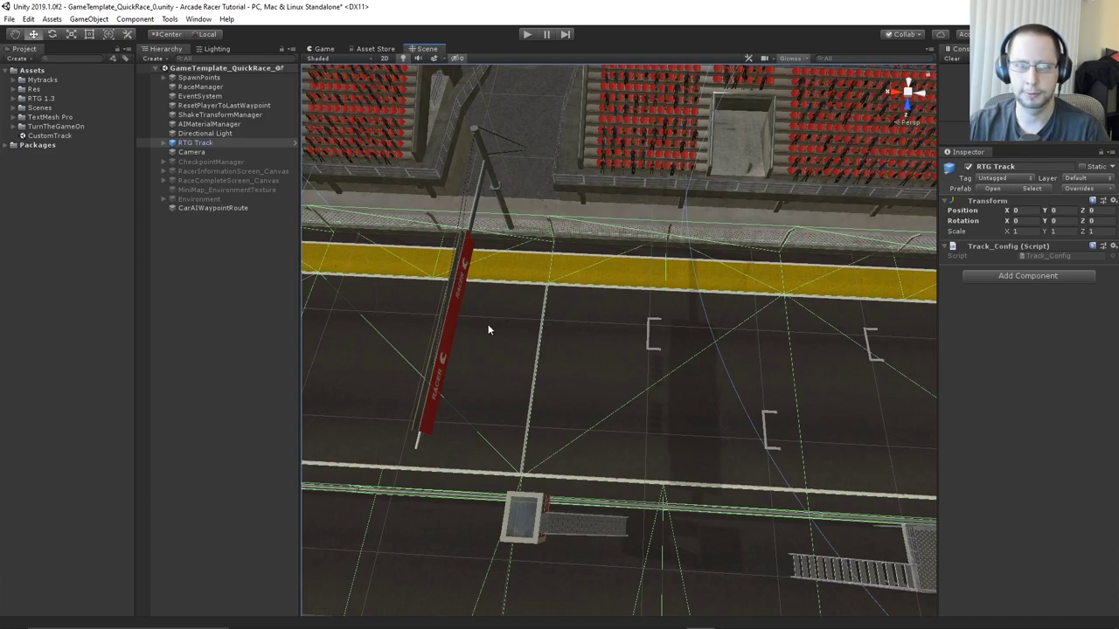
Frame the whole RTG Track and inspect the start line closely from above
{"action": "left_click", "coordinate": [213, 208]}
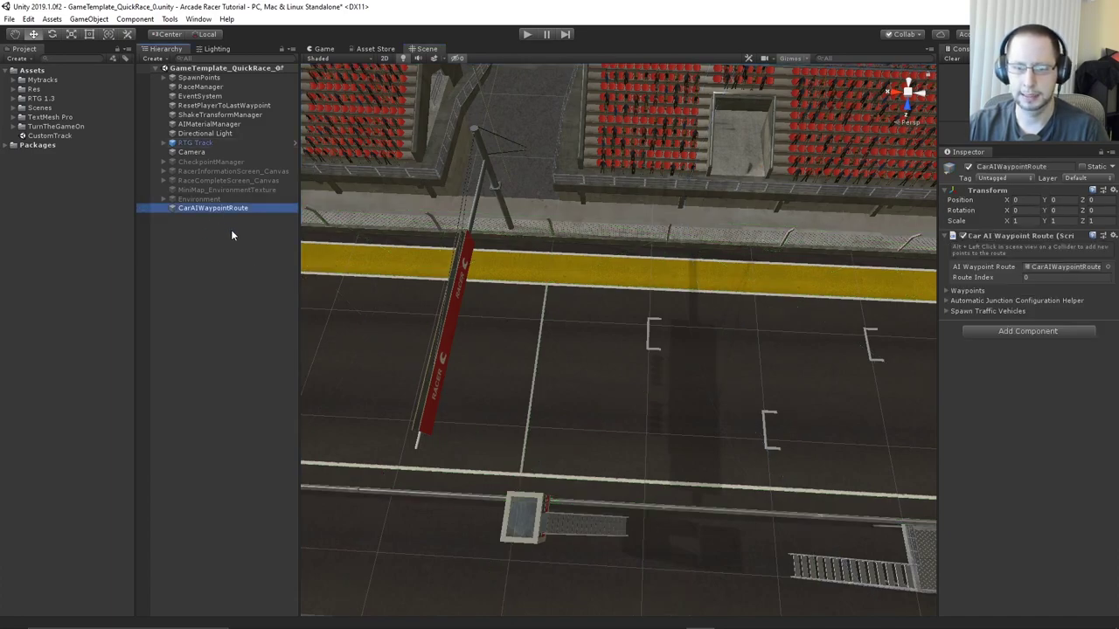
{"action": "middle_click_drag", "start_coordinate": [510, 411], "coordinate": [511, 415]}
{"action": "left_click", "coordinate": [539, 399]}
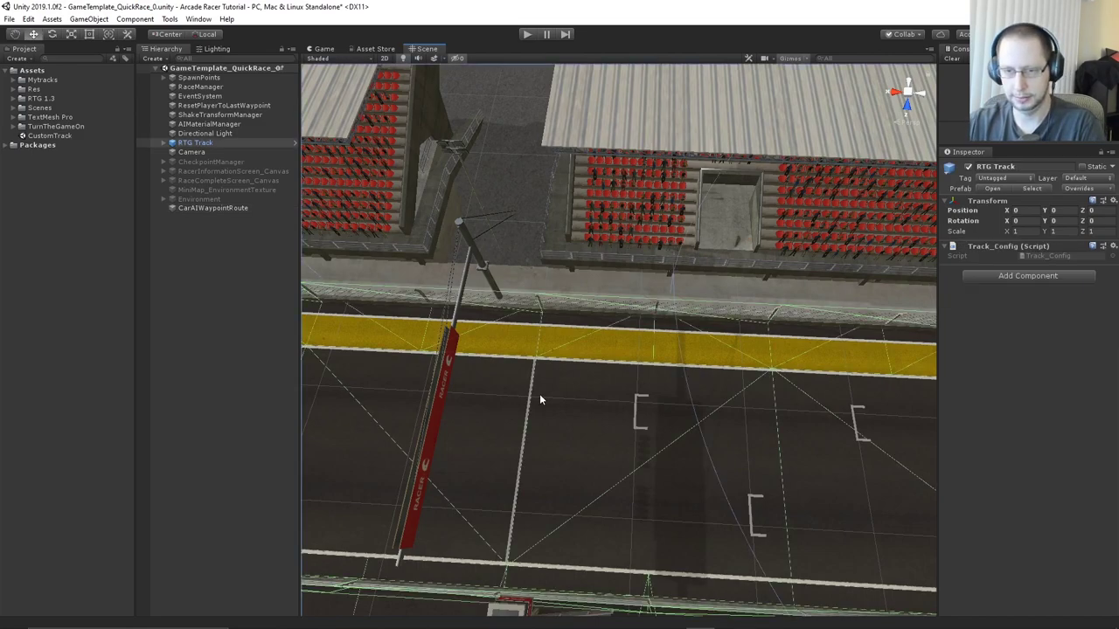
{"action": "key", "text": "f"}
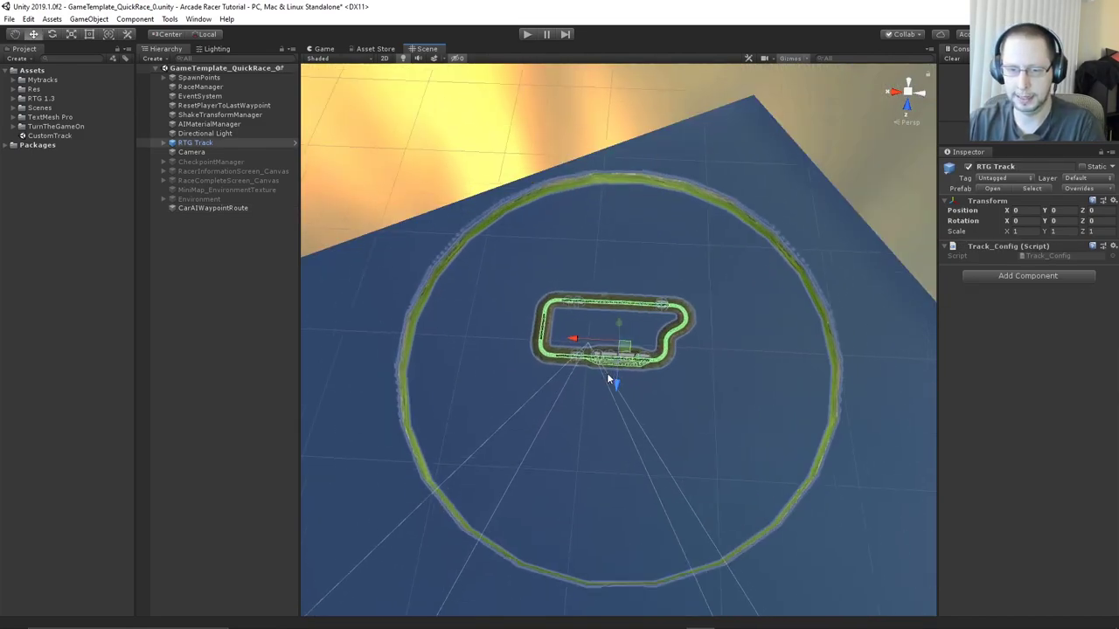
{"action": "scroll", "coordinate": [606, 376], "scroll_direction": "up", "scroll_amount": 10}
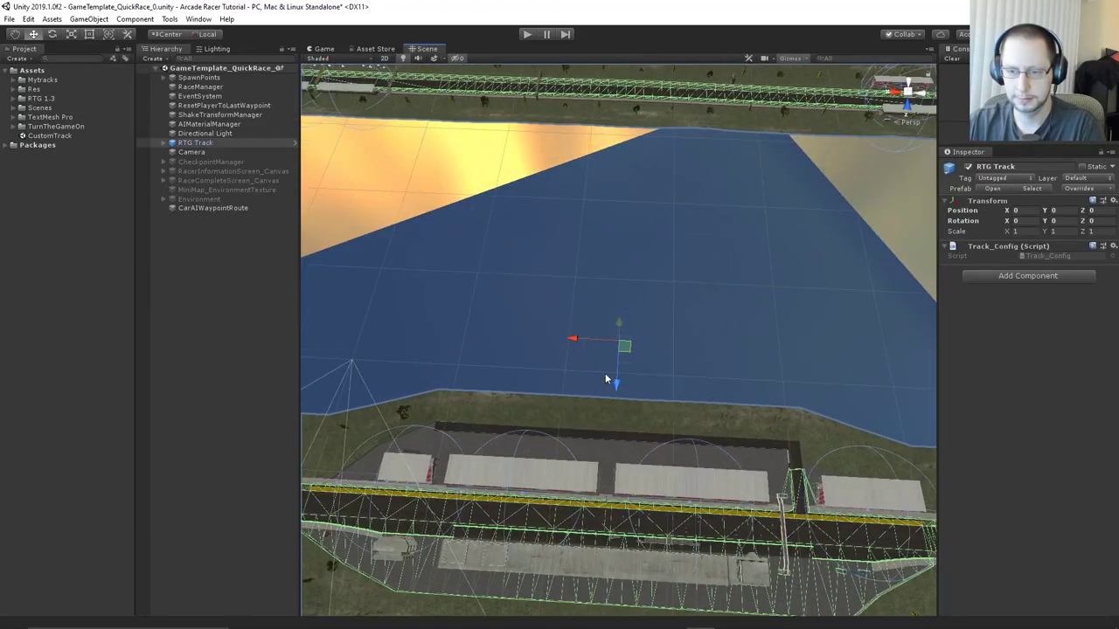
{"action": "left_click_drag", "start_coordinate": [611, 328], "coordinate": [697, 327], "text": "alt"}
{"action": "scroll", "coordinate": [696, 327], "scroll_direction": "up", "scroll_amount": 6}
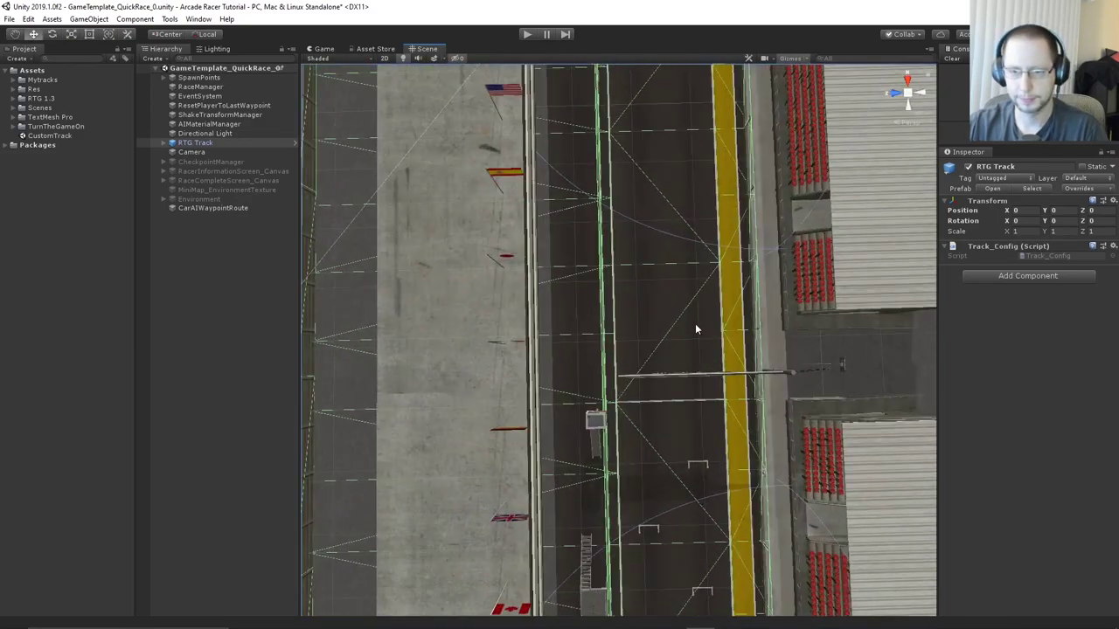
{"action": "middle_click_drag", "start_coordinate": [725, 339], "coordinate": [689, 318]}
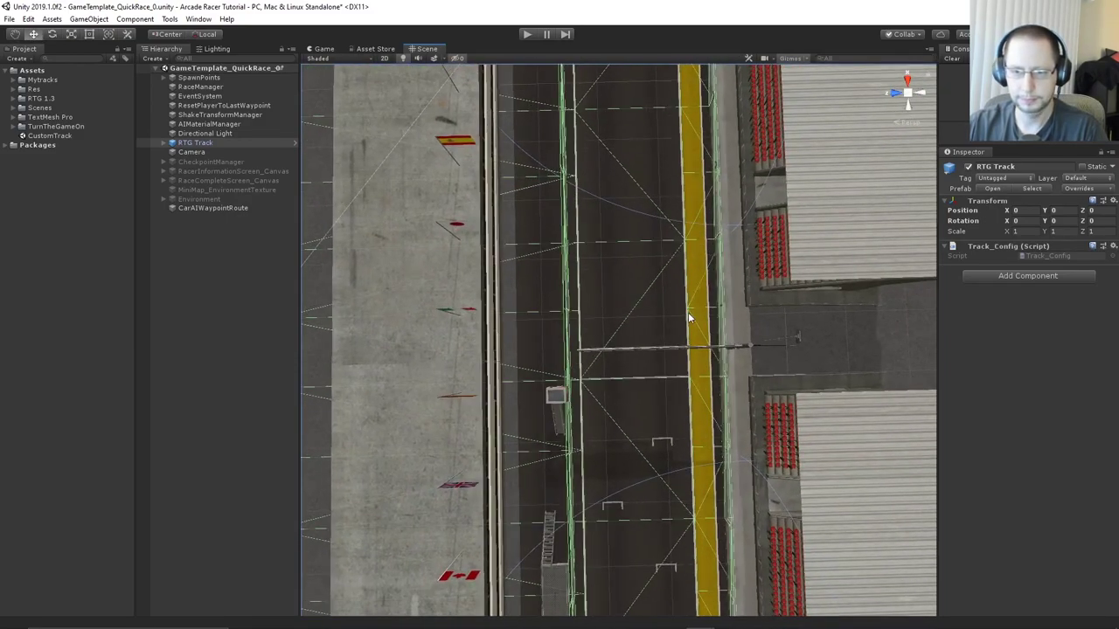
{"action": "scroll", "coordinate": [656, 399], "scroll_direction": "up", "scroll_amount": 5}
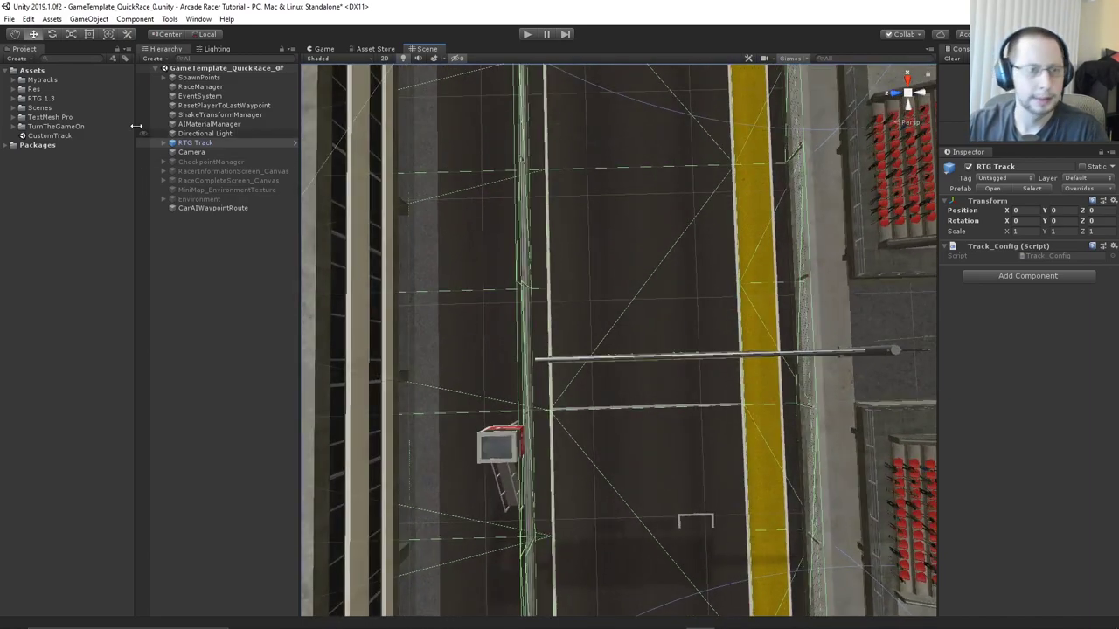
Place the first waypoint of CarAIWaypointRoute on the track surface just past the start line, on the yellow strip's side
{"action": "left_click", "coordinate": [200, 208]}
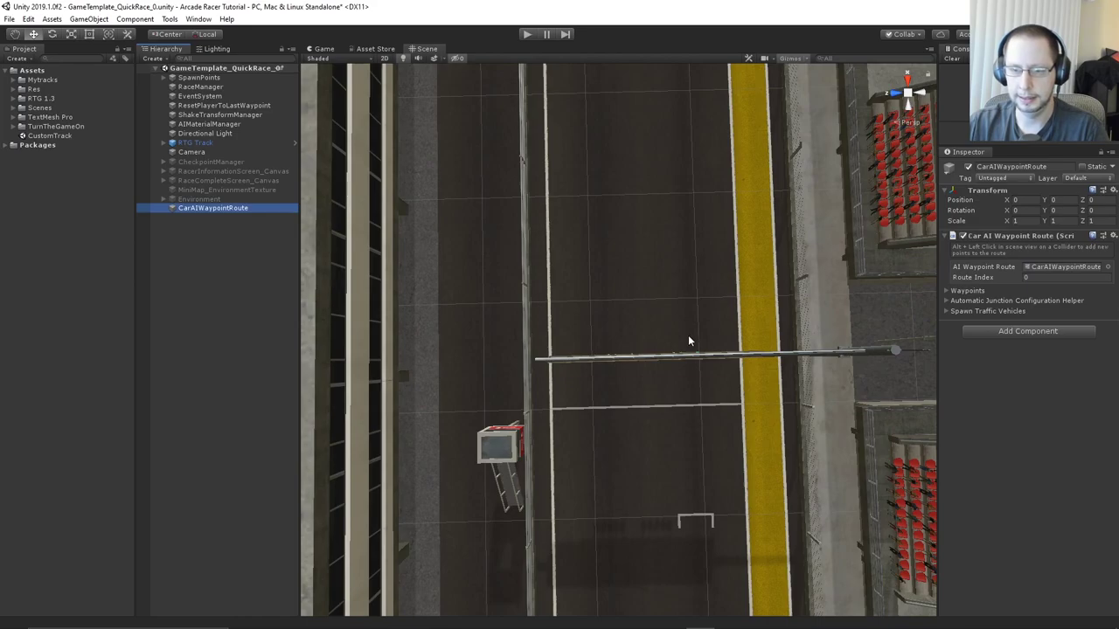
{"action": "middle_click_drag", "start_coordinate": [698, 400], "coordinate": [719, 221]}
{"action": "left_click", "coordinate": [918, 93]}
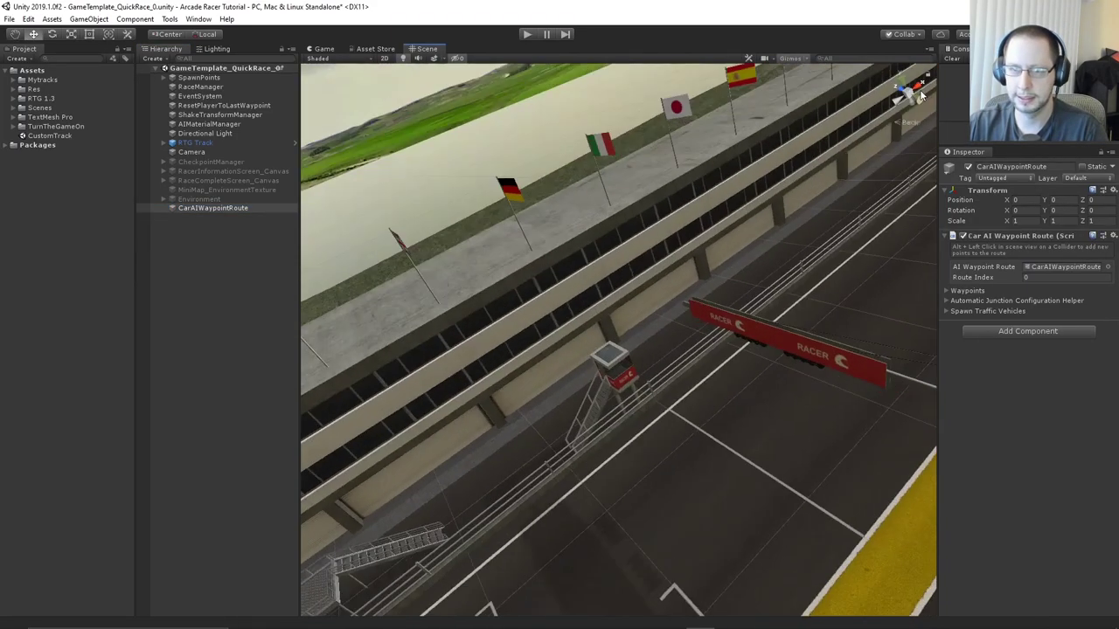
{"action": "middle_click_drag", "start_coordinate": [697, 484], "coordinate": [676, 407]}
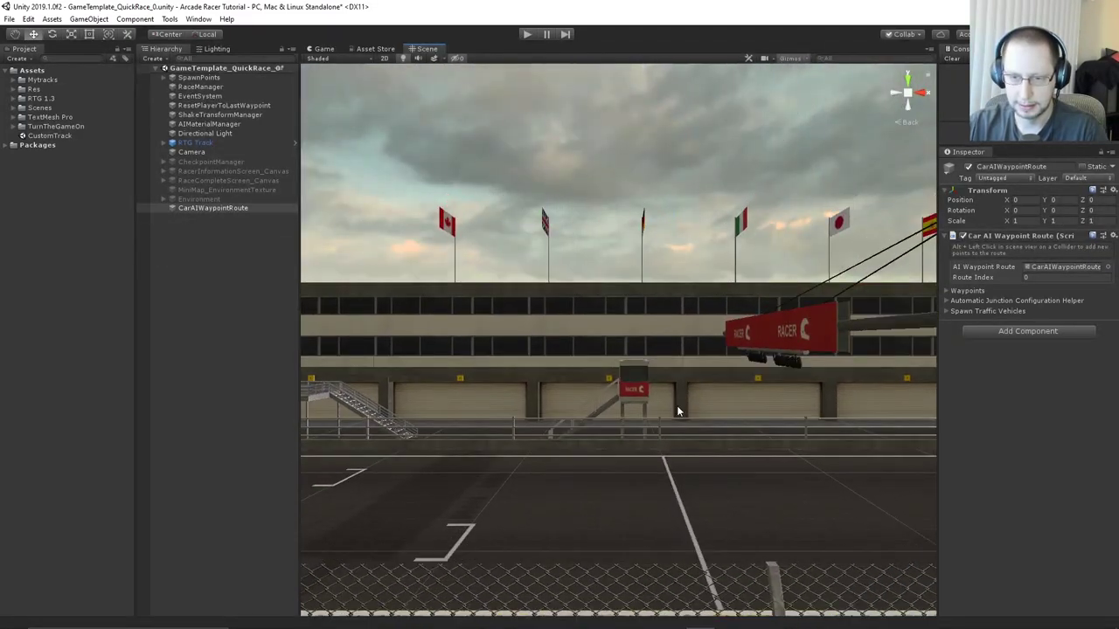
{"action": "right_click_drag", "start_coordinate": [676, 407], "coordinate": [686, 488]}
{"action": "middle_click_drag", "start_coordinate": [697, 385], "coordinate": [678, 444]}
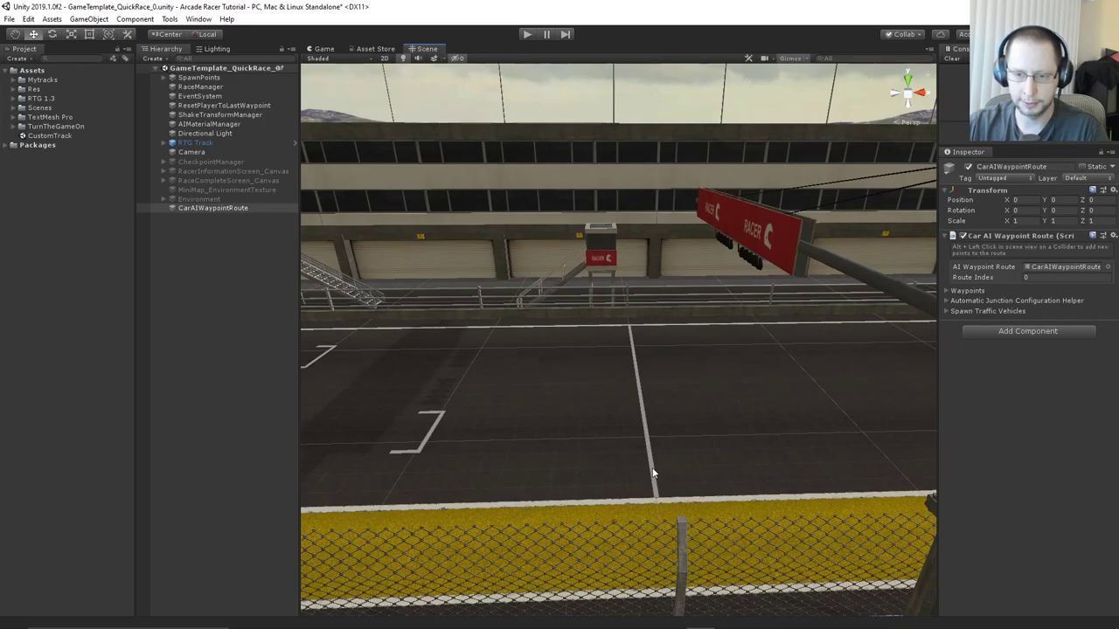
{"action": "mouse_move", "coordinate": [624, 422]}
{"action": "right_mouse_down"}
{"action": "mouse_move", "coordinate": [811, 449]}
{"action": "mouse_move", "coordinate": [474, 394]}
{"action": "mouse_move", "coordinate": [655, 434]}
{"action": "mouse_move", "coordinate": [553, 387]}
{"action": "mouse_move", "coordinate": [594, 435]}
{"action": "mouse_move", "coordinate": [719, 446]}
{"action": "mouse_move", "coordinate": [689, 397]}
{"action": "mouse_move", "coordinate": [699, 387]}
{"action": "mouse_move", "coordinate": [666, 503]}
{"action": "mouse_move", "coordinate": [636, 420]}
{"action": "right_mouse_up"}
{"action": "left_click", "coordinate": [639, 422], "text": "alt"}
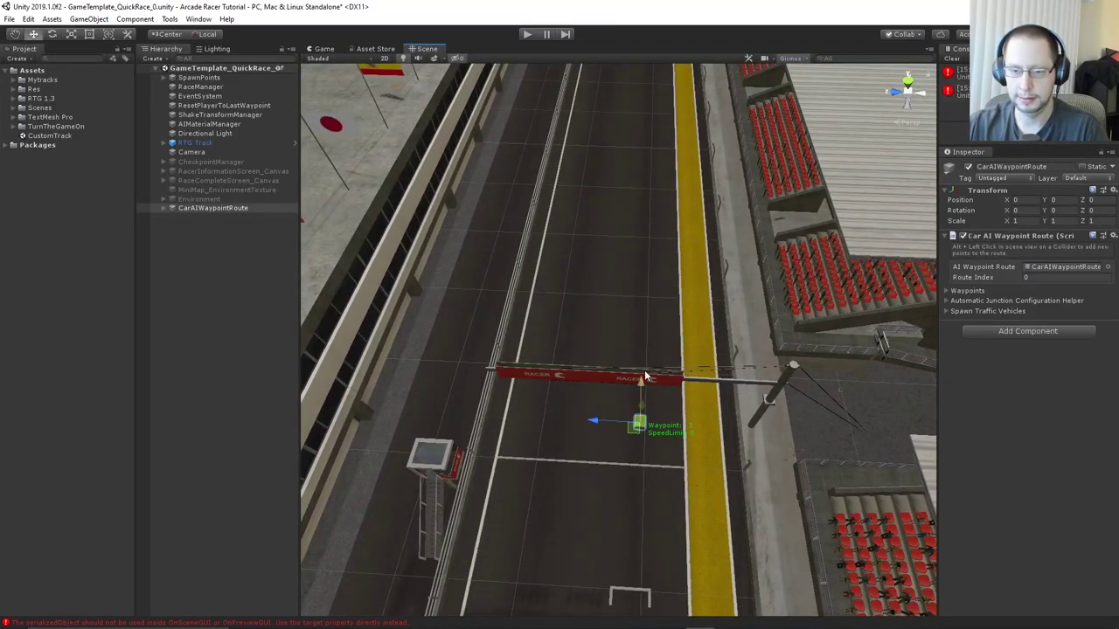
Add five more waypoints along the main straight beyond the overhead gantry, keeping close to the yellow strip beside the grandstands
{"action": "middle_click_drag", "start_coordinate": [644, 370], "coordinate": [622, 444]}
{"action": "left_click", "coordinate": [620, 426], "text": "alt"}
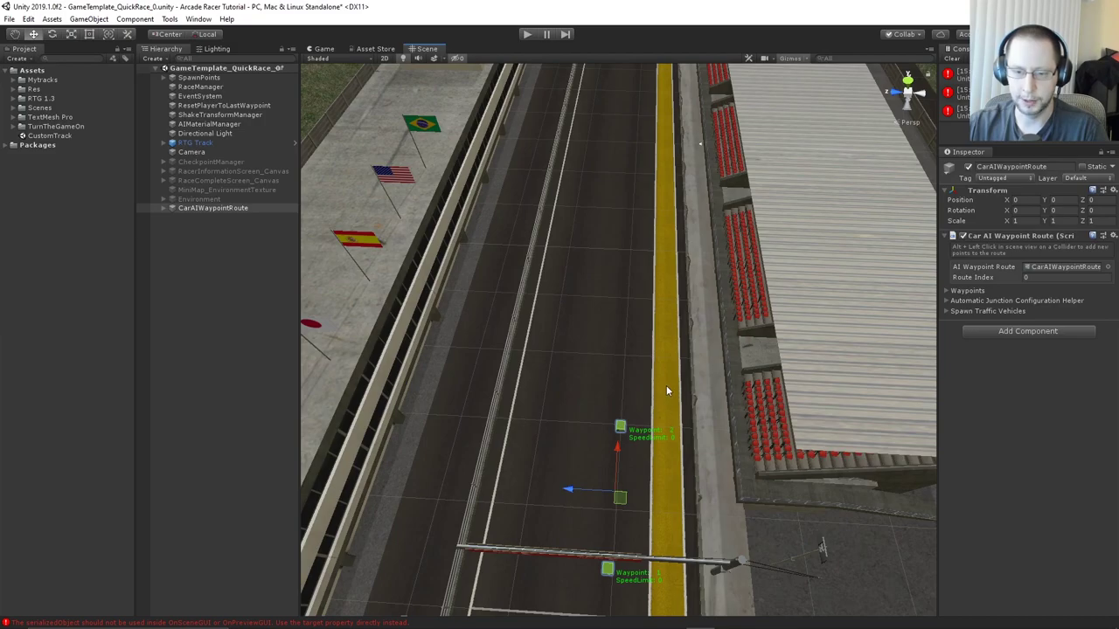
{"action": "right_click_drag", "start_coordinate": [668, 390], "coordinate": [369, 484]}
{"action": "middle_click_drag", "start_coordinate": [747, 390], "coordinate": [556, 362]}
{"action": "scroll", "coordinate": [556, 362], "scroll_direction": "down", "scroll_amount": 12}
{"action": "right_click_drag", "start_coordinate": [700, 358], "coordinate": [587, 325]}
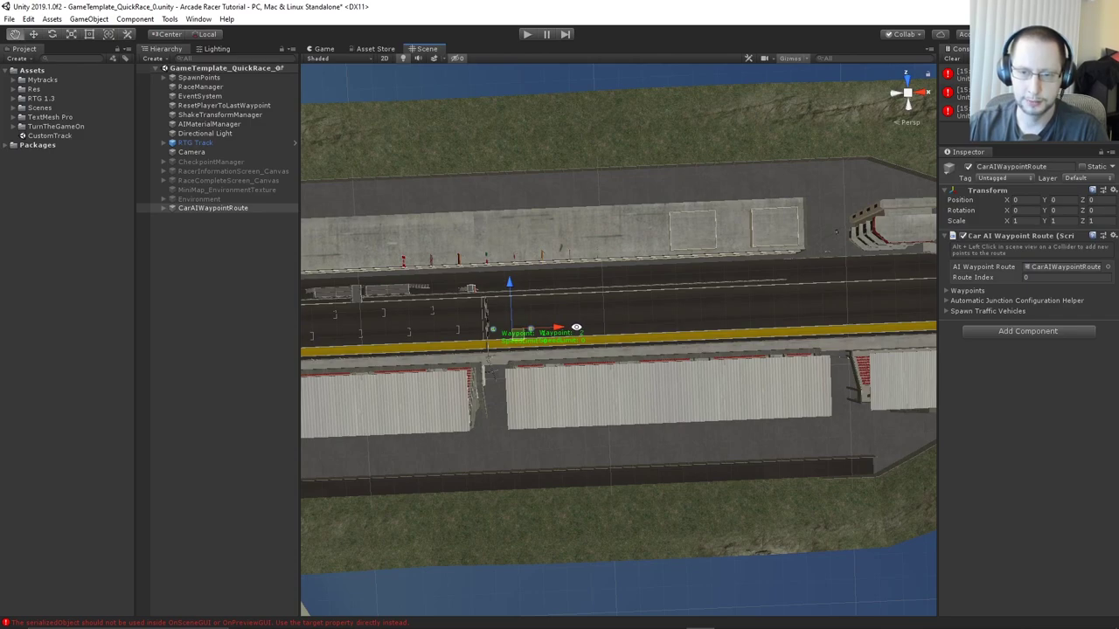
{"action": "left_click", "coordinate": [616, 331], "text": "alt"}
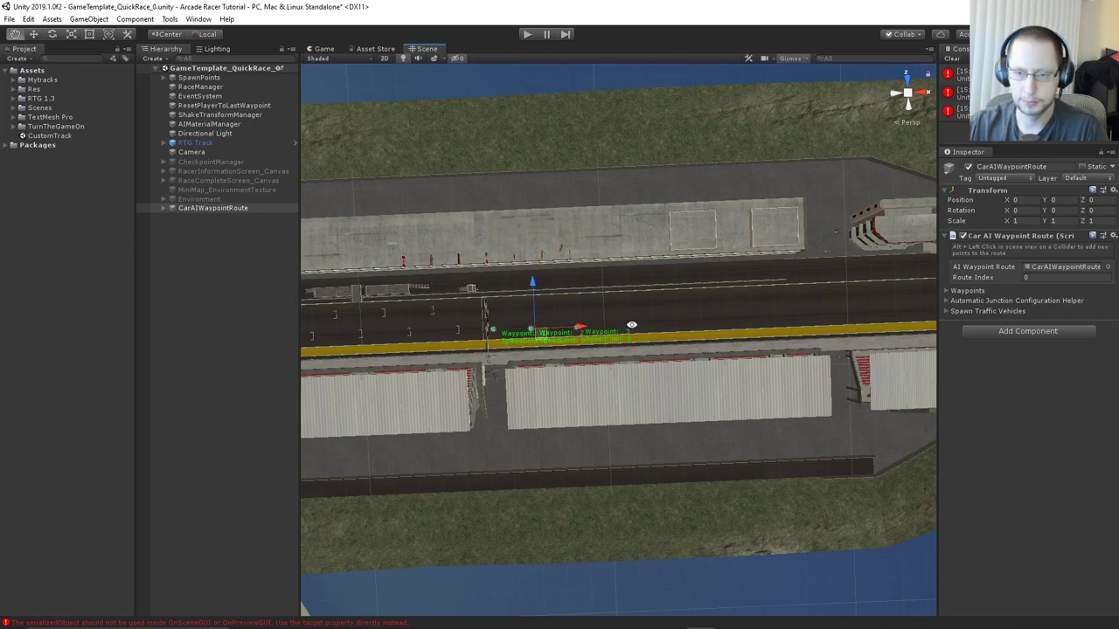
{"action": "left_click", "coordinate": [631, 326], "text": "alt"}
{"action": "left_click", "coordinate": [701, 323], "text": "alt"}
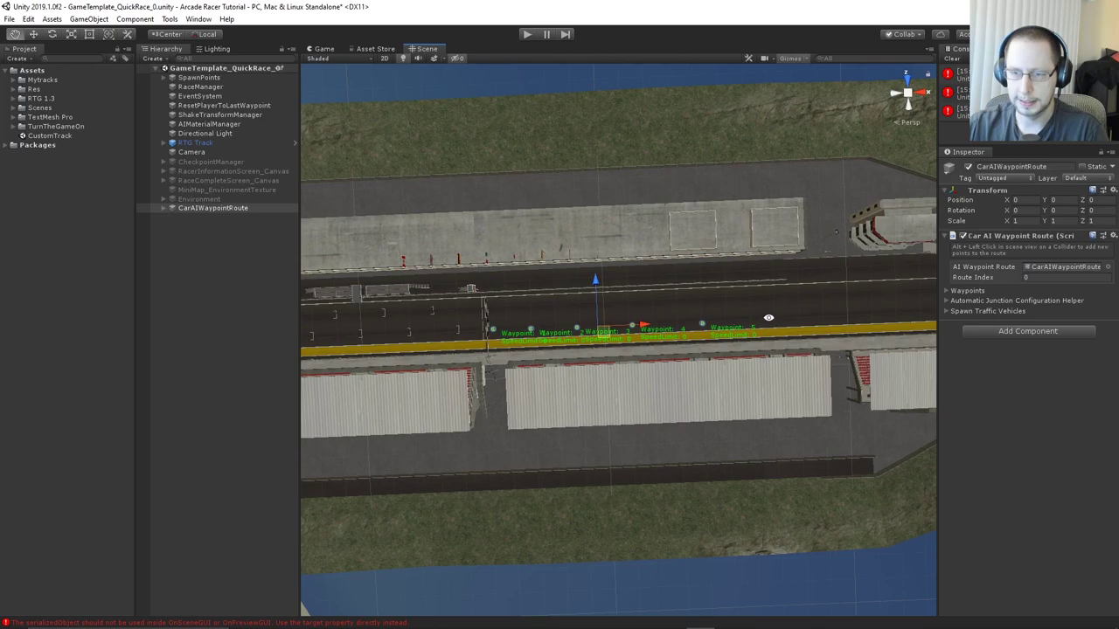
{"action": "left_click", "coordinate": [774, 317], "text": "alt"}
Continue the route with three waypoints beside the yellow strip, past the last covered grandstand
{"action": "middle_click_drag", "start_coordinate": [773, 317], "coordinate": [584, 325]}
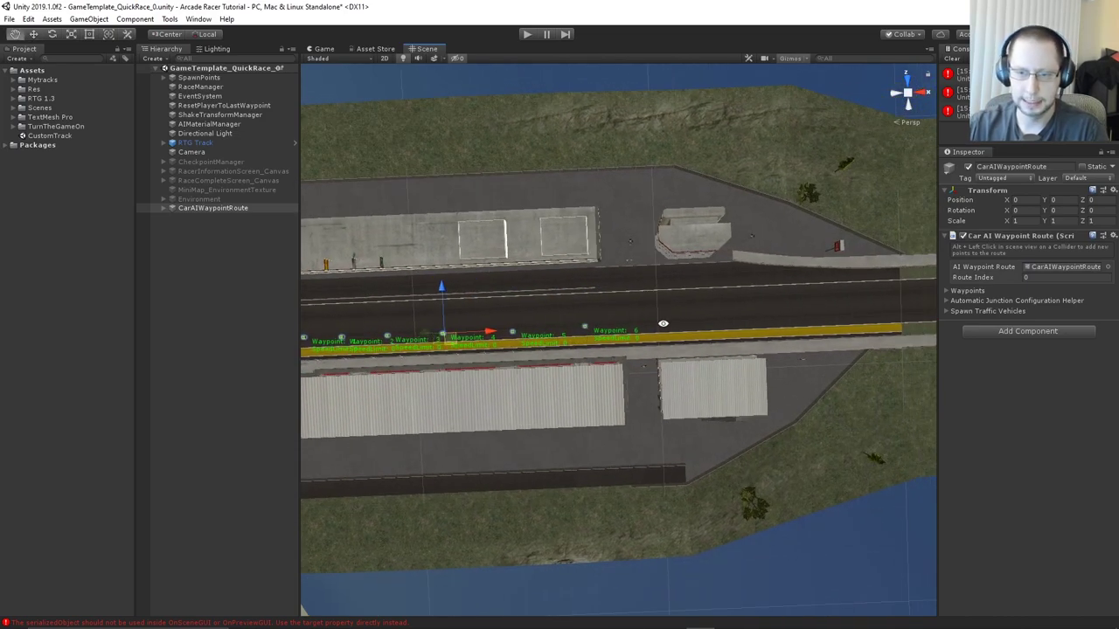
{"action": "left_click", "coordinate": [654, 323], "text": "alt"}
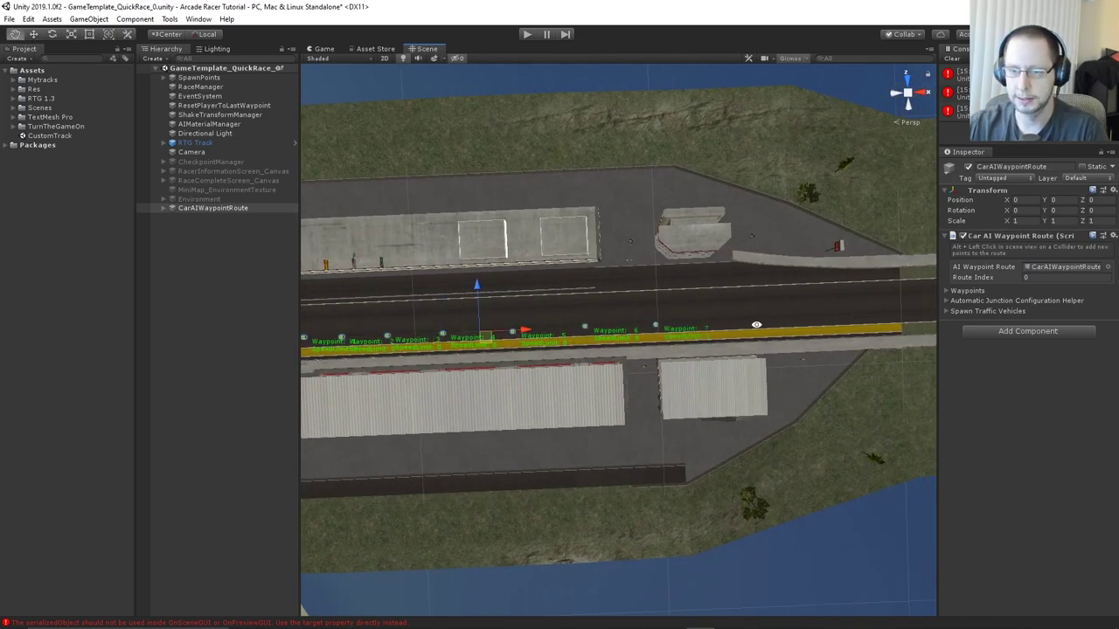
{"action": "left_click", "coordinate": [730, 321], "text": "alt"}
{"action": "scroll", "coordinate": [703, 332], "scroll_direction": "up", "scroll_amount": 6}
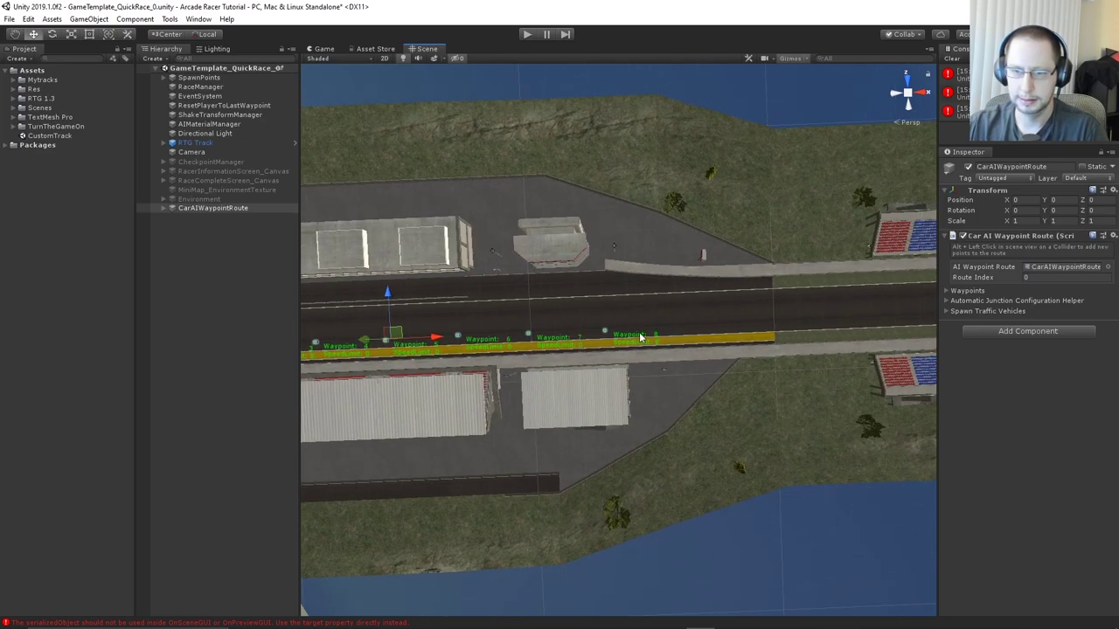
{"action": "left_click_drag", "start_coordinate": [705, 335], "coordinate": [665, 328], "text": "alt"}
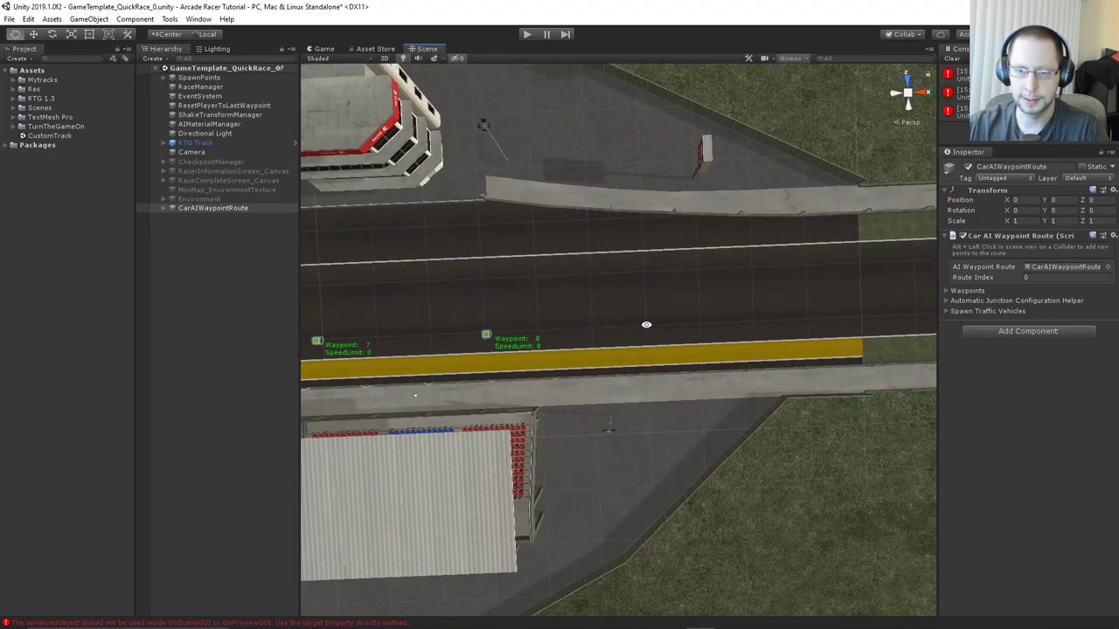
{"action": "left_click", "coordinate": [645, 325], "text": "alt"}
Add three waypoints from the end of the yellow strip to the stretch between the red and blue grandstands
{"action": "middle_click_drag", "start_coordinate": [724, 335], "coordinate": [522, 355]}
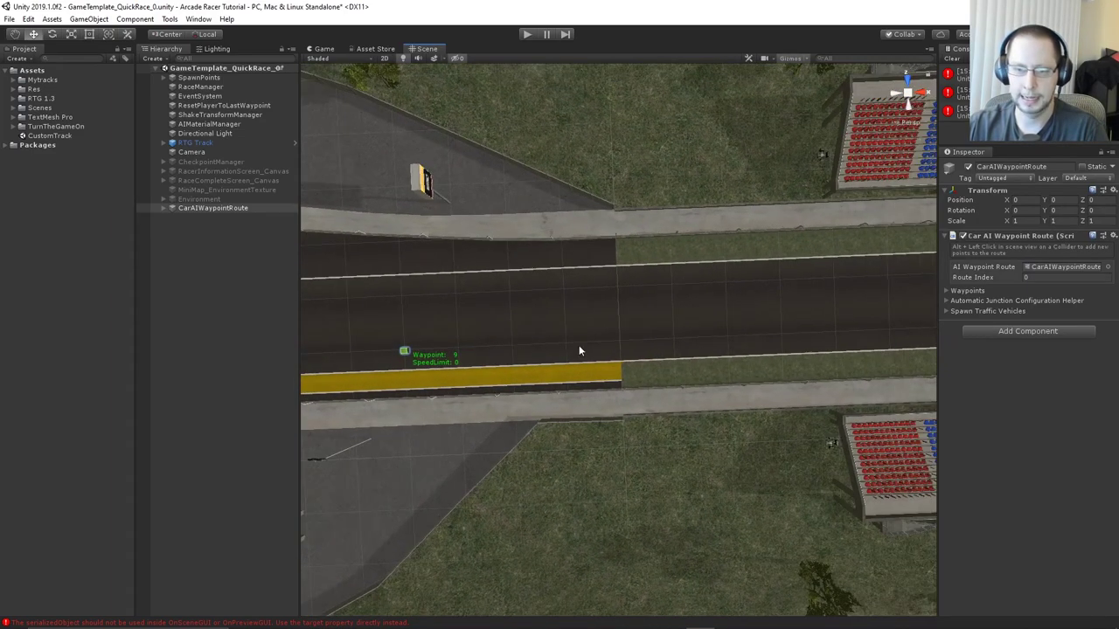
{"action": "left_click", "coordinate": [617, 338], "text": "alt"}
{"action": "key", "text": "Right"}
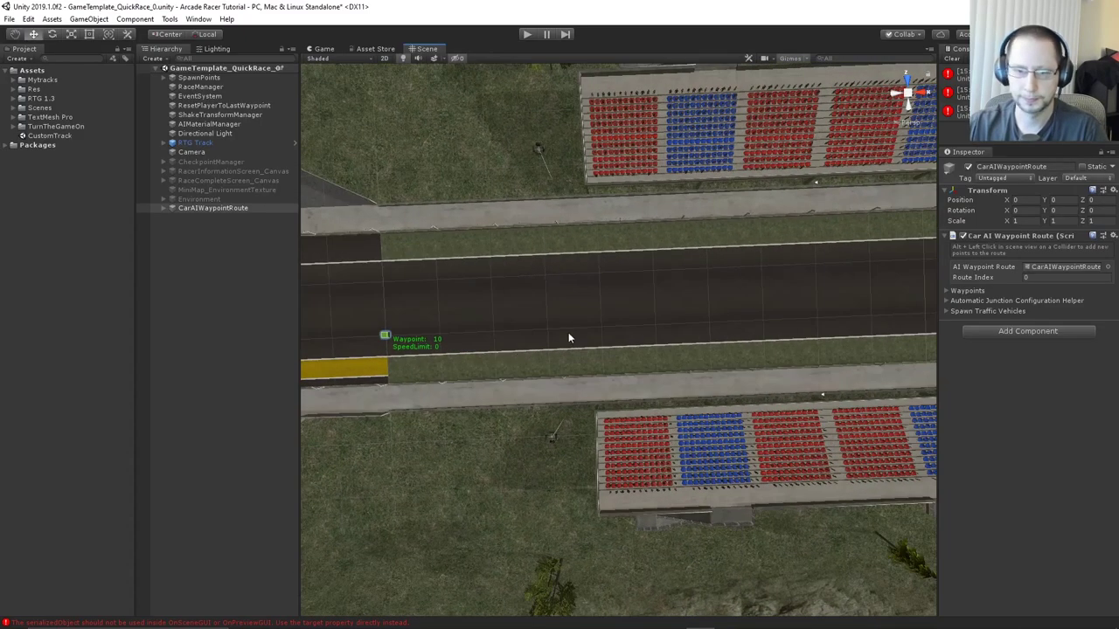
{"action": "left_click", "coordinate": [597, 326], "text": "alt"}
{"action": "key", "text": "Right"}
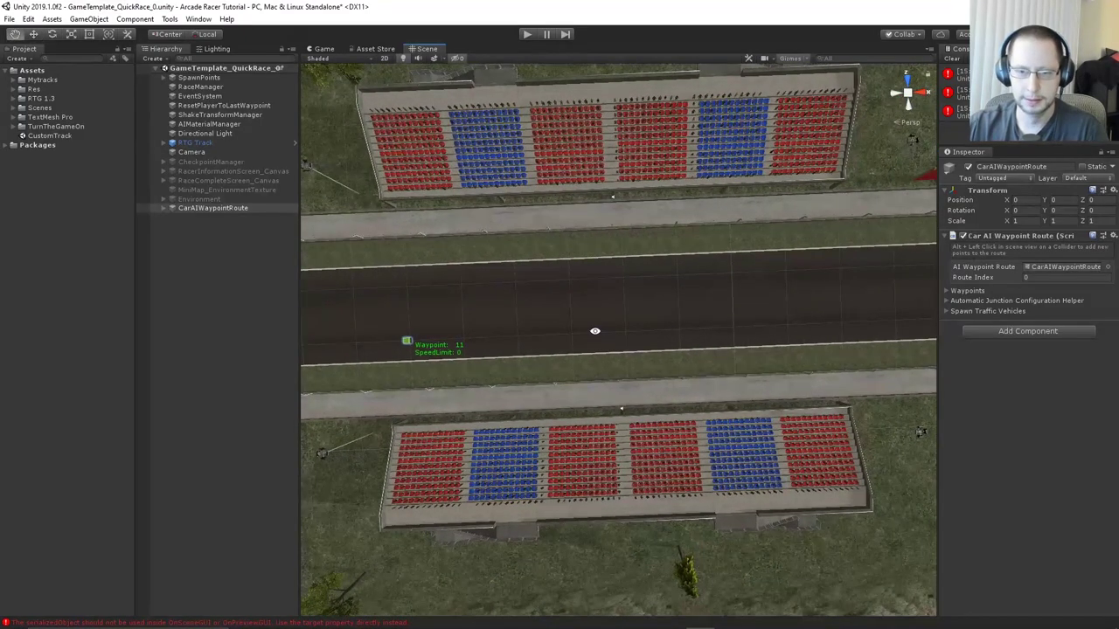
{"action": "left_click", "coordinate": [577, 333], "text": "alt"}
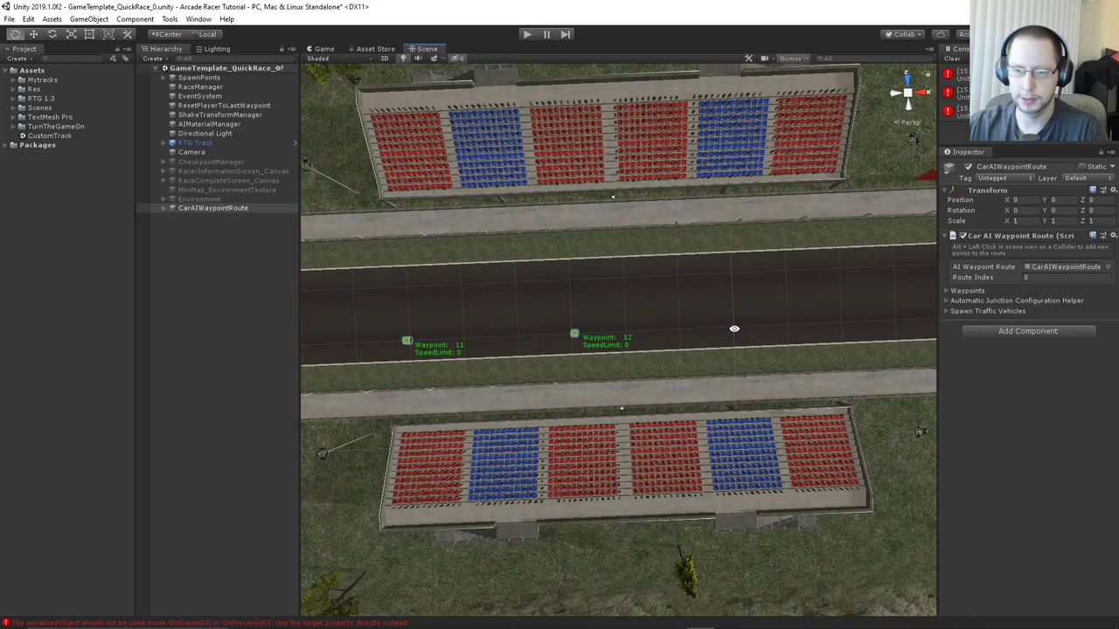
Extend the route with four evenly spaced waypoints past the open grandstands and along the sponsor boards
{"action": "left_click", "coordinate": [735, 330], "text": "alt"}
{"action": "key", "text": "Right"}
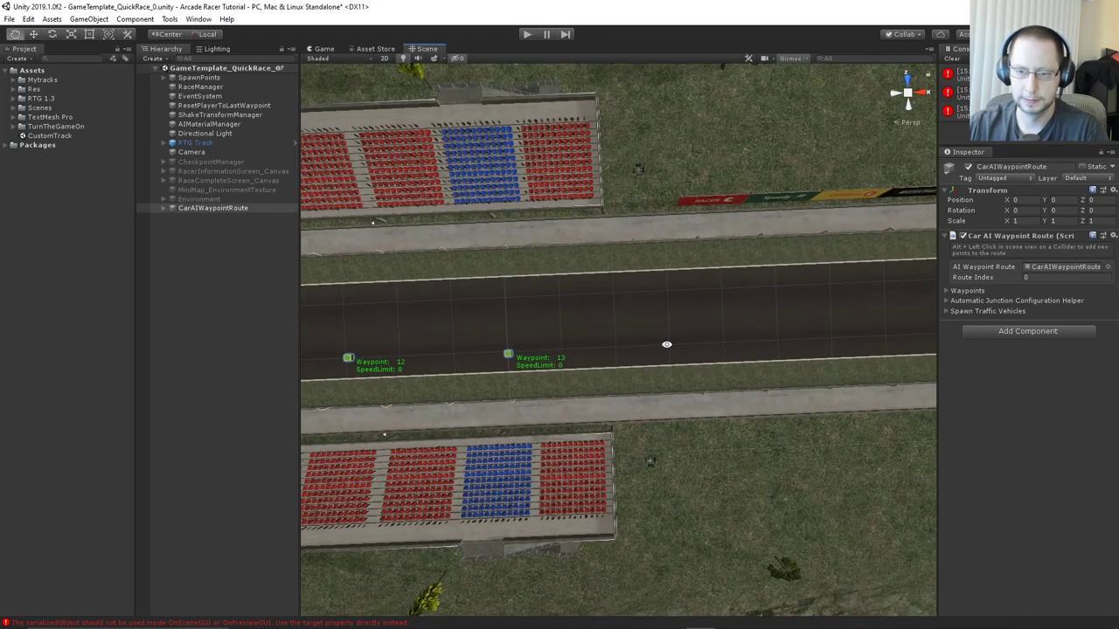
{"action": "left_click", "coordinate": [666, 344], "text": "alt"}
{"action": "key", "text": "Right"}
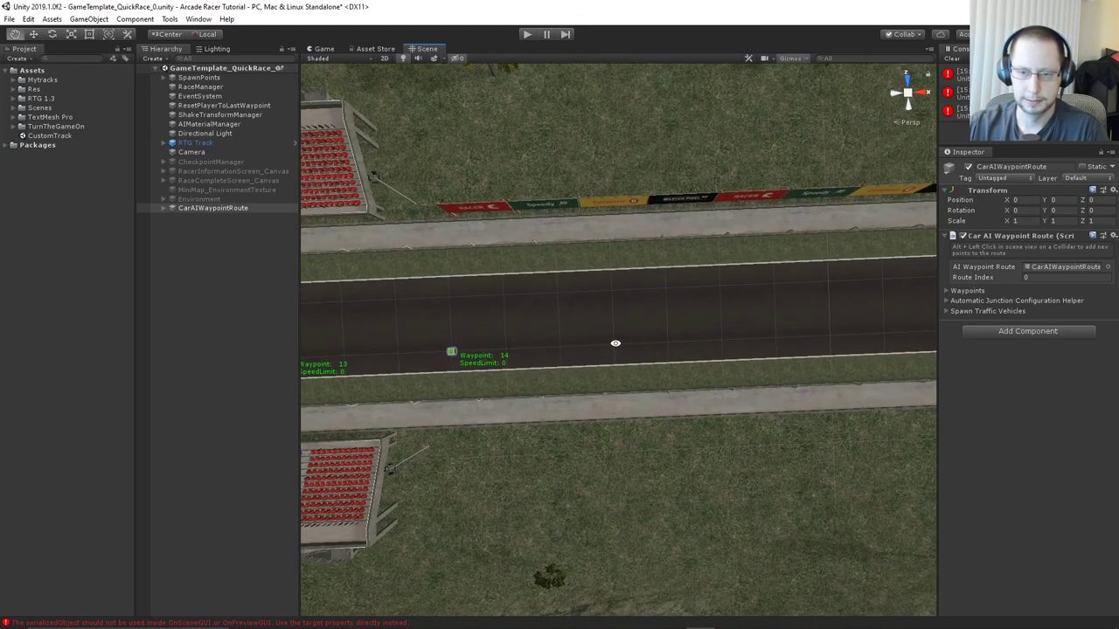
{"action": "left_click", "coordinate": [615, 343], "text": "alt"}
{"action": "key", "text": "Right"}
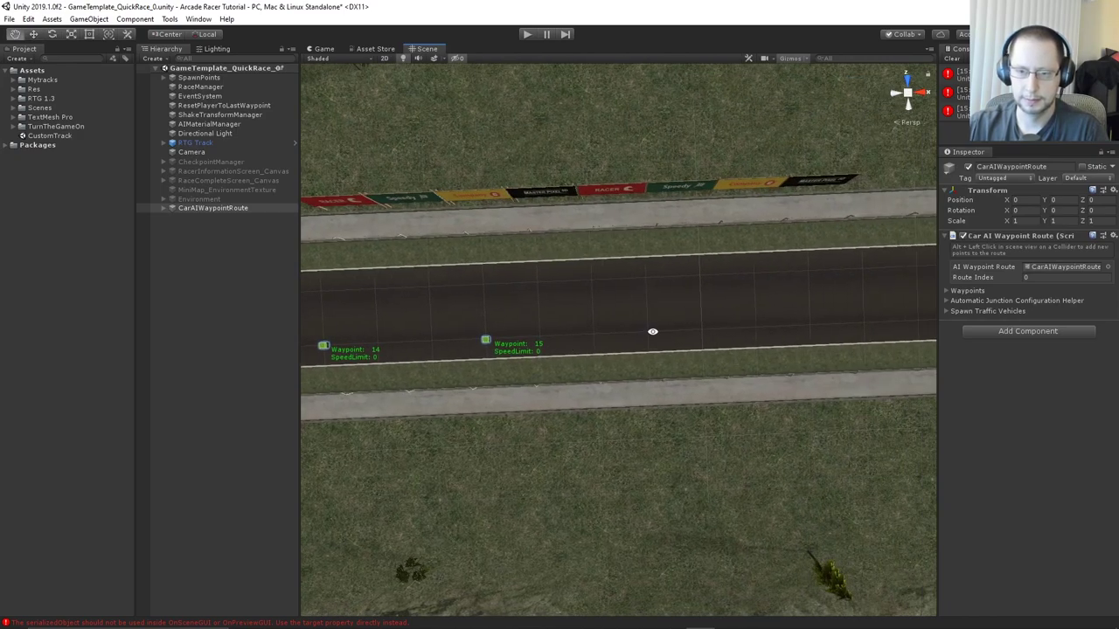
{"action": "left_click", "coordinate": [647, 332], "text": "alt"}
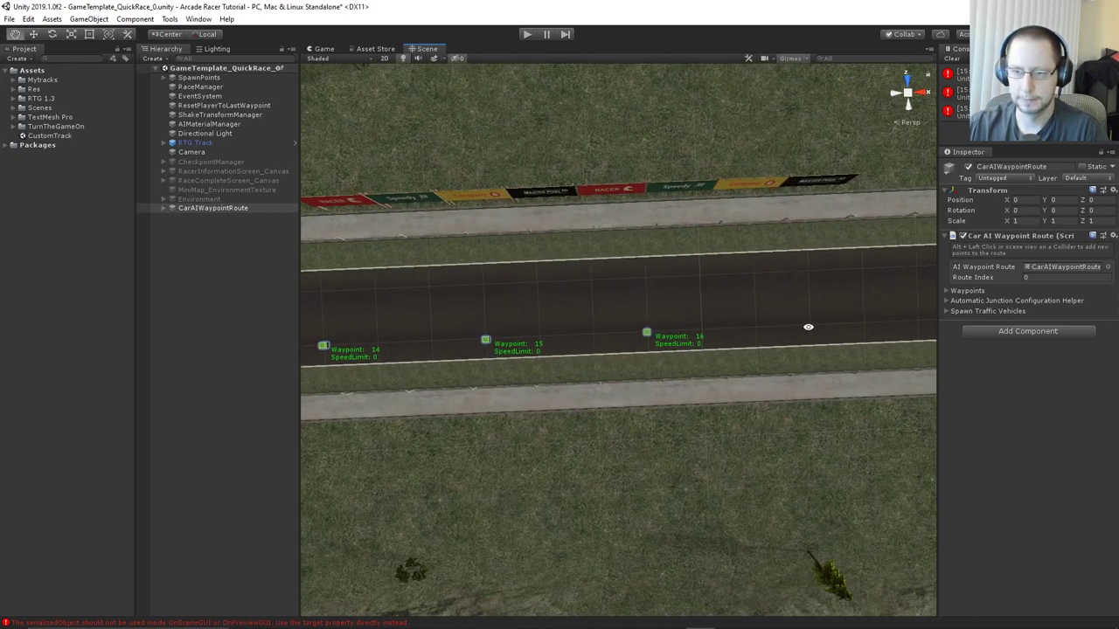
Add five waypoints from the end of the sponsor boards to the red-and-white kerb at the first corner's entry
{"action": "left_click", "coordinate": [807, 327], "text": "alt"}
{"action": "key", "text": "Right"}
{"action": "left_click", "coordinate": [644, 343], "text": "alt"}
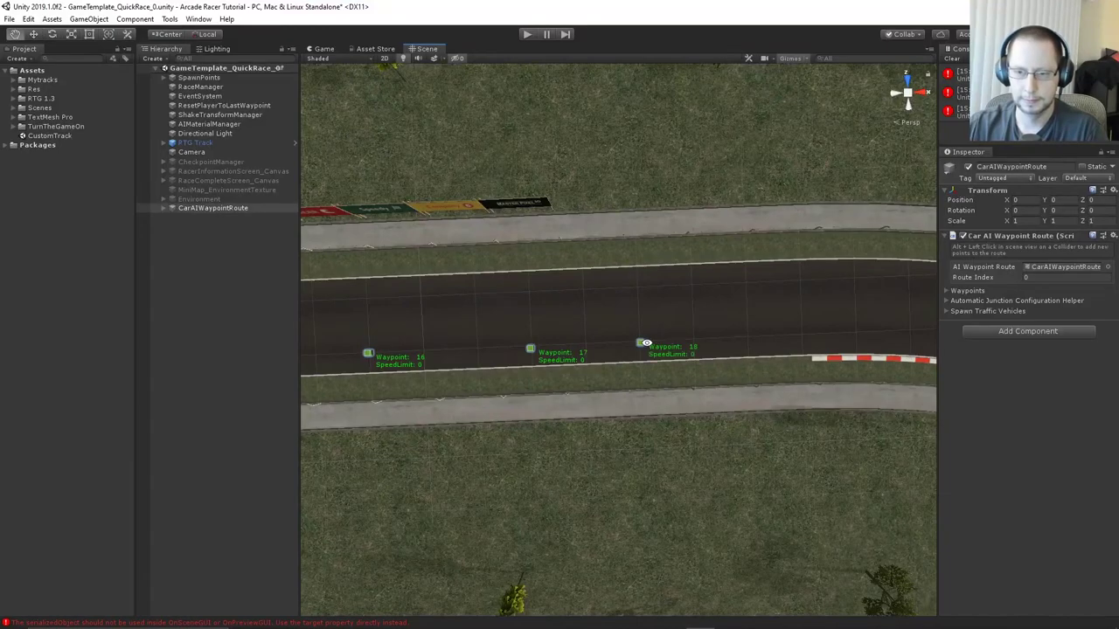
{"action": "left_click", "coordinate": [749, 336], "text": "alt"}
{"action": "left_click", "coordinate": [856, 333], "text": "alt"}
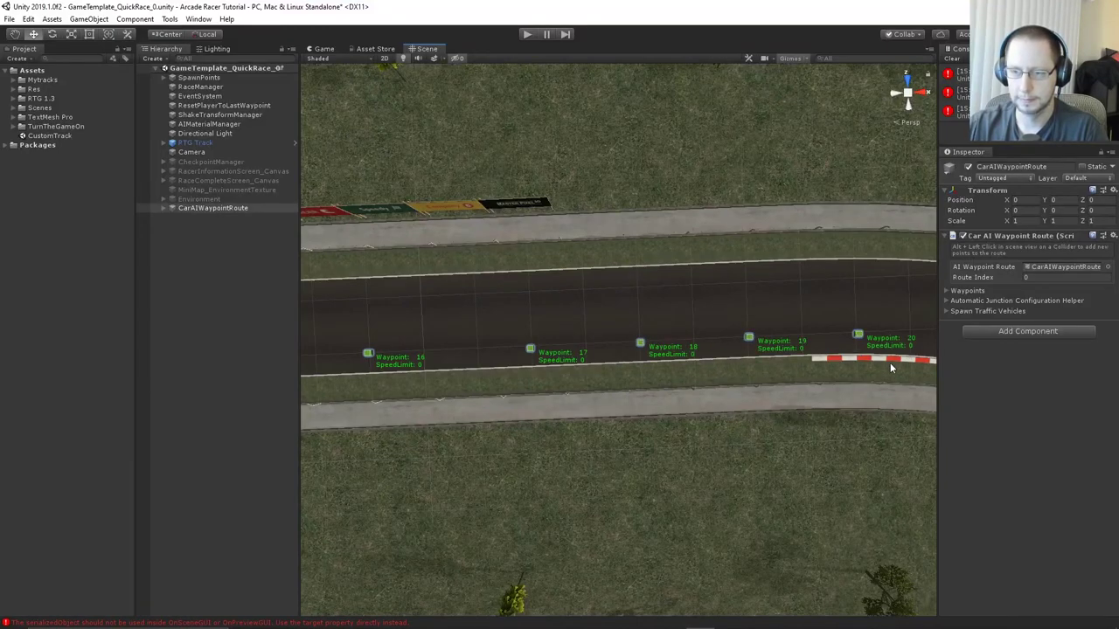
{"action": "key", "text": "Right"}
{"action": "left_click", "coordinate": [700, 311], "text": "alt"}
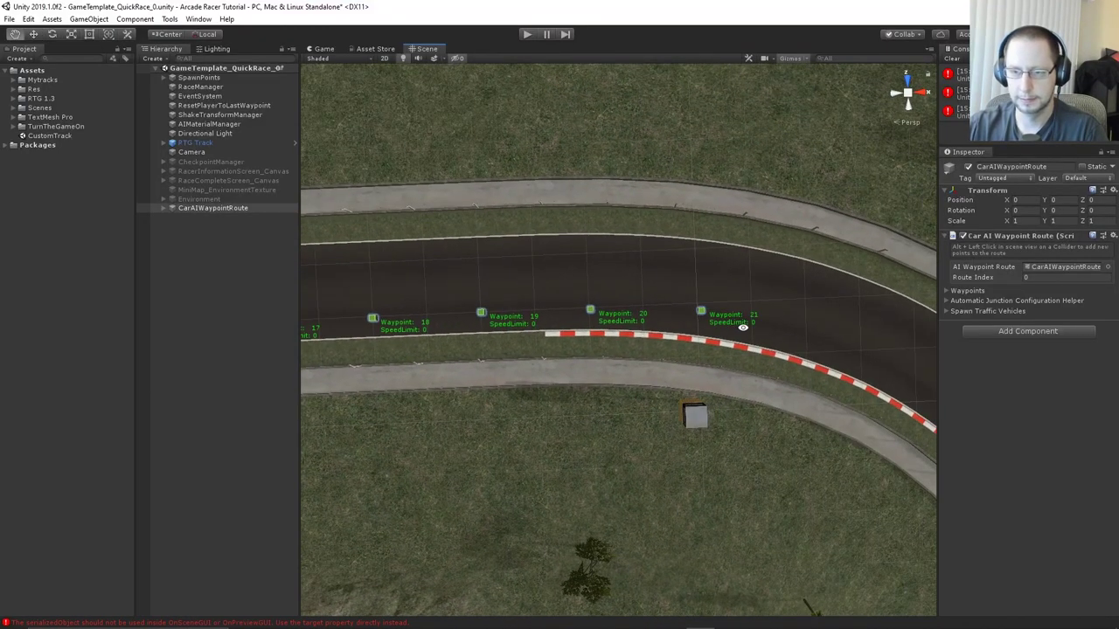
Place six waypoints around the bend of the first corner, following the inside red-and-white kerb
{"action": "left_click", "coordinate": [804, 339], "text": "alt"}
{"action": "key", "text": "Right"}
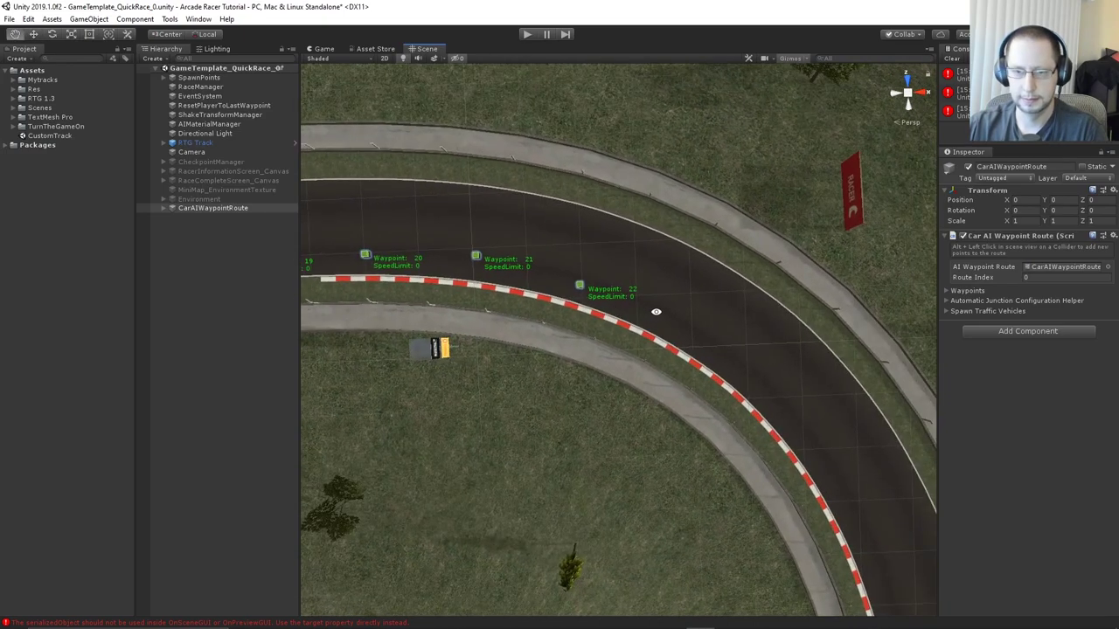
{"action": "left_click", "coordinate": [657, 312], "text": "alt"}
{"action": "left_click", "coordinate": [720, 350], "text": "alt"}
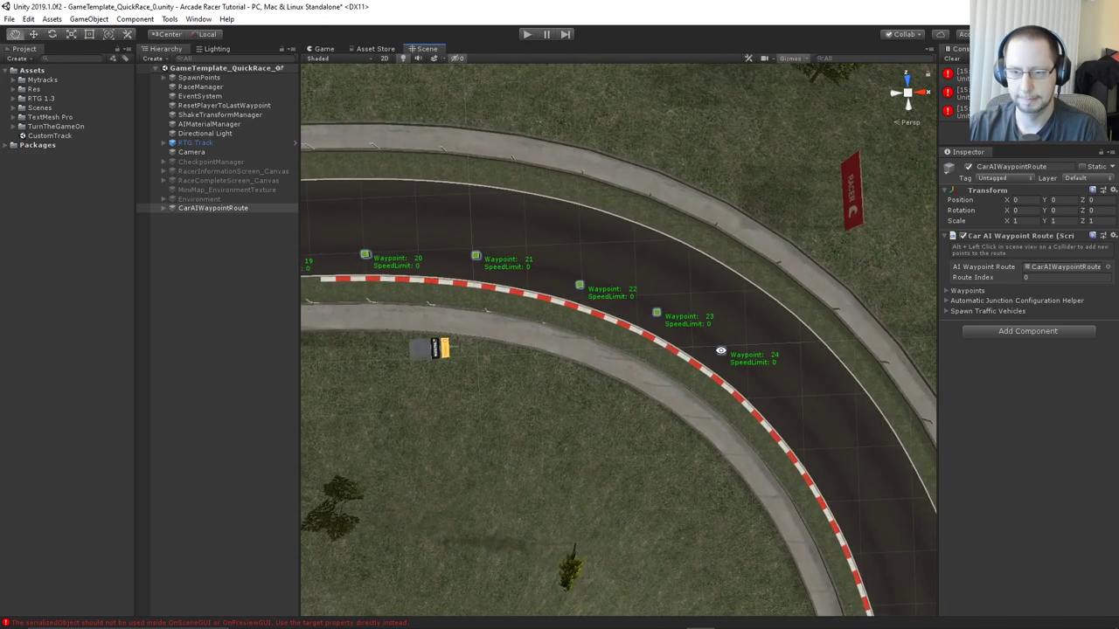
{"action": "left_click", "coordinate": [783, 408], "text": "alt"}
{"action": "middle_click_drag", "start_coordinate": [808, 447], "coordinate": [719, 322], "text": "alt"}
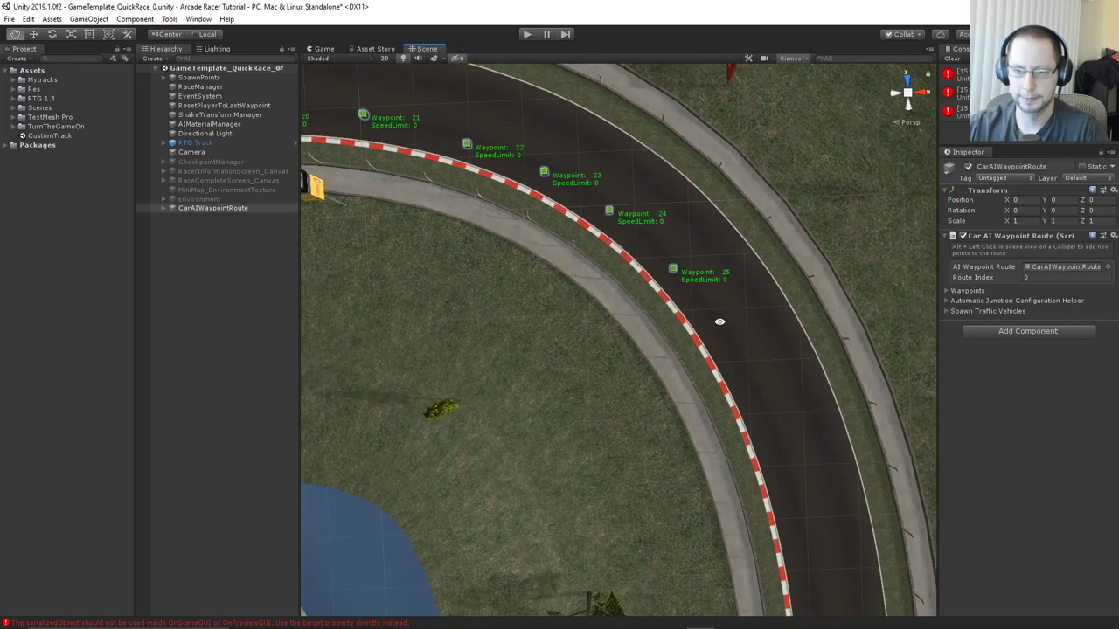
{"action": "left_click", "coordinate": [718, 329], "text": "alt"}
{"action": "left_click", "coordinate": [754, 396], "text": "alt"}
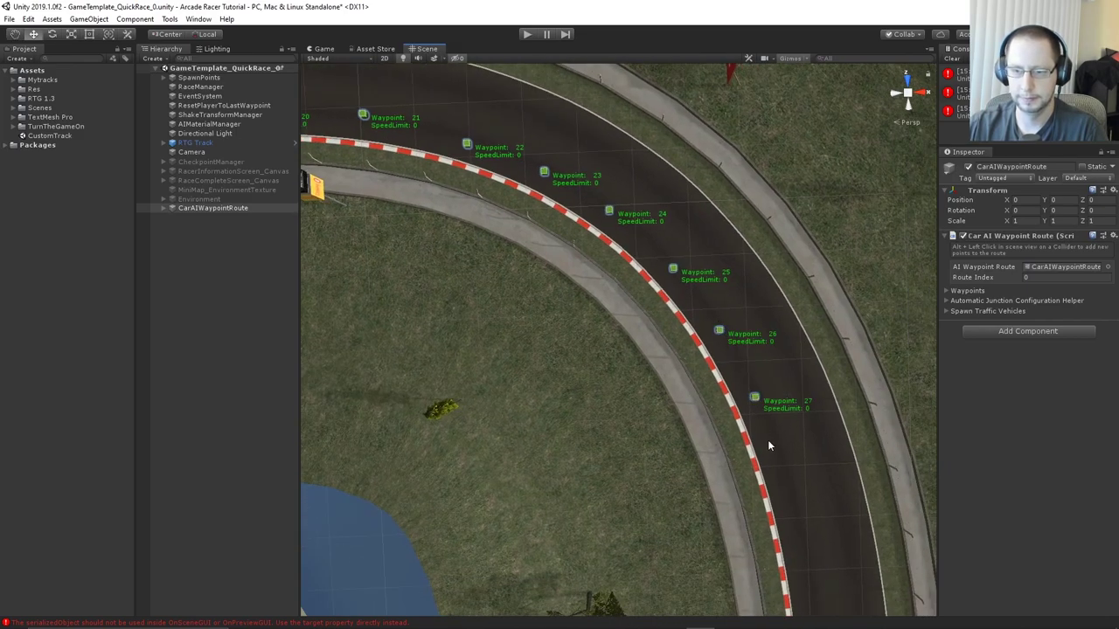
Add five waypoints through the first corner's exit, ending on the straight just beyond the kerb
{"action": "middle_click_drag", "start_coordinate": [767, 440], "coordinate": [729, 312], "text": "alt"}
{"action": "left_click", "coordinate": [724, 312], "text": "alt"}
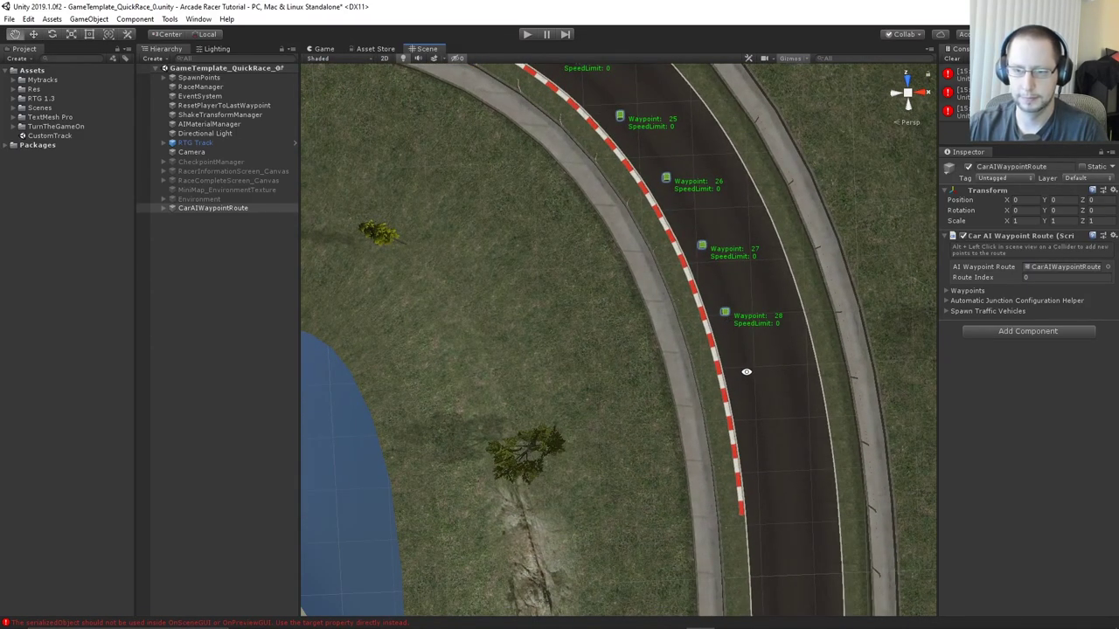
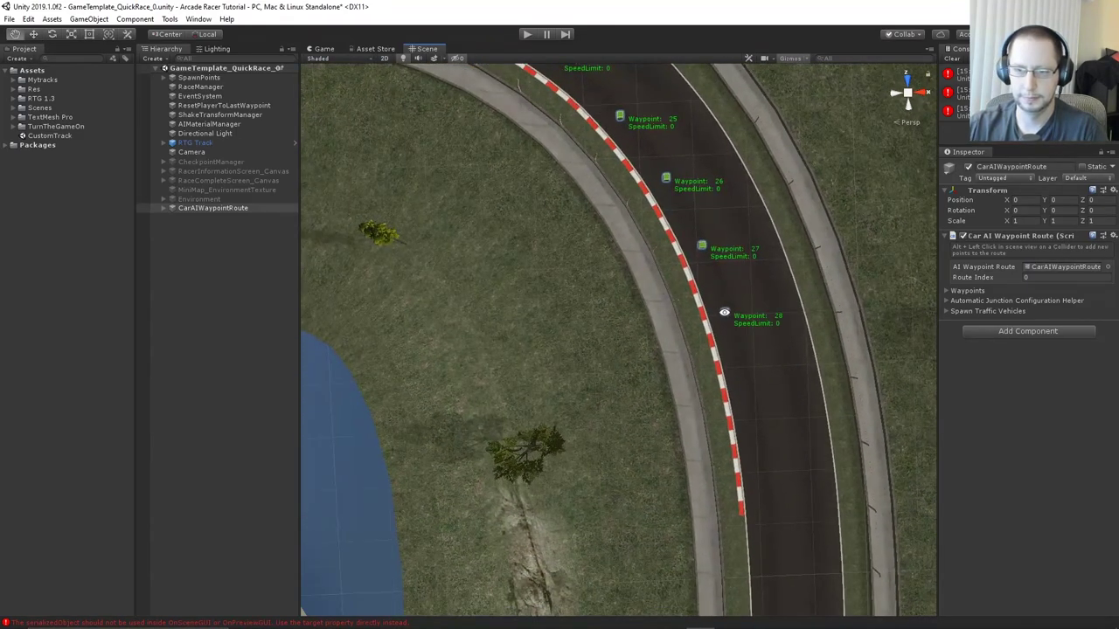
{"action": "left_click", "coordinate": [741, 369], "text": "alt"}
{"action": "left_click", "coordinate": [755, 446], "text": "alt"}
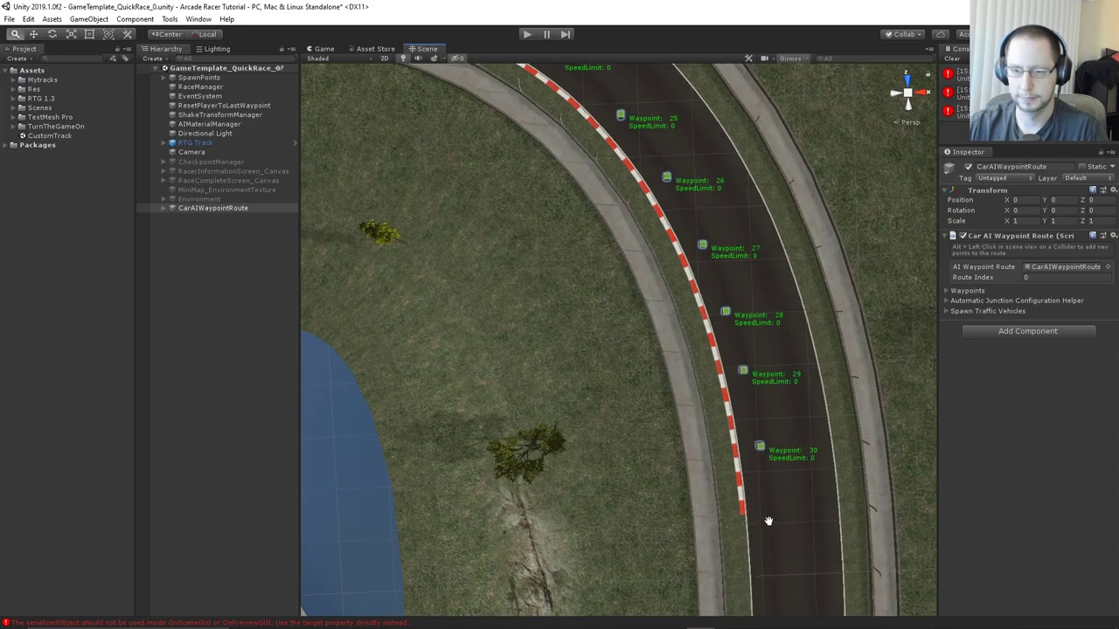
{"action": "middle_click_drag", "start_coordinate": [766, 519], "coordinate": [732, 317], "text": "alt"}
{"action": "left_click", "coordinate": [734, 318], "text": "alt"}
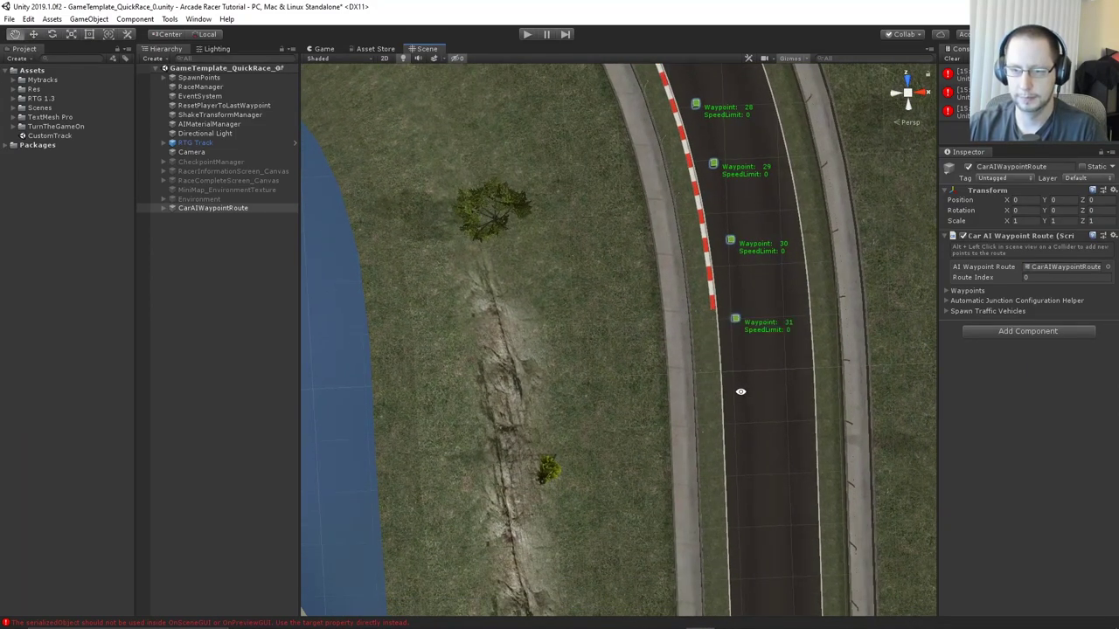
Examine the route so far against the overall track layout and the straight that follows the first corner
{"action": "scroll", "coordinate": [726, 481], "scroll_direction": "down", "scroll_amount": 10}
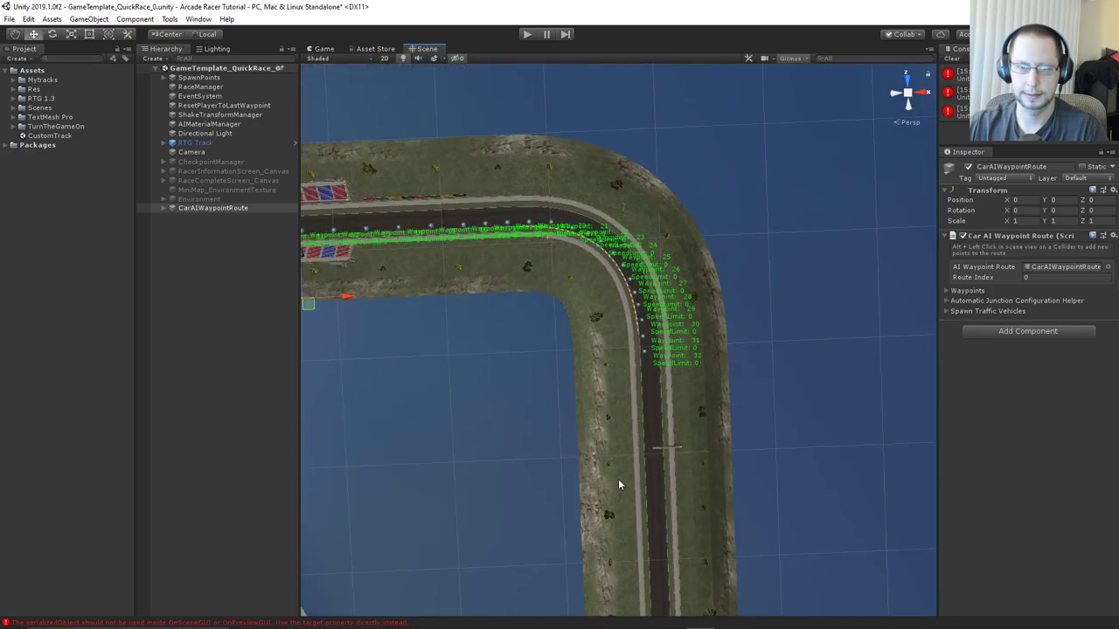
{"action": "scroll", "coordinate": [618, 484], "scroll_direction": "down", "scroll_amount": 5}
{"action": "middle_click_drag", "start_coordinate": [618, 484], "coordinate": [728, 332]}
{"action": "scroll", "coordinate": [727, 341], "scroll_direction": "down", "scroll_amount": 3}
{"action": "scroll", "coordinate": [668, 358], "scroll_direction": "down", "scroll_amount": 8}
{"action": "middle_click_drag", "start_coordinate": [668, 357], "coordinate": [789, 359]}
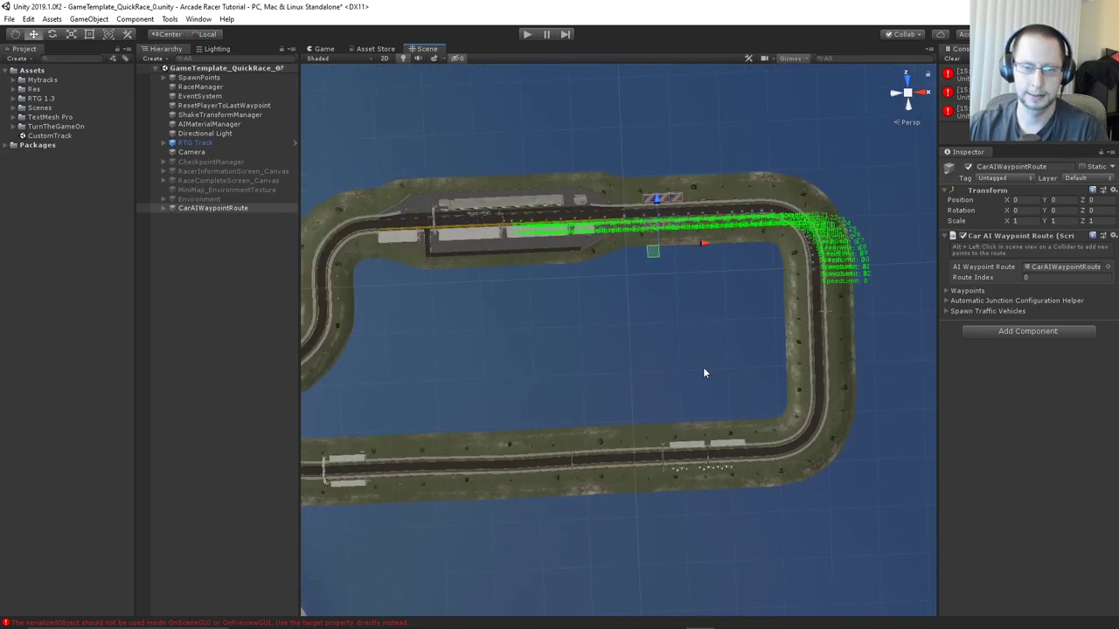
{"action": "scroll", "coordinate": [710, 369], "scroll_direction": "up", "scroll_amount": 5}
{"action": "scroll", "coordinate": [714, 368], "scroll_direction": "up", "scroll_amount": 3}
{"action": "middle_click_drag", "start_coordinate": [656, 360], "coordinate": [411, 415]}
{"action": "scroll", "coordinate": [619, 376], "scroll_direction": "up", "scroll_amount": 5}
{"action": "middle_click_drag", "start_coordinate": [725, 315], "coordinate": [624, 330]}
{"action": "scroll", "coordinate": [712, 207], "scroll_direction": "up", "scroll_amount": 3}
{"action": "middle_click_drag", "start_coordinate": [734, 212], "coordinate": [630, 283]}
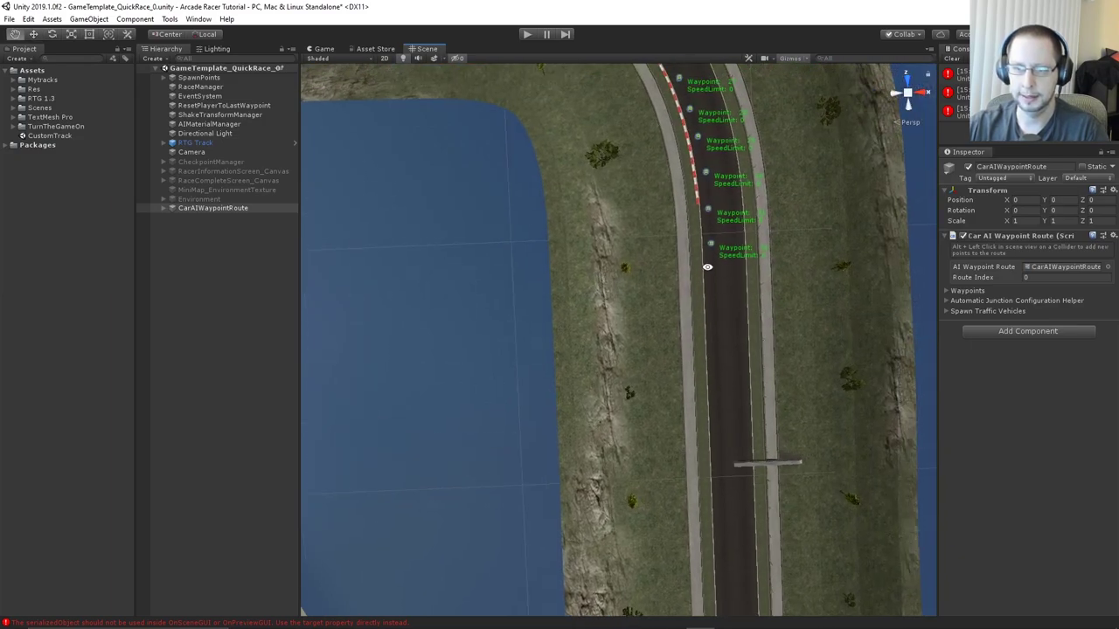
Add seven waypoints along the straight after the first corner, continuing past the overhead gantry
{"action": "left_click", "coordinate": [713, 283], "text": "alt"}
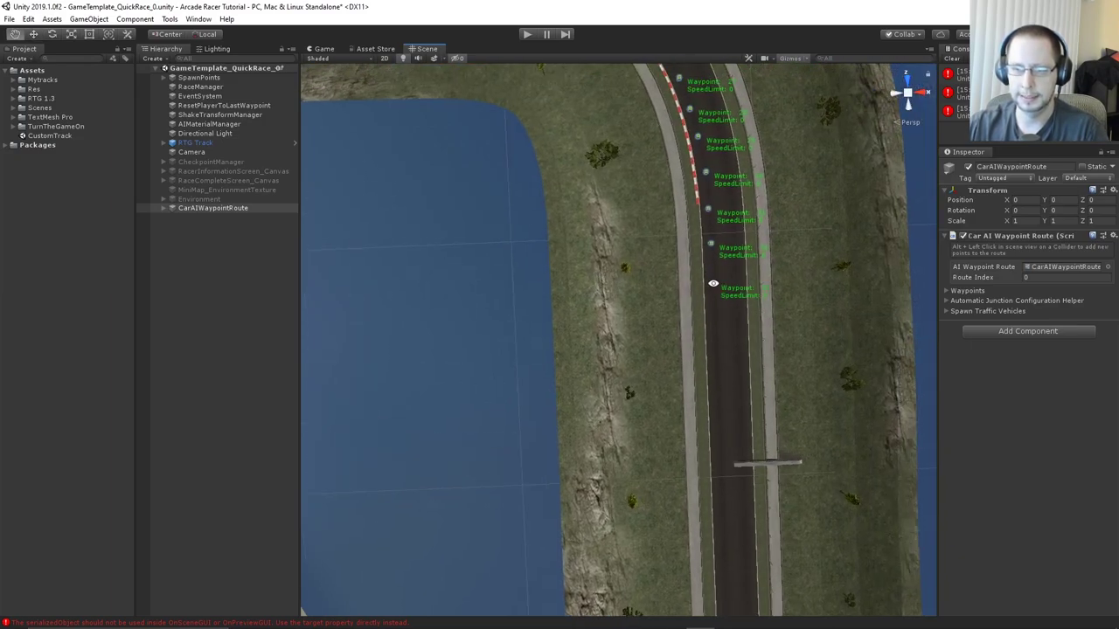
{"action": "left_click", "coordinate": [713, 331], "text": "alt"}
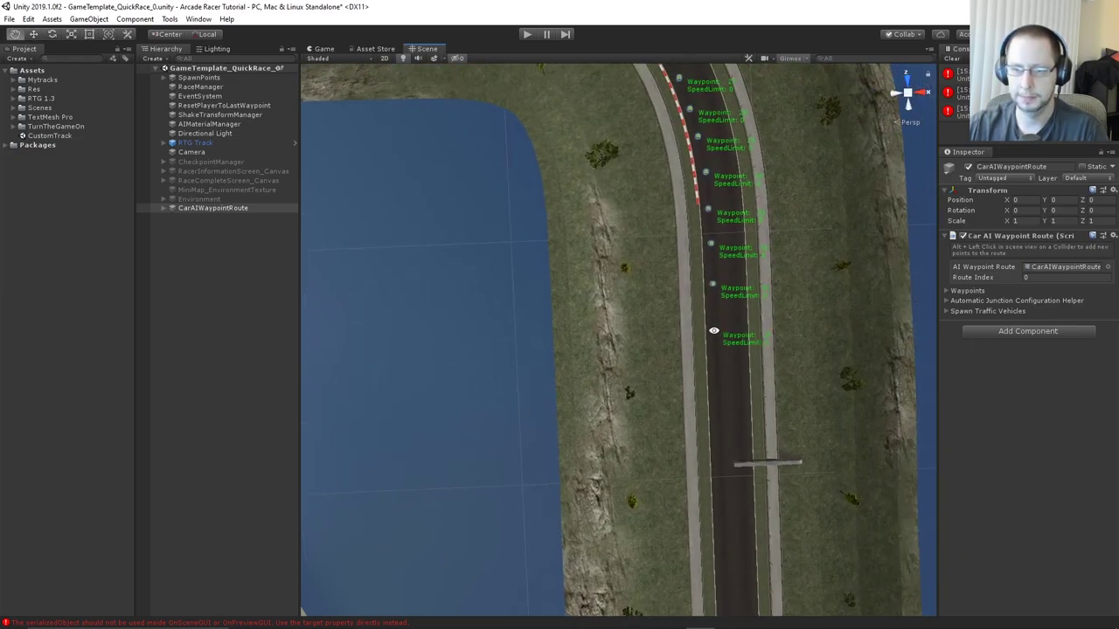
{"action": "left_click", "coordinate": [716, 386], "text": "alt"}
{"action": "left_click", "coordinate": [717, 422], "text": "alt"}
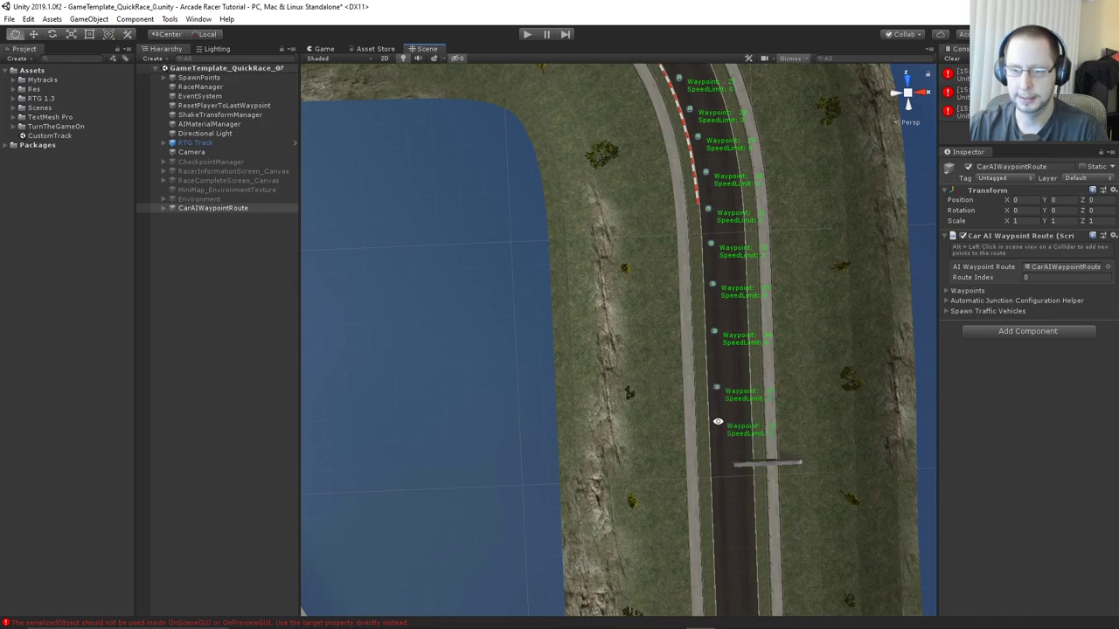
{"action": "middle_click_drag", "start_coordinate": [726, 469], "coordinate": [711, 303]}
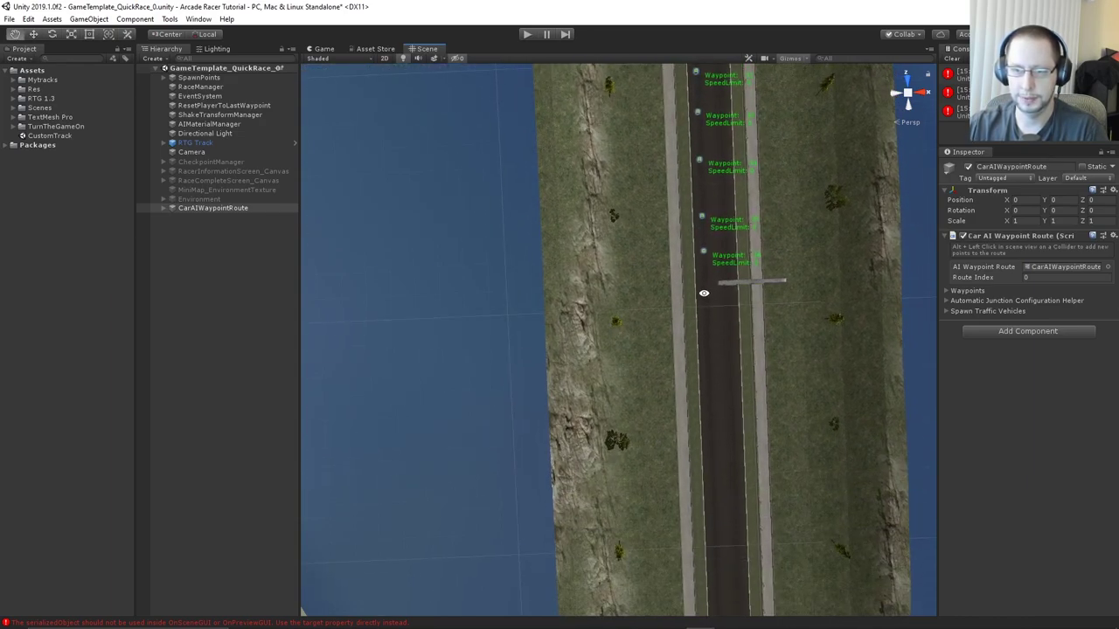
{"action": "left_click", "coordinate": [704, 293], "text": "alt"}
{"action": "left_click", "coordinate": [709, 350], "text": "alt"}
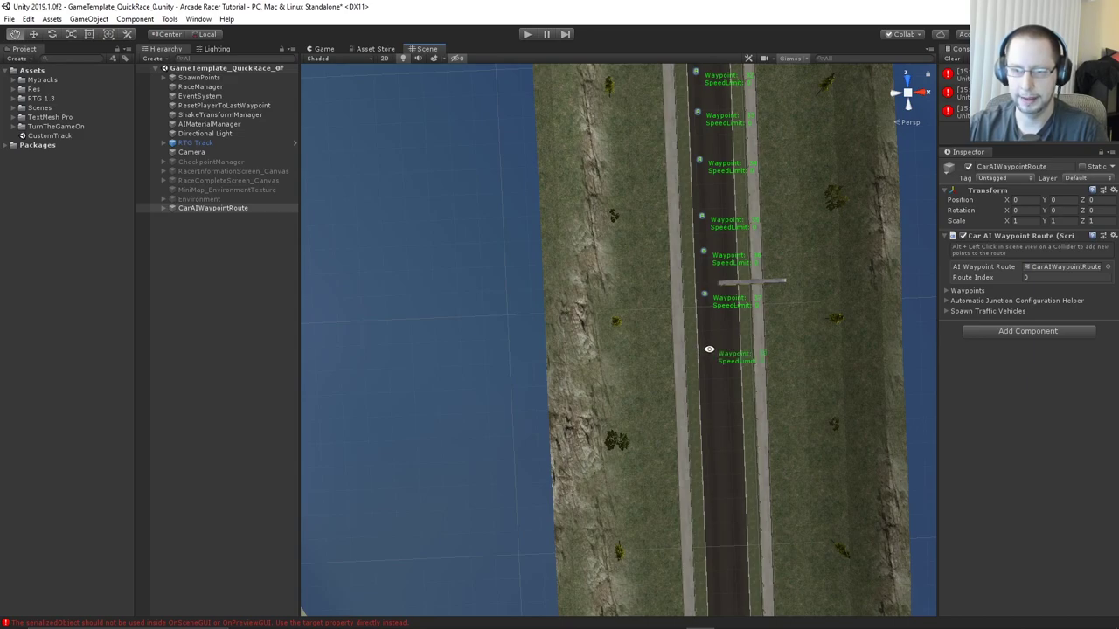
{"action": "left_click", "coordinate": [711, 406], "text": "alt"}
Add six waypoints along the rest of this straight, up to the start of the second corner's red-and-white kerb
{"action": "middle_click_drag", "start_coordinate": [717, 469], "coordinate": [707, 350]}
{"action": "left_click", "coordinate": [704, 286], "text": "alt"}
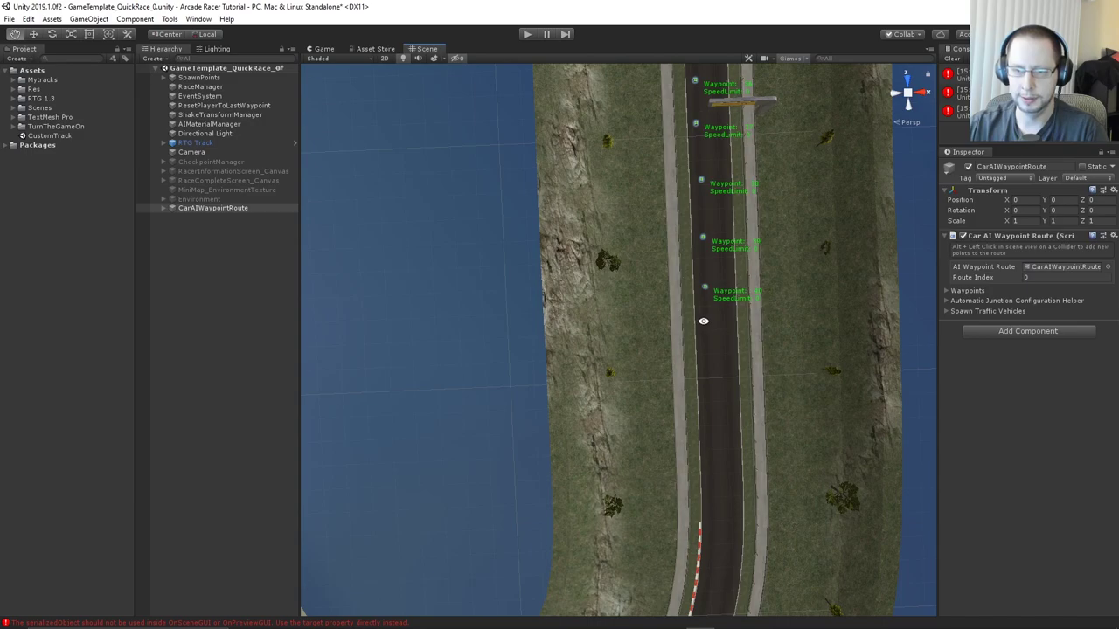
{"action": "left_click", "coordinate": [705, 327], "text": "alt"}
{"action": "left_click", "coordinate": [707, 370], "text": "alt"}
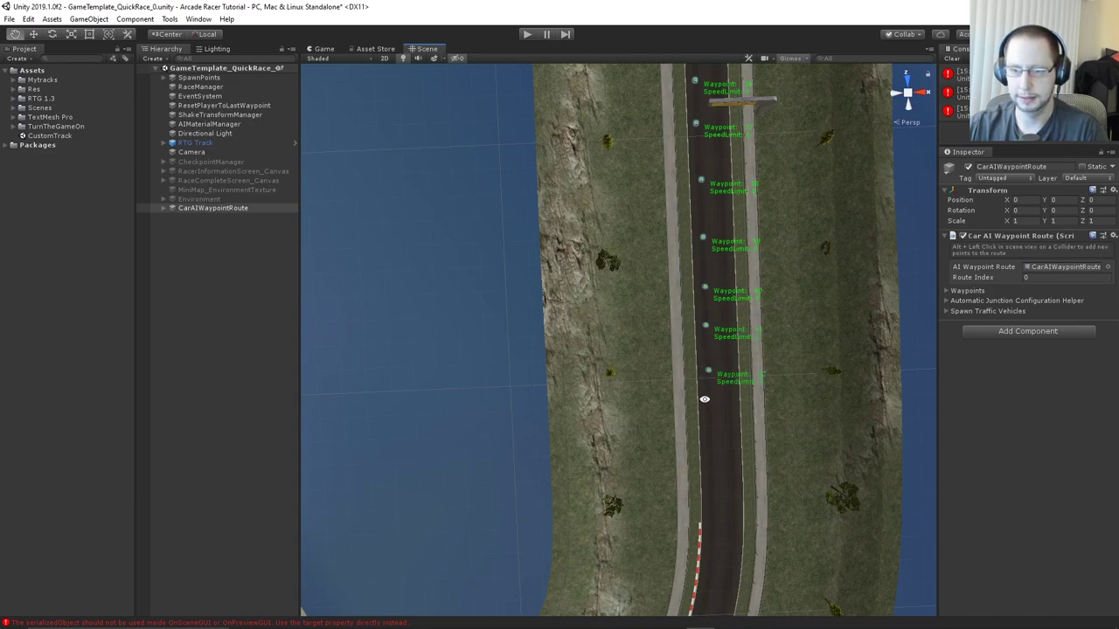
{"action": "left_click", "coordinate": [710, 414], "text": "alt"}
{"action": "middle_click_drag", "start_coordinate": [704, 460], "coordinate": [714, 307]}
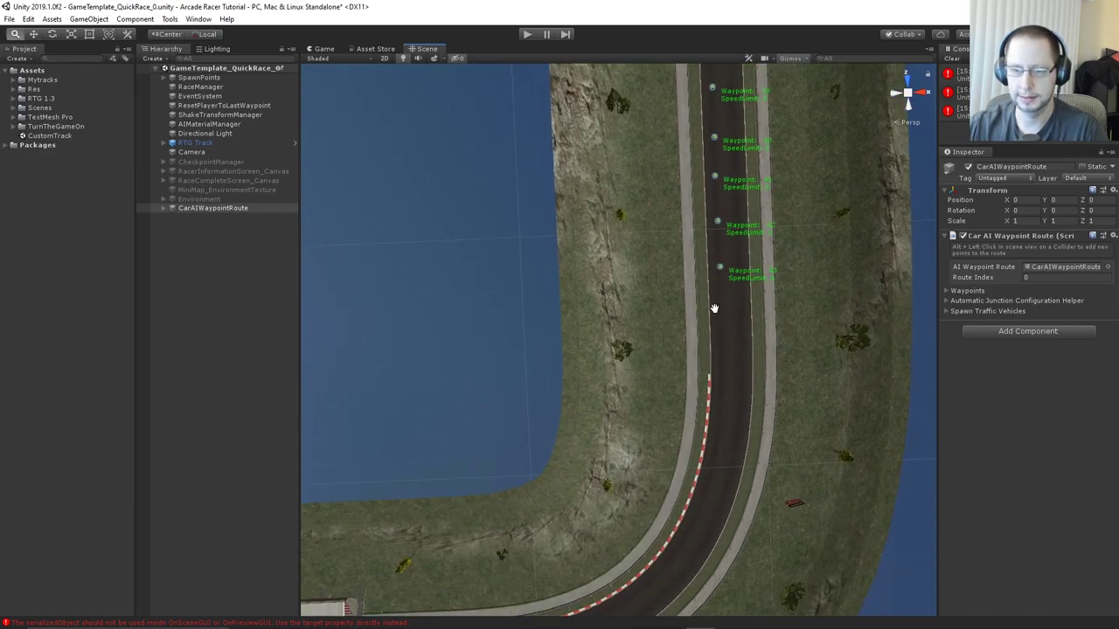
{"action": "left_click", "coordinate": [720, 310], "text": "alt"}
{"action": "left_click", "coordinate": [720, 349], "text": "alt"}
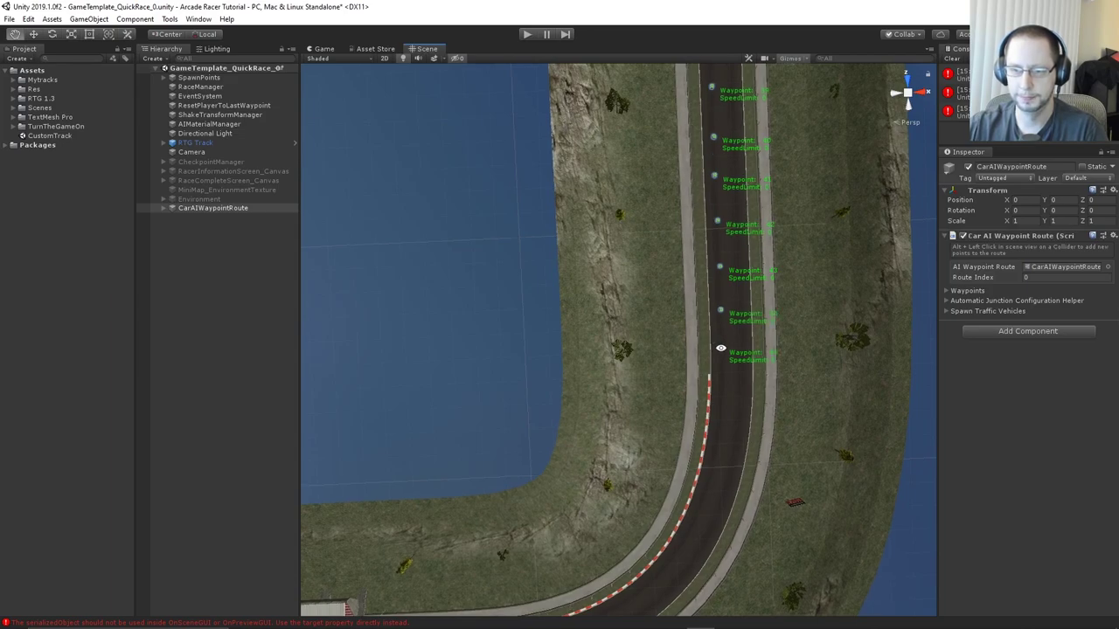
Place six waypoints into the second corner, following its inside red-and-white kerb around the bend
{"action": "left_click", "coordinate": [721, 391], "text": "alt"}
{"action": "middle_click_drag", "start_coordinate": [721, 391], "coordinate": [736, 312]}
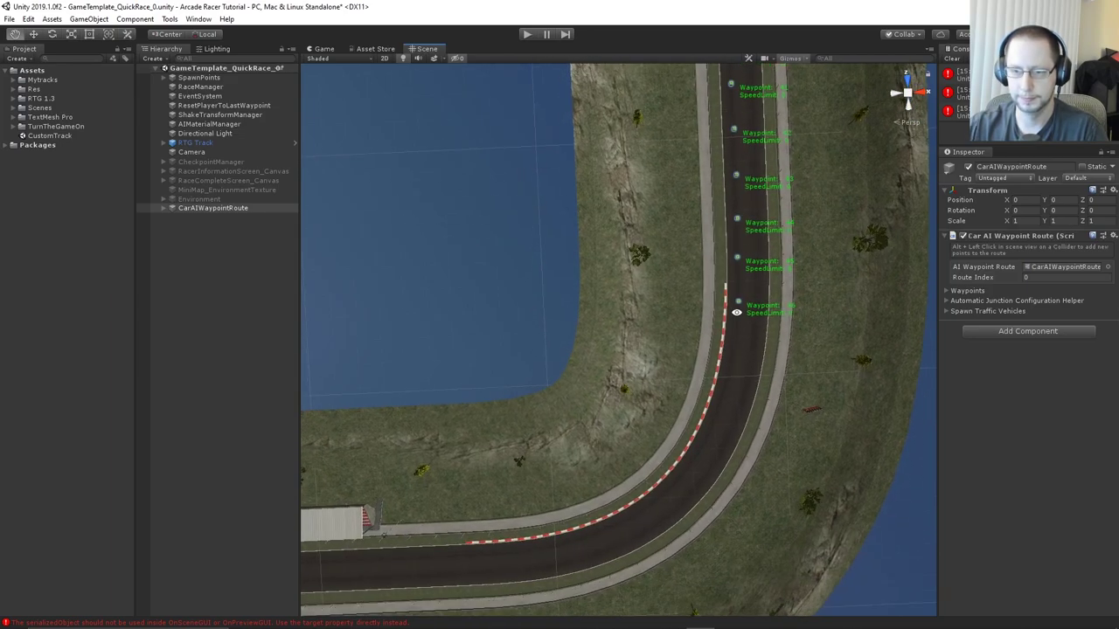
{"action": "left_click", "coordinate": [733, 333], "text": "alt"}
{"action": "left_click", "coordinate": [725, 372], "text": "alt"}
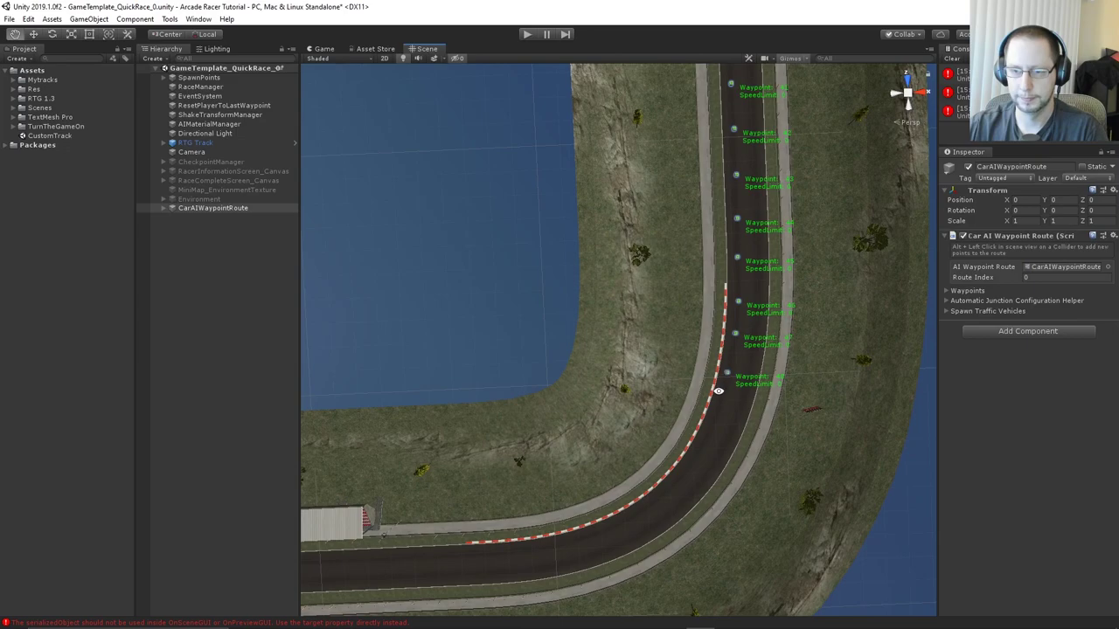
{"action": "left_click", "coordinate": [713, 417], "text": "alt"}
{"action": "left_click", "coordinate": [693, 456], "text": "alt"}
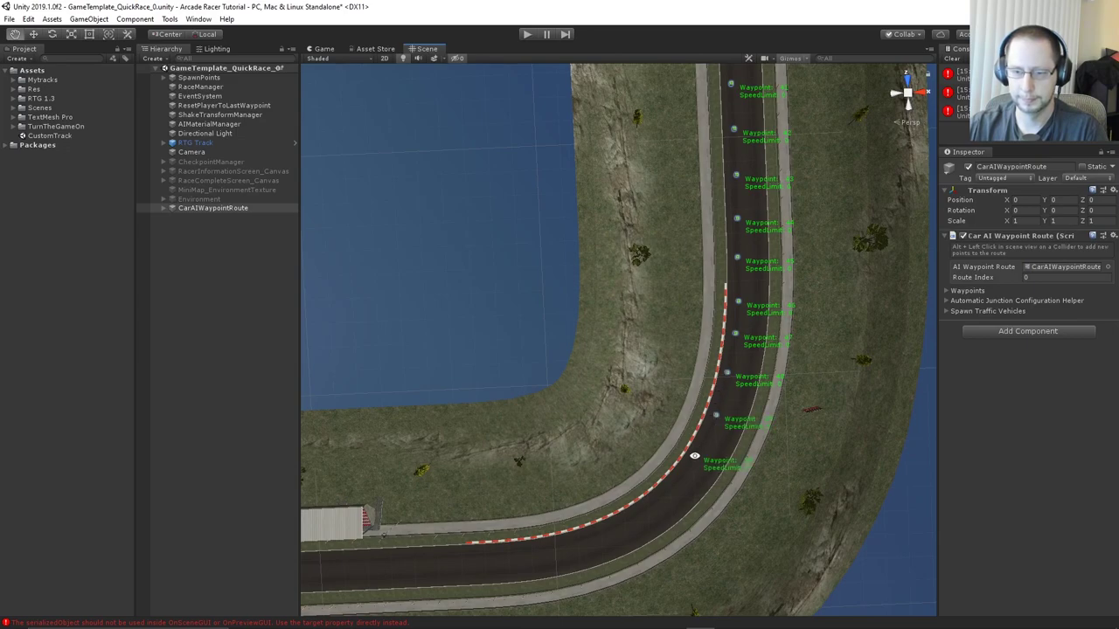
{"action": "middle_click_drag", "start_coordinate": [666, 483], "coordinate": [747, 427]}
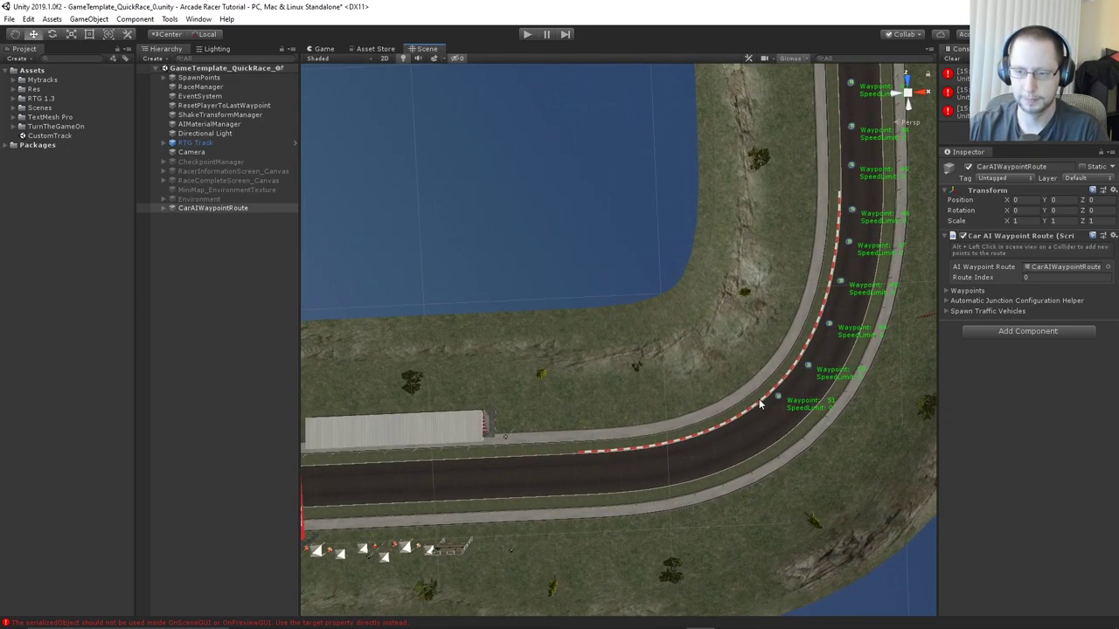
Add four waypoints through the second corner's exit, ending near the end of the inside kerb
{"action": "left_click", "coordinate": [743, 425], "text": "alt"}
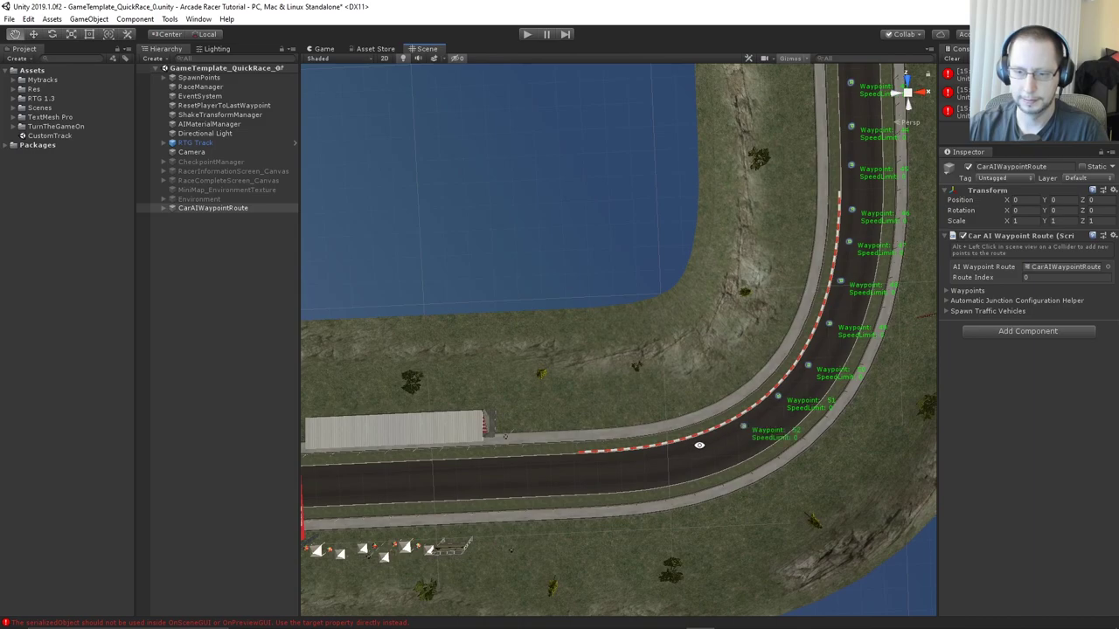
{"action": "left_click", "coordinate": [699, 446], "text": "alt"}
{"action": "left_click", "coordinate": [651, 458], "text": "alt"}
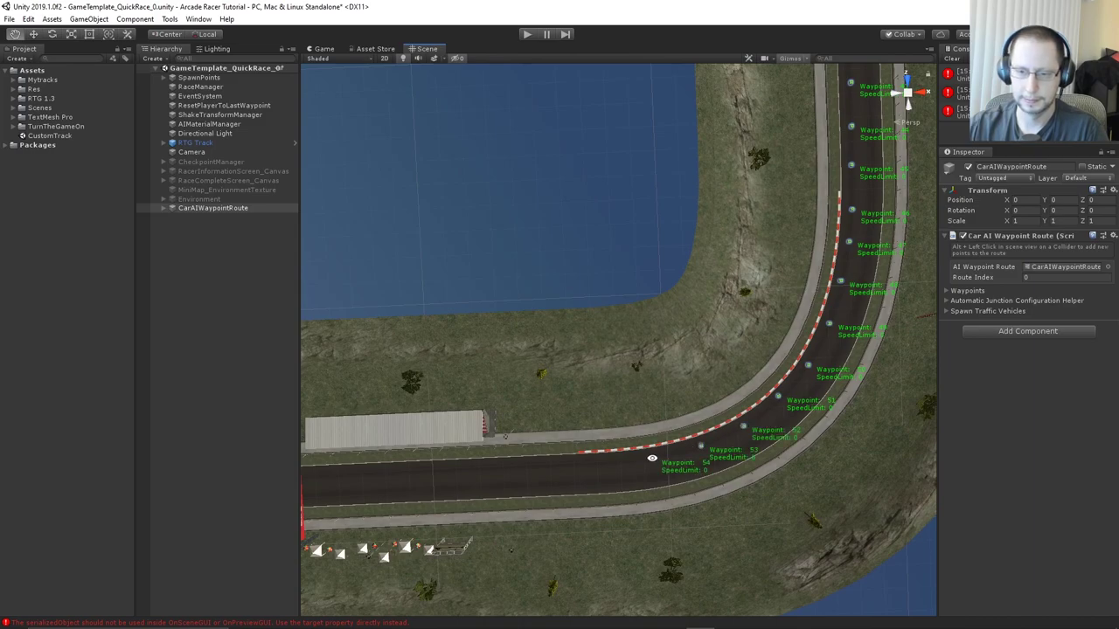
{"action": "left_click", "coordinate": [605, 463], "text": "alt"}
Add five waypoints from the second corner's kerb along the grandstand straight to the red-bannered gantry
{"action": "middle_click_drag", "start_coordinate": [667, 455], "coordinate": [722, 441]}
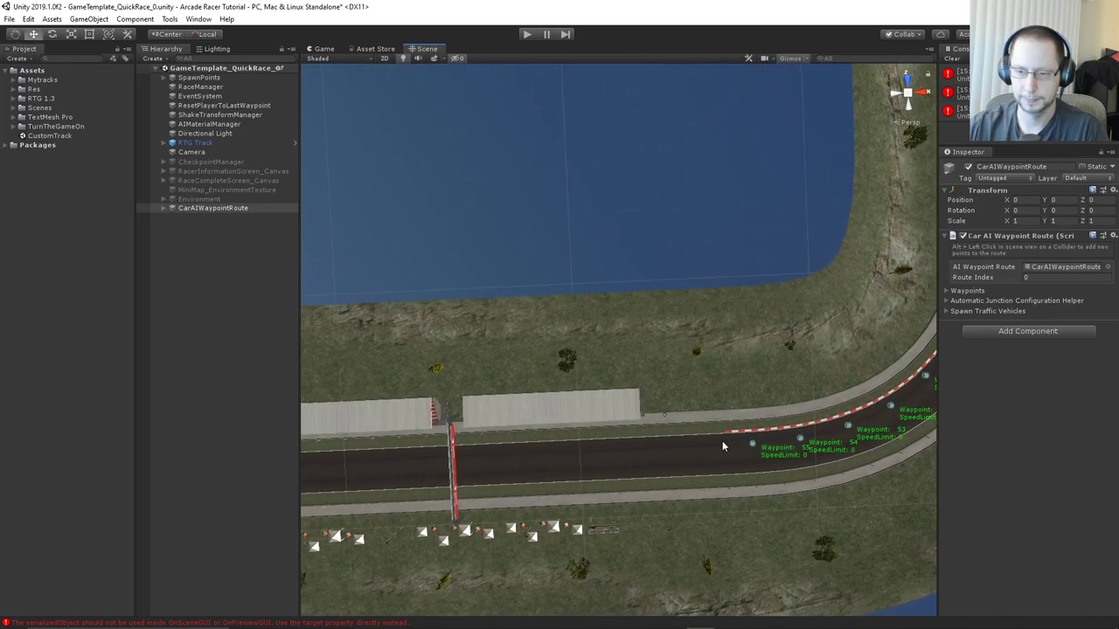
{"action": "left_click", "coordinate": [692, 448], "text": "alt"}
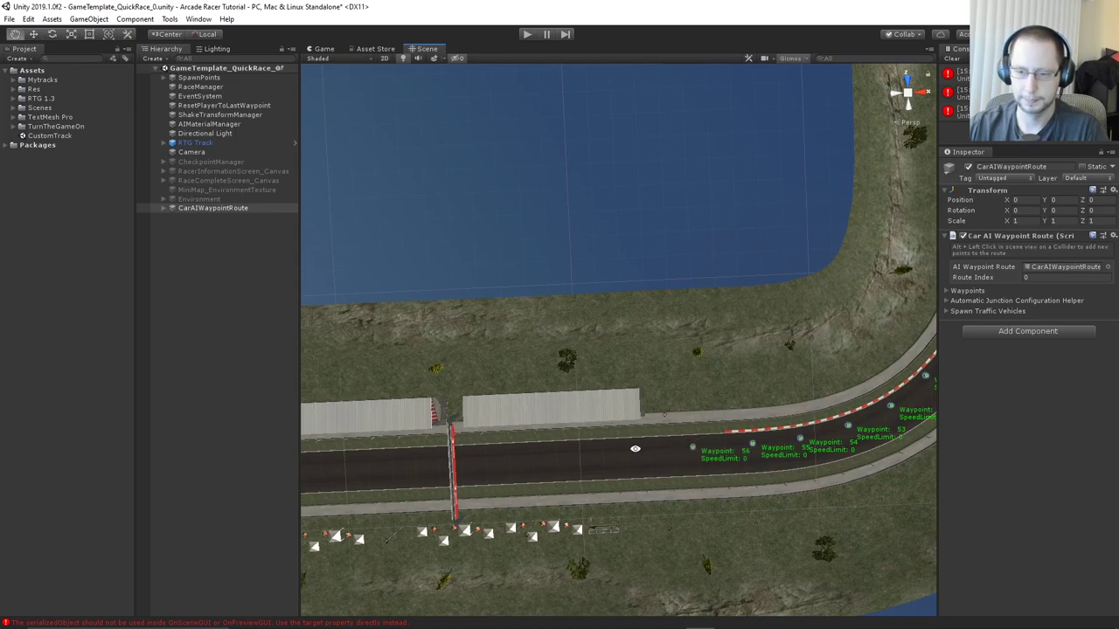
{"action": "left_click", "coordinate": [635, 448], "text": "alt"}
{"action": "middle_click_drag", "start_coordinate": [639, 450], "coordinate": [744, 430]}
{"action": "left_click", "coordinate": [682, 432], "text": "alt"}
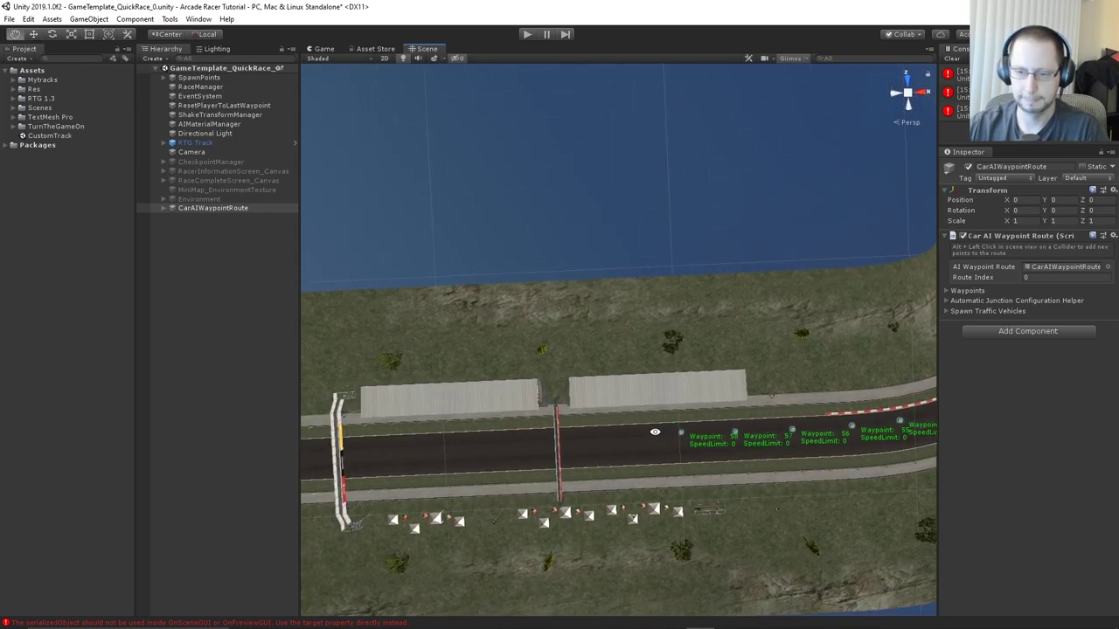
{"action": "left_click", "coordinate": [630, 434], "text": "alt"}
{"action": "left_click", "coordinate": [579, 437], "text": "alt"}
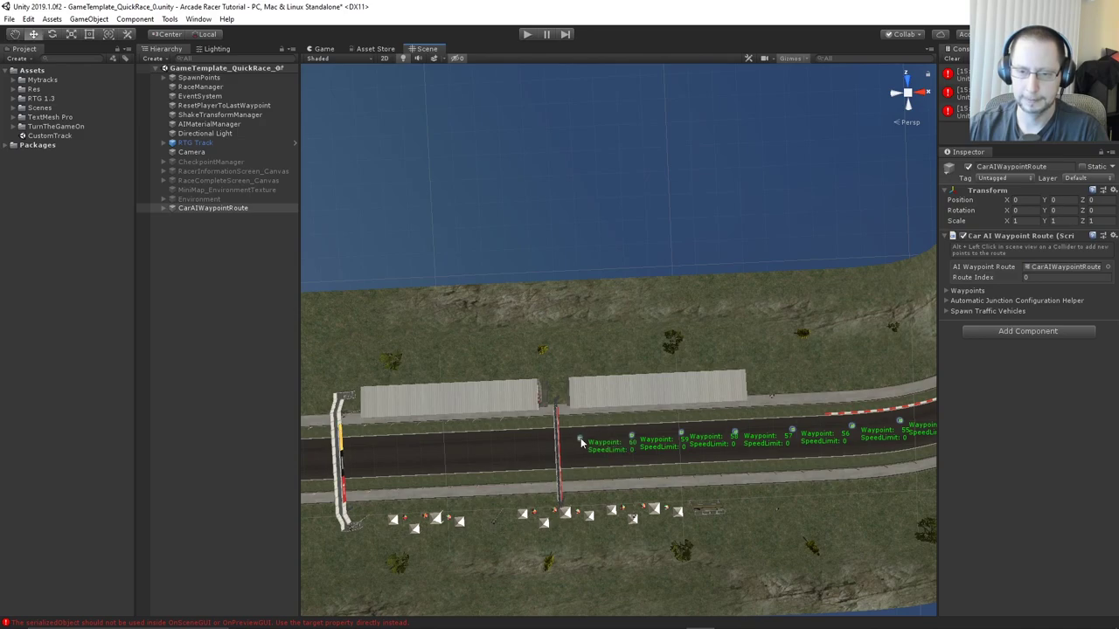
Add four waypoints from the red-bannered gantry past the yellow one to the grey gantry beyond the grandstands
{"action": "middle_click_drag", "start_coordinate": [579, 439], "coordinate": [751, 408]}
{"action": "left_click", "coordinate": [696, 427], "text": "alt"}
{"action": "left_click", "coordinate": [748, 407], "text": "alt"}
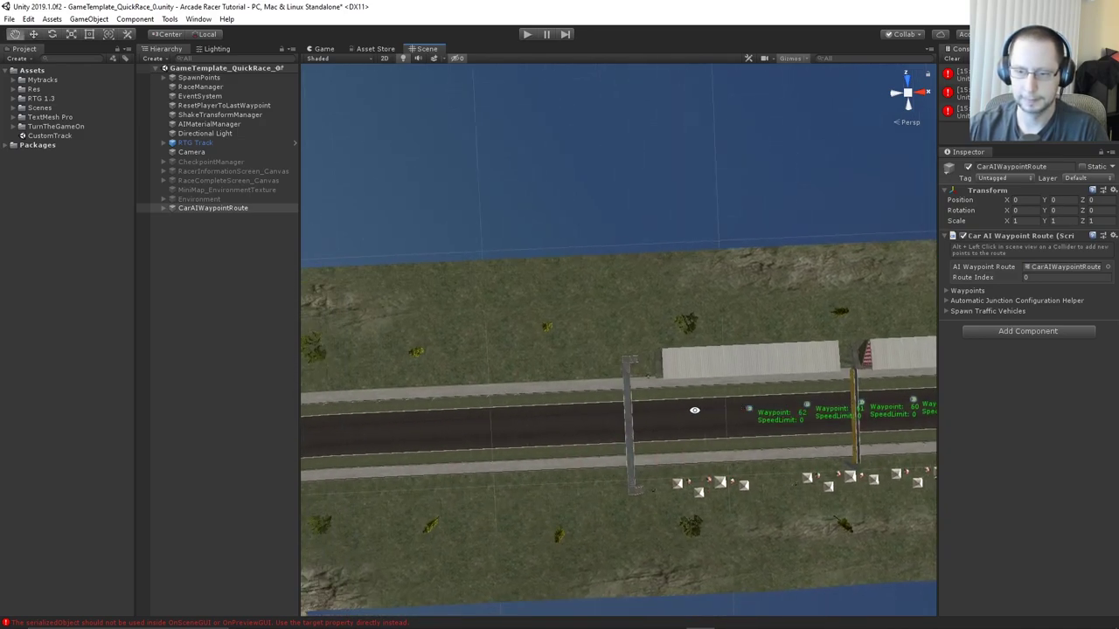
{"action": "left_click", "coordinate": [683, 410], "text": "alt"}
{"action": "left_click", "coordinate": [617, 412], "text": "alt"}
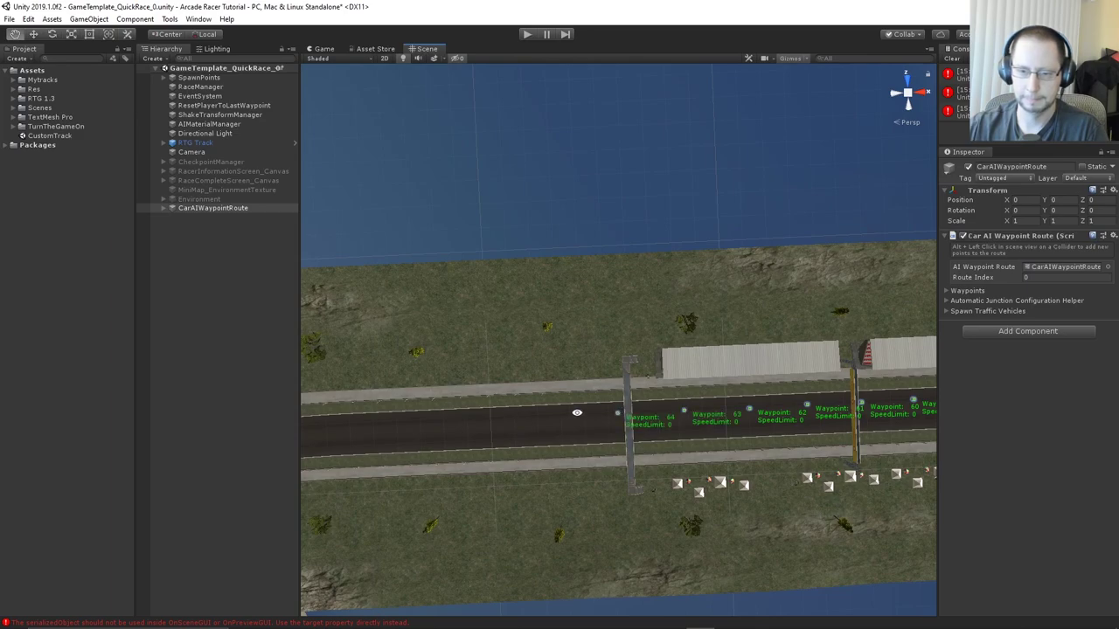
Add seven waypoints along the open straight from the grey gantry up to the next overhead gantry
{"action": "middle_click_drag", "start_coordinate": [562, 413], "coordinate": [793, 403], "text": "alt"}
{"action": "left_click", "coordinate": [791, 401], "text": "alt"}
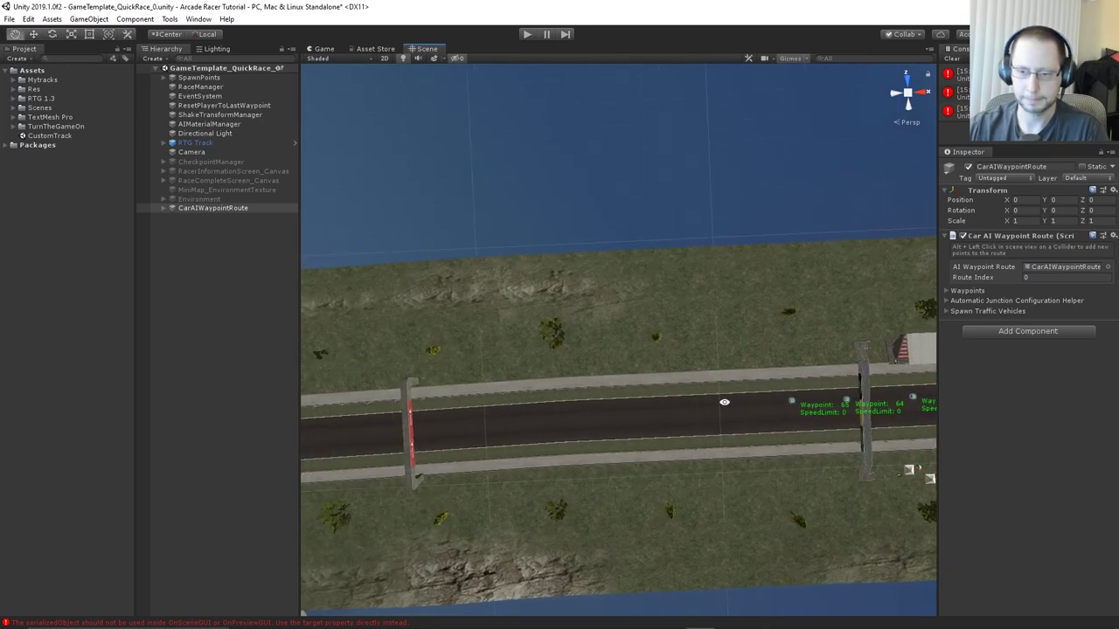
{"action": "left_click", "coordinate": [722, 403], "text": "alt"}
{"action": "left_click", "coordinate": [669, 406], "text": "alt"}
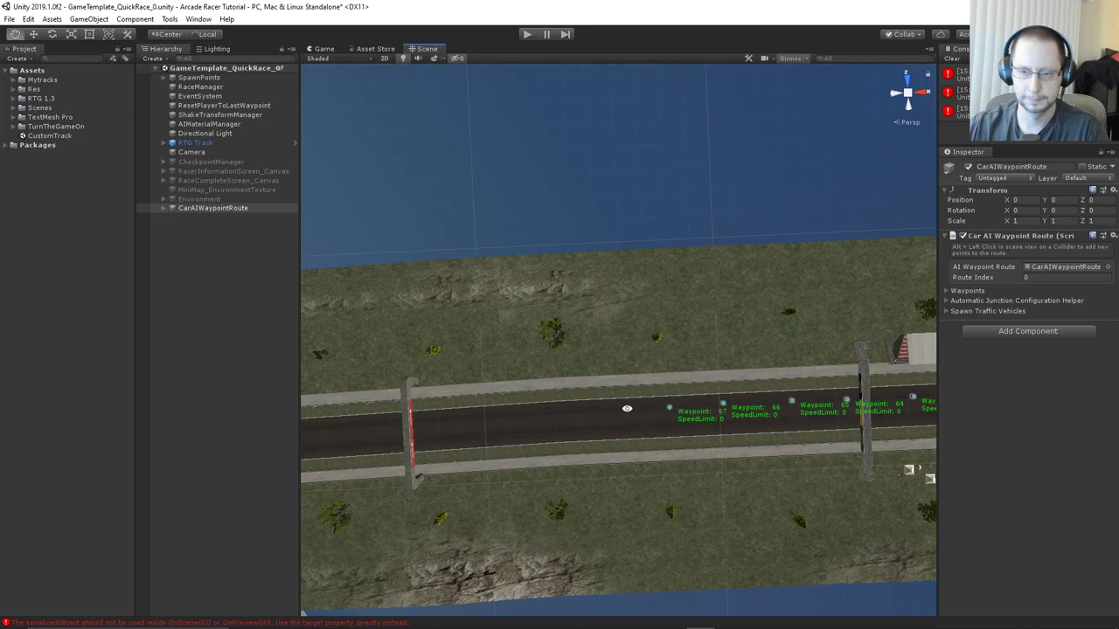
{"action": "middle_click_drag", "start_coordinate": [571, 411], "coordinate": [751, 392], "text": "alt"}
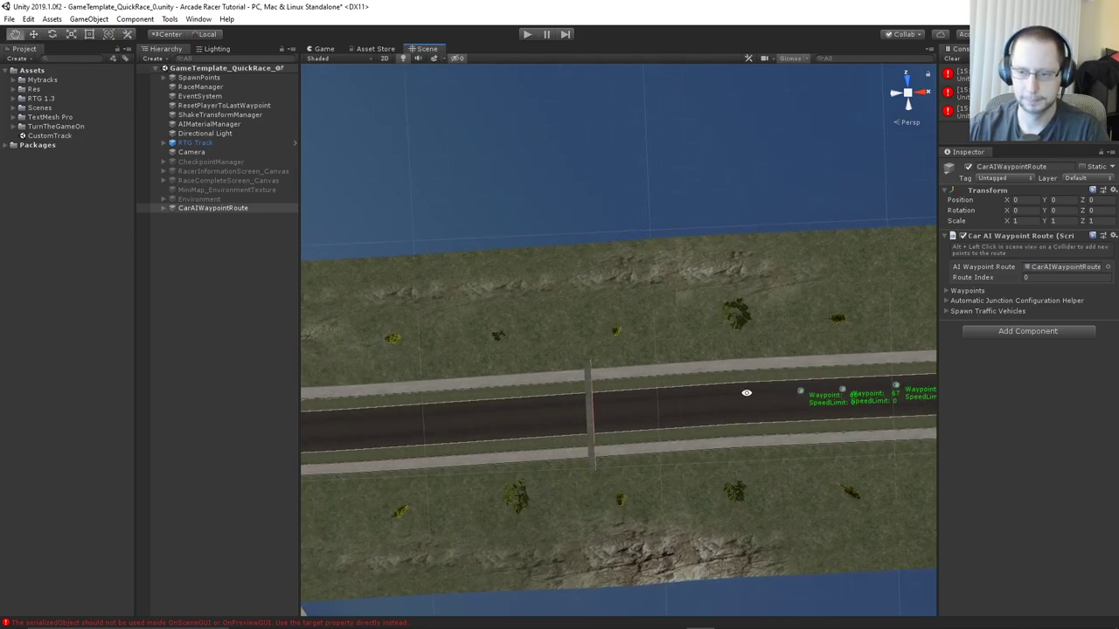
{"action": "left_click", "coordinate": [746, 392], "text": "alt"}
{"action": "left_click", "coordinate": [683, 397], "text": "alt"}
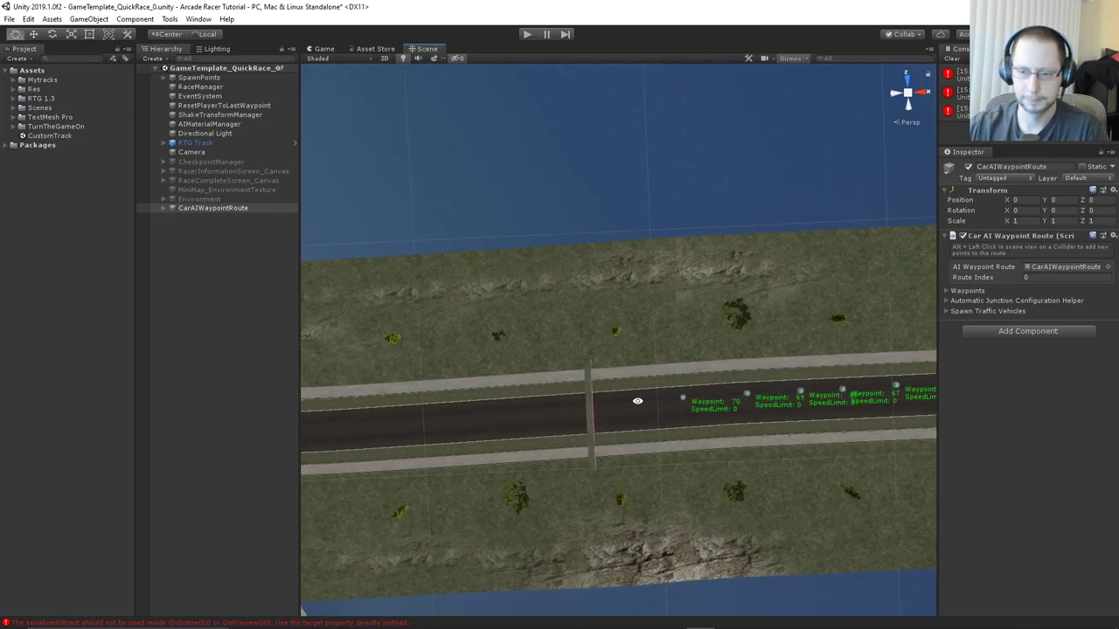
{"action": "left_click", "coordinate": [637, 400], "text": "alt"}
Add seven waypoints along the straight, starting just beyond the overhead gantry past the grandstands
{"action": "middle_click_drag", "start_coordinate": [638, 401], "coordinate": [831, 387], "text": "alt"}
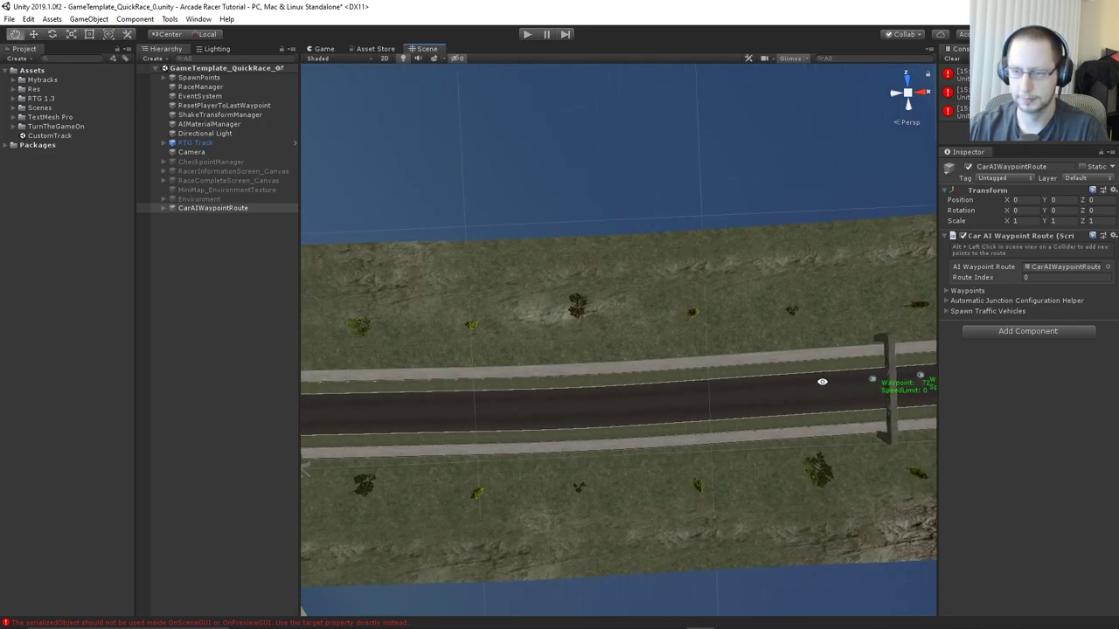
{"action": "left_click", "coordinate": [821, 382], "text": "alt"}
{"action": "left_click", "coordinate": [775, 386], "text": "alt"}
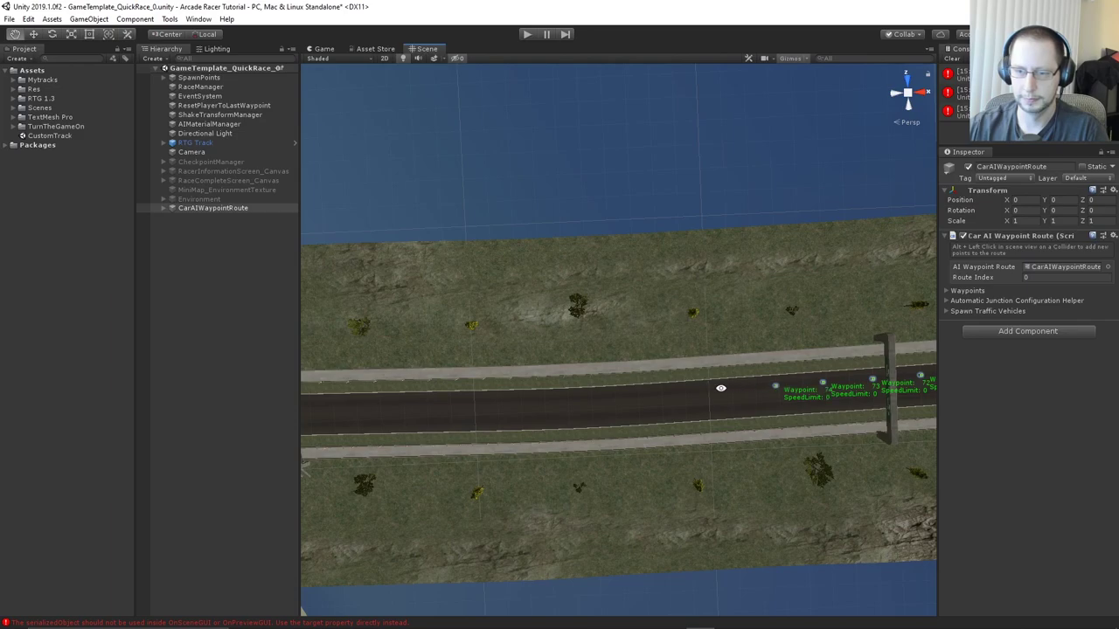
{"action": "left_click", "coordinate": [729, 388], "text": "alt"}
{"action": "left_click_drag", "start_coordinate": [699, 392], "coordinate": [767, 387], "text": "alt"}
{"action": "left_click", "coordinate": [753, 386], "text": "alt"}
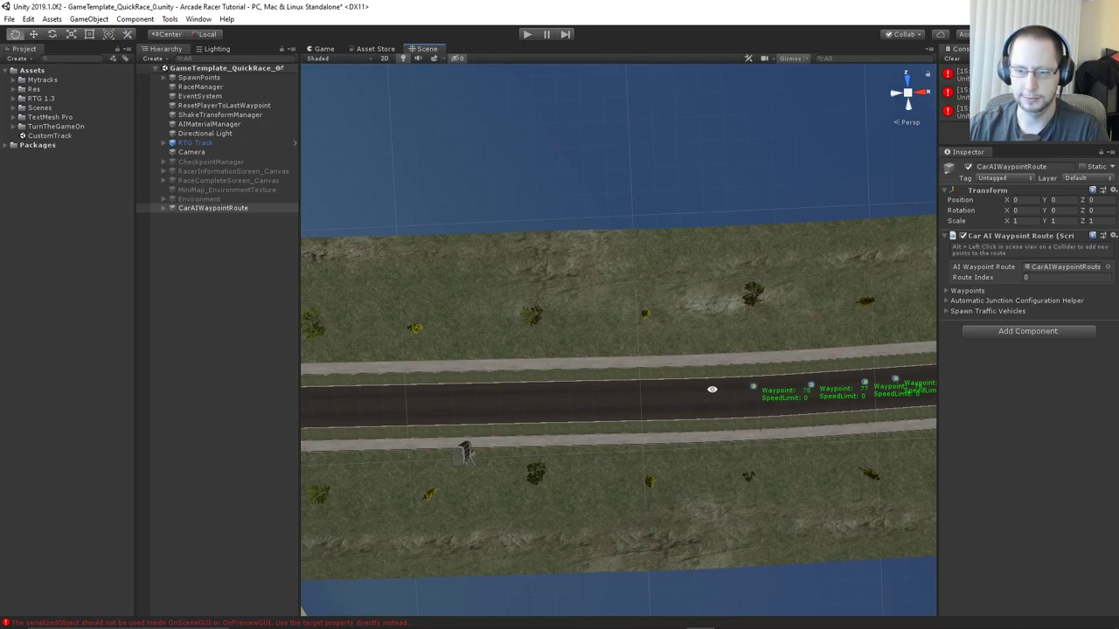
Add four waypoints along the straight, approaching the small structure beside the road
{"action": "left_click", "coordinate": [707, 389], "text": "alt"}
{"action": "left_click", "coordinate": [659, 390], "text": "alt"}
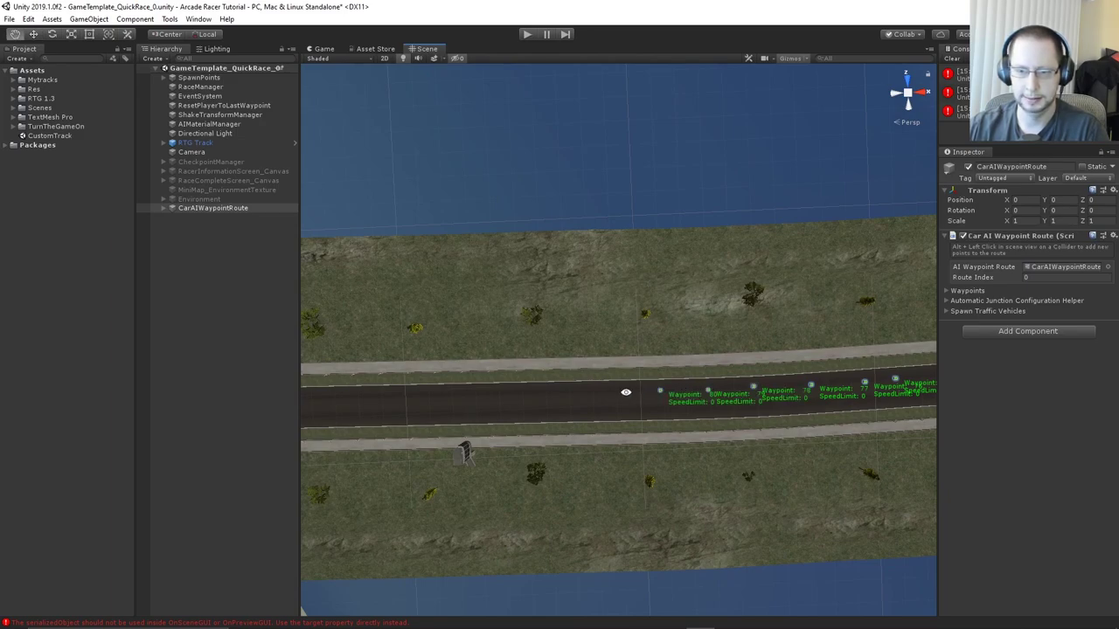
{"action": "left_click", "coordinate": [612, 393], "text": "alt"}
{"action": "middle_click_drag", "start_coordinate": [663, 395], "coordinate": [830, 393]}
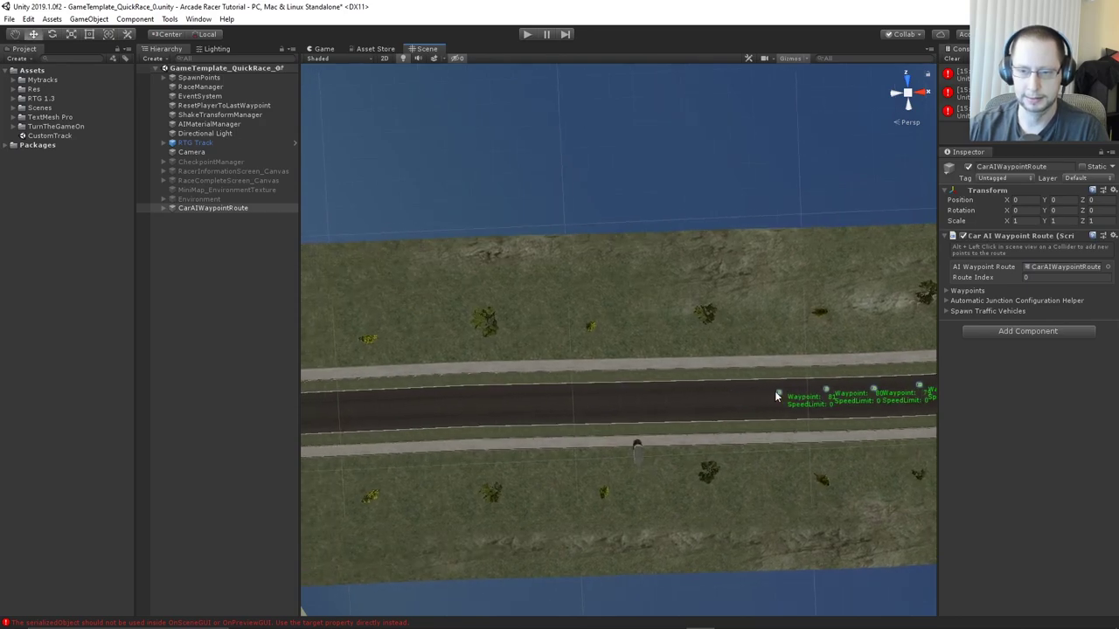
{"action": "left_click", "coordinate": [719, 390], "text": "alt"}
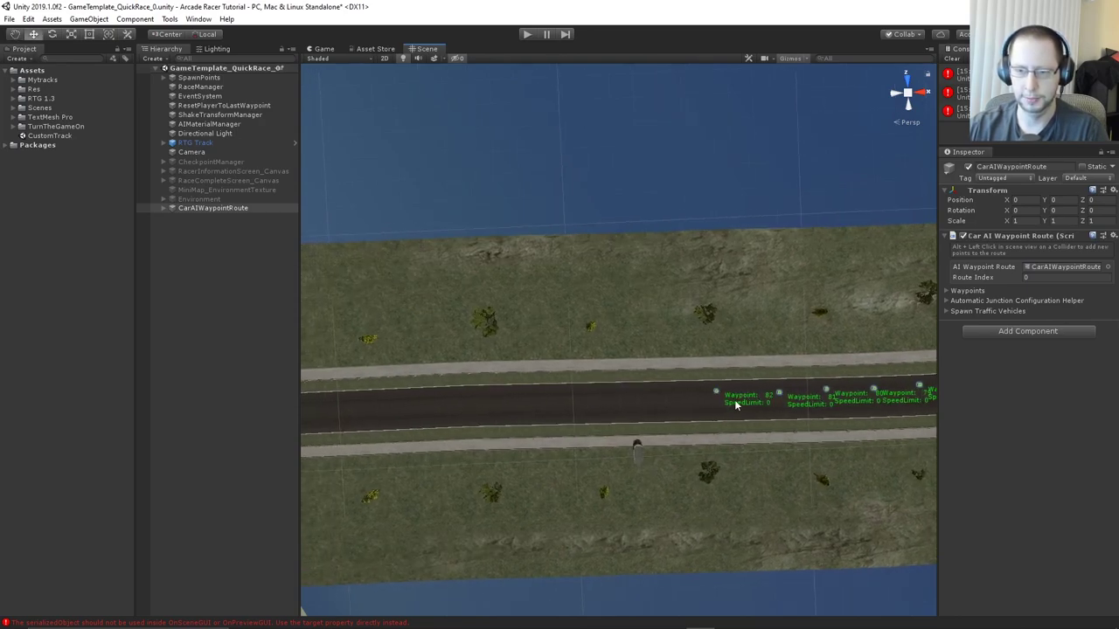
Add five waypoints past the small roadside structure, heading towards the pair of facing grandstands
{"action": "middle_click_drag", "start_coordinate": [737, 404], "coordinate": [859, 398]}
{"action": "left_click", "coordinate": [782, 385], "text": "alt"}
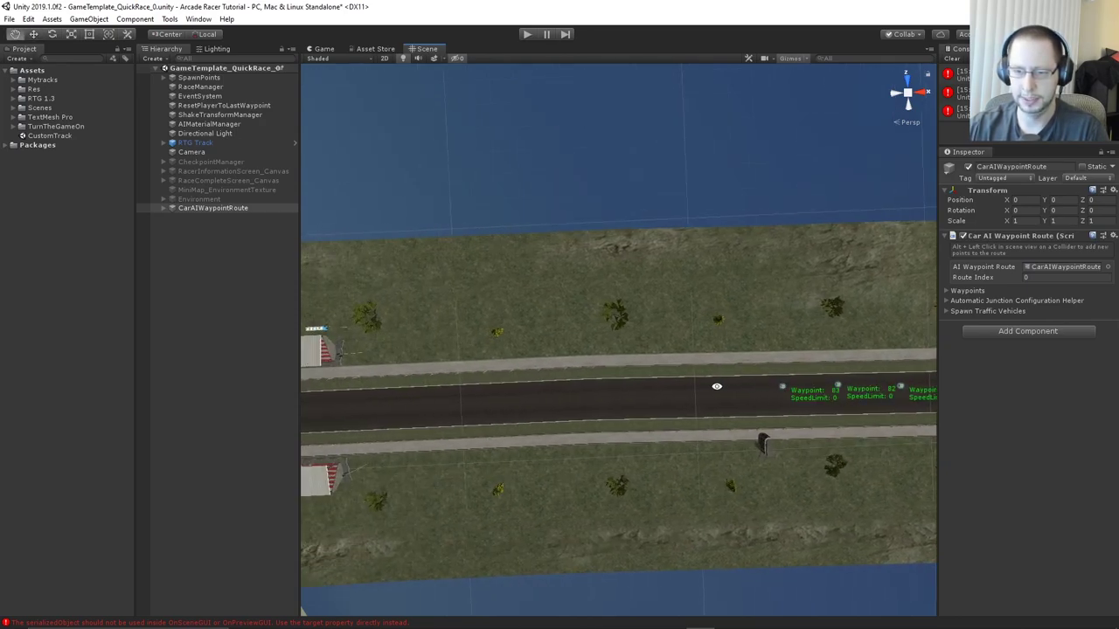
{"action": "left_click", "coordinate": [726, 386], "text": "alt"}
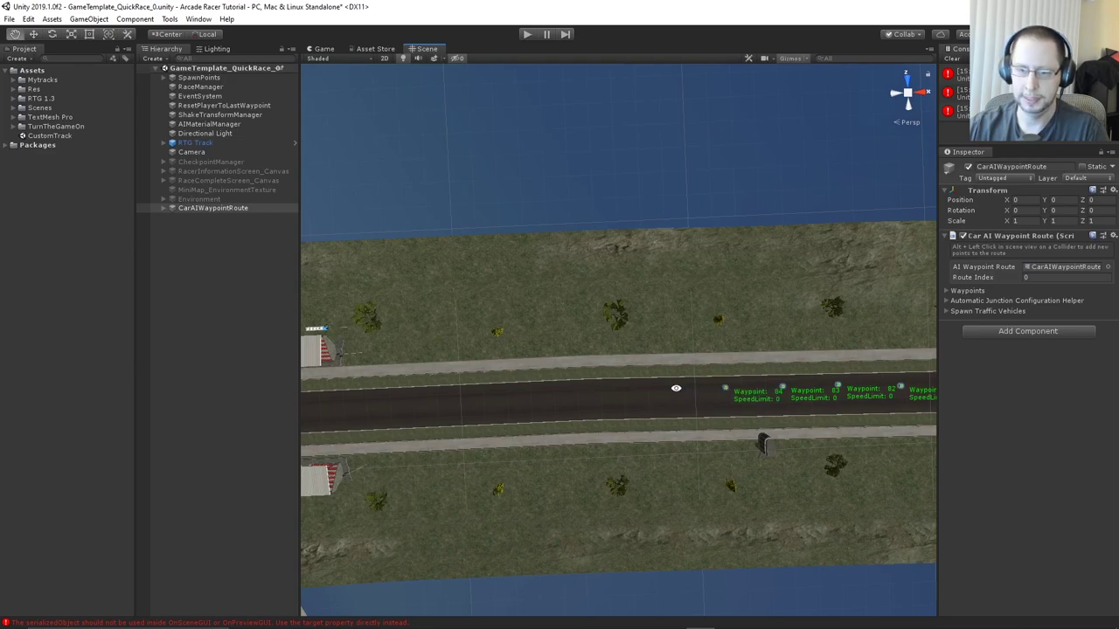
{"action": "left_click", "coordinate": [675, 388], "text": "alt"}
{"action": "middle_click_drag", "start_coordinate": [675, 387], "coordinate": [807, 380], "text": "alt"}
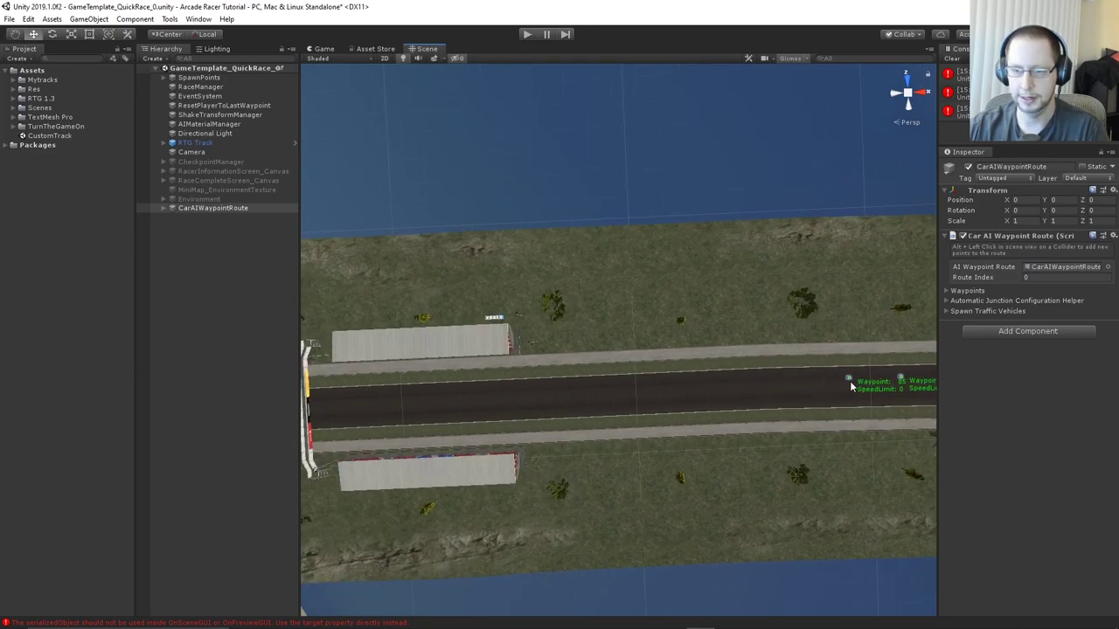
{"action": "left_click", "coordinate": [803, 377], "text": "alt"}
{"action": "left_click", "coordinate": [757, 381], "text": "alt"}
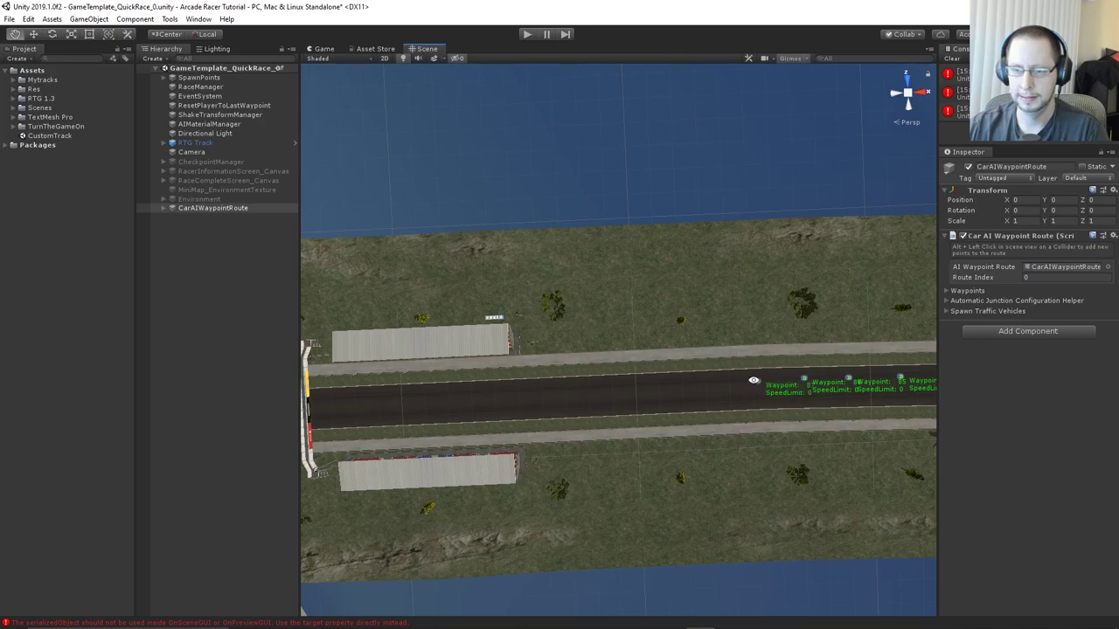
Add five waypoints along the straight up to and between the pair of facing grandstands
{"action": "left_click", "coordinate": [716, 382], "text": "alt"}
{"action": "middle_click_drag", "start_coordinate": [687, 381], "coordinate": [811, 368], "text": "alt"}
{"action": "left_click", "coordinate": [748, 374], "text": "alt"}
{"action": "left_click", "coordinate": [804, 368], "text": "alt"}
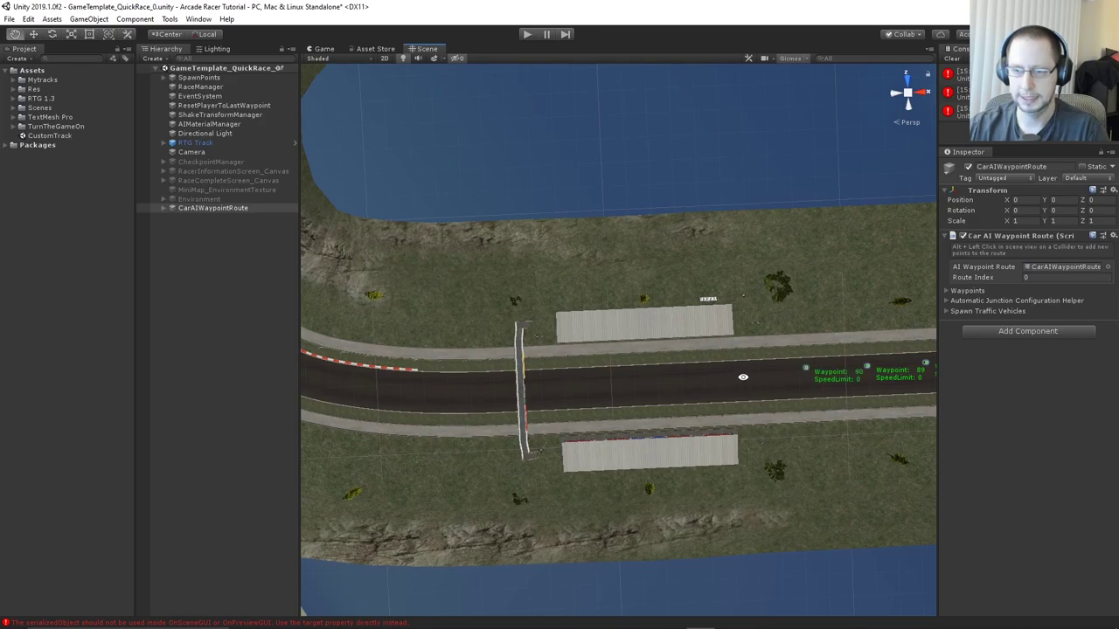
{"action": "left_click", "coordinate": [756, 372], "text": "alt"}
{"action": "left_click", "coordinate": [701, 374], "text": "alt"}
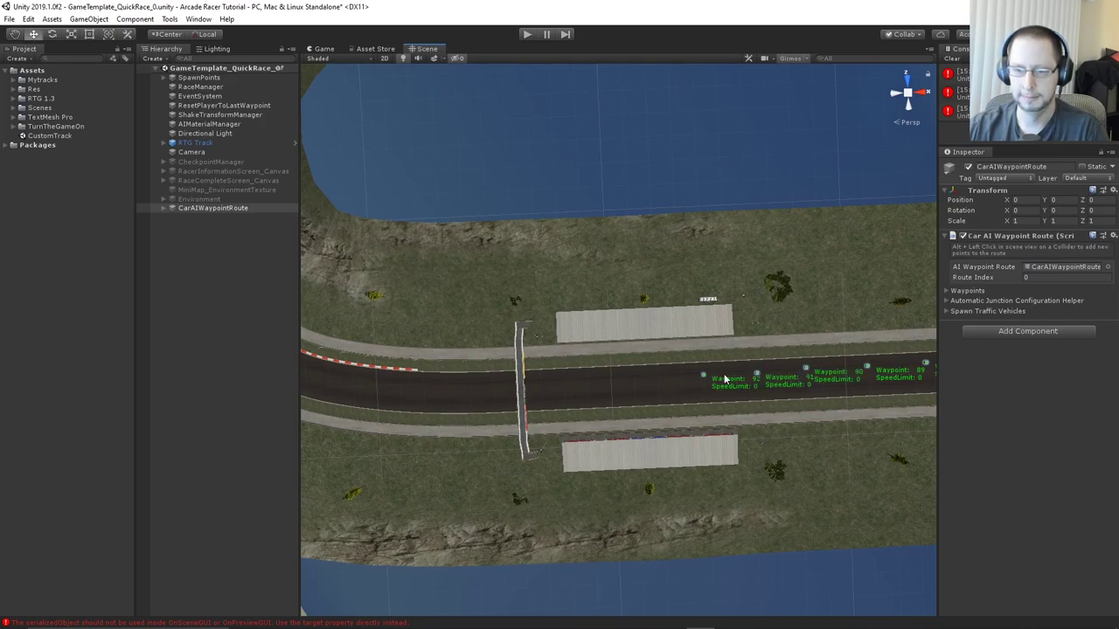
Add five waypoints from between the facing grandstands, under the overhead gantry and just beyond it
{"action": "middle_click_drag", "start_coordinate": [702, 374], "coordinate": [784, 375], "text": "alt"}
{"action": "left_click", "coordinate": [772, 377], "text": "alt"}
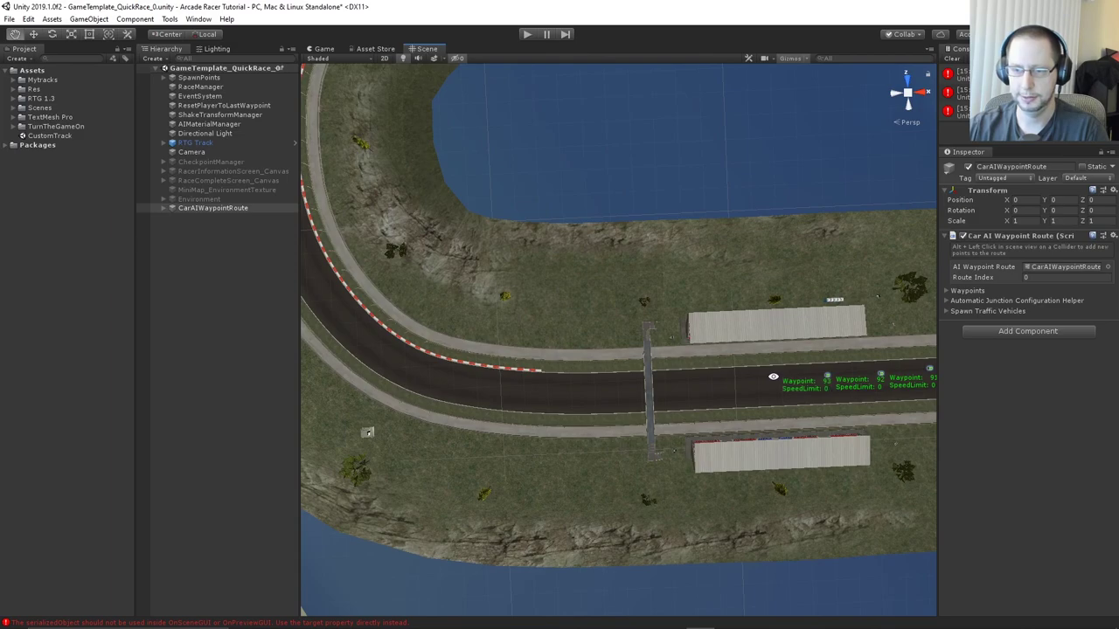
{"action": "left_click", "coordinate": [719, 379], "text": "alt"}
{"action": "left_click", "coordinate": [680, 381], "text": "alt"}
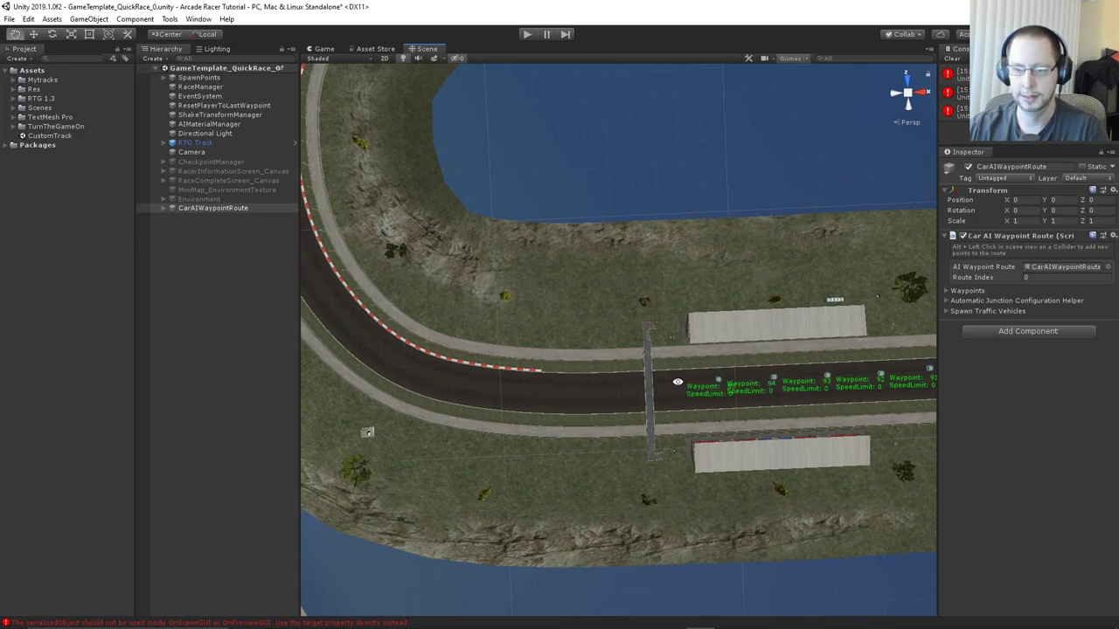
{"action": "middle_click_drag", "start_coordinate": [680, 381], "coordinate": [762, 378], "text": "alt"}
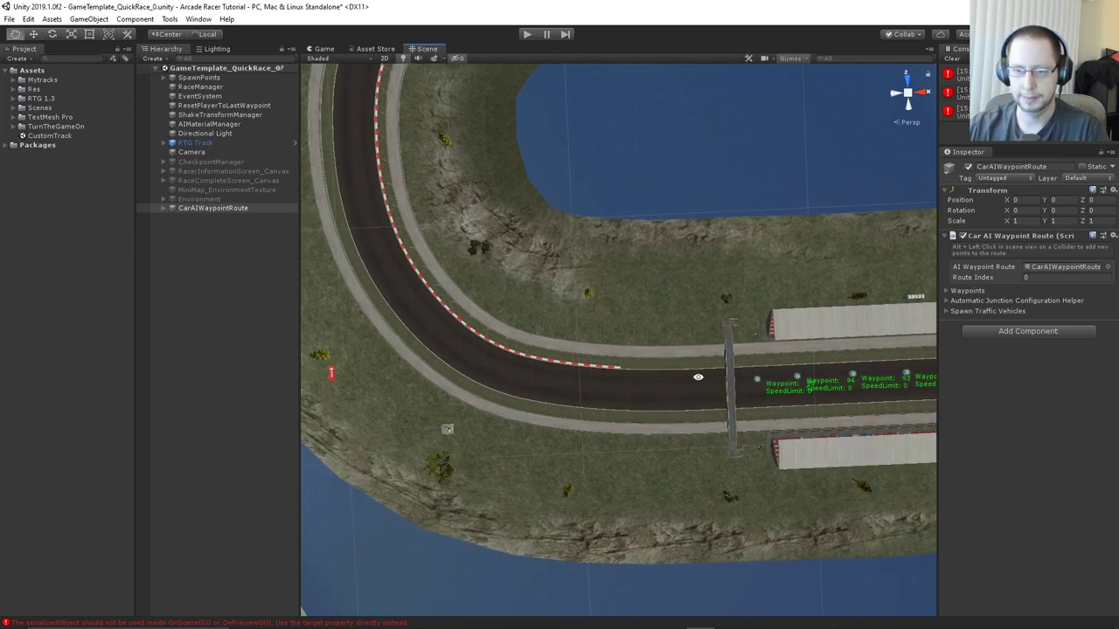
{"action": "left_click", "coordinate": [697, 377], "text": "alt"}
{"action": "left_click", "coordinate": [665, 379], "text": "alt"}
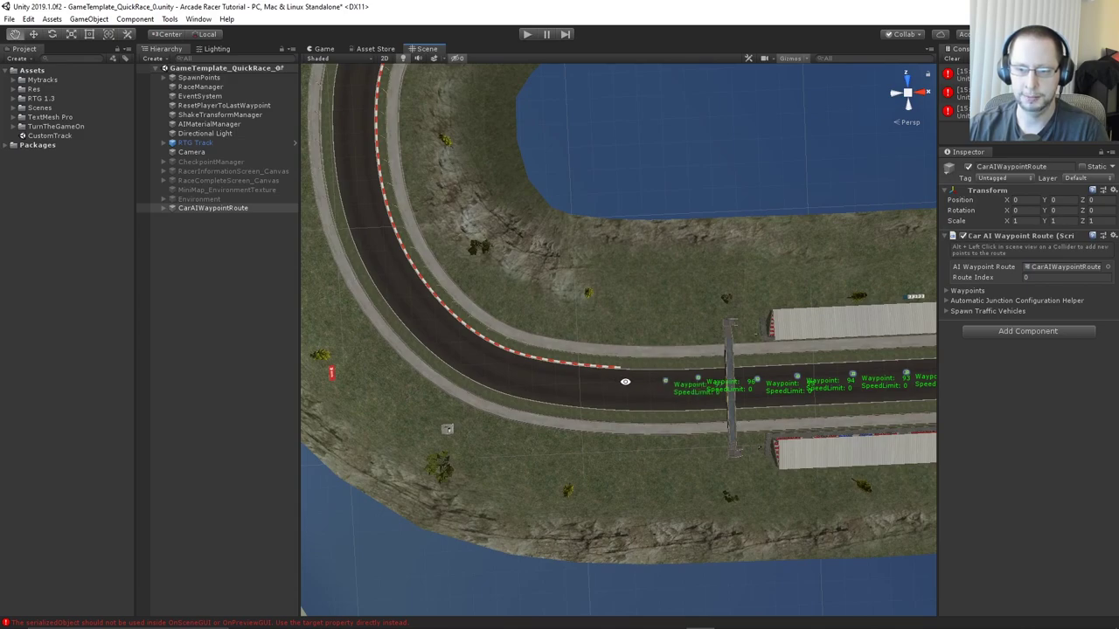
Add five waypoints from beyond the gantry into the entry of the long bend, staying near the red-and-white inner kerb
{"action": "left_click", "coordinate": [625, 382], "text": "alt"}
{"action": "left_click", "coordinate": [583, 380], "text": "alt"}
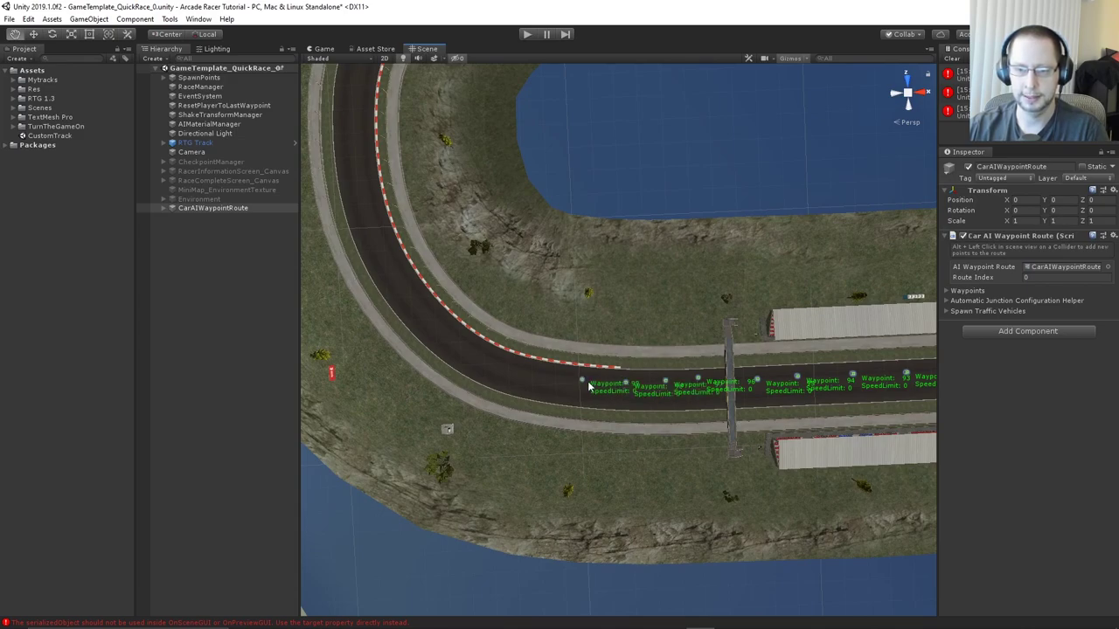
{"action": "middle_click_drag", "start_coordinate": [587, 382], "coordinate": [724, 396]}
{"action": "left_click", "coordinate": [657, 393], "text": "alt"}
{"action": "left_click", "coordinate": [725, 396], "text": "alt"}
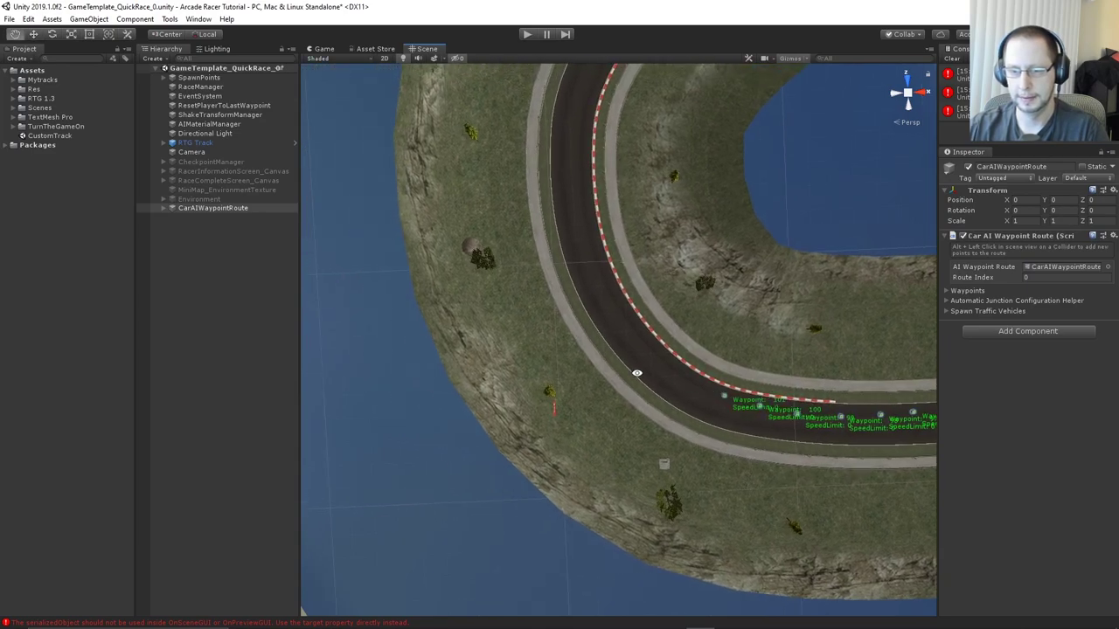
{"action": "left_click", "coordinate": [696, 382], "text": "alt"}
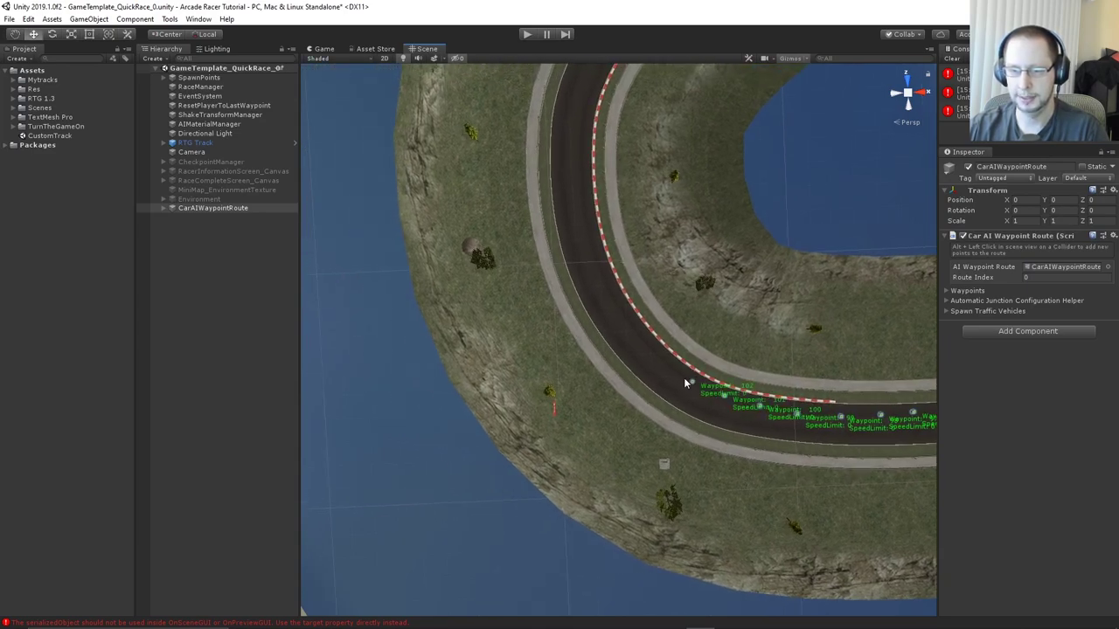
Add four waypoints through the middle of the long bend, following the inner side of the road
{"action": "right_click_drag", "start_coordinate": [687, 382], "coordinate": [843, 380]}
{"action": "middle_click_drag", "start_coordinate": [715, 354], "coordinate": [769, 404]}
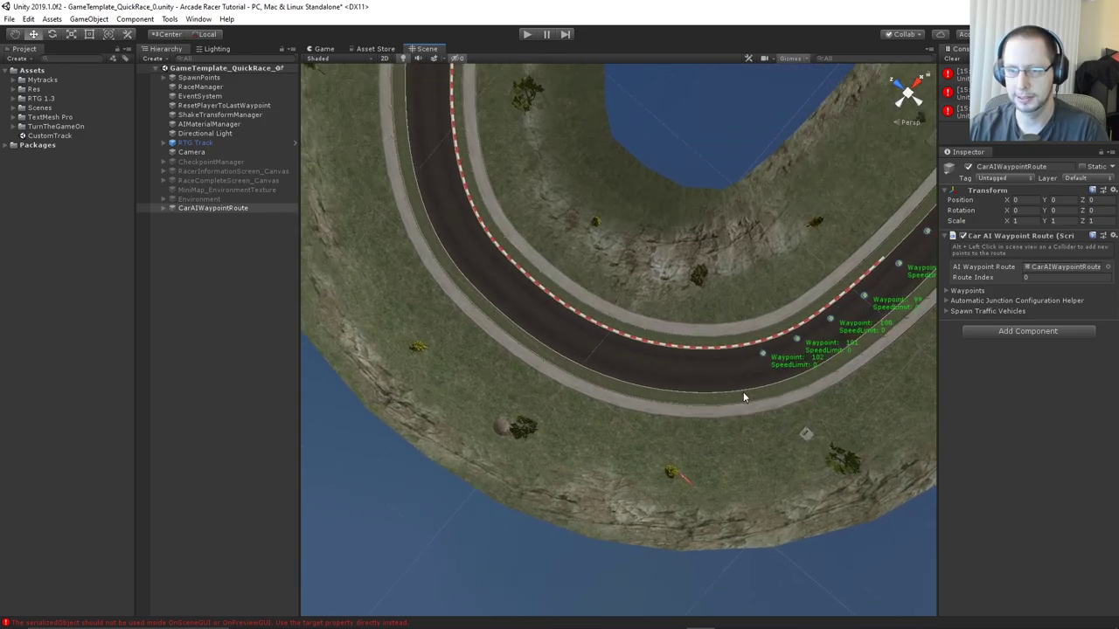
{"action": "scroll", "coordinate": [743, 391], "scroll_direction": "up", "scroll_amount": 3}
{"action": "left_click", "coordinate": [764, 361], "text": "alt"}
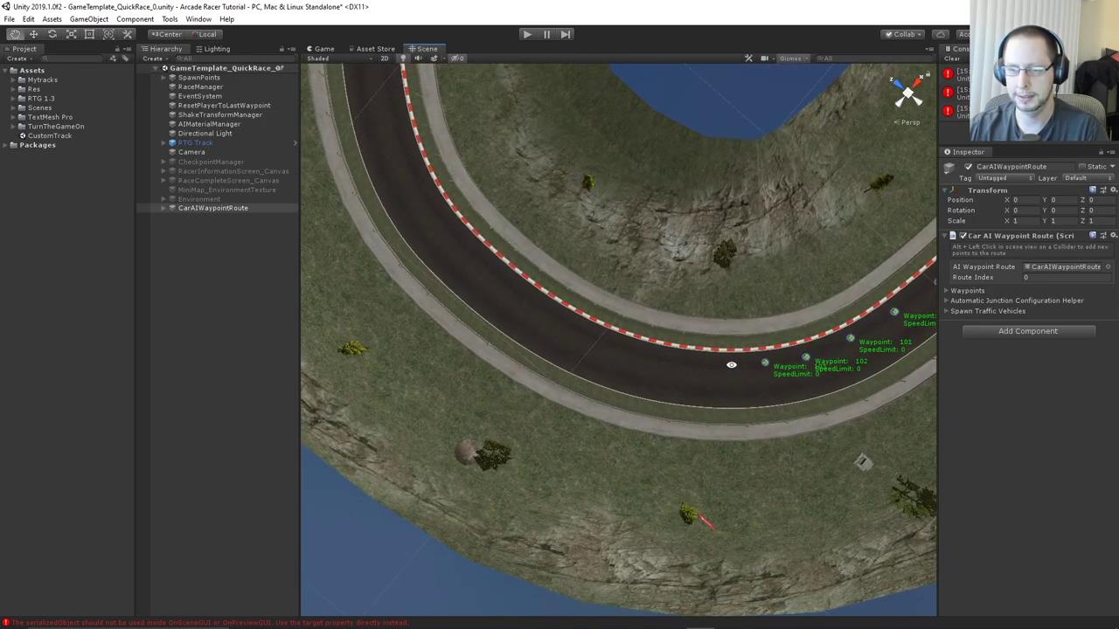
{"action": "left_click_drag", "start_coordinate": [654, 360], "coordinate": [764, 377], "text": "alt"}
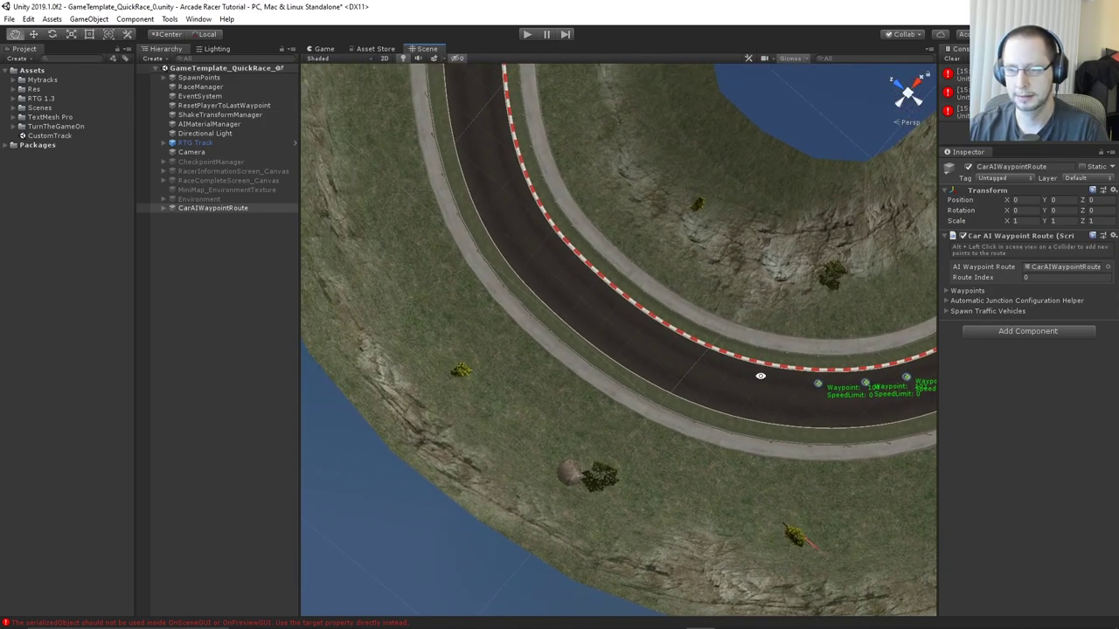
{"action": "left_click", "coordinate": [761, 376], "text": "alt"}
{"action": "left_click", "coordinate": [714, 364], "text": "alt"}
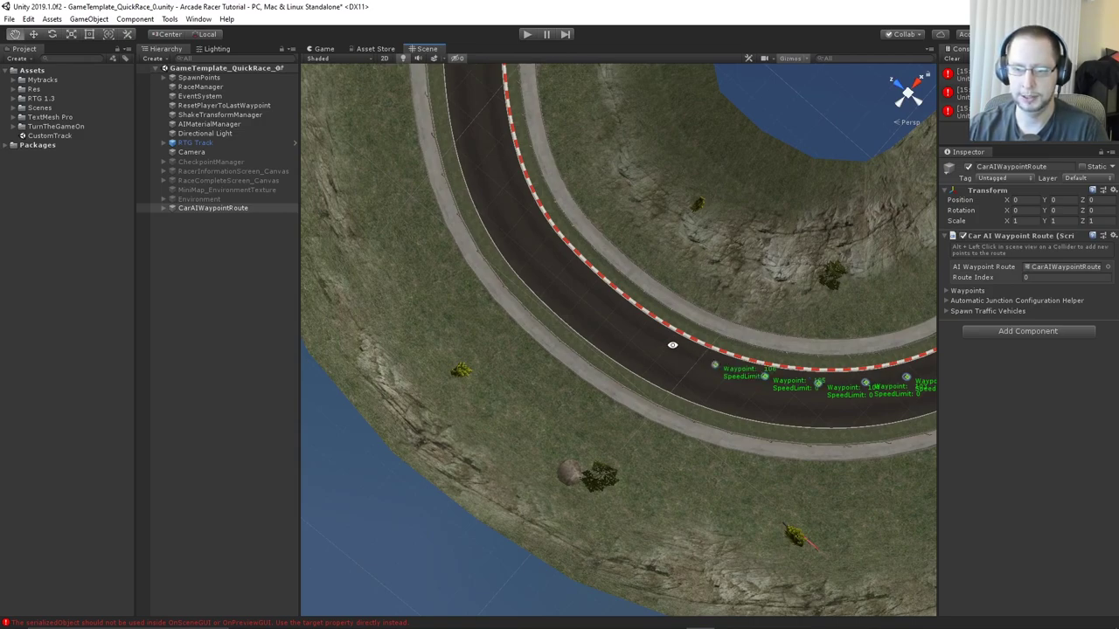
Add eight waypoints around the second half of the long bend, keeping close to the red-and-white kerb
{"action": "mouse_move", "coordinate": [710, 354]}
{"action": "left_mouse_down", "text": "alt"}
{"action": "mouse_move", "coordinate": [695, 359]}
{"action": "mouse_move", "coordinate": [717, 362]}
{"action": "left_mouse_up", "text": "alt"}
{"action": "left_click", "coordinate": [706, 356], "text": "alt"}
{"action": "left_click", "coordinate": [714, 361], "text": "alt"}
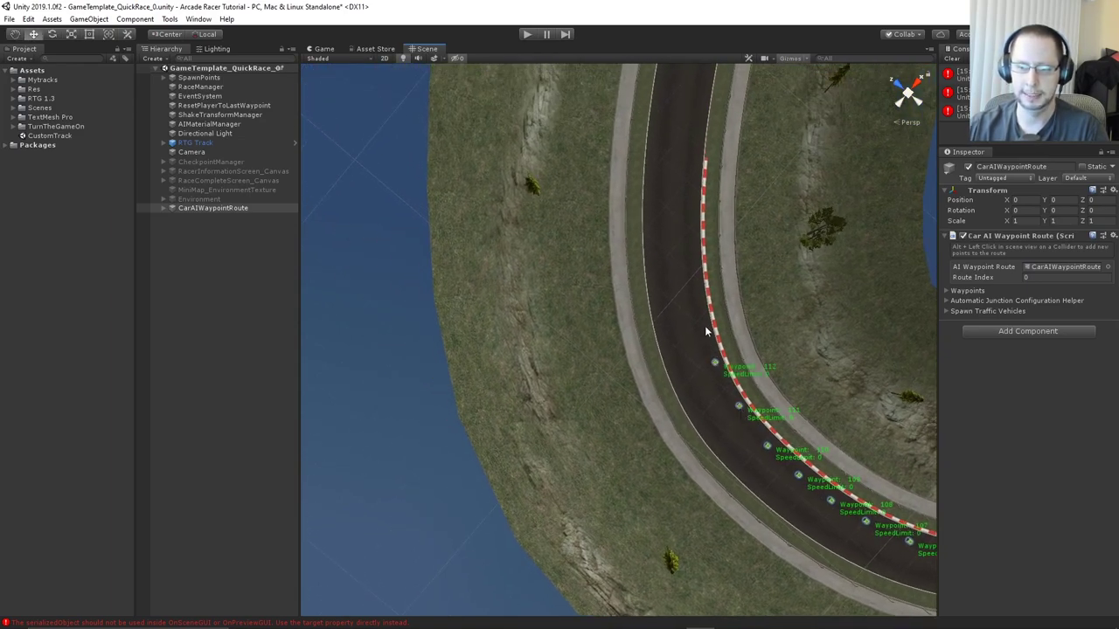
{"action": "left_click", "coordinate": [700, 309], "text": "alt"}
{"action": "left_click", "coordinate": [694, 253], "text": "alt"}
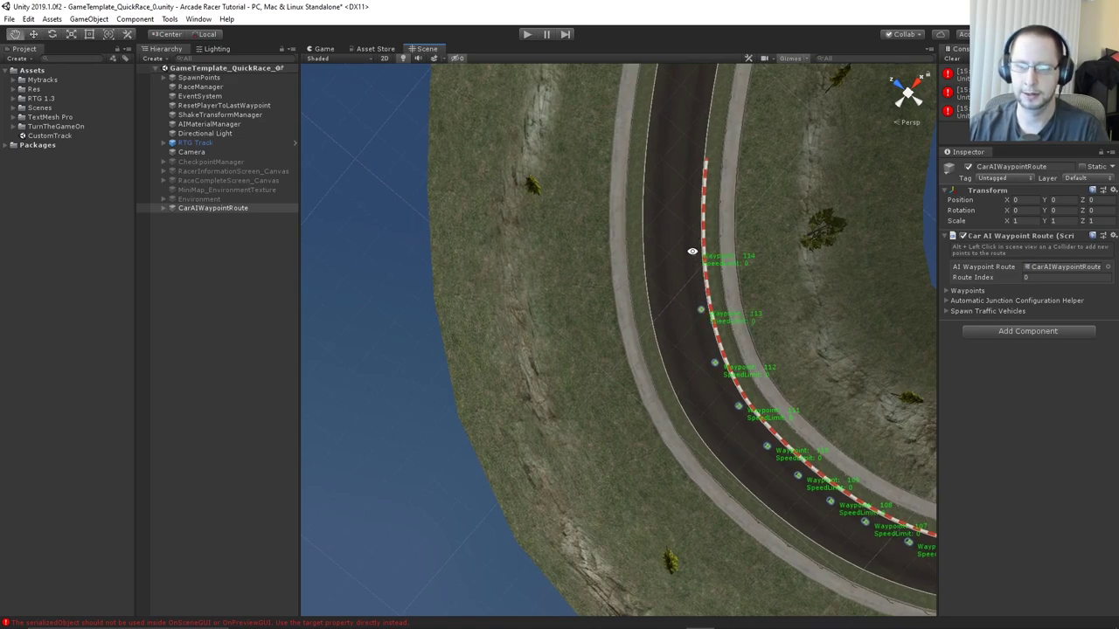
Add five waypoints past the end of the bend's kerb, heading towards the kerb on the opposite side of the road
{"action": "middle_click_drag", "start_coordinate": [689, 250], "coordinate": [689, 390]}
{"action": "left_click", "coordinate": [689, 383], "text": "alt"}
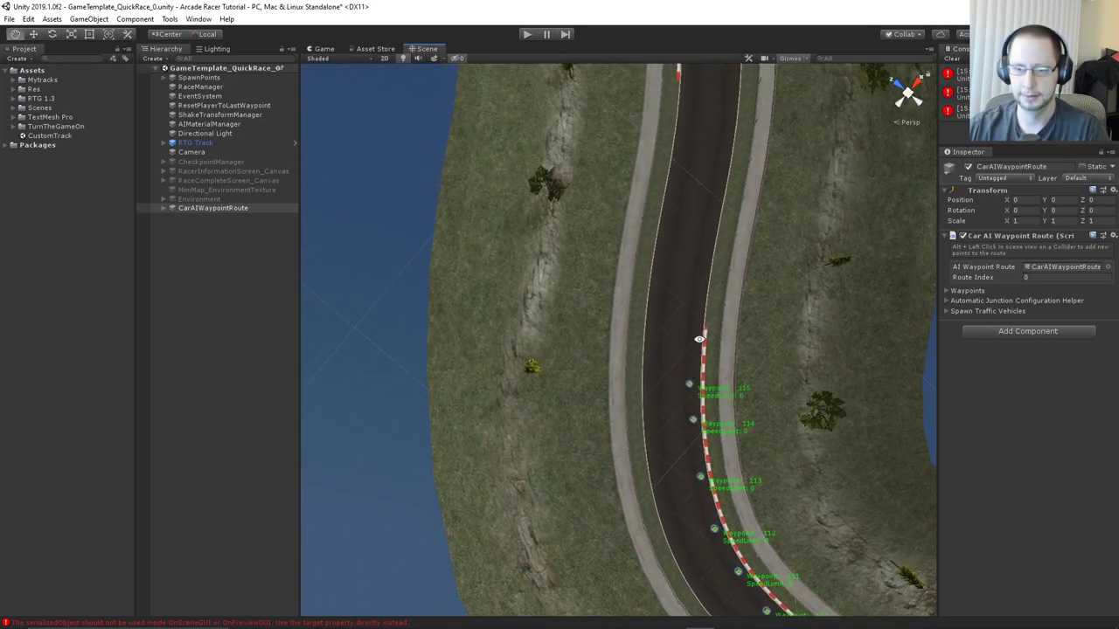
{"action": "left_click", "coordinate": [690, 337], "text": "alt"}
{"action": "left_click", "coordinate": [697, 293], "text": "alt"}
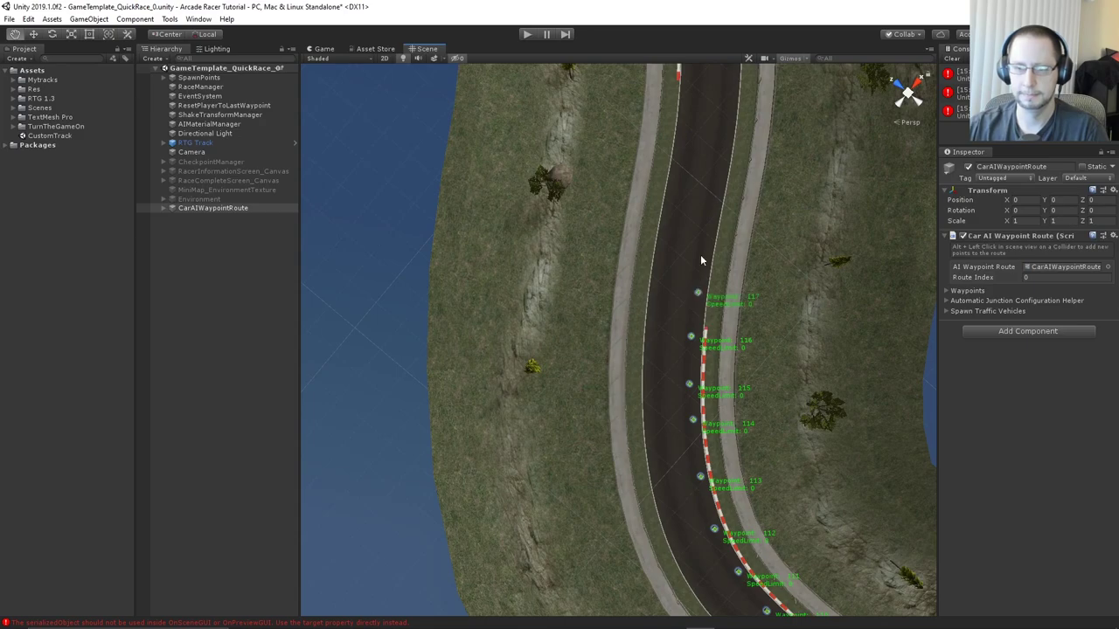
{"action": "middle_click_drag", "start_coordinate": [700, 254], "coordinate": [682, 342]}
{"action": "left_click", "coordinate": [682, 346], "text": "alt"}
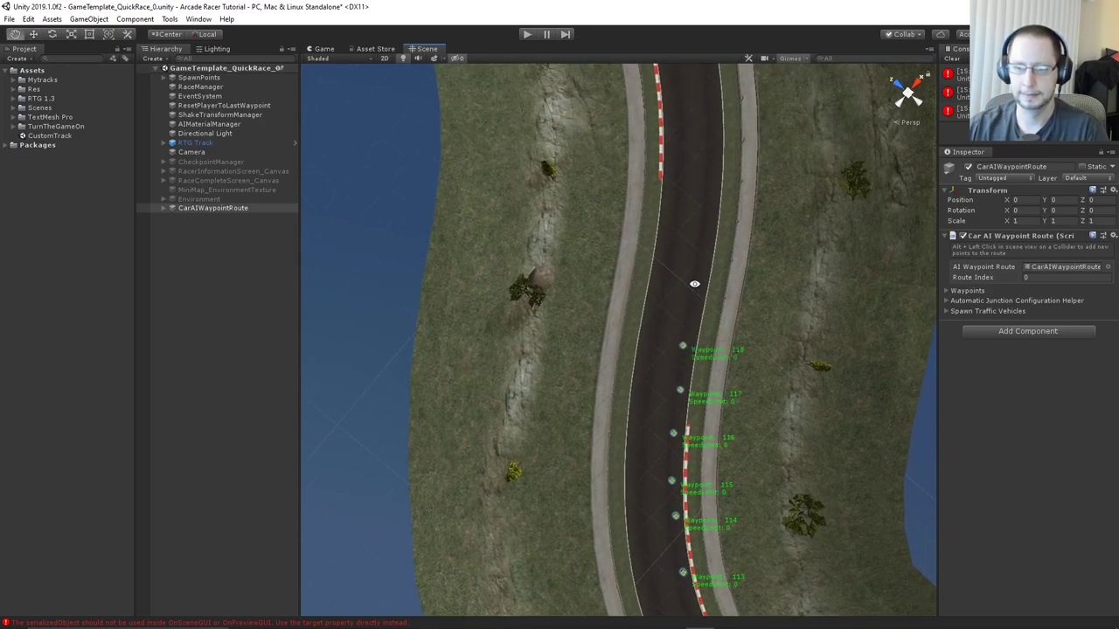
{"action": "left_click", "coordinate": [694, 285], "text": "alt"}
Add five waypoints into the following opposite bend, along the side of the road away from its kerb
{"action": "middle_click_drag", "start_coordinate": [707, 267], "coordinate": [677, 372]}
{"action": "left_click", "coordinate": [673, 337], "text": "alt"}
{"action": "middle_click_drag", "start_coordinate": [684, 288], "coordinate": [669, 379]}
{"action": "left_click", "coordinate": [665, 380], "text": "alt"}
{"action": "left_click", "coordinate": [665, 339], "text": "alt"}
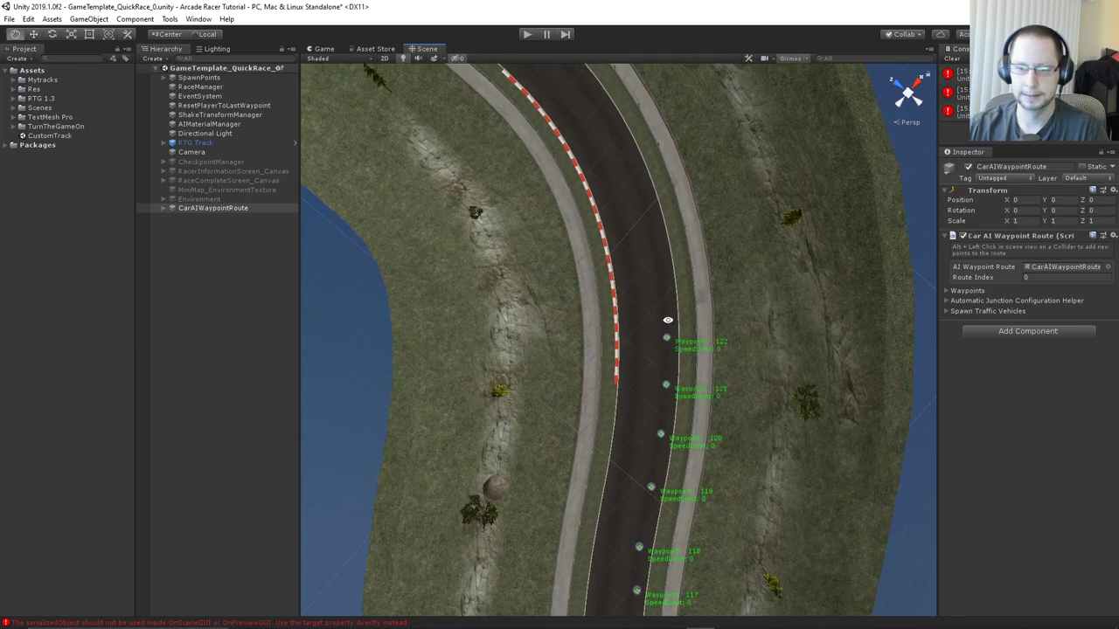
{"action": "middle_click_drag", "start_coordinate": [666, 321], "coordinate": [674, 408]}
{"action": "left_click", "coordinate": [669, 380], "text": "alt"}
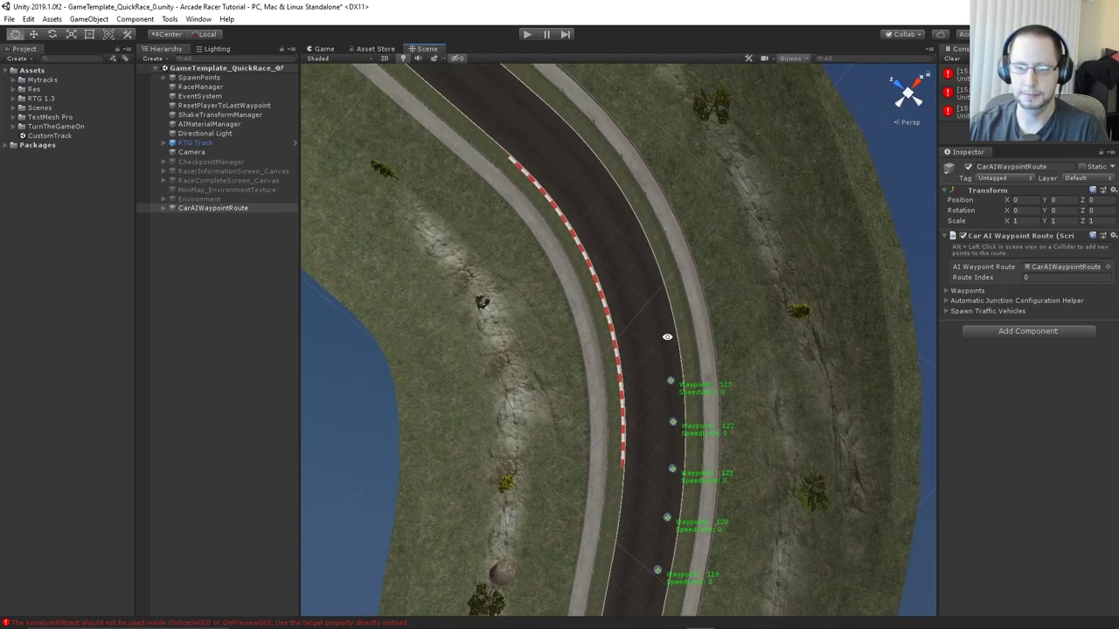
{"action": "left_click", "coordinate": [667, 338], "text": "alt"}
Add five waypoints out of the opposite bend, along its outer edge towards the short connecting stretch
{"action": "middle_click_drag", "start_coordinate": [652, 295], "coordinate": [669, 394]}
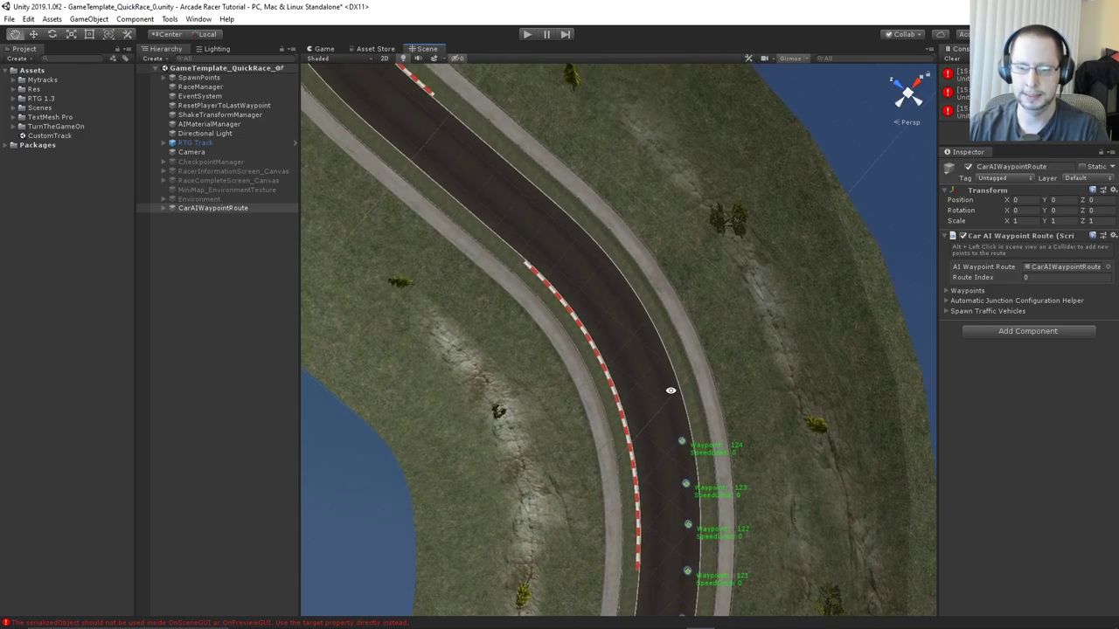
{"action": "left_click", "coordinate": [670, 390], "text": "alt"}
{"action": "left_click", "coordinate": [651, 346], "text": "alt"}
{"action": "middle_click_drag", "start_coordinate": [652, 347], "coordinate": [711, 420]}
{"action": "left_click", "coordinate": [700, 405], "text": "alt"}
{"action": "left_click", "coordinate": [680, 371], "text": "alt"}
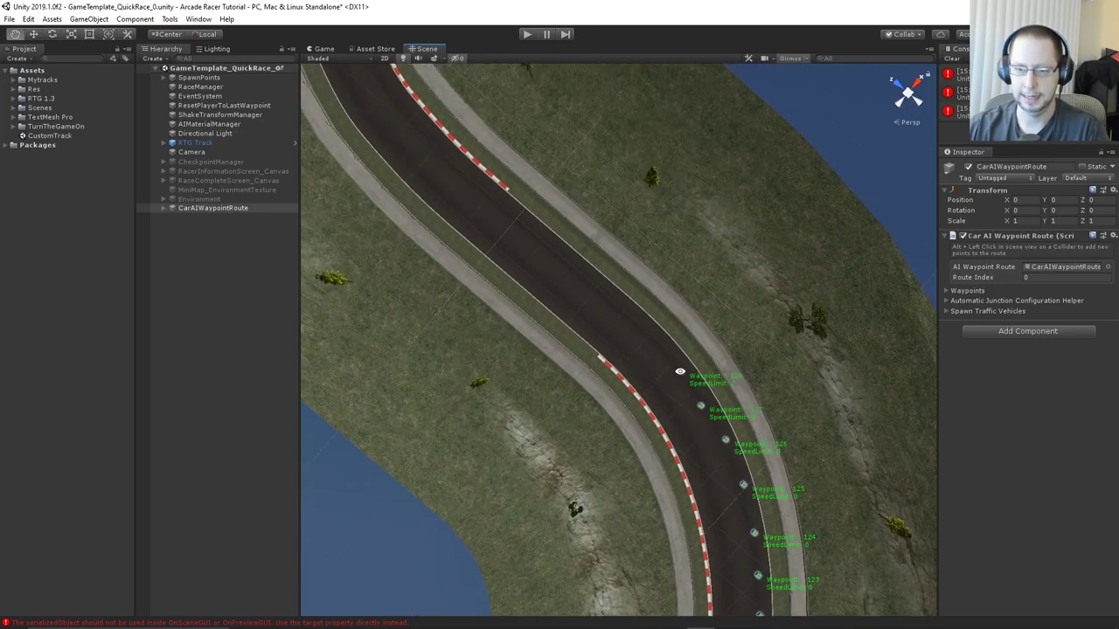
{"action": "left_click", "coordinate": [654, 343], "text": "alt"}
Add five waypoints along the short stretch between the two kerbed bends, up to the start of the next kerb
{"action": "middle_click_drag", "start_coordinate": [620, 327], "coordinate": [707, 414]}
{"action": "left_click_drag", "start_coordinate": [707, 415], "coordinate": [779, 356], "text": "alt"}
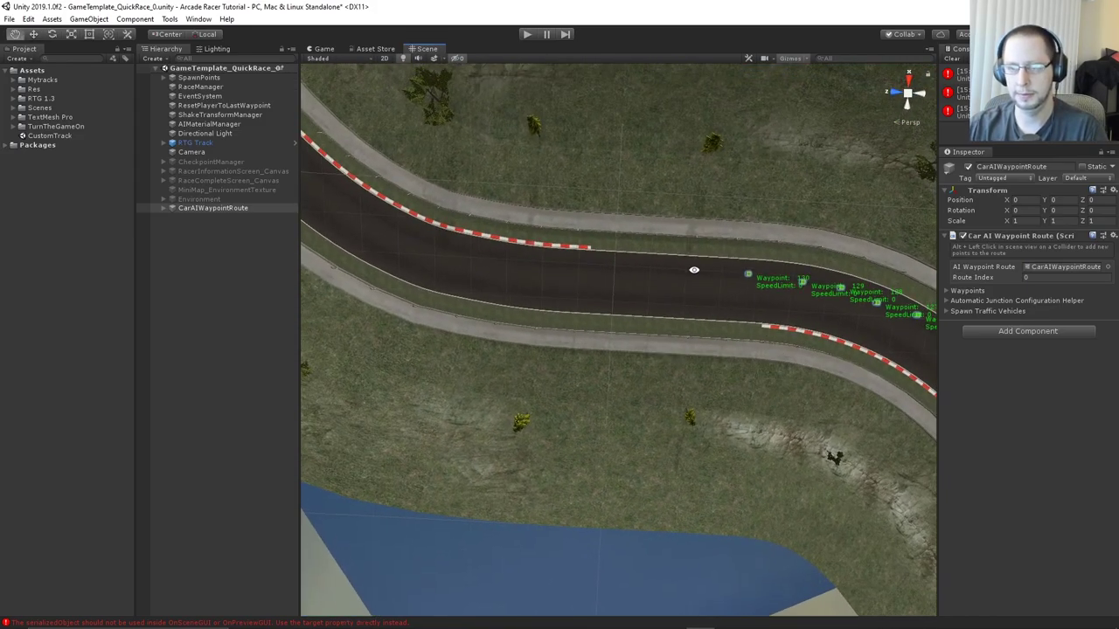
{"action": "left_click_drag", "start_coordinate": [689, 267], "coordinate": [744, 292], "text": "alt"}
{"action": "left_click", "coordinate": [744, 292], "text": "alt"}
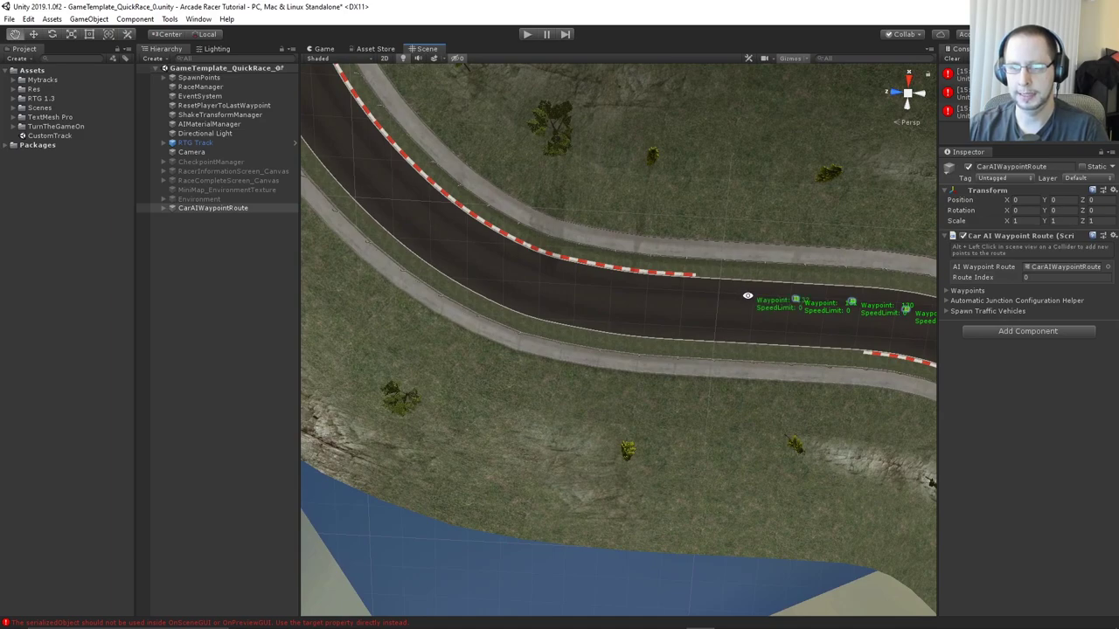
{"action": "left_click", "coordinate": [699, 293], "text": "alt"}
{"action": "left_click", "coordinate": [658, 292], "text": "alt"}
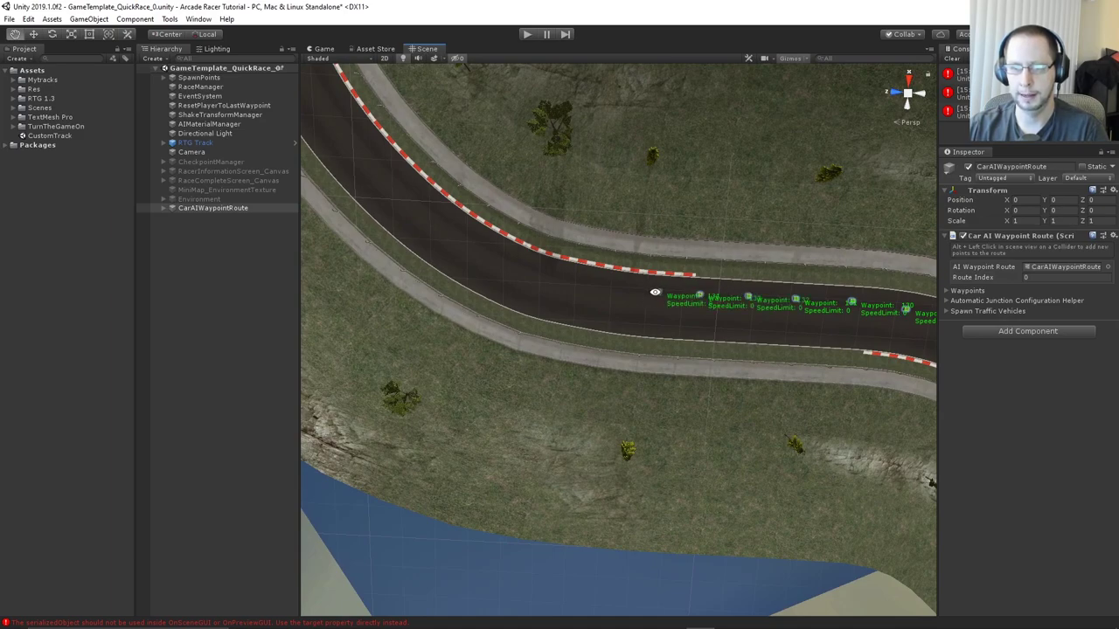
Add five waypoints through the first part of the final kerbed bend, following its inner side
{"action": "left_click_drag", "start_coordinate": [659, 292], "coordinate": [751, 332], "text": "alt"}
{"action": "left_click", "coordinate": [748, 331], "text": "alt"}
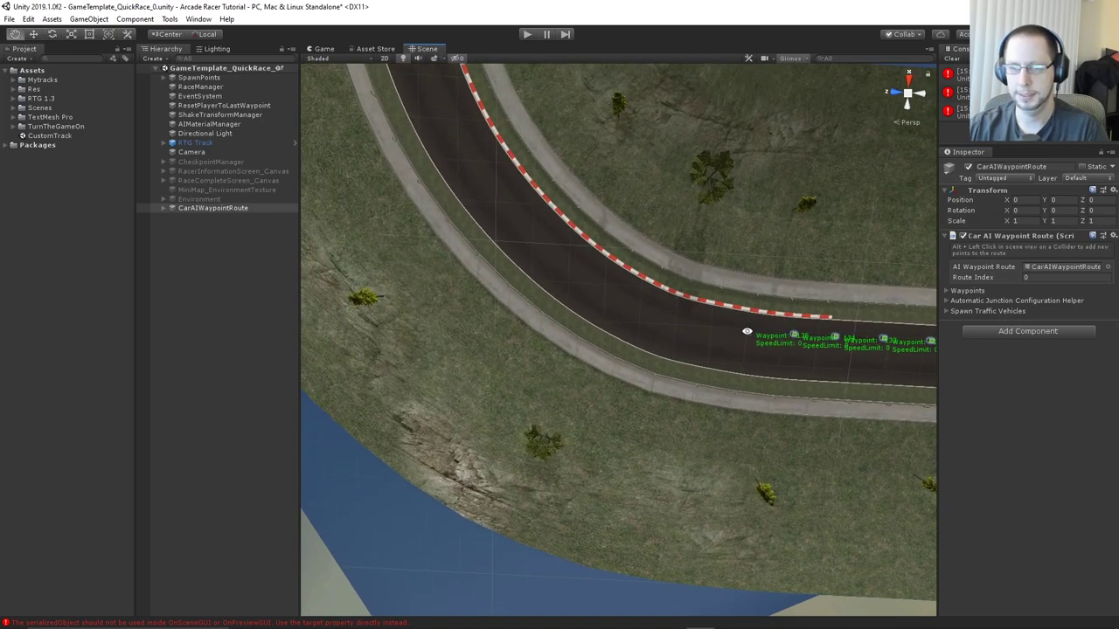
{"action": "left_click", "coordinate": [700, 320], "text": "alt"}
{"action": "left_click_drag", "start_coordinate": [659, 306], "coordinate": [775, 354], "text": "alt"}
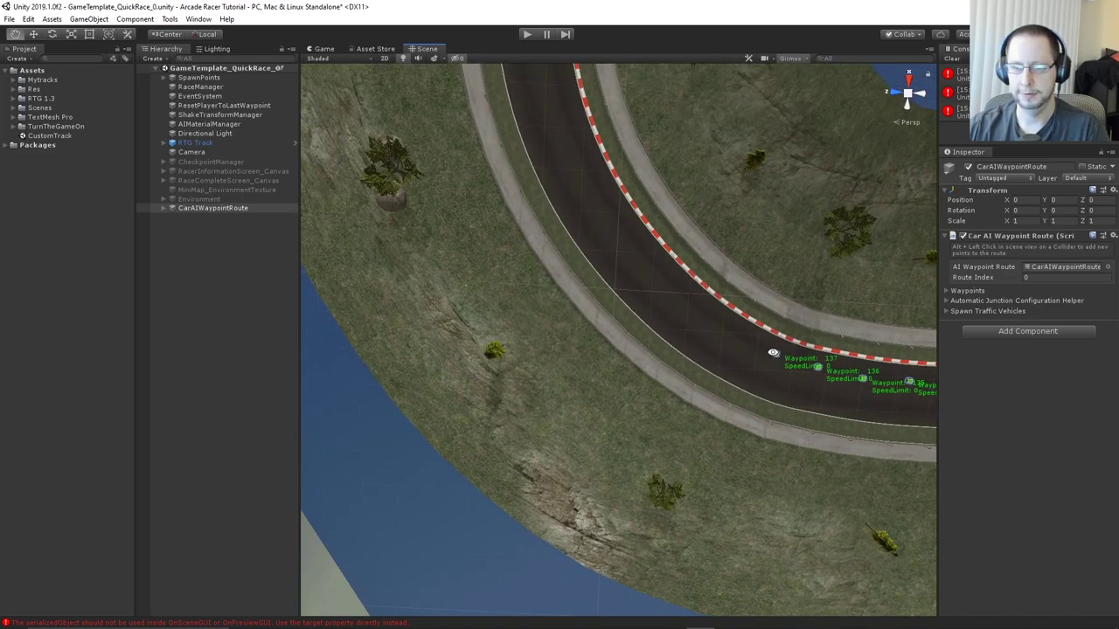
{"action": "left_click", "coordinate": [741, 335], "text": "alt"}
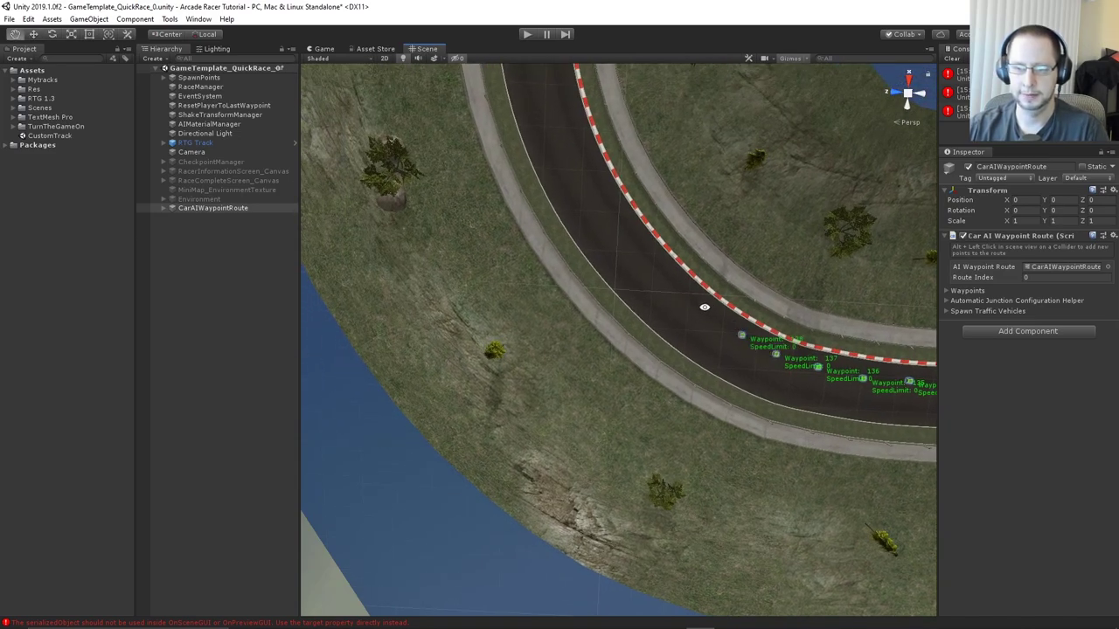
{"action": "left_click_drag", "start_coordinate": [690, 297], "coordinate": [769, 370], "text": "alt"}
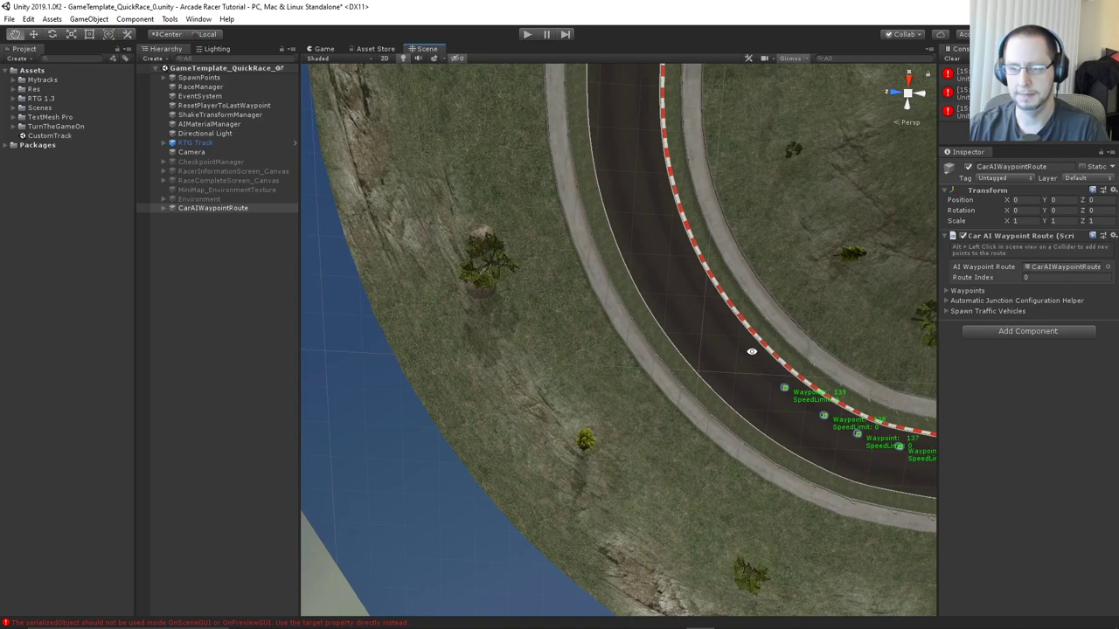
Add five waypoints around the rest of the final bend, beside the inner kerb towards the yellow-striped straight
{"action": "left_click", "coordinate": [742, 348], "text": "alt"}
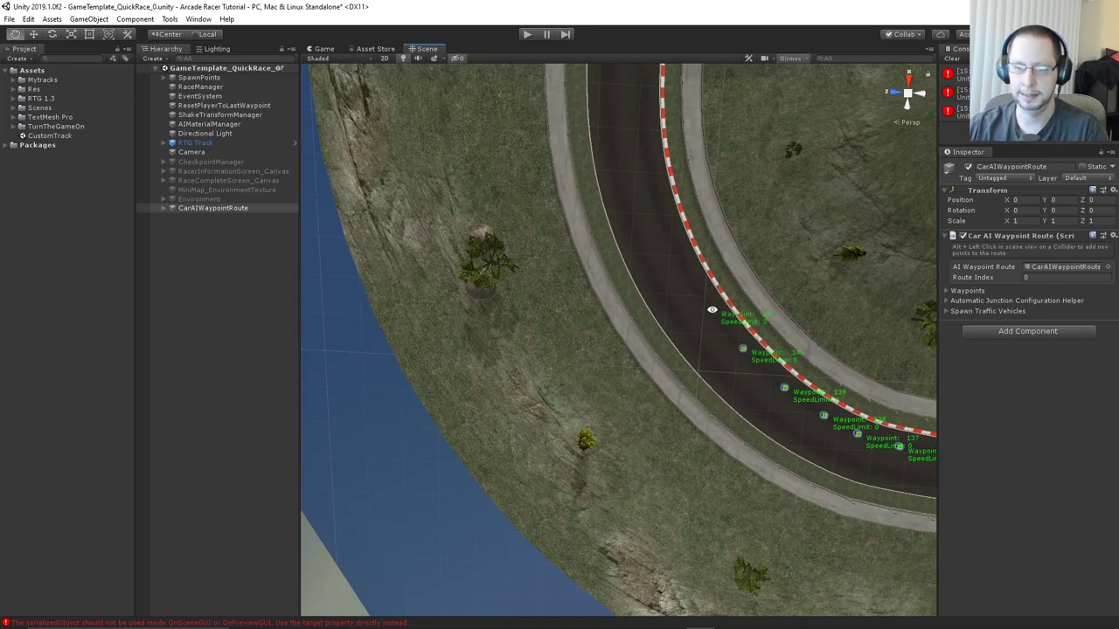
{"action": "left_click_drag", "start_coordinate": [711, 297], "coordinate": [724, 359], "text": "alt"}
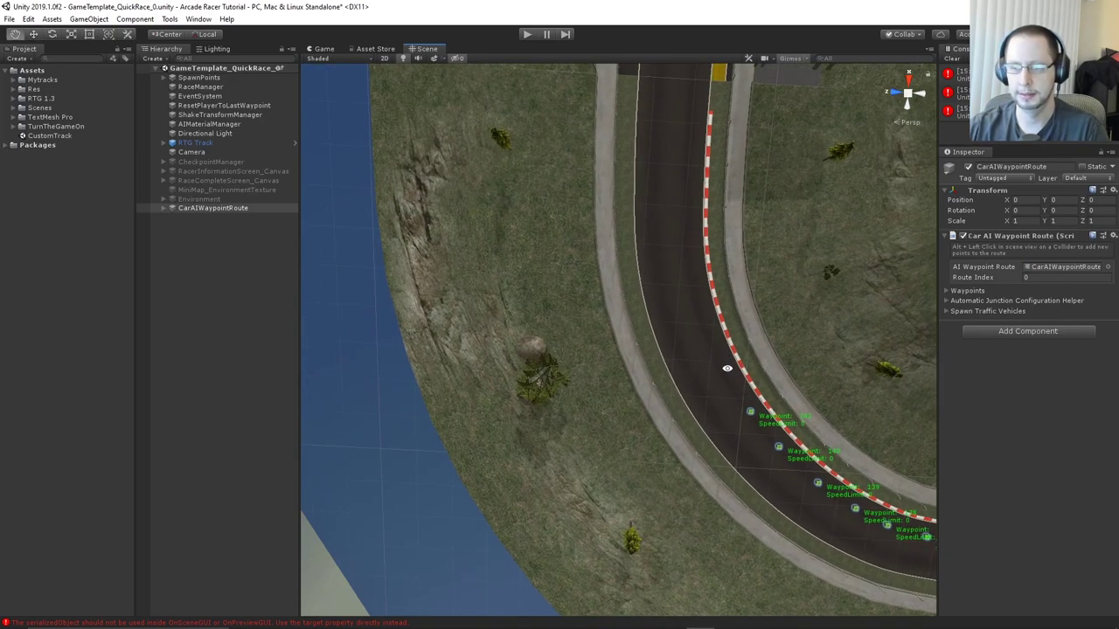
{"action": "left_click", "coordinate": [726, 369], "text": "alt"}
{"action": "left_click", "coordinate": [708, 333], "text": "alt"}
{"action": "middle_click_drag", "start_coordinate": [717, 334], "coordinate": [745, 389]}
{"action": "left_click", "coordinate": [739, 376], "text": "alt"}
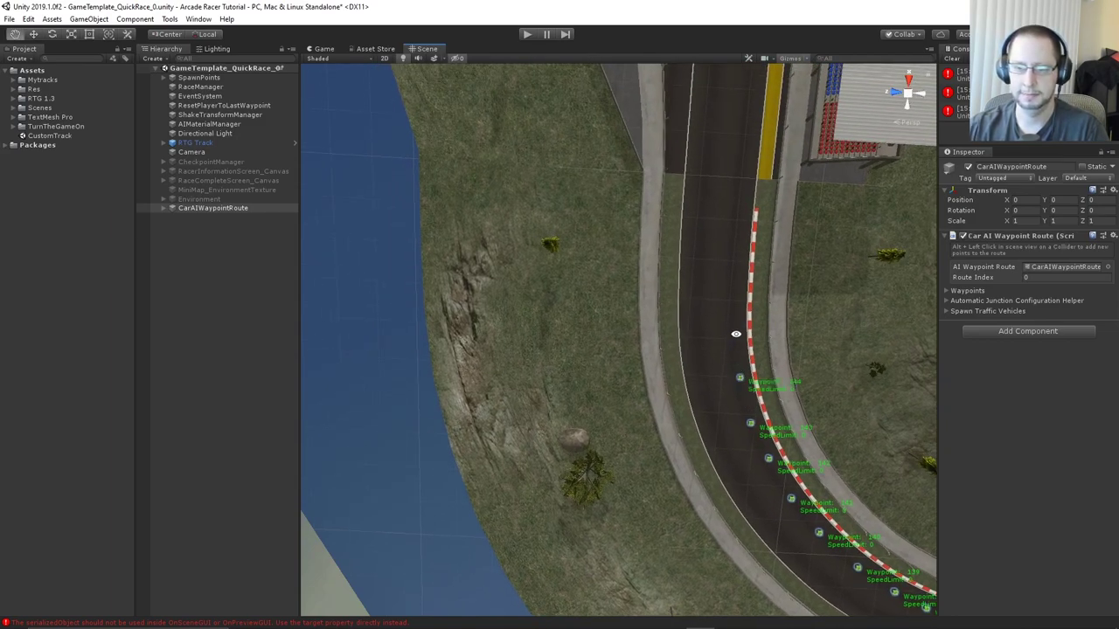
Add three waypoints out of the final bend, up to the end of its kerb just before the yellow strip
{"action": "left_click", "coordinate": [734, 330], "text": "alt"}
{"action": "left_click_drag", "start_coordinate": [735, 330], "coordinate": [732, 395], "text": "alt"}
{"action": "left_click", "coordinate": [733, 396], "text": "alt"}
{"action": "left_click", "coordinate": [738, 347], "text": "alt"}
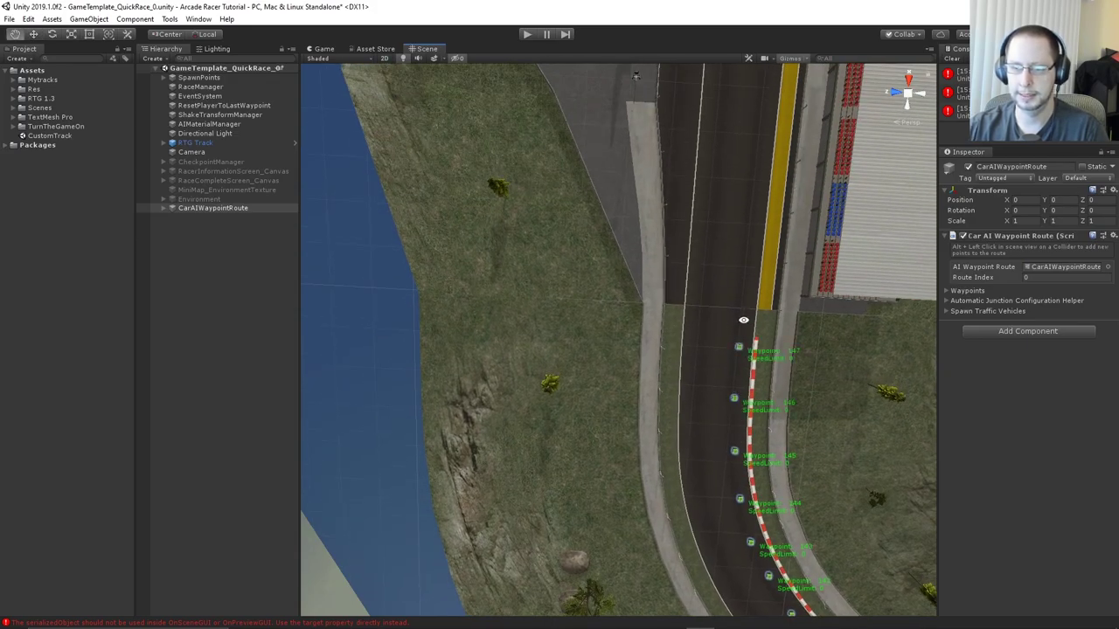
Add four waypoints from the end of the final bend's kerb along the beginning of the yellow-striped straight
{"action": "left_click_drag", "start_coordinate": [672, 303], "coordinate": [660, 283], "text": "alt"}
{"action": "middle_click_drag", "start_coordinate": [603, 306], "coordinate": [721, 300]}
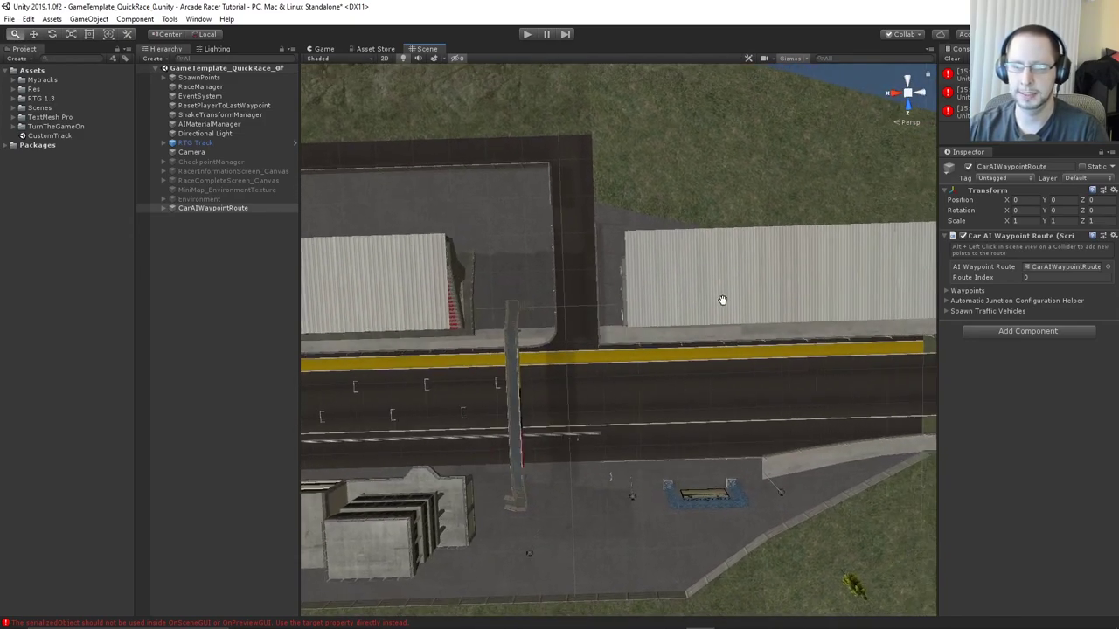
{"action": "middle_click_drag", "start_coordinate": [746, 355], "coordinate": [682, 338]}
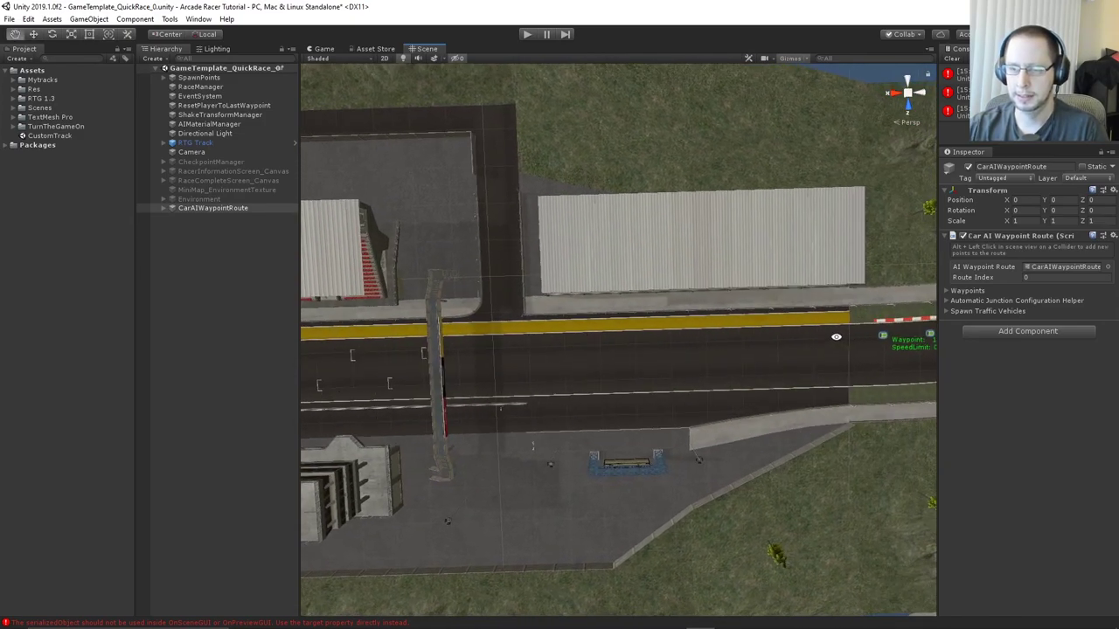
{"action": "left_click", "coordinate": [830, 339], "text": "alt"}
{"action": "left_click", "coordinate": [771, 340], "text": "alt"}
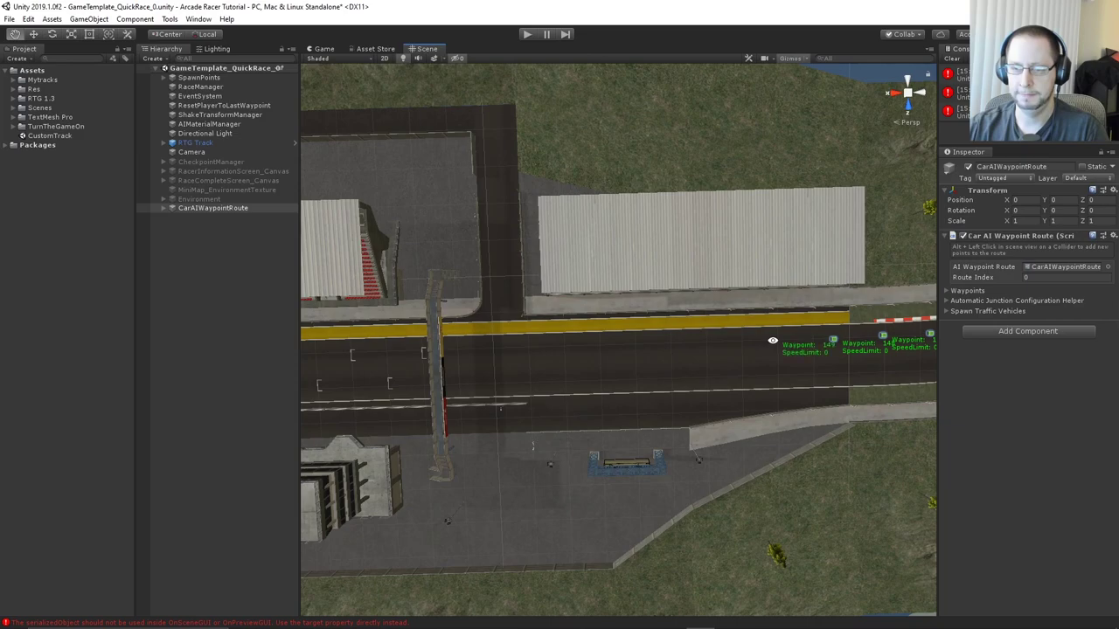
{"action": "left_click", "coordinate": [710, 342], "text": "alt"}
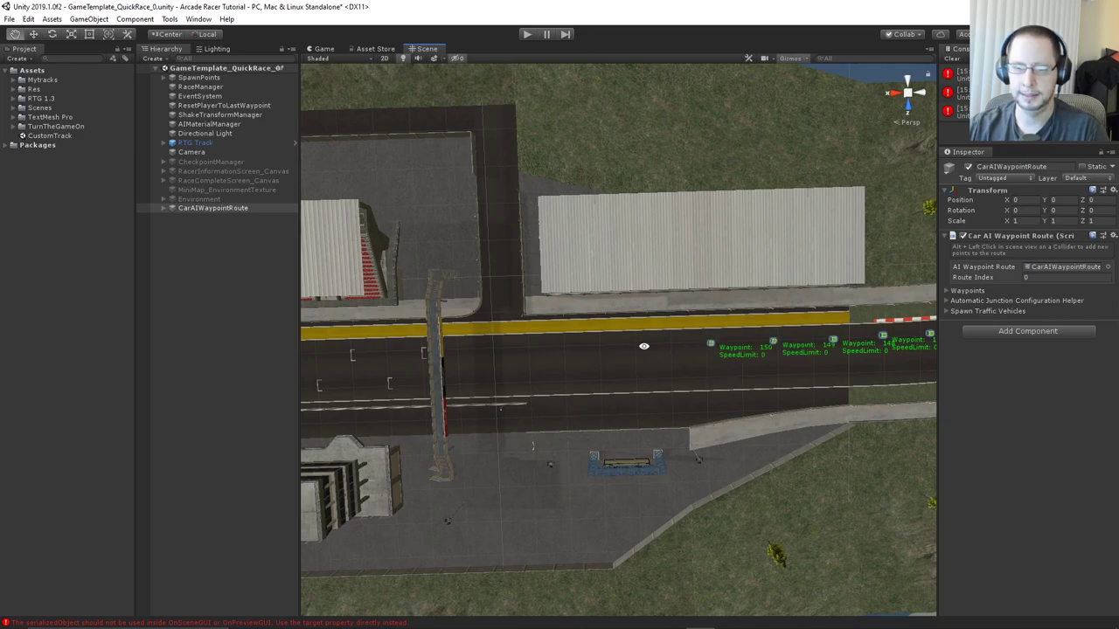
{"action": "left_click", "coordinate": [636, 344], "text": "alt"}
Add four waypoints along the straight beside the yellow strip, ending just past the footbridge at the first grid boxes
{"action": "middle_click_drag", "start_coordinate": [635, 344], "coordinate": [776, 345]}
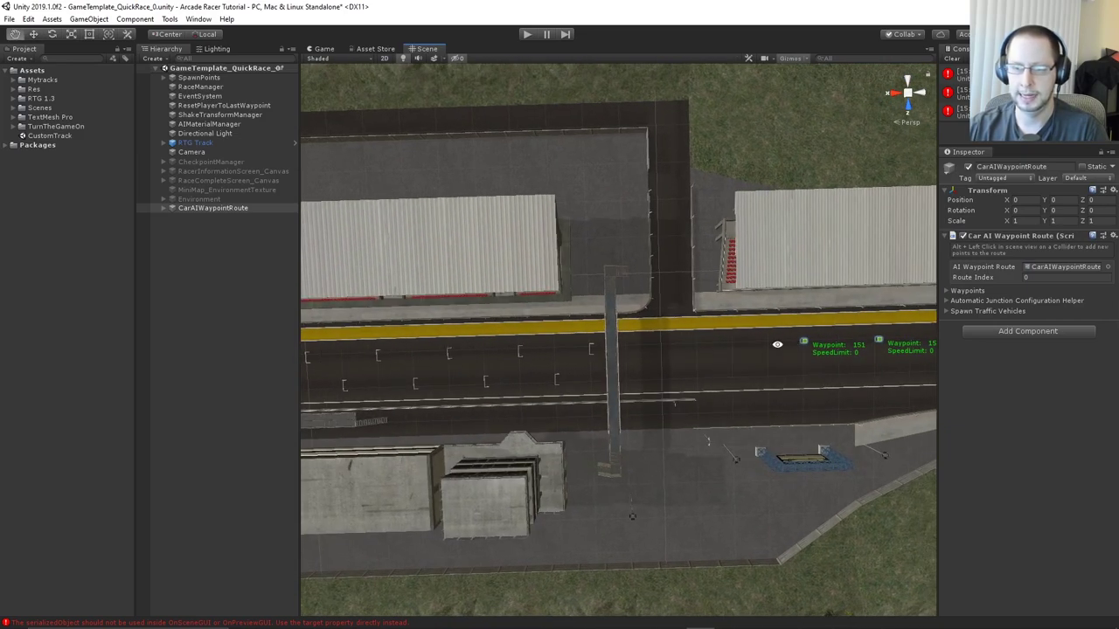
{"action": "left_click", "coordinate": [738, 342], "text": "alt"}
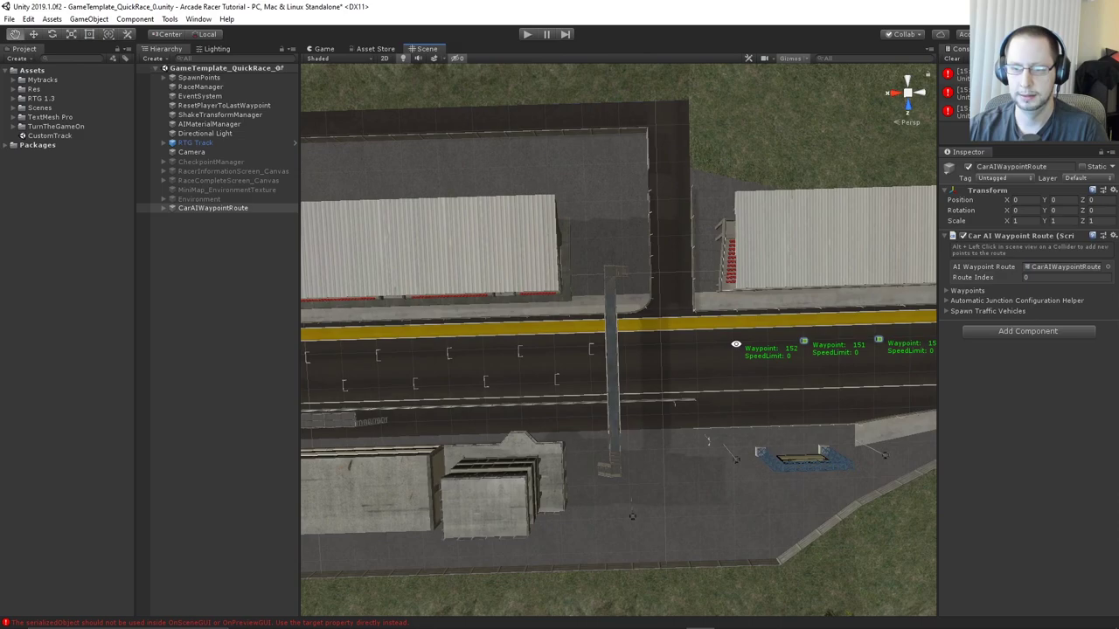
{"action": "left_click", "coordinate": [678, 345], "text": "alt"}
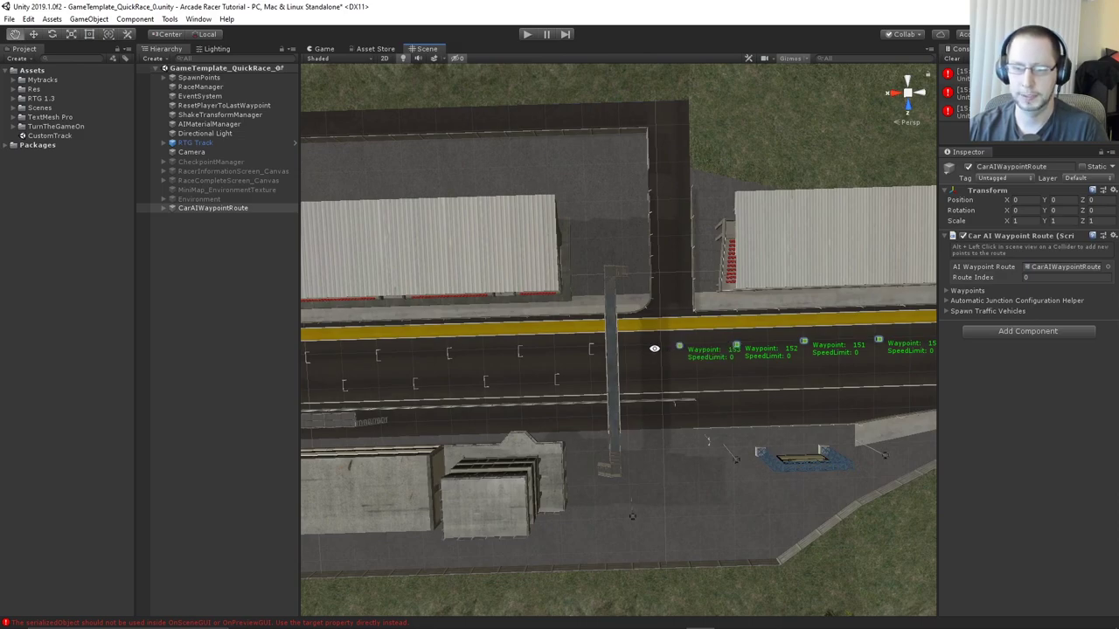
{"action": "scroll", "coordinate": [718, 348], "scroll_direction": "up", "scroll_amount": 5}
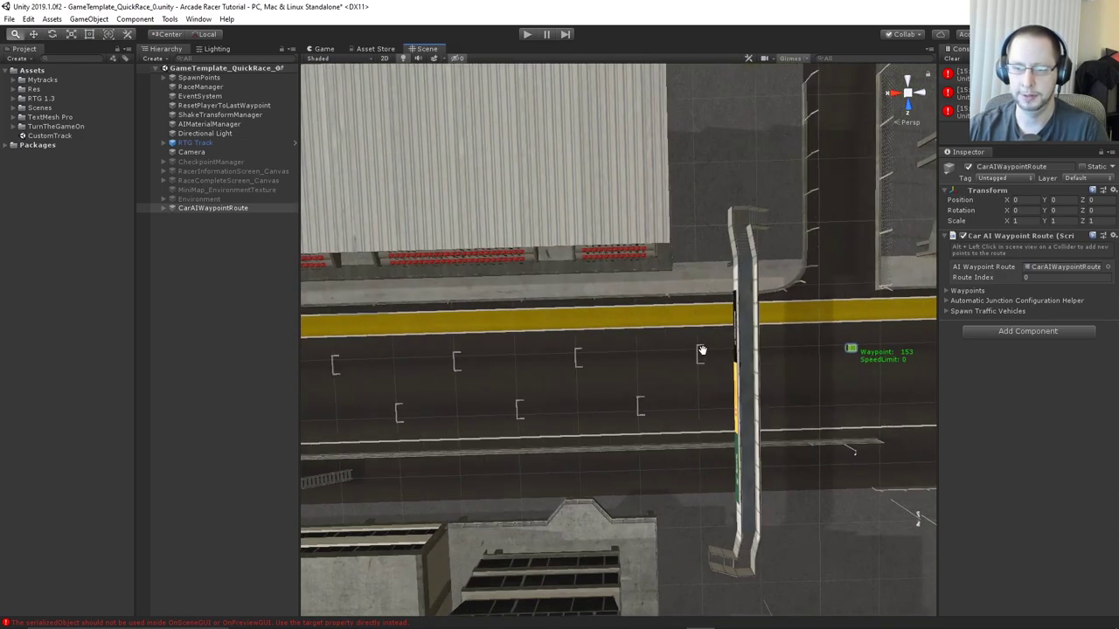
{"action": "middle_click_drag", "start_coordinate": [702, 349], "coordinate": [685, 337]}
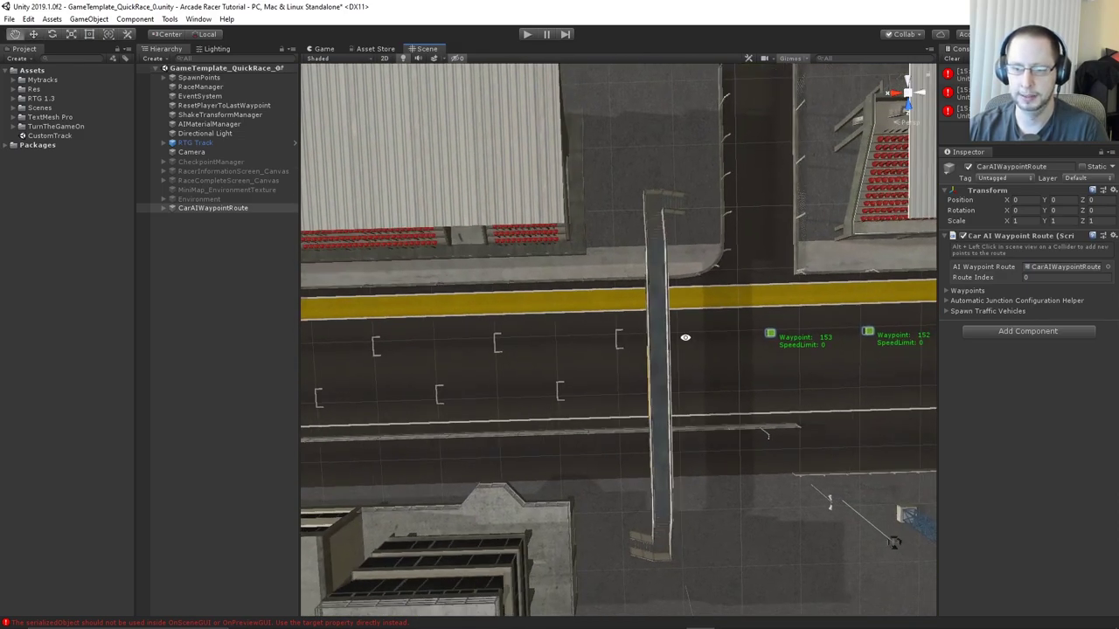
{"action": "left_click", "coordinate": [679, 335], "text": "alt"}
{"action": "left_click", "coordinate": [584, 336], "text": "alt"}
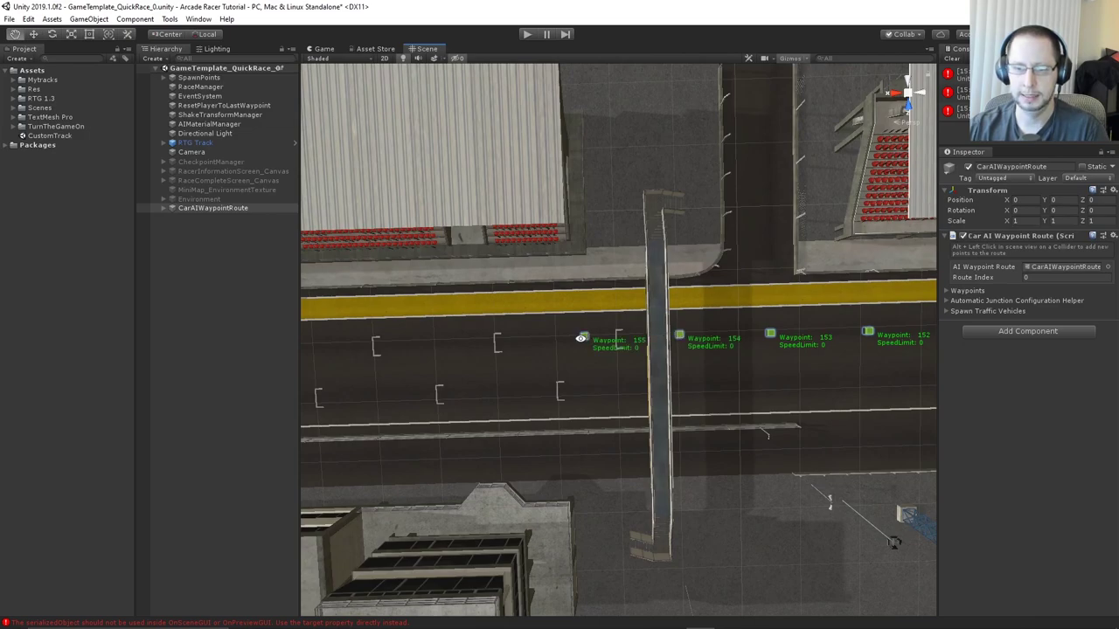
Add six waypoints through the starting grid, following the grid row nearest the yellow strip
{"action": "mouse_move", "coordinate": [584, 335]}
{"action": "left_mouse_down", "text": "alt"}
{"action": "mouse_move", "coordinate": [799, 350]}
{"action": "mouse_move", "coordinate": [776, 347]}
{"action": "left_mouse_up", "text": "alt"}
{"action": "left_click", "coordinate": [694, 343], "text": "alt"}
{"action": "left_click", "coordinate": [729, 341], "text": "alt"}
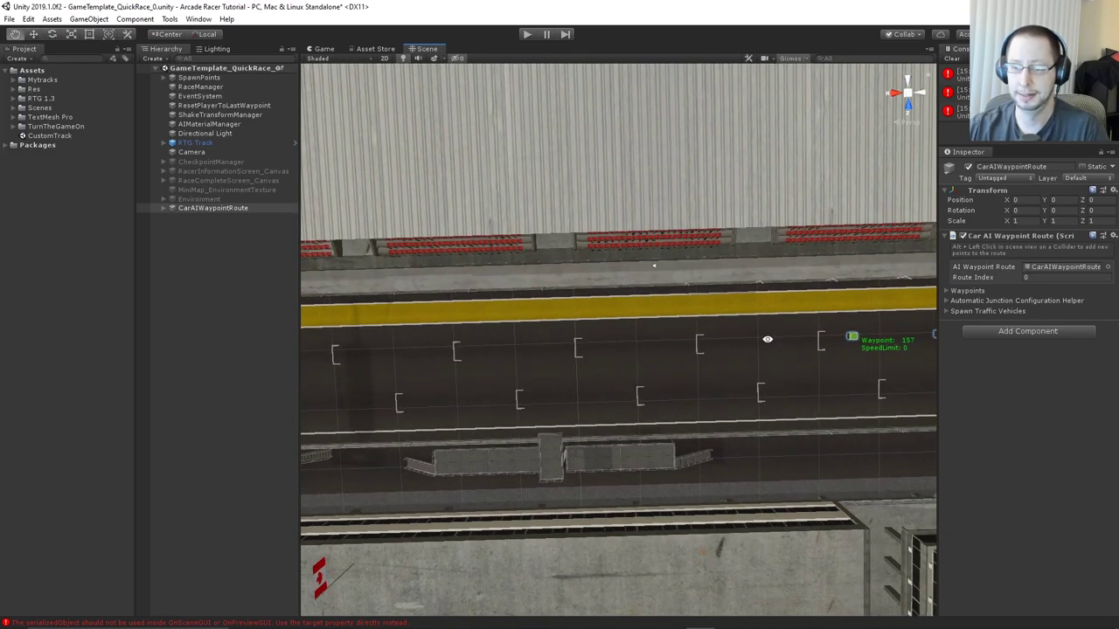
{"action": "left_click", "coordinate": [775, 346], "text": "alt"}
{"action": "left_click", "coordinate": [693, 341], "text": "alt"}
{"action": "middle_click_drag", "start_coordinate": [725, 344], "coordinate": [835, 344]}
{"action": "left_click", "coordinate": [741, 340], "text": "alt"}
{"action": "left_click", "coordinate": [677, 344], "text": "alt"}
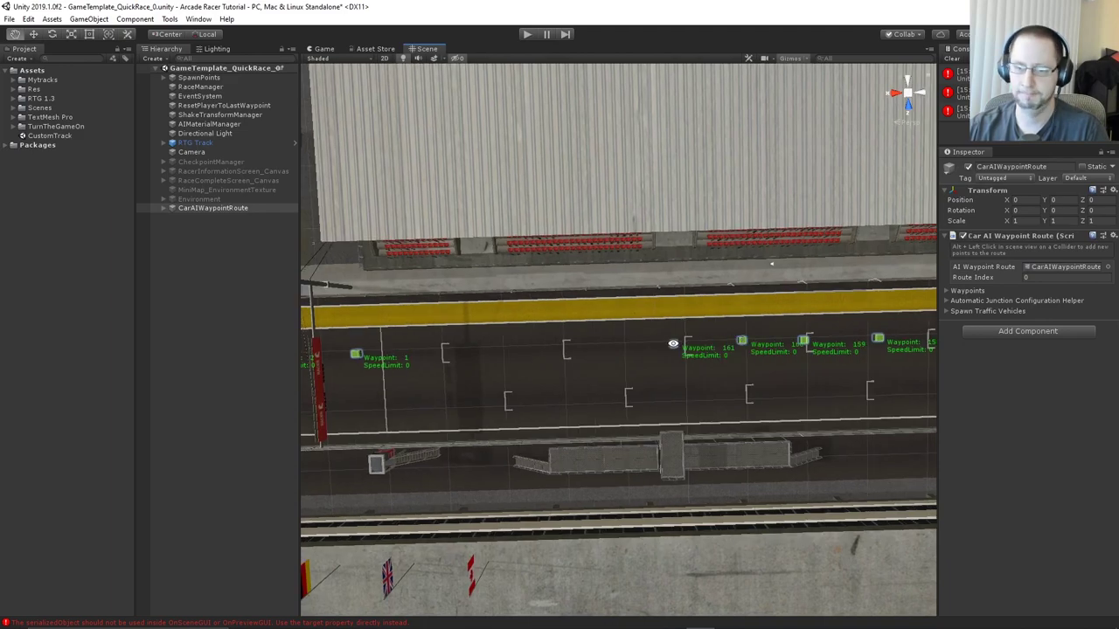
Add three waypoints over the remaining grid boxes to close the gap to waypoint 1 at the start line
{"action": "left_click_drag", "start_coordinate": [591, 346], "coordinate": [640, 346], "text": "alt"}
{"action": "left_click", "coordinate": [646, 345], "text": "alt"}
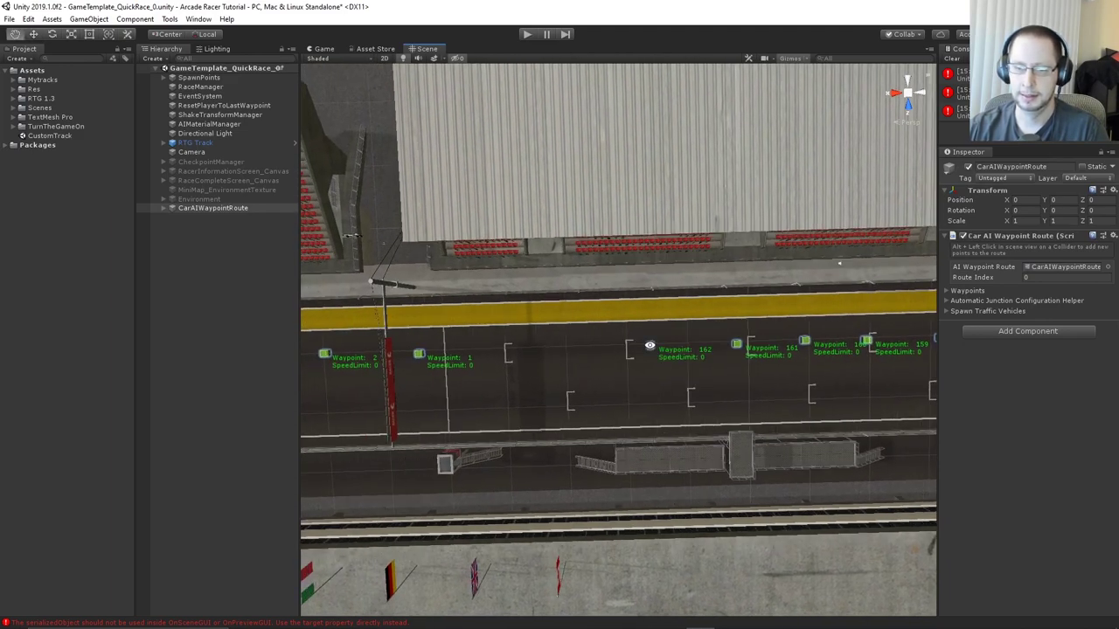
{"action": "left_click", "coordinate": [587, 347], "text": "alt"}
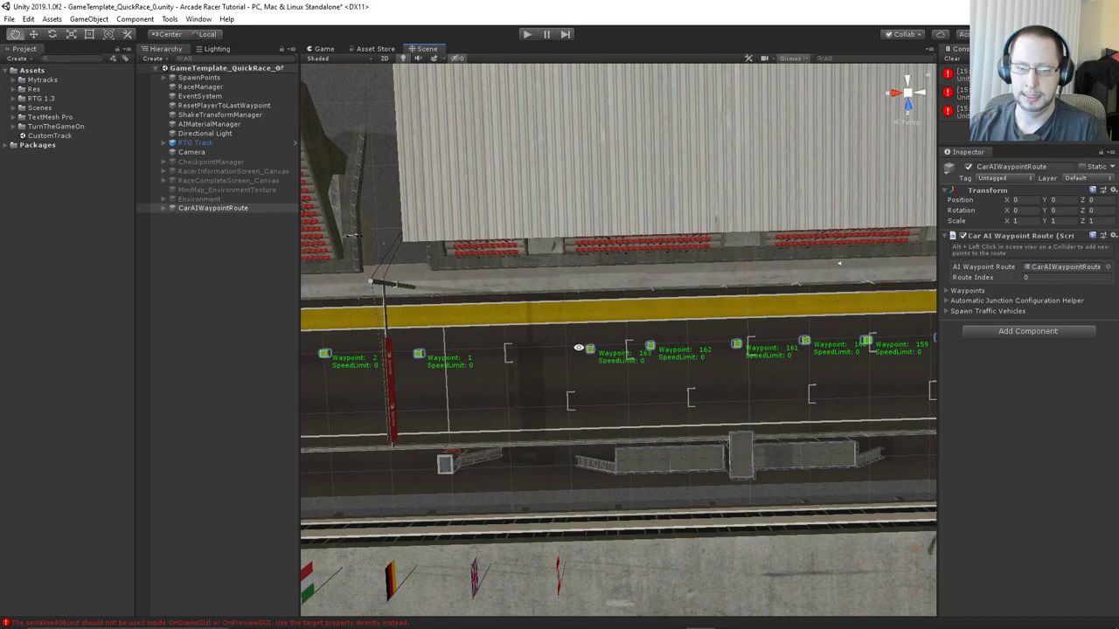
{"action": "left_click", "coordinate": [513, 349], "text": "alt"}
{"action": "scroll", "coordinate": [564, 360], "scroll_direction": "down", "scroll_amount": 8}
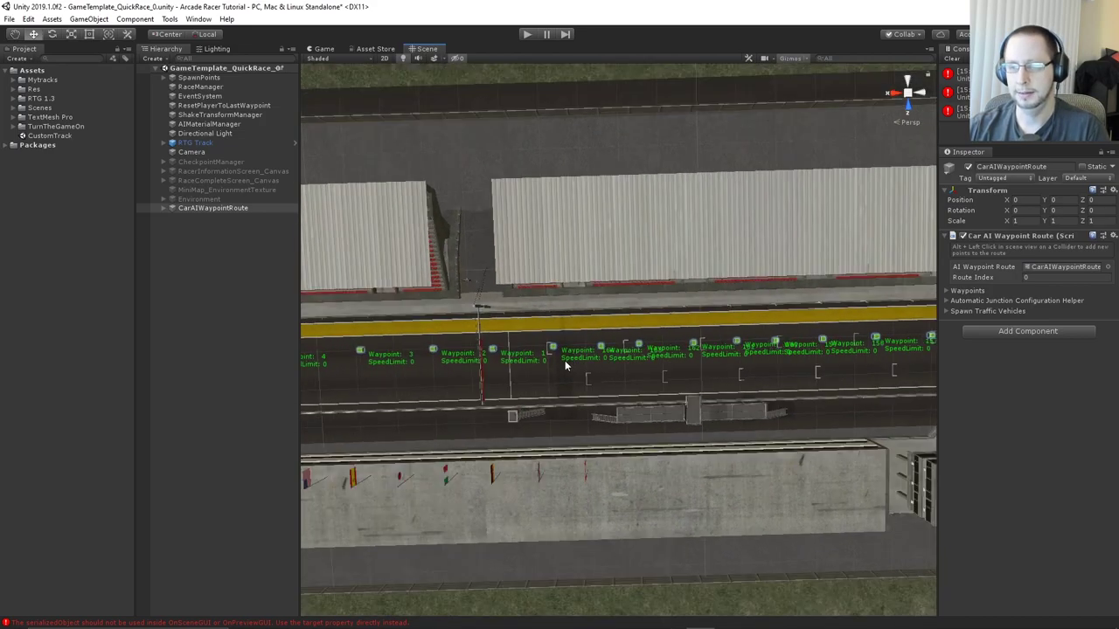
{"action": "scroll", "coordinate": [570, 367], "scroll_direction": "up", "scroll_amount": 10}
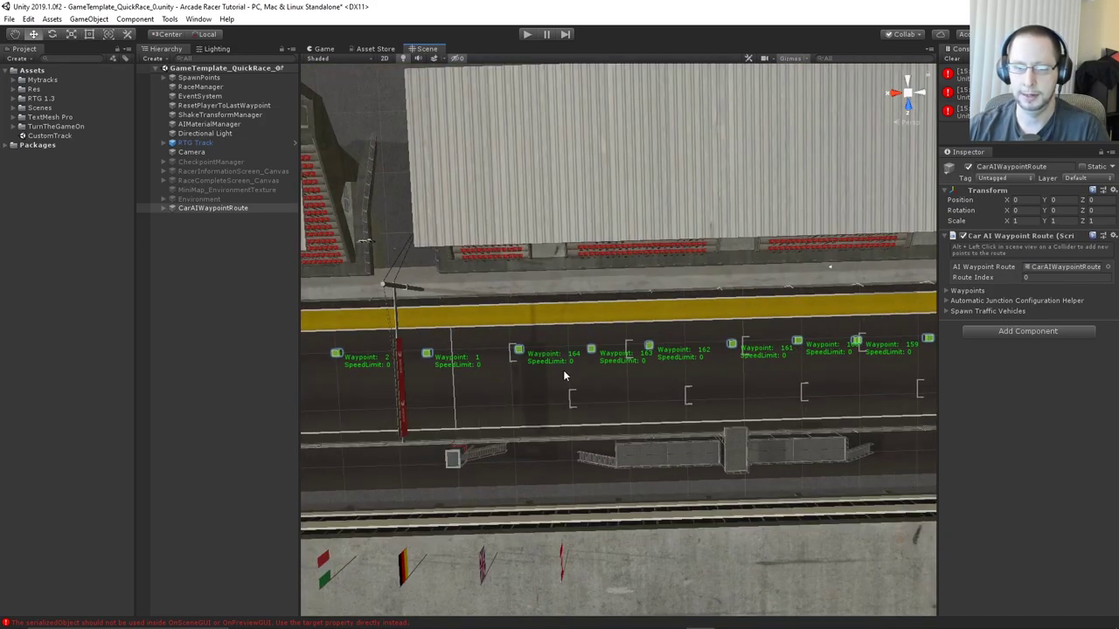
Examine the waypoint route around the whole circuit and where its last waypoint meets waypoint 1
{"action": "middle_click_drag", "start_coordinate": [703, 369], "coordinate": [704, 364]}
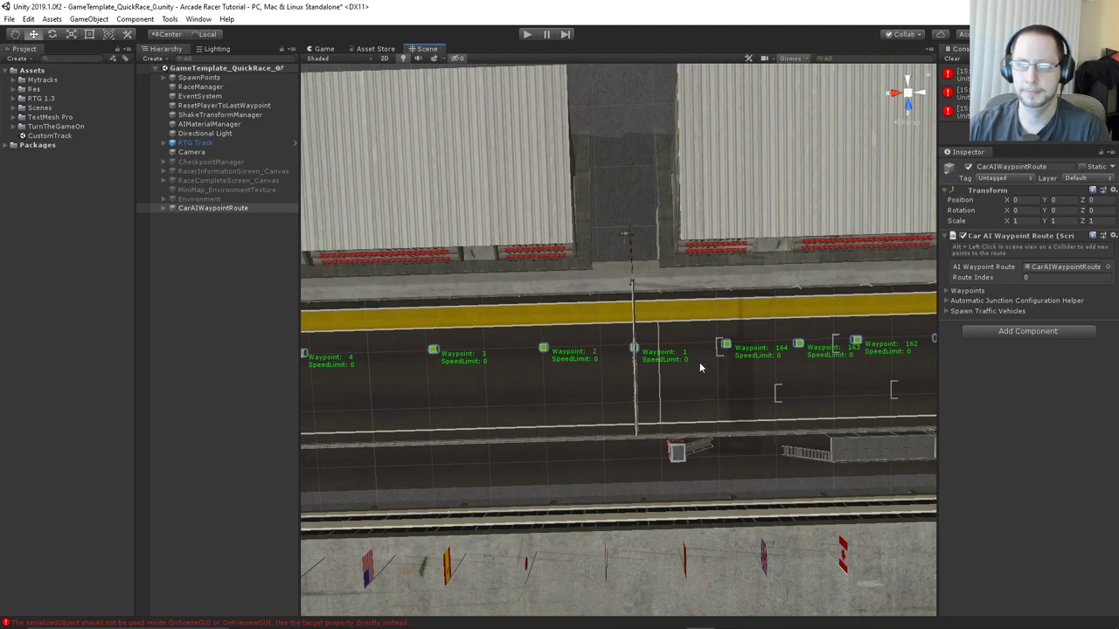
{"action": "scroll", "coordinate": [699, 362], "scroll_direction": "down", "scroll_amount": 3}
{"action": "middle_click_drag", "start_coordinate": [700, 362], "coordinate": [696, 338]}
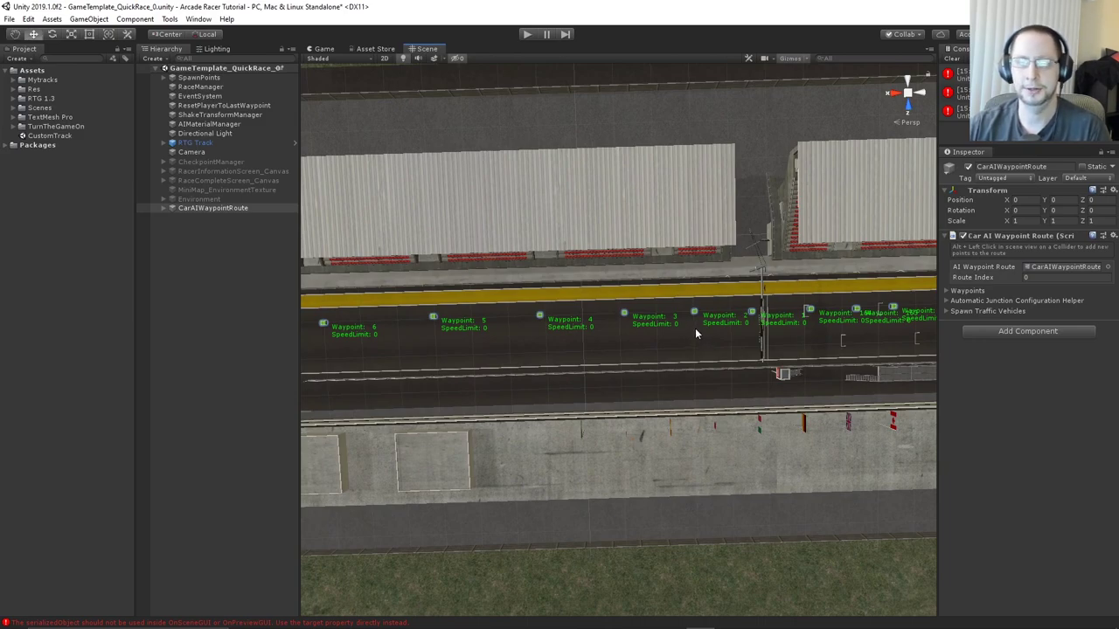
{"action": "scroll", "coordinate": [685, 328], "scroll_direction": "down", "scroll_amount": 5}
{"action": "middle_click_drag", "start_coordinate": [637, 319], "coordinate": [684, 372]}
{"action": "scroll", "coordinate": [685, 372], "scroll_direction": "down", "scroll_amount": 4}
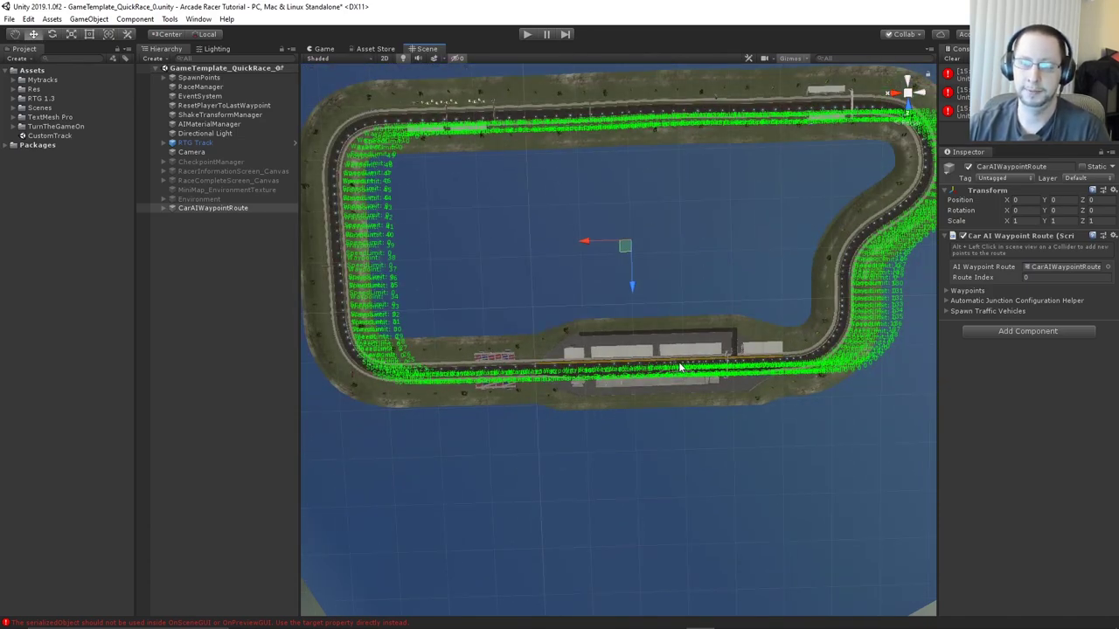
{"action": "mouse_move", "coordinate": [679, 358]}
{"action": "middle_mouse_down"}
{"action": "mouse_move", "coordinate": [671, 371]}
{"action": "mouse_move", "coordinate": [692, 348]}
{"action": "mouse_move", "coordinate": [686, 338]}
{"action": "middle_mouse_up"}
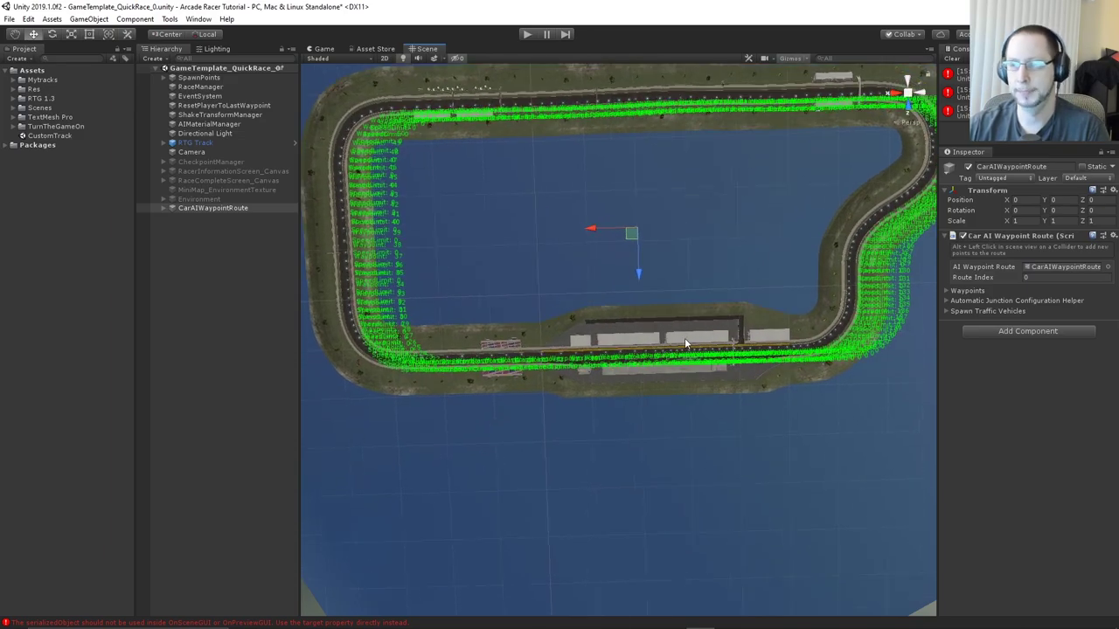
{"action": "scroll", "coordinate": [683, 339], "scroll_direction": "up", "scroll_amount": 10}
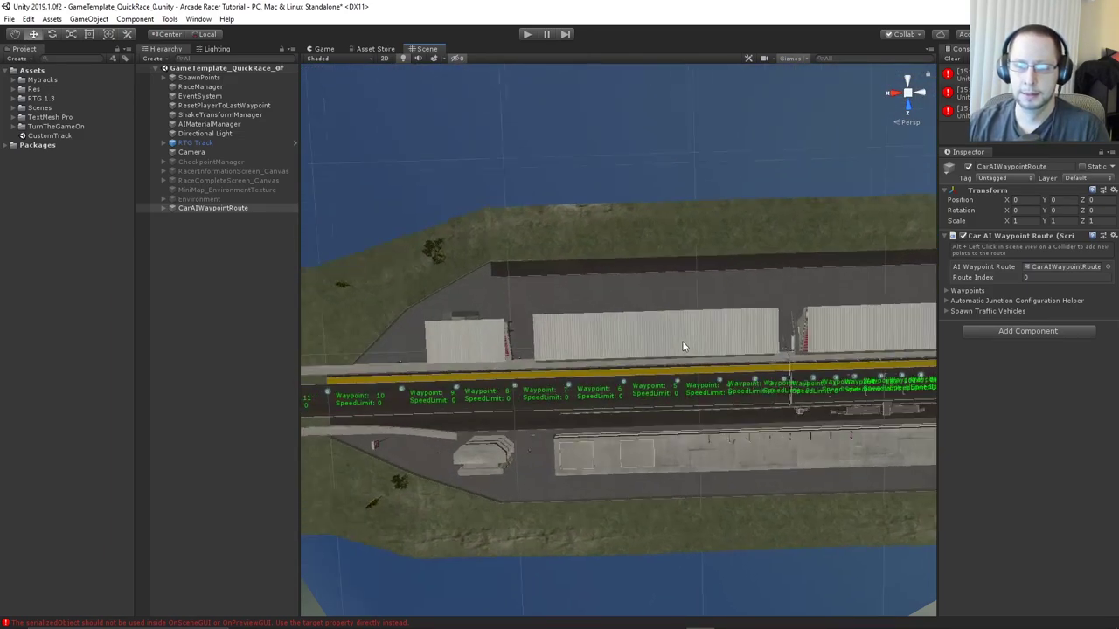
{"action": "middle_click_drag", "start_coordinate": [677, 371], "coordinate": [533, 309]}
{"action": "scroll", "coordinate": [531, 306], "scroll_direction": "up", "scroll_amount": 4}
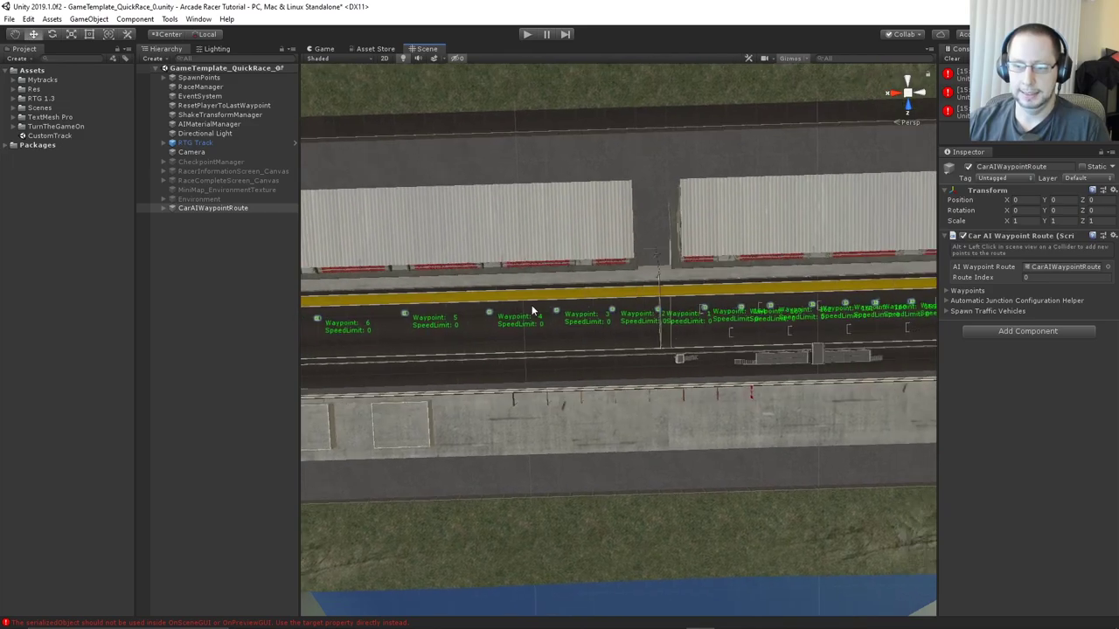
{"action": "scroll", "coordinate": [623, 330], "scroll_direction": "up", "scroll_amount": 3}
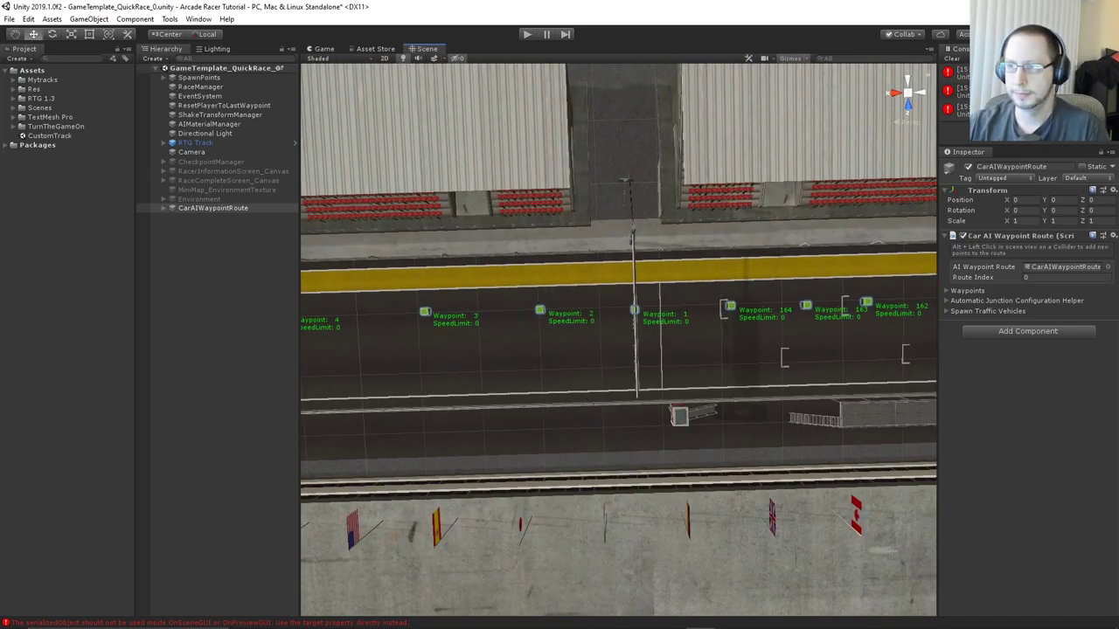
Check the latest console error and clear the console
{"action": "left_click", "coordinate": [961, 109]}
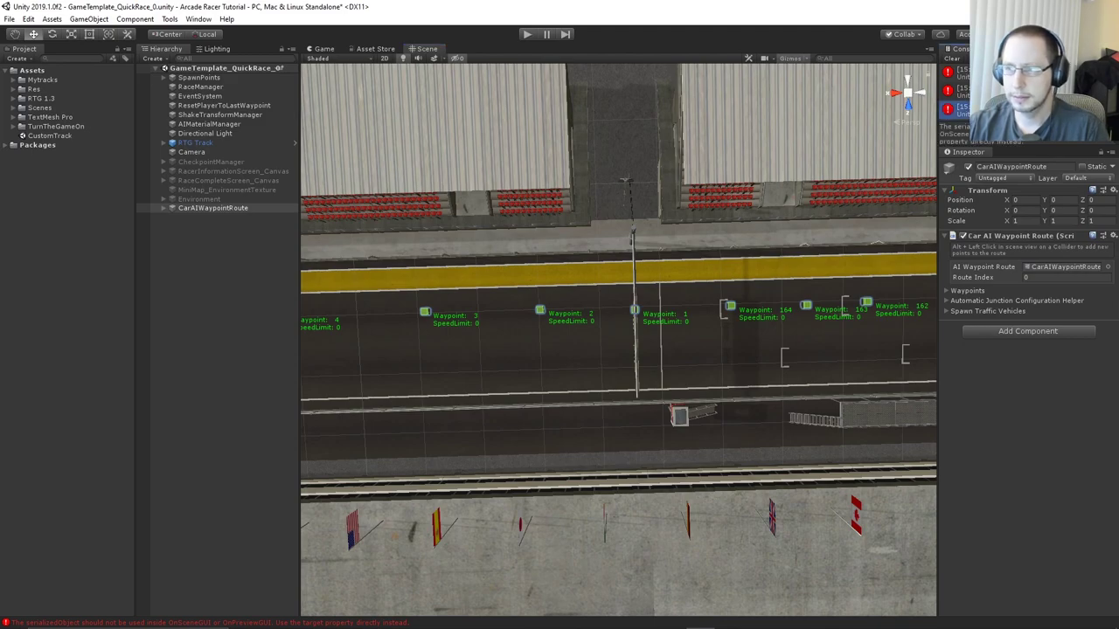
{"action": "left_click", "coordinate": [951, 59]}
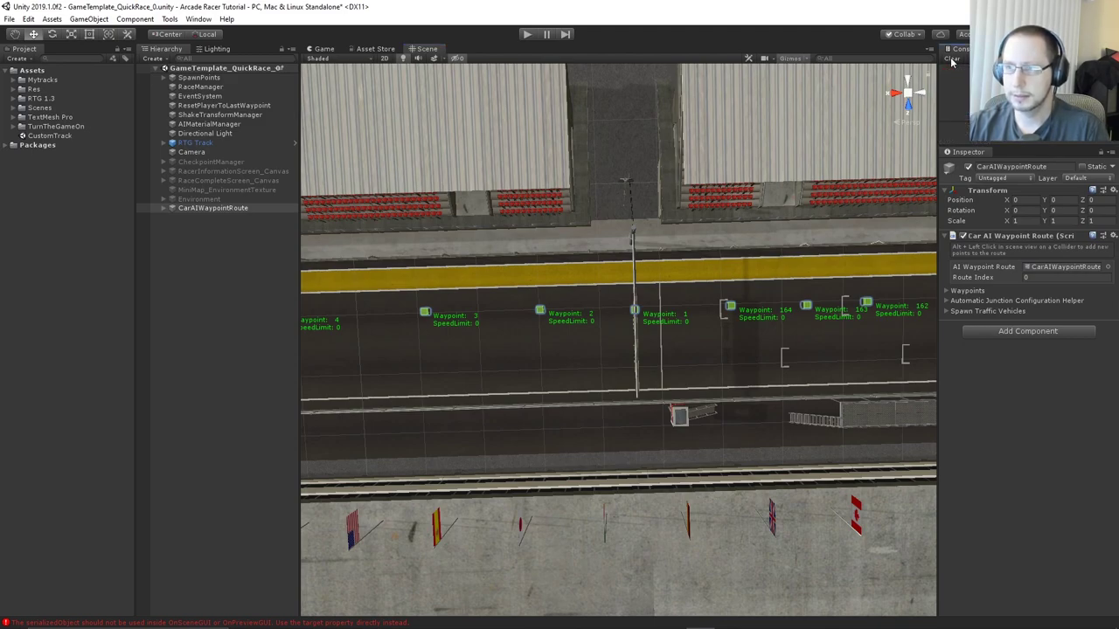
Select waypoint 164 just before the start line and collapse its Box Collider, Mesh Filter and Mesh Renderer components
{"action": "scroll", "coordinate": [578, 301], "scroll_direction": "up", "scroll_amount": 10}
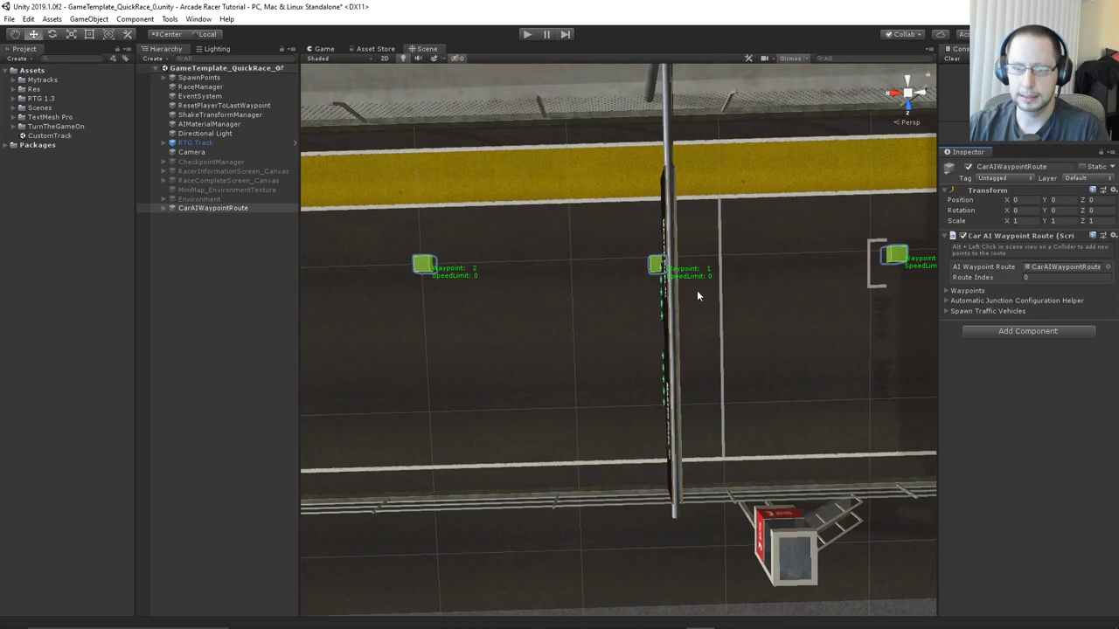
{"action": "middle_click_drag", "start_coordinate": [704, 280], "coordinate": [679, 278]}
{"action": "middle_click_drag", "start_coordinate": [790, 283], "coordinate": [673, 299]}
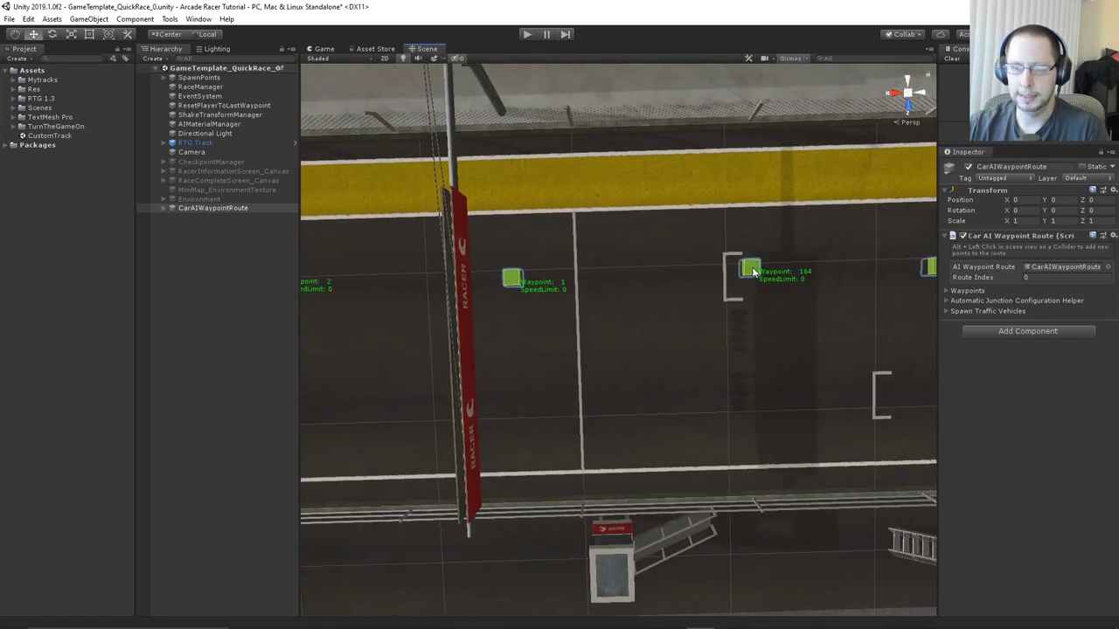
{"action": "left_click", "coordinate": [750, 270]}
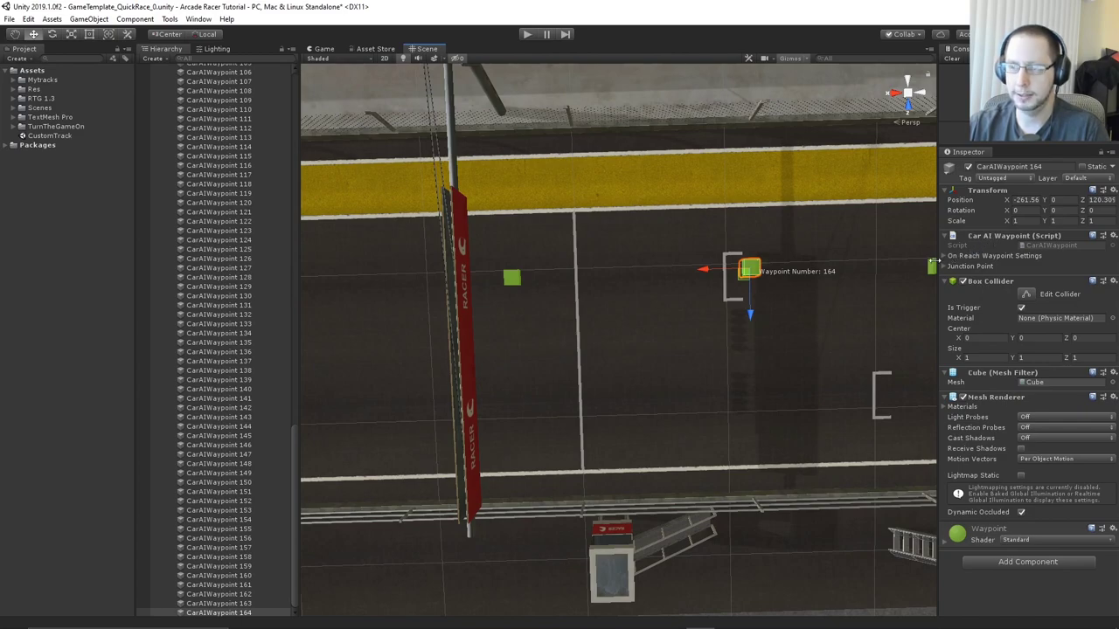
{"action": "left_click", "coordinate": [980, 281]}
{"action": "left_click", "coordinate": [984, 293]}
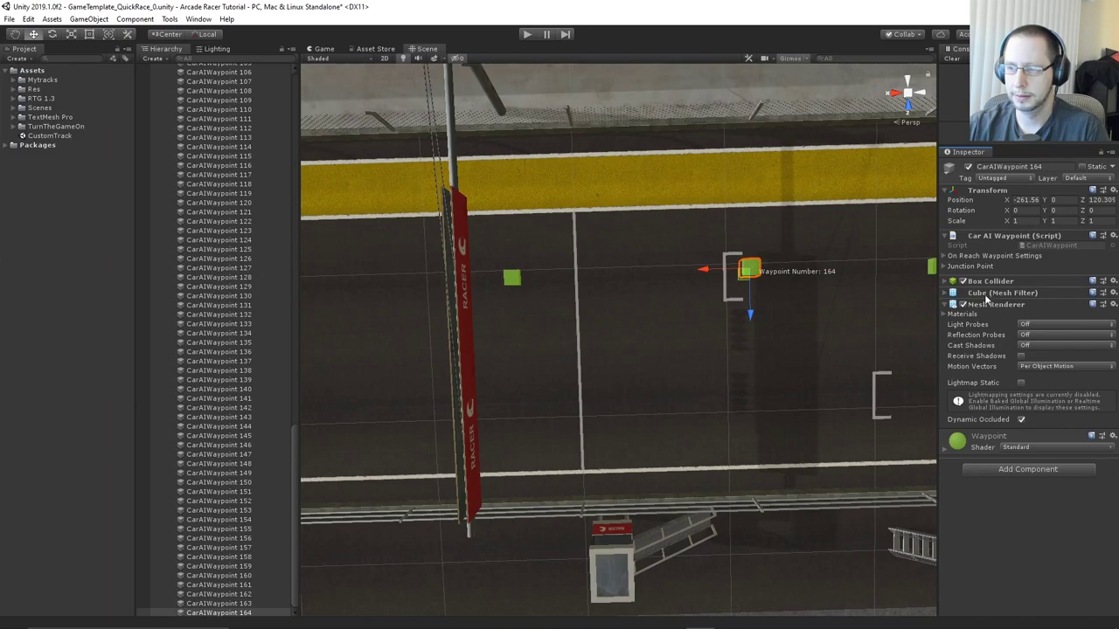
{"action": "left_click", "coordinate": [988, 306]}
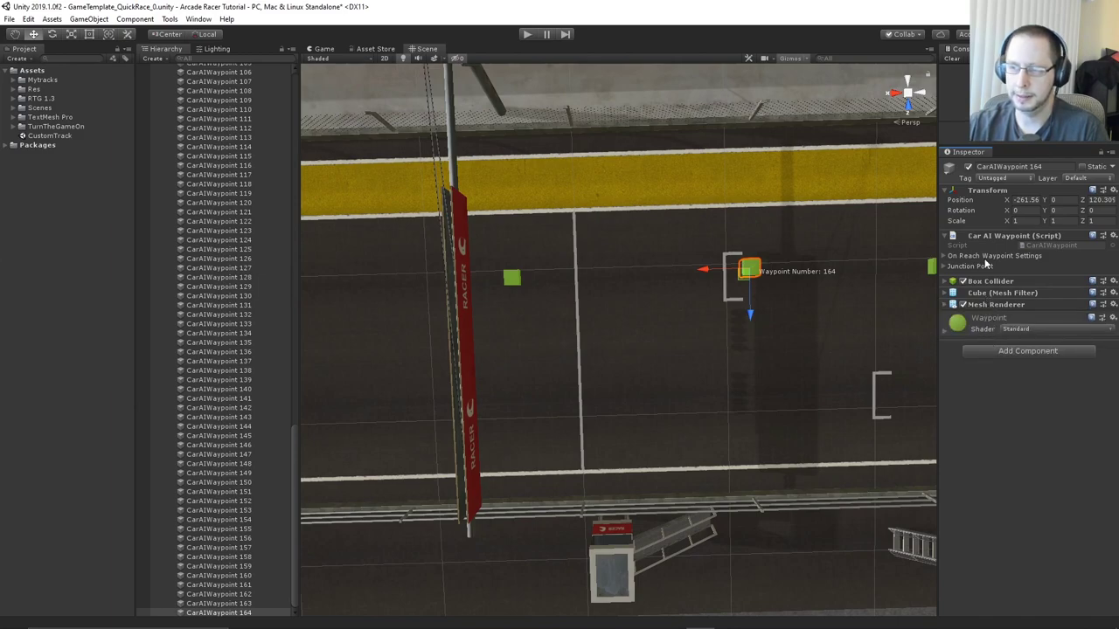
Disable the Mesh Renderer of waypoint 164 and enable it again
{"action": "left_click", "coordinate": [963, 305]}
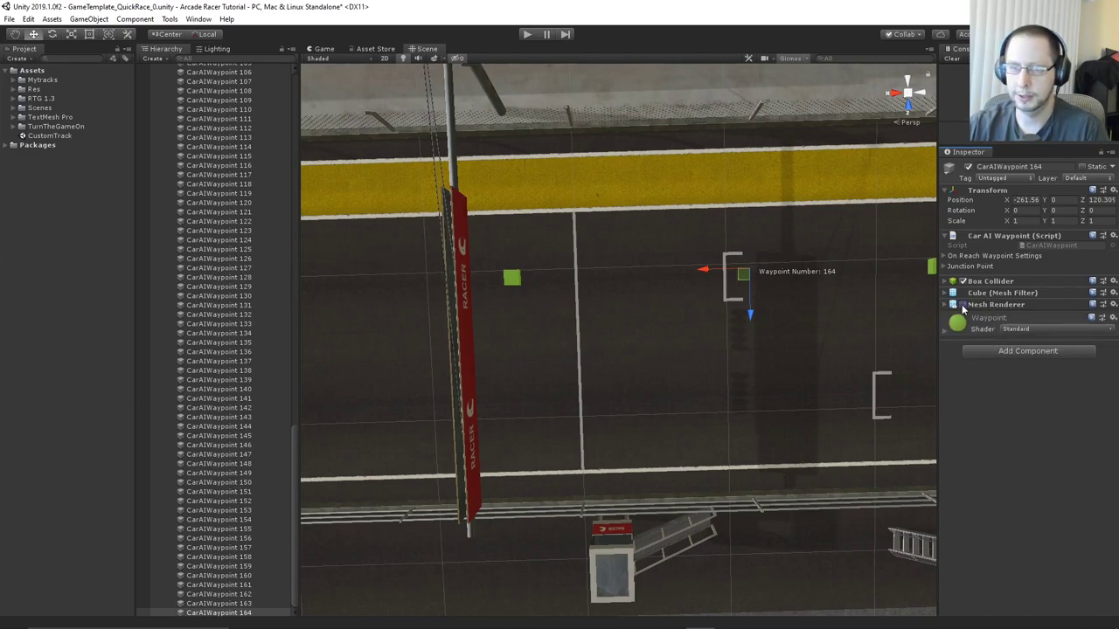
{"action": "left_click", "coordinate": [963, 305]}
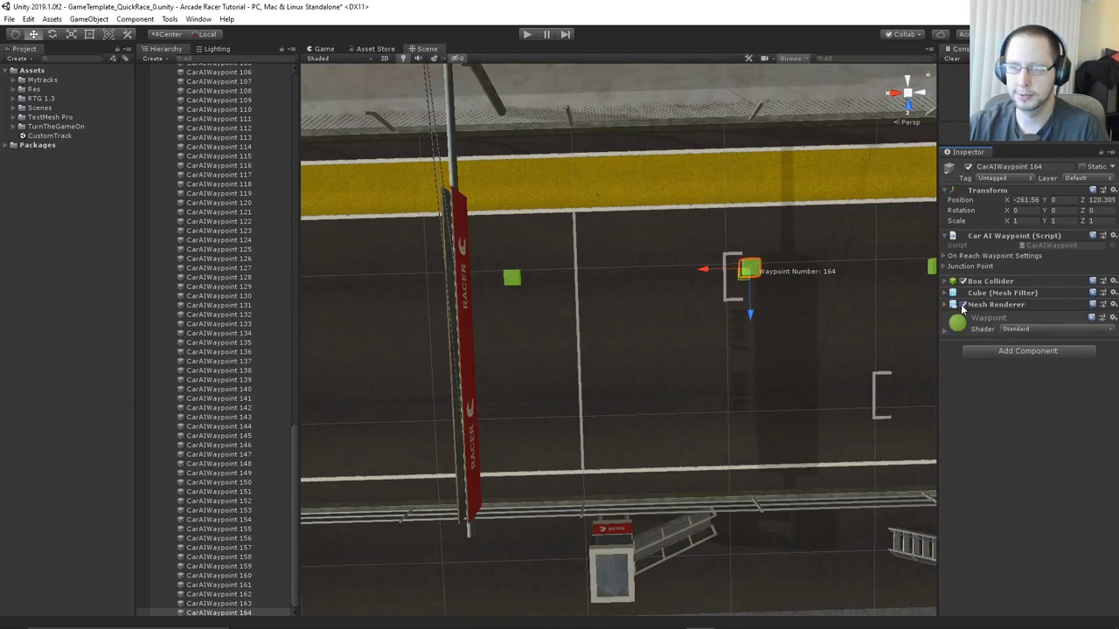
Expand On Reach Waypoint Settings and New Route Points to examine the options of waypoint 164
{"action": "left_click", "coordinate": [948, 257]}
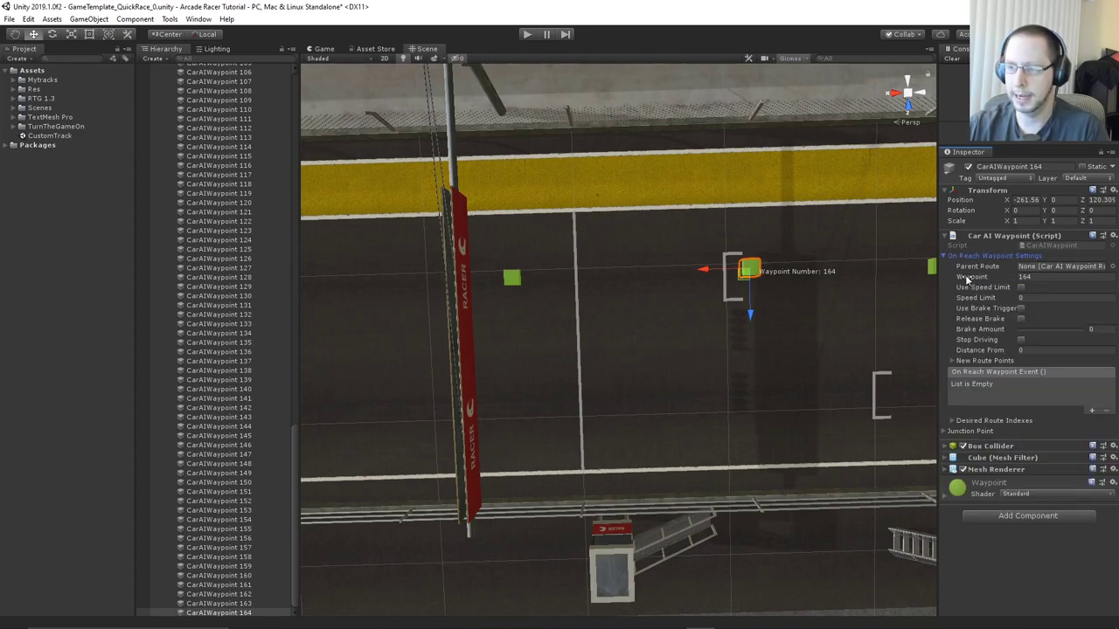
{"action": "left_click", "coordinate": [952, 362]}
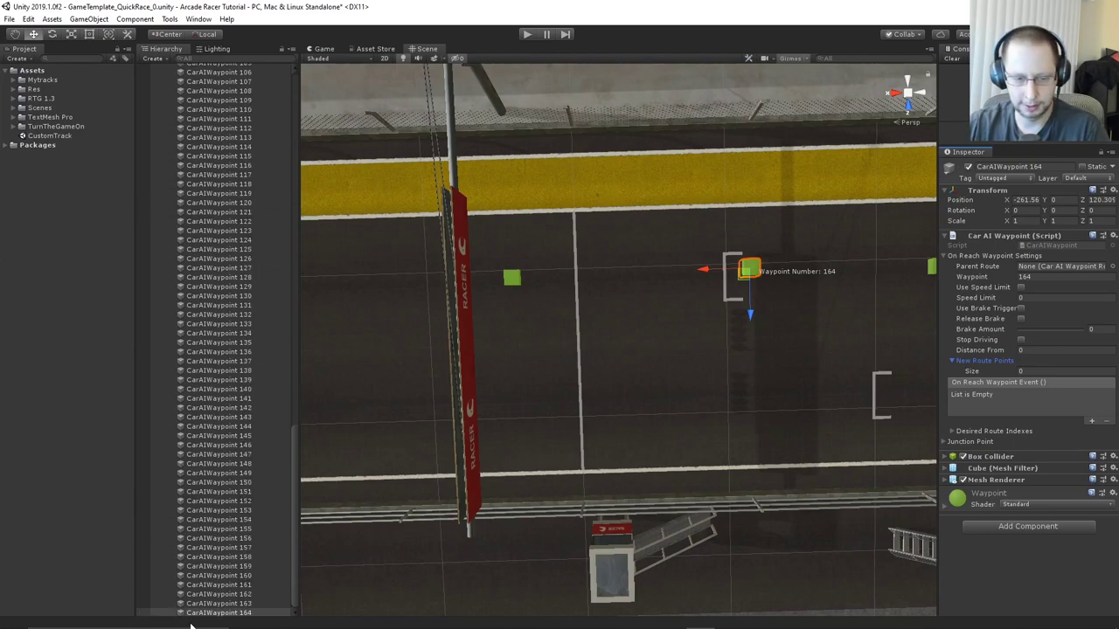
{"action": "scroll", "coordinate": [233, 553], "scroll_direction": "up", "scroll_amount": 15}
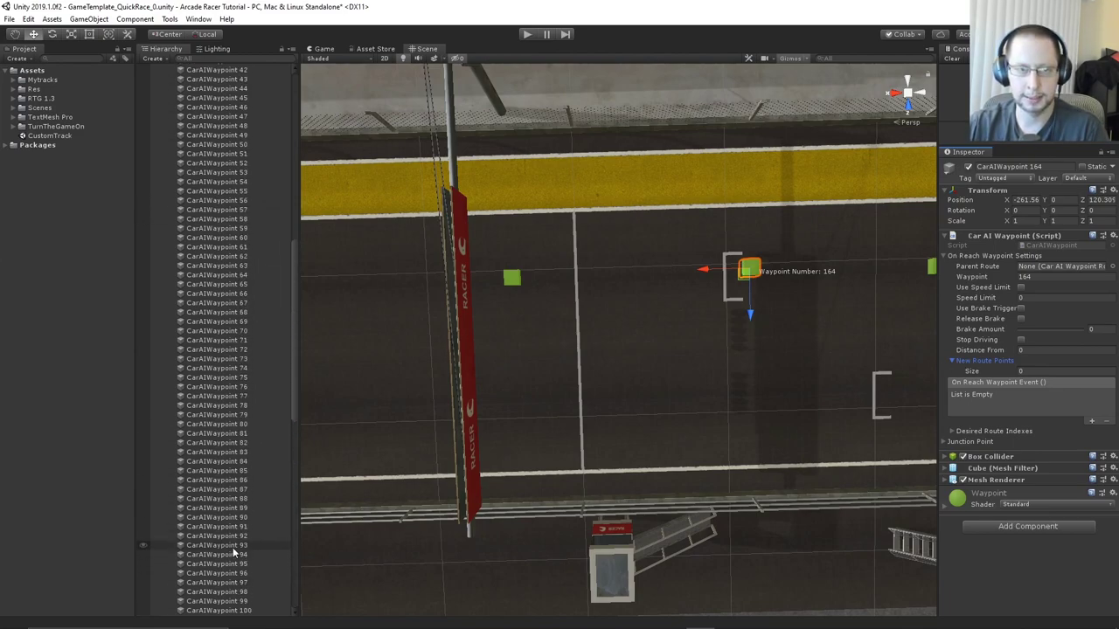
Add CarAIWaypoint 1 as the new route point of waypoint 164, and check the settings of waypoints 1, 3 and 8
{"action": "scroll", "coordinate": [233, 546], "scroll_direction": "up", "scroll_amount": 4}
{"action": "left_click_drag", "start_coordinate": [236, 217], "coordinate": [1003, 366]}
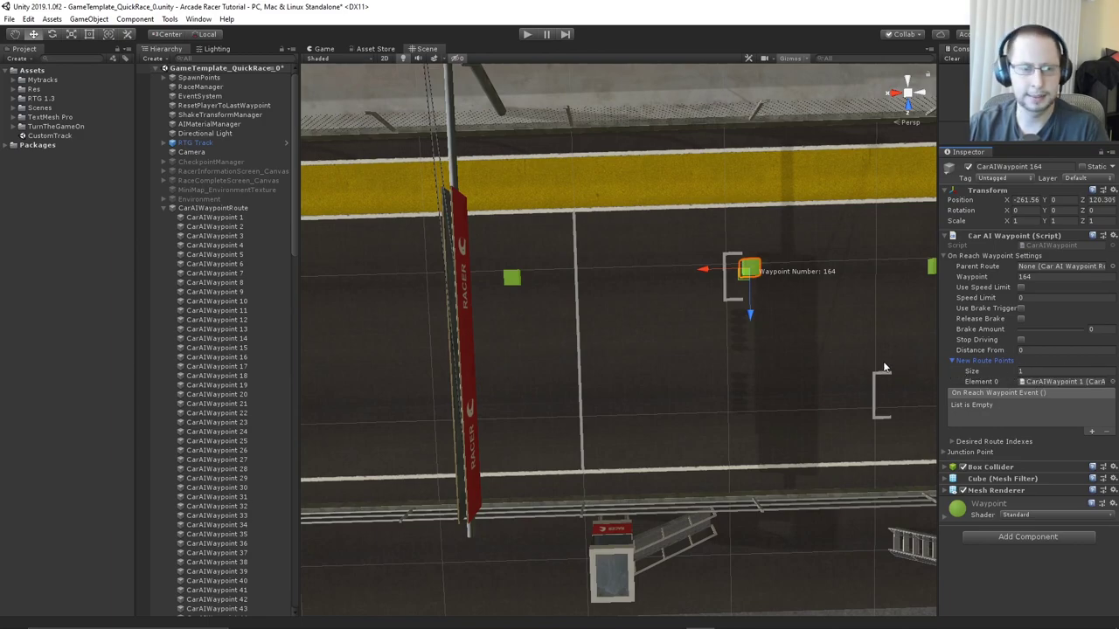
{"action": "left_click", "coordinate": [236, 217]}
{"action": "left_click", "coordinate": [233, 236]}
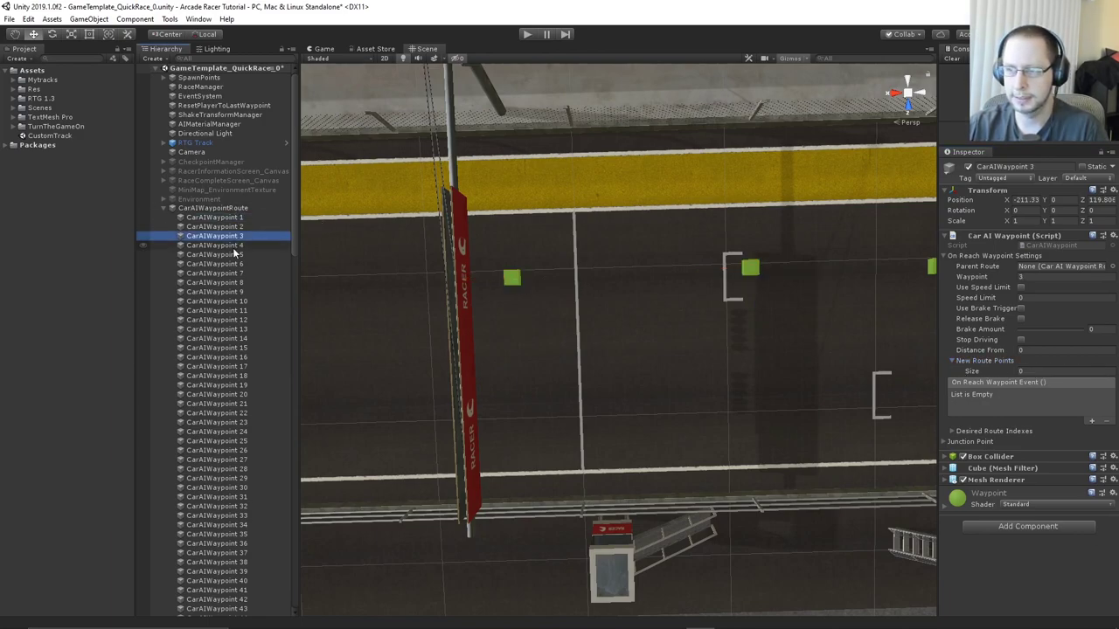
{"action": "left_click", "coordinate": [224, 282]}
{"action": "left_click", "coordinate": [232, 218]}
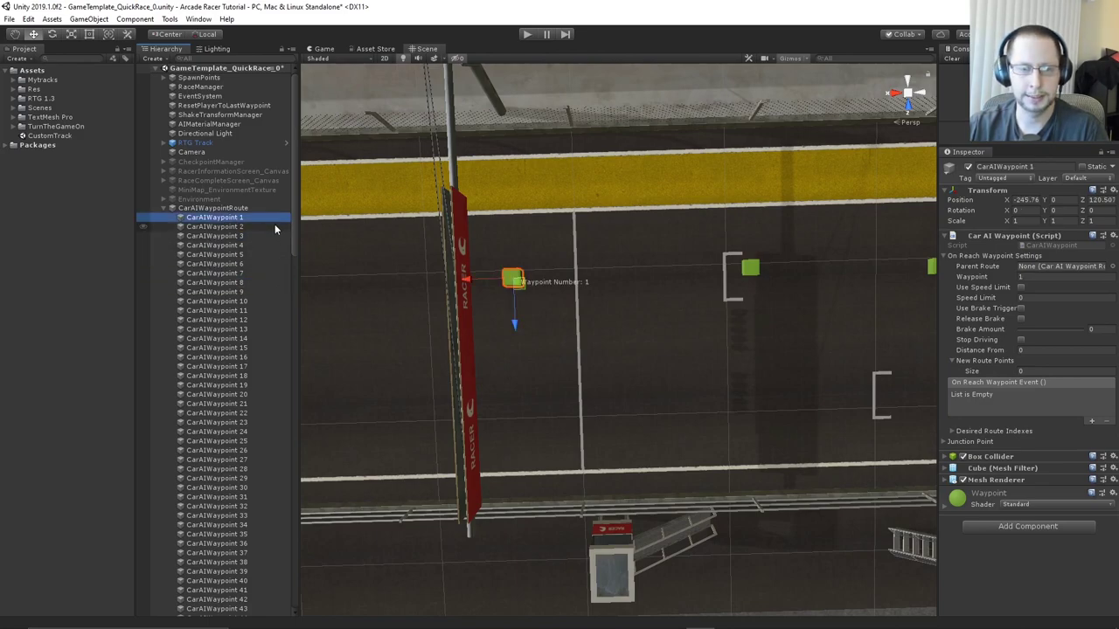
{"action": "left_click_drag", "start_coordinate": [295, 201], "coordinate": [254, 614]}
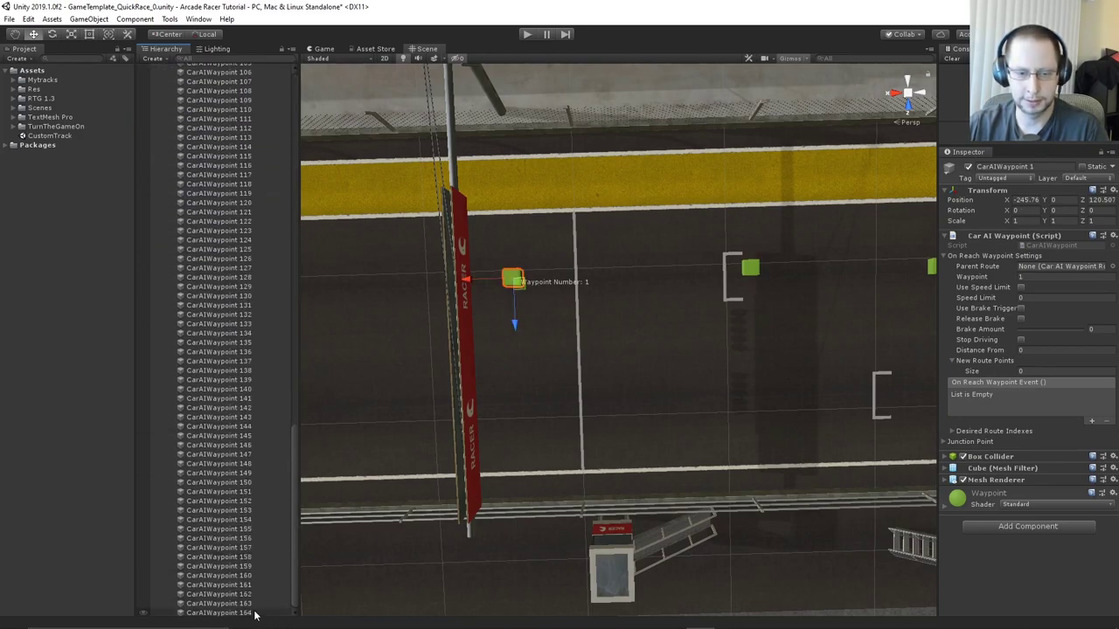
{"action": "left_click", "coordinate": [255, 614], "text": "shift"}
{"action": "scroll", "coordinate": [241, 323], "scroll_direction": "up", "scroll_amount": 10}
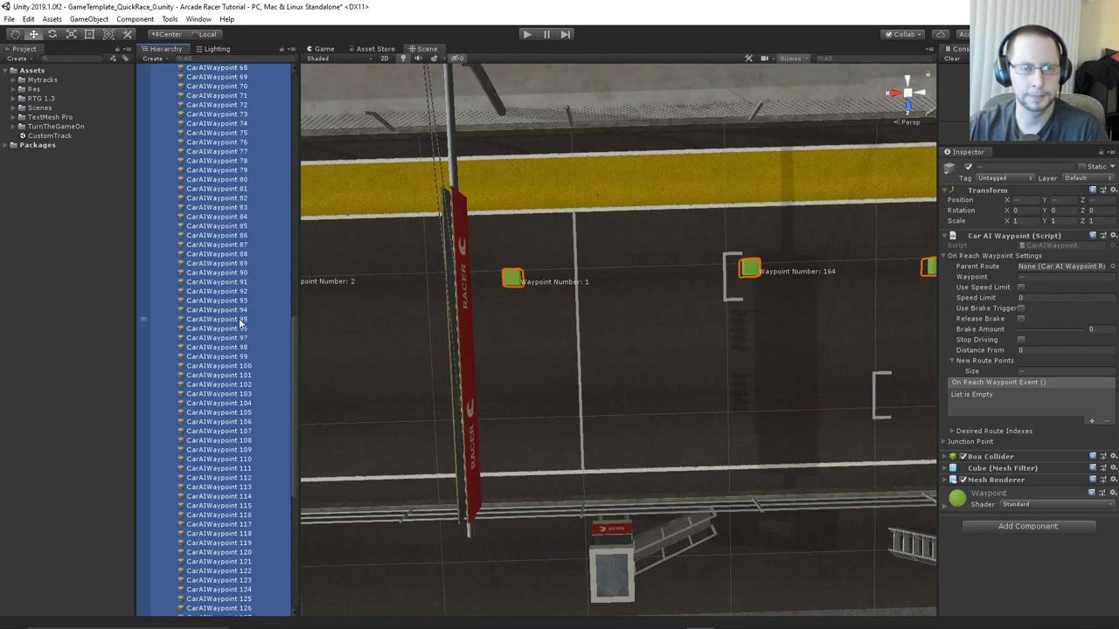
{"action": "scroll", "coordinate": [241, 323], "scroll_direction": "up", "scroll_amount": 15}
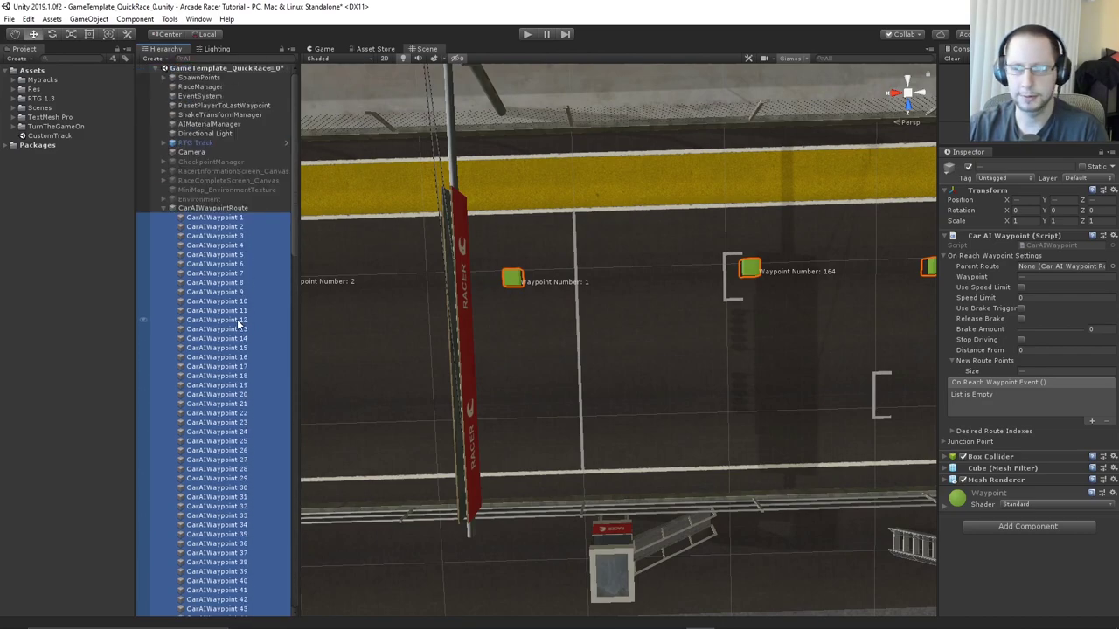
Open the CarAIWaypoint script from waypoint 1 in Visual Studio, view its code and return to Unity
{"action": "left_click", "coordinate": [234, 217]}
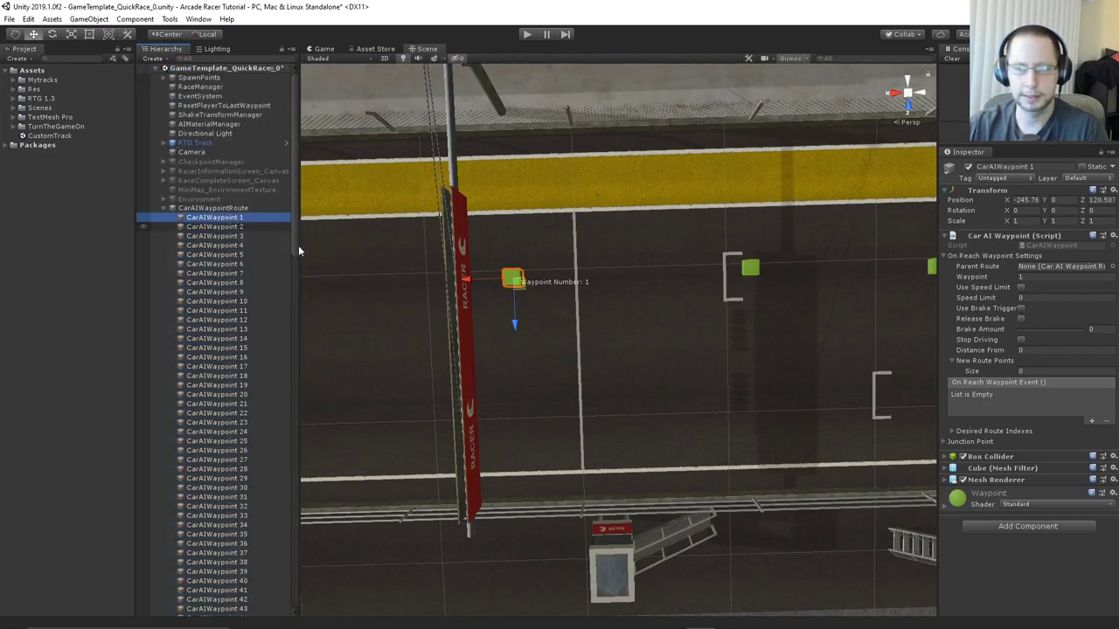
{"action": "double_click", "coordinate": [1044, 243]}
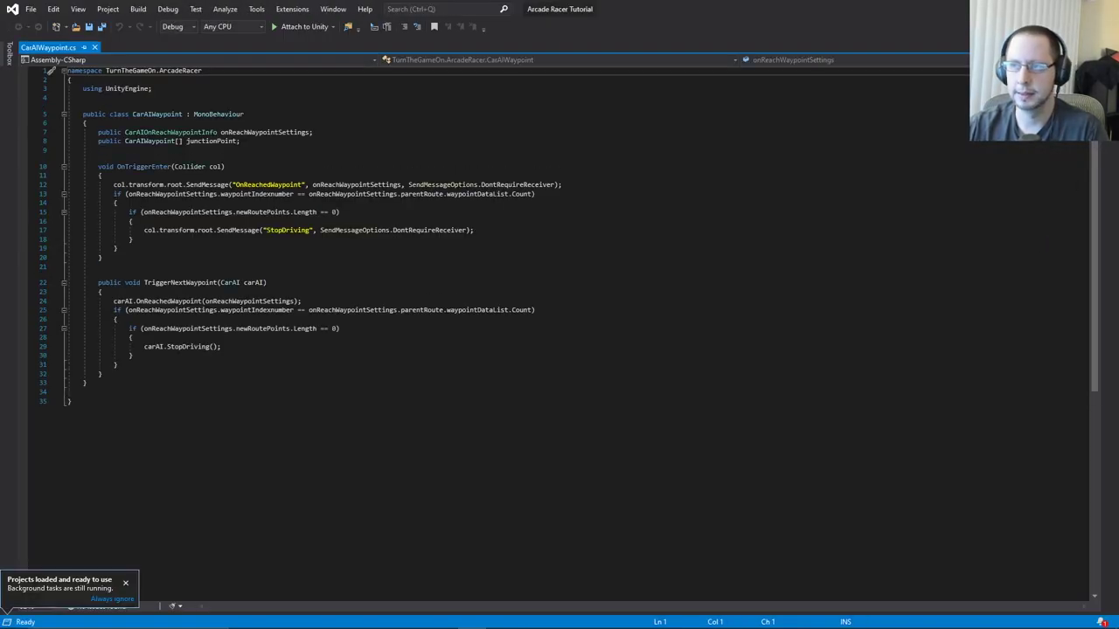
{"action": "key", "text": "alt+Tab"}
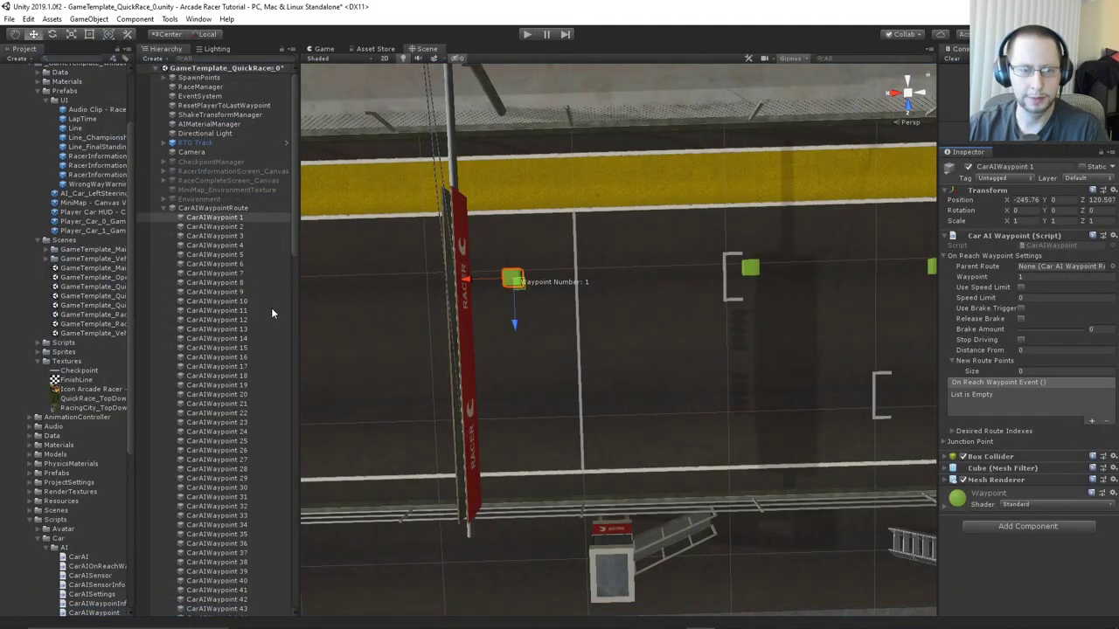
Assign CarAIWaypointRoute as the Parent Route of waypoints 1 through 164 and check the route object
{"action": "scroll", "coordinate": [271, 308], "scroll_direction": "down", "scroll_amount": 15}
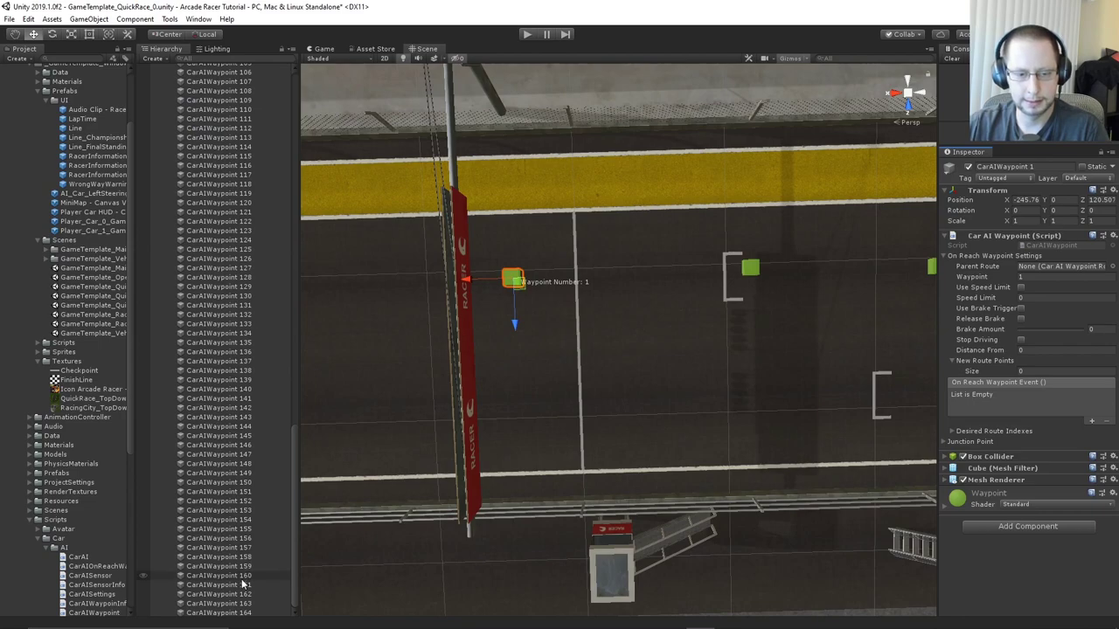
{"action": "left_click", "coordinate": [250, 613], "text": "shift"}
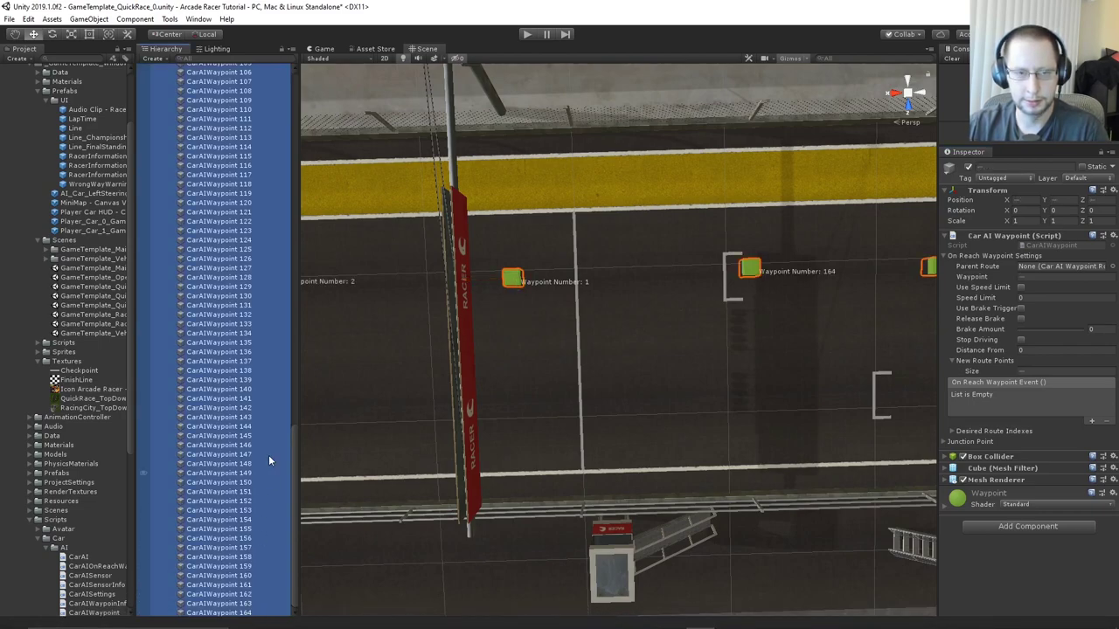
{"action": "scroll", "coordinate": [267, 408], "scroll_direction": "up", "scroll_amount": 15}
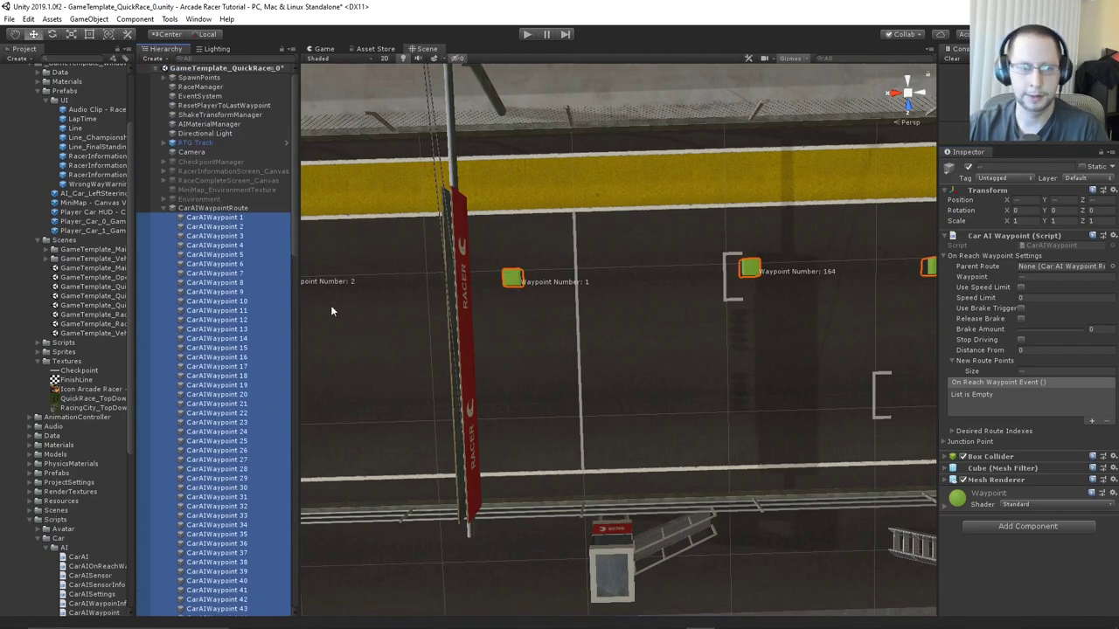
{"action": "left_click_drag", "start_coordinate": [225, 208], "coordinate": [1050, 272]}
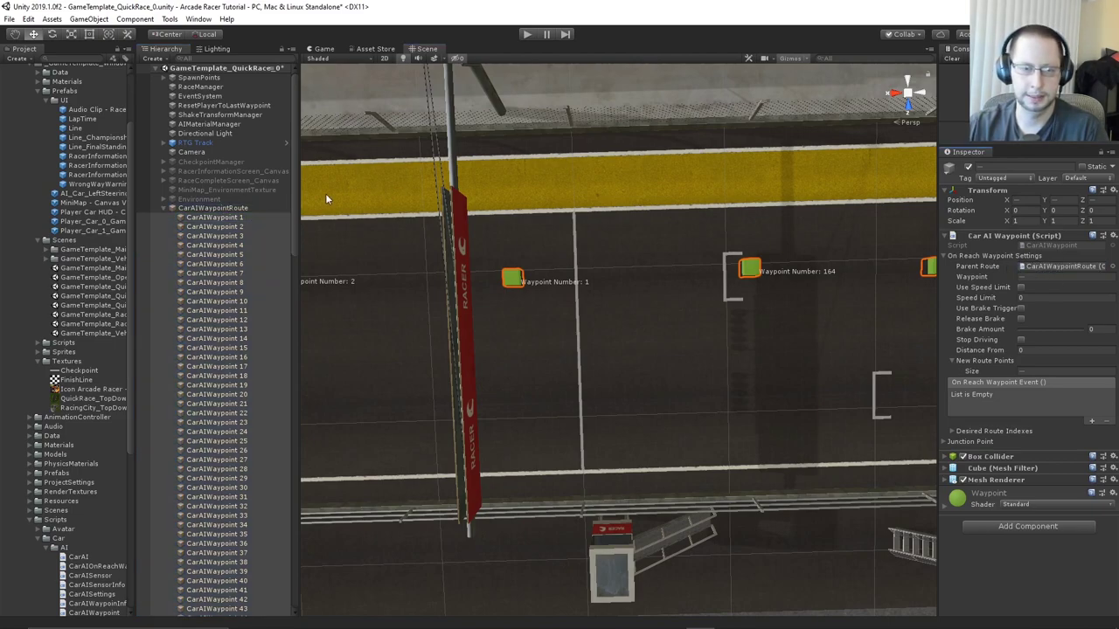
{"action": "left_click", "coordinate": [222, 208]}
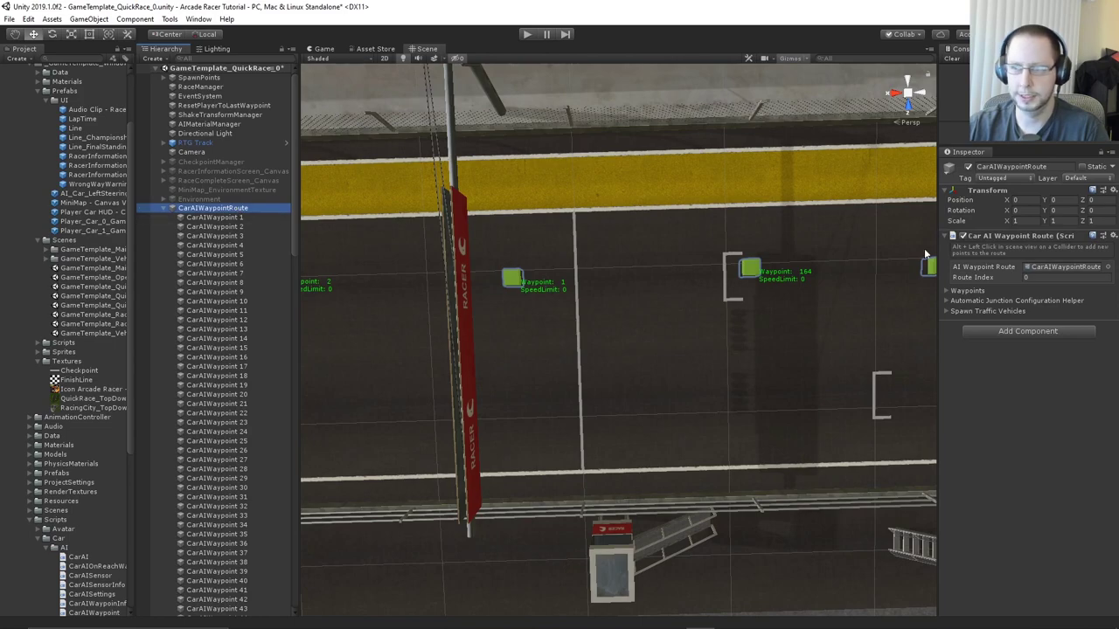
Enable Use Speed Limit for waypoints 1 through 164 and set their Speed Limit to 50
{"action": "left_click", "coordinate": [225, 217]}
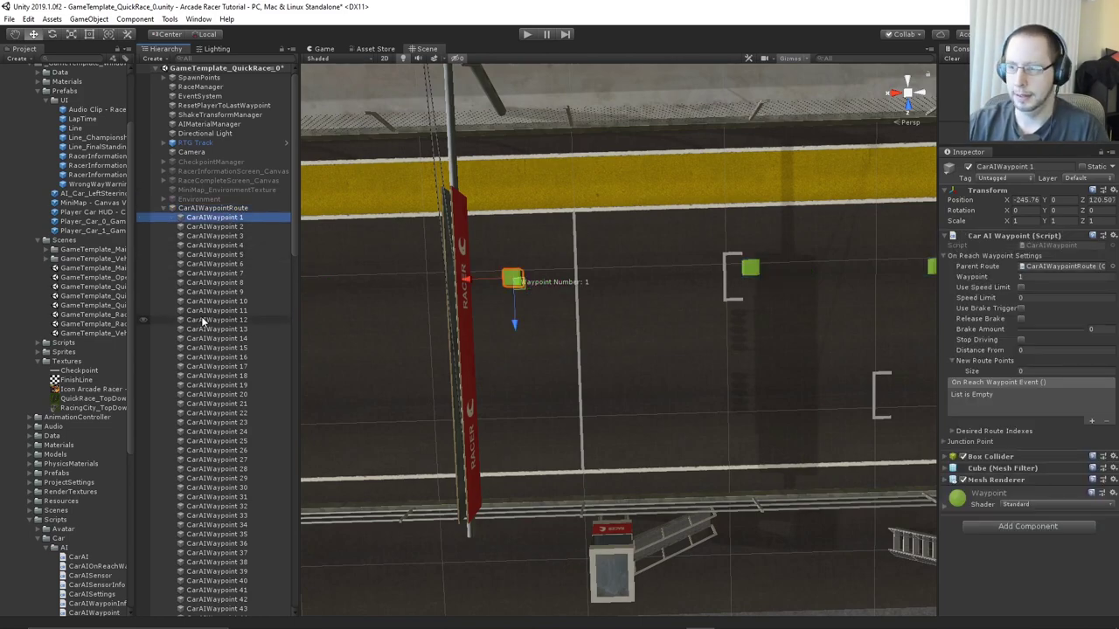
{"action": "scroll", "coordinate": [251, 293], "scroll_direction": "down", "scroll_amount": 20}
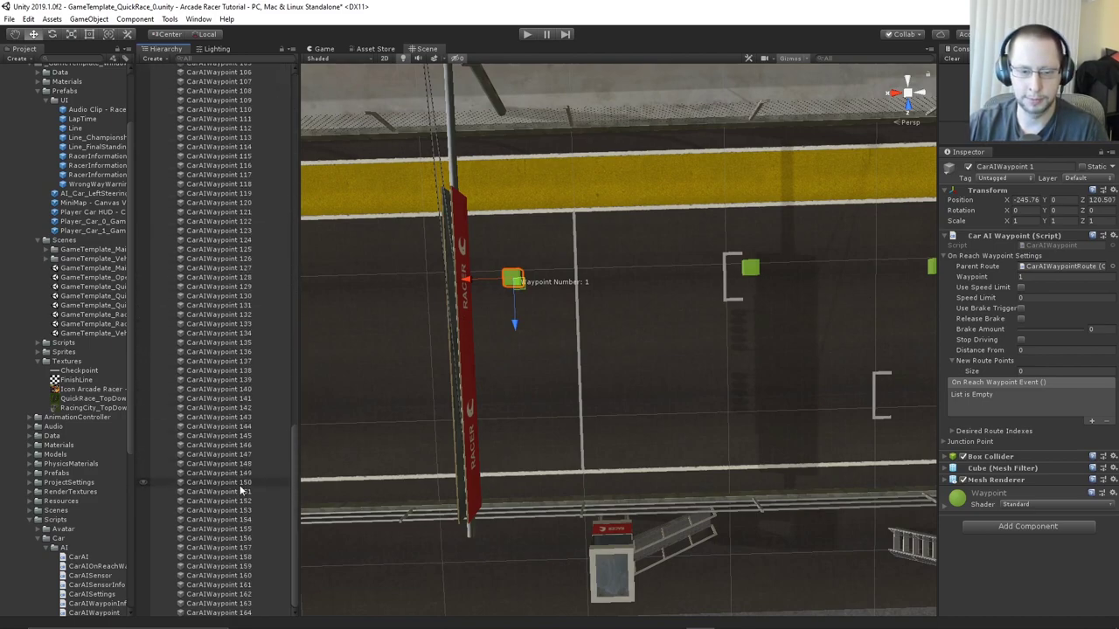
{"action": "left_click", "coordinate": [241, 612], "text": "shift"}
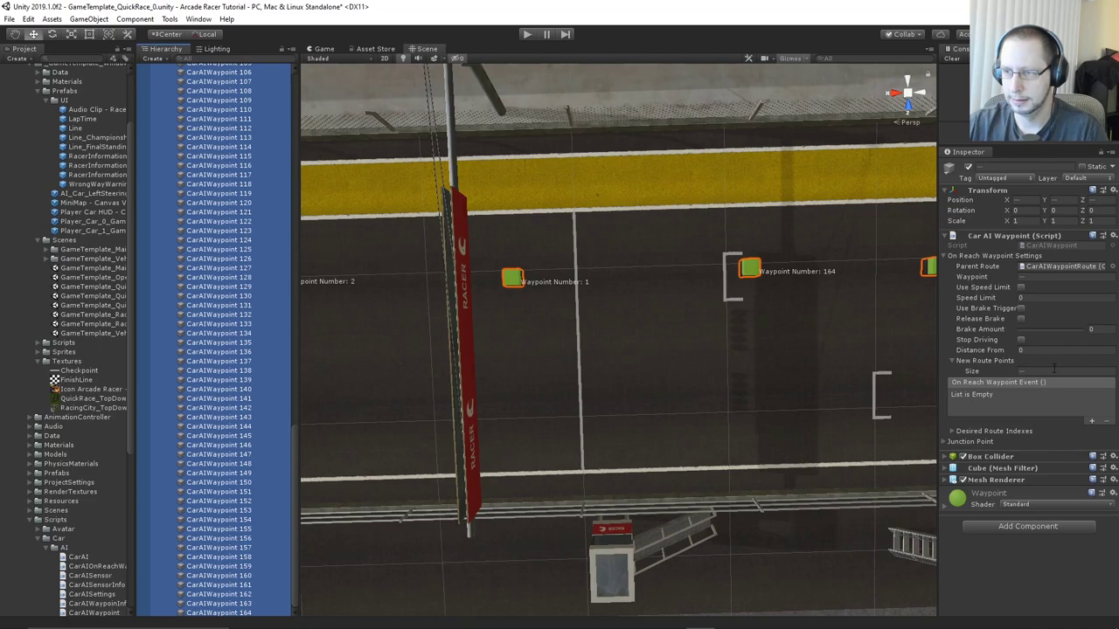
{"action": "left_click", "coordinate": [1021, 289]}
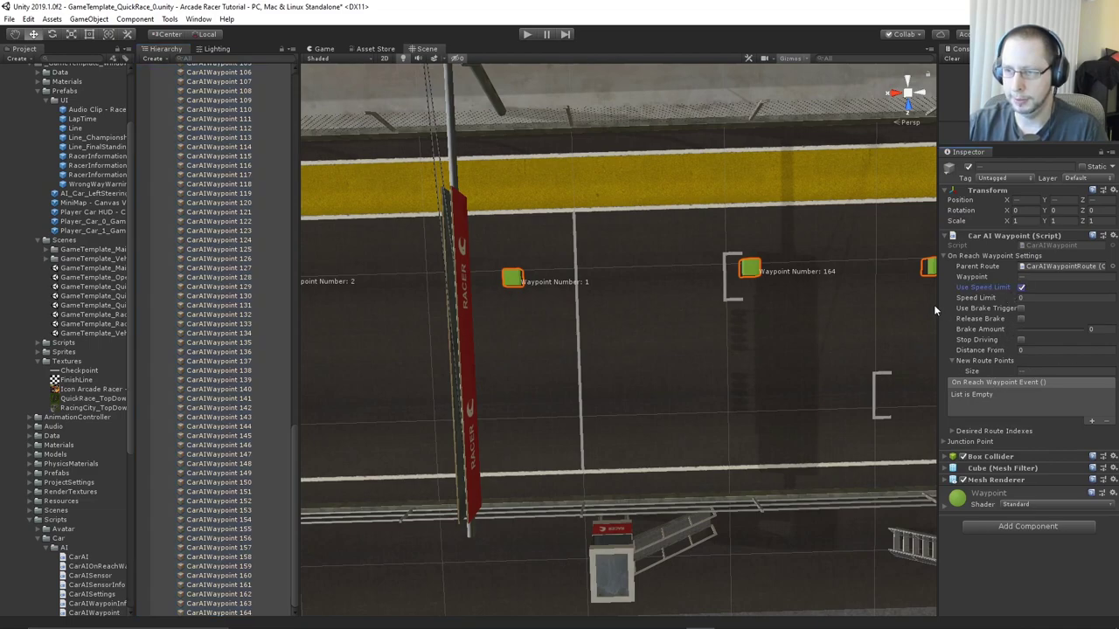
{"action": "left_click_drag", "start_coordinate": [936, 304], "coordinate": [904, 305]}
{"action": "left_click", "coordinate": [1014, 297]}
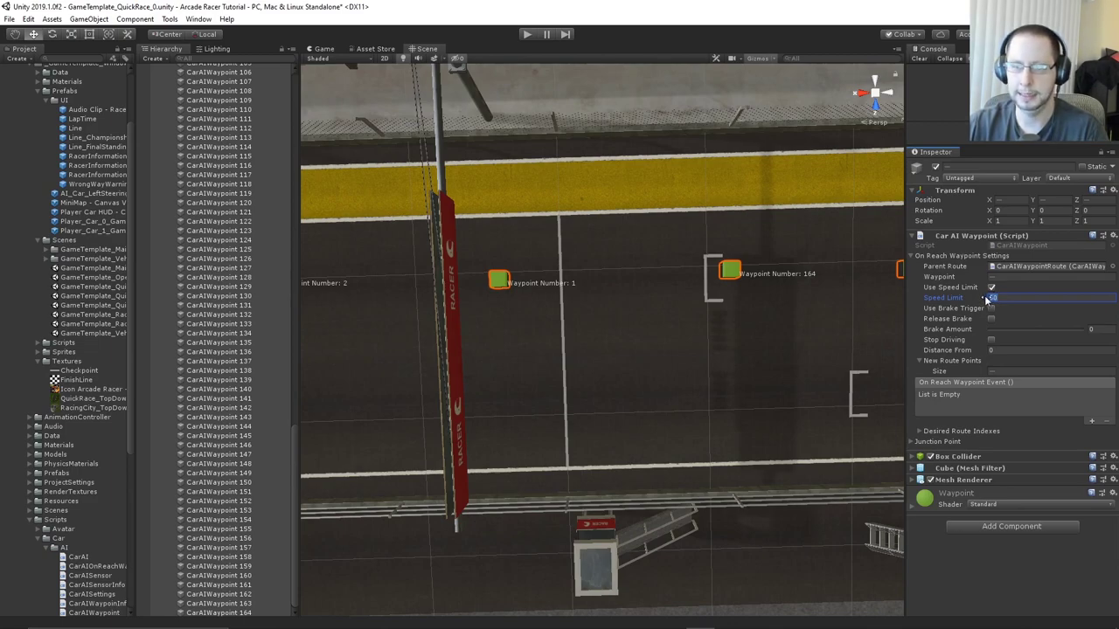
{"action": "type", "text": "50"}
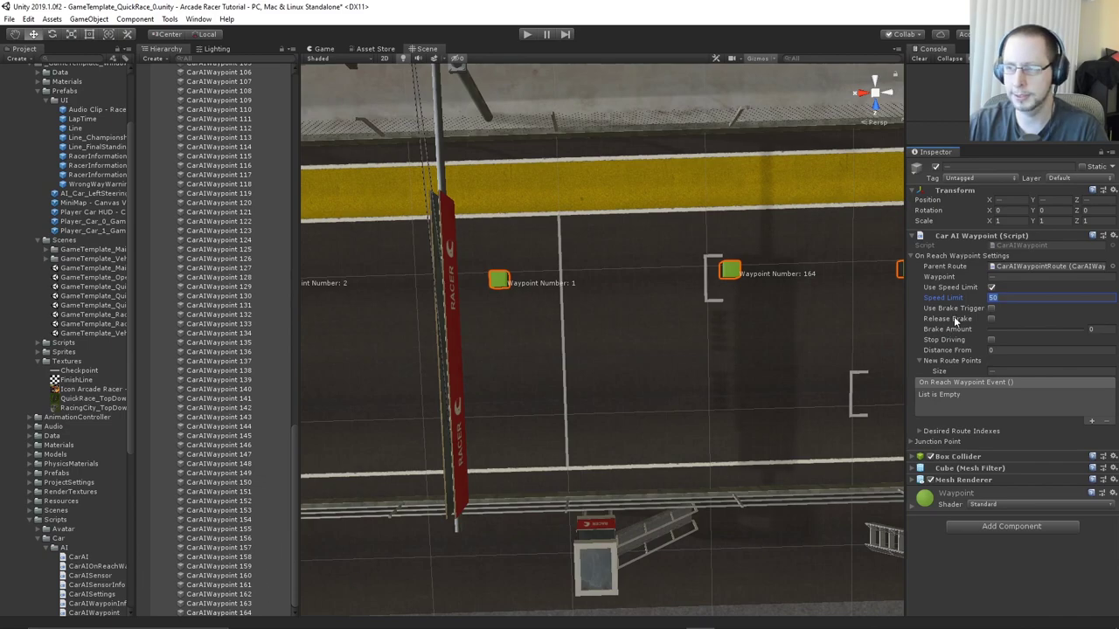
Check the parent route, speed limit and new route point references on the first waypoint and waypoint 164
{"action": "left_click", "coordinate": [1023, 268]}
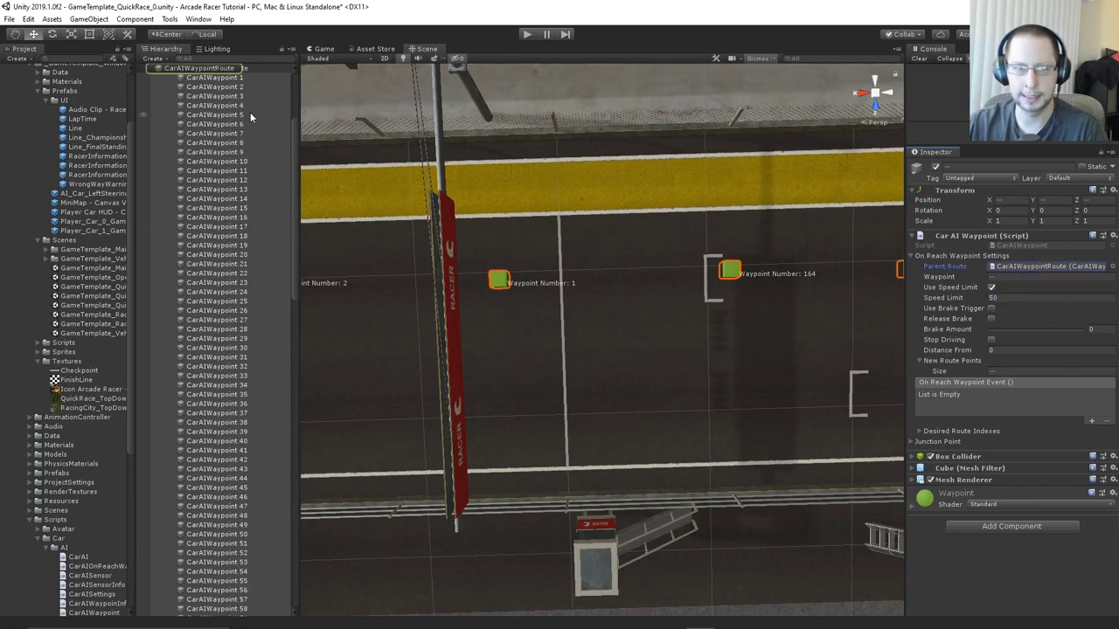
{"action": "left_click", "coordinate": [235, 78]}
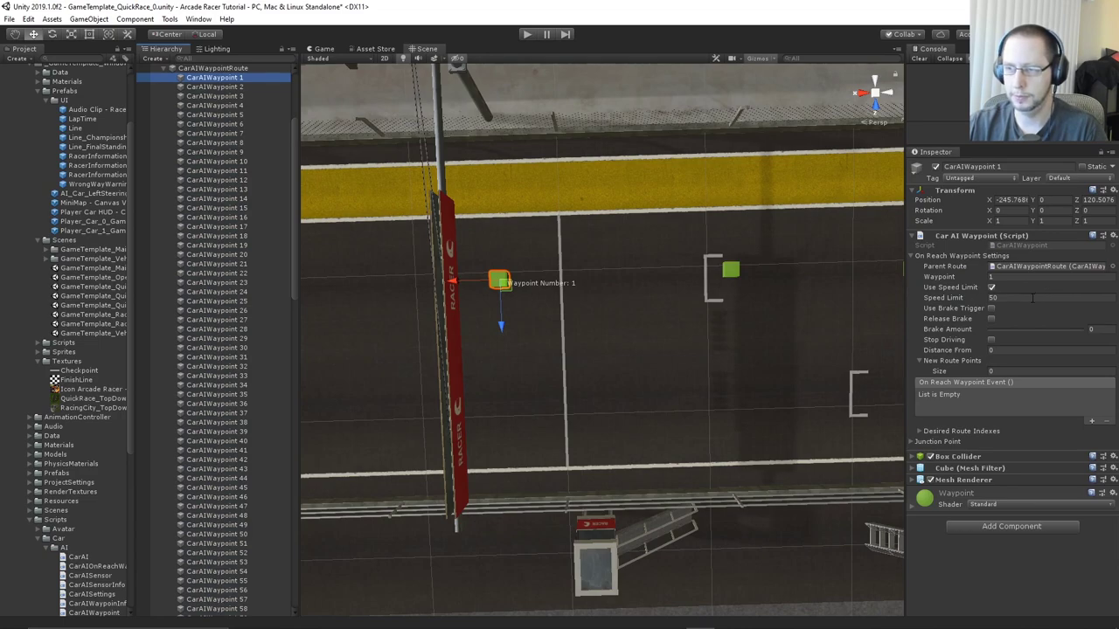
{"action": "left_click_drag", "start_coordinate": [288, 264], "coordinate": [280, 583]}
{"action": "left_click", "coordinate": [258, 612]}
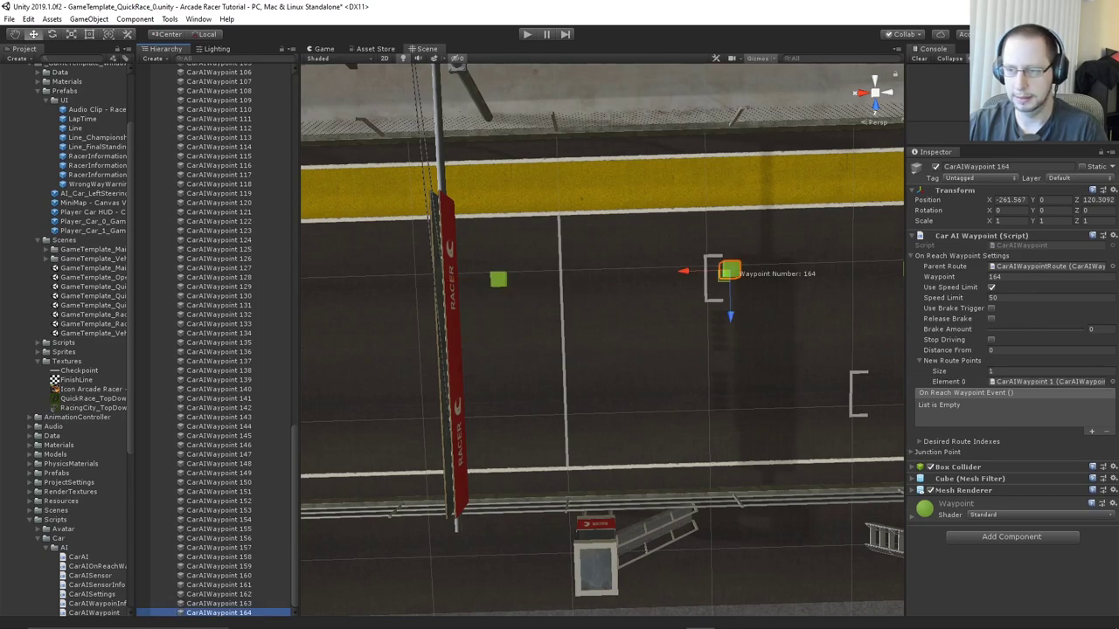
{"action": "left_click", "coordinate": [1010, 383]}
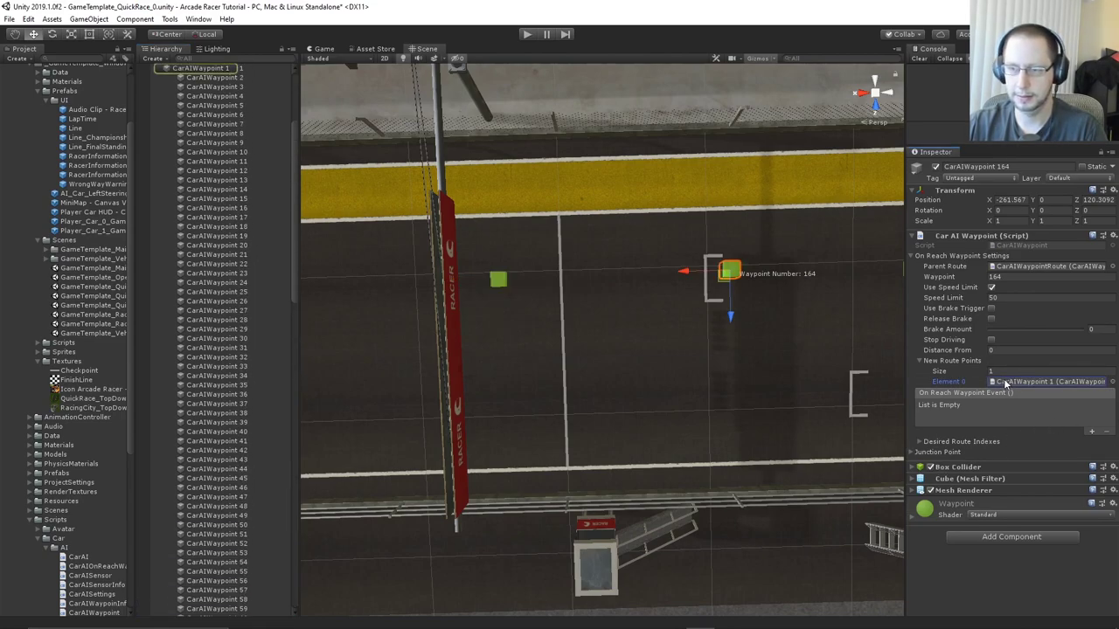
{"action": "left_click", "coordinate": [239, 69]}
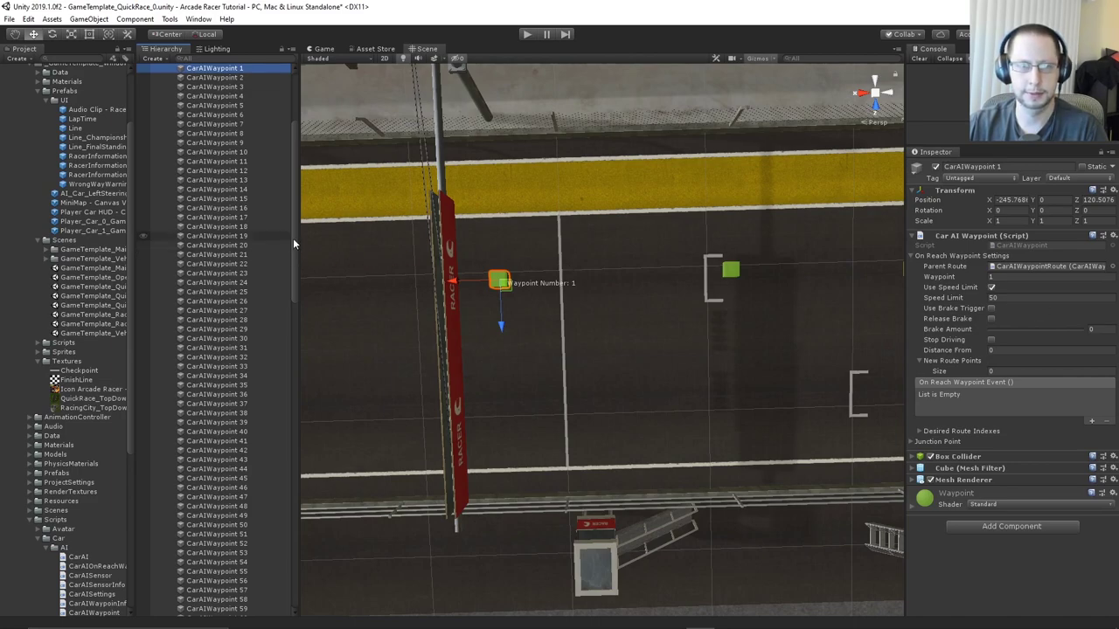
{"action": "scroll", "coordinate": [285, 236], "scroll_direction": "up", "scroll_amount": 5}
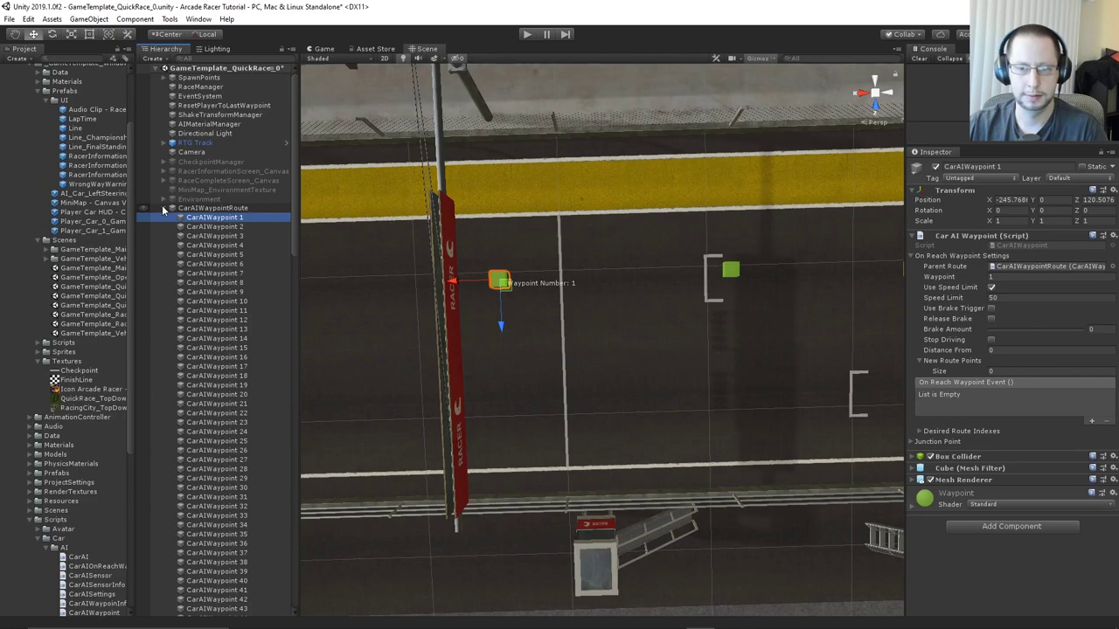
Nudge waypoint 162 along the track to about X -283.37 and shift it slightly sideways to line up with its neighbours
{"action": "middle_click_drag", "start_coordinate": [740, 323], "coordinate": [548, 291]}
{"action": "scroll", "coordinate": [591, 300], "scroll_direction": "down", "scroll_amount": 3}
{"action": "scroll", "coordinate": [586, 283], "scroll_direction": "up", "scroll_amount": 3}
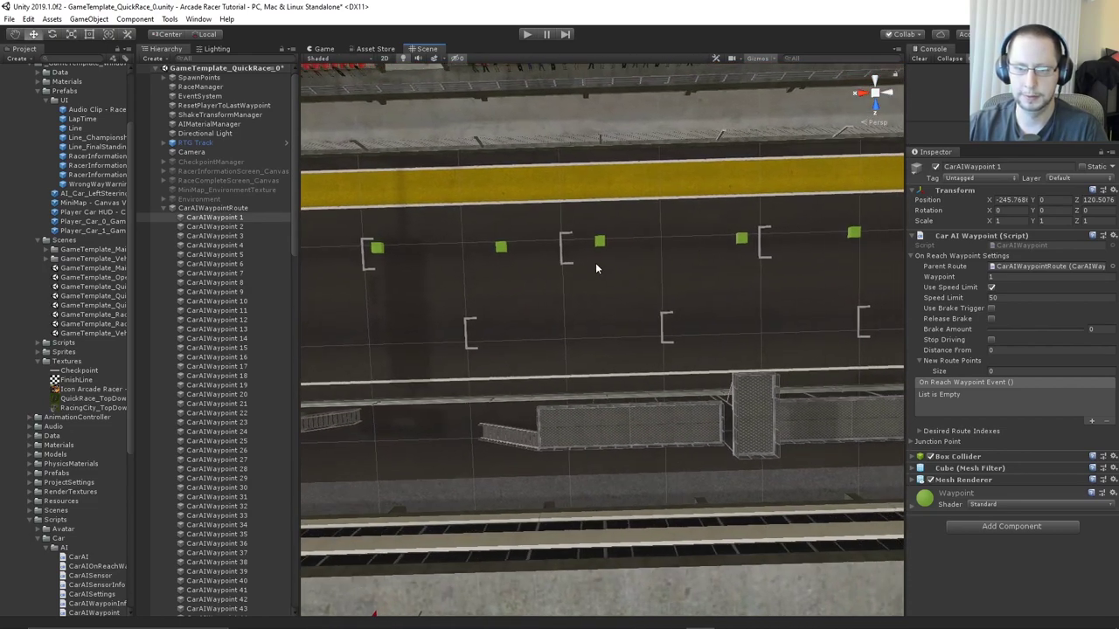
{"action": "left_click", "coordinate": [601, 241]}
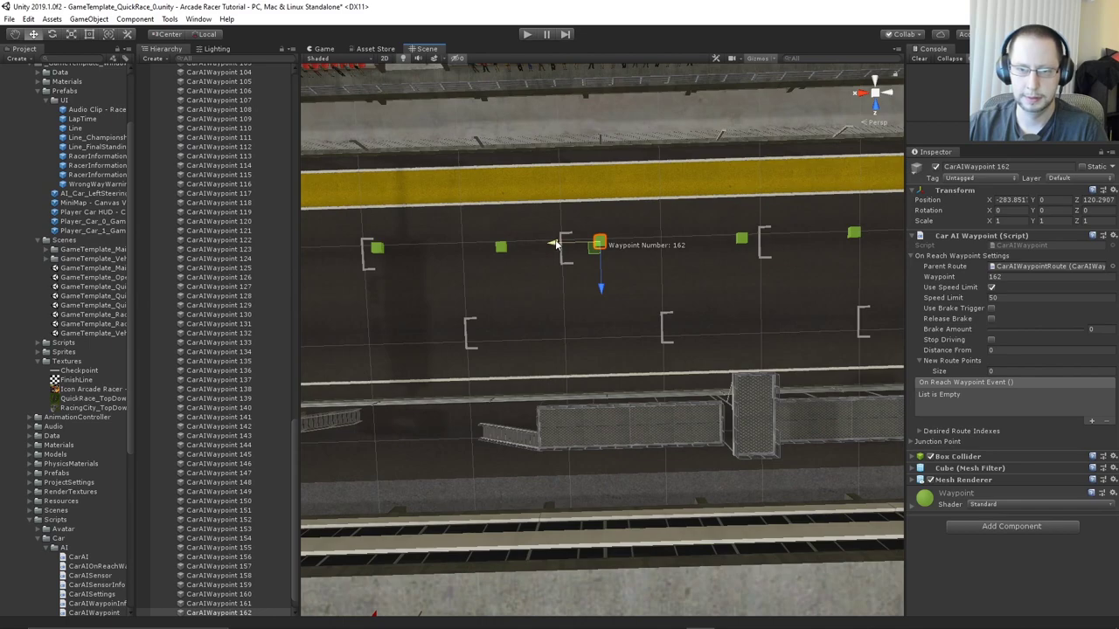
{"action": "mouse_move", "coordinate": [555, 245]}
{"action": "left_mouse_down"}
{"action": "mouse_move", "coordinate": [531, 246]}
{"action": "mouse_move", "coordinate": [551, 246]}
{"action": "left_mouse_up"}
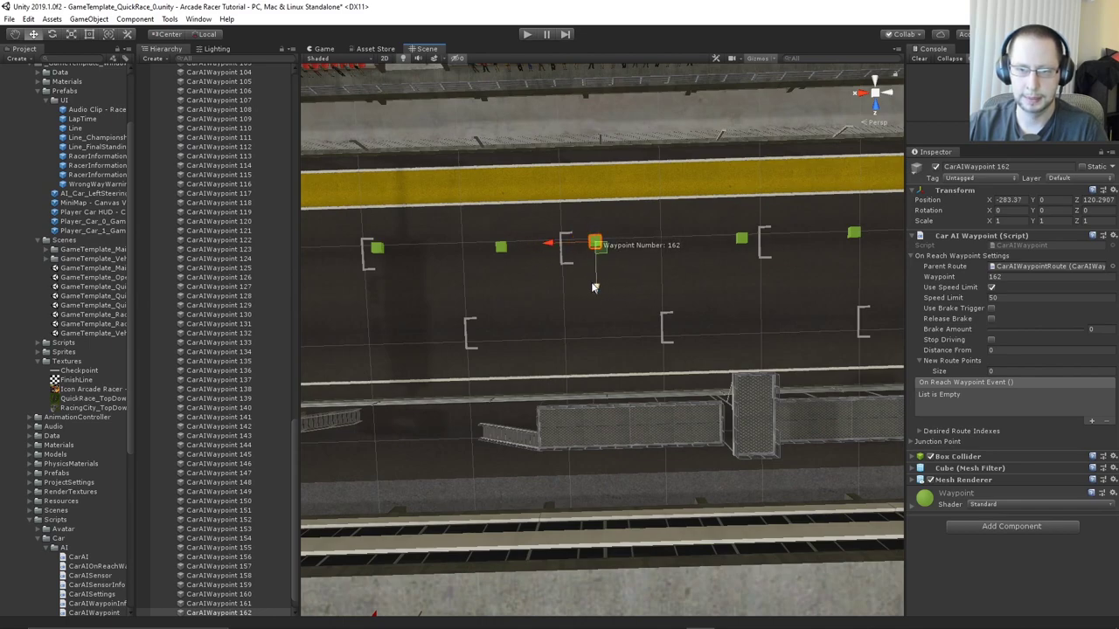
{"action": "left_click_drag", "start_coordinate": [592, 284], "coordinate": [592, 289]}
Select waypoint 163 on the straight before the start line
{"action": "left_click", "coordinate": [501, 248]}
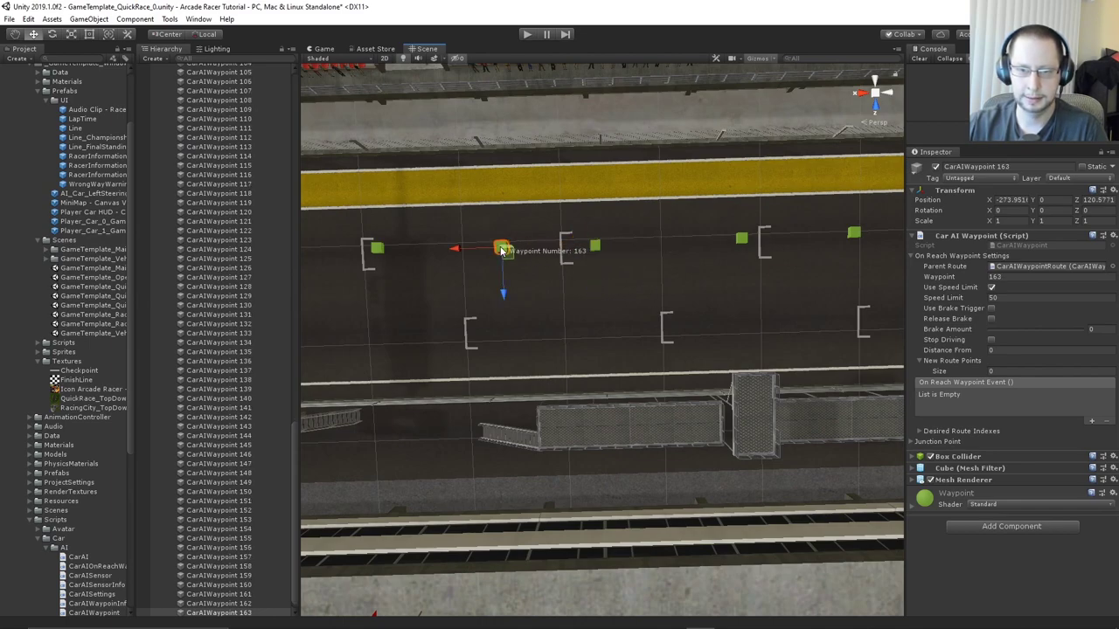
Undo the last two changes made to the existing route's waypoints
{"action": "key", "text": "ctrl+z"}
{"action": "key", "text": "ctrl+z"}
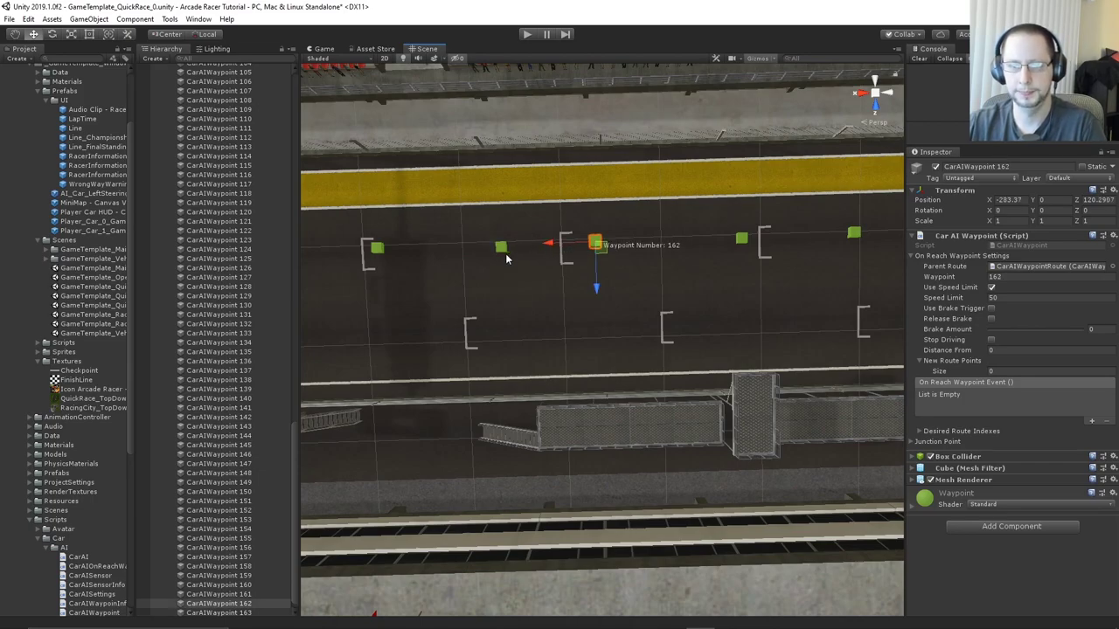
{"action": "scroll", "coordinate": [597, 275], "scroll_direction": "down", "scroll_amount": 6}
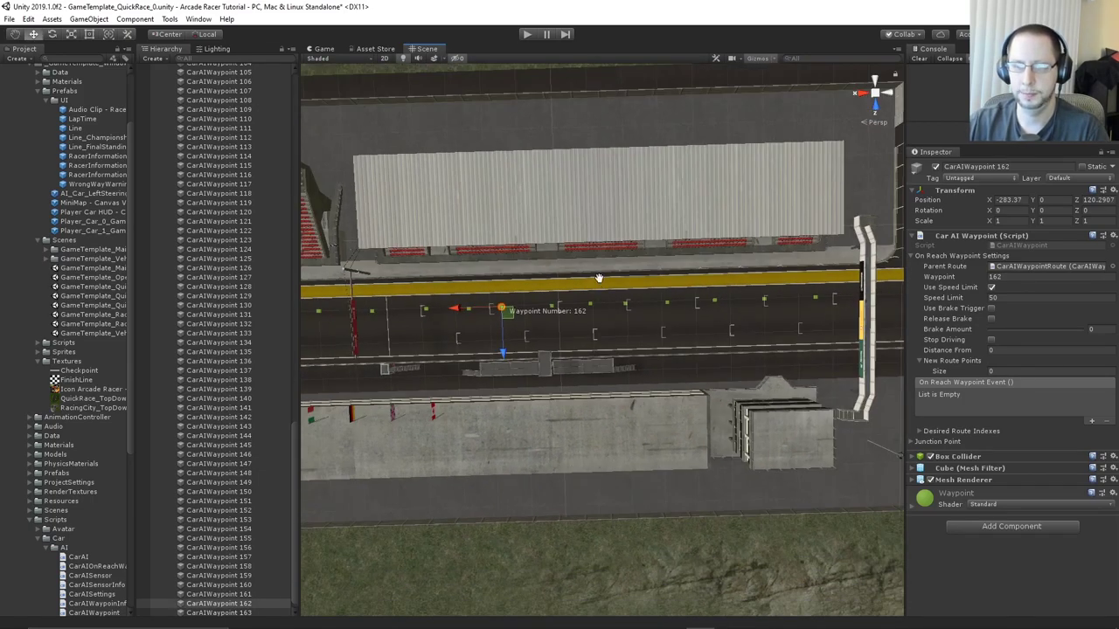
{"action": "middle_click_drag", "start_coordinate": [598, 278], "coordinate": [654, 236]}
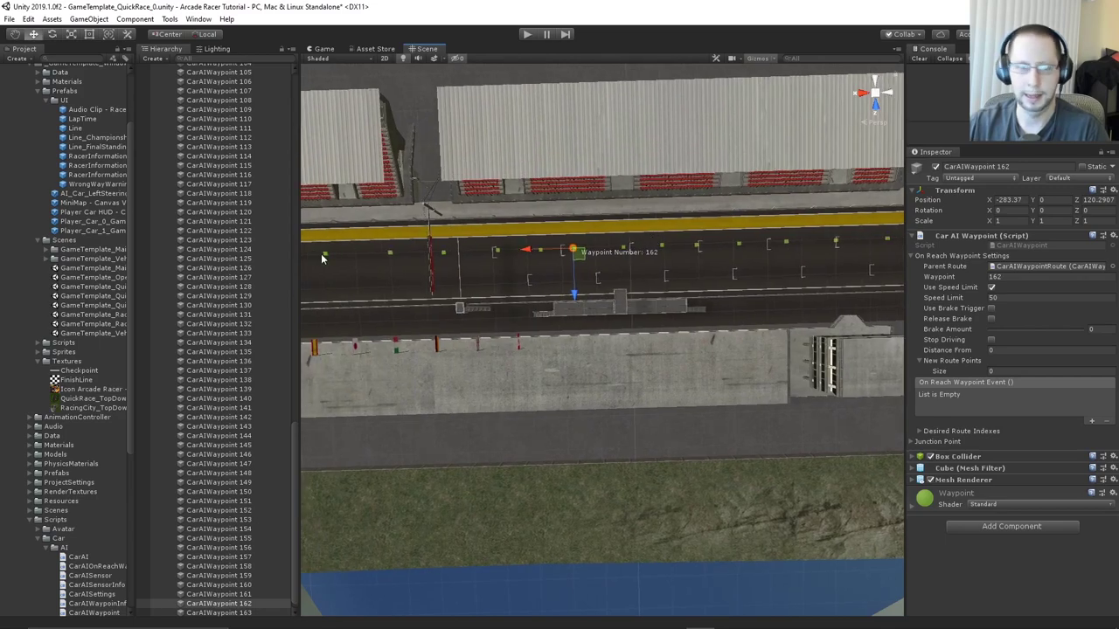
Collapse the existing CarAIWaypointRoute and create a second, empty AI waypoint route at the scene's root level
{"action": "scroll", "coordinate": [227, 258], "scroll_direction": "up", "scroll_amount": 15}
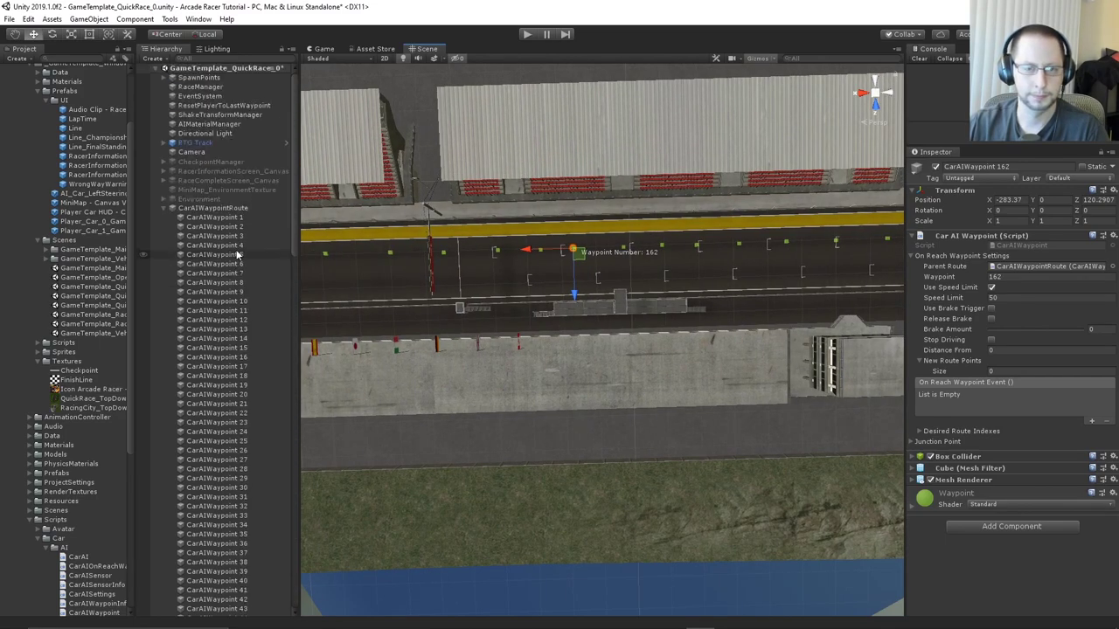
{"action": "left_click", "coordinate": [172, 208]}
{"action": "left_click", "coordinate": [229, 209]}
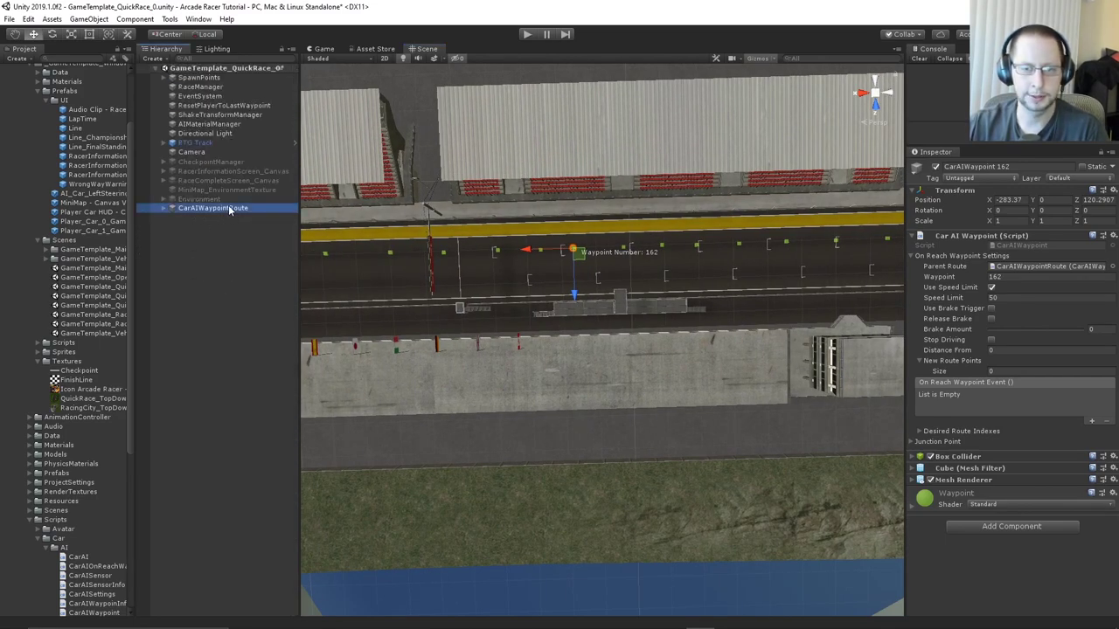
{"action": "left_click", "coordinate": [247, 287]}
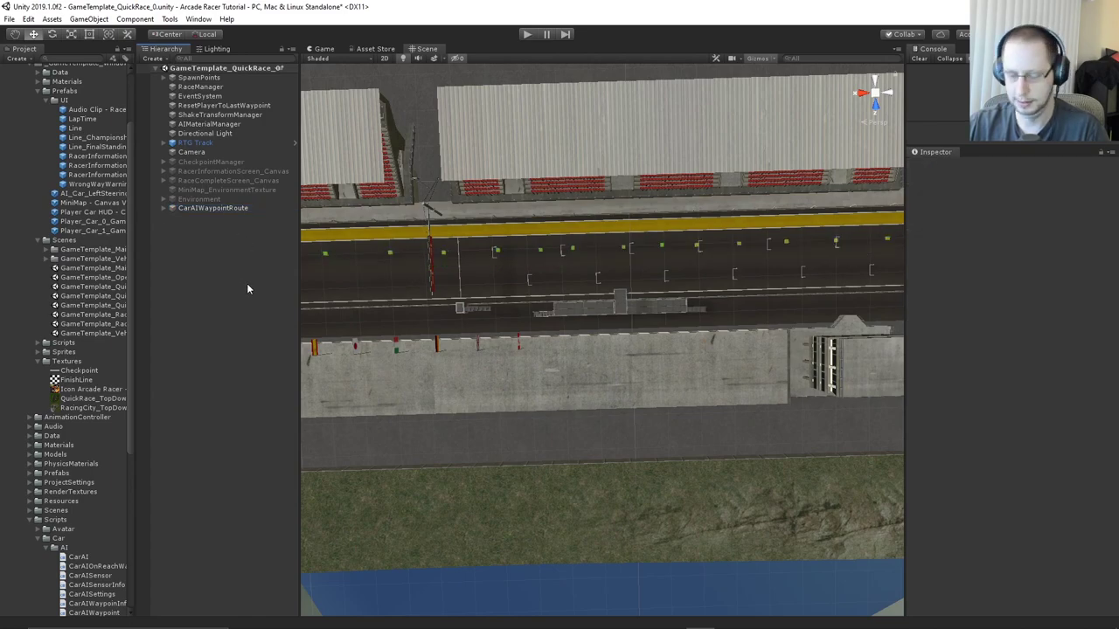
{"action": "key", "text": "ctrl+v"}
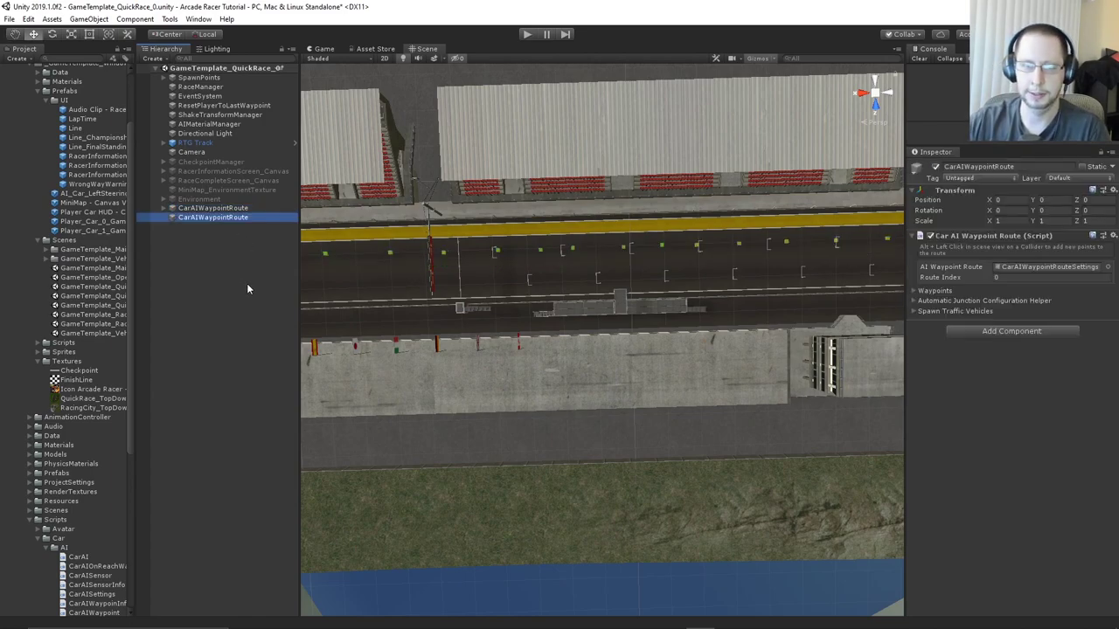
Review where the AI_WaypointRoute creation command is listed among the Arcade Racer tools
{"action": "middle_click_drag", "start_coordinate": [436, 275], "coordinate": [534, 271]}
{"action": "scroll", "coordinate": [551, 262], "scroll_direction": "up", "scroll_amount": 2}
{"action": "scroll", "coordinate": [550, 260], "scroll_direction": "up", "scroll_amount": 3}
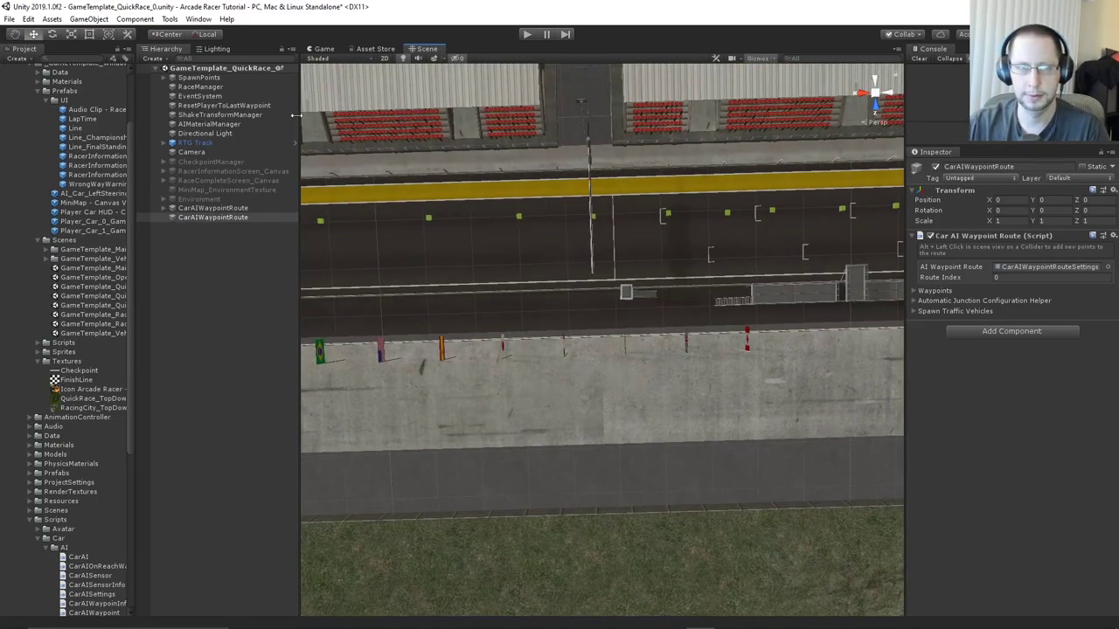
{"action": "left_click", "coordinate": [166, 21]}
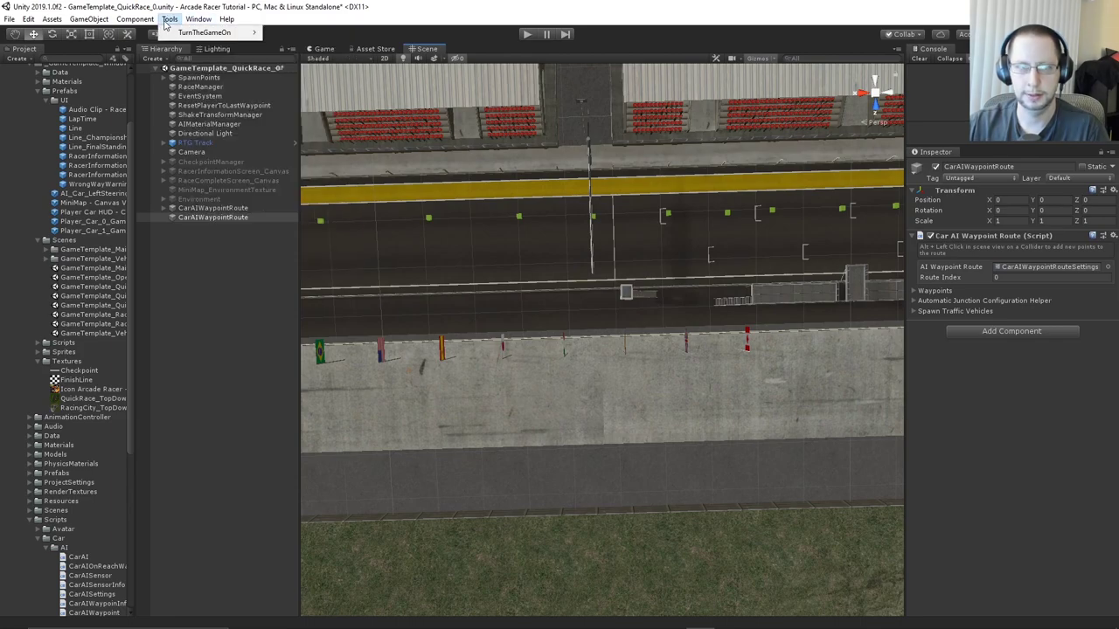
{"action": "mouse_move", "coordinate": [207, 32]}
{"action": "mouse_move", "coordinate": [299, 33]}
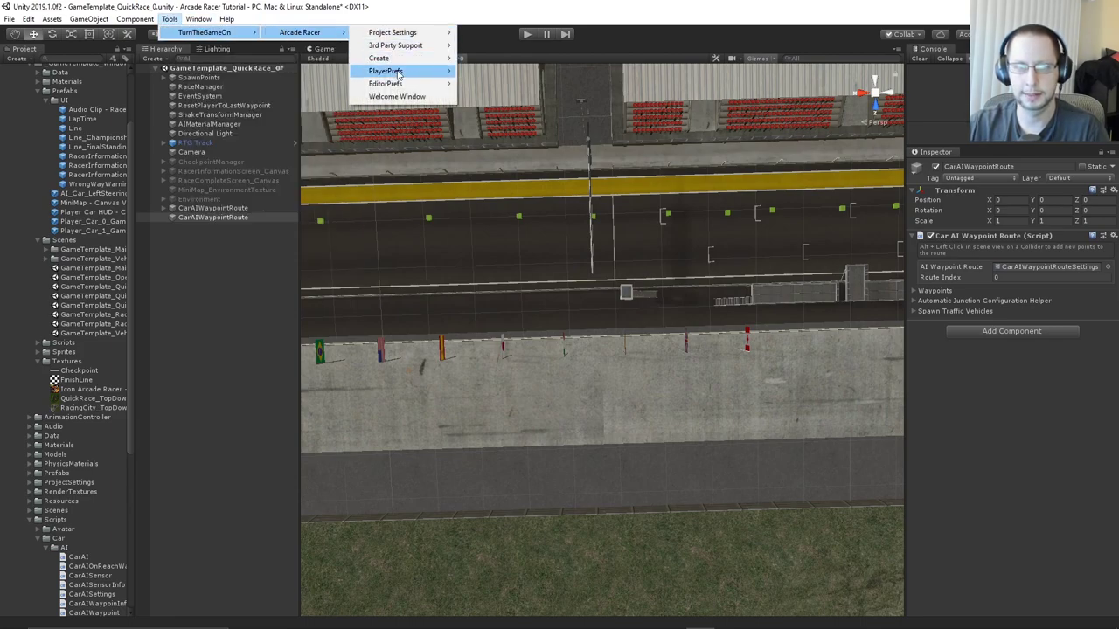
{"action": "mouse_move", "coordinate": [411, 59]}
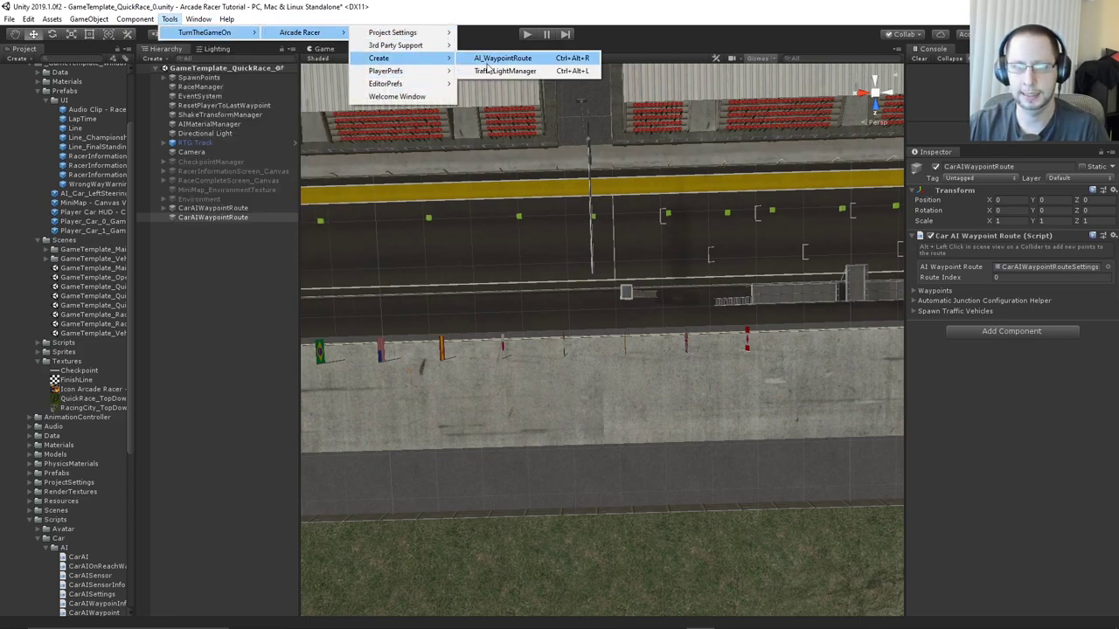
{"action": "left_click", "coordinate": [570, 98]}
Select the new CarAIWaypointRoute and place waypoints 1 to 4 from the start line onward, parallel to the existing route
{"action": "left_click", "coordinate": [198, 209]}
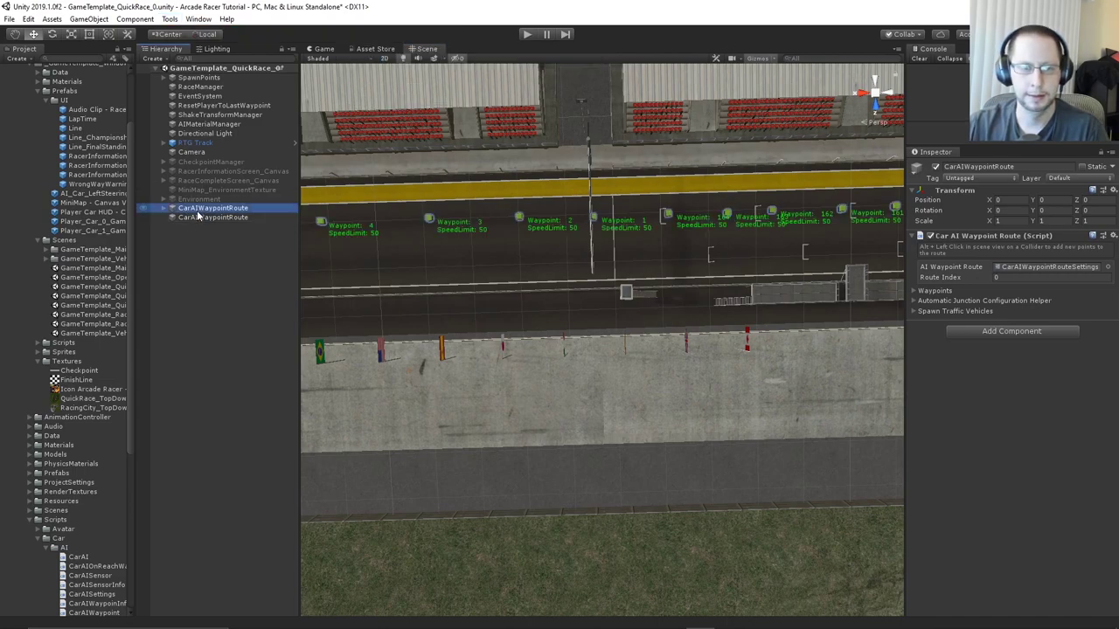
{"action": "left_click", "coordinate": [199, 217]}
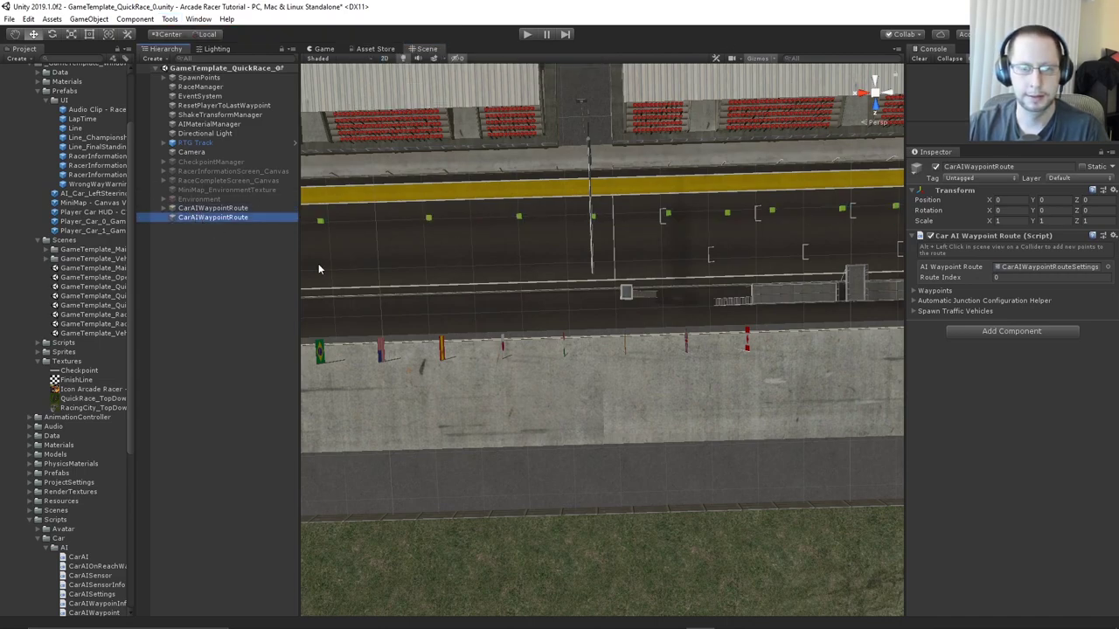
{"action": "left_click", "coordinate": [594, 256], "text": "alt"}
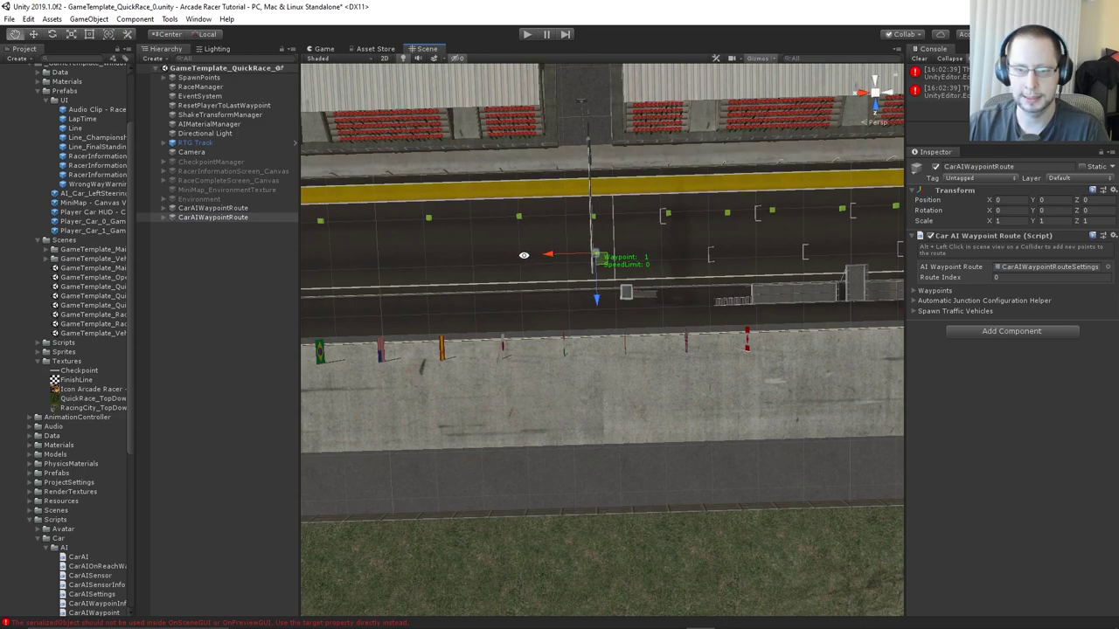
{"action": "left_click", "coordinate": [524, 258], "text": "alt"}
{"action": "left_click", "coordinate": [429, 259], "text": "alt"}
{"action": "middle_click_drag", "start_coordinate": [447, 259], "coordinate": [656, 237]}
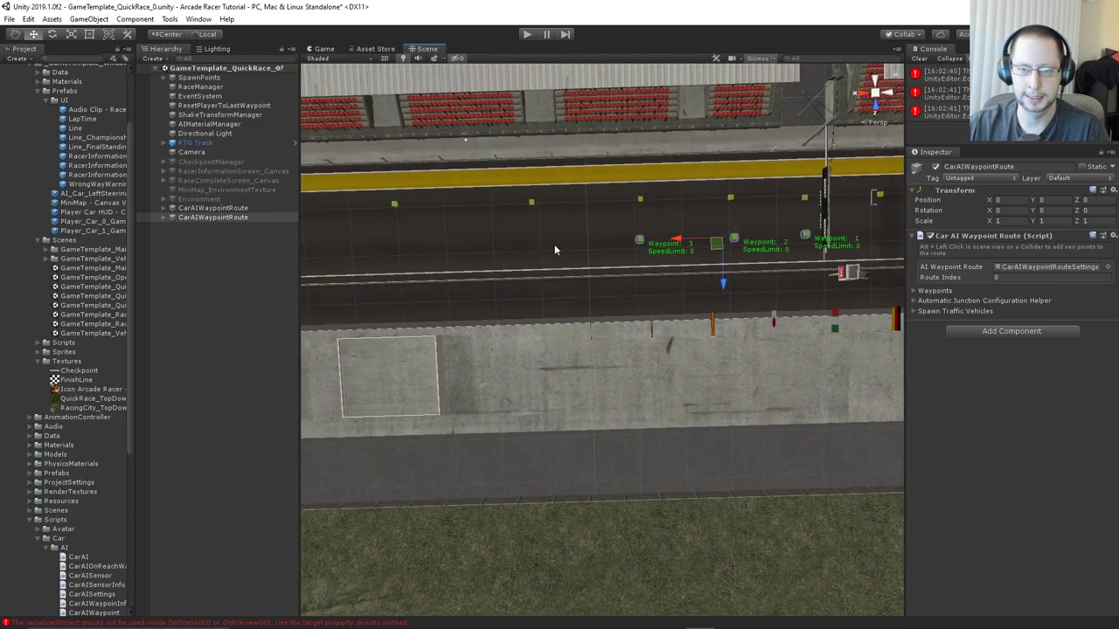
{"action": "left_click", "coordinate": [534, 244], "text": "alt"}
{"action": "middle_click_drag", "start_coordinate": [538, 244], "coordinate": [548, 247]}
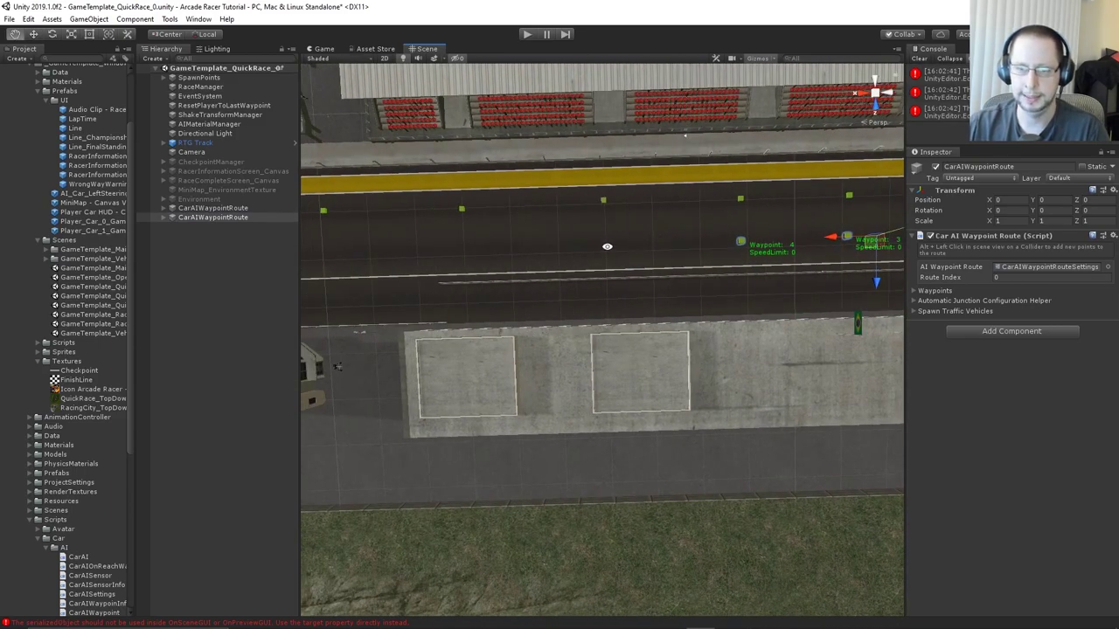
Place waypoints 5 to 10 along the start straight, alongside the existing waypoints, up to the end of the yellow strip
{"action": "left_click", "coordinate": [607, 246], "text": "alt"}
{"action": "middle_click_drag", "start_coordinate": [589, 247], "coordinate": [657, 248]}
{"action": "left_click", "coordinate": [581, 248], "text": "alt"}
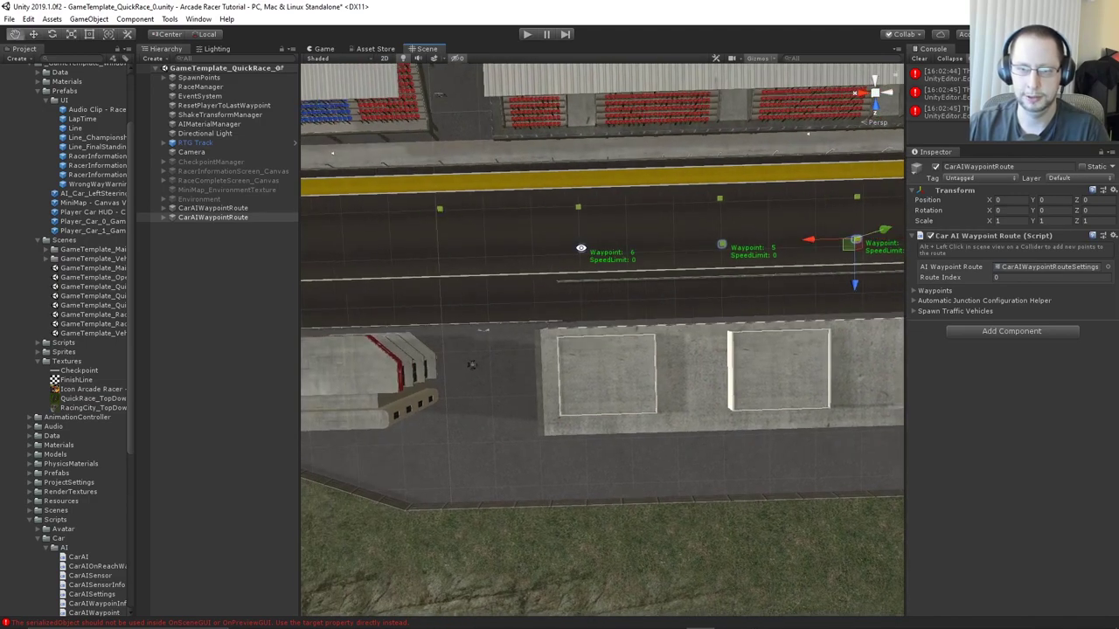
{"action": "middle_click_drag", "start_coordinate": [581, 248], "coordinate": [662, 250]}
{"action": "left_click", "coordinate": [578, 250], "text": "alt"}
{"action": "middle_click_drag", "start_coordinate": [579, 250], "coordinate": [674, 252]}
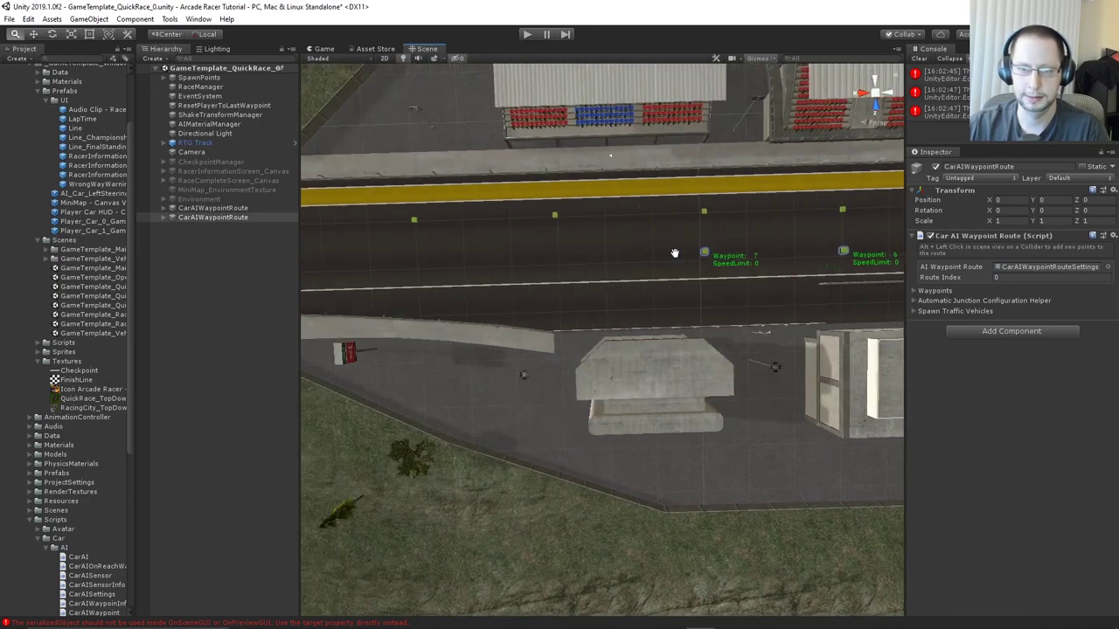
{"action": "left_click", "coordinate": [581, 252], "text": "alt"}
{"action": "middle_click_drag", "start_coordinate": [581, 251], "coordinate": [726, 253]}
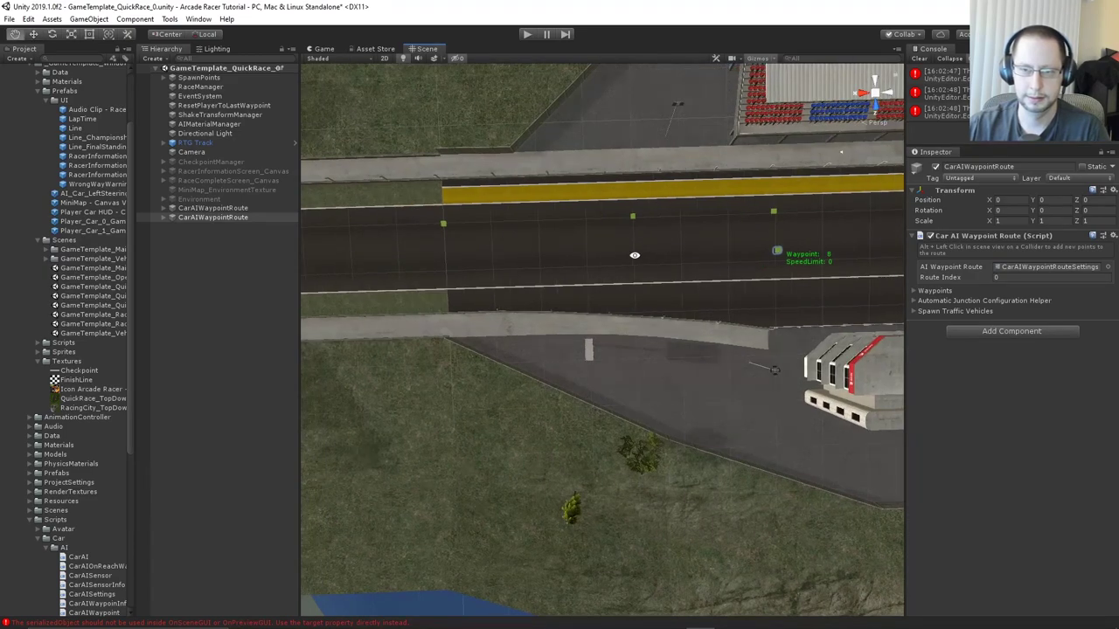
{"action": "middle_click_drag", "start_coordinate": [635, 257], "coordinate": [777, 257]}
{"action": "left_click", "coordinate": [621, 253], "text": "alt"}
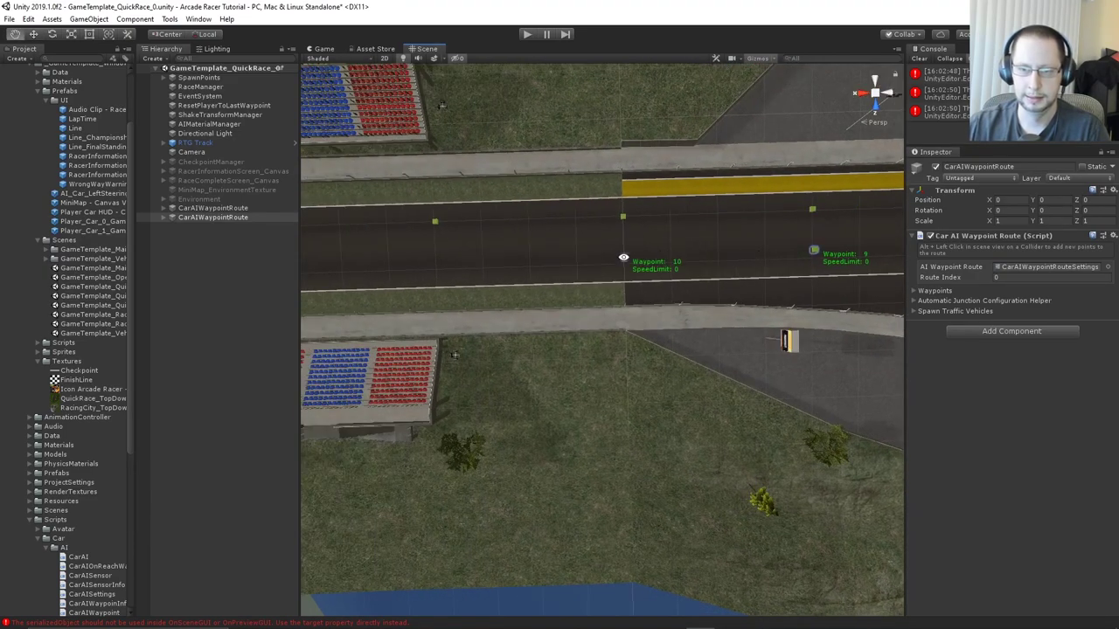
Continue the new route past the grandstands with waypoints 11 to 17, level with the existing route's waypoints
{"action": "middle_click_drag", "start_coordinate": [620, 253], "coordinate": [770, 255]}
{"action": "left_click", "coordinate": [645, 253], "text": "alt"}
{"action": "middle_click_drag", "start_coordinate": [645, 253], "coordinate": [769, 251]}
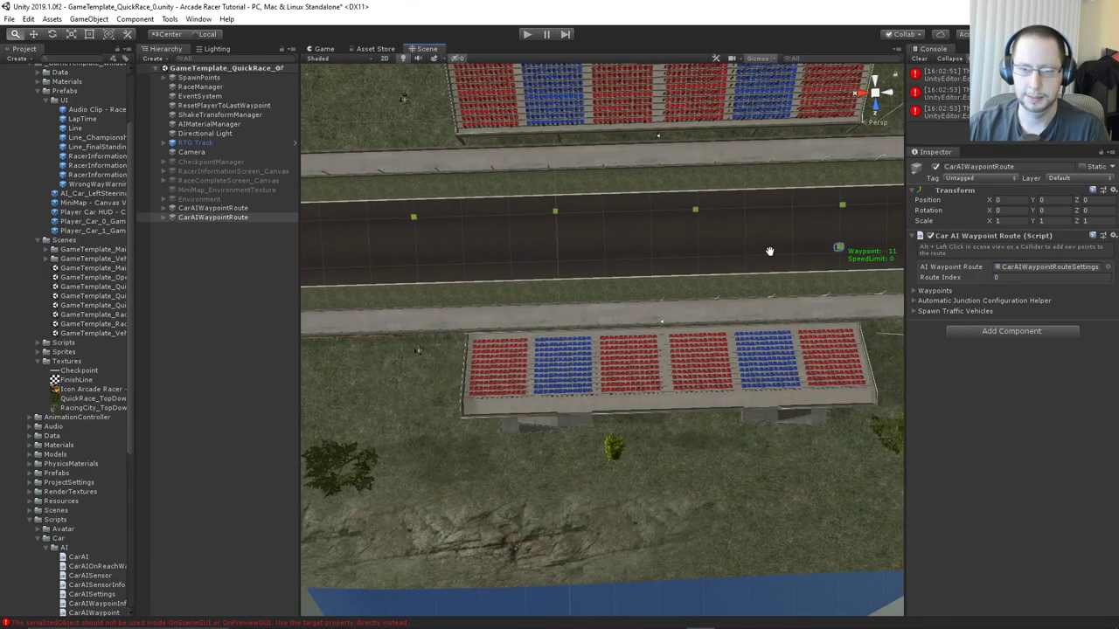
{"action": "left_click", "coordinate": [699, 250], "text": "alt"}
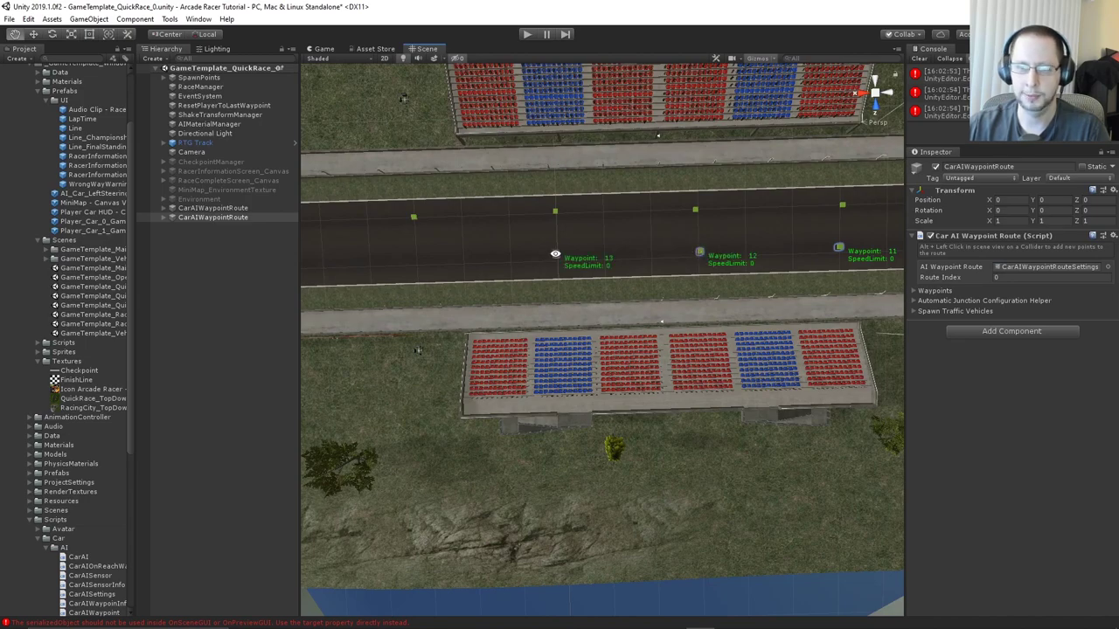
{"action": "middle_click_drag", "start_coordinate": [555, 253], "coordinate": [787, 252]}
{"action": "left_click", "coordinate": [647, 252], "text": "alt"}
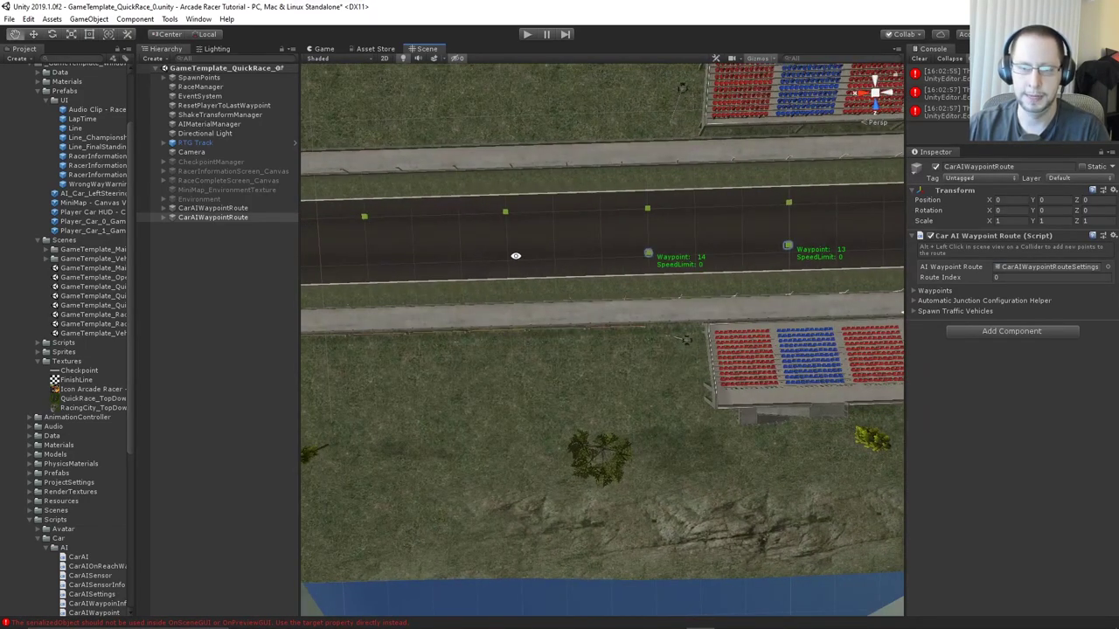
{"action": "left_click", "coordinate": [516, 257], "text": "alt"}
{"action": "middle_click_drag", "start_coordinate": [515, 256], "coordinate": [580, 273]}
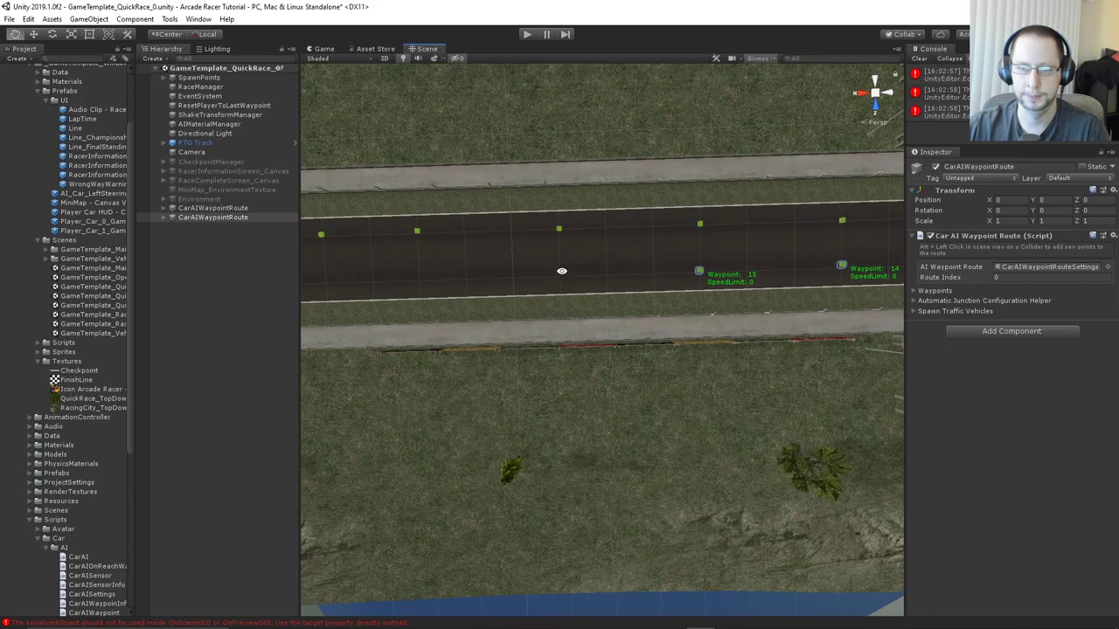
{"action": "left_click", "coordinate": [559, 272], "text": "alt"}
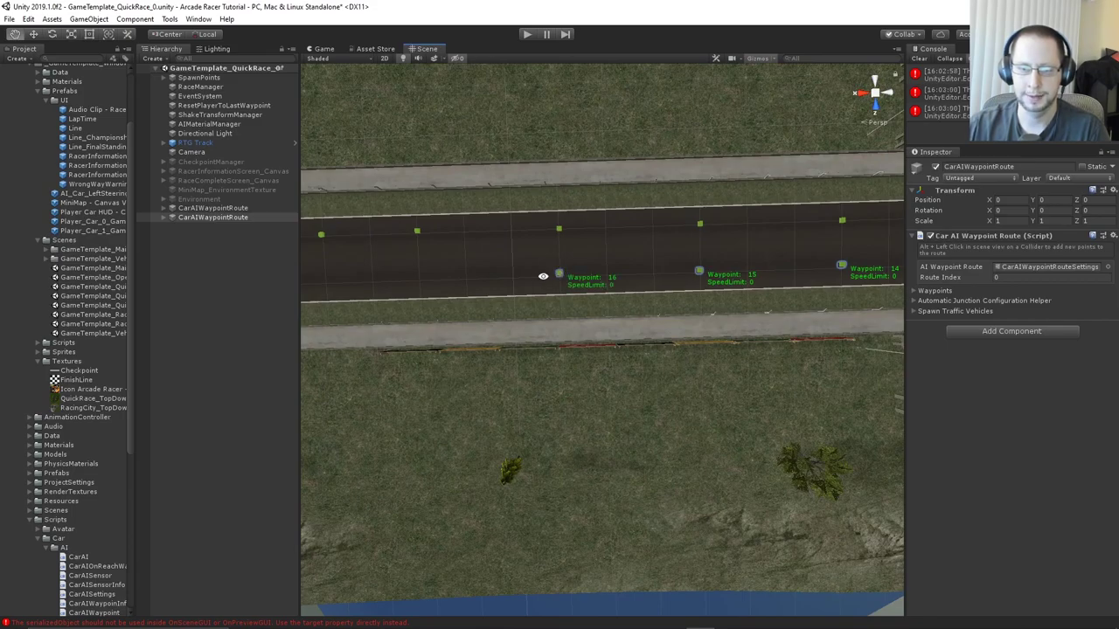
{"action": "left_click", "coordinate": [420, 279], "text": "alt"}
{"action": "middle_click_drag", "start_coordinate": [420, 279], "coordinate": [638, 279]}
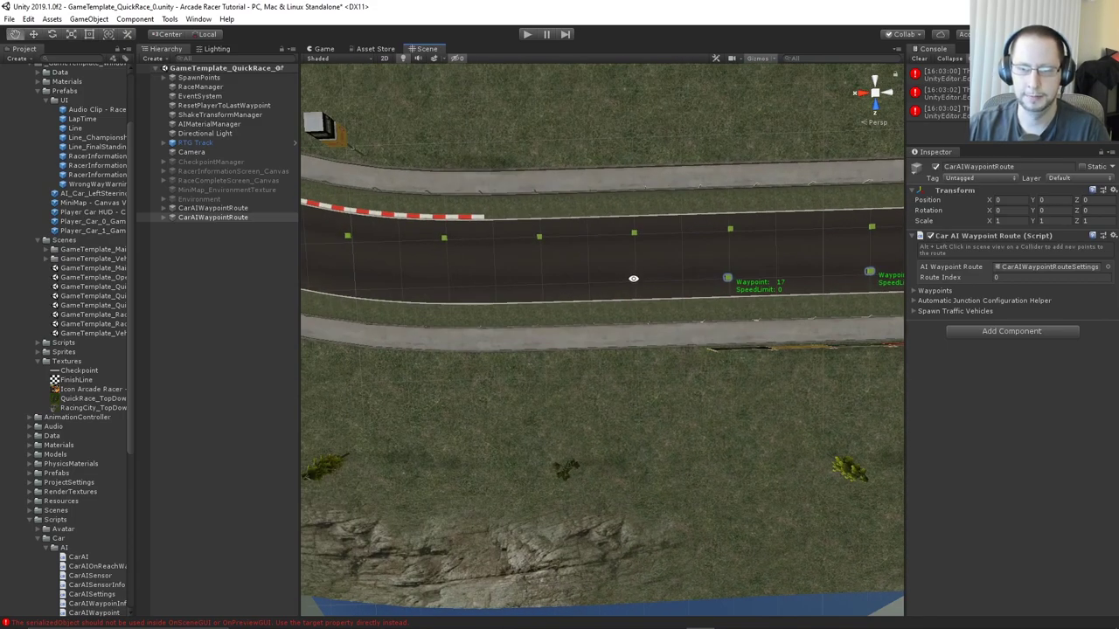
Place waypoints 18 to 24 into the first bend, along the outer side of the track
{"action": "left_click", "coordinate": [633, 278], "text": "alt"}
{"action": "left_click", "coordinate": [541, 280], "text": "alt"}
{"action": "middle_click_drag", "start_coordinate": [541, 281], "coordinate": [569, 277]}
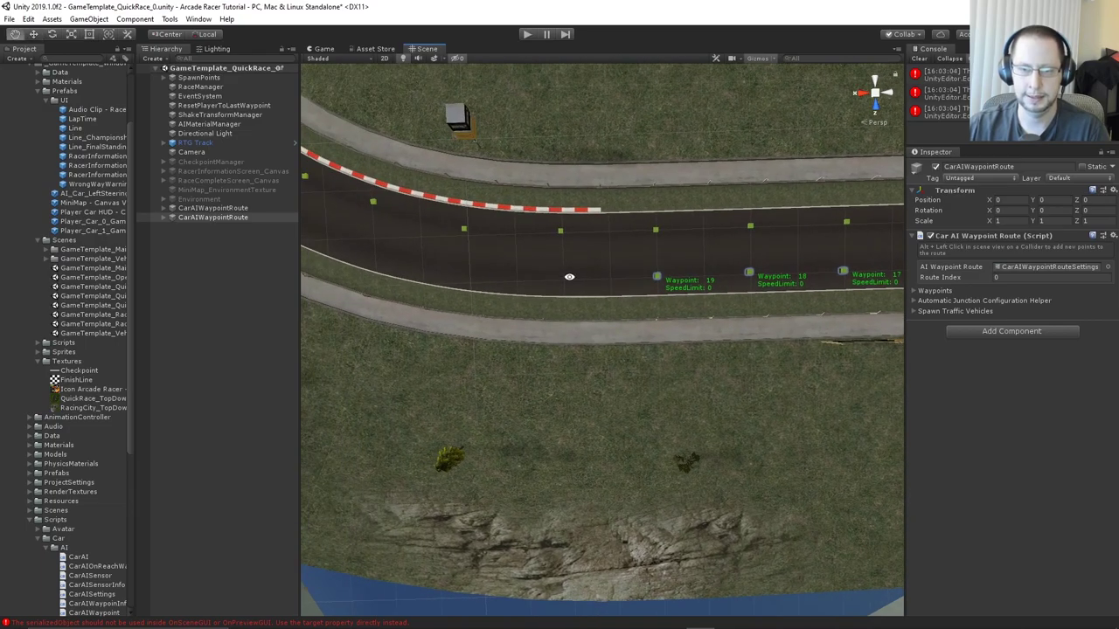
{"action": "left_click", "coordinate": [561, 275], "text": "alt"}
{"action": "middle_click_drag", "start_coordinate": [465, 268], "coordinate": [647, 294]}
{"action": "left_click", "coordinate": [615, 286], "text": "alt"}
{"action": "left_click", "coordinate": [649, 295], "text": "alt"}
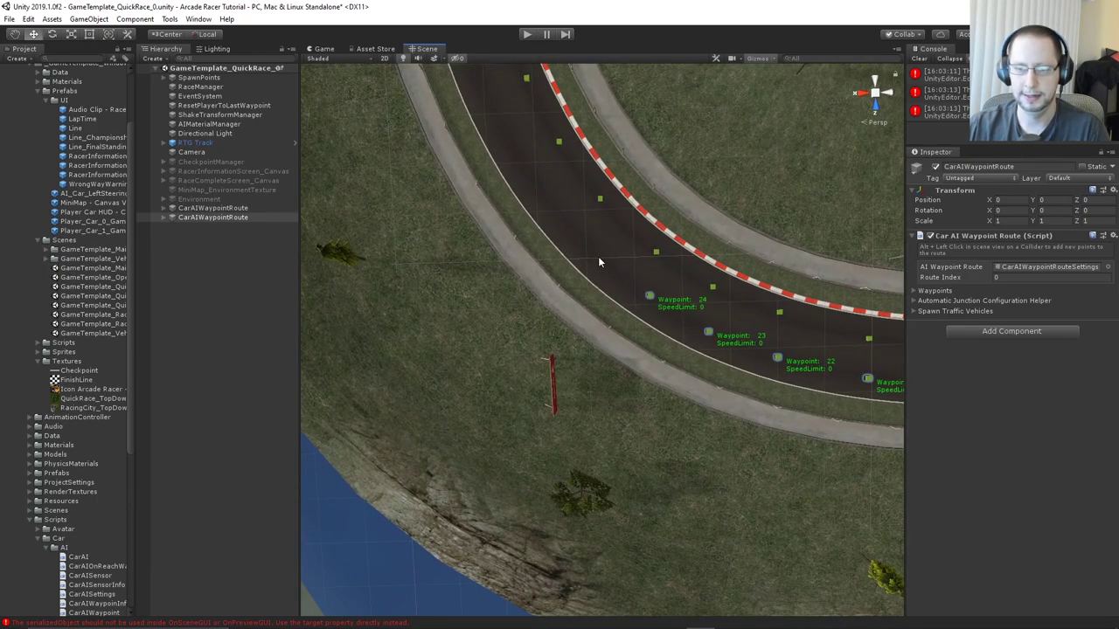
Place waypoints 25 to 30 around the rest of the bend, outside the existing route
{"action": "middle_click_drag", "start_coordinate": [586, 241], "coordinate": [633, 280]}
{"action": "left_click_drag", "start_coordinate": [633, 279], "coordinate": [733, 265], "text": "alt"}
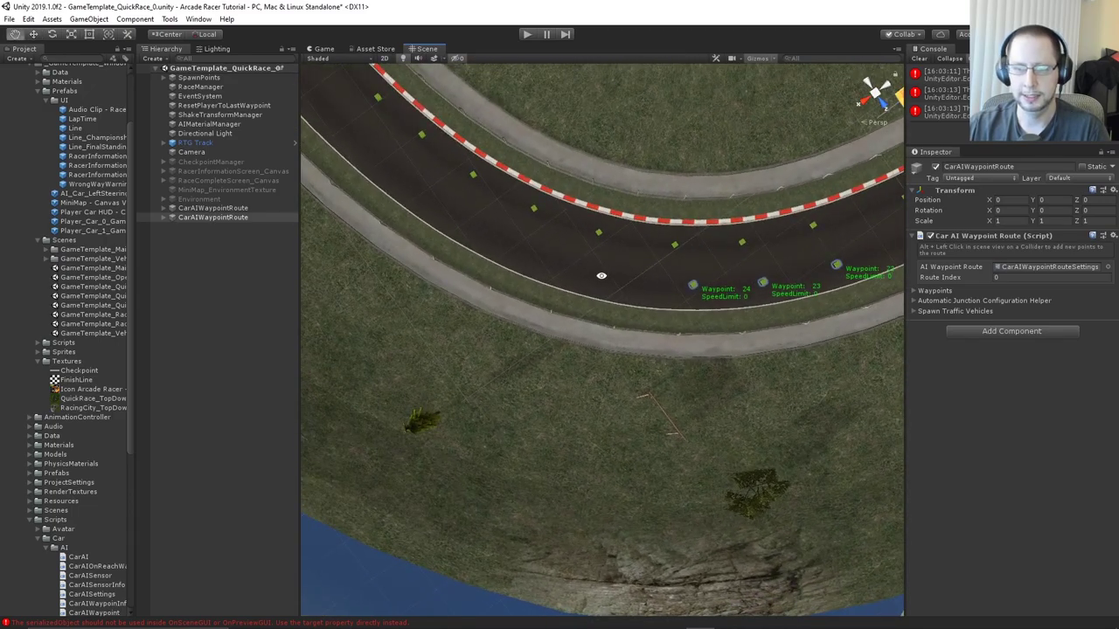
{"action": "left_click", "coordinate": [599, 275], "text": "alt"}
{"action": "left_click_drag", "start_coordinate": [600, 274], "coordinate": [744, 278], "text": "alt"}
{"action": "left_click", "coordinate": [683, 300], "text": "alt"}
{"action": "middle_click_drag", "start_coordinate": [624, 270], "coordinate": [683, 319]}
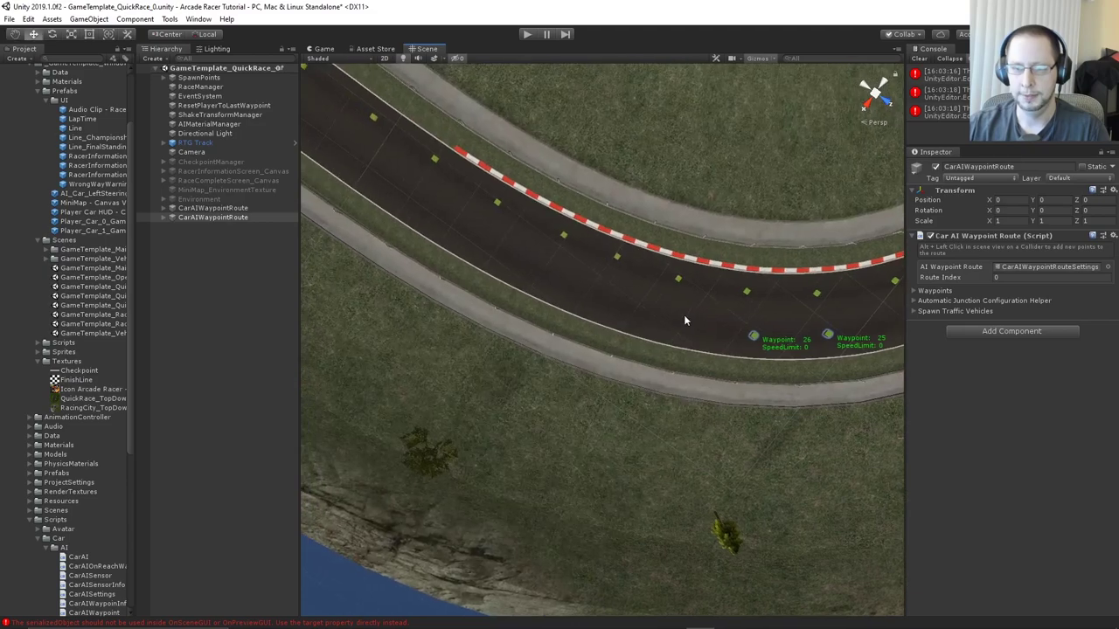
{"action": "left_click_drag", "start_coordinate": [586, 305], "coordinate": [660, 293], "text": "alt"}
{"action": "middle_click_drag", "start_coordinate": [588, 298], "coordinate": [644, 294]}
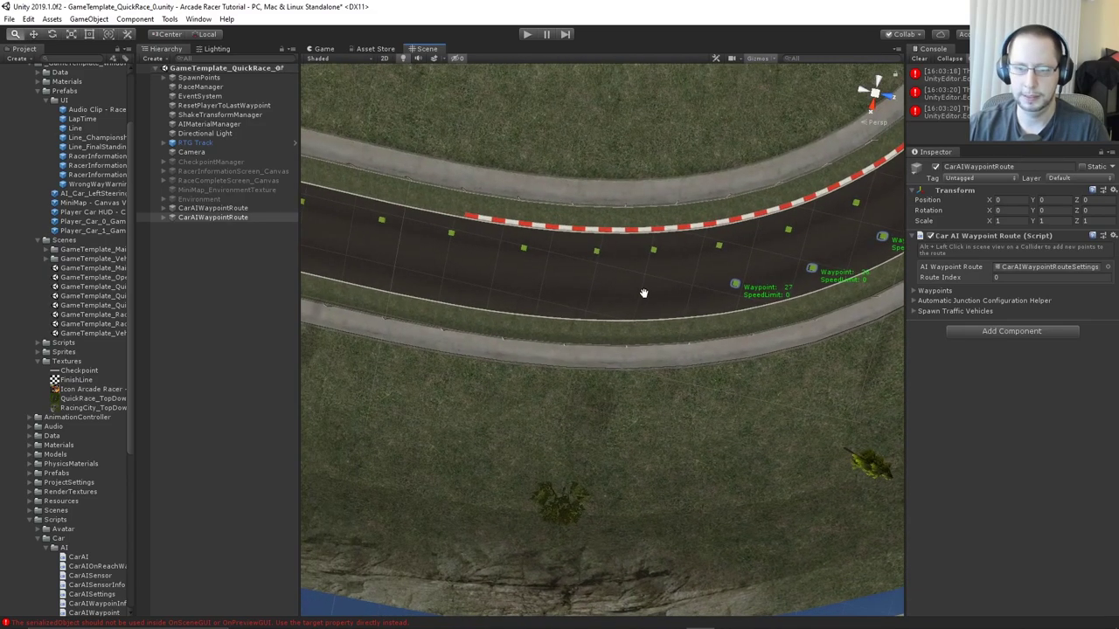
{"action": "left_click", "coordinate": [599, 298], "text": "alt"}
{"action": "middle_click_drag", "start_coordinate": [534, 287], "coordinate": [609, 301]}
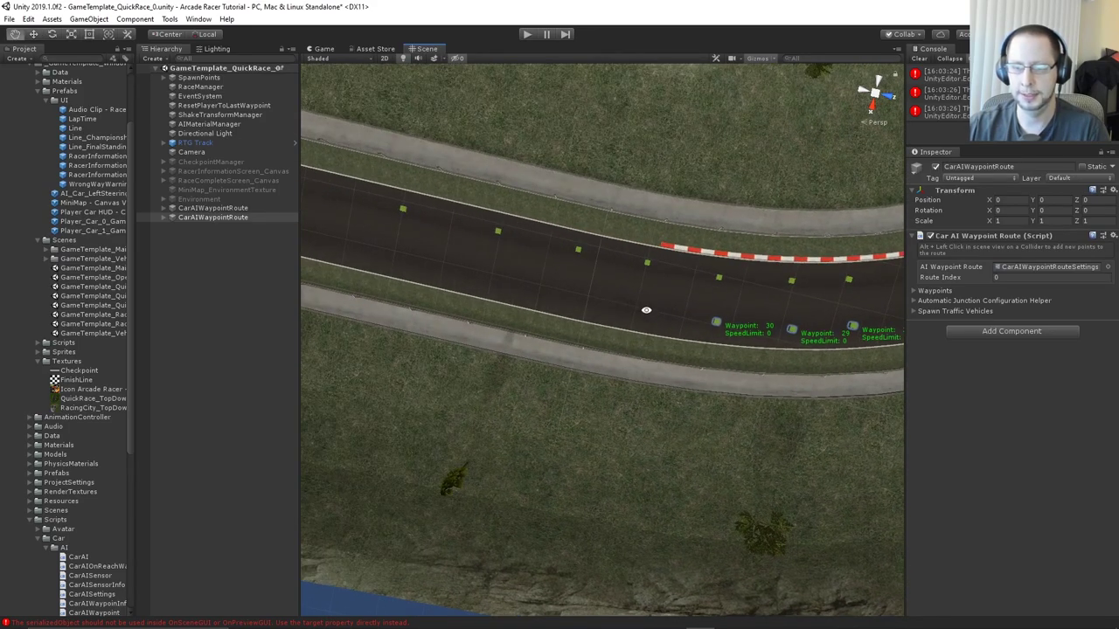
Place waypoints 31 to 34 along the track section beyond the bend, parallel to the existing route
{"action": "left_click", "coordinate": [644, 307], "text": "alt"}
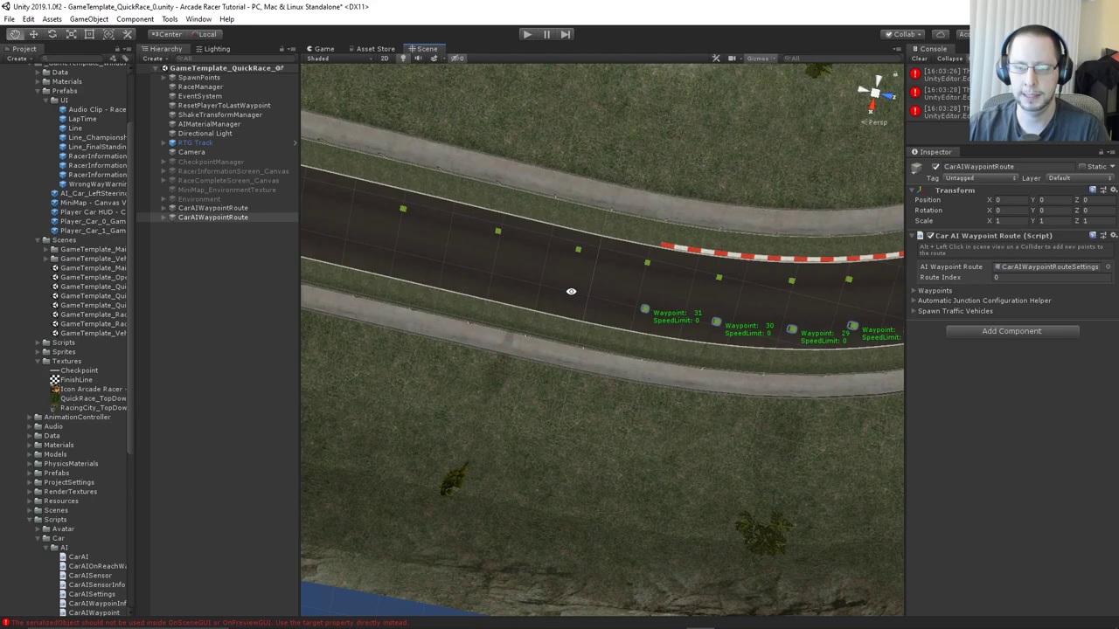
{"action": "left_click", "coordinate": [571, 291], "text": "alt"}
{"action": "middle_click_drag", "start_coordinate": [571, 292], "coordinate": [636, 300]}
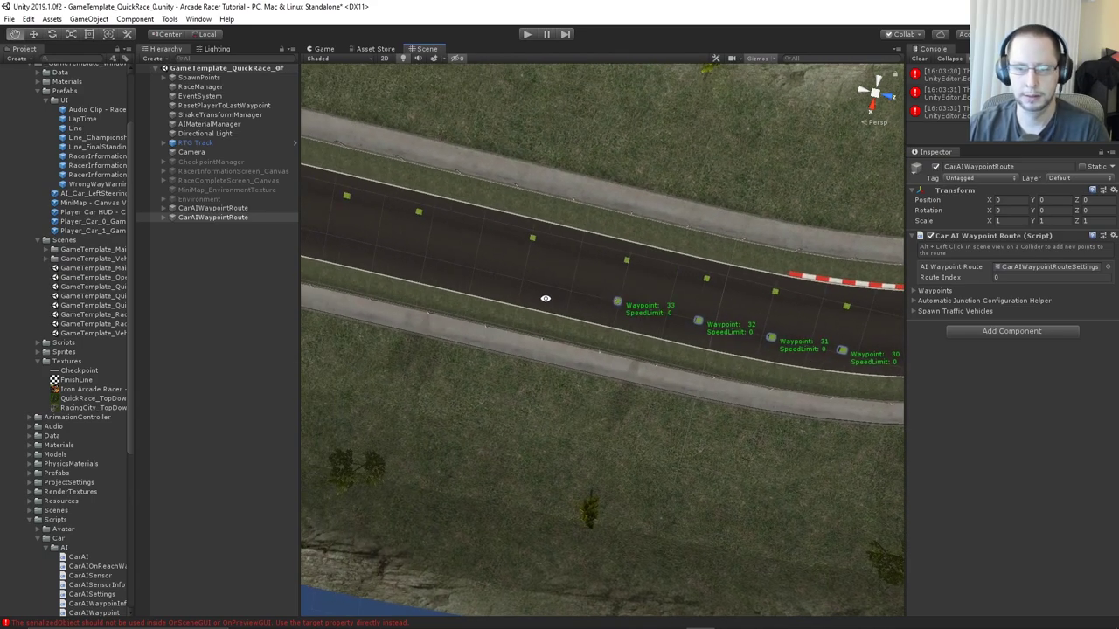
{"action": "left_click", "coordinate": [519, 278], "text": "alt"}
{"action": "middle_click_drag", "start_coordinate": [522, 280], "coordinate": [630, 285]}
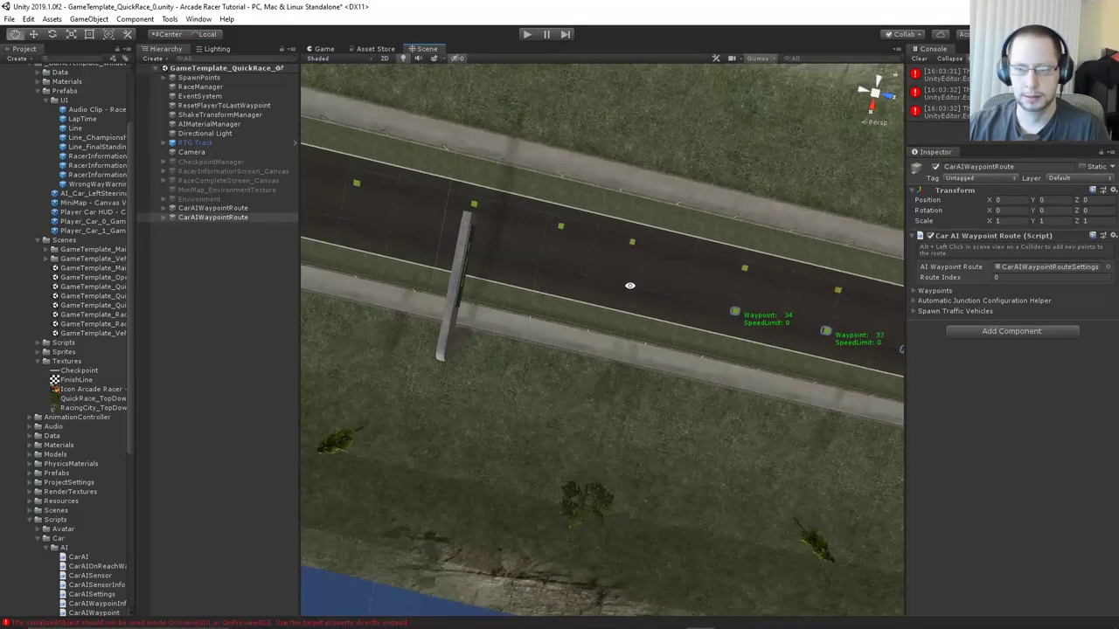
Continue the new route under the overhead gantry with waypoints 35 to 44, parallel to the existing route
{"action": "left_click", "coordinate": [626, 286], "text": "alt"}
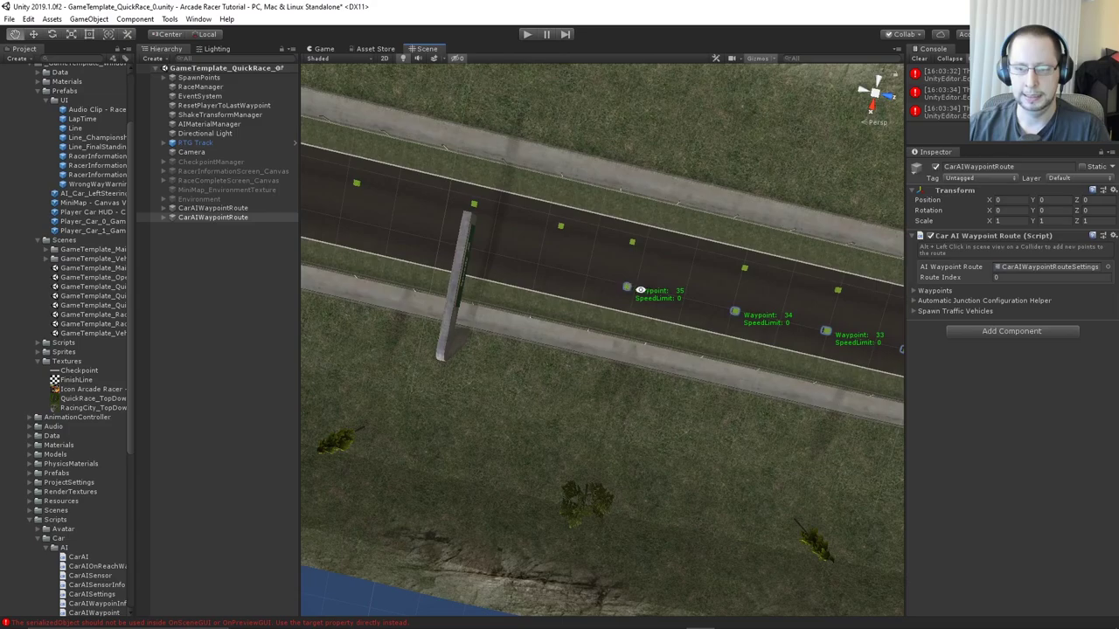
{"action": "left_click", "coordinate": [548, 265], "text": "alt"}
{"action": "middle_click_drag", "start_coordinate": [549, 265], "coordinate": [653, 278]}
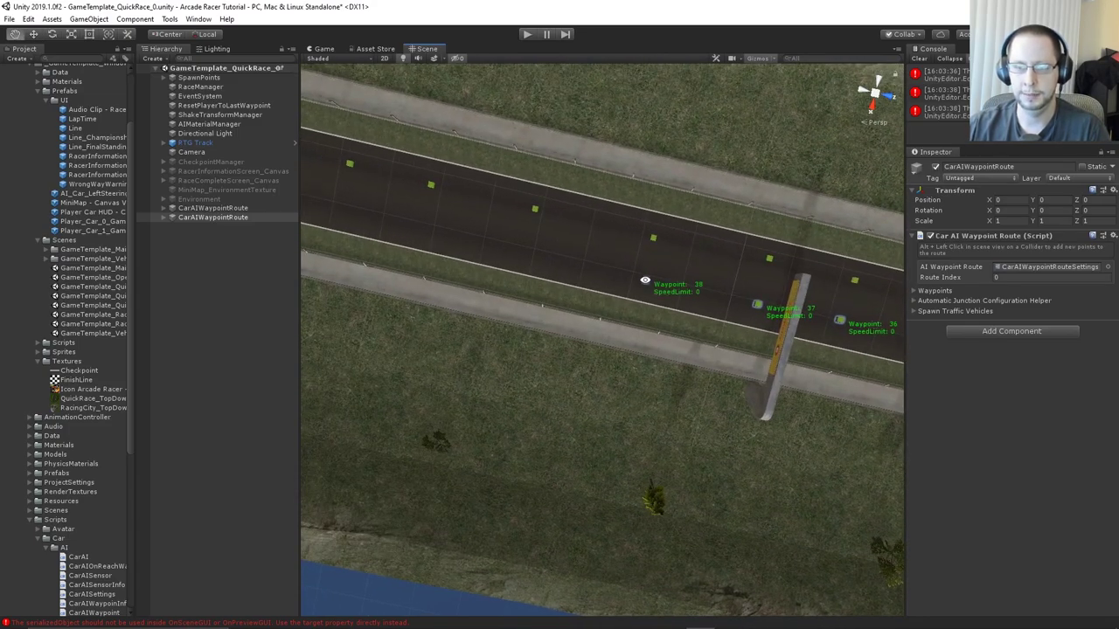
{"action": "left_click", "coordinate": [535, 256], "text": "alt"}
{"action": "mouse_move", "coordinate": [535, 257]}
{"action": "middle_mouse_down"}
{"action": "mouse_move", "coordinate": [738, 285]}
{"action": "mouse_move", "coordinate": [722, 277]}
{"action": "middle_mouse_up"}
{"action": "left_click", "coordinate": [611, 264], "text": "alt"}
{"action": "left_click", "coordinate": [725, 272], "text": "alt"}
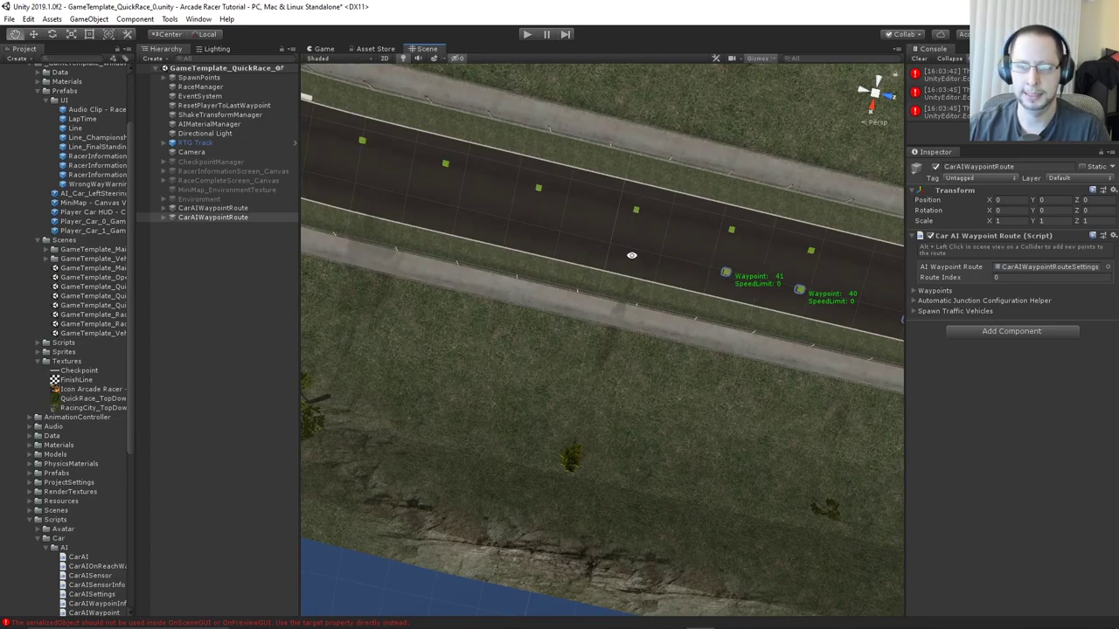
{"action": "middle_click_drag", "start_coordinate": [598, 242], "coordinate": [647, 255]}
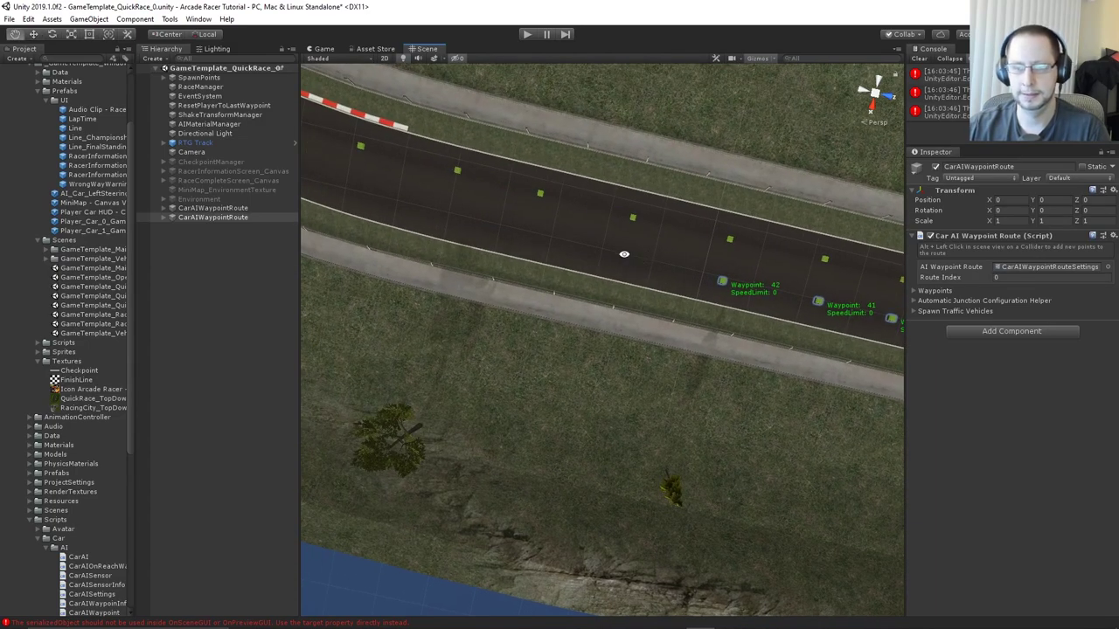
{"action": "left_click", "coordinate": [623, 256], "text": "alt"}
{"action": "left_click", "coordinate": [531, 238], "text": "alt"}
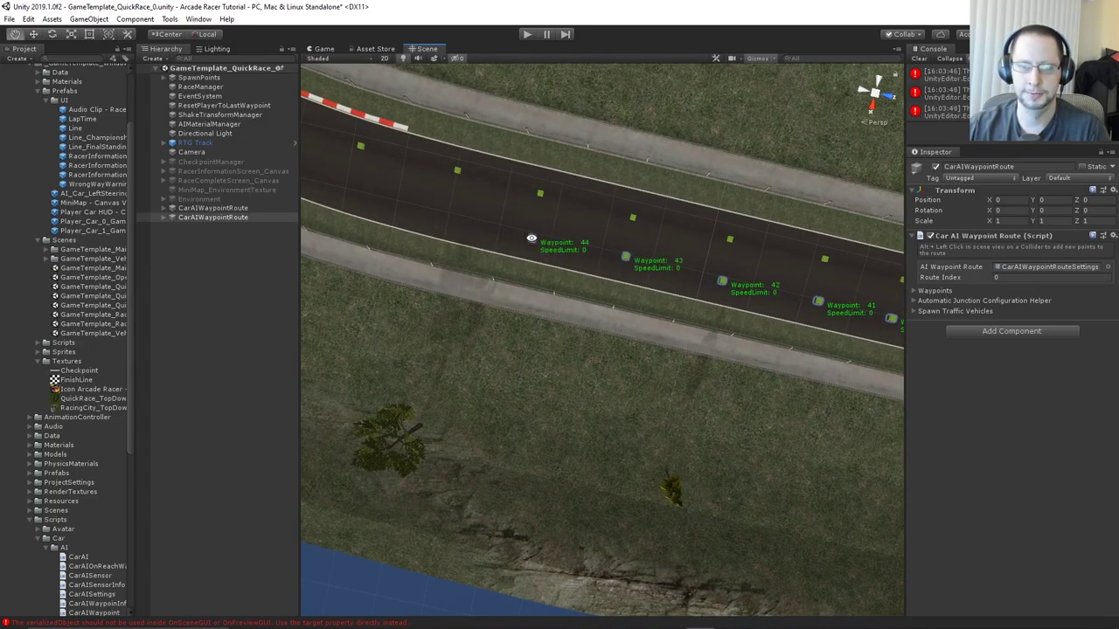
Place waypoints 45 to 55 around the bend with the red-and-white kerb, outside the existing route
{"action": "middle_click_drag", "start_coordinate": [529, 240], "coordinate": [663, 262]}
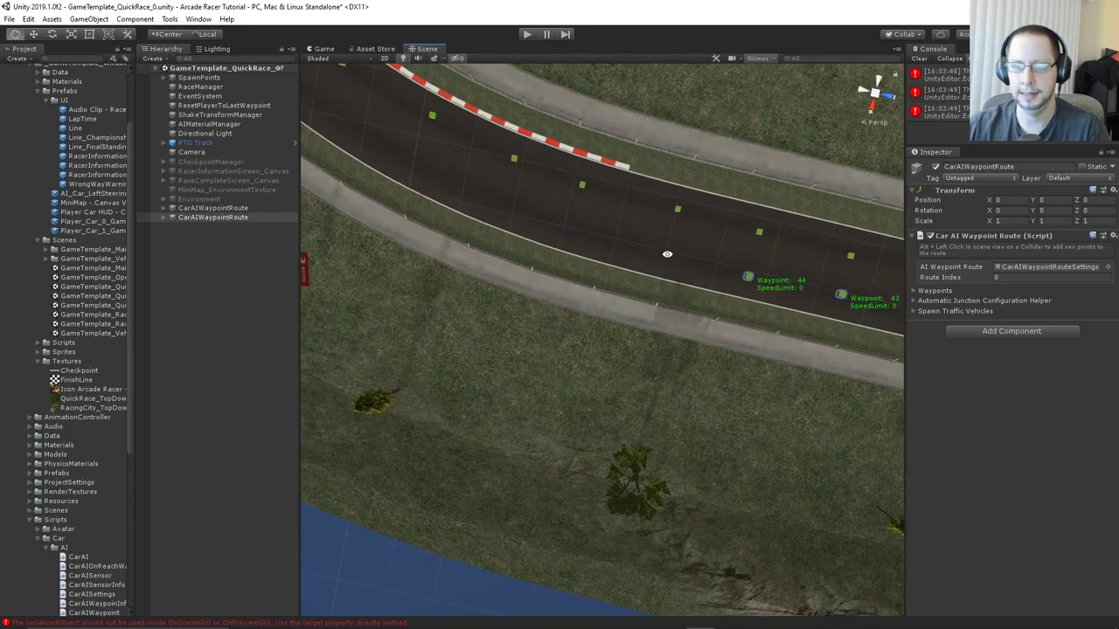
{"action": "left_click", "coordinate": [667, 254], "text": "alt"}
{"action": "mouse_move", "coordinate": [566, 230]}
{"action": "middle_mouse_down"}
{"action": "mouse_move", "coordinate": [631, 285]}
{"action": "mouse_move", "coordinate": [621, 310]}
{"action": "mouse_move", "coordinate": [651, 309]}
{"action": "middle_mouse_up"}
{"action": "left_click", "coordinate": [588, 259], "text": "alt"}
{"action": "left_click", "coordinate": [649, 321], "text": "alt"}
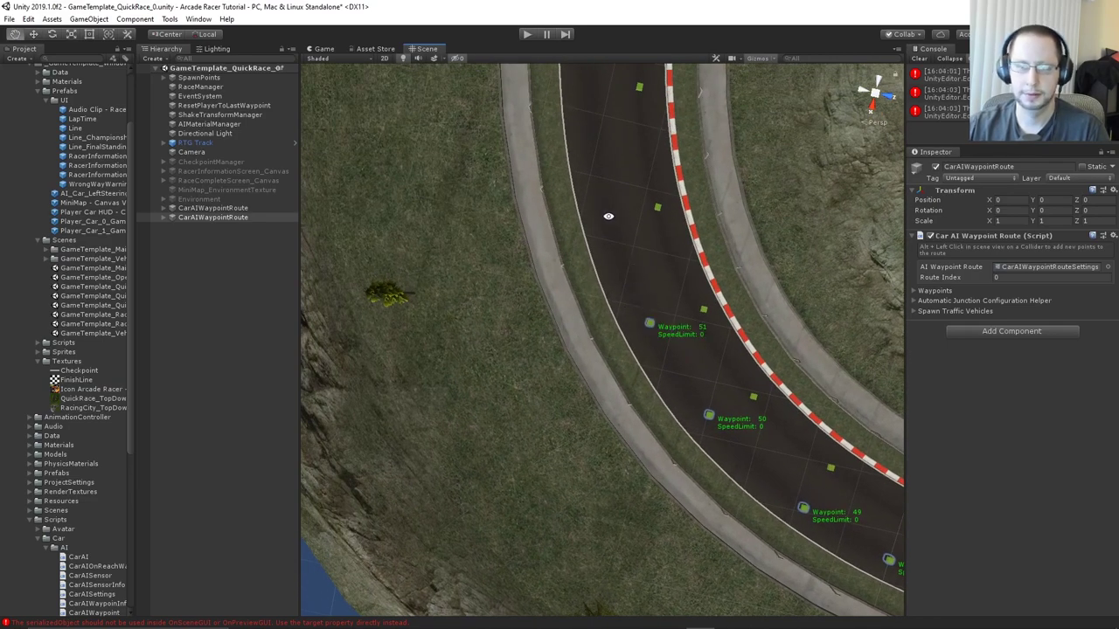
{"action": "middle_click_drag", "start_coordinate": [608, 216], "coordinate": [644, 301]}
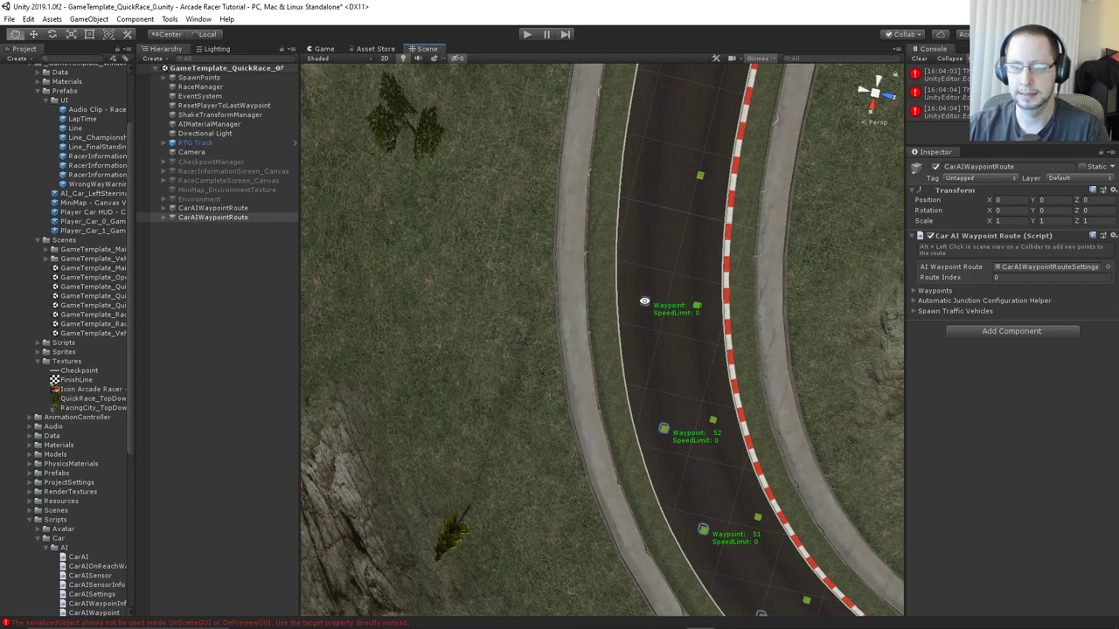
{"action": "middle_click_drag", "start_coordinate": [629, 223], "coordinate": [629, 376]}
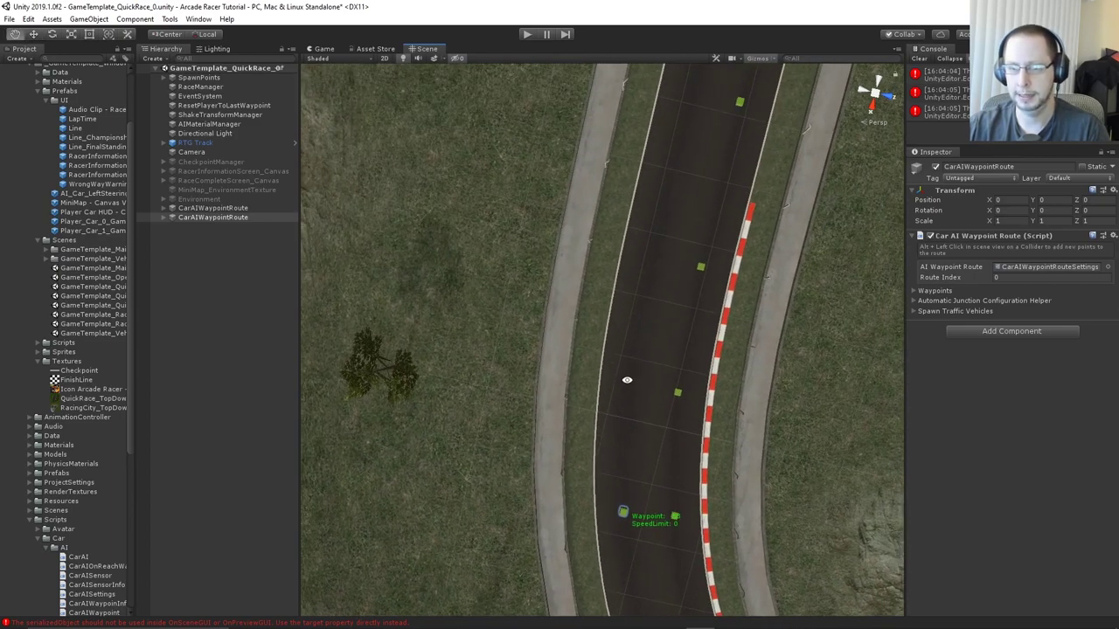
{"action": "left_click", "coordinate": [627, 383], "text": "alt"}
{"action": "left_click", "coordinate": [654, 257], "text": "alt"}
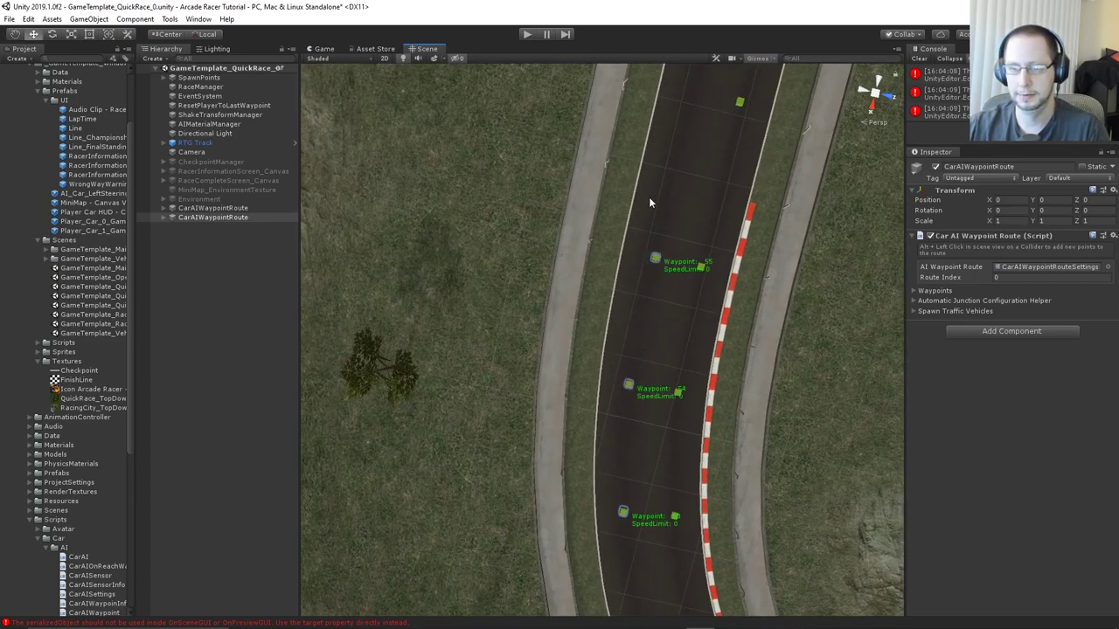
Place waypoints 56 to 60 on the straight after the bend, between the tents and the grandstand
{"action": "middle_click_drag", "start_coordinate": [649, 196], "coordinate": [612, 317]}
{"action": "left_click", "coordinate": [618, 343], "text": "alt"}
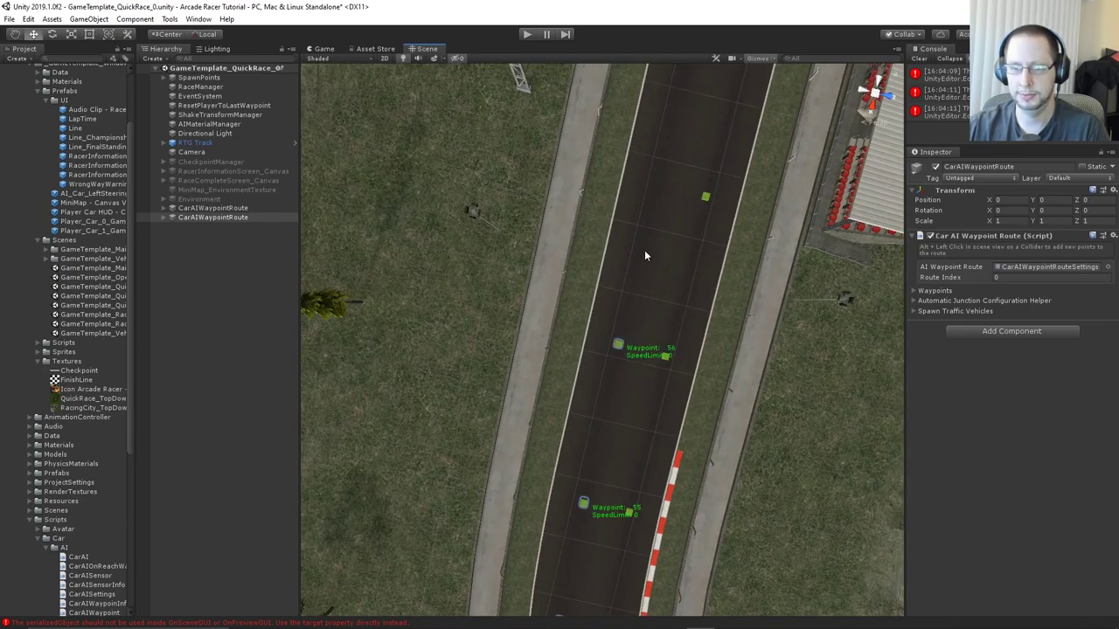
{"action": "middle_click_drag", "start_coordinate": [677, 176], "coordinate": [610, 312]}
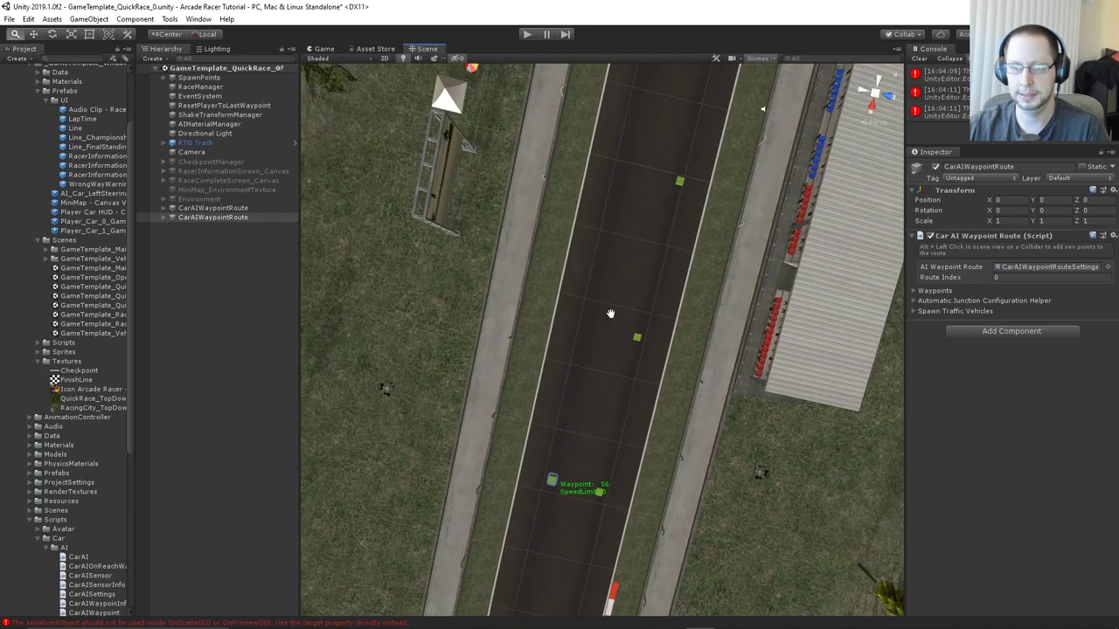
{"action": "left_click", "coordinate": [618, 170], "text": "alt"}
{"action": "middle_click_drag", "start_coordinate": [637, 149], "coordinate": [592, 253]}
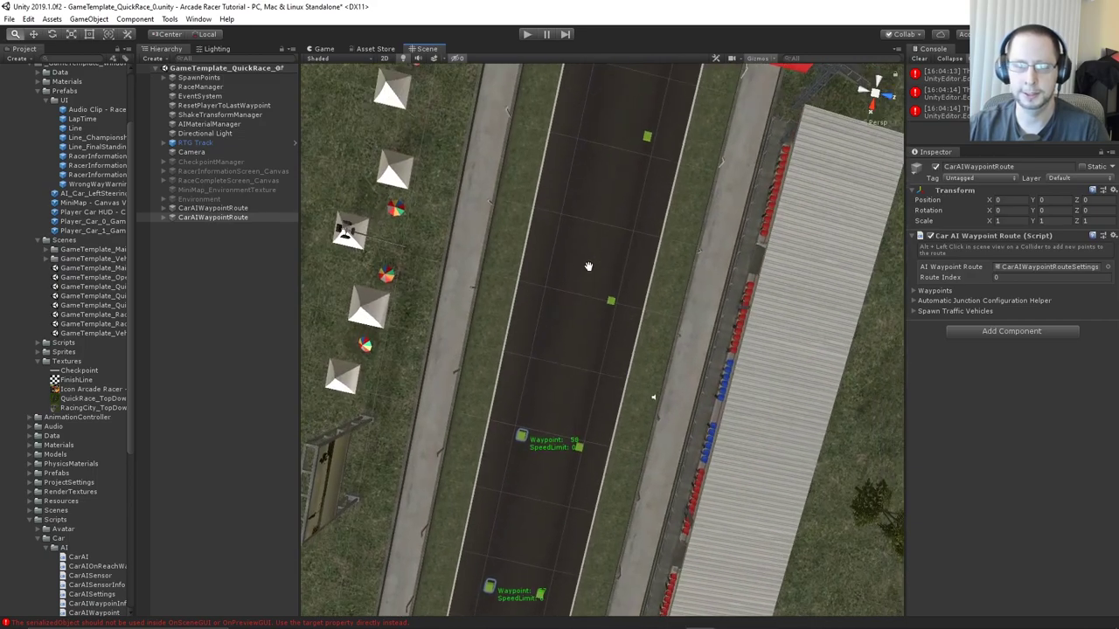
{"action": "left_click", "coordinate": [550, 285], "text": "alt"}
{"action": "middle_click_drag", "start_coordinate": [583, 137], "coordinate": [542, 261]}
{"action": "left_click", "coordinate": [540, 257], "text": "alt"}
Extend the route from the truss gantry to just beyond the footbridge with waypoints 61 to 64
{"action": "middle_click_drag", "start_coordinate": [553, 217], "coordinate": [536, 259]}
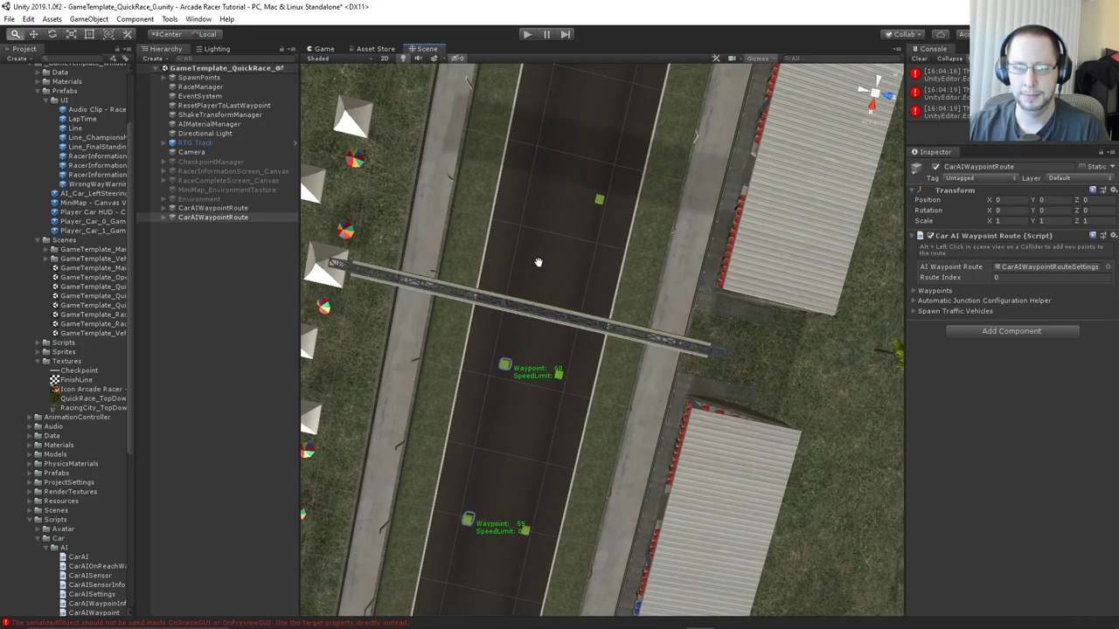
{"action": "left_click", "coordinate": [540, 192], "text": "alt"}
{"action": "middle_click_drag", "start_coordinate": [571, 166], "coordinate": [529, 279]}
{"action": "left_click", "coordinate": [524, 238], "text": "alt"}
{"action": "left_click", "coordinate": [522, 239], "text": "alt"}
{"action": "middle_click_drag", "start_coordinate": [522, 239], "coordinate": [526, 291]}
{"action": "left_click", "coordinate": [494, 238], "text": "alt"}
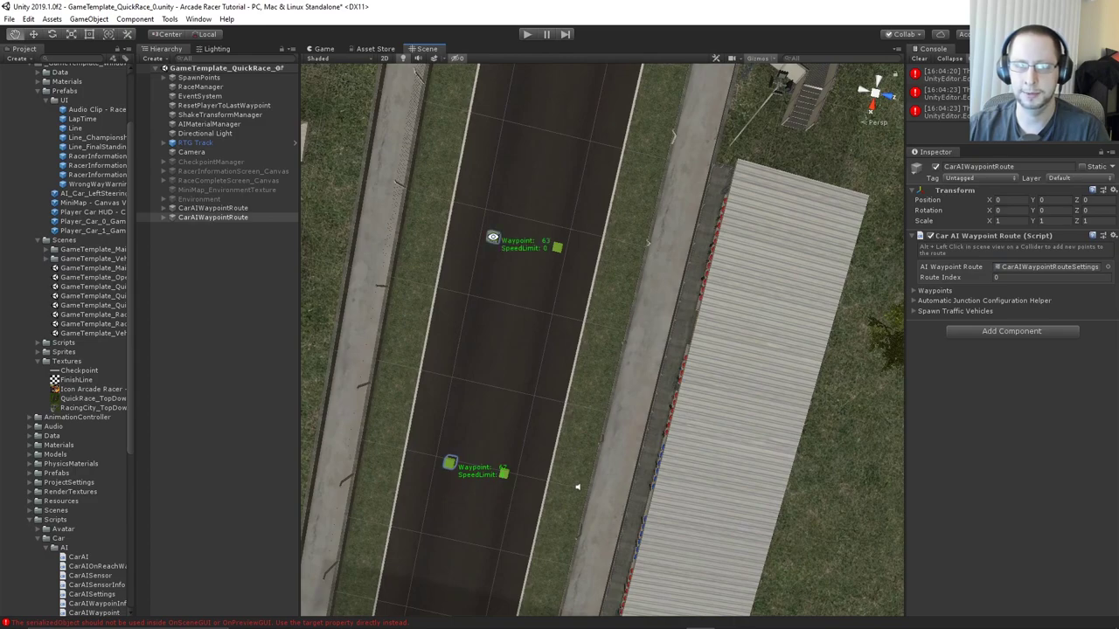
{"action": "middle_click_drag", "start_coordinate": [536, 193], "coordinate": [519, 282]}
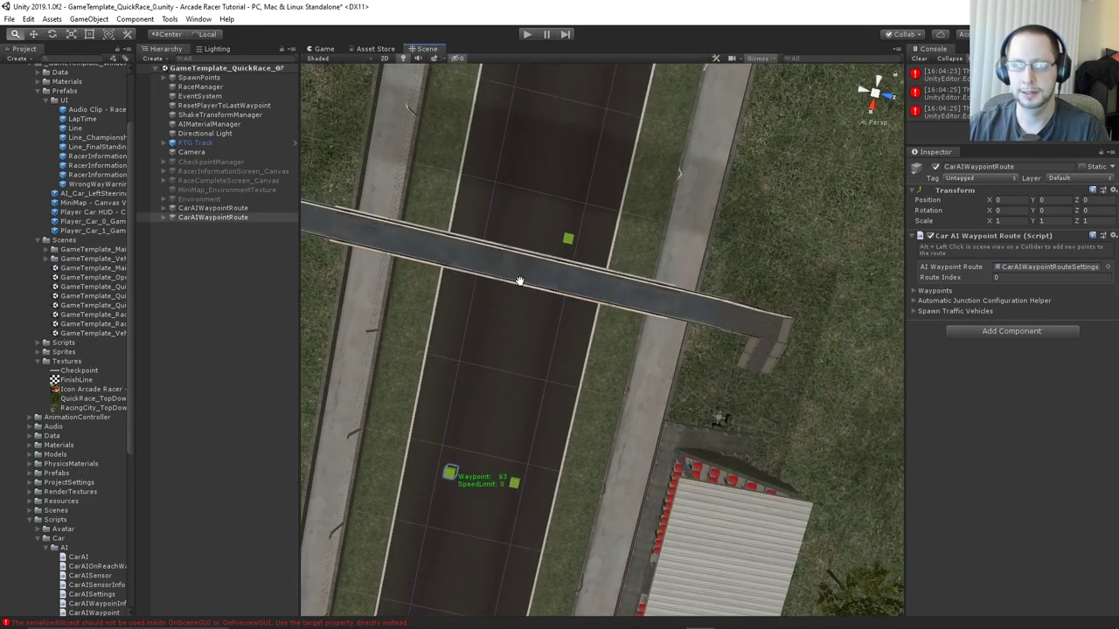
{"action": "left_click", "coordinate": [499, 234], "text": "alt"}
Add waypoints 65 to 68 on the straight after the footbridge, level with the existing route's waypoints
{"action": "middle_click_drag", "start_coordinate": [553, 180], "coordinate": [511, 273]}
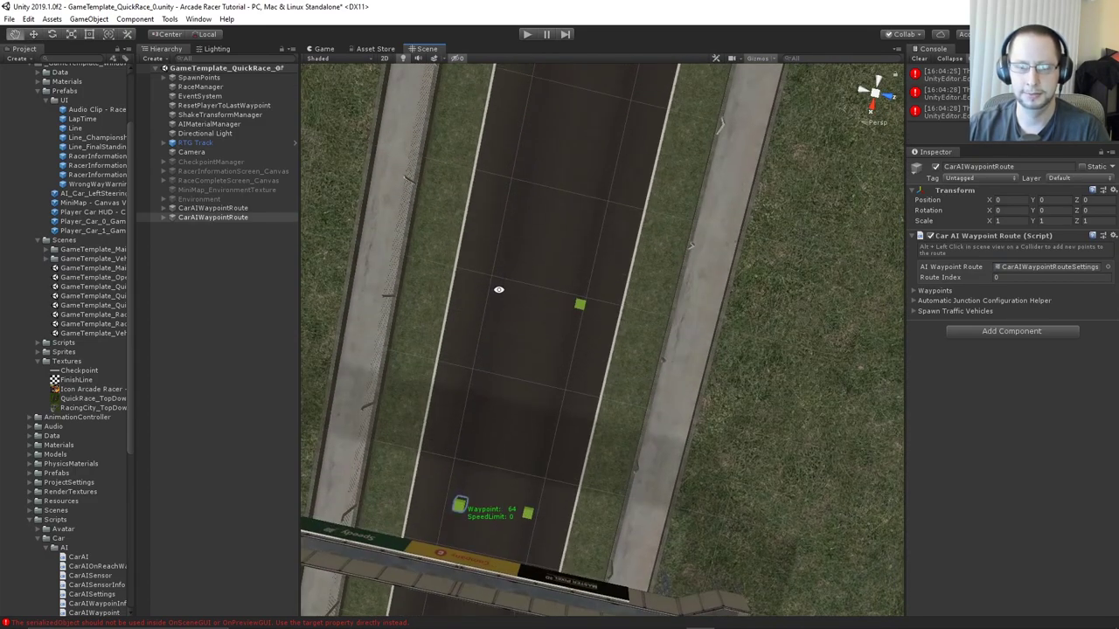
{"action": "left_click", "coordinate": [499, 289], "text": "alt"}
{"action": "middle_click_drag", "start_coordinate": [554, 225], "coordinate": [536, 322]}
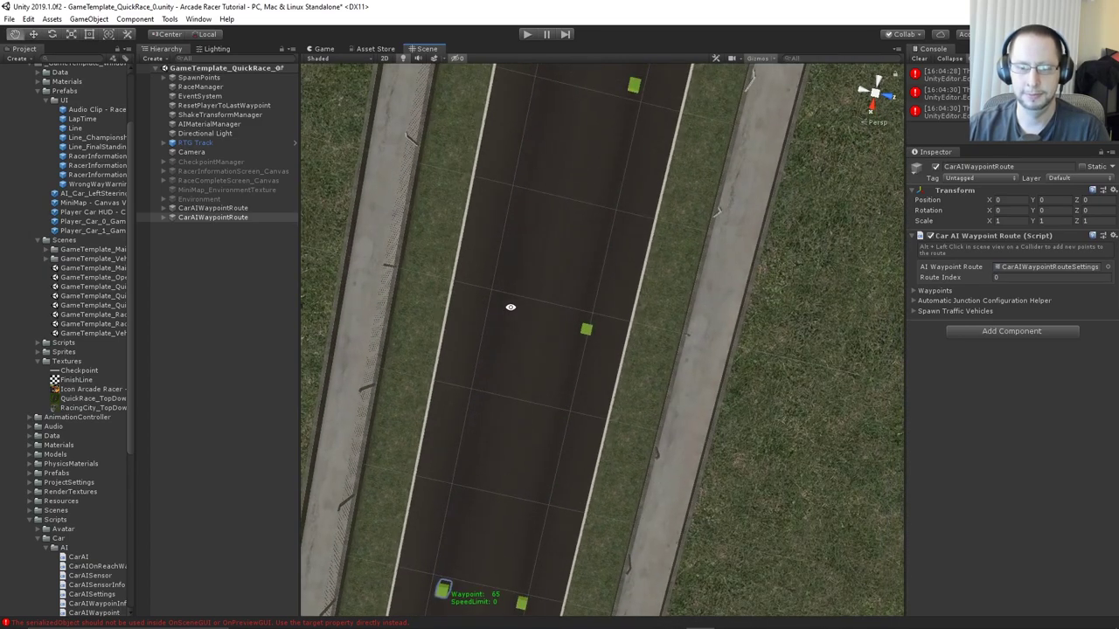
{"action": "left_click", "coordinate": [510, 307], "text": "alt"}
{"action": "middle_click_drag", "start_coordinate": [555, 215], "coordinate": [532, 277]}
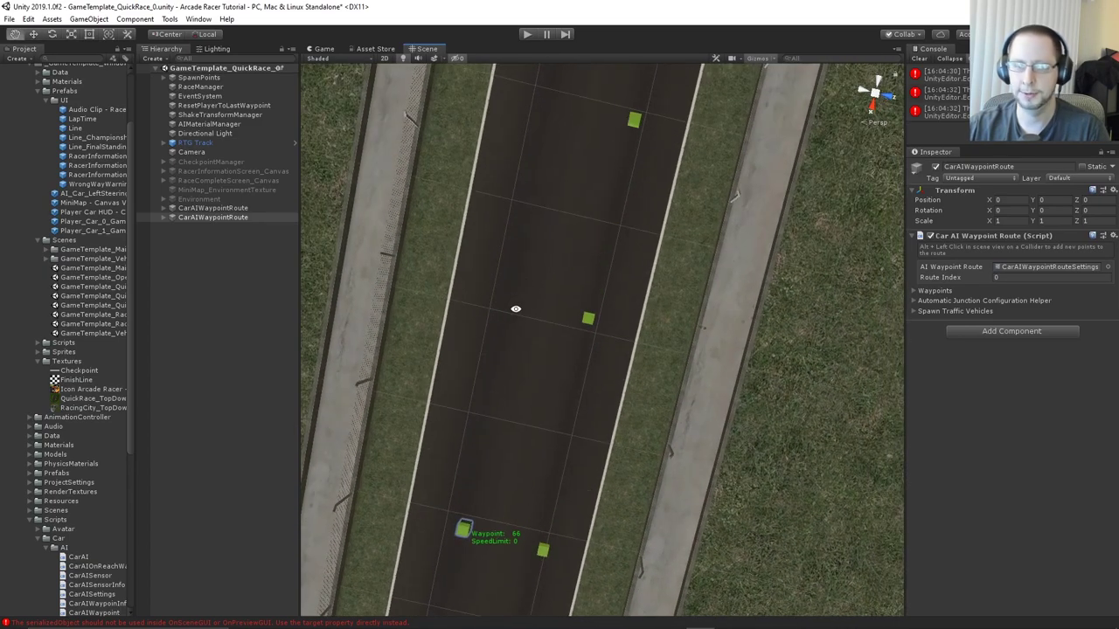
{"action": "left_click", "coordinate": [516, 309], "text": "alt"}
{"action": "middle_click_drag", "start_coordinate": [553, 215], "coordinate": [530, 305]}
{"action": "left_click", "coordinate": [532, 323], "text": "alt"}
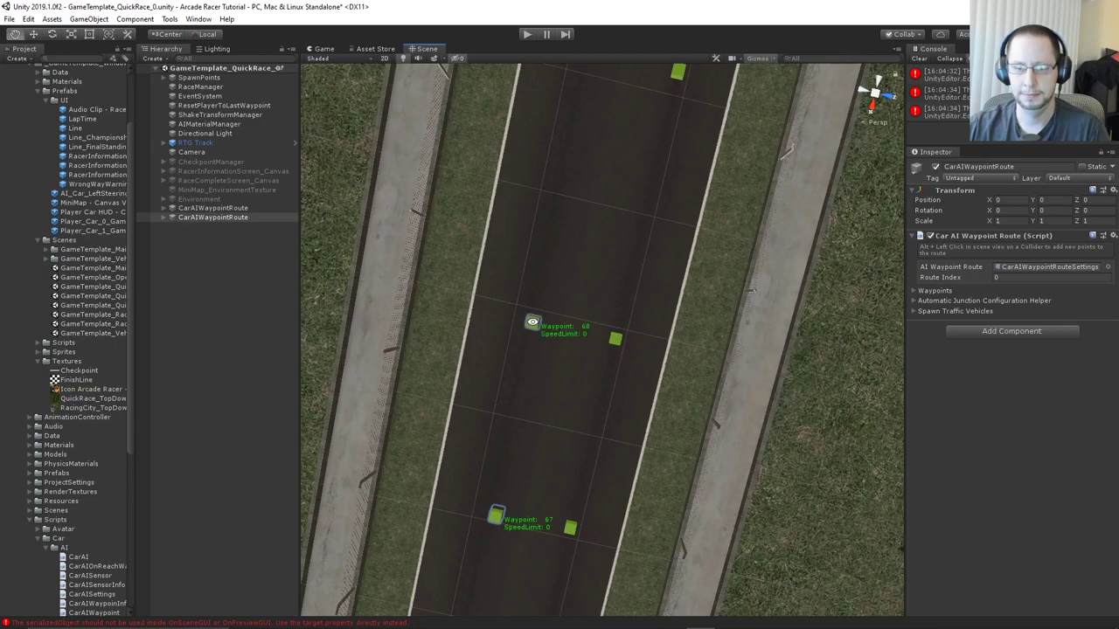
Place waypoints 69 to 72 up to just past the RACER arch, beside the existing route
{"action": "middle_click_drag", "start_coordinate": [569, 208], "coordinate": [553, 261]}
{"action": "left_click", "coordinate": [556, 269], "text": "alt"}
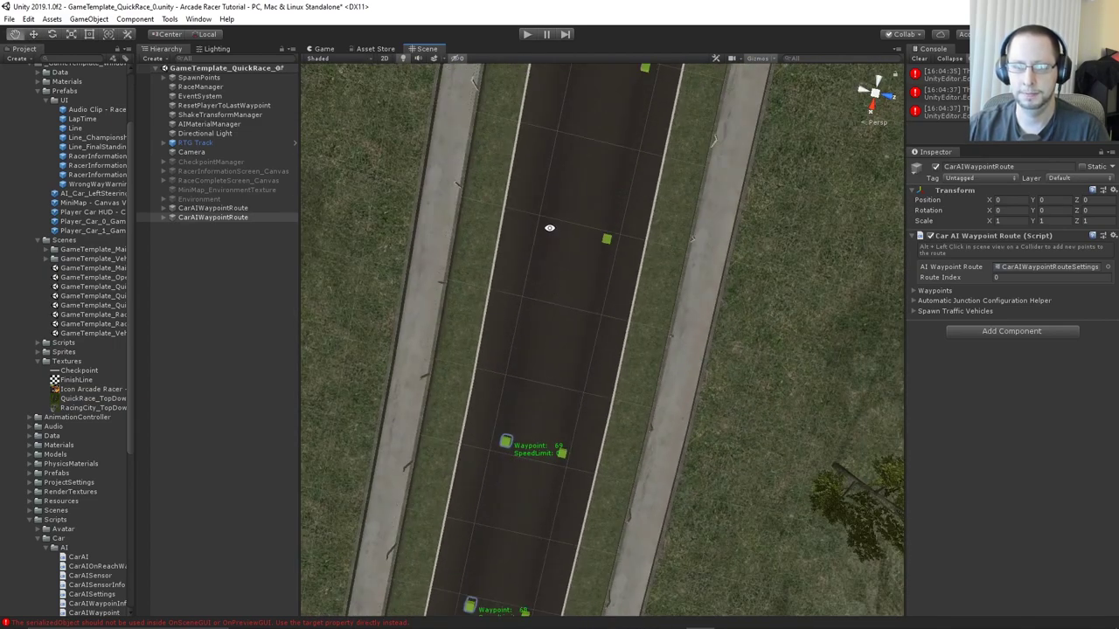
{"action": "left_click", "coordinate": [549, 228], "text": "alt"}
{"action": "middle_click_drag", "start_coordinate": [569, 174], "coordinate": [547, 255]}
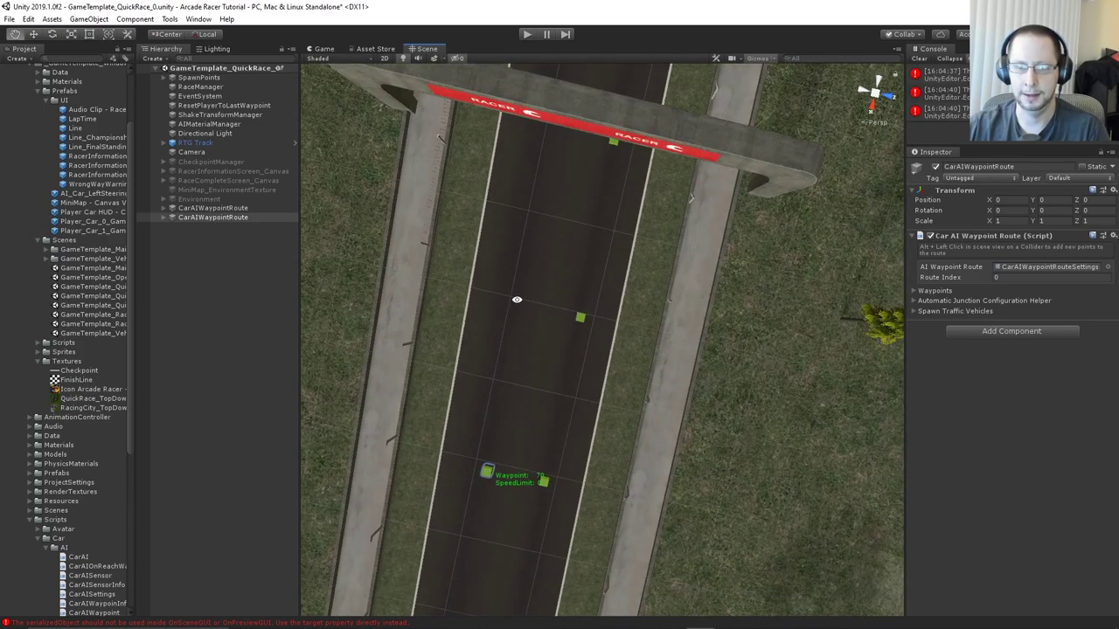
{"action": "left_click", "coordinate": [516, 299], "text": "alt"}
{"action": "middle_click_drag", "start_coordinate": [549, 203], "coordinate": [492, 323]}
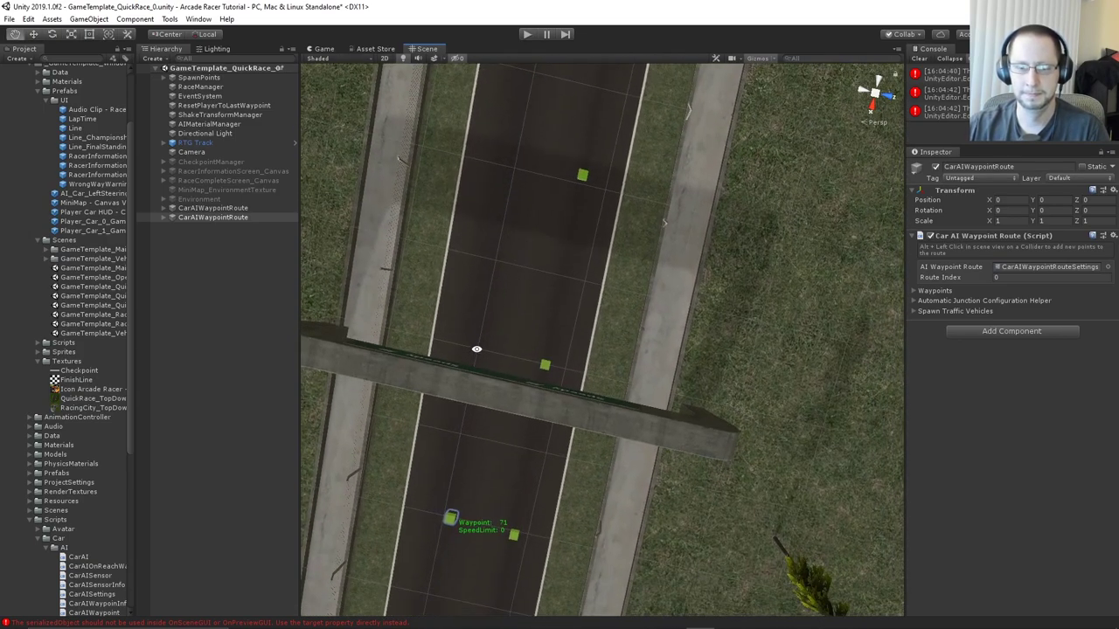
{"action": "left_click", "coordinate": [477, 349], "text": "alt"}
Add waypoints 73 to 76 on the straight beyond the RACER arch, alongside the existing route
{"action": "left_click", "coordinate": [518, 163], "text": "alt"}
{"action": "middle_click_drag", "start_coordinate": [536, 112], "coordinate": [516, 205]}
{"action": "left_click", "coordinate": [514, 180], "text": "alt"}
{"action": "middle_click_drag", "start_coordinate": [524, 163], "coordinate": [502, 263]}
{"action": "left_click", "coordinate": [507, 237], "text": "alt"}
{"action": "left_click", "coordinate": [525, 224], "text": "alt"}
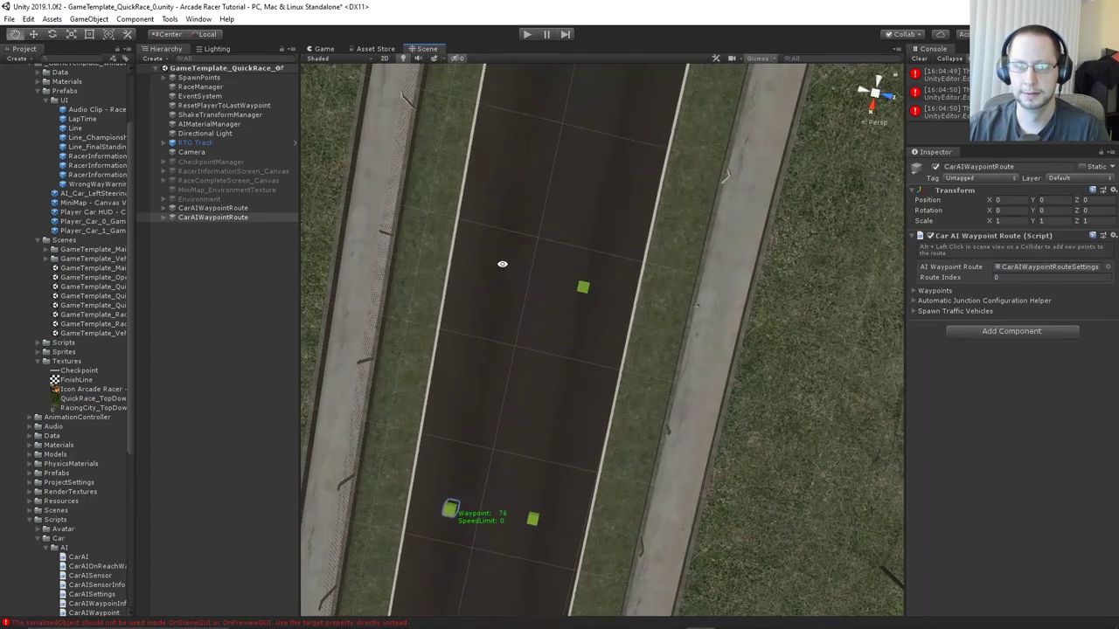
Continue the parallel route along the straight with waypoints 77 to 81
{"action": "left_click", "coordinate": [489, 272], "text": "alt"}
{"action": "middle_click_drag", "start_coordinate": [518, 215], "coordinate": [438, 300]}
{"action": "left_click", "coordinate": [513, 227], "text": "alt"}
{"action": "left_click", "coordinate": [425, 303], "text": "alt"}
{"action": "middle_click_drag", "start_coordinate": [519, 100], "coordinate": [477, 220]}
{"action": "left_click", "coordinate": [464, 281], "text": "alt"}
{"action": "left_click", "coordinate": [464, 217], "text": "alt"}
Place waypoints 82 to 85 farther along the straight, each level with an existing waypoint
{"action": "middle_click_drag", "start_coordinate": [527, 176], "coordinate": [449, 441]}
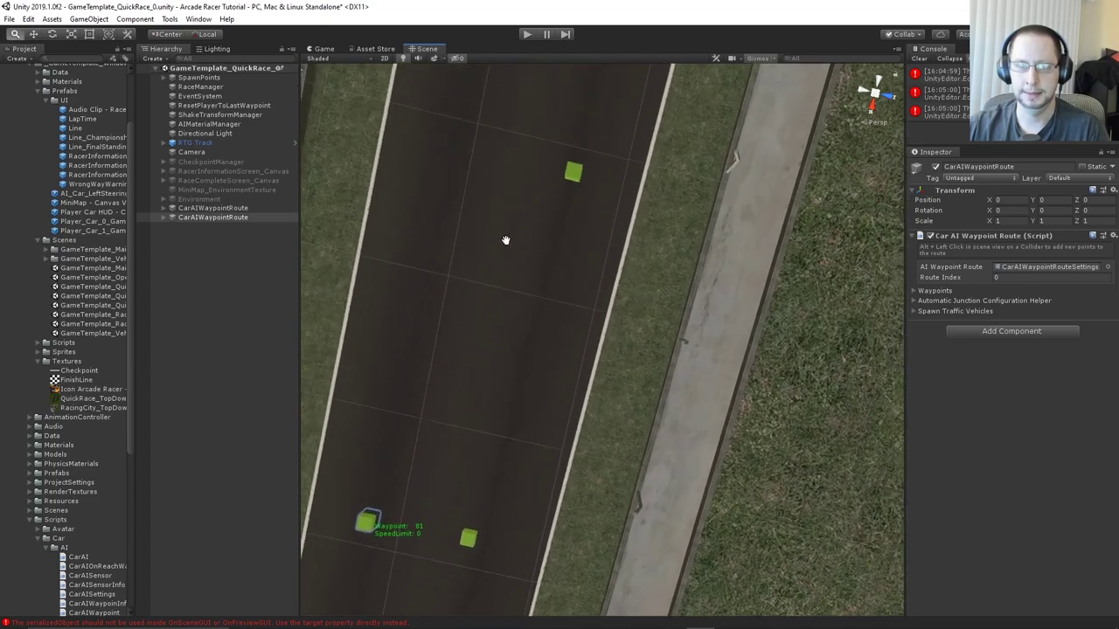
{"action": "middle_click_drag", "start_coordinate": [507, 239], "coordinate": [517, 270]}
{"action": "left_click", "coordinate": [458, 194], "text": "alt"}
{"action": "middle_click_drag", "start_coordinate": [481, 166], "coordinate": [494, 203]}
{"action": "left_click", "coordinate": [560, 182], "text": "alt"}
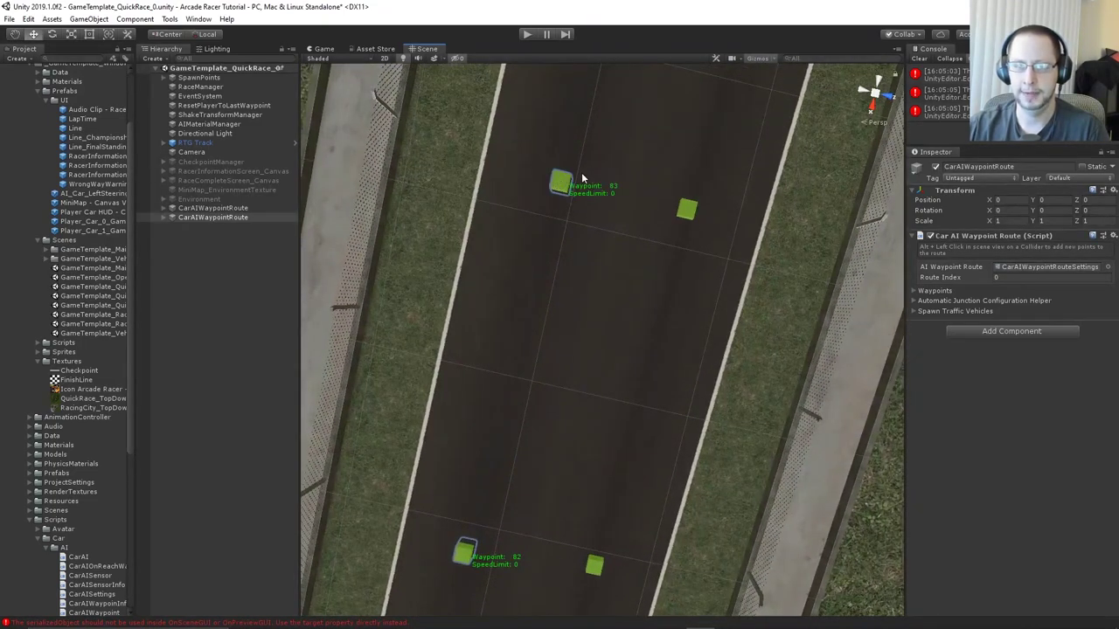
{"action": "middle_click_drag", "start_coordinate": [562, 180], "coordinate": [551, 242]}
{"action": "left_click", "coordinate": [512, 234], "text": "alt"}
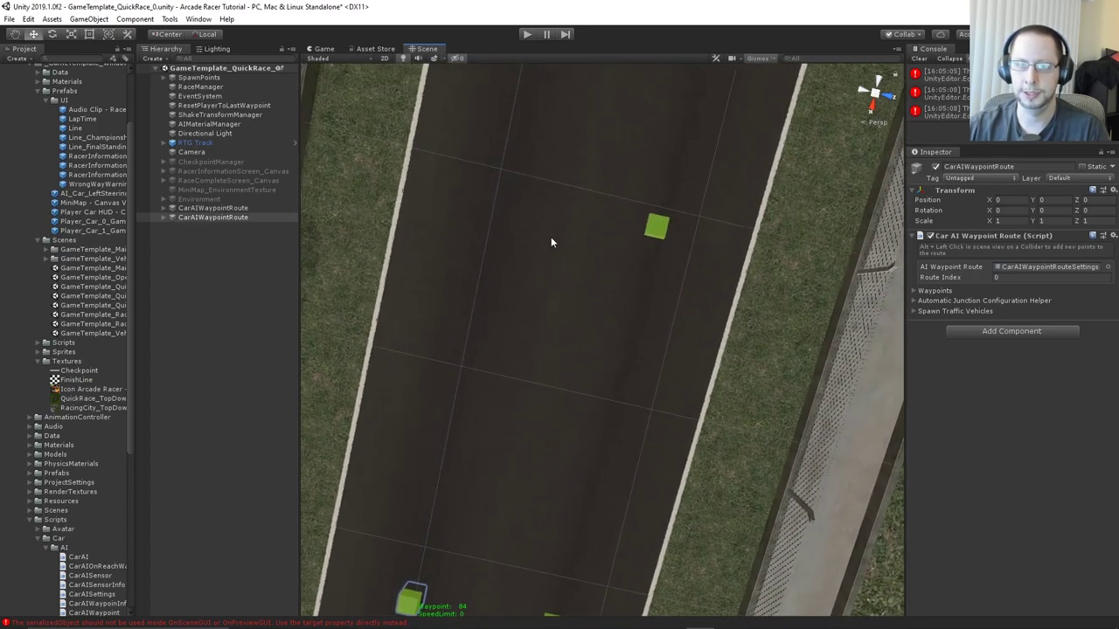
{"action": "left_click", "coordinate": [500, 194], "text": "alt"}
Add waypoints 86 to 89 along the fenced straight, parallel to the existing route
{"action": "middle_click_drag", "start_coordinate": [536, 166], "coordinate": [544, 232]}
{"action": "left_click", "coordinate": [519, 200], "text": "alt"}
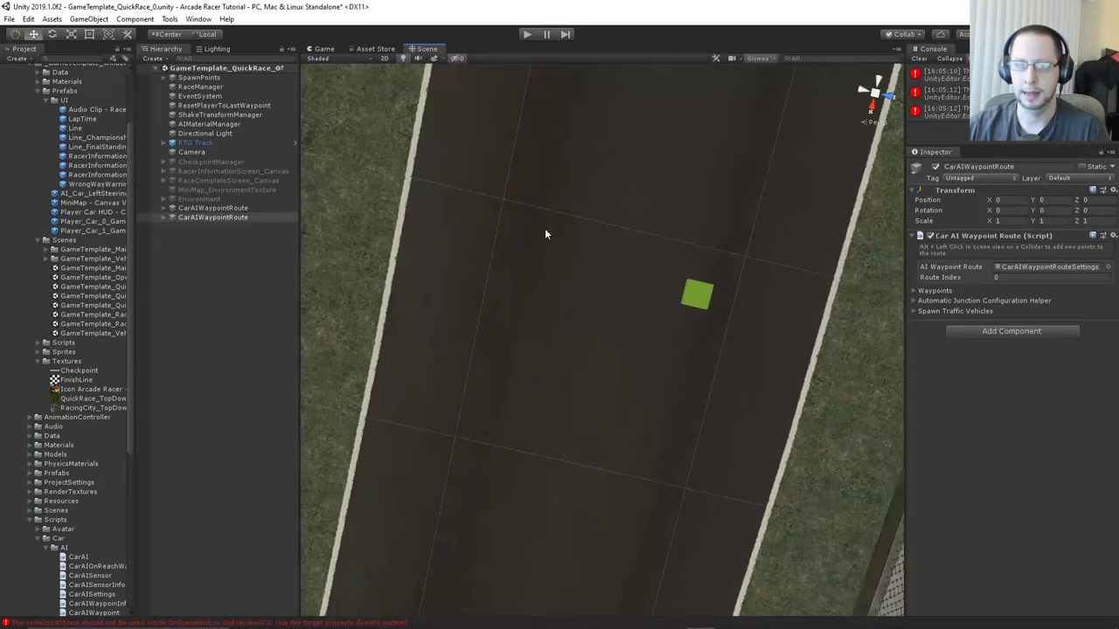
{"action": "scroll", "coordinate": [545, 232], "scroll_direction": "down", "scroll_amount": 3}
{"action": "left_click", "coordinate": [546, 286], "text": "alt"}
{"action": "middle_click_drag", "start_coordinate": [628, 147], "coordinate": [571, 253]}
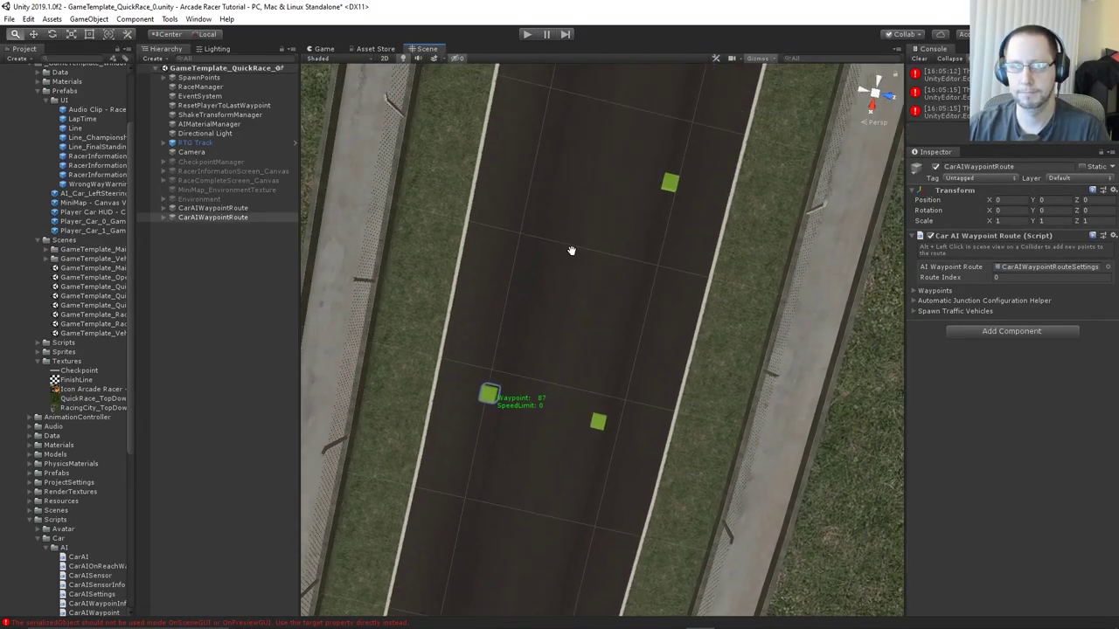
{"action": "left_click", "coordinate": [543, 155], "text": "alt"}
{"action": "key", "text": "Up"}
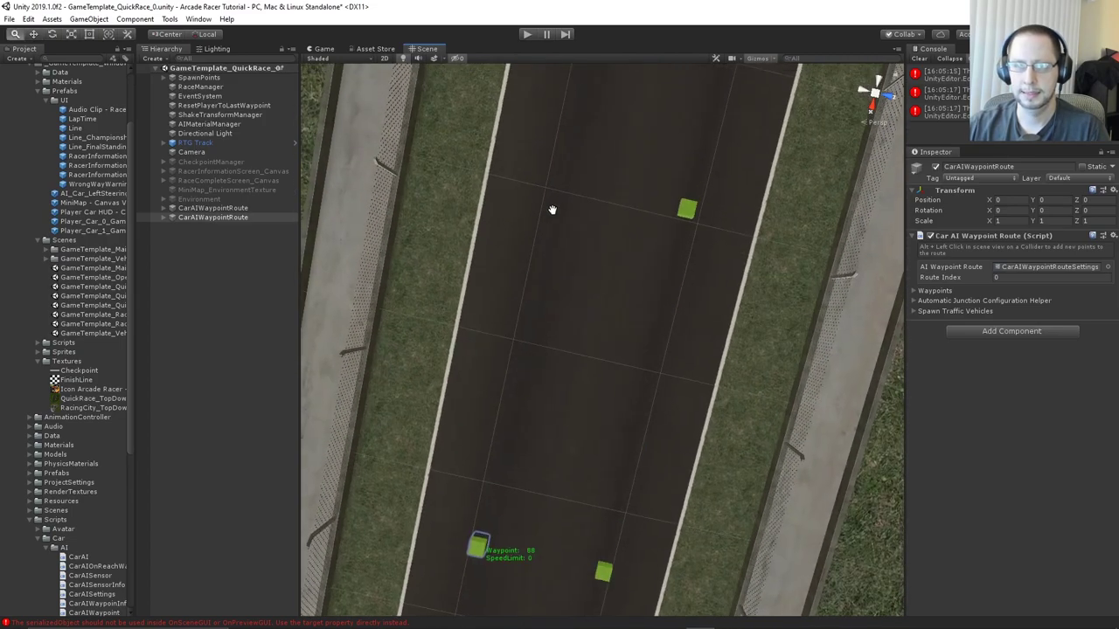
{"action": "left_click", "coordinate": [559, 173], "text": "alt"}
Extend the new route with waypoints 90 to 93 up to the next grandstand, beside the existing waypoints
{"action": "key", "text": "Up"}
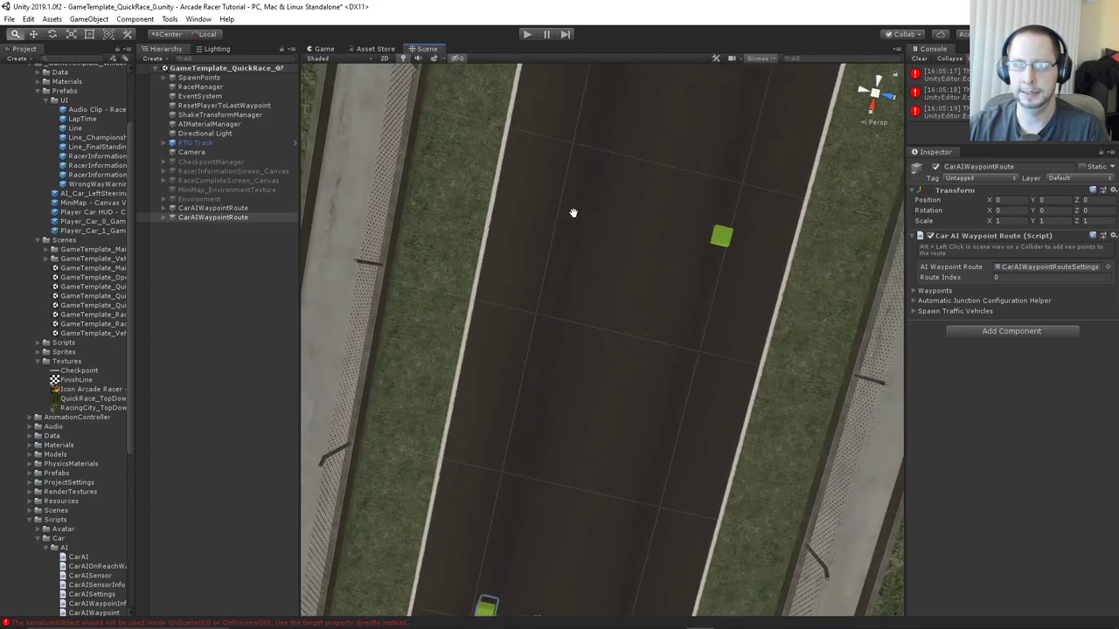
{"action": "left_click", "coordinate": [548, 295], "text": "alt"}
{"action": "key", "text": "Up"}
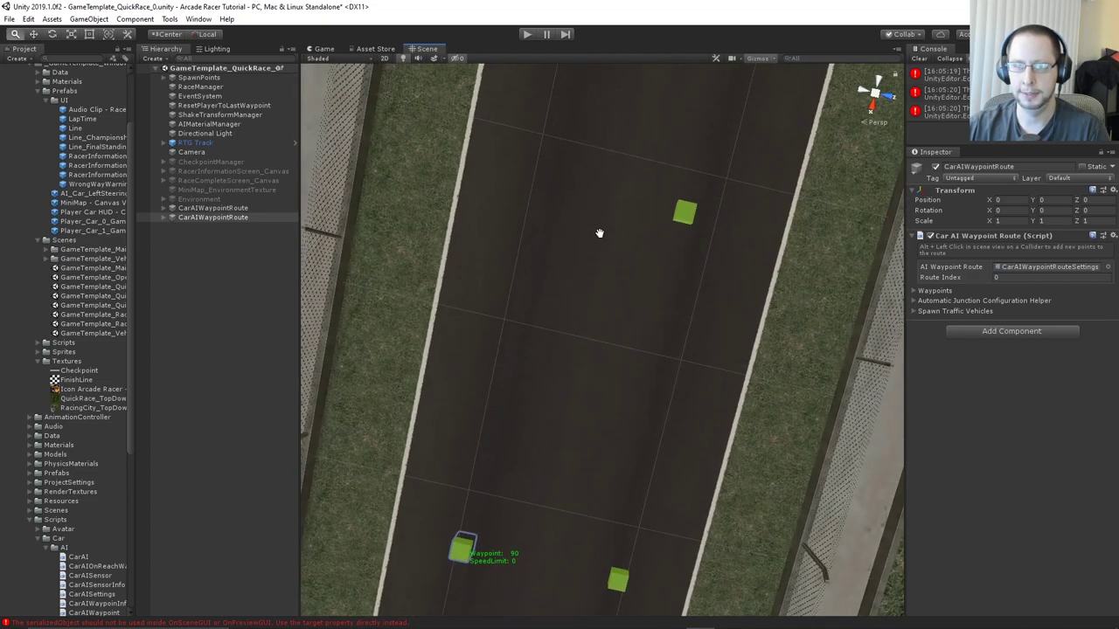
{"action": "left_click", "coordinate": [540, 190], "text": "alt"}
{"action": "key", "text": "Up"}
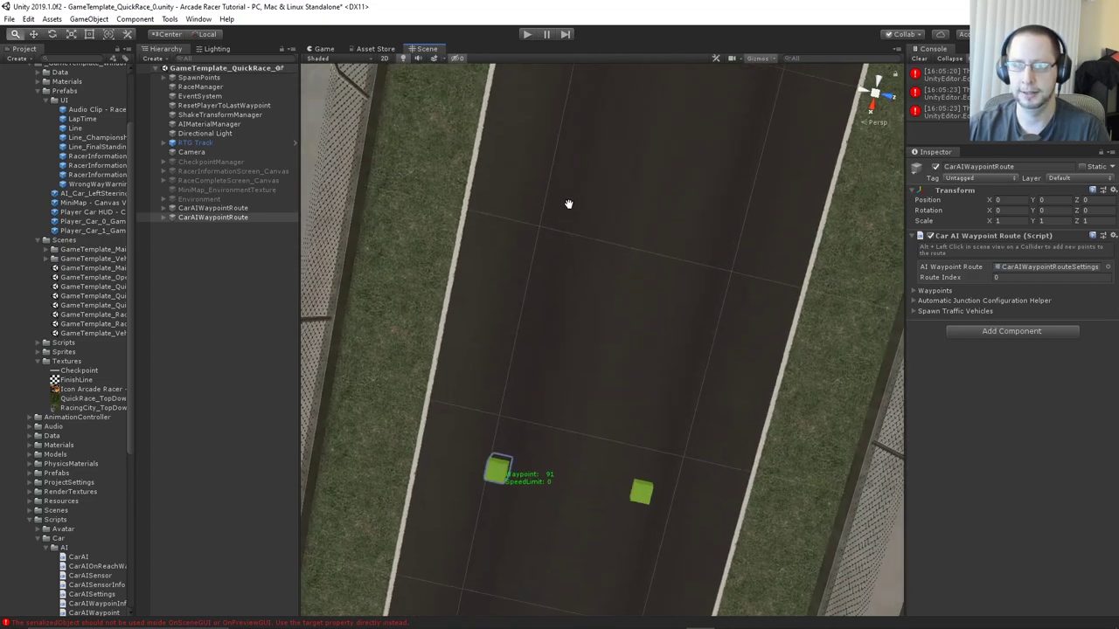
{"action": "left_click", "coordinate": [488, 241], "text": "alt"}
{"action": "key", "text": "Up"}
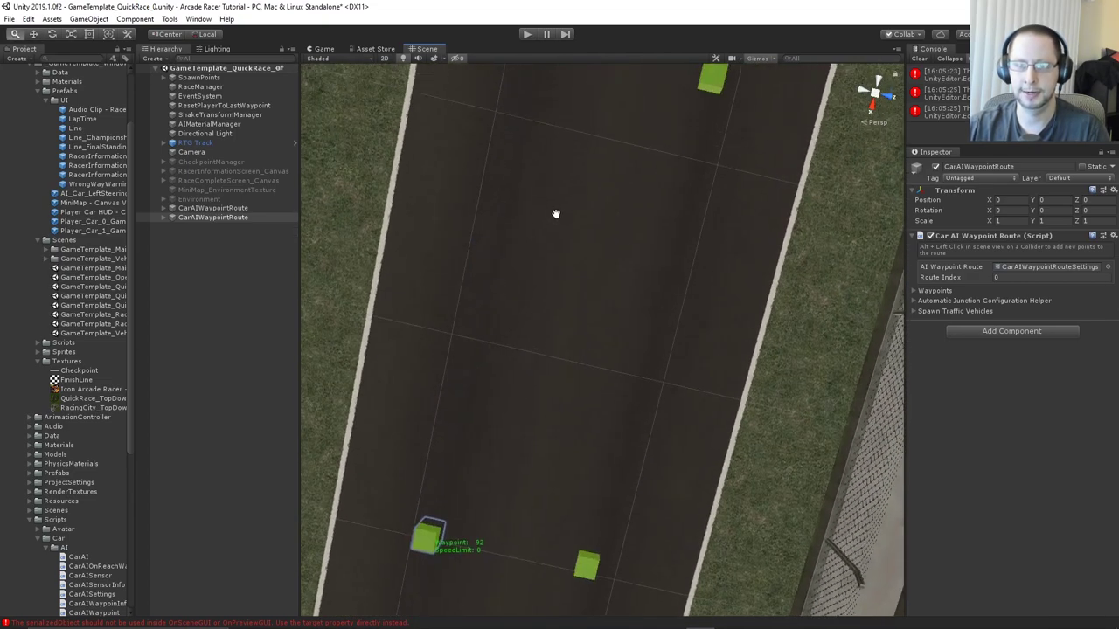
{"action": "left_click", "coordinate": [547, 208], "text": "alt"}
{"action": "key", "text": "Up"}
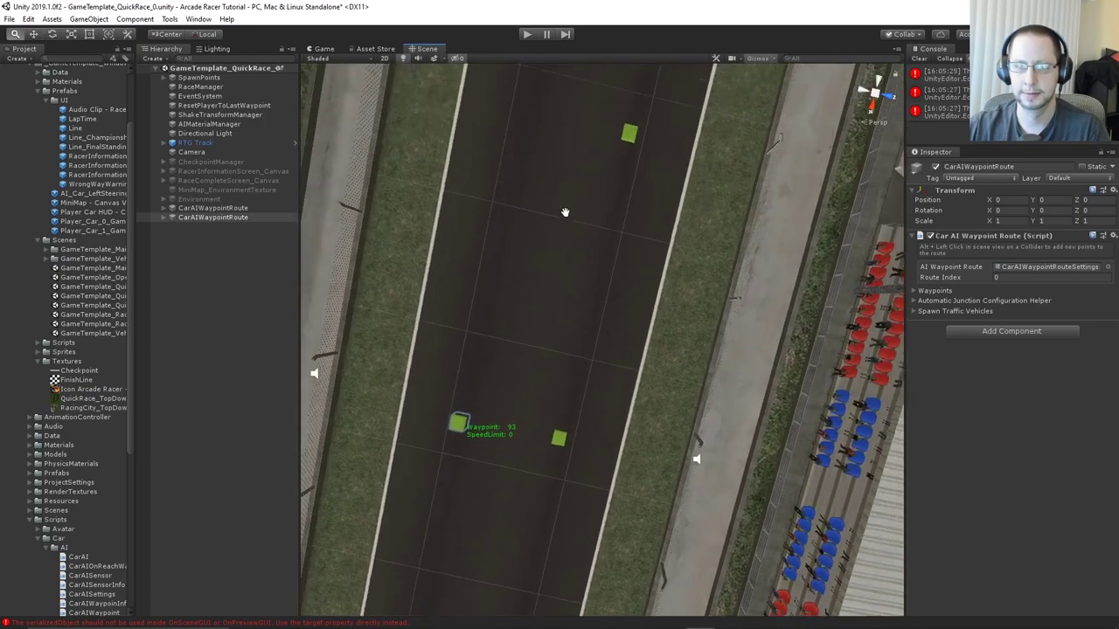
Continue the new route with waypoints 94 to 96, running parallel to the existing route past the overhead bridge
{"action": "left_click", "coordinate": [526, 232], "text": "alt"}
{"action": "key", "text": "Up"}
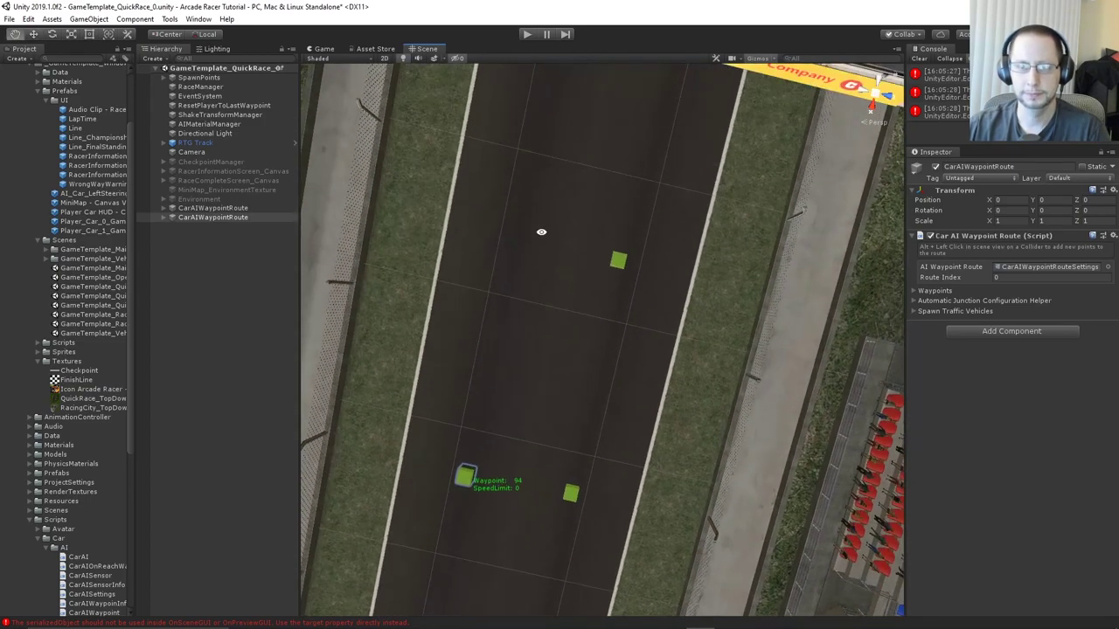
{"action": "left_click", "coordinate": [508, 234], "text": "alt"}
{"action": "key", "text": "Up"}
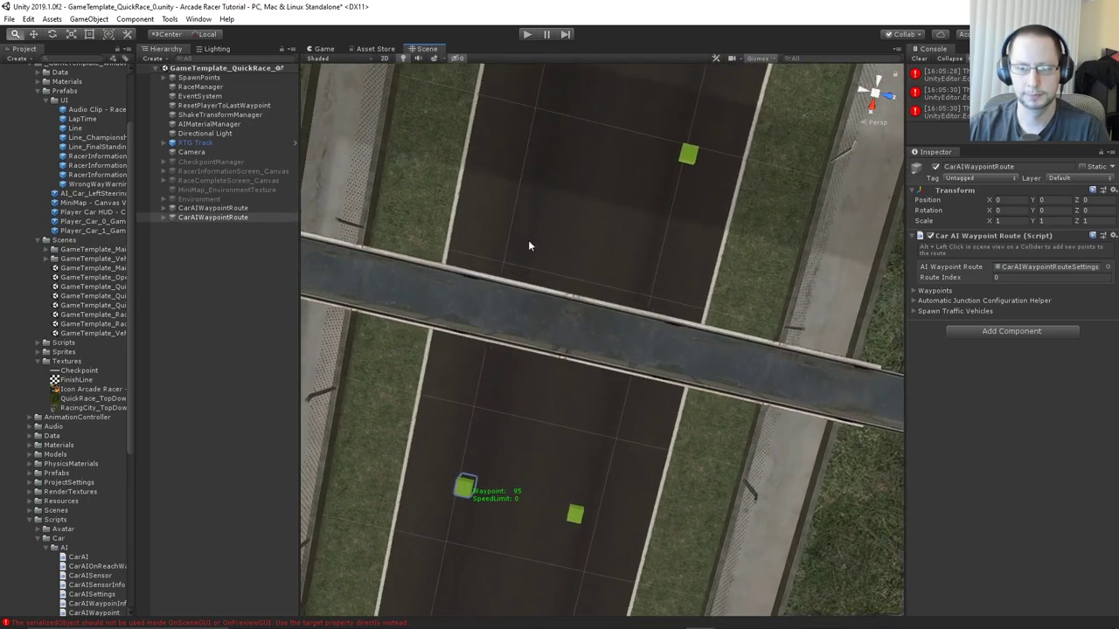
{"action": "left_click", "coordinate": [547, 131], "text": "alt"}
{"action": "key", "text": "Up"}
{"action": "key", "text": "alt"}
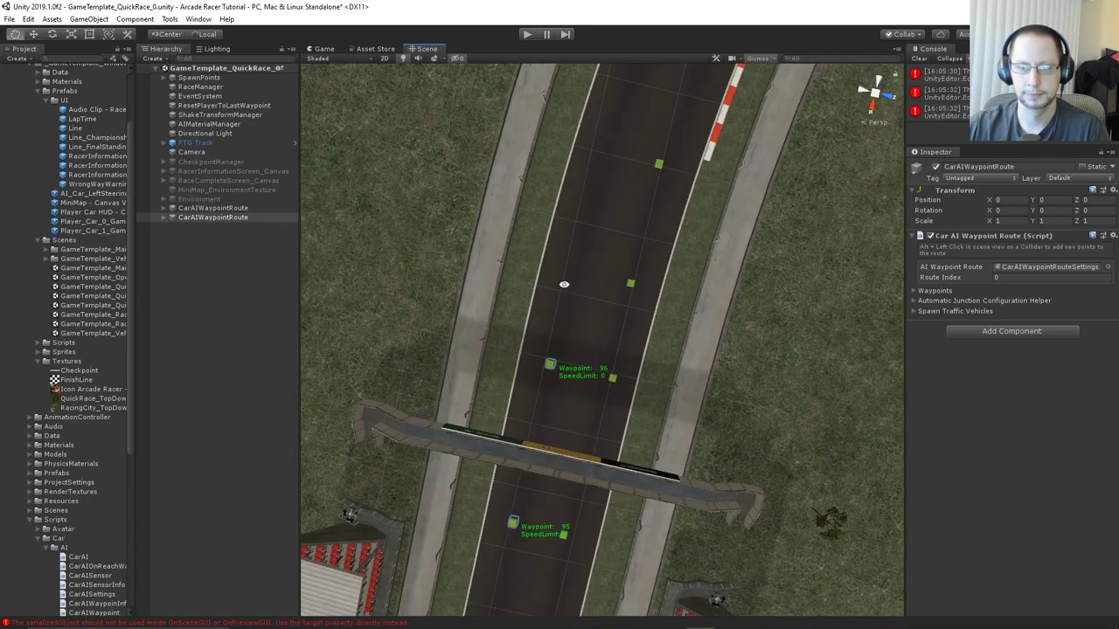
Place waypoints 97 to 101 beyond the bridge and into the start of the curve, beside the existing waypoints
{"action": "left_click", "coordinate": [571, 268], "text": "alt"}
{"action": "left_click", "coordinate": [609, 156], "text": "alt"}
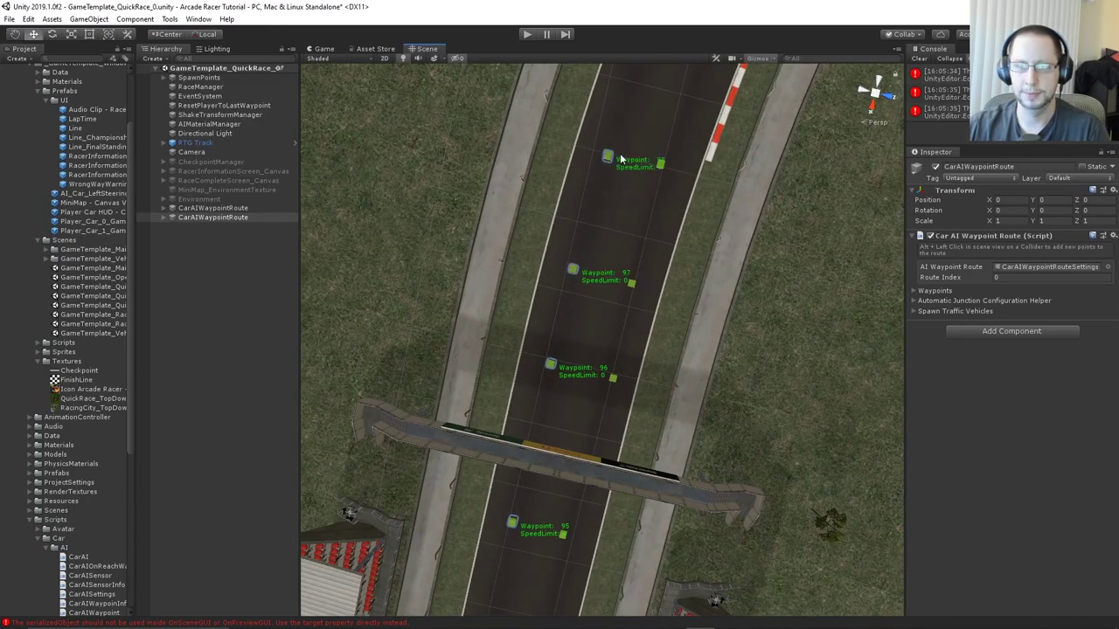
{"action": "key", "text": "Up"}
{"action": "left_click", "coordinate": [594, 249], "text": "alt"}
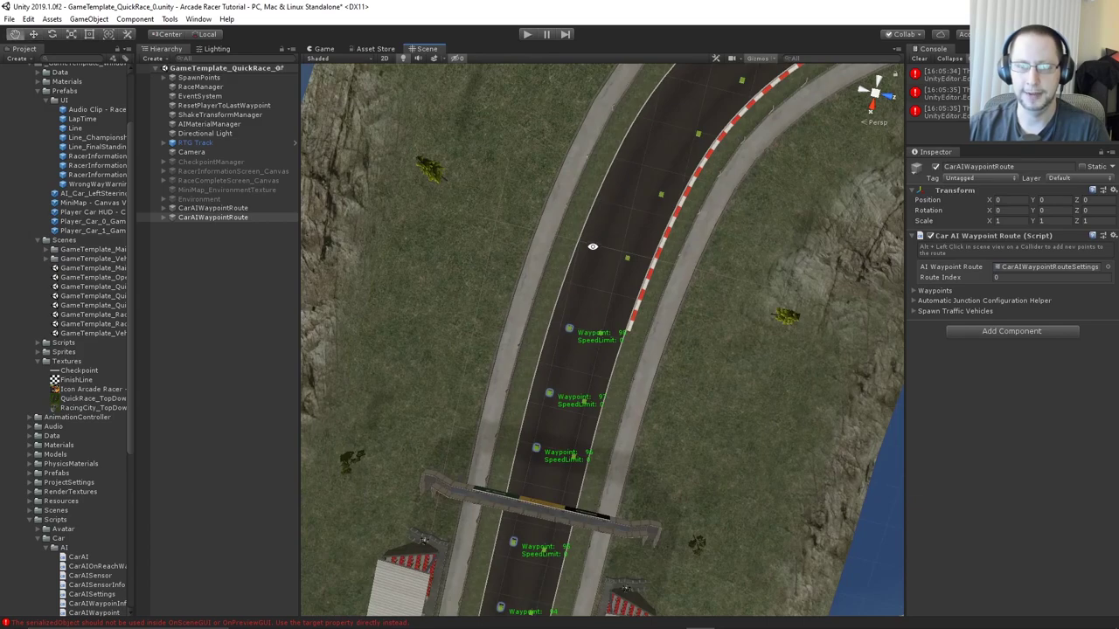
{"action": "left_click", "coordinate": [627, 182], "text": "alt"}
{"action": "left_click", "coordinate": [658, 123], "text": "alt"}
Add waypoints 102 to 105 around the entry of the curve, on the outer side of the existing route
{"action": "middle_click_drag", "start_coordinate": [672, 106], "coordinate": [510, 275]}
{"action": "left_click", "coordinate": [462, 305], "text": "alt"}
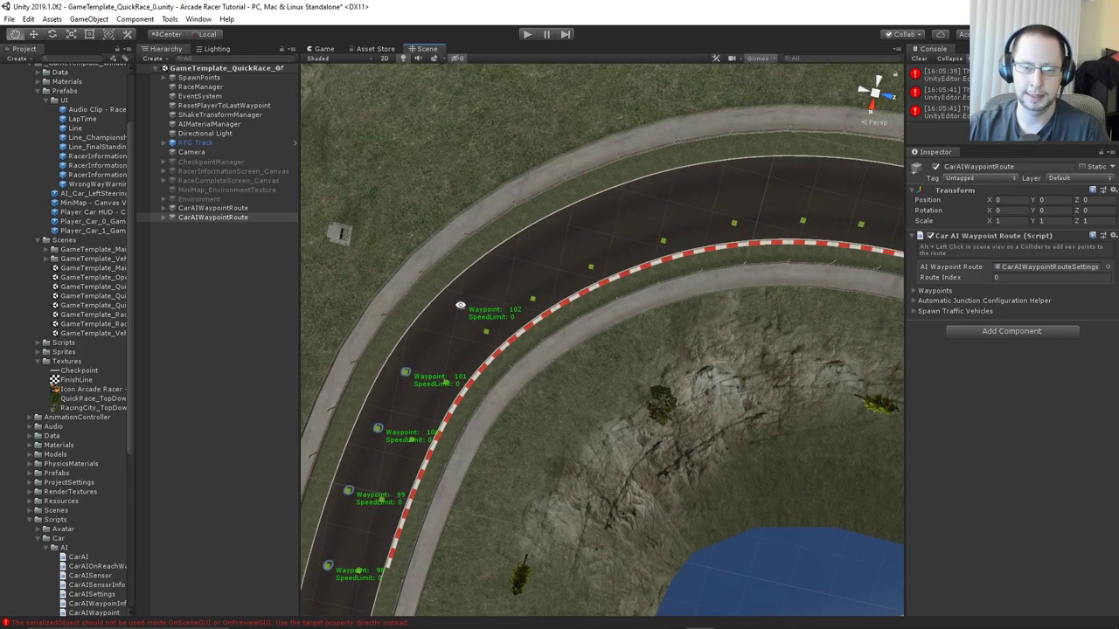
{"action": "left_click", "coordinate": [518, 267], "text": "alt"}
{"action": "left_click", "coordinate": [575, 231], "text": "alt"}
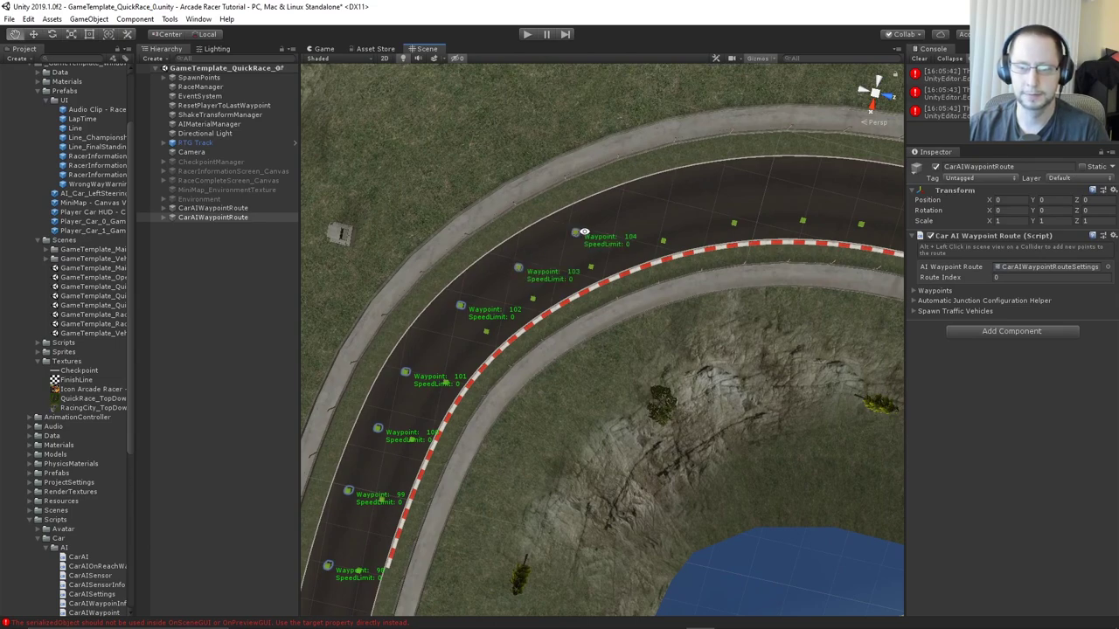
{"action": "left_click", "coordinate": [656, 206], "text": "alt"}
Extend the new route over the apex of the curve with waypoints 106 to 109, level with the existing ones
{"action": "middle_click_drag", "start_coordinate": [662, 202], "coordinate": [490, 227]}
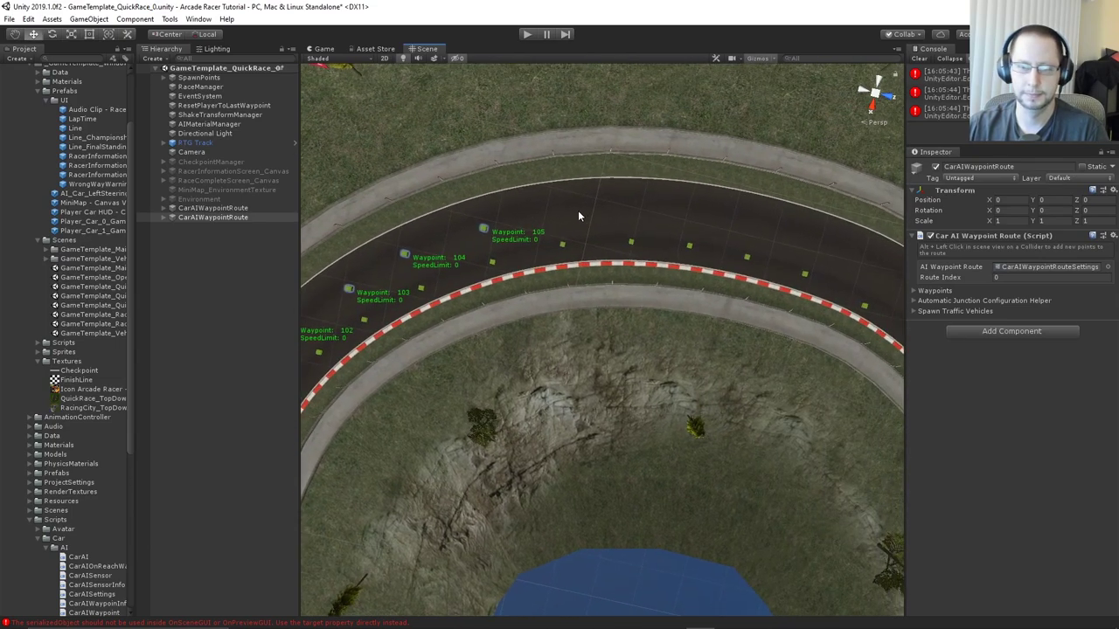
{"action": "left_click", "coordinate": [560, 213], "text": "alt"}
{"action": "left_click", "coordinate": [632, 210], "text": "alt"}
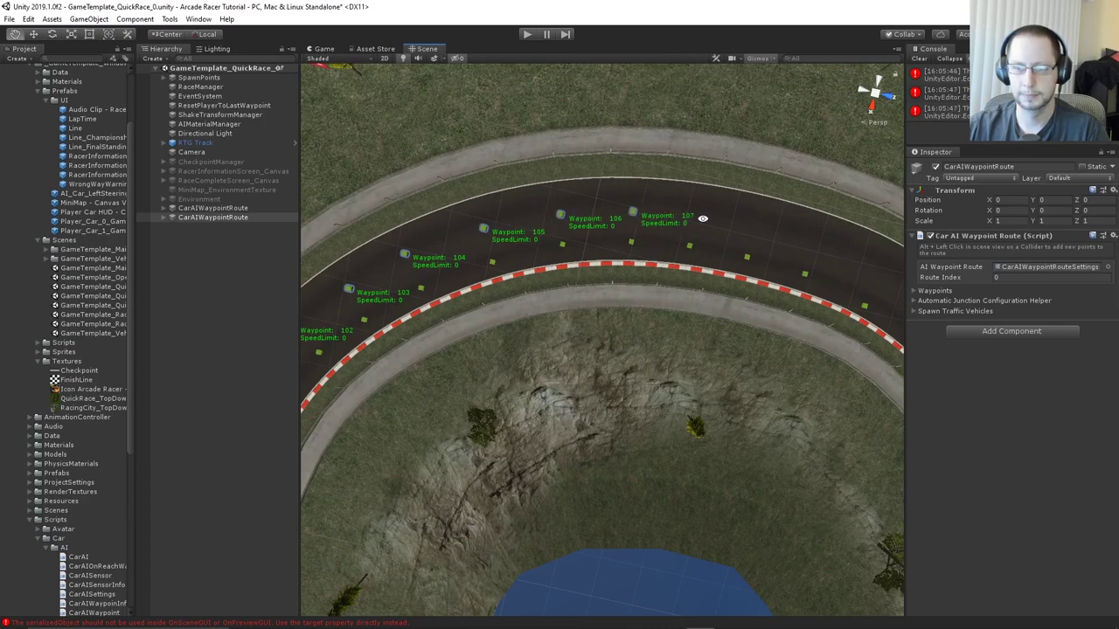
{"action": "left_click", "coordinate": [693, 215], "text": "alt"}
{"action": "left_click", "coordinate": [754, 227], "text": "alt"}
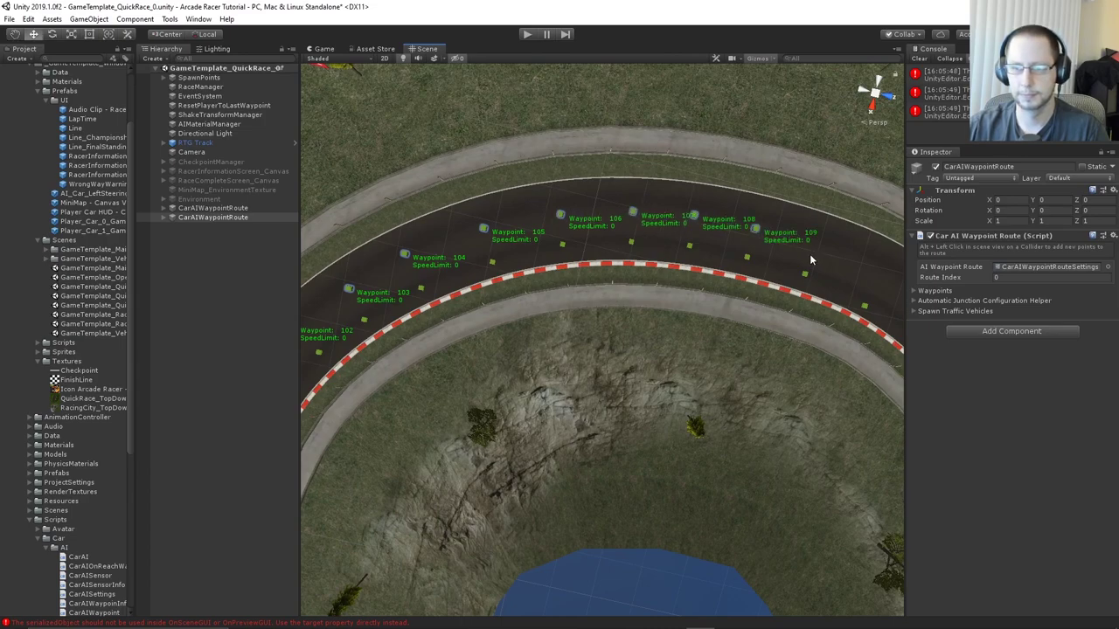
Place waypoints 110 to 115 along the exit of the curve, parallel to the existing route
{"action": "middle_click_drag", "start_coordinate": [809, 254], "coordinate": [639, 206]}
{"action": "left_click", "coordinate": [652, 201], "text": "alt"}
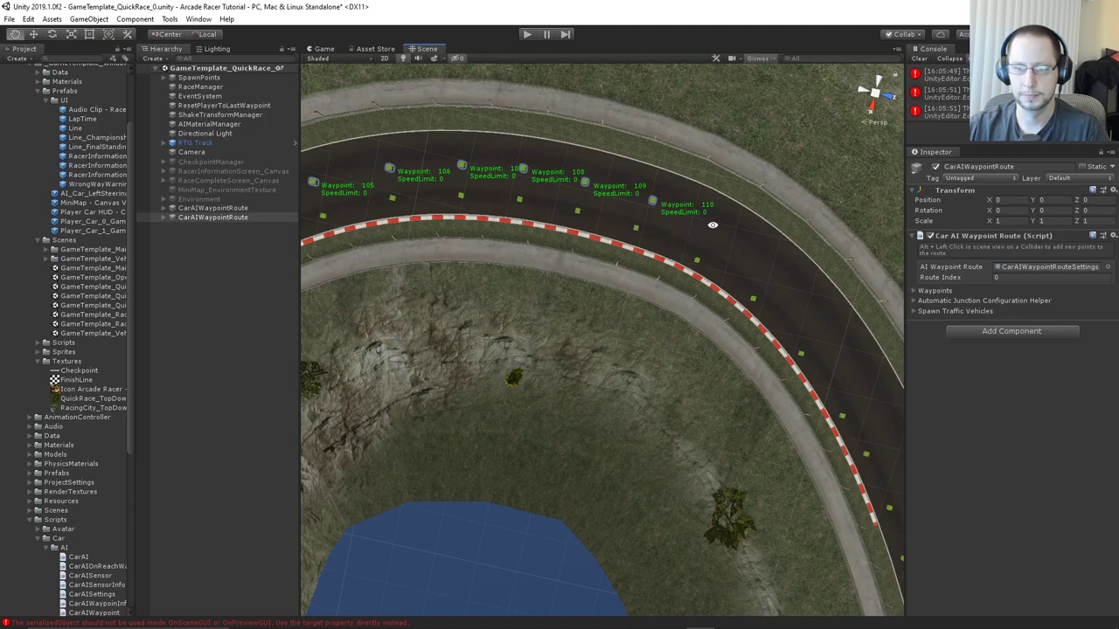
{"action": "left_click", "coordinate": [712, 223], "text": "alt"}
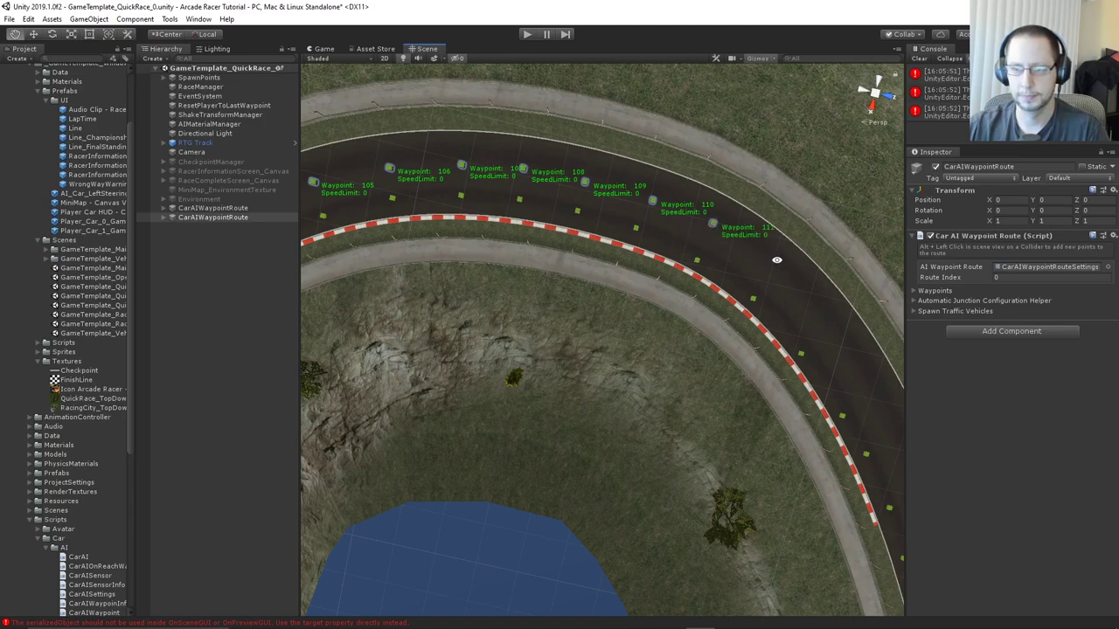
{"action": "left_click", "coordinate": [776, 260], "text": "alt"}
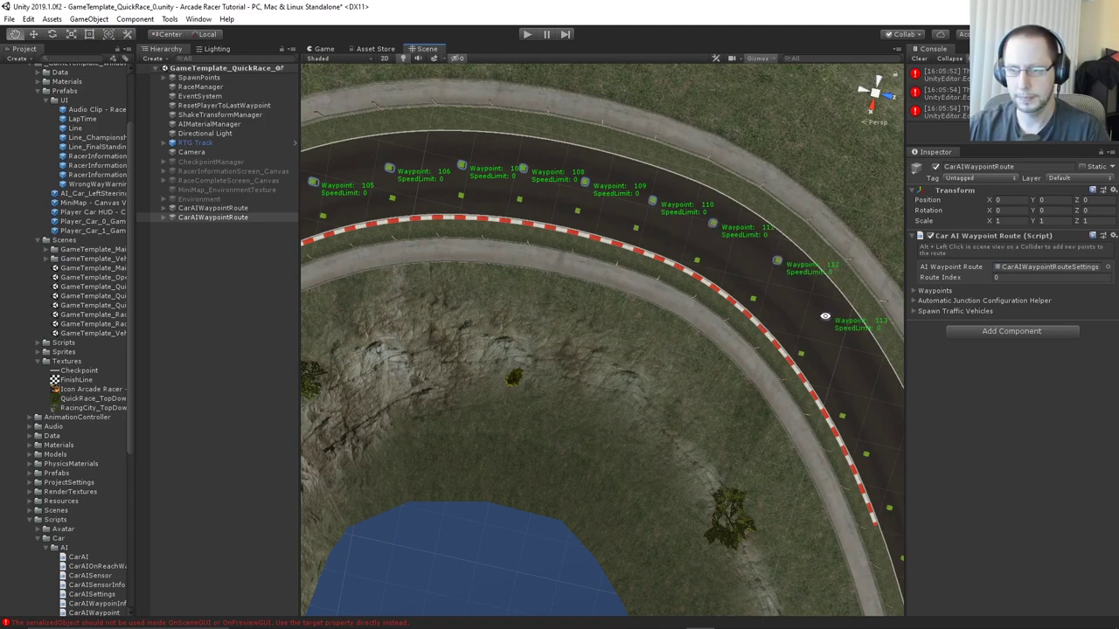
{"action": "middle_click_drag", "start_coordinate": [825, 316], "coordinate": [734, 239]}
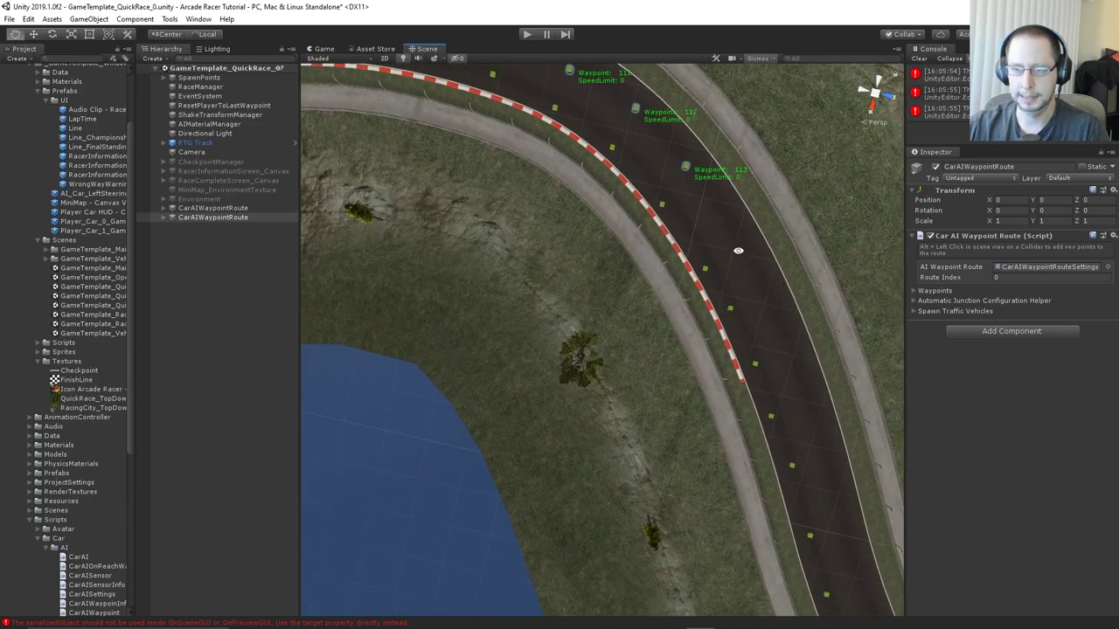
{"action": "left_click", "coordinate": [740, 253], "text": "alt"}
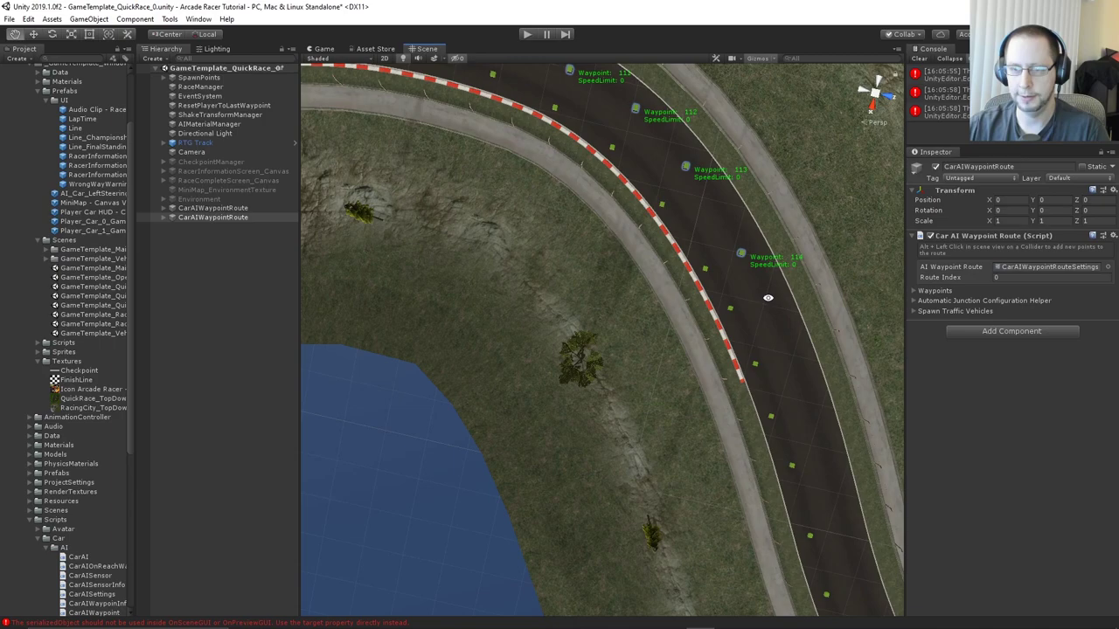
{"action": "left_click", "coordinate": [768, 298], "text": "alt"}
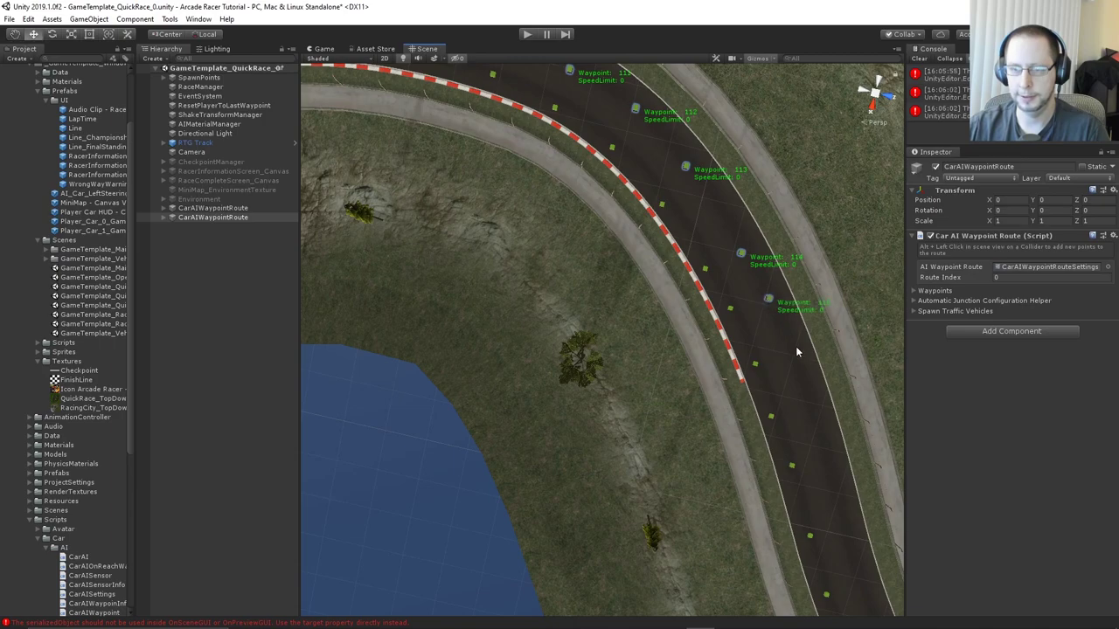
Even out the curve spacing by moving waypoint 113 to about X -774, Z -201 and waypoint 112 to about X -784, Z -217
{"action": "left_click", "coordinate": [687, 168]}
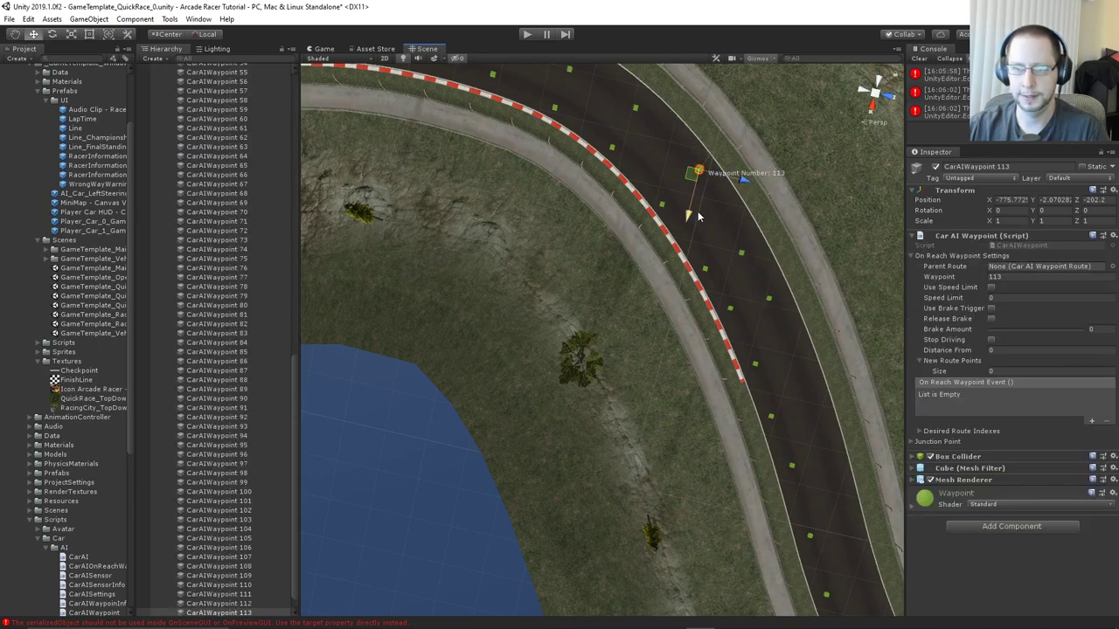
{"action": "left_click_drag", "start_coordinate": [697, 215], "coordinate": [692, 226]}
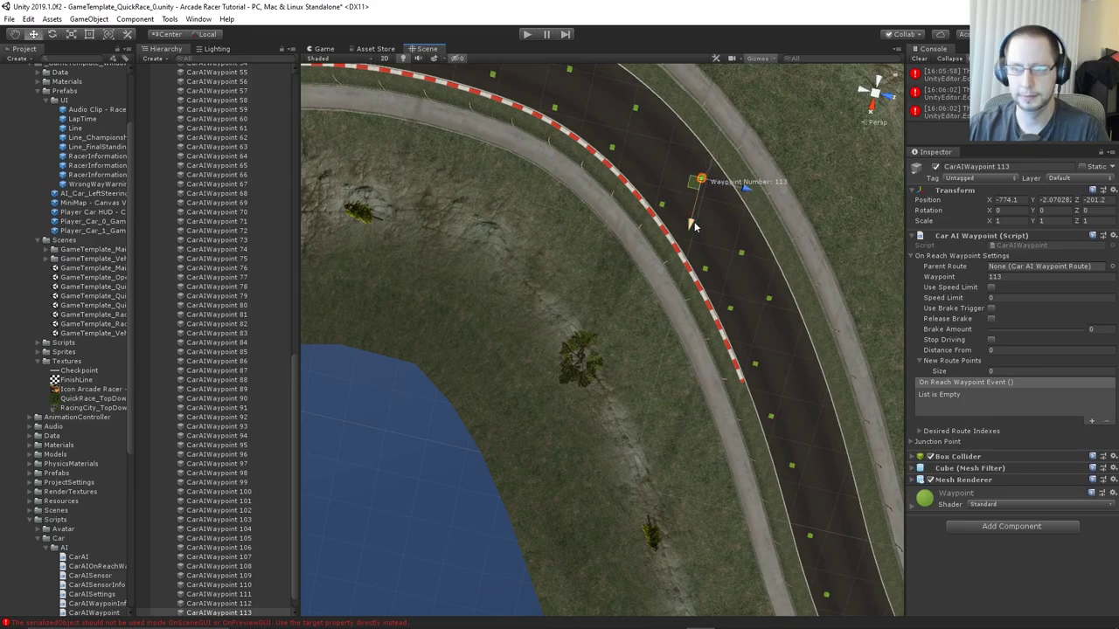
{"action": "left_click", "coordinate": [635, 110]}
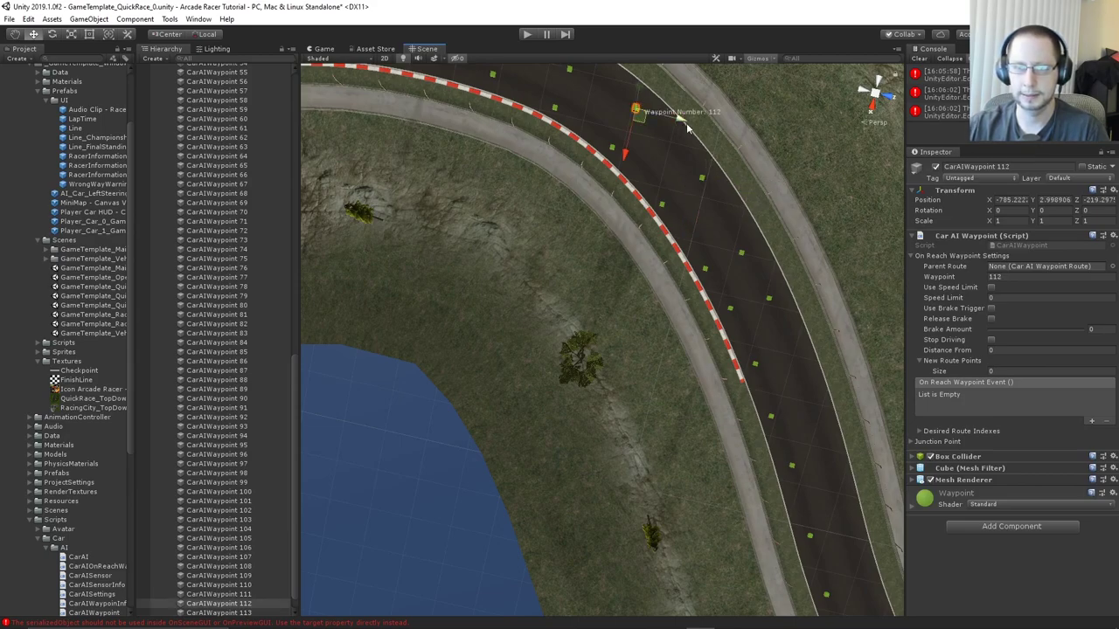
{"action": "left_click_drag", "start_coordinate": [636, 159], "coordinate": [636, 164]}
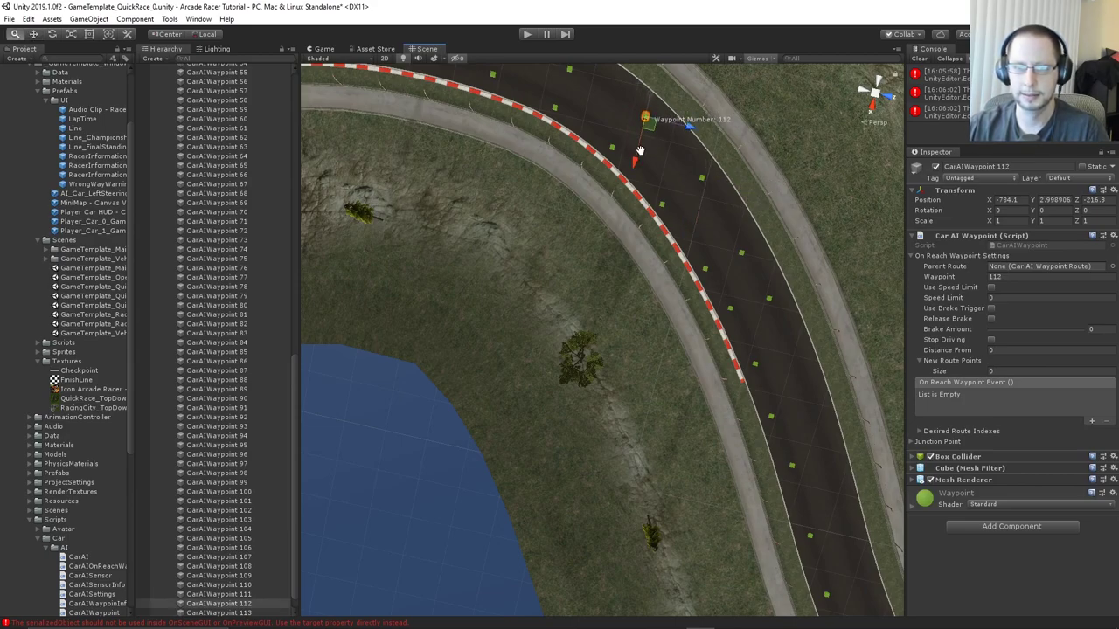
{"action": "middle_click_drag", "start_coordinate": [639, 149], "coordinate": [640, 210]}
{"action": "left_click", "coordinate": [571, 131]}
{"action": "left_click_drag", "start_coordinate": [614, 142], "coordinate": [628, 147]}
{"action": "left_click_drag", "start_coordinate": [585, 179], "coordinate": [647, 201]}
{"action": "left_click", "coordinate": [647, 179]}
Reselect the second CarAIWaypointRoute and add waypoints 116 to 118 after the curve, beside the existing waypoints
{"action": "middle_click_drag", "start_coordinate": [748, 304], "coordinate": [715, 240]}
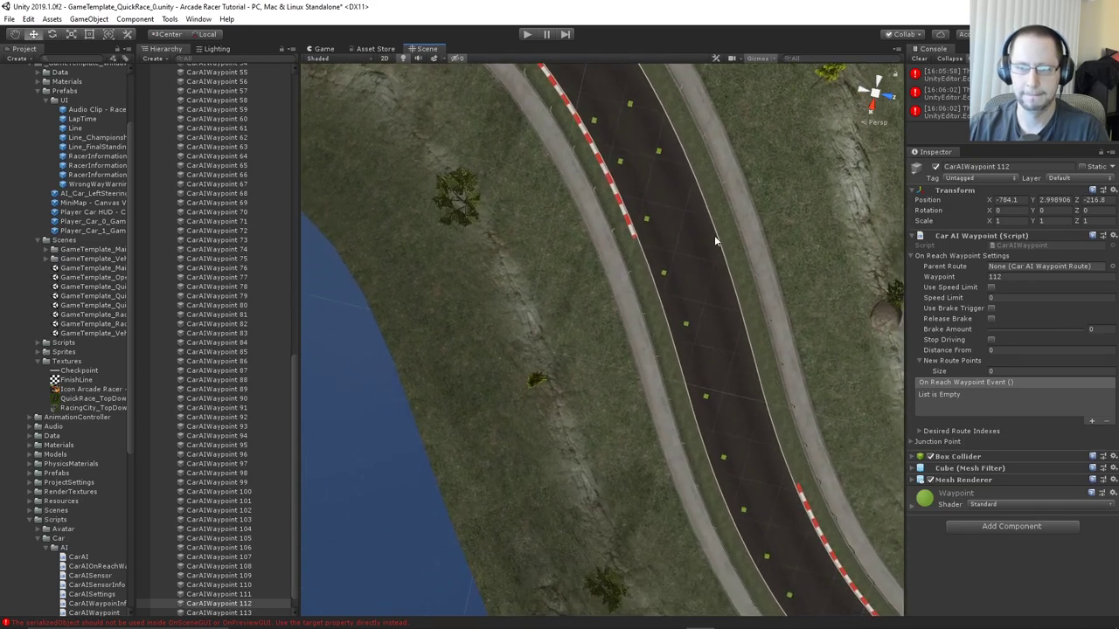
{"action": "scroll", "coordinate": [223, 314], "scroll_direction": "up", "scroll_amount": 15}
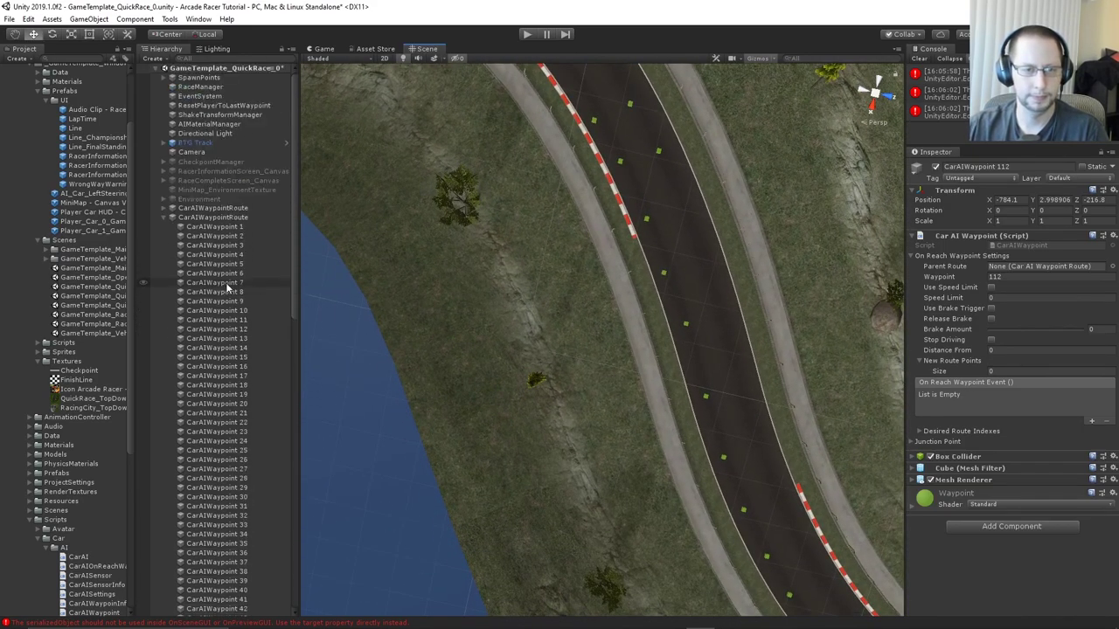
{"action": "left_click", "coordinate": [219, 217]}
{"action": "key", "text": "alt"}
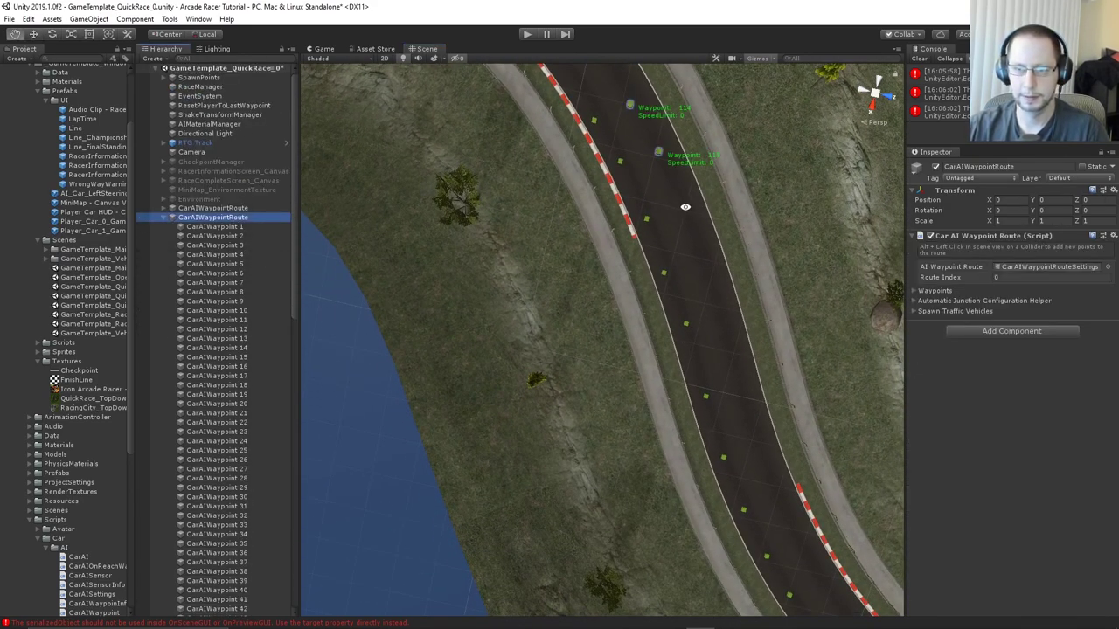
{"action": "left_click", "coordinate": [684, 210], "text": "alt"}
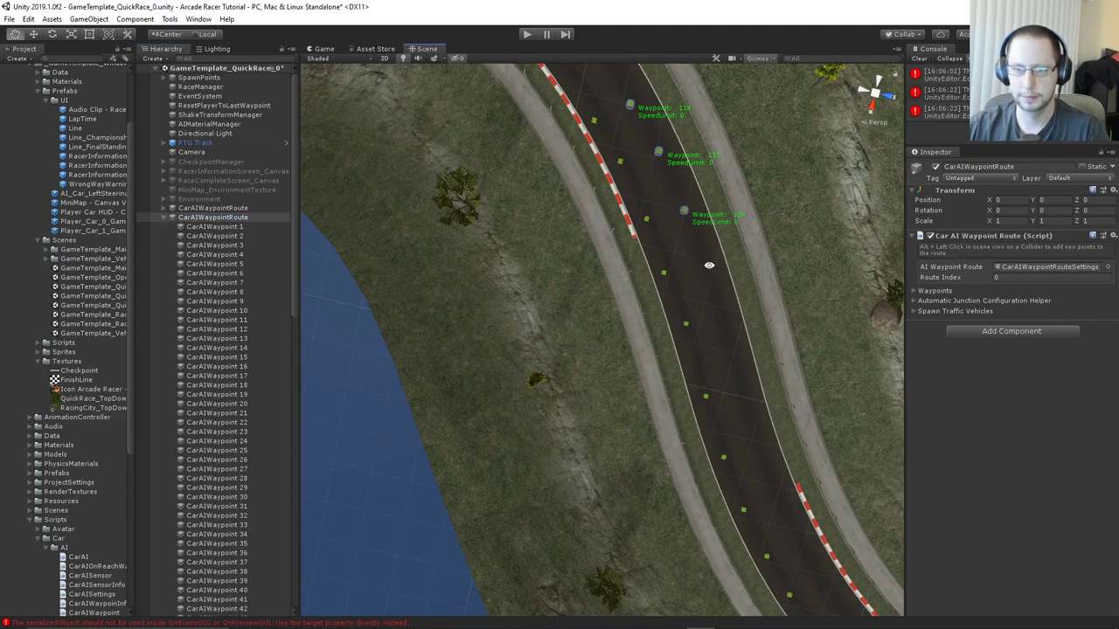
{"action": "left_click", "coordinate": [708, 266], "text": "alt"}
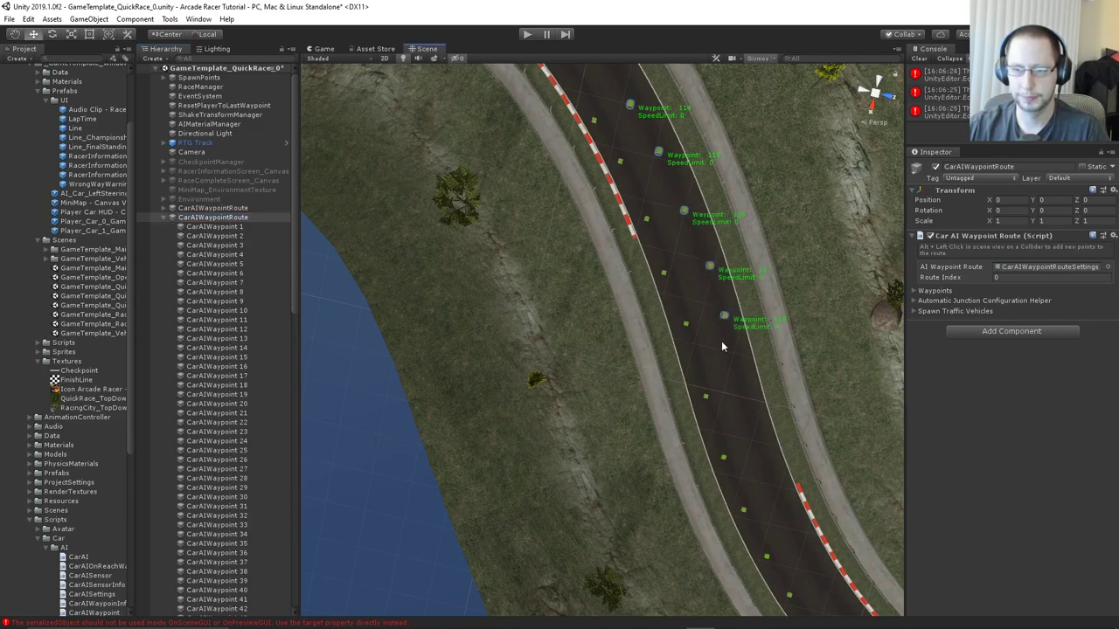
Continue the parallel route with waypoints 119 to 123 into the next bend, along its red-and-white kerb
{"action": "left_click_drag", "start_coordinate": [721, 341], "coordinate": [691, 275], "text": "alt"}
{"action": "left_click", "coordinate": [690, 276], "text": "alt"}
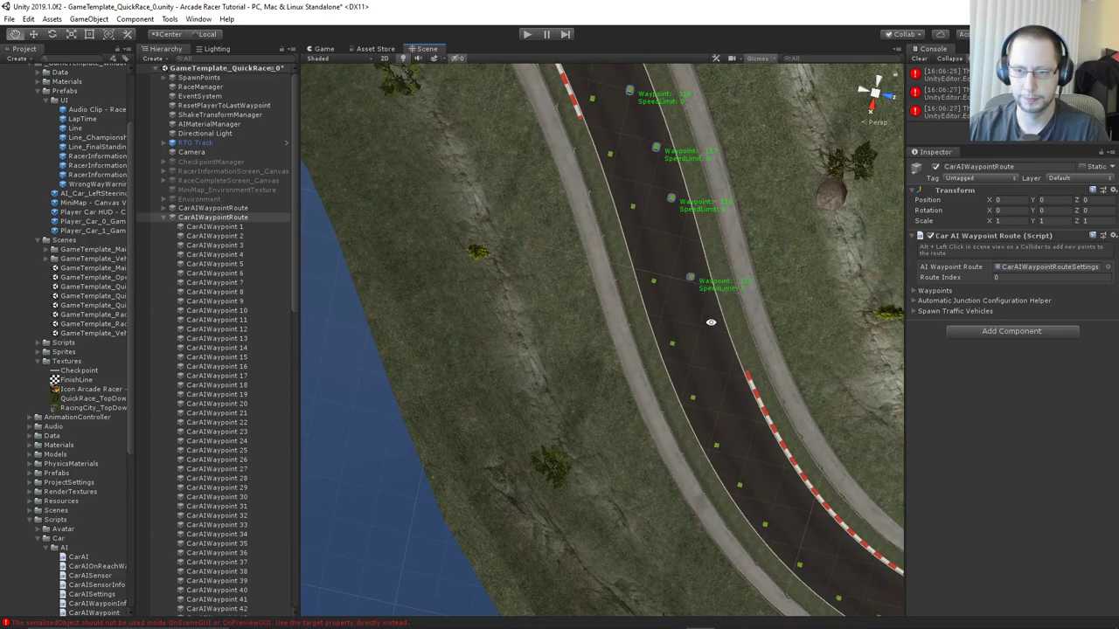
{"action": "left_click_drag", "start_coordinate": [717, 366], "coordinate": [695, 321], "text": "alt"}
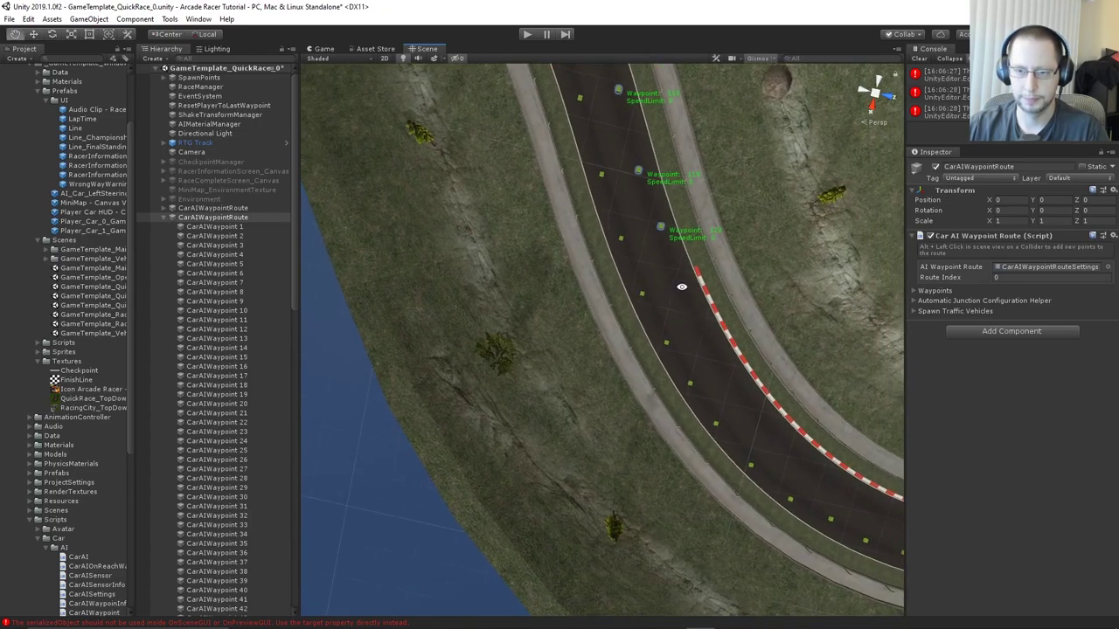
{"action": "left_click", "coordinate": [681, 288], "text": "alt"}
{"action": "left_click", "coordinate": [708, 331], "text": "alt"}
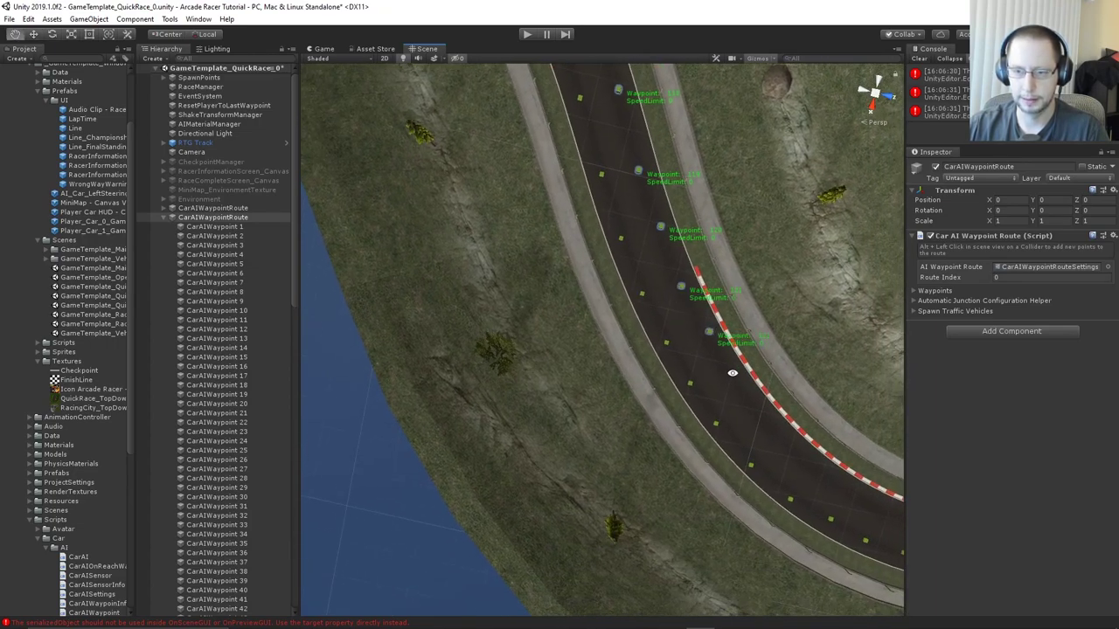
{"action": "left_click", "coordinate": [733, 372], "text": "alt"}
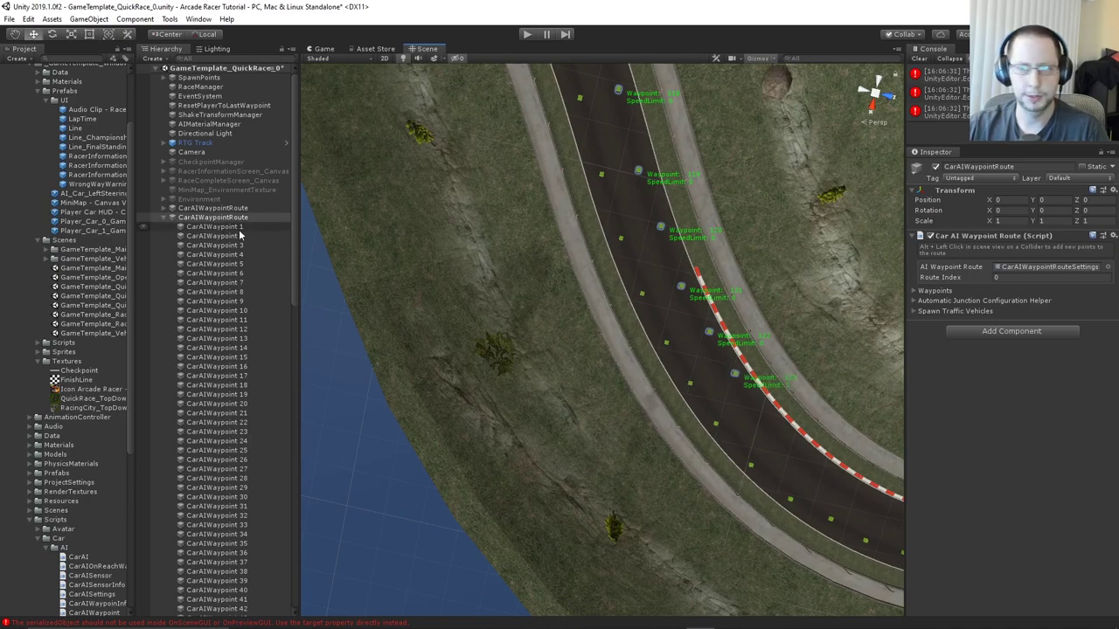
Enable Always Draw Gizmos in the CarAIWaypointRouteSettings asset used by the route
{"action": "left_click", "coordinate": [1014, 266]}
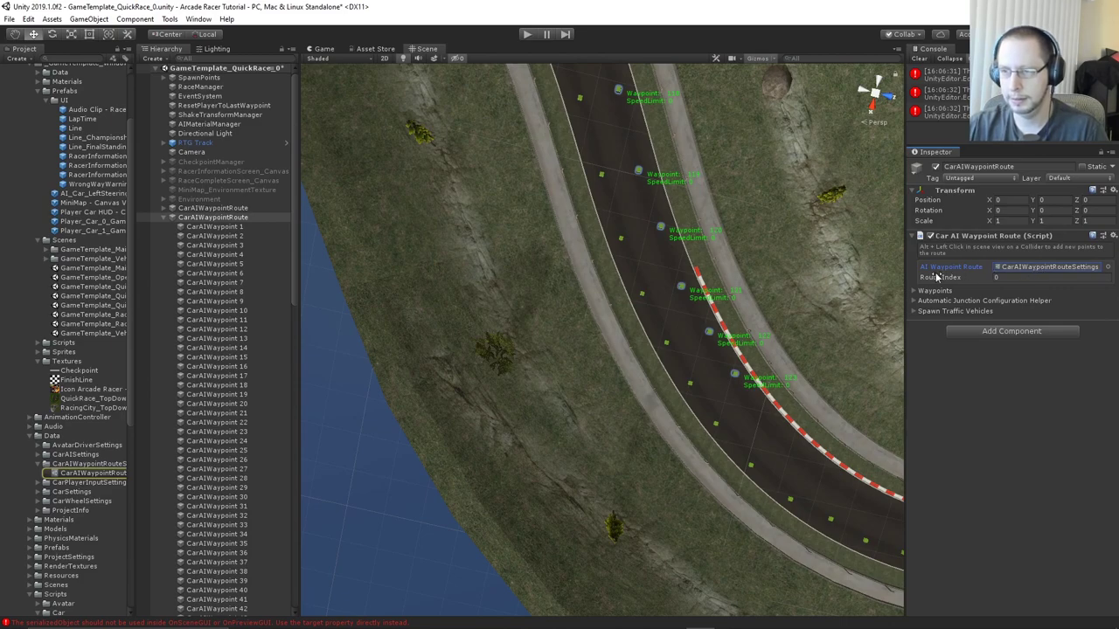
{"action": "left_click", "coordinate": [95, 474]}
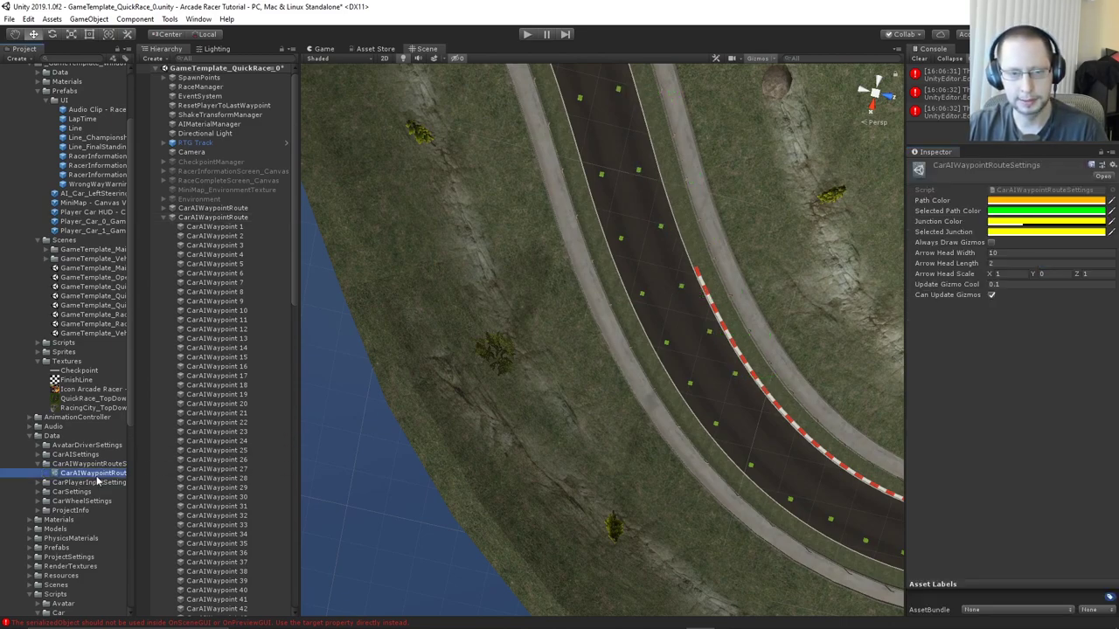
{"action": "left_click", "coordinate": [992, 243]}
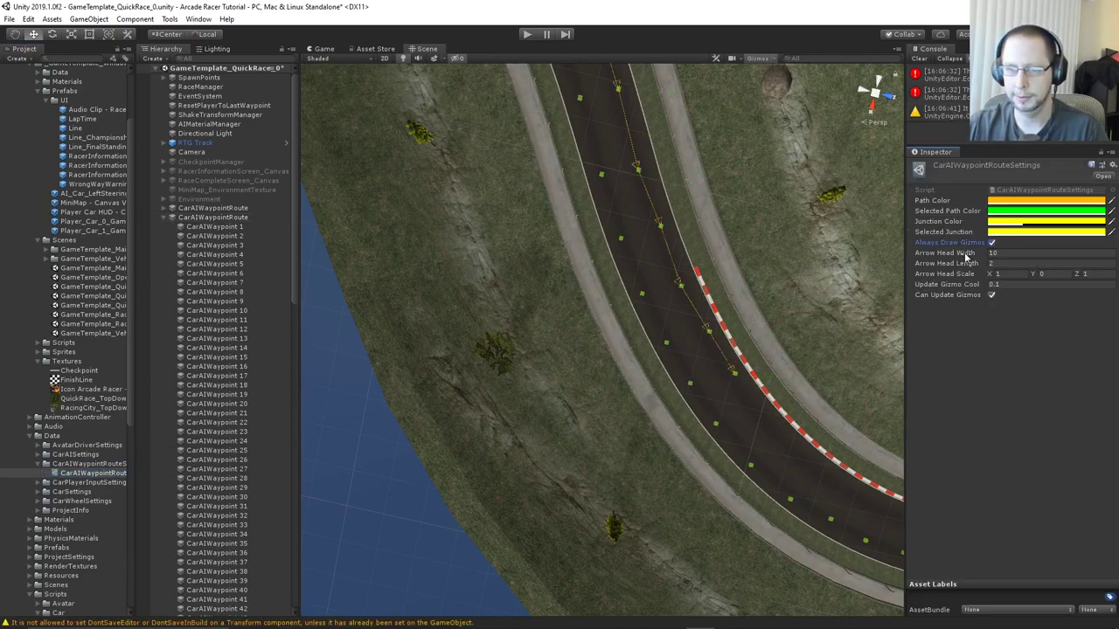
Examine the drawn waypoint paths of both routes around the track
{"action": "scroll", "coordinate": [630, 276], "scroll_direction": "down", "scroll_amount": 10}
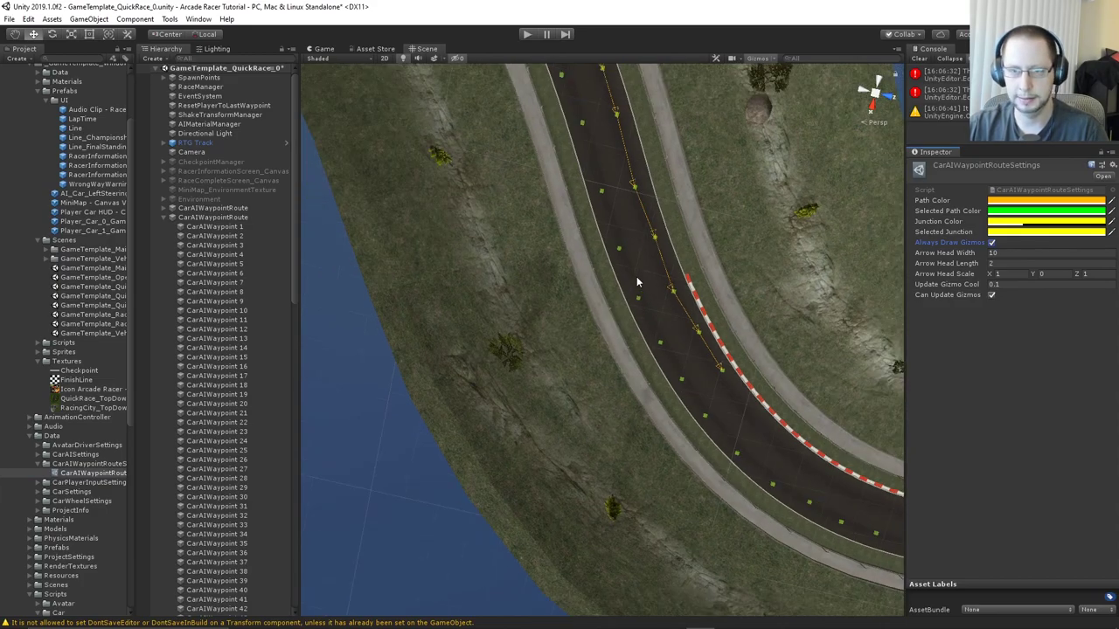
{"action": "scroll", "coordinate": [617, 279], "scroll_direction": "down", "scroll_amount": 1}
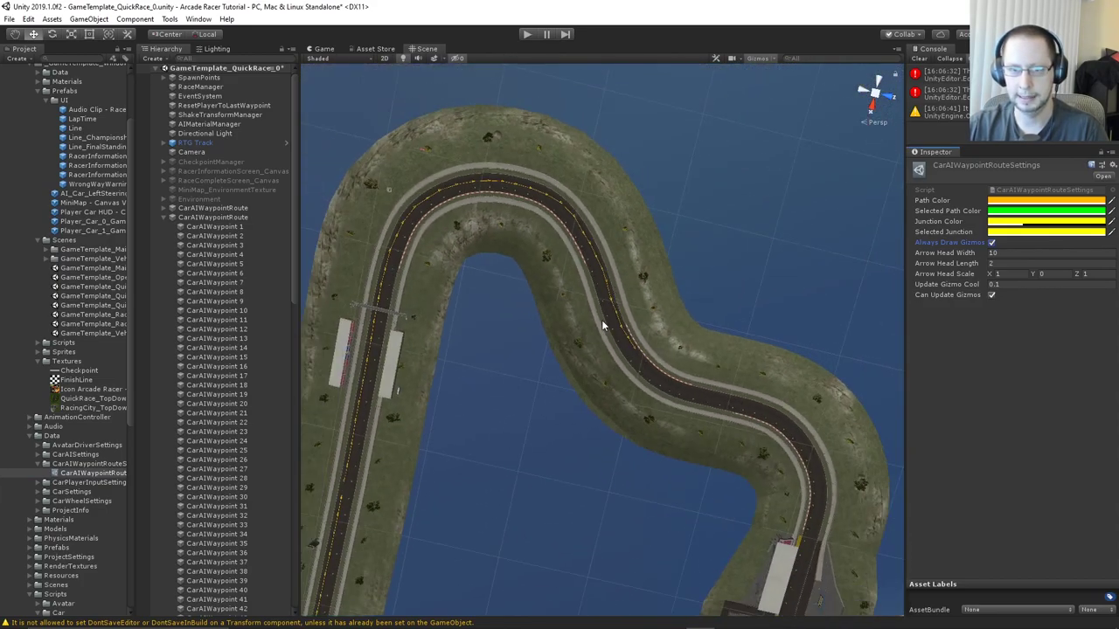
{"action": "middle_click_drag", "start_coordinate": [602, 321], "coordinate": [574, 477]}
{"action": "scroll", "coordinate": [622, 212], "scroll_direction": "down", "scroll_amount": 3}
{"action": "scroll", "coordinate": [639, 160], "scroll_direction": "down", "scroll_amount": 3}
{"action": "scroll", "coordinate": [638, 166], "scroll_direction": "up", "scroll_amount": 6}
{"action": "scroll", "coordinate": [594, 380], "scroll_direction": "up", "scroll_amount": 8}
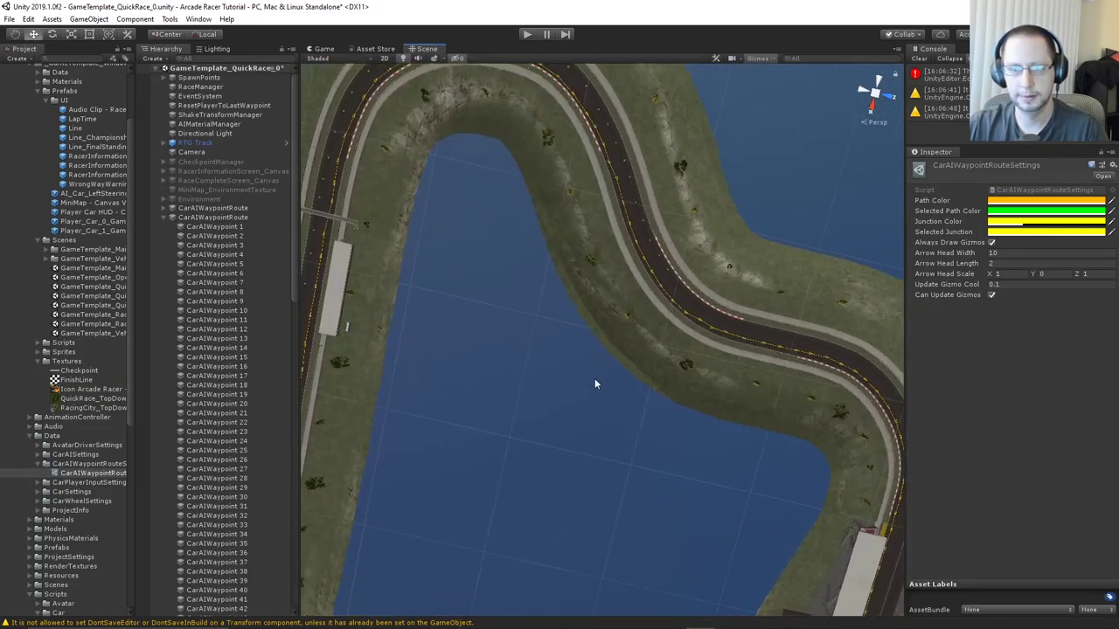
Survey the whole circuit from above and inspect both waypoint routes up to where the second one stops
{"action": "scroll", "coordinate": [644, 357], "scroll_direction": "down", "scroll_amount": 10}
{"action": "mouse_move", "coordinate": [632, 203]}
{"action": "middle_mouse_down"}
{"action": "mouse_move", "coordinate": [644, 375]}
{"action": "mouse_move", "coordinate": [652, 204]}
{"action": "middle_mouse_up"}
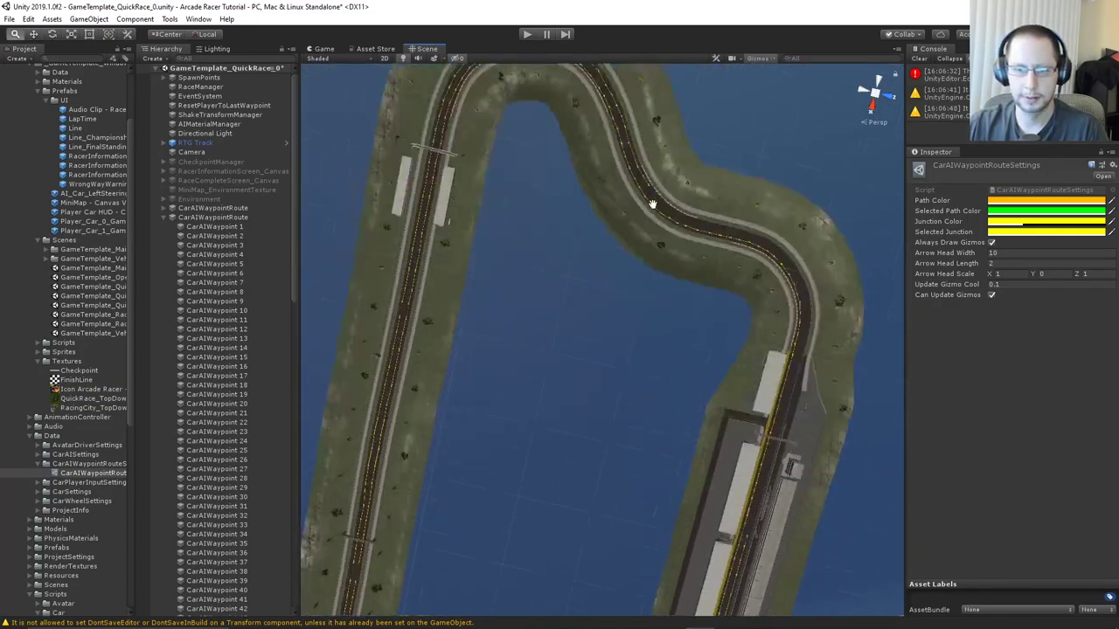
{"action": "scroll", "coordinate": [649, 203], "scroll_direction": "down", "scroll_amount": 10}
{"action": "middle_click_drag", "start_coordinate": [632, 274], "coordinate": [616, 233]}
{"action": "scroll", "coordinate": [612, 229], "scroll_direction": "down", "scroll_amount": 1}
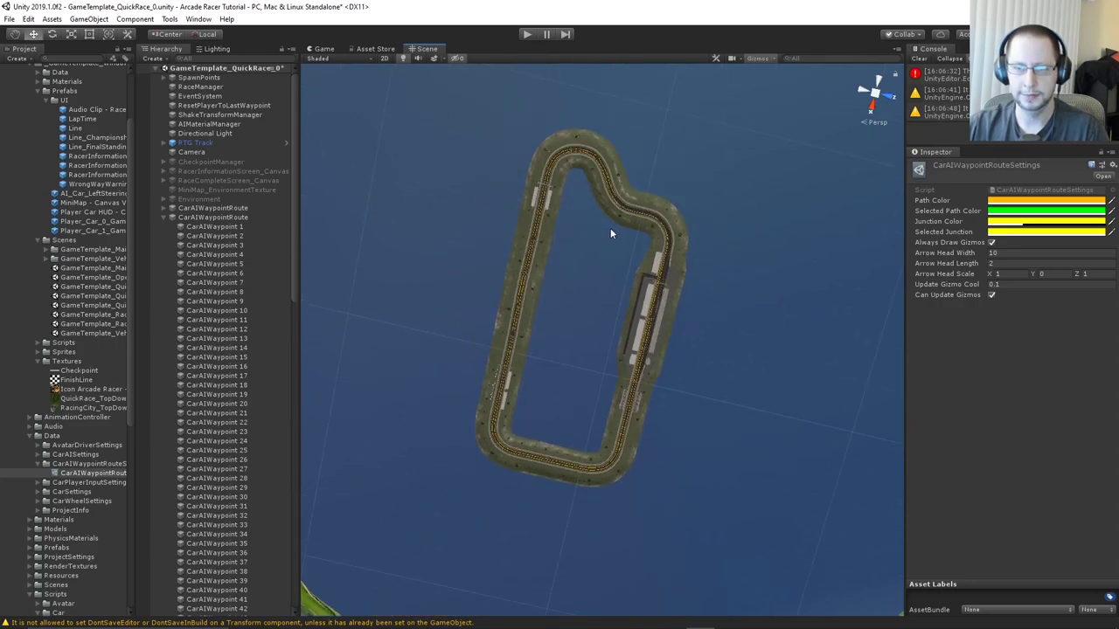
{"action": "scroll", "coordinate": [610, 229], "scroll_direction": "up", "scroll_amount": 3}
{"action": "scroll", "coordinate": [603, 323], "scroll_direction": "up", "scroll_amount": 8}
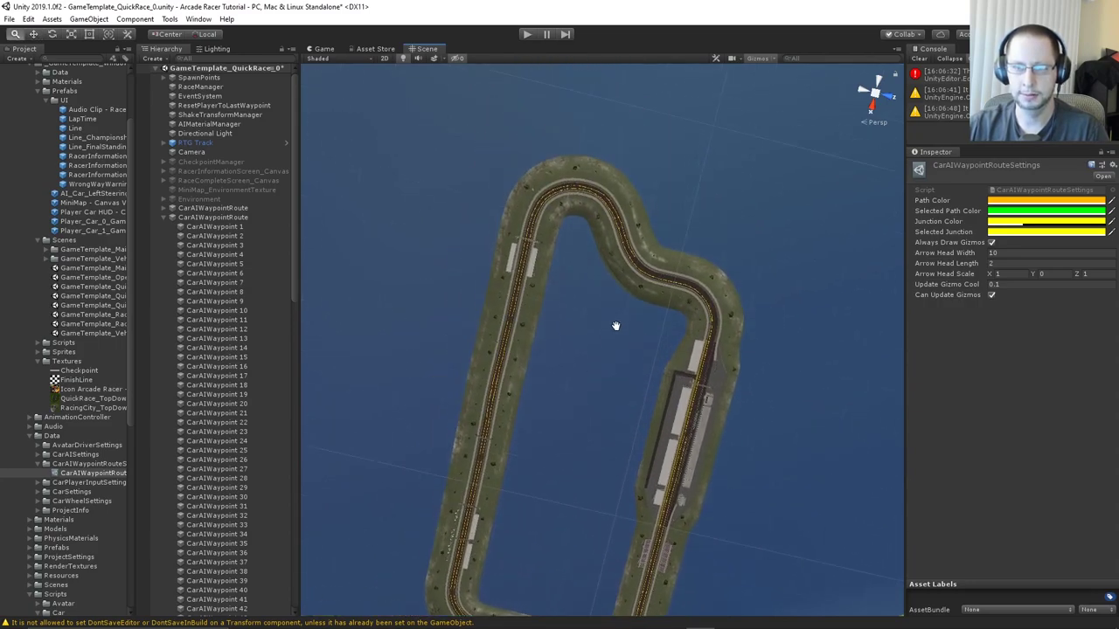
{"action": "middle_click_drag", "start_coordinate": [615, 196], "coordinate": [604, 258]}
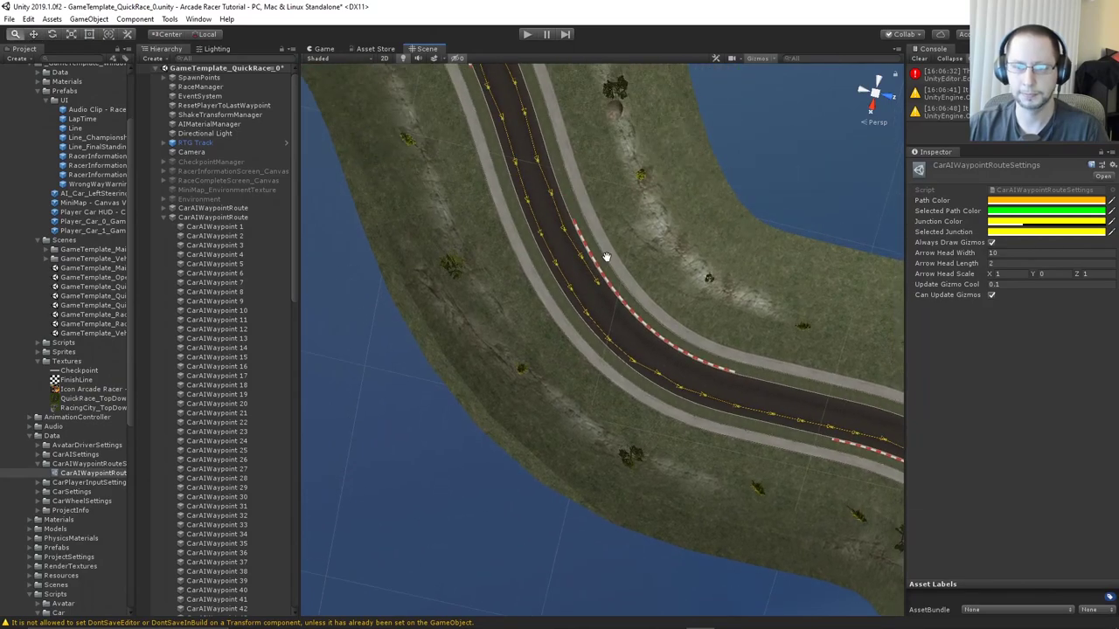
Reselect the second CarAIWaypointRoute and add waypoints 124 to 128 through the bend, along the inside of its red-and-white kerb
{"action": "scroll", "coordinate": [607, 263], "scroll_direction": "up", "scroll_amount": 10}
{"action": "left_click_drag", "start_coordinate": [536, 243], "coordinate": [374, 290], "text": "alt"}
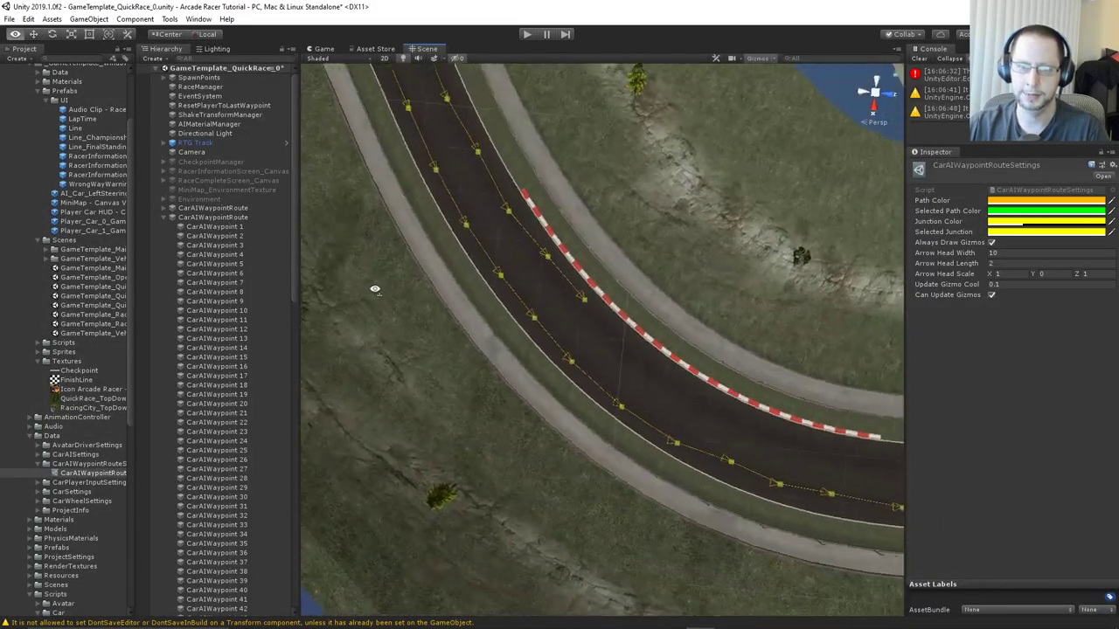
{"action": "middle_click_drag", "start_coordinate": [579, 341], "coordinate": [492, 312]}
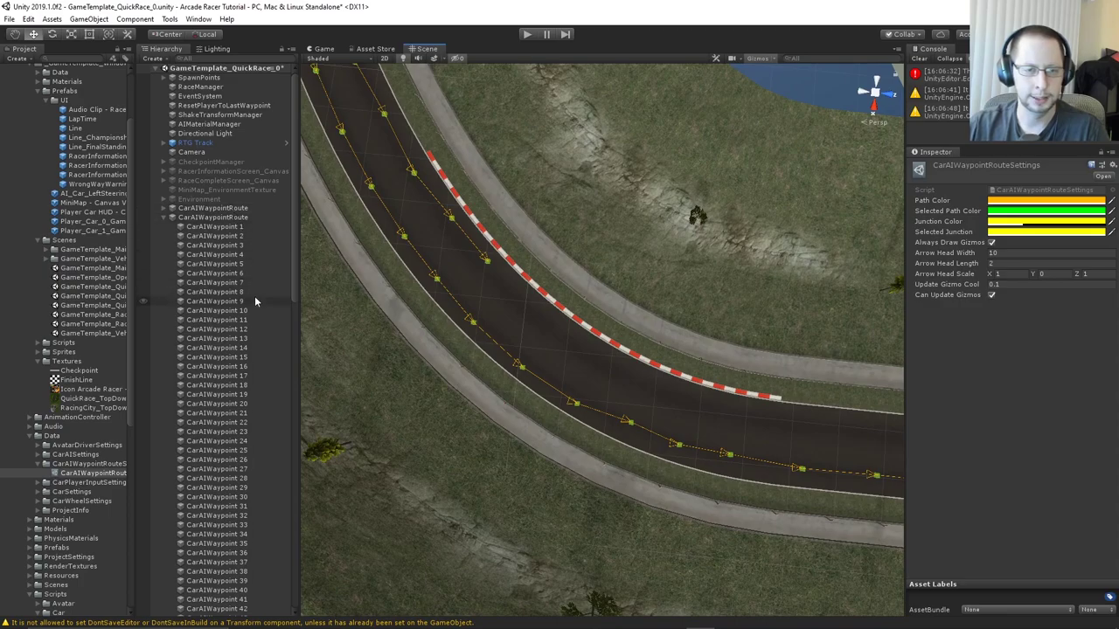
{"action": "scroll", "coordinate": [254, 262], "scroll_direction": "down", "scroll_amount": 2}
{"action": "left_click", "coordinate": [246, 180]}
{"action": "key", "text": "alt"}
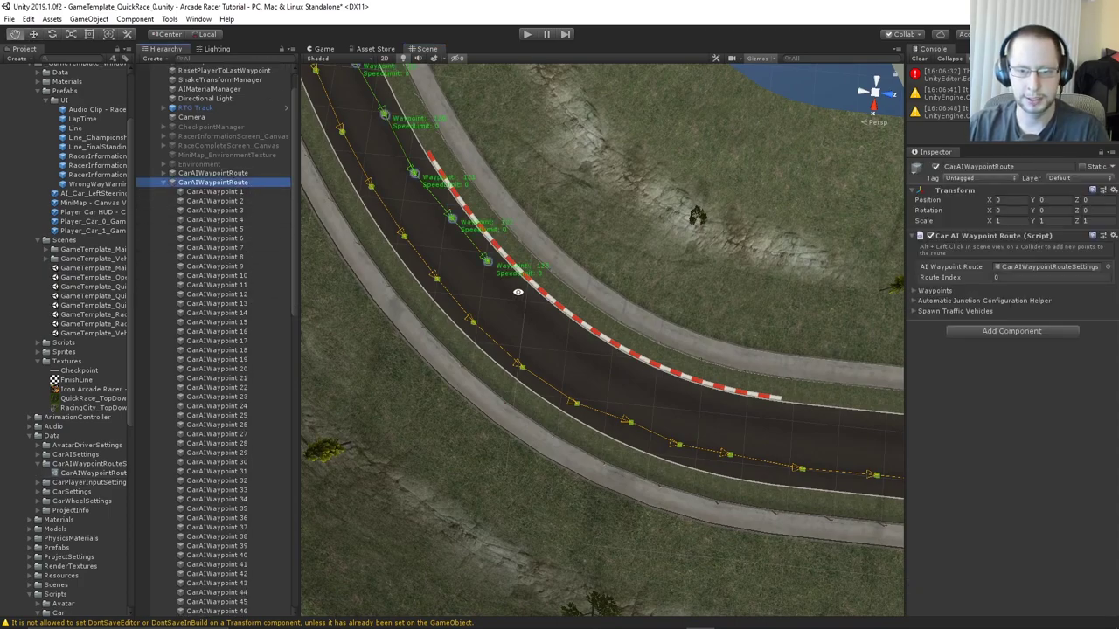
{"action": "left_click", "coordinate": [522, 296], "text": "alt"}
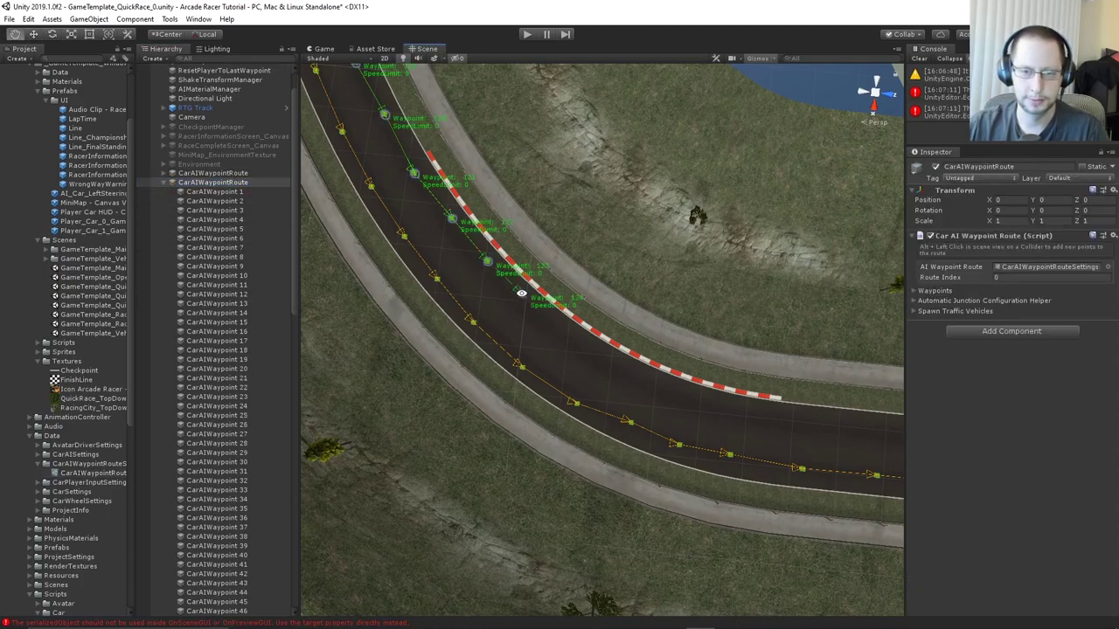
{"action": "left_click", "coordinate": [549, 324], "text": "alt"}
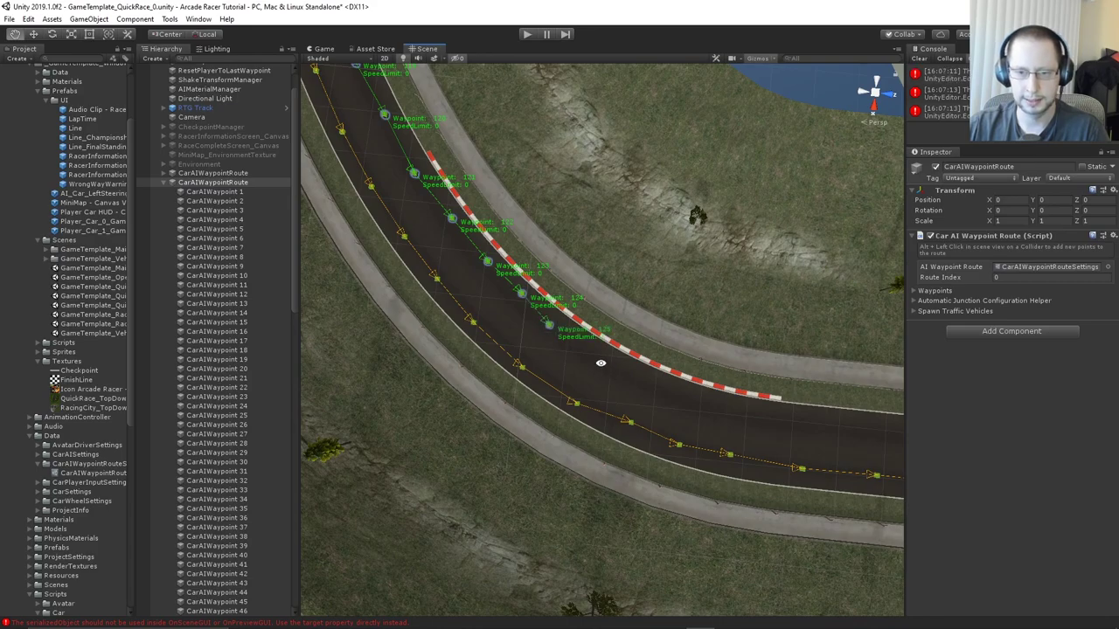
{"action": "left_click", "coordinate": [600, 362], "text": "alt"}
{"action": "left_click", "coordinate": [641, 383], "text": "alt"}
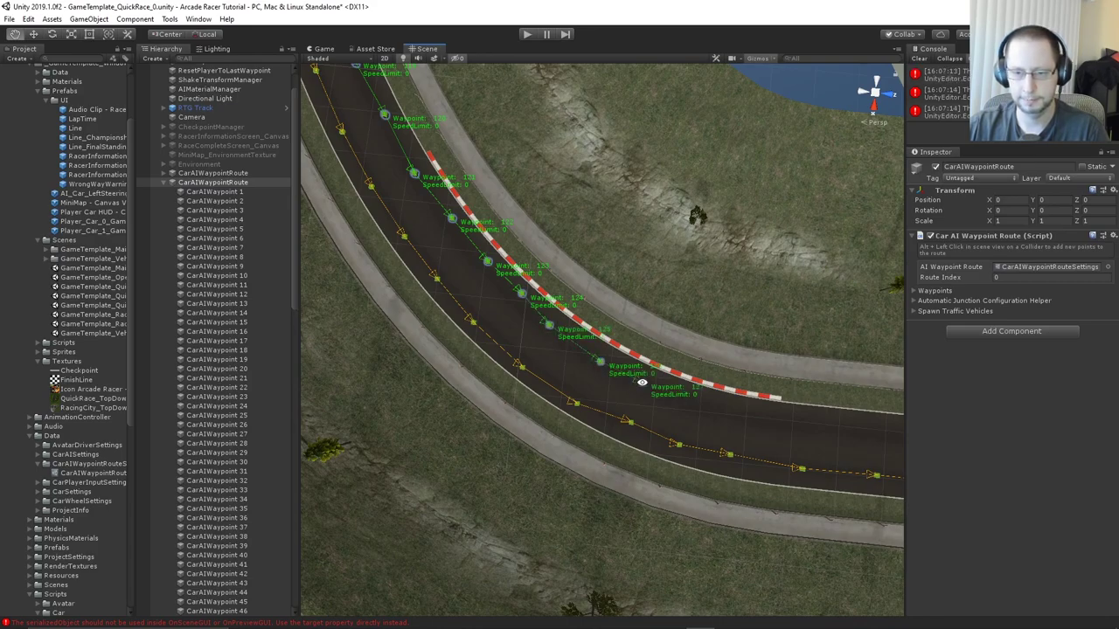
{"action": "left_click", "coordinate": [690, 404], "text": "alt"}
Extend the second route with waypoints 129 to 134 along the short stretch between the two kerbs, parallel to the existing route
{"action": "middle_click_drag", "start_coordinate": [746, 414], "coordinate": [634, 362]}
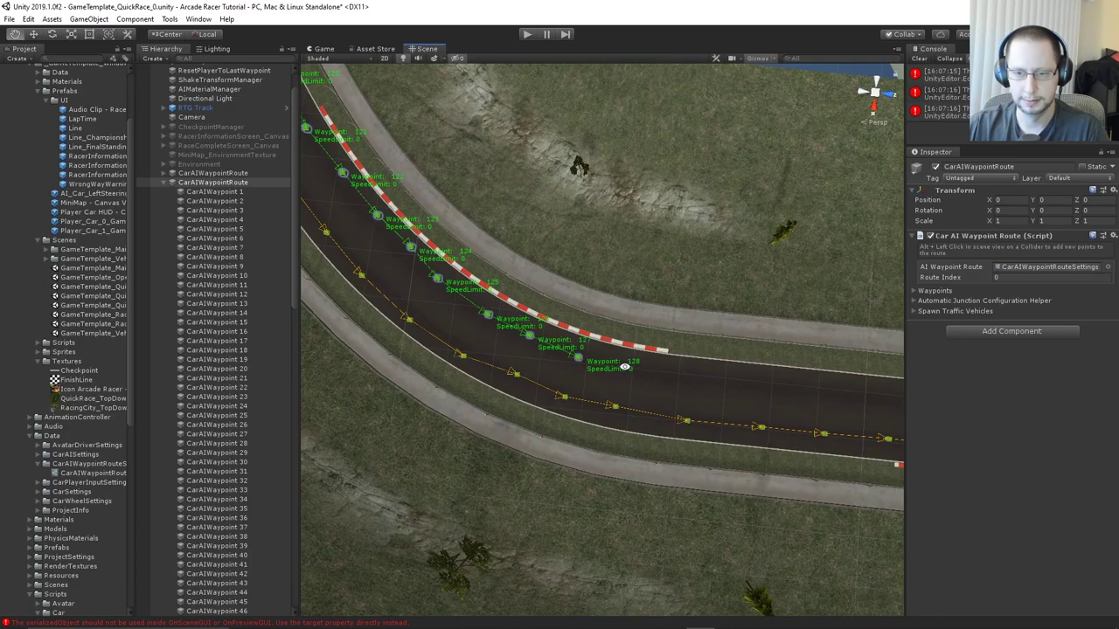
{"action": "left_click", "coordinate": [660, 374], "text": "alt"}
{"action": "left_click", "coordinate": [683, 376], "text": "alt"}
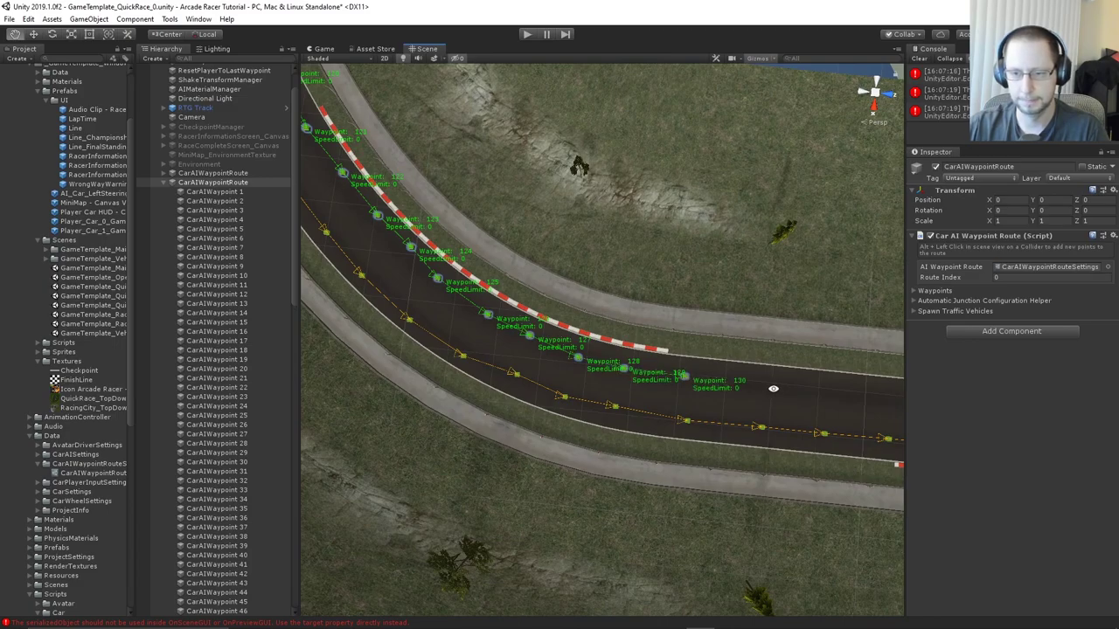
{"action": "left_click", "coordinate": [762, 383], "text": "alt"}
{"action": "middle_click_drag", "start_coordinate": [762, 383], "coordinate": [706, 370]}
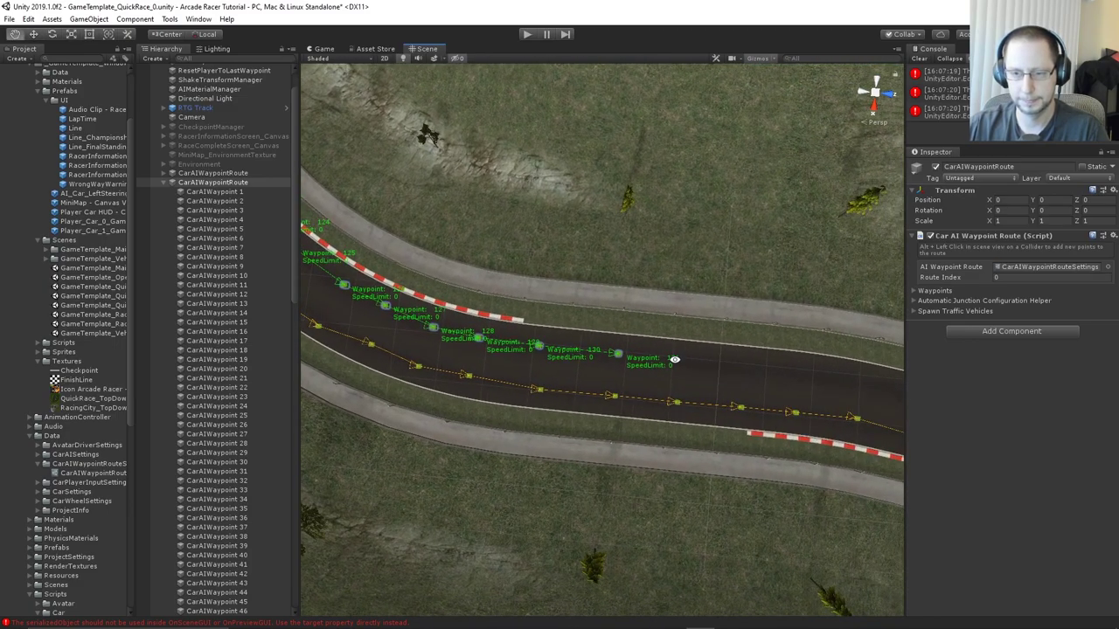
{"action": "left_click", "coordinate": [674, 359], "text": "alt"}
{"action": "left_click", "coordinate": [741, 365], "text": "alt"}
{"action": "left_click", "coordinate": [793, 372], "text": "alt"}
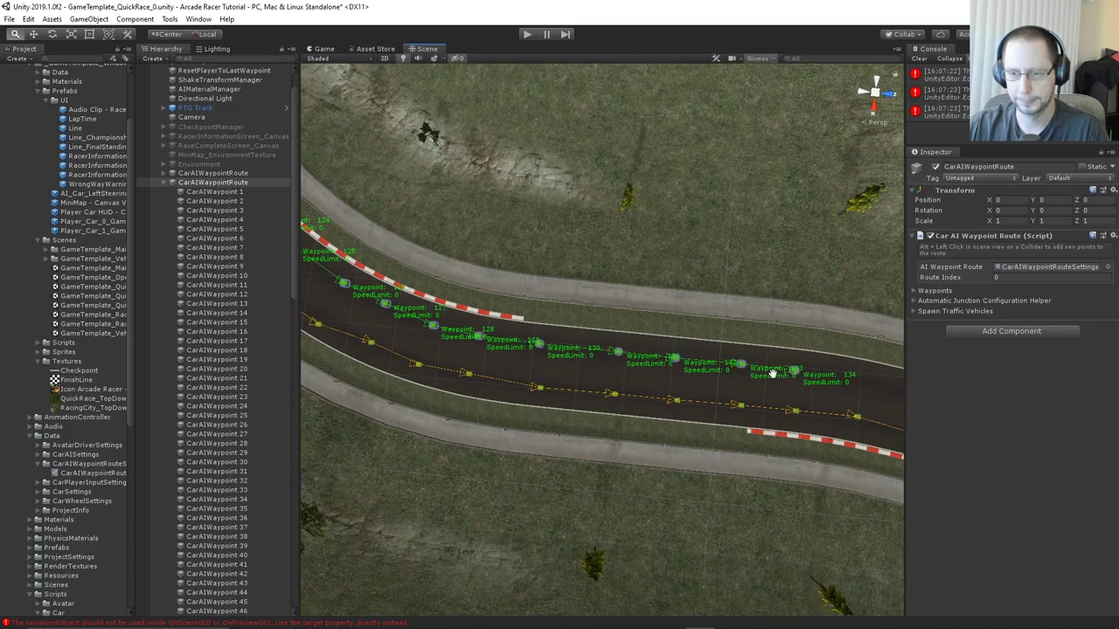
Add waypoints 135 to 139 along the outer side of the next bend, opposite its red-and-white kerb
{"action": "middle_click_drag", "start_coordinate": [793, 372], "coordinate": [675, 353]}
{"action": "left_click", "coordinate": [705, 350], "text": "alt"}
{"action": "left_click", "coordinate": [760, 364], "text": "alt"}
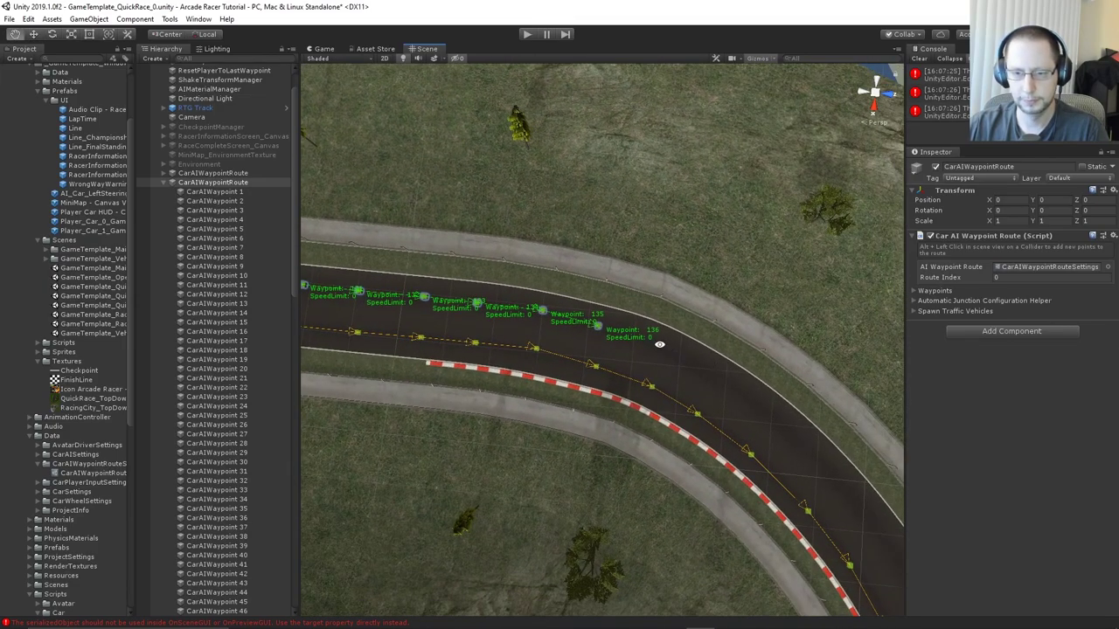
{"action": "left_click", "coordinate": [662, 346], "text": "alt"}
{"action": "left_click", "coordinate": [725, 377], "text": "alt"}
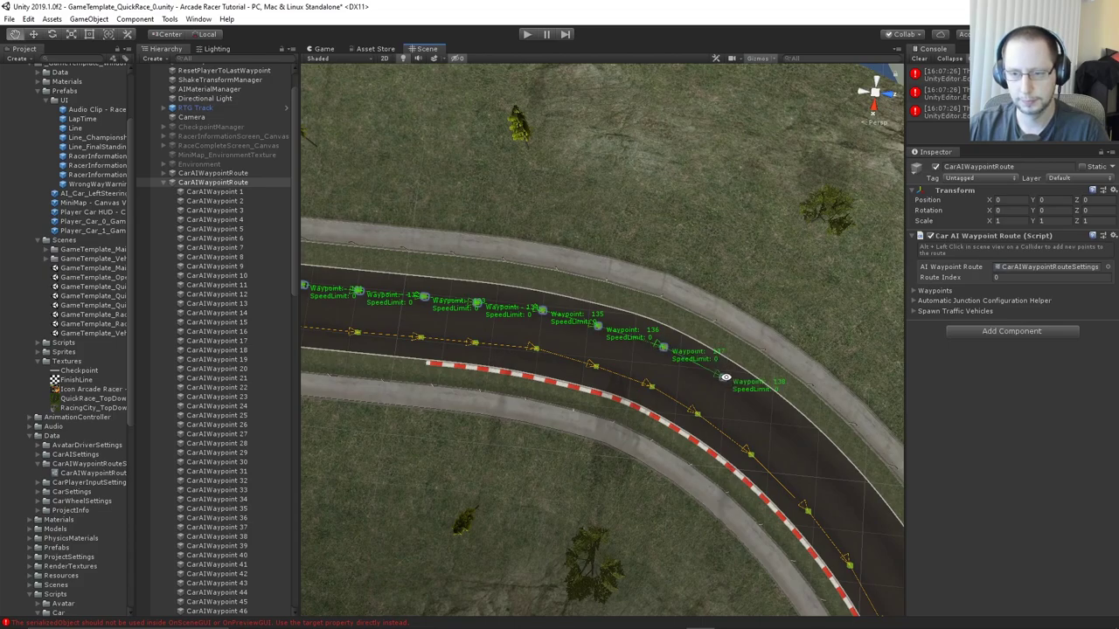
{"action": "left_click", "coordinate": [784, 418], "text": "alt"}
Carry the second route around the rest of the bend with waypoints 140 to 145 on the outer lane
{"action": "middle_click_drag", "start_coordinate": [784, 419], "coordinate": [601, 341]}
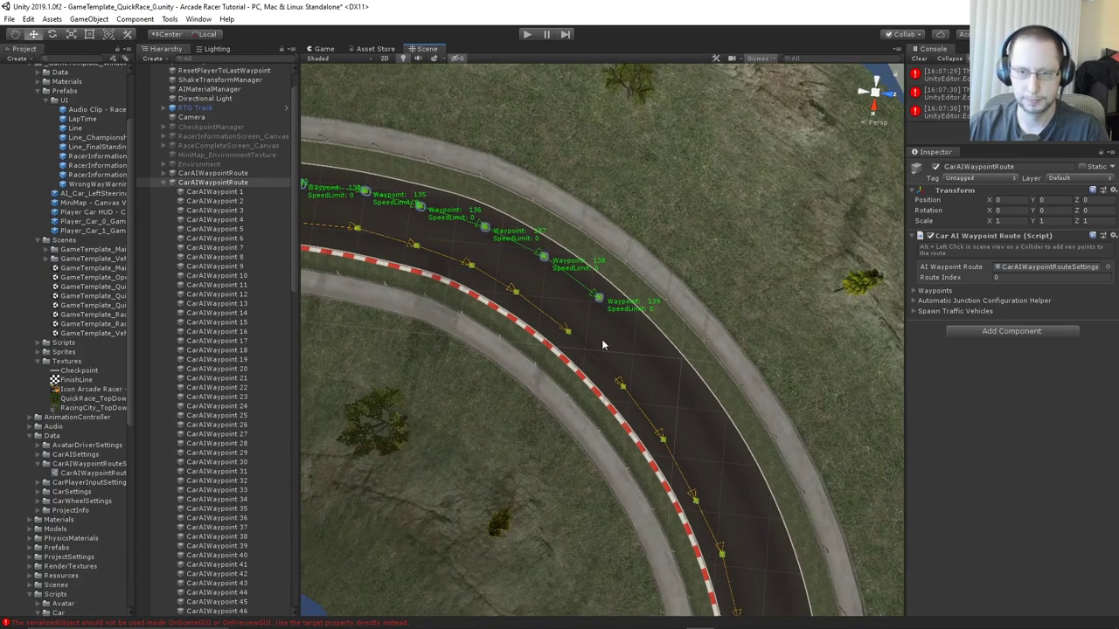
{"action": "left_click", "coordinate": [654, 358], "text": "alt"}
{"action": "middle_click_drag", "start_coordinate": [705, 409], "coordinate": [680, 368]}
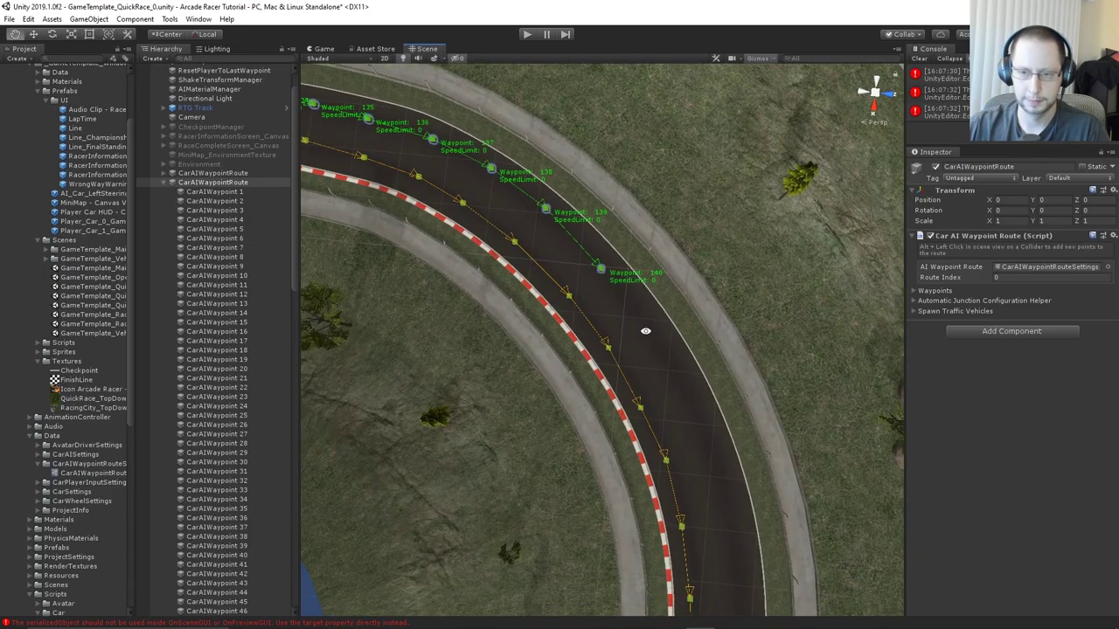
{"action": "left_click", "coordinate": [648, 331], "text": "alt"}
{"action": "left_click", "coordinate": [686, 388], "text": "alt"}
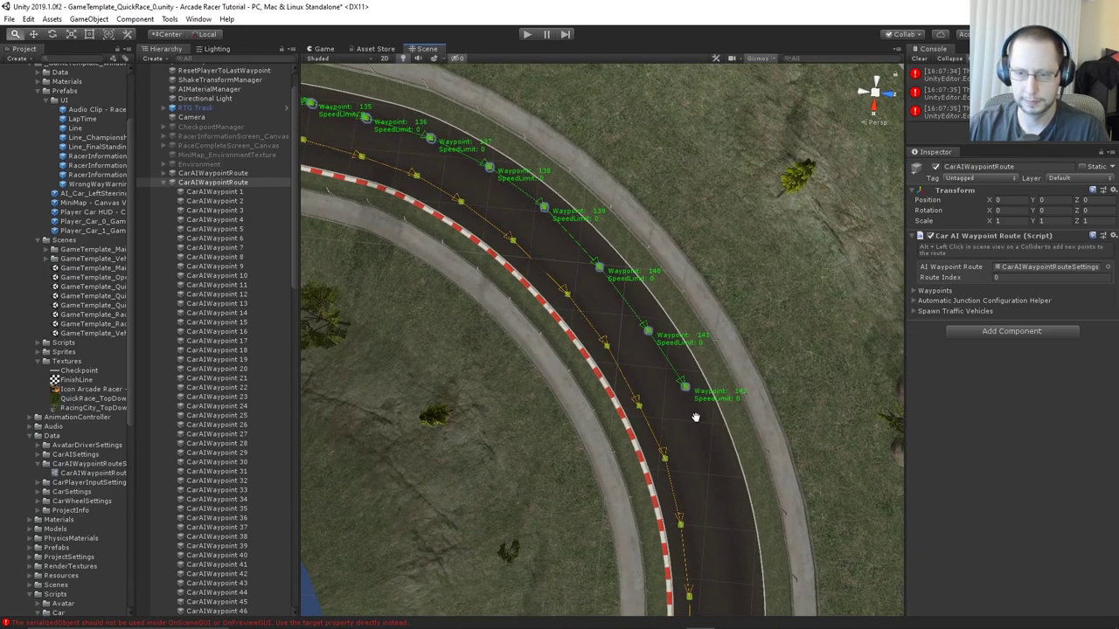
{"action": "middle_click_drag", "start_coordinate": [696, 417], "coordinate": [642, 299]}
{"action": "left_click", "coordinate": [637, 299], "text": "alt"}
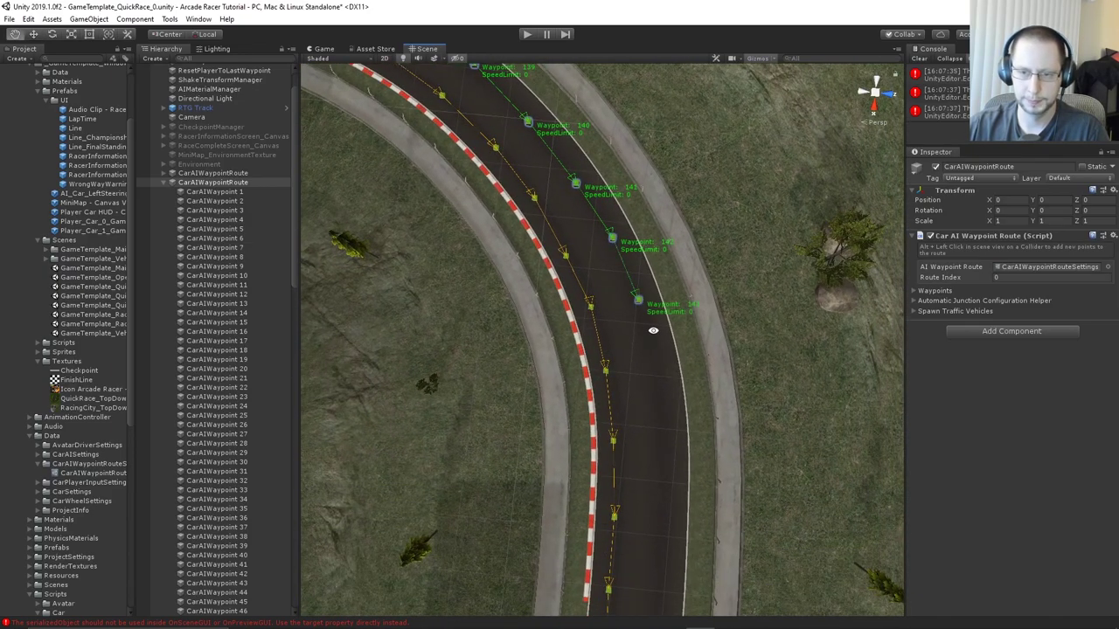
{"action": "left_click", "coordinate": [654, 362], "text": "alt"}
{"action": "left_click", "coordinate": [664, 435], "text": "alt"}
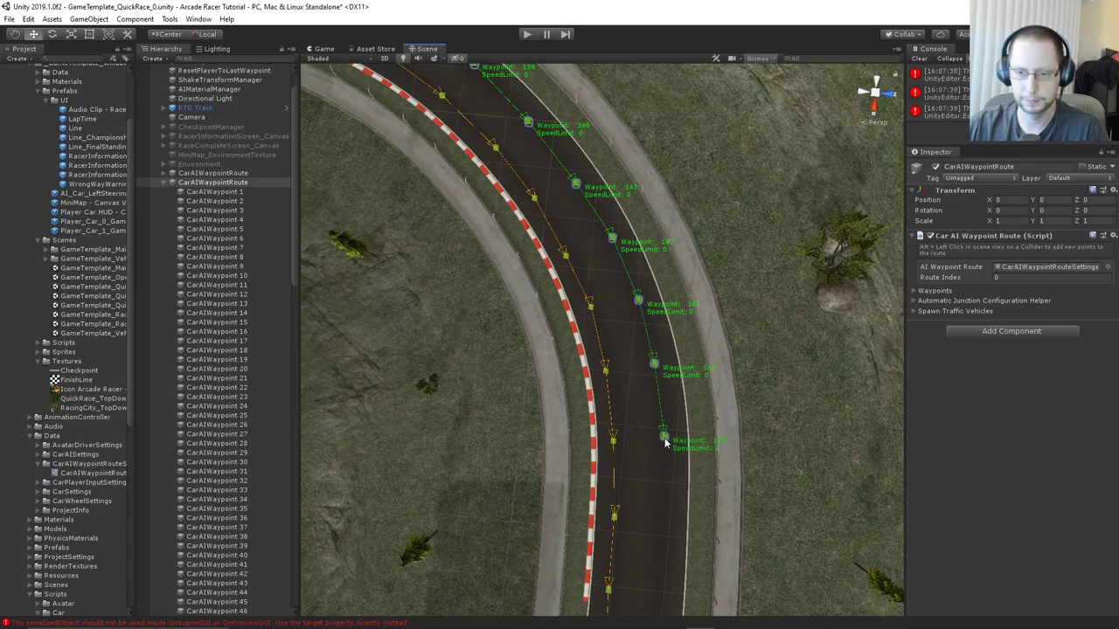
Add waypoints 146 to 151 out of the bend and onto the grandstand straight, beside the existing route
{"action": "left_click_drag", "start_coordinate": [664, 435], "coordinate": [624, 301], "text": "alt"}
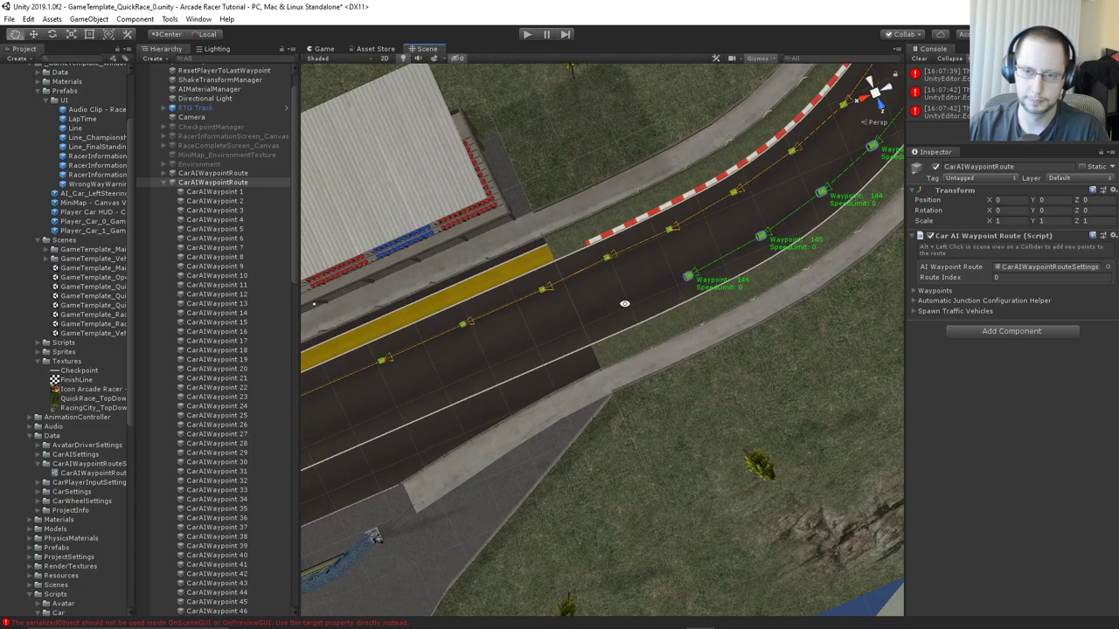
{"action": "left_click_drag", "start_coordinate": [559, 324], "coordinate": [666, 291], "text": "alt"}
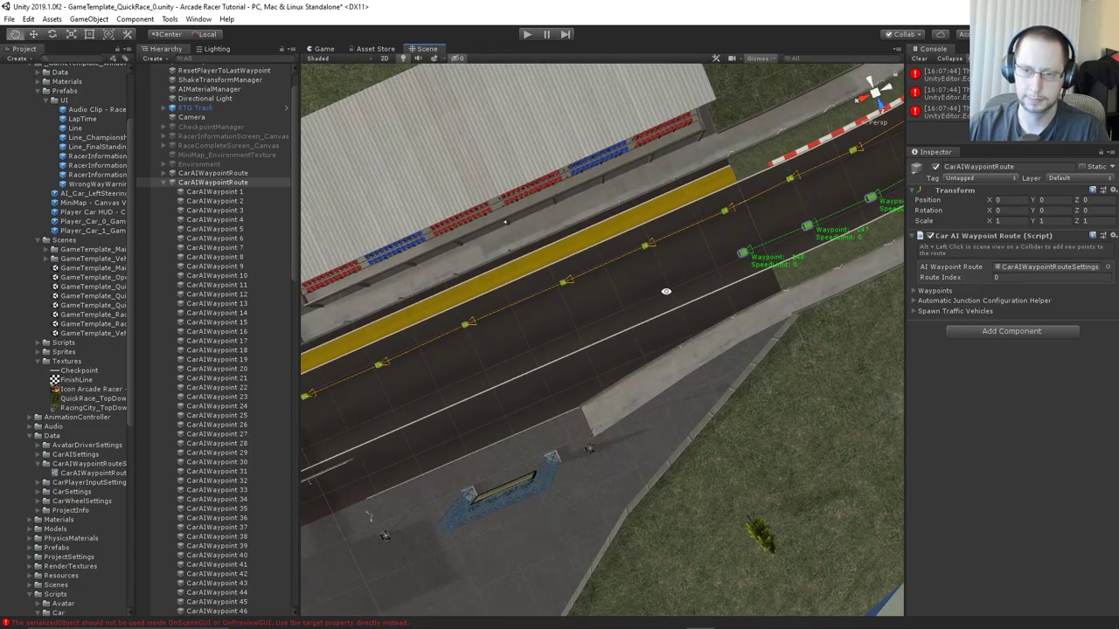
{"action": "left_click", "coordinate": [660, 285], "text": "alt"}
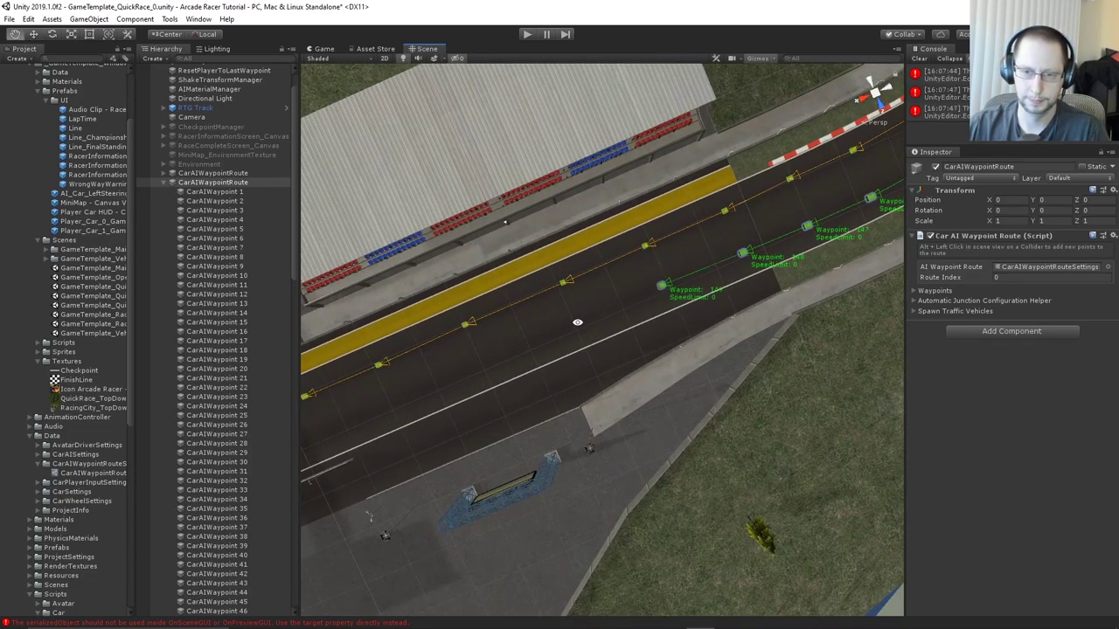
{"action": "left_click", "coordinate": [577, 323], "text": "alt"}
{"action": "left_click_drag", "start_coordinate": [536, 326], "coordinate": [703, 292], "text": "alt"}
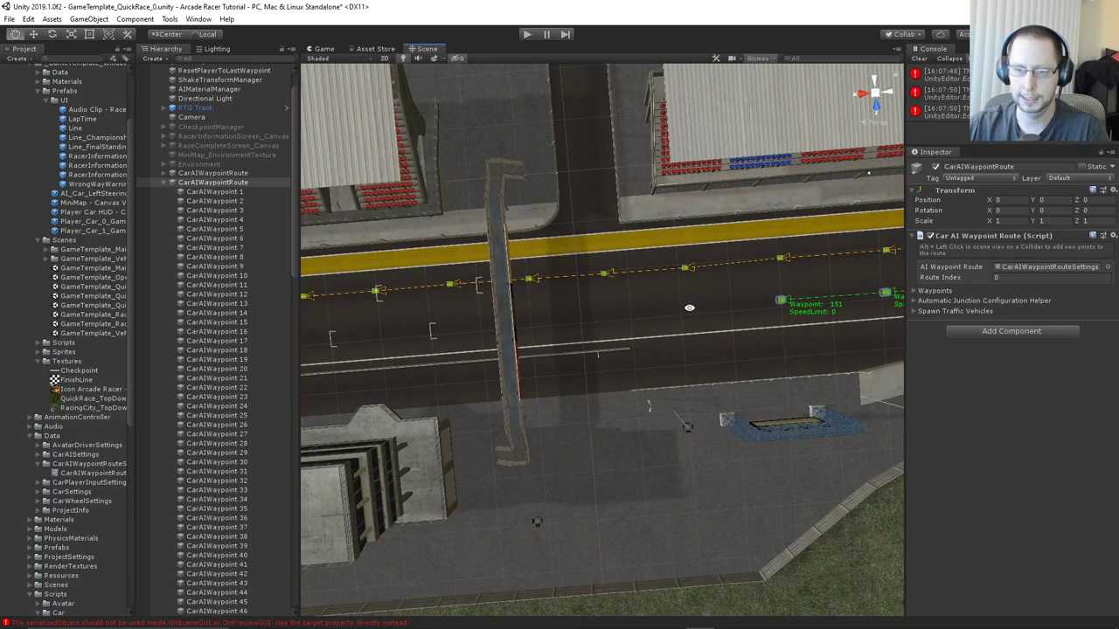
Continue the second route along the straight with waypoints 152 to 158, passing under the overhead bridge
{"action": "left_click", "coordinate": [689, 308], "text": "alt"}
{"action": "left_click", "coordinate": [609, 318], "text": "alt"}
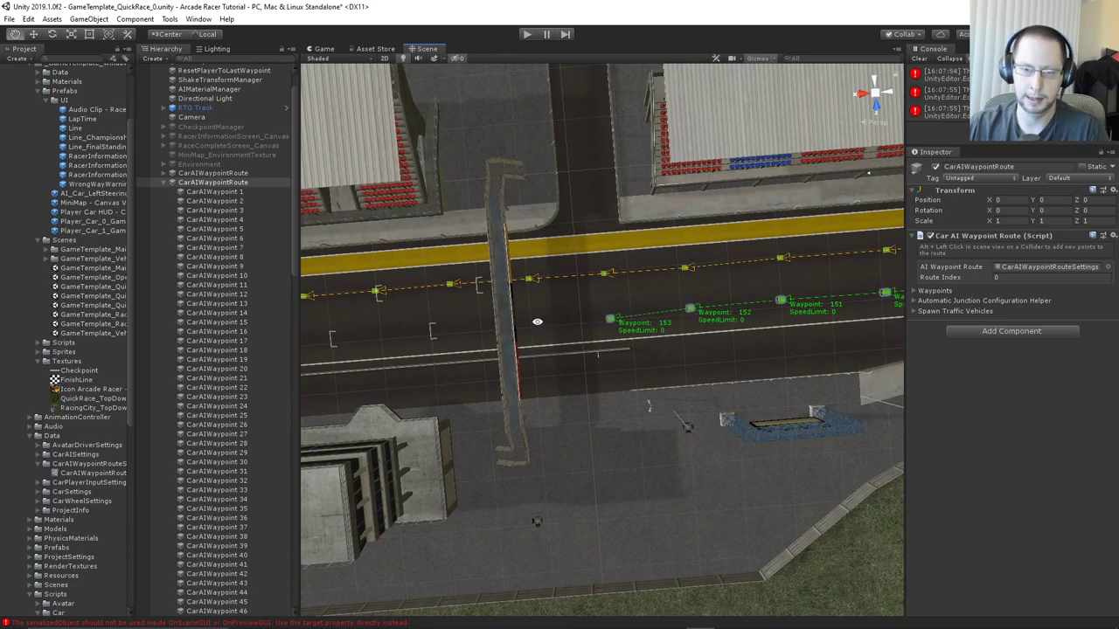
{"action": "left_click", "coordinate": [536, 322], "text": "alt"}
{"action": "left_click_drag", "start_coordinate": [537, 322], "coordinate": [592, 311], "text": "alt"}
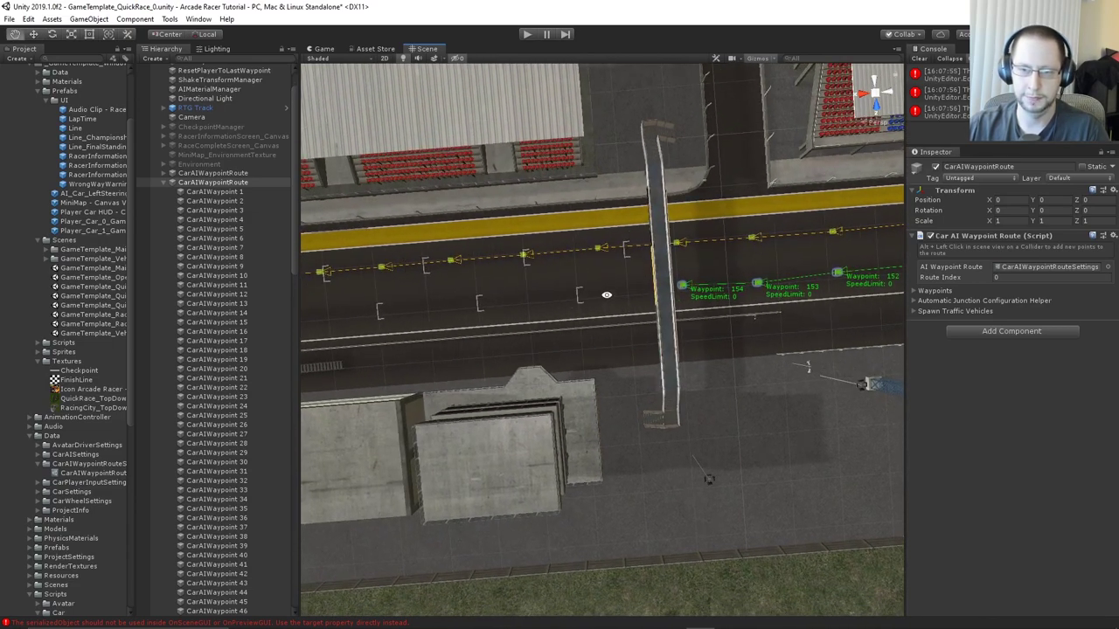
{"action": "left_click", "coordinate": [604, 295], "text": "alt"}
{"action": "left_click", "coordinate": [526, 299], "text": "alt"}
{"action": "left_click_drag", "start_coordinate": [526, 300], "coordinate": [615, 283], "text": "alt"}
{"action": "left_click", "coordinate": [606, 272], "text": "alt"}
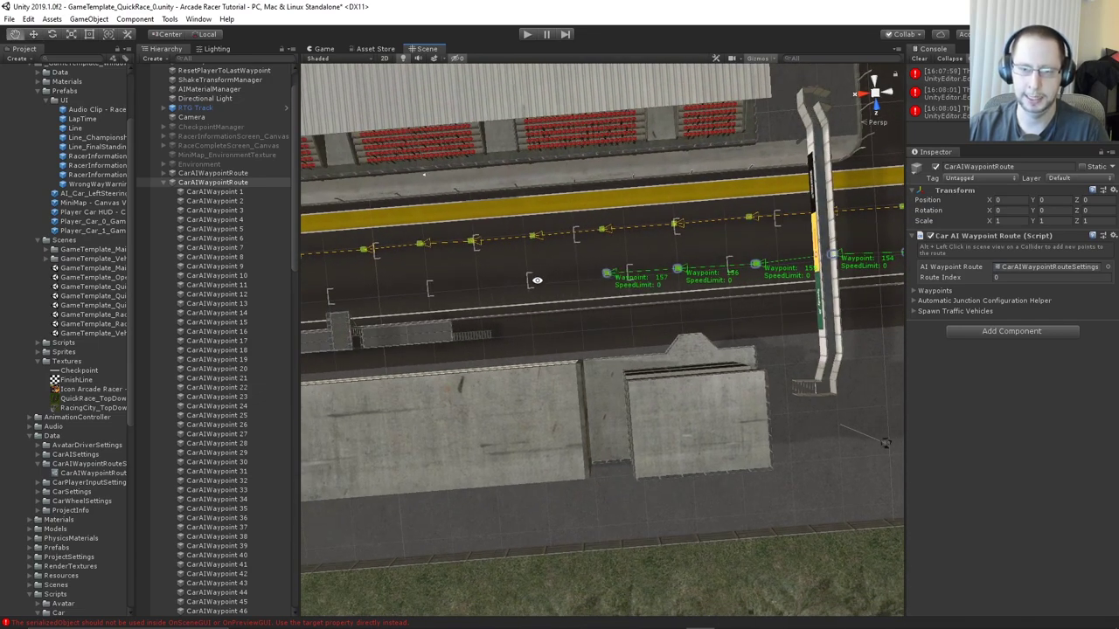
{"action": "left_click", "coordinate": [535, 279], "text": "alt"}
Add waypoints 159 to 164 along the starting grid to close the second route's loop just before waypoint 1
{"action": "left_click_drag", "start_coordinate": [536, 279], "coordinate": [624, 278], "text": "alt"}
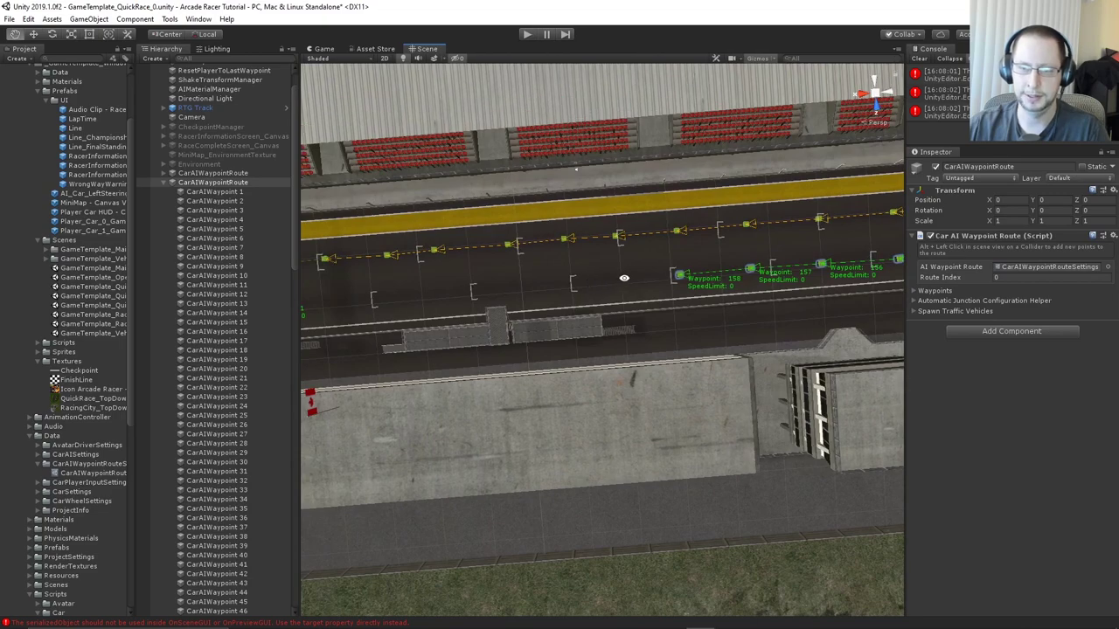
{"action": "left_click", "coordinate": [622, 277], "text": "alt"}
{"action": "left_click", "coordinate": [572, 285], "text": "alt"}
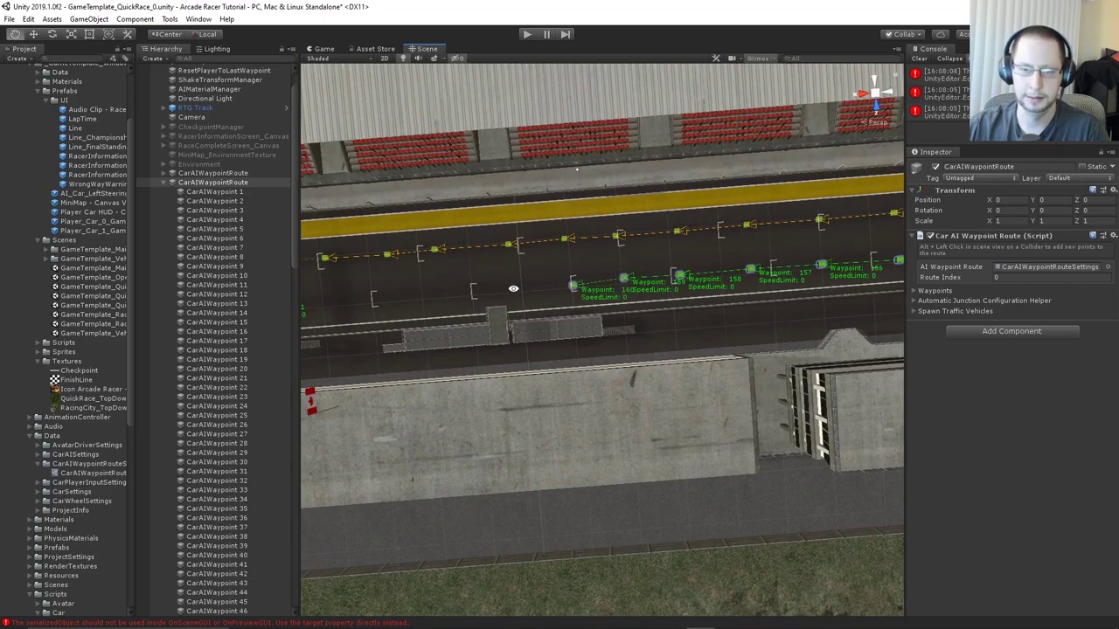
{"action": "left_click", "coordinate": [514, 289], "text": "alt"}
{"action": "left_click_drag", "start_coordinate": [514, 289], "coordinate": [598, 290], "text": "alt"}
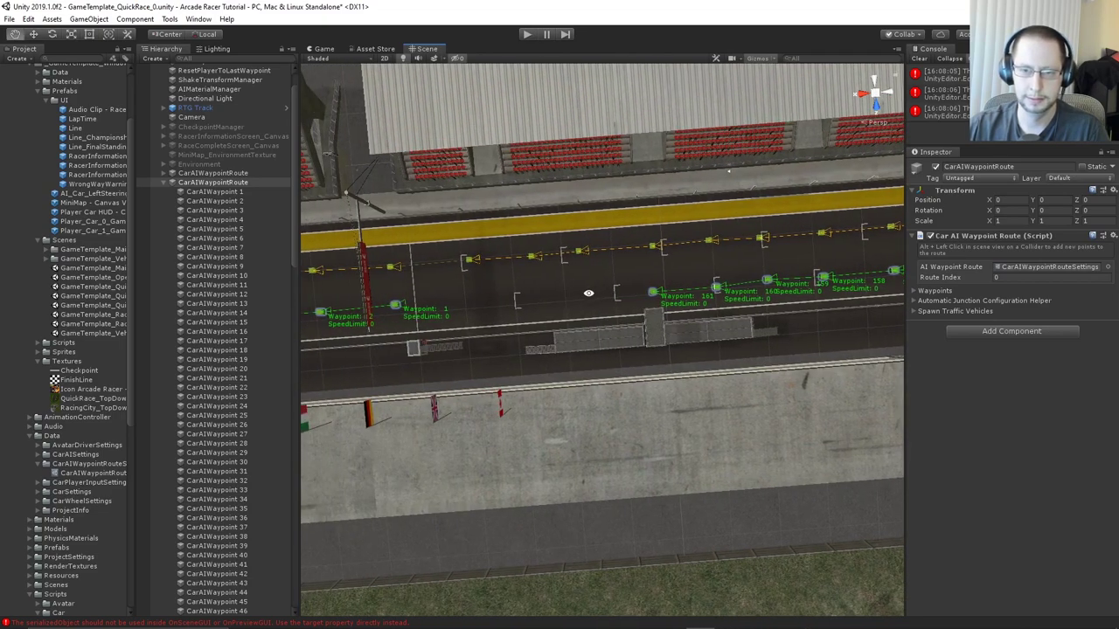
{"action": "left_click", "coordinate": [585, 293], "text": "alt"}
{"action": "left_click", "coordinate": [535, 297], "text": "alt"}
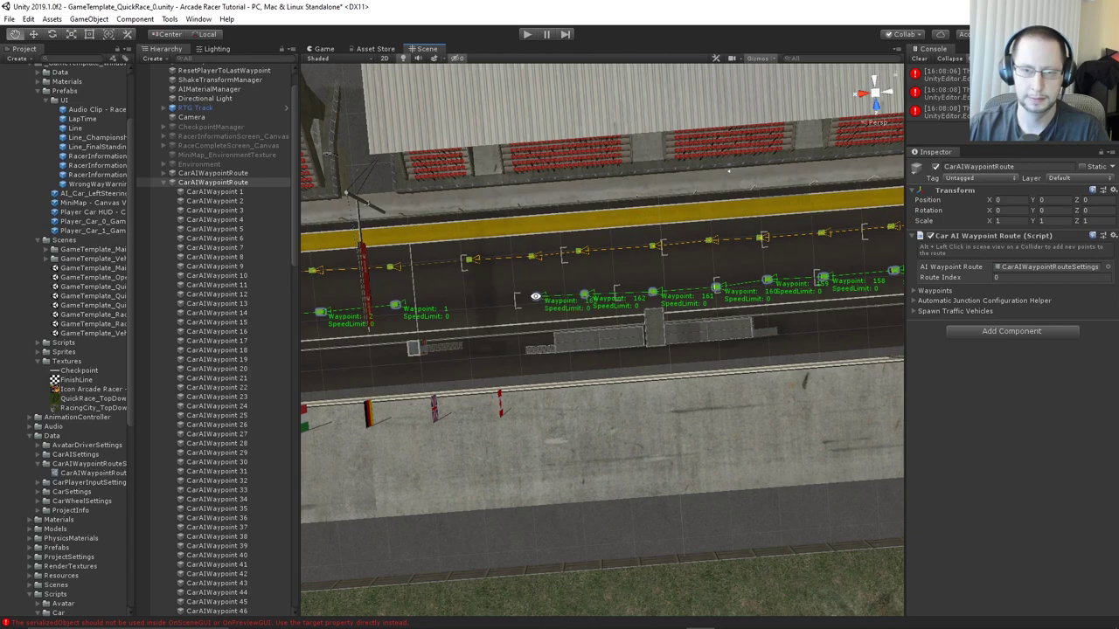
{"action": "left_click", "coordinate": [471, 302], "text": "alt"}
{"action": "left_click_drag", "start_coordinate": [492, 302], "coordinate": [551, 301], "text": "alt"}
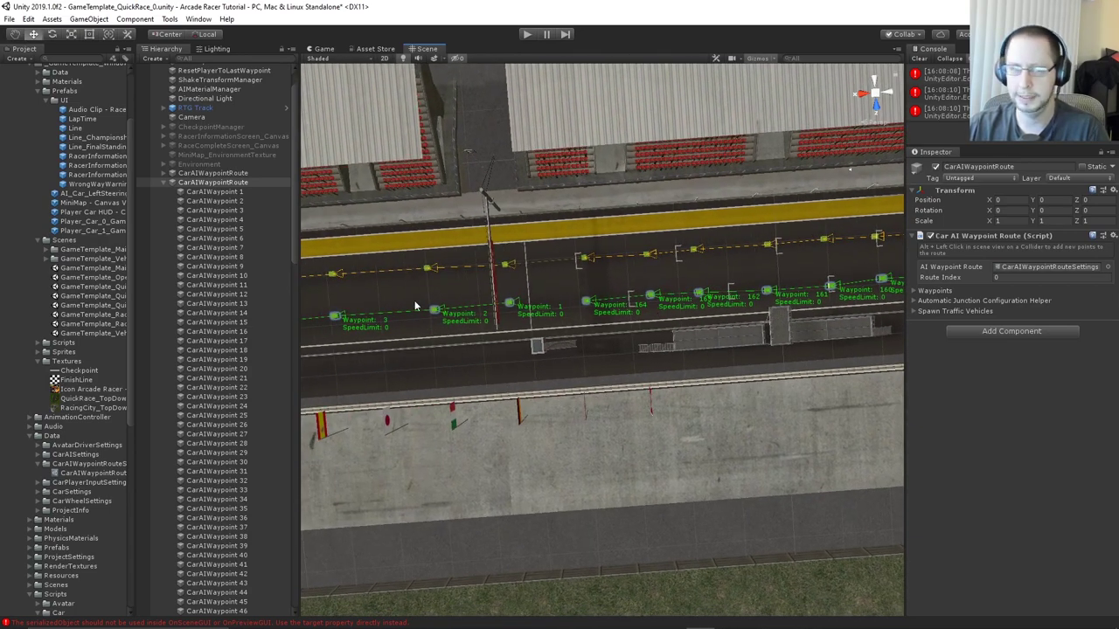
{"action": "left_click", "coordinate": [234, 192]}
{"action": "scroll", "coordinate": [262, 350], "scroll_direction": "down", "scroll_amount": 20}
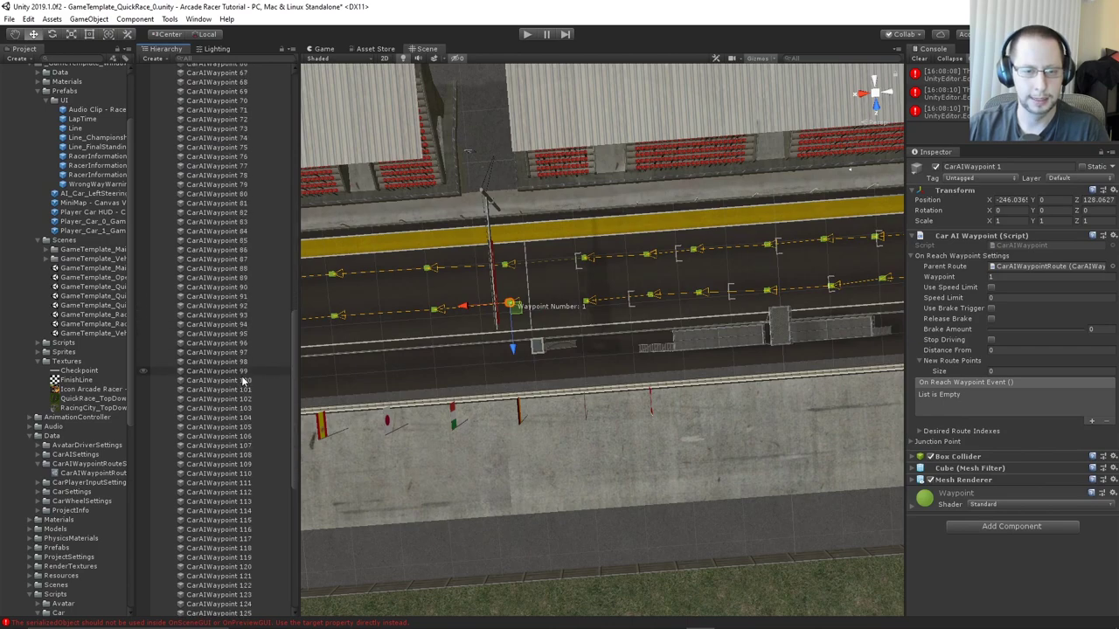
{"action": "left_click", "coordinate": [217, 594], "text": "shift"}
{"action": "scroll", "coordinate": [218, 345], "scroll_direction": "up", "scroll_amount": 20}
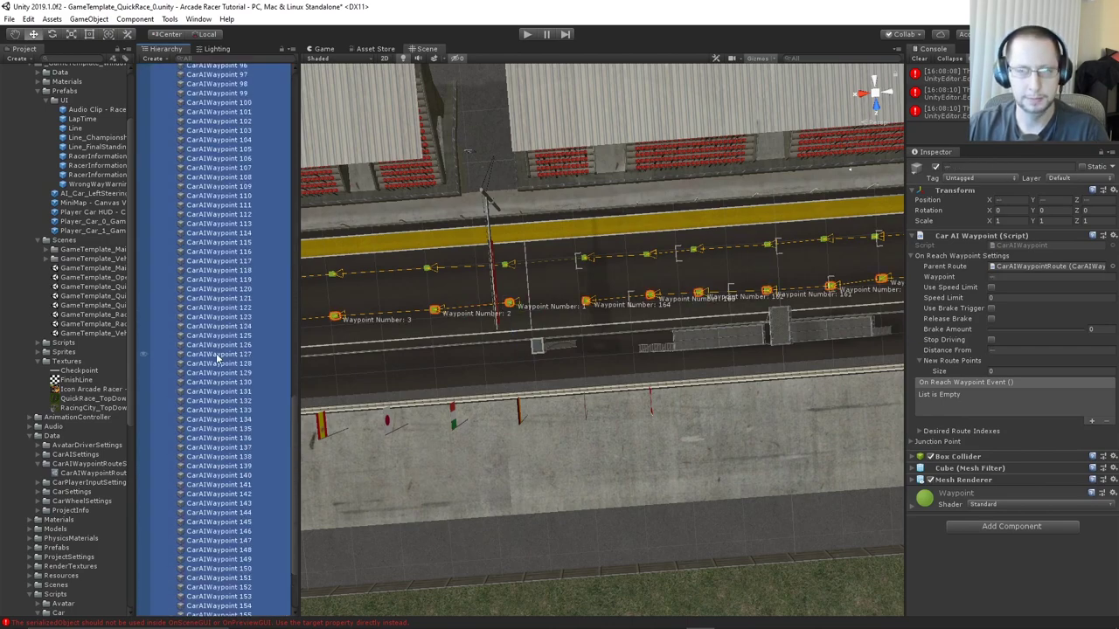
{"action": "scroll", "coordinate": [219, 344], "scroll_direction": "up", "scroll_amount": 10}
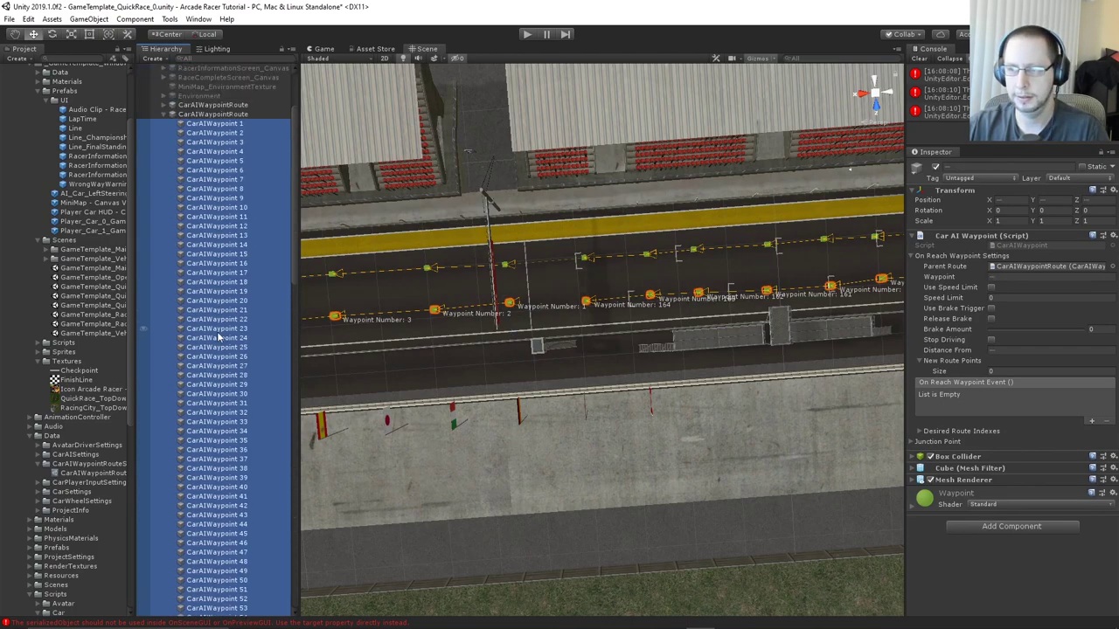
Compare the speed limit settings of the second route's first waypoints with those of waypoint 7 on the first route
{"action": "left_click", "coordinate": [238, 125]}
{"action": "key", "text": "Down"}
{"action": "key", "text": "Down"}
{"action": "key", "text": "Down"}
{"action": "key", "text": "Down"}
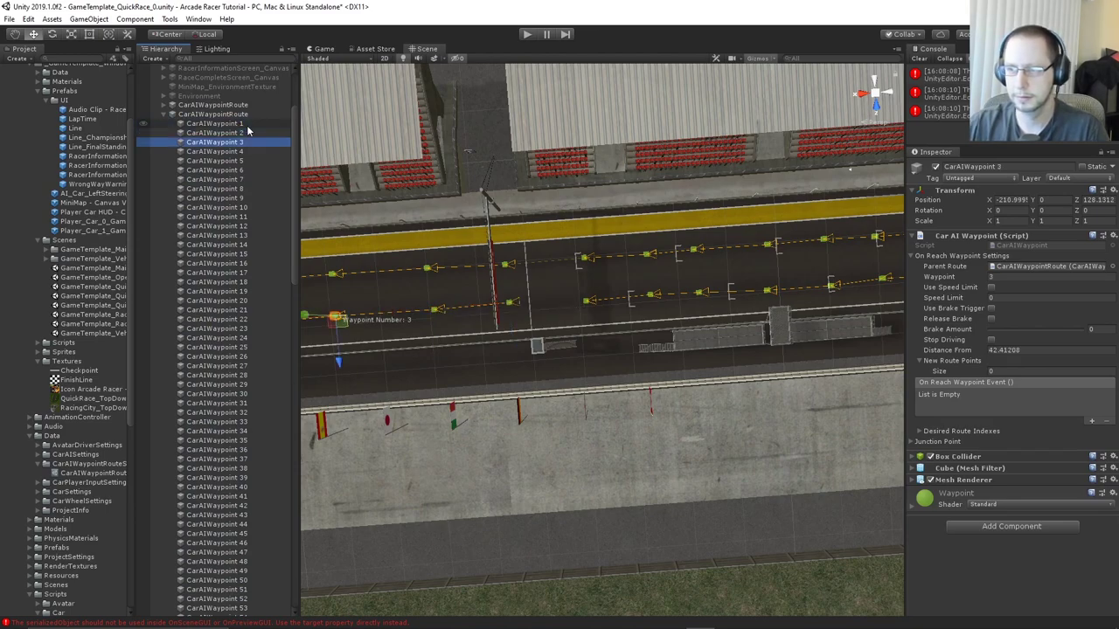
{"action": "key", "text": "Up"}
{"action": "key", "text": "Up"}
{"action": "key", "text": "Up"}
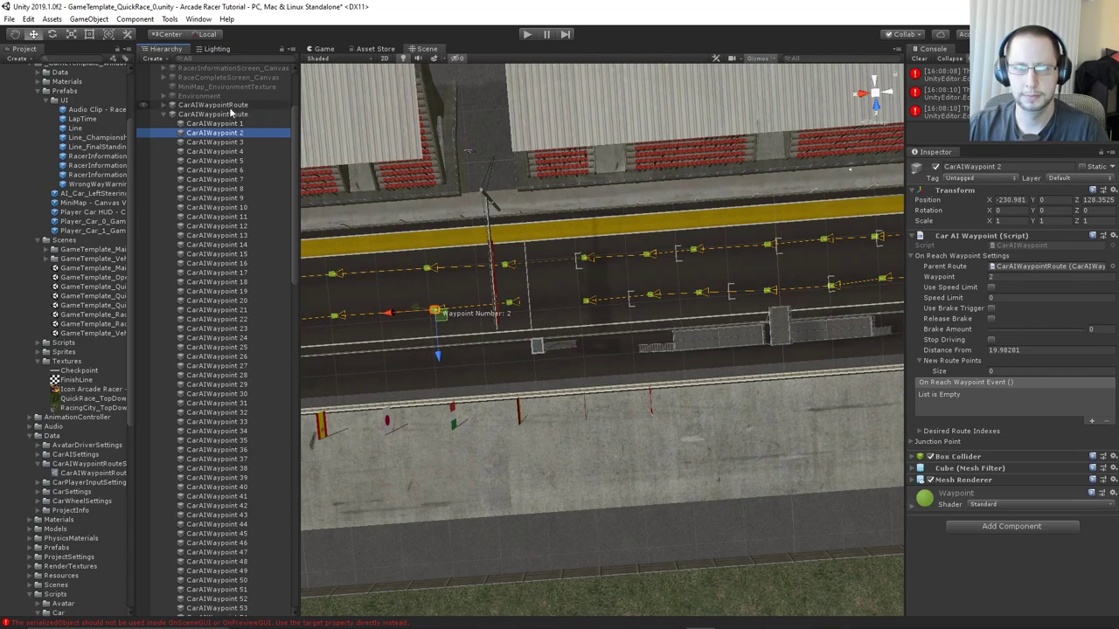
{"action": "left_click", "coordinate": [222, 170]}
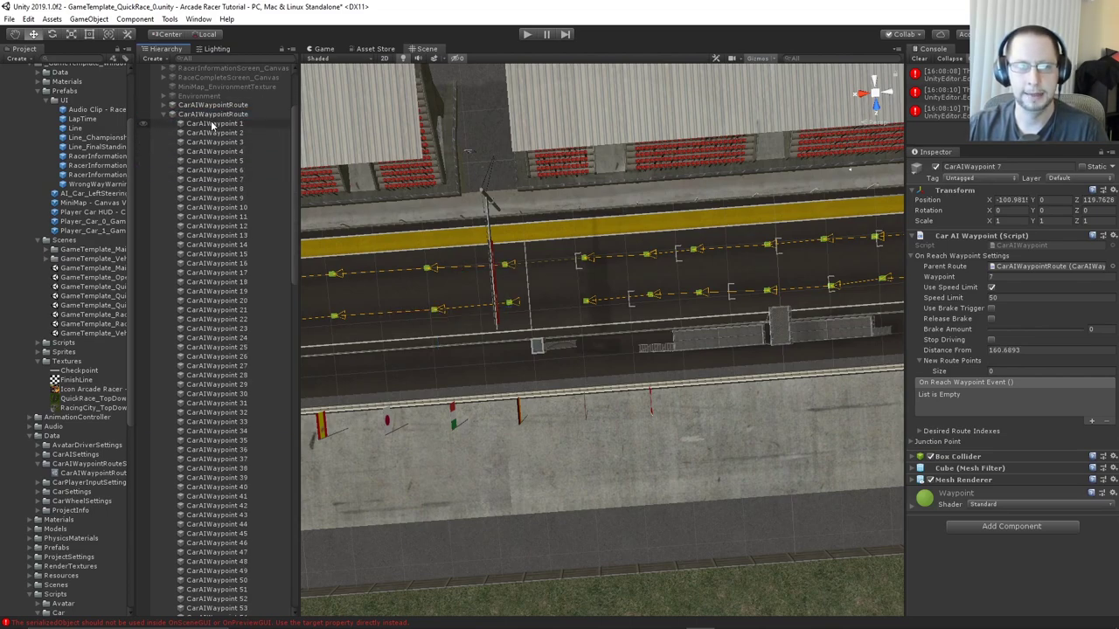
{"action": "left_click", "coordinate": [217, 124]}
{"action": "scroll", "coordinate": [250, 317], "scroll_direction": "down", "scroll_amount": 4}
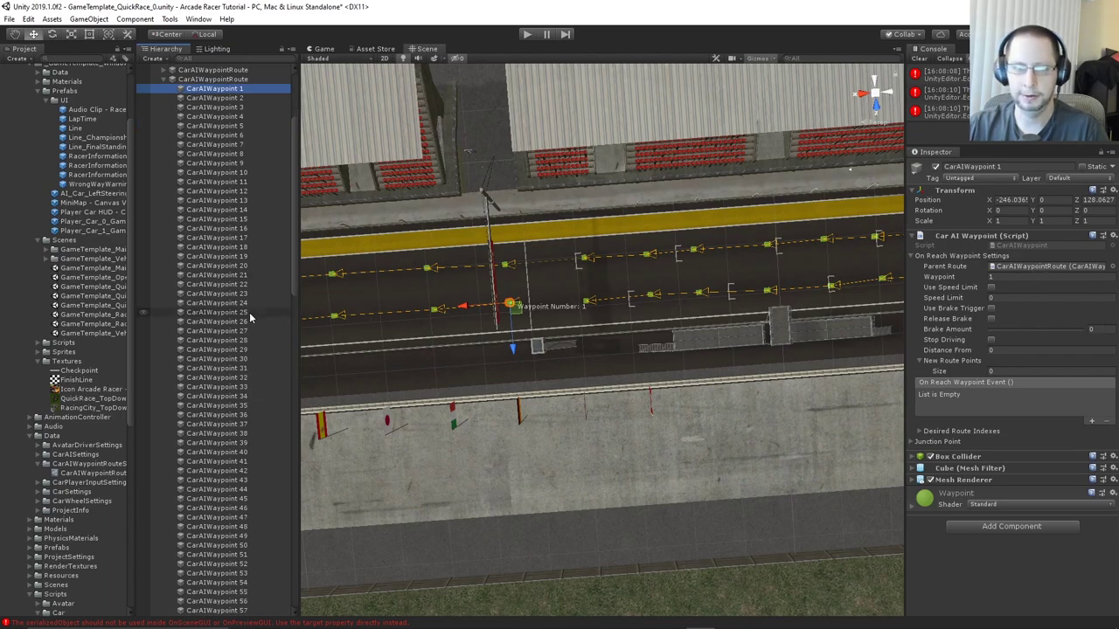
{"action": "left_click", "coordinate": [243, 318], "text": "shift"}
{"action": "scroll", "coordinate": [241, 322], "scroll_direction": "down", "scroll_amount": 8}
{"action": "scroll", "coordinate": [236, 332], "scroll_direction": "down", "scroll_amount": 5}
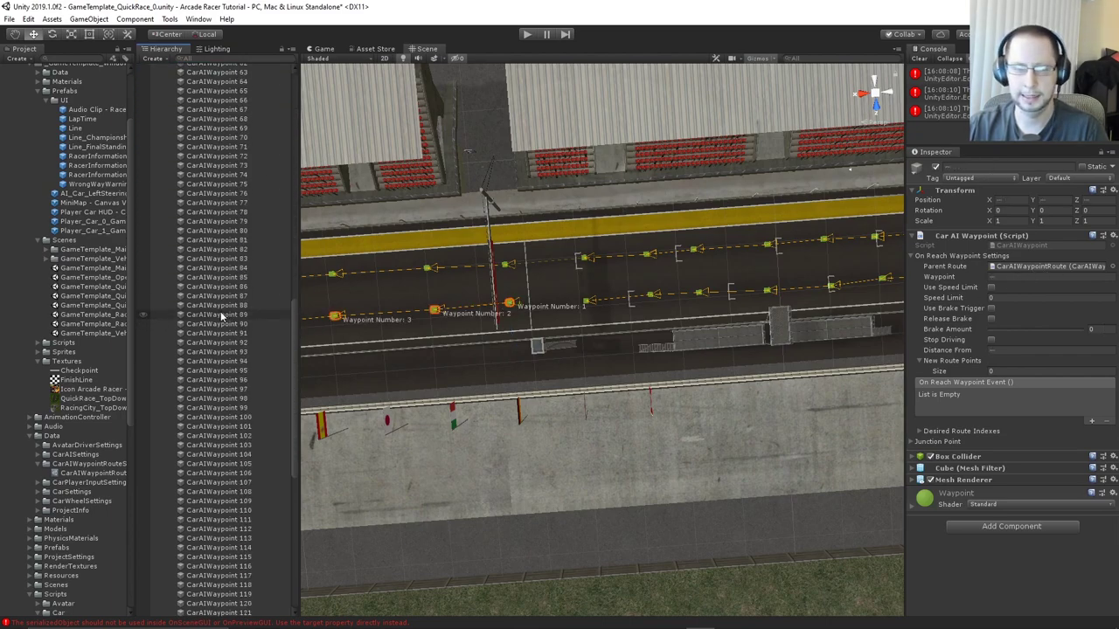
{"action": "left_click", "coordinate": [222, 314]}
{"action": "left_click", "coordinate": [1018, 269]}
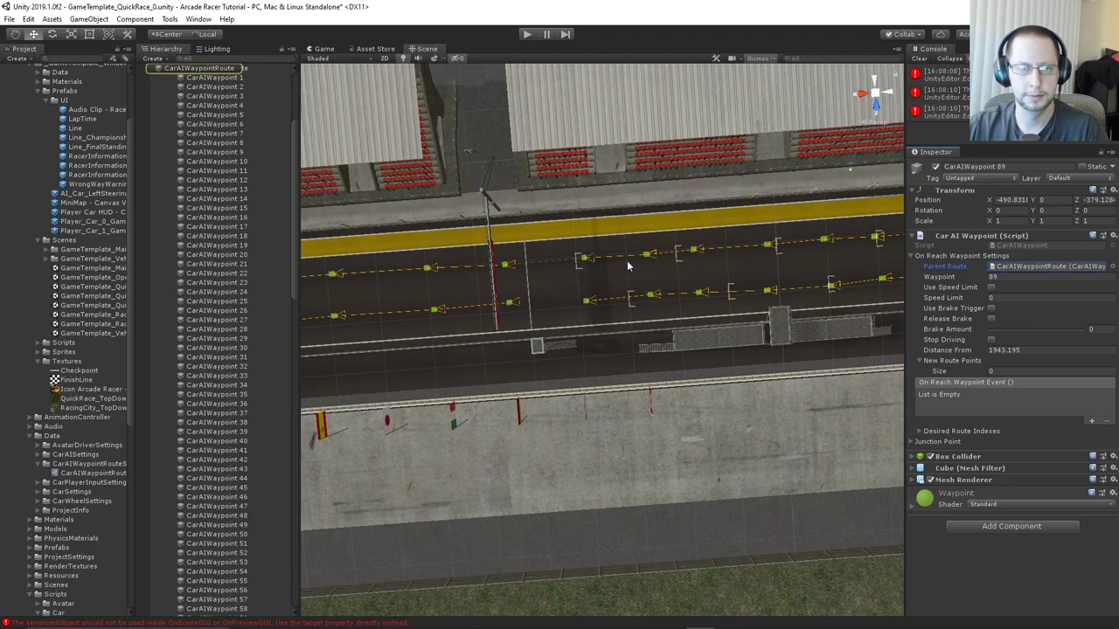
Enable Use Speed Limit with a Speed Limit of 50 on all second-route waypoints, CarAIWaypoint 1 to 164
{"action": "scroll", "coordinate": [213, 220], "scroll_direction": "up", "scroll_amount": 4}
{"action": "scroll", "coordinate": [218, 245], "scroll_direction": "down", "scroll_amount": 20}
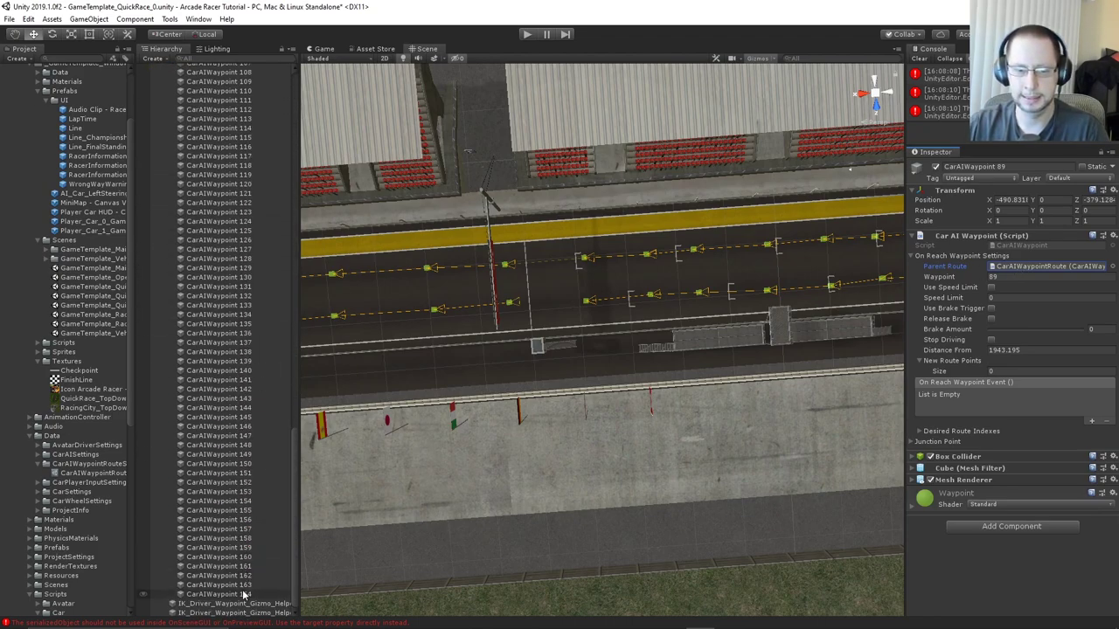
{"action": "left_click", "coordinate": [243, 596]}
{"action": "scroll", "coordinate": [244, 577], "scroll_direction": "up", "scroll_amount": 20}
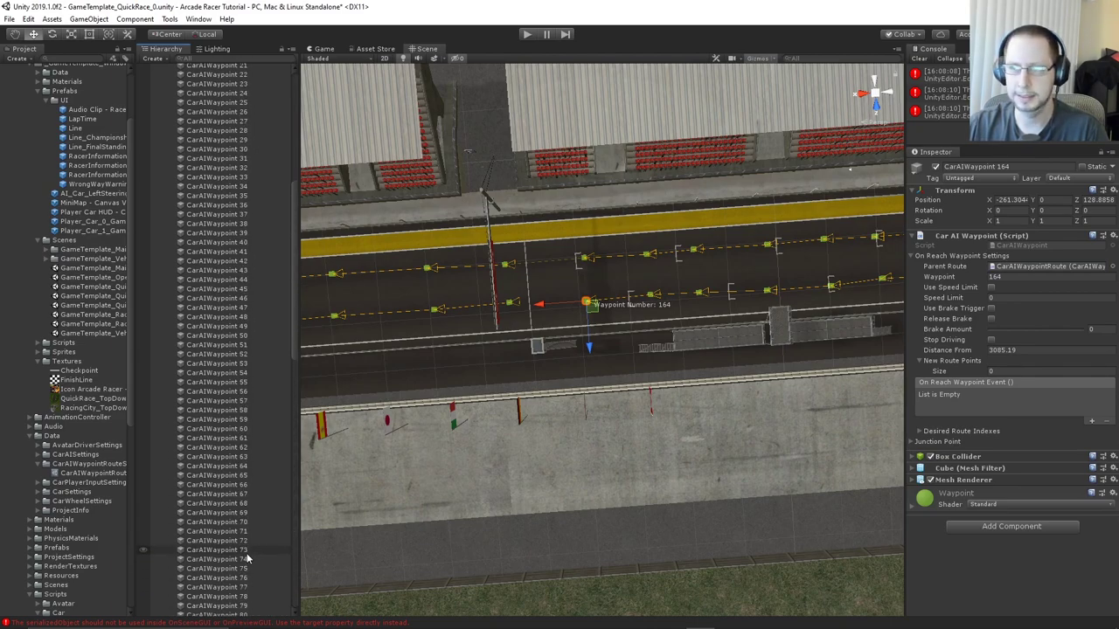
{"action": "scroll", "coordinate": [247, 557], "scroll_direction": "up", "scroll_amount": 12}
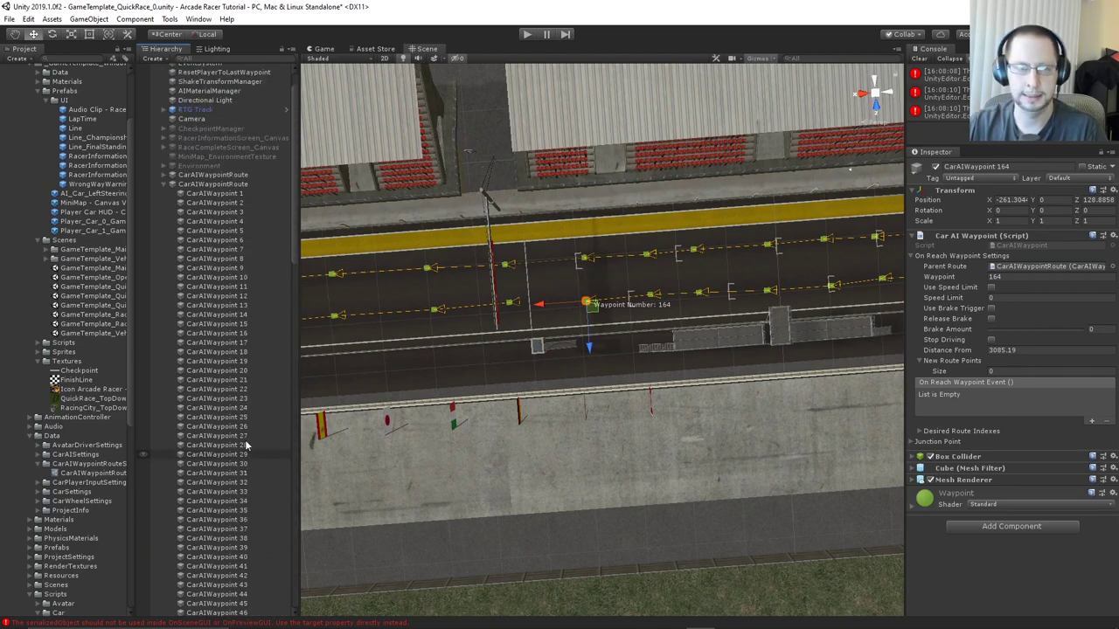
{"action": "left_click", "coordinate": [252, 193], "text": "shift"}
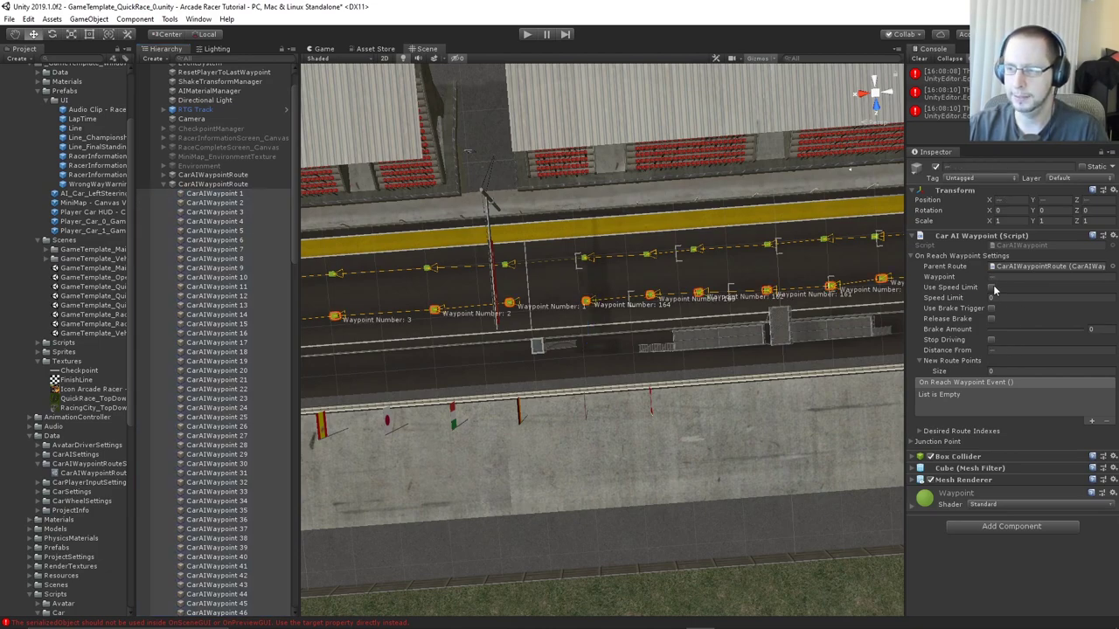
{"action": "left_click", "coordinate": [992, 288]}
{"action": "left_click", "coordinate": [1011, 299]}
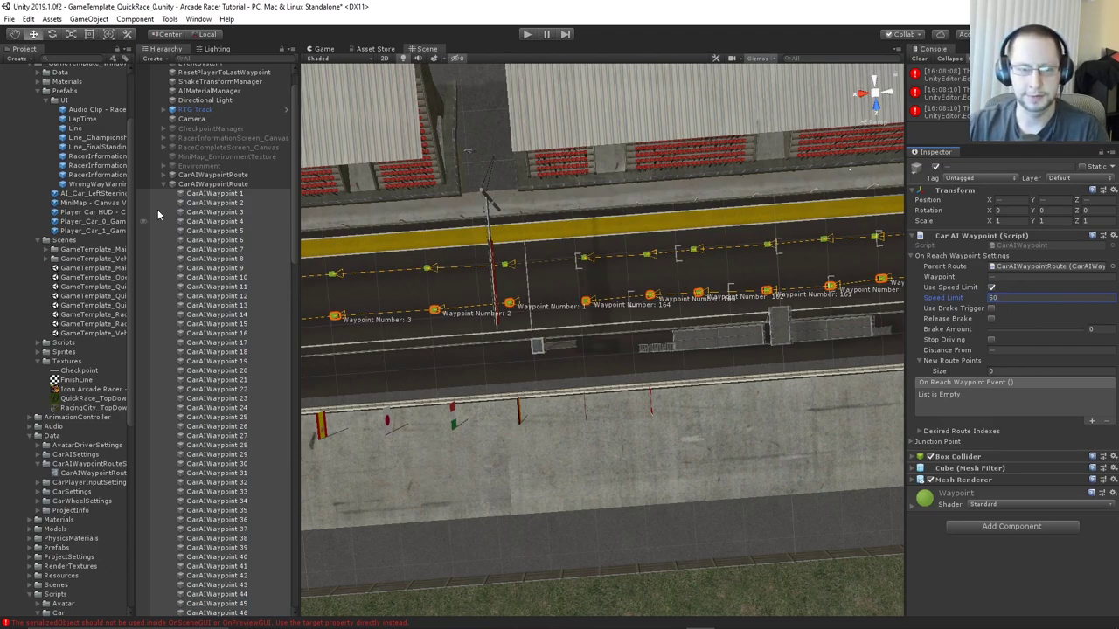
Assign CarAIWaypoint 1 as a New Route Point of CarAIWaypoint 164 to link the end of the second route to its start
{"action": "scroll", "coordinate": [219, 394], "scroll_direction": "down", "scroll_amount": 20}
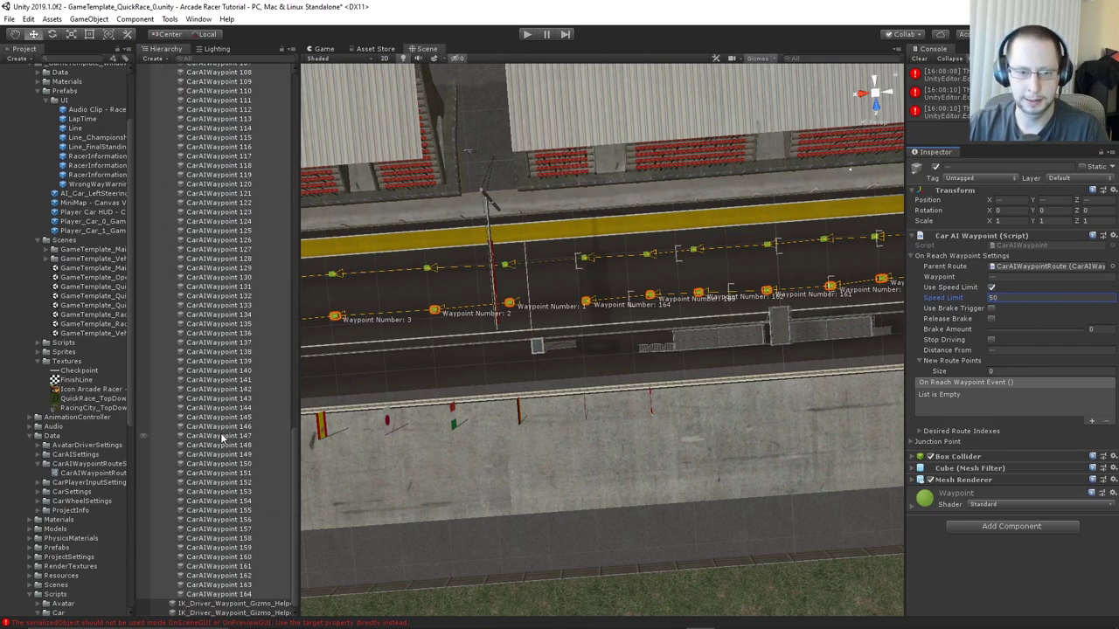
{"action": "left_click", "coordinate": [236, 595]}
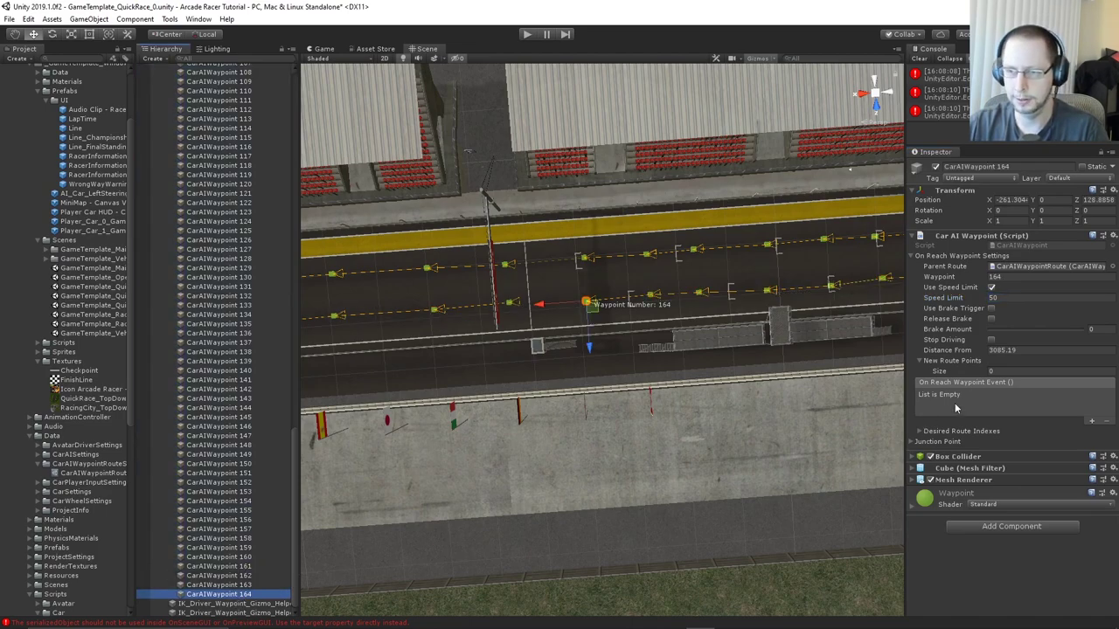
{"action": "scroll", "coordinate": [207, 297], "scroll_direction": "up", "scroll_amount": 20}
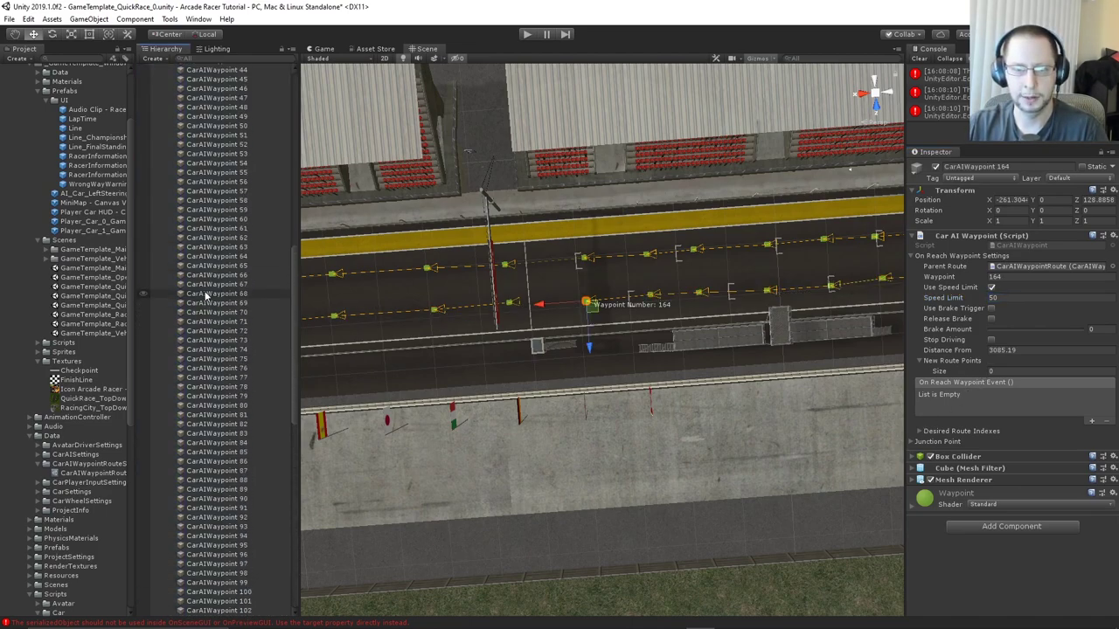
{"action": "scroll", "coordinate": [207, 297], "scroll_direction": "up", "scroll_amount": 10}
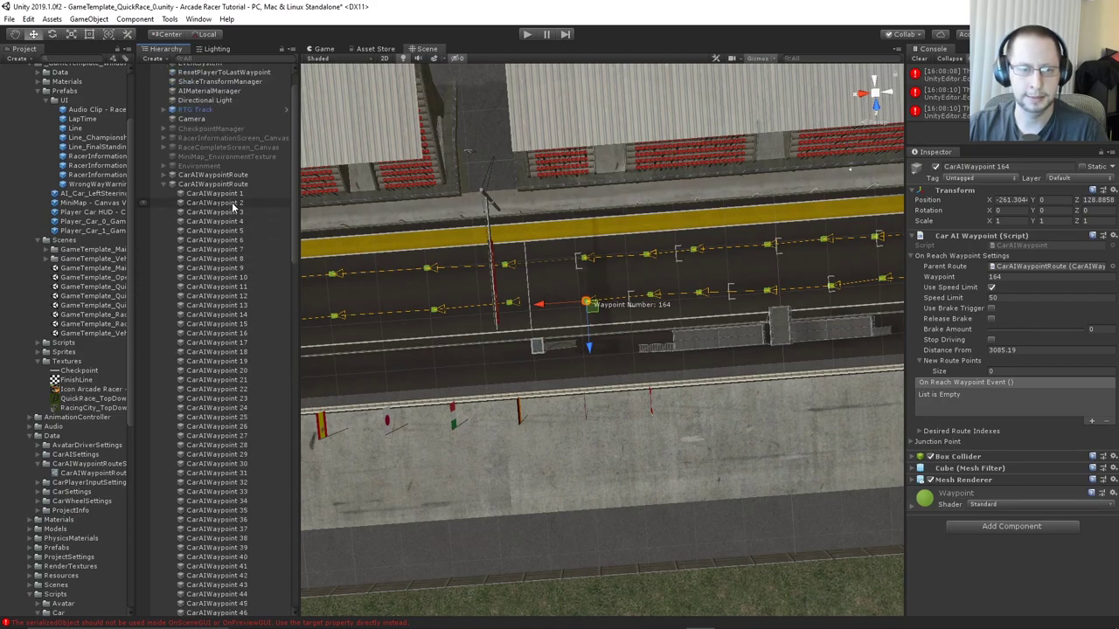
{"action": "left_click_drag", "start_coordinate": [218, 195], "coordinate": [968, 367]}
{"action": "key", "text": "f"}
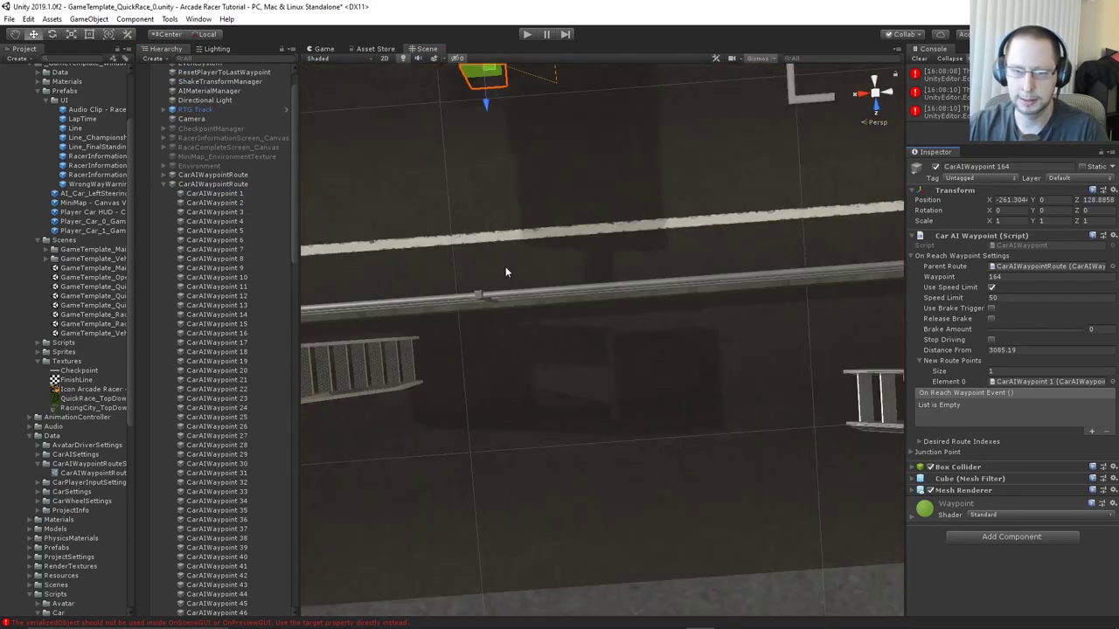
{"action": "scroll", "coordinate": [540, 281], "scroll_direction": "down", "scroll_amount": 5}
{"action": "scroll", "coordinate": [550, 279], "scroll_direction": "up", "scroll_amount": 5}
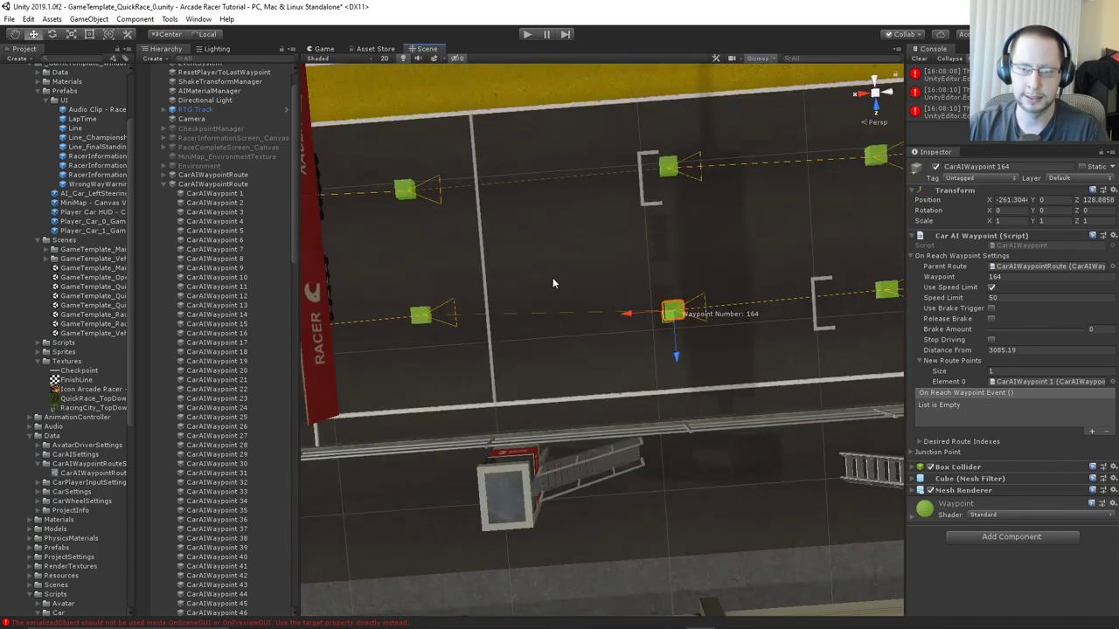
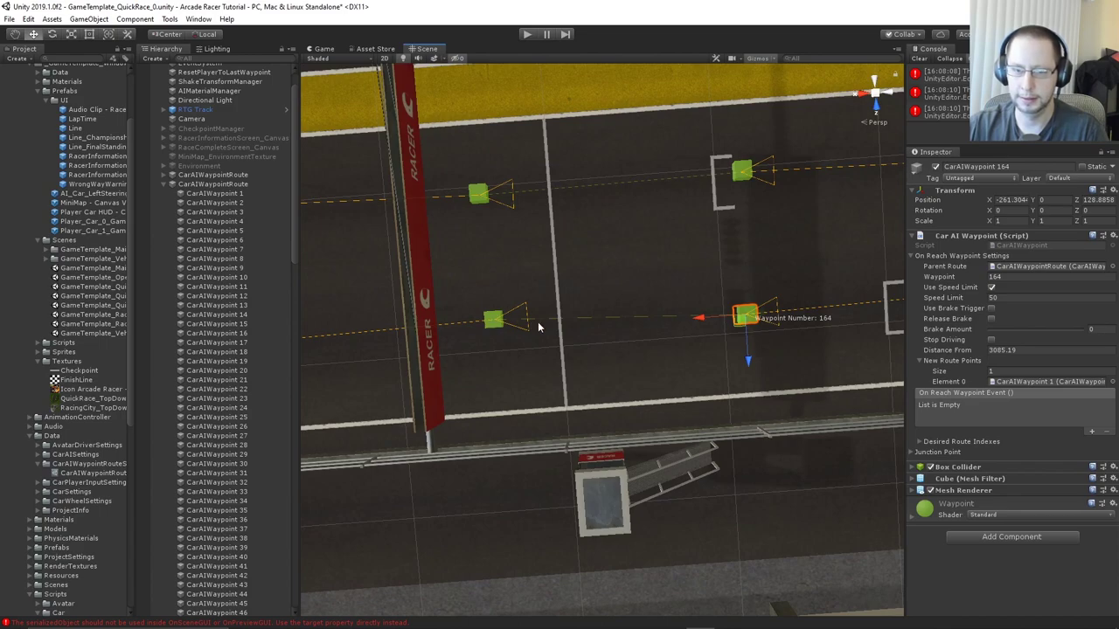
Set the New Route Points size of CarAIWaypoint 164 to 0 and back to 1 to compare the link
{"action": "left_click", "coordinate": [1004, 373]}
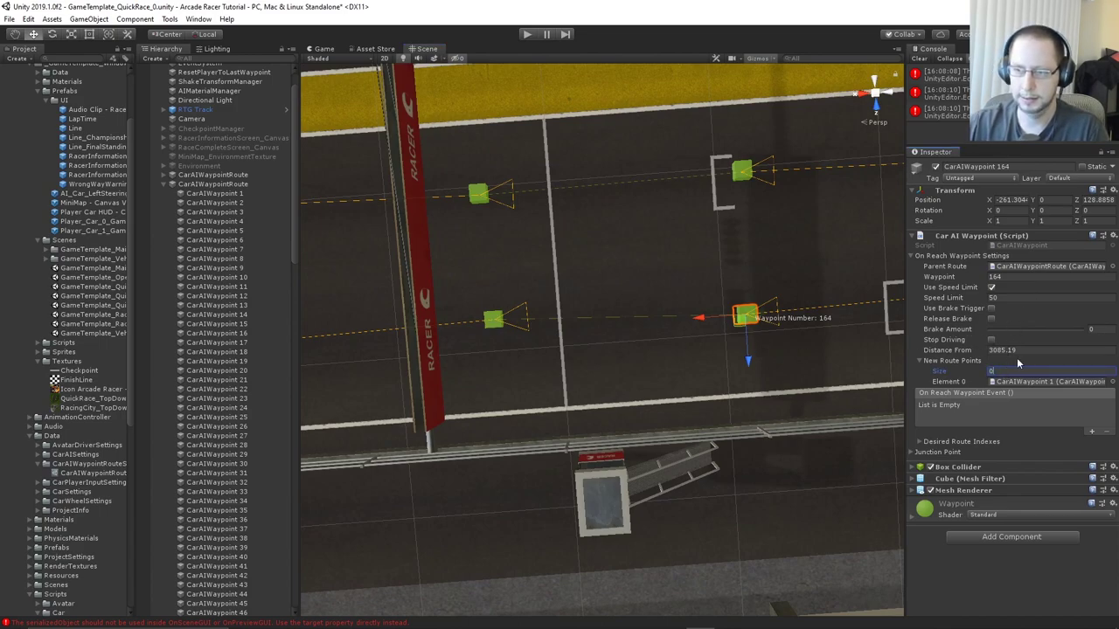
{"action": "type", "text": "0"}
{"action": "key", "text": "Return"}
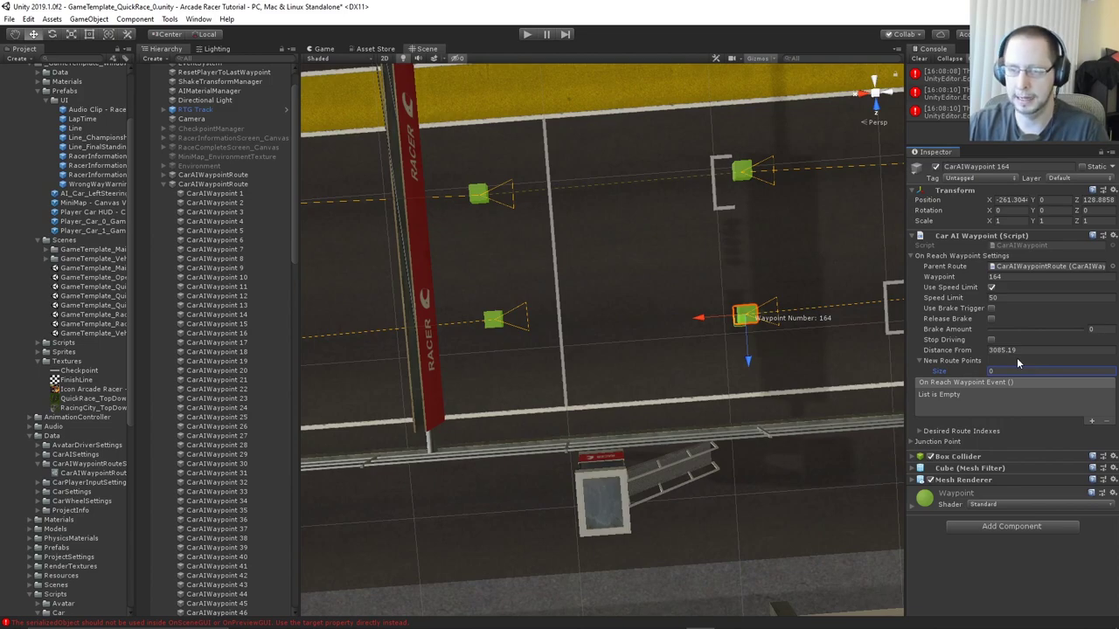
{"action": "type", "text": "1"}
{"action": "key", "text": "Return"}
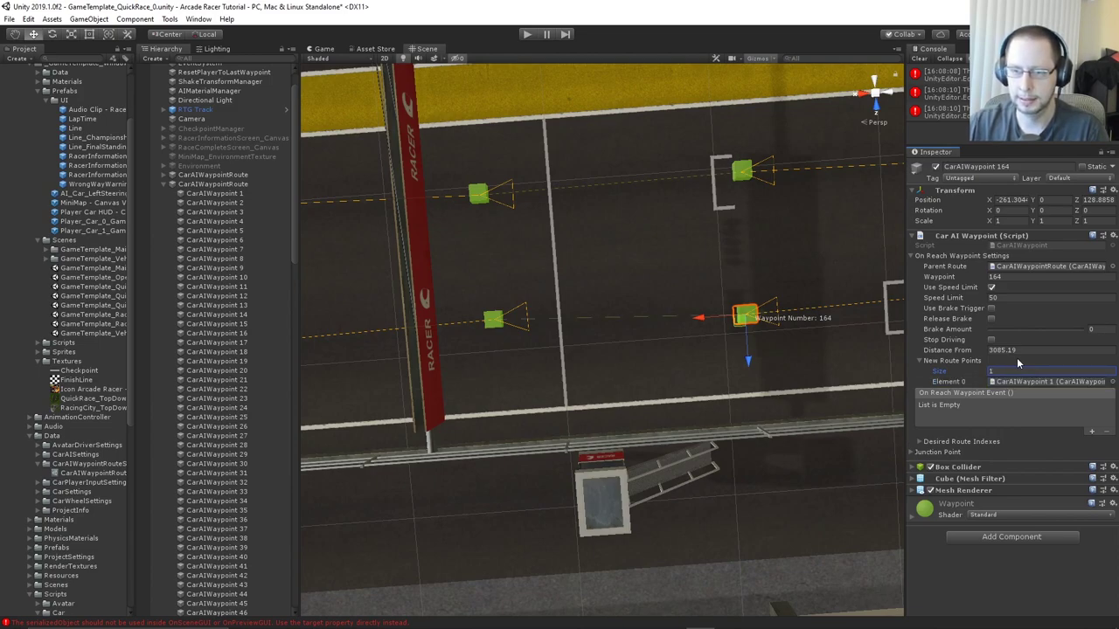
Collapse the second route and compare both CarAIWaypointRoute objects along the starting straight
{"action": "scroll", "coordinate": [804, 399], "scroll_direction": "down", "scroll_amount": 8}
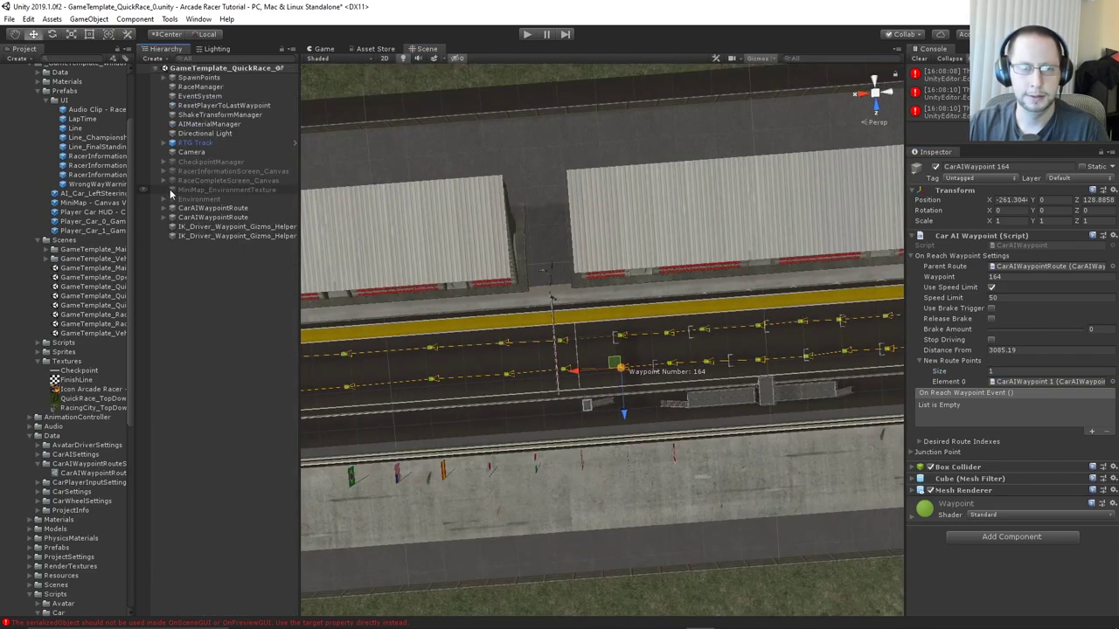
{"action": "left_click", "coordinate": [224, 217]}
{"action": "left_click", "coordinate": [224, 210]}
{"action": "left_click", "coordinate": [225, 218]}
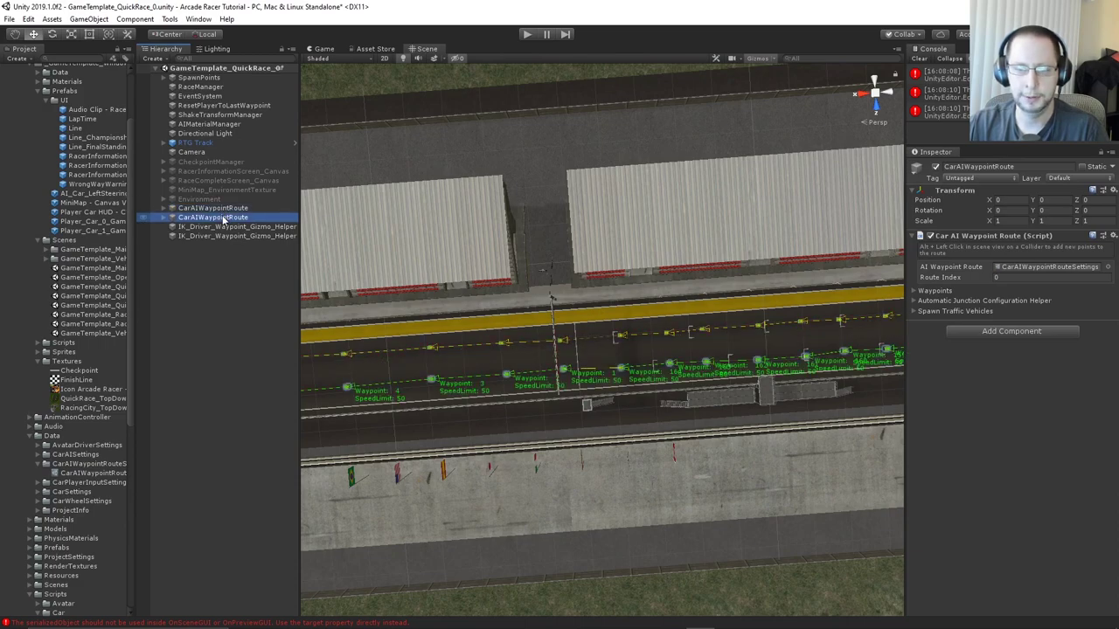
{"action": "middle_click_drag", "start_coordinate": [648, 268], "coordinate": [563, 288]}
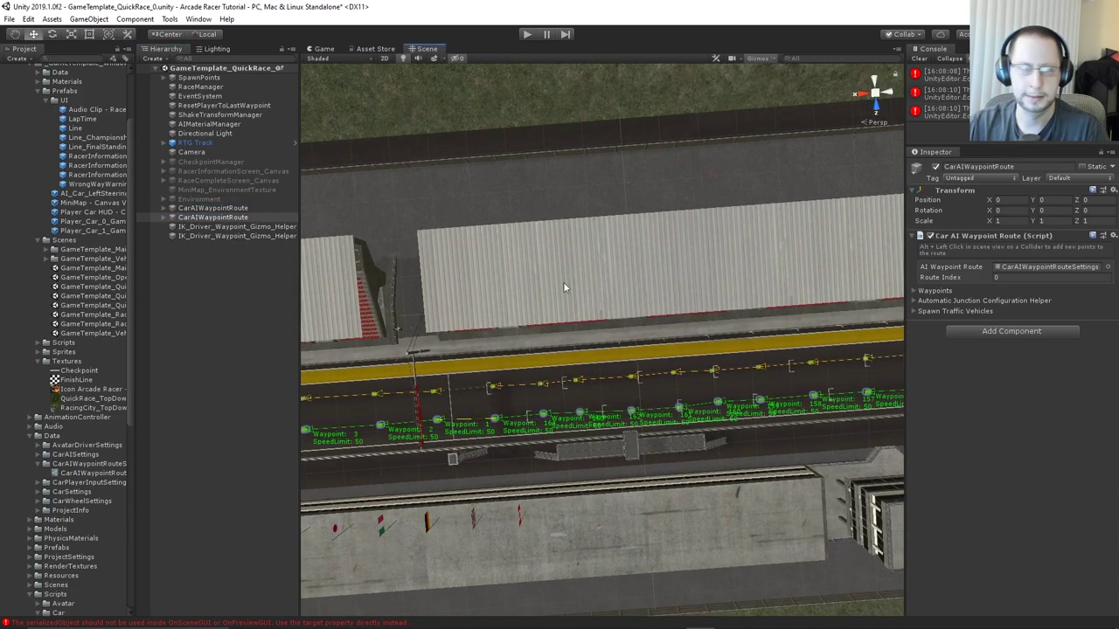
Activate all twelve spawn points, SpawnPoint 1 to SpawnPoint 12, under the SpawnPoints object
{"action": "left_click", "coordinate": [196, 77]}
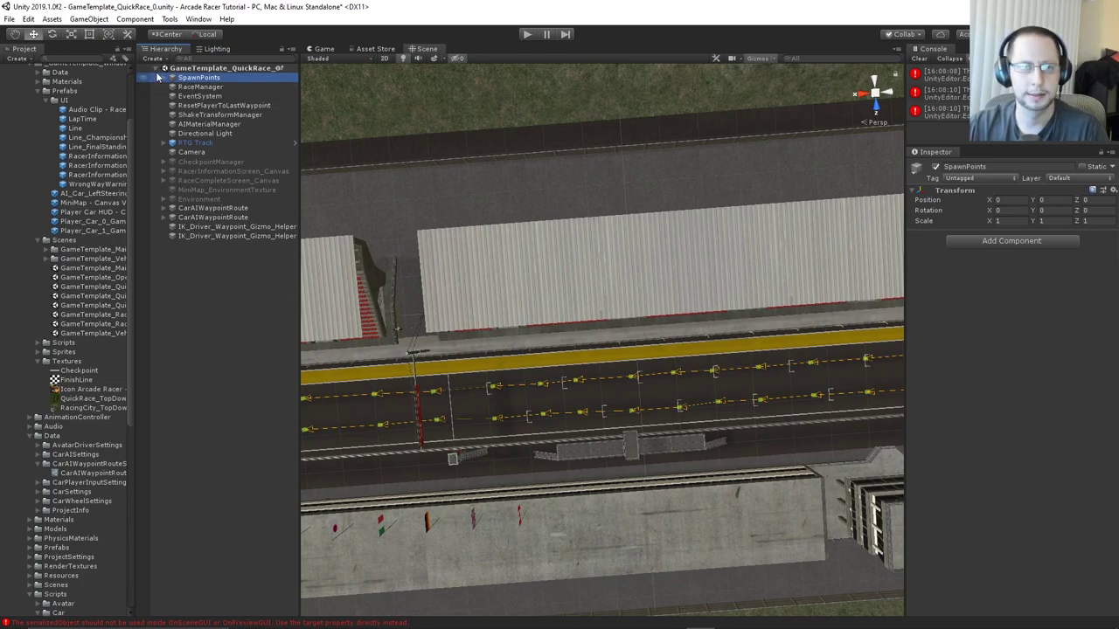
{"action": "left_click", "coordinate": [170, 78]}
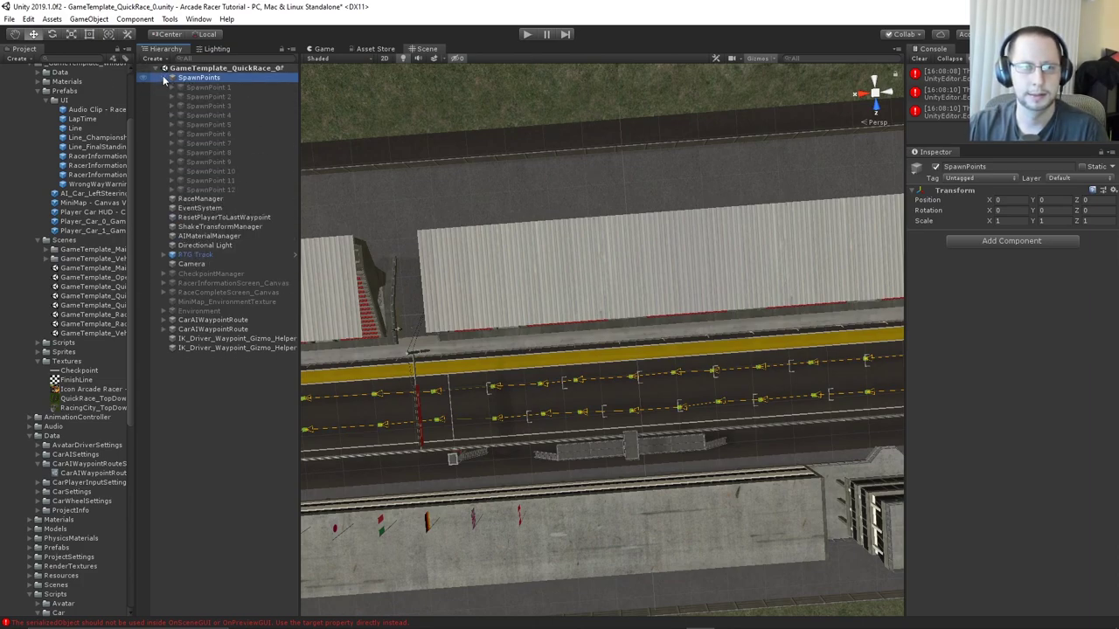
{"action": "left_click", "coordinate": [224, 90]}
{"action": "left_click", "coordinate": [219, 189], "text": "shift"}
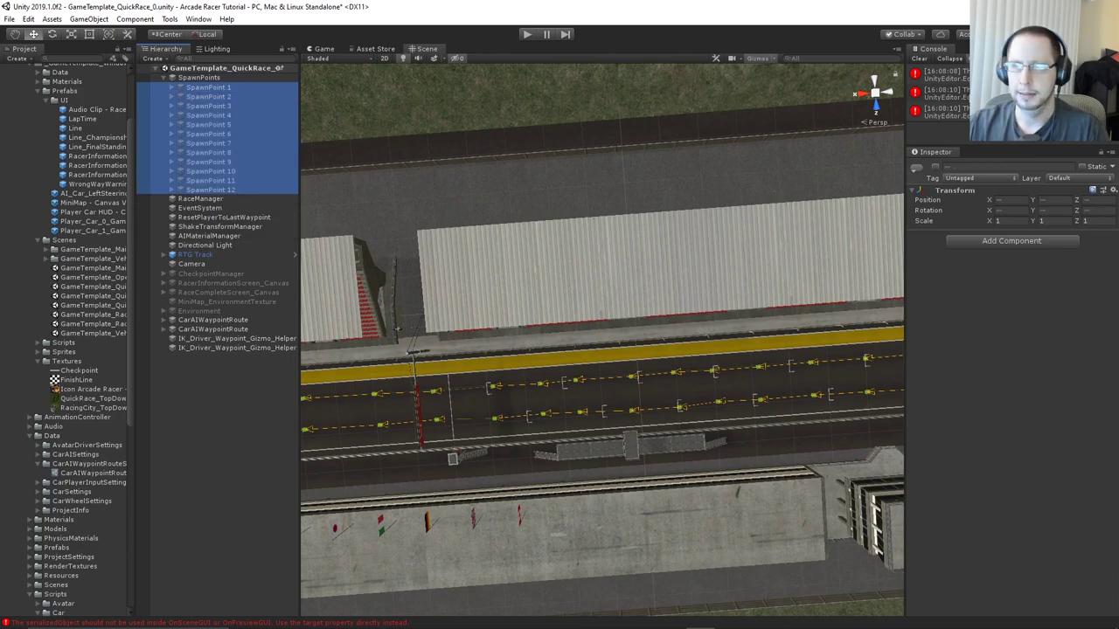
{"action": "scroll", "coordinate": [595, 280], "scroll_direction": "down", "scroll_amount": 10}
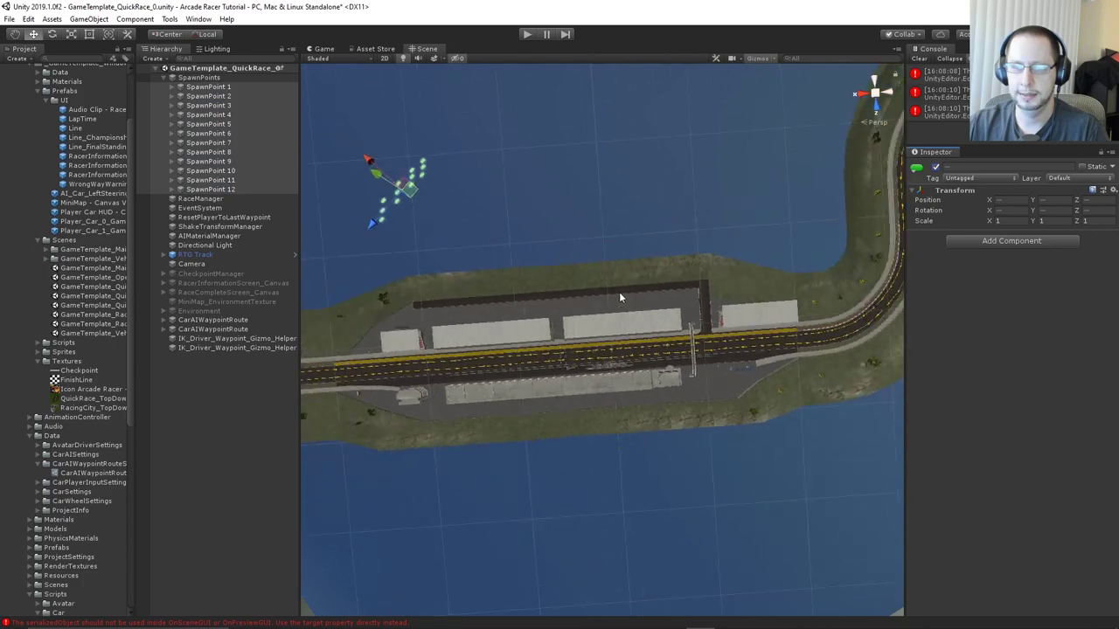
Move the twelve spawn points together from over the water onto the starting straight near the start line
{"action": "left_click_drag", "start_coordinate": [438, 203], "coordinate": [542, 306]}
{"action": "scroll", "coordinate": [581, 392], "scroll_direction": "up", "scroll_amount": 8}
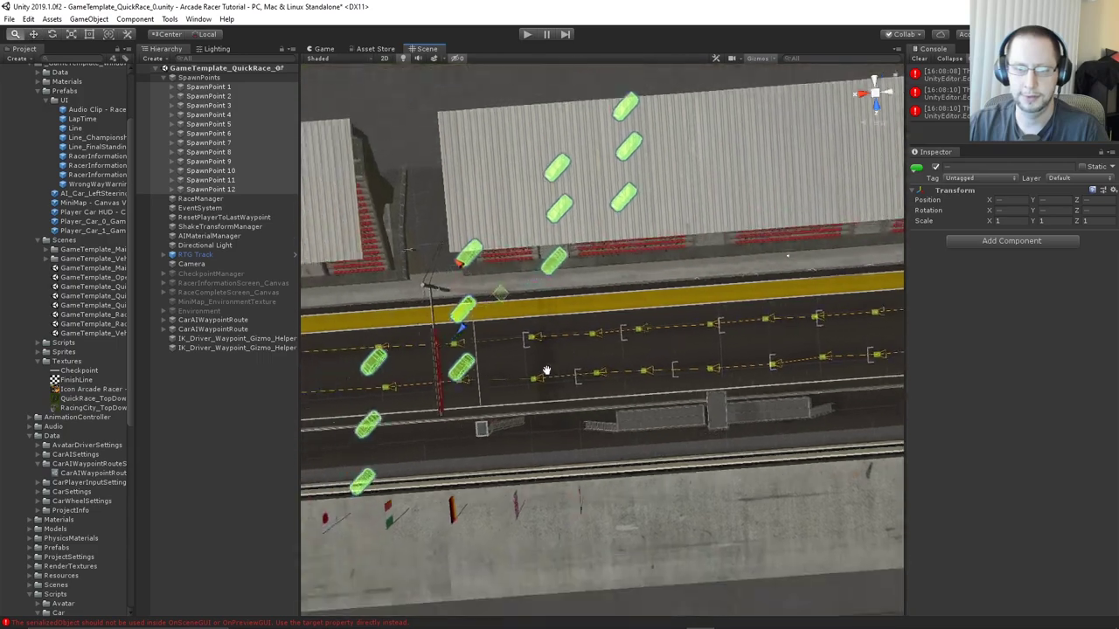
{"action": "middle_click_drag", "start_coordinate": [546, 371], "coordinate": [594, 289]}
{"action": "right_click_drag", "start_coordinate": [595, 289], "coordinate": [585, 145]}
{"action": "middle_click_drag", "start_coordinate": [601, 432], "coordinate": [599, 387]}
{"action": "left_click_drag", "start_coordinate": [598, 387], "coordinate": [643, 297], "text": "alt"}
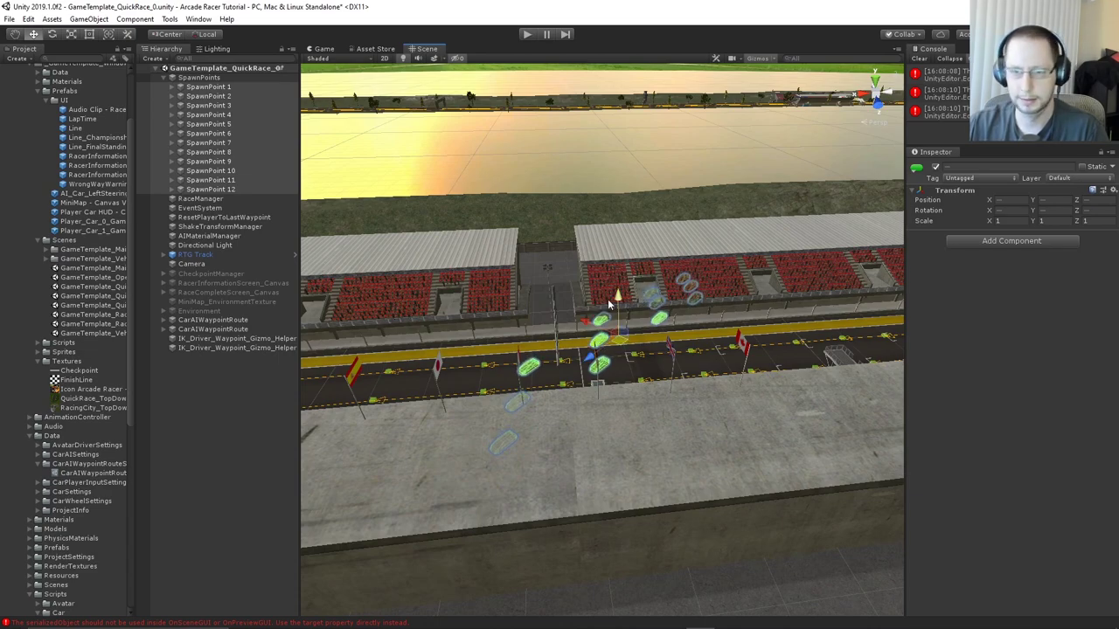
Rotate the twelve spawn points together about the vertical axis to line them up with the starting straight
{"action": "key", "text": "e"}
{"action": "left_click_drag", "start_coordinate": [634, 360], "coordinate": [563, 367]}
{"action": "middle_click_drag", "start_coordinate": [563, 368], "coordinate": [689, 237]}
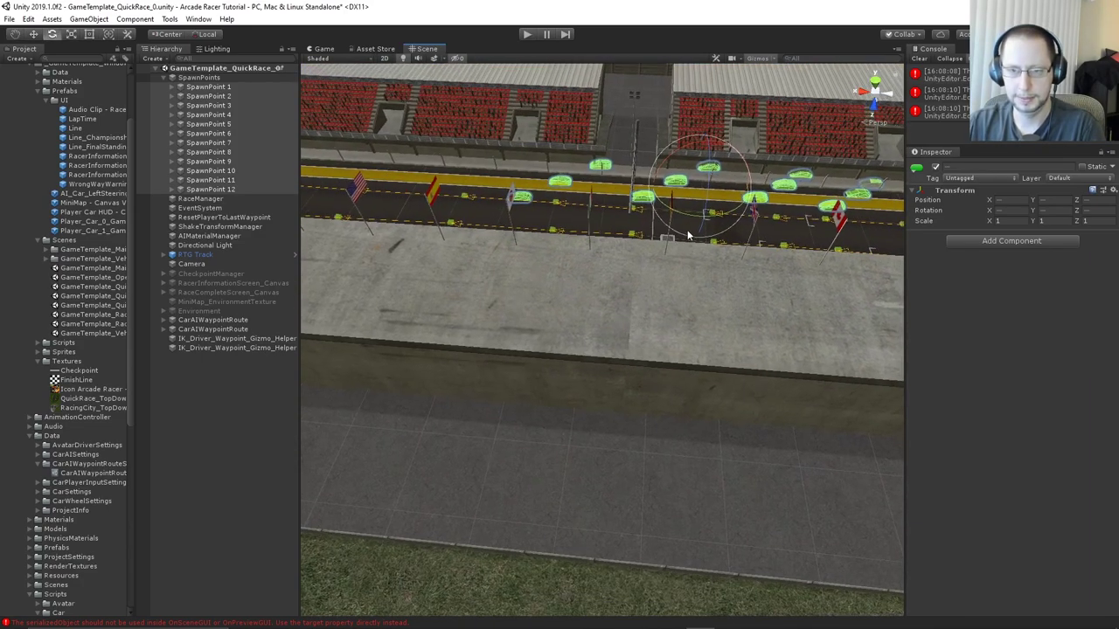
{"action": "left_click_drag", "start_coordinate": [689, 237], "coordinate": [664, 262], "text": "alt"}
{"action": "middle_click_drag", "start_coordinate": [664, 263], "coordinate": [649, 295]}
{"action": "left_click_drag", "start_coordinate": [648, 296], "coordinate": [686, 277], "text": "alt"}
{"action": "middle_click_drag", "start_coordinate": [687, 277], "coordinate": [638, 240]}
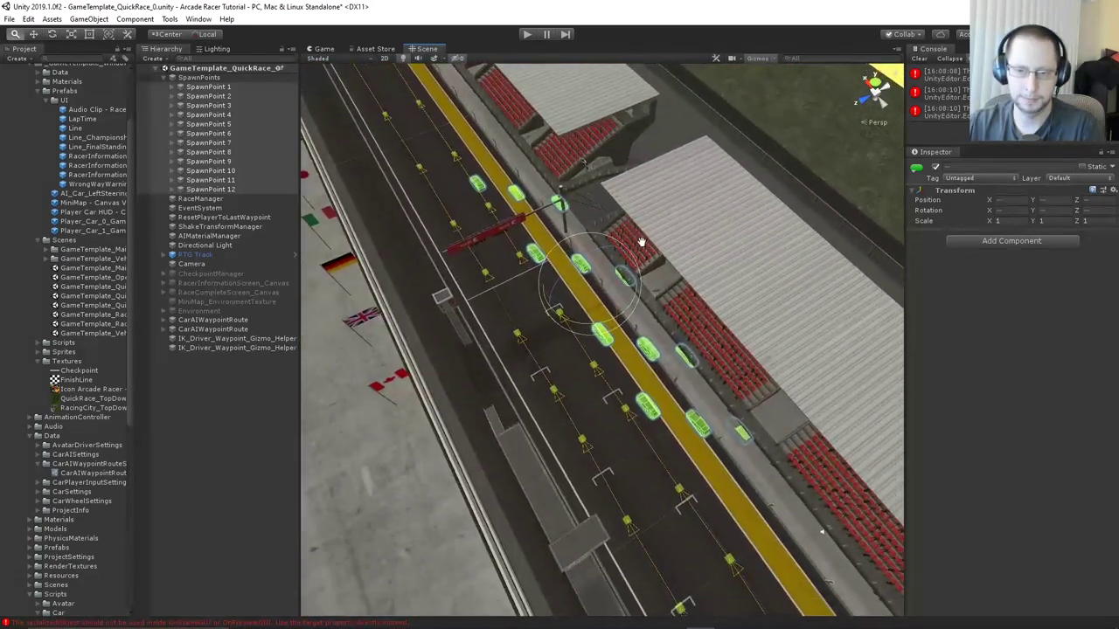
Move the twelve spawn points together onto the racing surface behind the start line and fine-tune their shared rotation and sideways position
{"action": "key", "text": "w"}
{"action": "left_click_drag", "start_coordinate": [626, 265], "coordinate": [617, 525]}
{"action": "right_click_drag", "start_coordinate": [739, 434], "coordinate": [696, 494]}
{"action": "scroll", "coordinate": [697, 494], "scroll_direction": "down", "scroll_amount": 5}
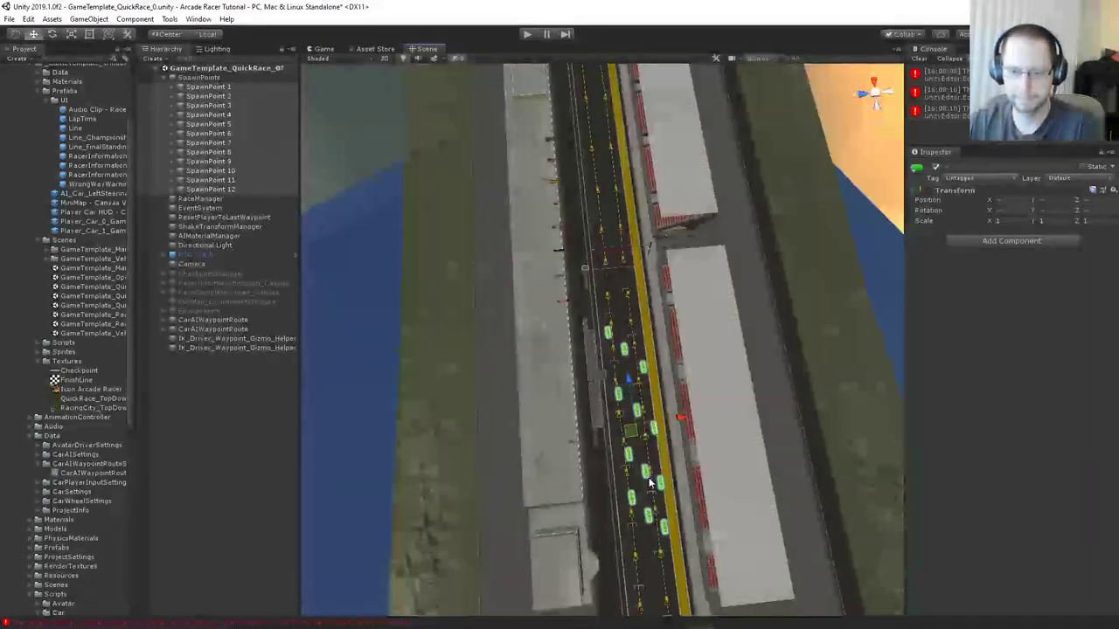
{"action": "key", "text": "e"}
{"action": "left_click_drag", "start_coordinate": [666, 460], "coordinate": [664, 464]}
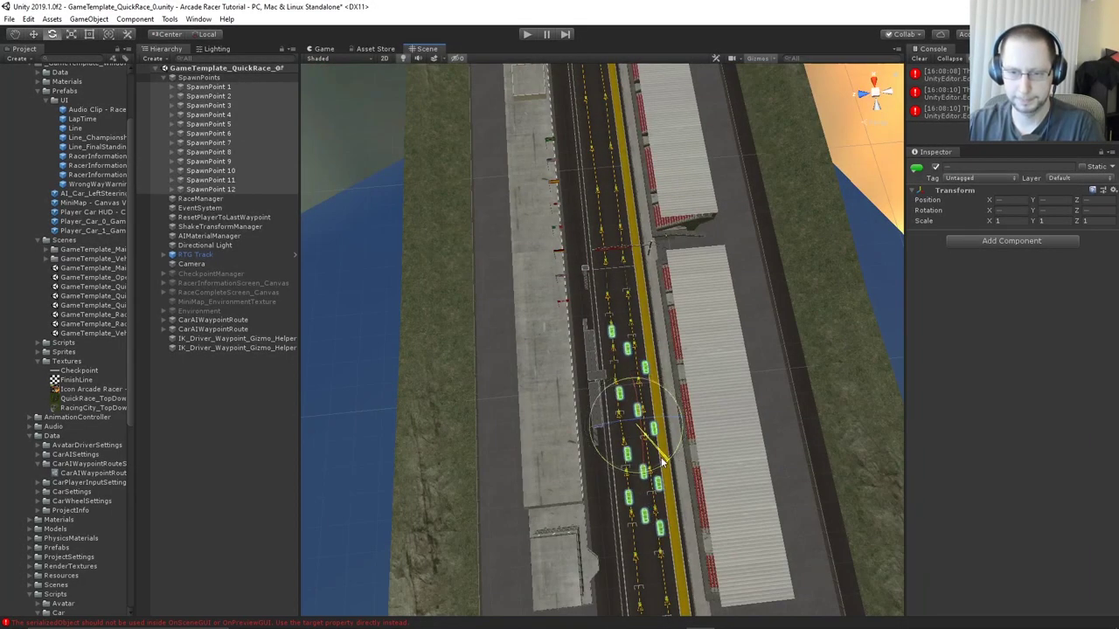
{"action": "key", "text": "w"}
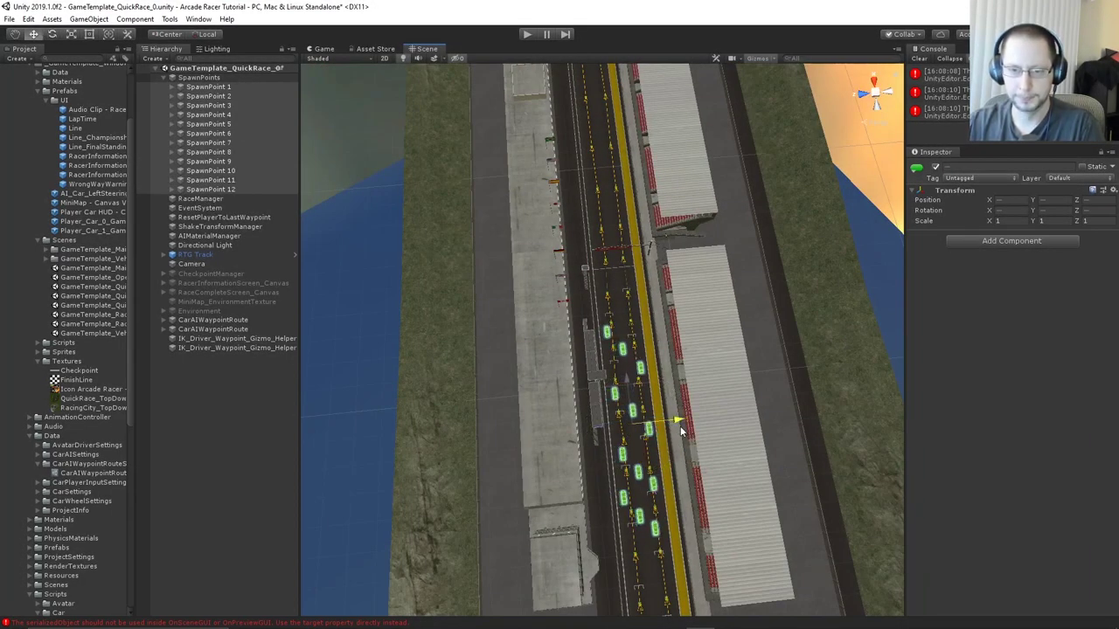
{"action": "left_click_drag", "start_coordinate": [680, 425], "coordinate": [674, 425]}
Place SpawnPoint 1 in the front yellow-side grid box at about X -264, Z 121, and SpawnPoint 2 in the first opposite-lane box, about X -273, Z 129
{"action": "left_click", "coordinate": [233, 88]}
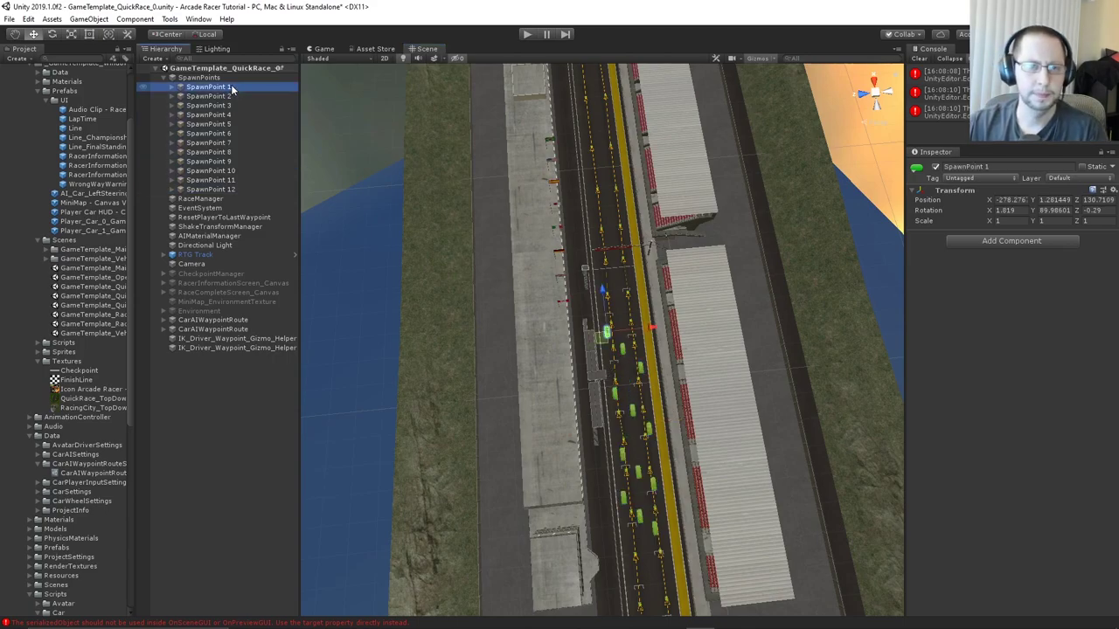
{"action": "scroll", "coordinate": [660, 280], "scroll_direction": "up", "scroll_amount": 5}
{"action": "middle_click_drag", "start_coordinate": [612, 209], "coordinate": [566, 245]}
{"action": "left_click_drag", "start_coordinate": [496, 367], "coordinate": [609, 295]}
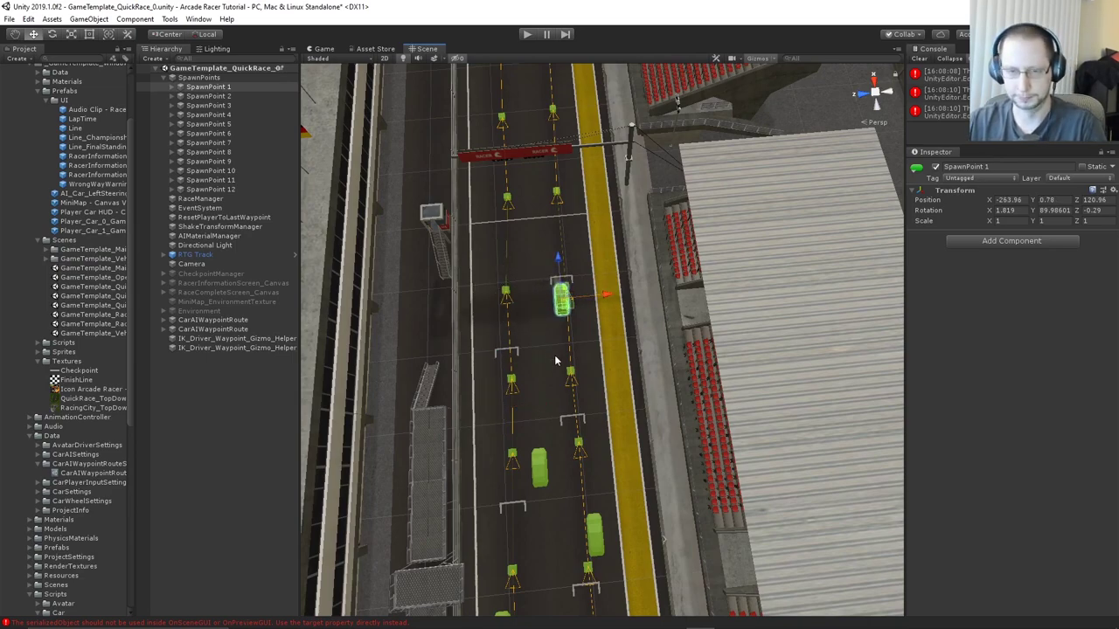
{"action": "left_click", "coordinate": [248, 96]}
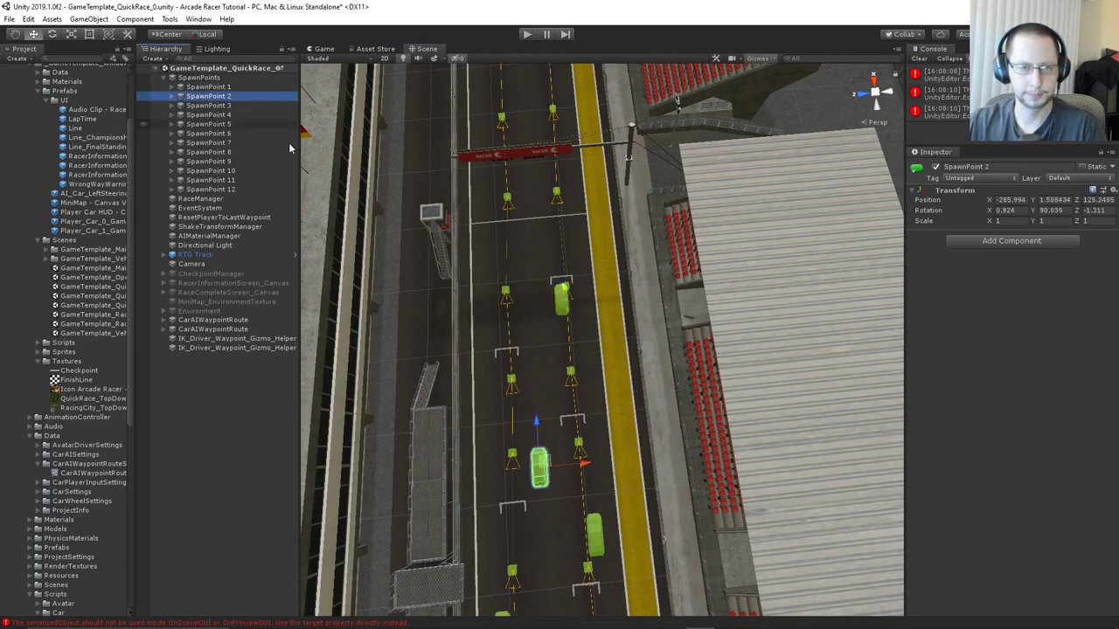
{"action": "left_click_drag", "start_coordinate": [584, 456], "coordinate": [552, 458]}
{"action": "left_click_drag", "start_coordinate": [487, 425], "coordinate": [485, 327]}
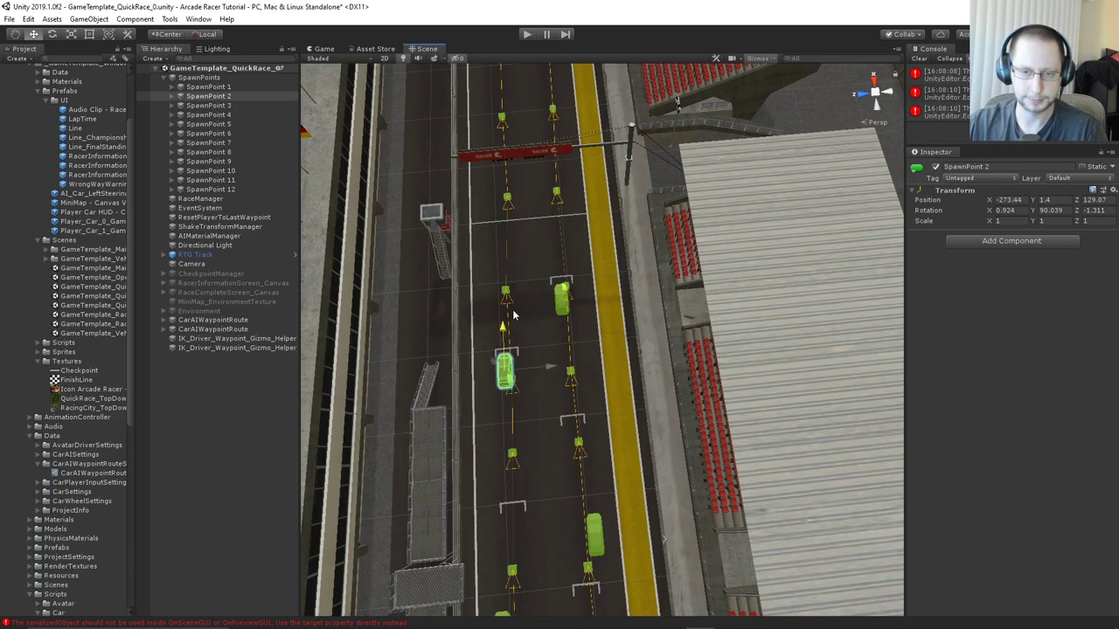
Move SpawnPoint 3 into the second yellow-side grid box and SpawnPoint 4 into the second opposite-lane box at about X -294.5, Z 129
{"action": "left_click", "coordinate": [225, 105]}
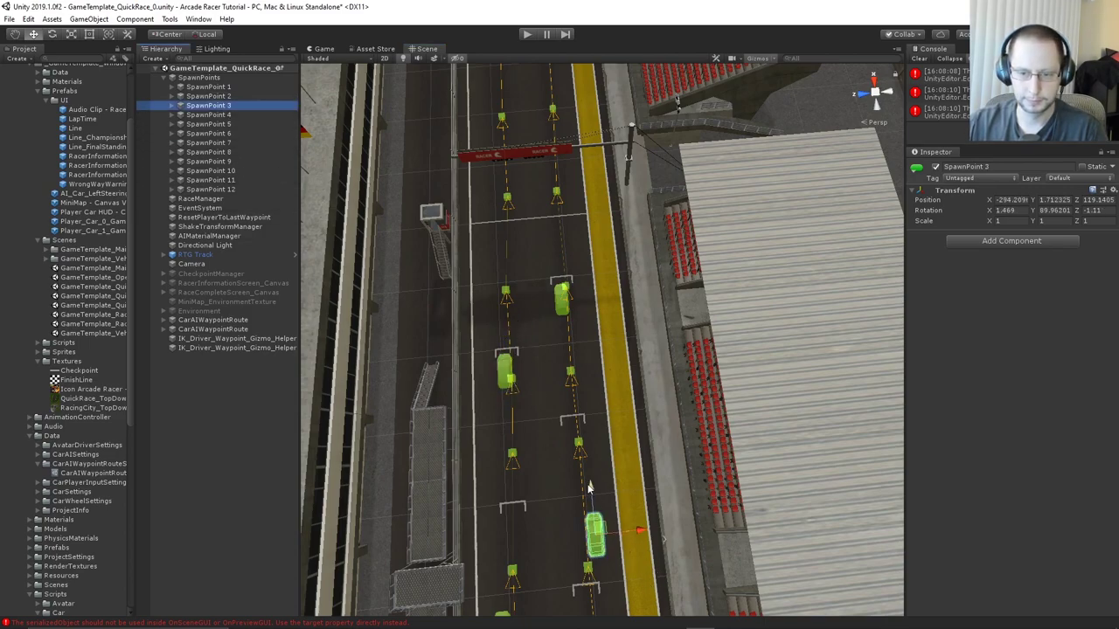
{"action": "left_click_drag", "start_coordinate": [589, 486], "coordinate": [577, 387]}
{"action": "left_click_drag", "start_coordinate": [641, 429], "coordinate": [621, 433]}
{"action": "middle_click_drag", "start_coordinate": [589, 456], "coordinate": [580, 440]}
{"action": "left_click", "coordinate": [226, 115]}
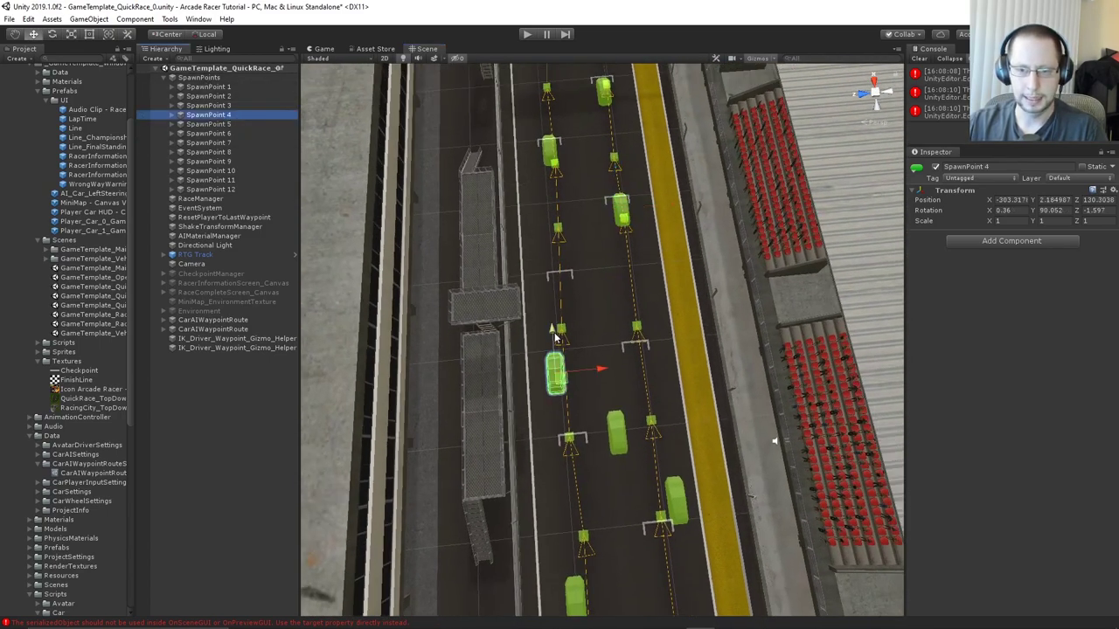
{"action": "left_click_drag", "start_coordinate": [563, 337], "coordinate": [562, 258]}
{"action": "left_click_drag", "start_coordinate": [591, 297], "coordinate": [602, 293]}
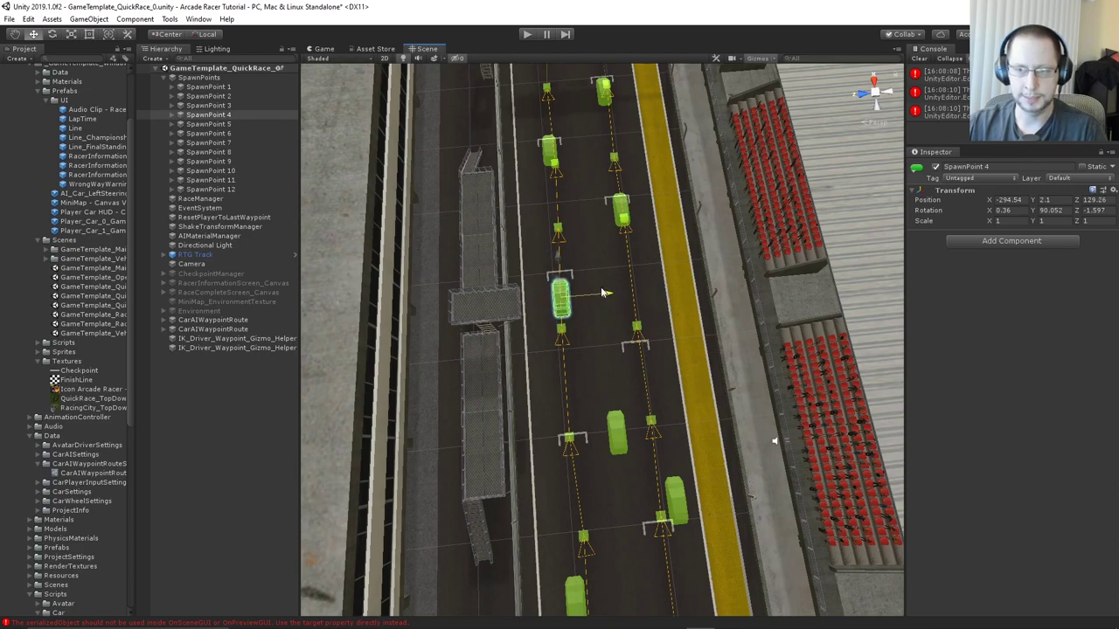
Examine the Mesh Collider and Mesh Renderer components of the CarMeshCollider child under SpawnPoint 4
{"action": "left_click", "coordinate": [172, 115]}
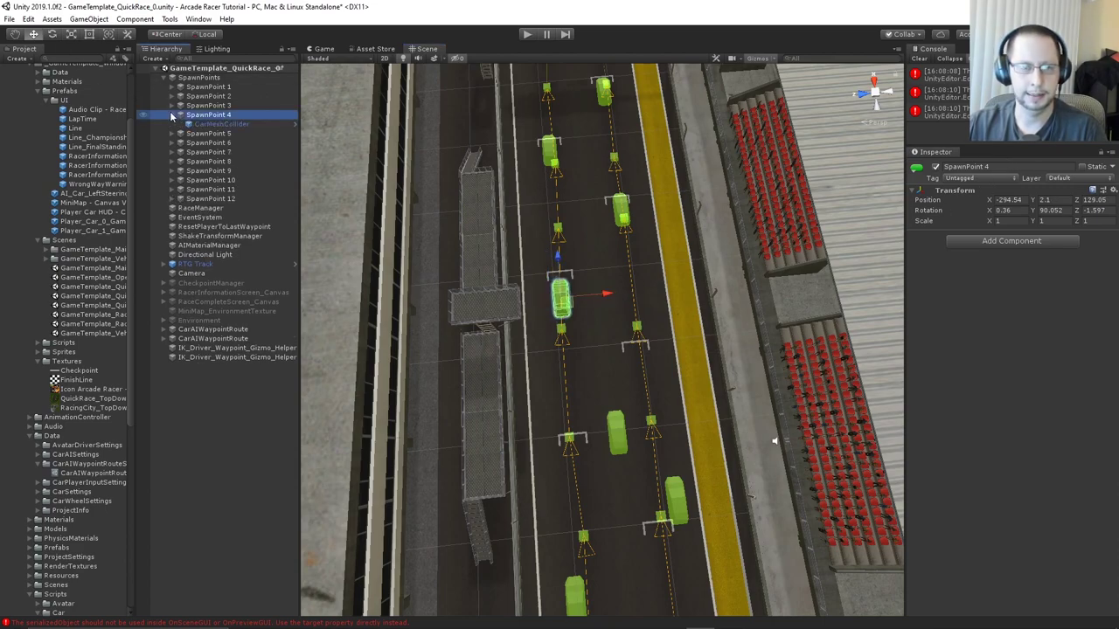
{"action": "left_click", "coordinate": [209, 125]}
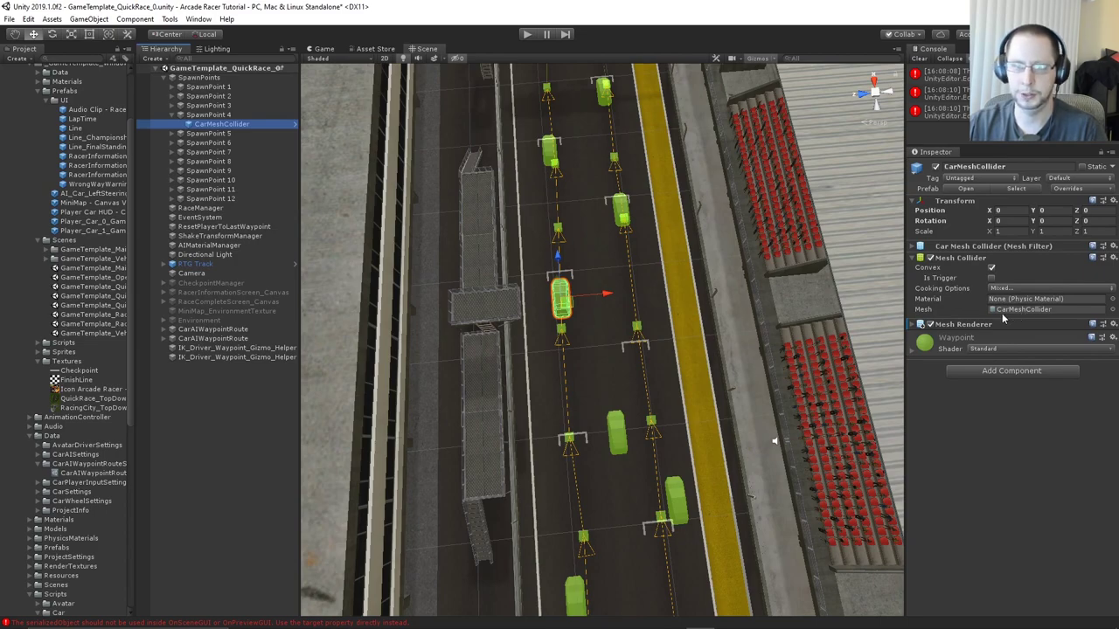
{"action": "left_click", "coordinate": [188, 115]}
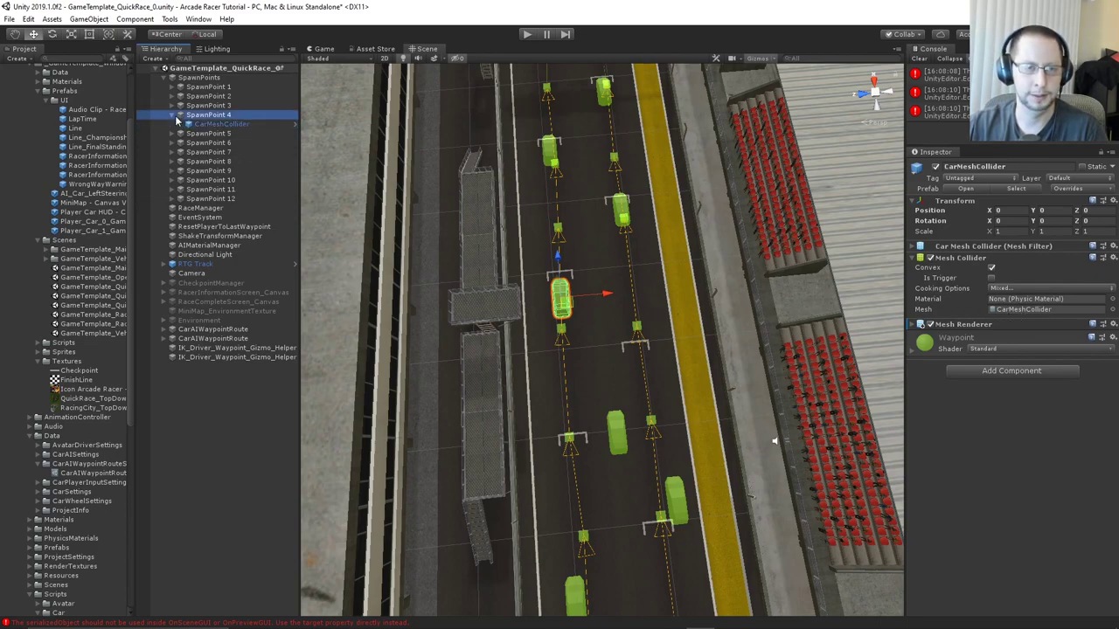
{"action": "left_click", "coordinate": [173, 115]}
Move SpawnPoint 5 into the third yellow-side grid box and SpawnPoint 6 into the third opposite-lane box at about X -313, Z 129
{"action": "left_click", "coordinate": [199, 126]}
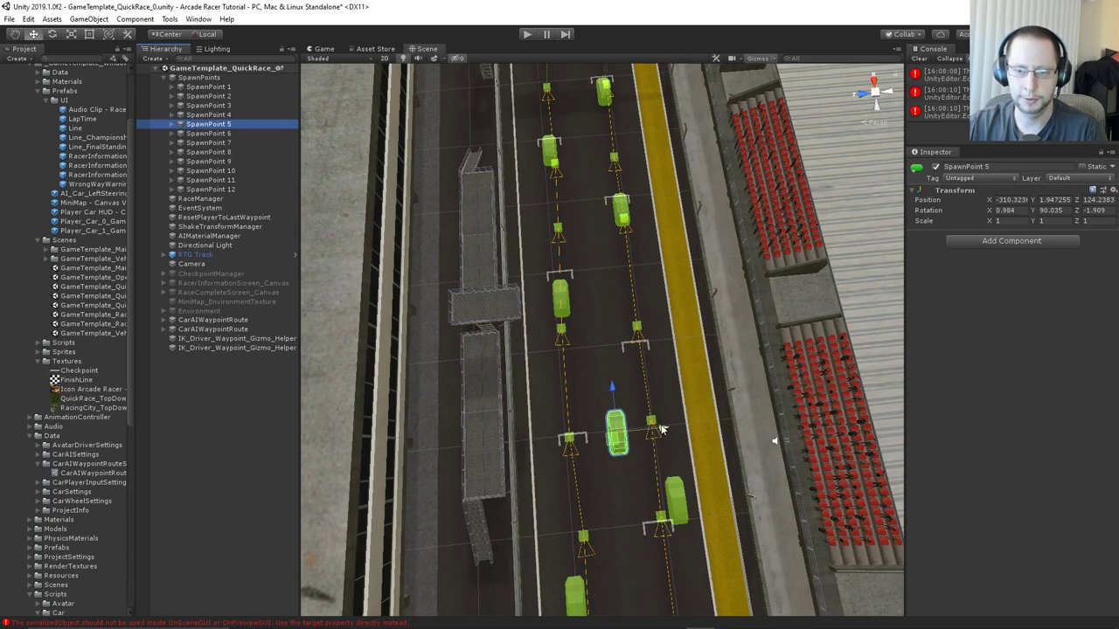
{"action": "left_click_drag", "start_coordinate": [663, 428], "coordinate": [598, 358]}
{"action": "left_click", "coordinate": [226, 133]}
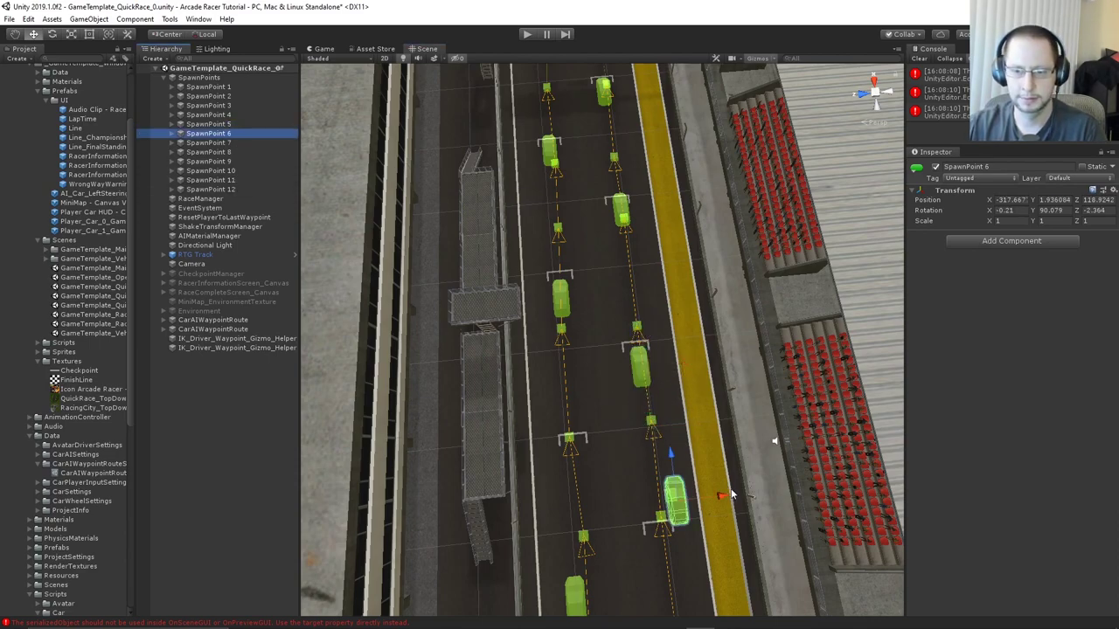
{"action": "left_click_drag", "start_coordinate": [710, 494], "coordinate": [576, 419]}
{"action": "left_click_drag", "start_coordinate": [614, 458], "coordinate": [619, 459]}
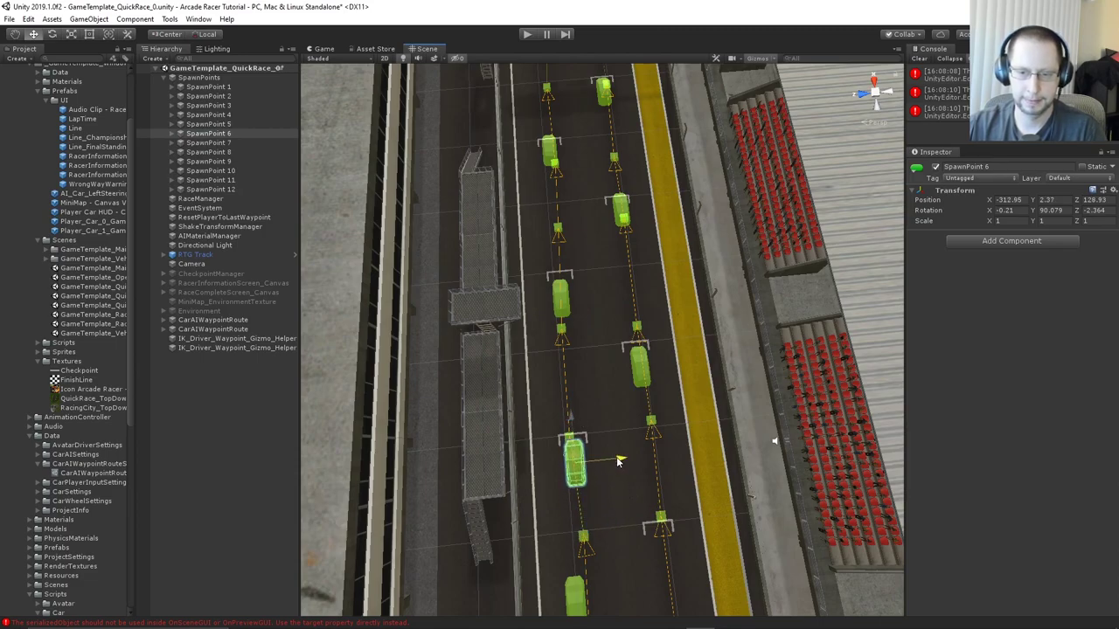
Place SpawnPoint 7 in the fourth yellow-side grid box at about X -324, Z 121, and SpawnPoint 8 in the fourth opposite-lane box, about X -334, Z 129
{"action": "scroll", "coordinate": [626, 460], "scroll_direction": "down", "scroll_amount": 8}
{"action": "middle_click_drag", "start_coordinate": [630, 461], "coordinate": [624, 394]}
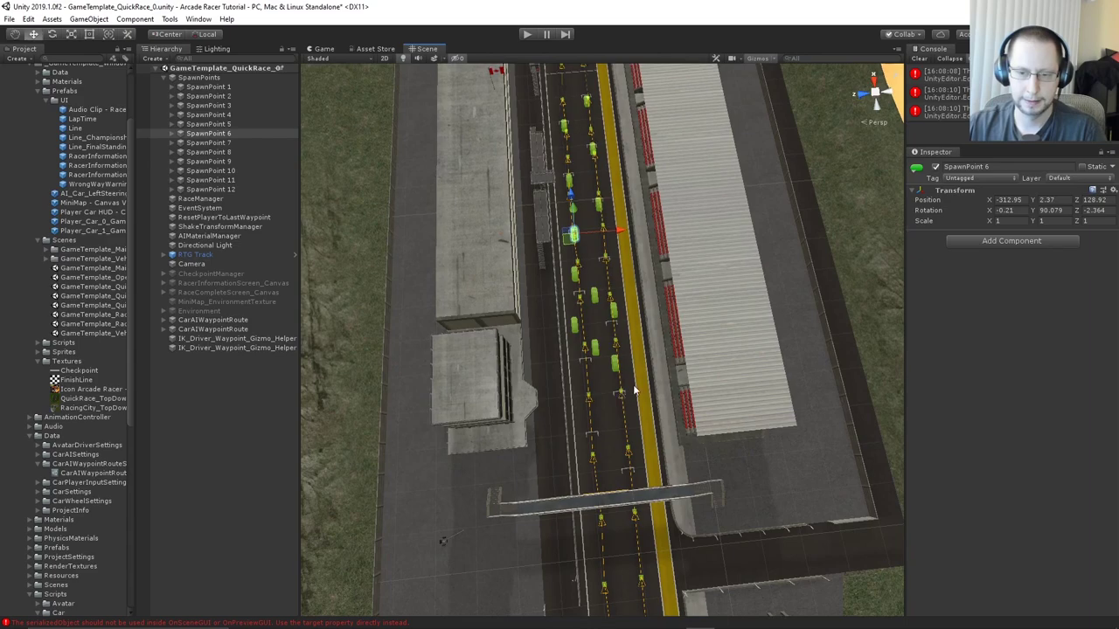
{"action": "left_click", "coordinate": [210, 142]}
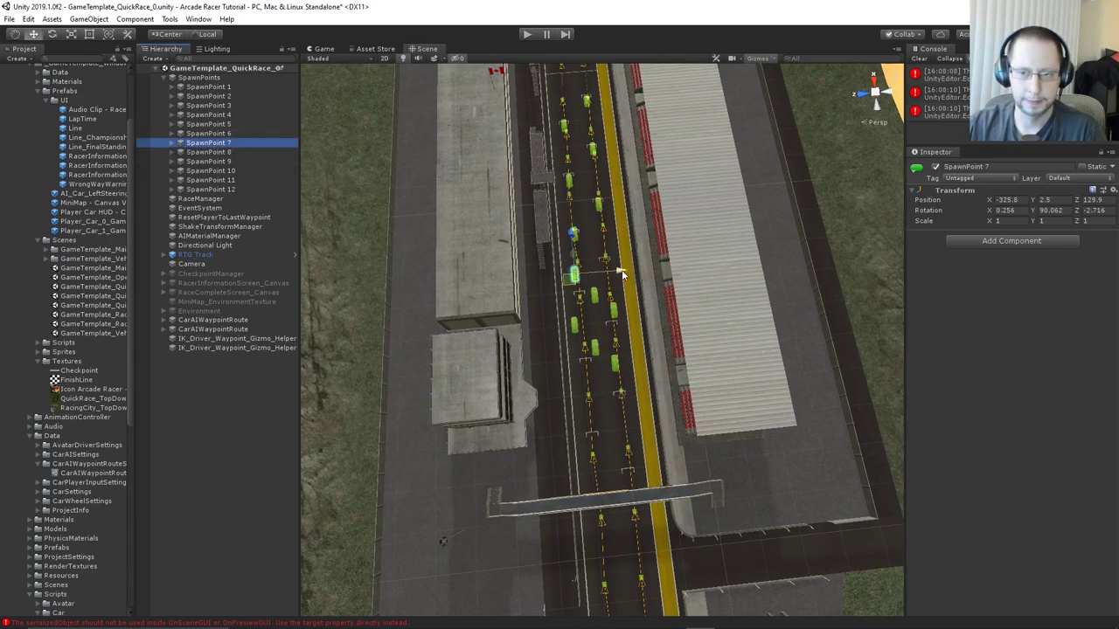
{"action": "left_click_drag", "start_coordinate": [621, 272], "coordinate": [652, 268]}
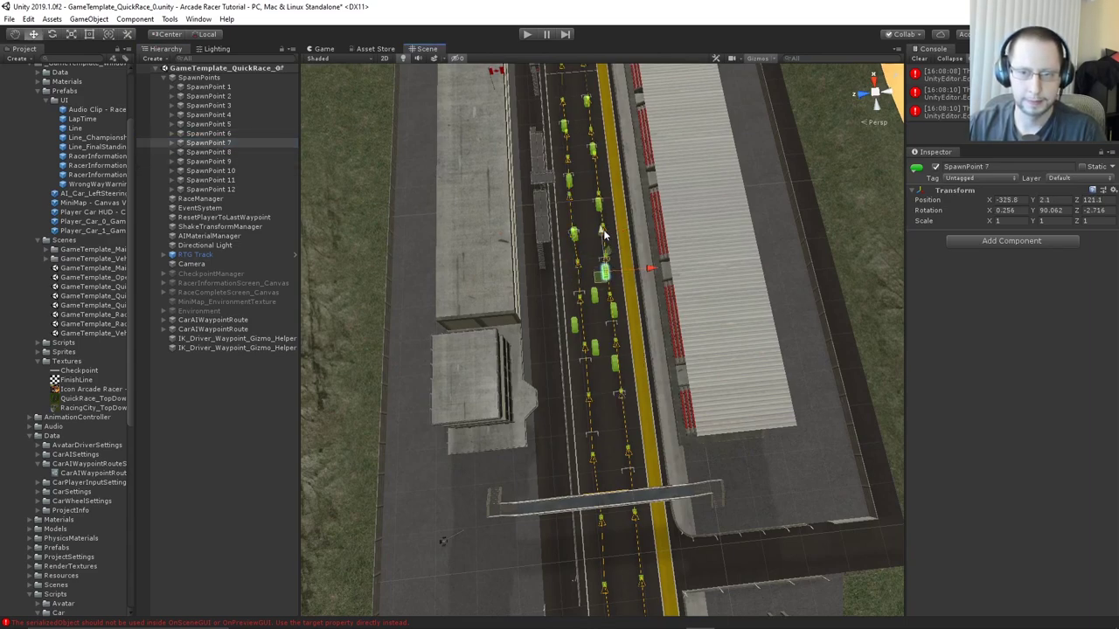
{"action": "left_click_drag", "start_coordinate": [604, 235], "coordinate": [602, 229]}
{"action": "left_click", "coordinate": [232, 153]}
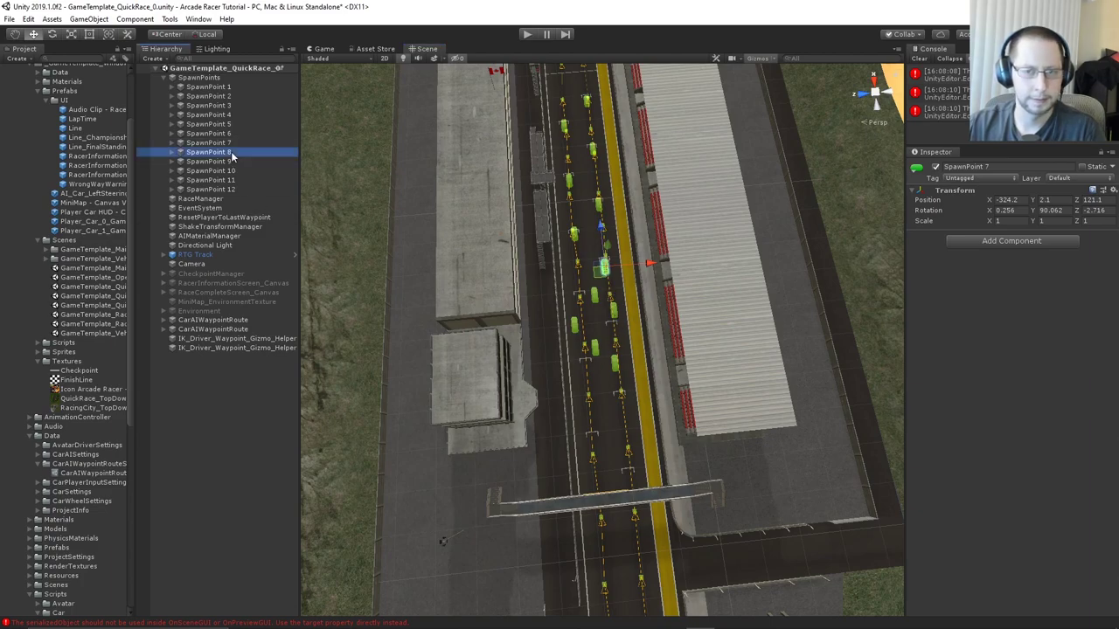
{"action": "left_click_drag", "start_coordinate": [628, 292], "coordinate": [623, 295]}
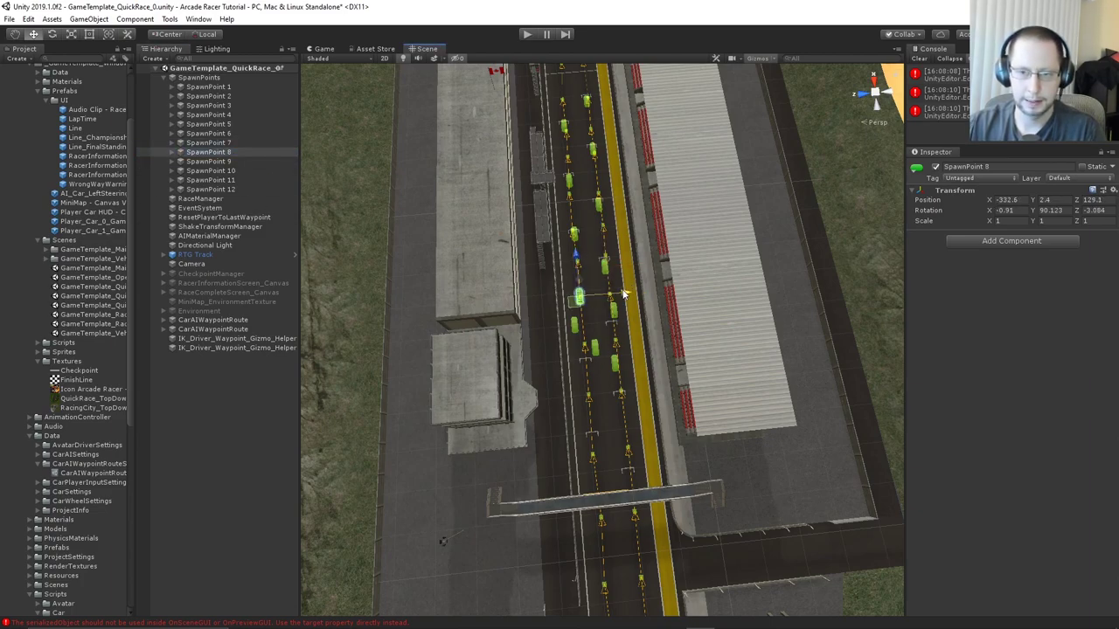
Disable the Mesh Renderer on CarAIWaypoint 1 through 164 of the first CarAIWaypointRoute, and collapse that route
{"action": "left_click", "coordinate": [160, 328]}
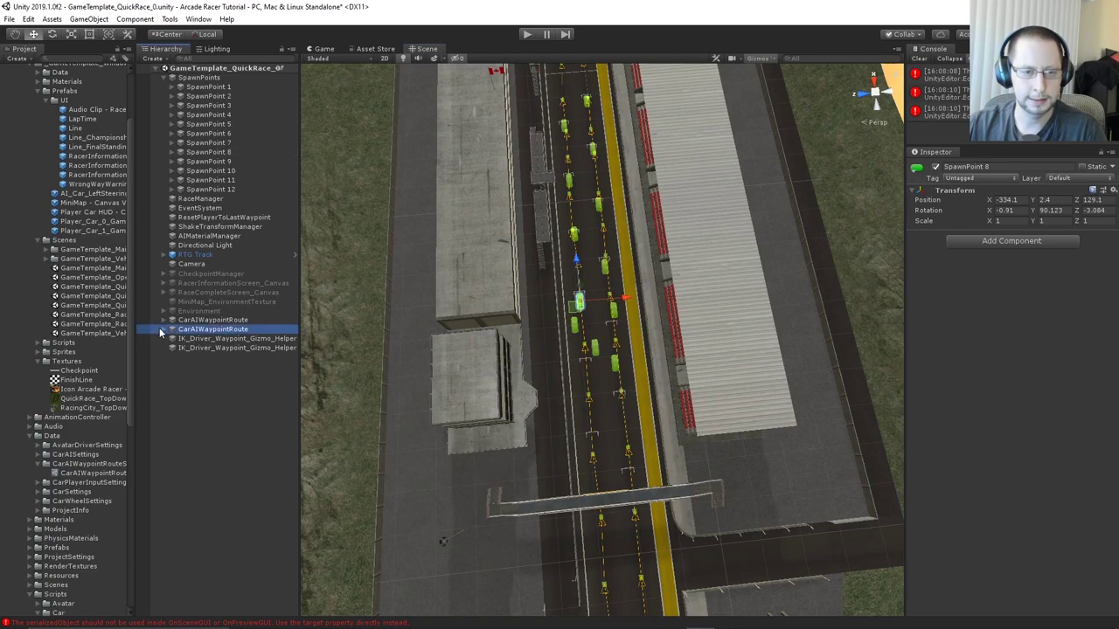
{"action": "left_click", "coordinate": [163, 324]}
{"action": "left_click", "coordinate": [227, 330]}
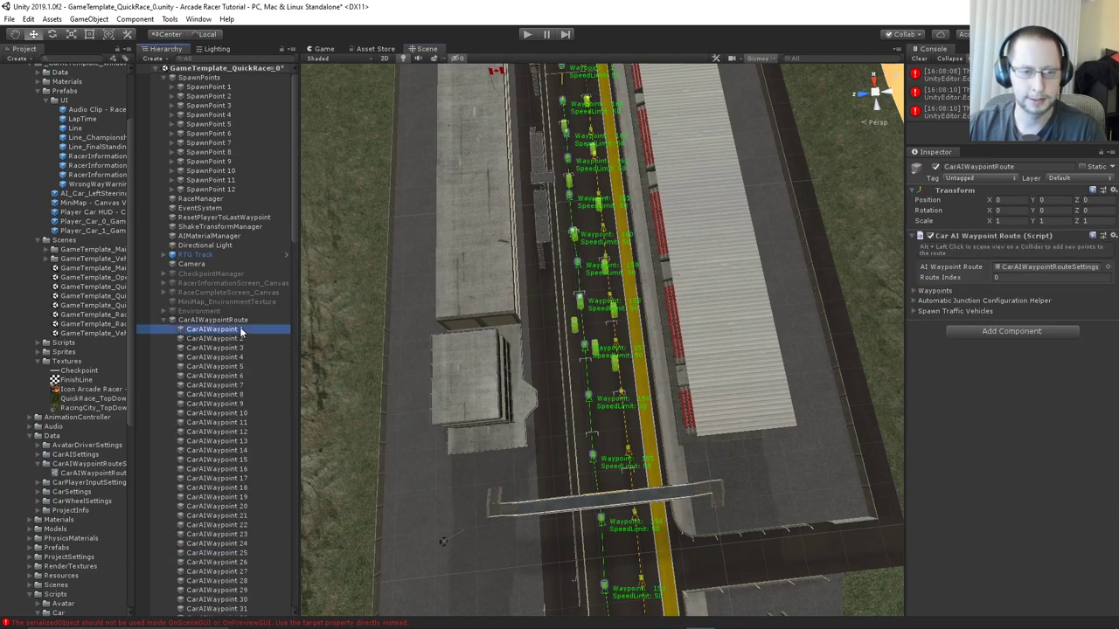
{"action": "left_click_drag", "start_coordinate": [293, 226], "coordinate": [296, 489]}
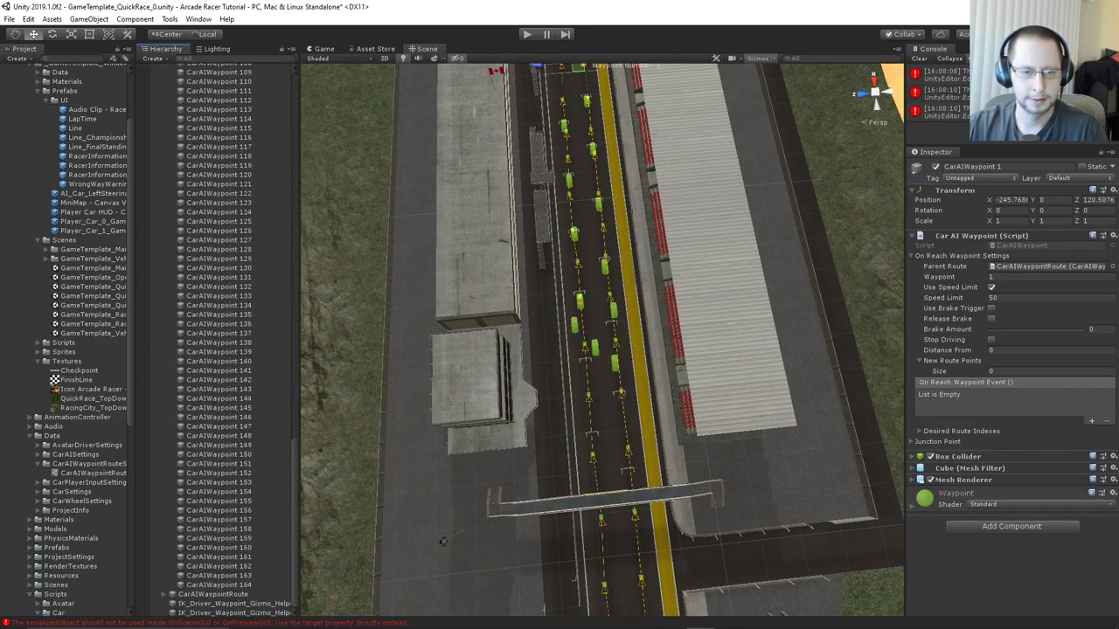
{"action": "left_click", "coordinate": [242, 585], "text": "shift"}
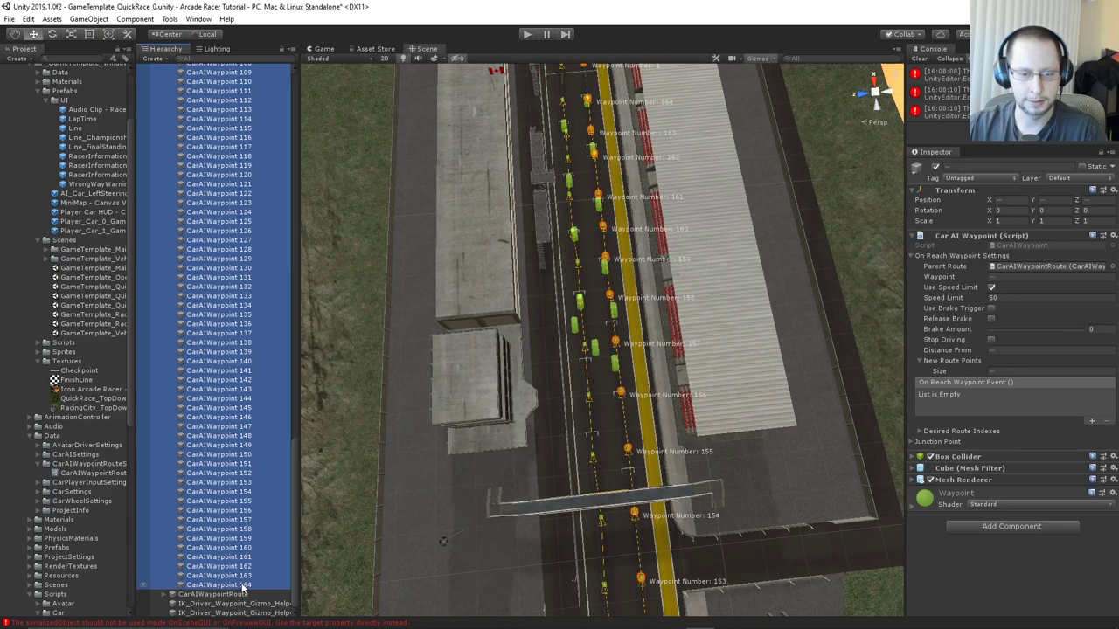
{"action": "left_click", "coordinate": [929, 480]}
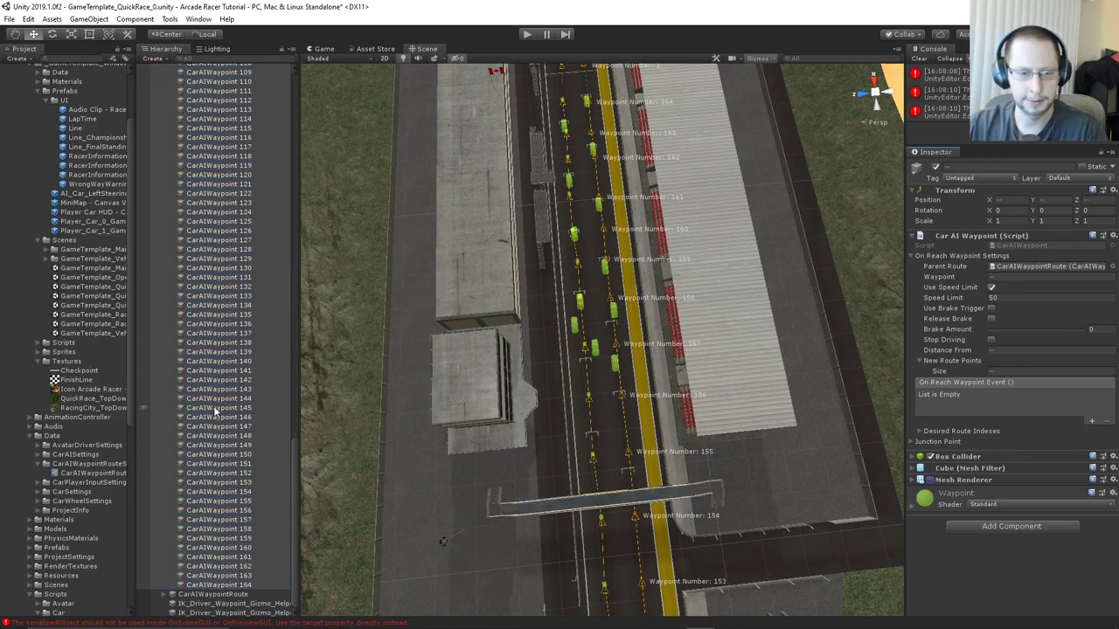
{"action": "scroll", "coordinate": [214, 406], "scroll_direction": "up", "scroll_amount": 20}
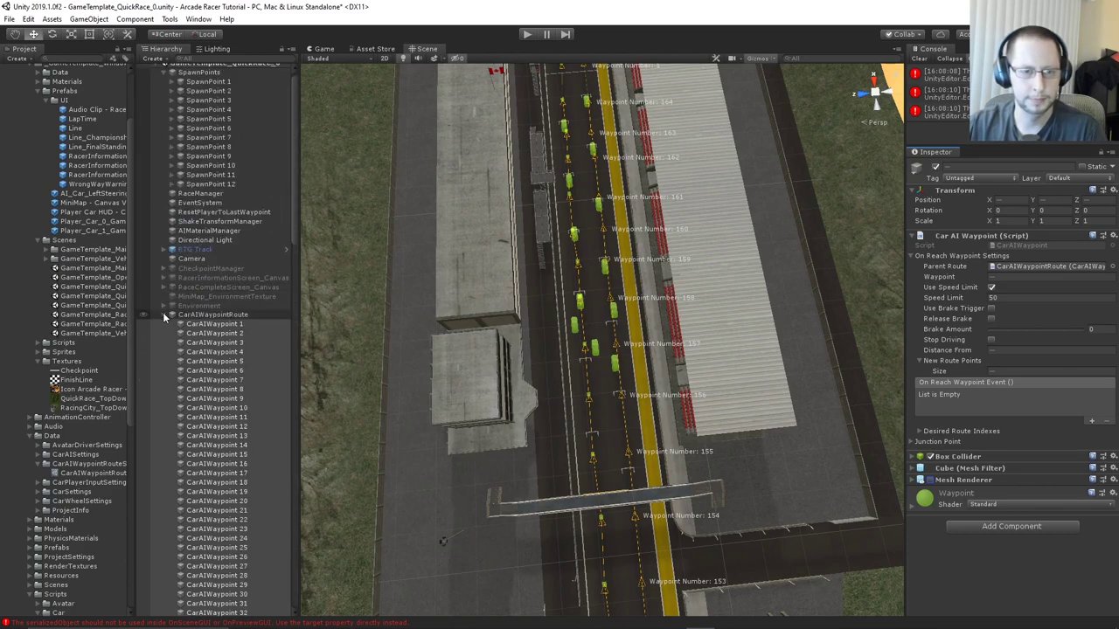
{"action": "left_click", "coordinate": [163, 314]}
Disable the Mesh Renderer on CarAIWaypoint 1 through 164 of the second CarAIWaypointRoute, and collapse that route
{"action": "left_click", "coordinate": [173, 329]}
{"action": "left_click", "coordinate": [210, 339]}
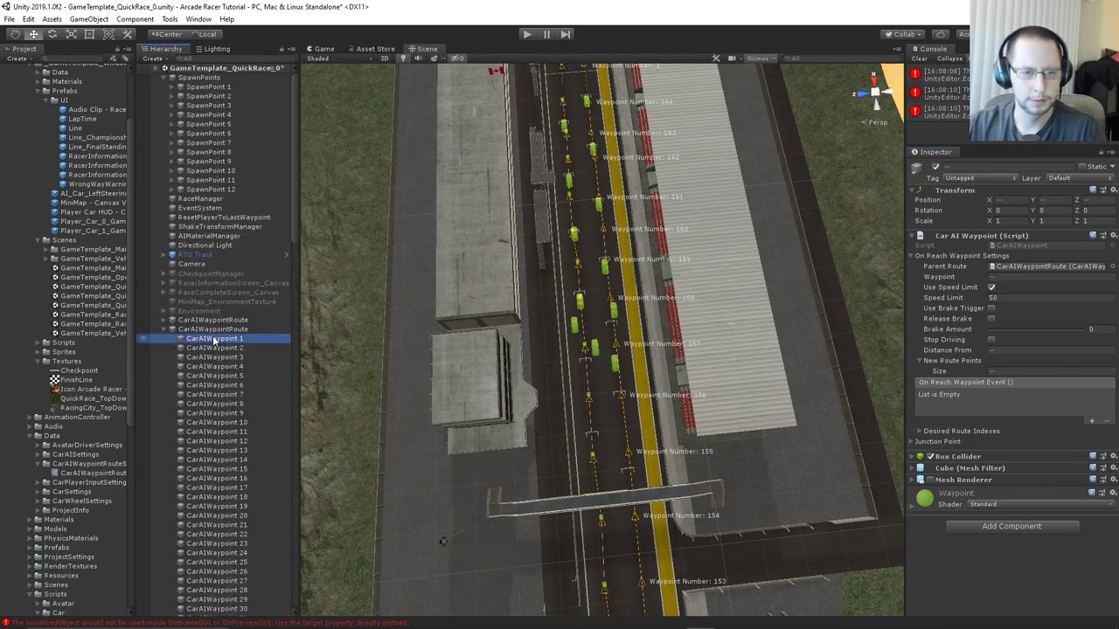
{"action": "scroll", "coordinate": [236, 362], "scroll_direction": "down", "scroll_amount": 13}
{"action": "scroll", "coordinate": [245, 378], "scroll_direction": "down", "scroll_amount": 18}
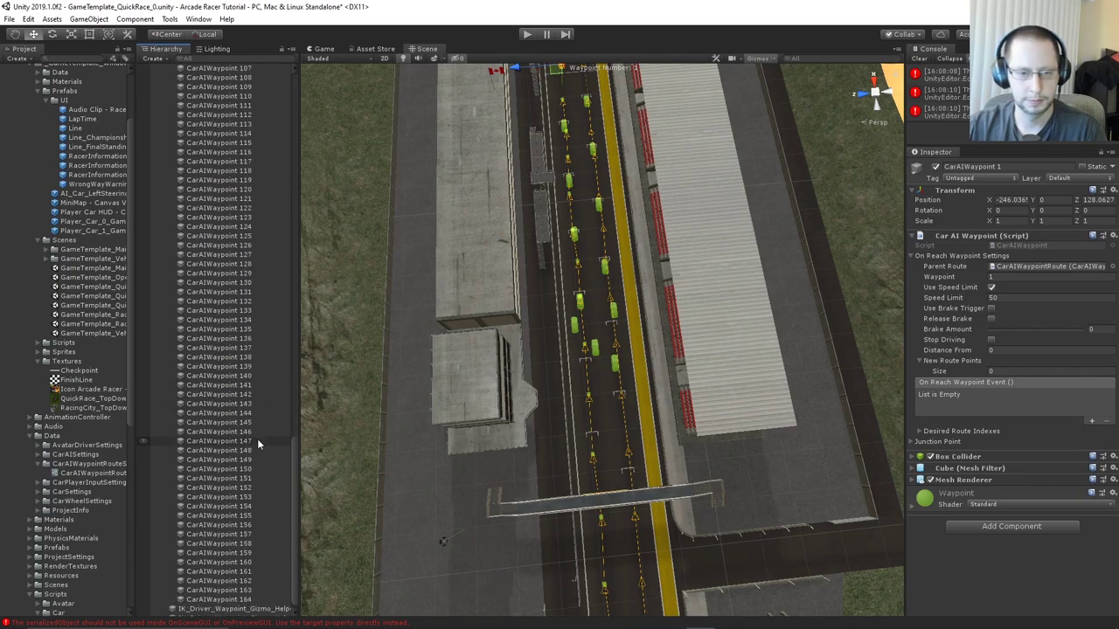
{"action": "left_click", "coordinate": [263, 600], "text": "shift"}
{"action": "left_click", "coordinate": [929, 480]}
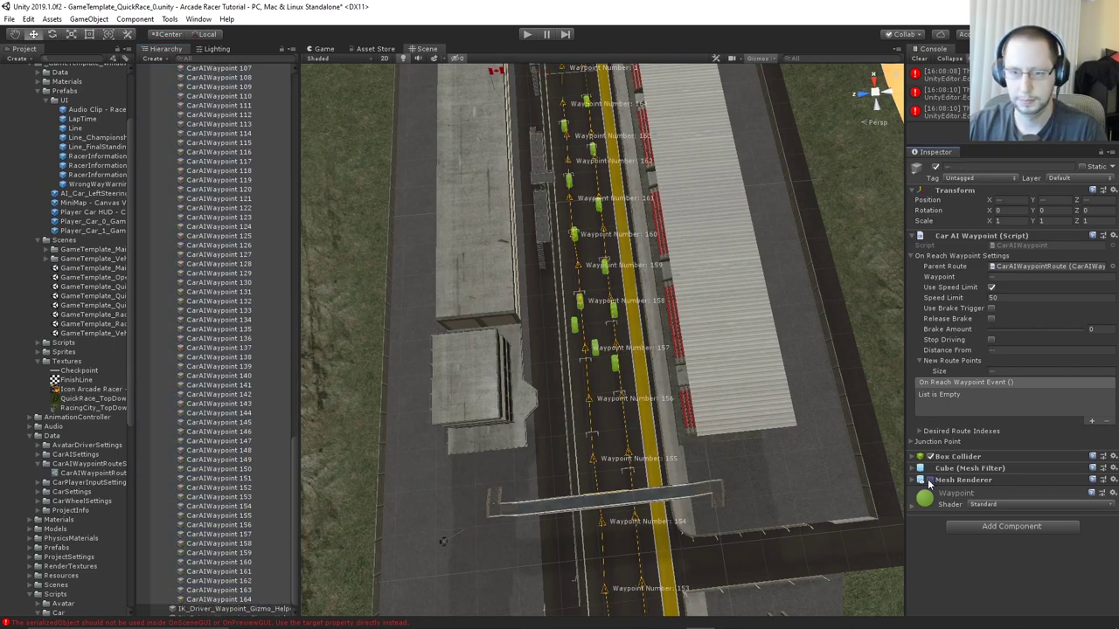
{"action": "scroll", "coordinate": [199, 132], "scroll_direction": "up", "scroll_amount": 20}
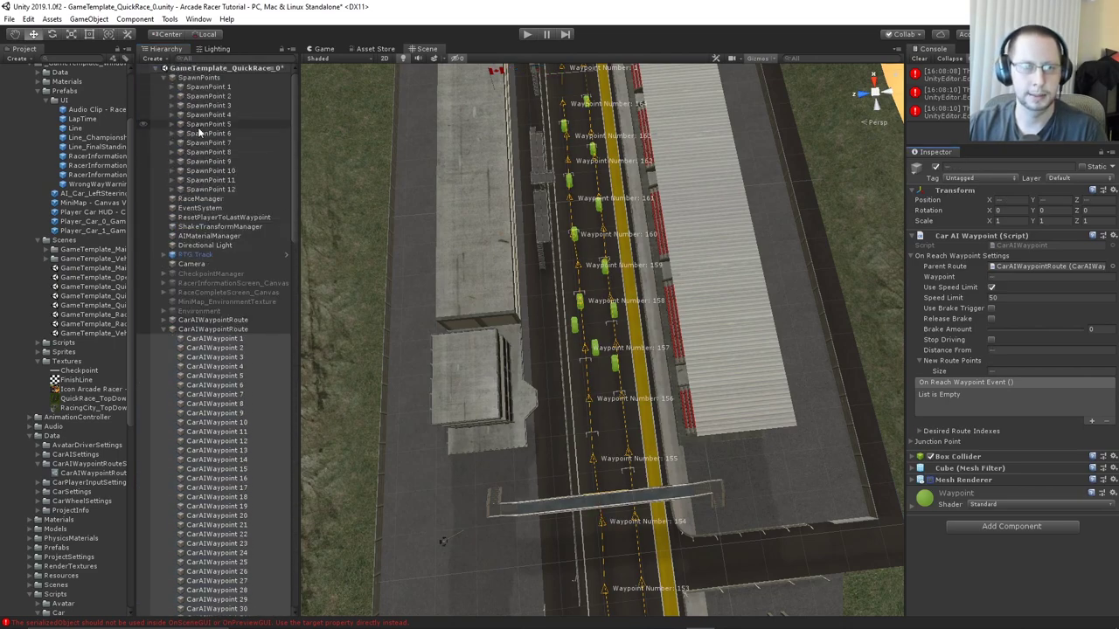
{"action": "left_click", "coordinate": [164, 329]}
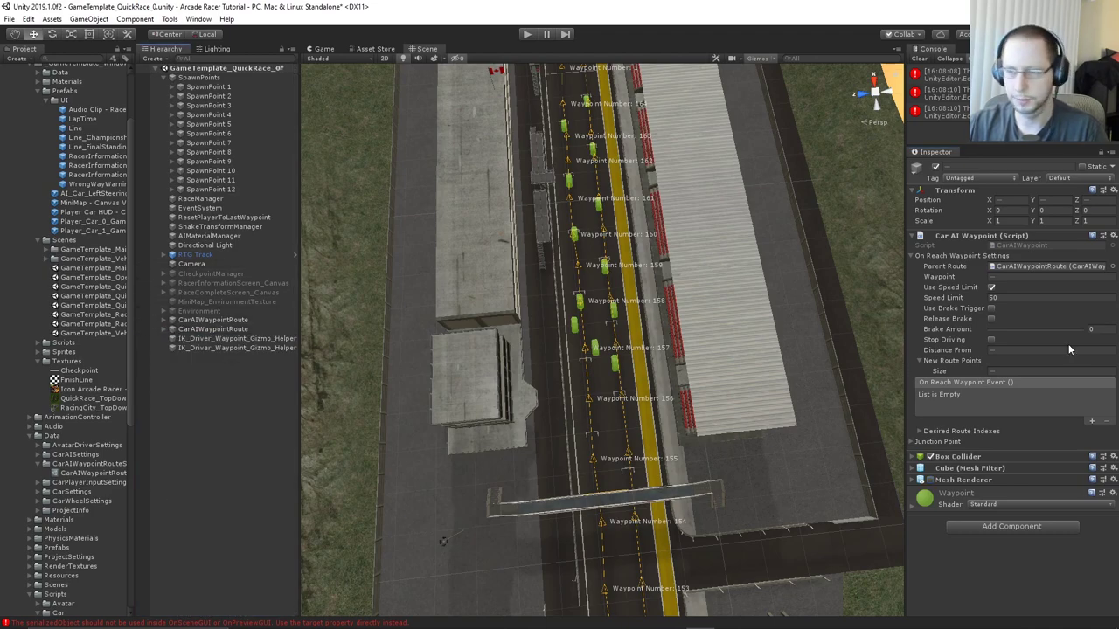
Turn off Always Draw Gizmos in the CarAIWaypointRouteSettings asset
{"action": "left_click", "coordinate": [1045, 266]}
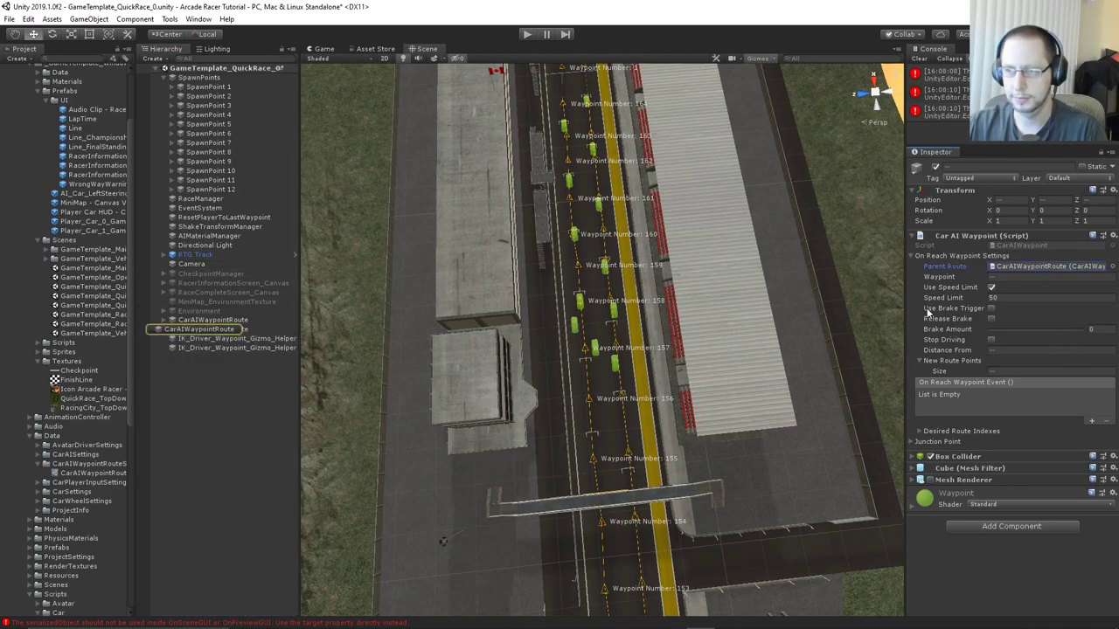
{"action": "left_click", "coordinate": [104, 472]}
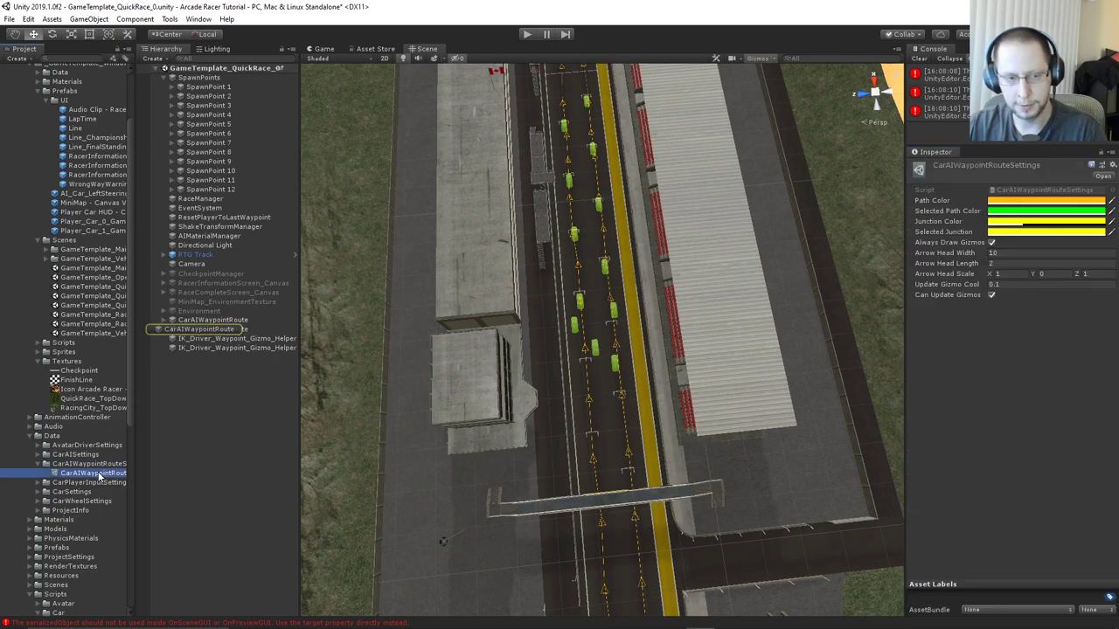
{"action": "left_click", "coordinate": [992, 243]}
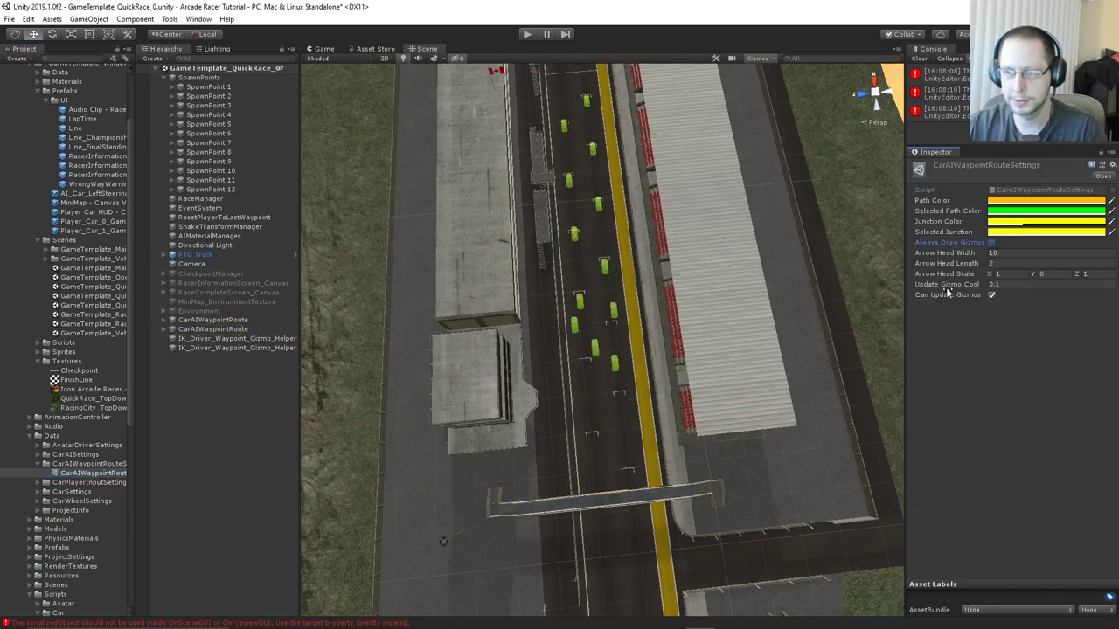
Turn off Can Update Gizmos in the CarAIWaypointRouteSettings asset
{"action": "left_click", "coordinate": [991, 296]}
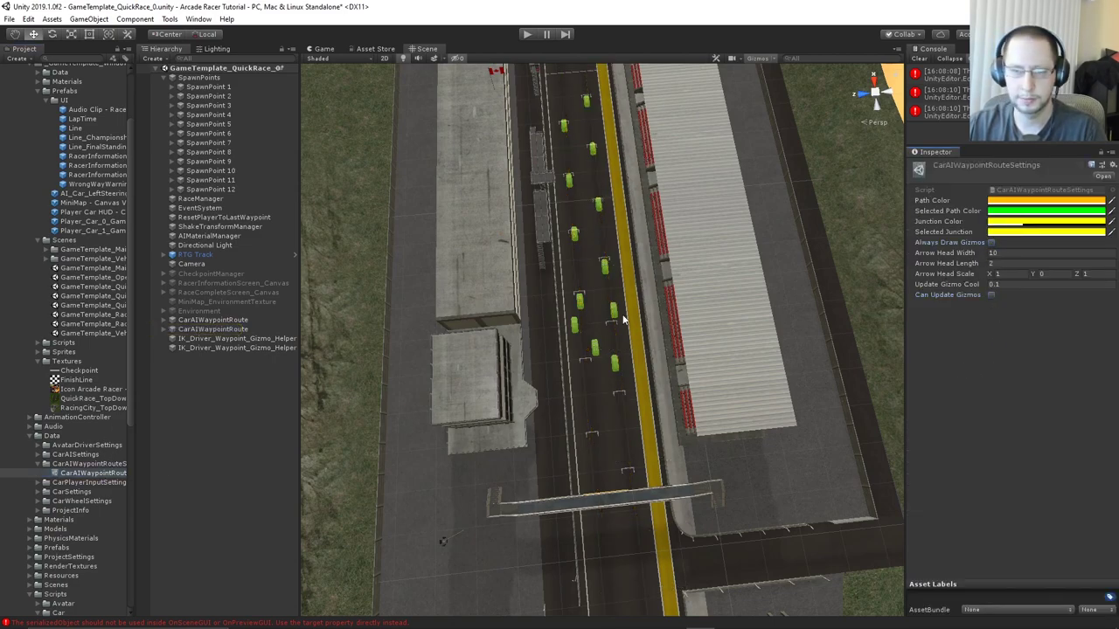
Place SpawnPoint 10 in the fifth yellow-side grid box, and SpawnPoint 11 in the fifth opposite-lane box at about X -353, Z 129
{"action": "left_click", "coordinate": [223, 134]}
{"action": "key", "text": "Down"}
{"action": "key", "text": "Down"}
{"action": "key", "text": "Down"}
{"action": "key", "text": "Down"}
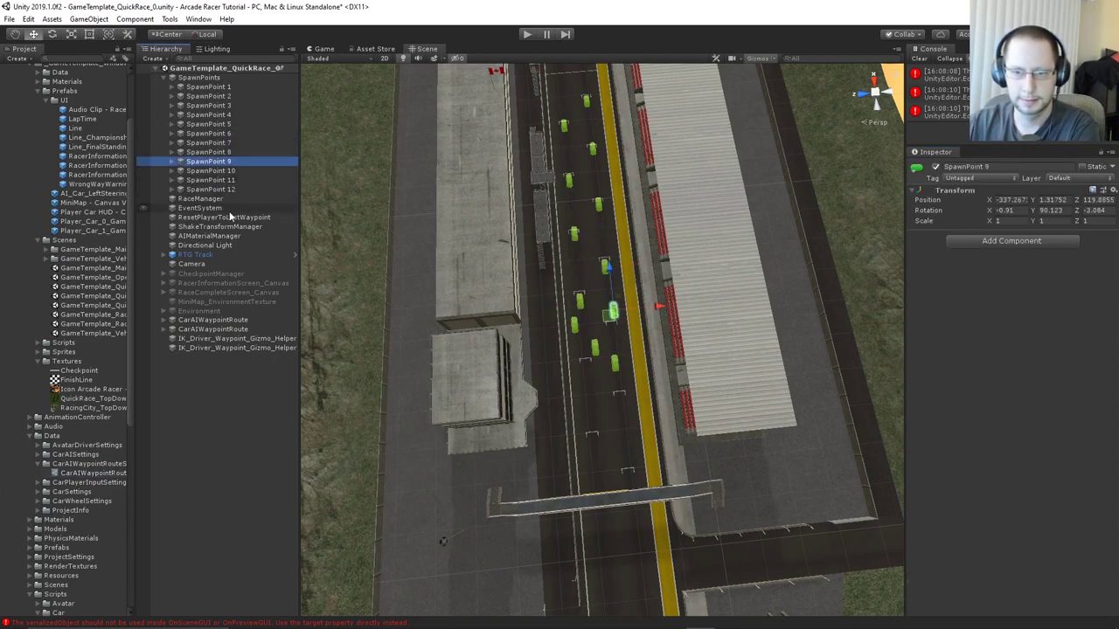
{"action": "left_click_drag", "start_coordinate": [619, 332], "coordinate": [581, 326]}
{"action": "left_click", "coordinate": [219, 180]}
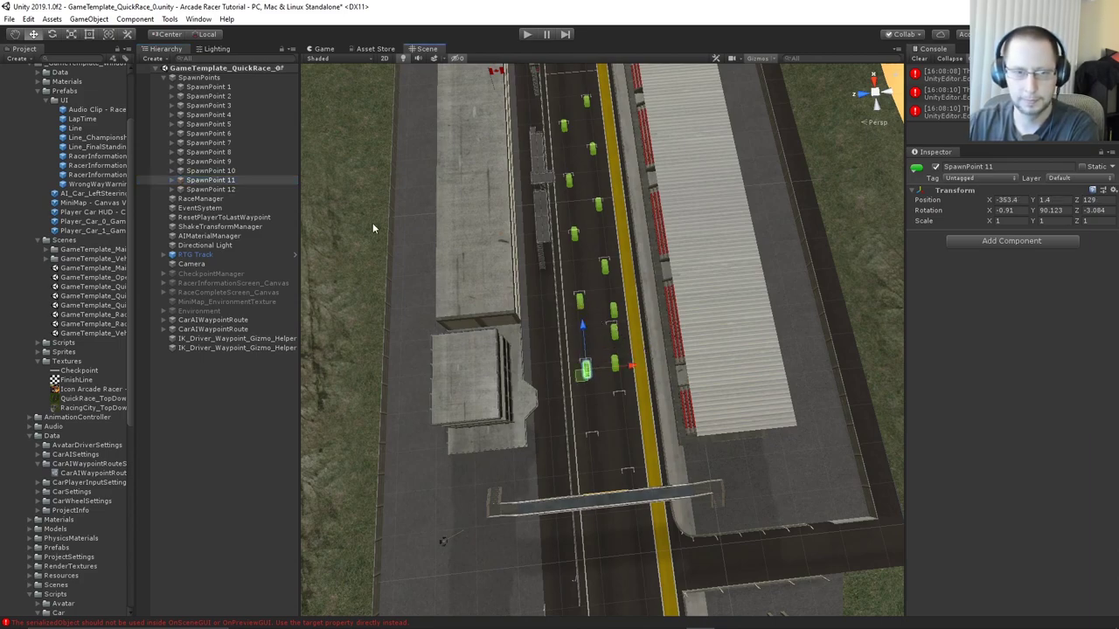
Place SpawnPoint 12 in the sixth yellow-side grid box at about X -363, Z 121
{"action": "left_click", "coordinate": [214, 190]}
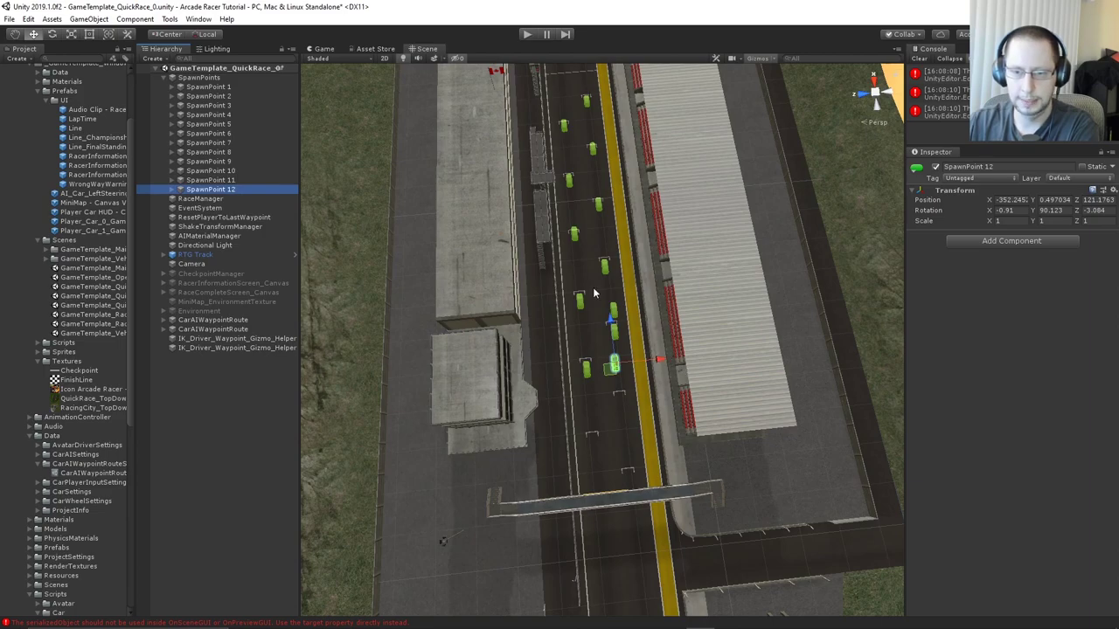
{"action": "left_click_drag", "start_coordinate": [612, 317], "coordinate": [613, 355]}
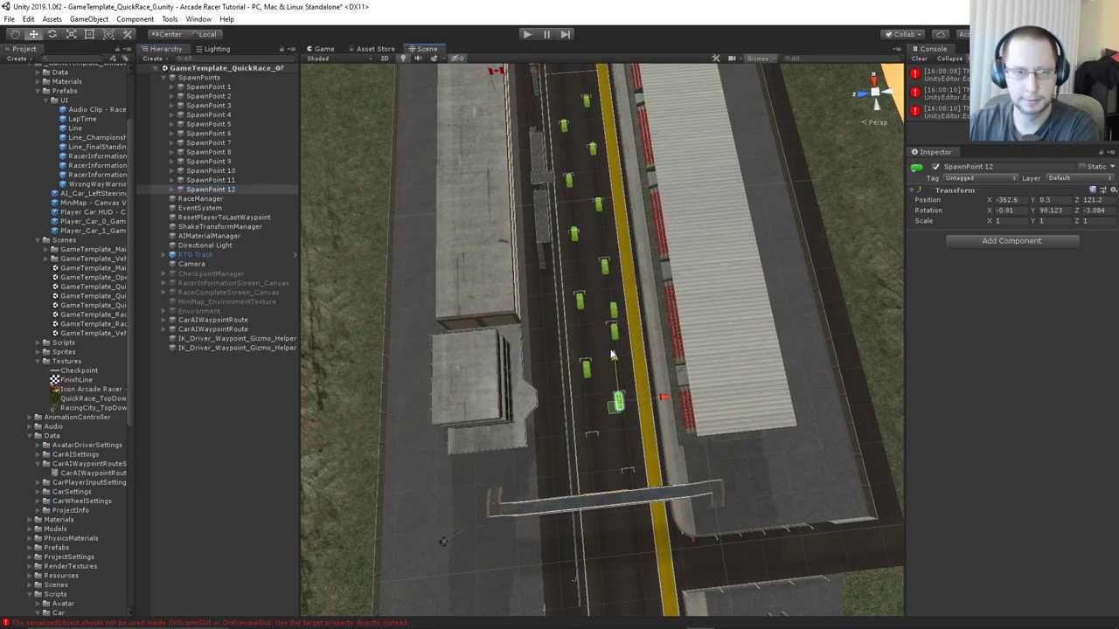
{"action": "left_click_drag", "start_coordinate": [665, 397], "coordinate": [669, 398]}
Duplicate SpawnPoint 12 into the sixth opposite-lane box, about X -373, Z 129, and duplicate again into the last yellow-side box, about X -384, Z 121
{"action": "middle_click_drag", "start_coordinate": [585, 455], "coordinate": [598, 409]}
{"action": "left_click", "coordinate": [228, 188]}
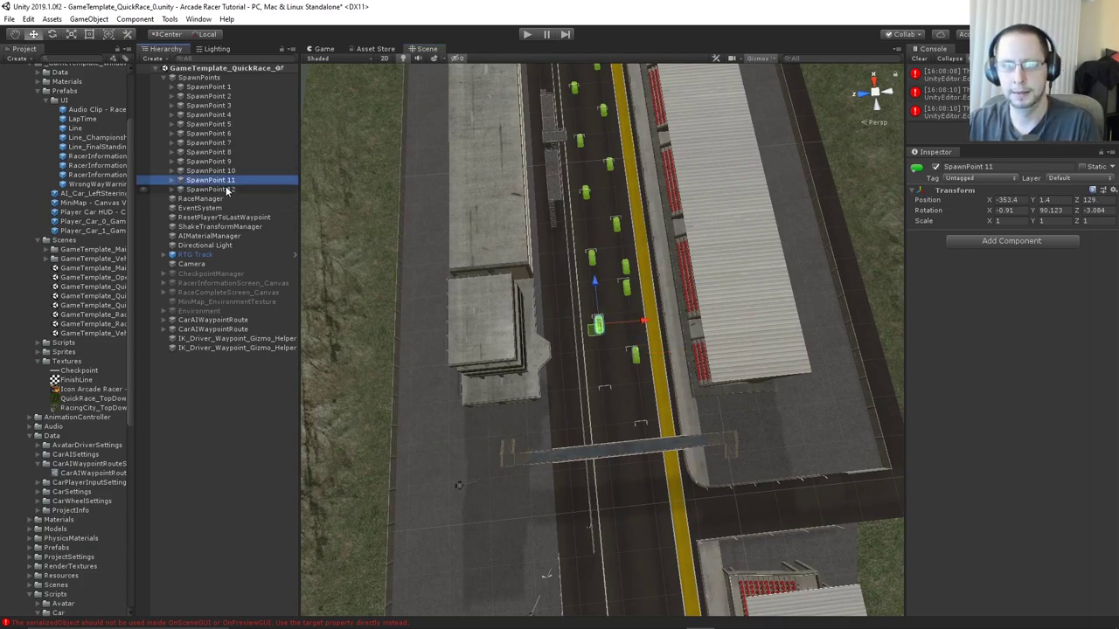
{"action": "key", "text": "ctrl+d"}
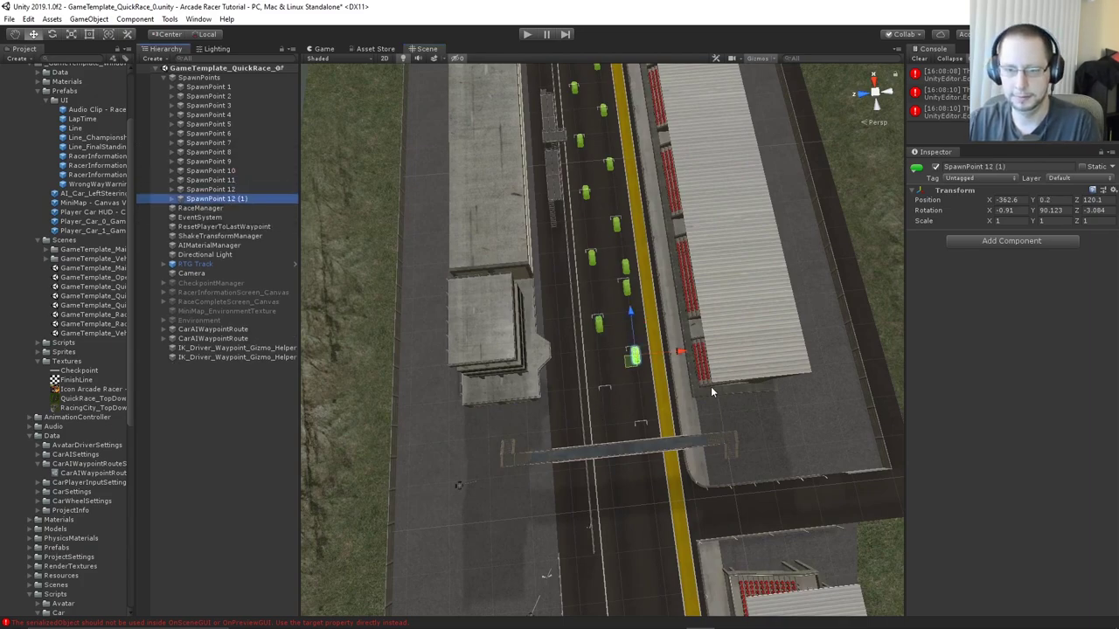
{"action": "left_click_drag", "start_coordinate": [678, 352], "coordinate": [600, 357]}
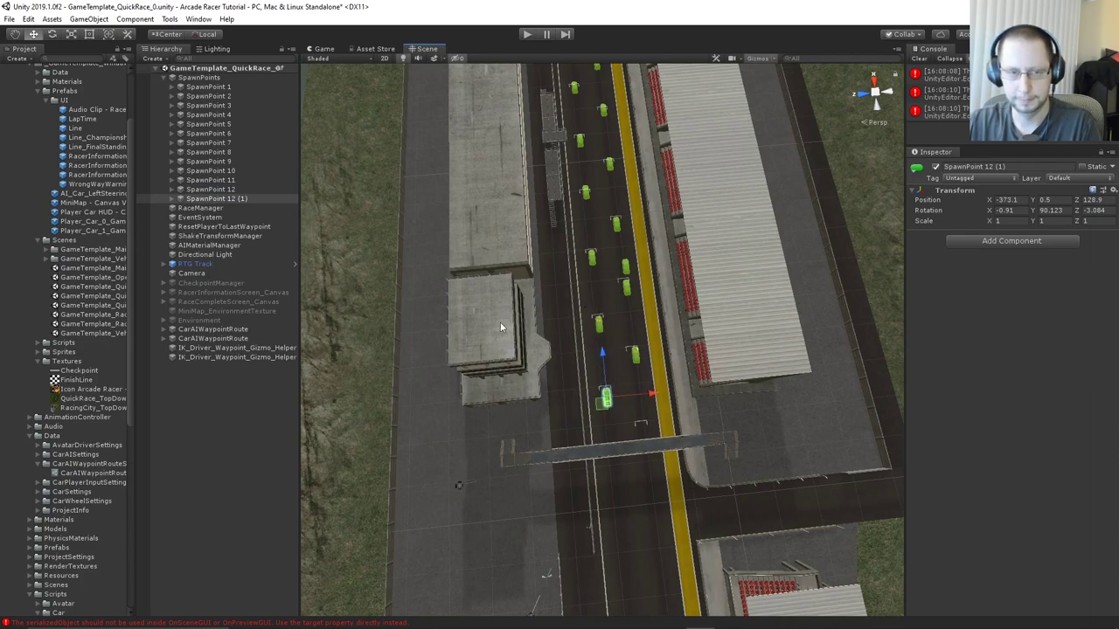
{"action": "key", "text": "ctrl+d"}
{"action": "left_click_drag", "start_coordinate": [661, 393], "coordinate": [686, 393]}
{"action": "left_click_drag", "start_coordinate": [636, 347], "coordinate": [673, 406]}
Rename the two duplicated spawn points as SpawnPoint 13 and SpawnPoint 14
{"action": "left_click", "coordinate": [229, 199]}
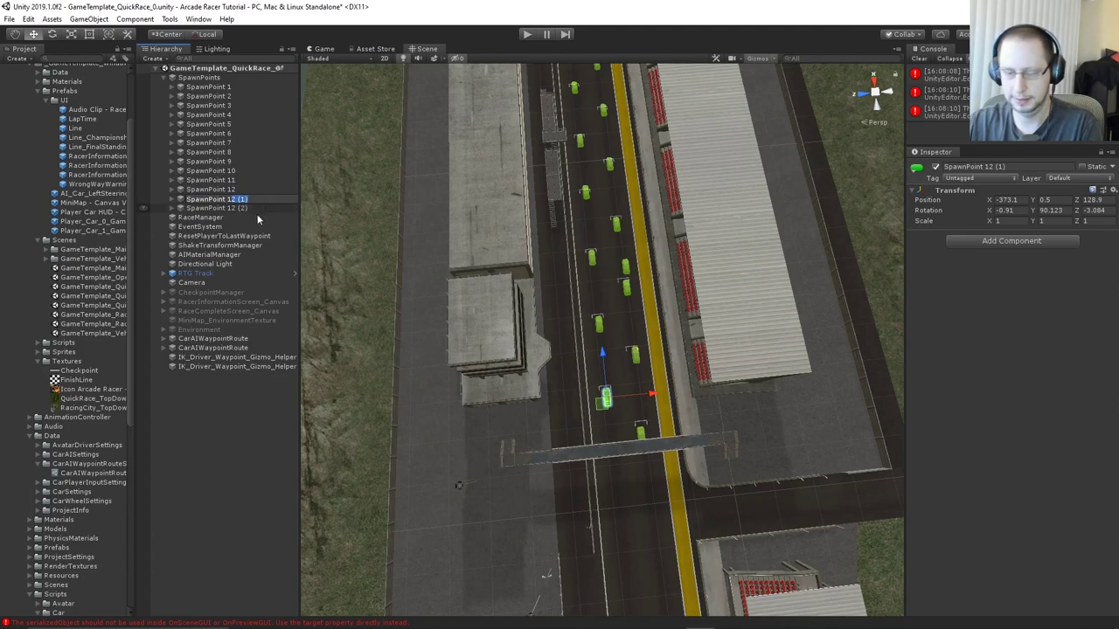
{"action": "left_click", "coordinate": [232, 207]}
{"action": "left_click", "coordinate": [232, 207]}
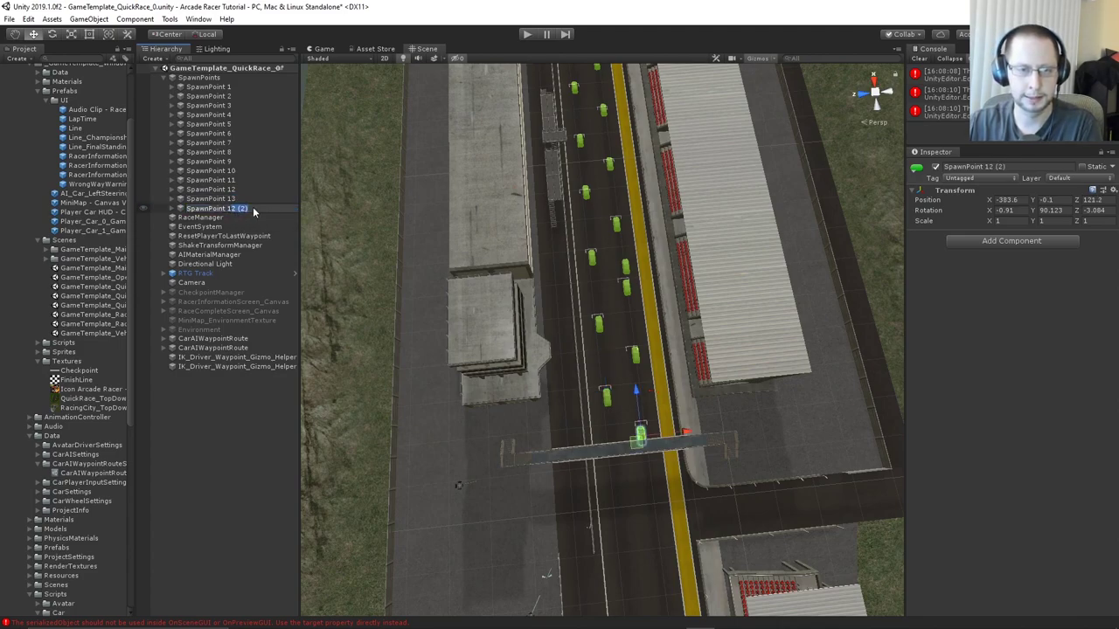
{"action": "type", "text": "14"}
{"action": "key", "text": "Return"}
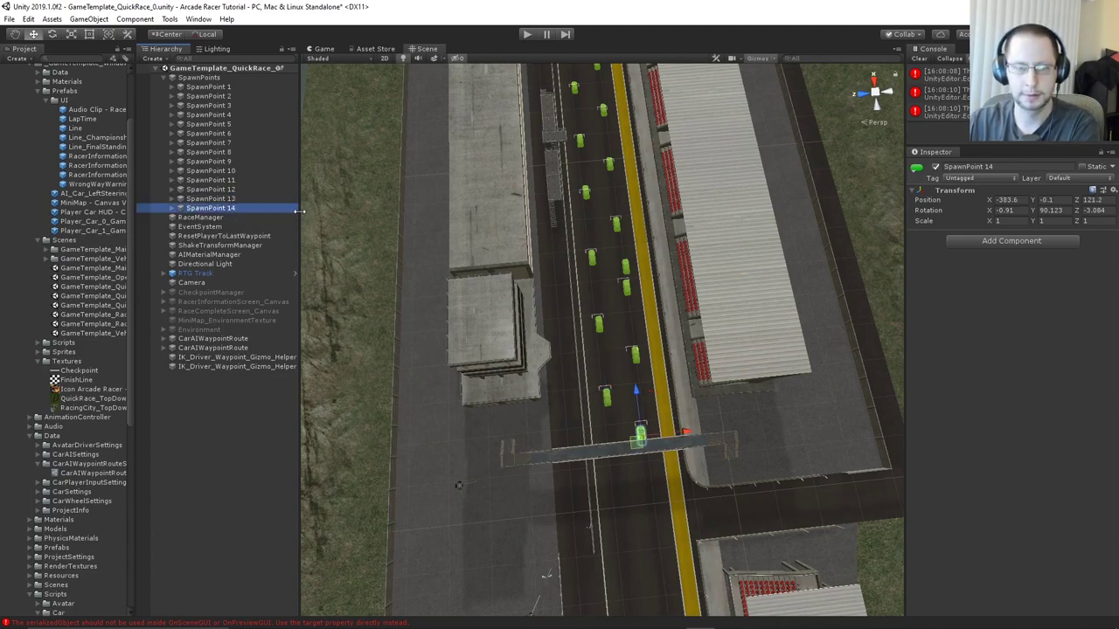
Set the X and Z rotation of SpawnPoint 1 through 14 to 0
{"action": "double_click", "coordinate": [235, 208]}
{"action": "right_click_drag", "start_coordinate": [562, 320], "coordinate": [504, 117]}
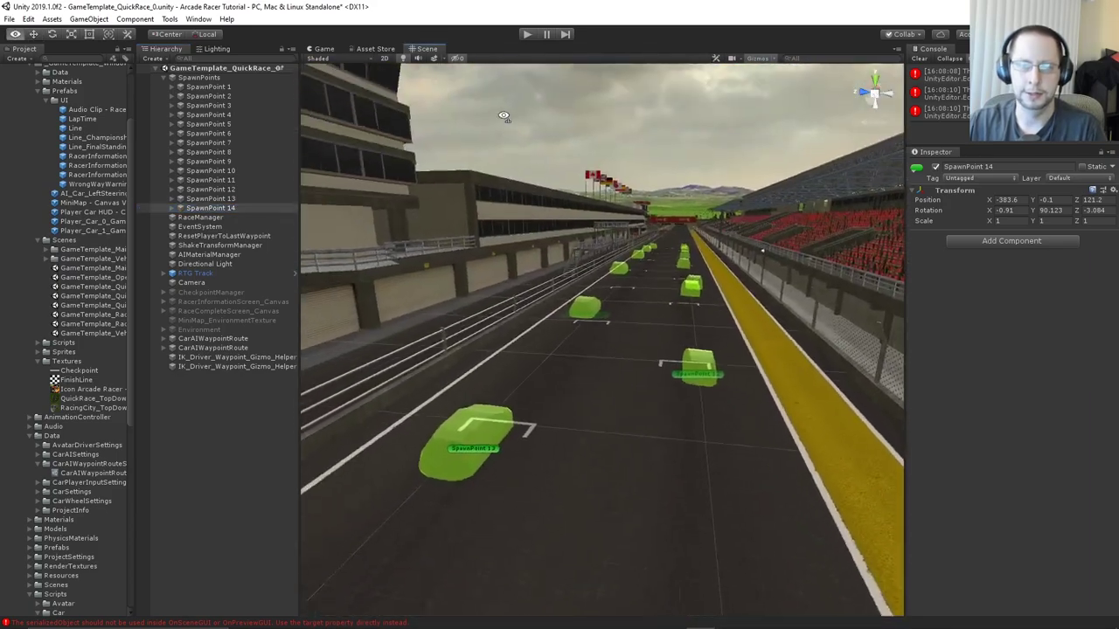
{"action": "middle_click_drag", "start_coordinate": [559, 250], "coordinate": [609, 514]}
{"action": "left_click", "coordinate": [208, 87], "text": "shift"}
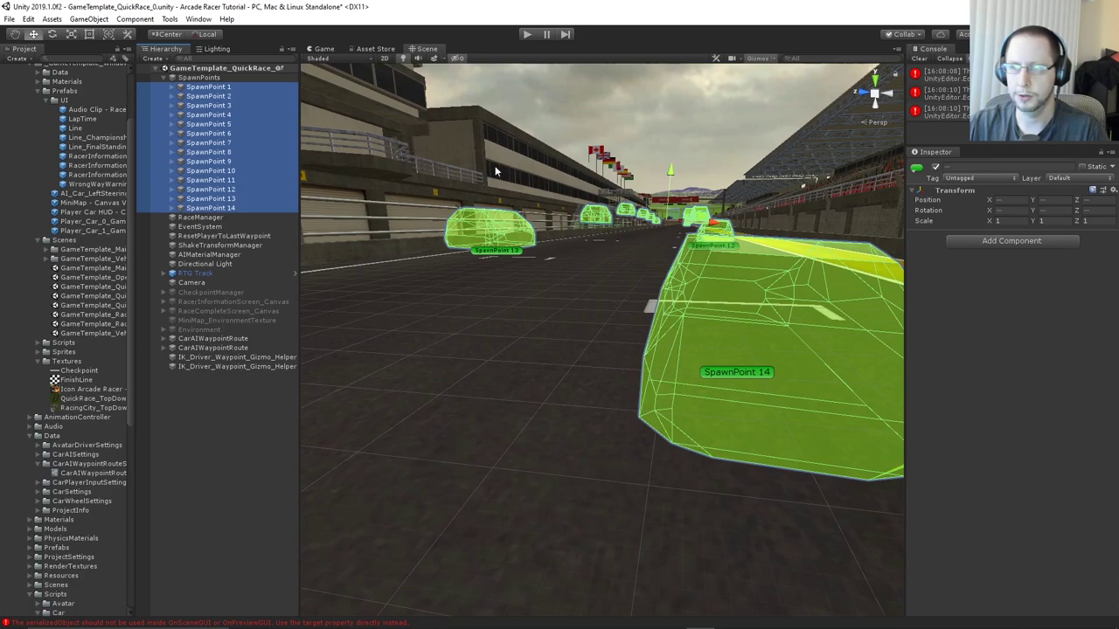
{"action": "left_click", "coordinate": [1005, 210]}
{"action": "type", "text": "0"}
{"action": "key", "text": "Tab"}
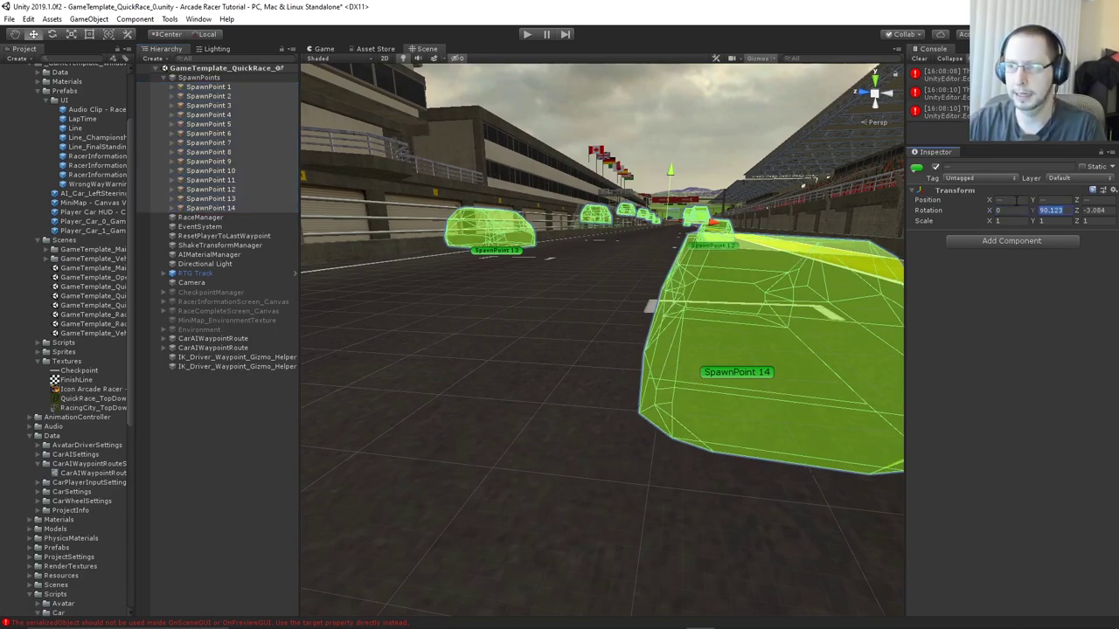
{"action": "key", "text": "Tab"}
{"action": "type", "text": "0"}
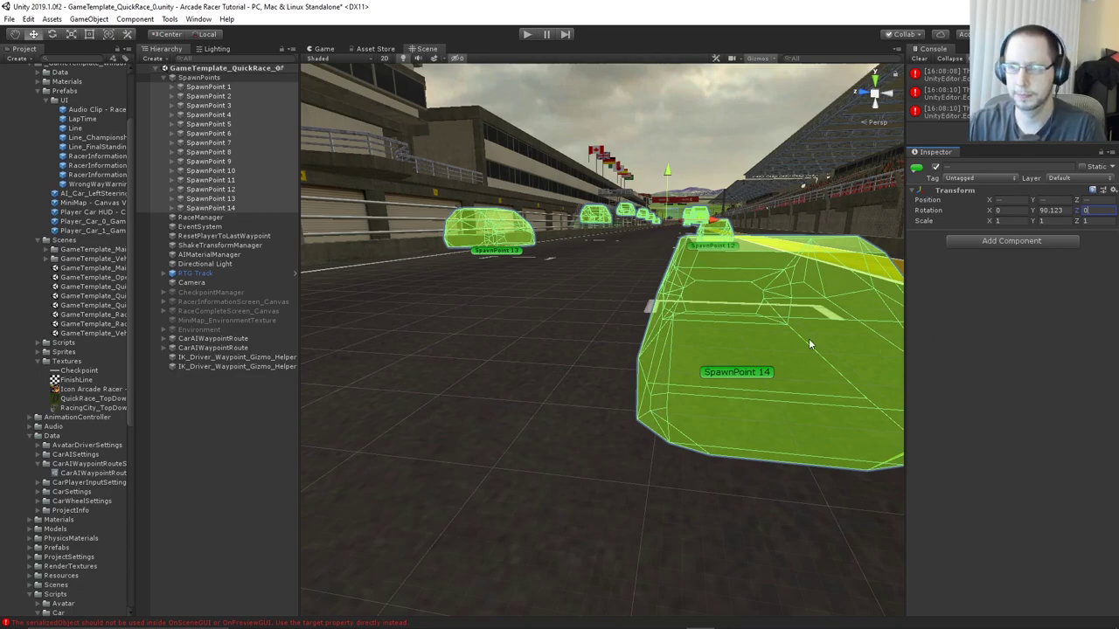
Level all fourteen spawn points on the track surface at a shared Y position of about 0.12
{"action": "middle_click_drag", "start_coordinate": [810, 340], "coordinate": [605, 350]}
{"action": "left_click_drag", "start_coordinate": [1030, 201], "coordinate": [1045, 204]}
{"action": "right_click_drag", "start_coordinate": [746, 318], "coordinate": [677, 325]}
{"action": "middle_click_drag", "start_coordinate": [677, 325], "coordinate": [810, 299]}
{"action": "right_click_drag", "start_coordinate": [810, 299], "coordinate": [776, 310]}
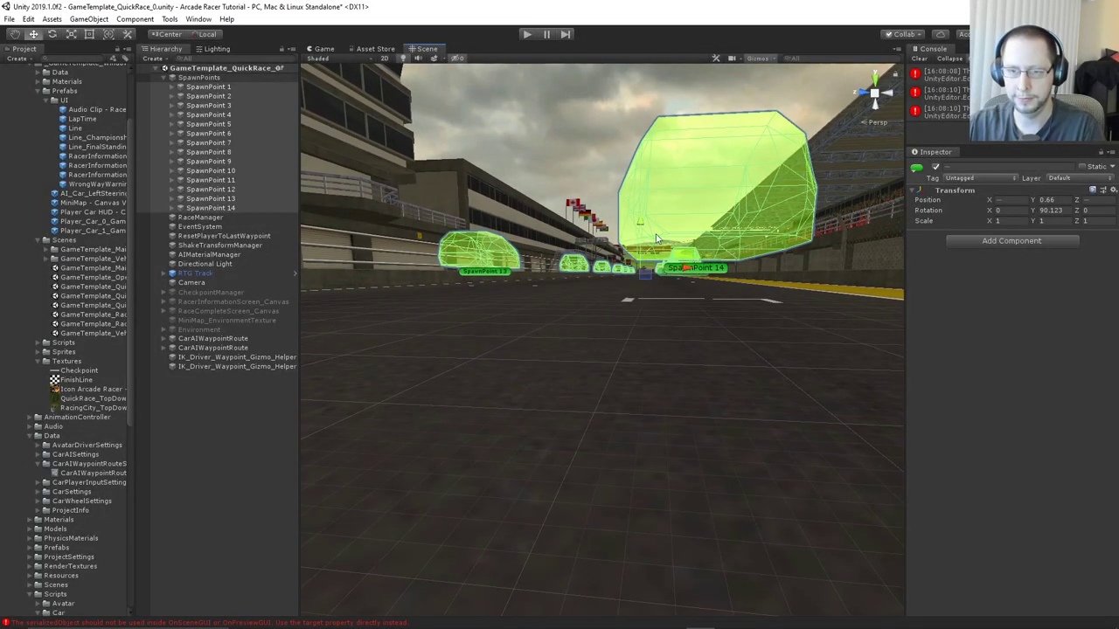
{"action": "left_click_drag", "start_coordinate": [641, 220], "coordinate": [644, 224]}
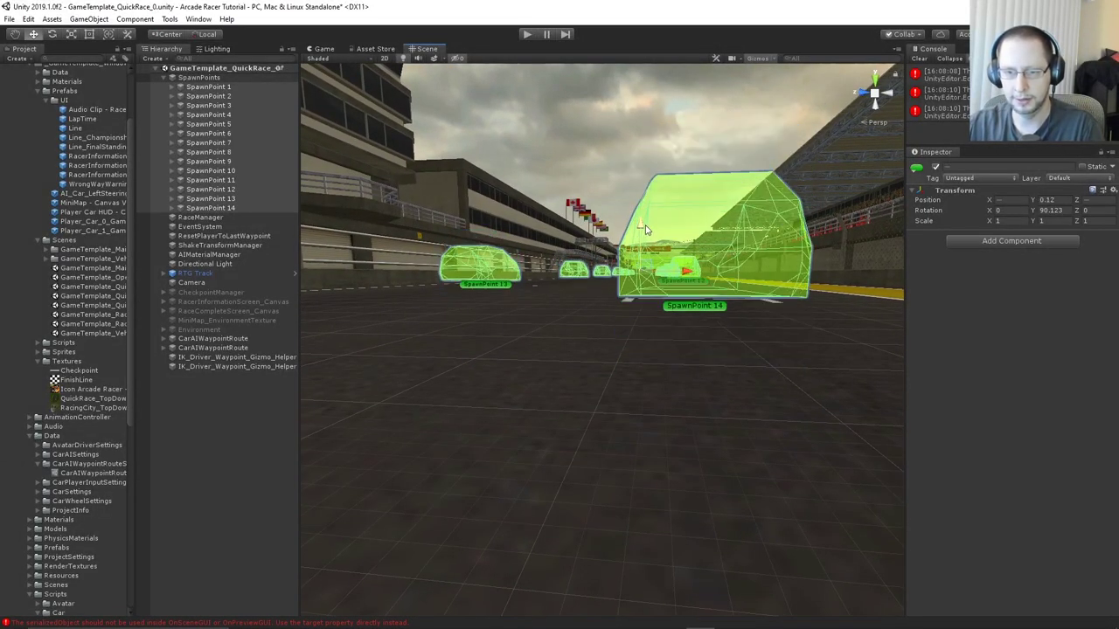
{"action": "right_click_drag", "start_coordinate": [643, 243], "coordinate": [653, 277]}
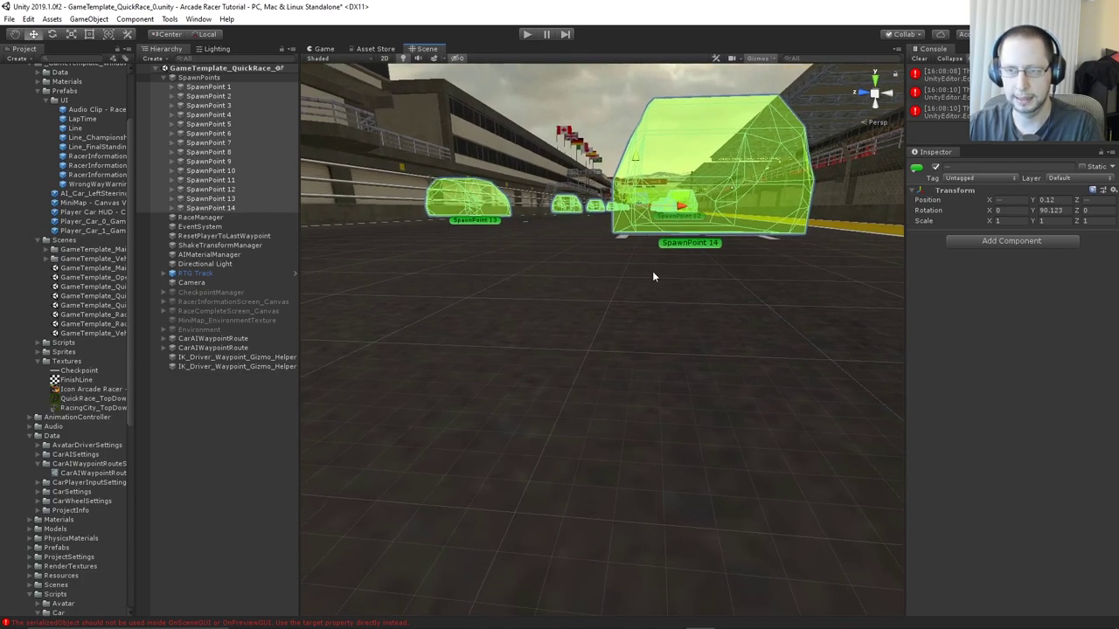
From the top view, nudge SpawnPoint 1 to the centre of its grid box at about X -263.83, Z 120.86
{"action": "left_click", "coordinate": [874, 81]}
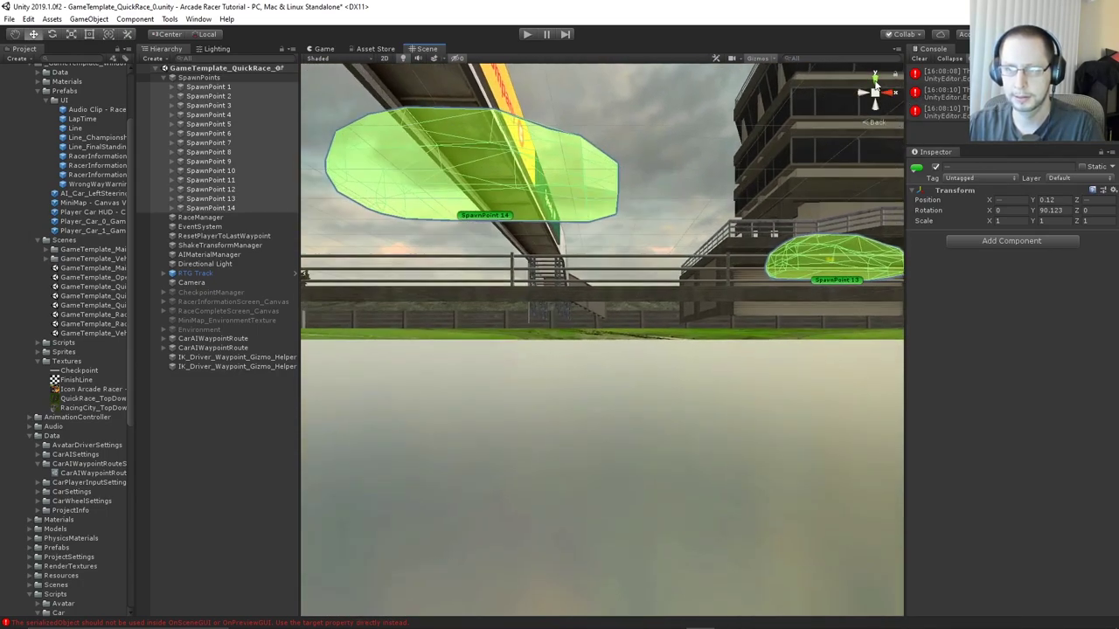
{"action": "scroll", "coordinate": [547, 337], "scroll_direction": "down", "scroll_amount": 10}
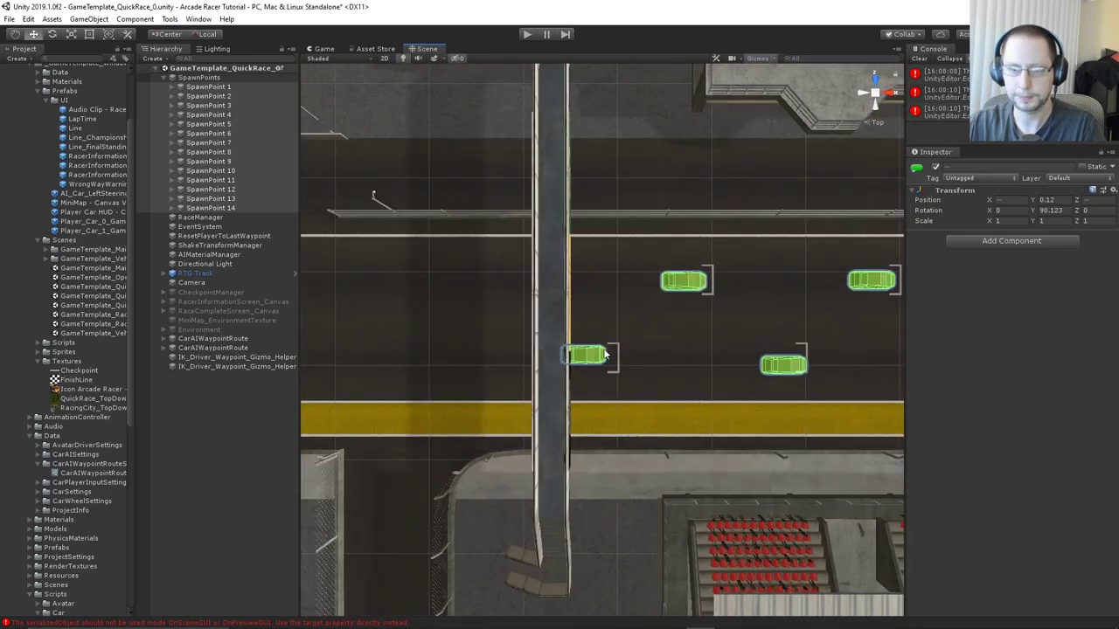
{"action": "middle_click_drag", "start_coordinate": [605, 352], "coordinate": [521, 374]}
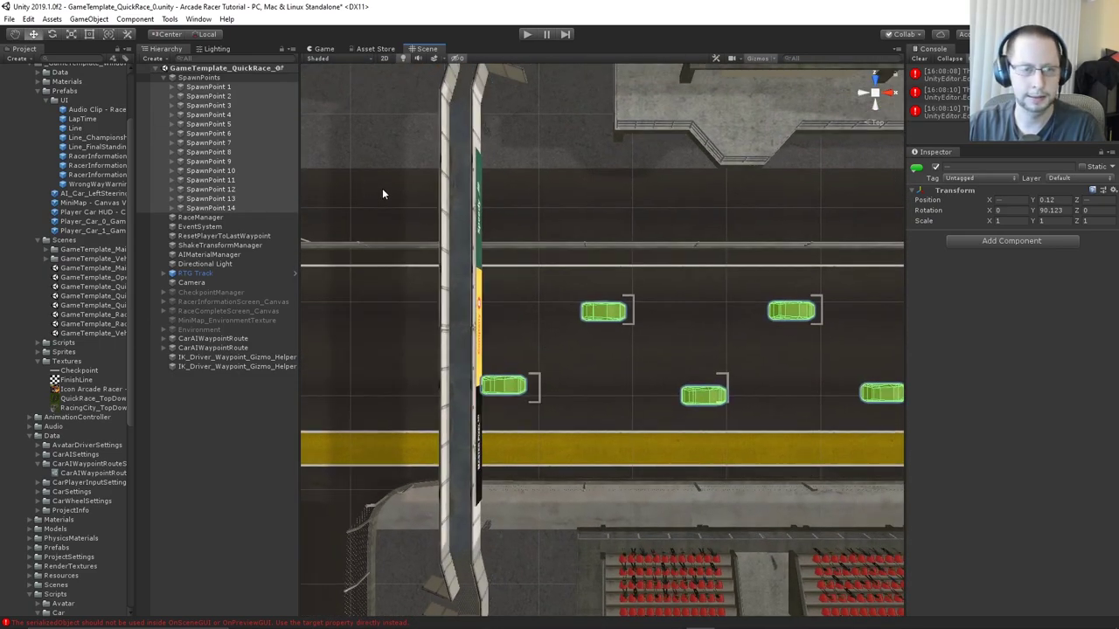
{"action": "double_click", "coordinate": [231, 86]}
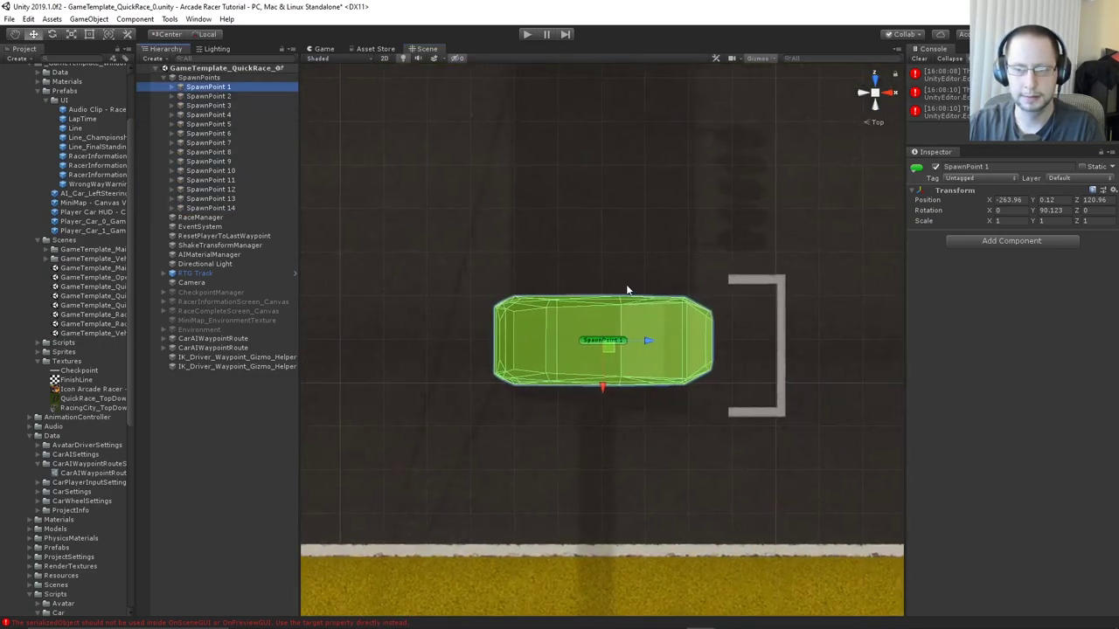
{"action": "left_click_drag", "start_coordinate": [651, 341], "coordinate": [658, 341]}
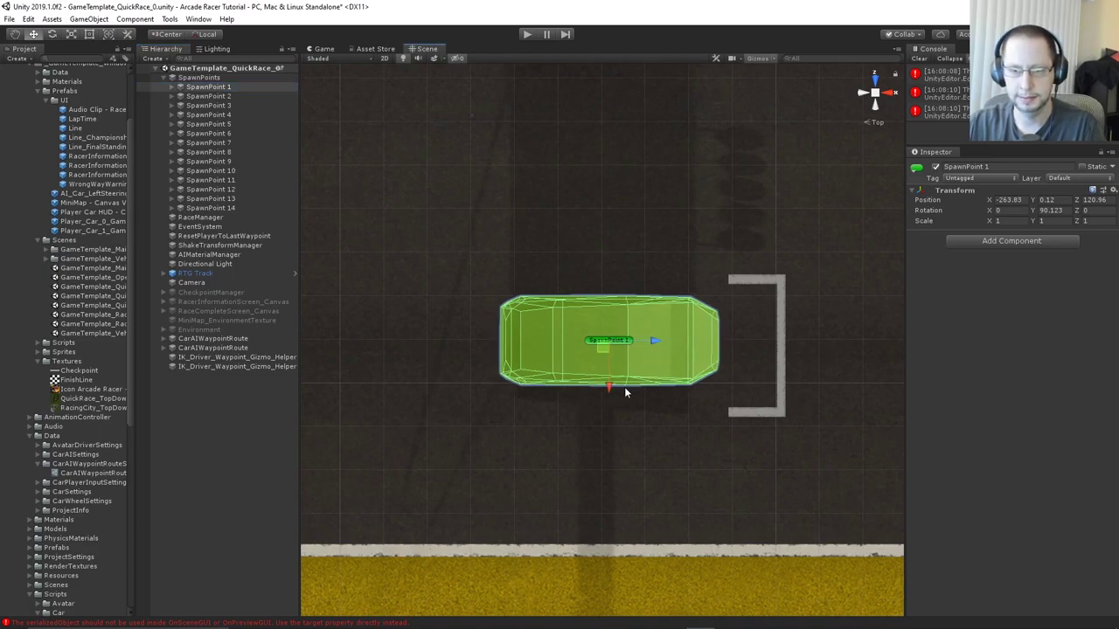
{"action": "left_click_drag", "start_coordinate": [609, 384], "coordinate": [609, 393]}
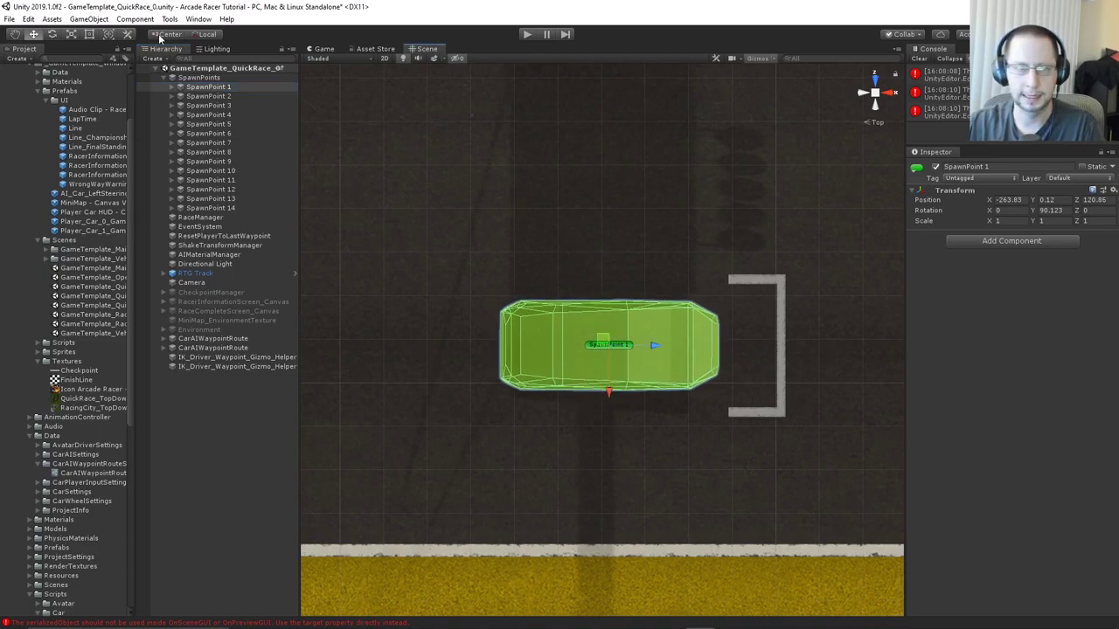
In an orthographic top view, centre SpawnPoint 2 in its grid box at about Z 129.14 and SpawnPoint 4 at about Z 129.22
{"action": "double_click", "coordinate": [208, 96]}
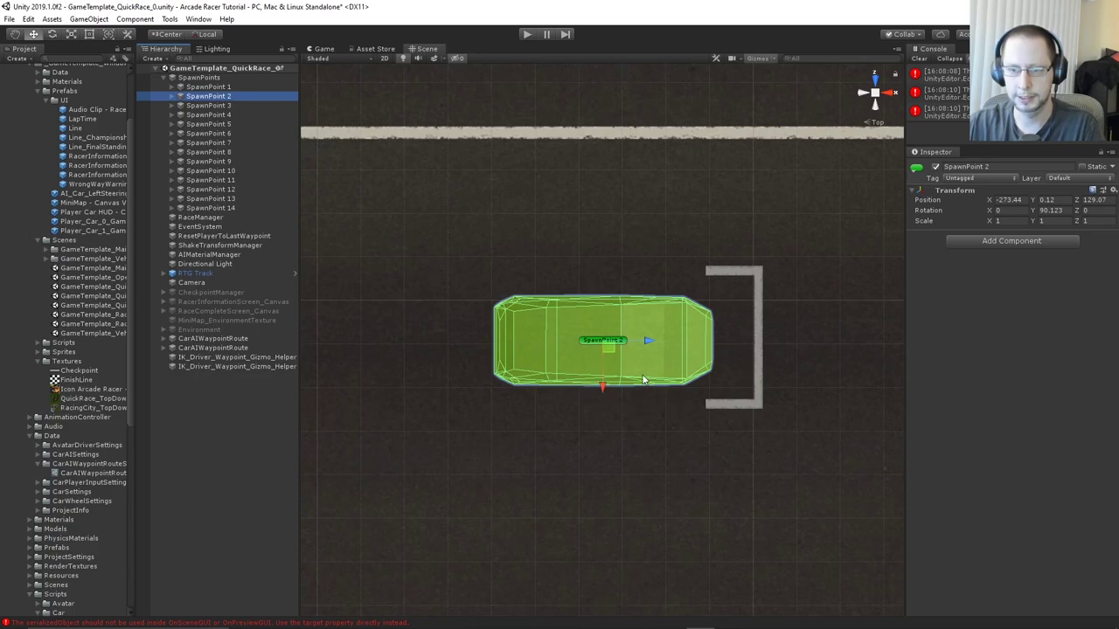
{"action": "left_click_drag", "start_coordinate": [602, 387], "coordinate": [603, 385]}
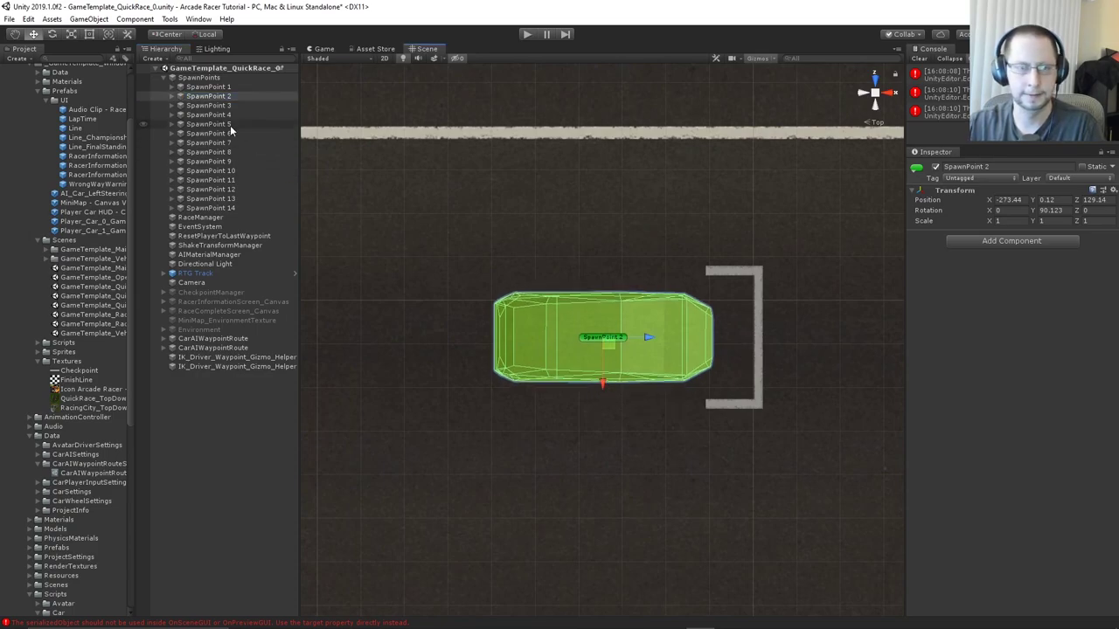
{"action": "left_click", "coordinate": [874, 93]}
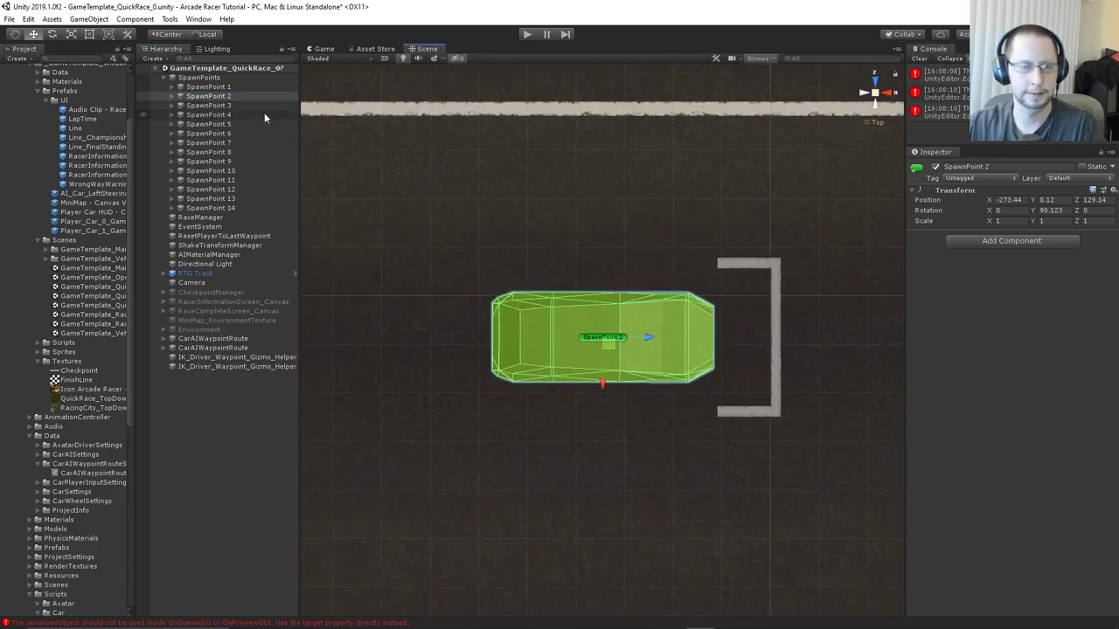
{"action": "double_click", "coordinate": [236, 104]}
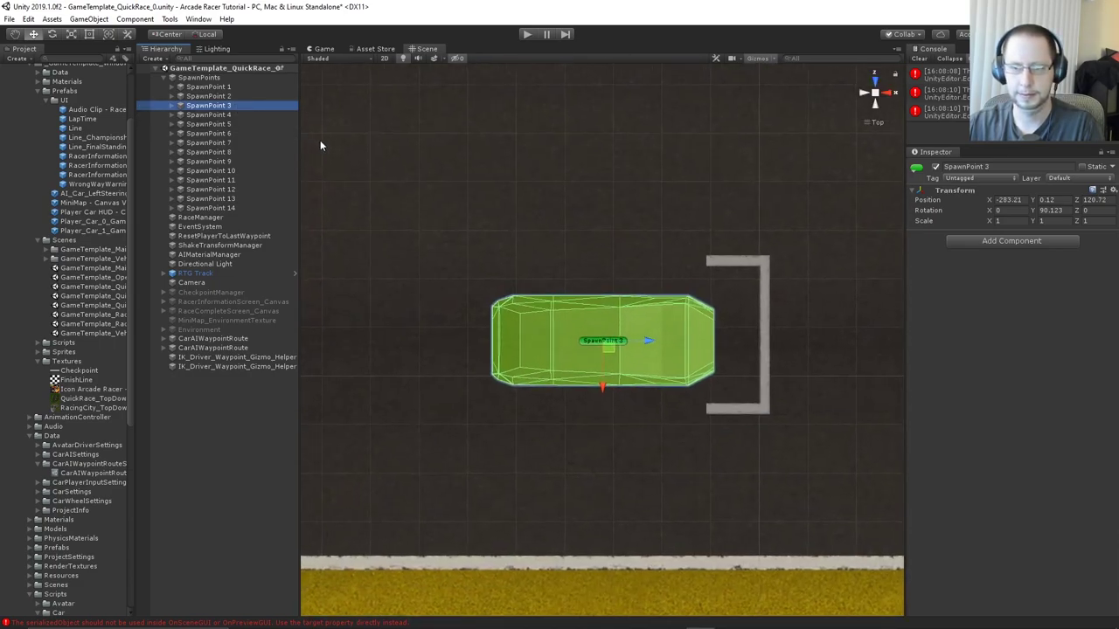
{"action": "double_click", "coordinate": [208, 115]}
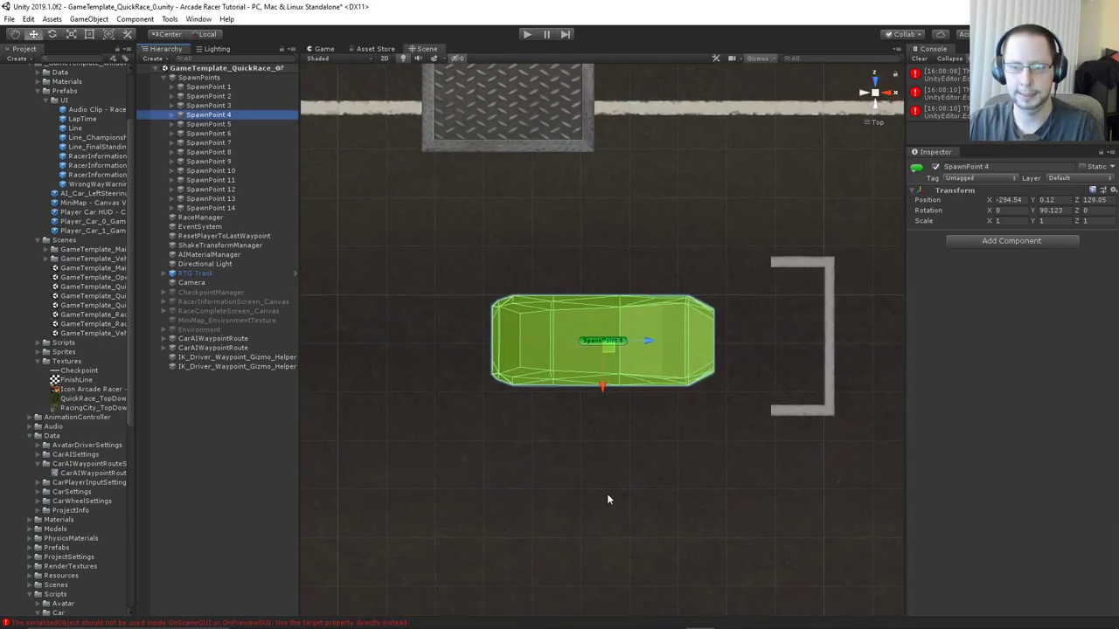
{"action": "left_click_drag", "start_coordinate": [600, 388], "coordinate": [602, 380]}
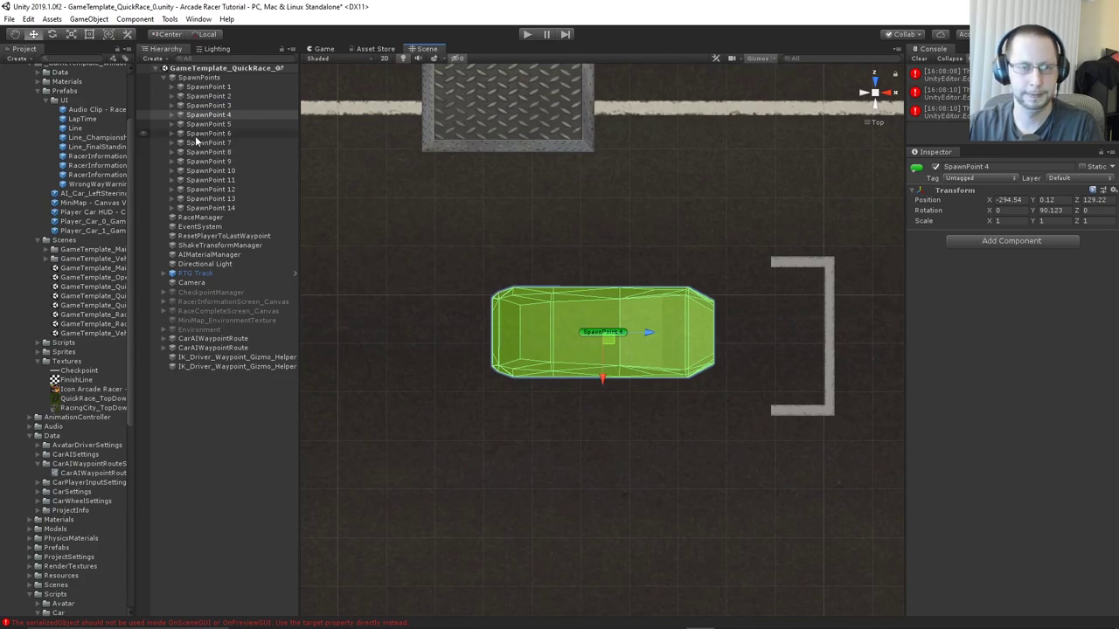
Check SpawnPoint 5's alignment, and centre SpawnPoint 6 in its grid box at about Z 129.14
{"action": "left_click", "coordinate": [221, 124]}
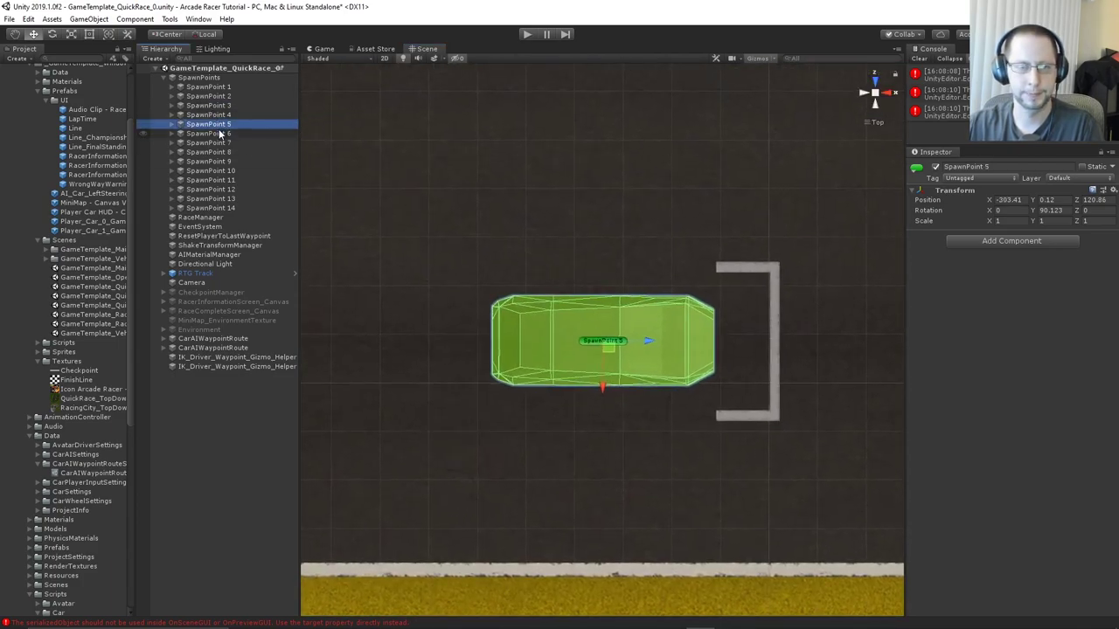
{"action": "left_click", "coordinate": [219, 133]}
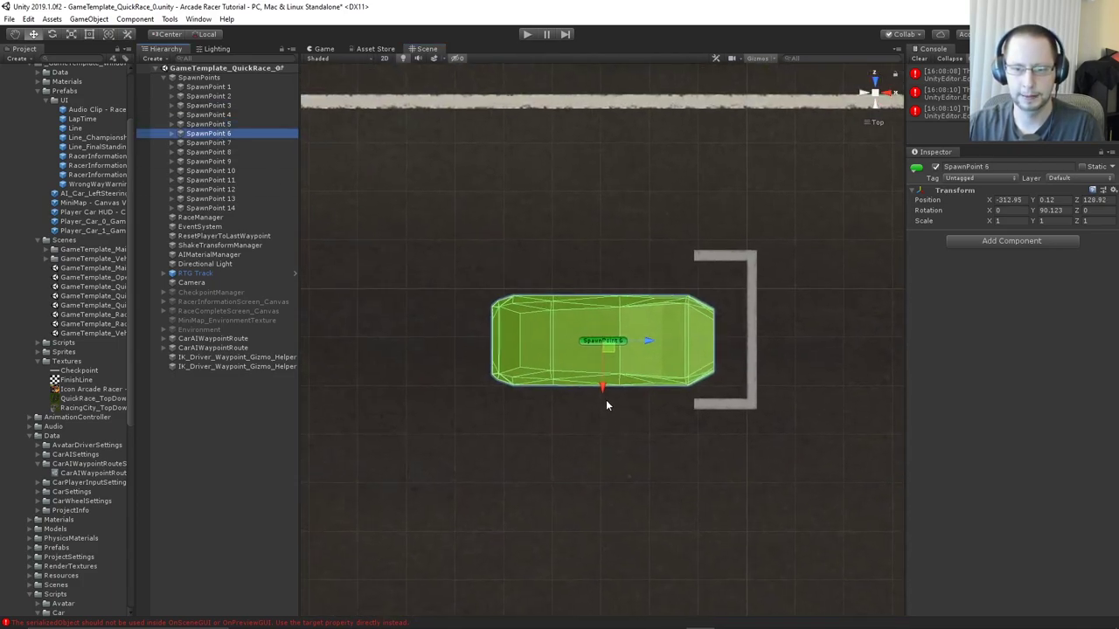
{"action": "left_click_drag", "start_coordinate": [602, 387], "coordinate": [603, 374]}
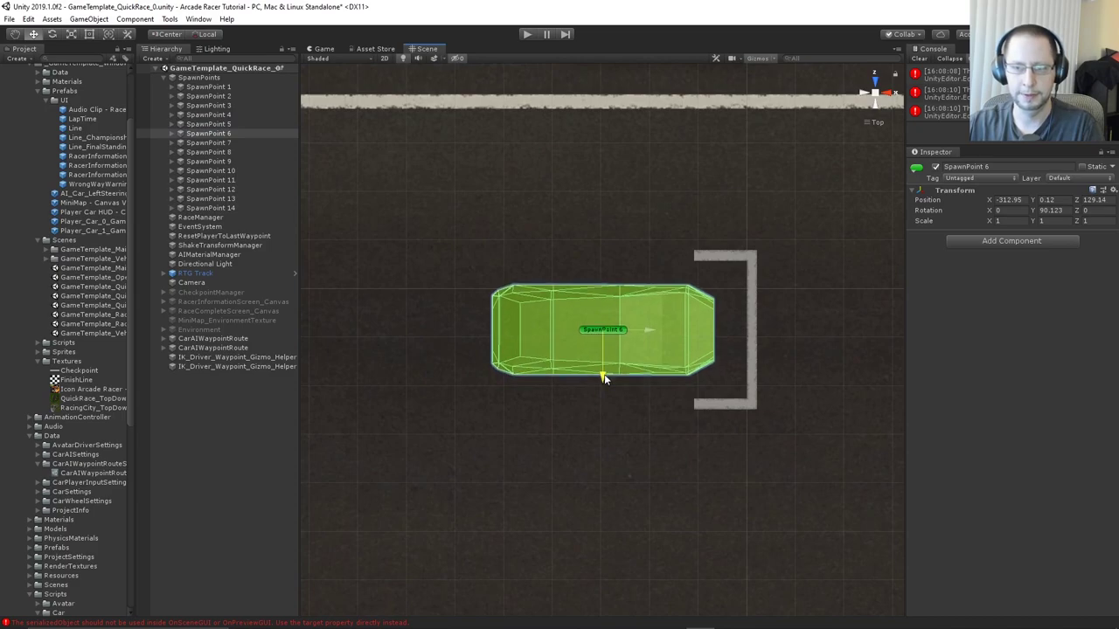
Nudge SpawnPoint 7 closer to the middle and front of its grid box, and centre SpawnPoint 8 sideways in its box
{"action": "double_click", "coordinate": [224, 143]}
{"action": "left_click_drag", "start_coordinate": [605, 385], "coordinate": [602, 393]}
{"action": "left_click_drag", "start_coordinate": [647, 349], "coordinate": [674, 348]}
{"action": "double_click", "coordinate": [233, 151]}
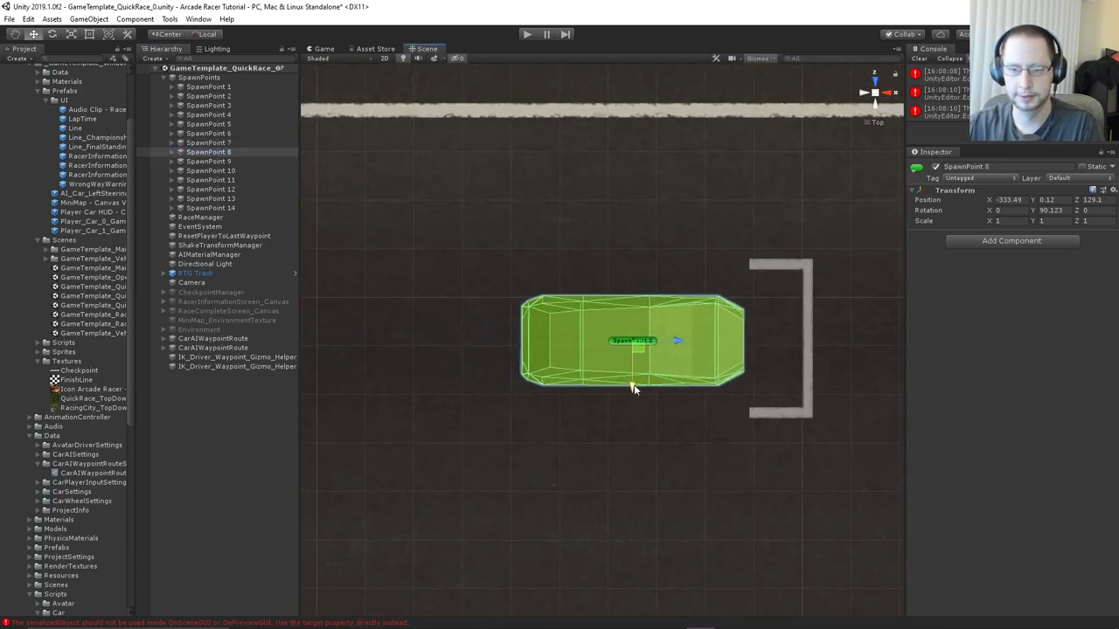
{"action": "left_click_drag", "start_coordinate": [632, 383], "coordinate": [632, 374]}
Check SpawnPoint 9 against the starting grid and delete the surplus SpawnPoint 14
{"action": "double_click", "coordinate": [213, 162]}
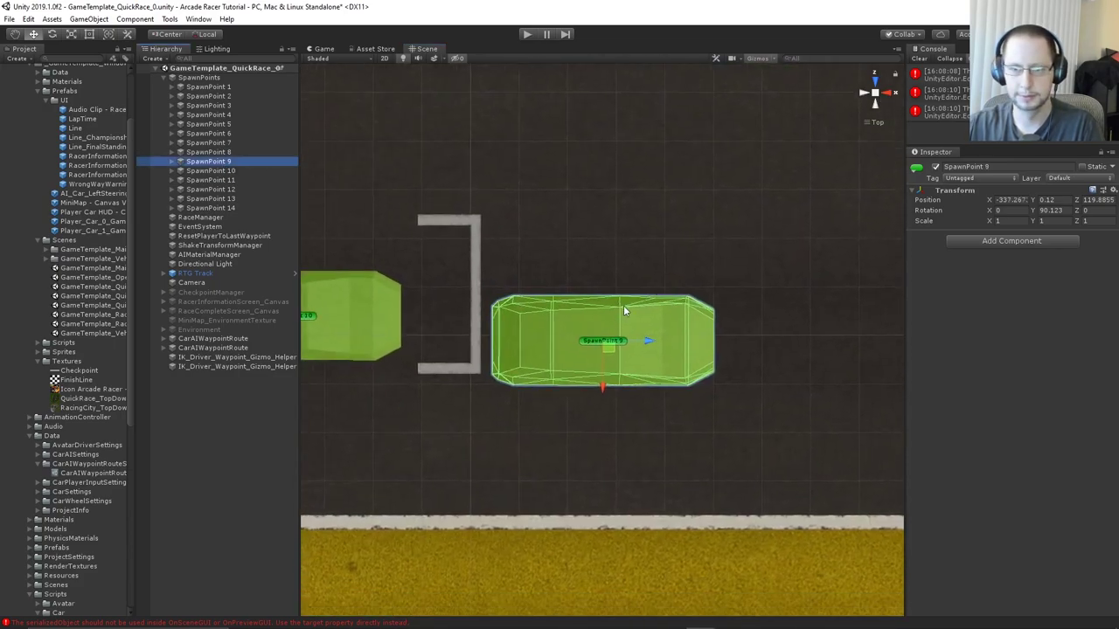
{"action": "scroll", "coordinate": [635, 341], "scroll_direction": "down", "scroll_amount": 10}
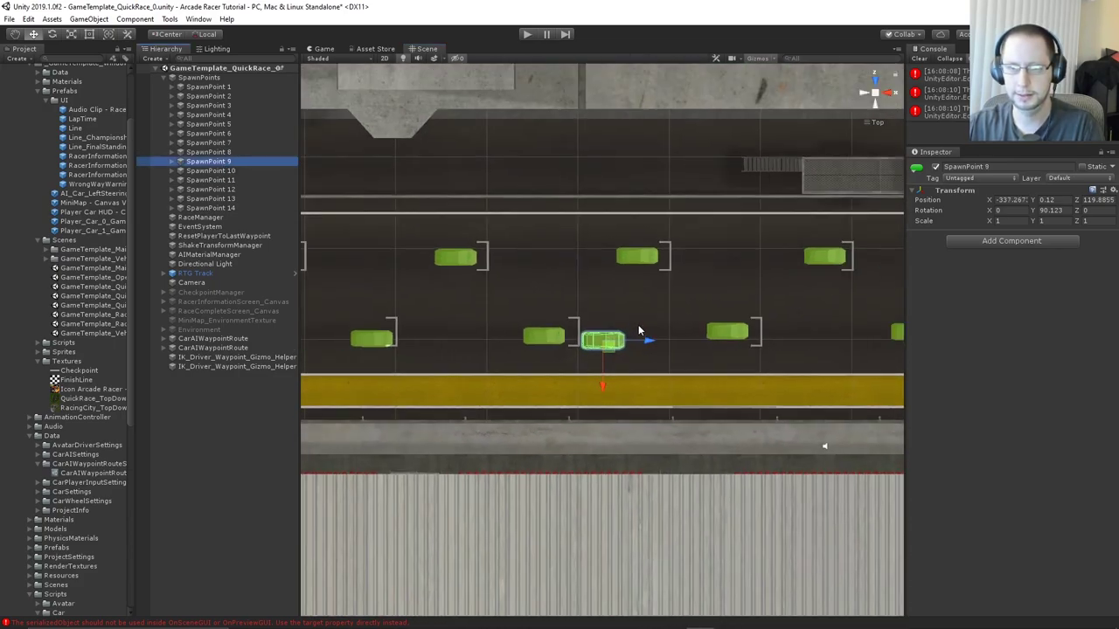
{"action": "scroll", "coordinate": [637, 325], "scroll_direction": "down", "scroll_amount": 1}
{"action": "scroll", "coordinate": [635, 323], "scroll_direction": "up", "scroll_amount": 4}
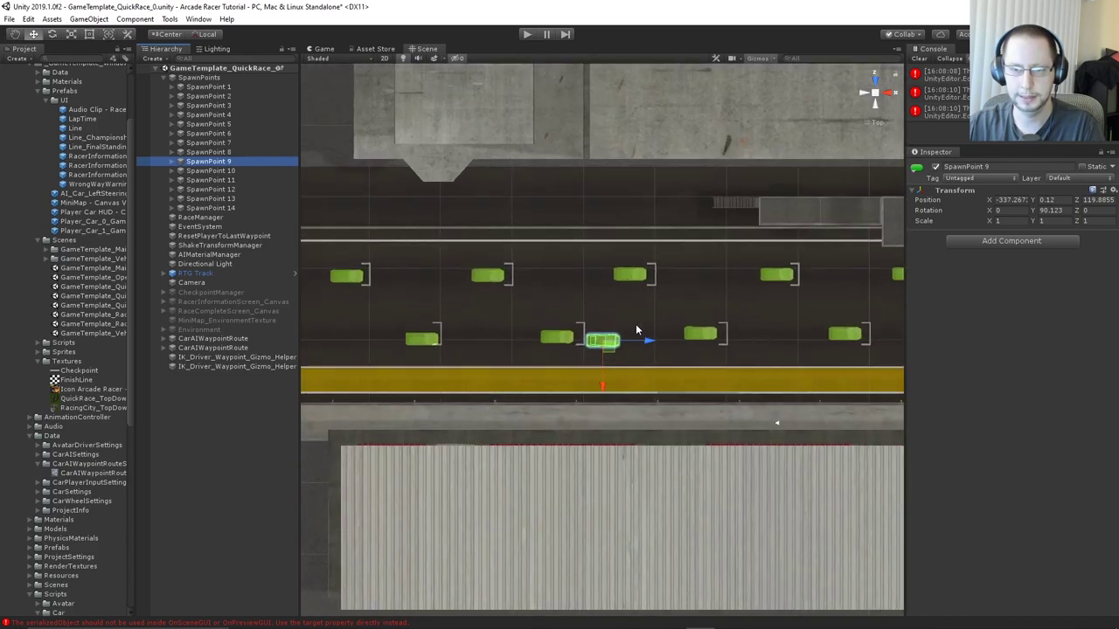
{"action": "scroll", "coordinate": [455, 297], "scroll_direction": "down", "scroll_amount": 3}
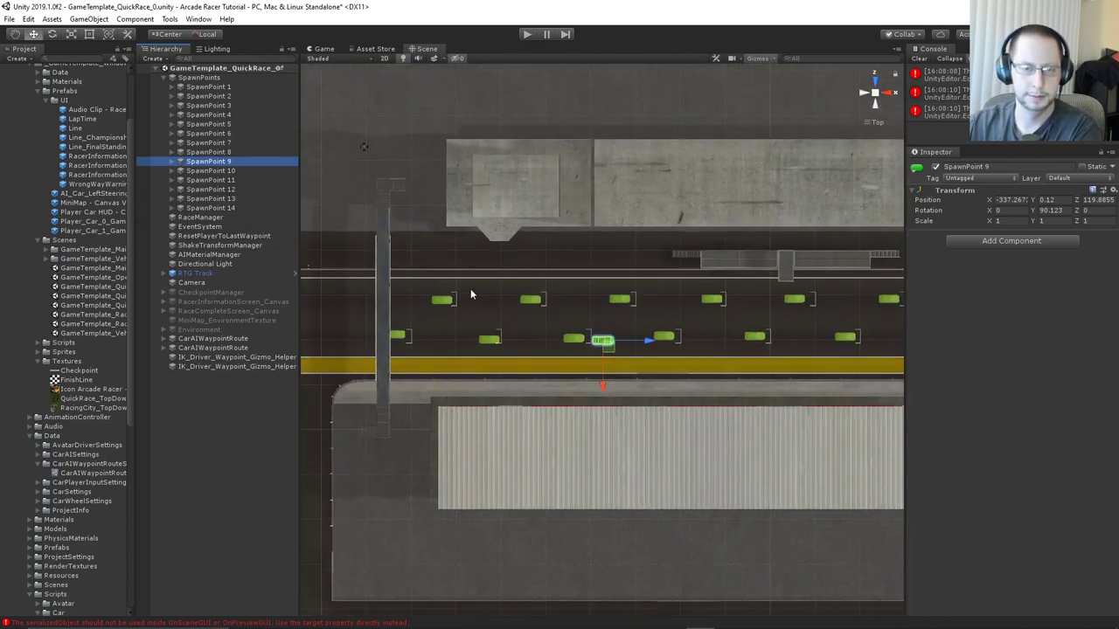
{"action": "left_click", "coordinate": [246, 207]}
{"action": "key", "text": "Delete"}
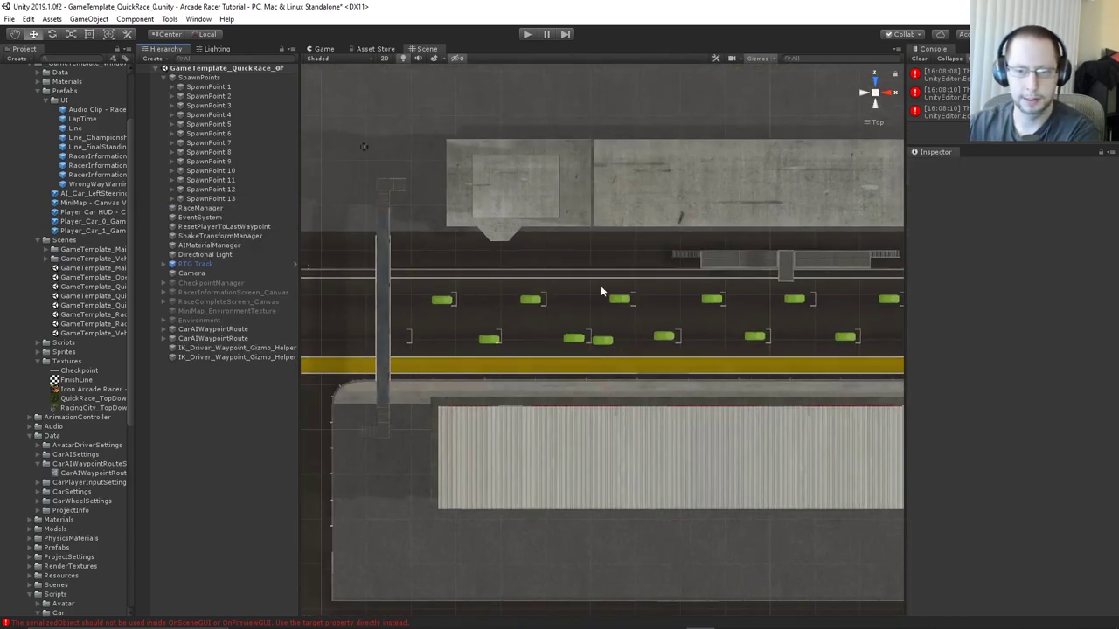
{"action": "left_click", "coordinate": [238, 148]}
{"action": "key", "text": "Left"}
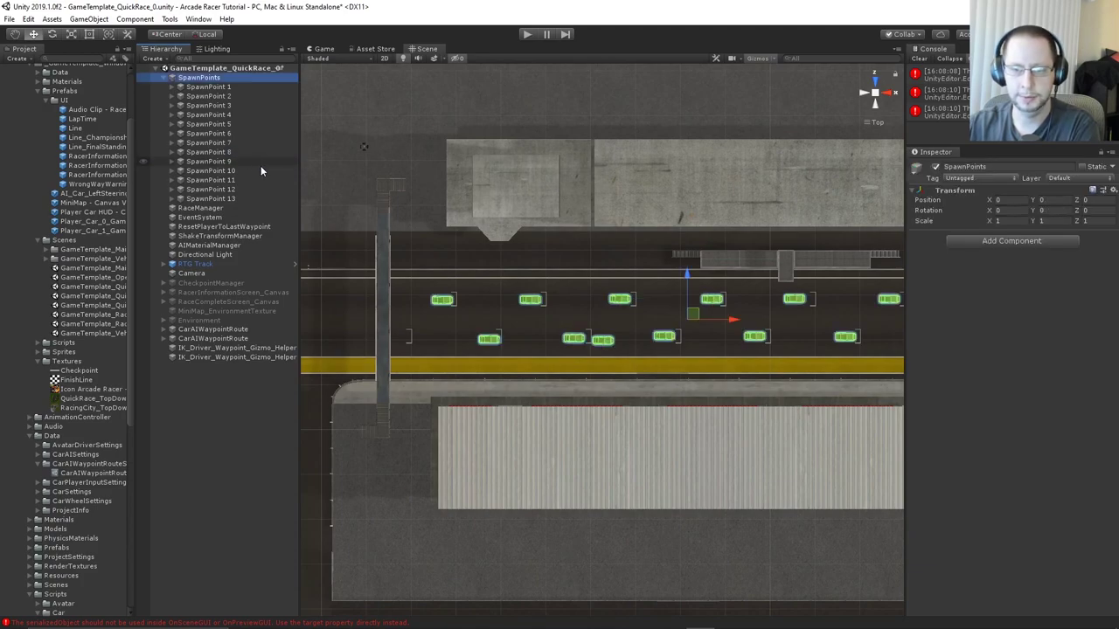
{"action": "key", "text": "Left"}
{"action": "key", "text": "Left"}
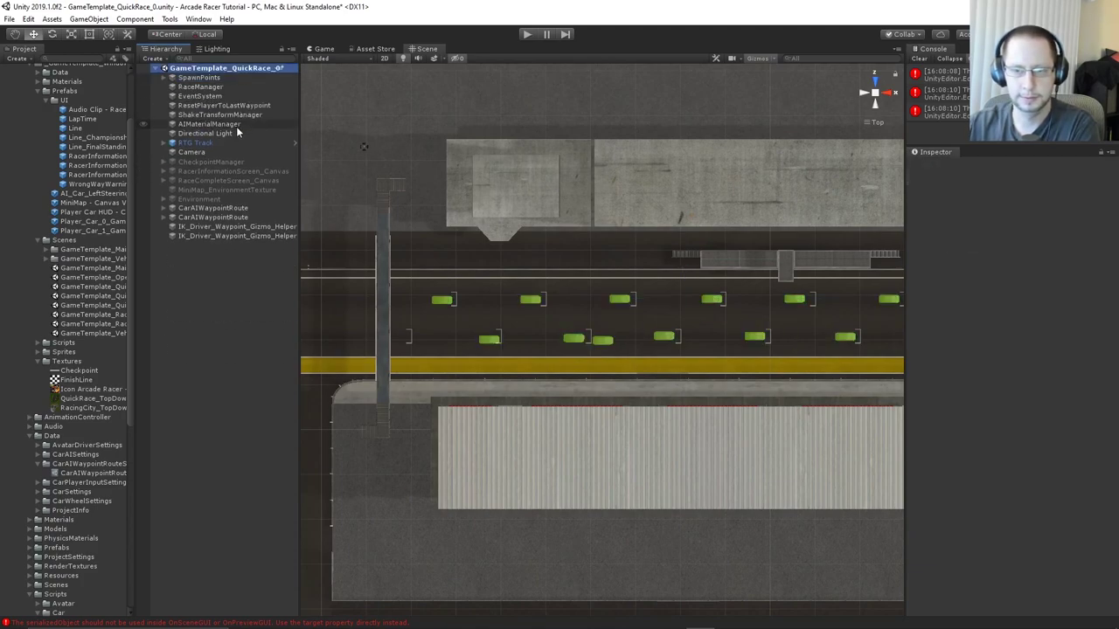
{"action": "left_click", "coordinate": [164, 78]}
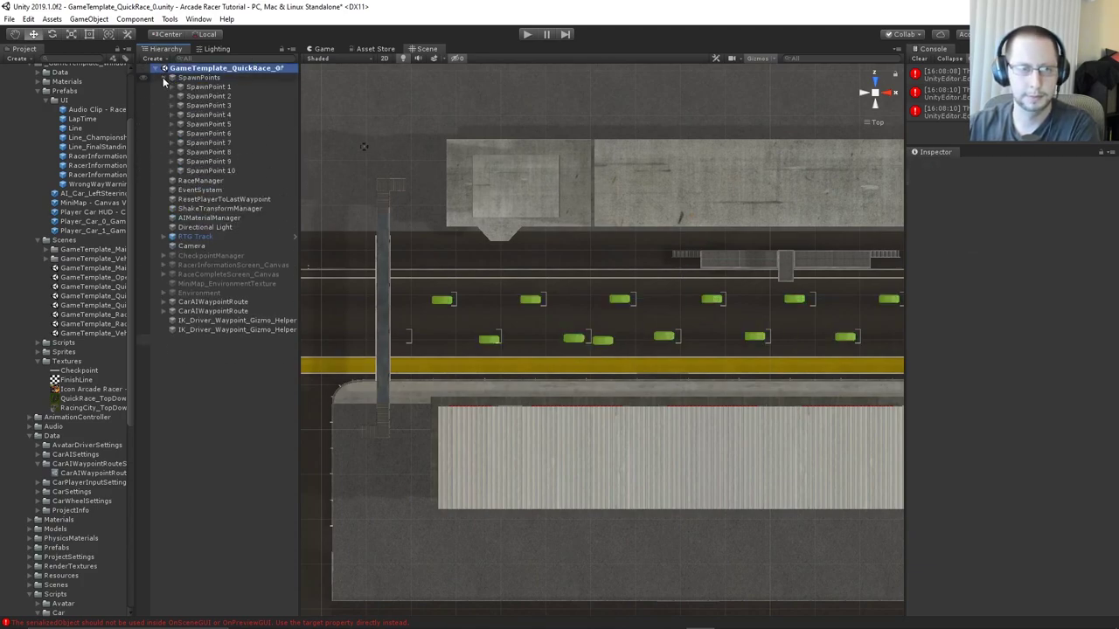
Move SpawnPoint 9 back into the next lower-row grid box at about X -343.11, Z 120.77
{"action": "left_click", "coordinate": [219, 106]}
{"action": "key", "text": "Down"}
{"action": "key", "text": "Down"}
{"action": "key", "text": "Down"}
{"action": "key", "text": "Down"}
{"action": "key", "text": "Down"}
{"action": "key", "text": "Down"}
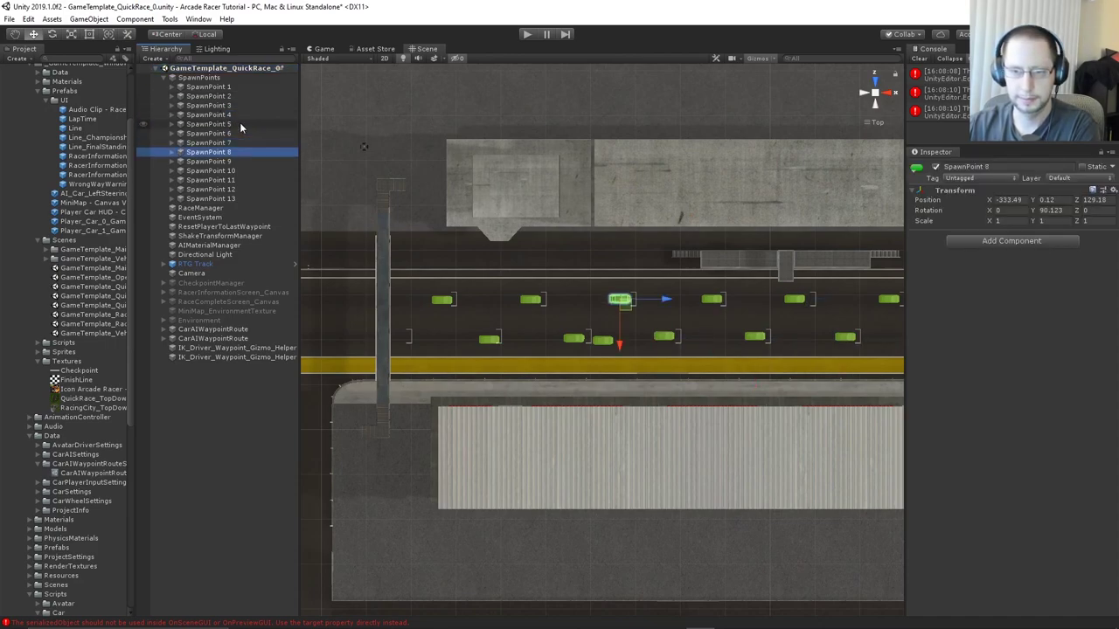
{"action": "scroll", "coordinate": [607, 343], "scroll_direction": "up", "scroll_amount": 5}
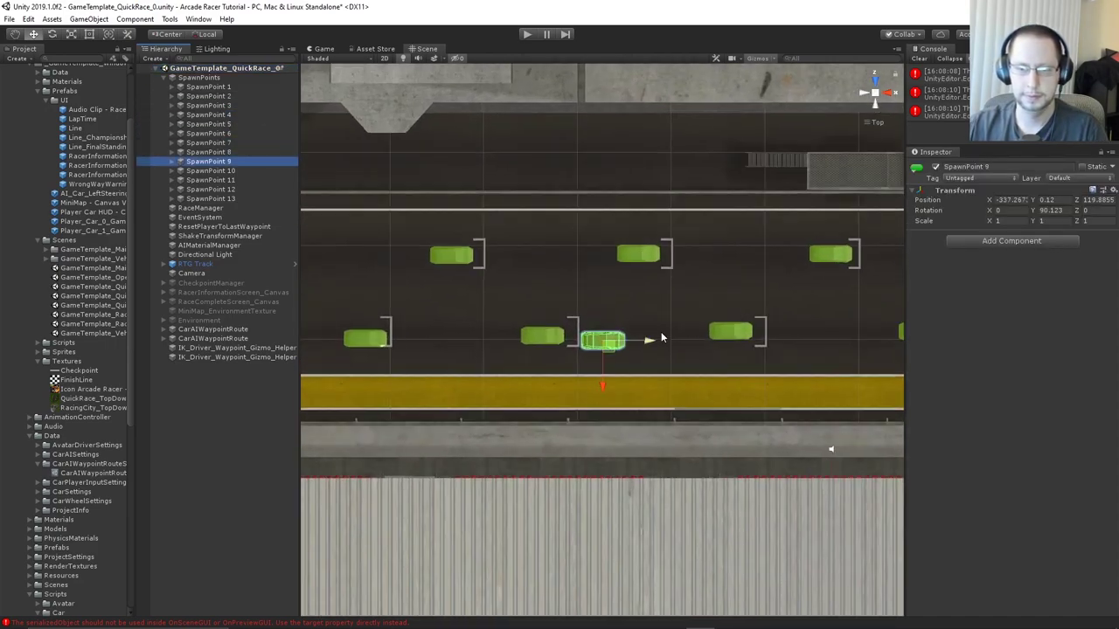
{"action": "left_click_drag", "start_coordinate": [605, 388], "coordinate": [607, 382]}
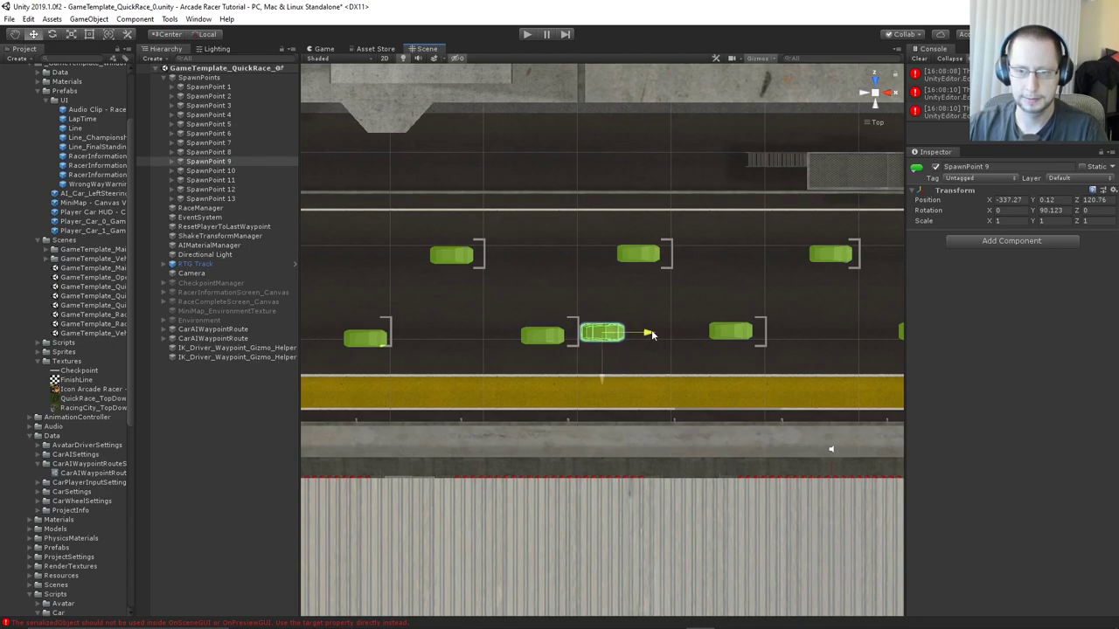
{"action": "left_click_drag", "start_coordinate": [648, 333], "coordinate": [599, 334]}
{"action": "left_click", "coordinate": [525, 343]}
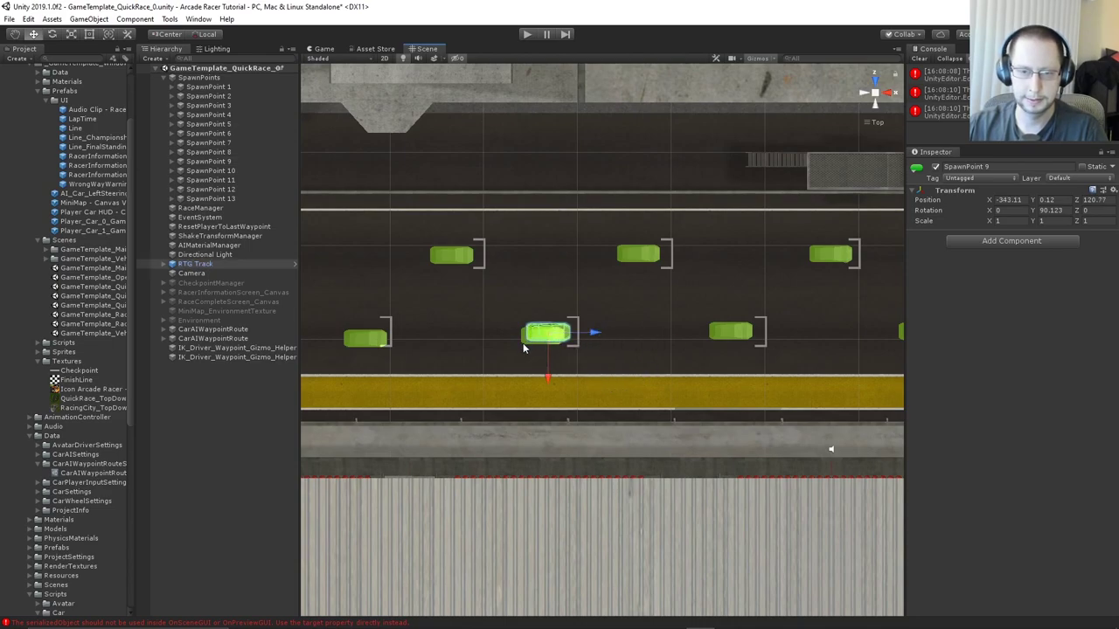
Shift SpawnPoints 10 to 13 together backwards along the track, behind SpawnPoint 9
{"action": "left_click", "coordinate": [226, 162]}
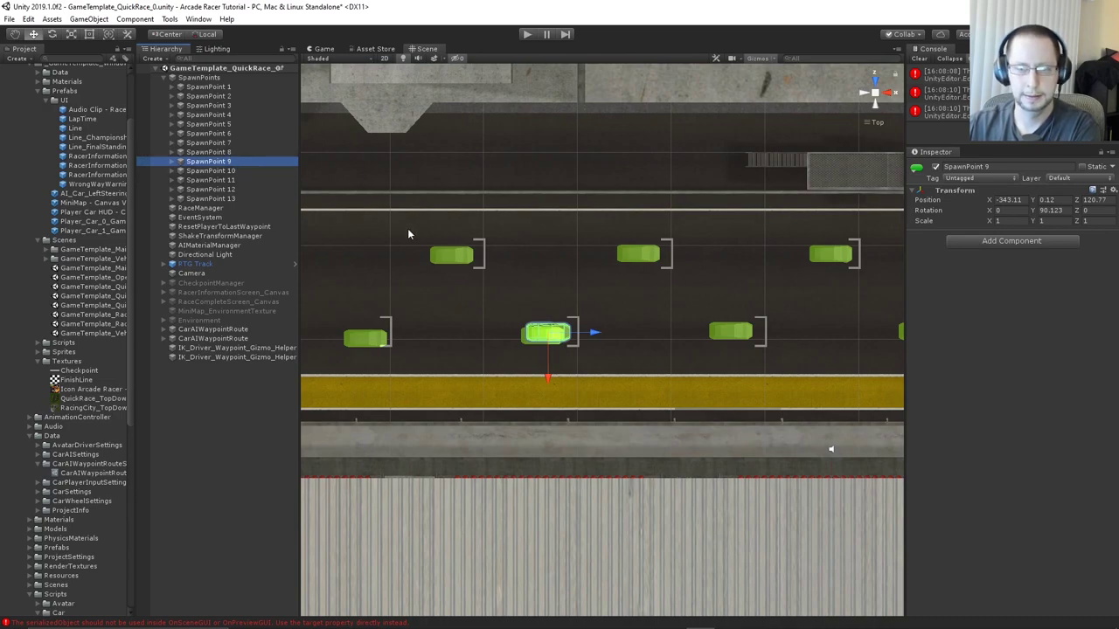
{"action": "key", "text": "Down"}
{"action": "left_click", "coordinate": [239, 197], "text": "shift"}
{"action": "scroll", "coordinate": [589, 306], "scroll_direction": "down", "scroll_amount": 5}
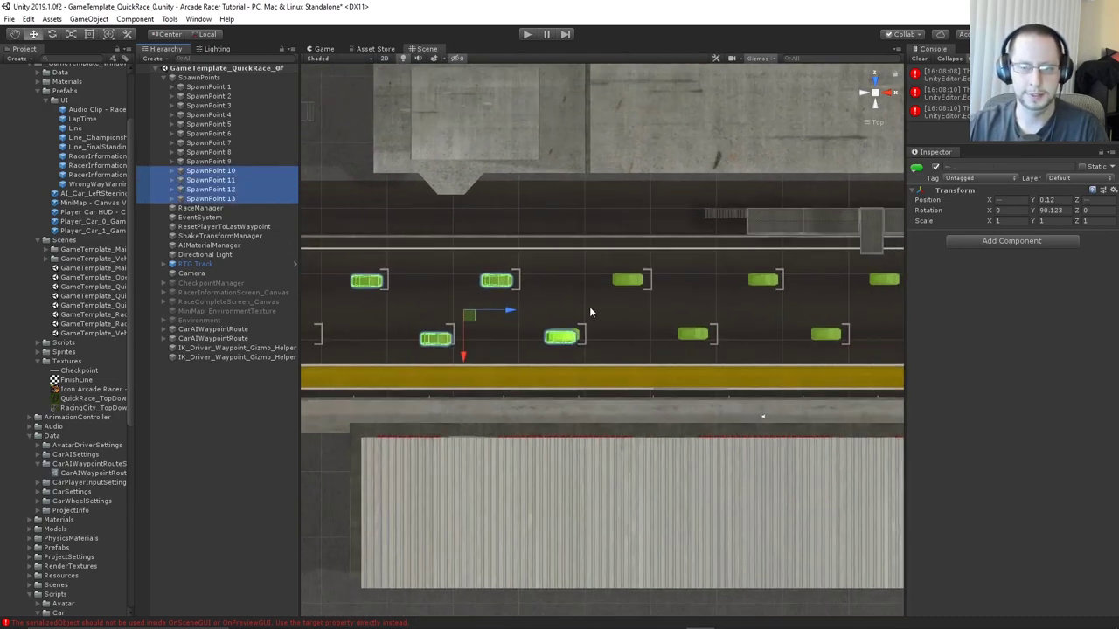
{"action": "left_click_drag", "start_coordinate": [535, 323], "coordinate": [525, 319]}
Place SpawnPoint 10 in the free upper-row grid box at about X -353.71, Z 129.2
{"action": "left_click", "coordinate": [220, 171]}
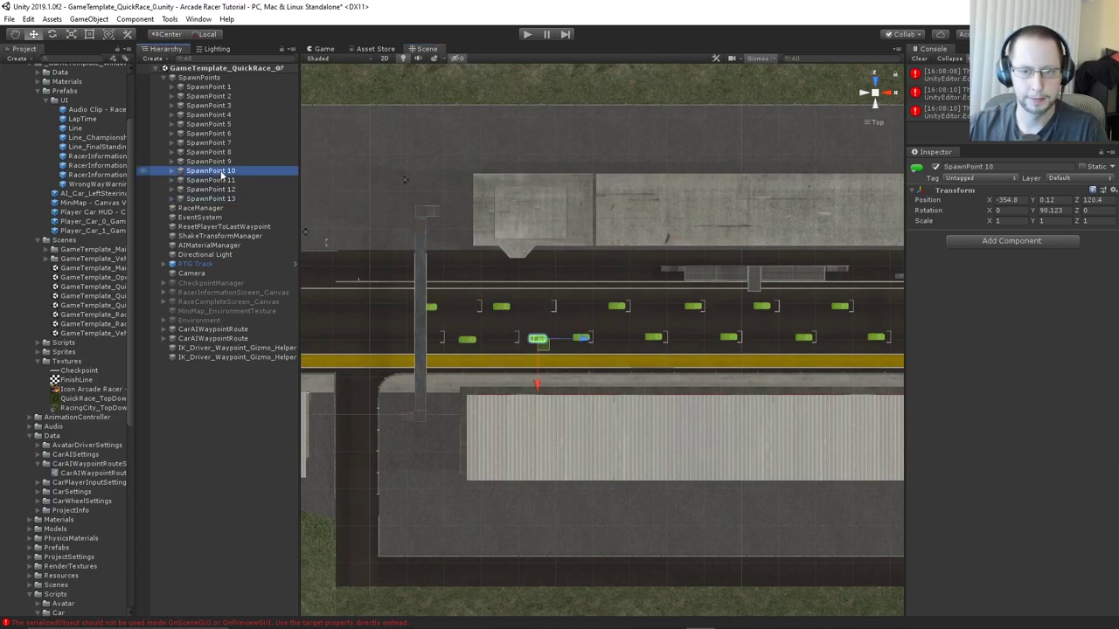
{"action": "left_click_drag", "start_coordinate": [537, 385], "coordinate": [537, 352]}
{"action": "scroll", "coordinate": [577, 340], "scroll_direction": "up", "scroll_amount": 3}
{"action": "middle_click_drag", "start_coordinate": [569, 335], "coordinate": [720, 345]}
{"action": "scroll", "coordinate": [655, 339], "scroll_direction": "up", "scroll_amount": 8}
{"action": "left_click_drag", "start_coordinate": [671, 291], "coordinate": [679, 290]}
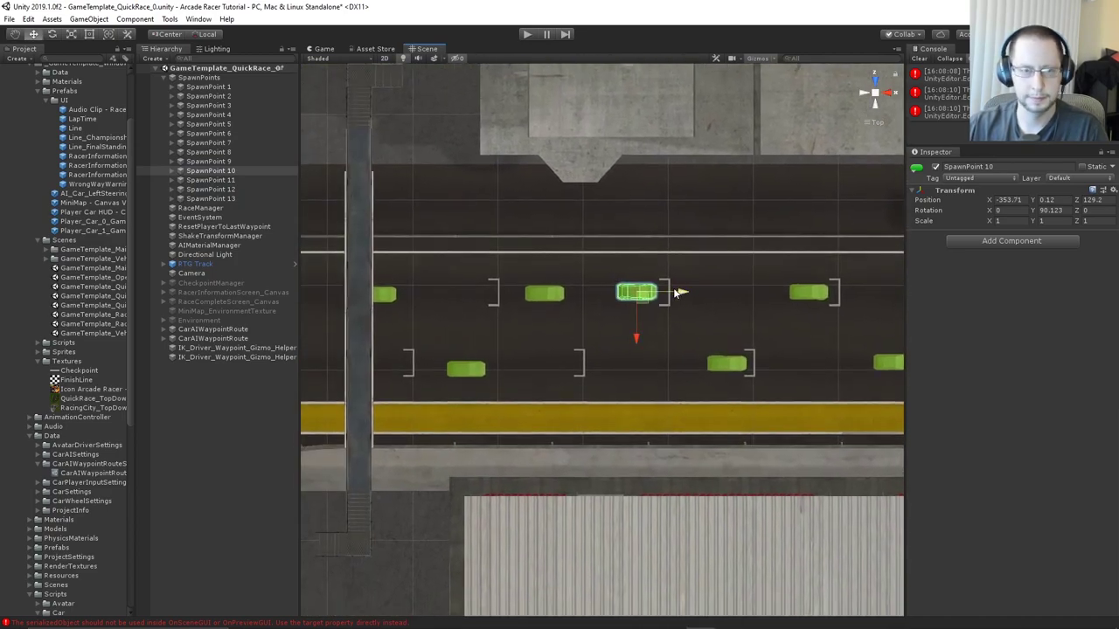
Place SpawnPoint 11 in its lower-row grid box at about Z 120.86 and SpawnPoint 12 in the upper row at about X -373.68, Z 129.2
{"action": "left_click", "coordinate": [230, 180]}
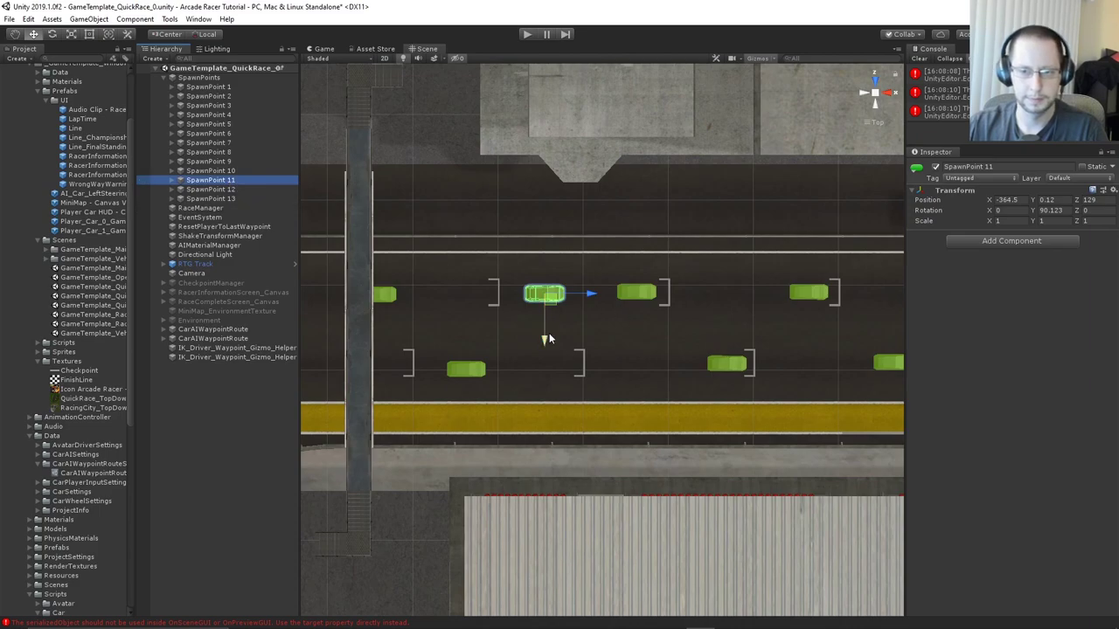
{"action": "left_click_drag", "start_coordinate": [549, 334], "coordinate": [550, 404]}
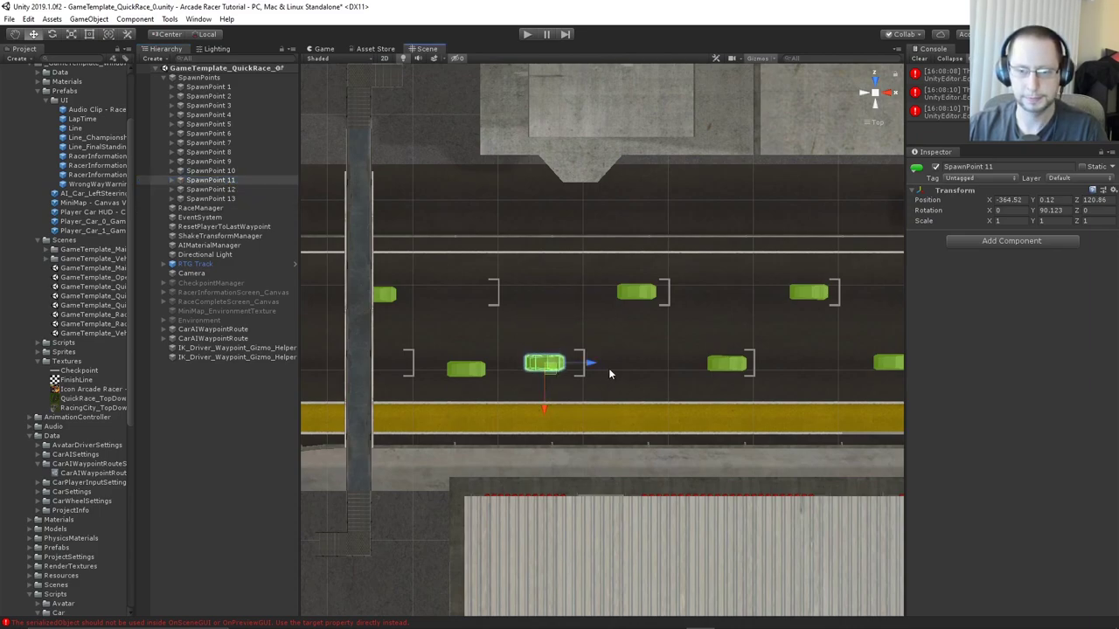
{"action": "left_click_drag", "start_coordinate": [595, 361], "coordinate": [598, 365]}
{"action": "left_click", "coordinate": [229, 190]}
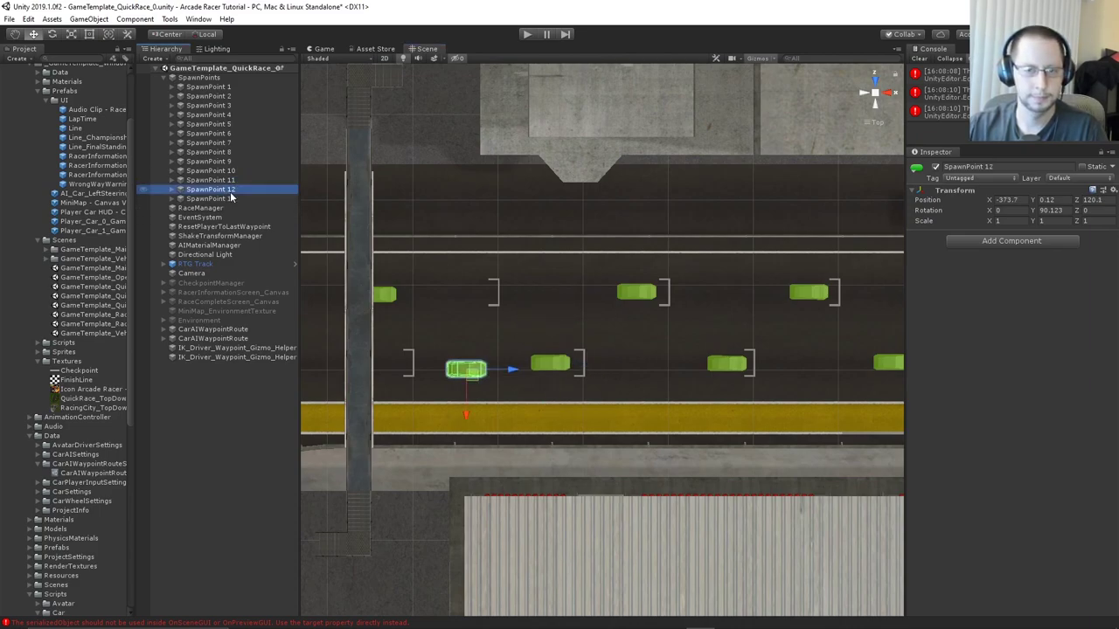
{"action": "left_click_drag", "start_coordinate": [465, 420], "coordinate": [465, 339]}
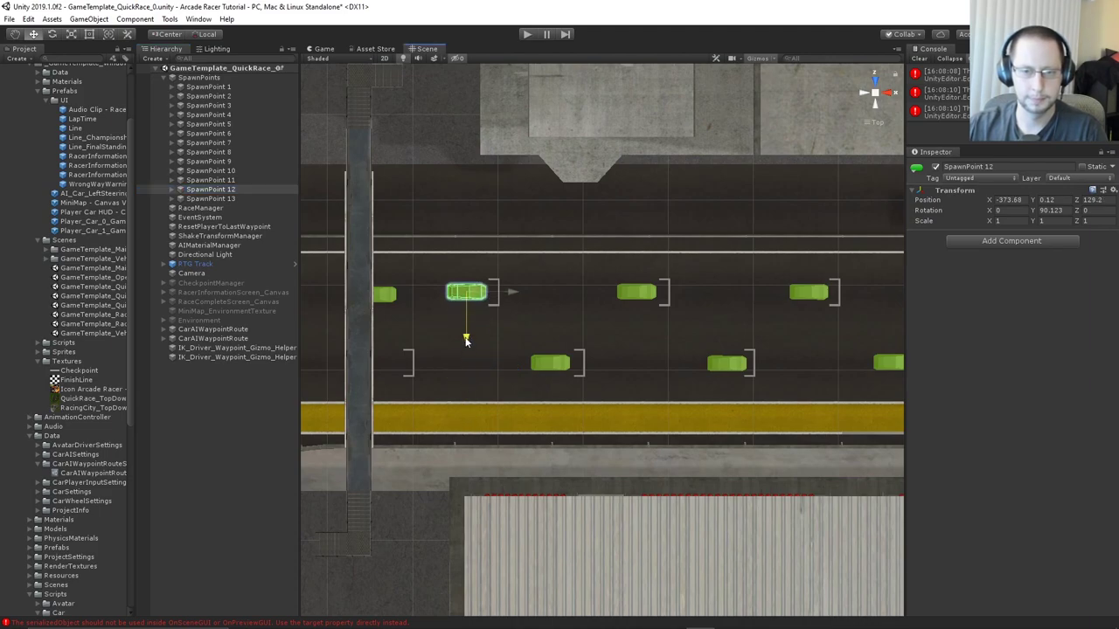
Place SpawnPoint 13 in the rearmost lower-row grid box at about X -383.47, Z 121.03
{"action": "middle_click_drag", "start_coordinate": [465, 339], "coordinate": [524, 345]}
{"action": "left_click", "coordinate": [220, 200]}
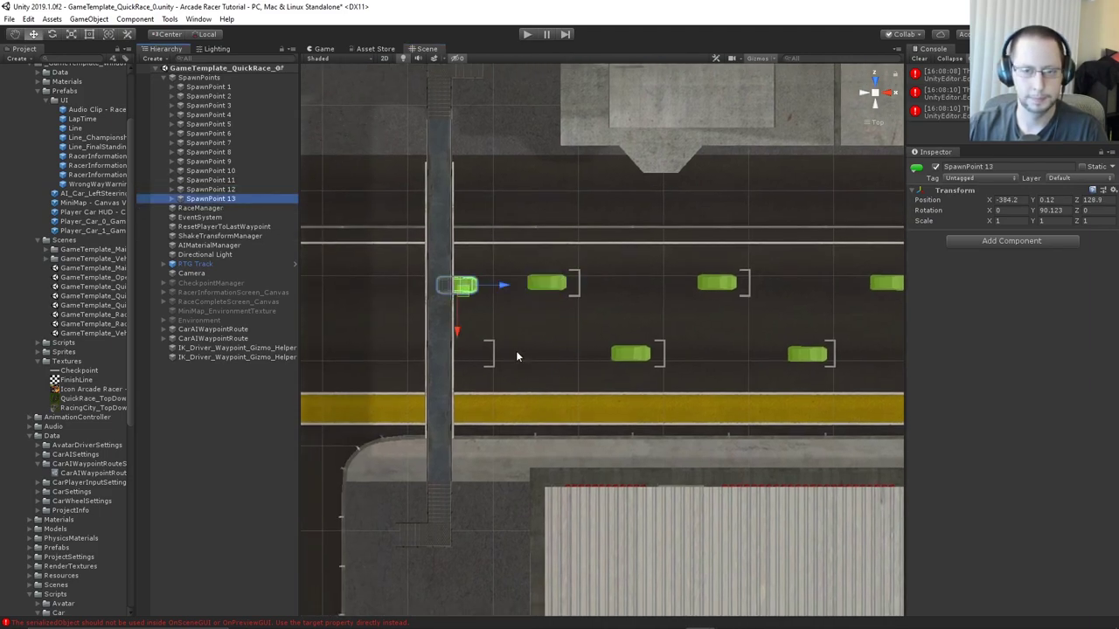
{"action": "left_click_drag", "start_coordinate": [457, 332], "coordinate": [514, 354]}
{"action": "scroll", "coordinate": [517, 350], "scroll_direction": "down", "scroll_amount": 3}
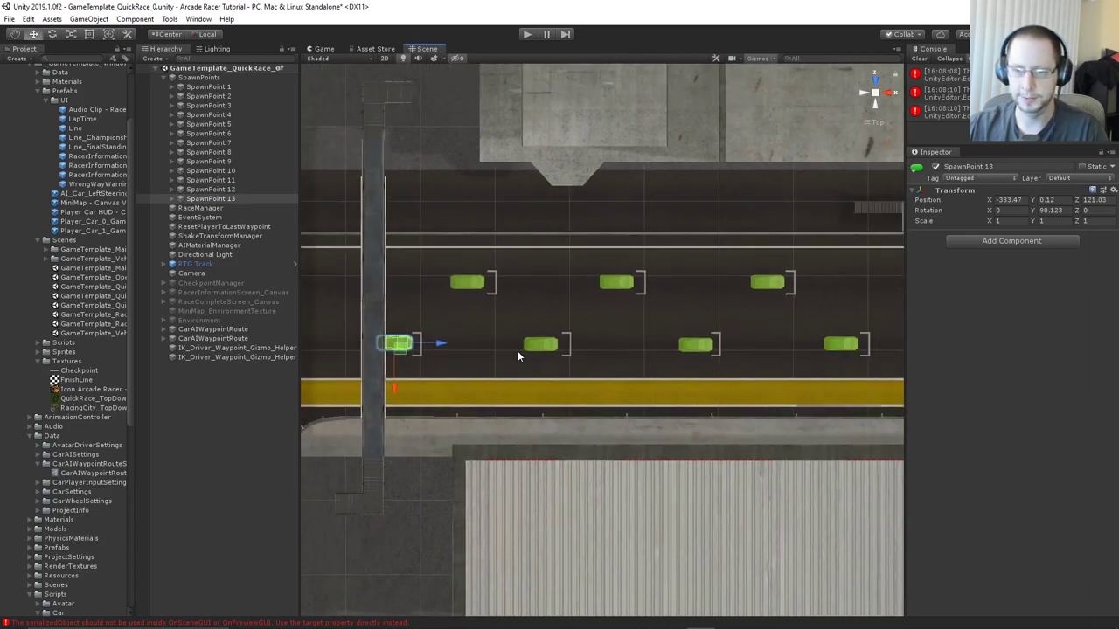
Look over the whole starting grid and deactivate SpawnPoints 1 to 13
{"action": "scroll", "coordinate": [539, 357], "scroll_direction": "down", "scroll_amount": 3}
{"action": "middle_click_drag", "start_coordinate": [757, 372], "coordinate": [472, 355]}
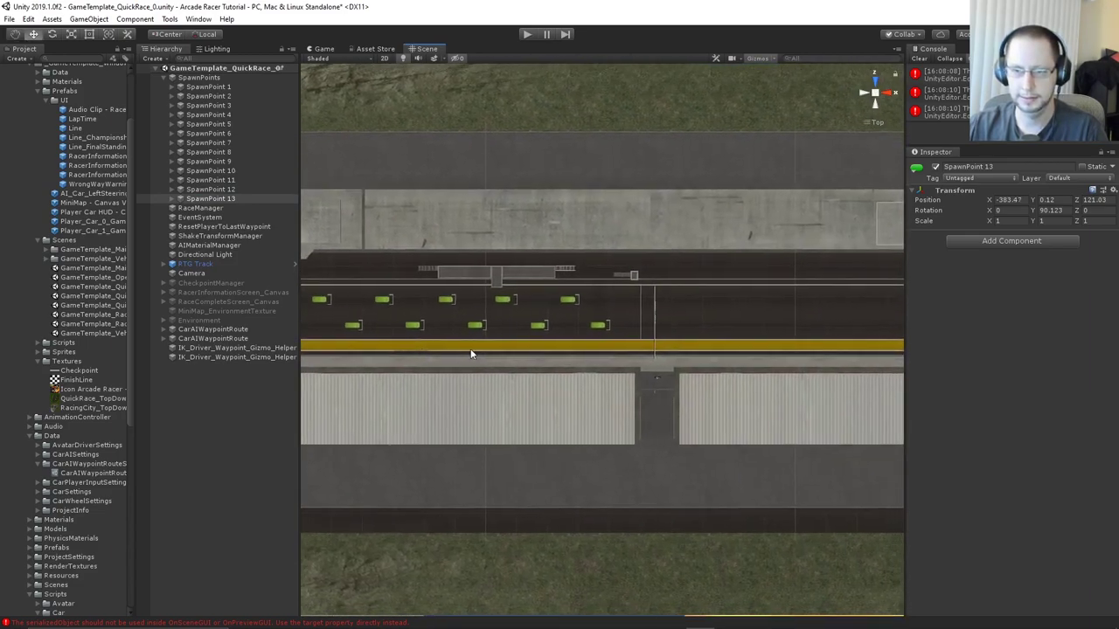
{"action": "middle_click_drag", "start_coordinate": [661, 338], "coordinate": [851, 337]}
{"action": "middle_click_drag", "start_coordinate": [707, 341], "coordinate": [699, 333]}
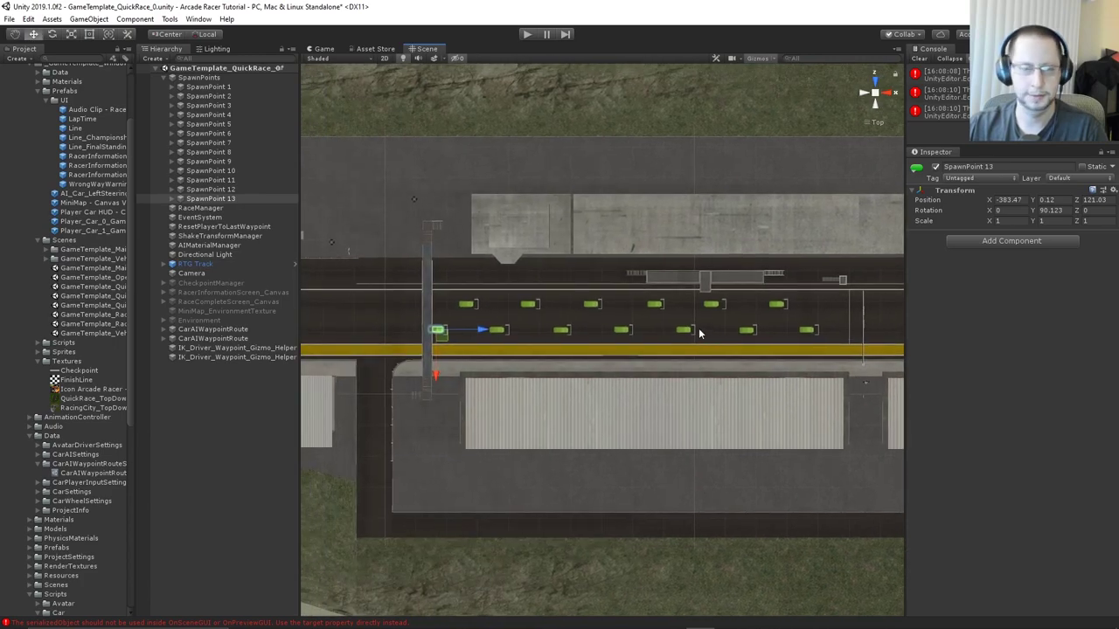
{"action": "left_click", "coordinate": [198, 88], "text": "shift"}
{"action": "left_click", "coordinate": [935, 168]}
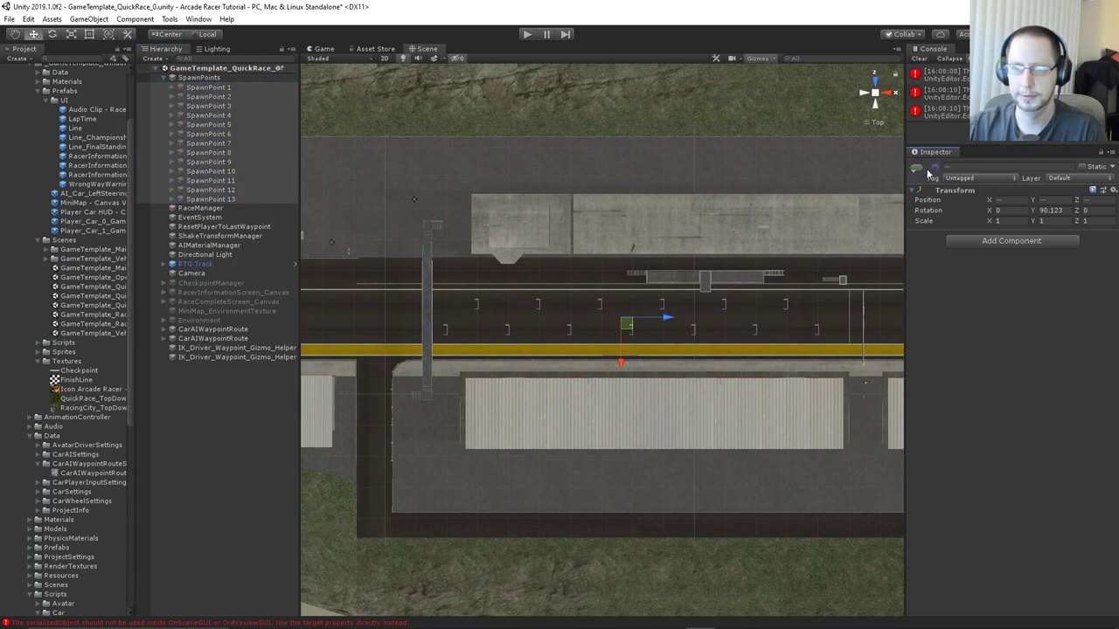
Set the size of the RaceManager's Spawn Points list to 13
{"action": "left_click", "coordinate": [219, 208]}
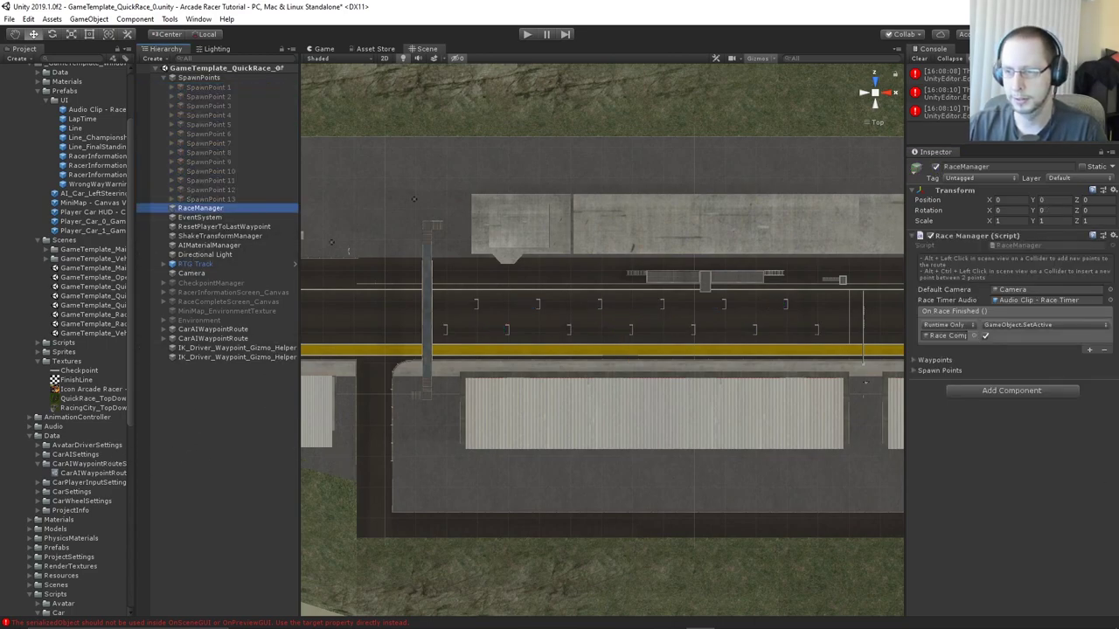
{"action": "left_click", "coordinate": [914, 371]}
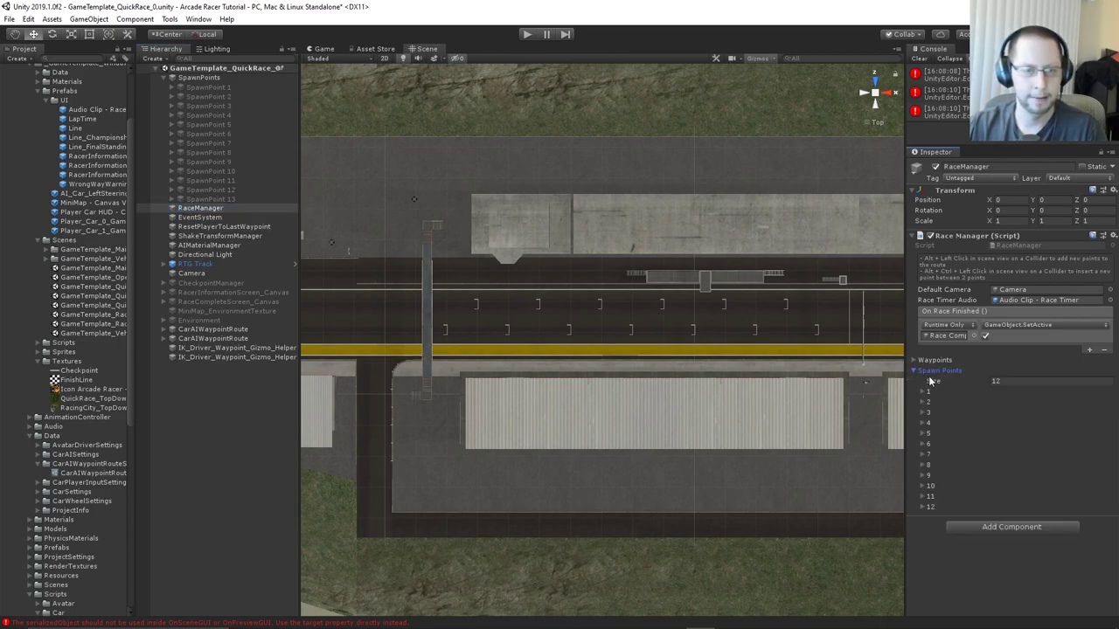
{"action": "left_click", "coordinate": [1014, 382]}
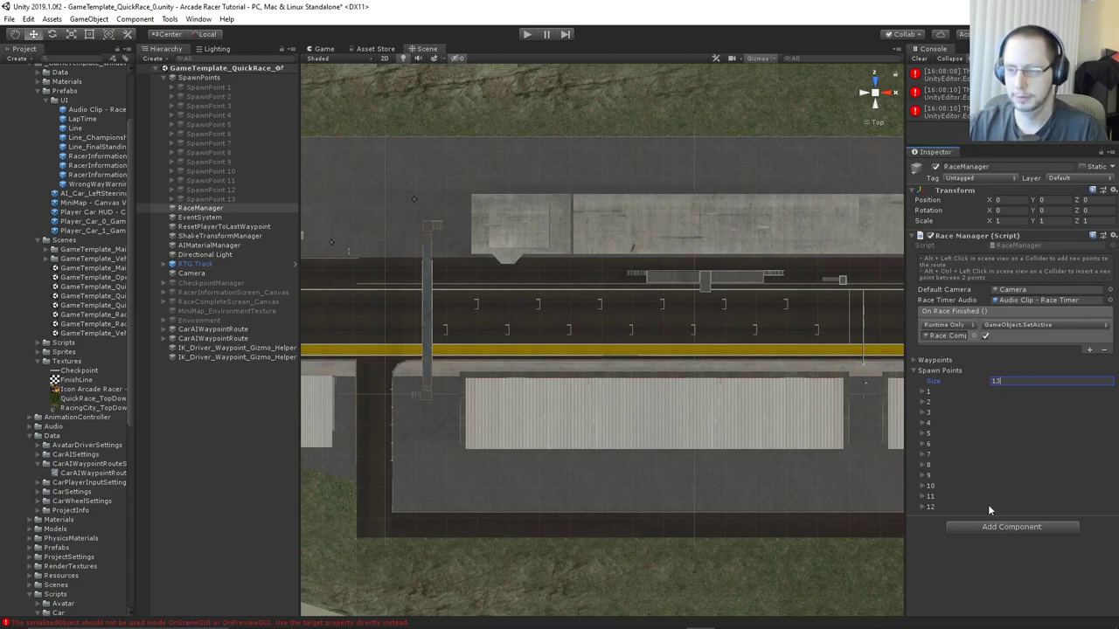
{"action": "key", "text": "Return"}
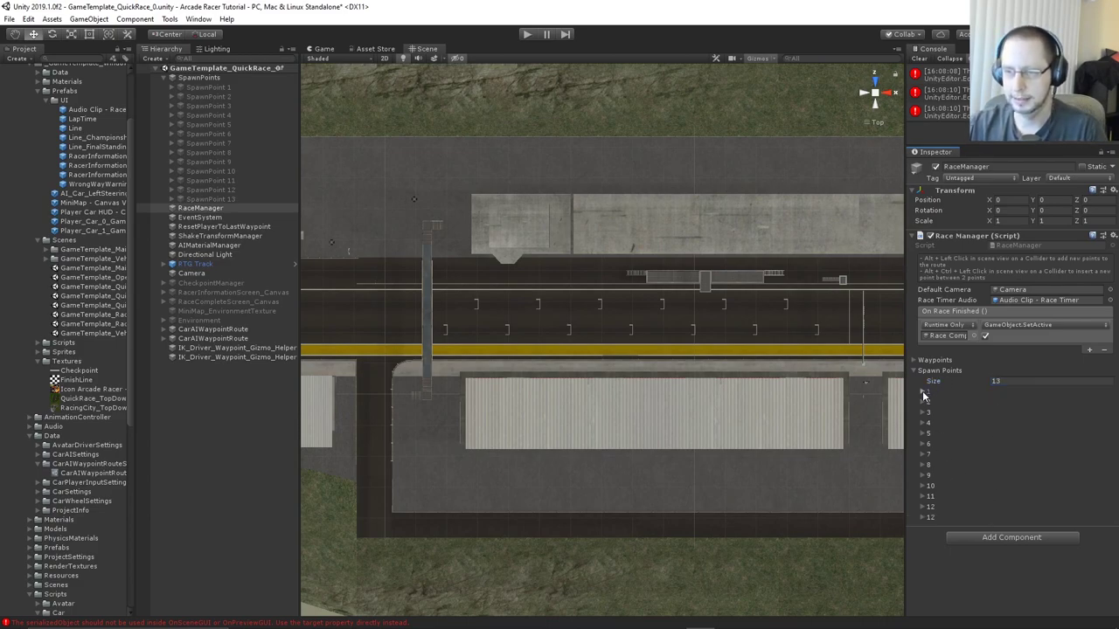
Expand every entry of the RaceManager's Spawn Points list and check which transform each one references
{"action": "left_click", "coordinate": [923, 392]}
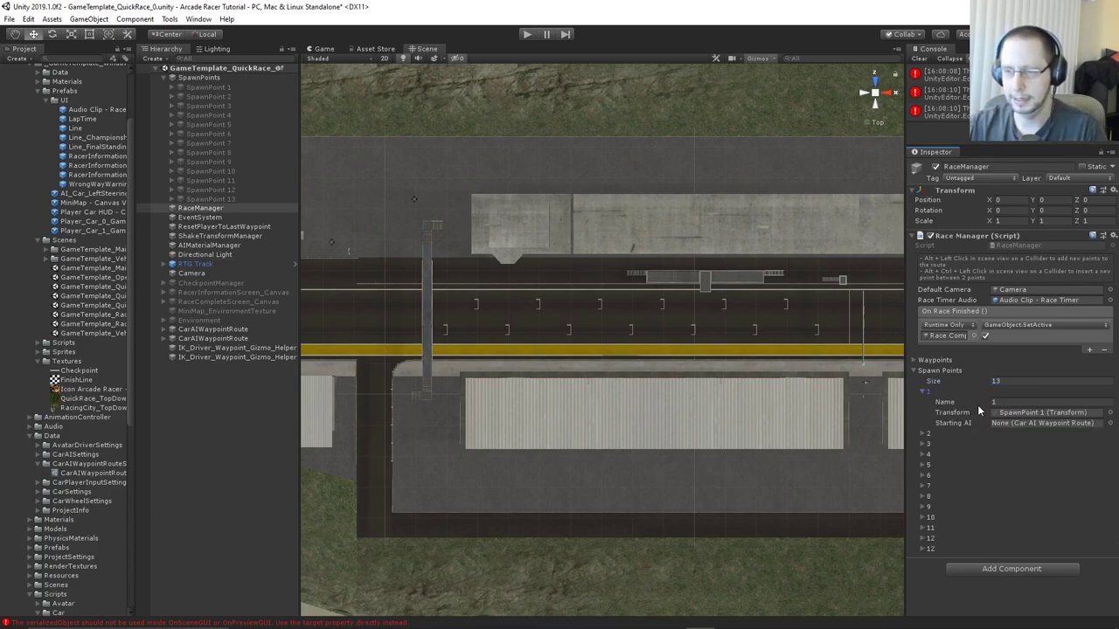
{"action": "left_click", "coordinate": [1022, 414]}
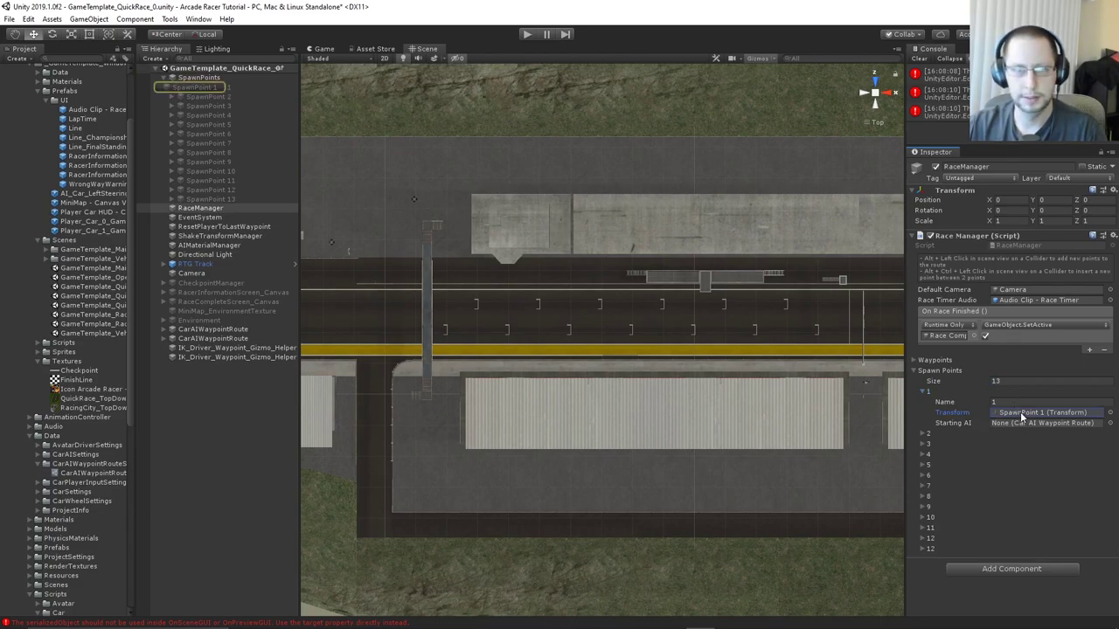
{"action": "left_click", "coordinate": [912, 370]}
{"action": "left_click", "coordinate": [912, 370], "text": "alt"}
{"action": "scroll", "coordinate": [970, 391], "scroll_direction": "down", "scroll_amount": 5}
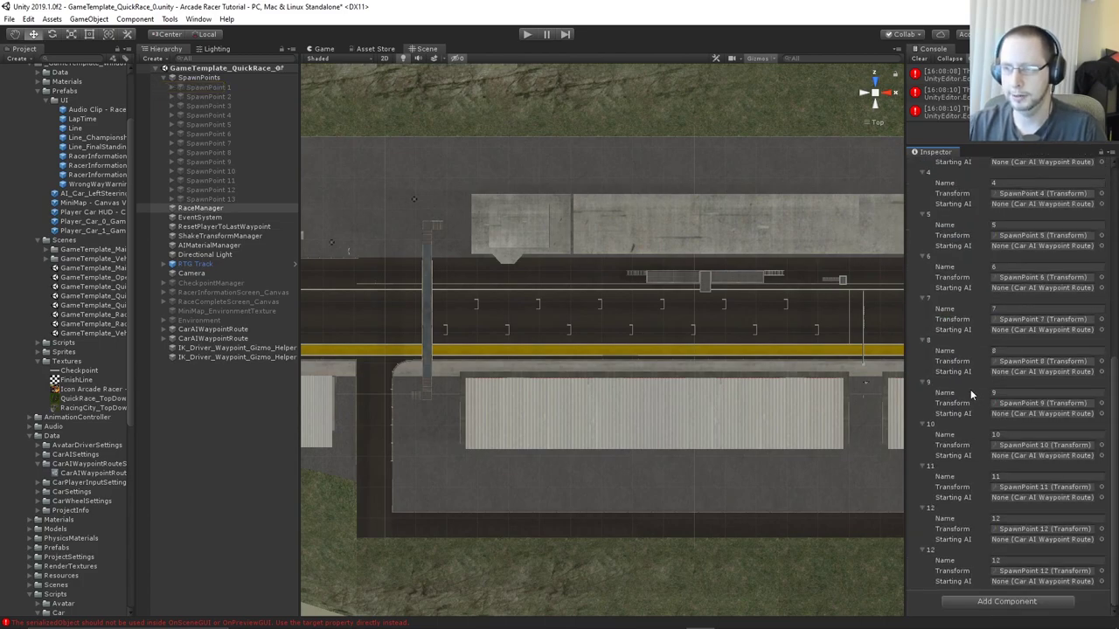
{"action": "scroll", "coordinate": [991, 254], "scroll_direction": "up", "scroll_amount": 5}
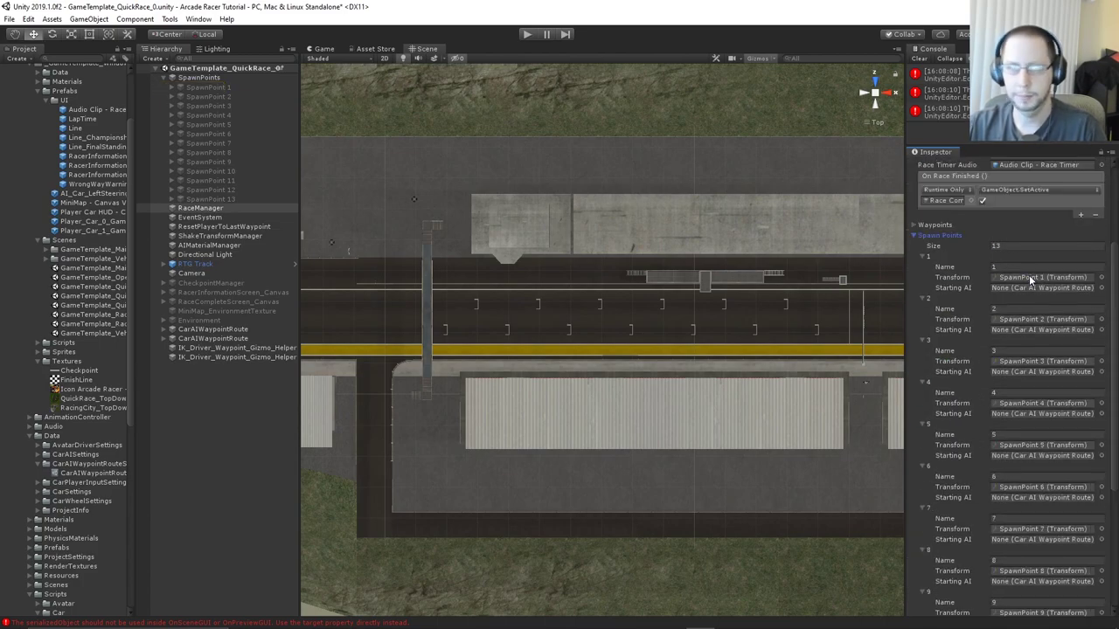
{"action": "left_click", "coordinate": [1029, 278]}
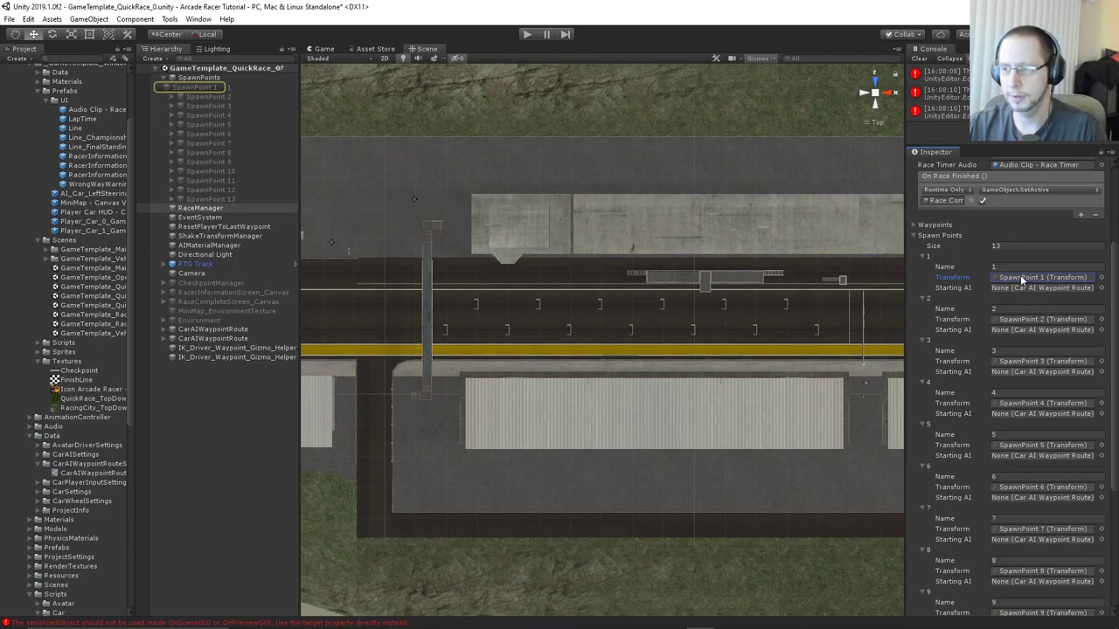
{"action": "scroll", "coordinate": [1029, 292], "scroll_direction": "down", "scroll_amount": 3}
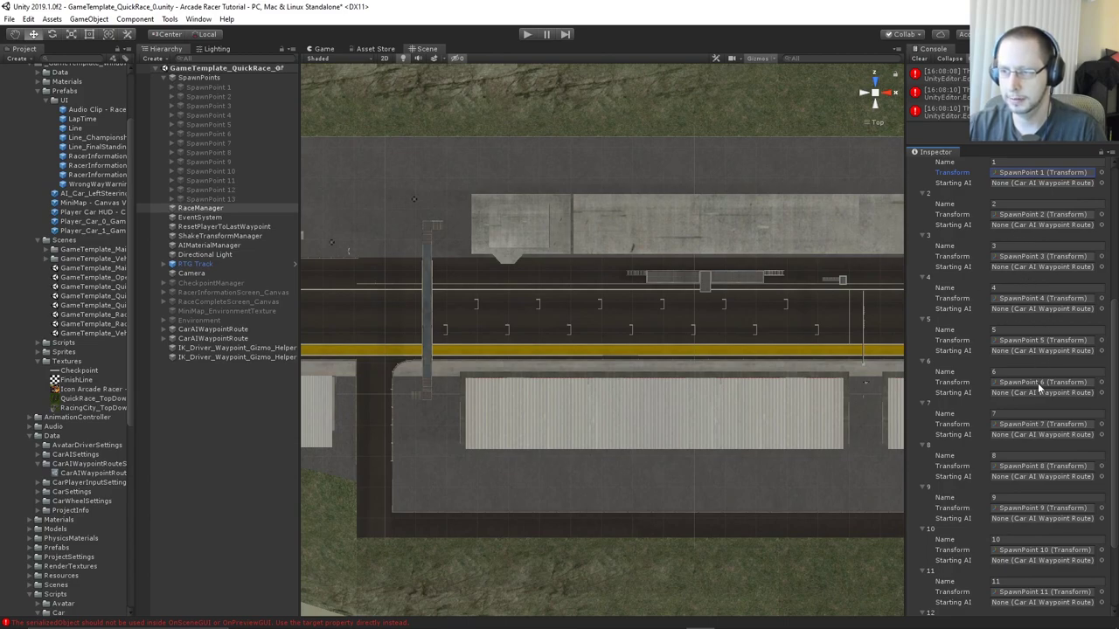
Review the size, names, transforms and starting AI route fields of the RaceManager's Spawn Points entries against the starting grid
{"action": "scroll", "coordinate": [1049, 446], "scroll_direction": "down", "scroll_amount": 3}
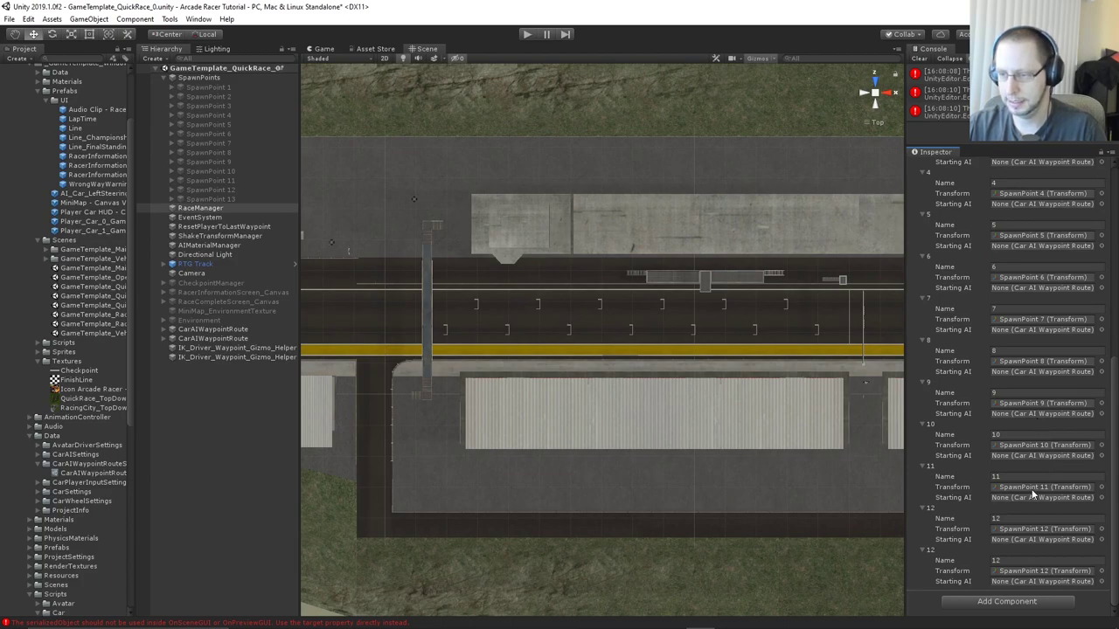
{"action": "scroll", "coordinate": [1044, 497], "scroll_direction": "up", "scroll_amount": 7}
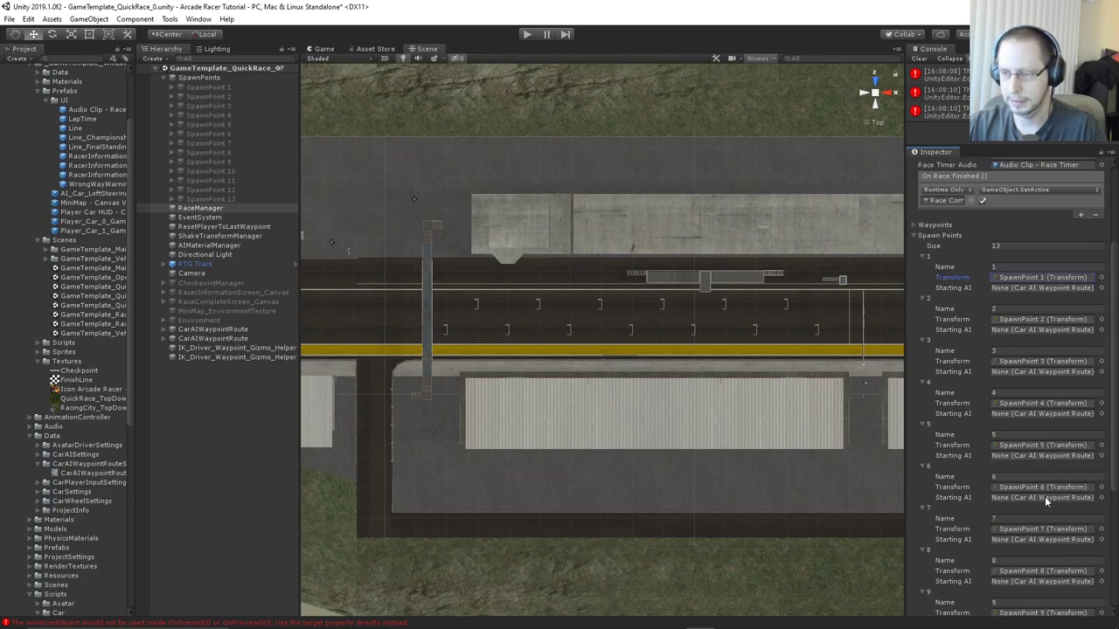
{"action": "scroll", "coordinate": [1045, 498], "scroll_direction": "down", "scroll_amount": 7}
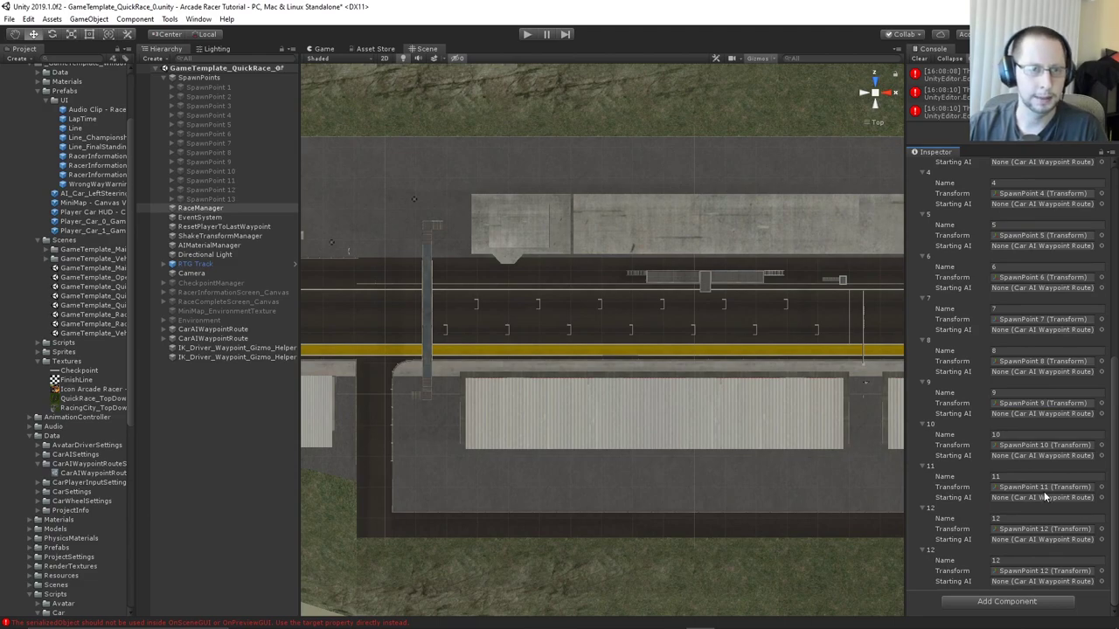
{"action": "scroll", "coordinate": [1043, 496], "scroll_direction": "up", "scroll_amount": 10}
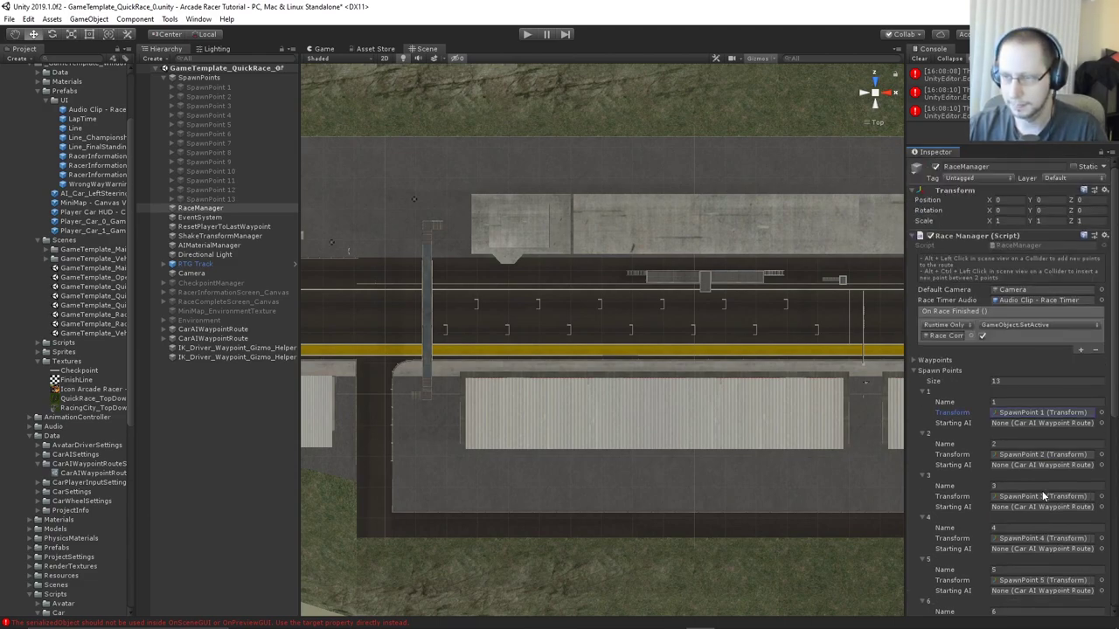
{"action": "scroll", "coordinate": [1042, 496], "scroll_direction": "down", "scroll_amount": 10}
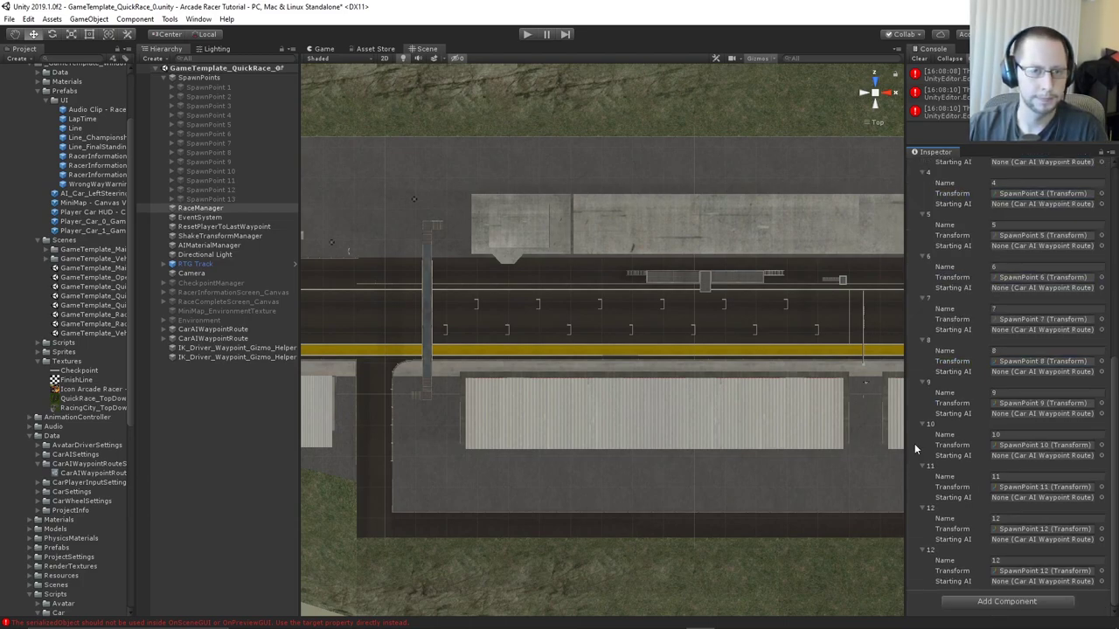
{"action": "scroll", "coordinate": [1035, 446], "scroll_direction": "up", "scroll_amount": 10}
{"action": "scroll", "coordinate": [1040, 445], "scroll_direction": "down", "scroll_amount": 10}
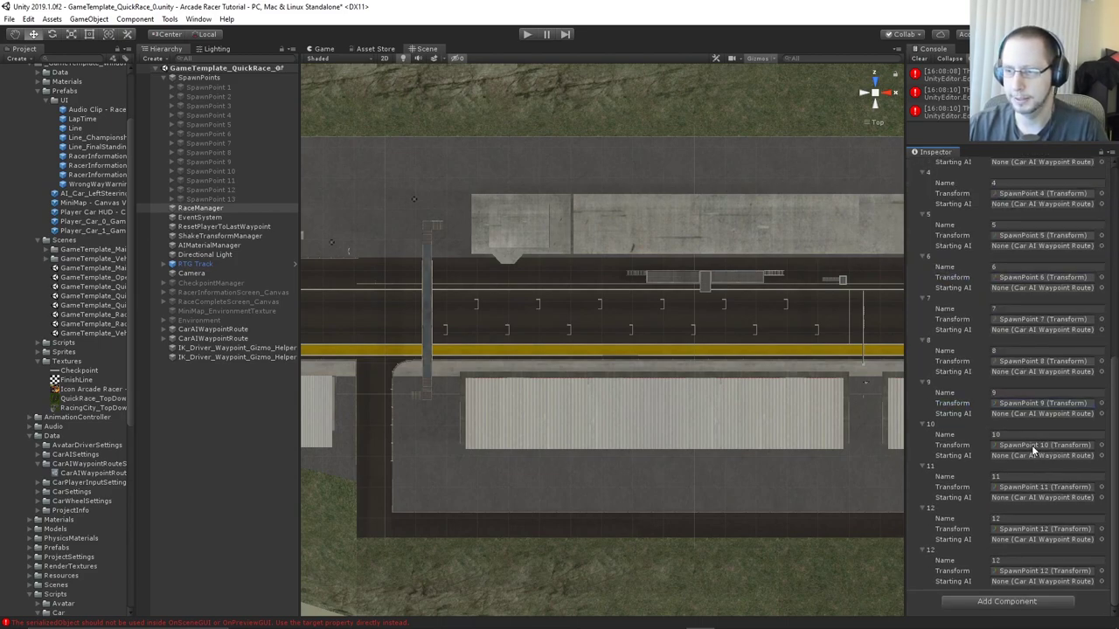
{"action": "scroll", "coordinate": [1026, 455], "scroll_direction": "up", "scroll_amount": 5}
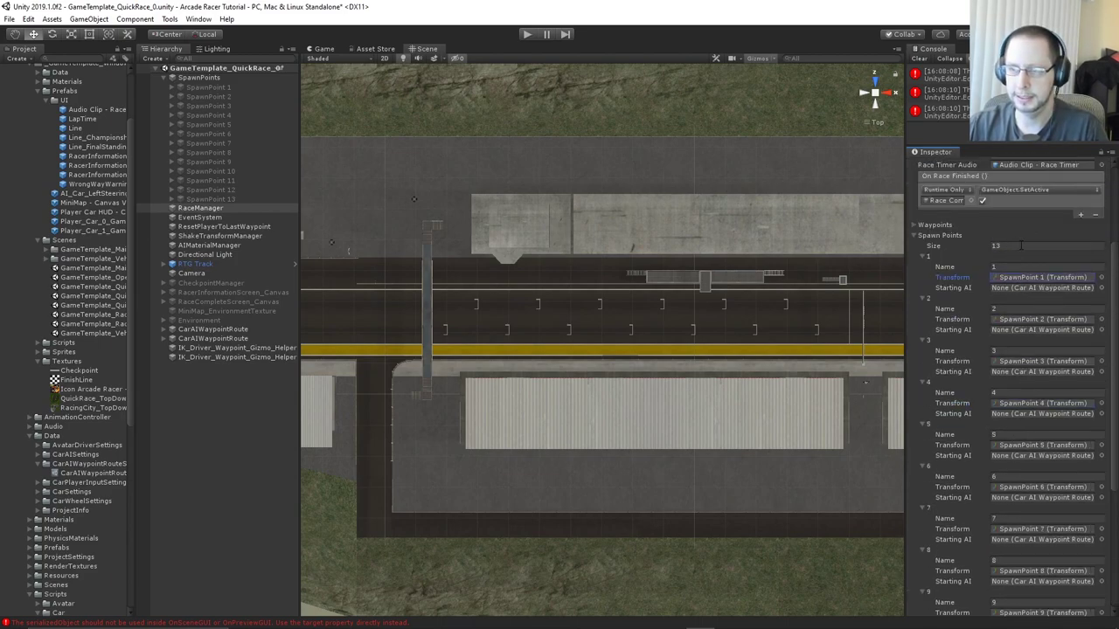
{"action": "left_click", "coordinate": [1020, 246]}
{"action": "left_click", "coordinate": [1013, 265]}
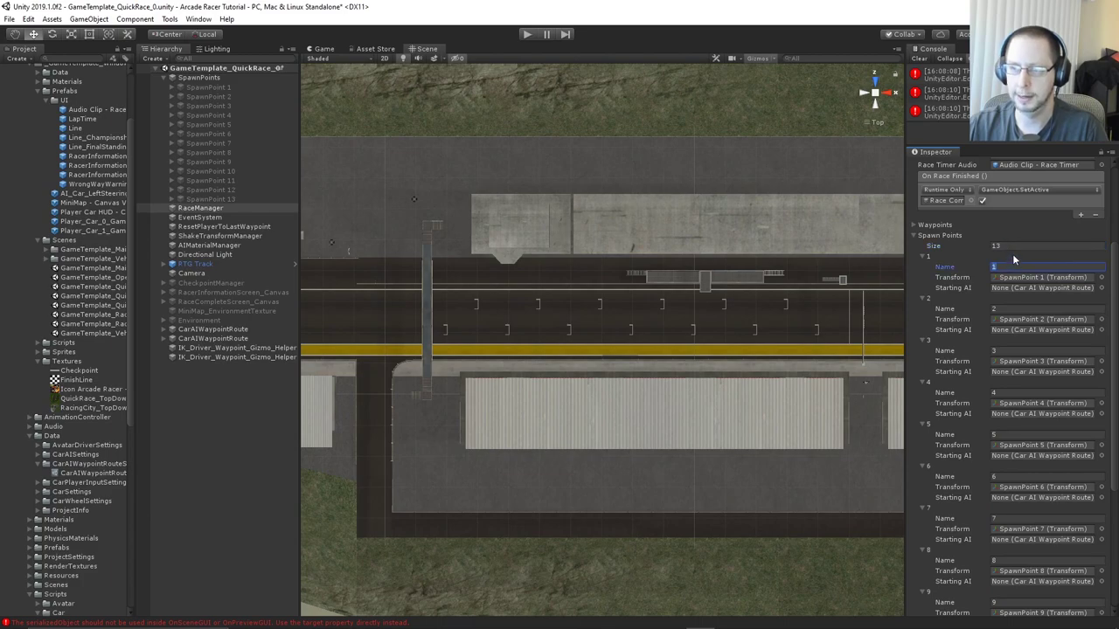
{"action": "left_click", "coordinate": [1009, 247]}
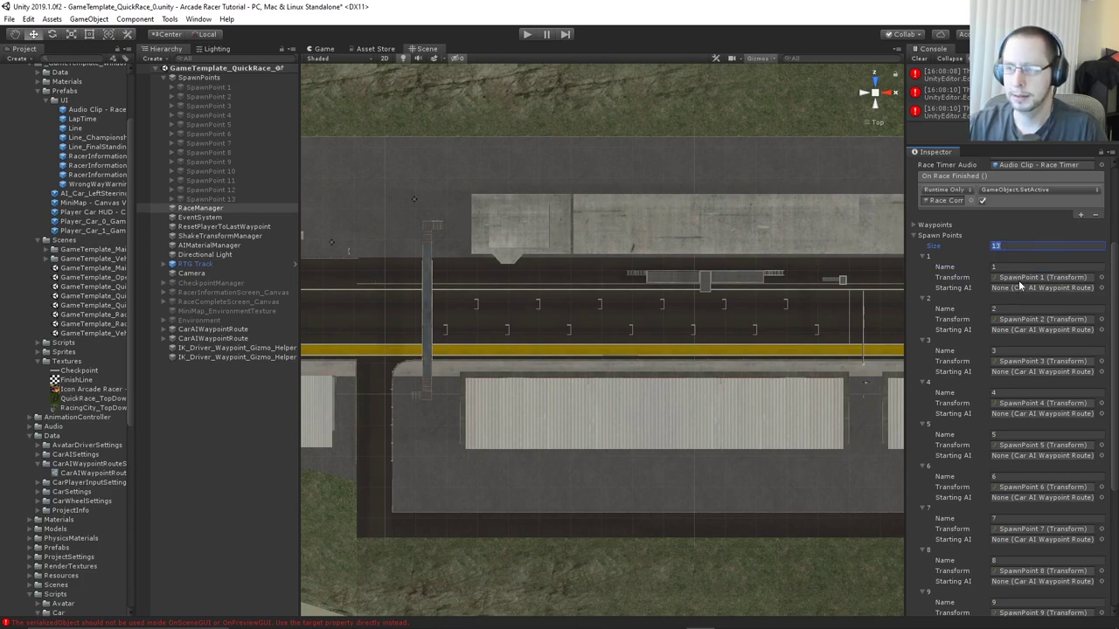
{"action": "left_click", "coordinate": [1013, 278]}
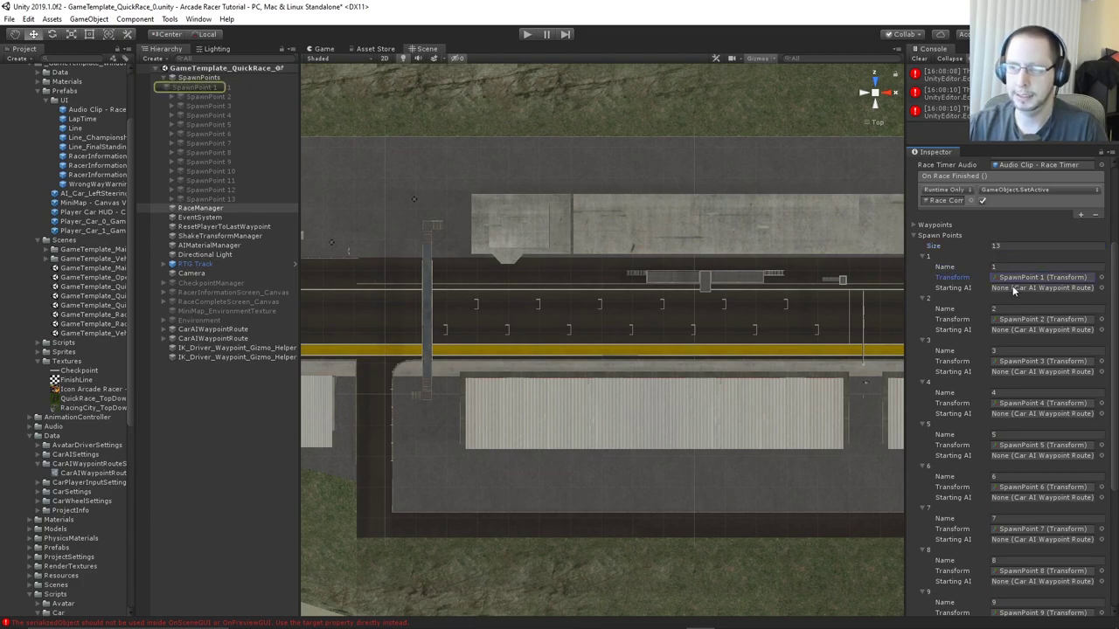
{"action": "scroll", "coordinate": [612, 336], "scroll_direction": "down", "scroll_amount": 3}
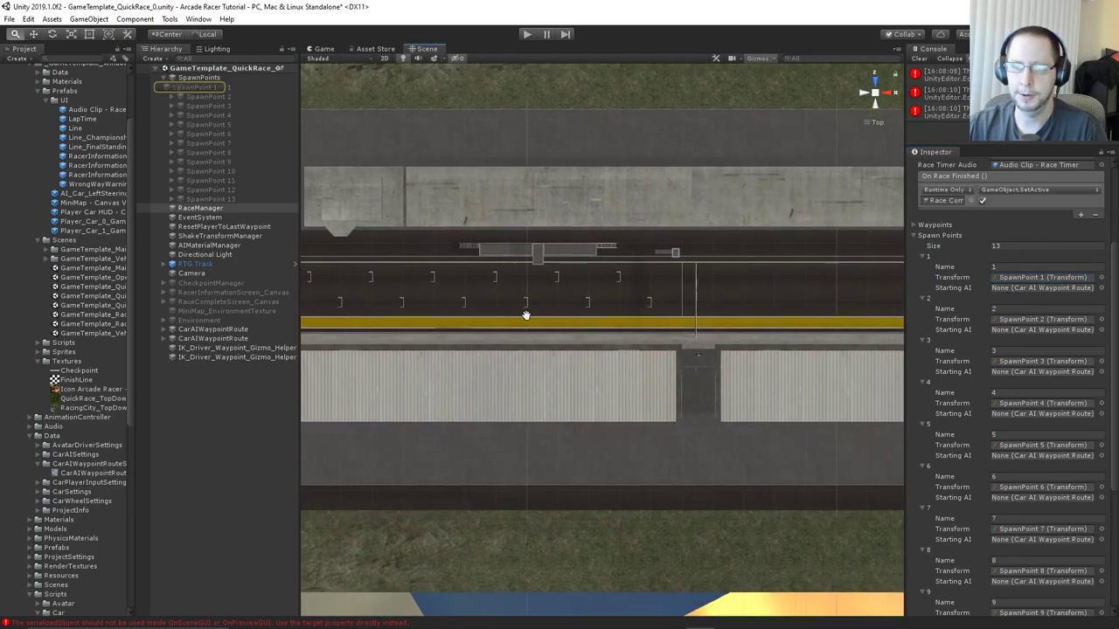
{"action": "scroll", "coordinate": [551, 311], "scroll_direction": "up", "scroll_amount": 3}
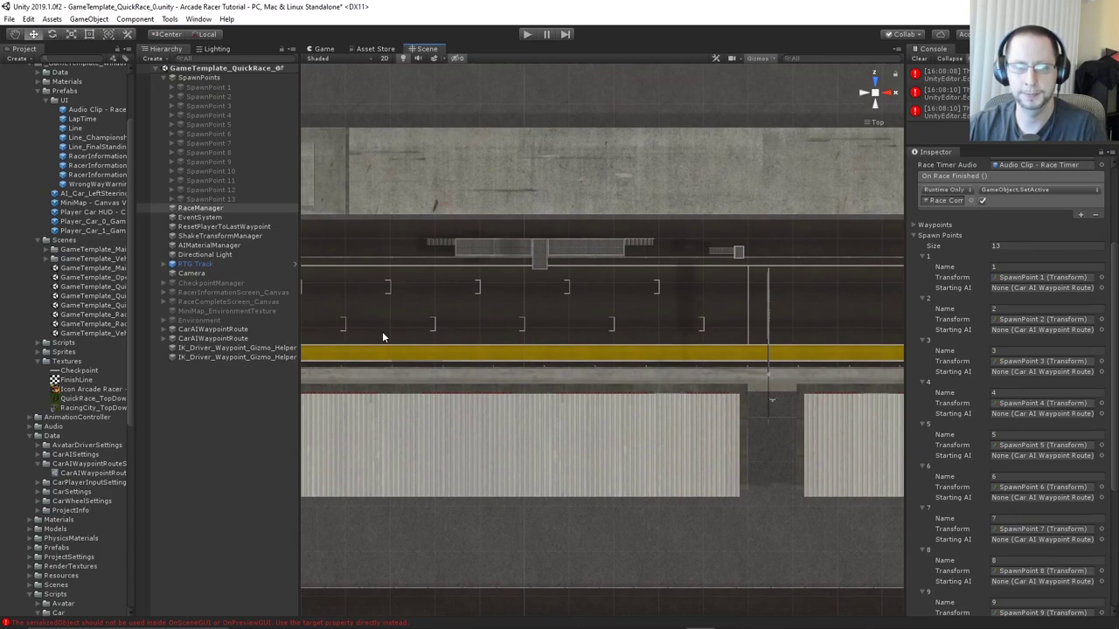
Compare the two AI waypoint routes and rename the one running along the lower grid row as CarAIWaypointRoute_1
{"action": "left_click", "coordinate": [262, 348]}
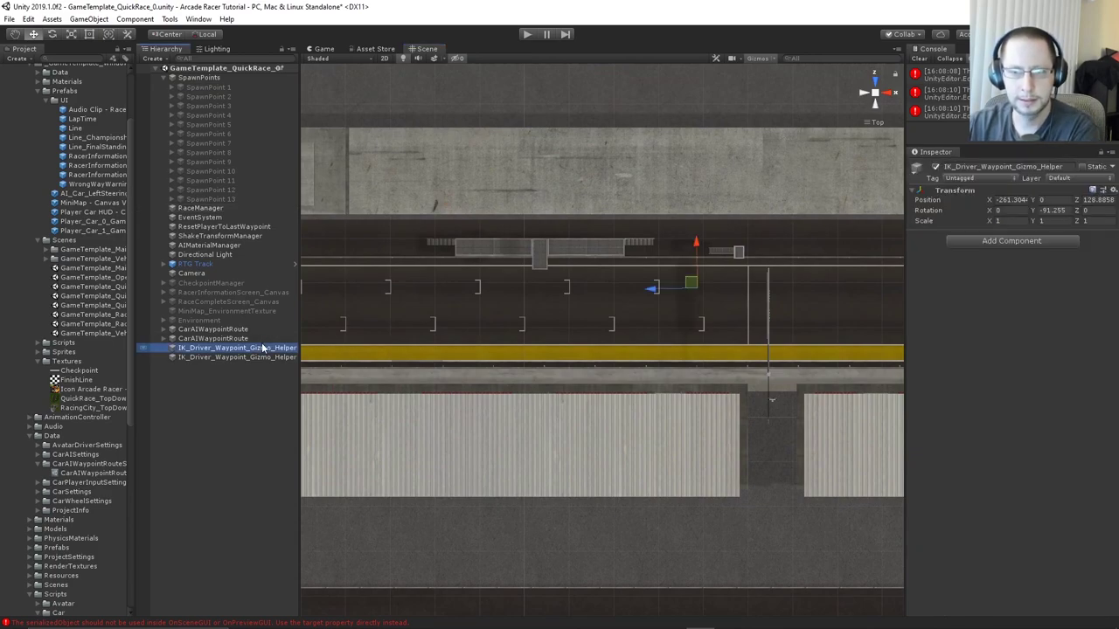
{"action": "left_click", "coordinate": [218, 330]}
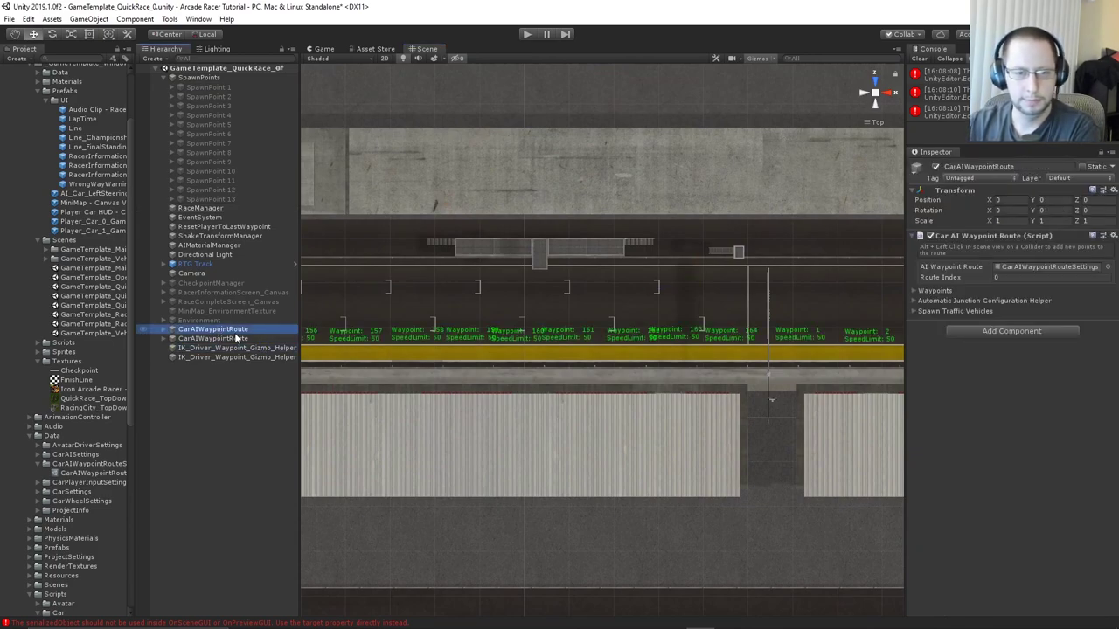
{"action": "left_click", "coordinate": [244, 339]}
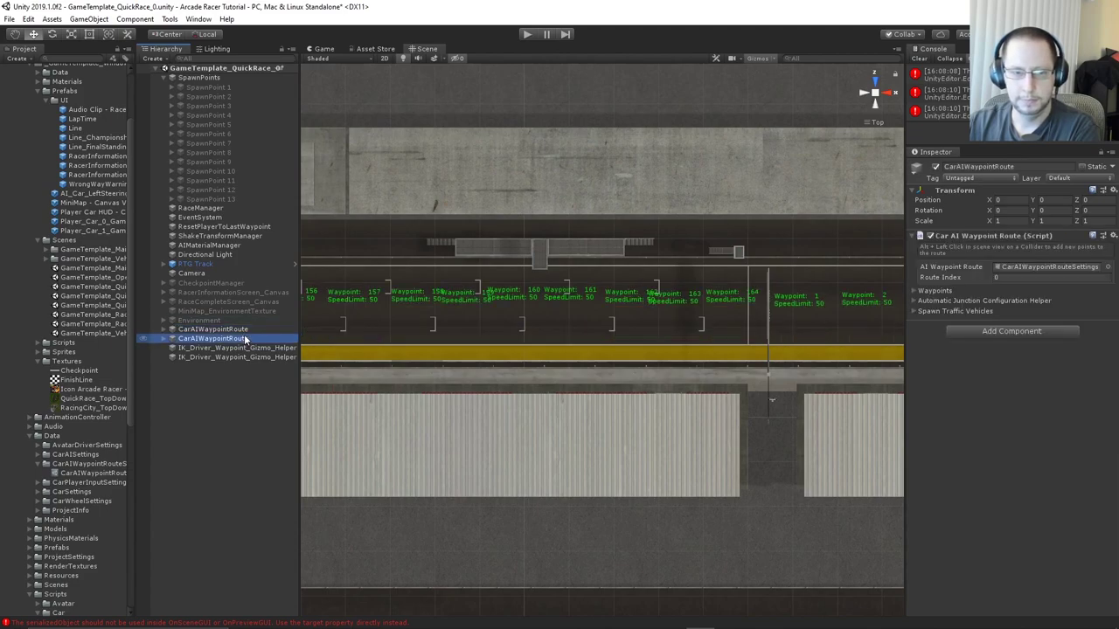
{"action": "left_click", "coordinate": [251, 329]}
{"action": "left_click", "coordinate": [252, 332]}
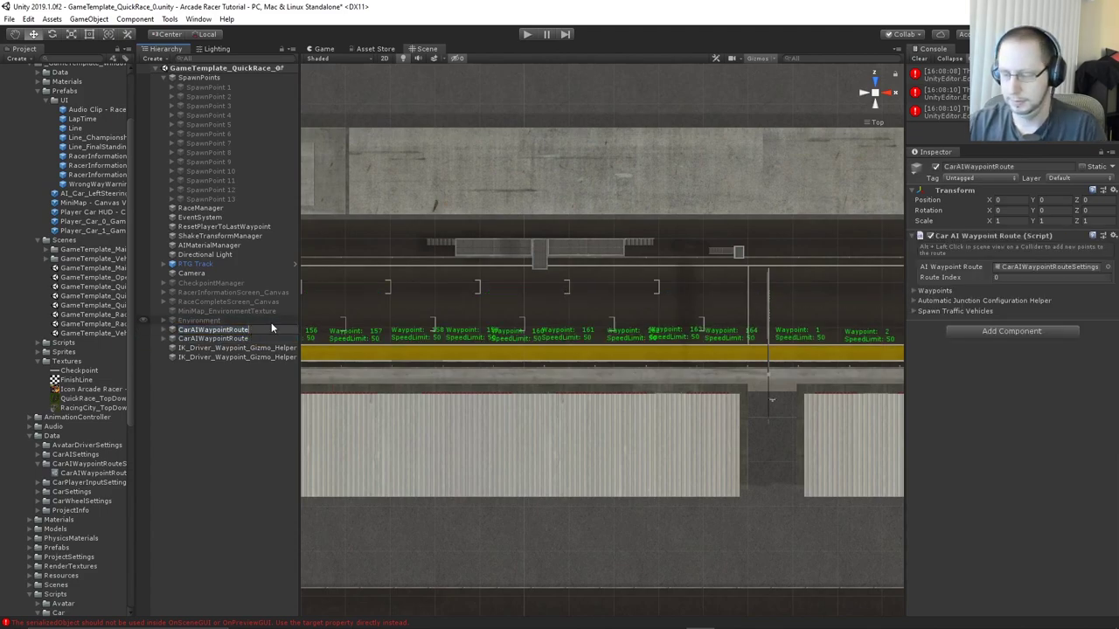
{"action": "type", "text": "1"}
{"action": "key", "text": "Return"}
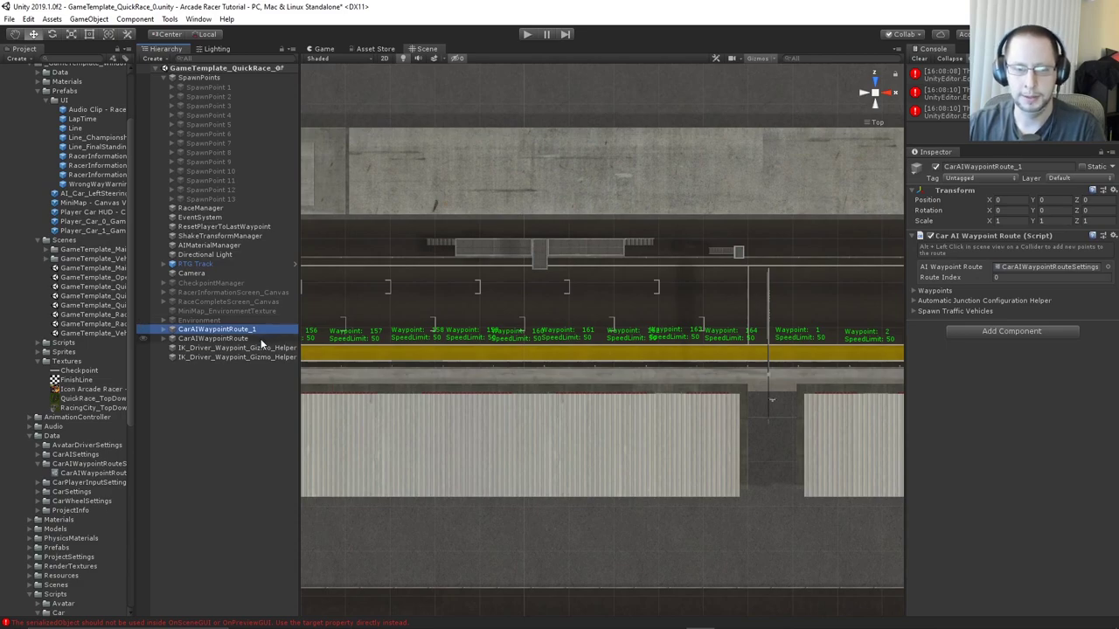
Rename the waypoint route running along the upper grid row as CarAIWaypointRoute_2
{"action": "left_click", "coordinate": [259, 339]}
{"action": "key", "text": "F2"}
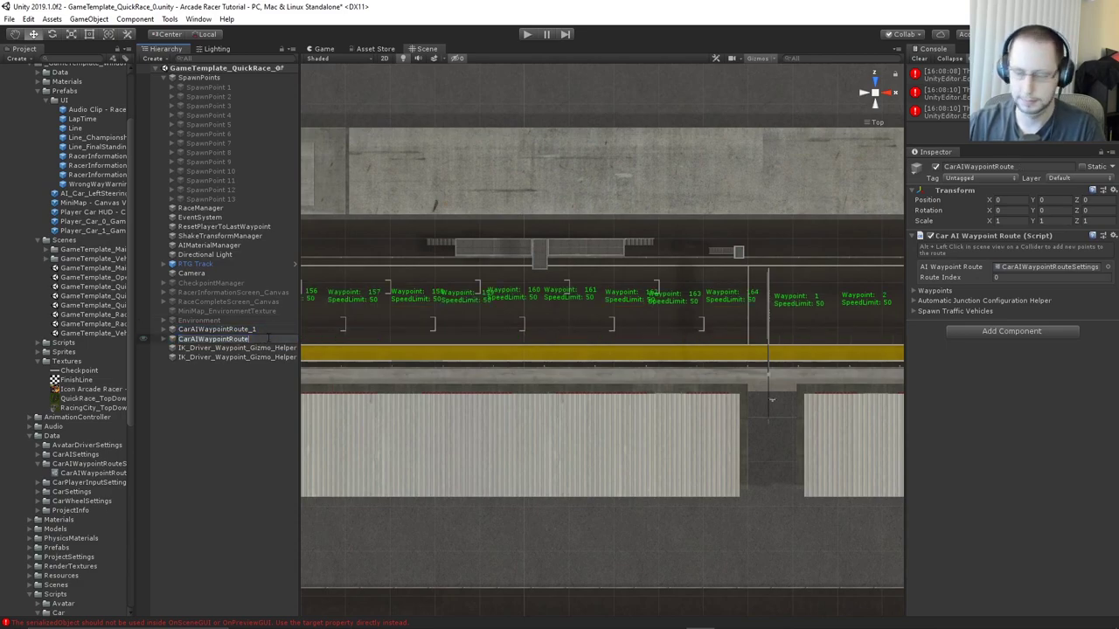
{"action": "key", "text": "Return"}
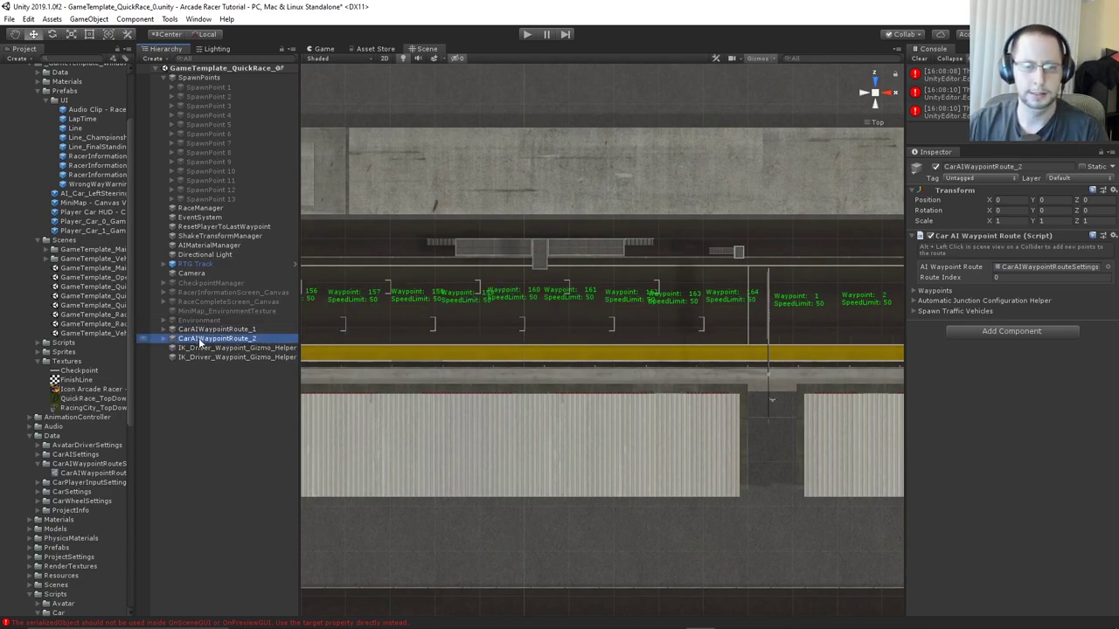
Check which grid row CarAIWaypointRoute_1 shares with SpawnPoint 1, temporarily activating the spawn point to see its car
{"action": "left_click", "coordinate": [217, 330]}
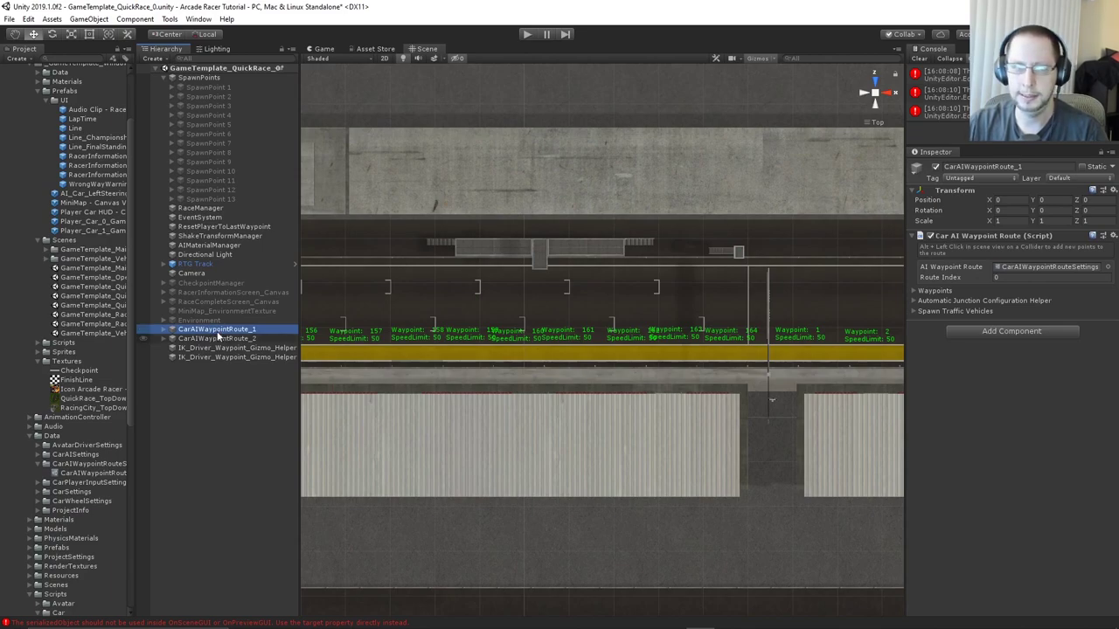
{"action": "left_click", "coordinate": [227, 87]}
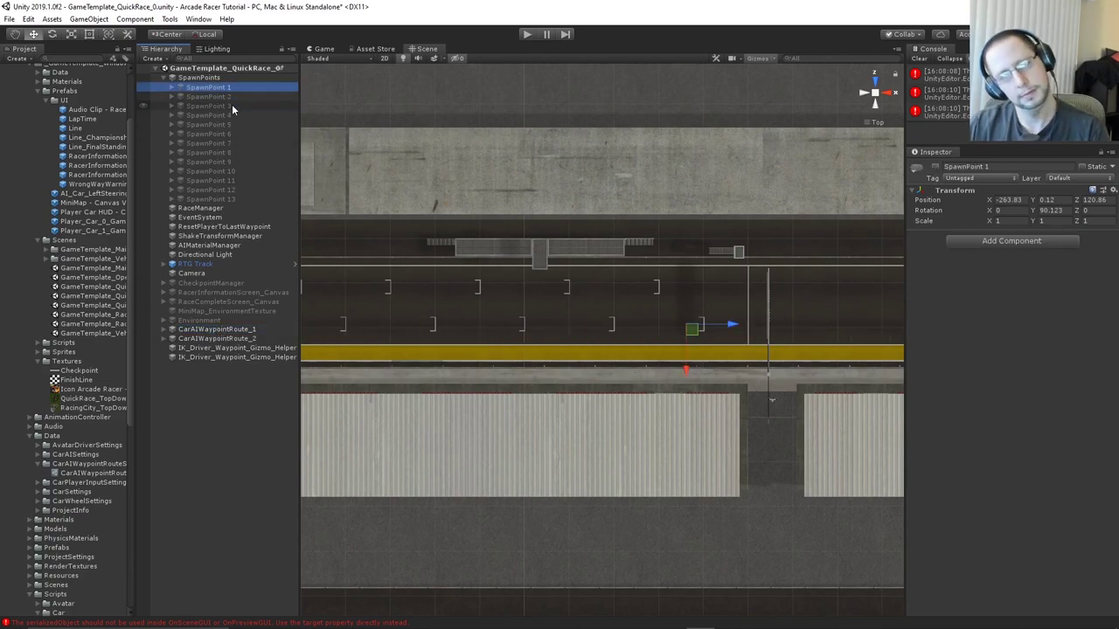
{"action": "left_click", "coordinate": [225, 329]}
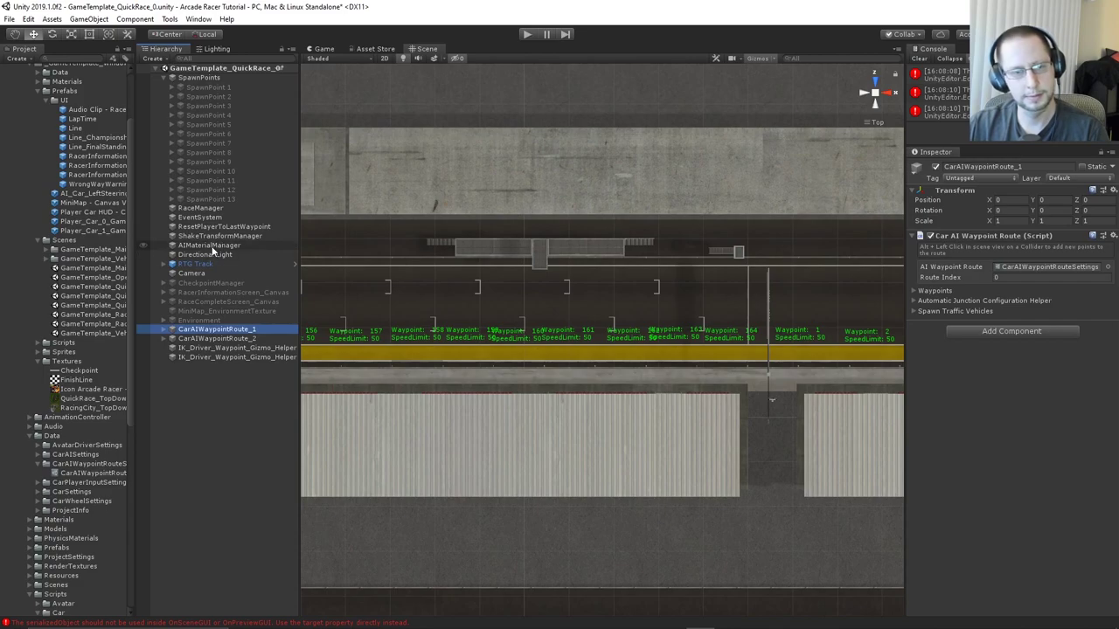
{"action": "left_click", "coordinate": [201, 208]}
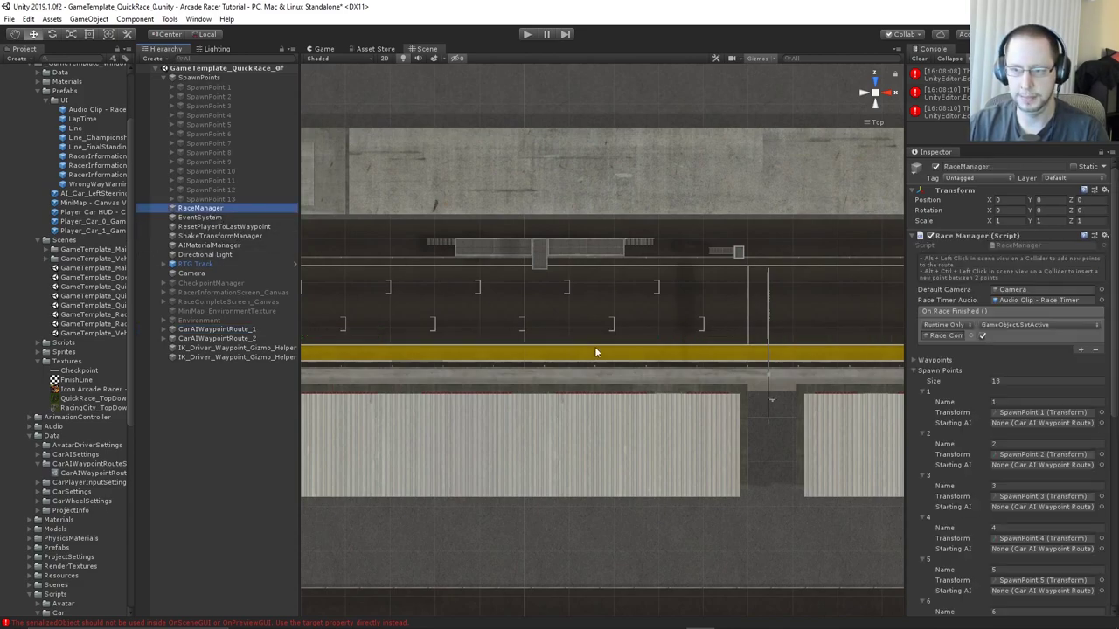
{"action": "middle_click_drag", "start_coordinate": [495, 330], "coordinate": [525, 333]}
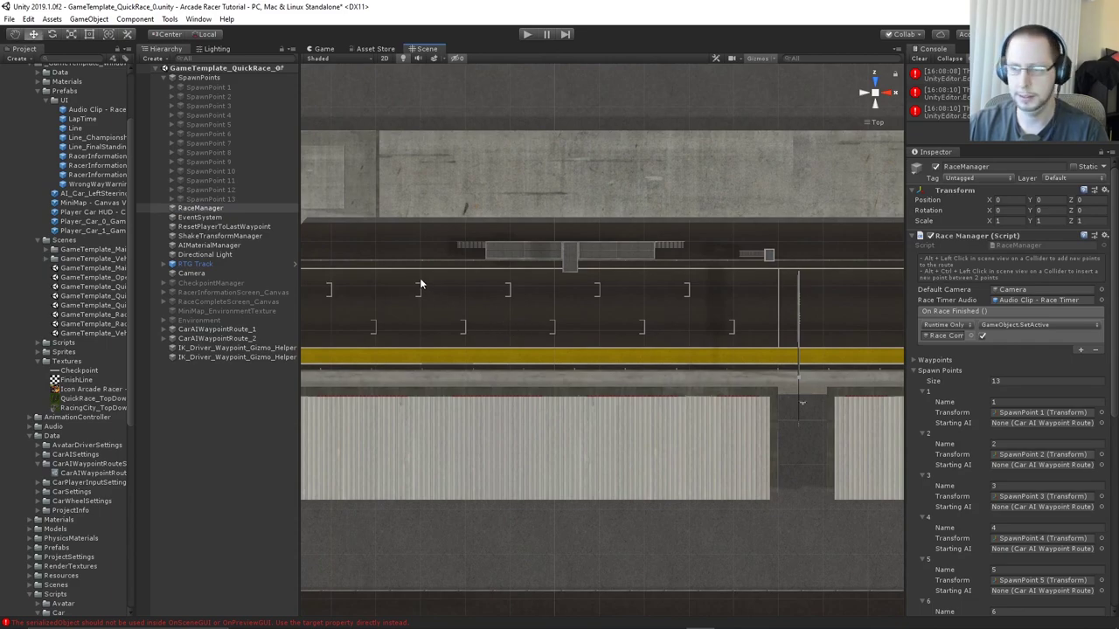
{"action": "left_click", "coordinate": [201, 87]}
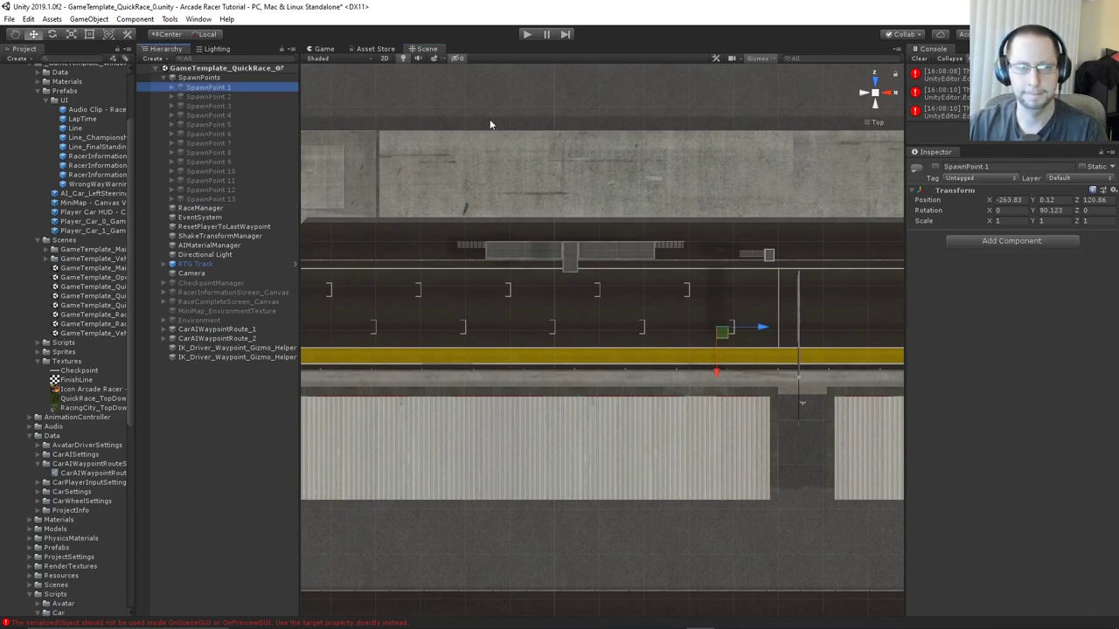
{"action": "left_click", "coordinate": [936, 169]}
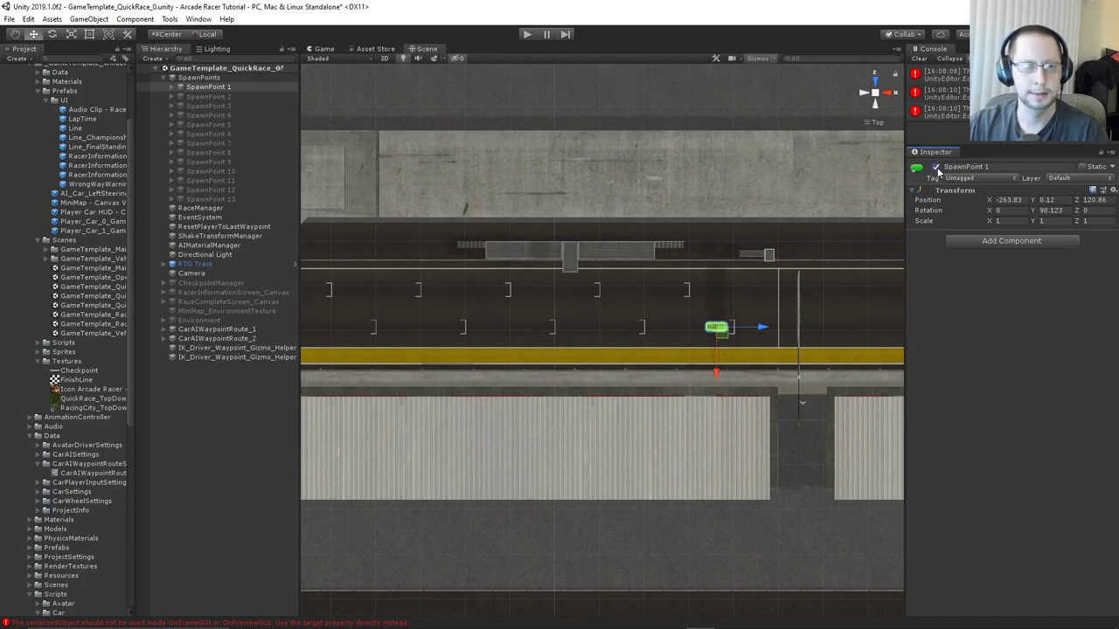
{"action": "left_click", "coordinate": [936, 169]}
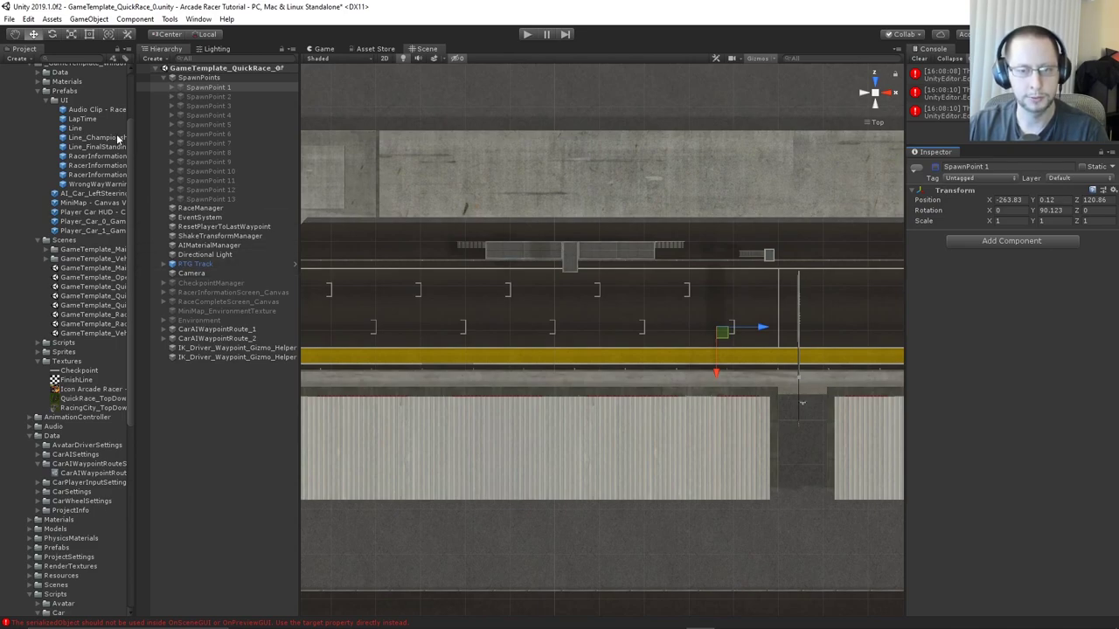
Activate the odd-numbered spawn points 1, 3, 5, 7, 9, 11 and 13 together
{"action": "left_click", "coordinate": [235, 88]}
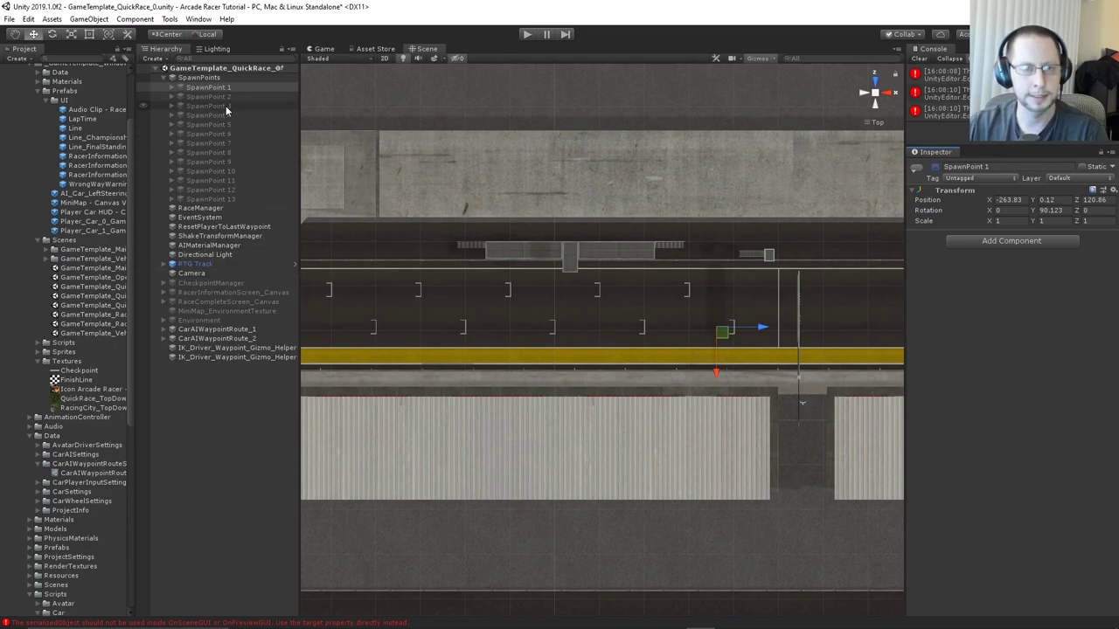
{"action": "left_click", "coordinate": [226, 106], "text": "ctrl"}
{"action": "left_click", "coordinate": [231, 126], "text": "ctrl"}
{"action": "left_click", "coordinate": [229, 144], "text": "ctrl"}
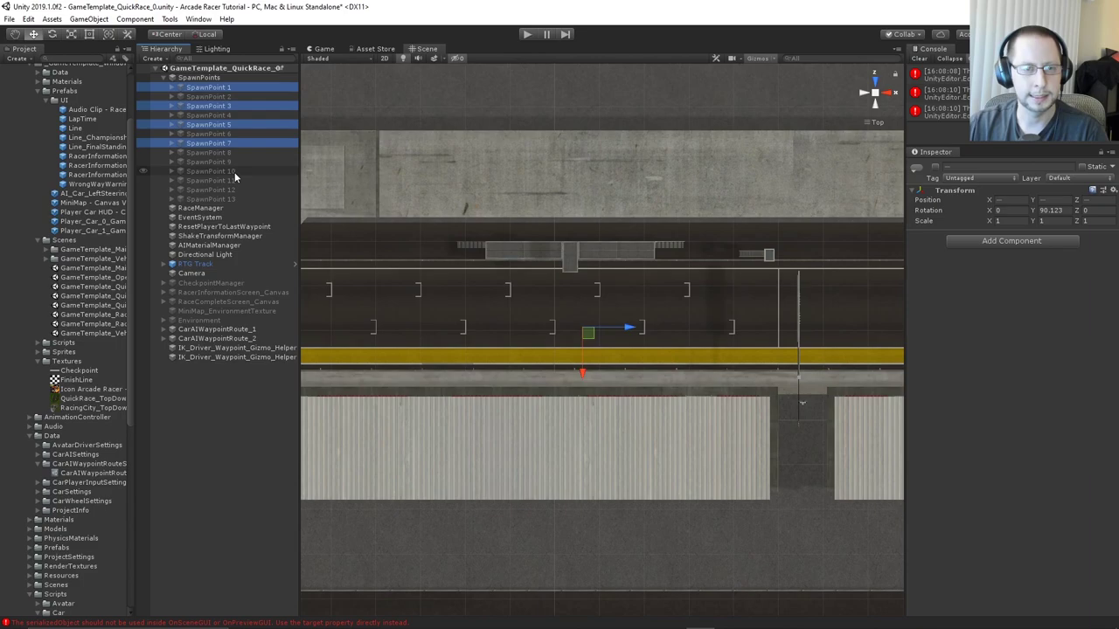
{"action": "left_click", "coordinate": [234, 171], "text": "ctrl"}
{"action": "left_click", "coordinate": [231, 161], "text": "ctrl"}
{"action": "left_click", "coordinate": [231, 170], "text": "ctrl"}
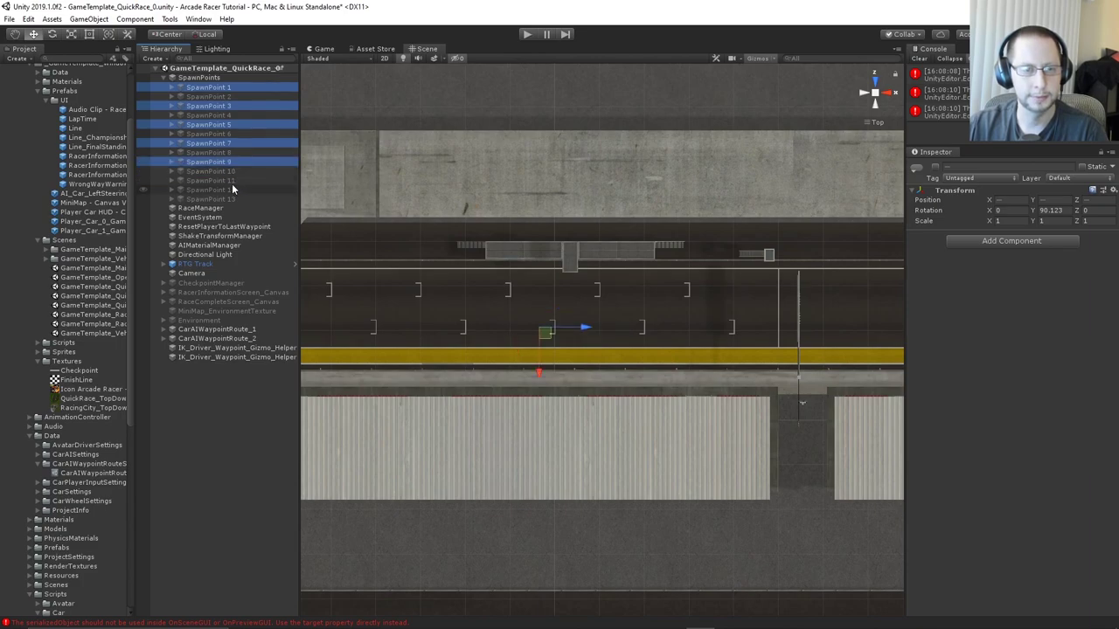
{"action": "left_click", "coordinate": [232, 181], "text": "ctrl"}
{"action": "left_click", "coordinate": [239, 200], "text": "ctrl"}
{"action": "left_click", "coordinate": [935, 167]}
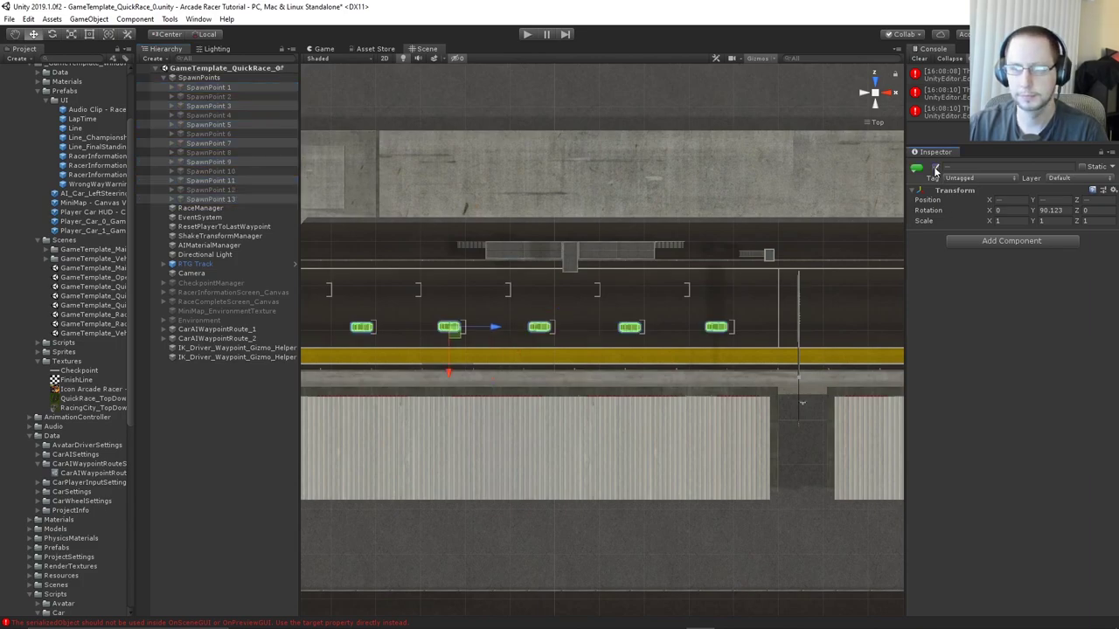
{"action": "middle_click_drag", "start_coordinate": [539, 310], "coordinate": [610, 279]}
{"action": "scroll", "coordinate": [605, 289], "scroll_direction": "down", "scroll_amount": 6}
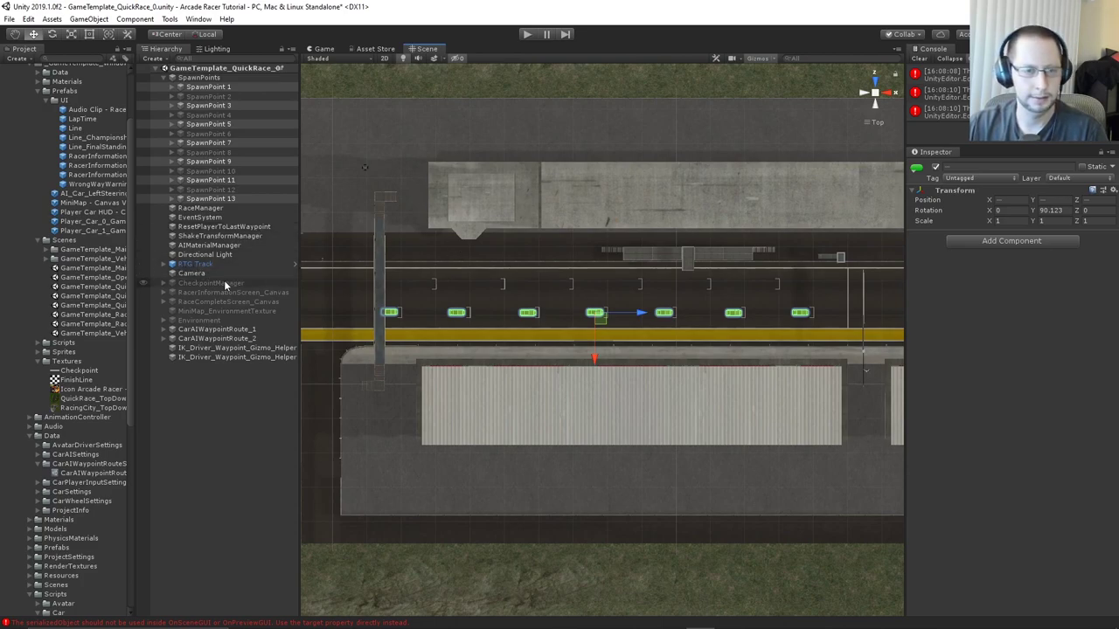
Check CarAIWaypointRoute_1 against the active spawn points and look through the RaceManager's Spawn Points entries
{"action": "left_click", "coordinate": [216, 332]}
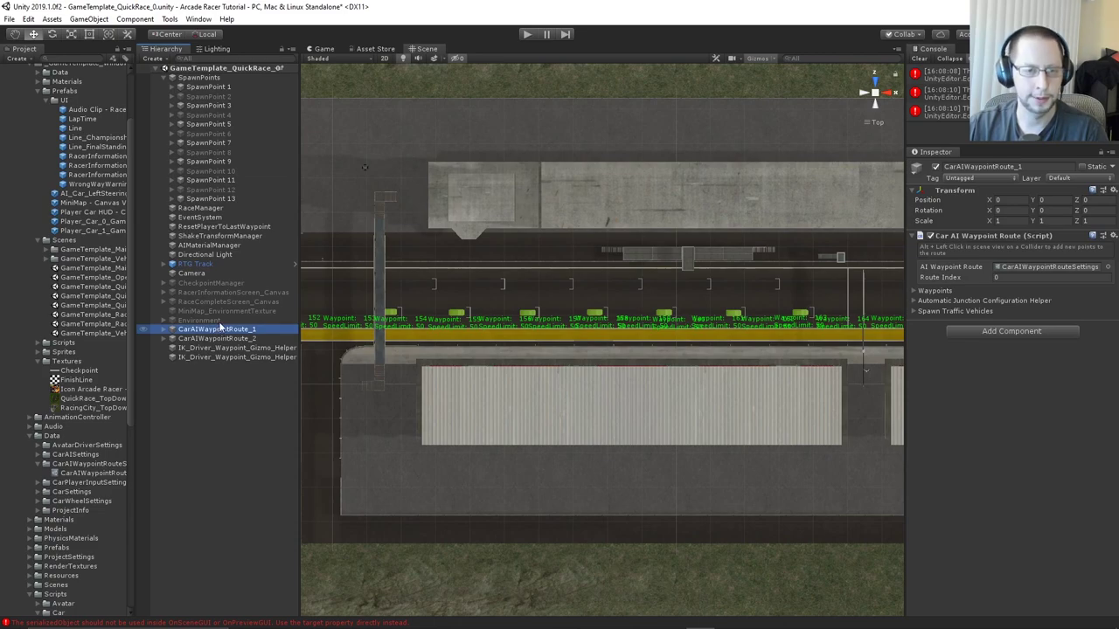
{"action": "left_click", "coordinate": [206, 208]}
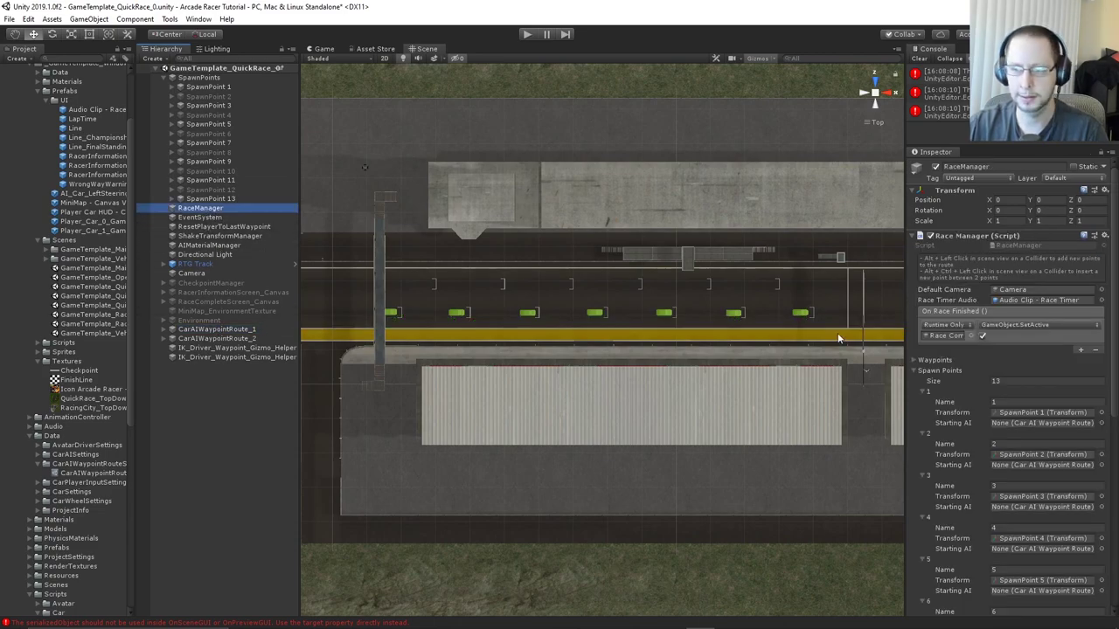
{"action": "scroll", "coordinate": [1032, 298], "scroll_direction": "down", "scroll_amount": 10}
{"action": "scroll", "coordinate": [1026, 291], "scroll_direction": "up", "scroll_amount": 9}
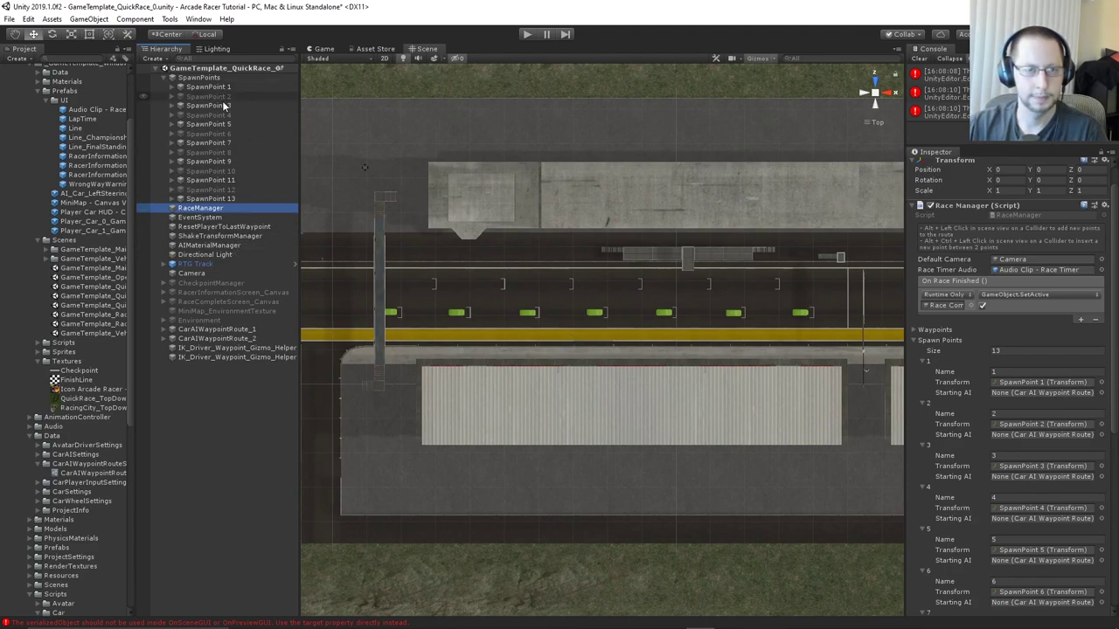
Assign CarAIWaypointRoute_1 as the Starting AI route of RaceManager spawn points 1, 3 and 5, collapsing each finished entry
{"action": "left_click_drag", "start_coordinate": [217, 329], "coordinate": [1037, 392]}
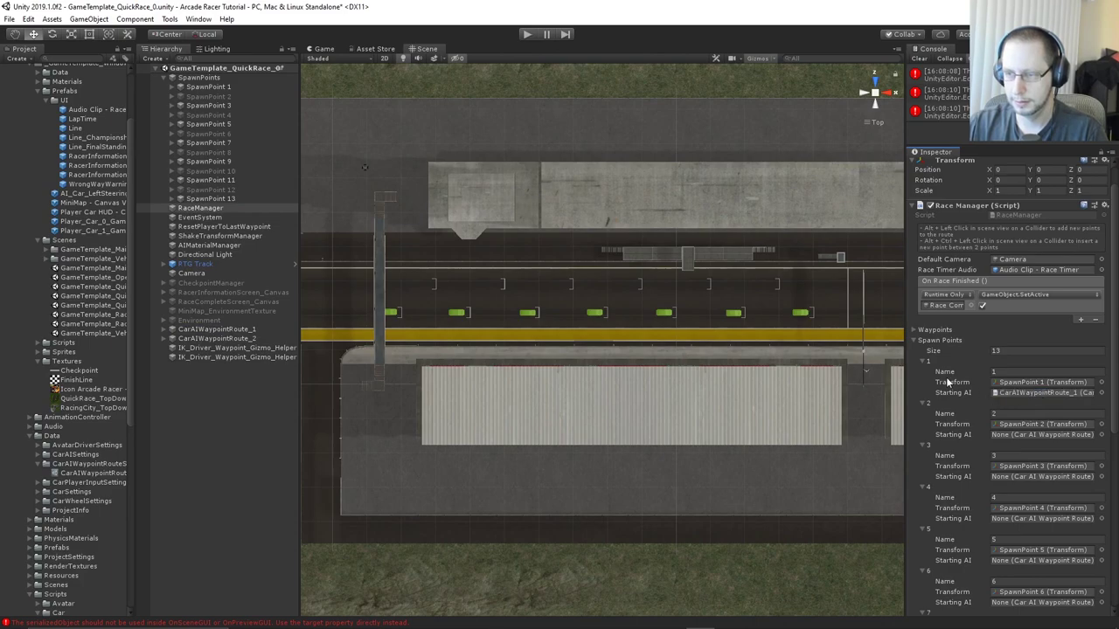
{"action": "left_click", "coordinate": [922, 362]}
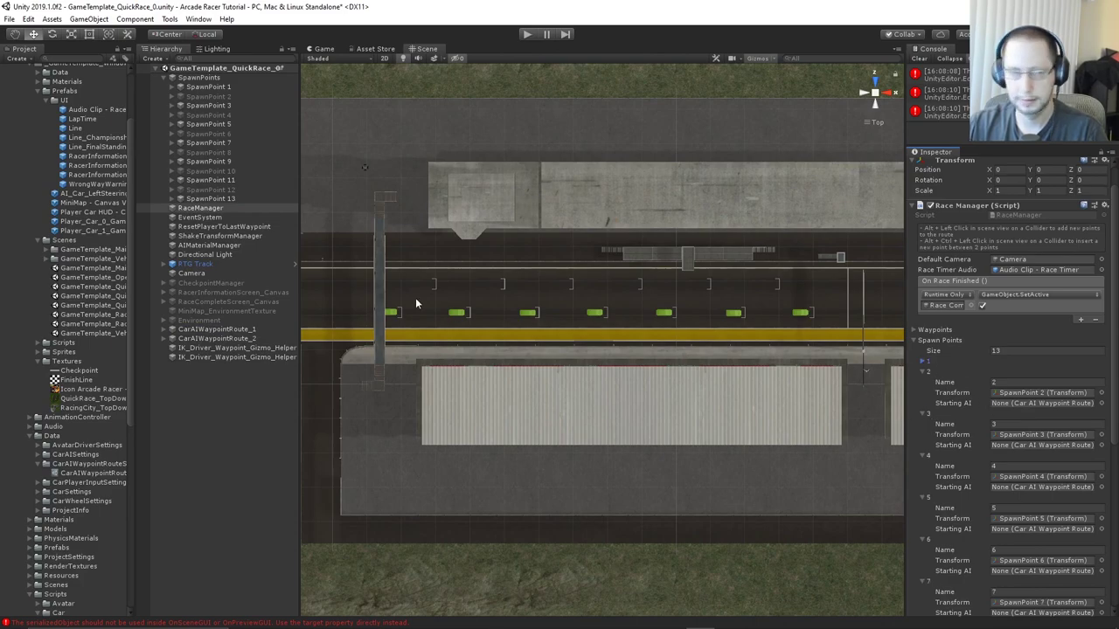
{"action": "left_click_drag", "start_coordinate": [238, 335], "coordinate": [1026, 447]}
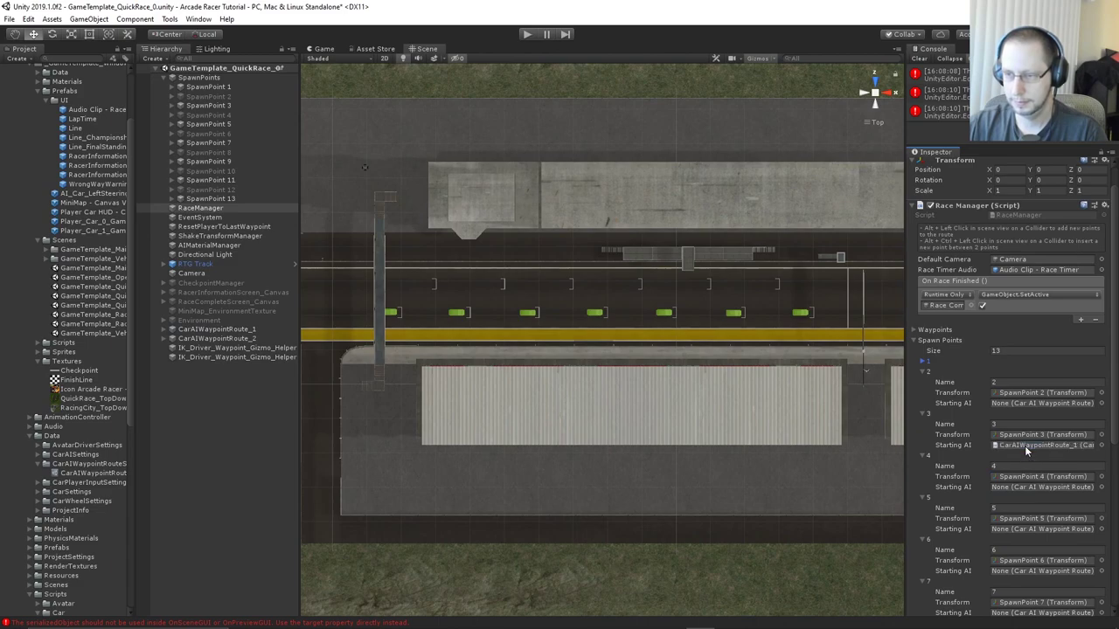
{"action": "left_click", "coordinate": [922, 414]}
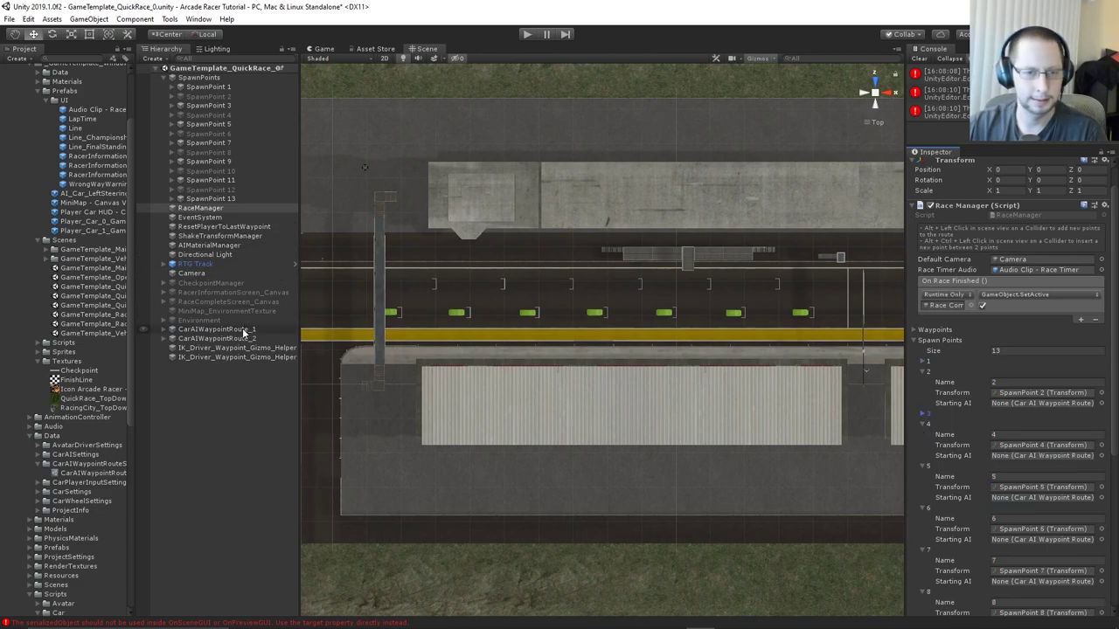
{"action": "left_click_drag", "start_coordinate": [242, 328], "coordinate": [1018, 502]}
{"action": "left_click", "coordinate": [923, 465]}
Assign CarAIWaypointRoute_1 as the Starting AI route of spawn points 7, 9 and 11, collapsing each finished entry
{"action": "scroll", "coordinate": [960, 474], "scroll_direction": "down", "scroll_amount": 3}
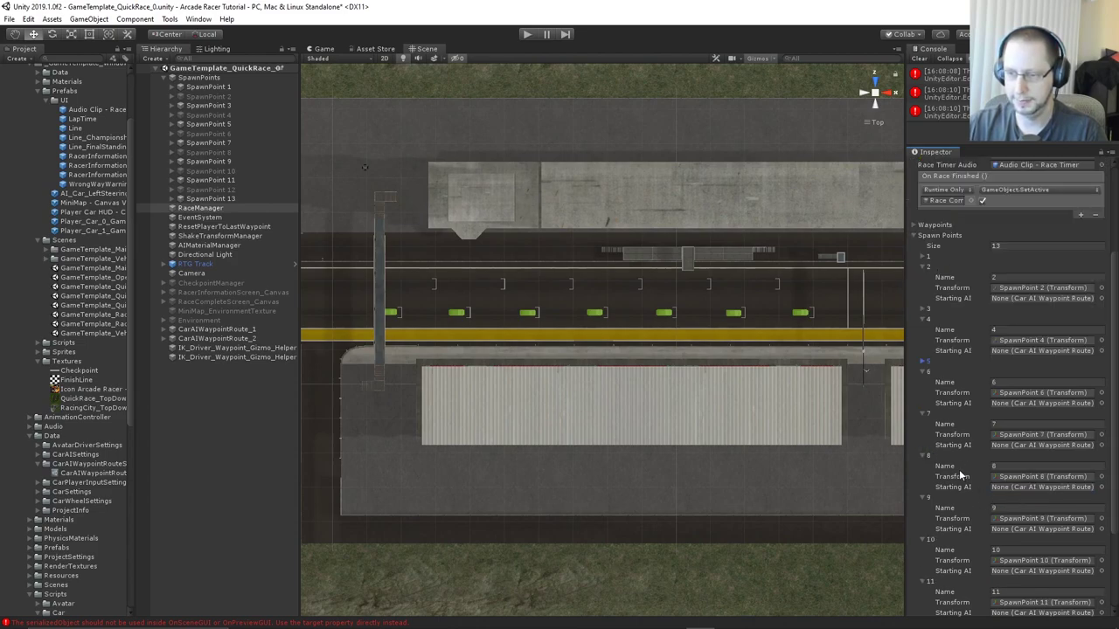
{"action": "left_click_drag", "start_coordinate": [229, 332], "coordinate": [1019, 449]}
{"action": "left_click", "coordinate": [923, 412]}
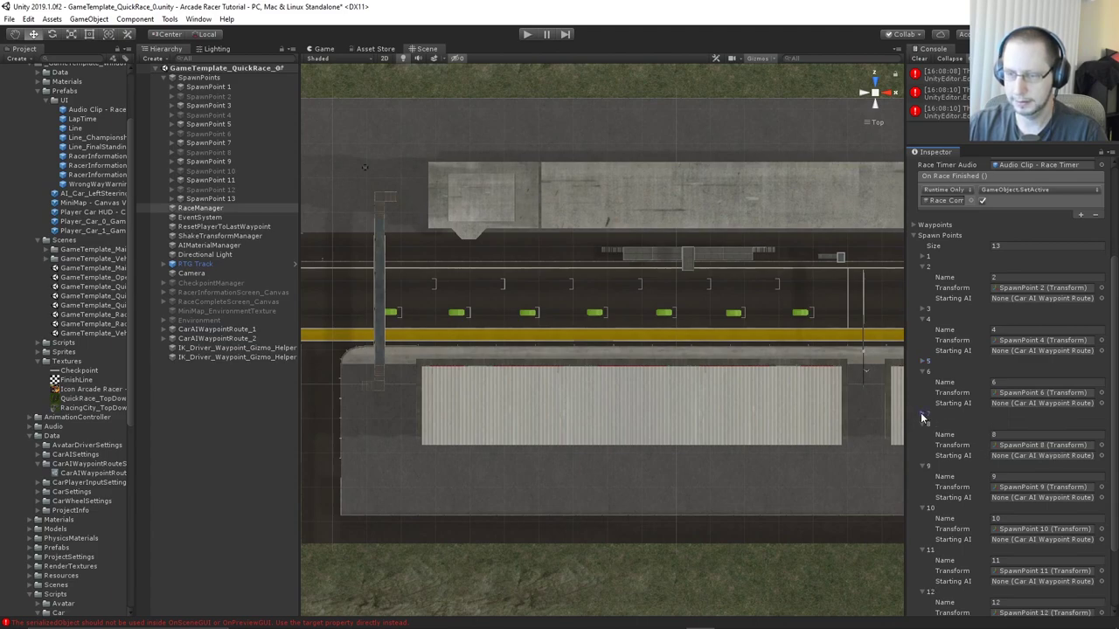
{"action": "left_click_drag", "start_coordinate": [247, 328], "coordinate": [995, 502]}
{"action": "left_click", "coordinate": [921, 466]}
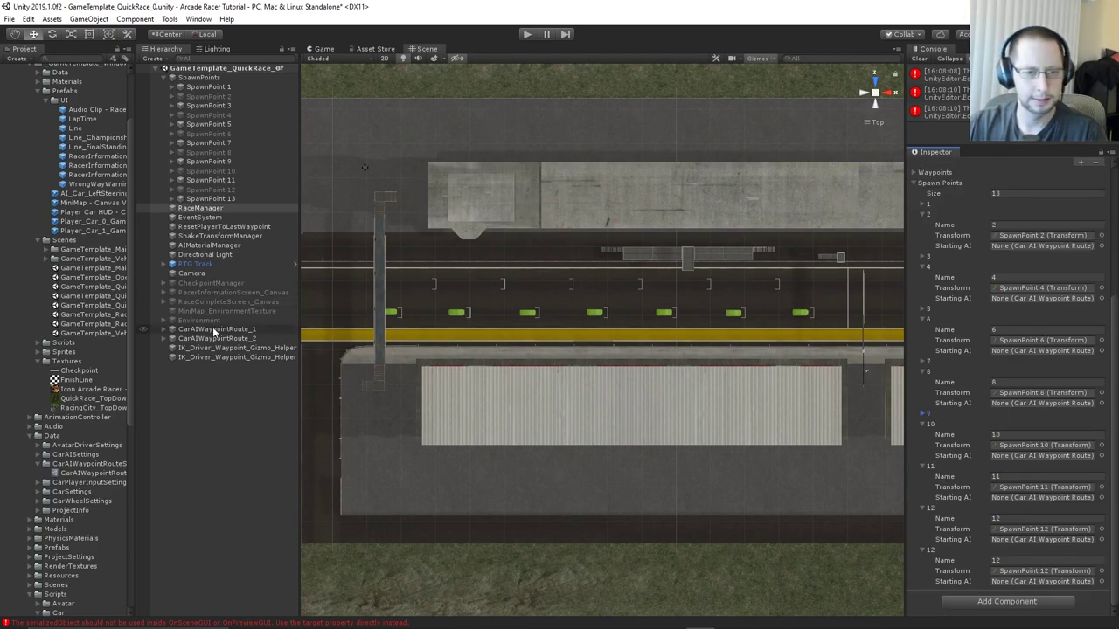
{"action": "left_click_drag", "start_coordinate": [213, 330], "coordinate": [1001, 498]}
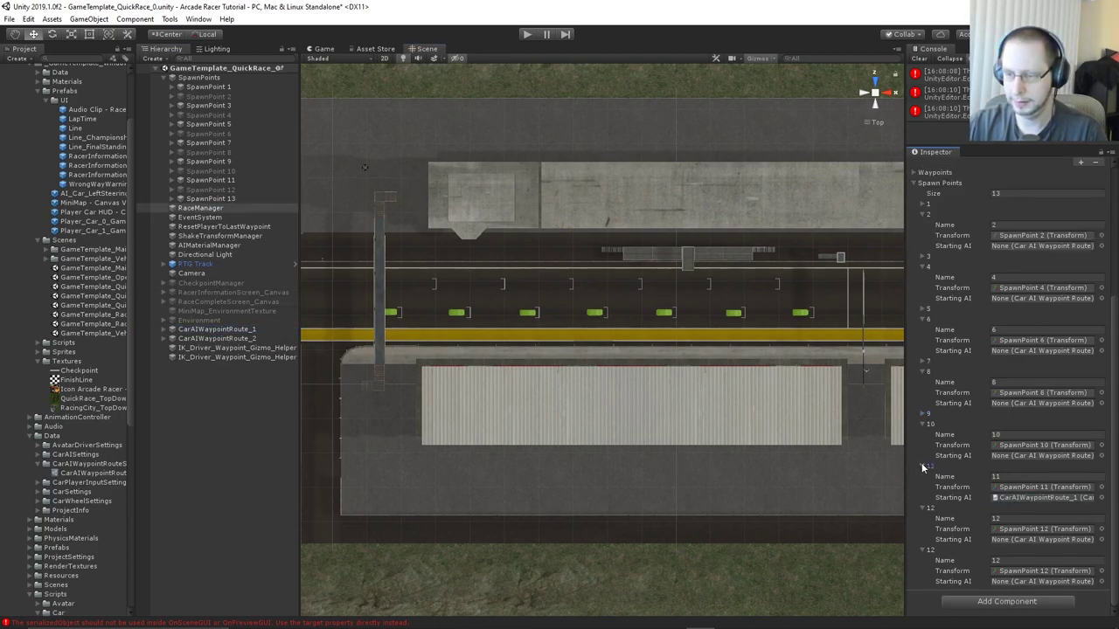
{"action": "left_click", "coordinate": [922, 466]}
Assign CarAIWaypointRoute_1 as the last spawn point entry's Starting AI route and rename that entry 13
{"action": "left_click_drag", "start_coordinate": [213, 330], "coordinate": [1023, 583]}
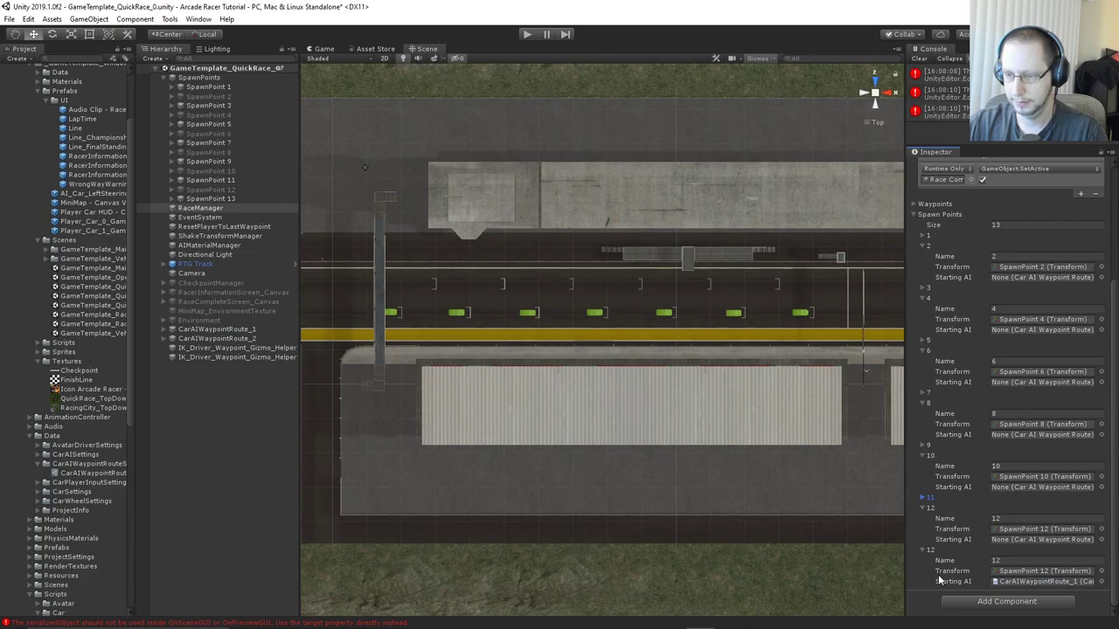
{"action": "left_click", "coordinate": [1016, 560]}
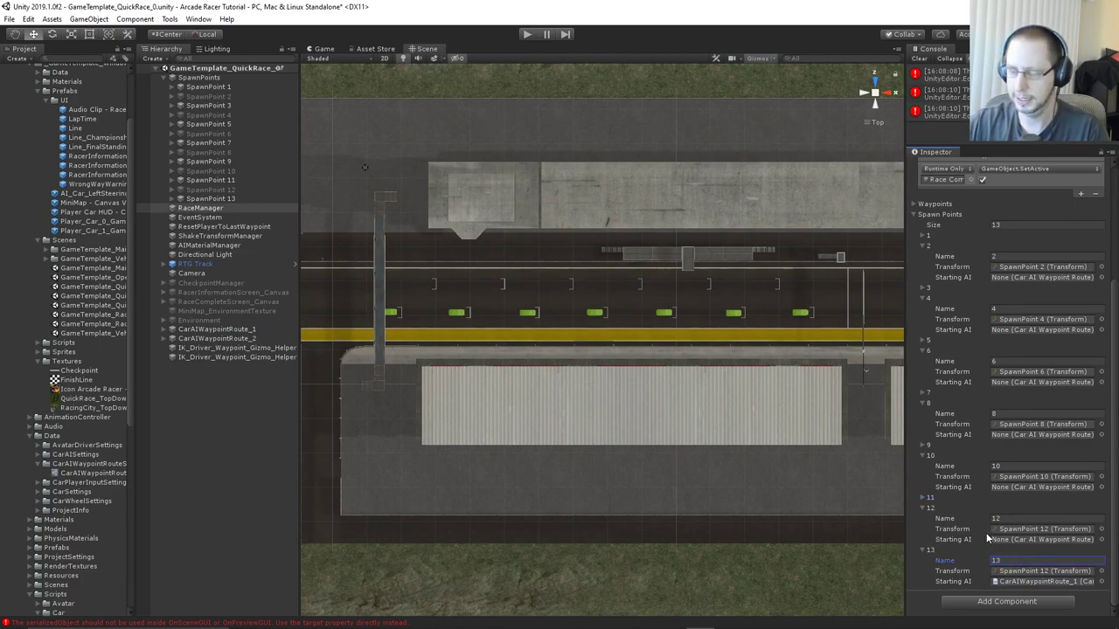
{"action": "left_click", "coordinate": [924, 552]}
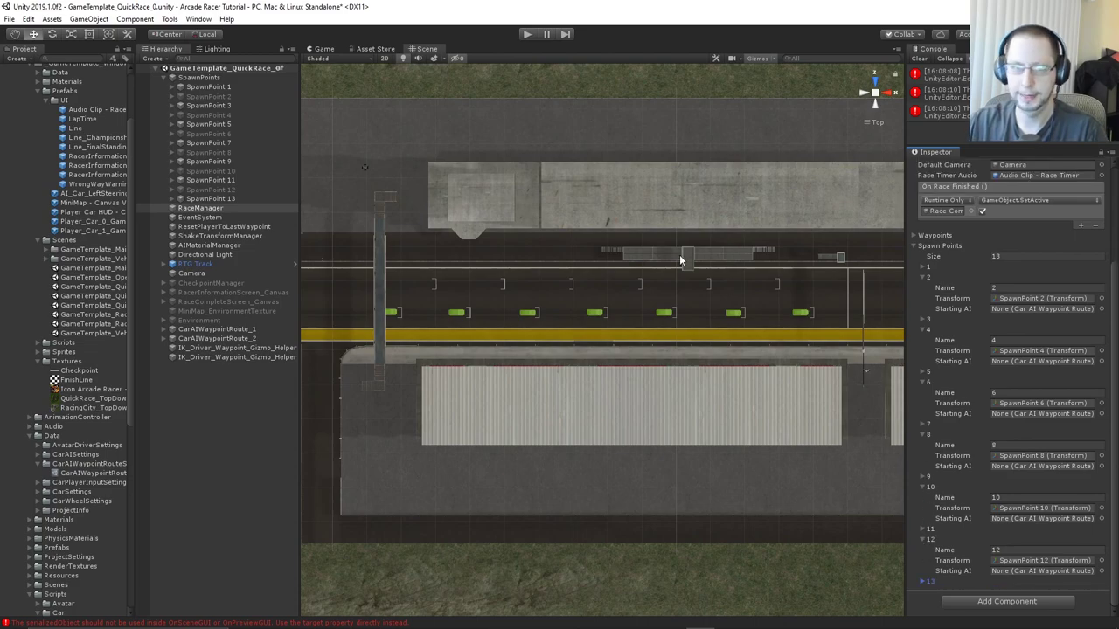
Deactivate the odd-numbered spawn points 1, 3, 5, 7, 9, 11 and 13 together
{"action": "left_click", "coordinate": [219, 198]}
{"action": "left_click", "coordinate": [224, 181], "text": "ctrl"}
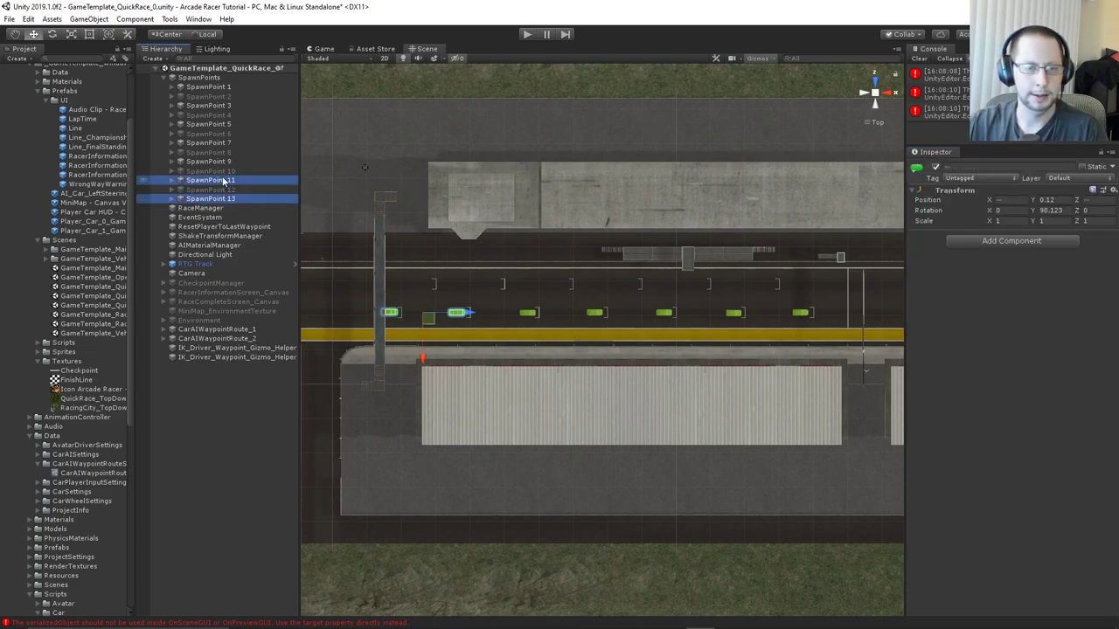
{"action": "left_click", "coordinate": [224, 162], "text": "ctrl"}
{"action": "left_click", "coordinate": [224, 144], "text": "ctrl"}
{"action": "left_click", "coordinate": [228, 125], "text": "ctrl"}
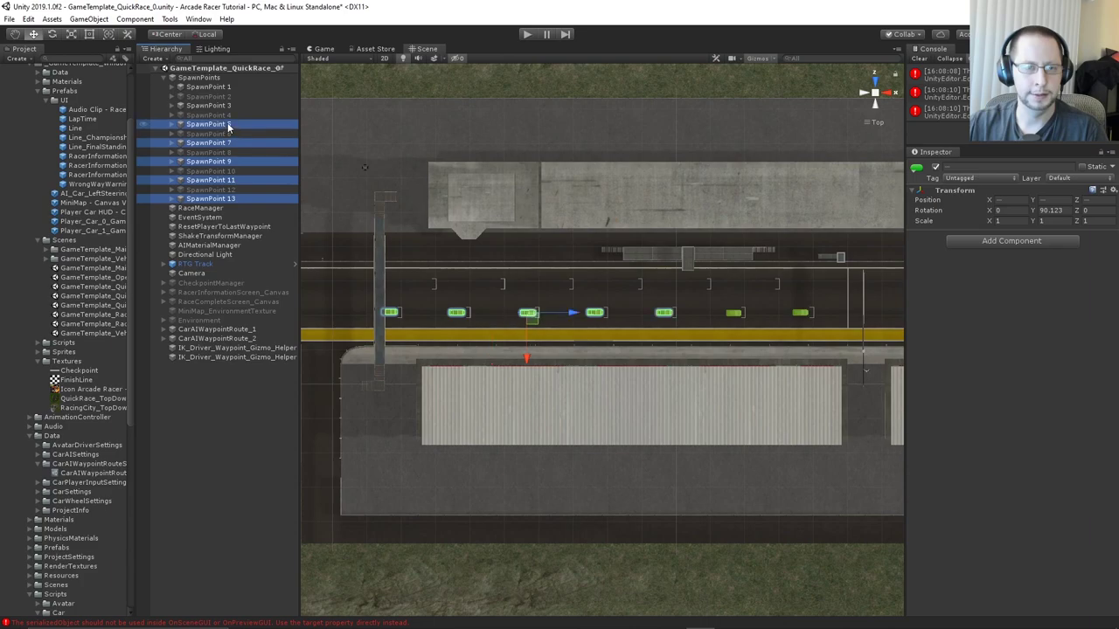
{"action": "left_click", "coordinate": [225, 106], "text": "ctrl"}
{"action": "left_click", "coordinate": [224, 87], "text": "ctrl"}
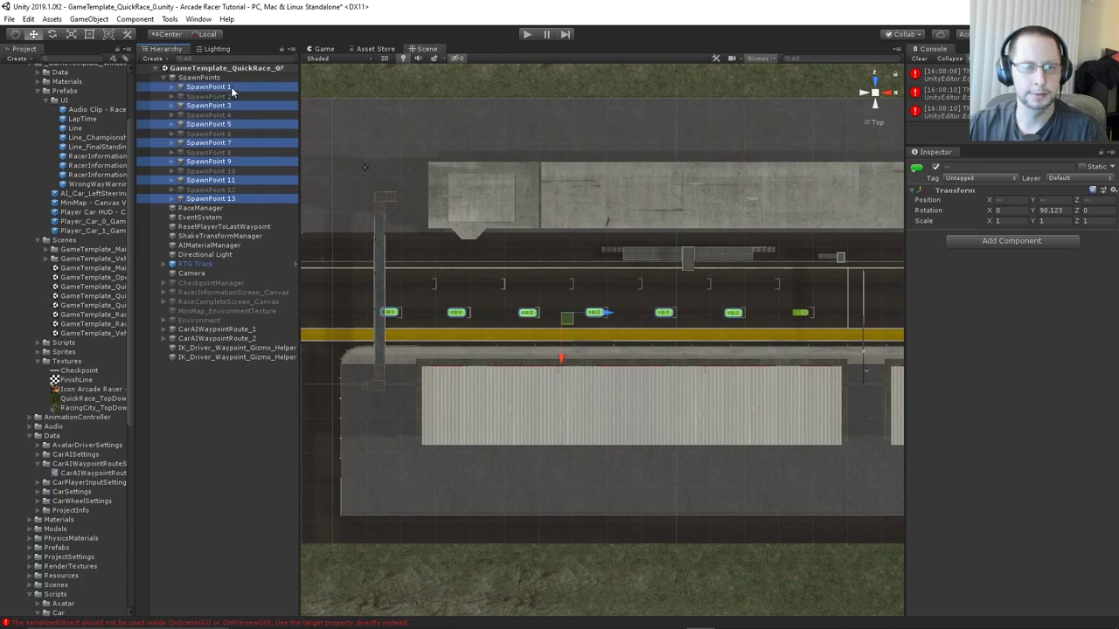
{"action": "left_click", "coordinate": [936, 167]}
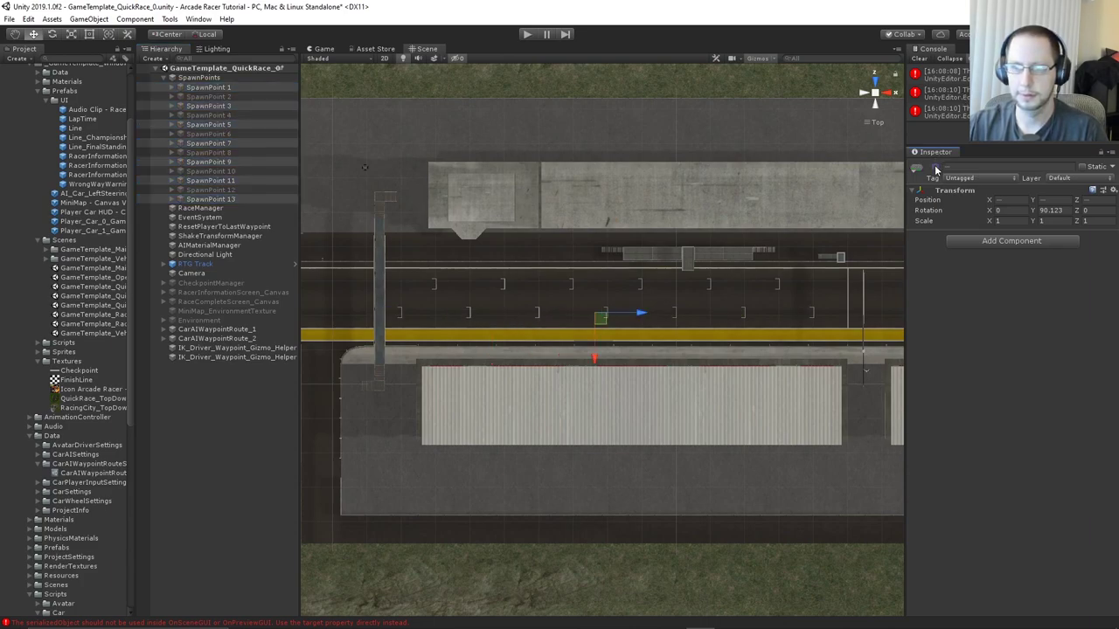
Assign CarAIWaypointRoute_2 as the Starting AI route of RaceManager's spawn point 2 and locate the assigned route in the scene
{"action": "left_click", "coordinate": [260, 338]}
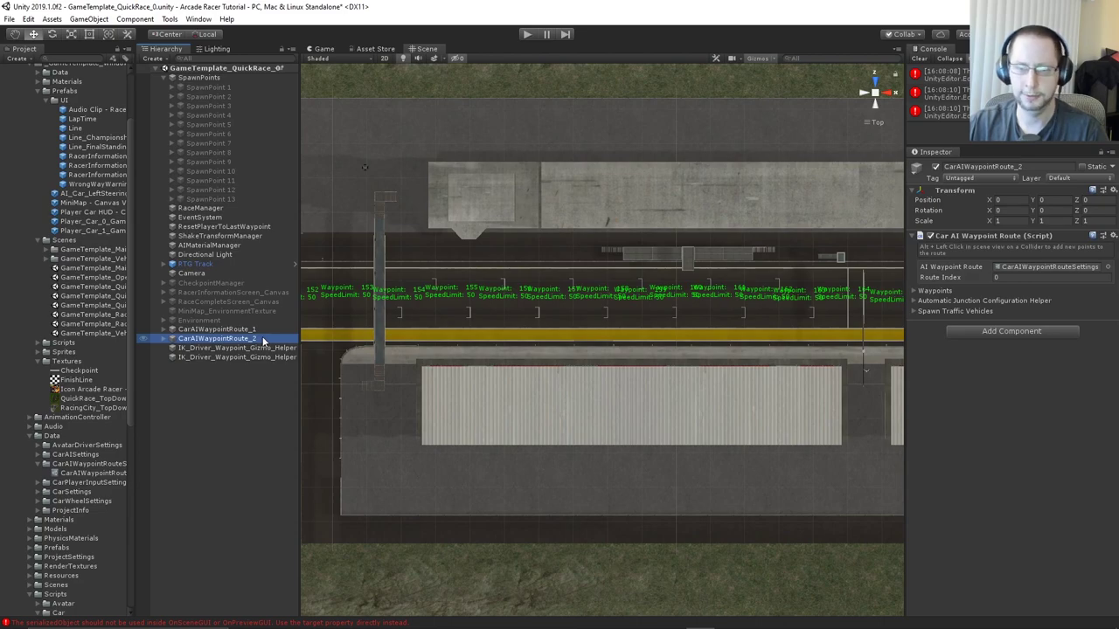
{"action": "left_click", "coordinate": [234, 209]}
{"action": "scroll", "coordinate": [1076, 405], "scroll_direction": "down", "scroll_amount": 3}
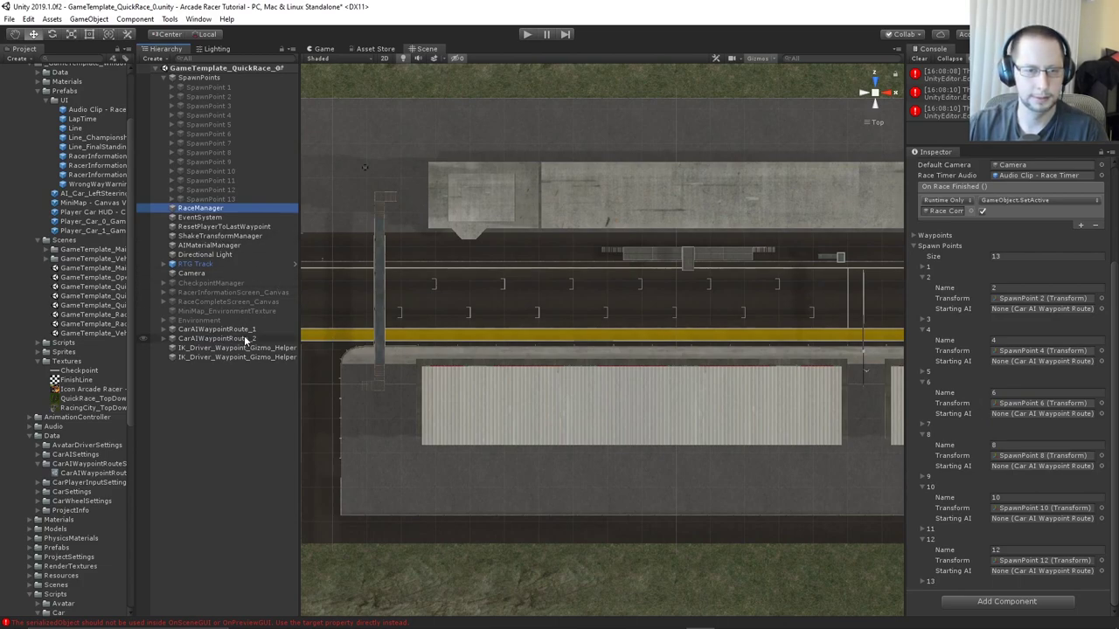
{"action": "left_click_drag", "start_coordinate": [244, 339], "coordinate": [1047, 308]}
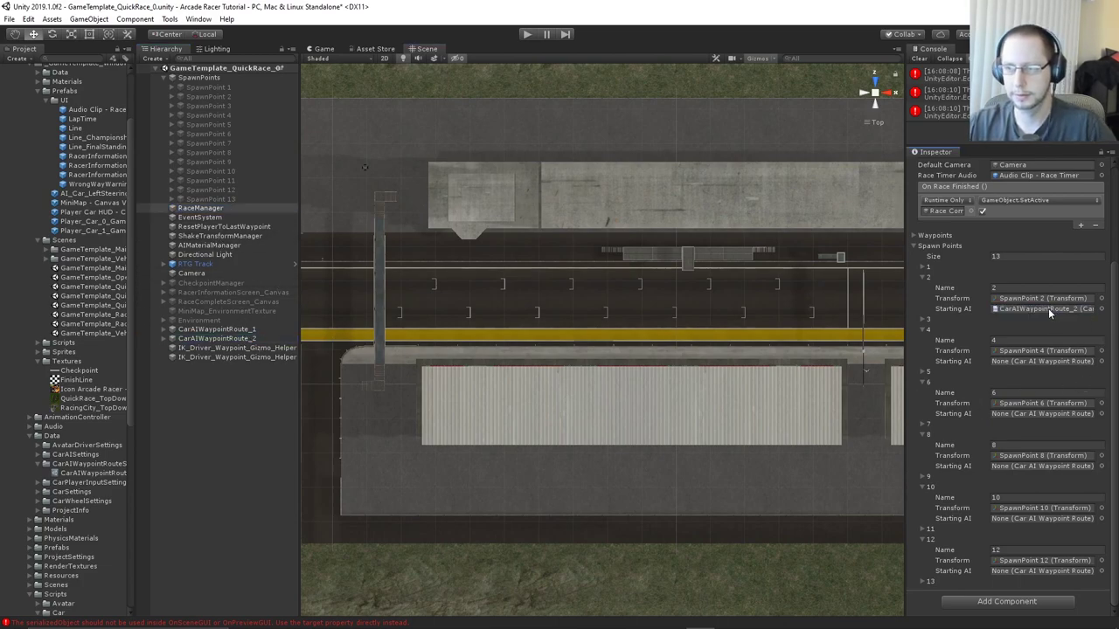
{"action": "left_click", "coordinate": [1048, 308]}
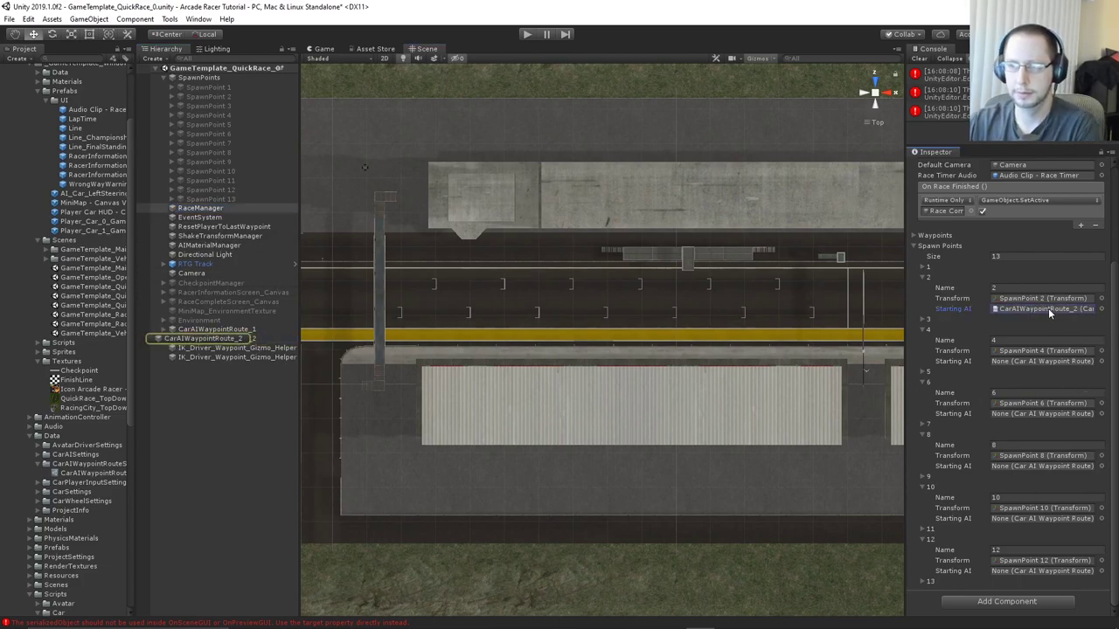
Check CarAIWaypointRoute_2's path along the grid and review the Starting AI routes of RaceManager spawn points 1 and 3
{"action": "left_click", "coordinate": [214, 338]}
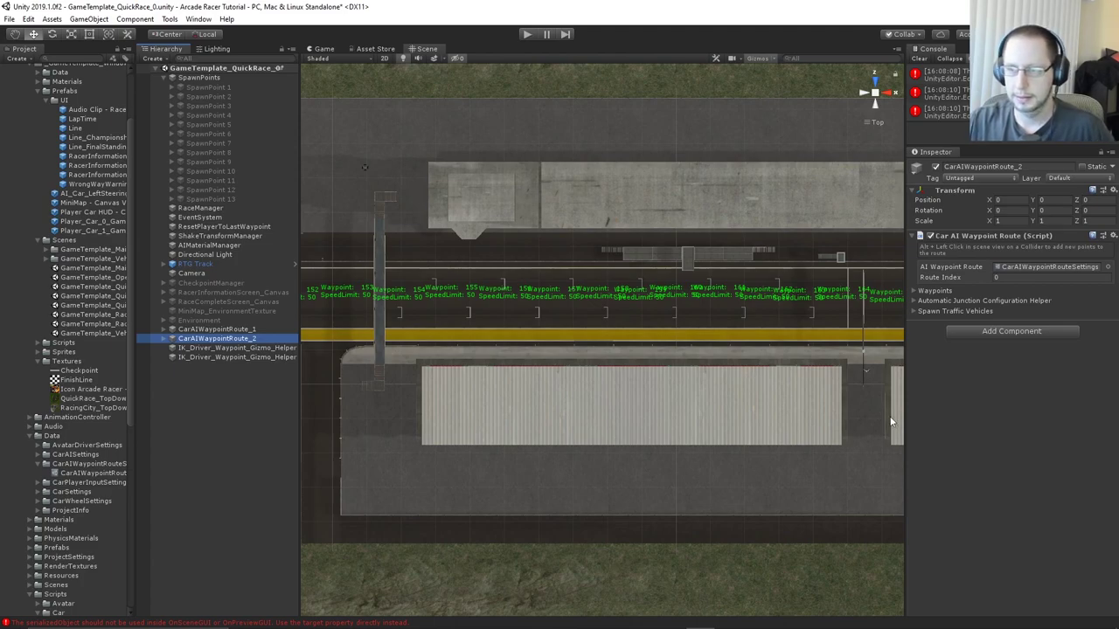
{"action": "left_click", "coordinate": [209, 207]}
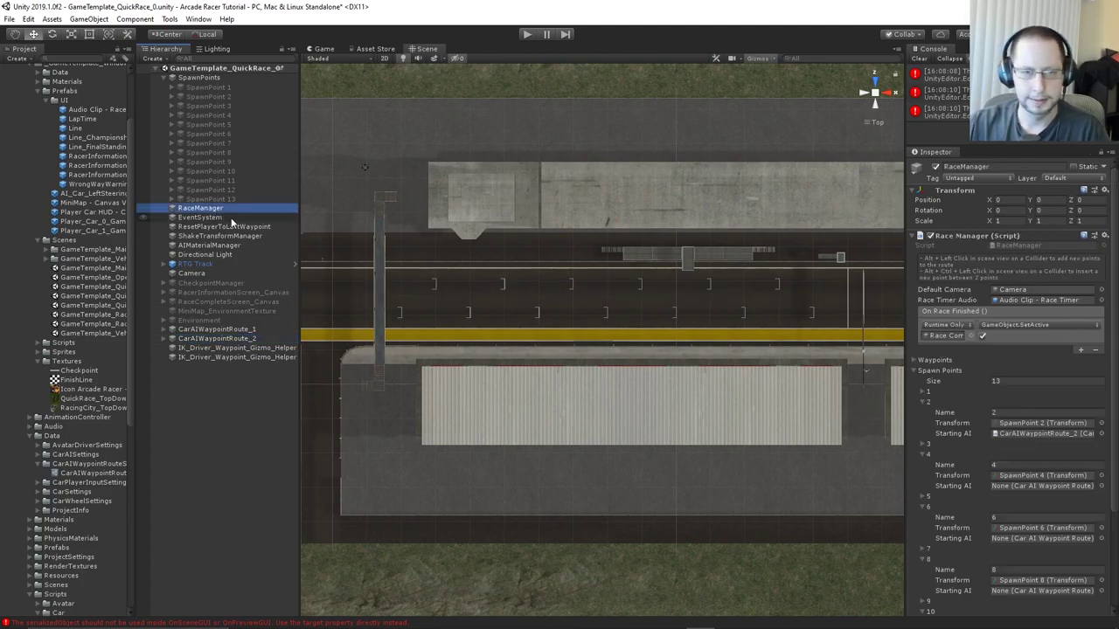
{"action": "scroll", "coordinate": [986, 413], "scroll_direction": "down", "scroll_amount": 3}
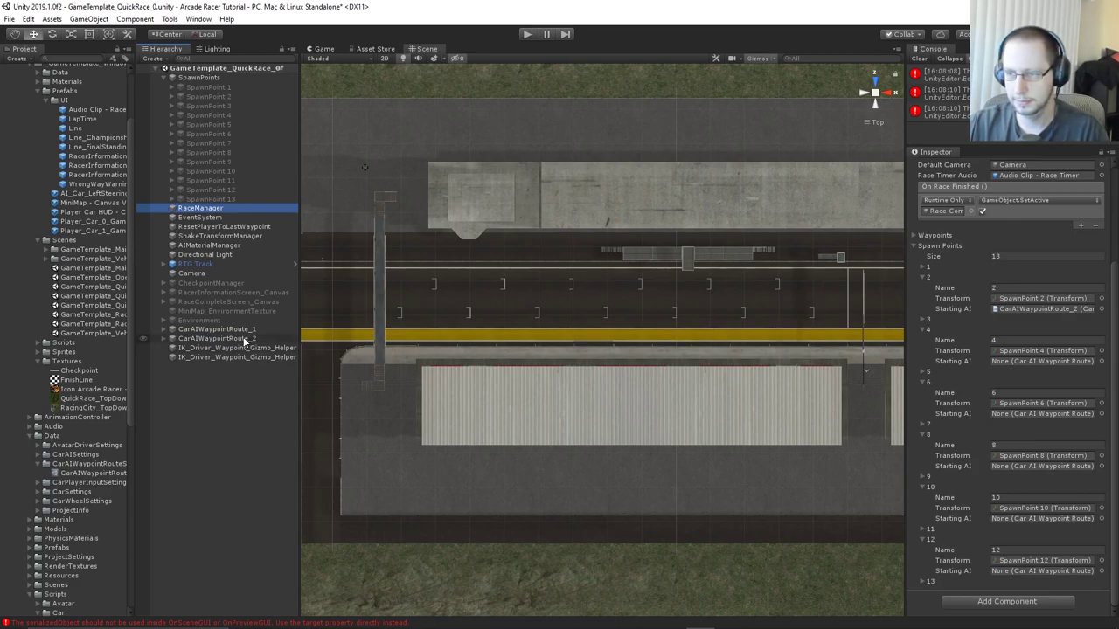
{"action": "left_click", "coordinate": [921, 268]}
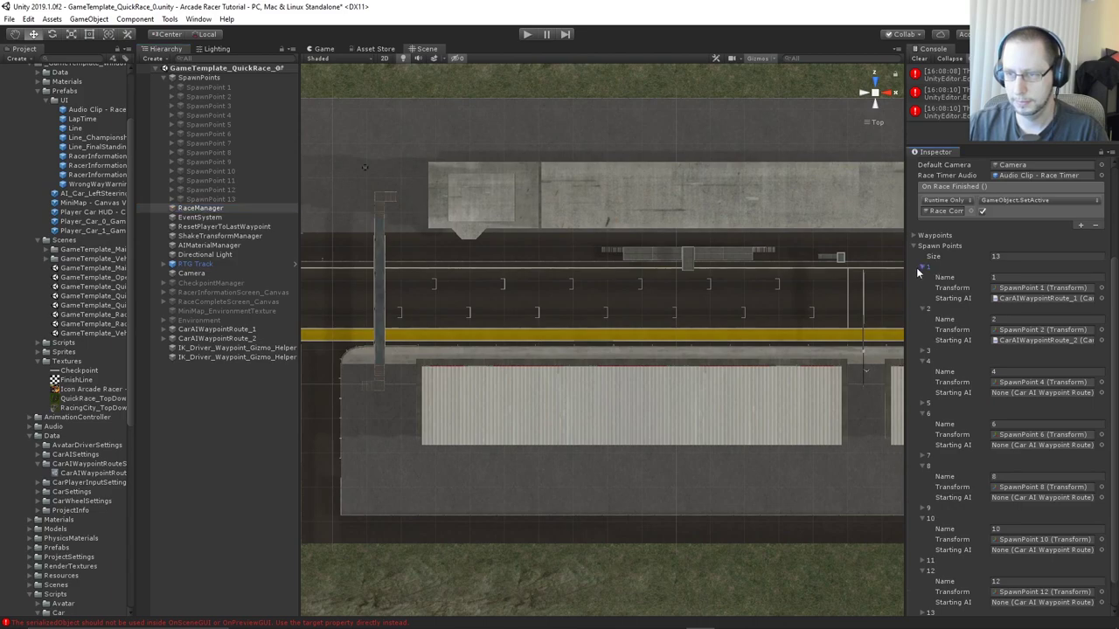
{"action": "left_click", "coordinate": [920, 269]}
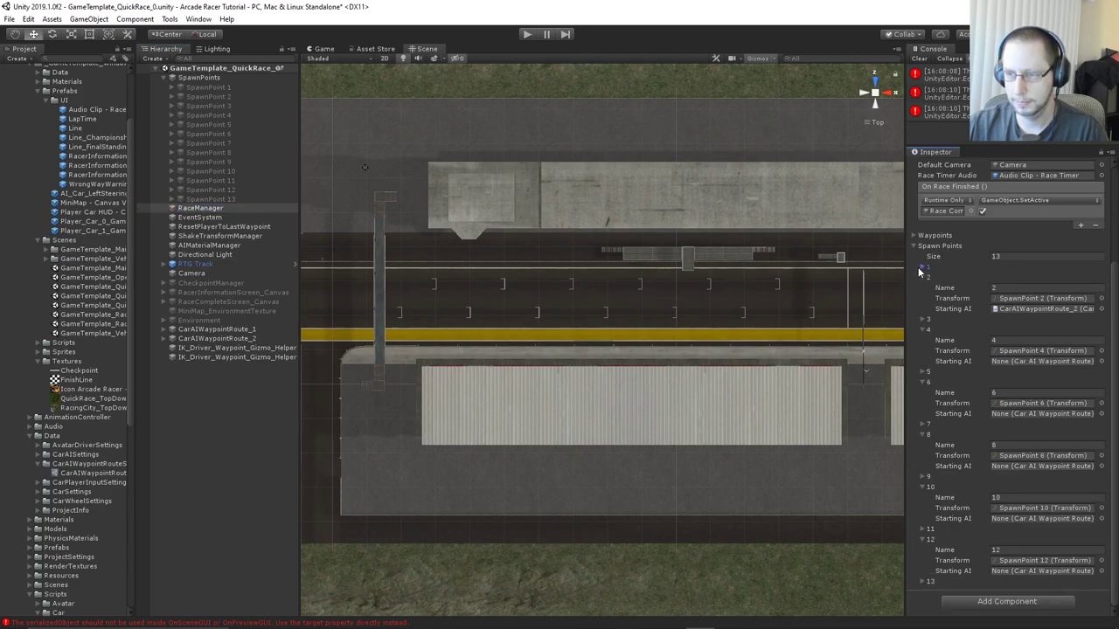
{"action": "left_click", "coordinate": [924, 320]}
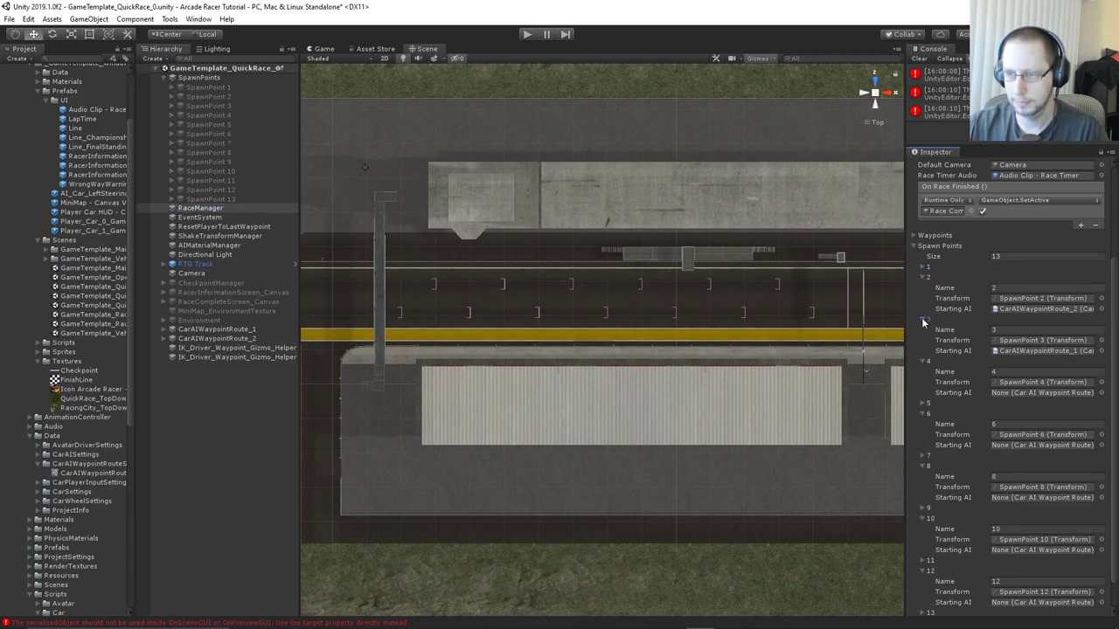
{"action": "left_click", "coordinate": [923, 319]}
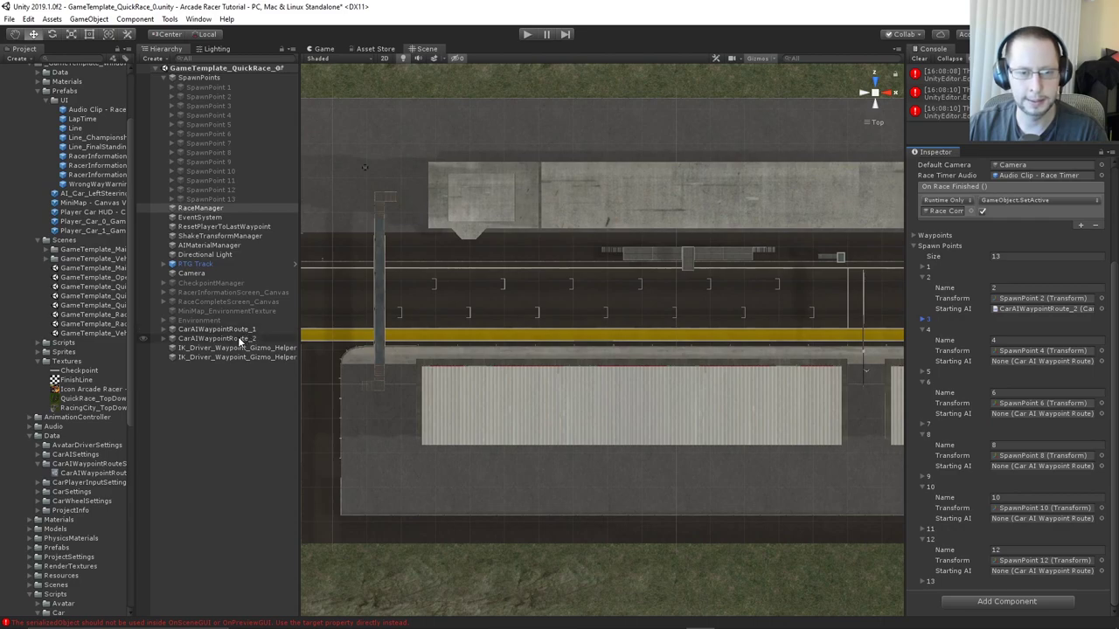
Assign CarAIWaypointRoute_2 as the Starting AI route of spawn points 4, 6, 8, 10 and 12
{"action": "left_click_drag", "start_coordinate": [239, 340], "coordinate": [1050, 310]}
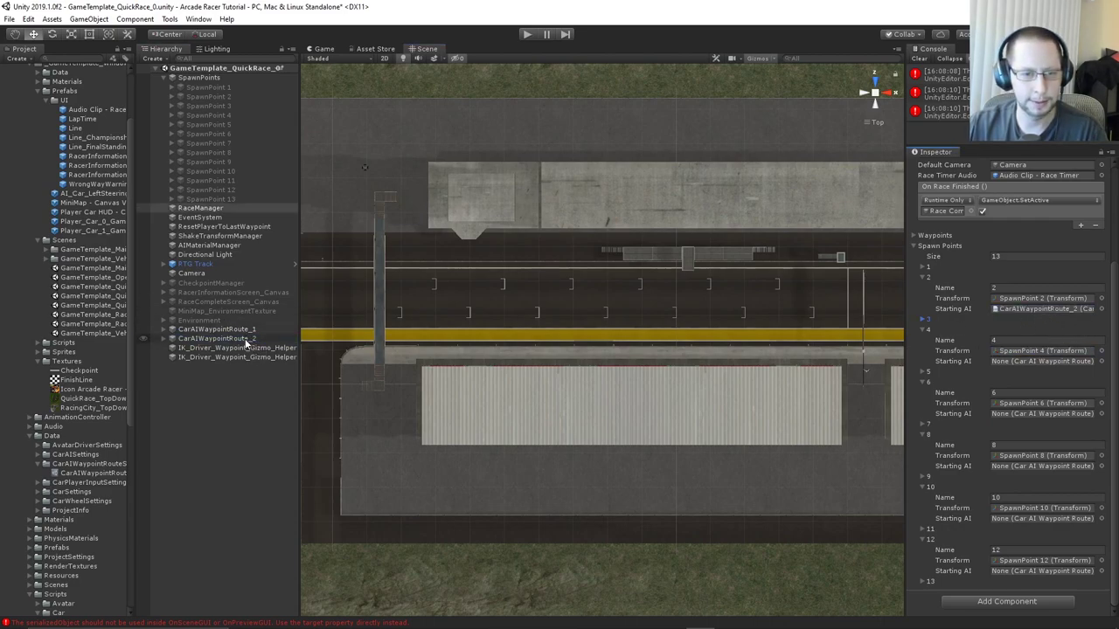
{"action": "left_click_drag", "start_coordinate": [244, 339], "coordinate": [1046, 364]}
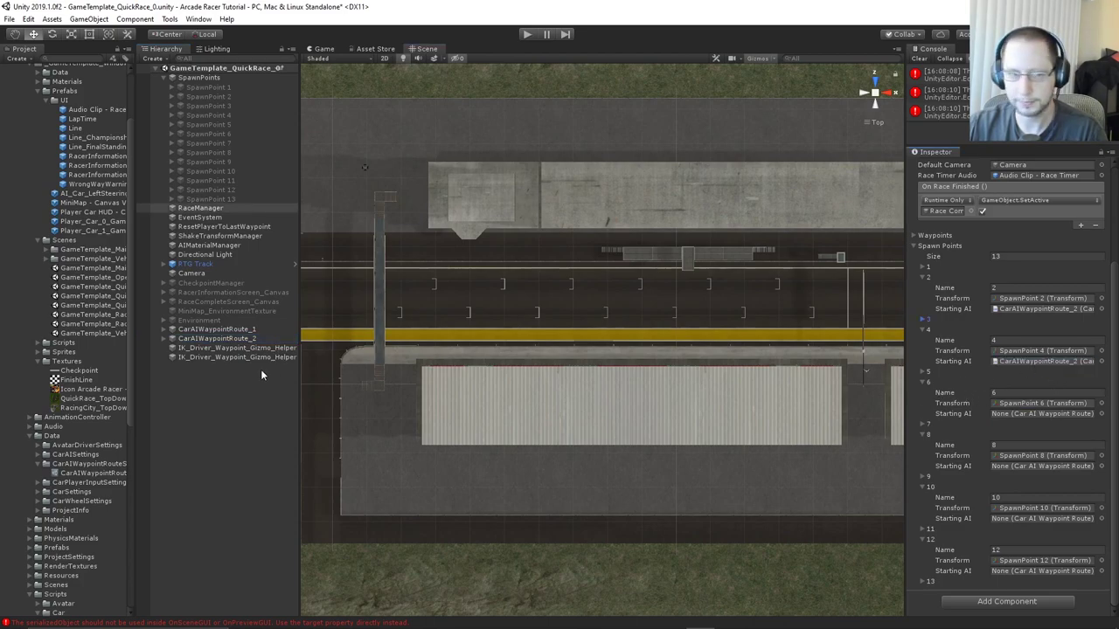
{"action": "left_click_drag", "start_coordinate": [240, 339], "coordinate": [1016, 420]}
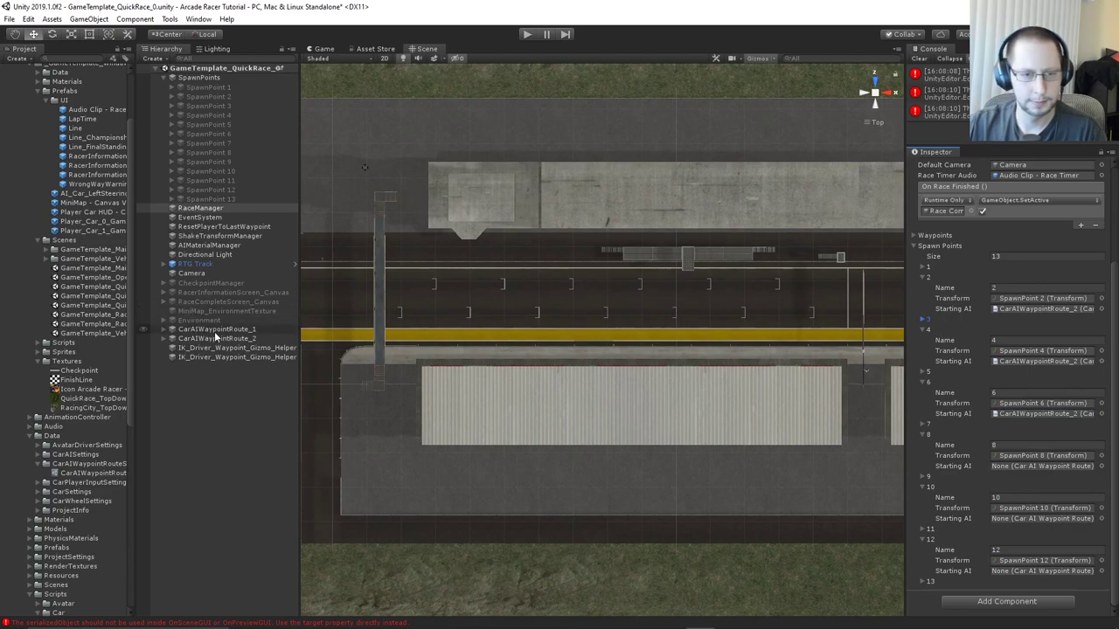
{"action": "left_click_drag", "start_coordinate": [225, 339], "coordinate": [1039, 472]}
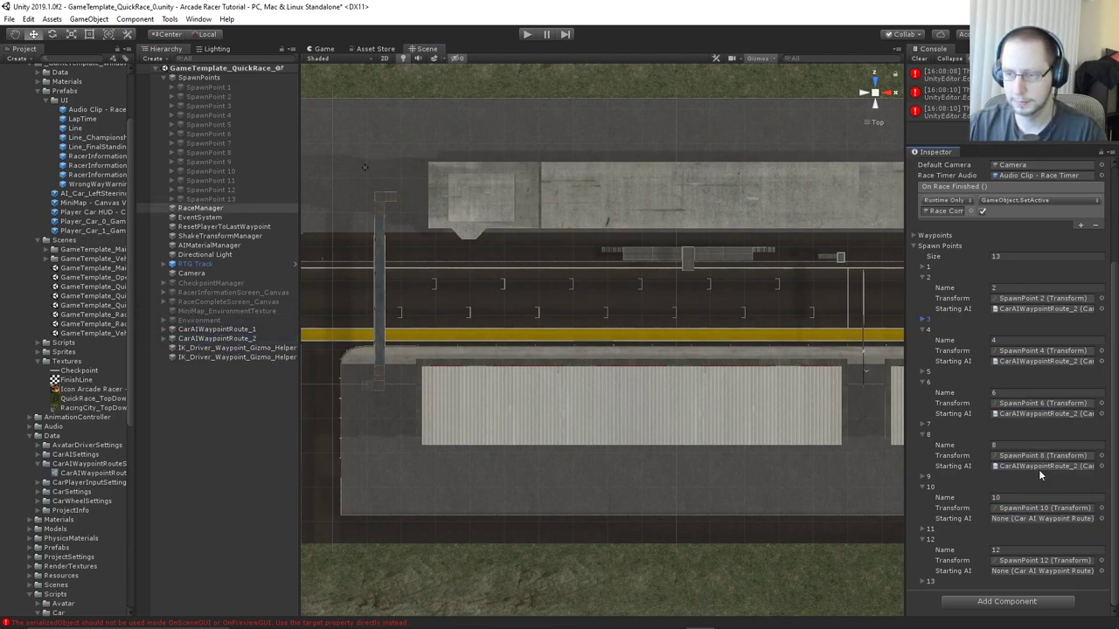
{"action": "left_click_drag", "start_coordinate": [266, 338], "coordinate": [1003, 521]}
{"action": "left_click_drag", "start_coordinate": [217, 340], "coordinate": [1049, 573]}
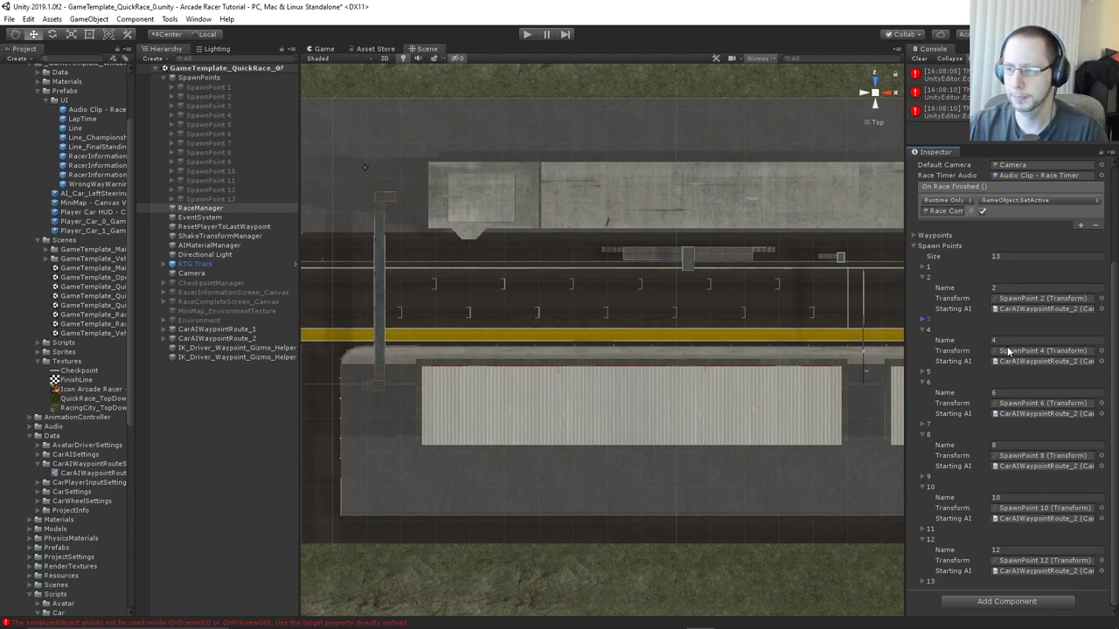
Expand all of RaceManager's spawn point entries and review each one's Transform and Starting AI route, locating spawn point 1's references
{"action": "left_click", "coordinate": [915, 245]}
{"action": "left_click", "coordinate": [914, 374]}
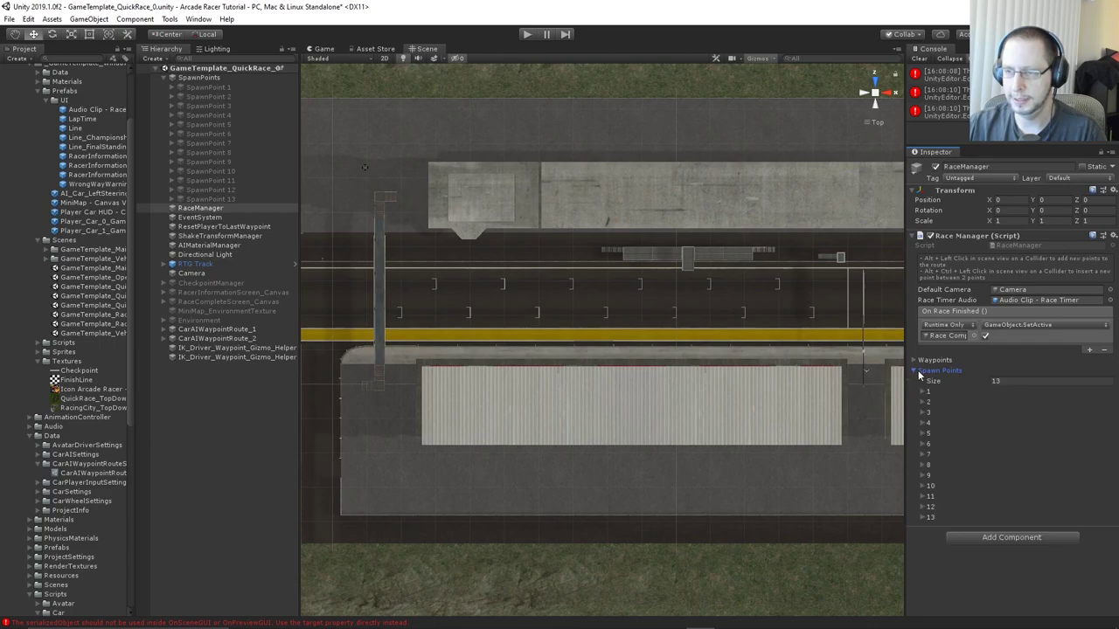
{"action": "left_click", "coordinate": [914, 371]}
{"action": "left_click", "coordinate": [914, 372]}
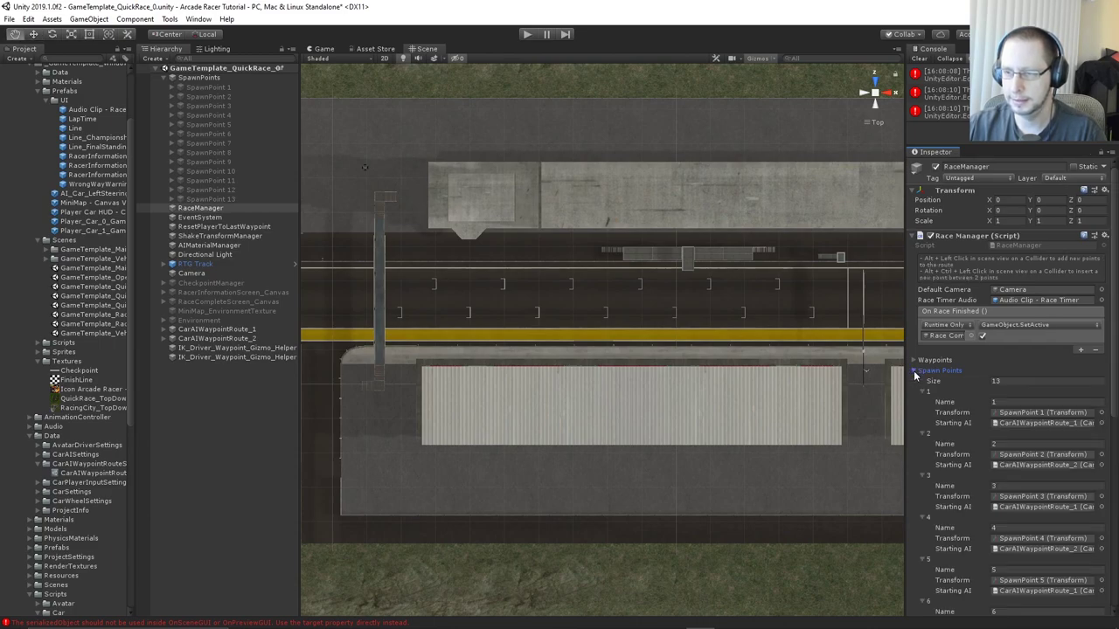
{"action": "scroll", "coordinate": [950, 390], "scroll_direction": "down", "scroll_amount": 3}
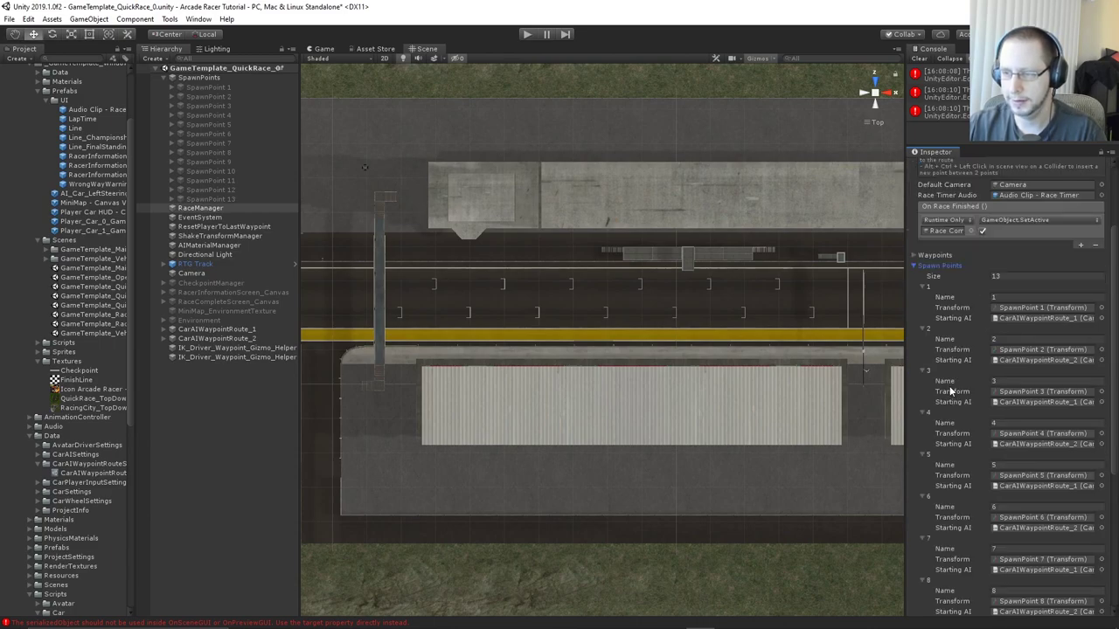
{"action": "left_click", "coordinate": [1020, 308]}
{"action": "left_click", "coordinate": [1020, 319]}
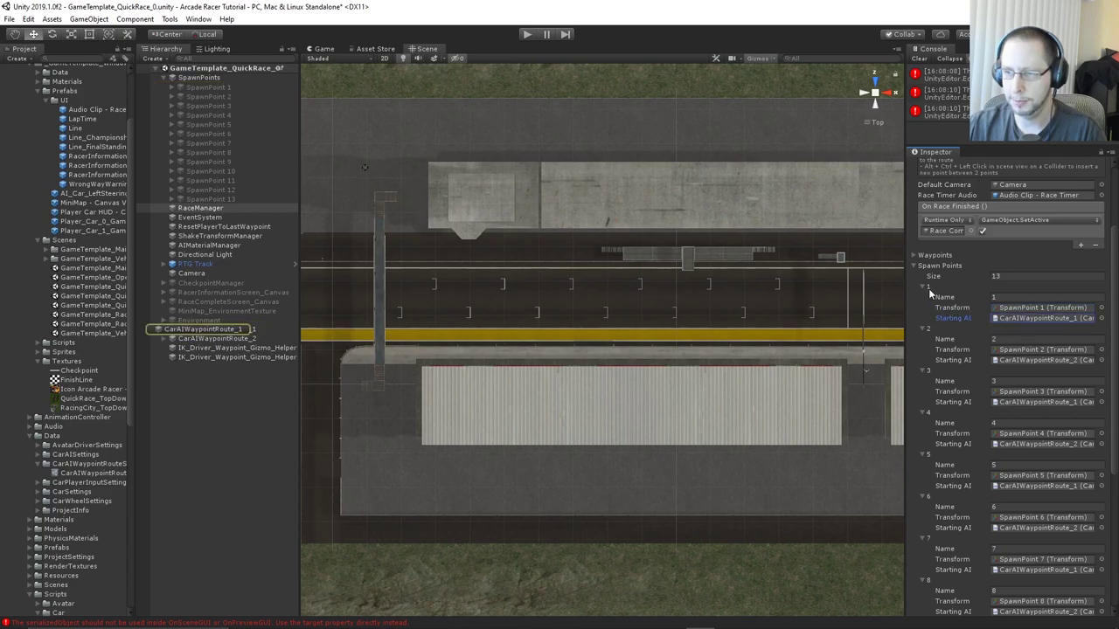
Locate the Transform and Starting AI references of RaceManager's spawn points 2 to 4 in the scene, collapsing entries 1 to 4
{"action": "left_click", "coordinate": [926, 286]}
{"action": "left_click", "coordinate": [1021, 318]}
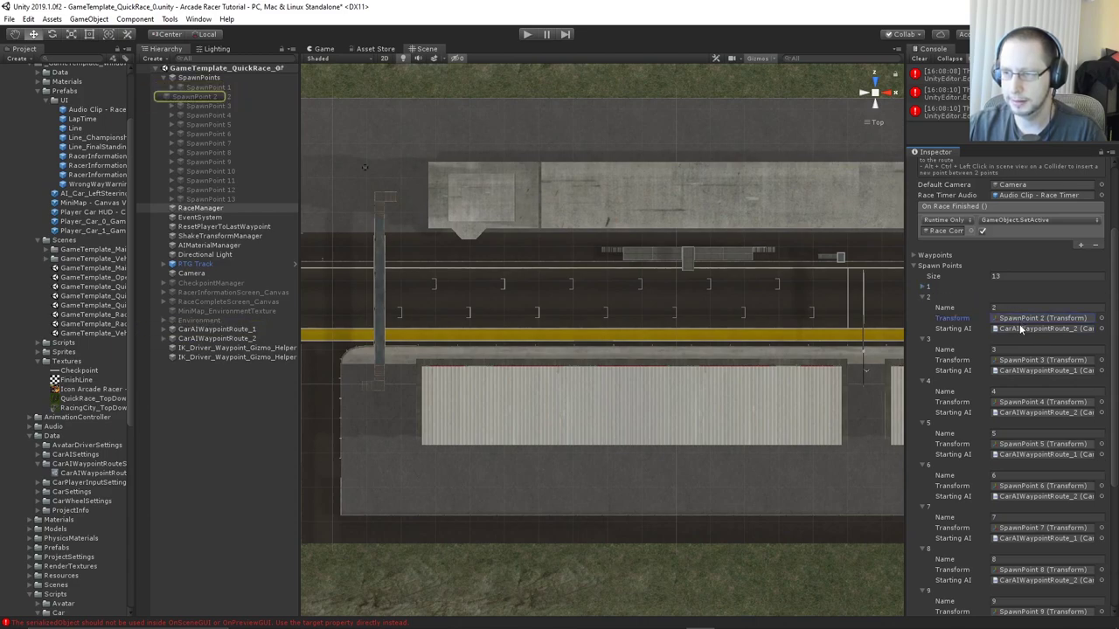
{"action": "left_click", "coordinate": [1011, 328]}
{"action": "left_click", "coordinate": [924, 297]}
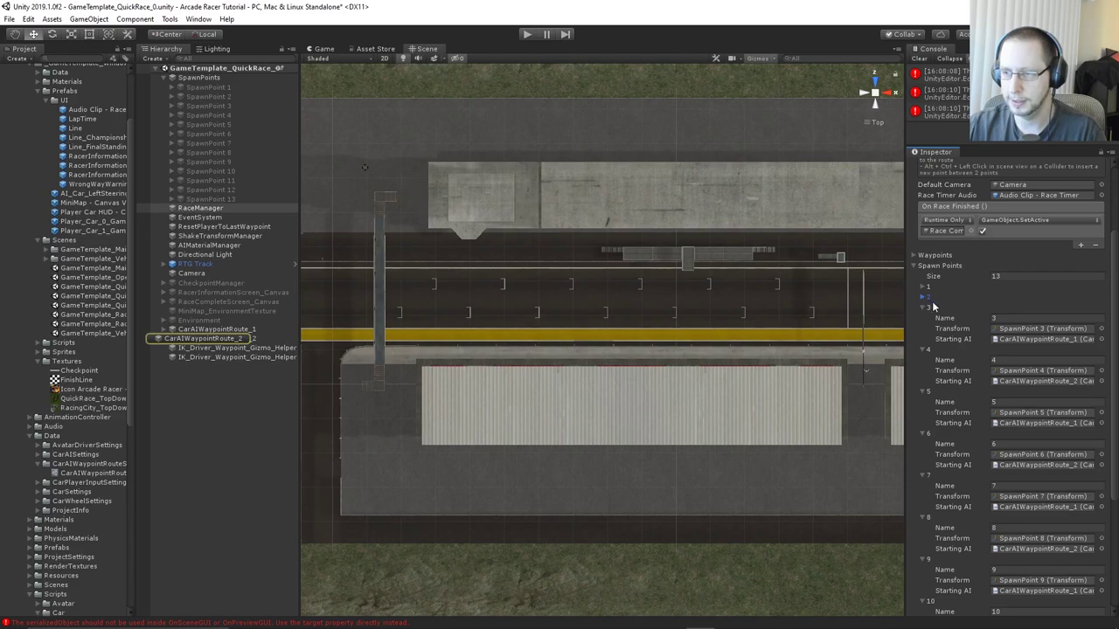
{"action": "left_click", "coordinate": [1009, 329]}
{"action": "left_click", "coordinate": [1013, 342]}
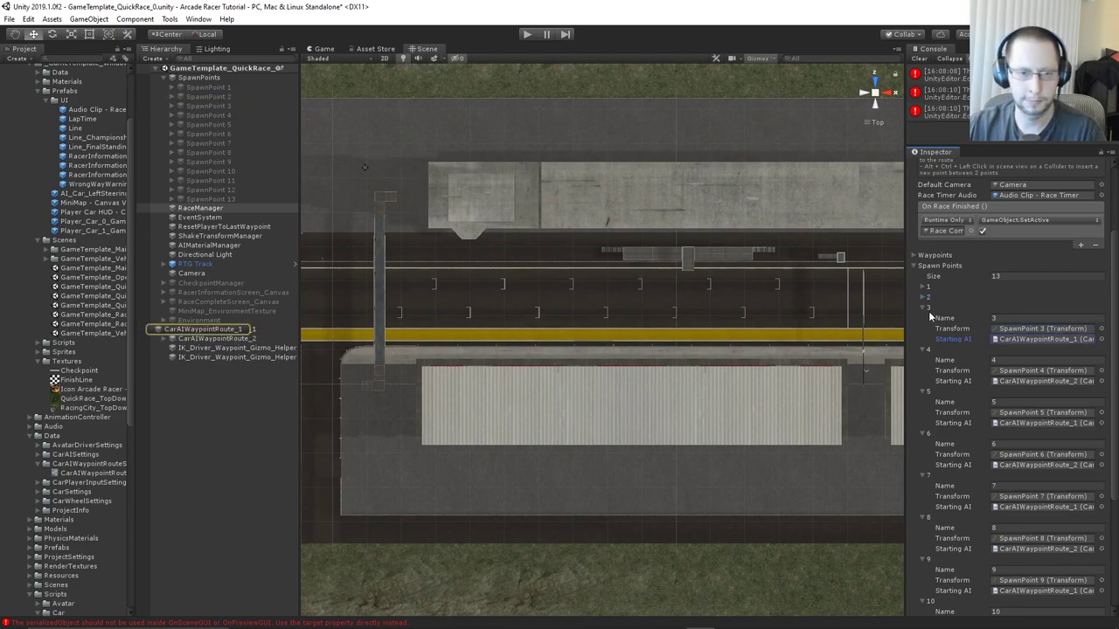
{"action": "left_click", "coordinate": [923, 309]}
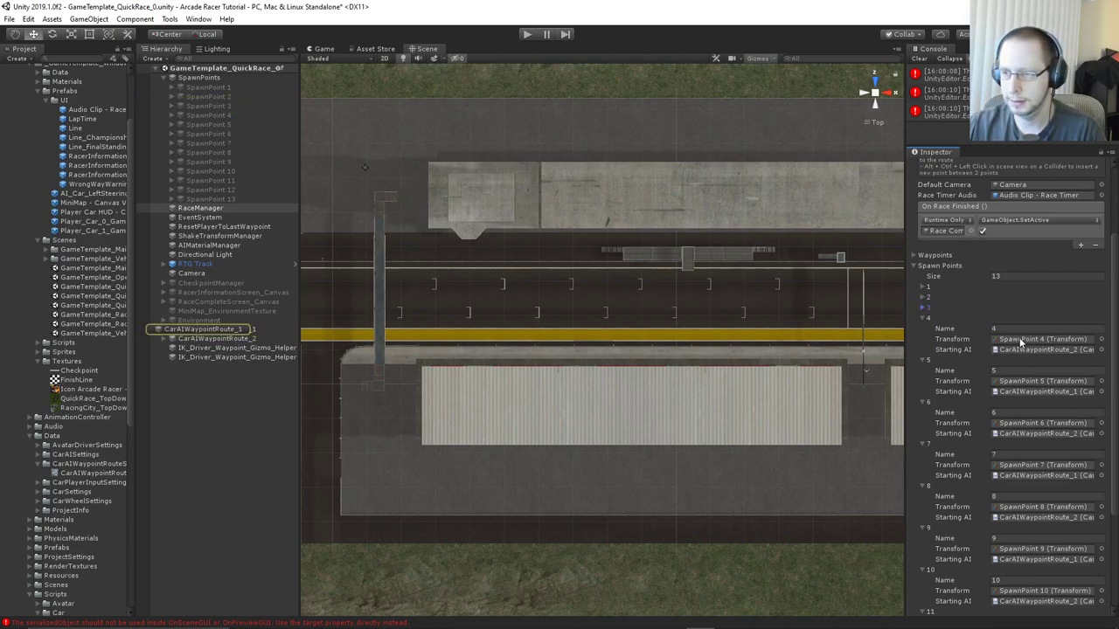
{"action": "left_click", "coordinate": [1021, 339]}
{"action": "left_click", "coordinate": [925, 318]}
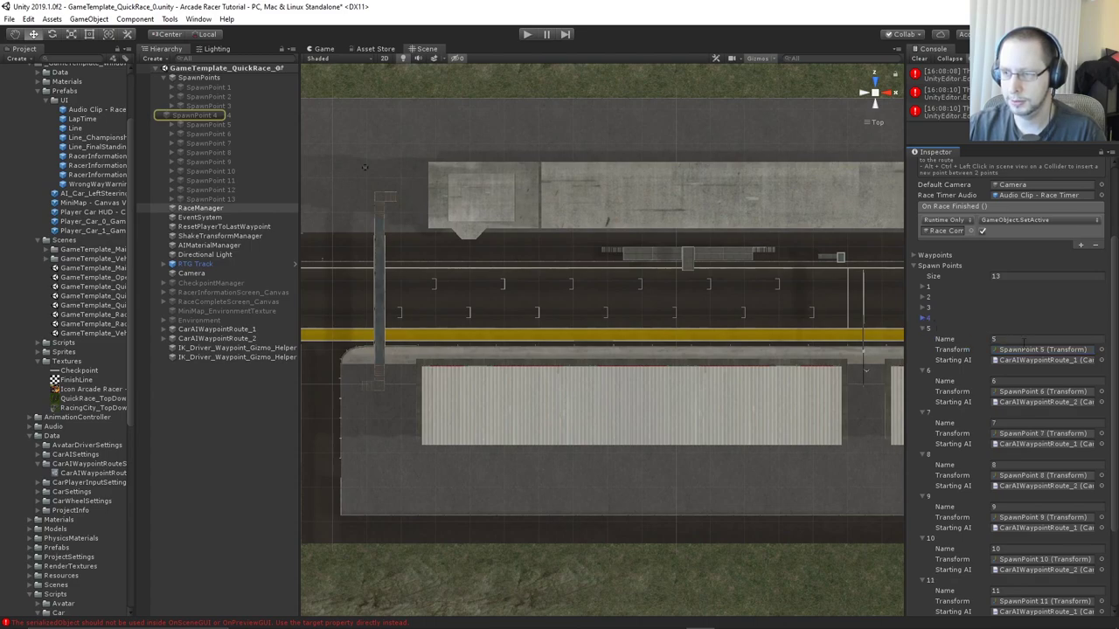
Review the Transform and Starting AI route of RaceManager's spawn points 5 to 13, collapsing each entry in turn
{"action": "left_click", "coordinate": [925, 329]}
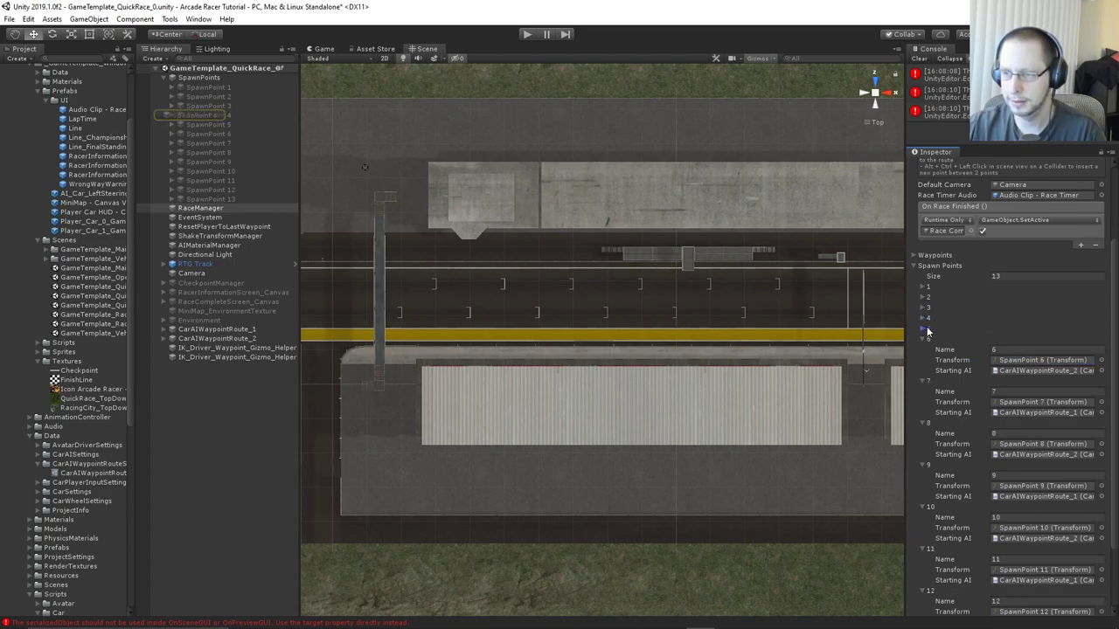
{"action": "left_click", "coordinate": [922, 340]}
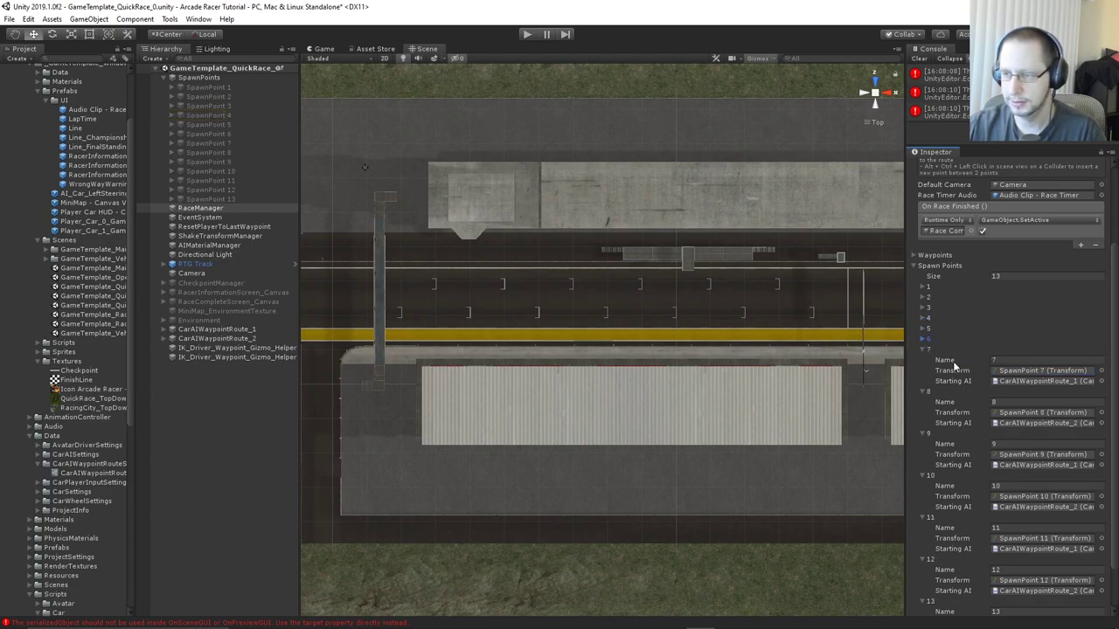
{"action": "left_click", "coordinate": [922, 349]}
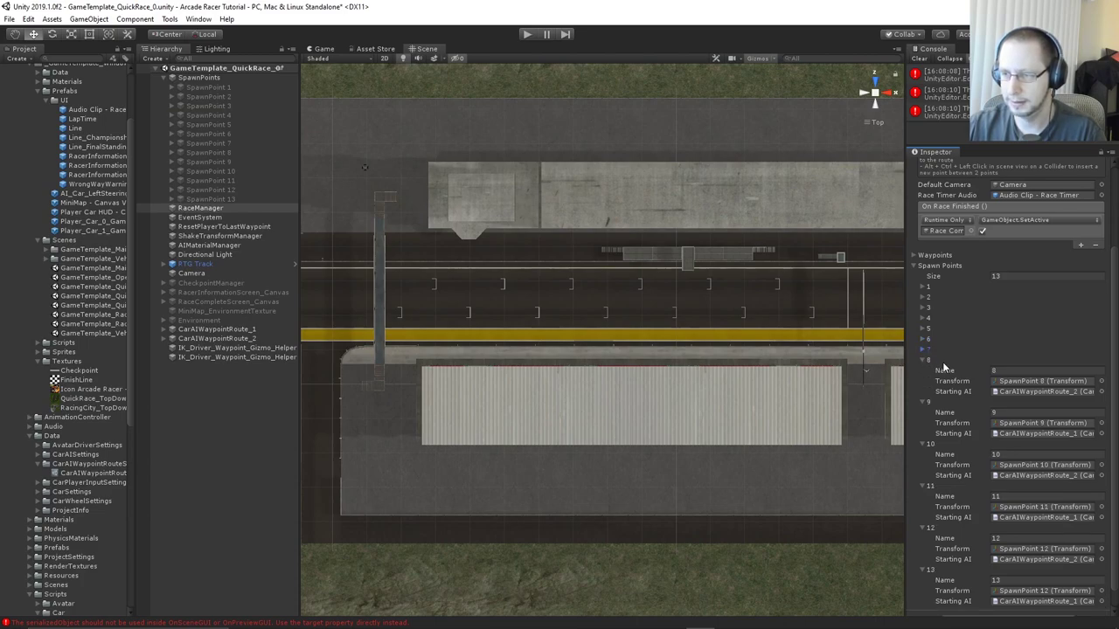
{"action": "left_click", "coordinate": [925, 360]}
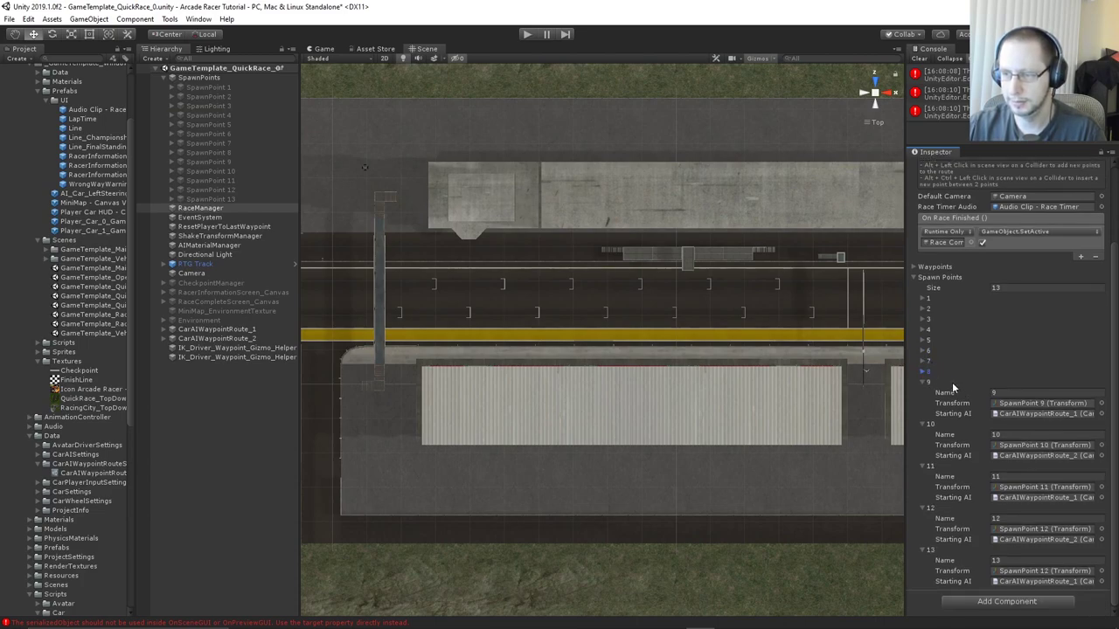
{"action": "left_click", "coordinate": [924, 382]}
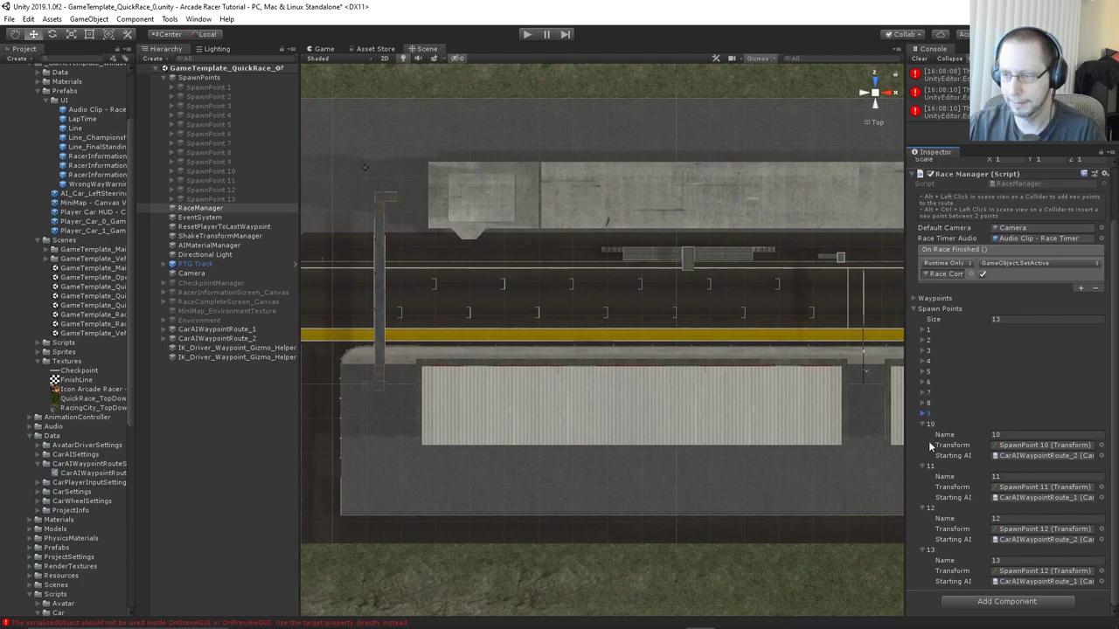
{"action": "left_click", "coordinate": [923, 424]}
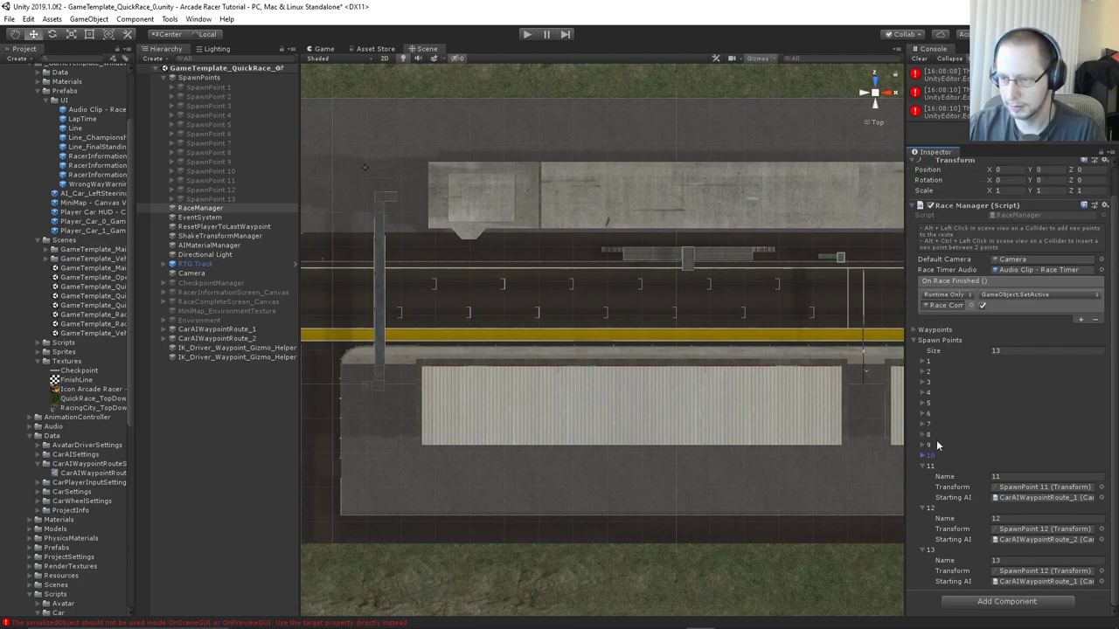
{"action": "left_click", "coordinate": [923, 466]}
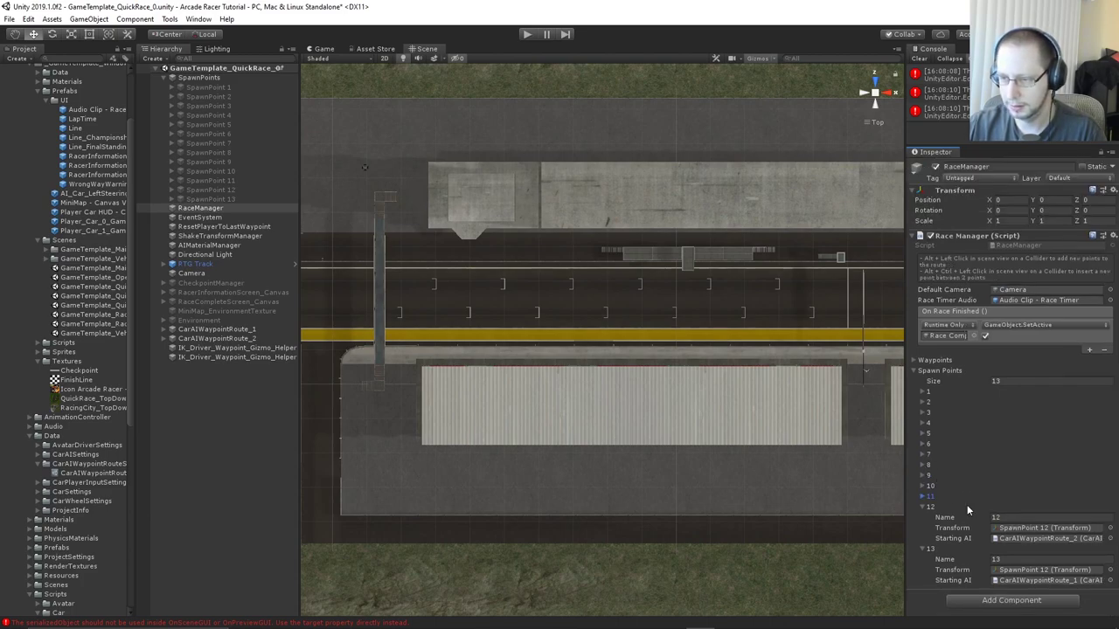
{"action": "left_click", "coordinate": [924, 507]}
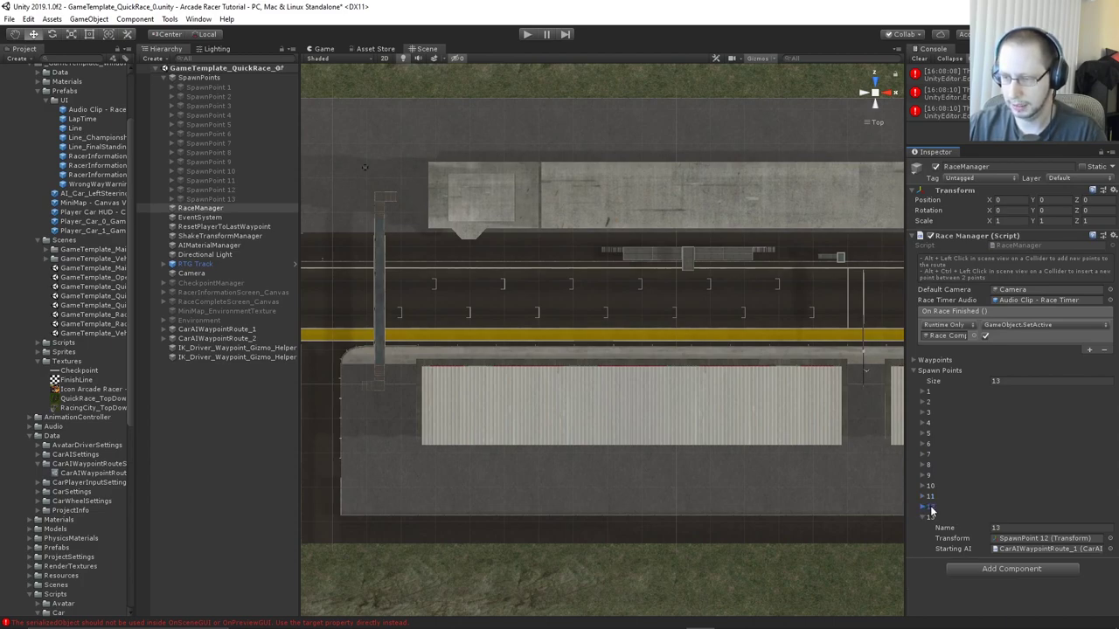
{"action": "left_click", "coordinate": [924, 518]}
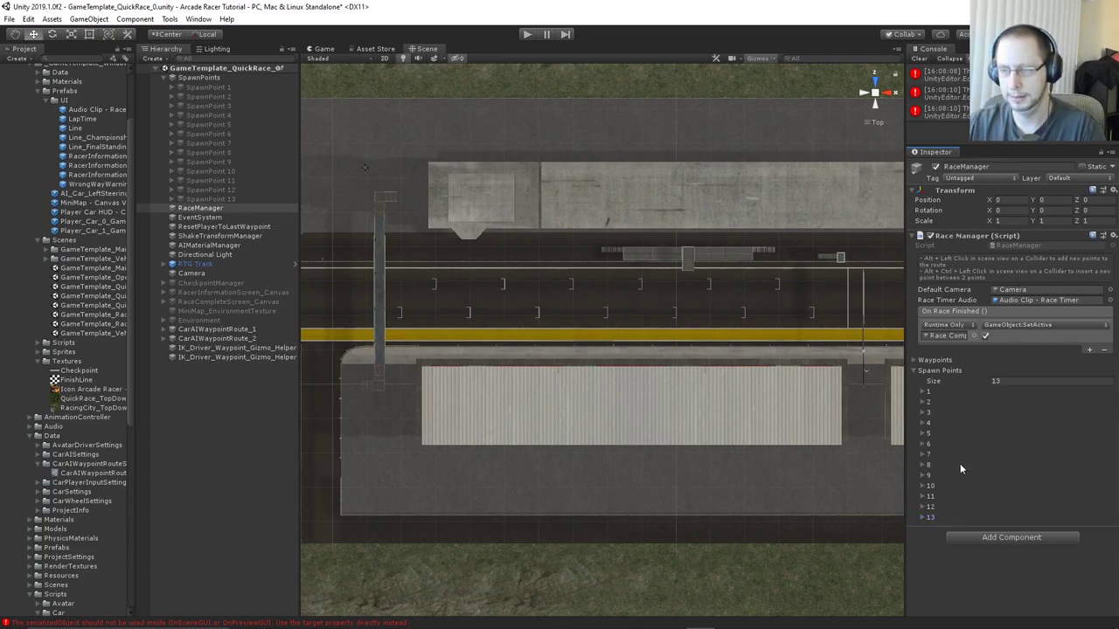
Collapse RaceManager's Spawn Points list and briefly inspect its Waypoints list
{"action": "left_click", "coordinate": [916, 371]}
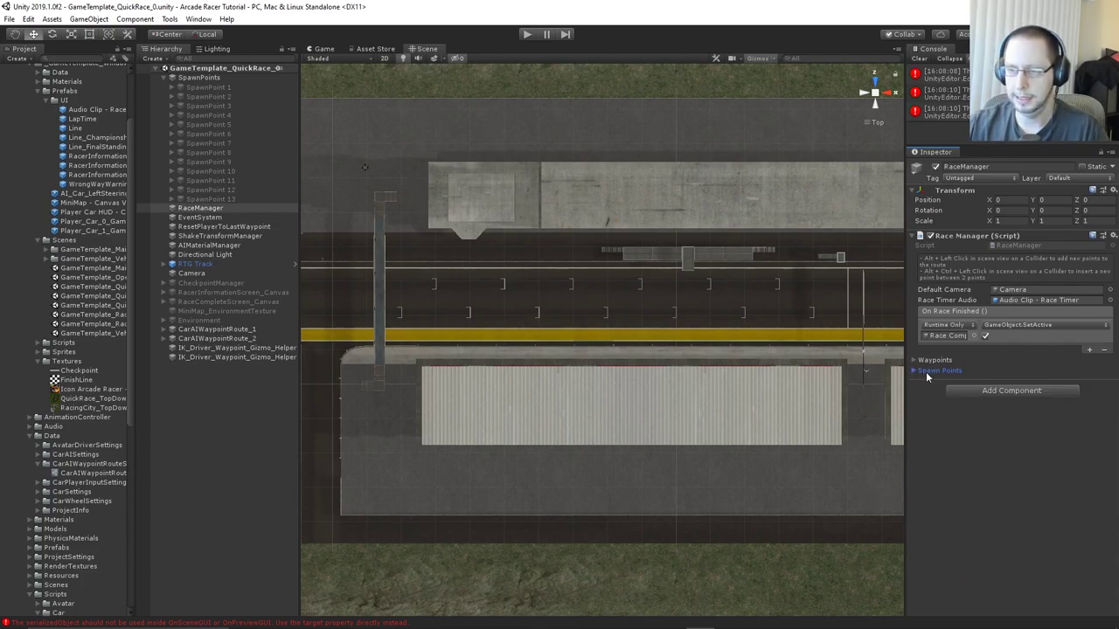
{"action": "left_click", "coordinate": [914, 361]}
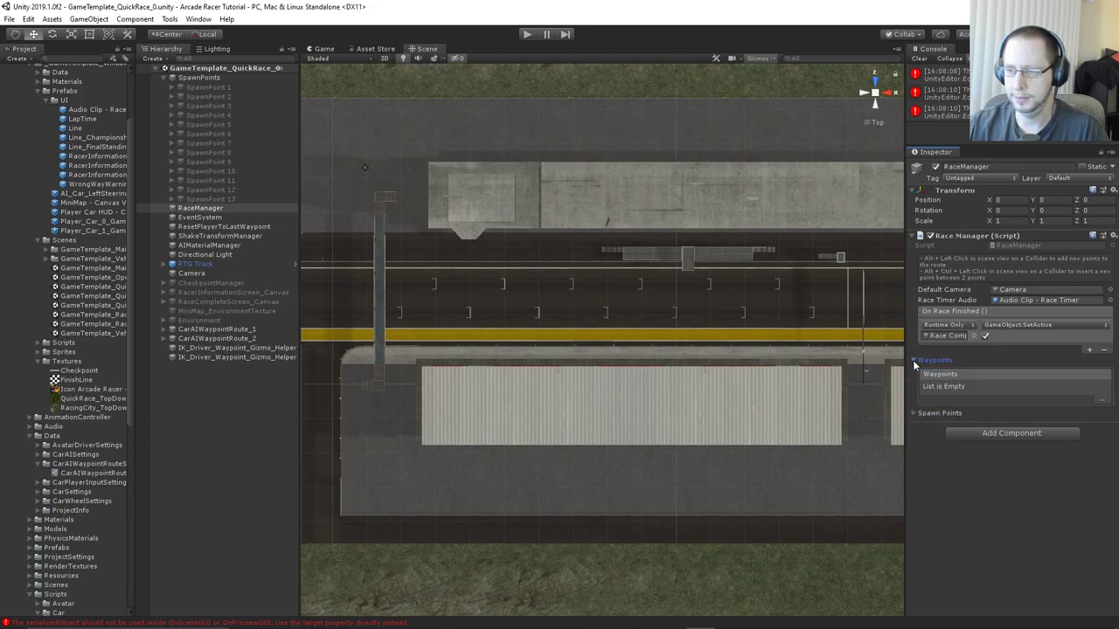
{"action": "left_click", "coordinate": [914, 361]}
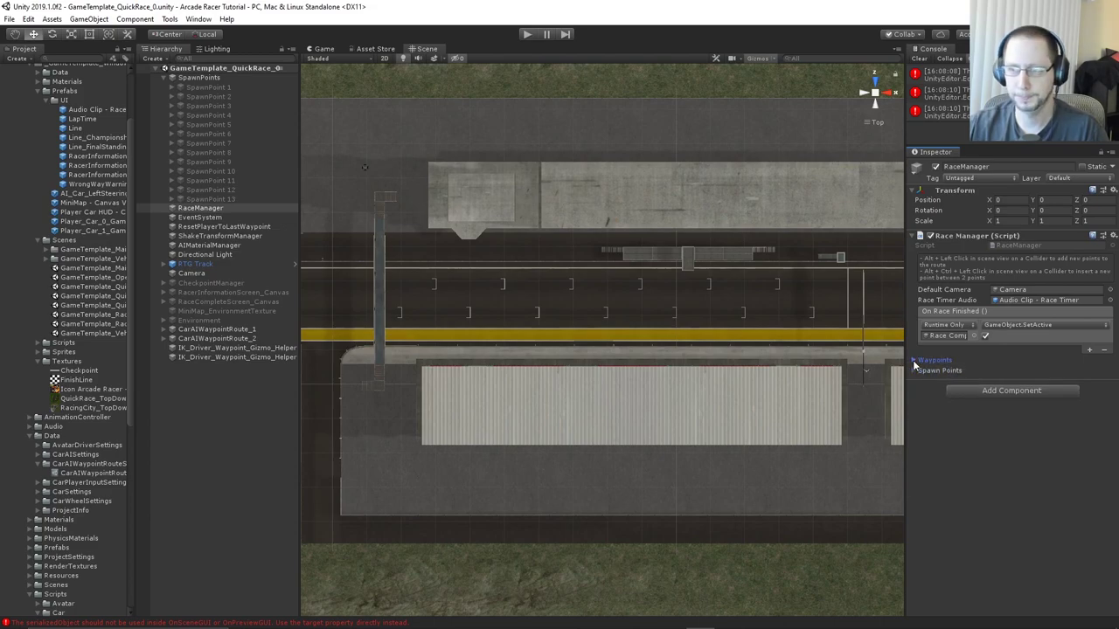
Add a 3D Plane object to the scene for the ground around the race track
{"action": "scroll", "coordinate": [724, 444], "scroll_direction": "down", "scroll_amount": 10}
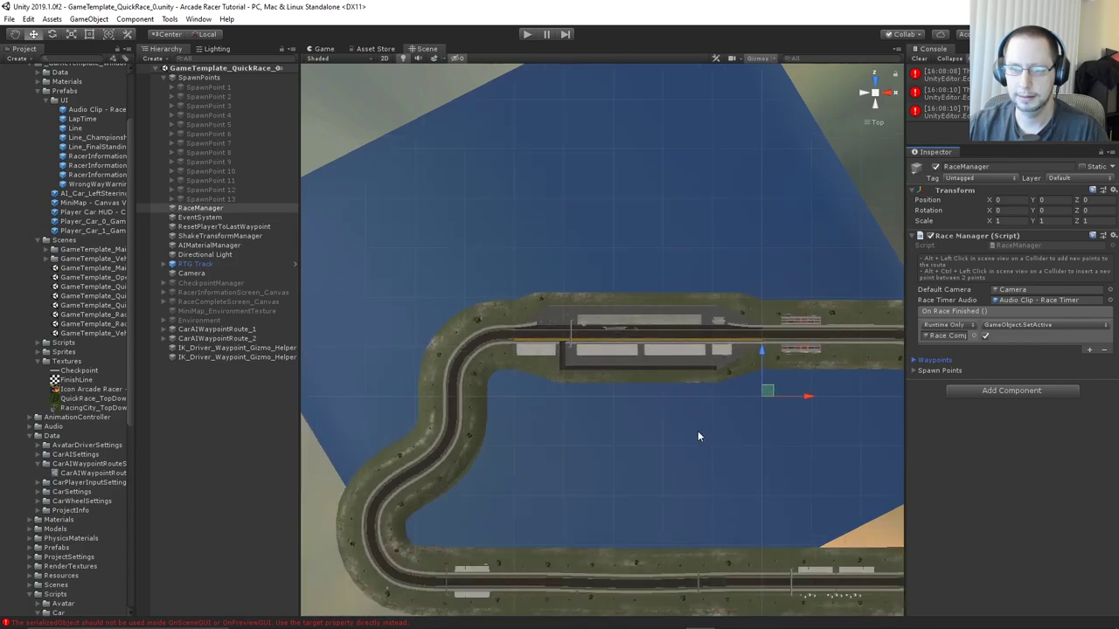
{"action": "middle_click_drag", "start_coordinate": [703, 463], "coordinate": [697, 409]}
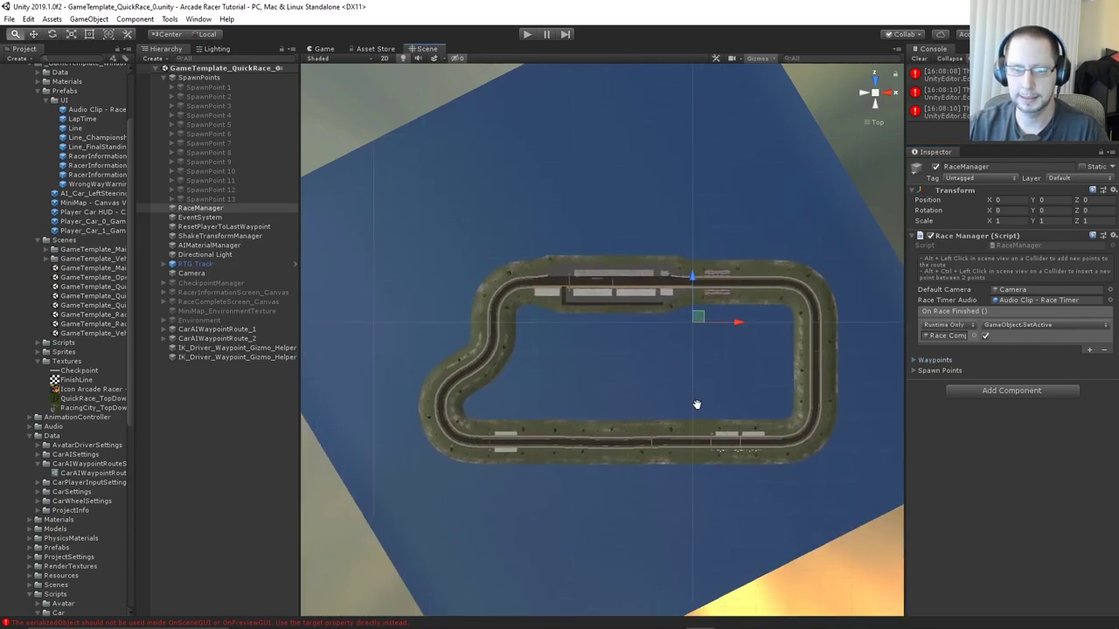
{"action": "right_click", "coordinate": [177, 401]}
{"action": "mouse_move", "coordinate": [246, 525]}
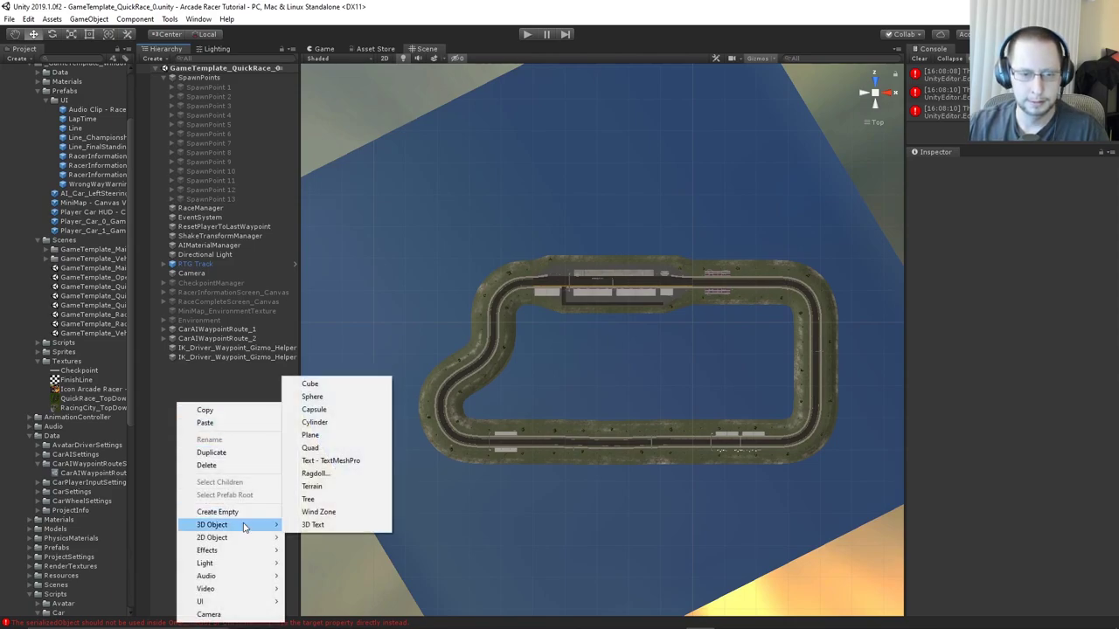
{"action": "left_click", "coordinate": [336, 434]}
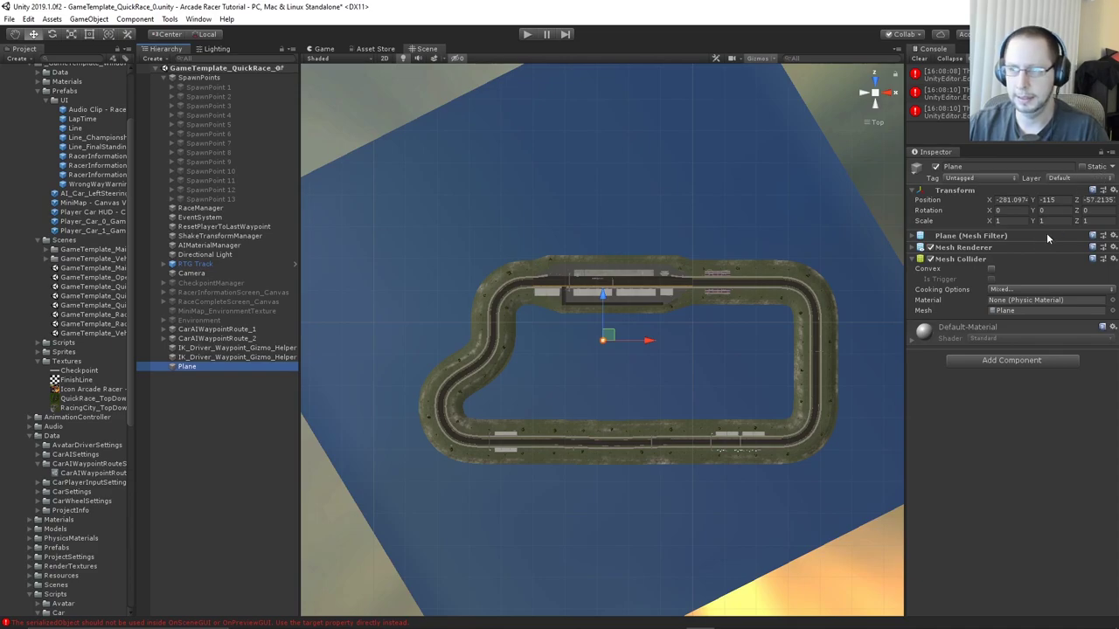
Scale the plane uniformly to about 211.2 on all axes so it extends well beyond the entire track
{"action": "key", "text": "f"}
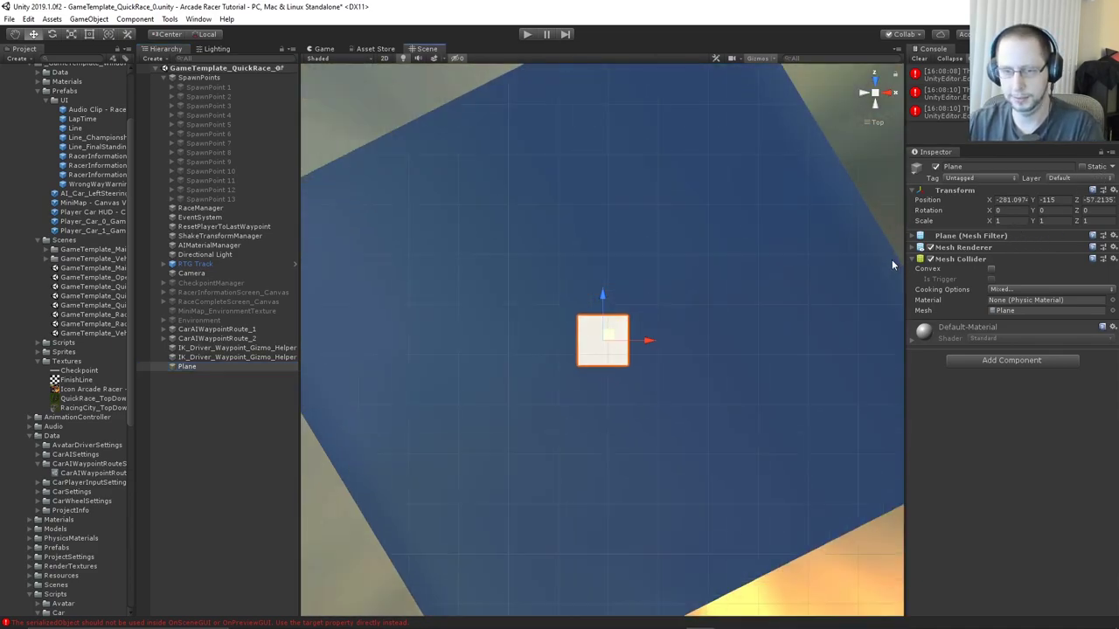
{"action": "scroll", "coordinate": [591, 367], "scroll_direction": "down", "scroll_amount": 5}
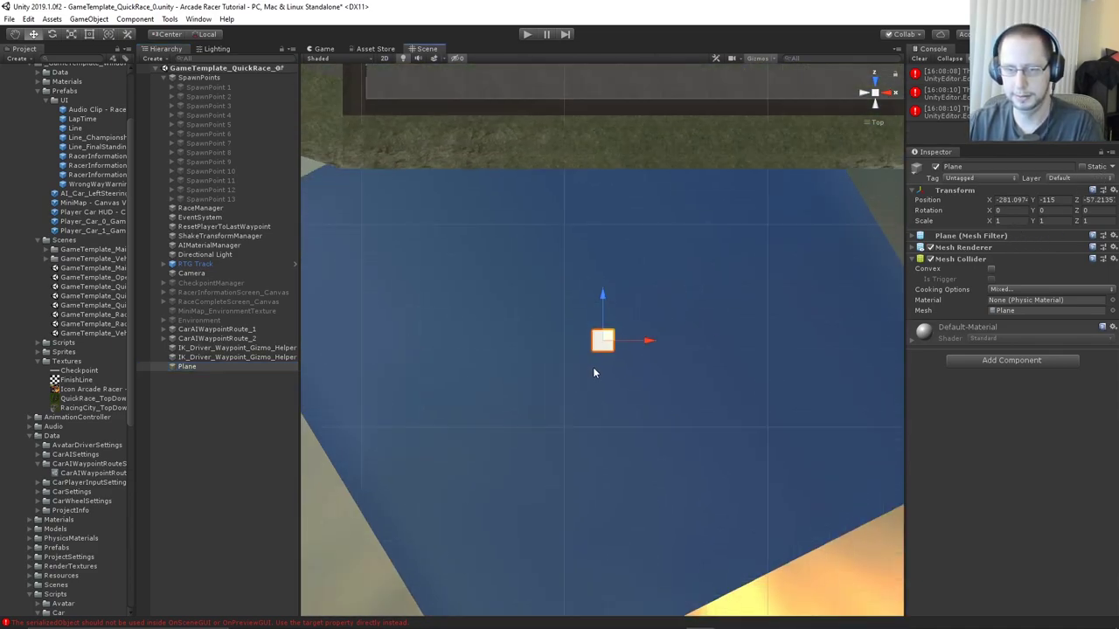
{"action": "key", "text": "e"}
{"action": "scroll", "coordinate": [596, 371], "scroll_direction": "down", "scroll_amount": 10}
{"action": "key", "text": "r"}
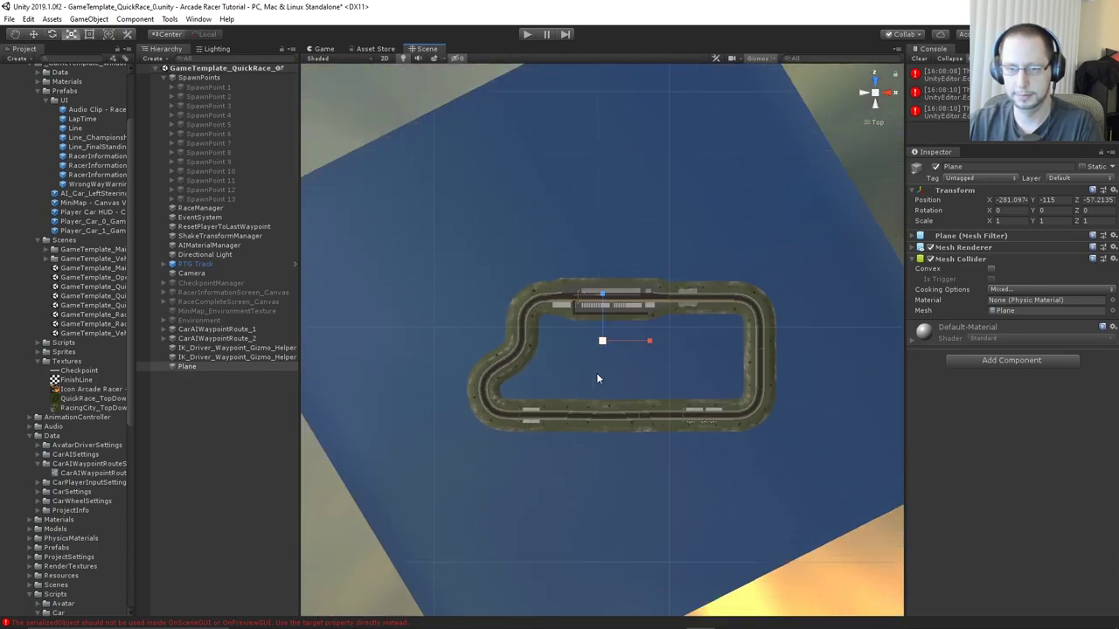
{"action": "left_click_drag", "start_coordinate": [605, 343], "coordinate": [889, 245]}
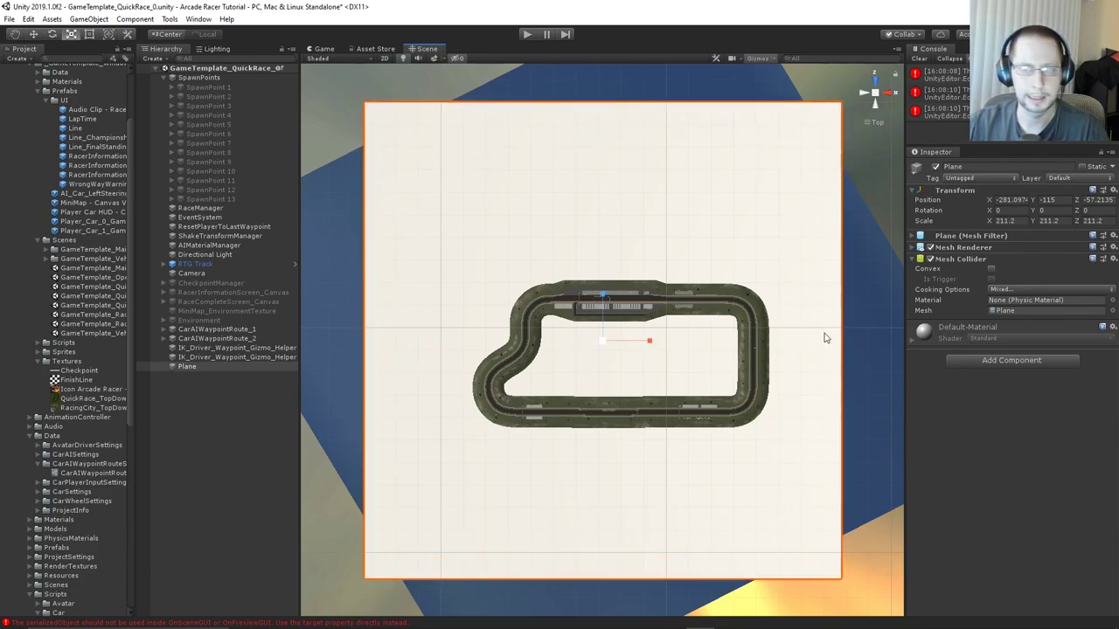
Assign the Grass material to the plane's mesh renderer
{"action": "left_click", "coordinate": [966, 248]}
{"action": "left_click", "coordinate": [937, 258]}
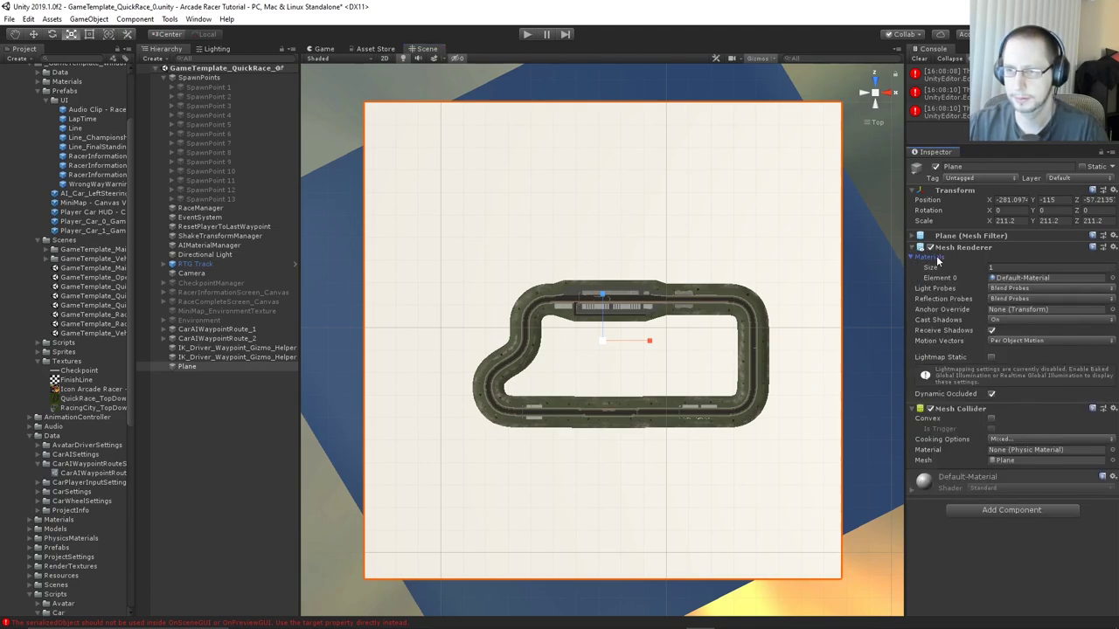
{"action": "left_click", "coordinate": [1113, 279]}
{"action": "type", "text": "gras"}
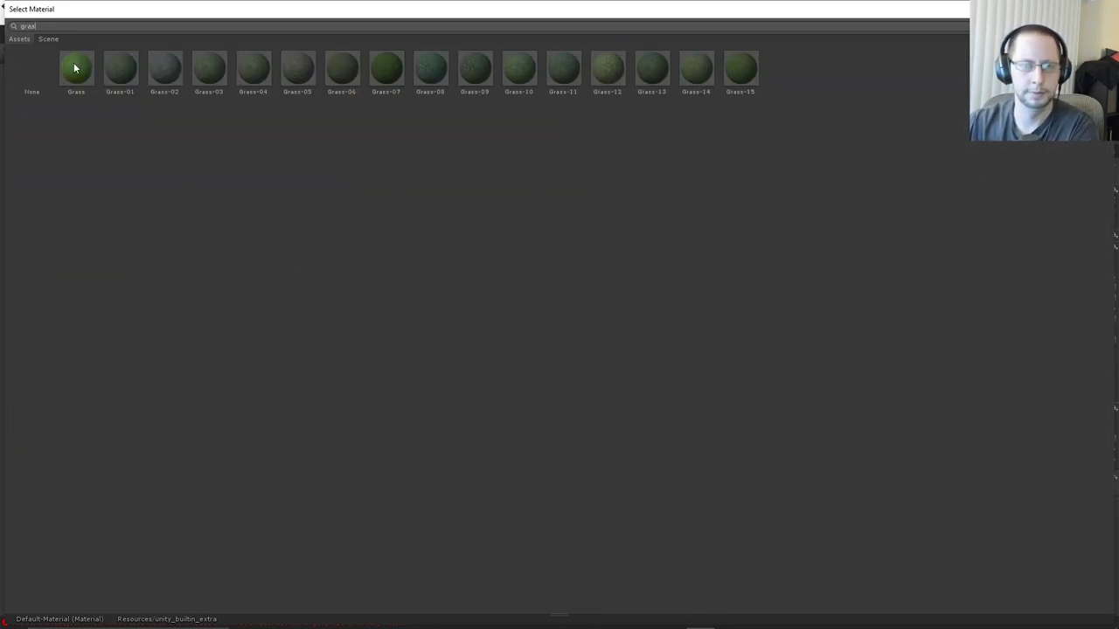
{"action": "double_click", "coordinate": [75, 68]}
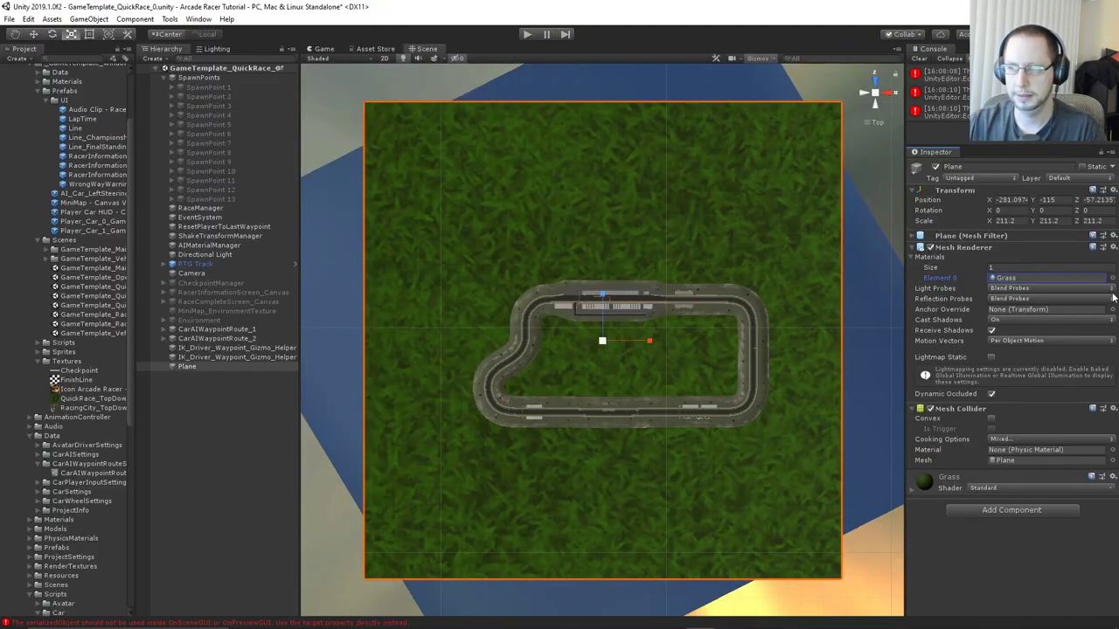
Compare the available grass materials on the plane and assign Grass-07
{"action": "left_click", "coordinate": [1114, 278]}
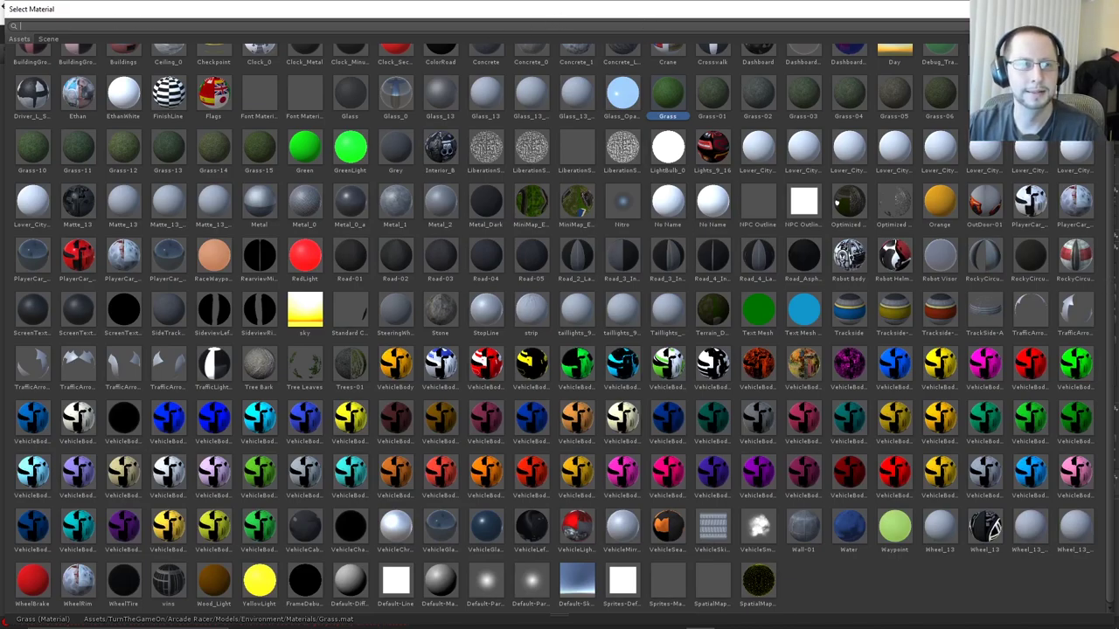
{"action": "left_click_drag", "start_coordinate": [4, 4], "coordinate": [219, 142]}
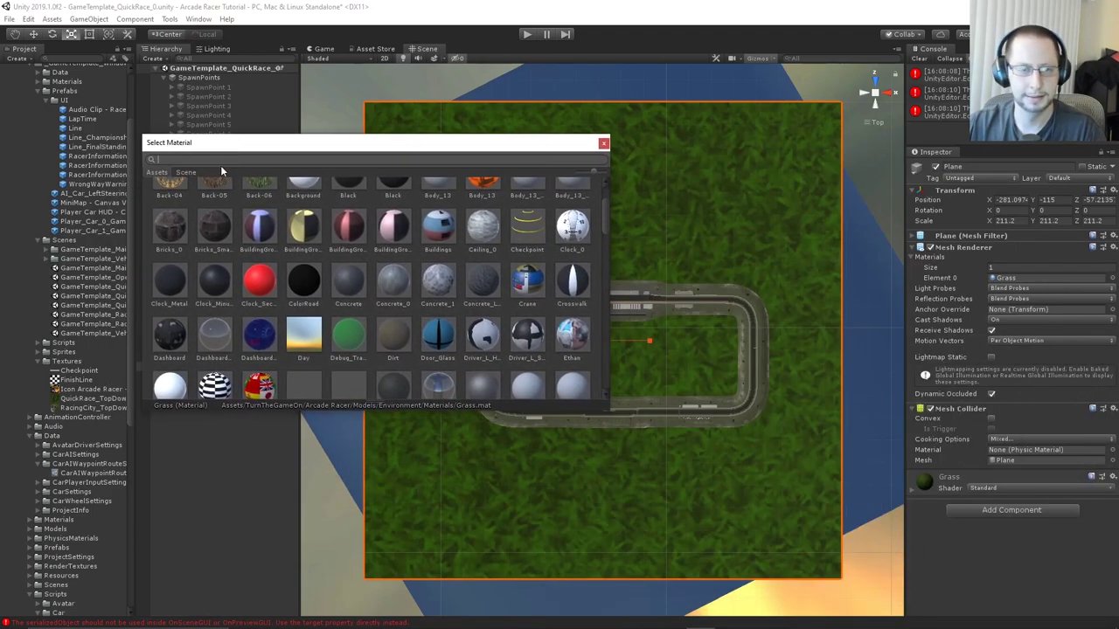
{"action": "type", "text": "grass"}
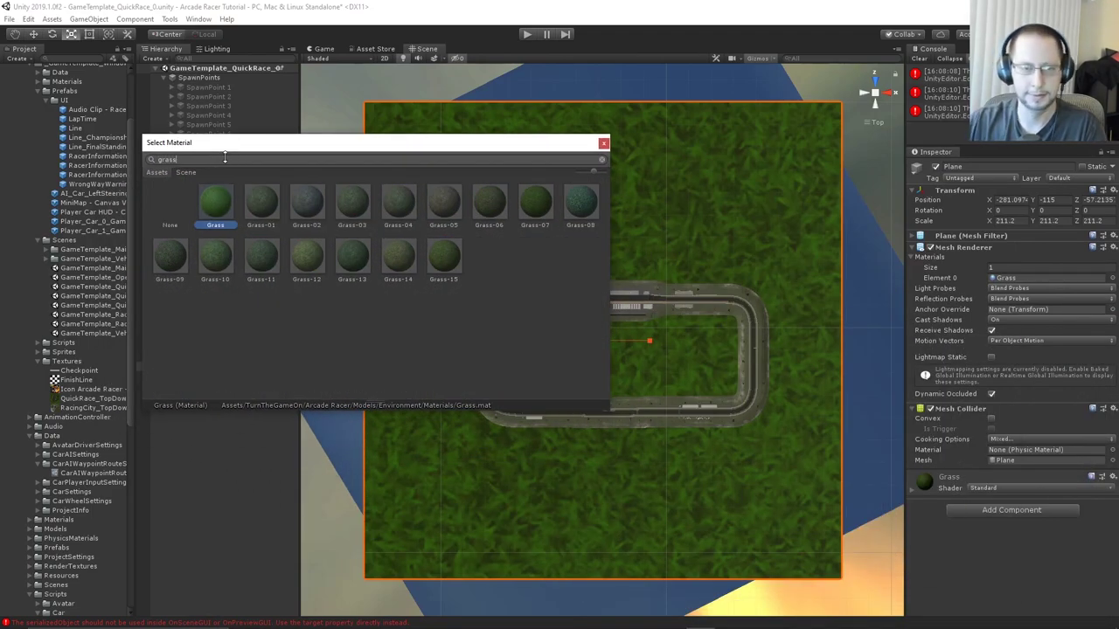
{"action": "left_click", "coordinate": [262, 204]}
{"action": "key", "text": "Right"}
{"action": "key", "text": "Right"}
{"action": "key", "text": "Right"}
{"action": "key", "text": "Right"}
{"action": "key", "text": "Right"}
{"action": "key", "text": "Right"}
{"action": "key", "text": "Right"}
{"action": "key", "text": "Right"}
{"action": "key", "text": "Right"}
{"action": "key", "text": "Right"}
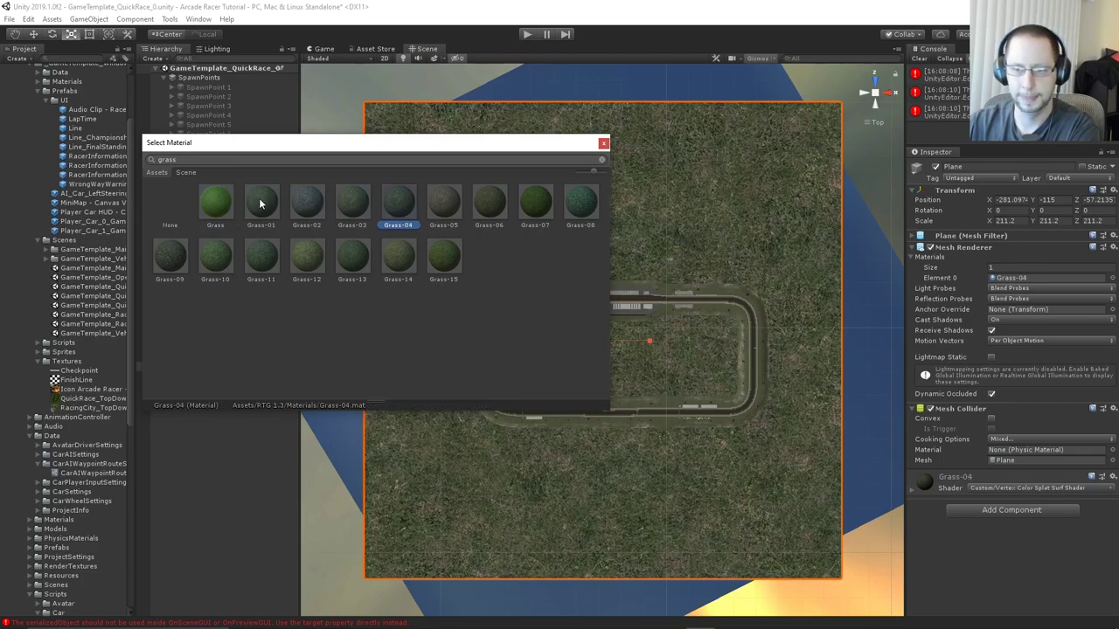
{"action": "key", "text": "Right"}
{"action": "key", "text": "Right"}
{"action": "key", "text": "Right"}
{"action": "key", "text": "Right"}
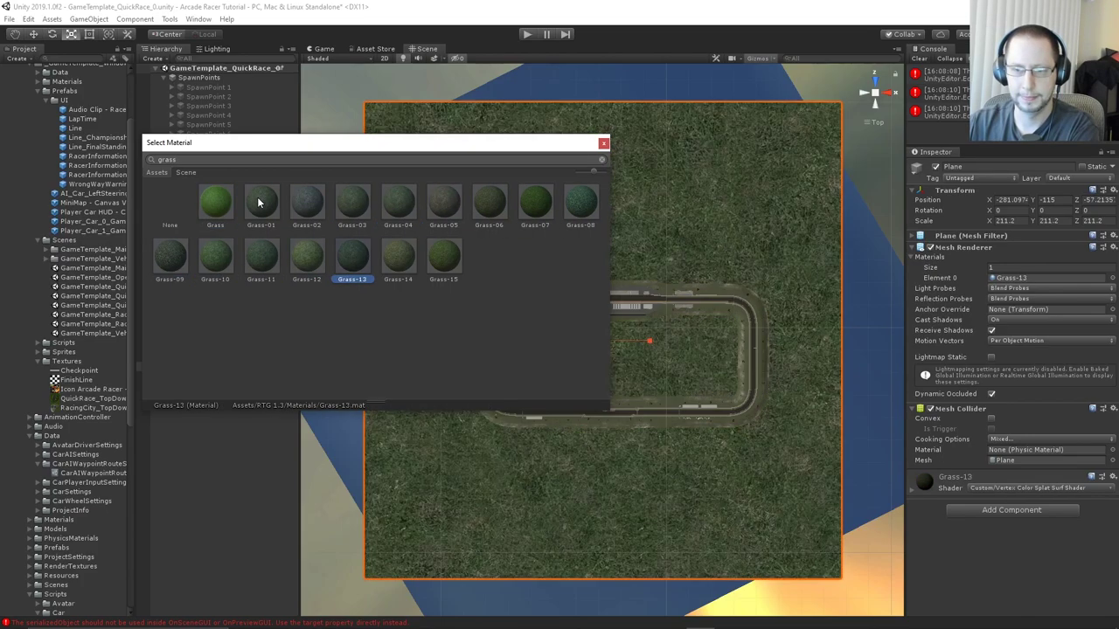
{"action": "key", "text": "Left"}
{"action": "key", "text": "Left"}
{"action": "key", "text": "Left"}
{"action": "key", "text": "Left"}
{"action": "key", "text": "Left"}
{"action": "key", "text": "Left"}
{"action": "key", "text": "Left"}
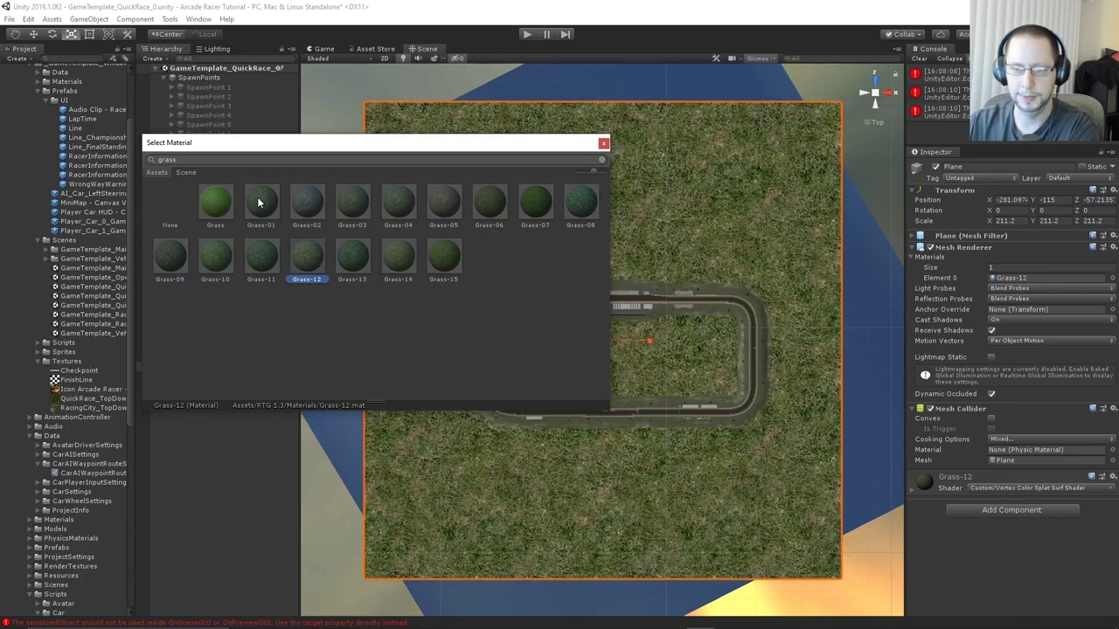
{"action": "key", "text": "Left"}
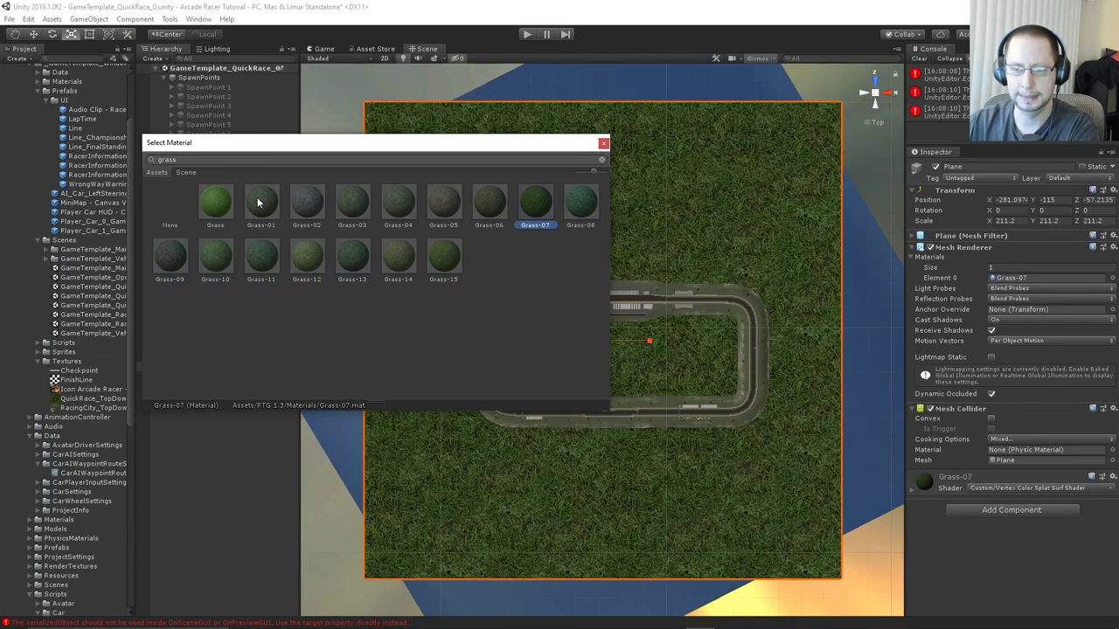
{"action": "key", "text": "Return"}
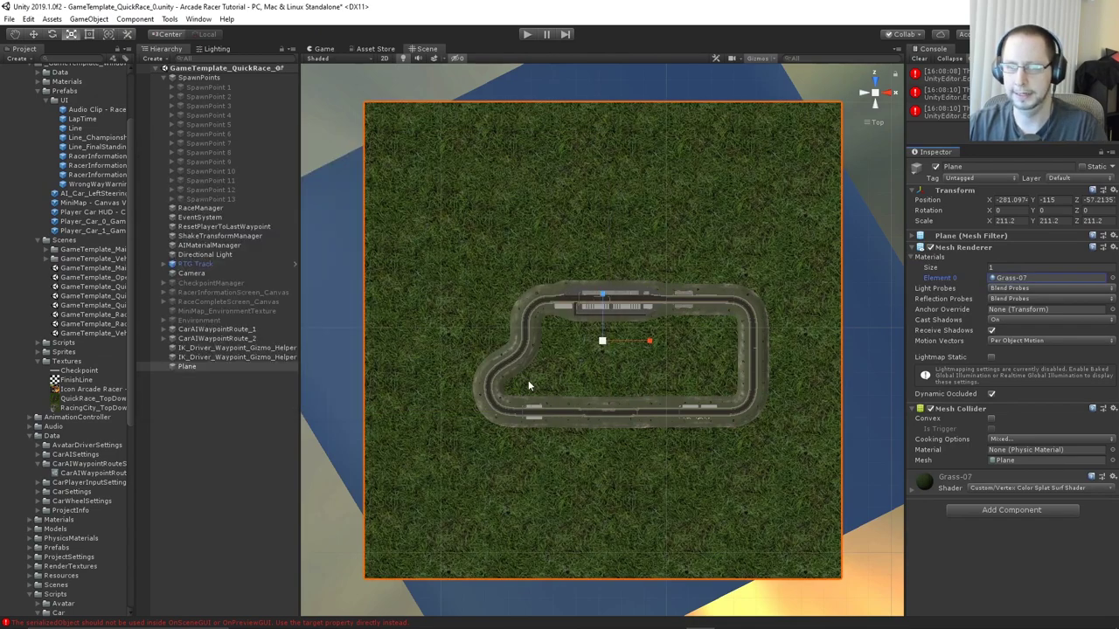
{"action": "left_click", "coordinate": [1009, 596]}
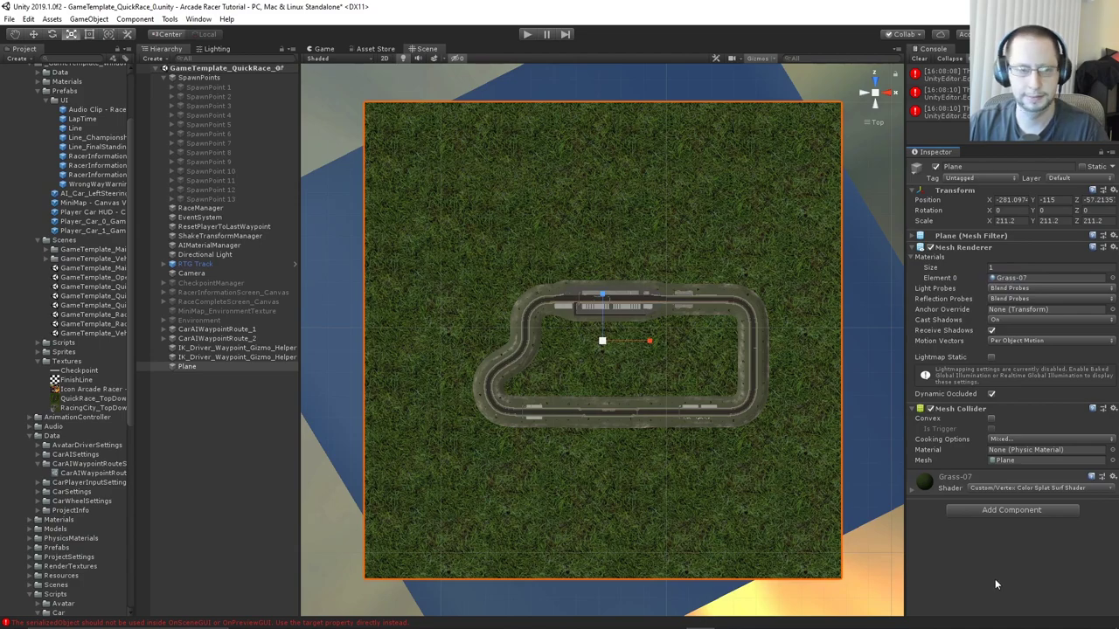
Duplicate the Grass-07 material asset and switch the copy's shader to Standard
{"action": "left_click", "coordinate": [1010, 281]}
{"action": "left_click", "coordinate": [61, 176]}
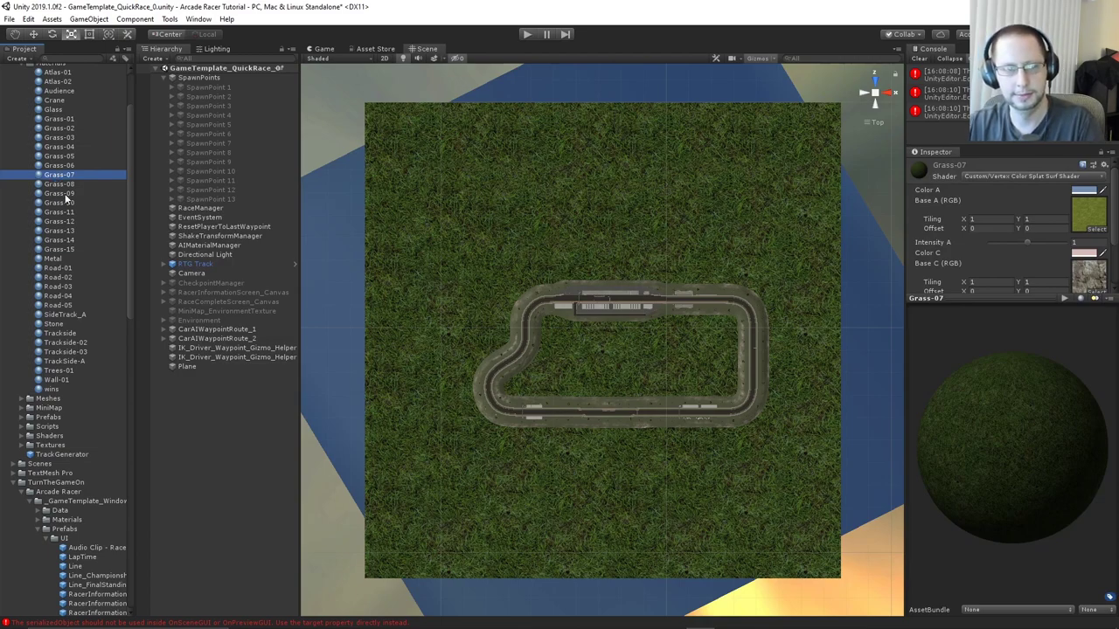
{"action": "key", "text": "ctrl+d"}
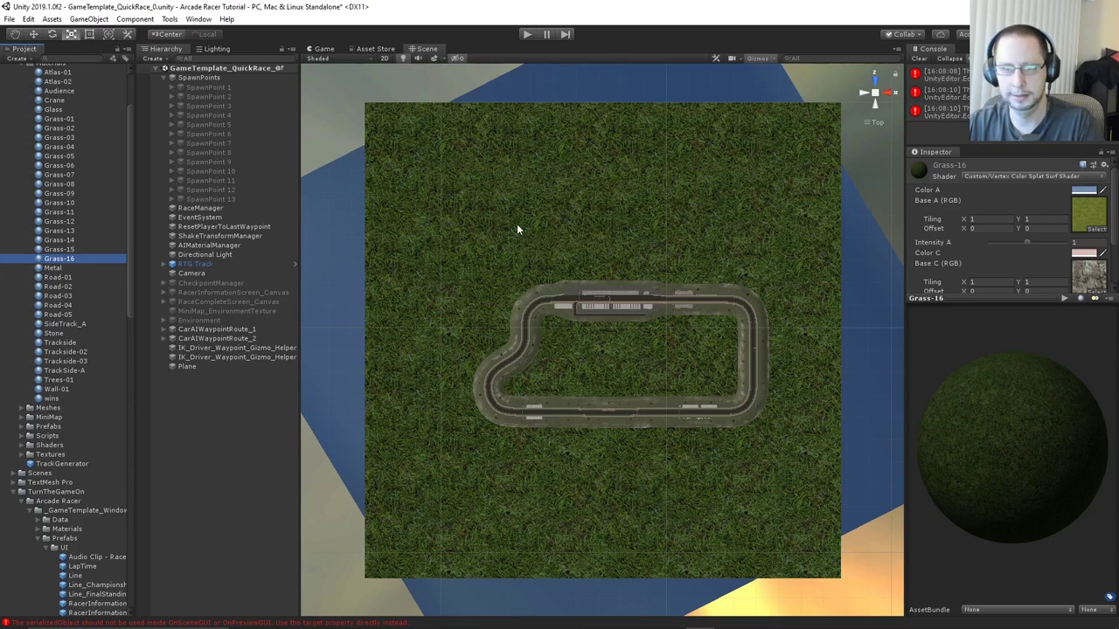
{"action": "left_click", "coordinate": [1002, 177]}
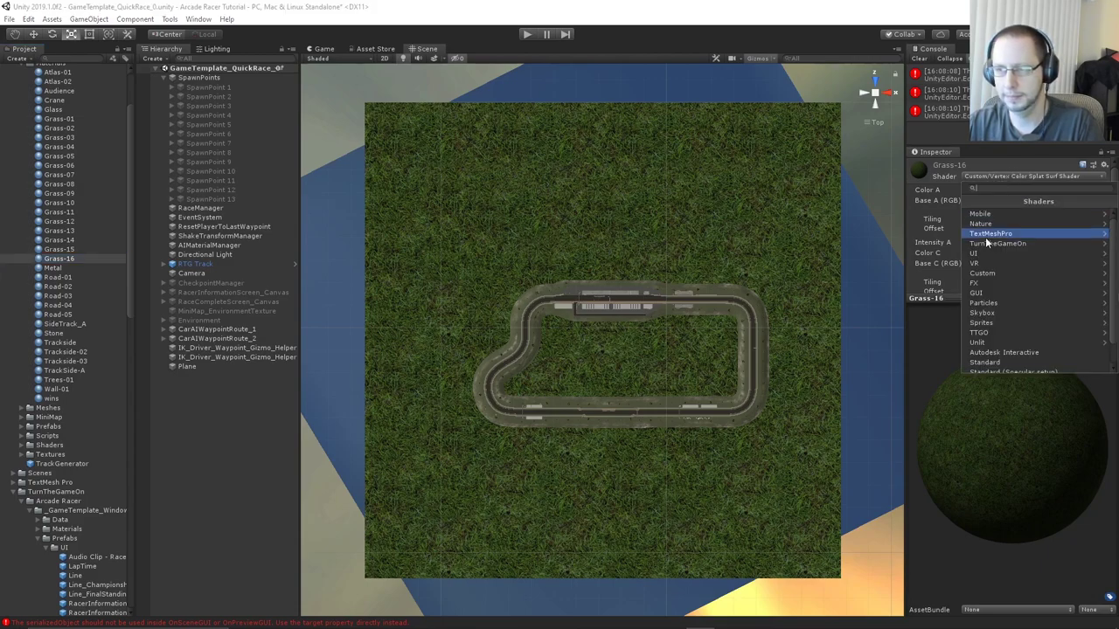
{"action": "scroll", "coordinate": [991, 350], "scroll_direction": "down", "scroll_amount": 1}
{"action": "left_click", "coordinate": [999, 339]}
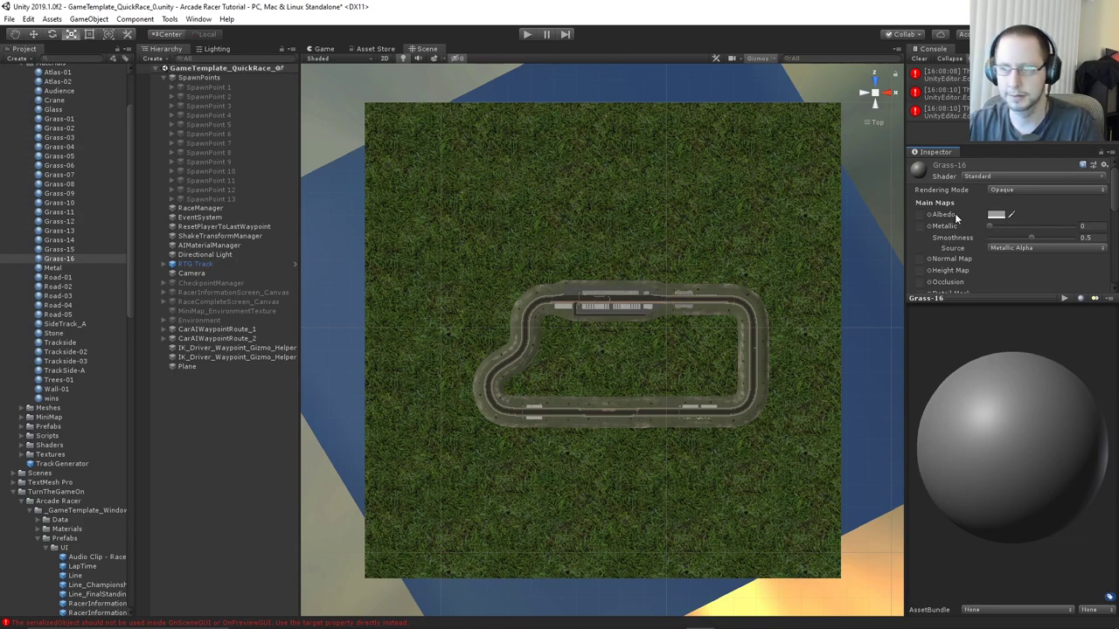
Use the Grass texture as the Grass-16 material's albedo map and apply the material to the ground plane
{"action": "left_click", "coordinate": [928, 214]}
{"action": "type", "text": "grass"}
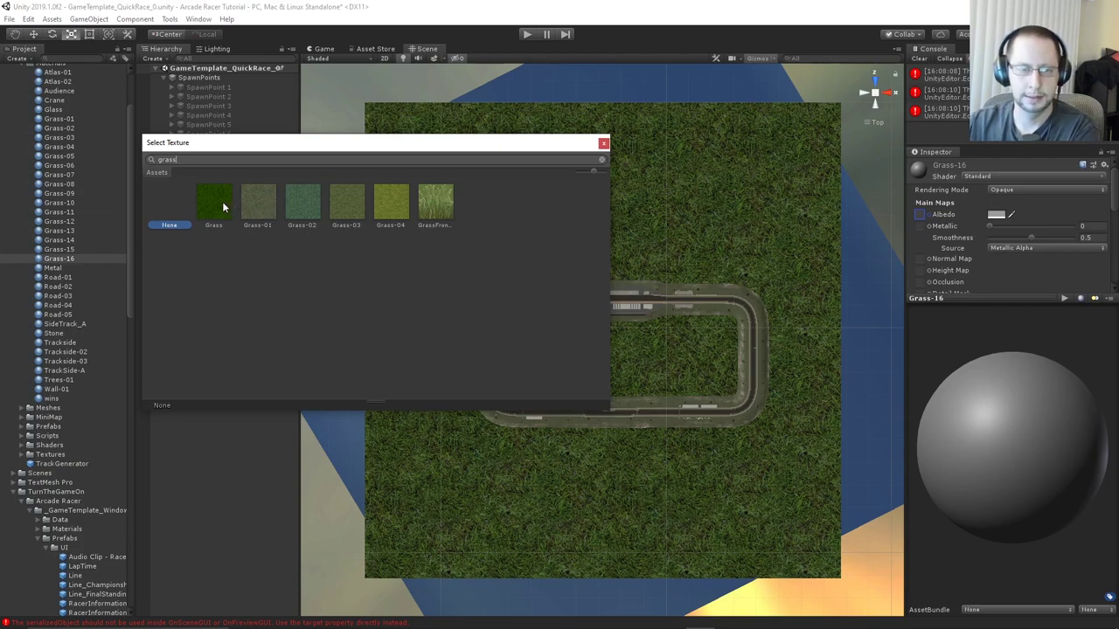
{"action": "double_click", "coordinate": [217, 202]}
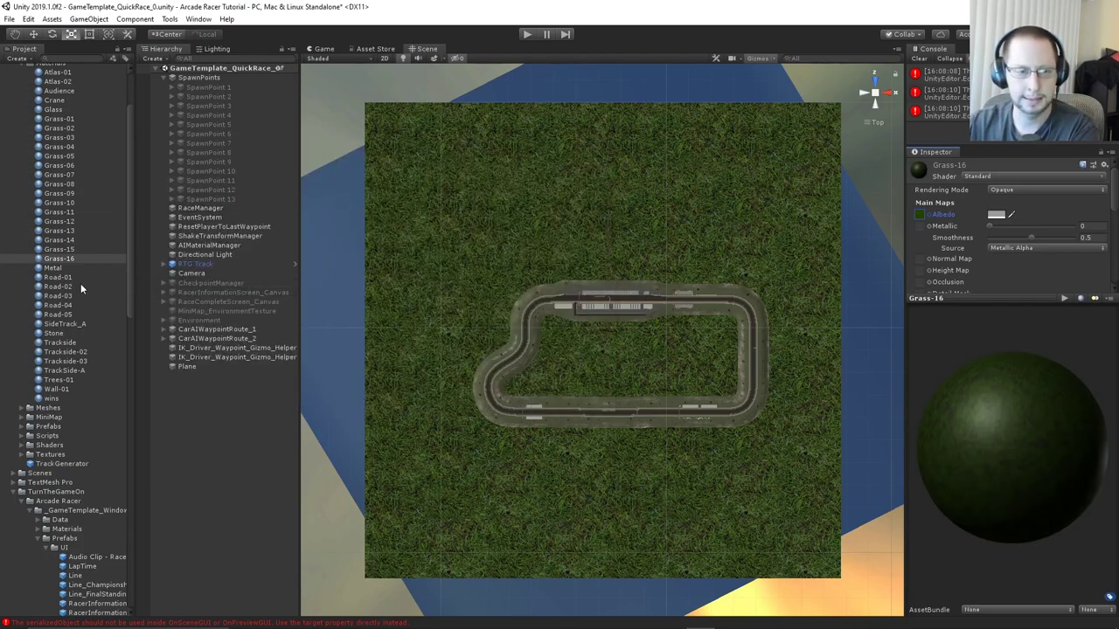
{"action": "left_click_drag", "start_coordinate": [75, 257], "coordinate": [519, 230]}
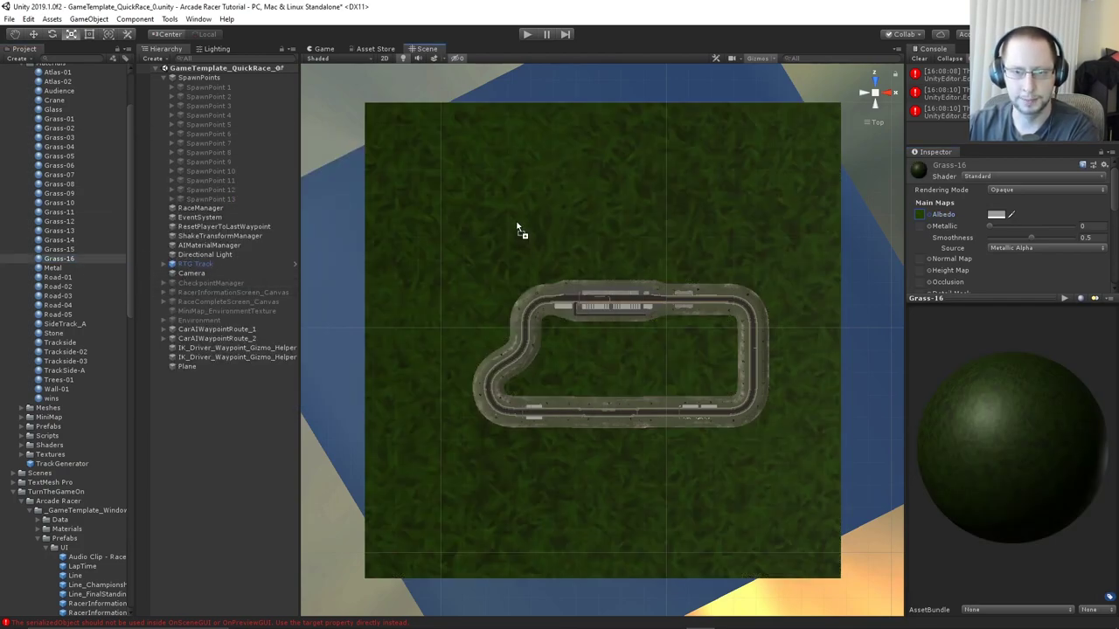
{"action": "left_click", "coordinate": [61, 259]}
{"action": "scroll", "coordinate": [1021, 249], "scroll_direction": "down", "scroll_amount": 5}
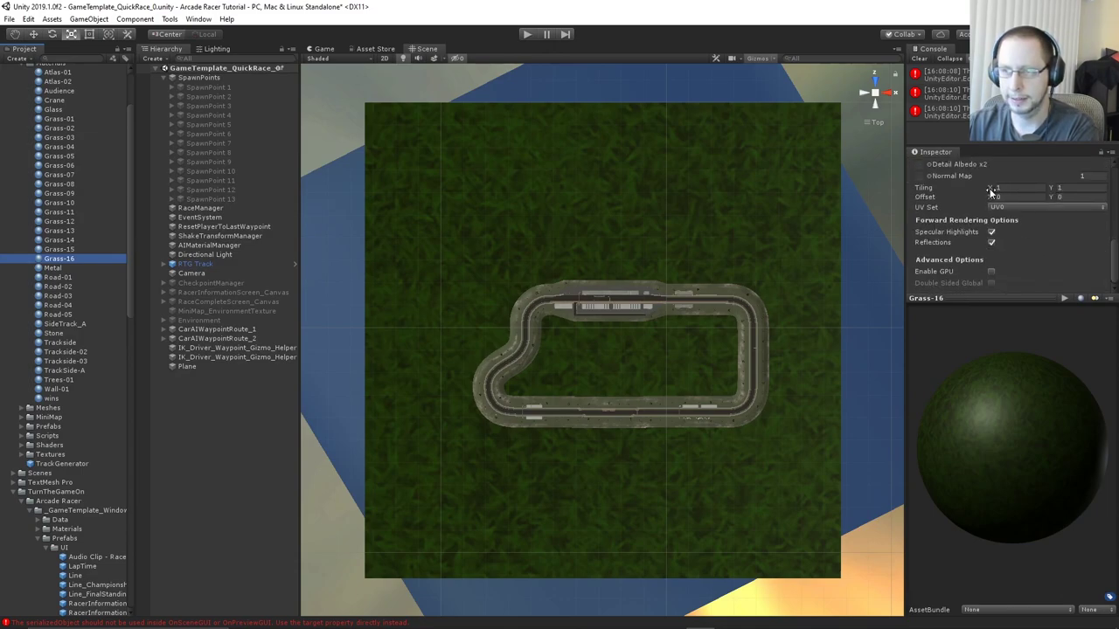
{"action": "left_click_drag", "start_coordinate": [991, 188], "coordinate": [1086, 200]}
{"action": "type", "text": "1"}
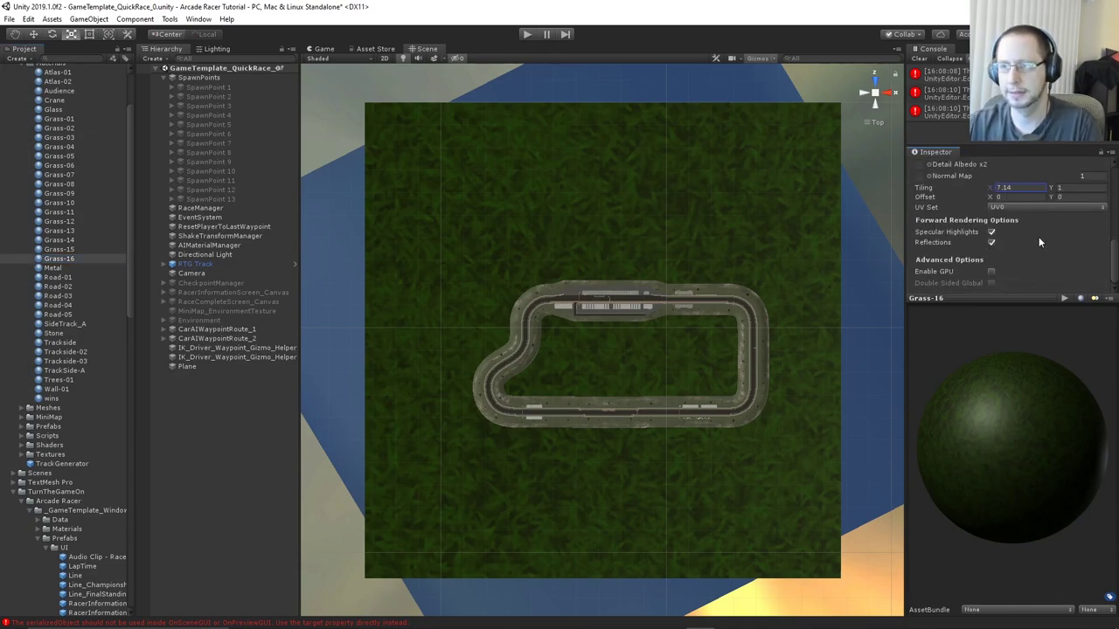
Set the main maps tiling of the Grass-16 material to 20 in both X and Y
{"action": "left_click_drag", "start_coordinate": [1009, 299], "coordinate": [1024, 491]}
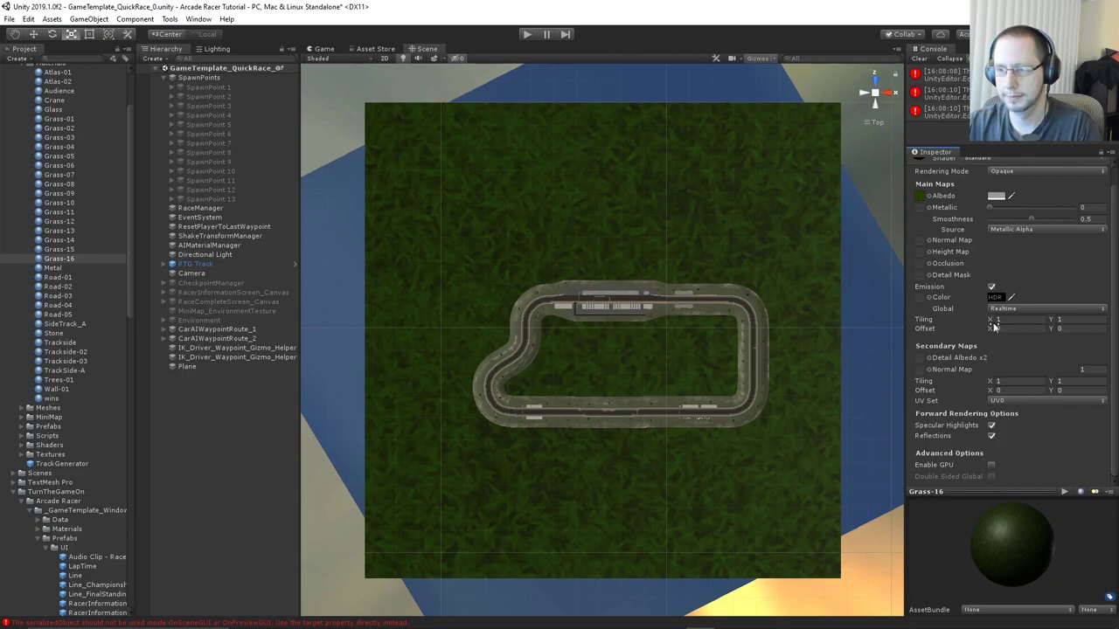
{"action": "left_click_drag", "start_coordinate": [992, 323], "coordinate": [955, 311]}
{"action": "type", "text": "20"}
{"action": "key", "text": "Tab"}
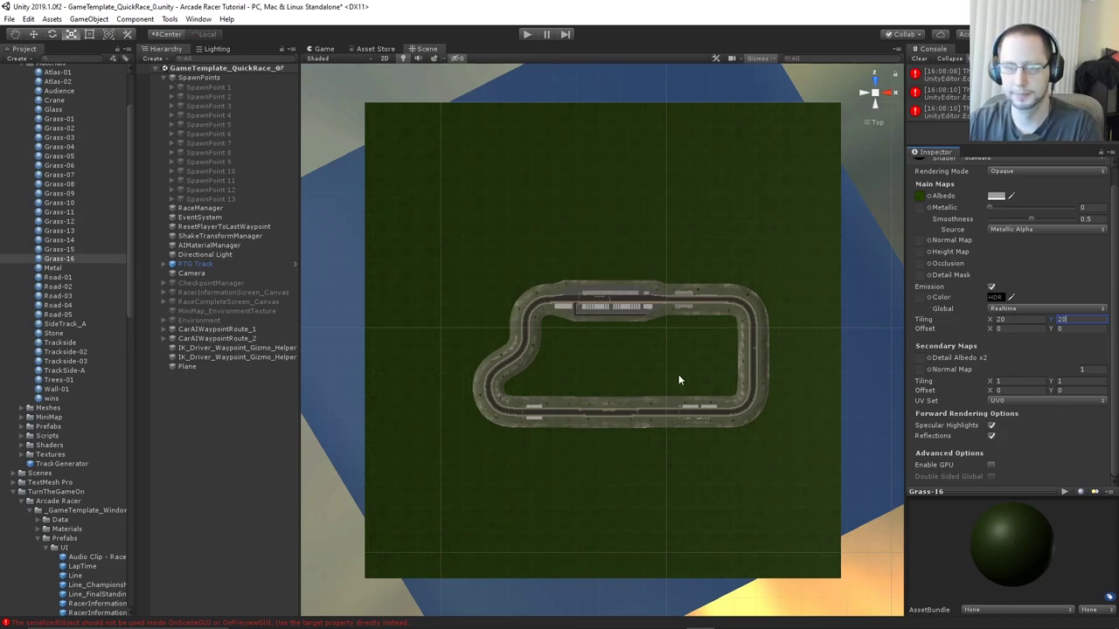
{"action": "scroll", "coordinate": [676, 374], "scroll_direction": "up", "scroll_amount": 2}
{"action": "scroll", "coordinate": [675, 370], "scroll_direction": "down", "scroll_amount": 3}
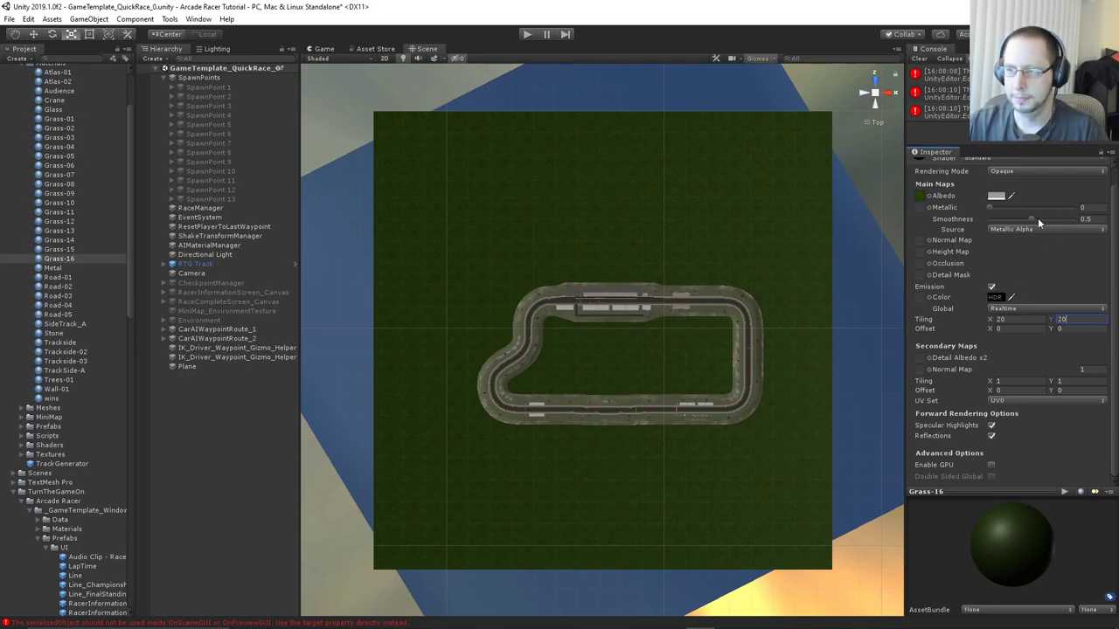
{"action": "scroll", "coordinate": [1040, 218], "scroll_direction": "up", "scroll_amount": 1}
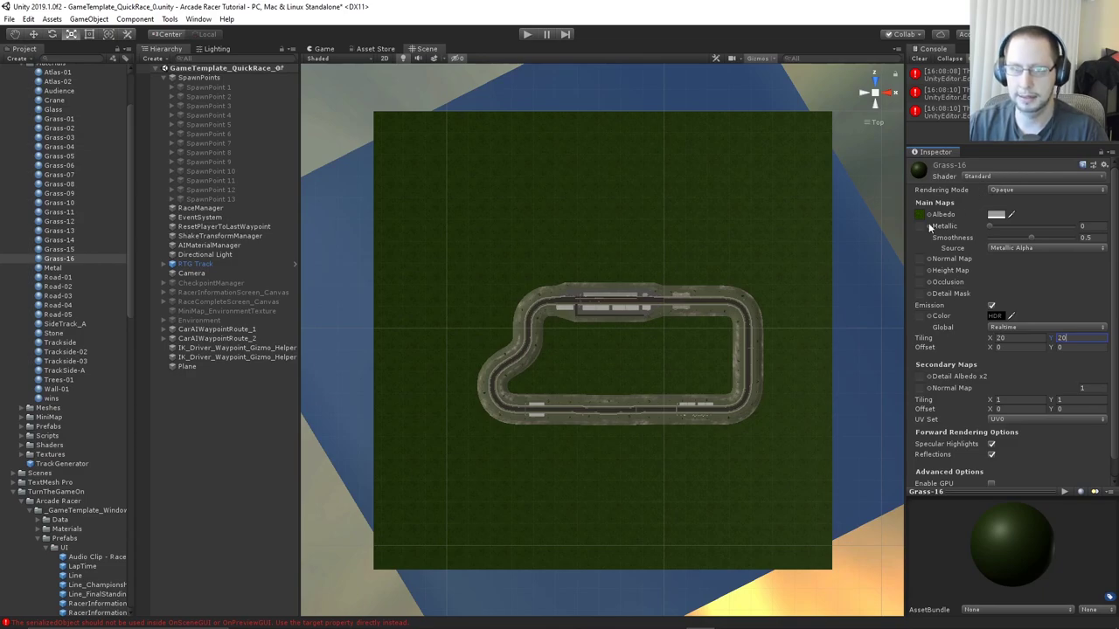
Turn off the gizmos and hide the grid in the Scene view for a clean top-down picture of the track
{"action": "left_click", "coordinate": [760, 59]}
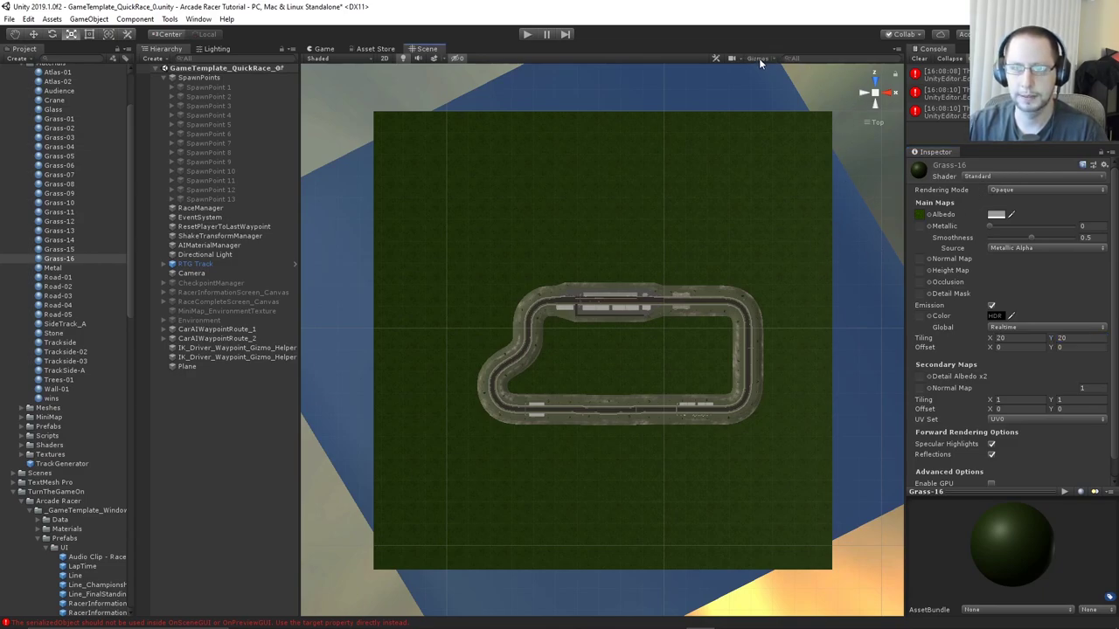
{"action": "left_click", "coordinate": [774, 59]}
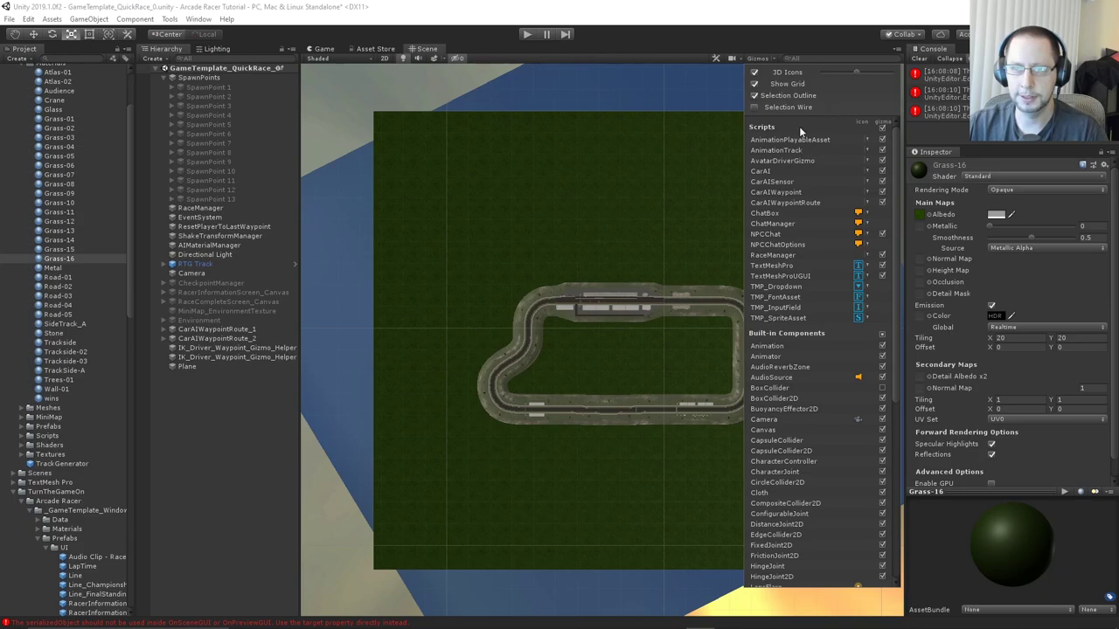
{"action": "left_click", "coordinate": [755, 84]}
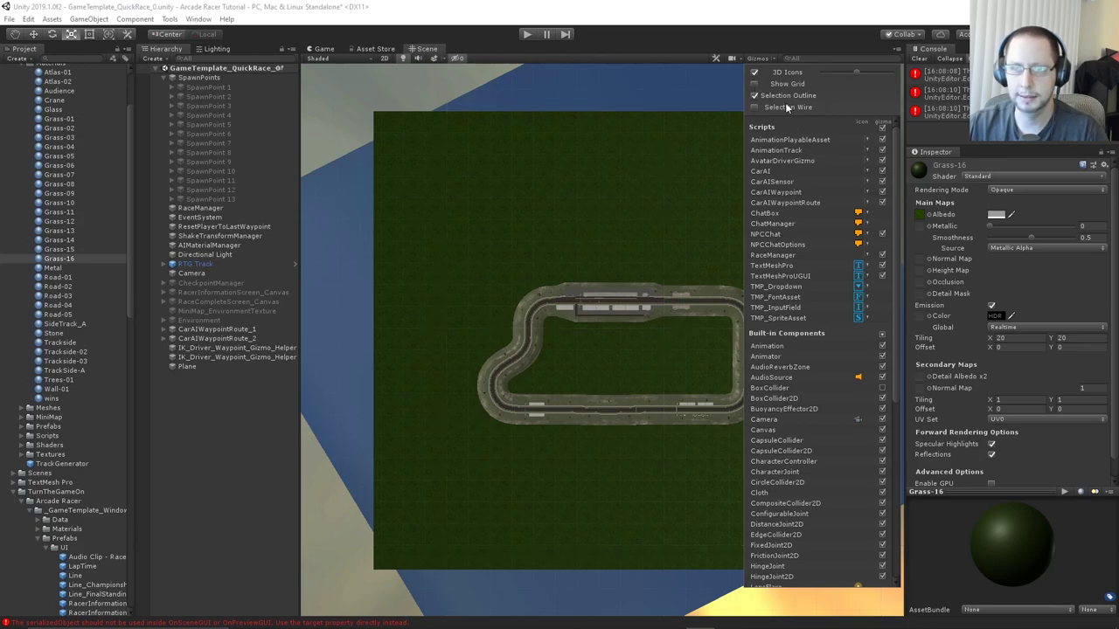
{"action": "left_click", "coordinate": [742, 37]}
{"action": "scroll", "coordinate": [700, 175], "scroll_direction": "up", "scroll_amount": 4}
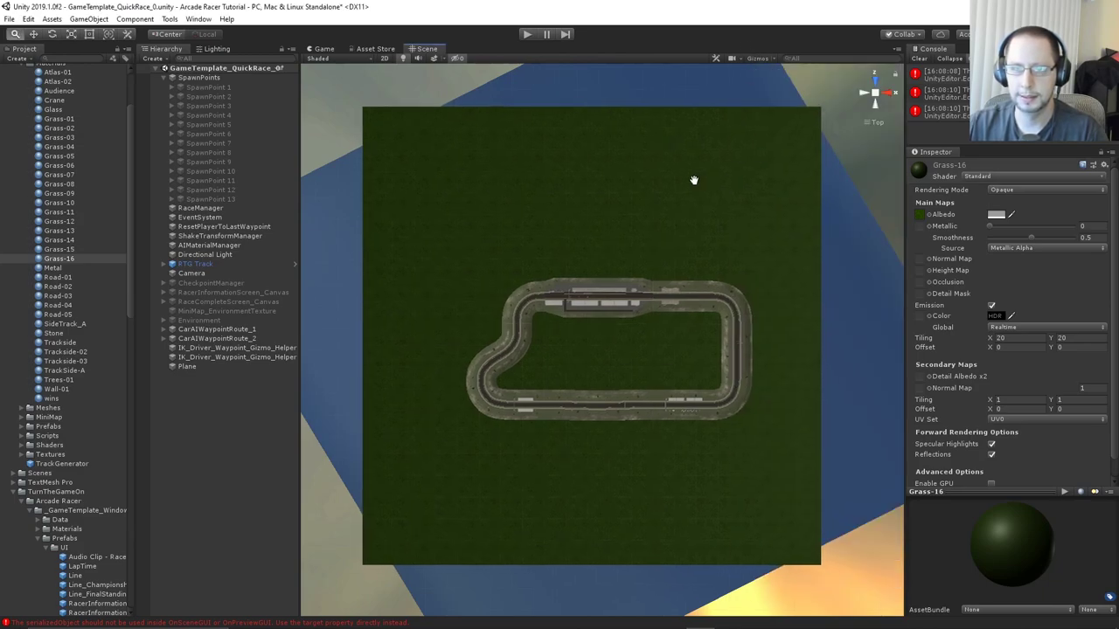
{"action": "scroll", "coordinate": [700, 177], "scroll_direction": "down", "scroll_amount": 2}
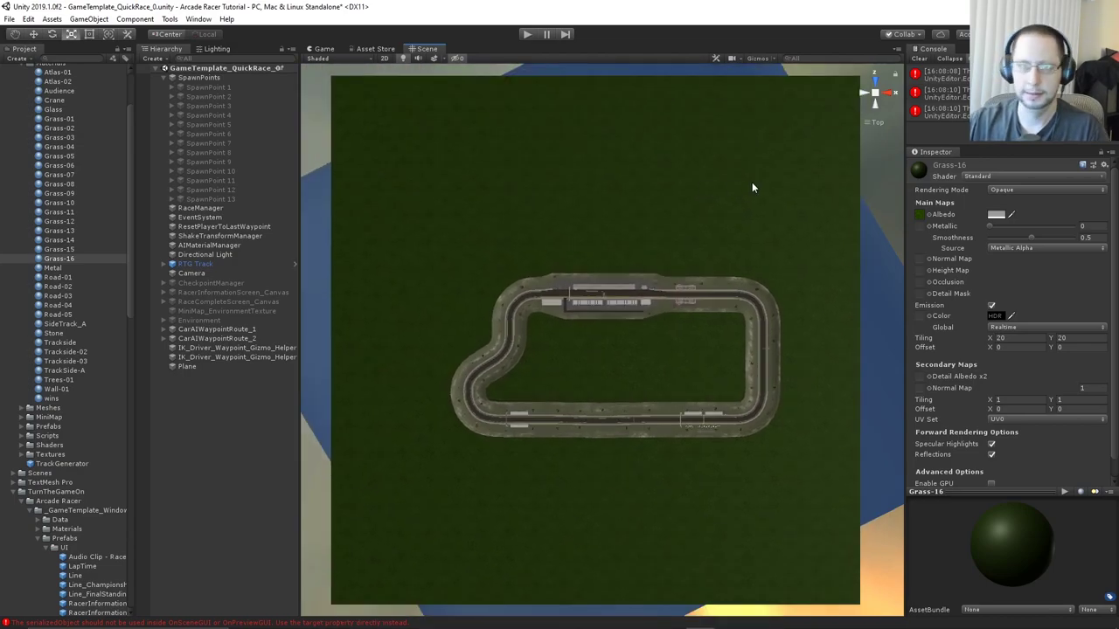
{"action": "key", "text": "super"}
{"action": "type", "text": "pai"}
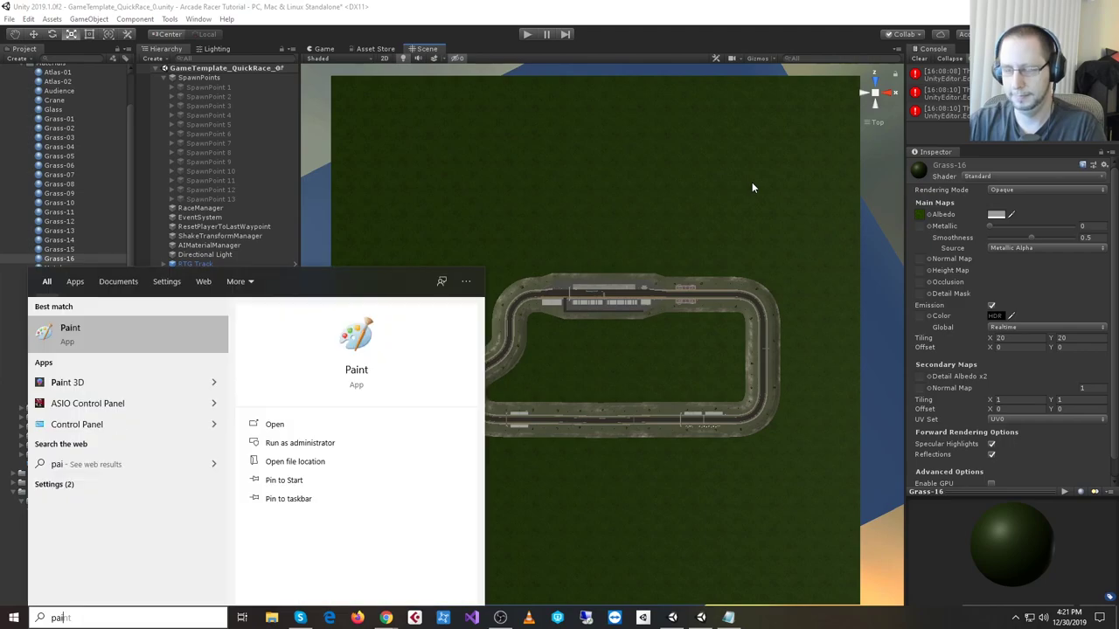
{"action": "key", "text": "Return"}
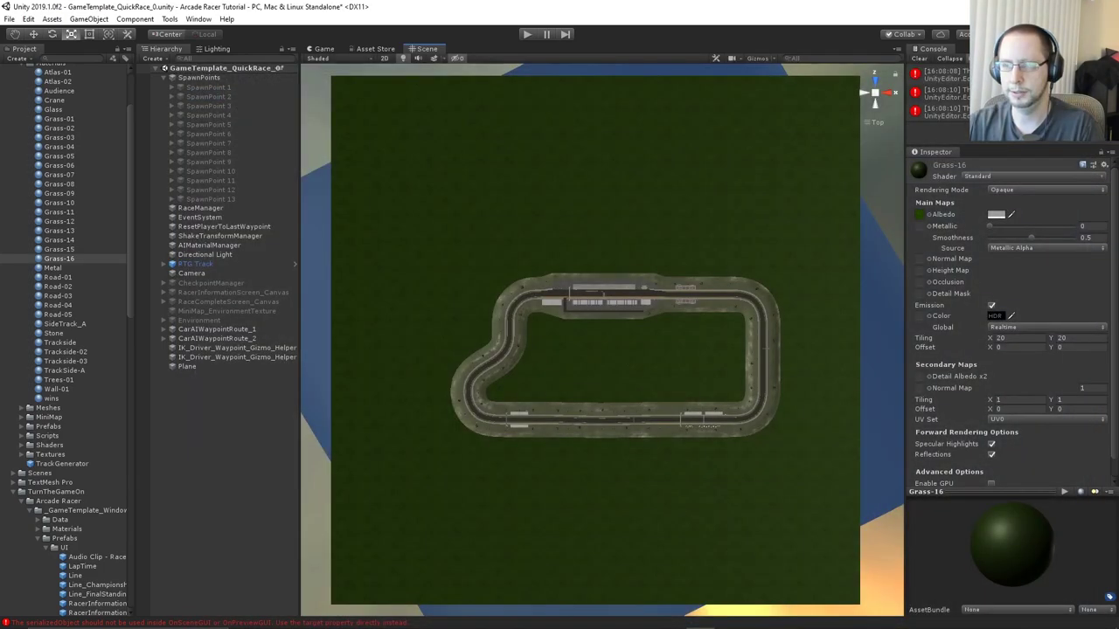
Launch Photoshop and bring its window in front of the Unity editor
{"action": "key", "text": "super"}
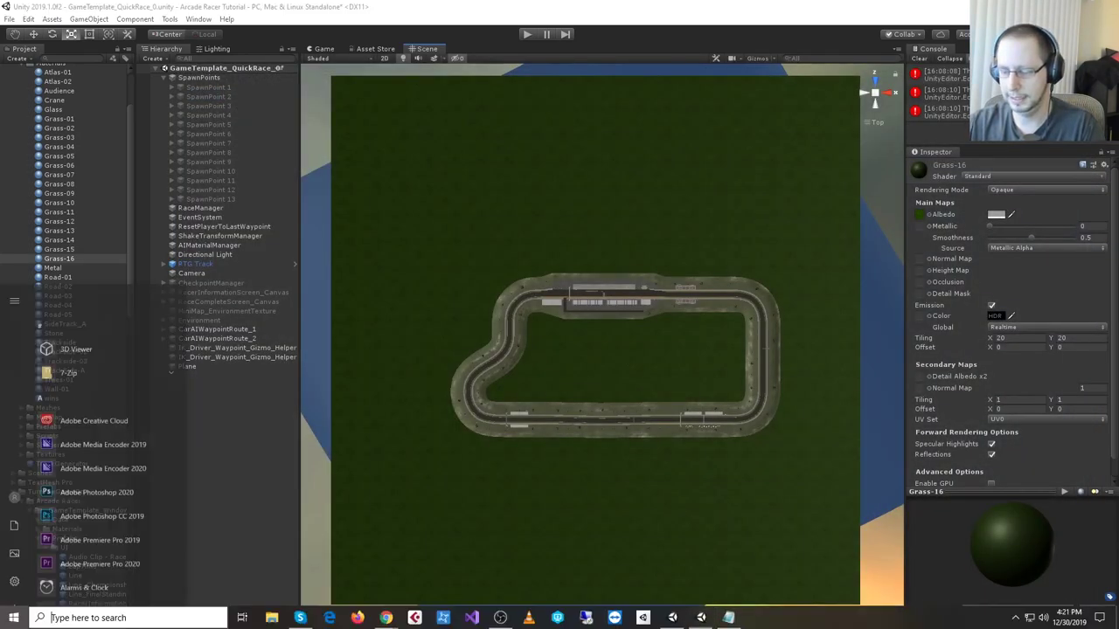
{"action": "type", "text": "pho"}
{"action": "key", "text": "Return"}
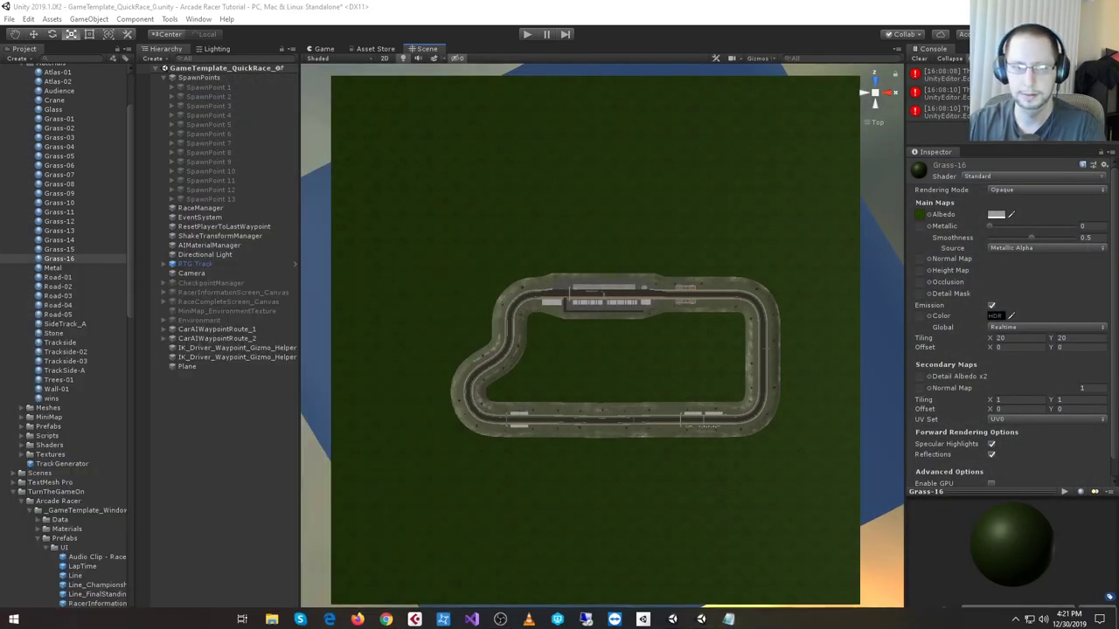
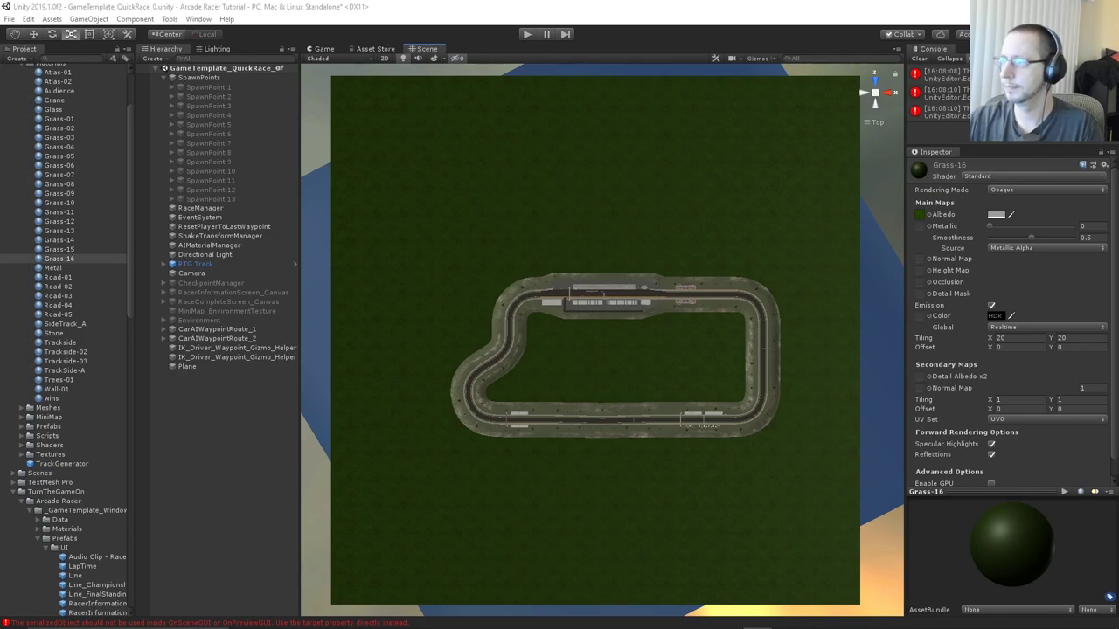
{"action": "left_click_drag", "start_coordinate": [1117, 150], "coordinate": [732, 77]}
Try to reposition the pasted screenshot layer with the Move tool so the track falls within the Untitled-1 canvas
{"action": "left_click", "coordinate": [337, 129]}
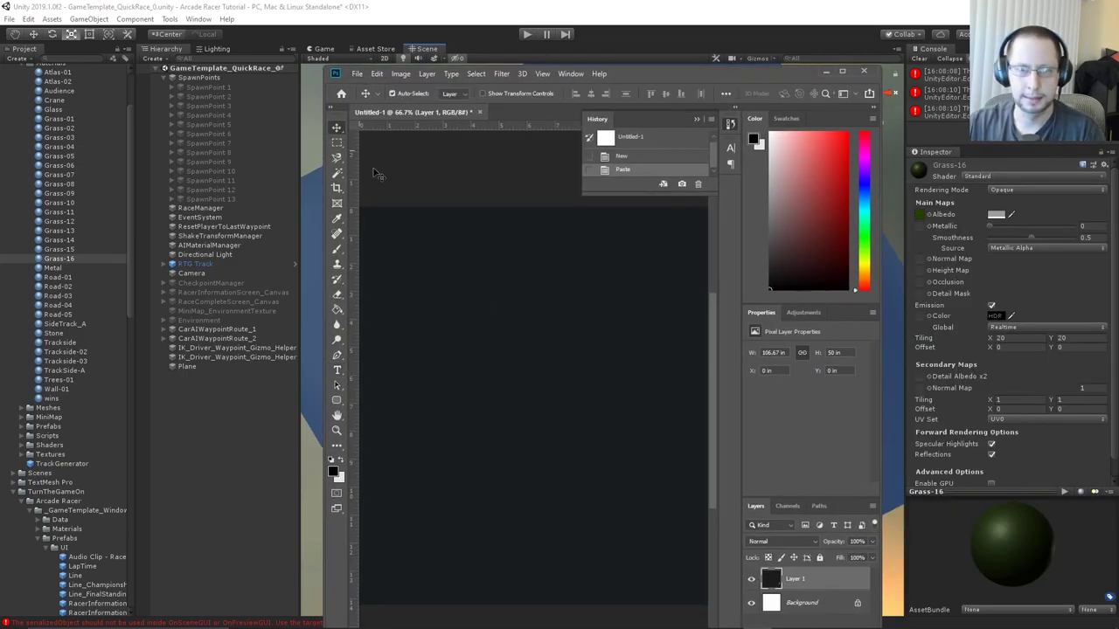
{"action": "left_click_drag", "start_coordinate": [609, 400], "coordinate": [550, 380]}
{"action": "left_click", "coordinate": [595, 306]}
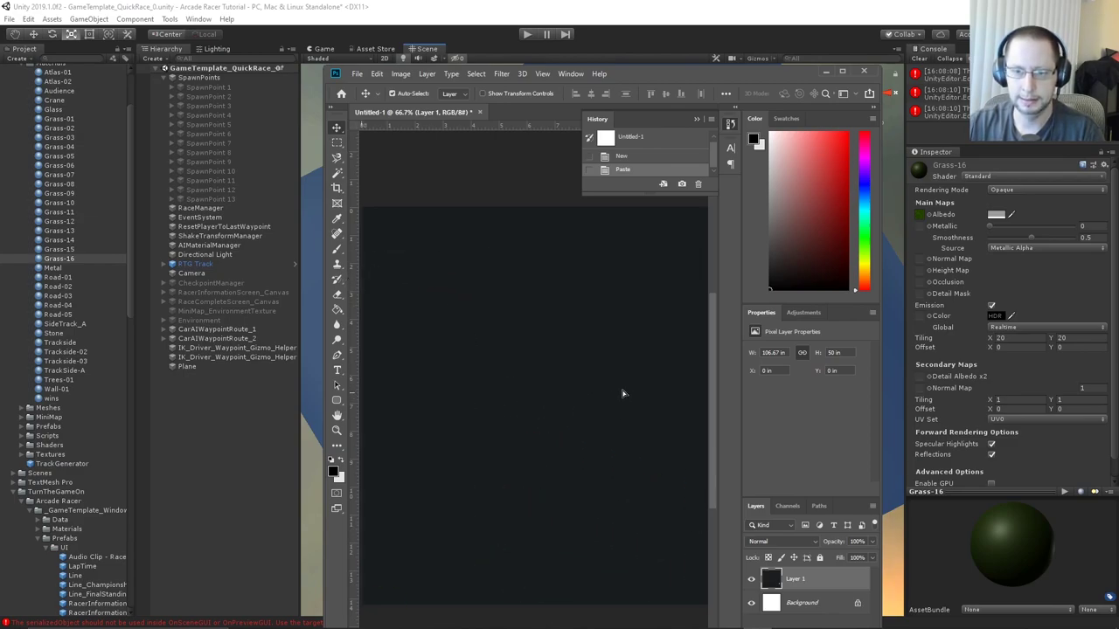
{"action": "left_click_drag", "start_coordinate": [621, 392], "coordinate": [600, 206]}
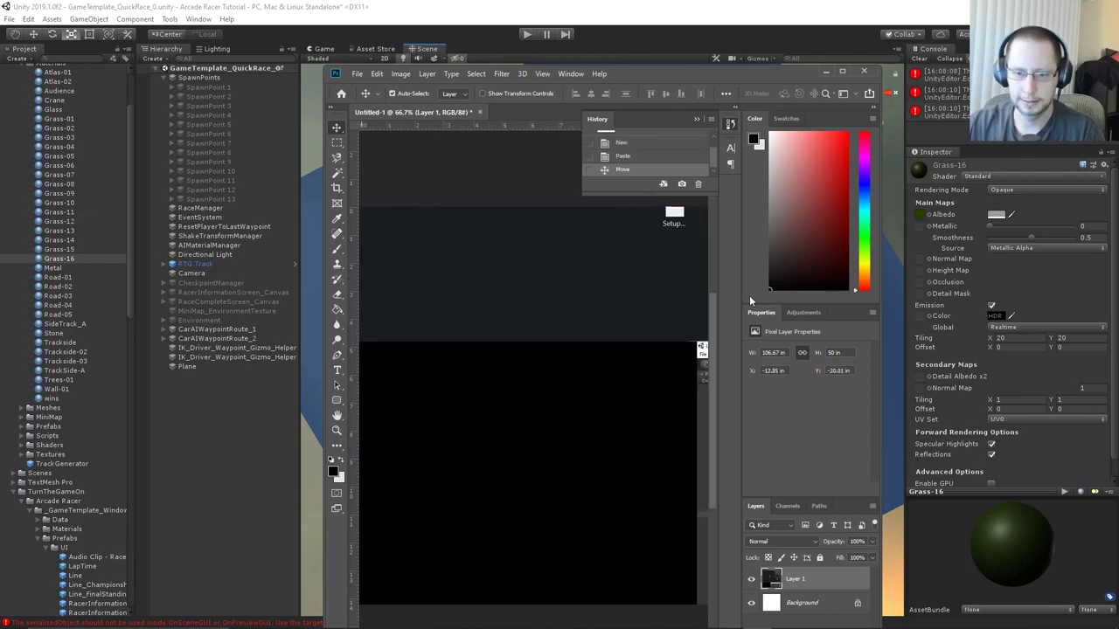
{"action": "left_click", "coordinate": [591, 305]}
{"action": "left_click_drag", "start_coordinate": [548, 410], "coordinate": [591, 350]}
{"action": "left_click", "coordinate": [592, 306]}
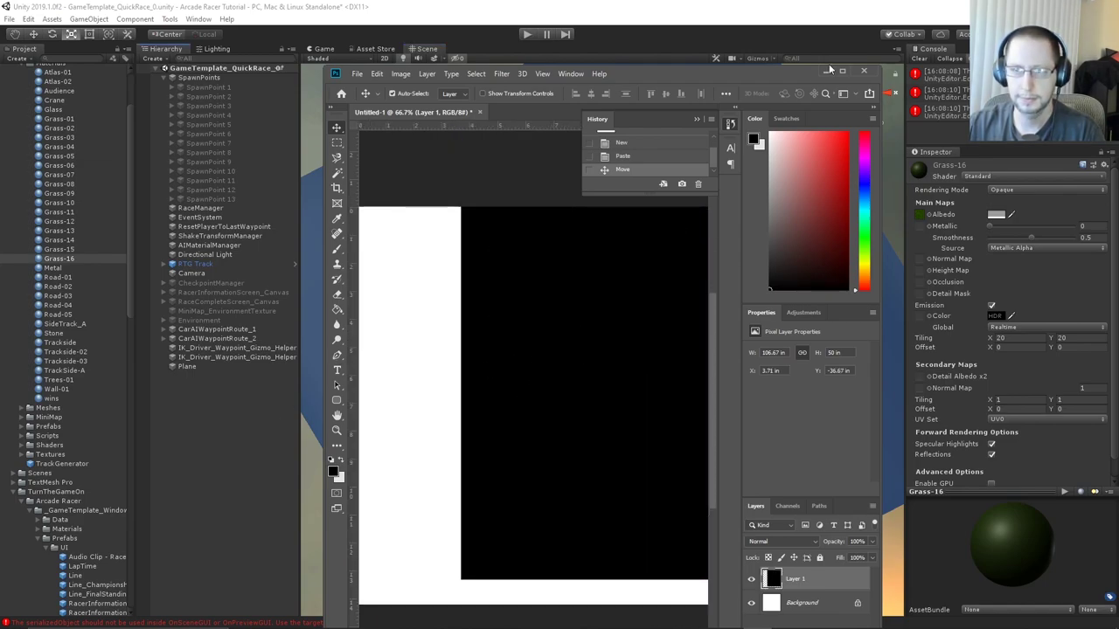
Maximize Photoshop, create a new document at the clipboard's size, and paste the full desktop screenshot into it
{"action": "left_click", "coordinate": [843, 73]}
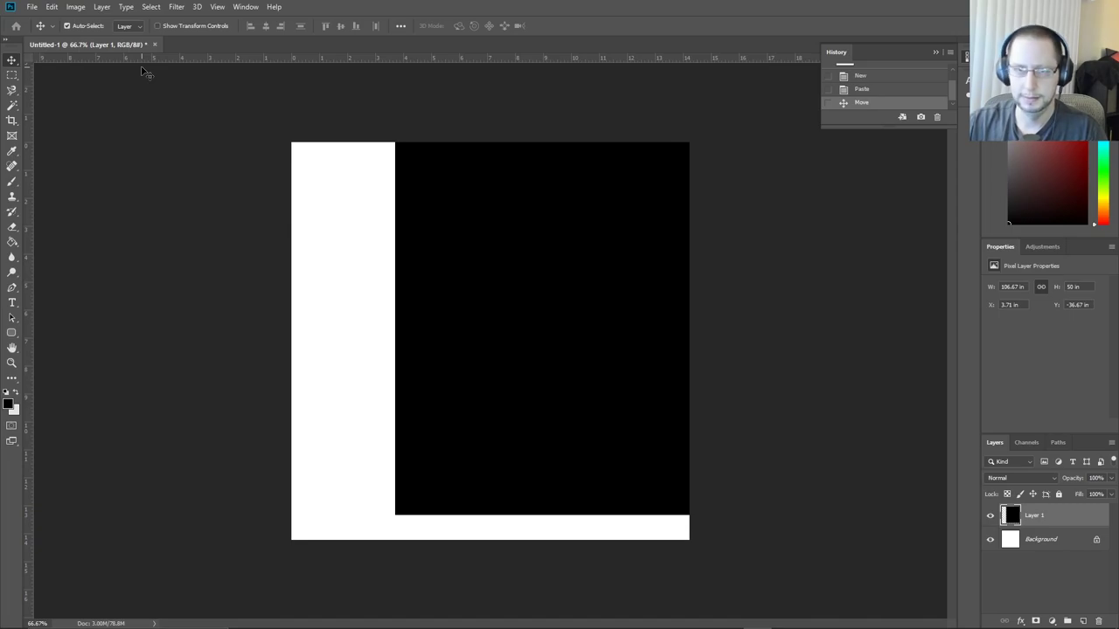
{"action": "key", "text": "ctrl+n"}
{"action": "key", "text": "Return"}
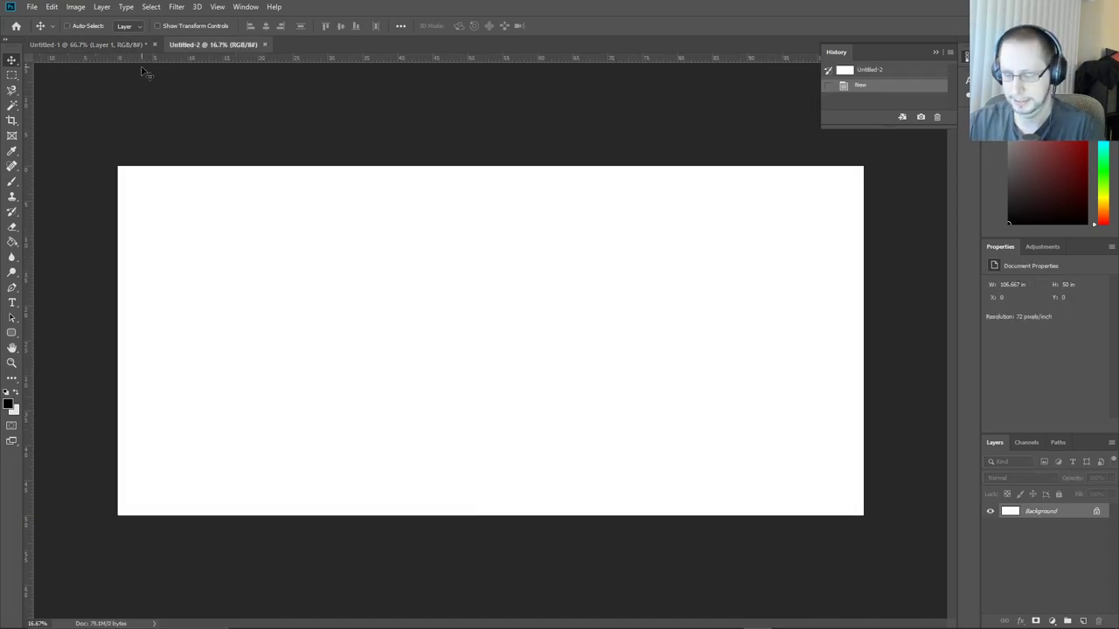
{"action": "key", "text": "ctrl+v"}
Copy the rectangular area around the green ground plane from the screenshot and paste it into the Untitled-1 document
{"action": "left_click", "coordinate": [12, 75]}
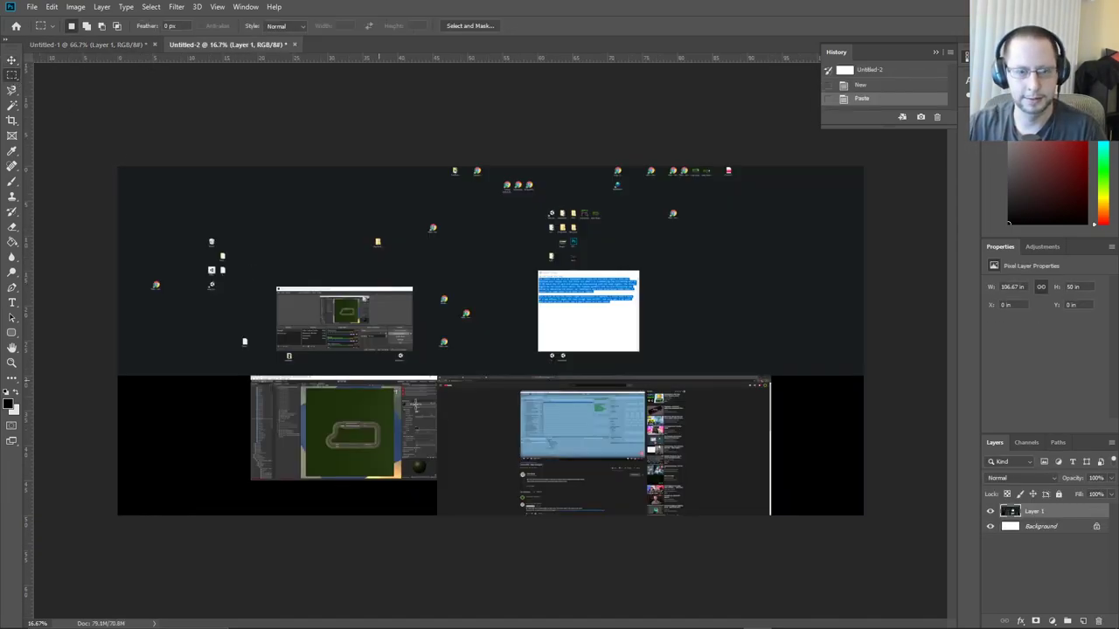
{"action": "left_click_drag", "start_coordinate": [304, 385], "coordinate": [399, 479]}
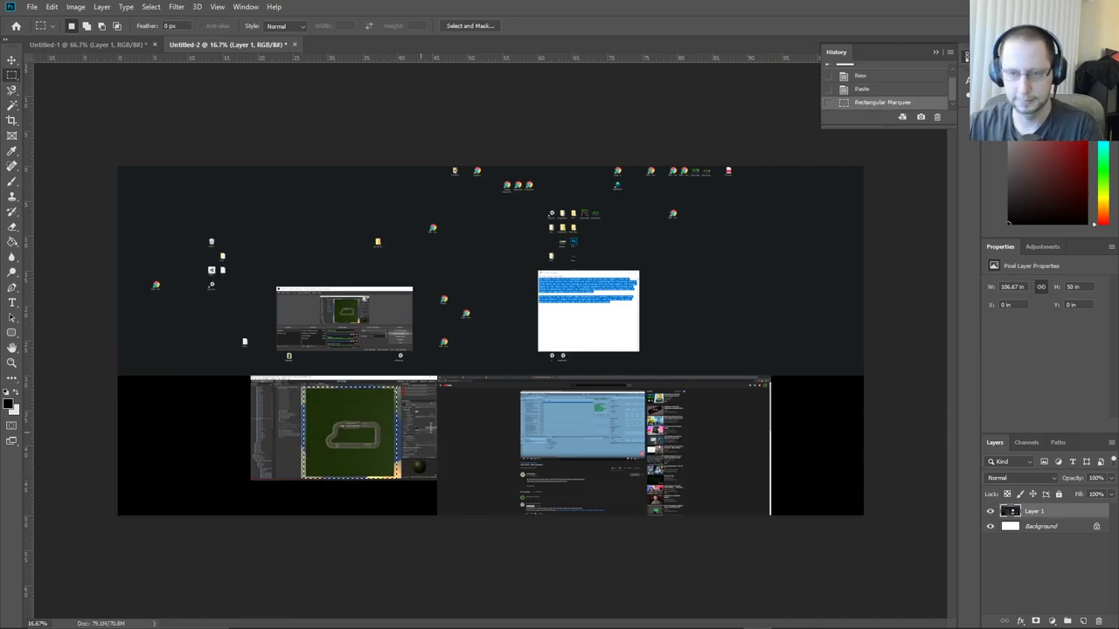
{"action": "left_click", "coordinate": [118, 45]}
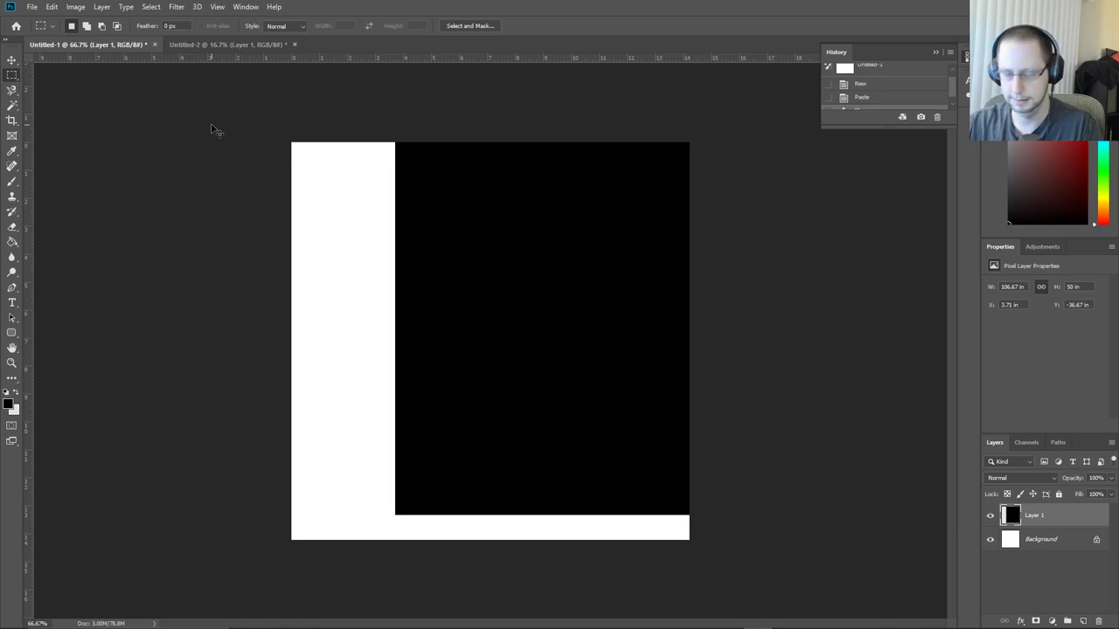
{"action": "key", "text": "ctrl+v"}
Scale the pasted track layer proportionally to about 114% so the grass plane fills the whole canvas
{"action": "key", "text": "ctrl+t"}
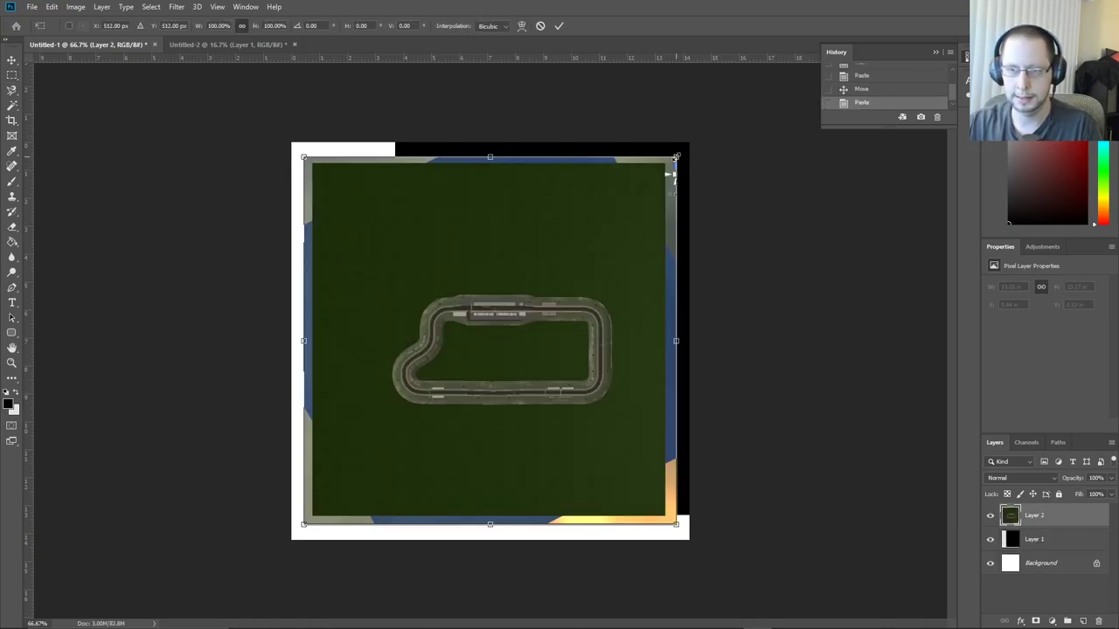
{"action": "left_click_drag", "start_coordinate": [677, 157], "coordinate": [718, 147]}
{"action": "key", "text": "ctrl+z"}
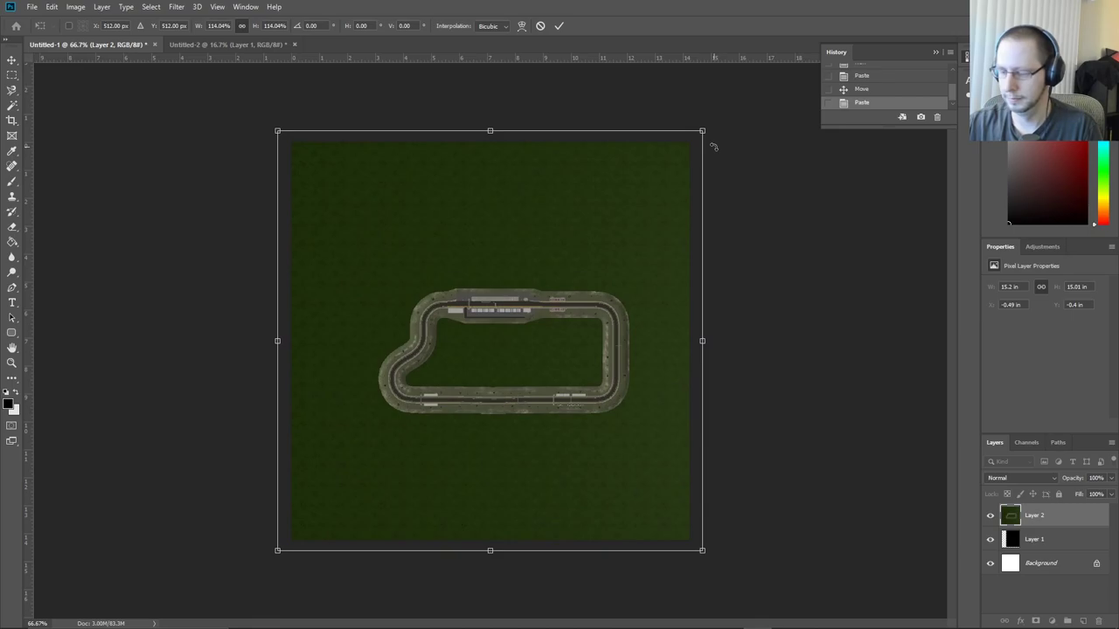
{"action": "key", "text": "Return"}
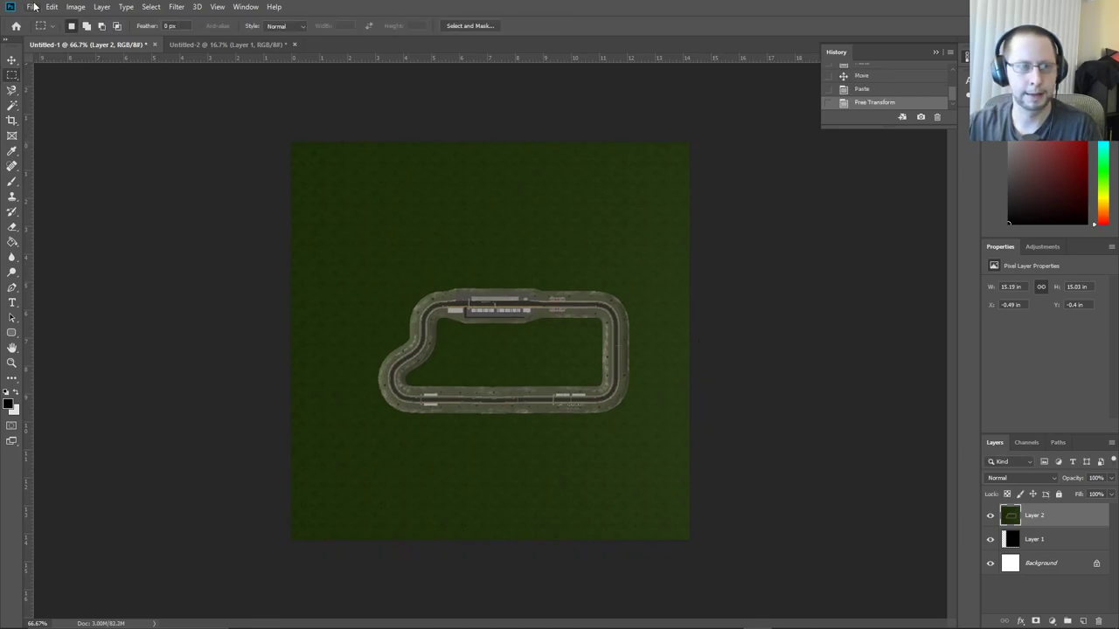
Save a copy of the track image to the Desktop as a PNG named MiniMap_1
{"action": "left_click", "coordinate": [31, 8]}
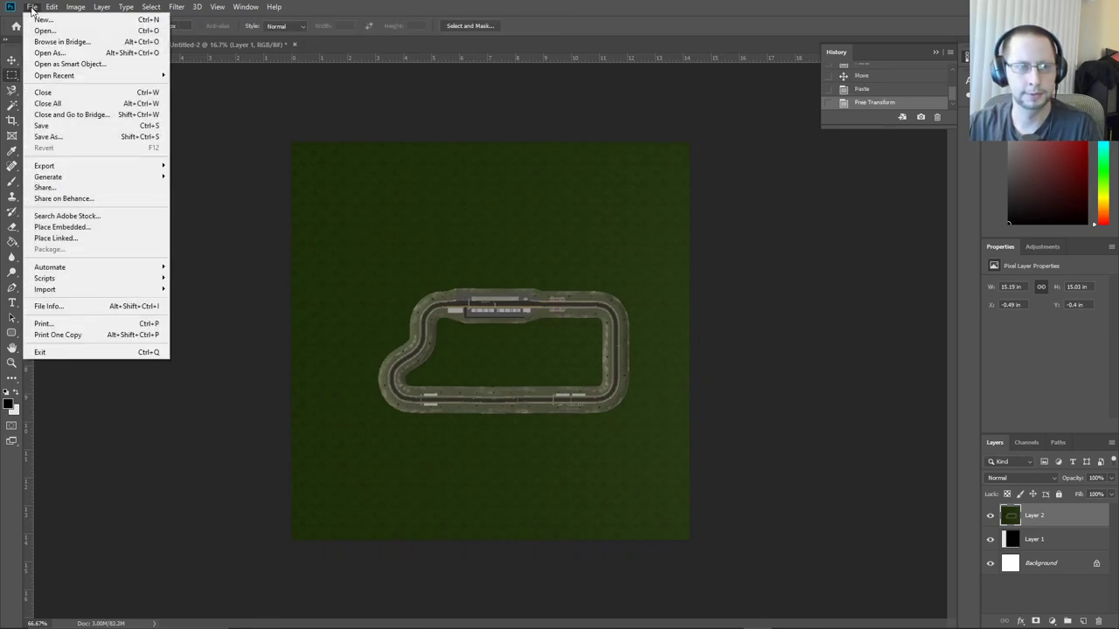
{"action": "left_click", "coordinate": [61, 136]}
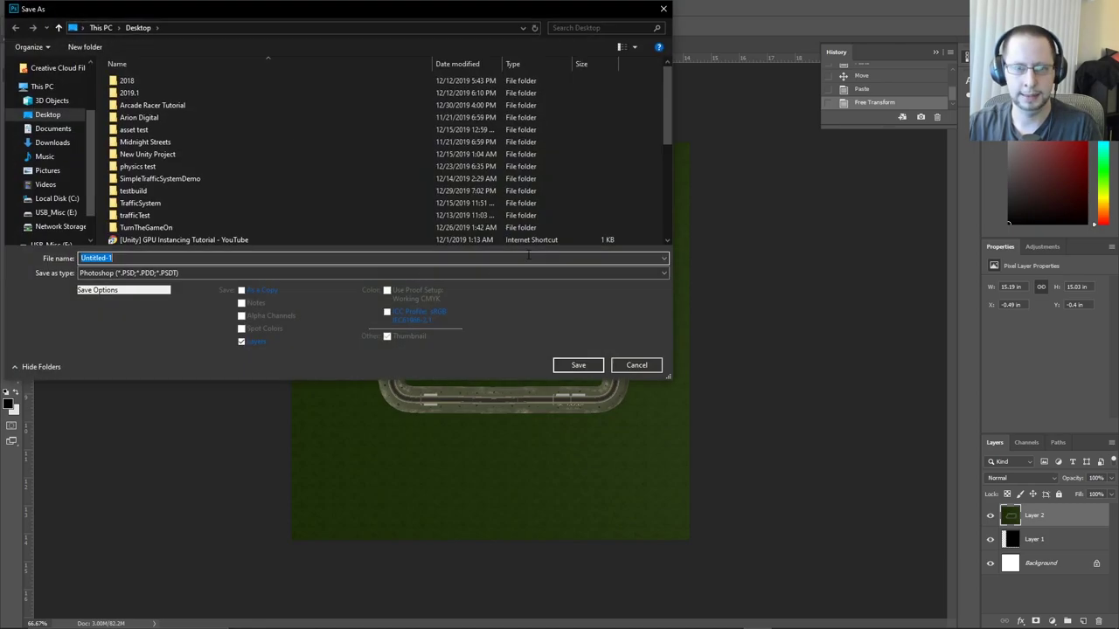
{"action": "left_click", "coordinate": [208, 273]}
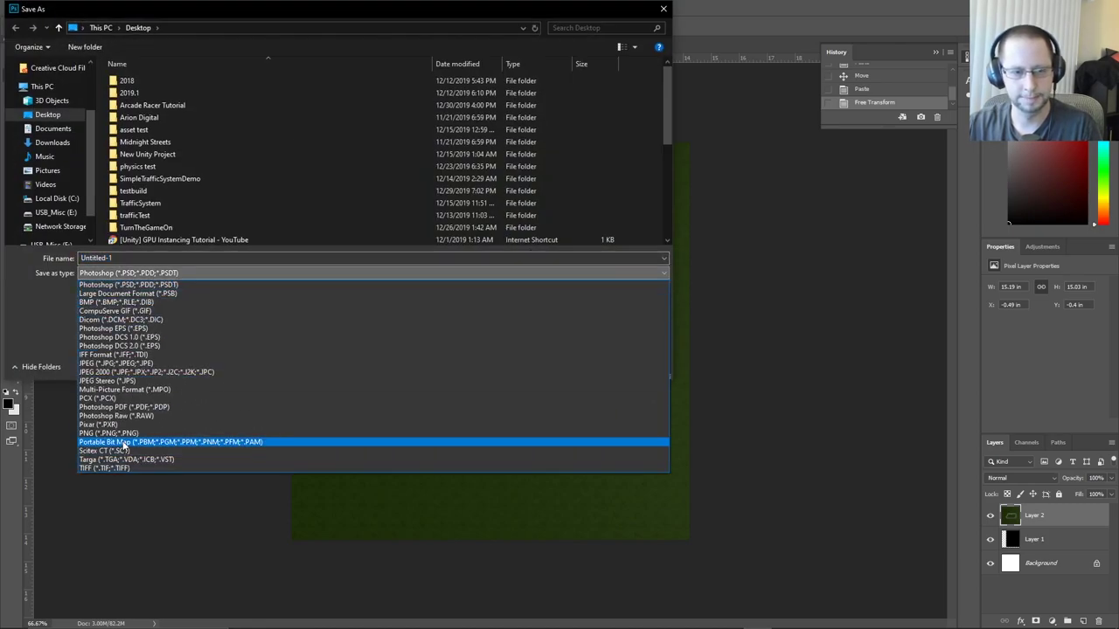
{"action": "left_click", "coordinate": [119, 429]}
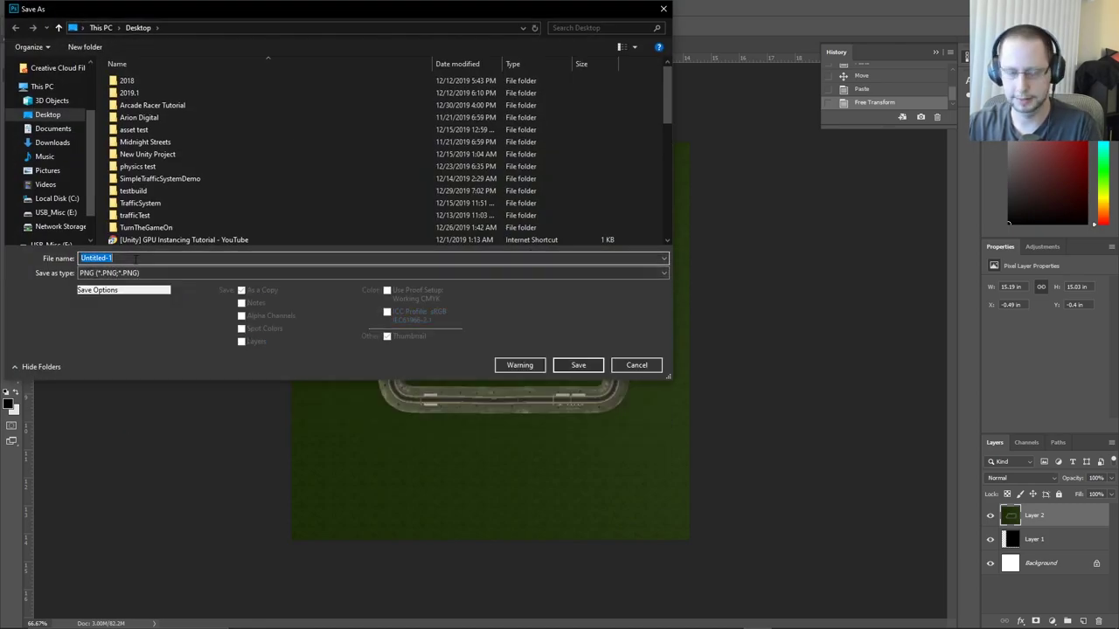
{"action": "type", "text": "MiniMap_"}
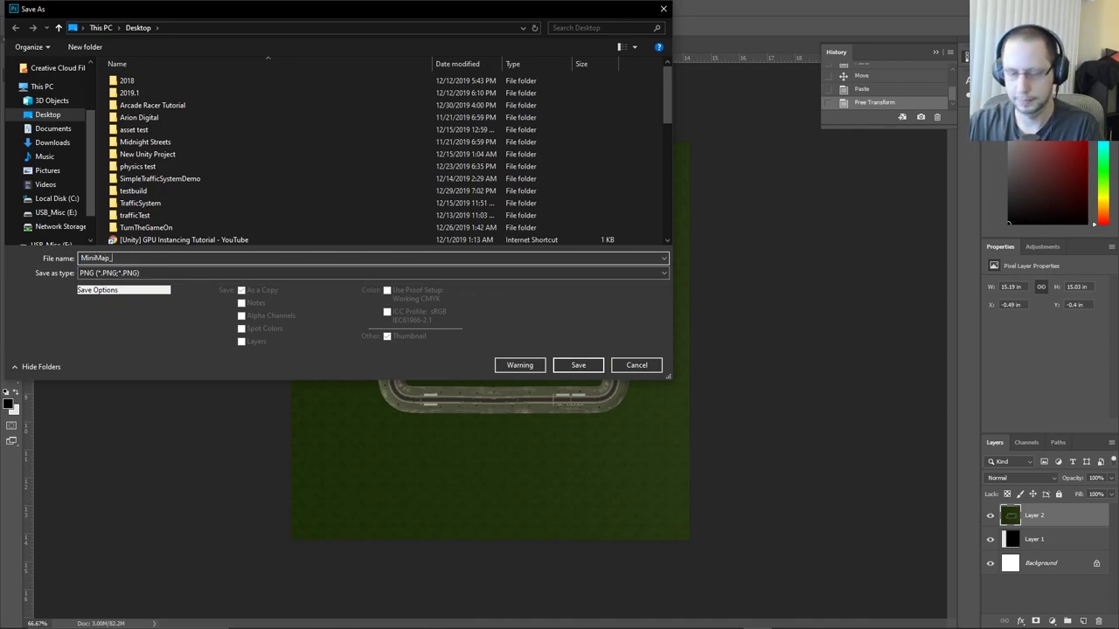
{"action": "key", "text": "Return"}
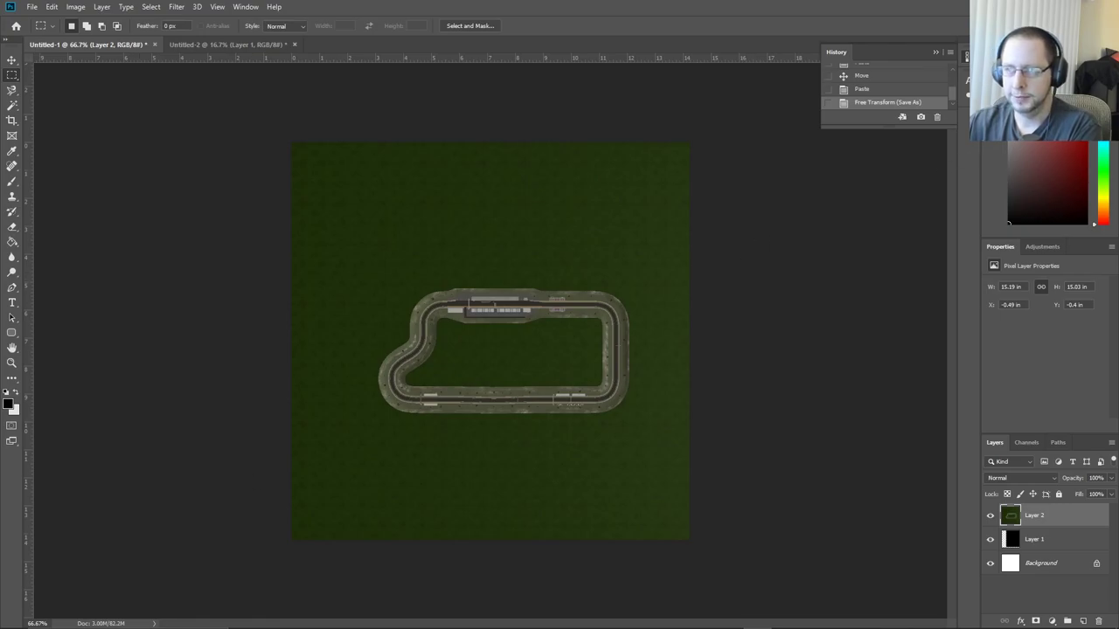
Switch to Unity in a smaller window that exposes the desktop, and collapse the Materials and TurnTheGameOn project folders
{"action": "key", "text": "alt+Tab"}
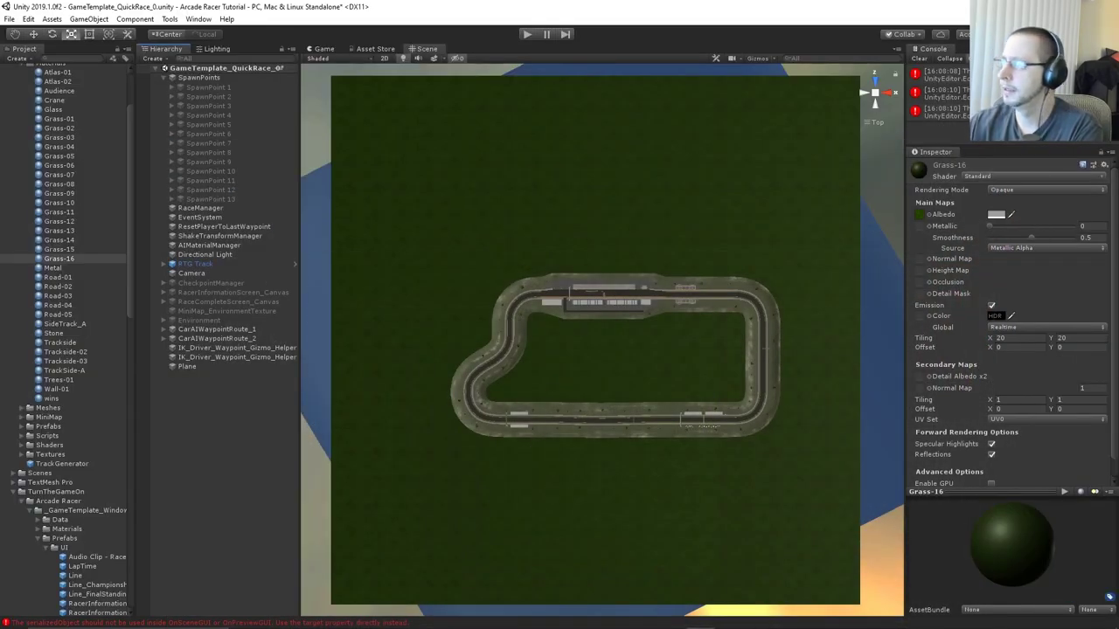
{"action": "double_click", "coordinate": [581, 14]}
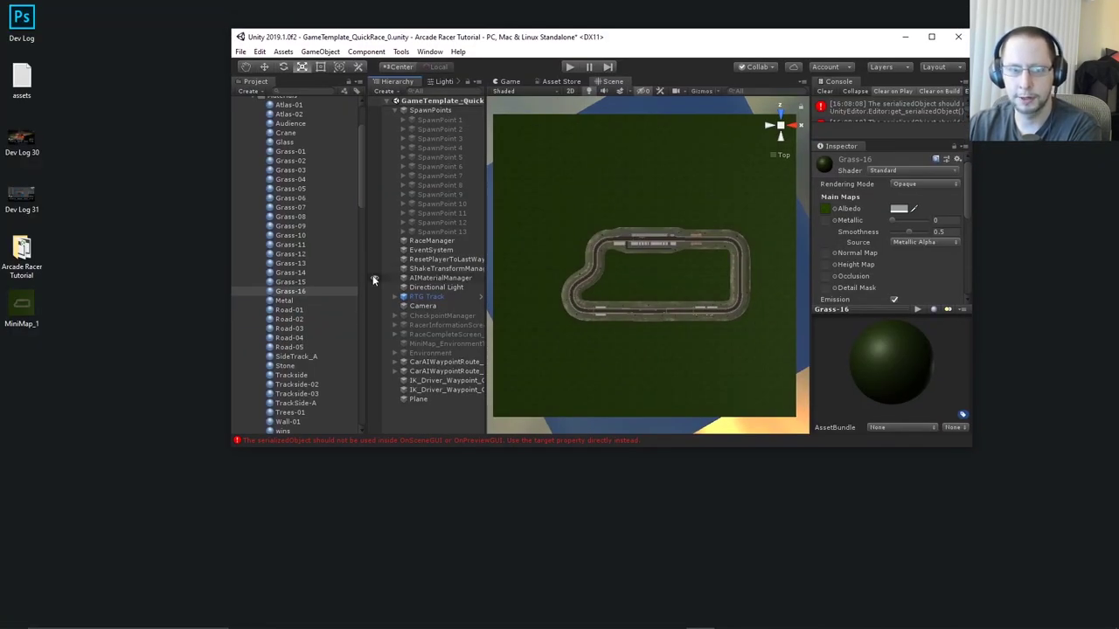
{"action": "scroll", "coordinate": [332, 270], "scroll_direction": "up", "scroll_amount": 3}
{"action": "left_click", "coordinate": [253, 180]}
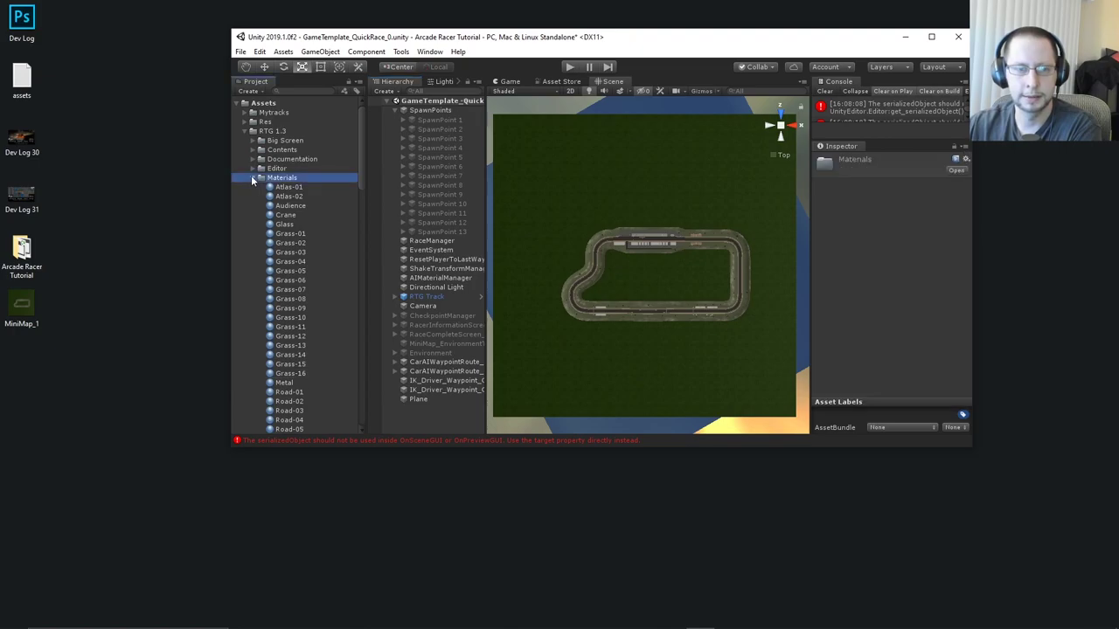
{"action": "left_click", "coordinate": [252, 179]}
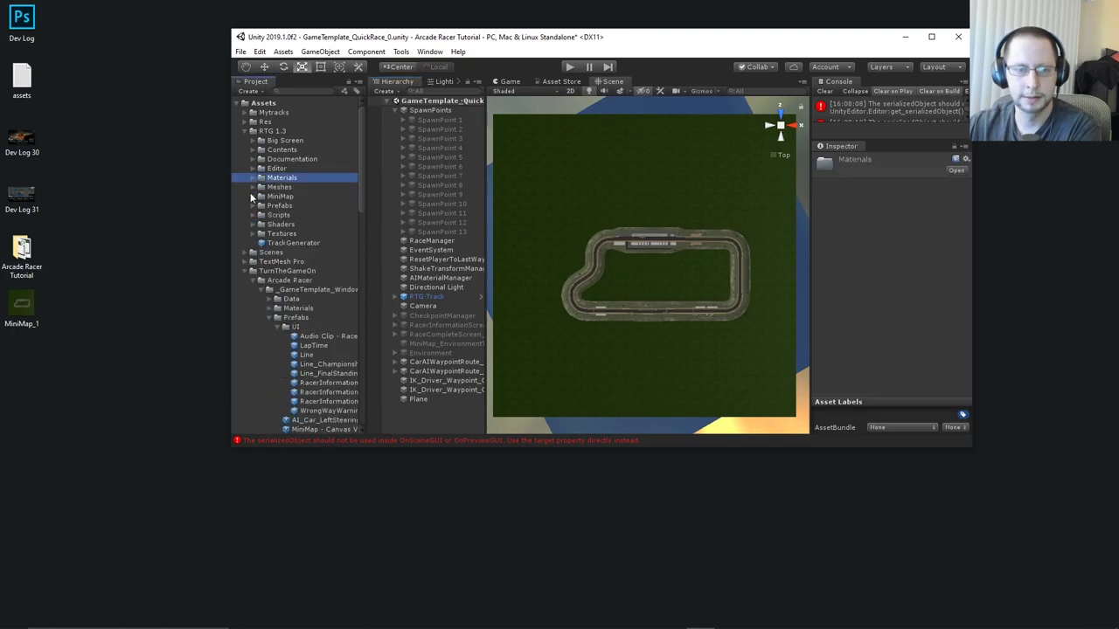
{"action": "left_click", "coordinate": [243, 271]}
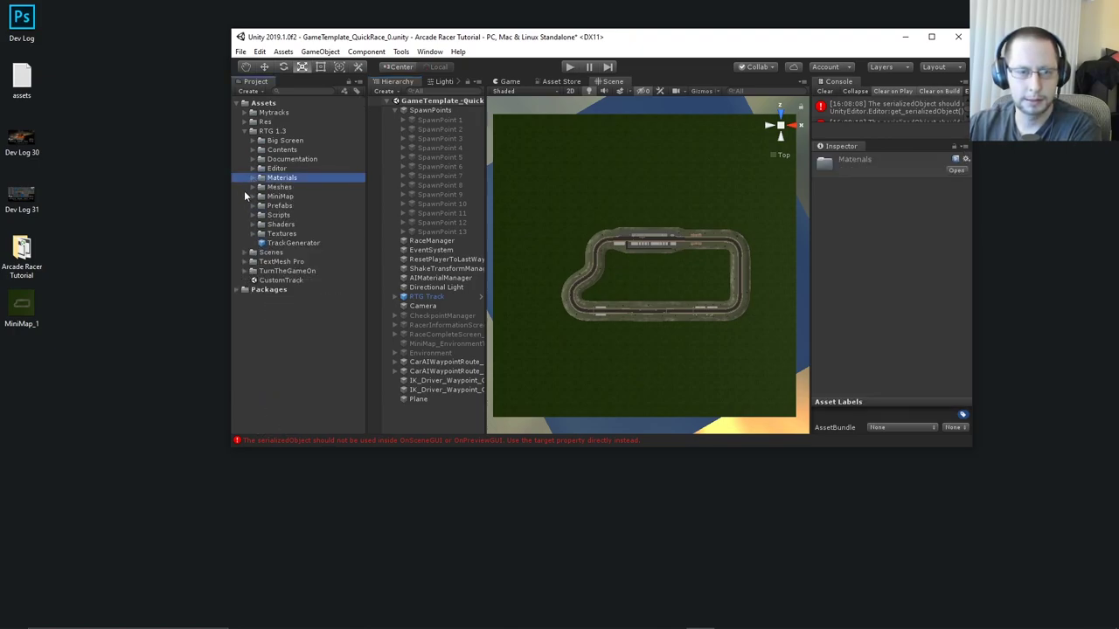
Copy the MiniMap_1 image file on the desktop
{"action": "left_click", "coordinate": [44, 297]}
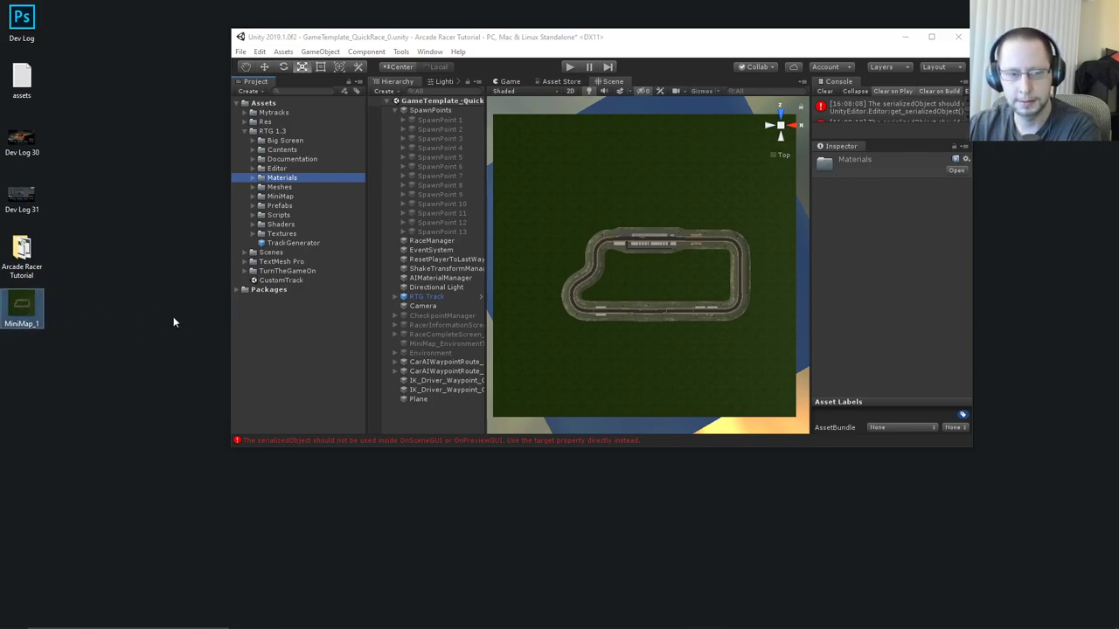
{"action": "left_click", "coordinate": [21, 257]}
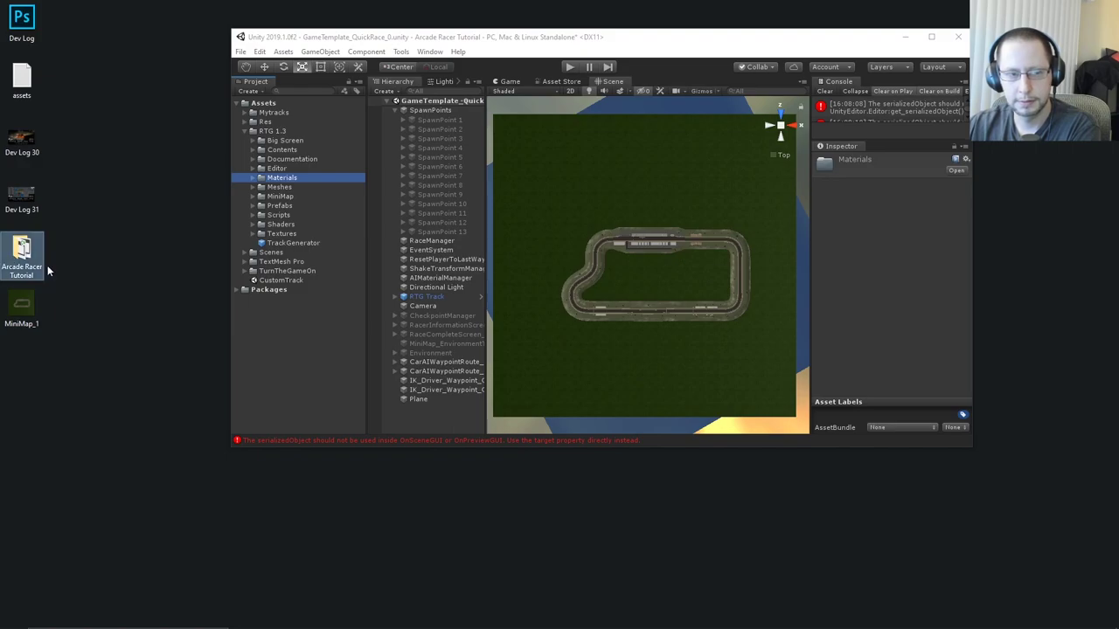
{"action": "left_click", "coordinate": [22, 304]}
{"action": "right_click", "coordinate": [24, 305]}
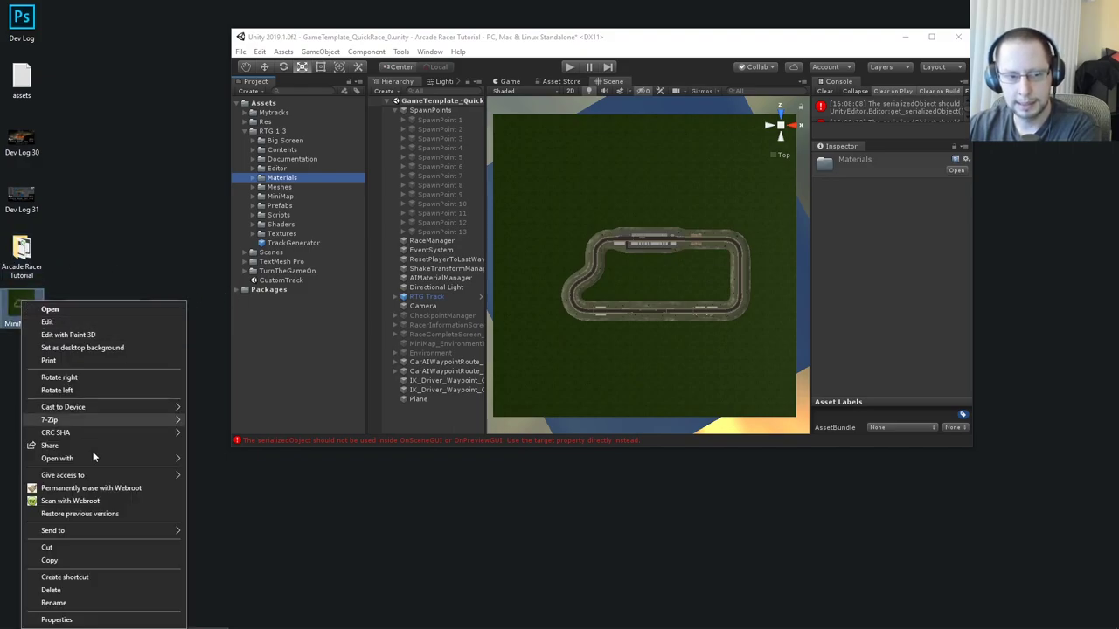
{"action": "left_click", "coordinate": [70, 560]}
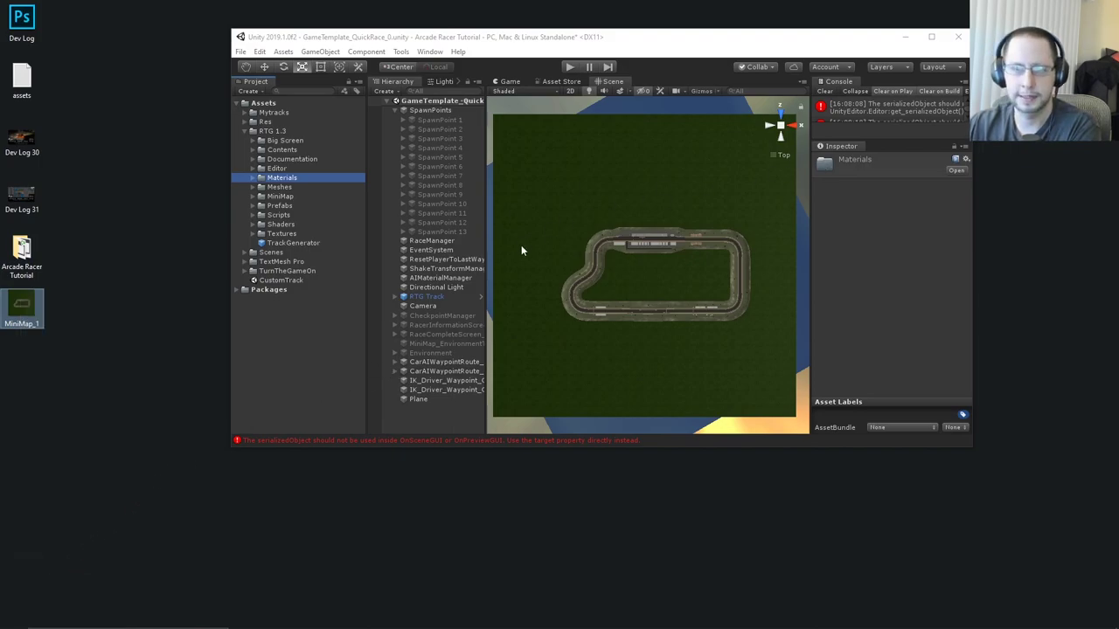
{"action": "double_click", "coordinate": [460, 176]}
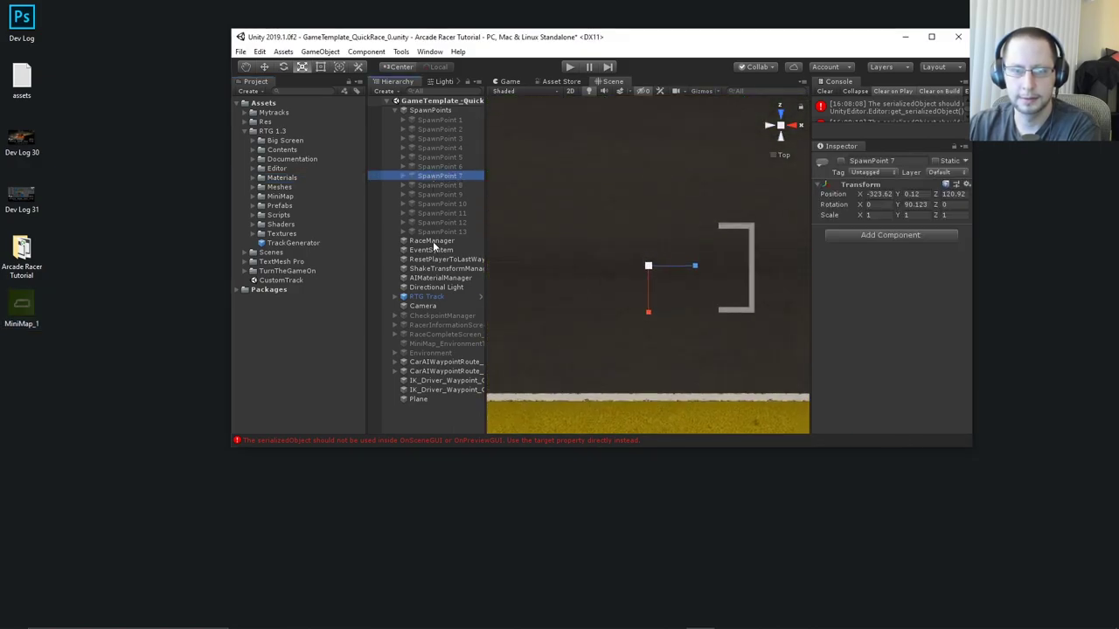
{"action": "left_click", "coordinate": [444, 157]}
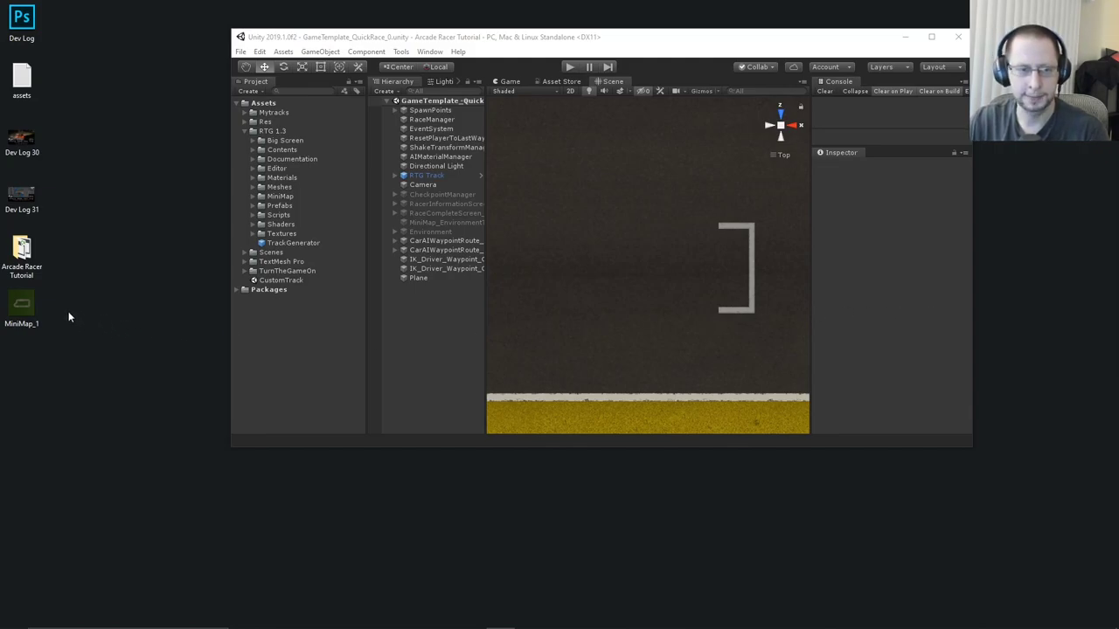
Import the MiniMap_1 image from the desktop into the project's Assets folder and maximize the Unity window
{"action": "left_click_drag", "start_coordinate": [21, 308], "coordinate": [295, 289]}
{"action": "left_click", "coordinate": [932, 38]}
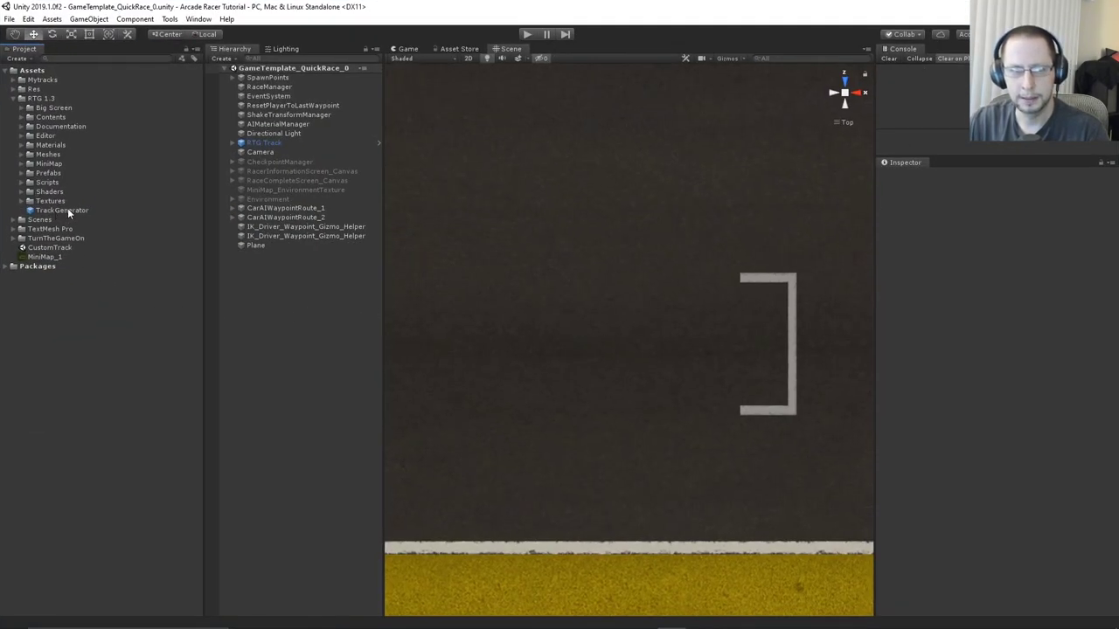
Examine the imported MiniMap_1 texture in an enlarged preview
{"action": "scroll", "coordinate": [643, 274], "scroll_direction": "down", "scroll_amount": 5}
{"action": "scroll", "coordinate": [618, 269], "scroll_direction": "down", "scroll_amount": 6}
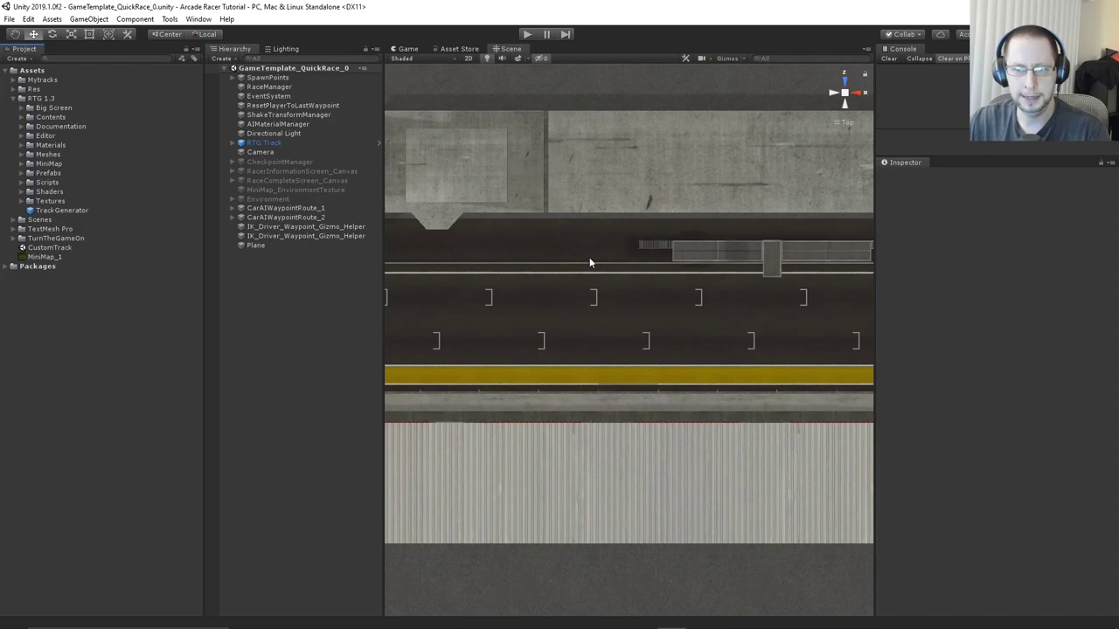
{"action": "left_click", "coordinate": [53, 259]}
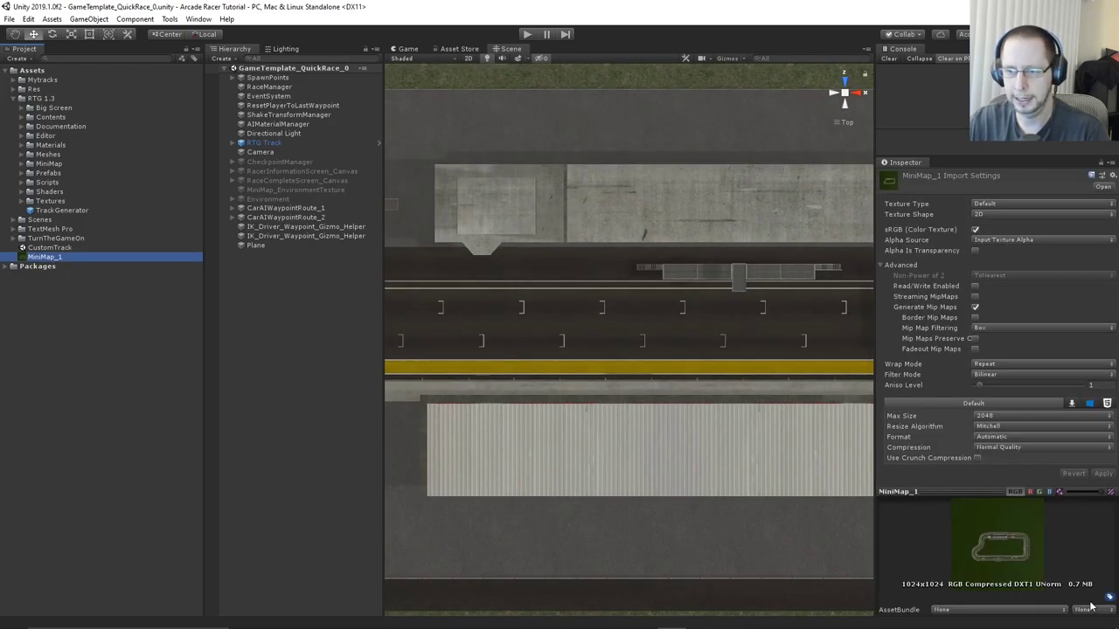
{"action": "left_click_drag", "start_coordinate": [986, 493], "coordinate": [984, 324]}
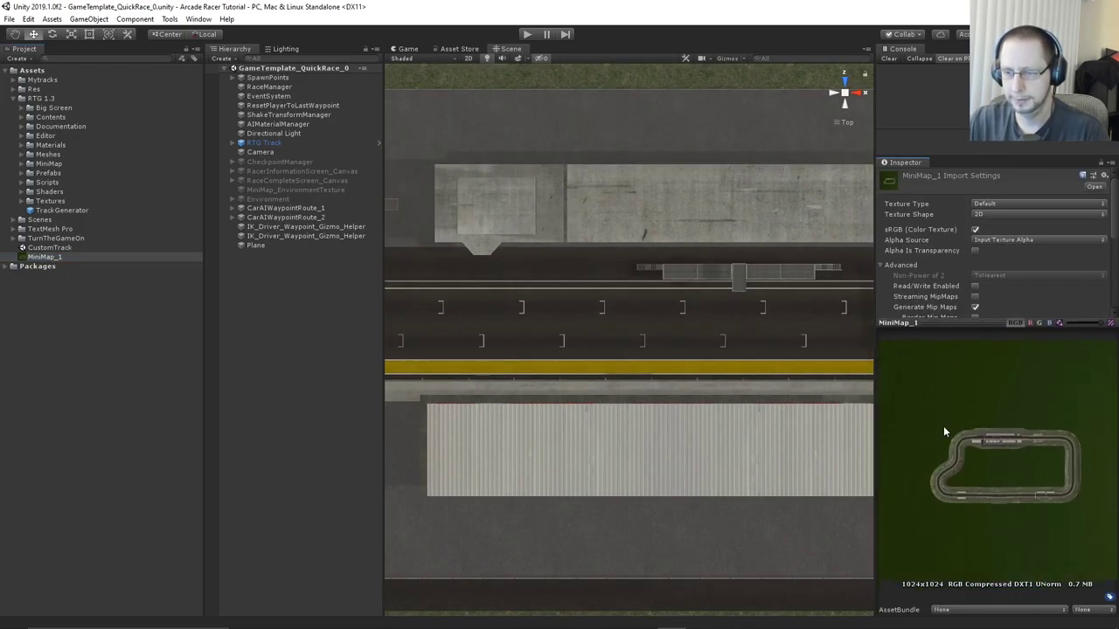
Activate the MiniMap_EnvironmentTexture object in the scene
{"action": "scroll", "coordinate": [637, 417], "scroll_direction": "down", "scroll_amount": 3}
{"action": "scroll", "coordinate": [637, 417], "scroll_direction": "down", "scroll_amount": 8}
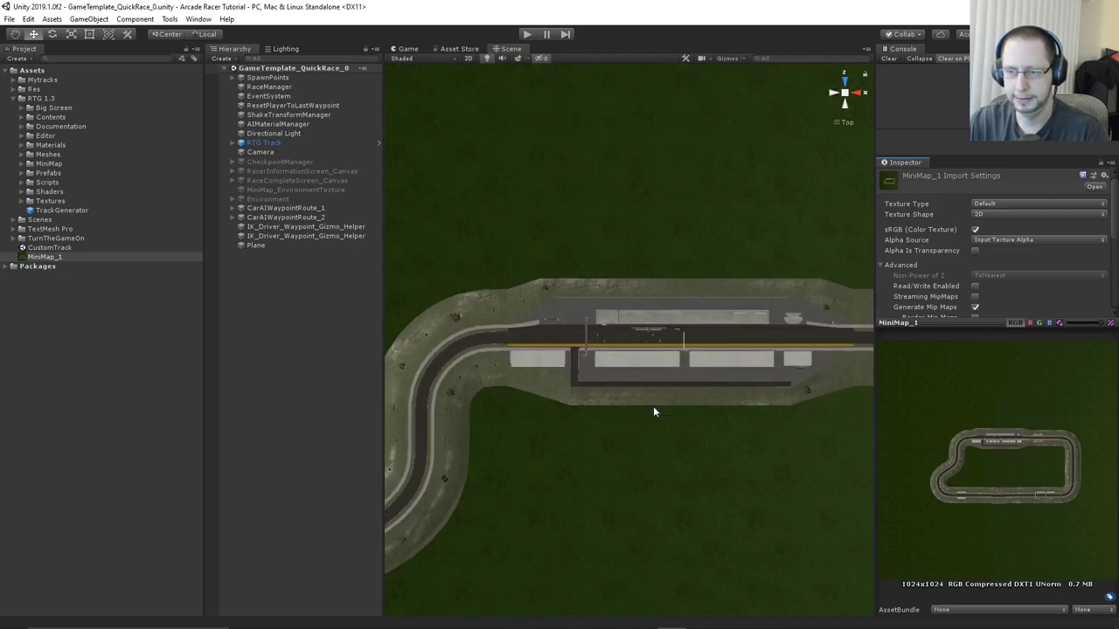
{"action": "scroll", "coordinate": [653, 412], "scroll_direction": "down", "scroll_amount": 6}
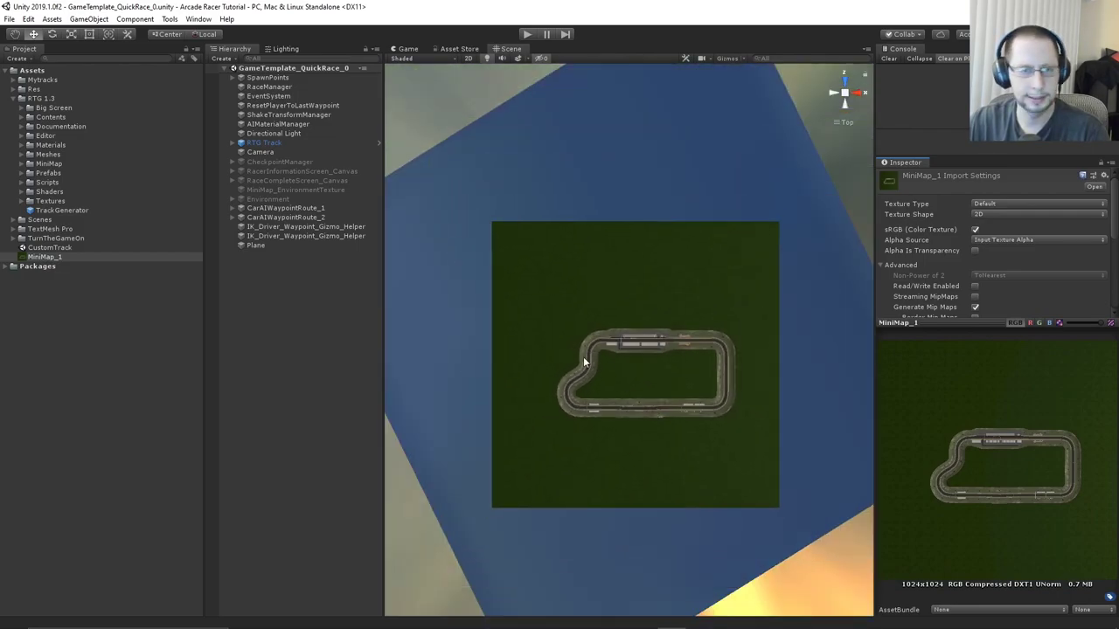
{"action": "left_click", "coordinate": [281, 190]}
{"action": "left_click", "coordinate": [906, 177]}
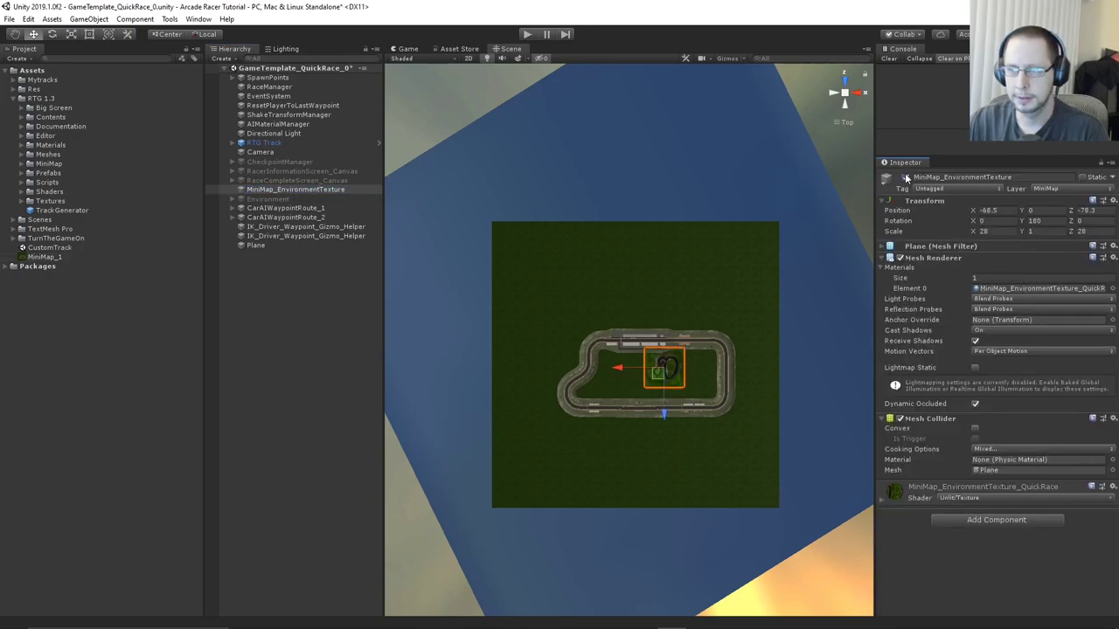
{"action": "scroll", "coordinate": [797, 328], "scroll_direction": "up", "scroll_amount": 4}
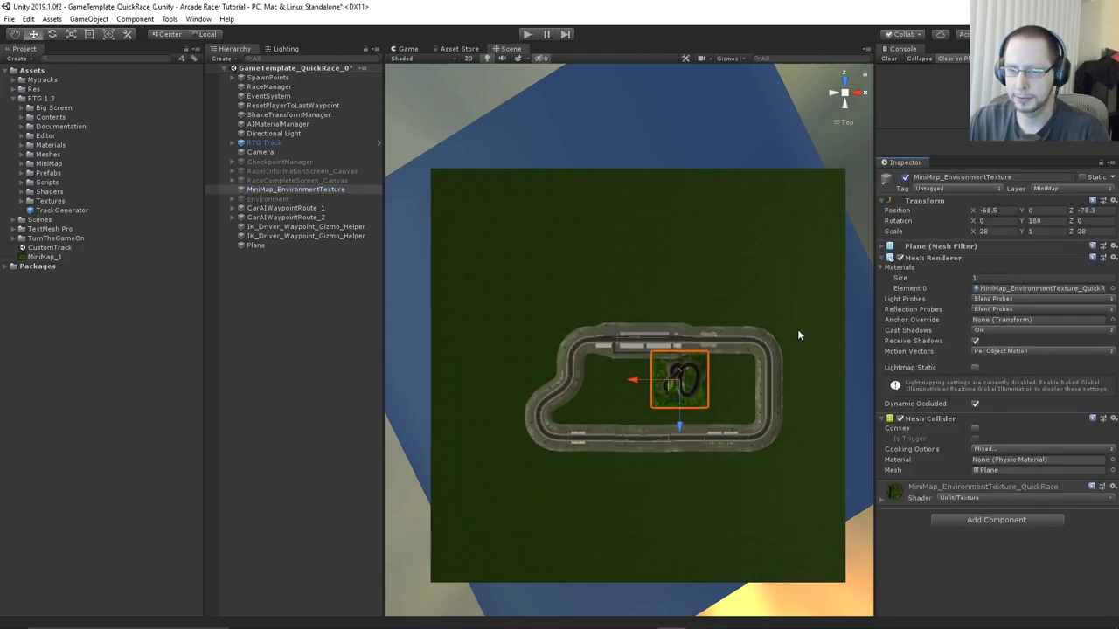
{"action": "middle_click_drag", "start_coordinate": [699, 331], "coordinate": [655, 253]}
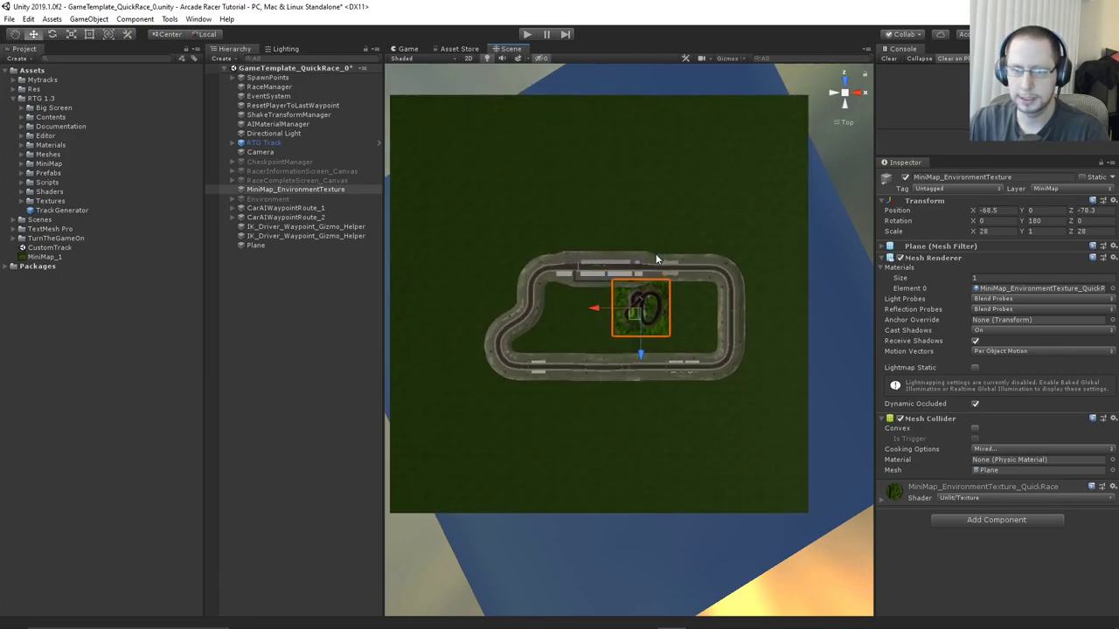
{"action": "scroll", "coordinate": [656, 260], "scroll_direction": "up", "scroll_amount": 5}
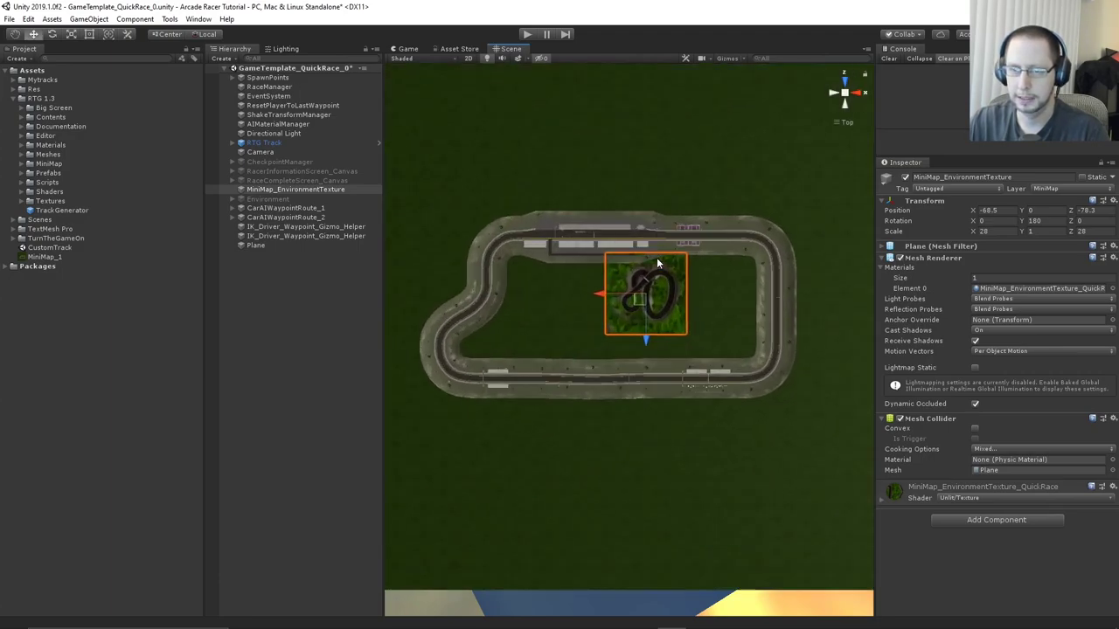
{"action": "scroll", "coordinate": [657, 262], "scroll_direction": "down", "scroll_amount": 2}
{"action": "scroll", "coordinate": [657, 262], "scroll_direction": "up", "scroll_amount": 2}
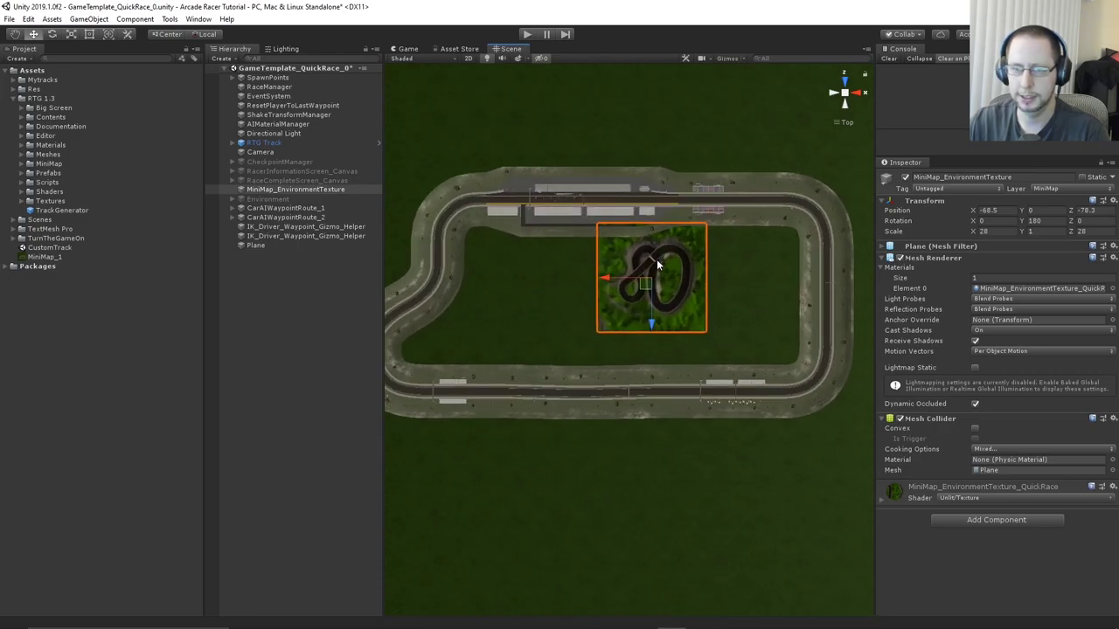
{"action": "scroll", "coordinate": [658, 263], "scroll_direction": "down", "scroll_amount": 2}
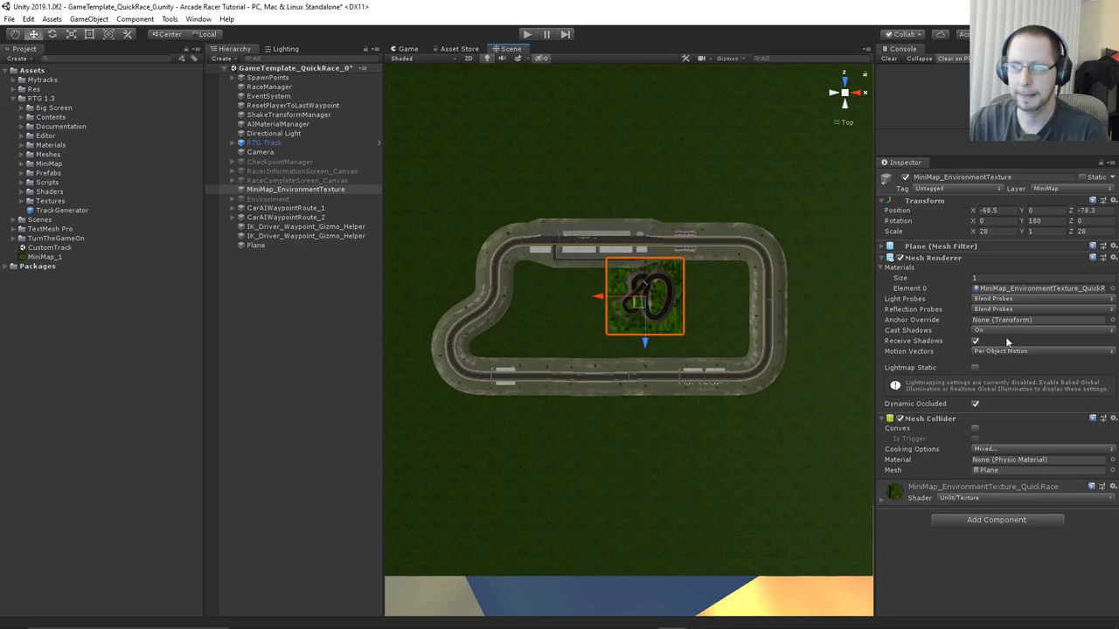
Locate the material of MiniMap_EnvironmentTexture, move it to the root Assets folder, and duplicate it
{"action": "left_click", "coordinate": [1016, 288]}
{"action": "left_click", "coordinate": [131, 294]}
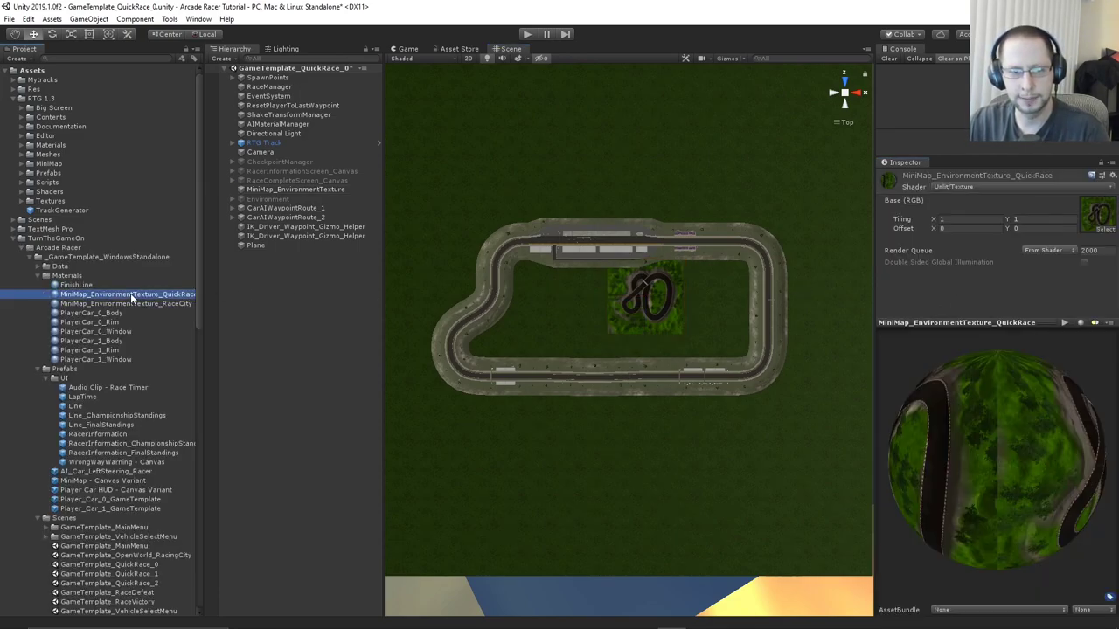
{"action": "left_click_drag", "start_coordinate": [129, 296], "coordinate": [47, 72]}
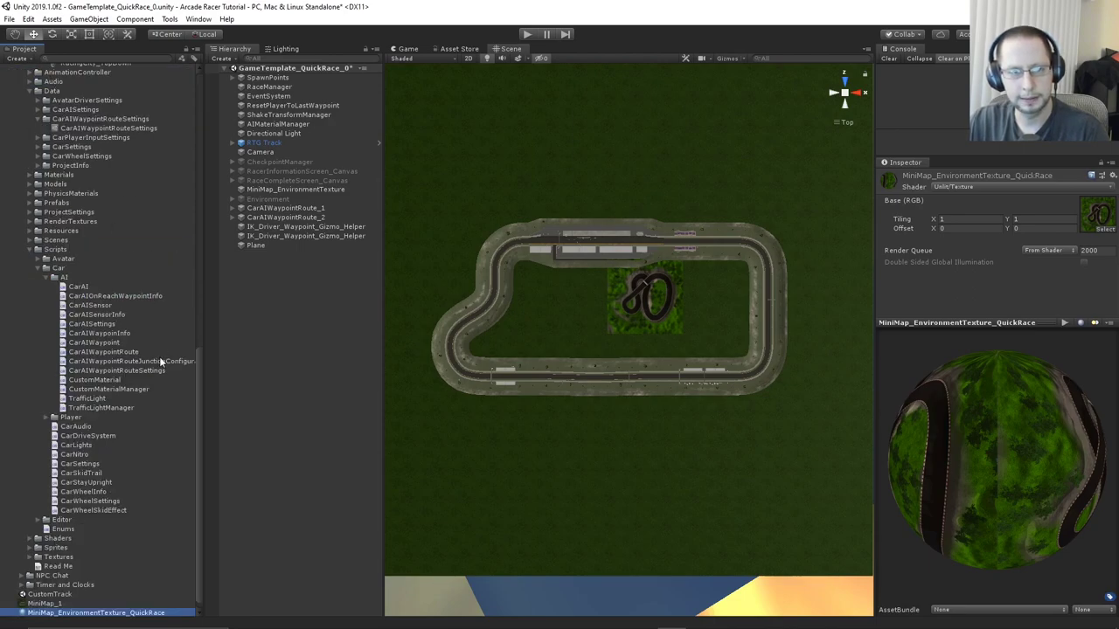
{"action": "key", "text": "ctrl+d"}
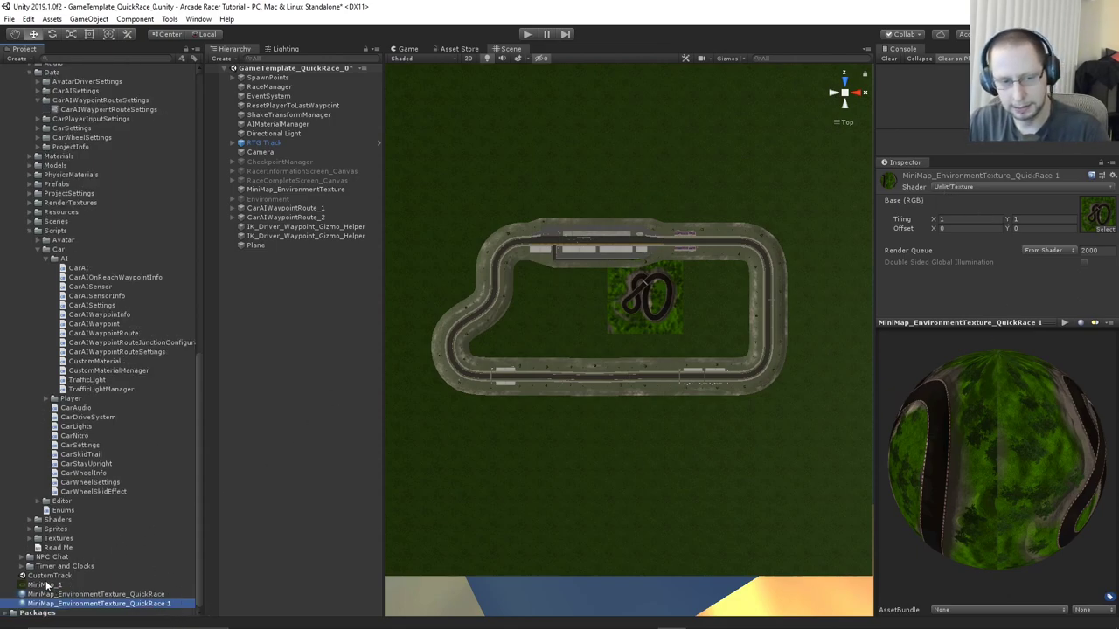
Set MiniMap_1 as the duplicate material's base texture and apply that material to the MiniMap_EnvironmentTexture plane
{"action": "left_click_drag", "start_coordinate": [48, 584], "coordinate": [1097, 218]}
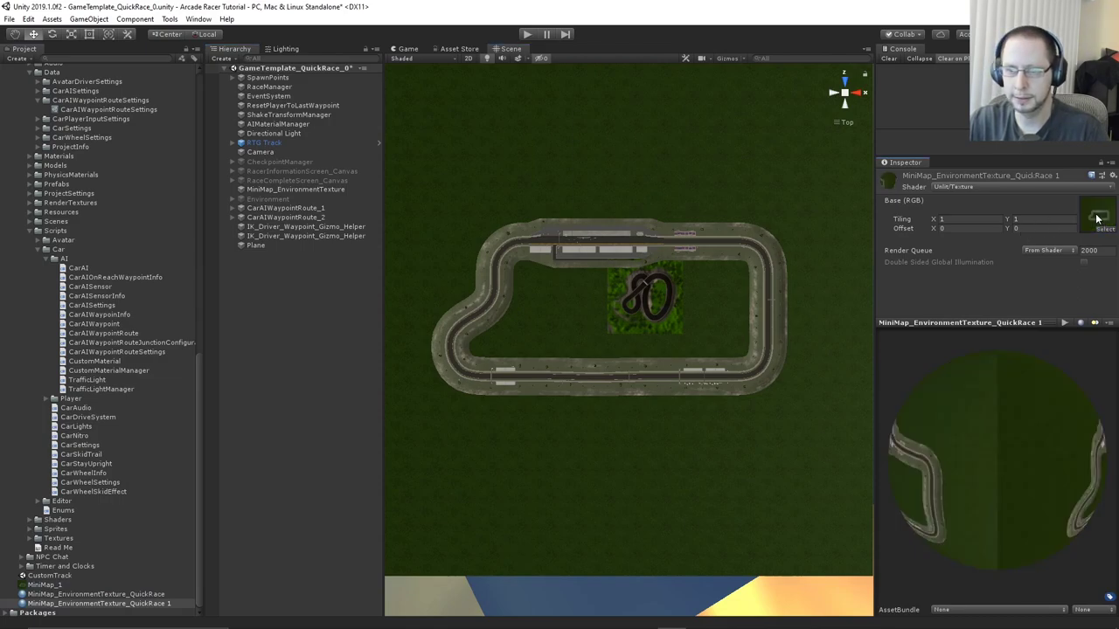
{"action": "left_click", "coordinate": [779, 467]}
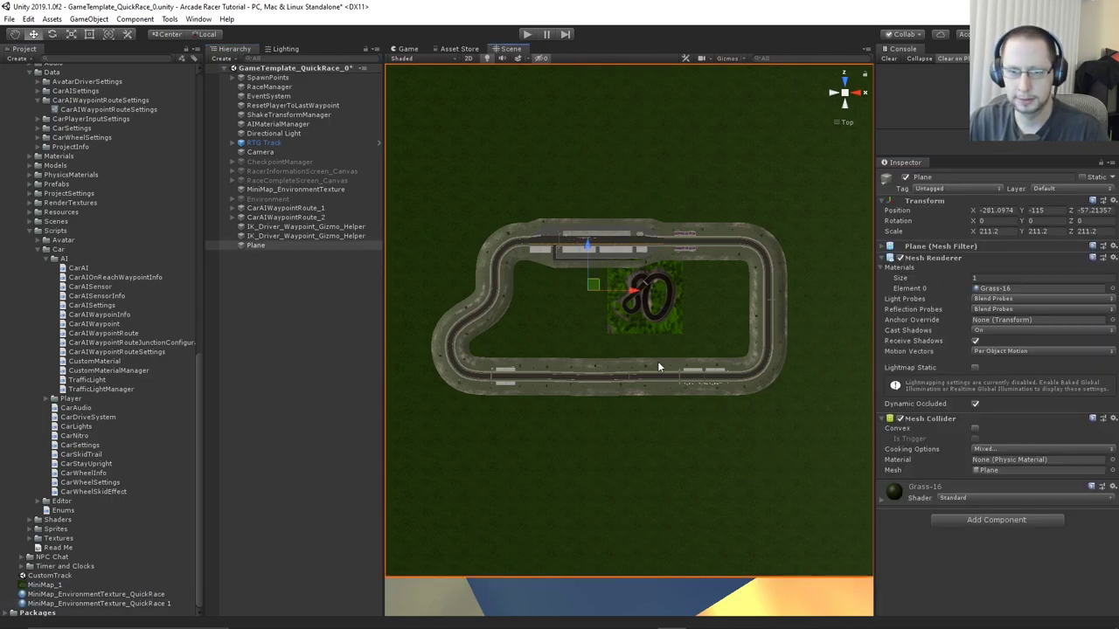
{"action": "left_click", "coordinate": [668, 316]}
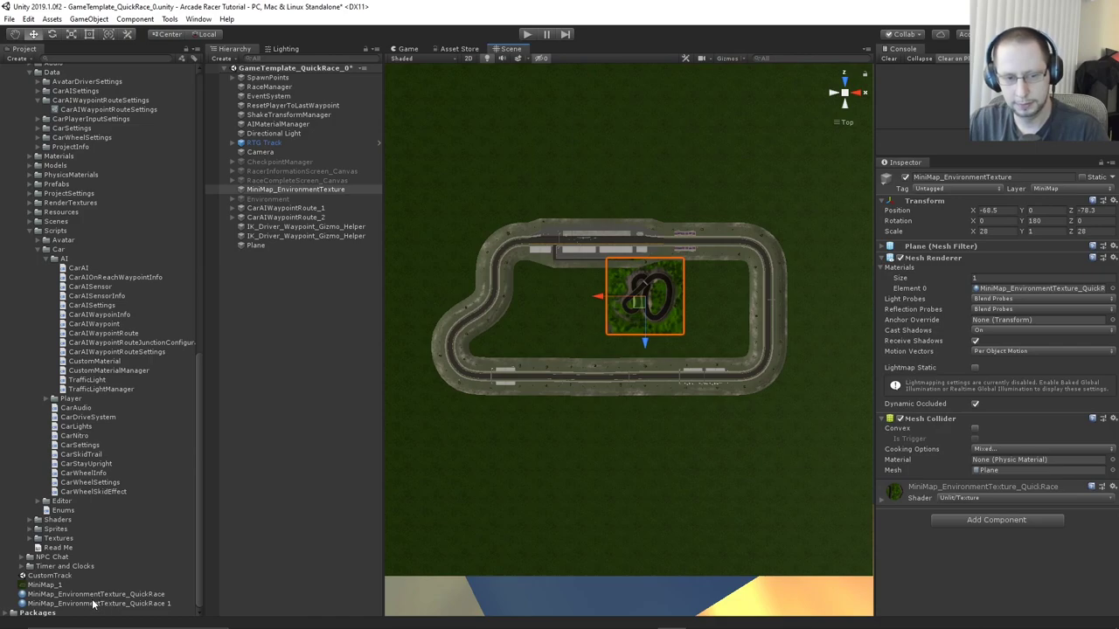
{"action": "left_click_drag", "start_coordinate": [93, 603], "coordinate": [648, 295]}
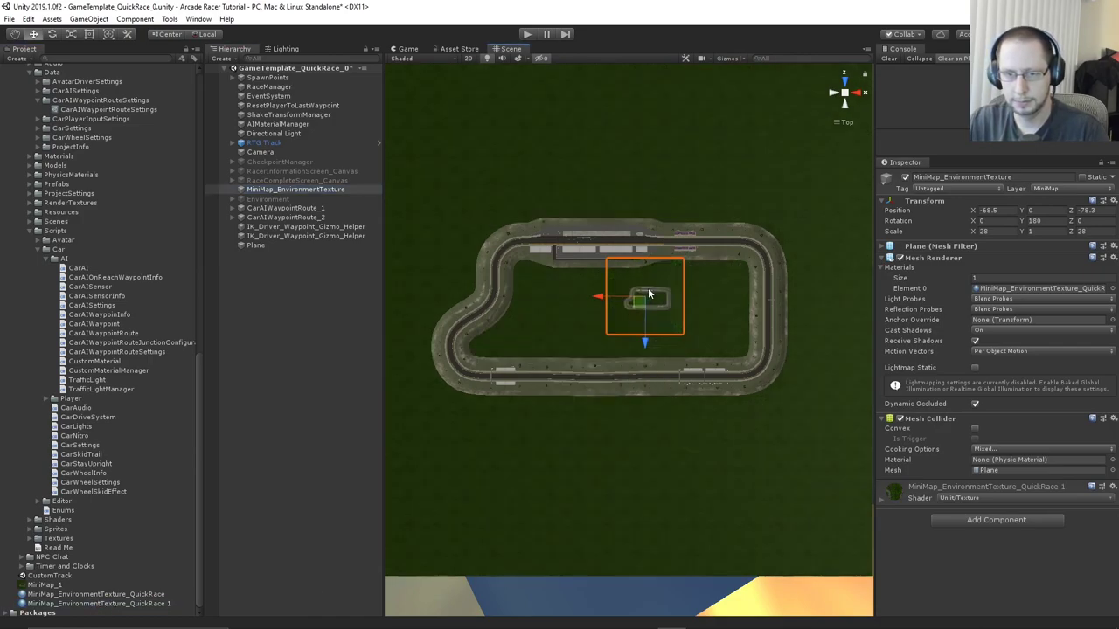
Scale the MiniMap_EnvironmentTexture plane uniformly to about 224.35 in X and Z so it roughly covers the grass plane
{"action": "scroll", "coordinate": [649, 295], "scroll_direction": "down", "scroll_amount": 5}
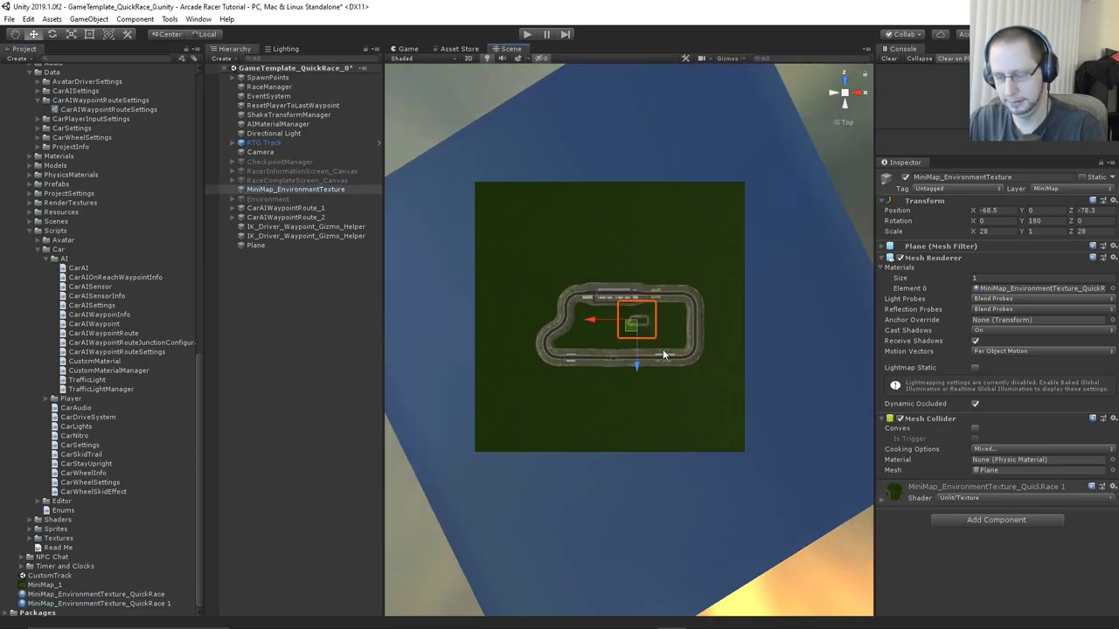
{"action": "scroll", "coordinate": [662, 355], "scroll_direction": "up", "scroll_amount": 5}
{"action": "scroll", "coordinate": [658, 365], "scroll_direction": "down", "scroll_amount": 2}
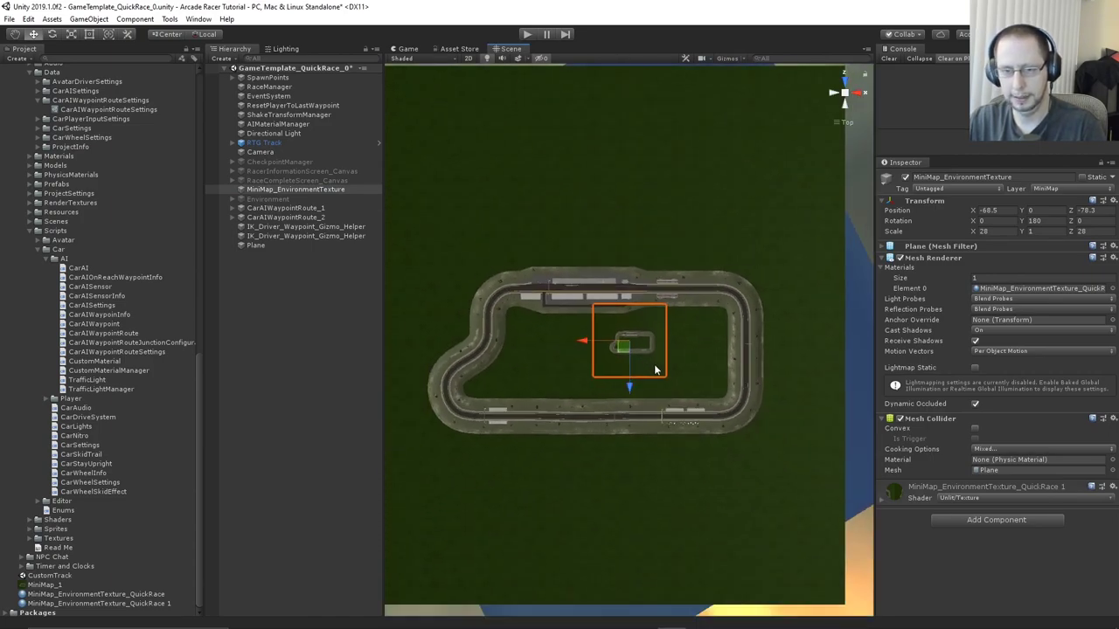
{"action": "key", "text": "e"}
{"action": "key", "text": "r"}
{"action": "scroll", "coordinate": [654, 369], "scroll_direction": "down", "scroll_amount": 3}
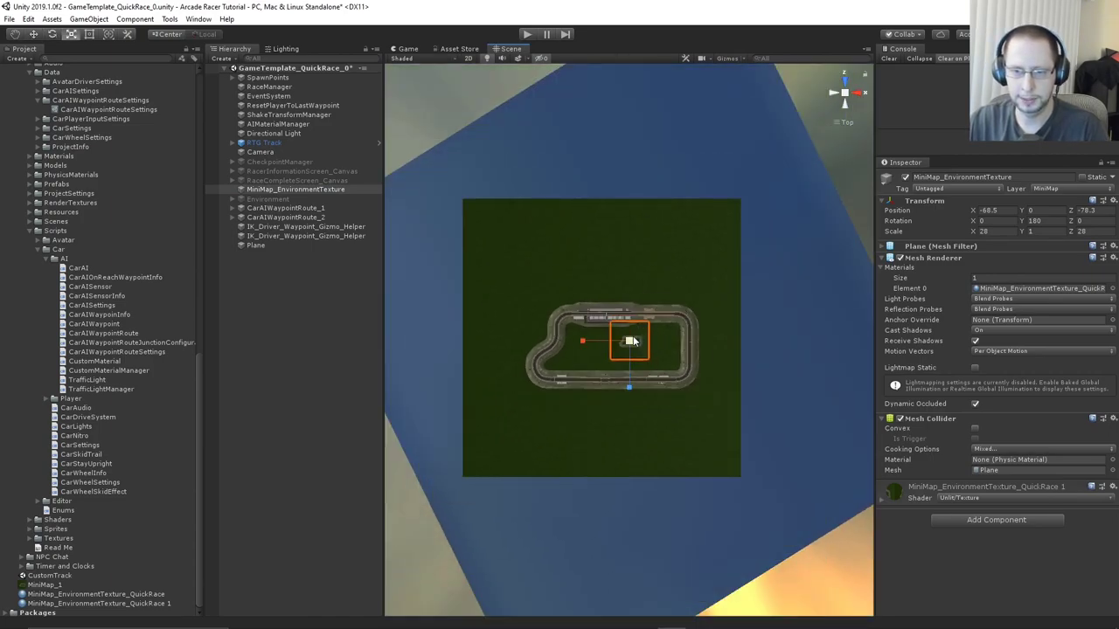
{"action": "left_click_drag", "start_coordinate": [632, 341], "coordinate": [1027, 298]}
Move the MiniMap_EnvironmentTexture plane along X to about -245 so its track image approaches the real track
{"action": "left_click_drag", "start_coordinate": [716, 392], "coordinate": [685, 524], "text": "alt"}
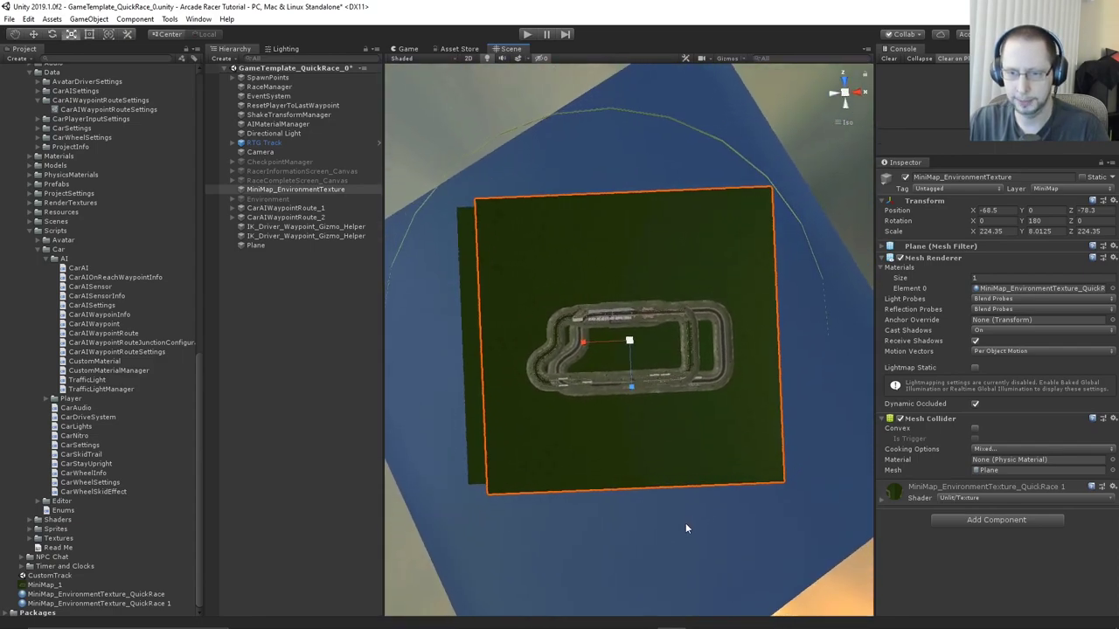
{"action": "scroll", "coordinate": [703, 362], "scroll_direction": "down", "scroll_amount": 1}
{"action": "middle_click_drag", "start_coordinate": [704, 362], "coordinate": [706, 413]}
{"action": "key", "text": "w"}
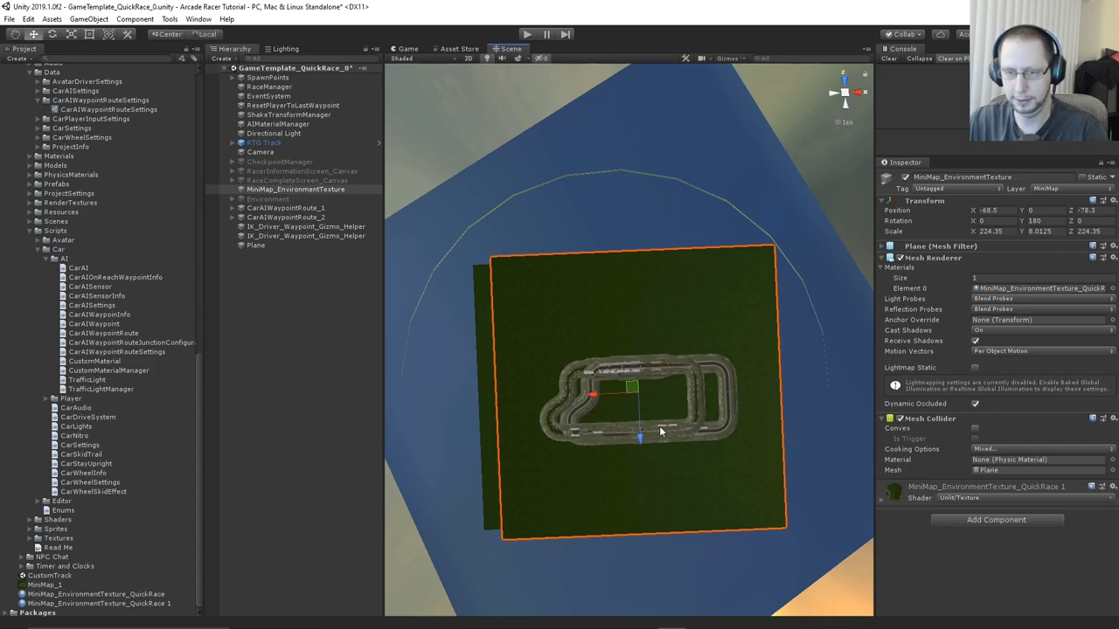
{"action": "left_click_drag", "start_coordinate": [591, 392], "coordinate": [570, 395]}
Fine-tune the minimap plane to position X -273, Z -68 and an X and Z scale of about 208.78, matching the track
{"action": "scroll", "coordinate": [644, 382], "scroll_direction": "up", "scroll_amount": 8}
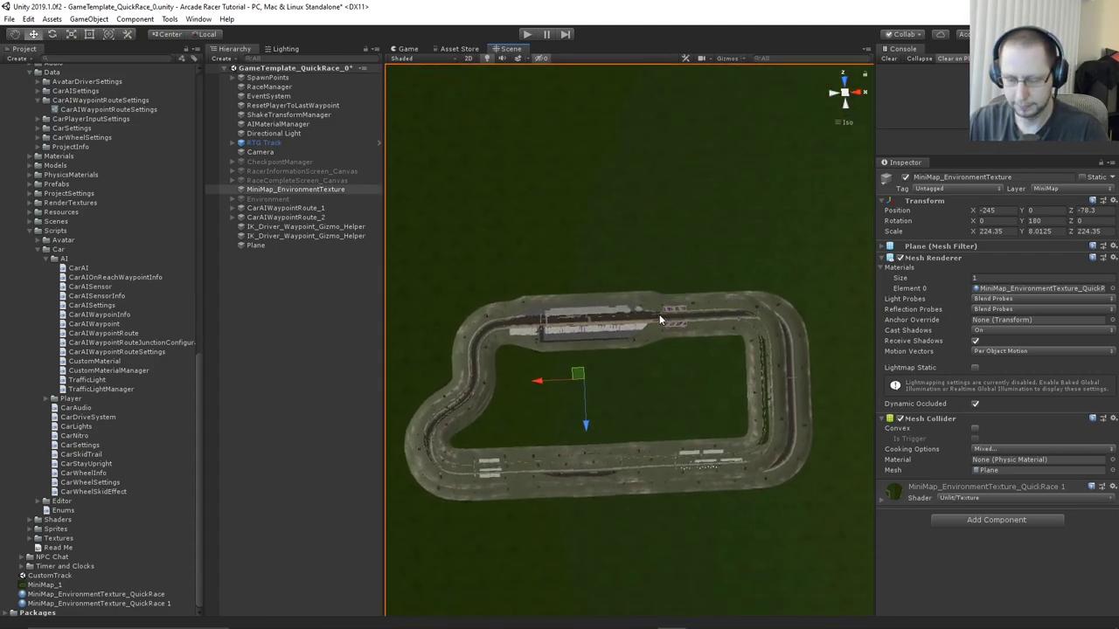
{"action": "key", "text": "r"}
{"action": "left_click_drag", "start_coordinate": [584, 379], "coordinate": [528, 384]}
{"action": "key", "text": "w"}
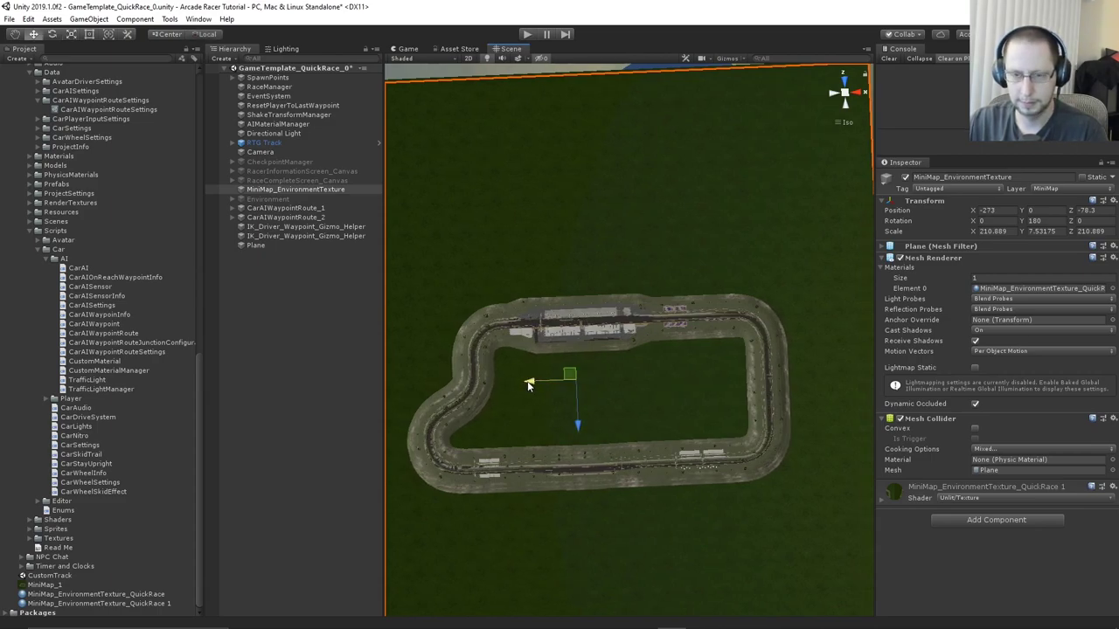
{"action": "key", "text": "r"}
{"action": "left_click_drag", "start_coordinate": [576, 380], "coordinate": [576, 380]}
{"action": "key", "text": "w"}
{"action": "left_click_drag", "start_coordinate": [576, 419], "coordinate": [575, 415]}
Toggle MiniMap_EnvironmentTexture off and on repeatedly to compare its alignment with the real track, leaving it active
{"action": "scroll", "coordinate": [582, 411], "scroll_direction": "down", "scroll_amount": 6}
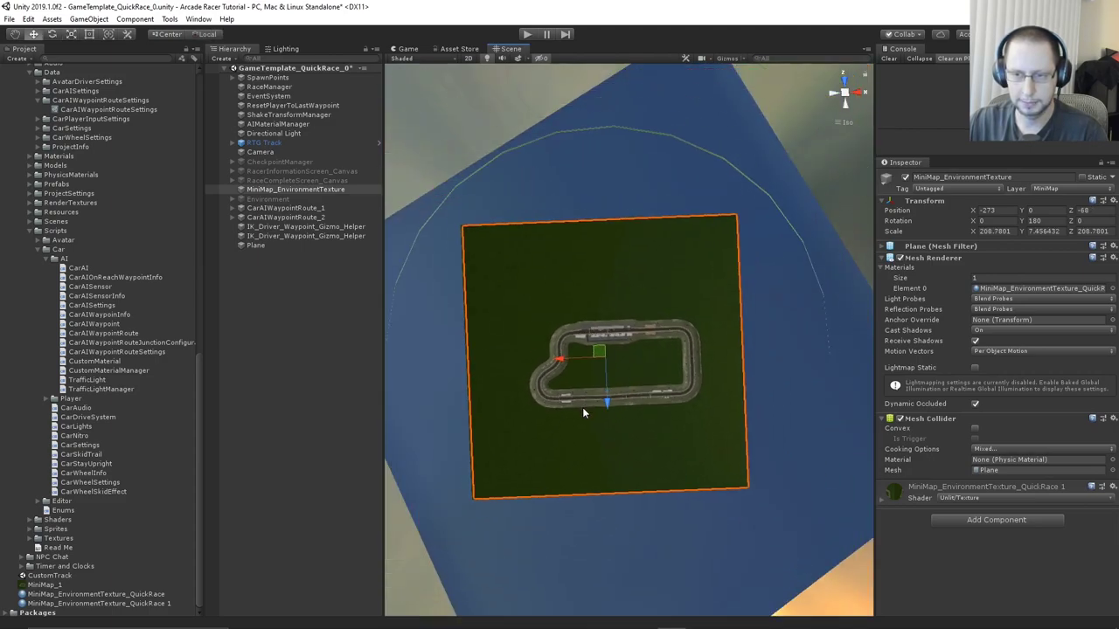
{"action": "left_click", "coordinate": [904, 178]}
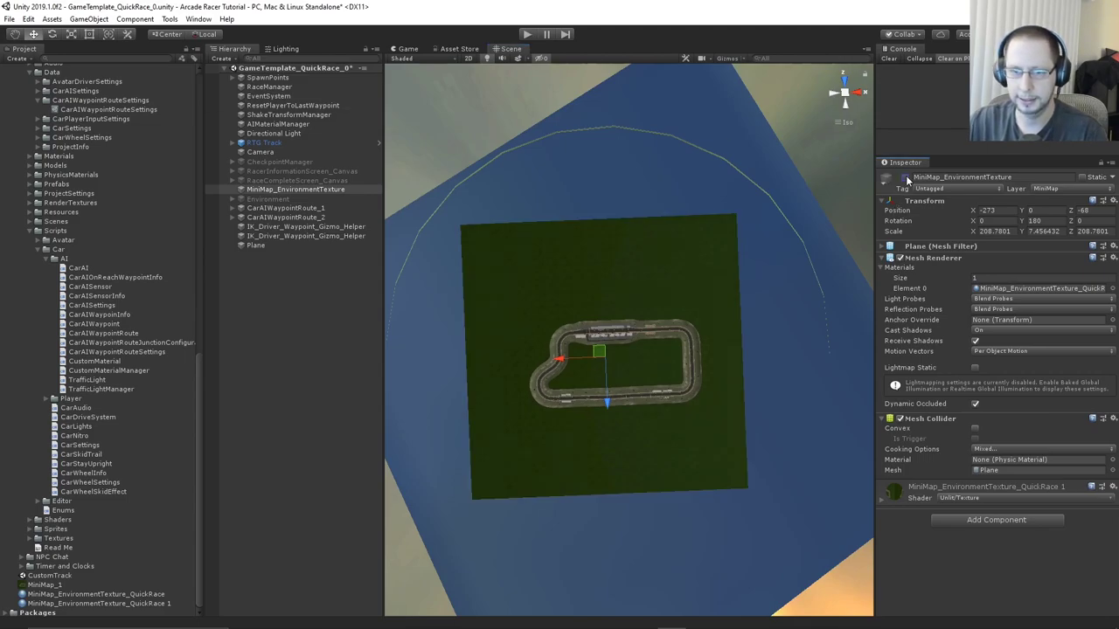
{"action": "left_click", "coordinate": [904, 177]}
{"action": "left_click", "coordinate": [905, 178]}
{"action": "left_click", "coordinate": [904, 178]}
{"action": "left_click", "coordinate": [904, 178]}
{"action": "left_click", "coordinate": [904, 178]}
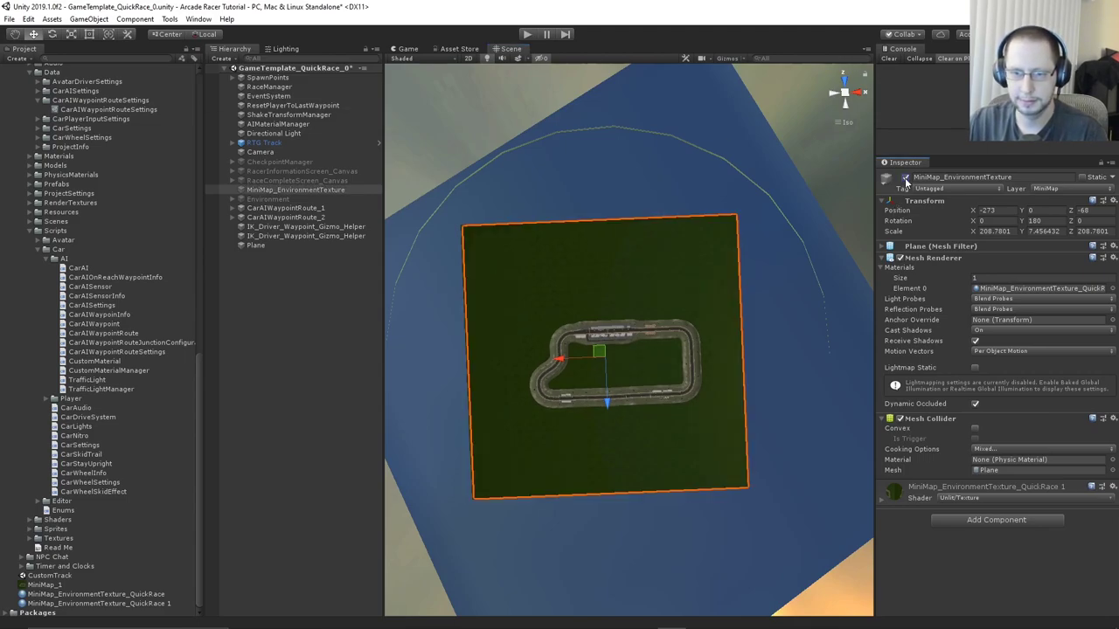
Recheck the MiniMap_EnvironmentTexture alignment by toggling it off and on, and lower the plane to Y -143 beneath the real track
{"action": "left_click", "coordinate": [905, 178]}
{"action": "left_click", "coordinate": [904, 177]}
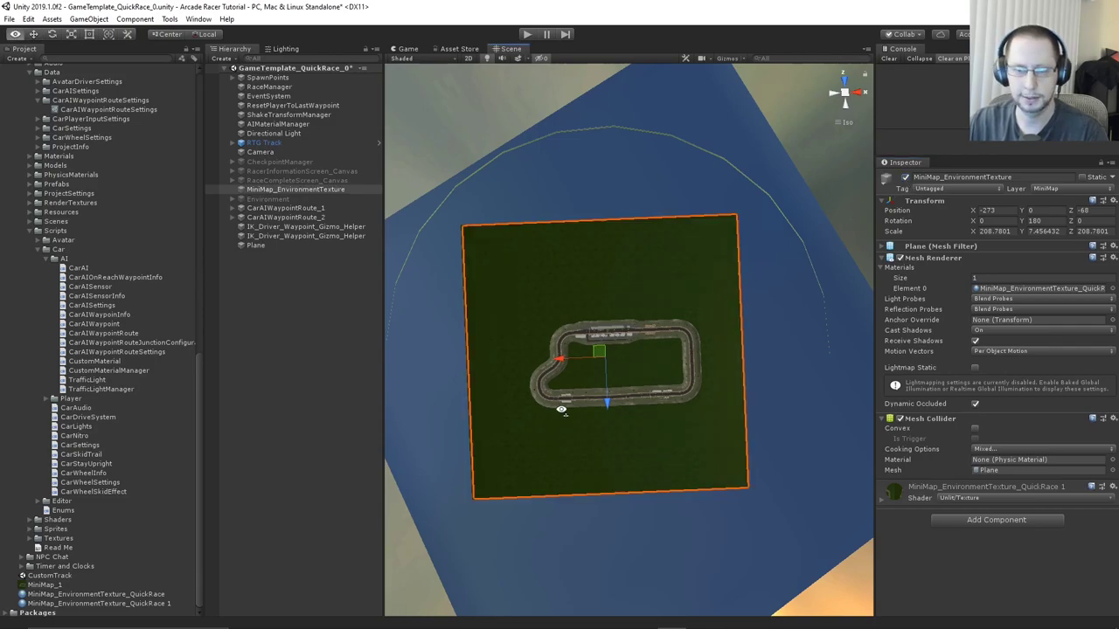
{"action": "left_click_drag", "start_coordinate": [562, 407], "coordinate": [599, 226], "text": "alt"}
{"action": "left_click_drag", "start_coordinate": [610, 286], "coordinate": [614, 413]}
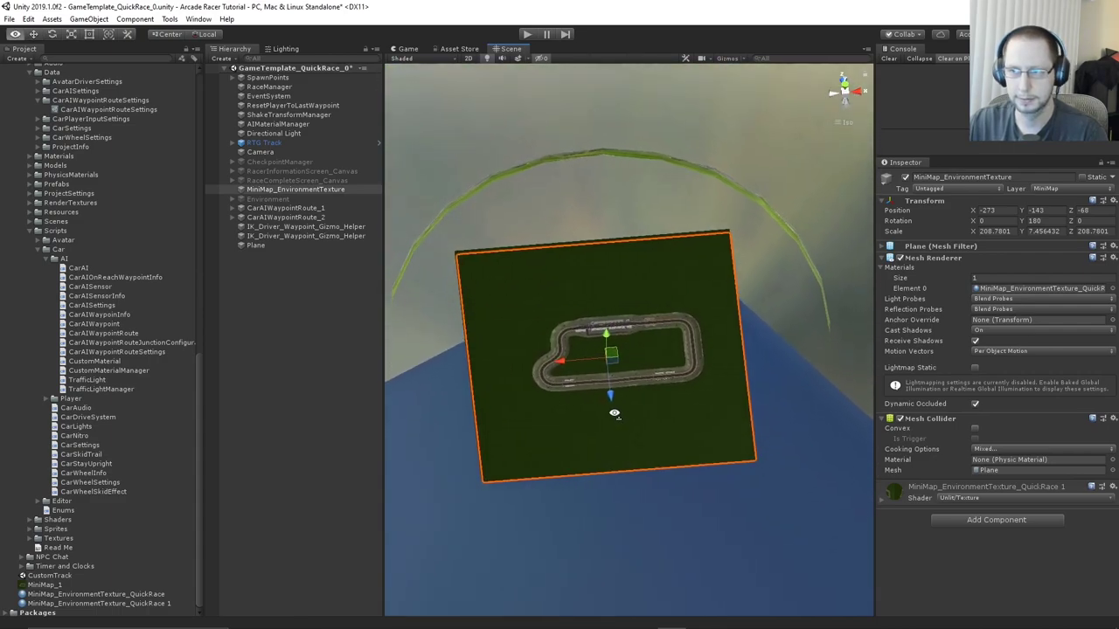
{"action": "right_click_drag", "start_coordinate": [614, 413], "coordinate": [614, 414]}
Check that the MiniMap_EnvironmentTexture plane is assigned to the MiniMap layer, leaving the assignment as it is
{"action": "left_click", "coordinate": [1058, 189]}
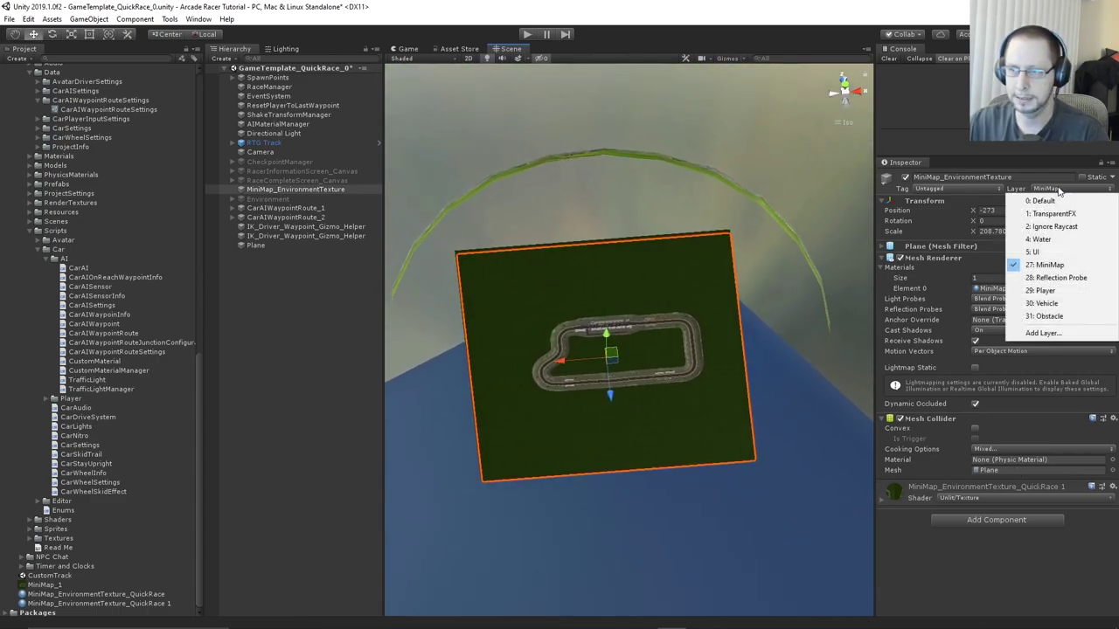
{"action": "left_click", "coordinate": [996, 573]}
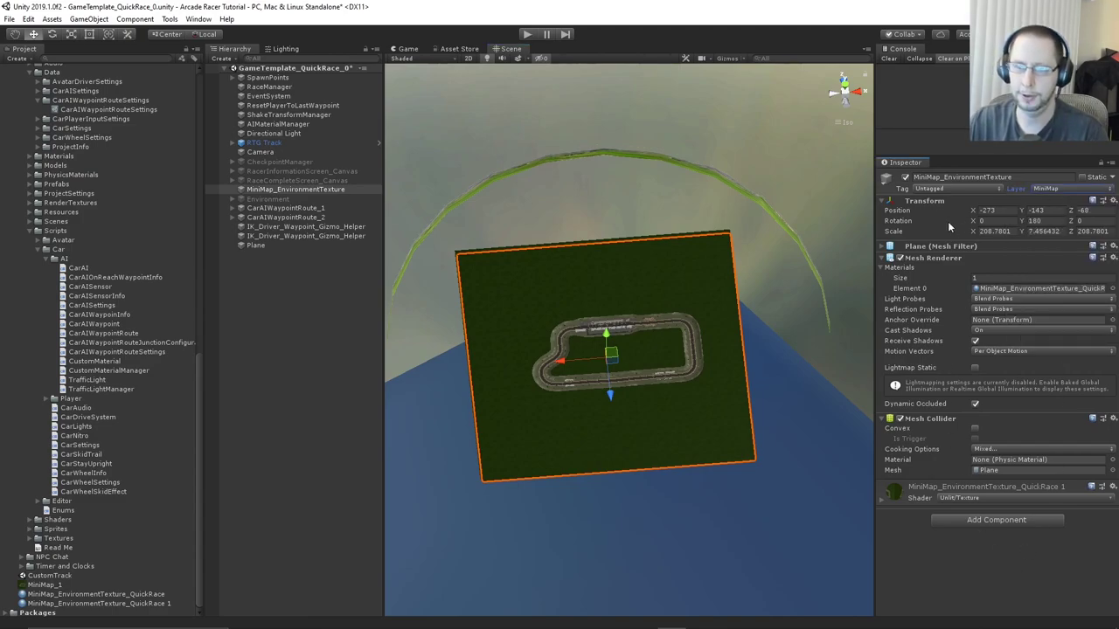
{"action": "mouse_move", "coordinate": [701, 287]}
{"action": "right_mouse_down"}
{"action": "mouse_move", "coordinate": [706, 372]}
{"action": "mouse_move", "coordinate": [664, 272]}
{"action": "mouse_move", "coordinate": [684, 280]}
{"action": "right_mouse_up"}
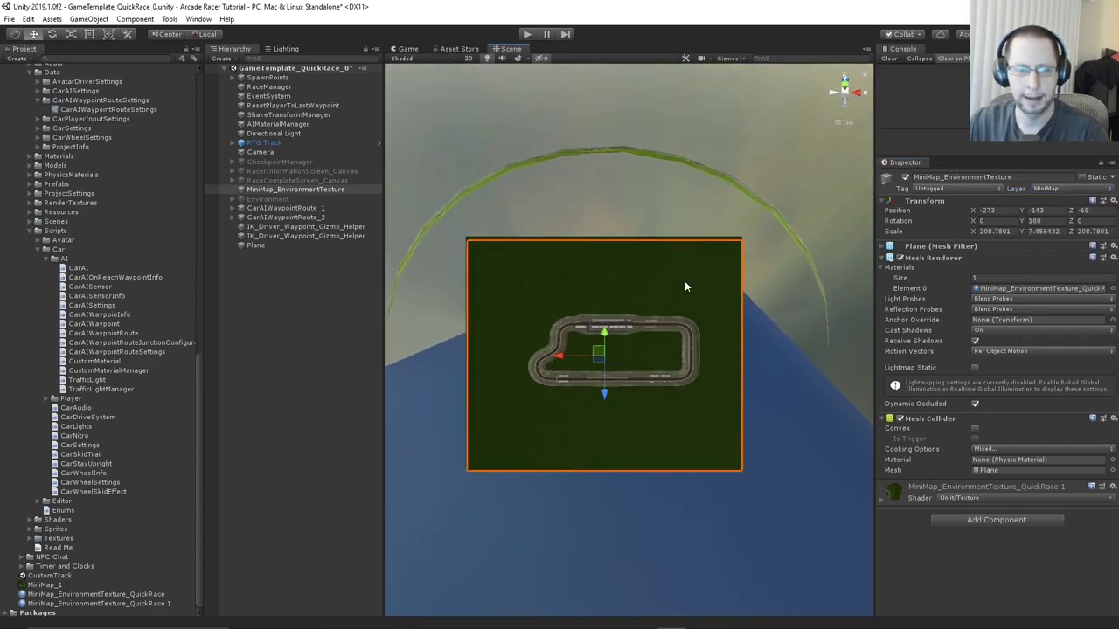
Review the inactive Environment, RaceCompleteScreen_Canvas, RacerInformationScreen_Canvas and CheckpointManager objects in the scene hierarchy
{"action": "left_click", "coordinate": [280, 199]}
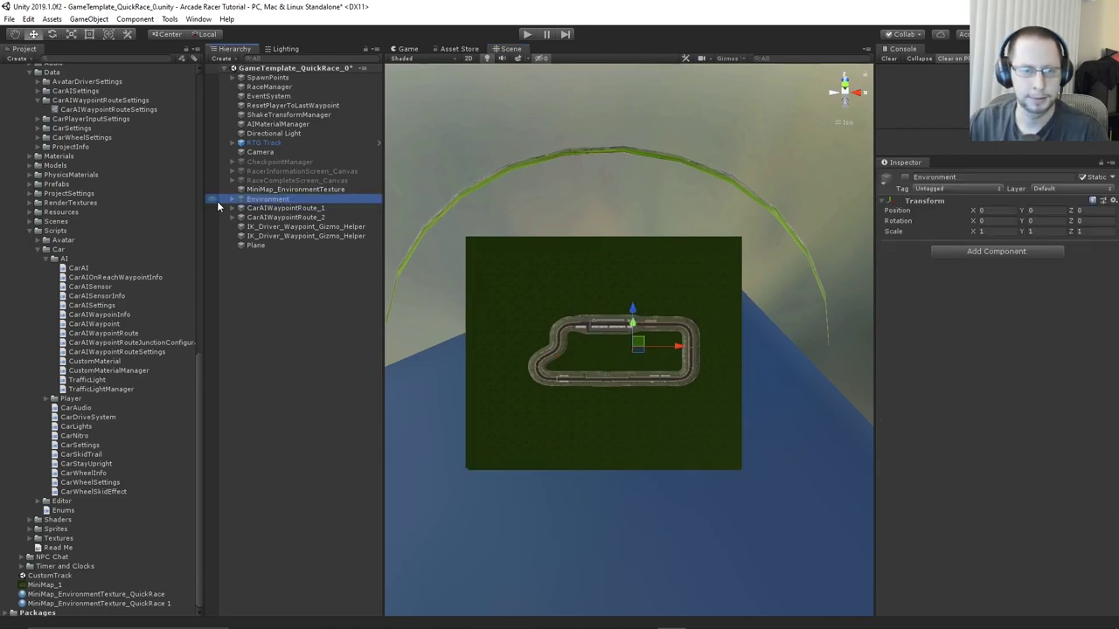
{"action": "left_click", "coordinate": [233, 200]}
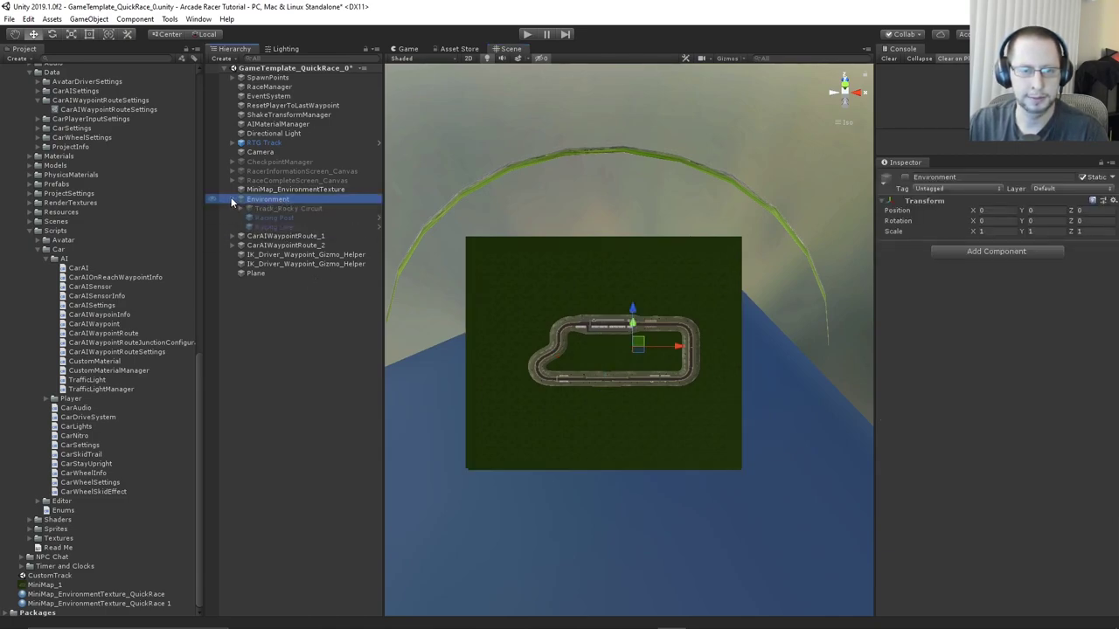
{"action": "left_click", "coordinate": [232, 199]}
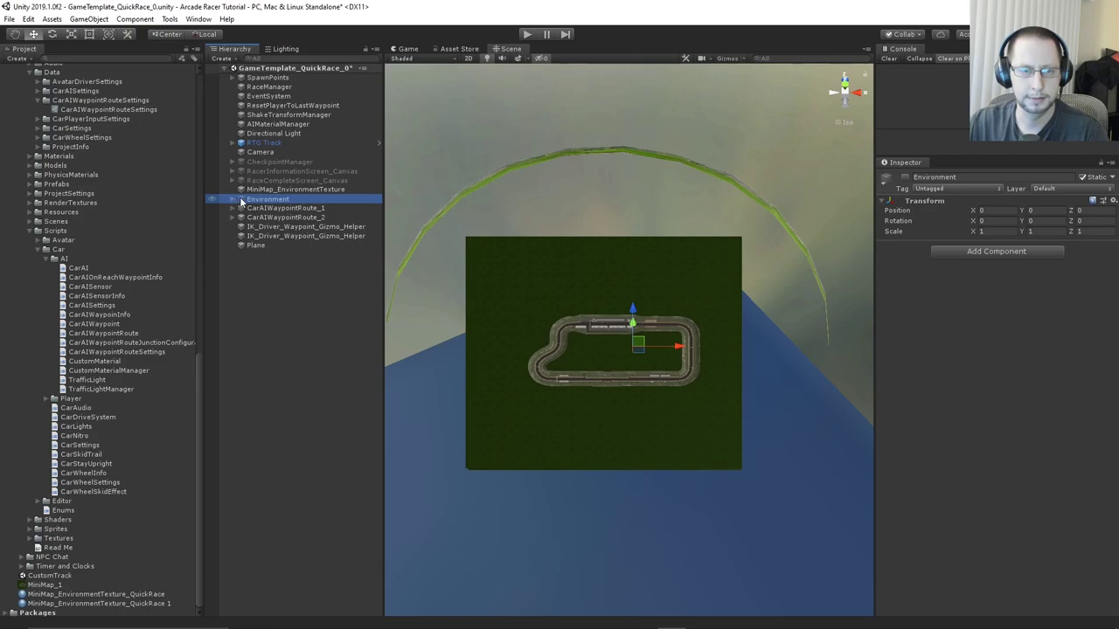
{"action": "left_click", "coordinate": [286, 183]}
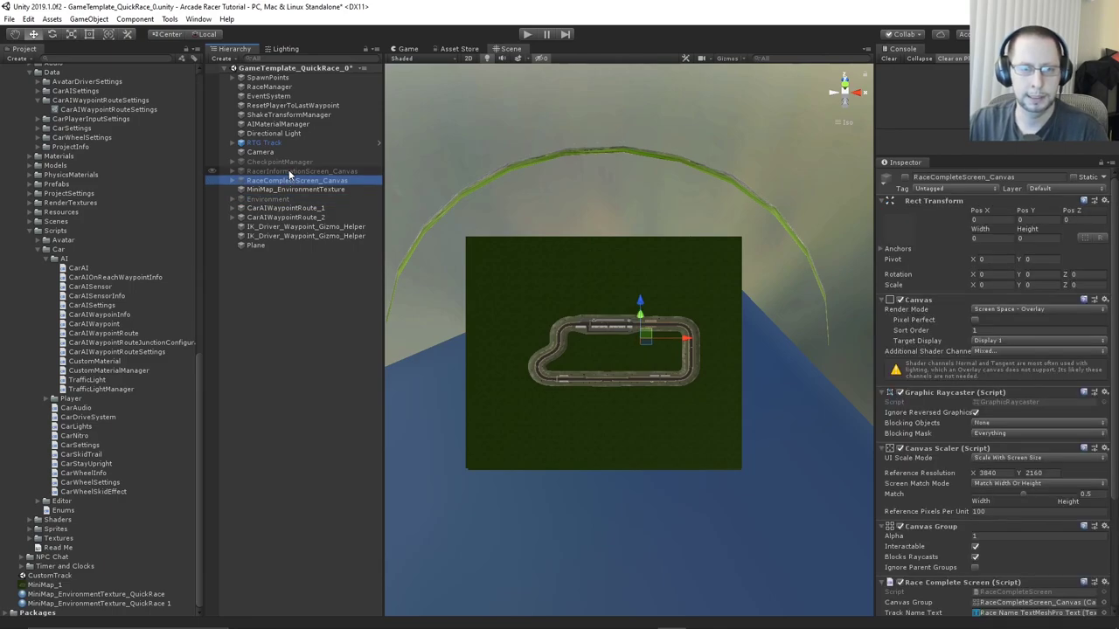
{"action": "left_click", "coordinate": [289, 172], "text": "shift"}
{"action": "left_click", "coordinate": [286, 163], "text": "shift"}
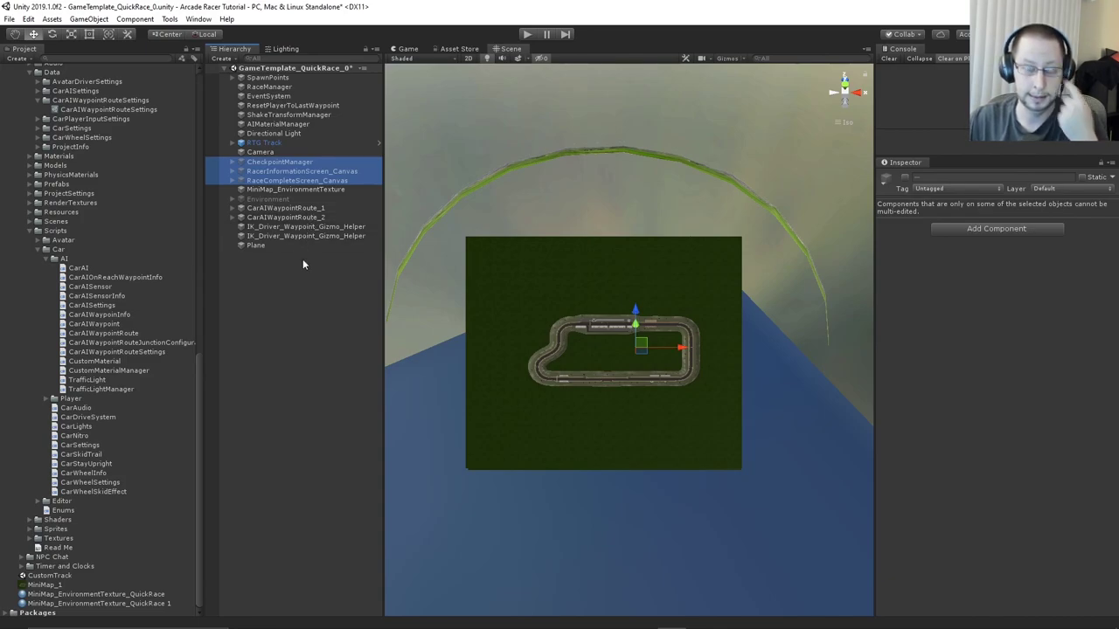
{"action": "left_click", "coordinate": [305, 318]}
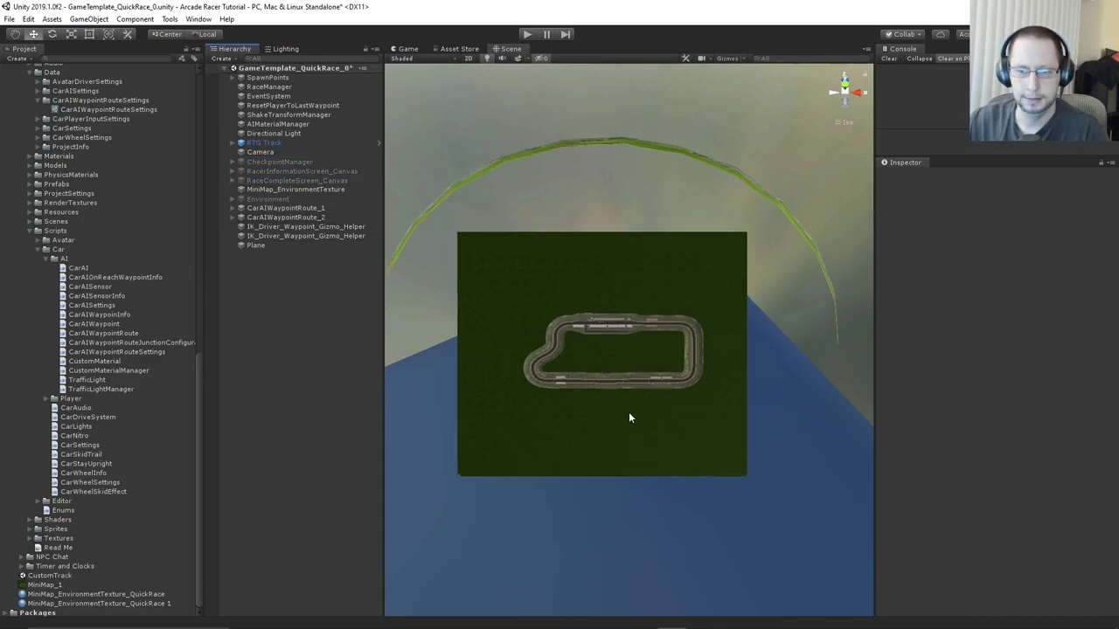
Select the RaceManager object and widen the Scene view so more of the track fits
{"action": "scroll", "coordinate": [630, 413], "scroll_direction": "up", "scroll_amount": 5}
{"action": "mouse_move", "coordinate": [637, 399]}
{"action": "middle_mouse_down"}
{"action": "mouse_move", "coordinate": [723, 328]}
{"action": "mouse_move", "coordinate": [708, 352]}
{"action": "mouse_move", "coordinate": [568, 354]}
{"action": "mouse_move", "coordinate": [624, 361]}
{"action": "mouse_move", "coordinate": [650, 383]}
{"action": "middle_mouse_up"}
{"action": "scroll", "coordinate": [625, 362], "scroll_direction": "down", "scroll_amount": 2}
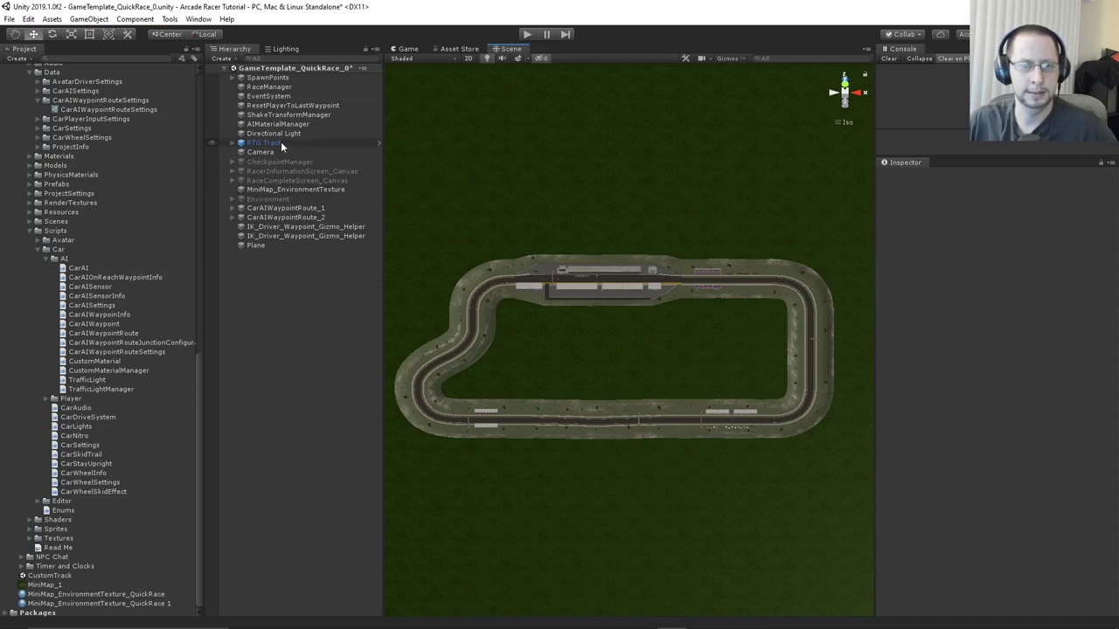
{"action": "left_click", "coordinate": [282, 87]}
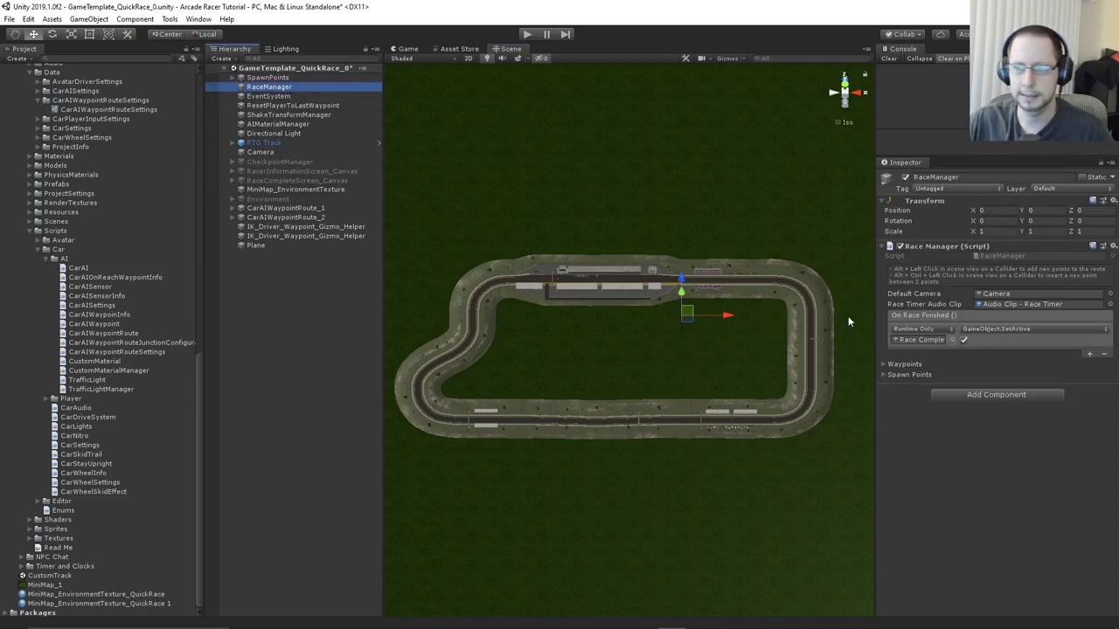
{"action": "scroll", "coordinate": [627, 382], "scroll_direction": "up", "scroll_amount": 3}
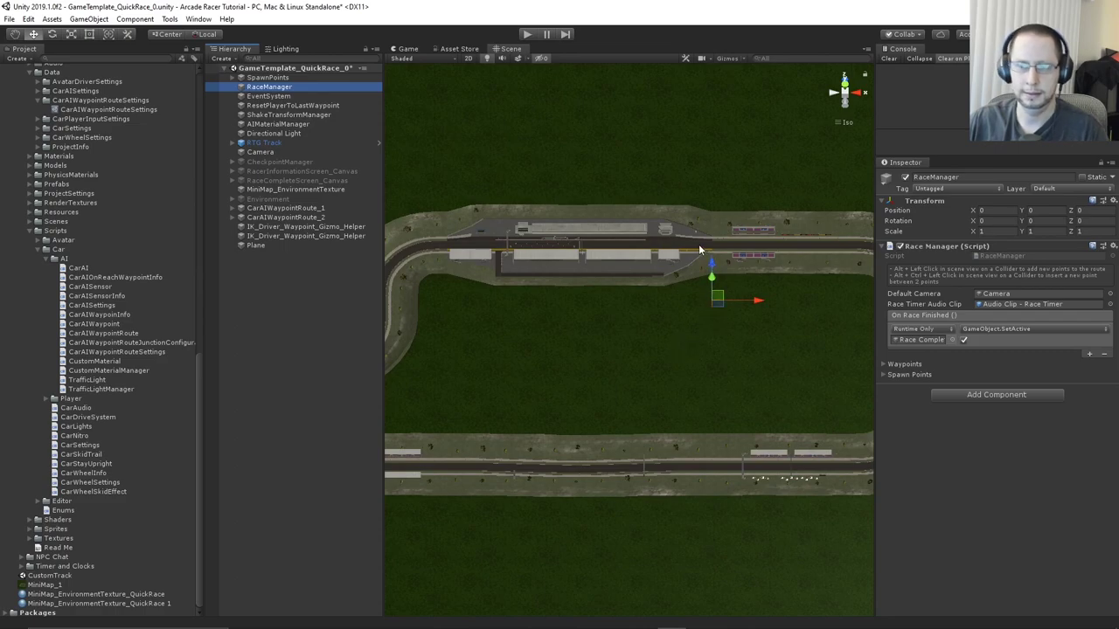
{"action": "scroll", "coordinate": [700, 250], "scroll_direction": "down", "scroll_amount": 5}
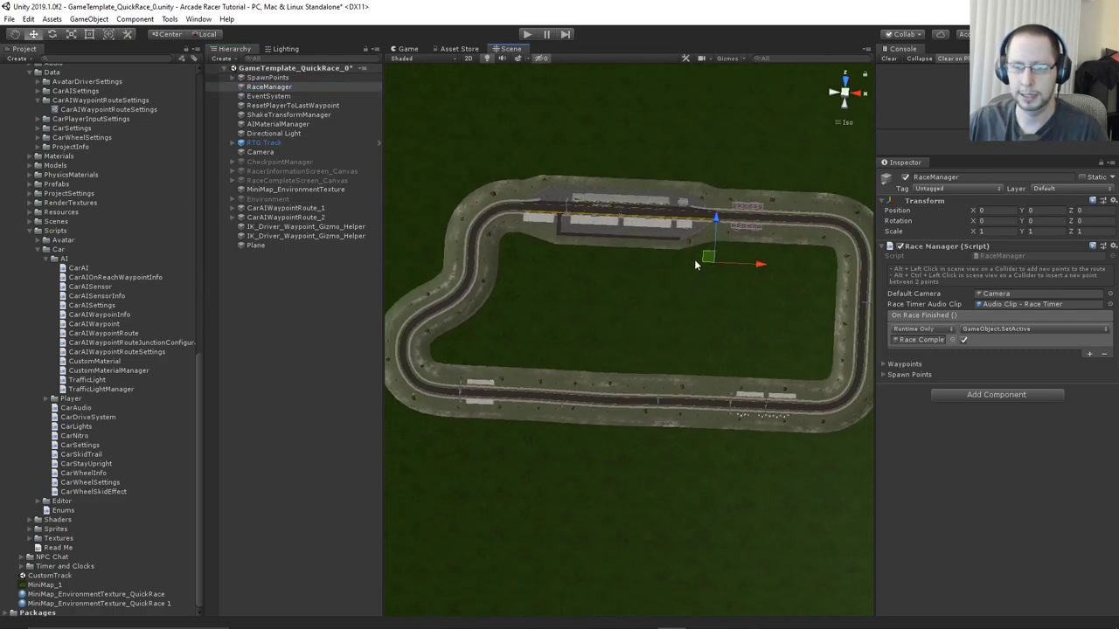
{"action": "middle_click_drag", "start_coordinate": [695, 260], "coordinate": [718, 226]}
{"action": "scroll", "coordinate": [711, 245], "scroll_direction": "up", "scroll_amount": 3}
{"action": "mouse_move", "coordinate": [650, 266]}
{"action": "right_mouse_down"}
{"action": "mouse_move", "coordinate": [704, 271]}
{"action": "mouse_move", "coordinate": [669, 274]}
{"action": "right_mouse_up"}
{"action": "left_click_drag", "start_coordinate": [871, 288], "coordinate": [955, 293]}
{"action": "scroll", "coordinate": [786, 315], "scroll_direction": "down", "scroll_amount": 4}
{"action": "left_click_drag", "start_coordinate": [759, 311], "coordinate": [744, 305], "text": "alt"}
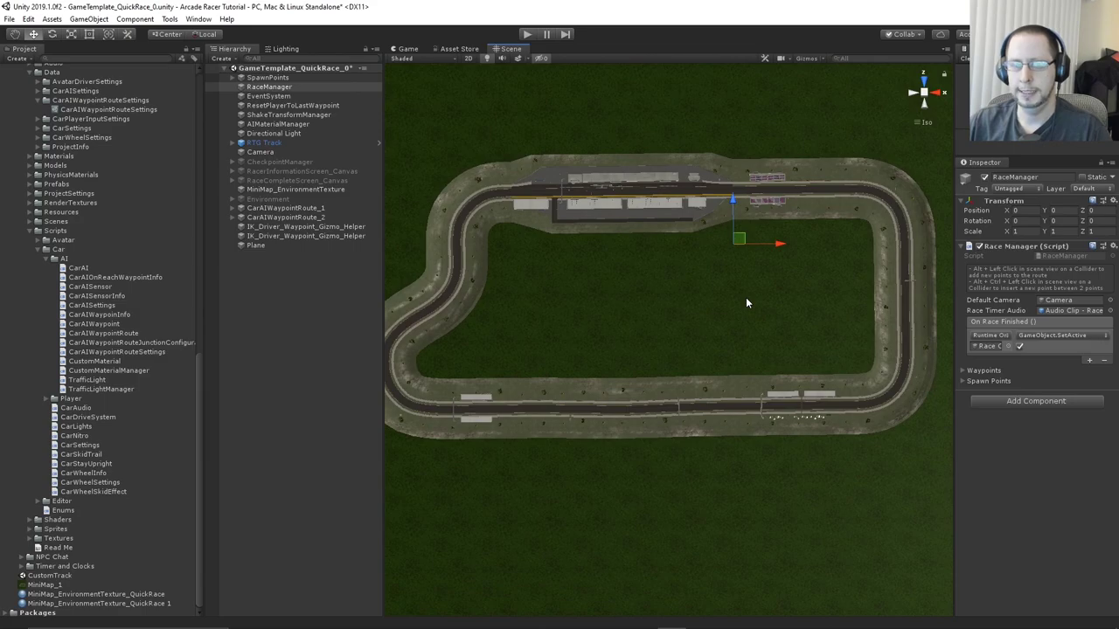
Switch the Scene view to the straight-down Top orientation with the whole circuit in frame
{"action": "scroll", "coordinate": [696, 323], "scroll_direction": "up", "scroll_amount": 5}
{"action": "middle_click_drag", "start_coordinate": [695, 310], "coordinate": [656, 404]}
{"action": "left_click_drag", "start_coordinate": [655, 404], "coordinate": [112, 305], "text": "alt"}
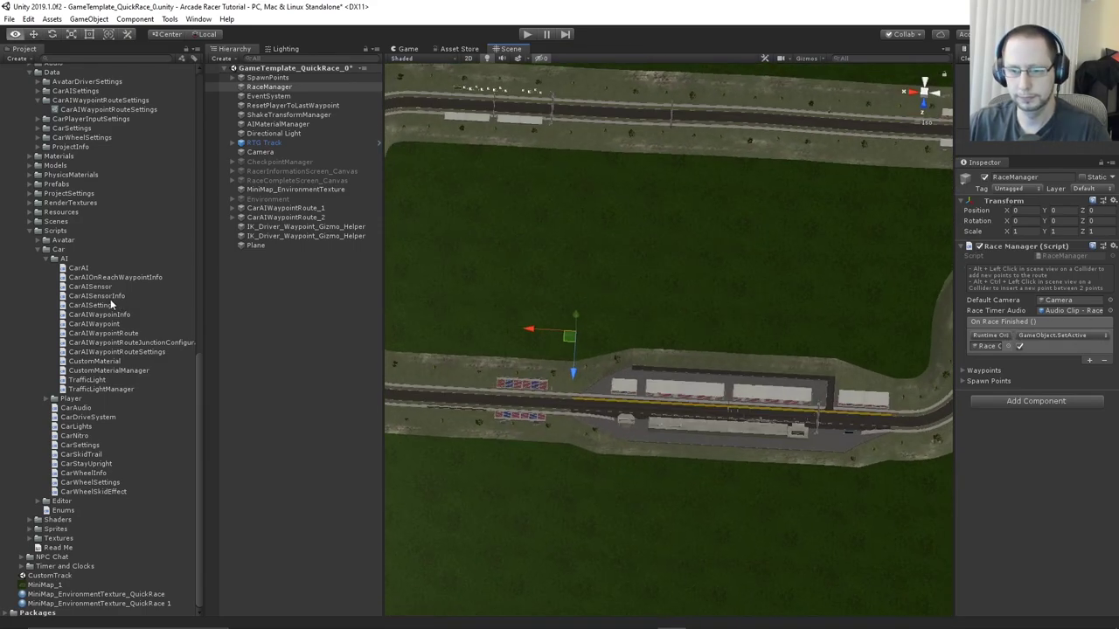
{"action": "scroll", "coordinate": [714, 413], "scroll_direction": "up", "scroll_amount": 7}
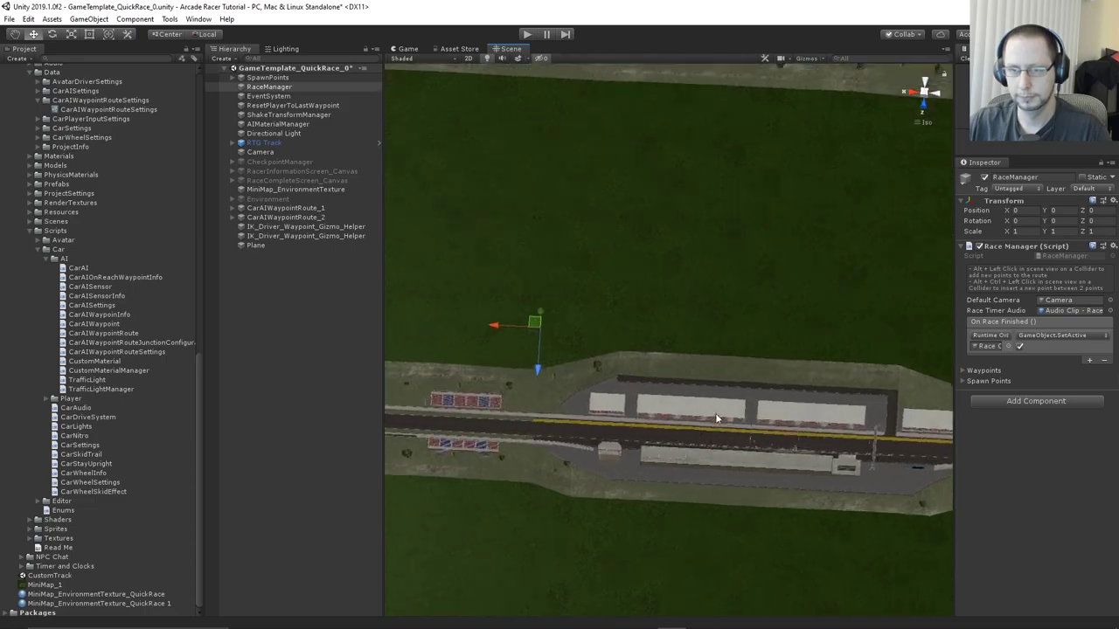
{"action": "left_click", "coordinate": [940, 92]}
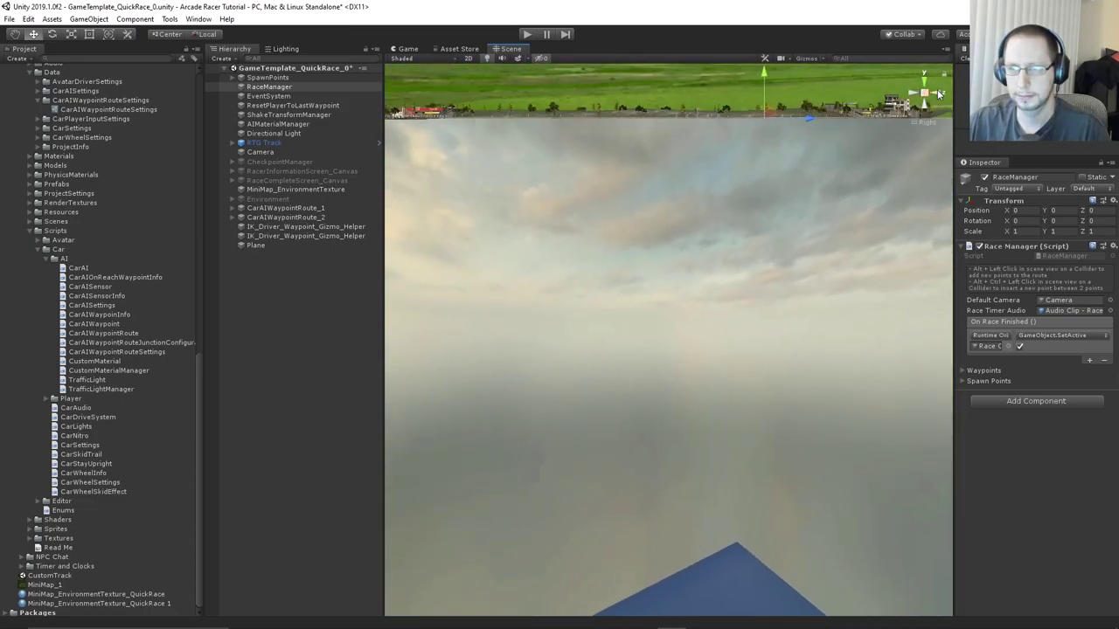
{"action": "left_click", "coordinate": [937, 89]}
{"action": "scroll", "coordinate": [630, 290], "scroll_direction": "down", "scroll_amount": 5}
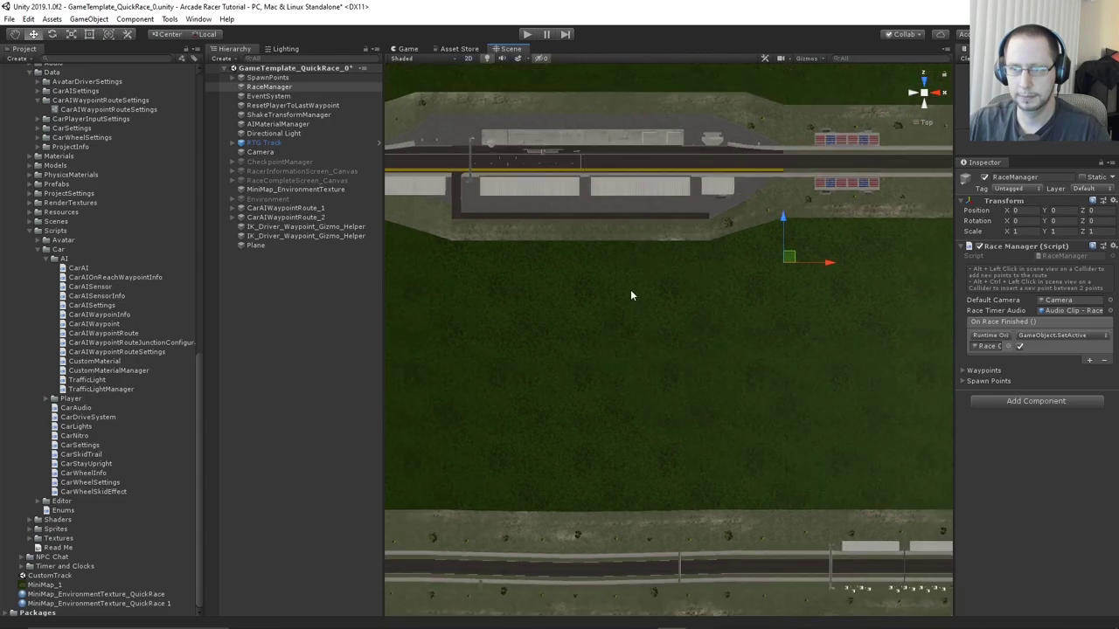
{"action": "scroll", "coordinate": [706, 313], "scroll_direction": "down", "scroll_amount": 4}
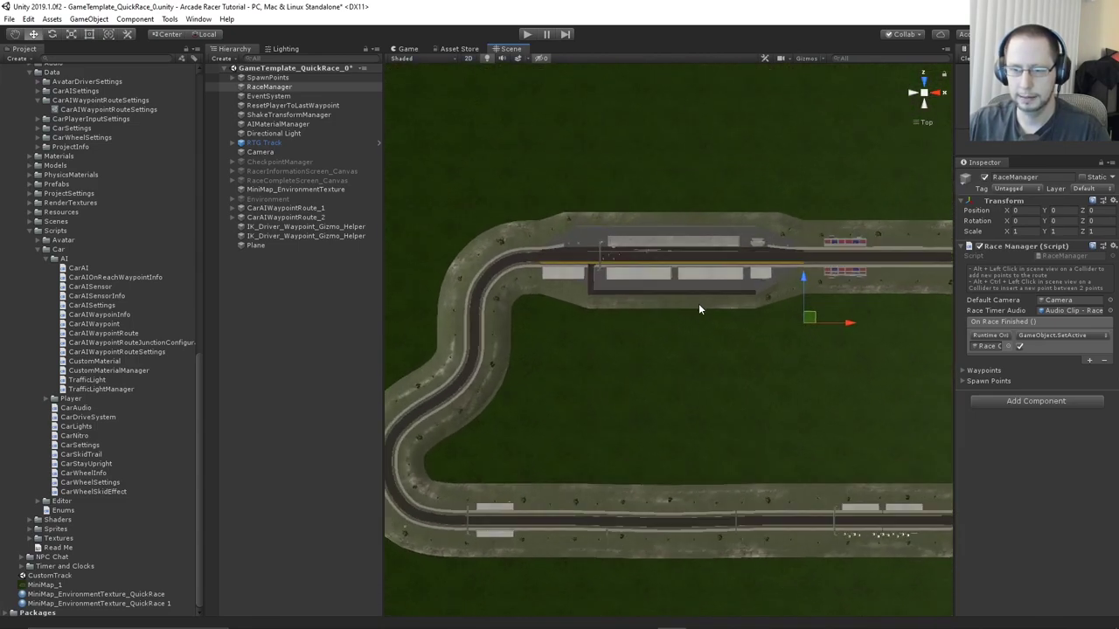
{"action": "middle_click_drag", "start_coordinate": [694, 315], "coordinate": [670, 307]}
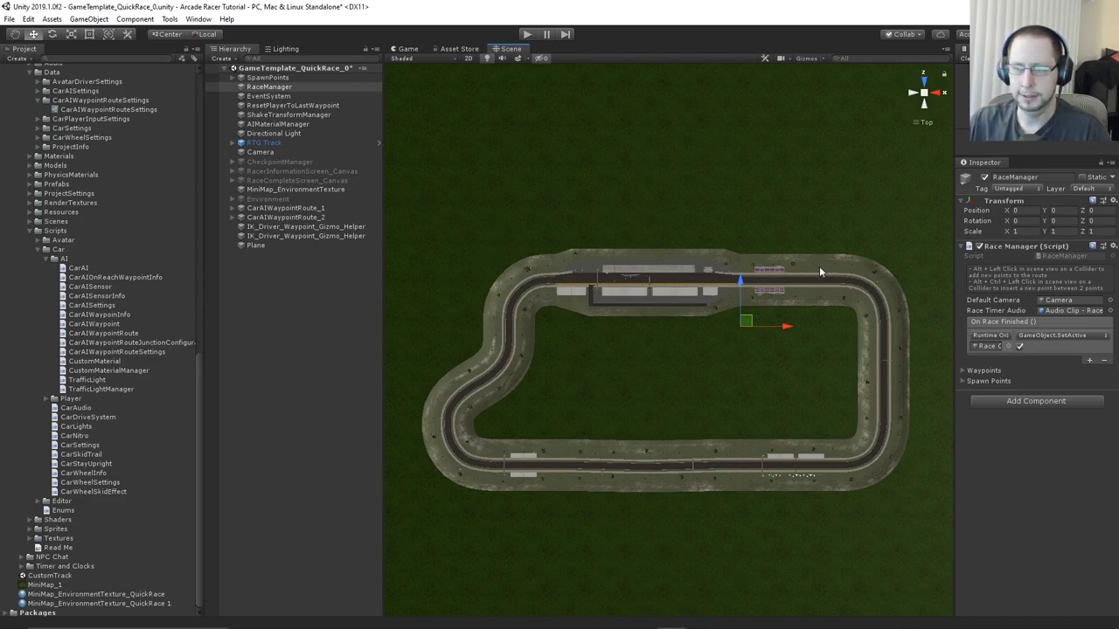
Add RaceManager waypoints along the middle of the road from the start line to the beginning of the first corner
{"action": "scroll", "coordinate": [818, 266], "scroll_direction": "up", "scroll_amount": 6}
{"action": "scroll", "coordinate": [701, 236], "scroll_direction": "up", "scroll_amount": 8}
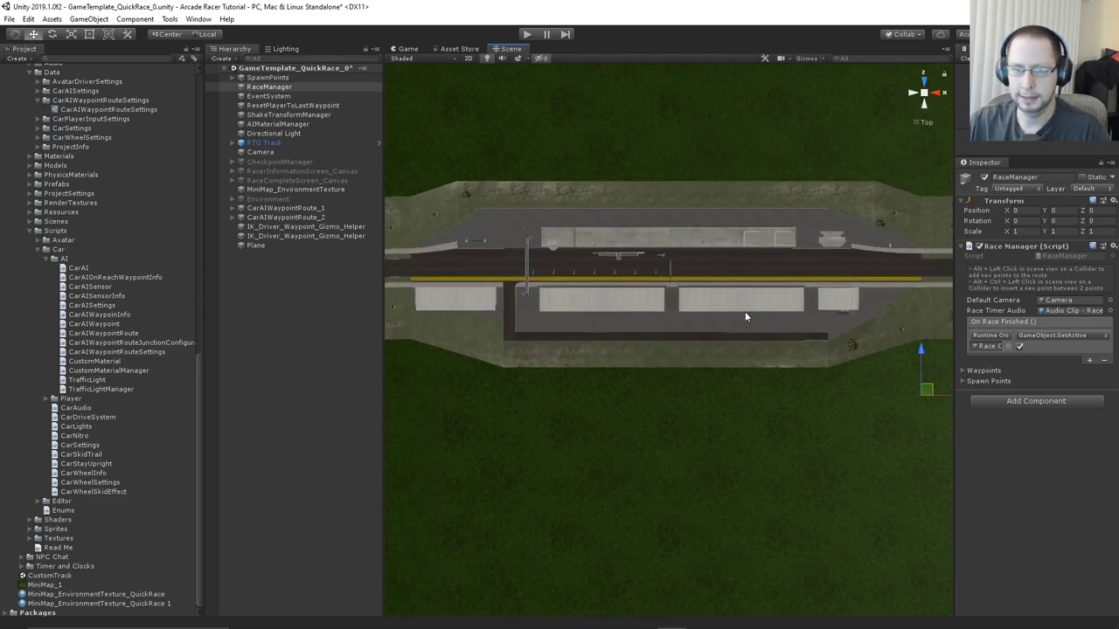
{"action": "scroll", "coordinate": [646, 267], "scroll_direction": "down", "scroll_amount": 6}
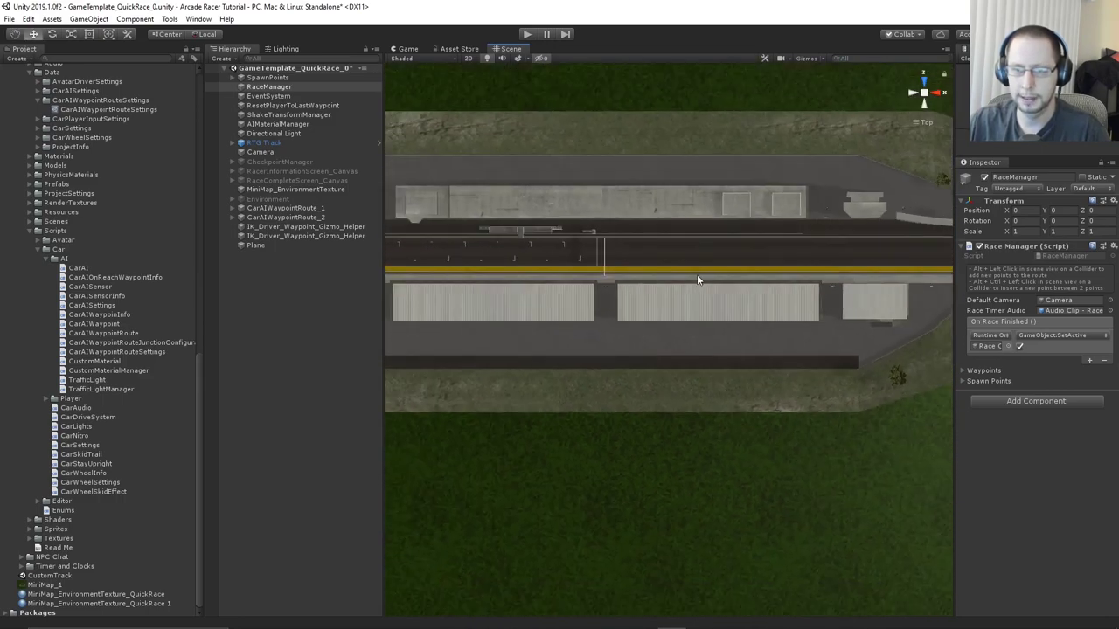
{"action": "key", "text": "alt"}
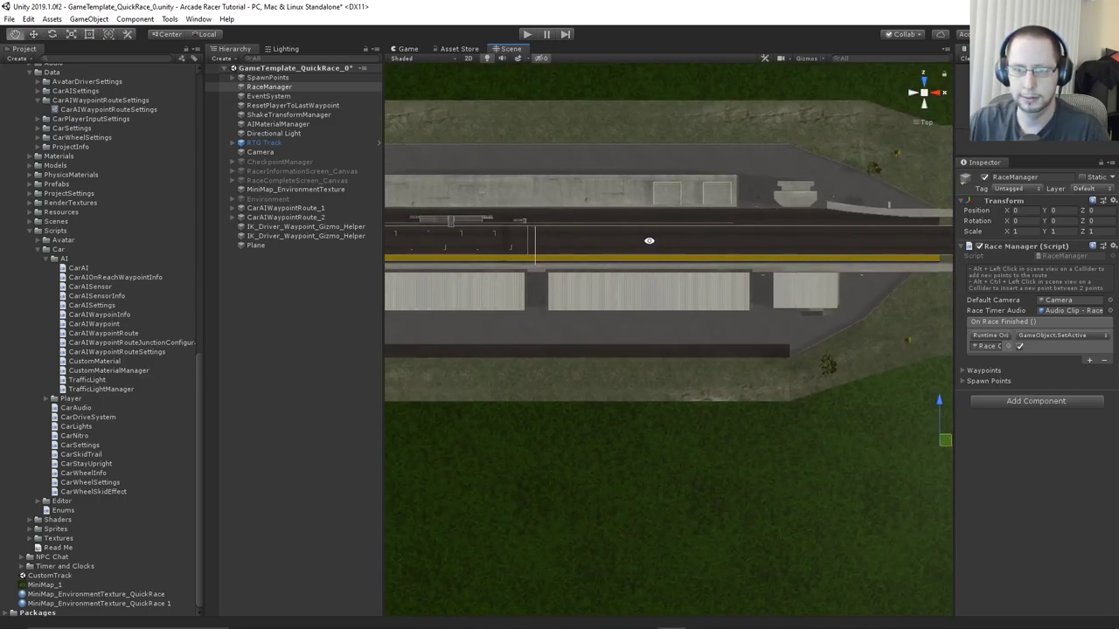
{"action": "left_click", "coordinate": [651, 241], "text": "alt"}
{"action": "middle_click_drag", "start_coordinate": [805, 255], "coordinate": [655, 242]}
{"action": "left_click", "coordinate": [675, 239], "text": "alt"}
{"action": "middle_click_drag", "start_coordinate": [758, 263], "coordinate": [483, 269]}
{"action": "key", "text": "alt"}
{"action": "left_click", "coordinate": [748, 246], "text": "alt"}
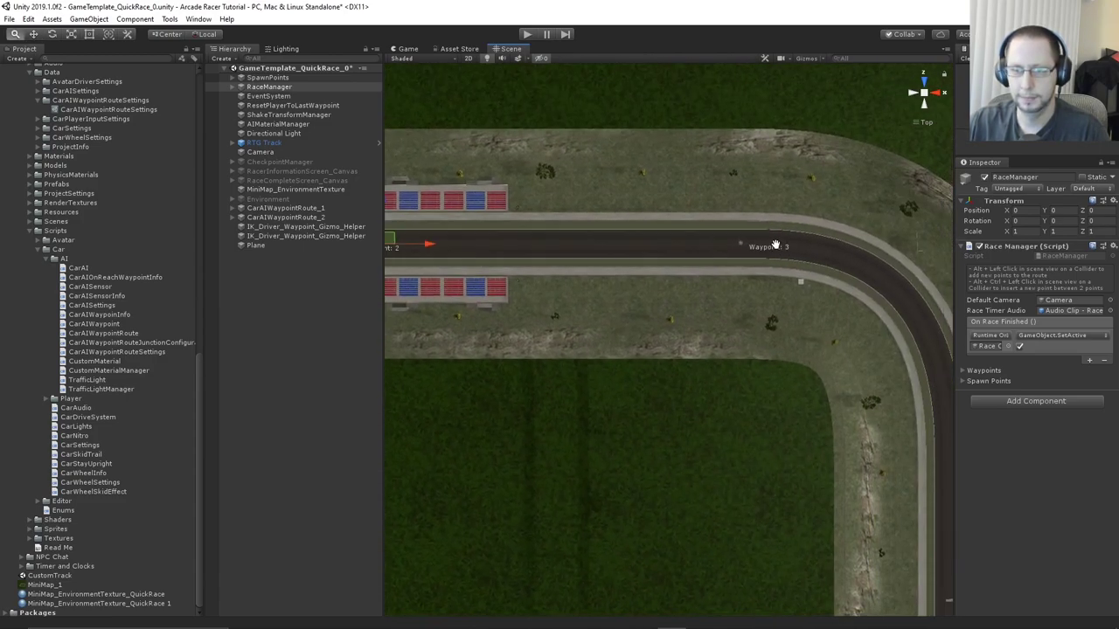
{"action": "middle_click_drag", "start_coordinate": [748, 245], "coordinate": [646, 234]}
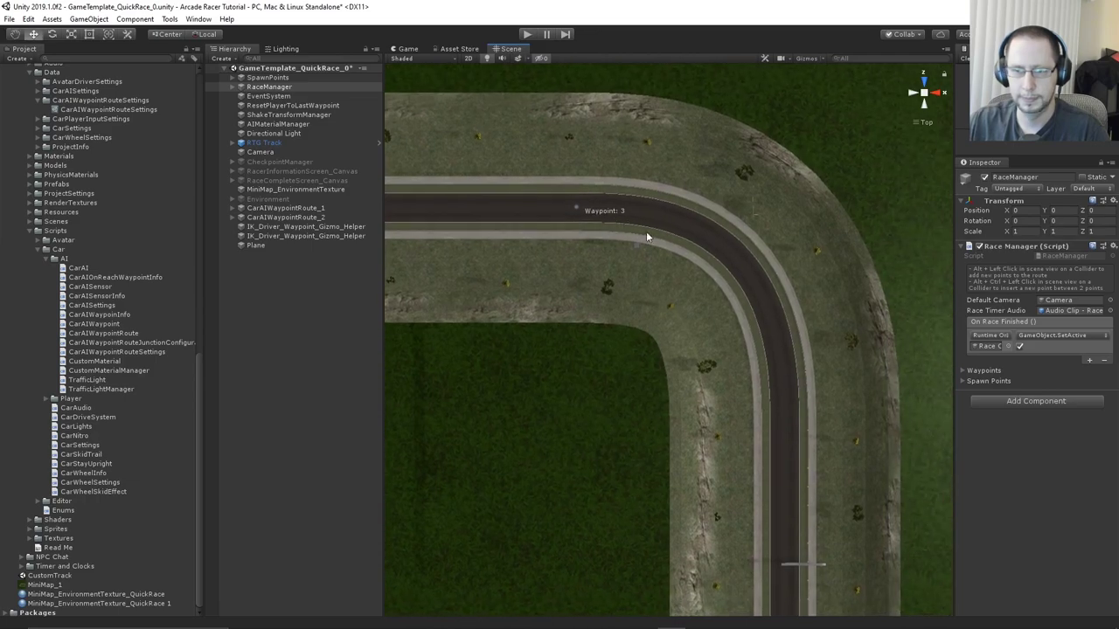
Add waypoints through the first corner and down the short side straight to the start of the second corner
{"action": "left_click", "coordinate": [753, 287], "text": "alt"}
{"action": "middle_click_drag", "start_coordinate": [761, 349], "coordinate": [756, 195]}
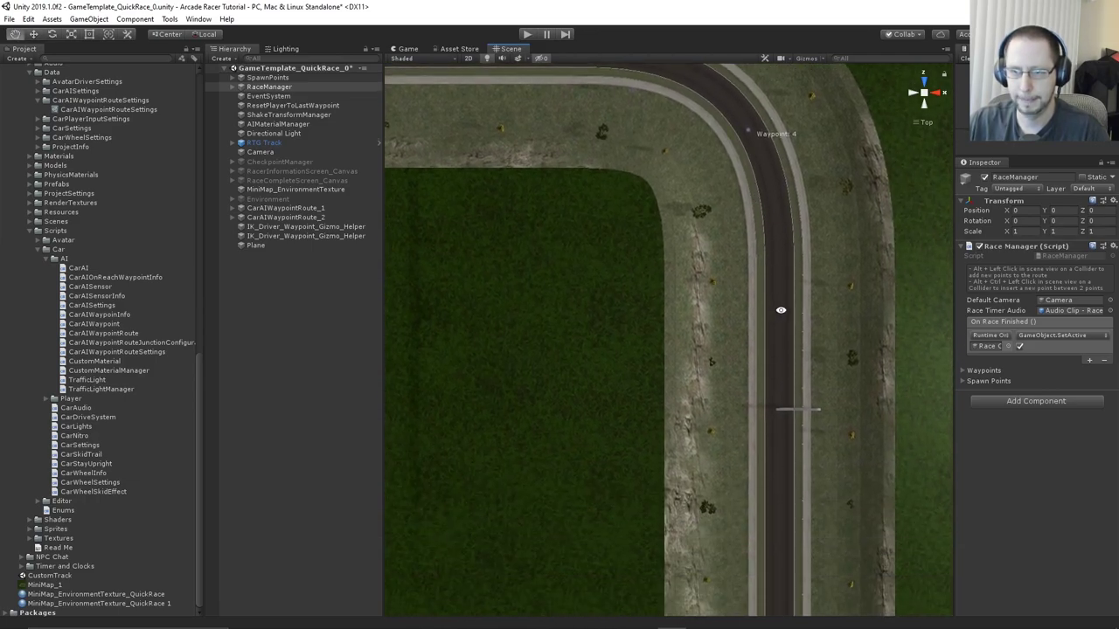
{"action": "middle_click_drag", "start_coordinate": [814, 413], "coordinate": [818, 219]}
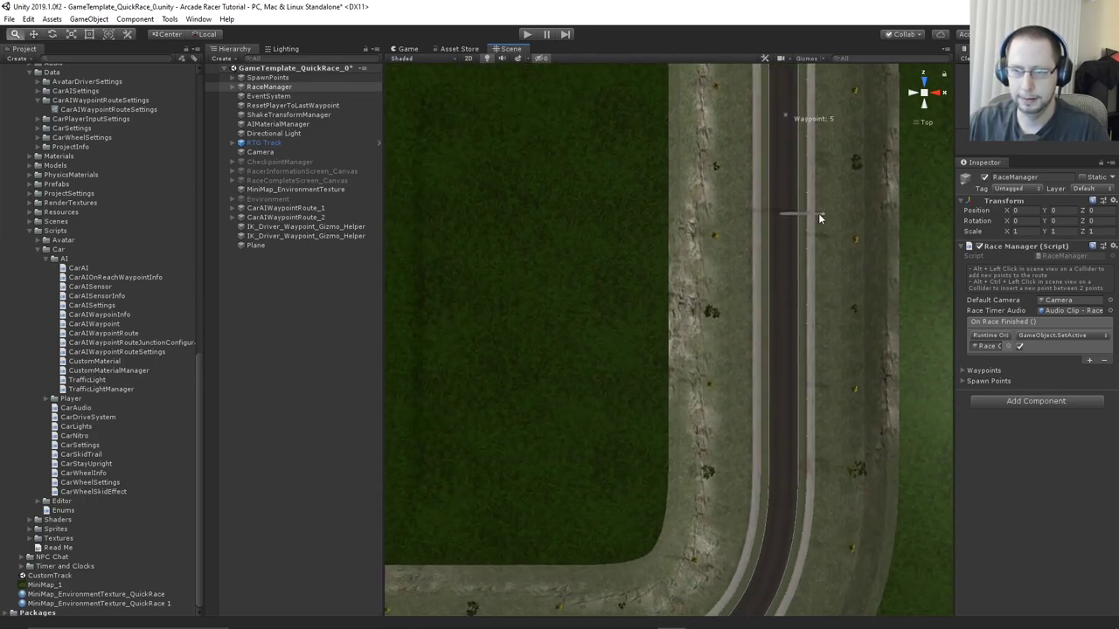
{"action": "left_click", "coordinate": [783, 334], "text": "alt"}
{"action": "middle_click_drag", "start_coordinate": [787, 384], "coordinate": [806, 259]}
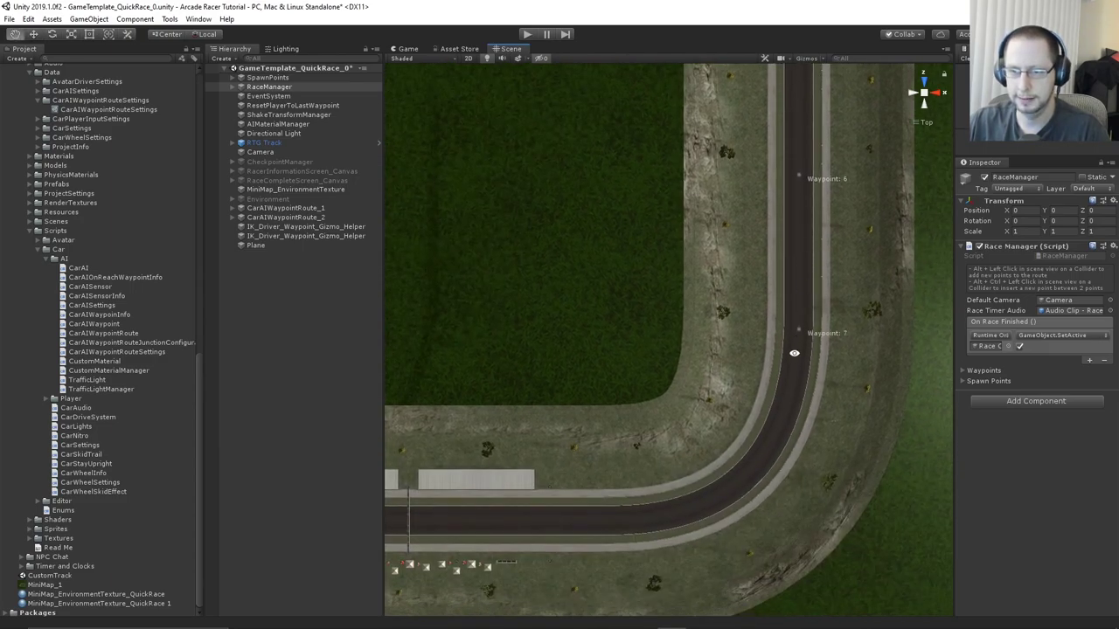
Continue the waypoints around the second corner and onto the long lower straight near the red-and-blue grandstands
{"action": "middle_click_drag", "start_coordinate": [794, 352], "coordinate": [878, 286]}
{"action": "left_click", "coordinate": [733, 336], "text": "alt"}
{"action": "middle_click_drag", "start_coordinate": [664, 330], "coordinate": [824, 330]}
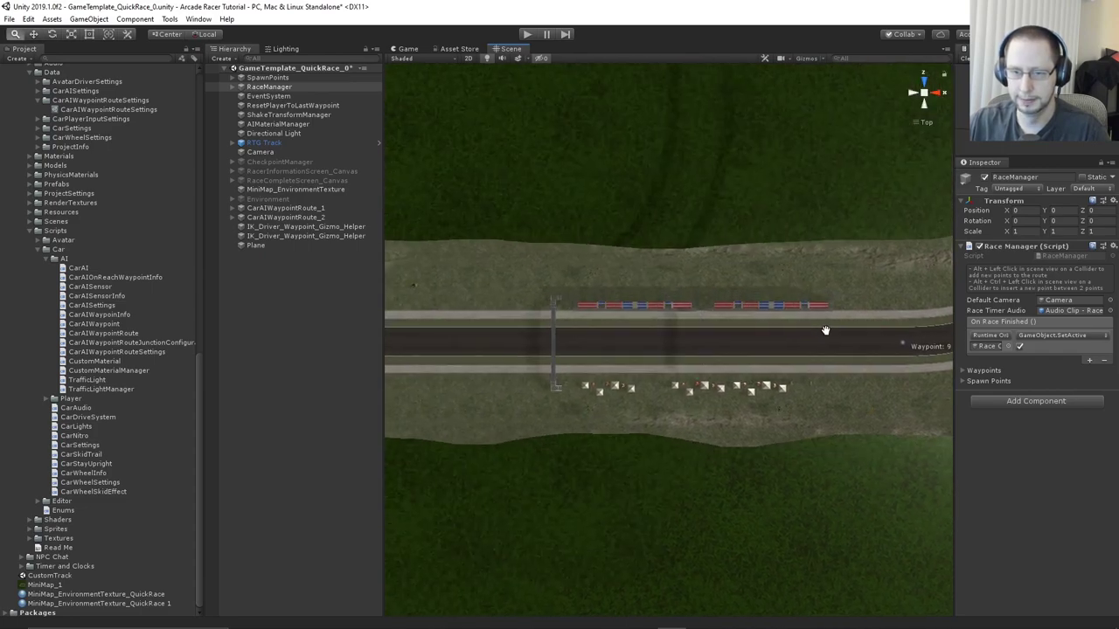
{"action": "scroll", "coordinate": [739, 347], "scroll_direction": "down", "scroll_amount": 7}
Add evenly spaced waypoints westward along the middle of the long lower straight
{"action": "left_click", "coordinate": [669, 339], "text": "alt"}
{"action": "middle_click_drag", "start_coordinate": [669, 339], "coordinate": [817, 325]}
{"action": "left_click", "coordinate": [702, 330], "text": "alt"}
{"action": "middle_click_drag", "start_coordinate": [702, 331], "coordinate": [881, 327]}
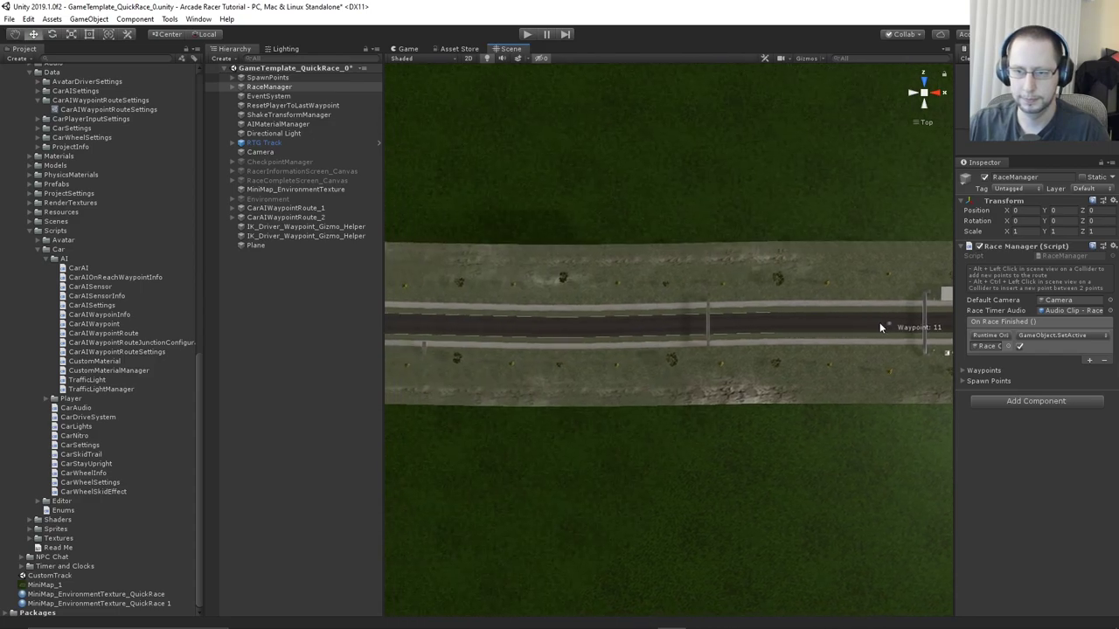
{"action": "left_click", "coordinate": [694, 323], "text": "alt"}
{"action": "middle_click_drag", "start_coordinate": [694, 323], "coordinate": [848, 325]}
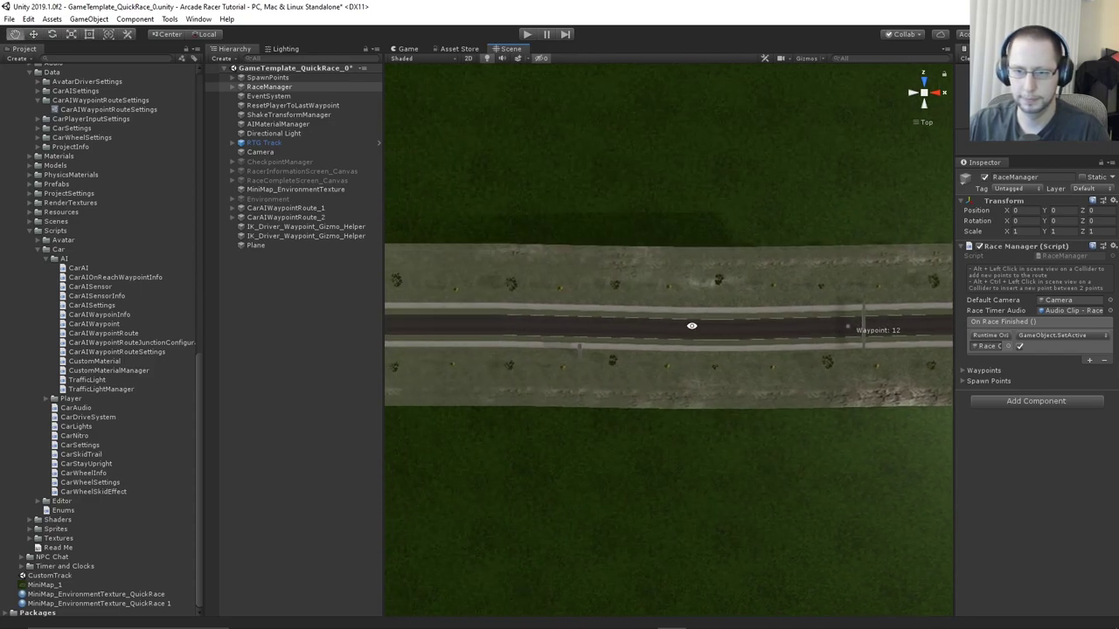
{"action": "middle_click_drag", "start_coordinate": [649, 330], "coordinate": [921, 335]}
Continue the RaceManager waypoints from the west end of the long lower straight around the hairpin corner and onto the diagonal road section
{"action": "left_click", "coordinate": [715, 336], "text": "alt"}
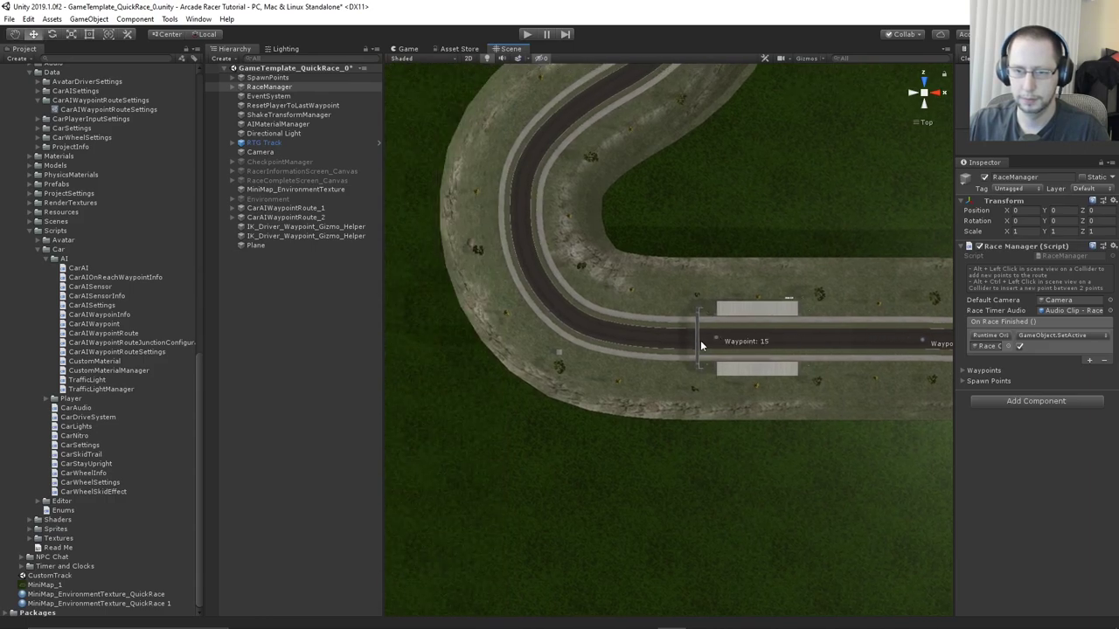
{"action": "middle_click_drag", "start_coordinate": [708, 336], "coordinate": [789, 340]}
{"action": "left_click", "coordinate": [683, 331], "text": "alt"}
{"action": "middle_click_drag", "start_coordinate": [682, 331], "coordinate": [728, 364]}
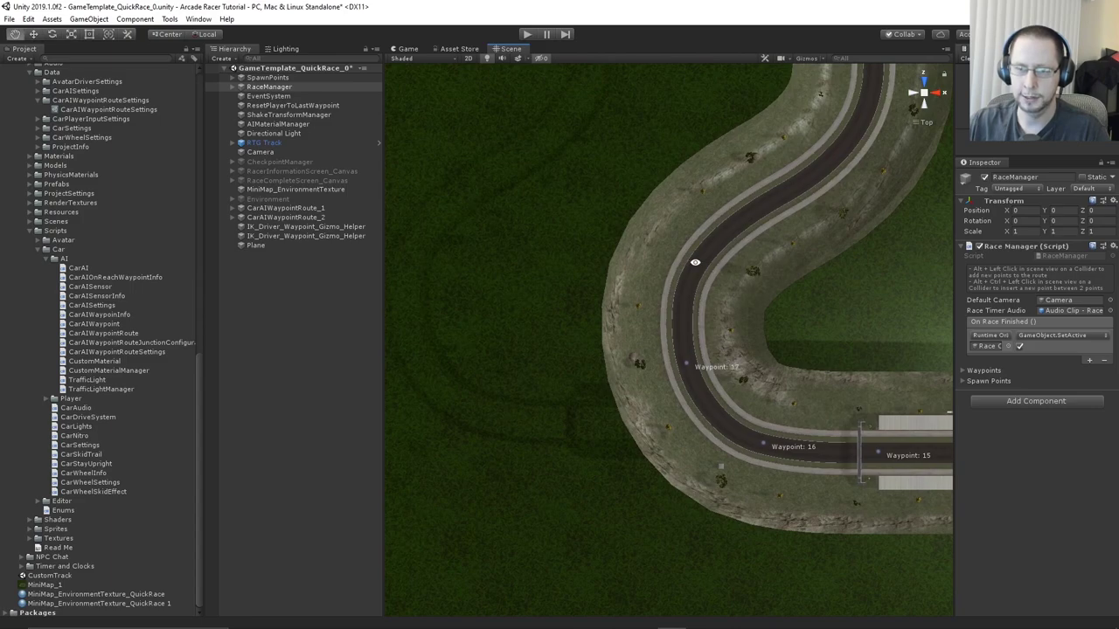
{"action": "middle_click_drag", "start_coordinate": [717, 253], "coordinate": [678, 307]}
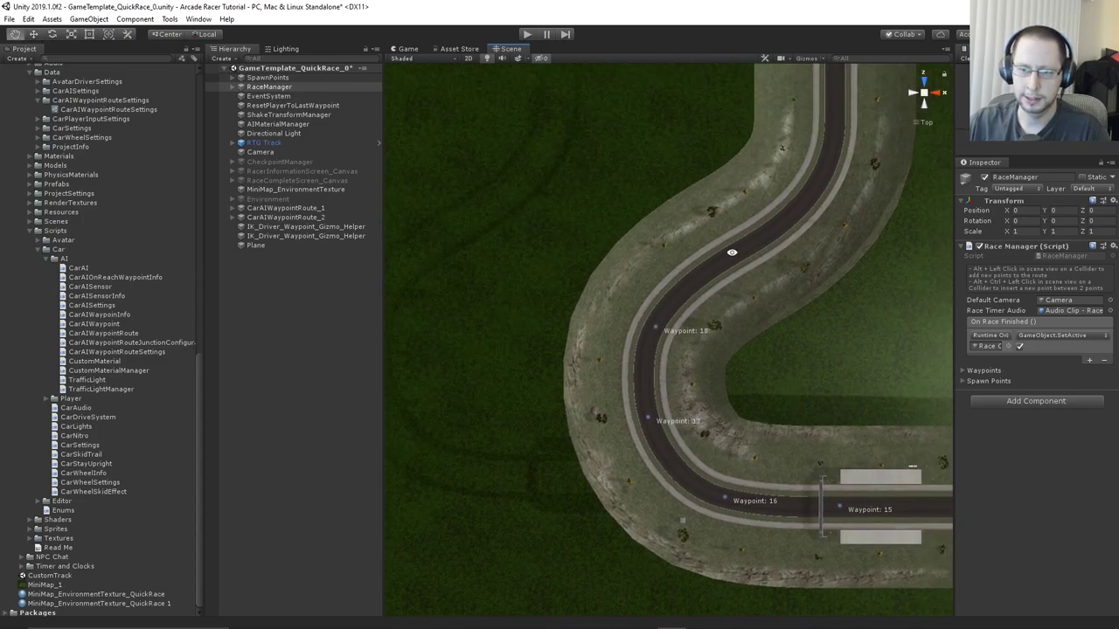
{"action": "middle_click_drag", "start_coordinate": [762, 234], "coordinate": [721, 267]}
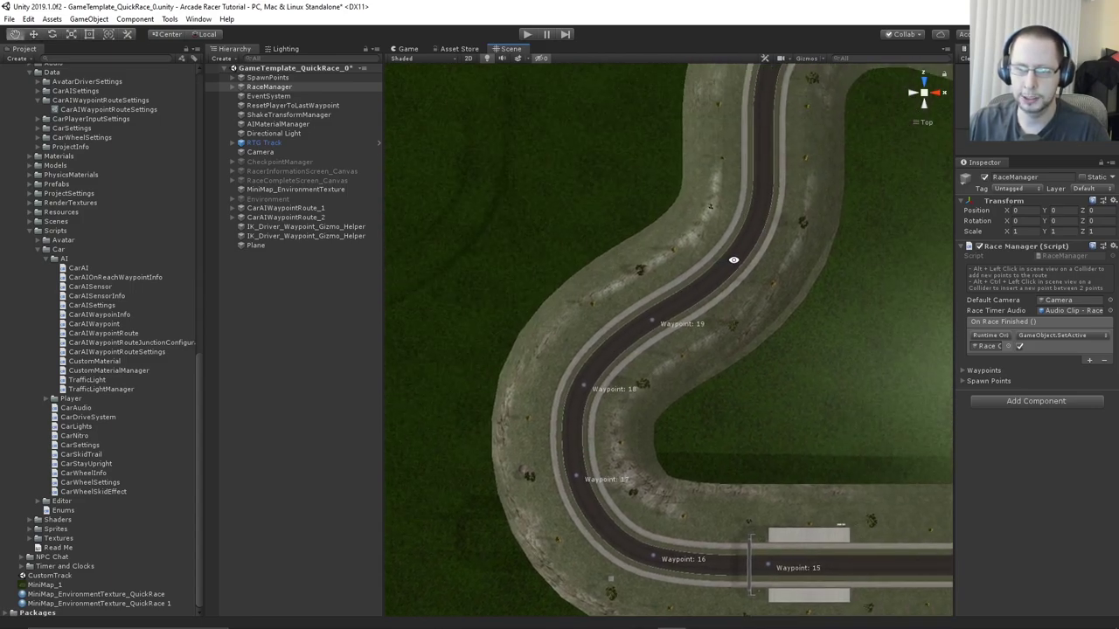
Add waypoints up the side road and around the final corner, ending near the overhead gantry on the main straight
{"action": "middle_click_drag", "start_coordinate": [766, 235], "coordinate": [713, 323]}
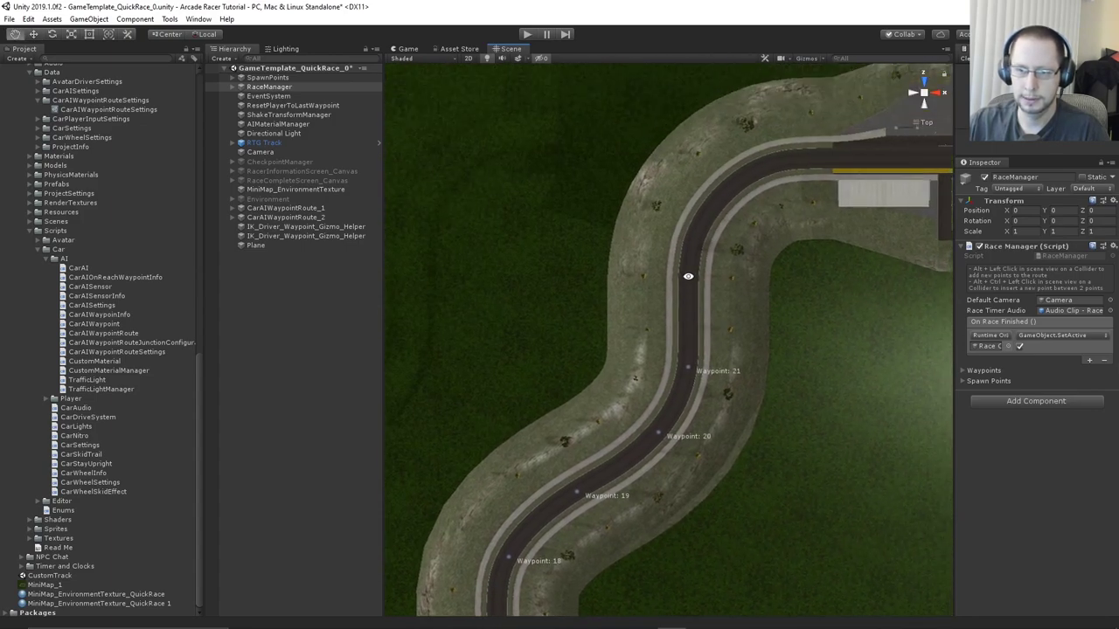
{"action": "middle_click_drag", "start_coordinate": [720, 220], "coordinate": [612, 314]}
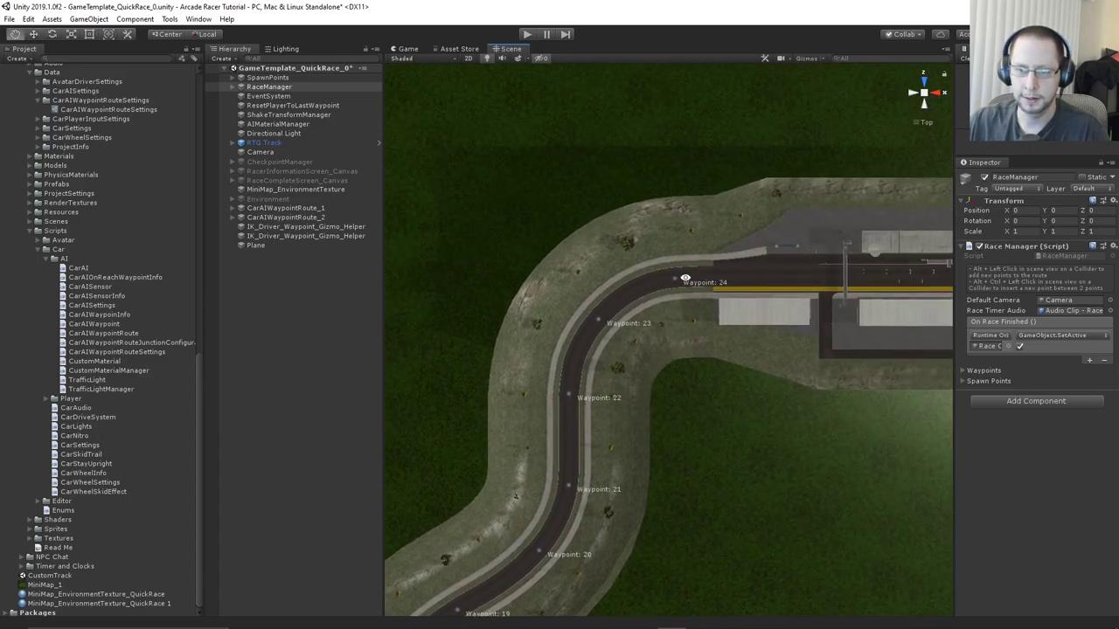
{"action": "middle_click_drag", "start_coordinate": [724, 267], "coordinate": [489, 270]}
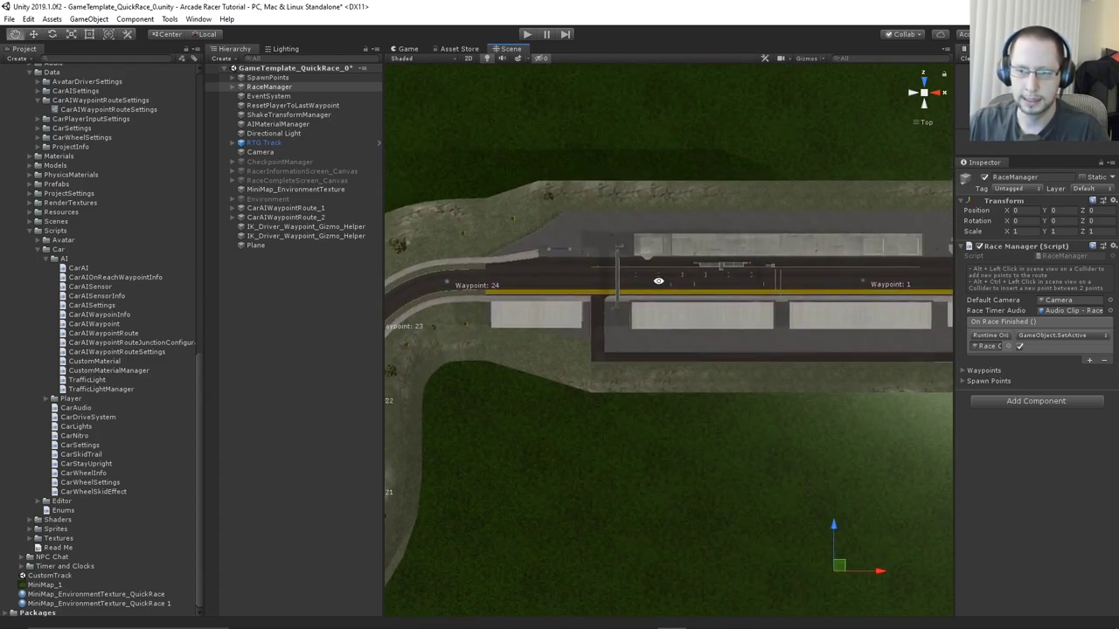
{"action": "right_click_drag", "start_coordinate": [601, 278], "coordinate": [657, 284]}
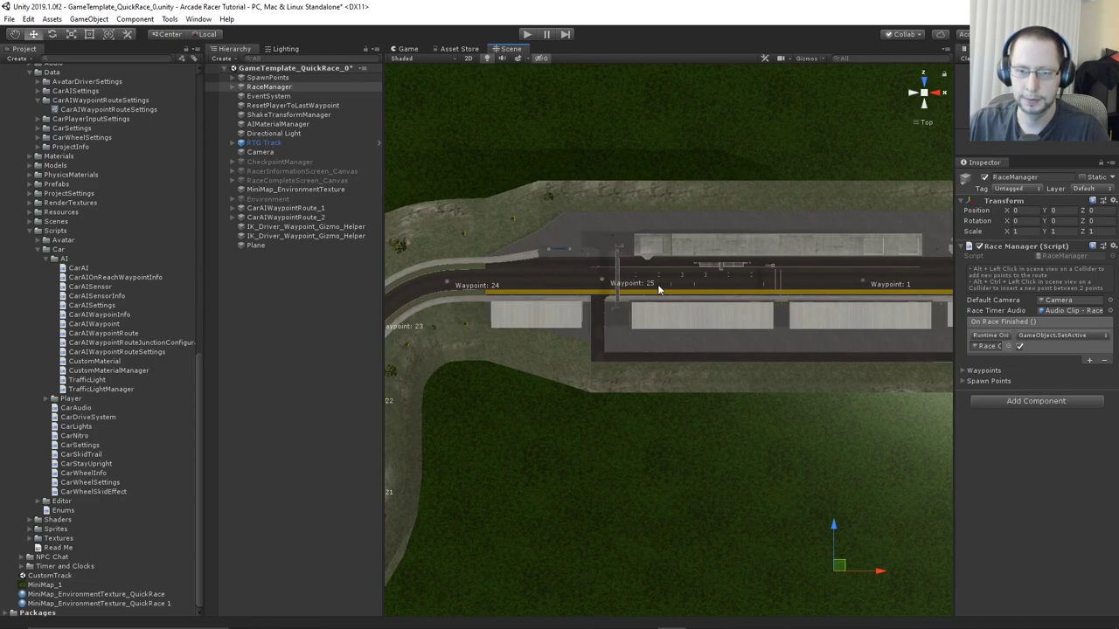
Reselect RaceManager and add the final waypoint, number 26, on the start/finish line in the middle of the road
{"action": "scroll", "coordinate": [657, 284], "scroll_direction": "up", "scroll_amount": 10}
{"action": "scroll", "coordinate": [610, 287], "scroll_direction": "down", "scroll_amount": 10}
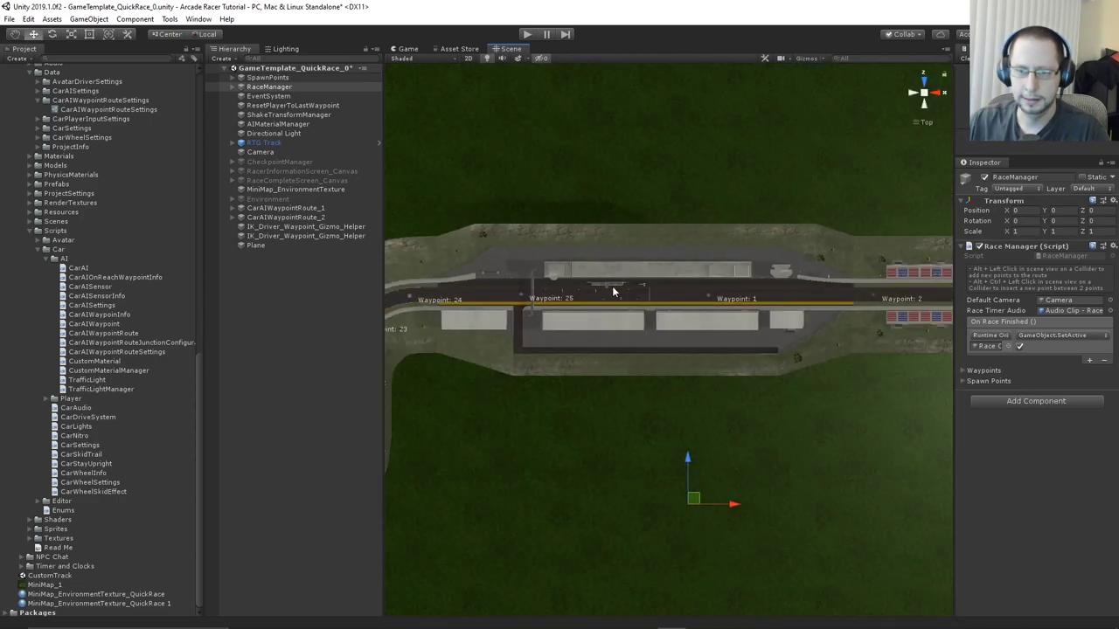
{"action": "left_click", "coordinate": [657, 302]}
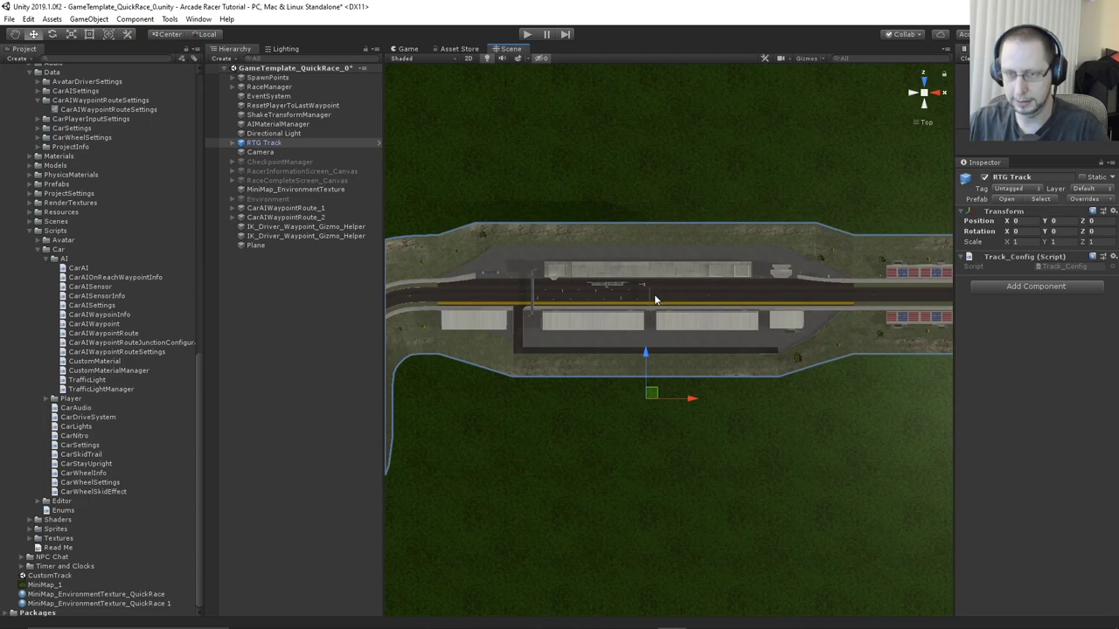
{"action": "scroll", "coordinate": [652, 297], "scroll_direction": "down", "scroll_amount": 10}
{"action": "scroll", "coordinate": [684, 333], "scroll_direction": "up", "scroll_amount": 4}
{"action": "scroll", "coordinate": [684, 333], "scroll_direction": "up", "scroll_amount": 10}
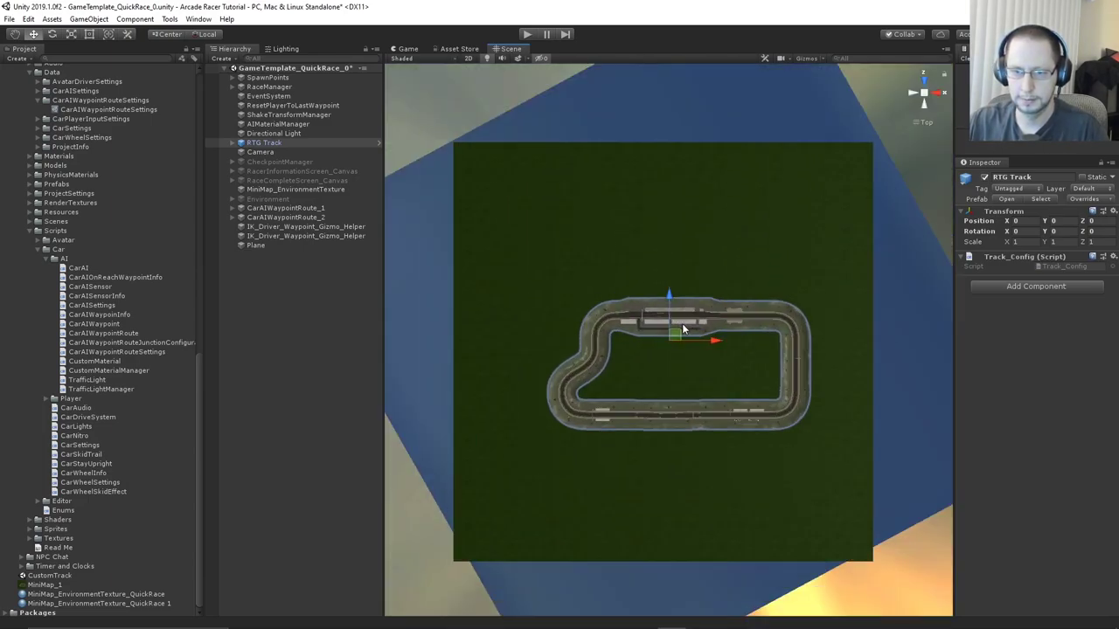
{"action": "scroll", "coordinate": [691, 302], "scroll_direction": "up", "scroll_amount": 8}
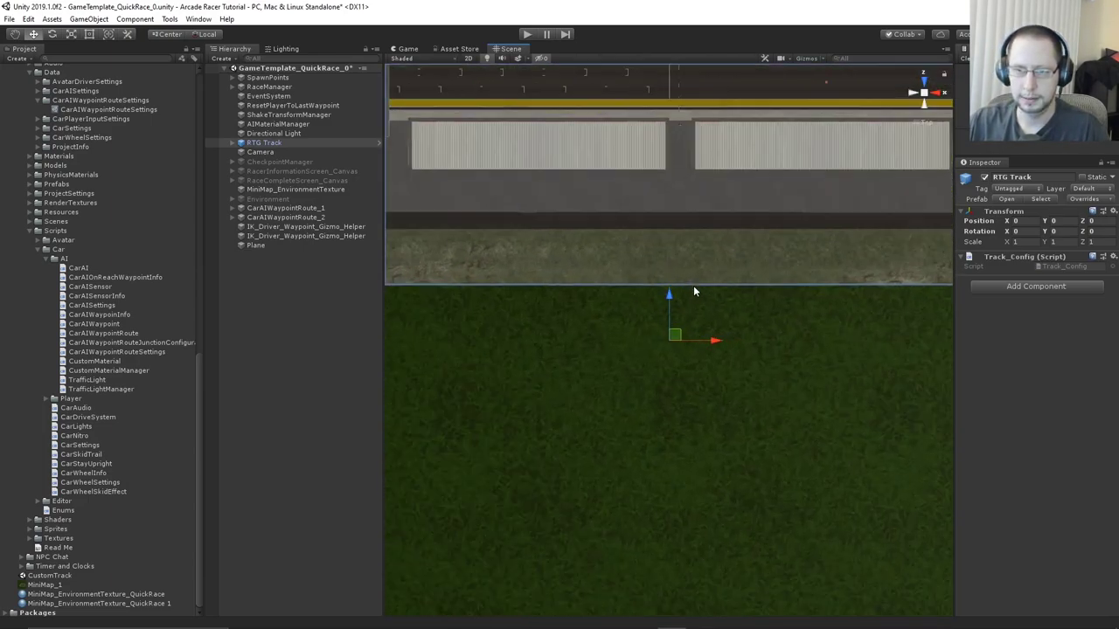
{"action": "scroll", "coordinate": [700, 325], "scroll_direction": "up", "scroll_amount": 2}
{"action": "middle_click_drag", "start_coordinate": [687, 246], "coordinate": [692, 327]}
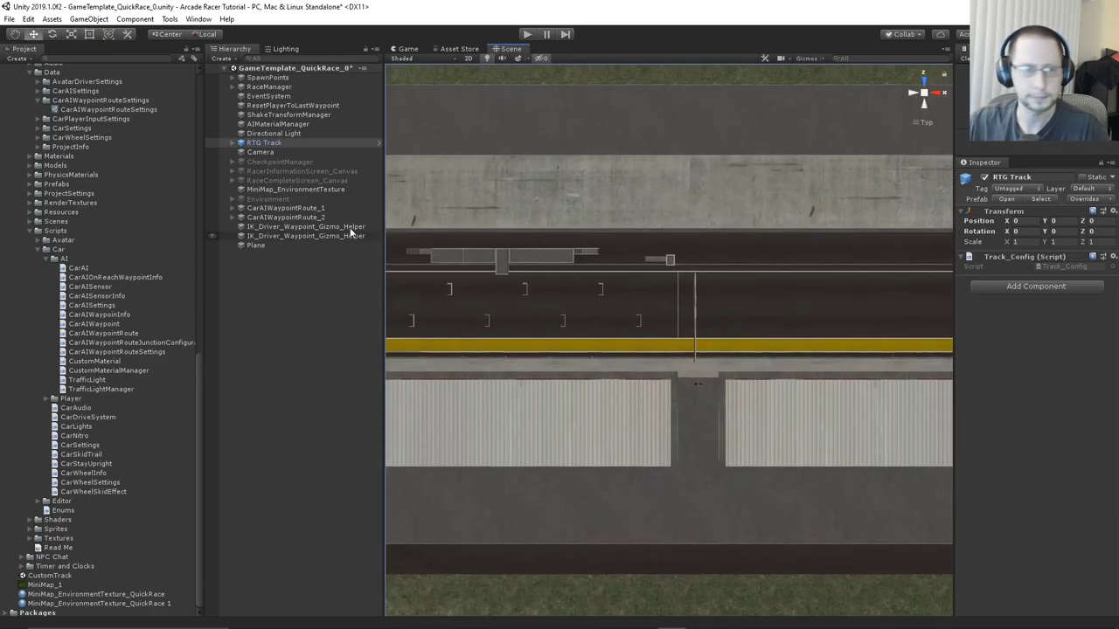
{"action": "left_click", "coordinate": [278, 88]}
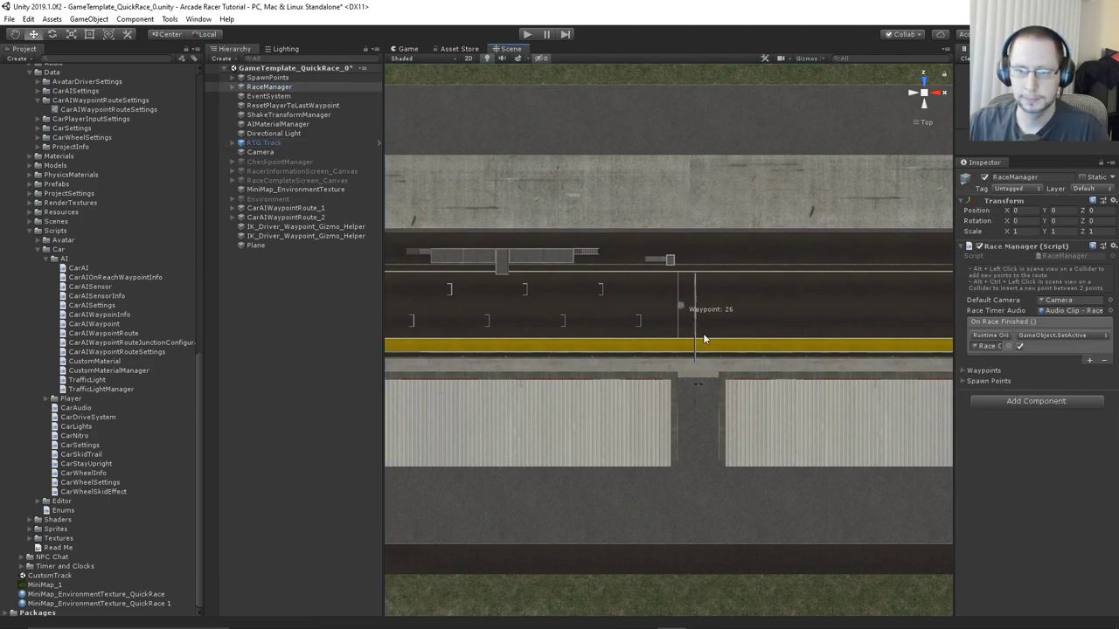
Select RaceWaypoint 1 through RaceWaypoint 26 and stretch them across the road with a Z scale of 24.42
{"action": "scroll", "coordinate": [675, 292], "scroll_direction": "down", "scroll_amount": 4}
{"action": "scroll", "coordinate": [674, 290], "scroll_direction": "up", "scroll_amount": 5}
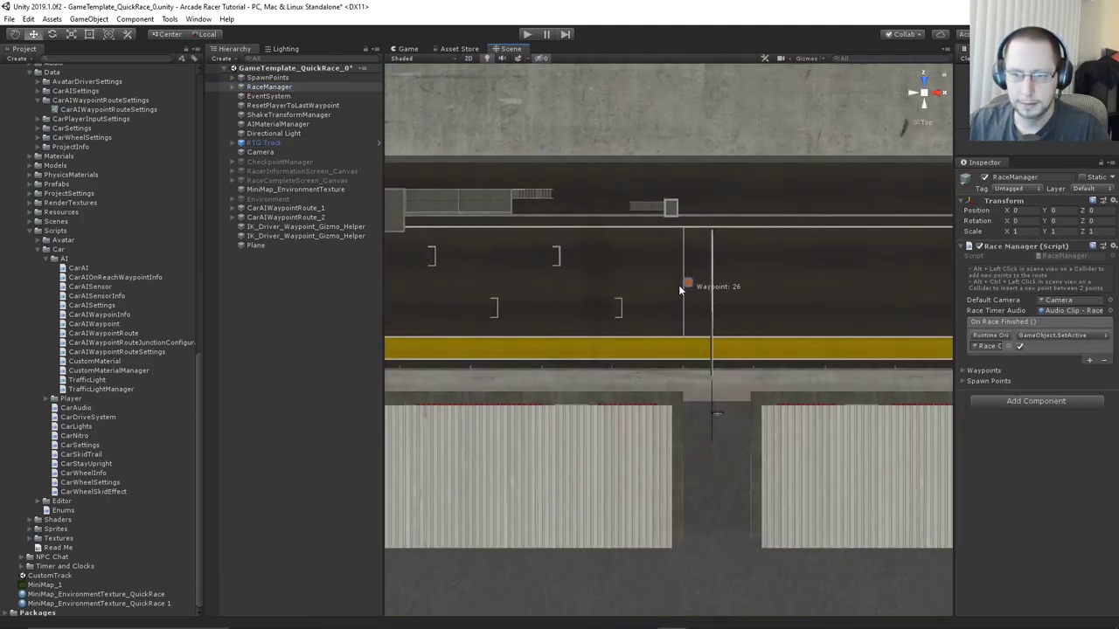
{"action": "scroll", "coordinate": [682, 289], "scroll_direction": "up", "scroll_amount": 5}
{"action": "right_click_drag", "start_coordinate": [687, 286], "coordinate": [761, 219]}
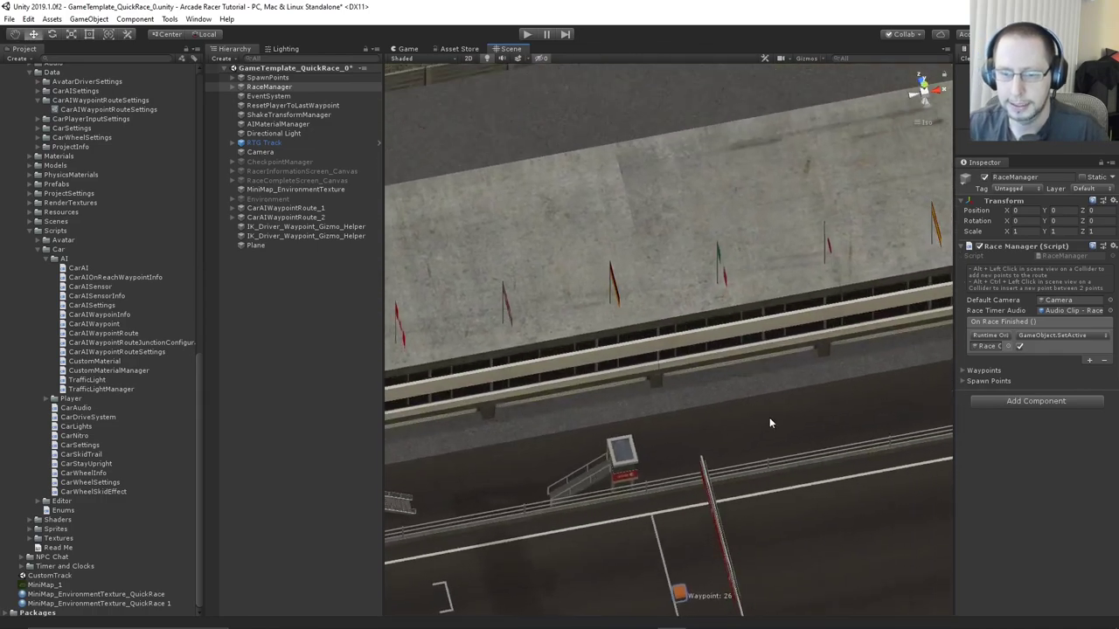
{"action": "right_click_drag", "start_coordinate": [769, 423], "coordinate": [429, 210]}
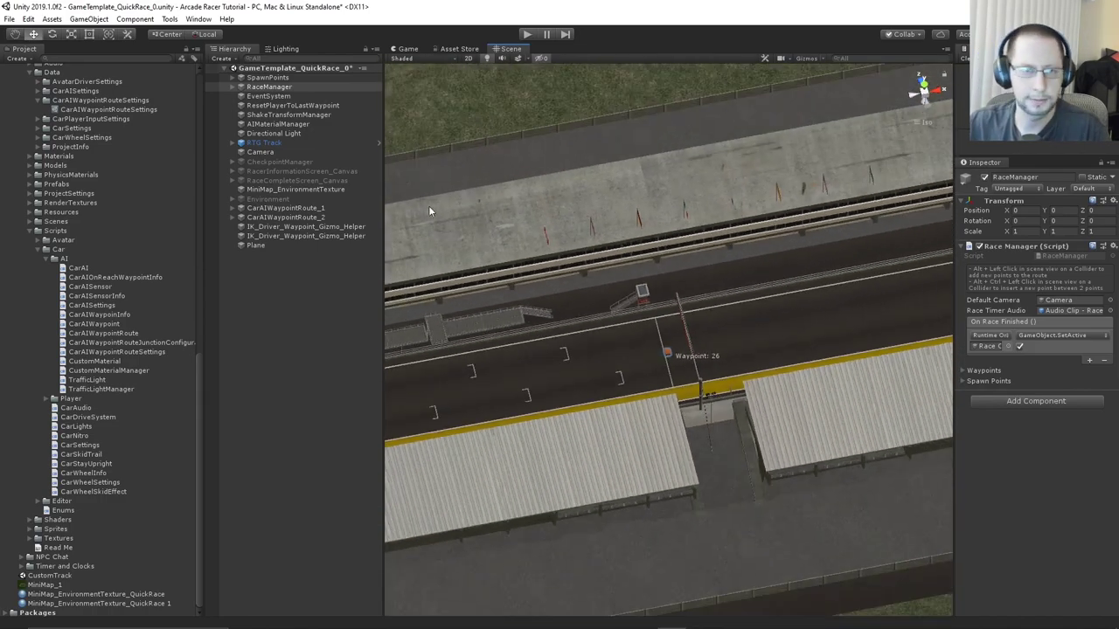
{"action": "left_click", "coordinate": [233, 88]}
{"action": "left_click", "coordinate": [258, 96]}
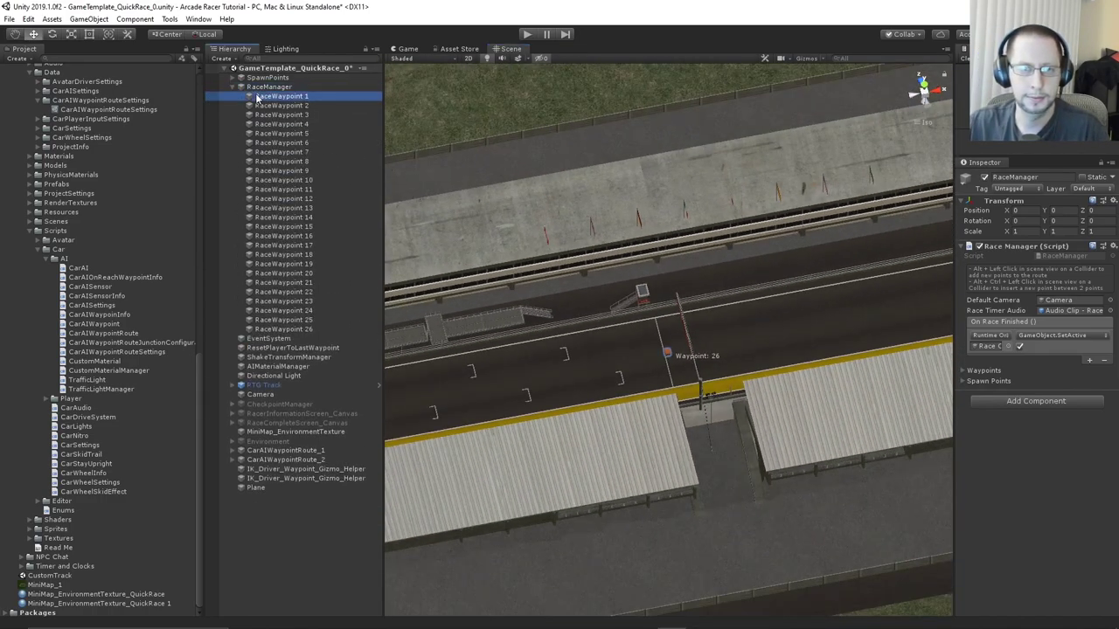
{"action": "left_click", "coordinate": [281, 329], "text": "shift"}
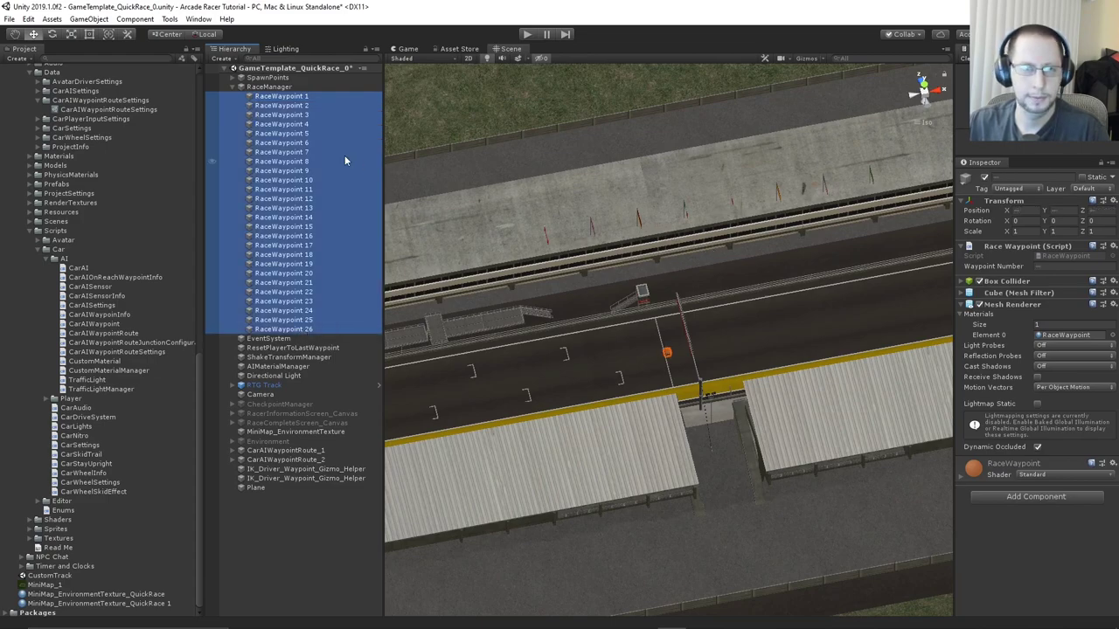
{"action": "left_click", "coordinate": [71, 34]}
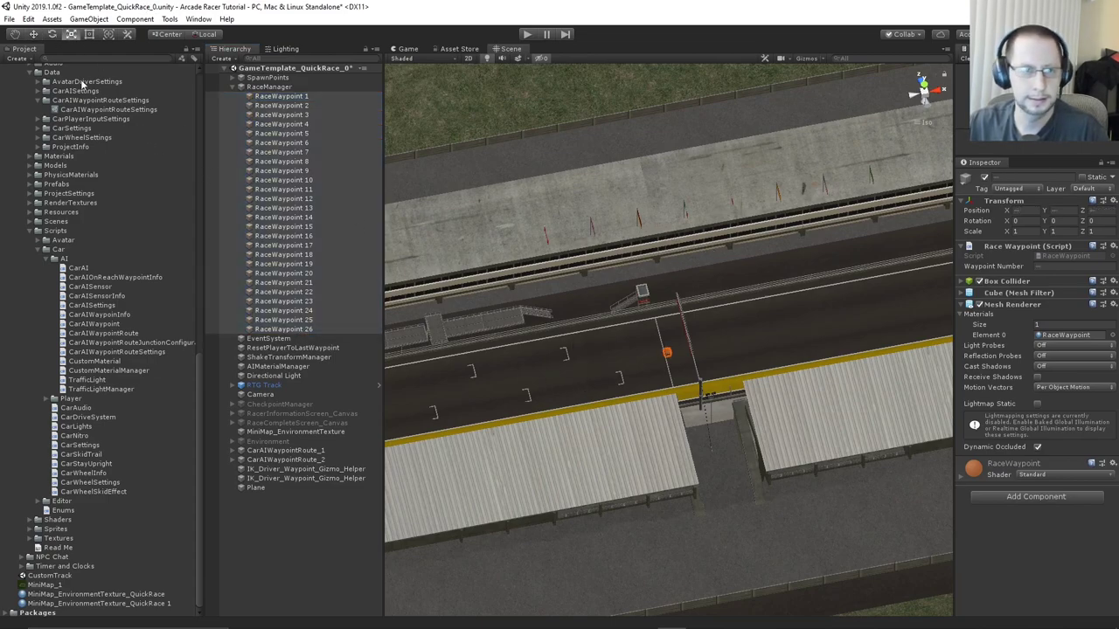
{"action": "scroll", "coordinate": [675, 411], "scroll_direction": "down", "scroll_amount": 1}
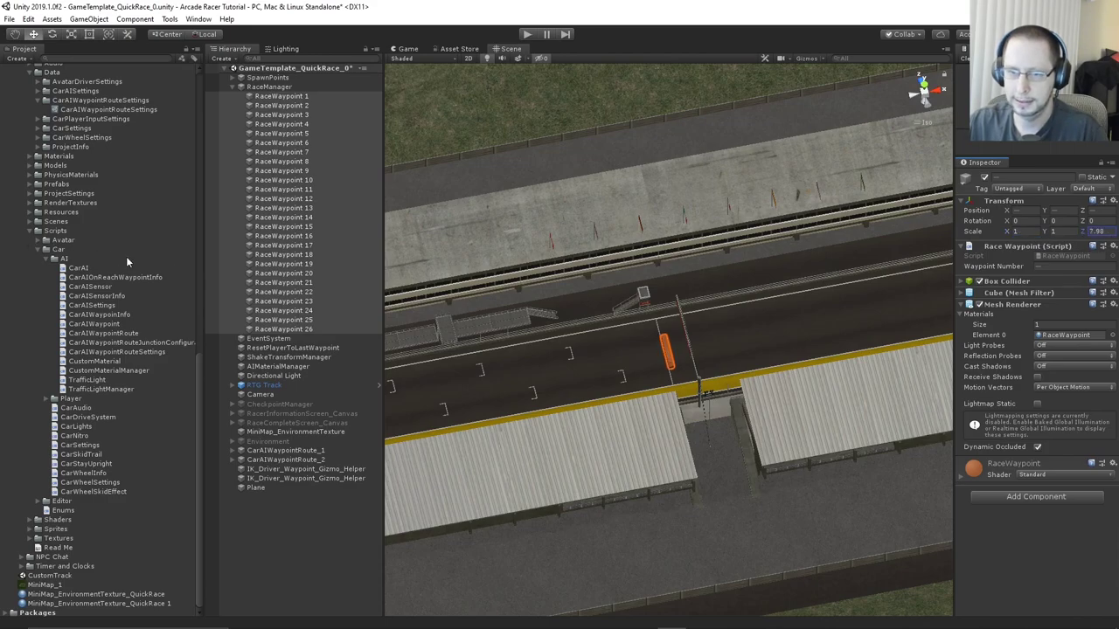
{"action": "left_click_drag", "start_coordinate": [126, 263], "coordinate": [417, 301]}
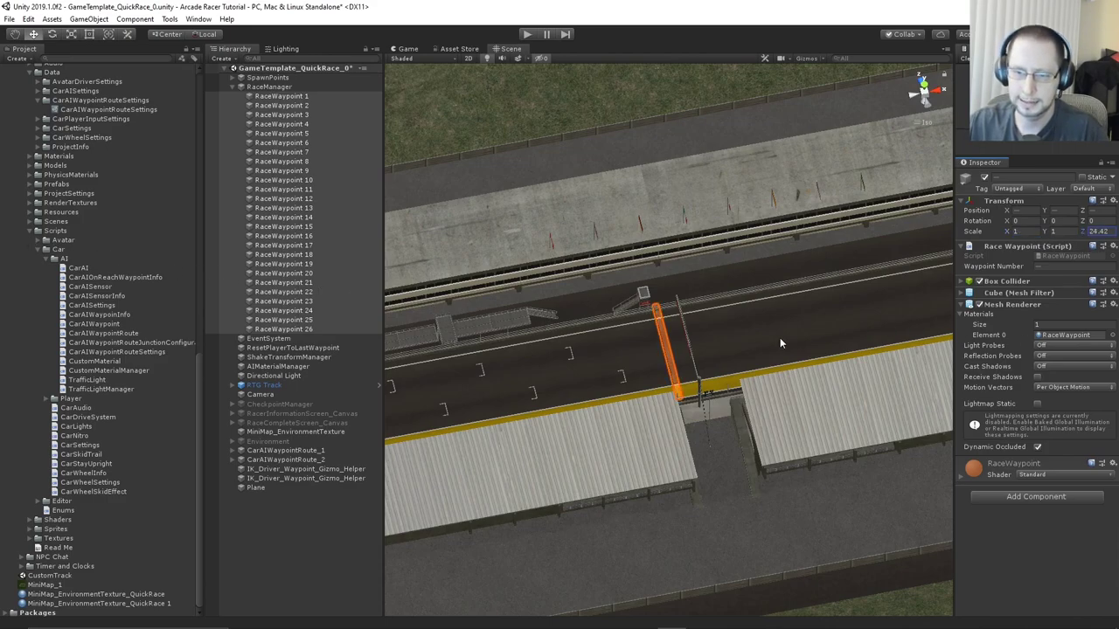
Make all selected race waypoints taller with a Y scale of 3.49
{"action": "right_click_drag", "start_coordinate": [780, 343], "coordinate": [387, 190]}
{"action": "middle_click_drag", "start_coordinate": [689, 557], "coordinate": [681, 472]}
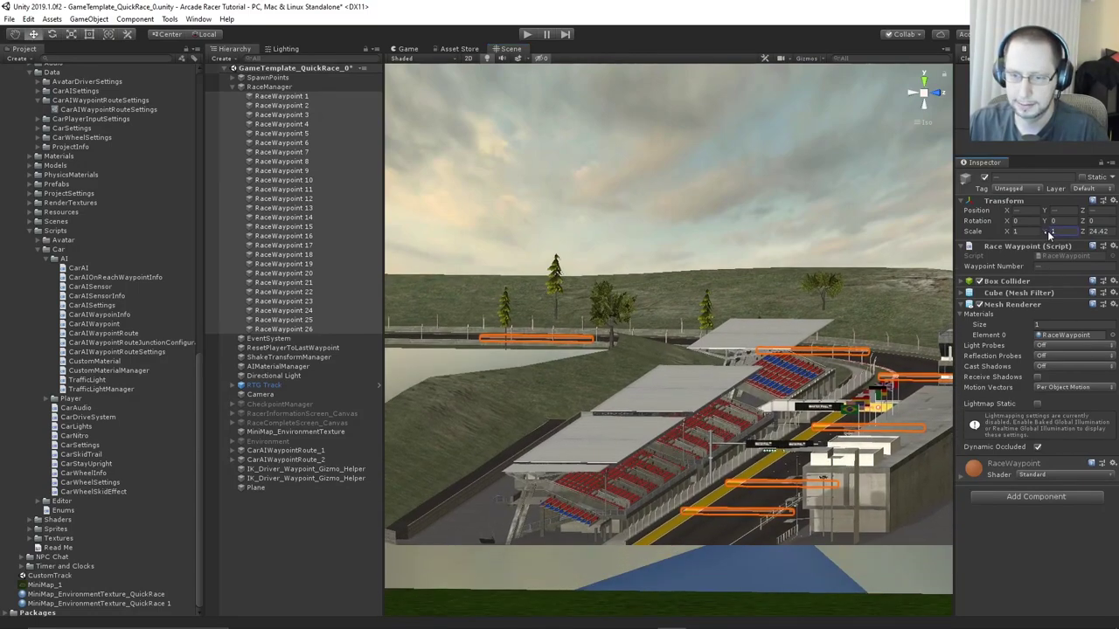
{"action": "left_click_drag", "start_coordinate": [1047, 230], "coordinate": [1097, 238]}
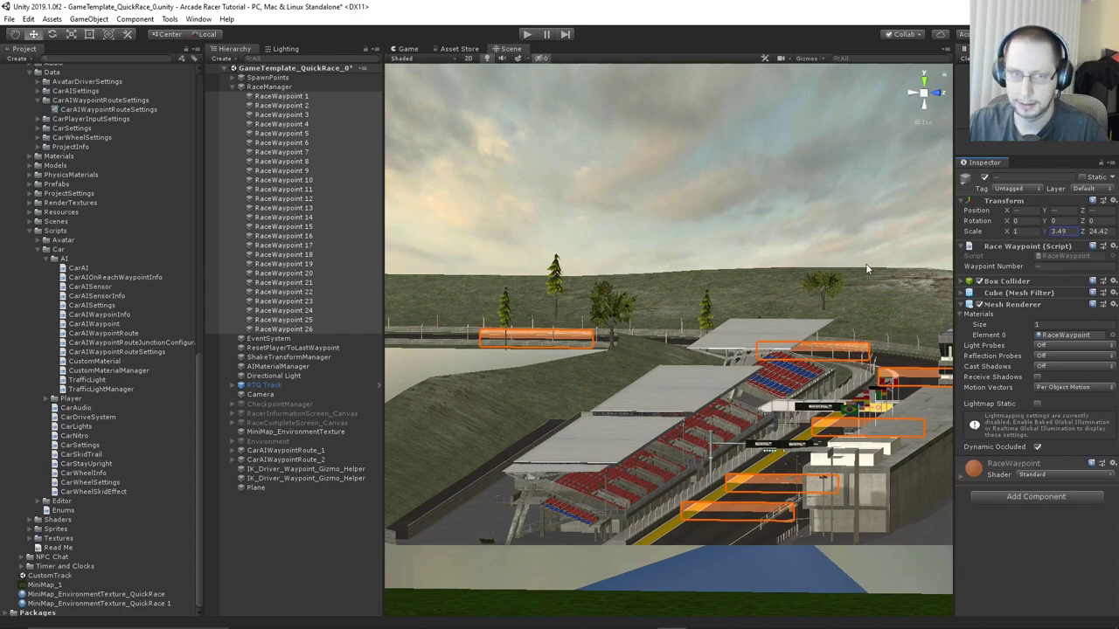
Set the Y scale of all selected race waypoints to 5 and raise their Y position to 1.5
{"action": "scroll", "coordinate": [757, 298], "scroll_direction": "down", "scroll_amount": 6}
{"action": "right_click_drag", "start_coordinate": [753, 298], "coordinate": [498, 311]}
{"action": "mouse_move", "coordinate": [498, 311]}
{"action": "left_mouse_down", "text": "alt"}
{"action": "mouse_move", "coordinate": [419, 311]}
{"action": "mouse_move", "coordinate": [514, 315]}
{"action": "left_mouse_up", "text": "alt"}
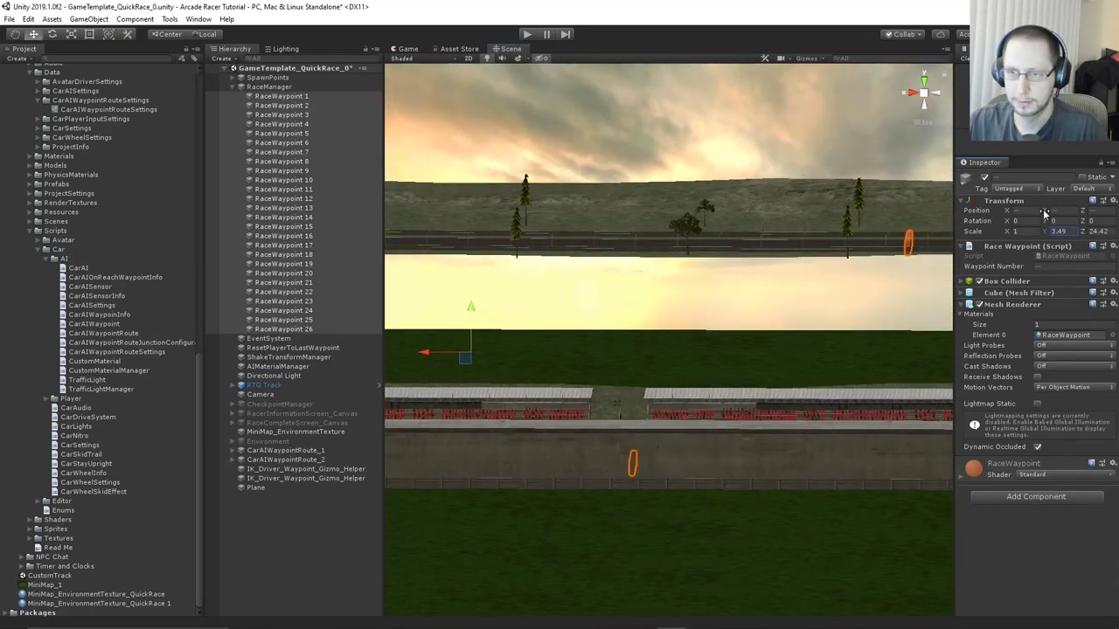
{"action": "left_click_drag", "start_coordinate": [1046, 212], "coordinate": [1051, 214]}
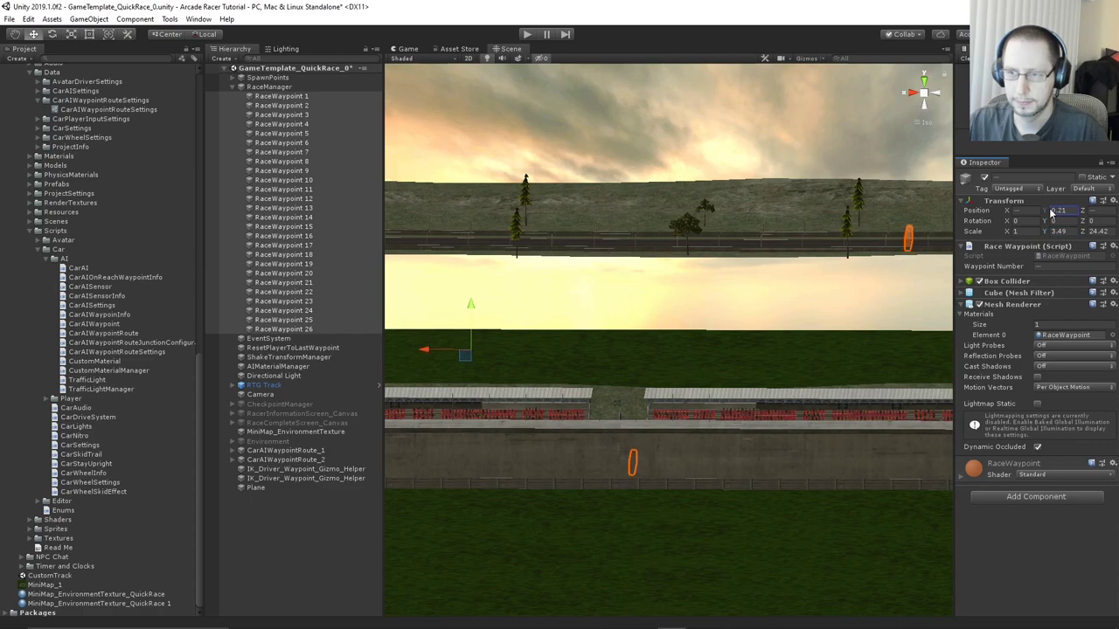
{"action": "left_click_drag", "start_coordinate": [934, 315], "coordinate": [412, 429], "text": "alt"}
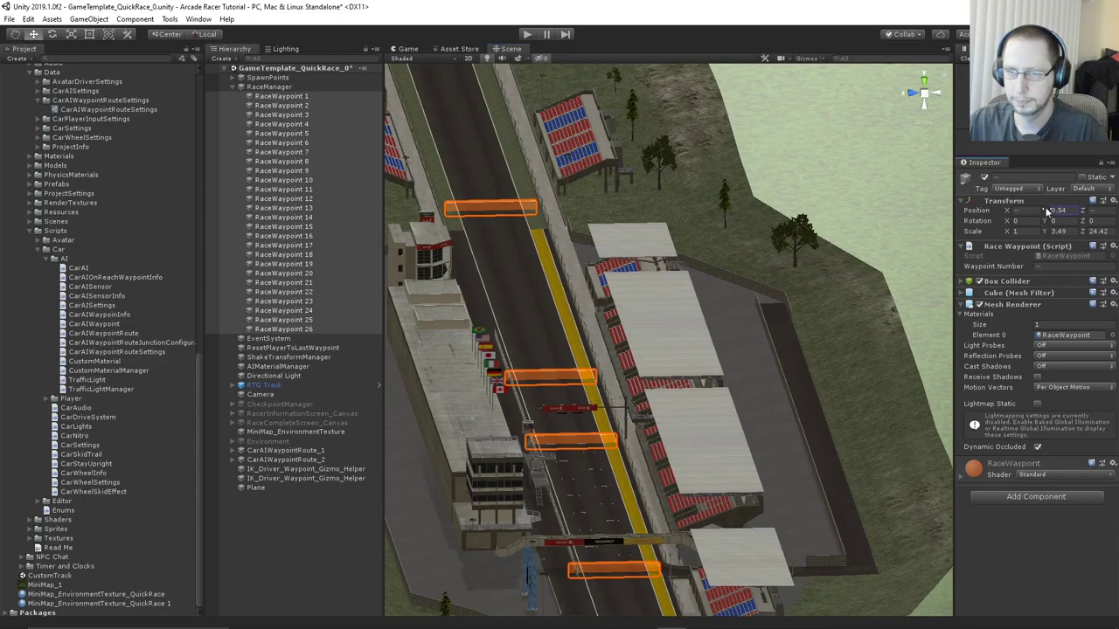
{"action": "left_click_drag", "start_coordinate": [1046, 211], "coordinate": [1056, 209]}
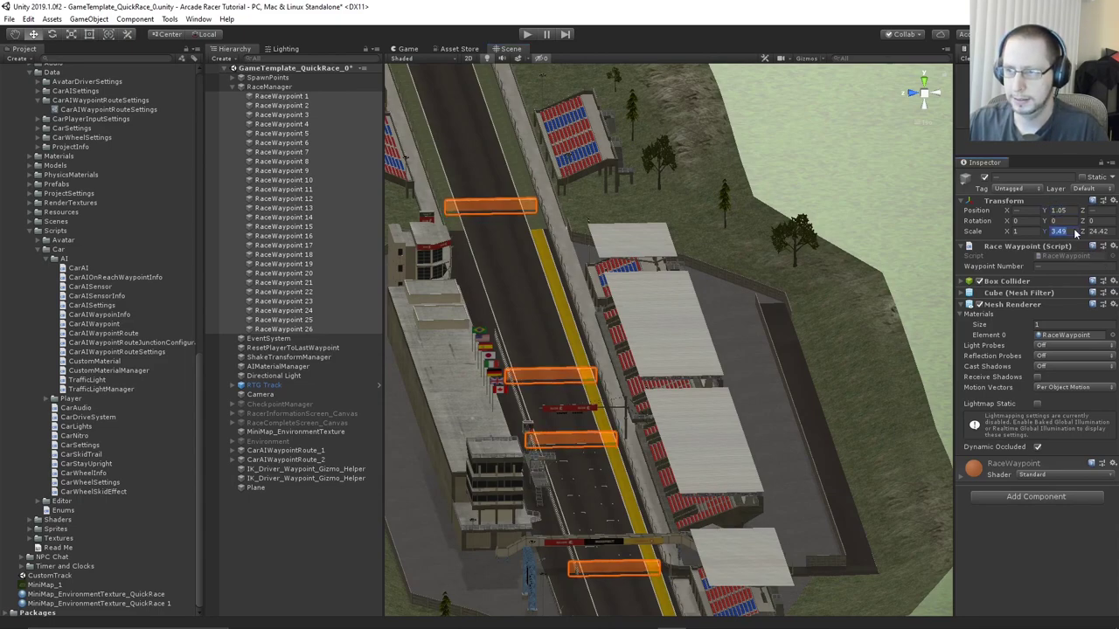
{"action": "type", "text": "5"}
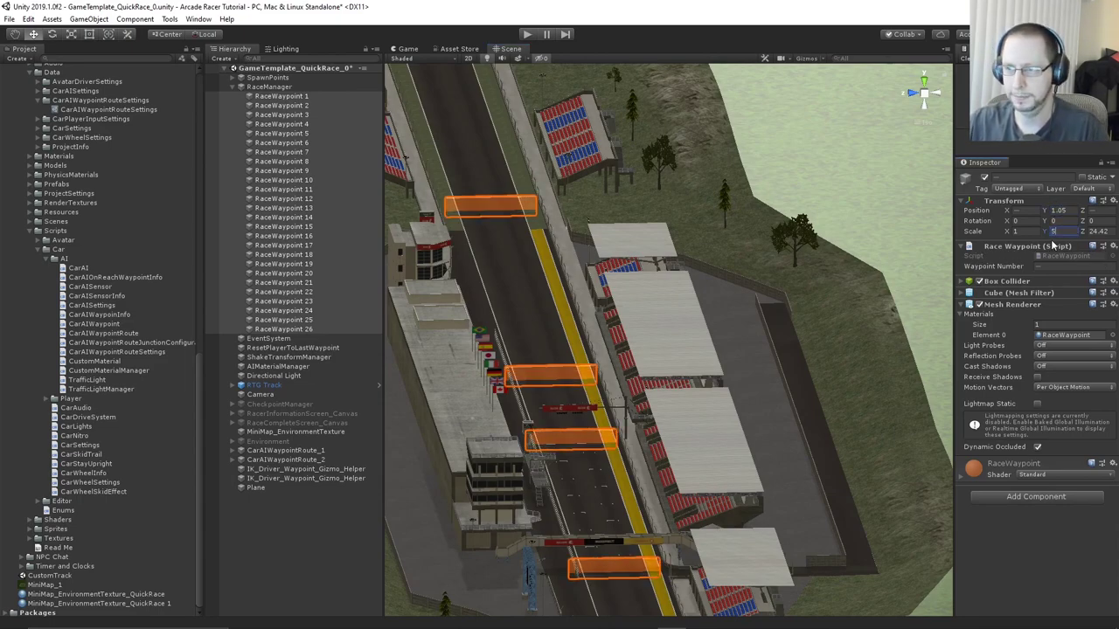
{"action": "left_click_drag", "start_coordinate": [1044, 211], "coordinate": [1056, 211]}
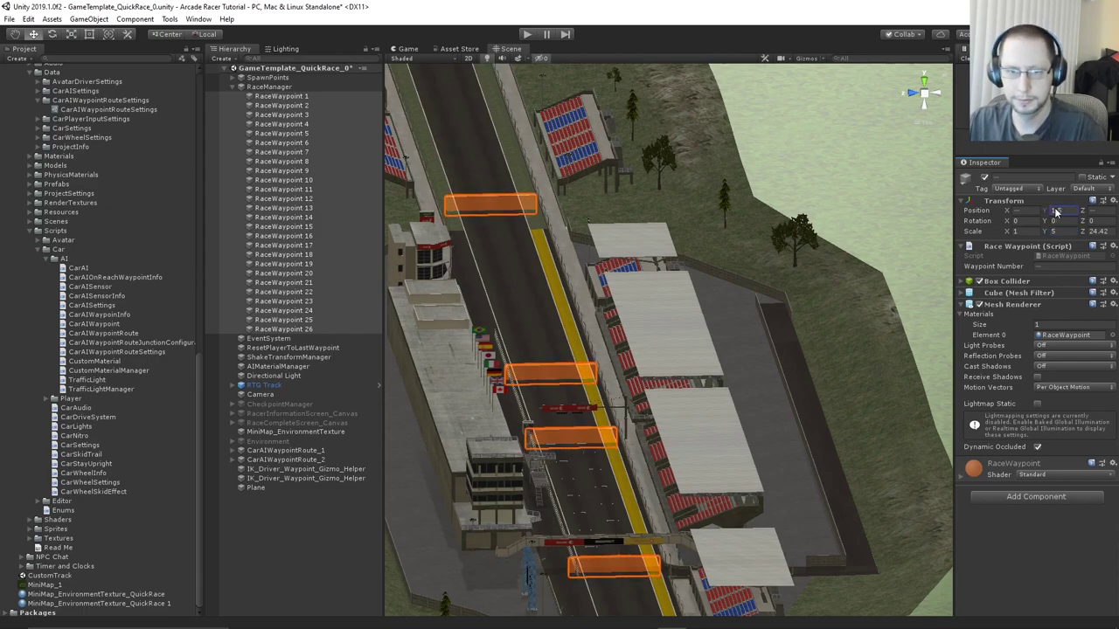
Widen all selected race waypoints beyond the road edges with a Z scale of 37.08
{"action": "left_click_drag", "start_coordinate": [769, 297], "coordinate": [718, 331], "text": "alt"}
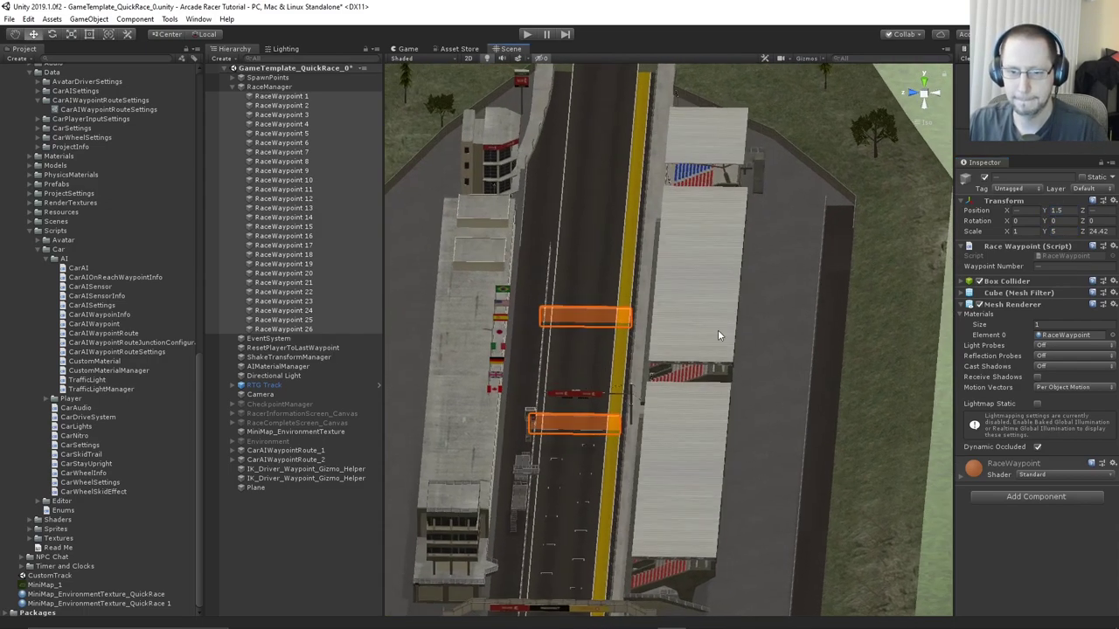
{"action": "scroll", "coordinate": [717, 330], "scroll_direction": "down", "scroll_amount": 3}
{"action": "scroll", "coordinate": [716, 335], "scroll_direction": "down", "scroll_amount": 2}
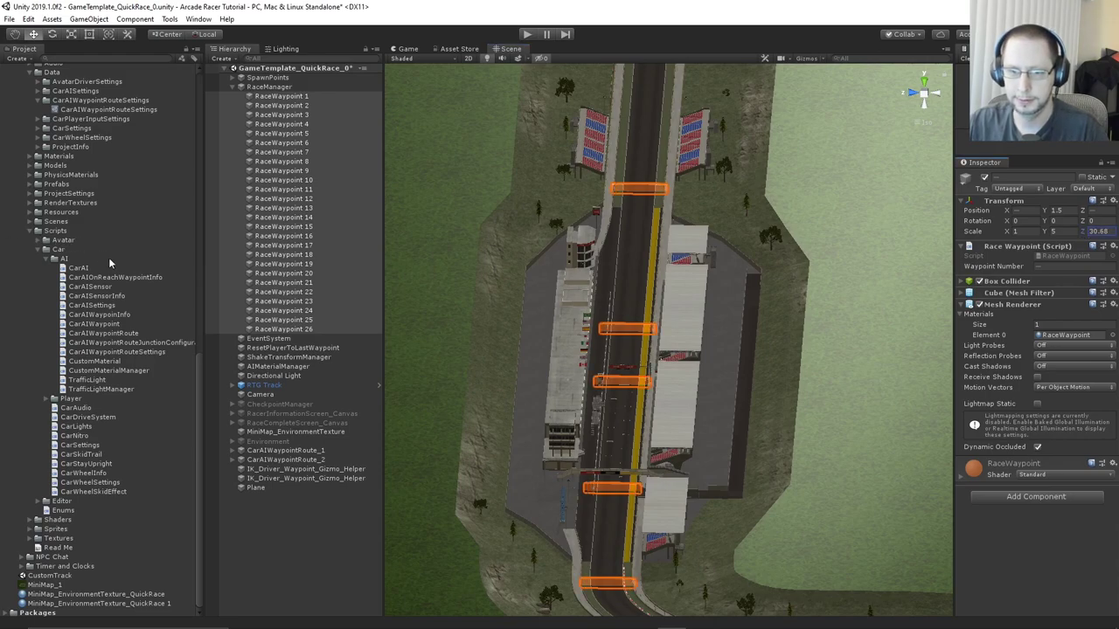
{"action": "left_click_drag", "start_coordinate": [108, 257], "coordinate": [227, 295]}
Rotate RaceWaypoint 4 about its Y axis to about 57 degrees so it lies across the road in the bend
{"action": "scroll", "coordinate": [727, 282], "scroll_direction": "down", "scroll_amount": 3}
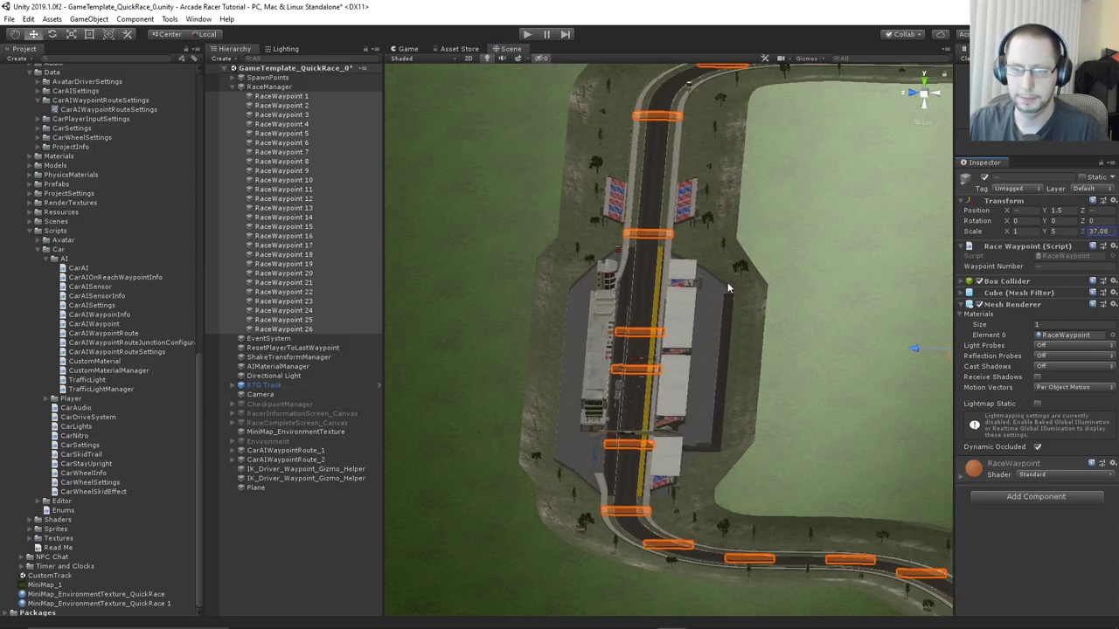
{"action": "left_click_drag", "start_coordinate": [727, 282], "coordinate": [757, 316], "text": "alt"}
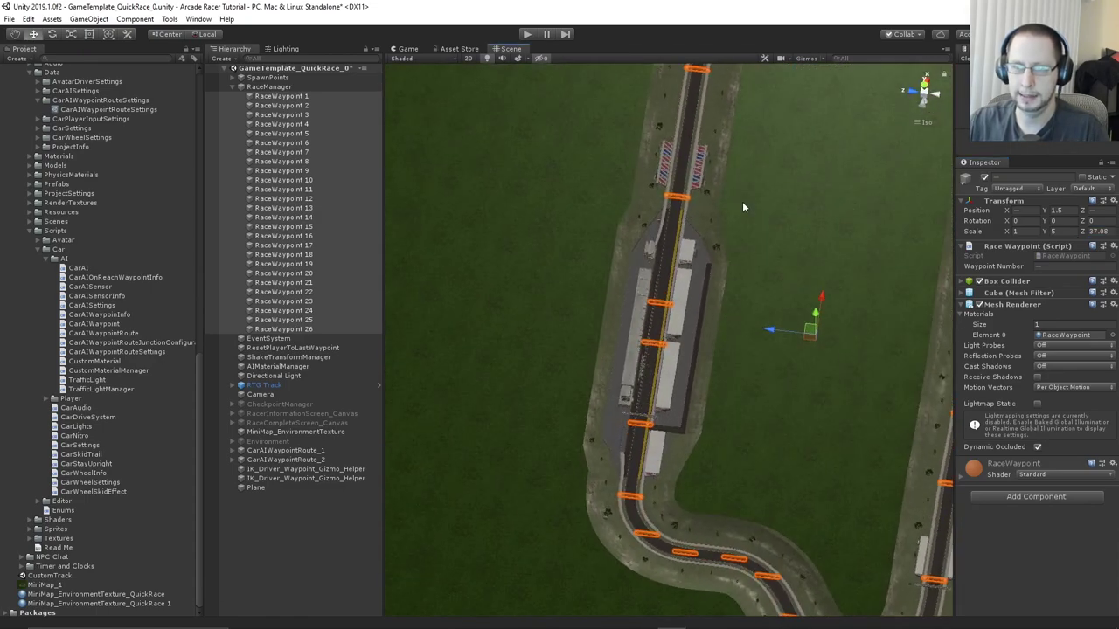
{"action": "middle_click_drag", "start_coordinate": [744, 204], "coordinate": [630, 554]}
{"action": "scroll", "coordinate": [600, 488], "scroll_direction": "up", "scroll_amount": 3}
{"action": "left_click_drag", "start_coordinate": [599, 490], "coordinate": [631, 333], "text": "alt"}
{"action": "left_click", "coordinate": [599, 256]}
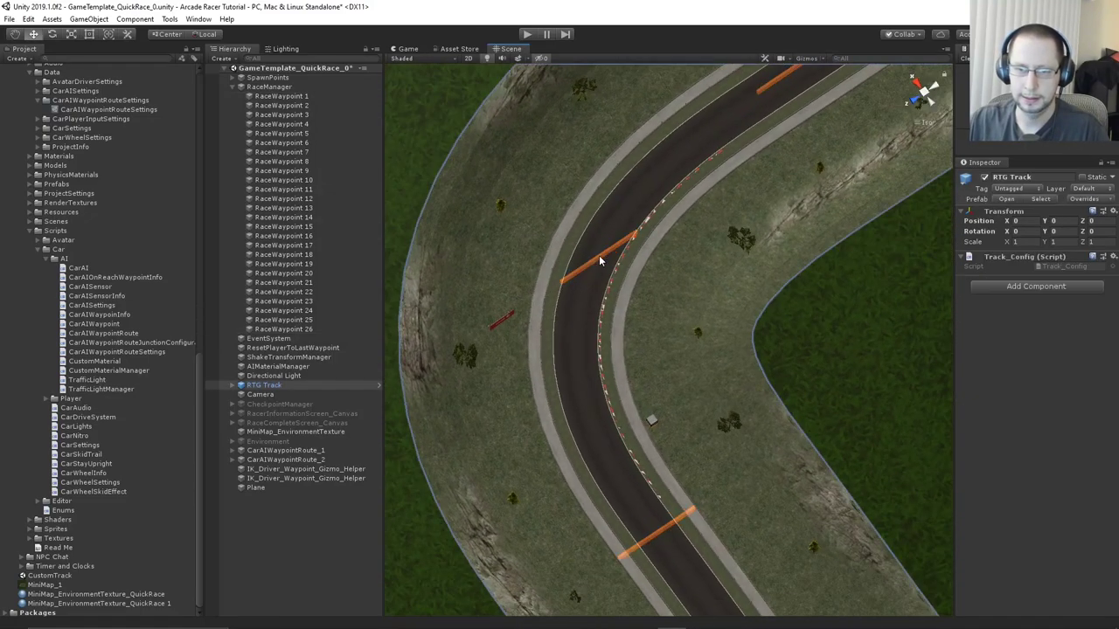
{"action": "left_click", "coordinate": [599, 256]}
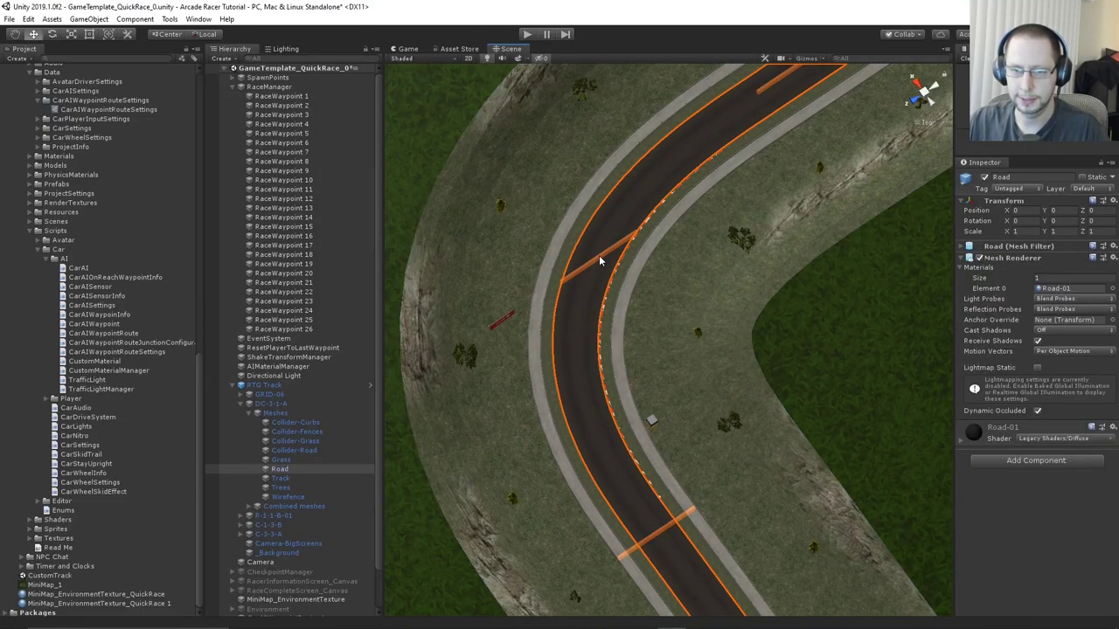
{"action": "left_click", "coordinate": [291, 98]}
{"action": "key", "text": "Down"}
{"action": "key", "text": "Down"}
{"action": "key", "text": "Down"}
{"action": "key", "text": "Down"}
{"action": "key", "text": "Up"}
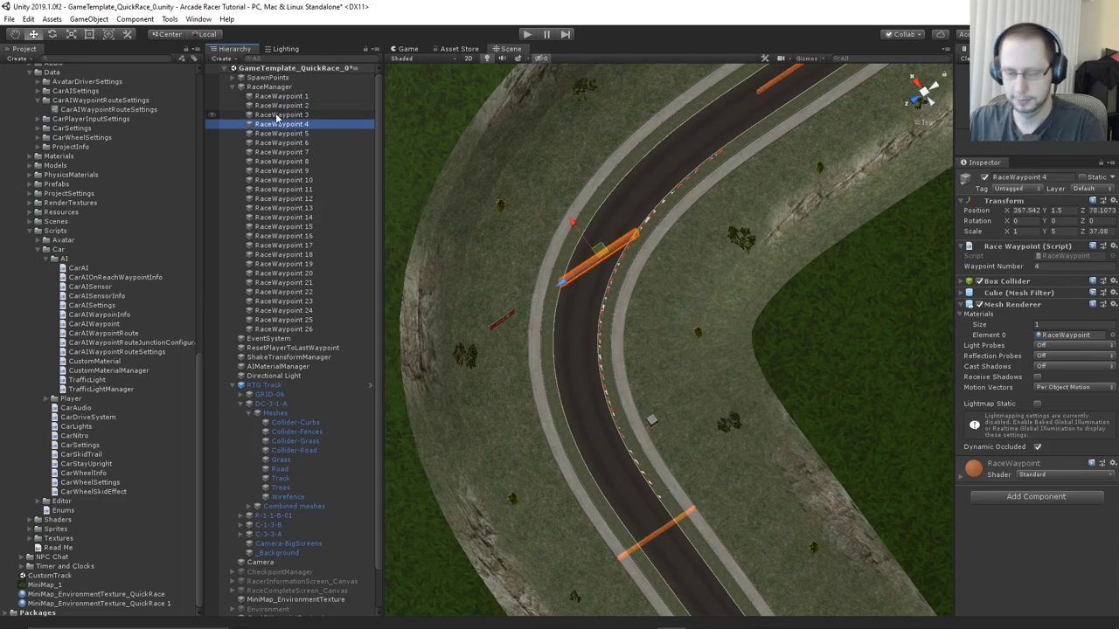
{"action": "key", "text": "e"}
{"action": "left_click_drag", "start_coordinate": [621, 302], "coordinate": [596, 282]}
Turn RaceWaypoint 5 and RaceWaypoint 6 across the road with Y rotations of about 85.6 and 90.6 degrees
{"action": "middle_click_drag", "start_coordinate": [650, 210], "coordinate": [477, 394]}
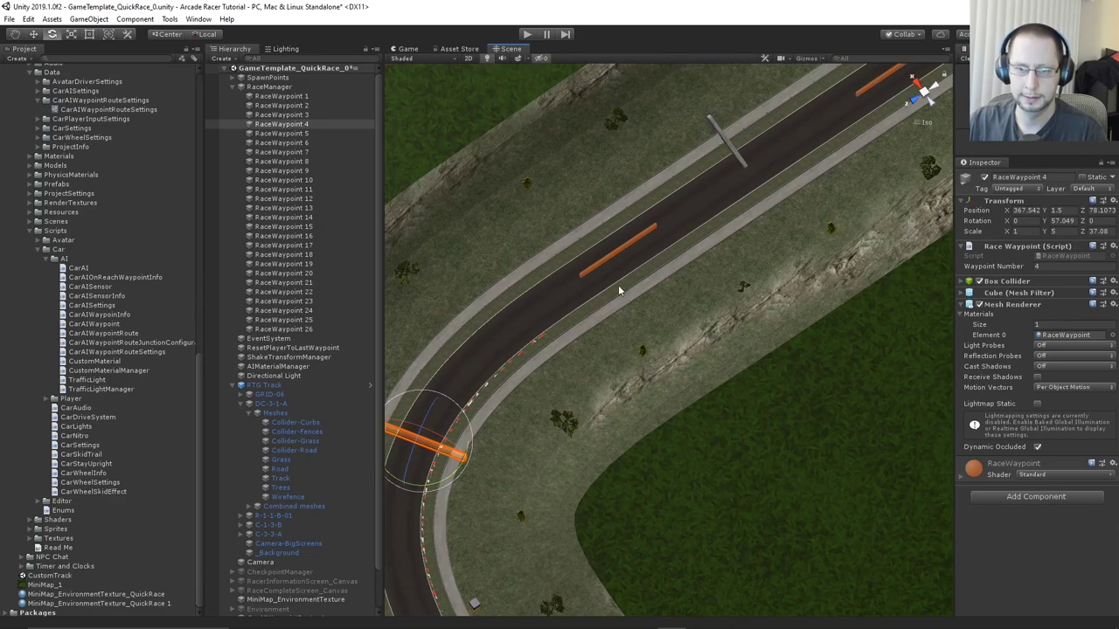
{"action": "left_click", "coordinate": [314, 133]}
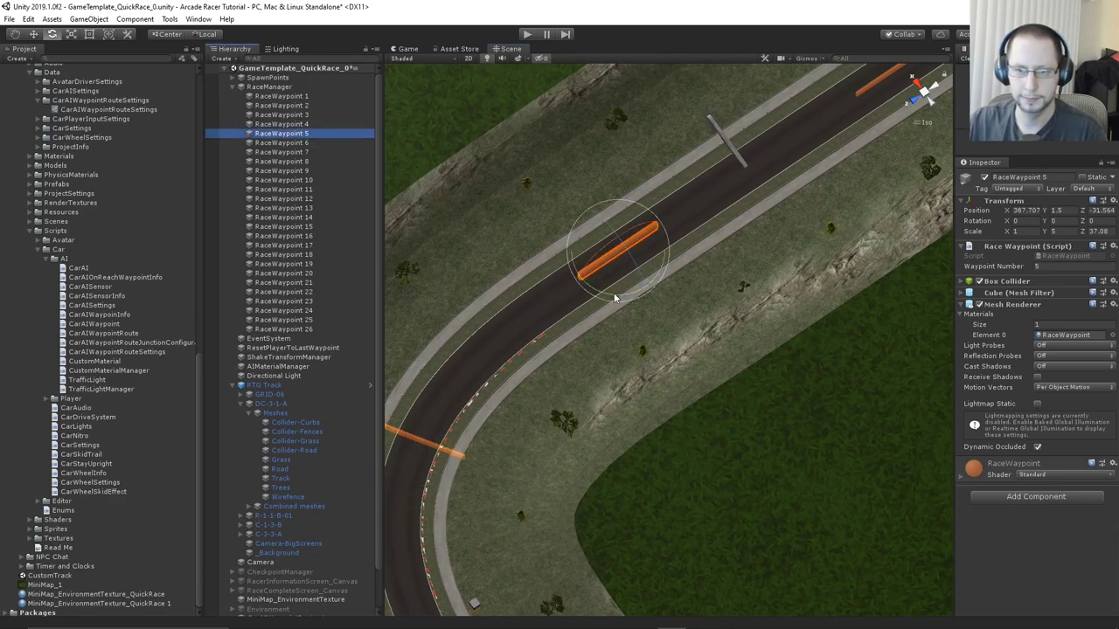
{"action": "left_click_drag", "start_coordinate": [614, 298], "coordinate": [481, 301]}
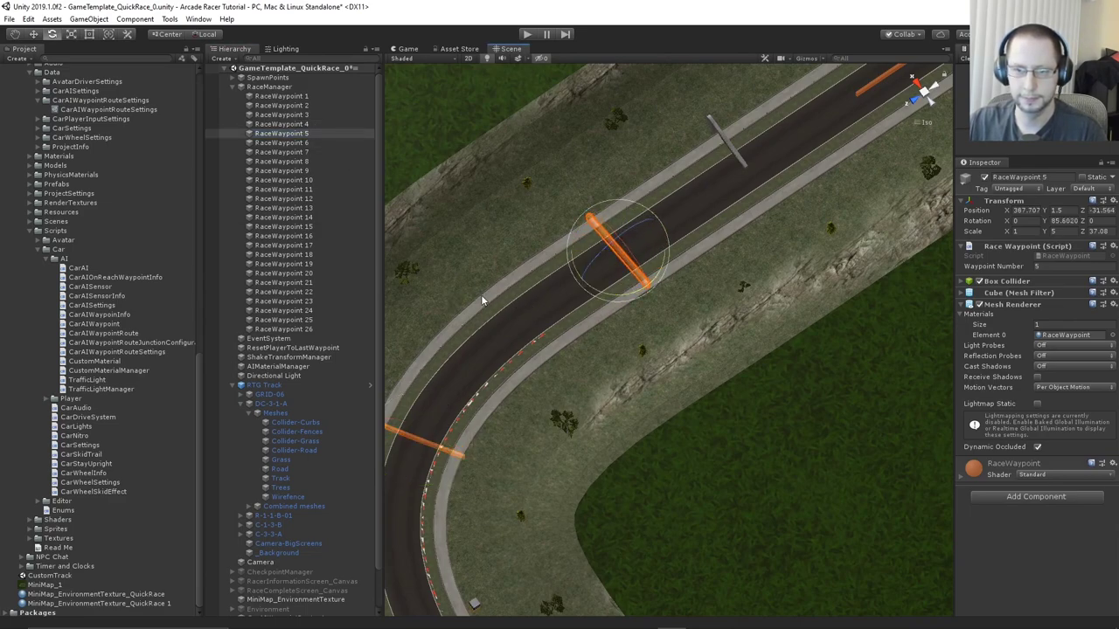
{"action": "middle_click_drag", "start_coordinate": [933, 188], "coordinate": [629, 329]}
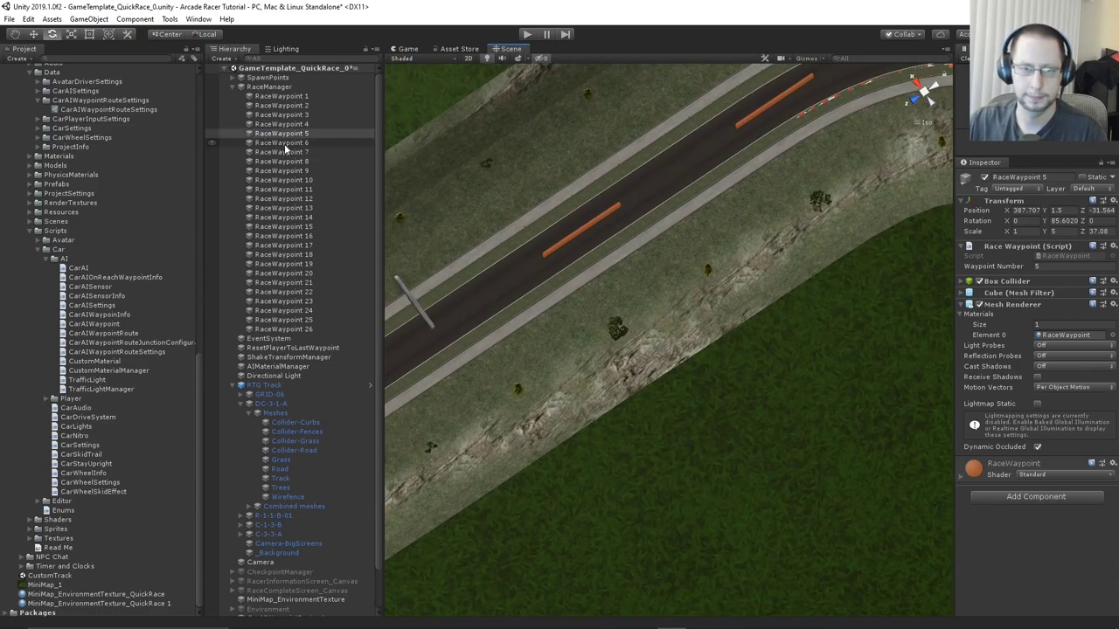
{"action": "left_click", "coordinate": [283, 143]}
{"action": "left_click_drag", "start_coordinate": [600, 271], "coordinate": [448, 271]}
Turn RaceWaypoint 7 and RaceWaypoint 8 across the road with Y rotations of about 93.9 and -47.6 degrees
{"action": "middle_click_drag", "start_coordinate": [696, 165], "coordinate": [569, 265]}
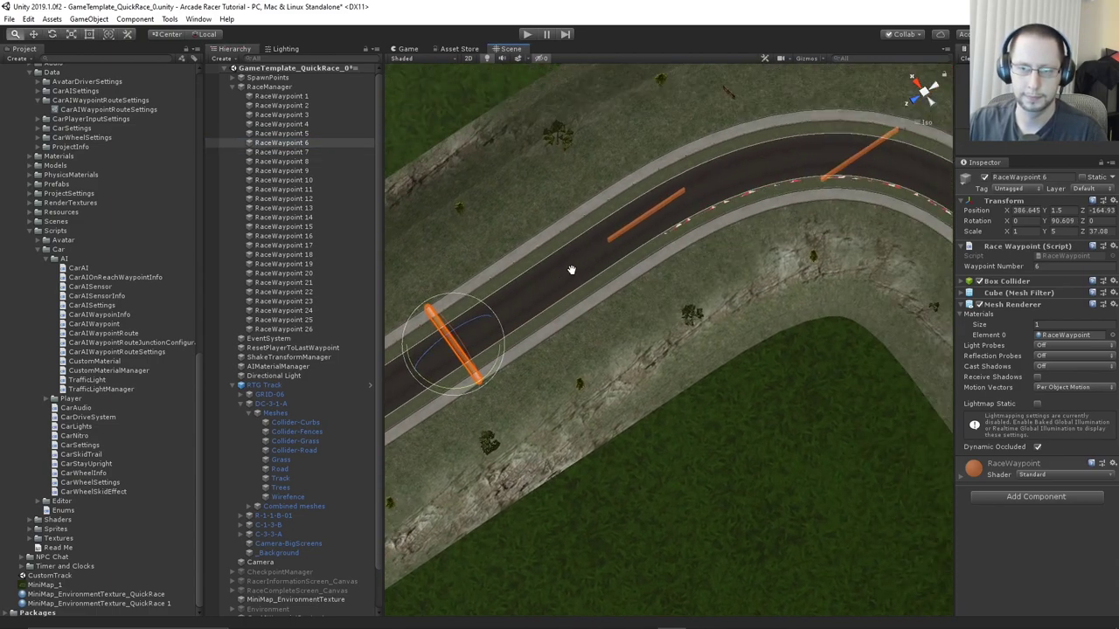
{"action": "left_click", "coordinate": [281, 152]}
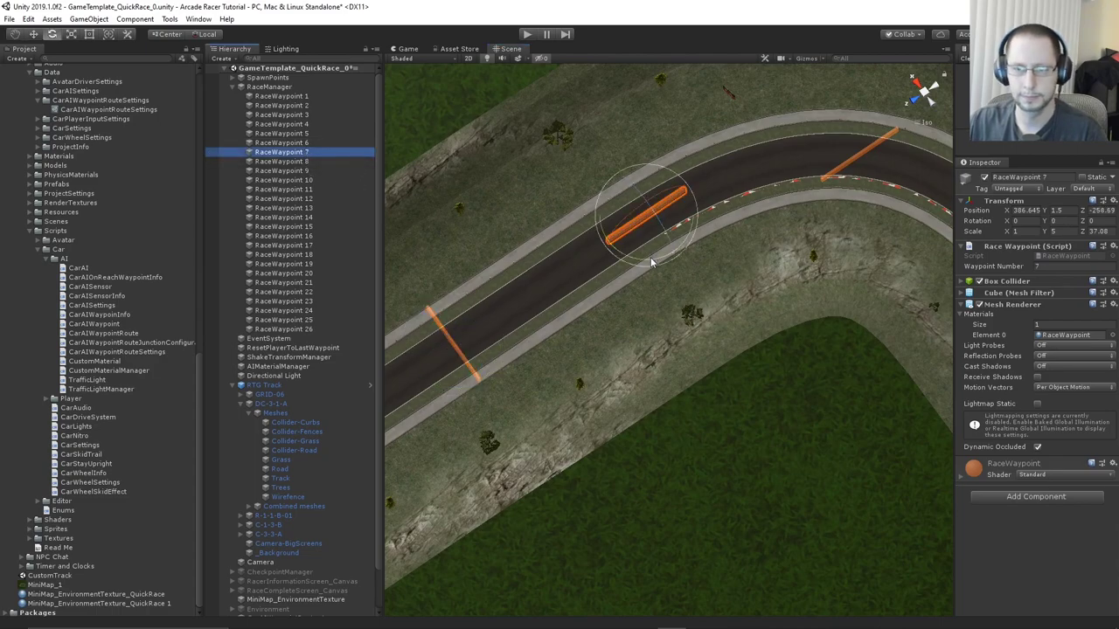
{"action": "left_click_drag", "start_coordinate": [650, 257], "coordinate": [508, 254]}
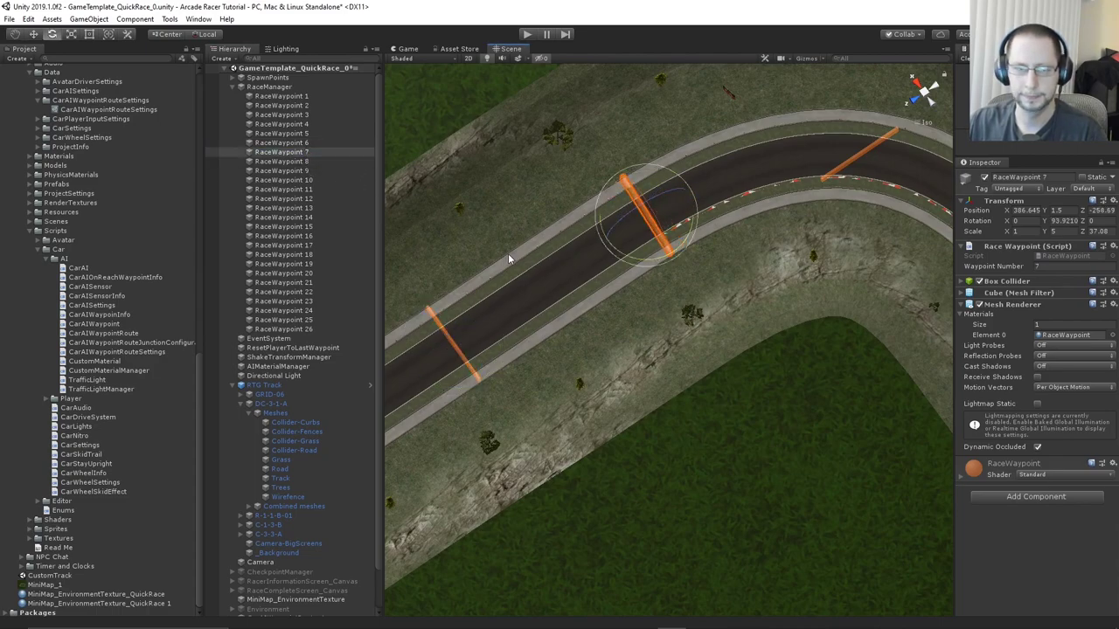
{"action": "left_click", "coordinate": [316, 162]}
{"action": "middle_click_drag", "start_coordinate": [741, 188], "coordinate": [580, 237]}
{"action": "left_click_drag", "start_coordinate": [681, 242], "coordinate": [770, 281]}
Rotate RaceWaypoint 17 in the hairpin at the far end of the track to a Y rotation of about 76.3 degrees
{"action": "middle_click_drag", "start_coordinate": [770, 281], "coordinate": [546, 124]}
{"action": "right_click_drag", "start_coordinate": [634, 286], "coordinate": [811, 312]}
{"action": "scroll", "coordinate": [810, 311], "scroll_direction": "down", "scroll_amount": 8}
{"action": "middle_click_drag", "start_coordinate": [831, 347], "coordinate": [526, 260]}
{"action": "scroll", "coordinate": [791, 318], "scroll_direction": "down", "scroll_amount": 8}
{"action": "middle_click_drag", "start_coordinate": [792, 324], "coordinate": [435, 272]}
{"action": "middle_click_drag", "start_coordinate": [749, 292], "coordinate": [709, 279]}
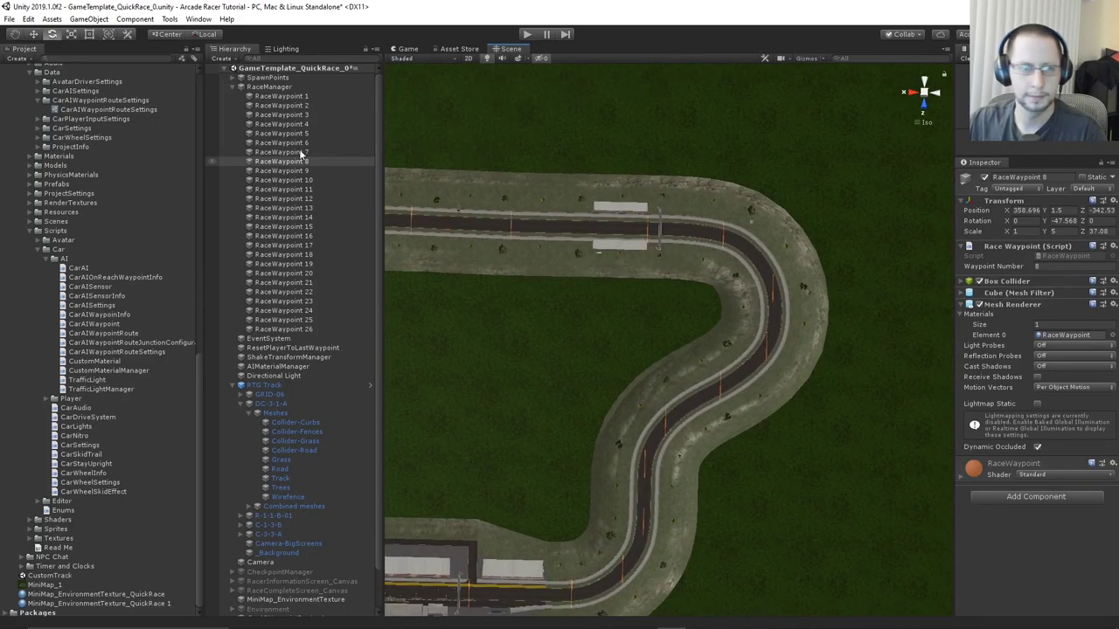
{"action": "left_click", "coordinate": [303, 207]}
{"action": "key", "text": "Down"}
{"action": "key", "text": "Down"}
{"action": "key", "text": "Down"}
{"action": "key", "text": "Down"}
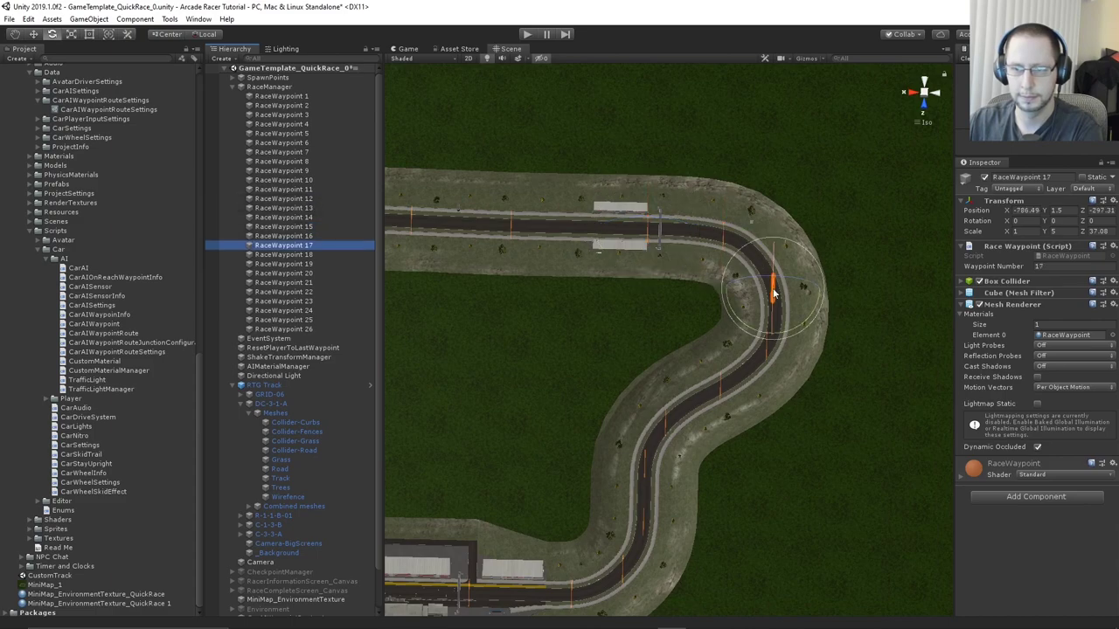
{"action": "left_click", "coordinate": [785, 298]}
{"action": "key", "text": "f"}
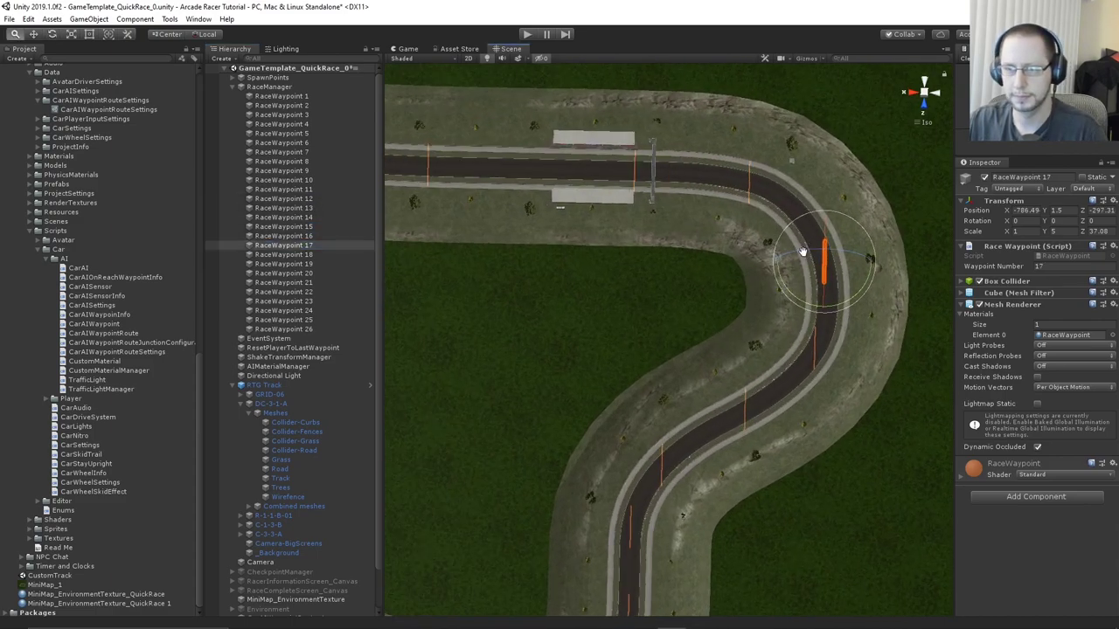
{"action": "left_click_drag", "start_coordinate": [706, 344], "coordinate": [609, 346]}
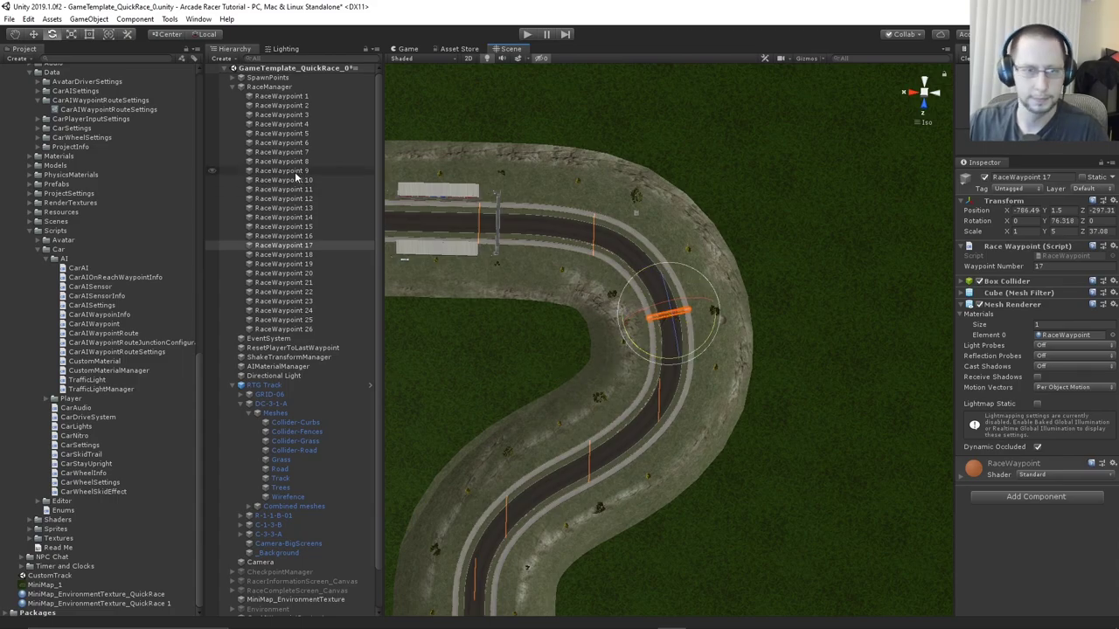
Rotate RaceWaypoint 18 to a Y rotation of about -66.8 degrees and turn RaceWaypoint 19 perpendicular to the road
{"action": "left_click", "coordinate": [285, 255]}
{"action": "left_click_drag", "start_coordinate": [673, 439], "coordinate": [771, 412]}
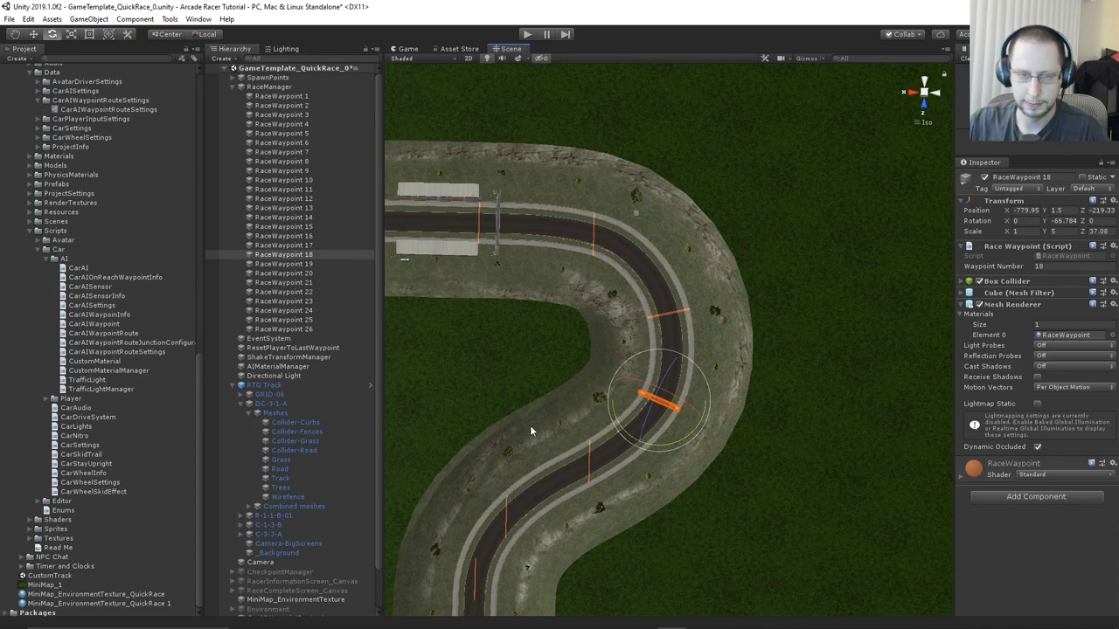
{"action": "left_click", "coordinate": [293, 264]}
{"action": "left_click_drag", "start_coordinate": [600, 495], "coordinate": [659, 493]}
Rotate RaceWaypoint 20 to a Y rotation of about -47.5 degrees and turn RaceWaypoint 21 perpendicular to the road
{"action": "left_click", "coordinate": [316, 274]}
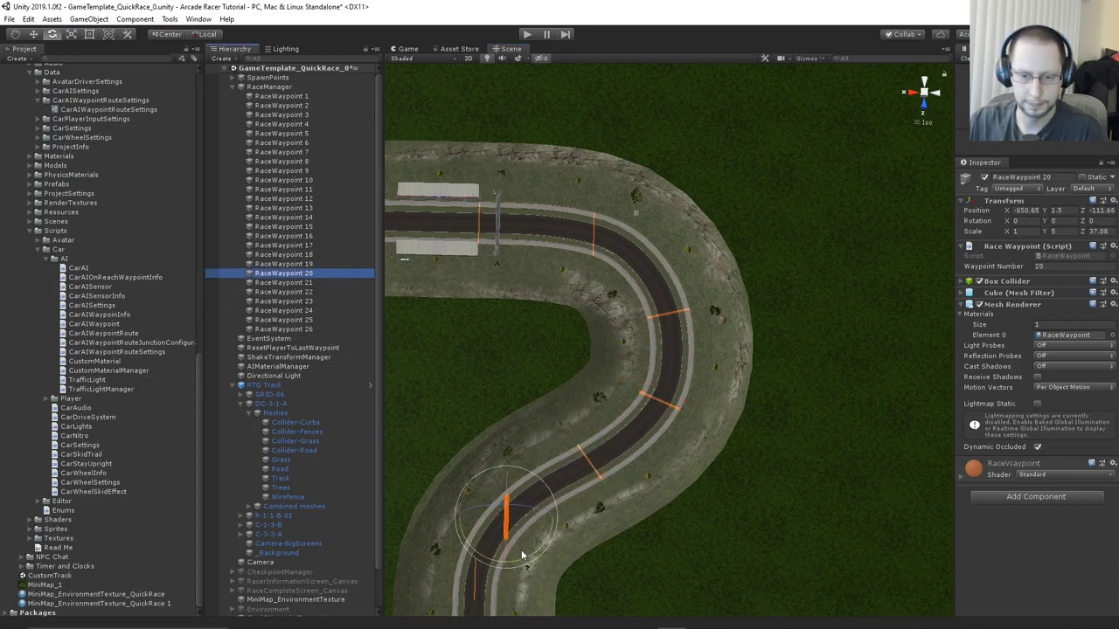
{"action": "left_click_drag", "start_coordinate": [521, 550], "coordinate": [591, 527]}
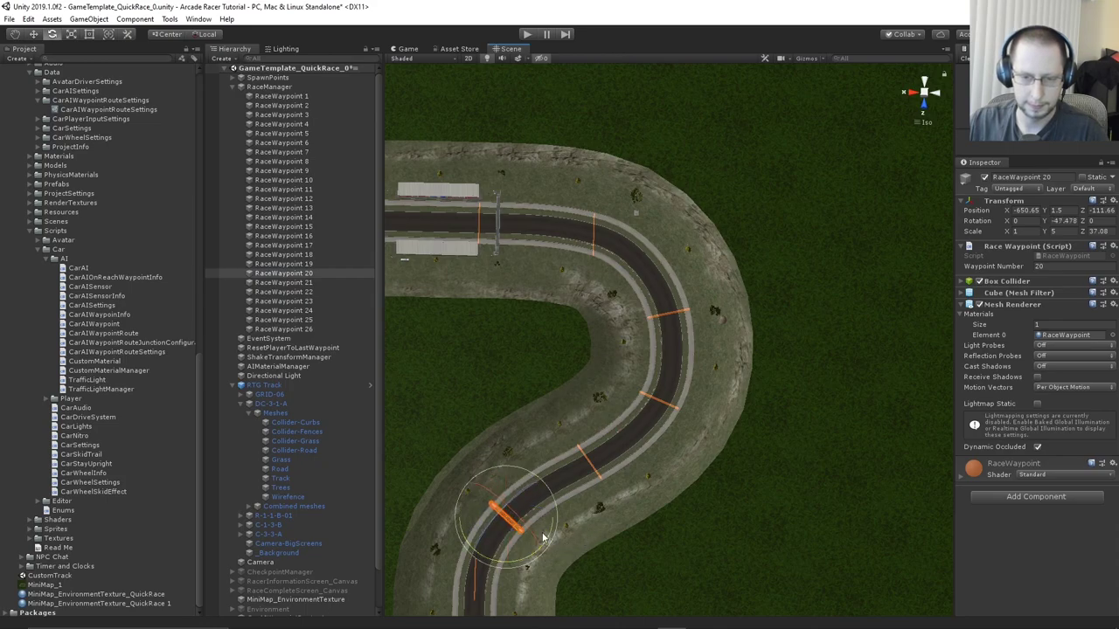
{"action": "middle_click_drag", "start_coordinate": [591, 527], "coordinate": [638, 348]}
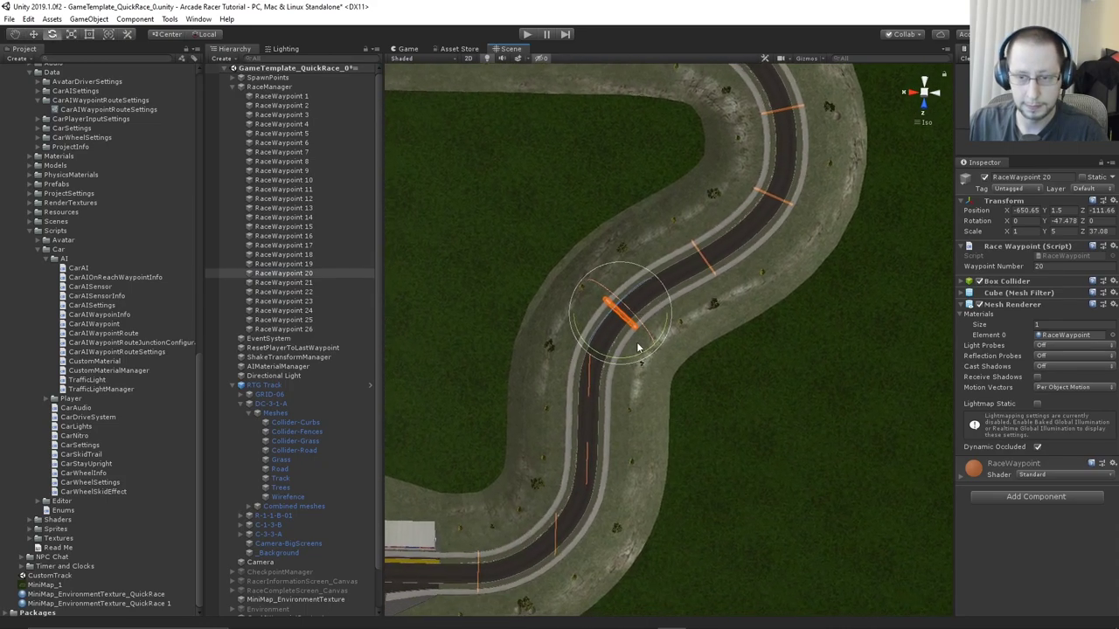
{"action": "left_click", "coordinate": [308, 282]}
{"action": "left_click_drag", "start_coordinate": [602, 421], "coordinate": [732, 385]}
Turn RaceWaypoint 22 and RaceWaypoint 23 across the road with Y rotations of about -87.4 and -48.4 degrees
{"action": "left_click", "coordinate": [281, 292]}
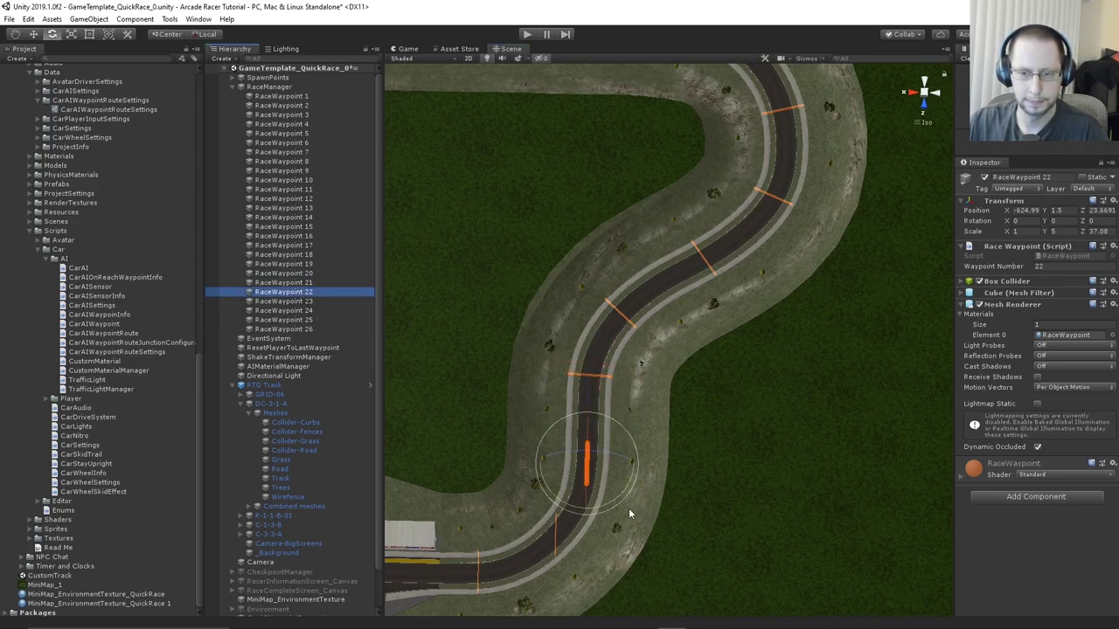
{"action": "left_click_drag", "start_coordinate": [601, 506], "coordinate": [700, 381]}
{"action": "middle_click_drag", "start_coordinate": [552, 404], "coordinate": [633, 283]}
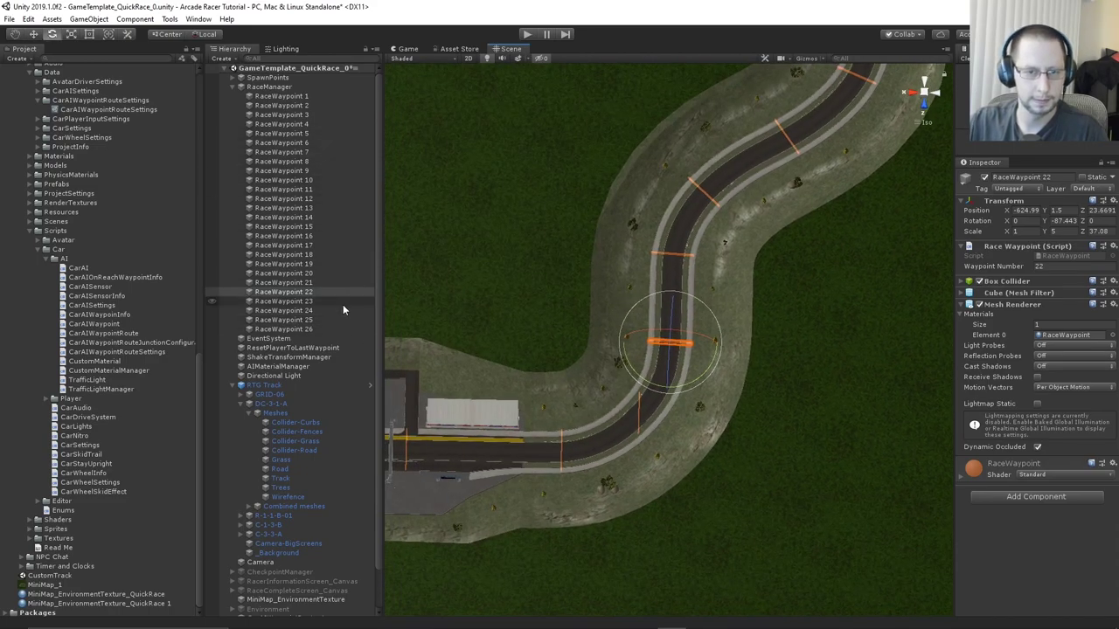
{"action": "left_click", "coordinate": [319, 293]}
{"action": "left_click", "coordinate": [315, 303]}
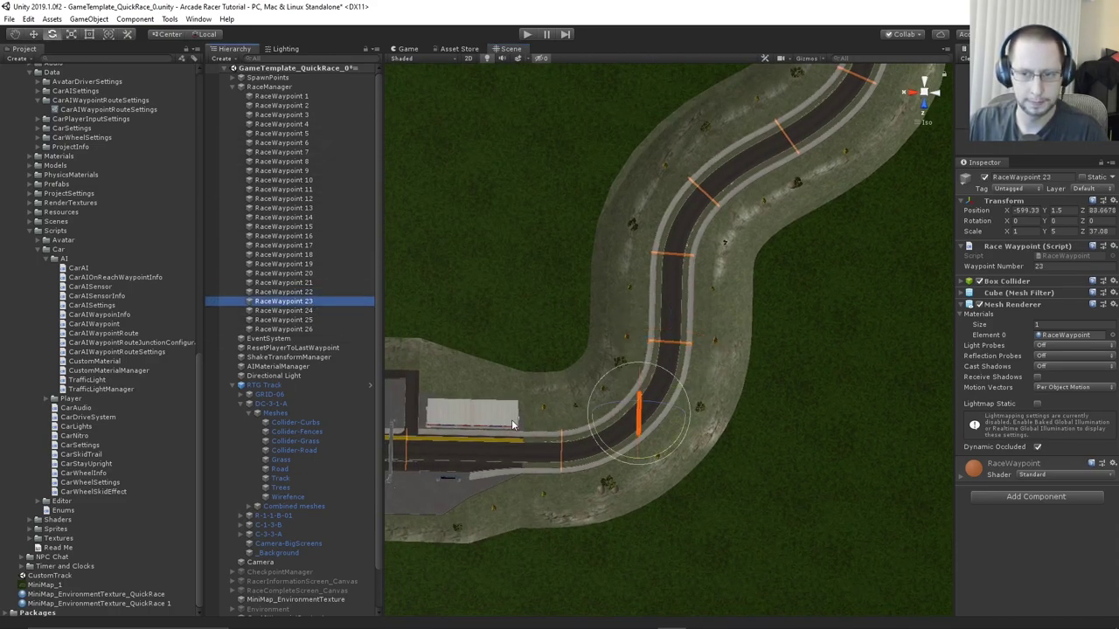
{"action": "left_click_drag", "start_coordinate": [660, 458], "coordinate": [722, 422]}
Select RaceWaypoint 1 through RaceWaypoint 26 and disable their Mesh Renderer to hide them in the scene
{"action": "scroll", "coordinate": [571, 352], "scroll_direction": "down", "scroll_amount": 13}
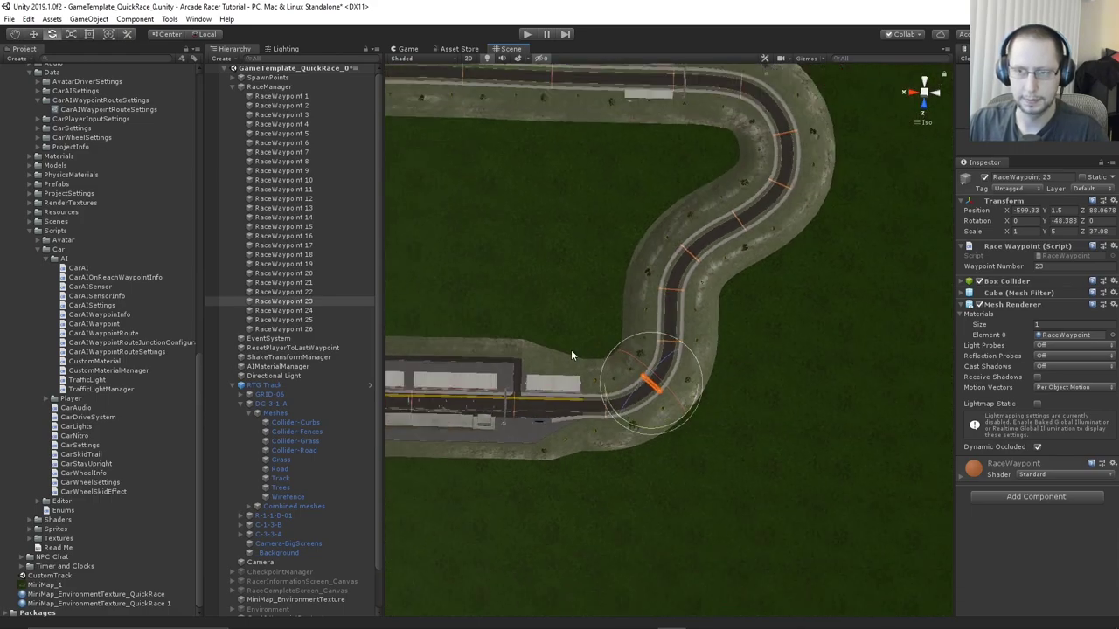
{"action": "middle_click_drag", "start_coordinate": [494, 347], "coordinate": [777, 367]}
{"action": "scroll", "coordinate": [565, 339], "scroll_direction": "down", "scroll_amount": 4}
{"action": "mouse_move", "coordinate": [563, 339]}
{"action": "middle_mouse_down"}
{"action": "mouse_move", "coordinate": [662, 297]}
{"action": "mouse_move", "coordinate": [577, 332]}
{"action": "middle_mouse_up"}
{"action": "left_click", "coordinate": [303, 330]}
{"action": "left_click", "coordinate": [213, 96], "text": "shift"}
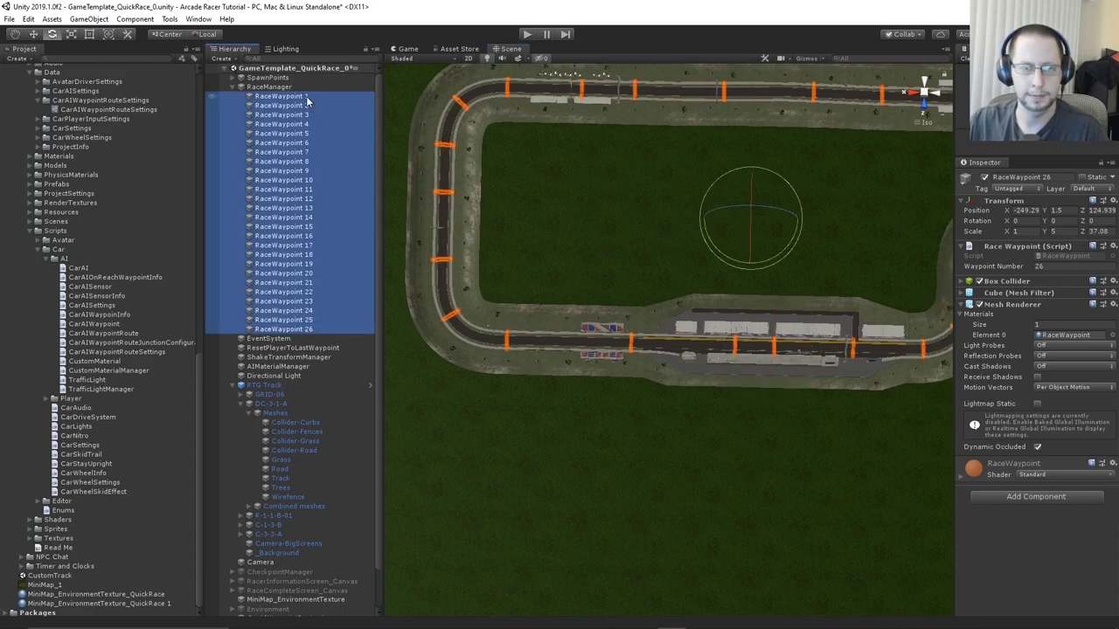
{"action": "left_click", "coordinate": [980, 304]}
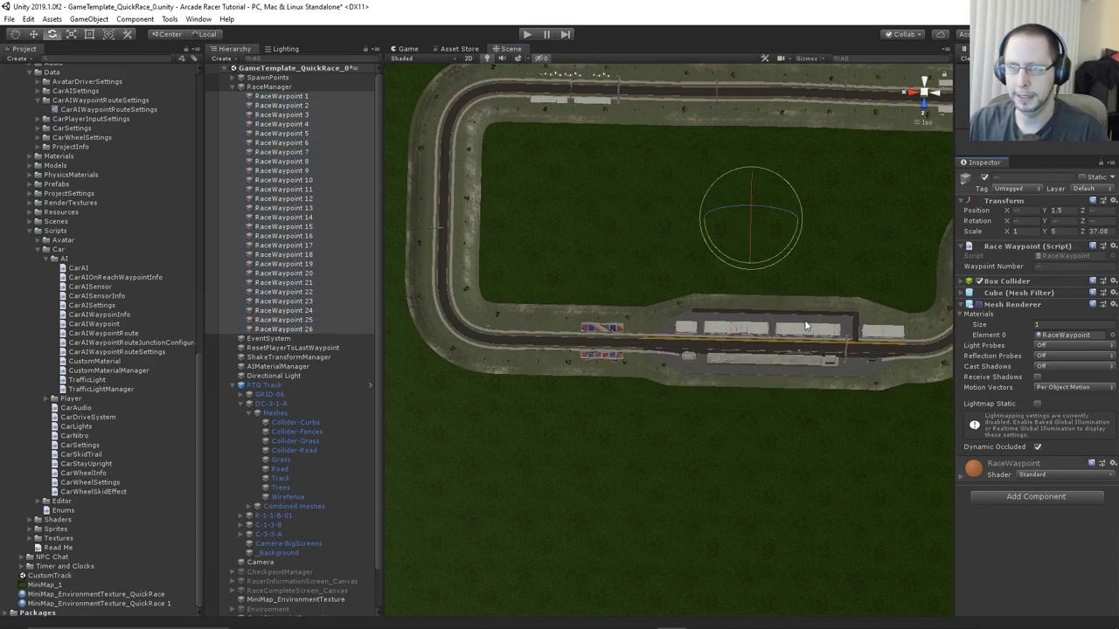
Collapse the RaceManager and RTG Track objects in the scene hierarchy
{"action": "left_click", "coordinate": [236, 86]}
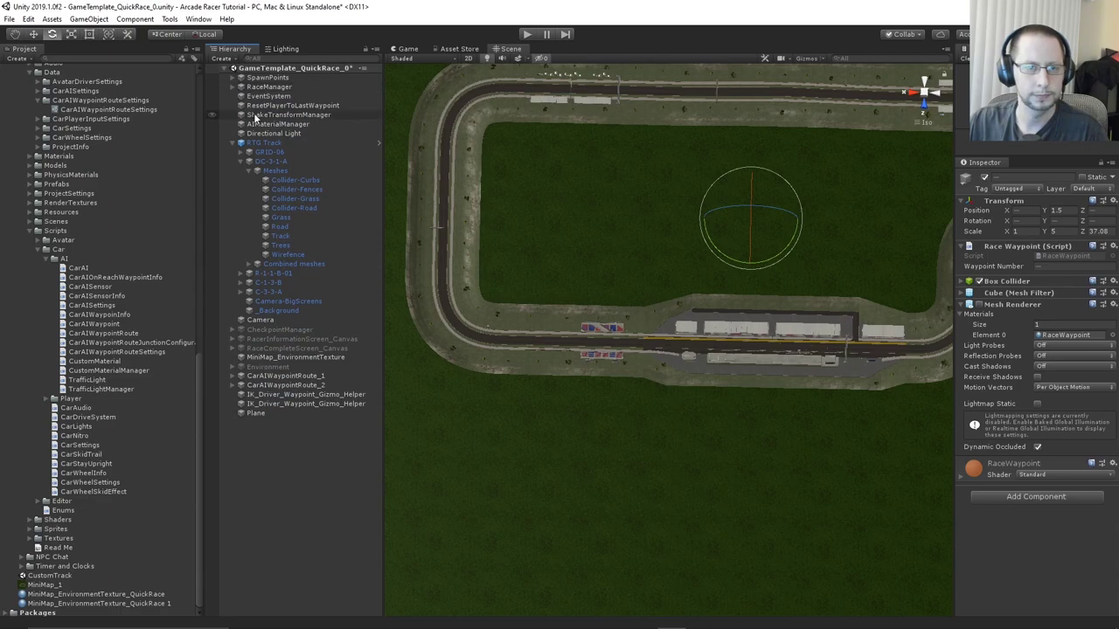
{"action": "left_click", "coordinate": [242, 162]}
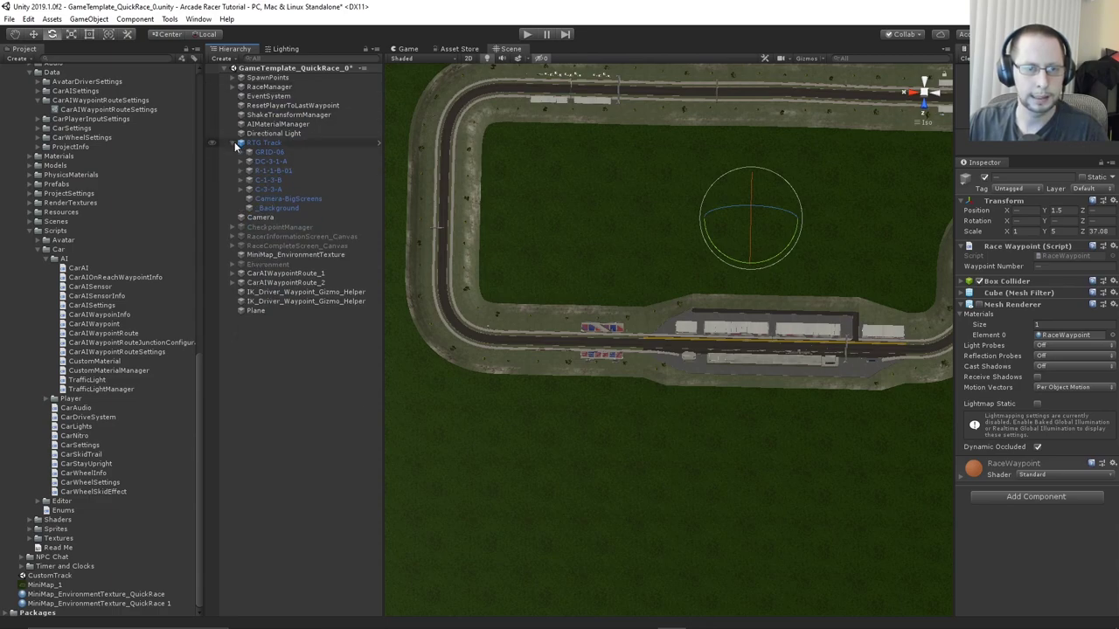
{"action": "left_click", "coordinate": [232, 142]}
{"action": "left_click", "coordinate": [233, 141]}
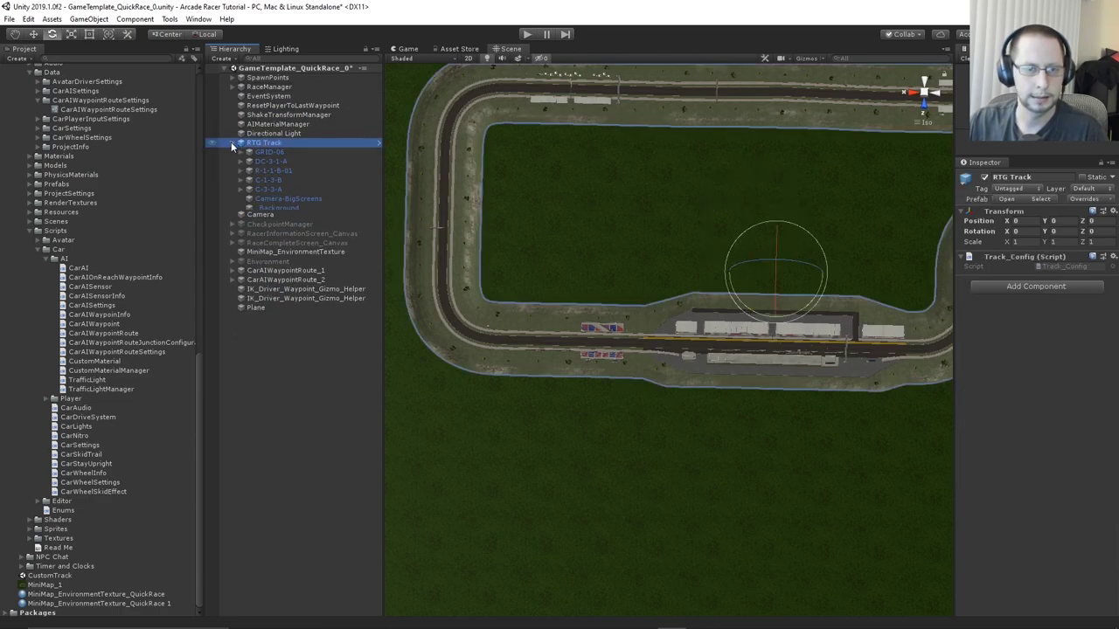
Activate the disabled CheckpointManager, RacerInformationScreen_Canvas and RaceCompleteScreen_Canvas objects, and clear the selection
{"action": "left_click", "coordinate": [332, 350]}
{"action": "left_click", "coordinate": [315, 181]}
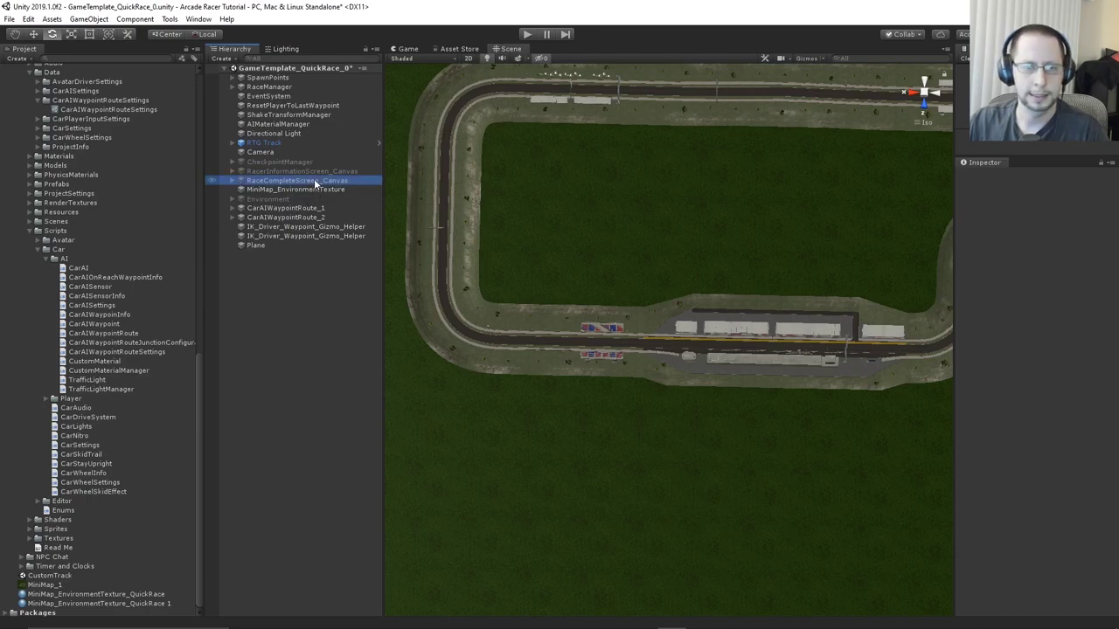
{"action": "left_click", "coordinate": [279, 162], "text": "shift"}
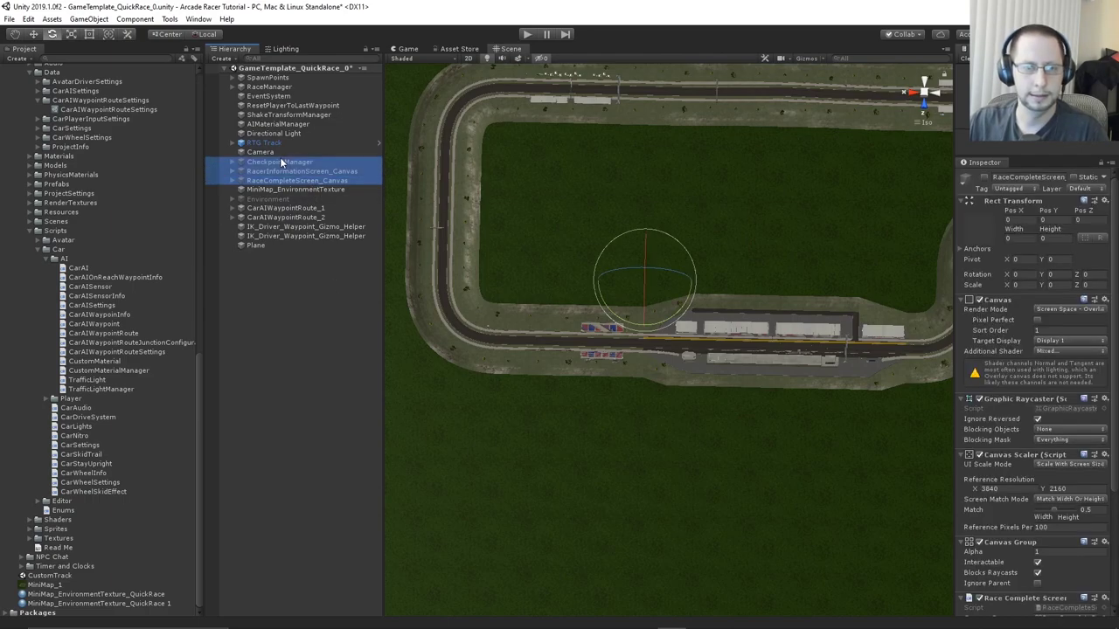
{"action": "left_click", "coordinate": [984, 177]}
{"action": "left_click", "coordinate": [331, 333]}
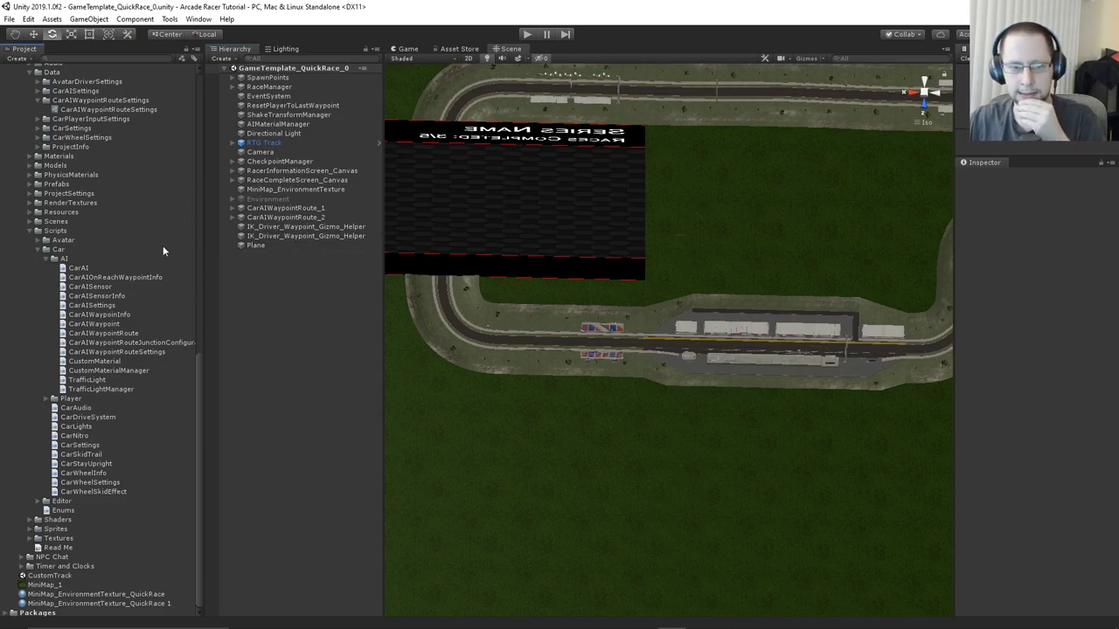
{"action": "scroll", "coordinate": [162, 250], "scroll_direction": "up", "scroll_amount": 3}
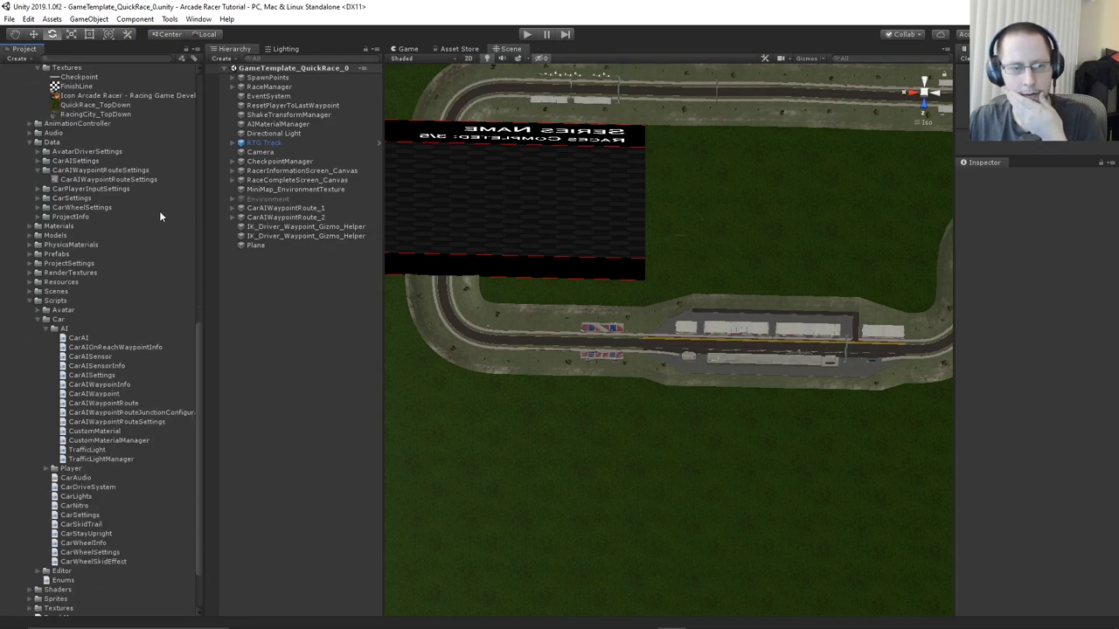
{"action": "scroll", "coordinate": [160, 216], "scroll_direction": "up", "scroll_amount": 15}
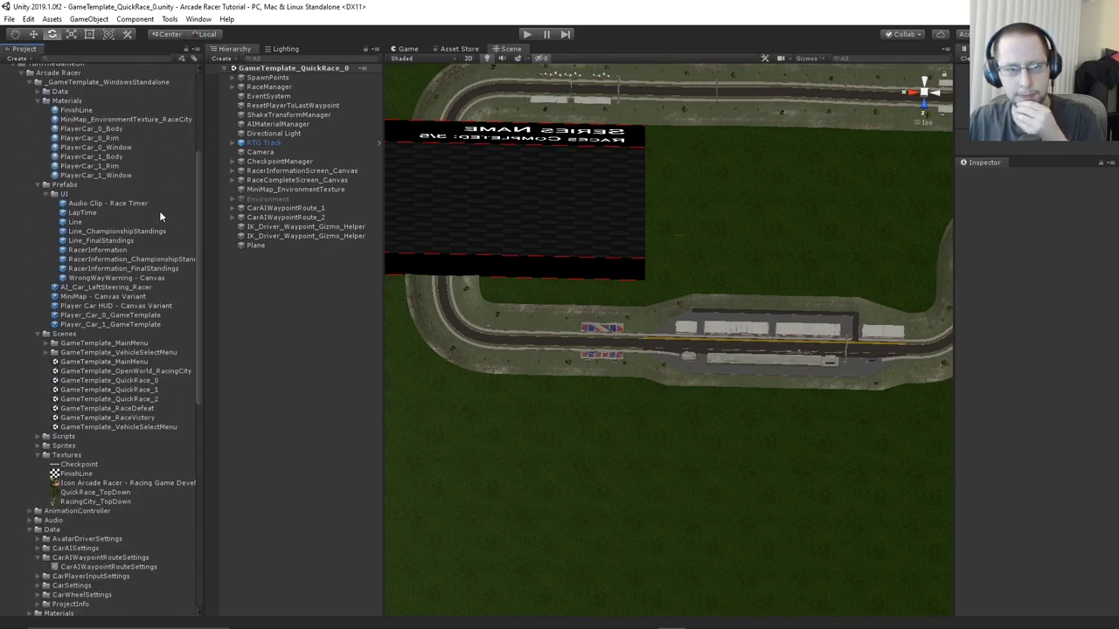
{"action": "scroll", "coordinate": [160, 216], "scroll_direction": "down", "scroll_amount": 10}
{"action": "scroll", "coordinate": [159, 212], "scroll_direction": "down", "scroll_amount": 4}
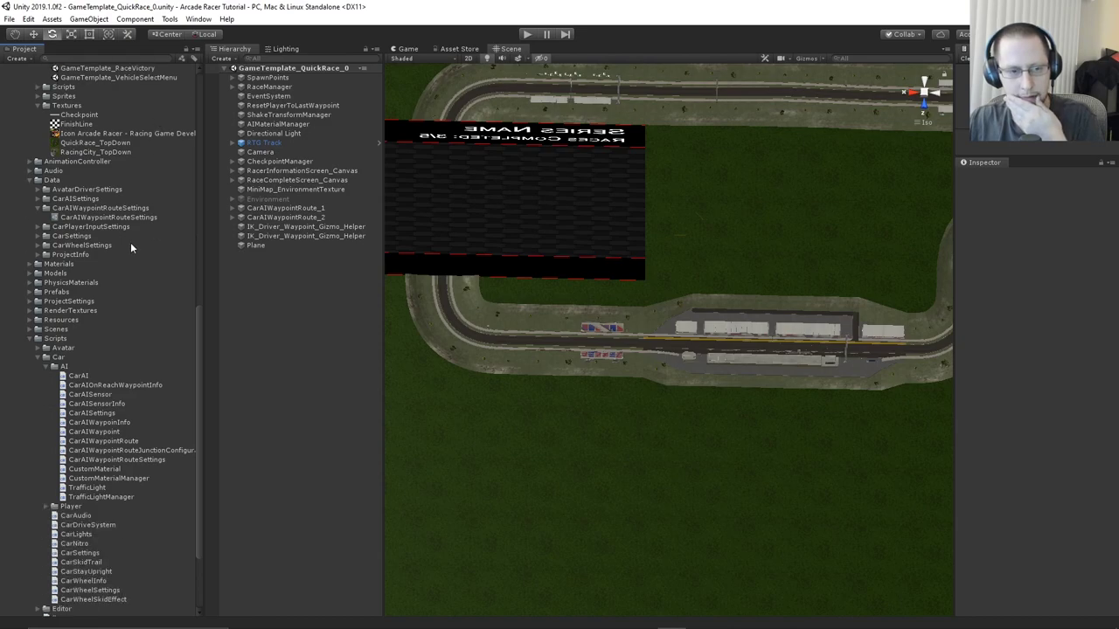
Collapse the template's Materials and Prefabs folders, open the GameTemplate_MainMenu scene and show it in the Game view
{"action": "scroll", "coordinate": [40, 214], "scroll_direction": "up", "scroll_amount": 17}
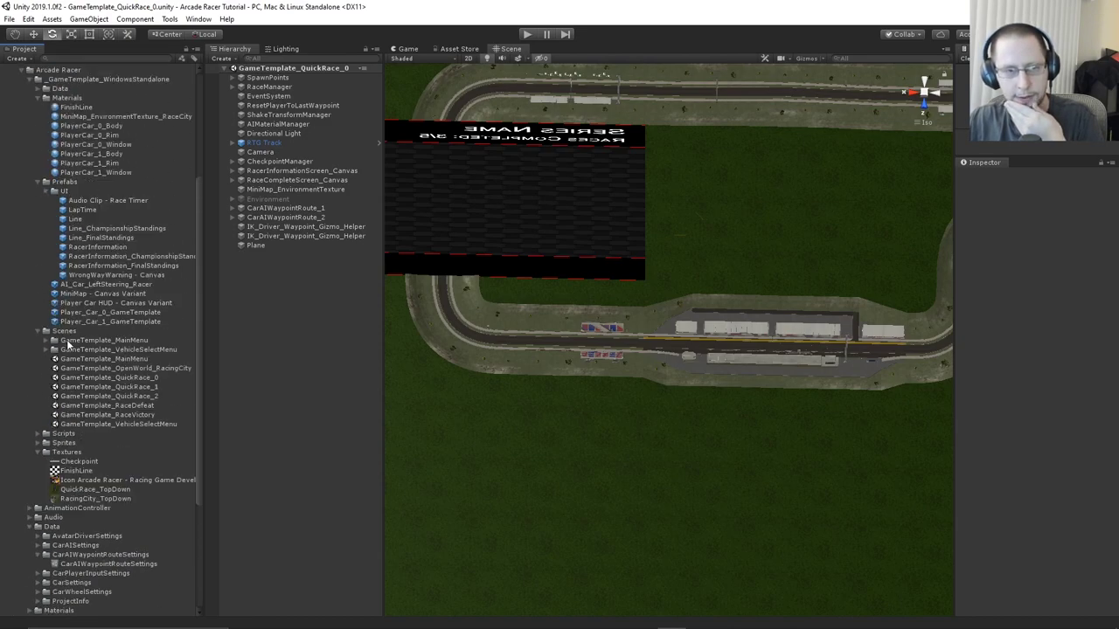
{"action": "left_click", "coordinate": [46, 203]}
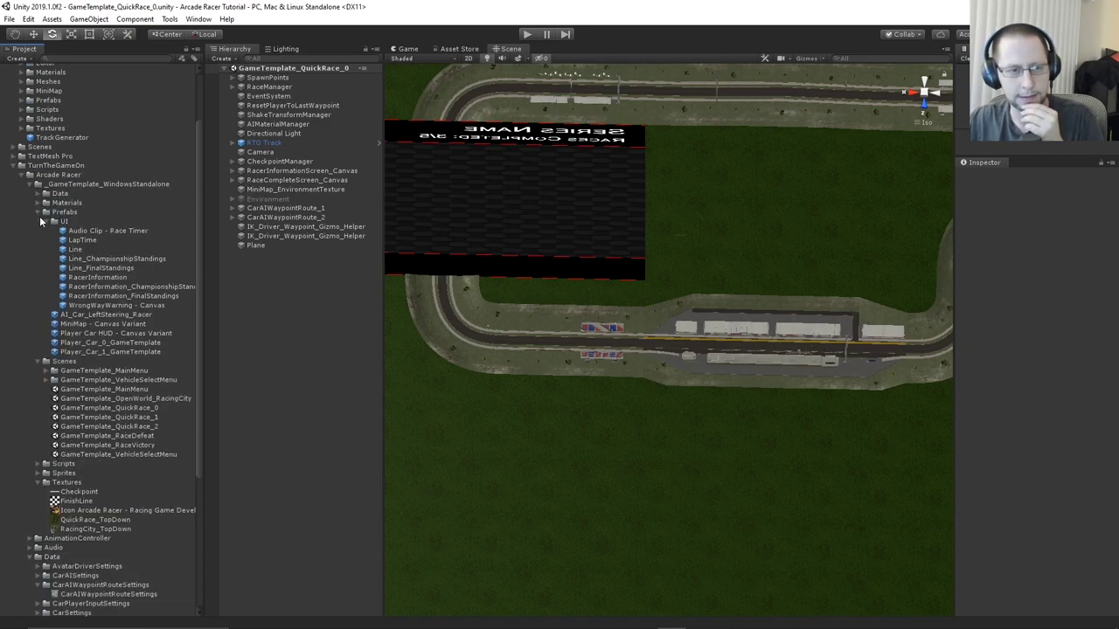
{"action": "left_click", "coordinate": [44, 221]}
{"action": "left_click", "coordinate": [37, 212]}
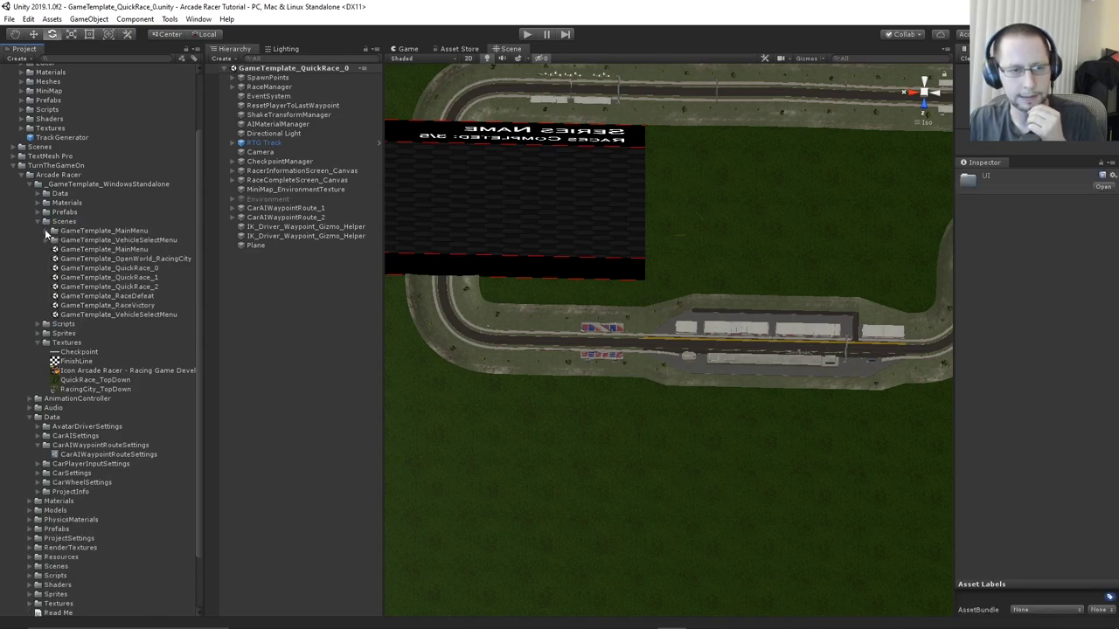
{"action": "left_click", "coordinate": [142, 258]}
{"action": "double_click", "coordinate": [142, 250]}
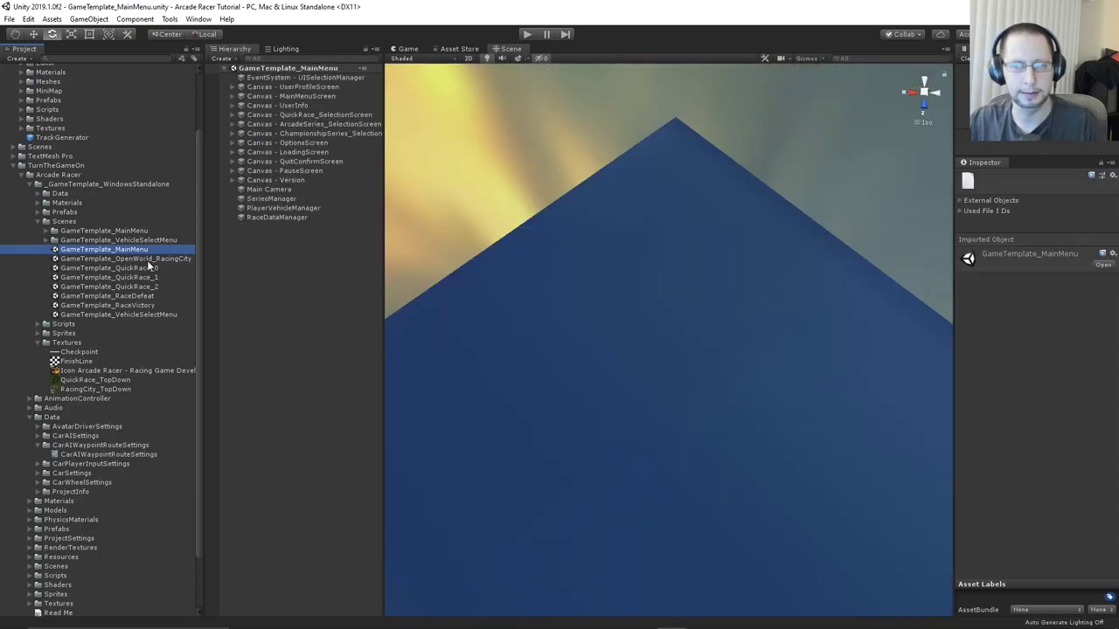
{"action": "left_click", "coordinate": [408, 49]}
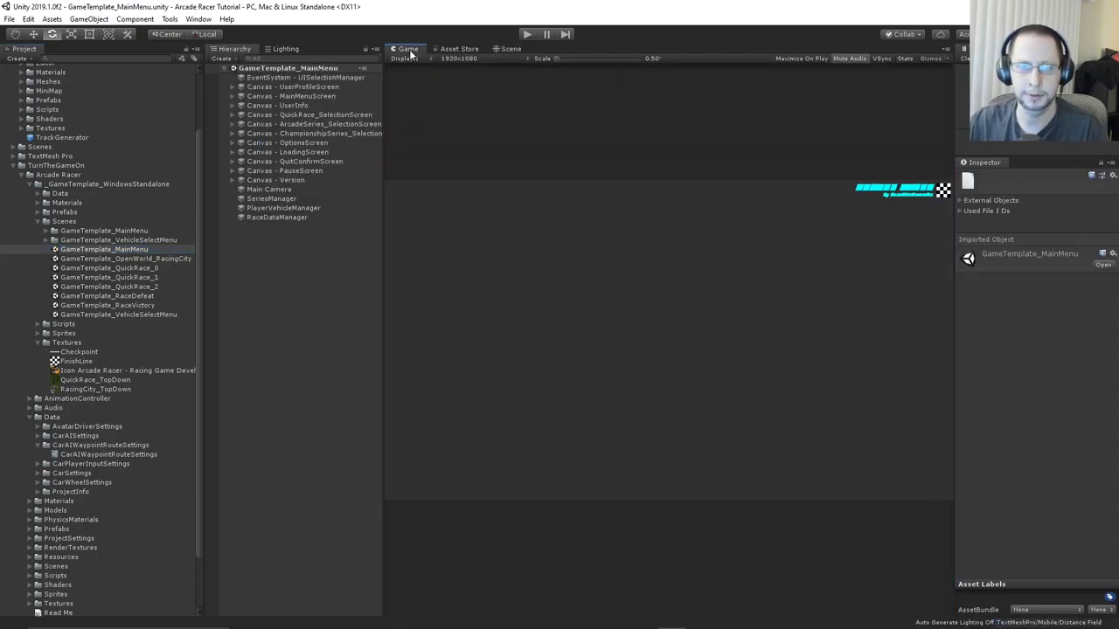
Inspect Canvas - QuickRace_SelectionScreen in a widened Inspector with every component except Race Selection Menu collapsed
{"action": "left_click", "coordinate": [314, 114]}
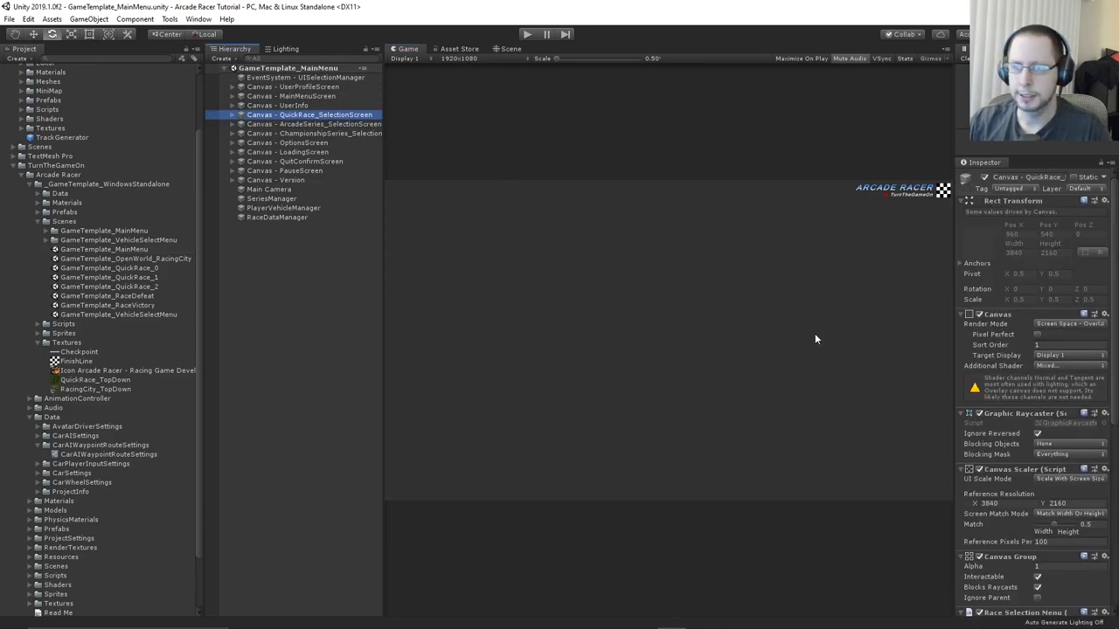
{"action": "left_click_drag", "start_coordinate": [953, 278], "coordinate": [911, 269]}
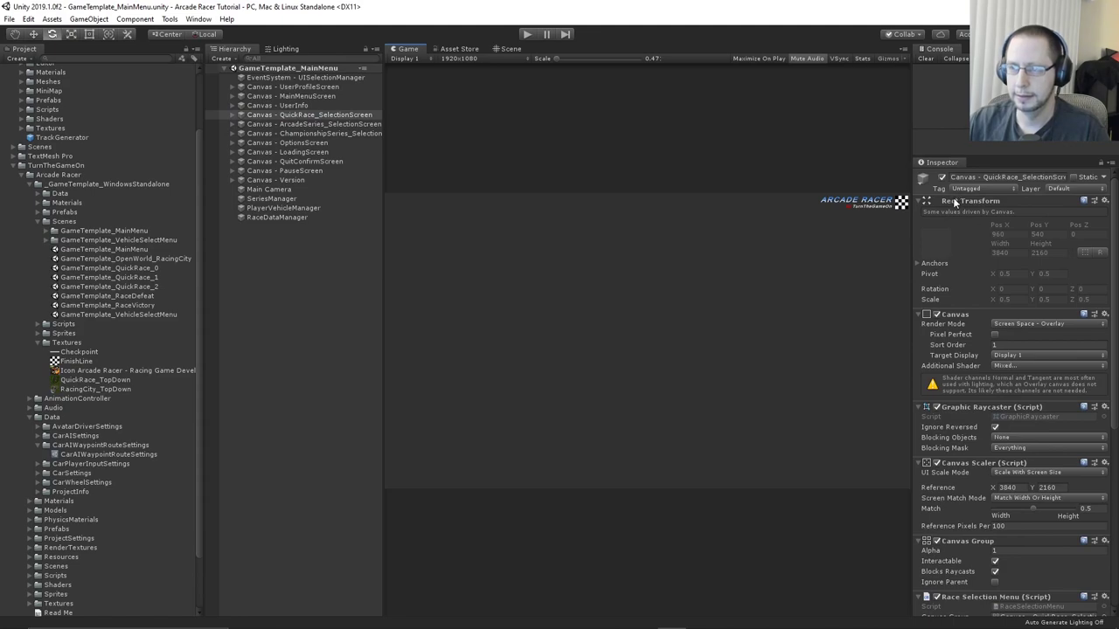
{"action": "left_click", "coordinate": [924, 203]}
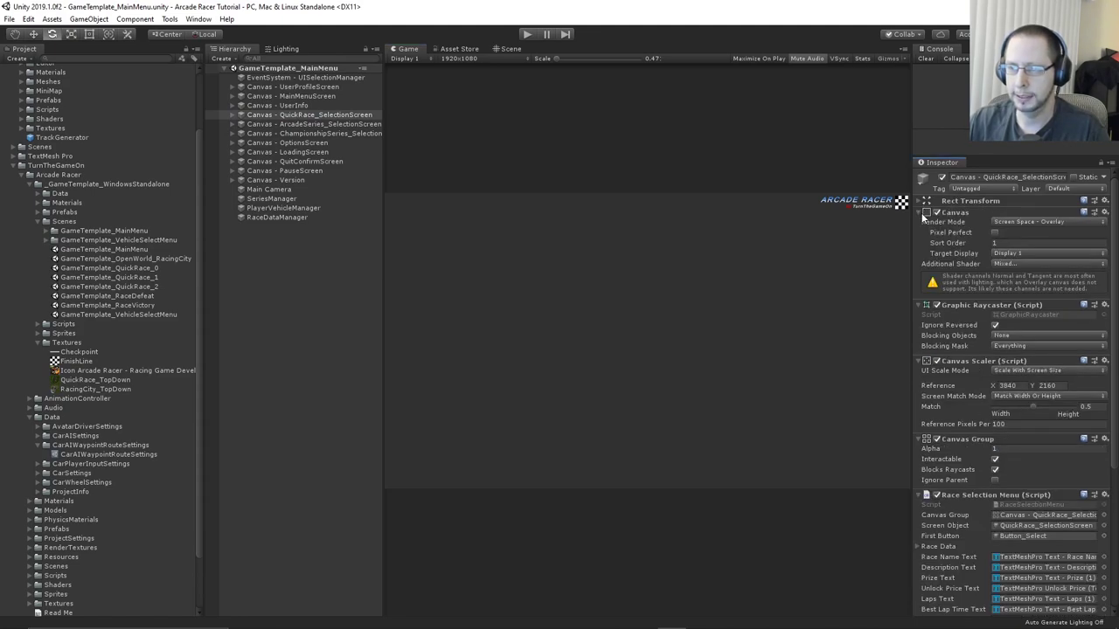
{"action": "left_click", "coordinate": [922, 214]}
{"action": "left_click", "coordinate": [919, 226]}
{"action": "left_click", "coordinate": [920, 237]}
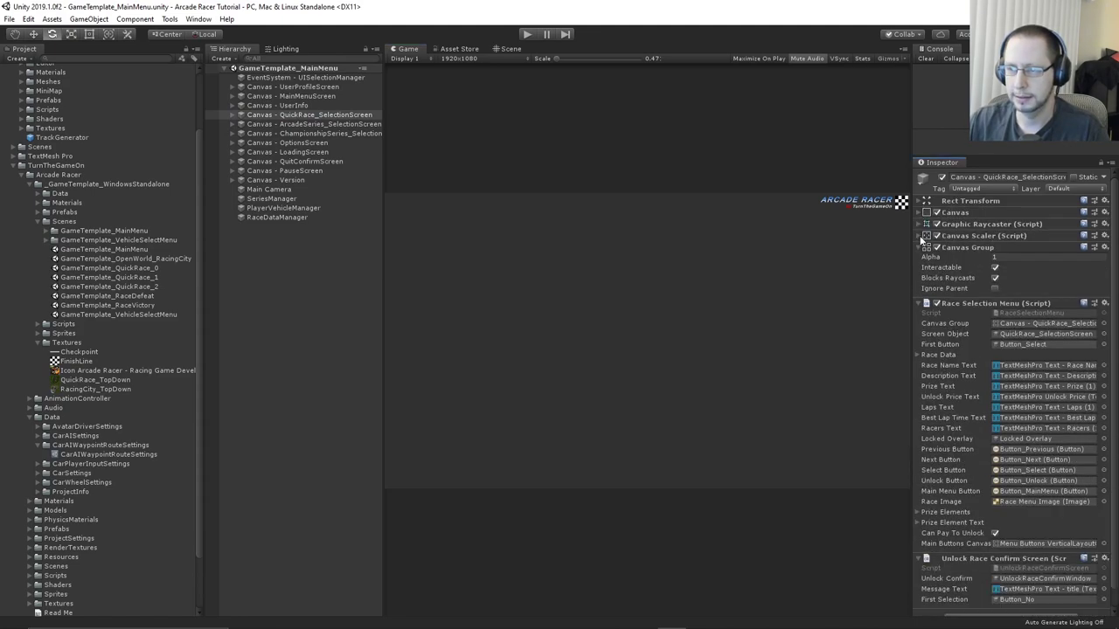
{"action": "left_click", "coordinate": [917, 248]}
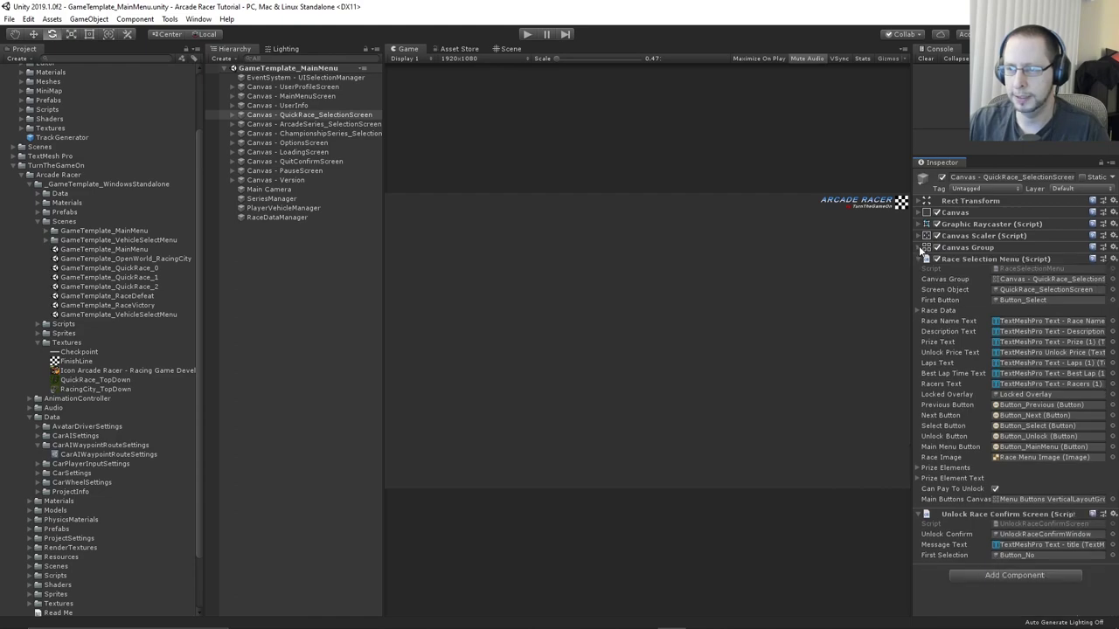
{"action": "left_click", "coordinate": [917, 514]}
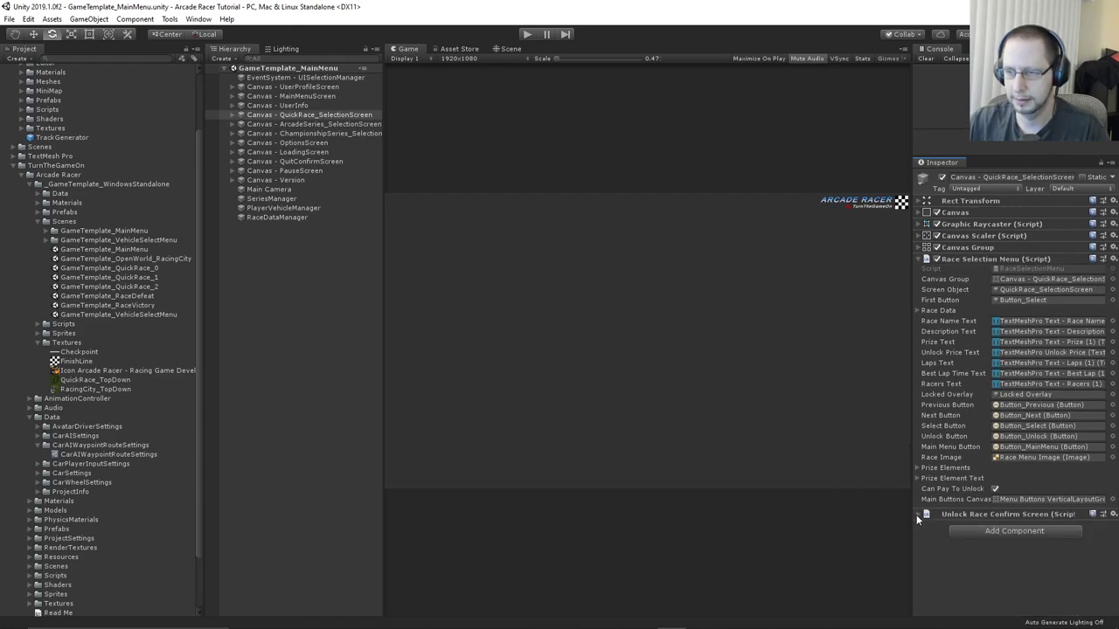
Expand the Race Data list of the Race Selection Menu and locate its RaceData assets in the project
{"action": "left_click", "coordinate": [917, 310]}
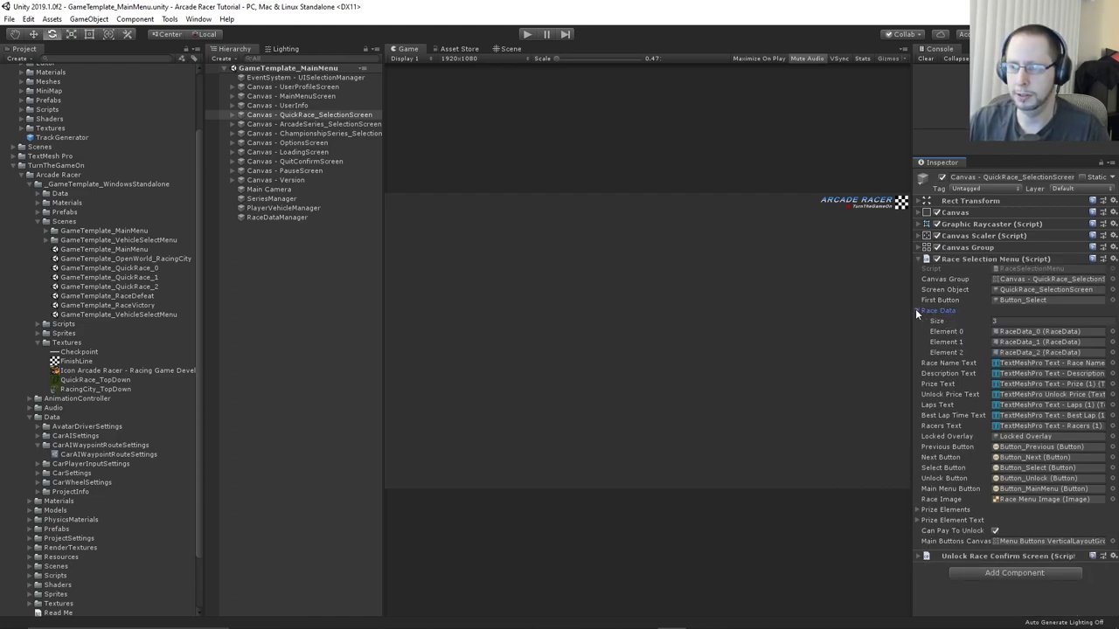
{"action": "left_click", "coordinate": [1064, 333]}
{"action": "left_click", "coordinate": [1061, 342]}
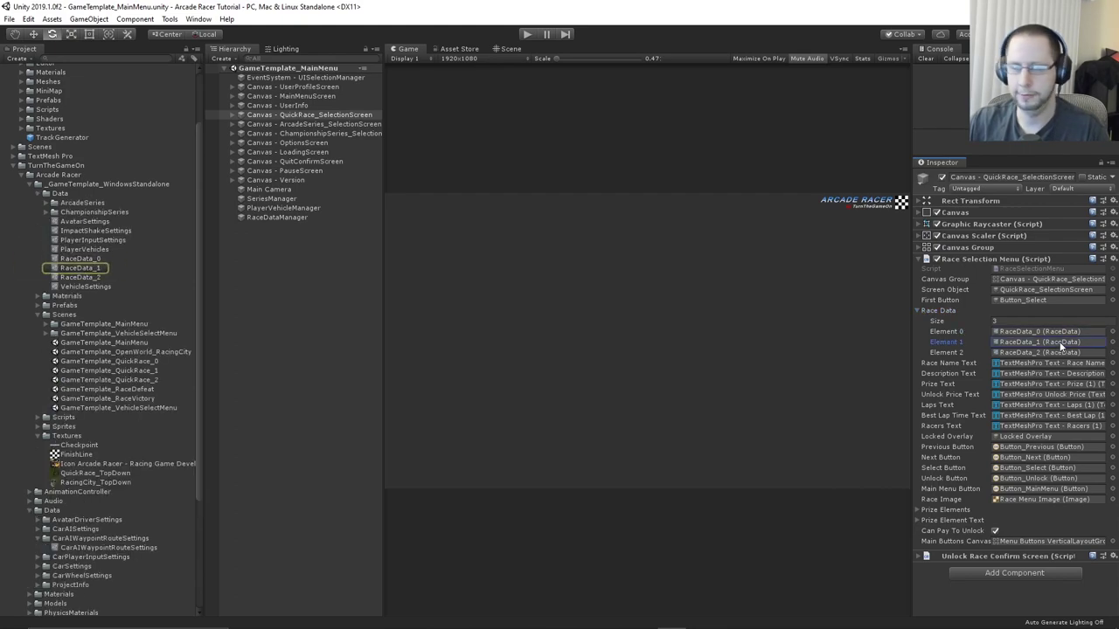
{"action": "left_click", "coordinate": [1054, 351]}
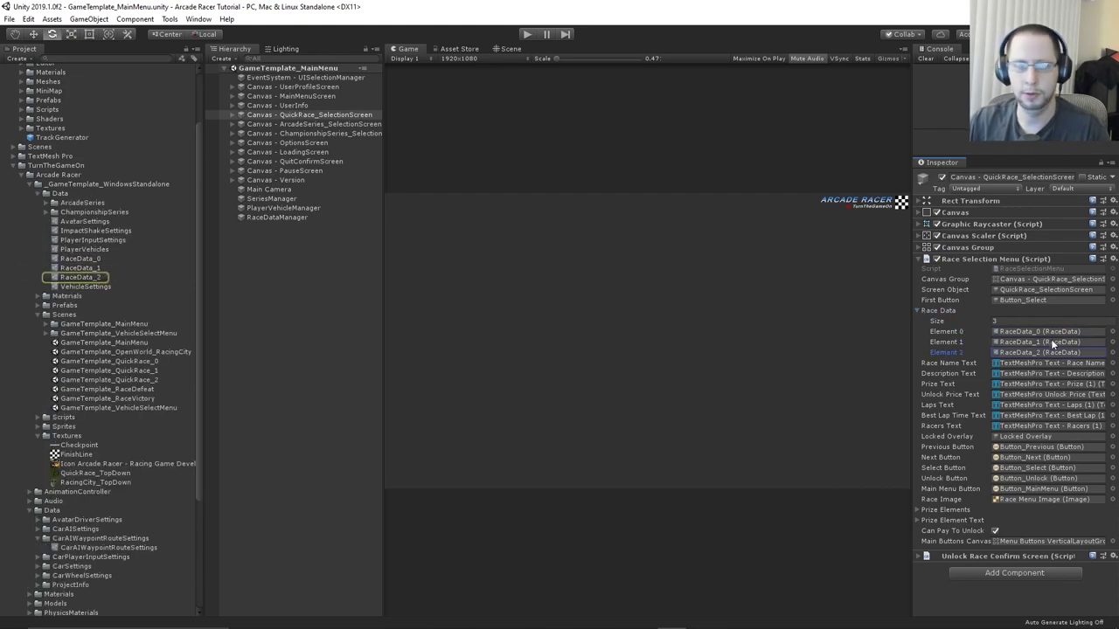
Examine RaceData_0's scene name, race name, description and menu image, including a preview of the MenuImage_TrialHills sprite
{"action": "left_click", "coordinate": [94, 260]}
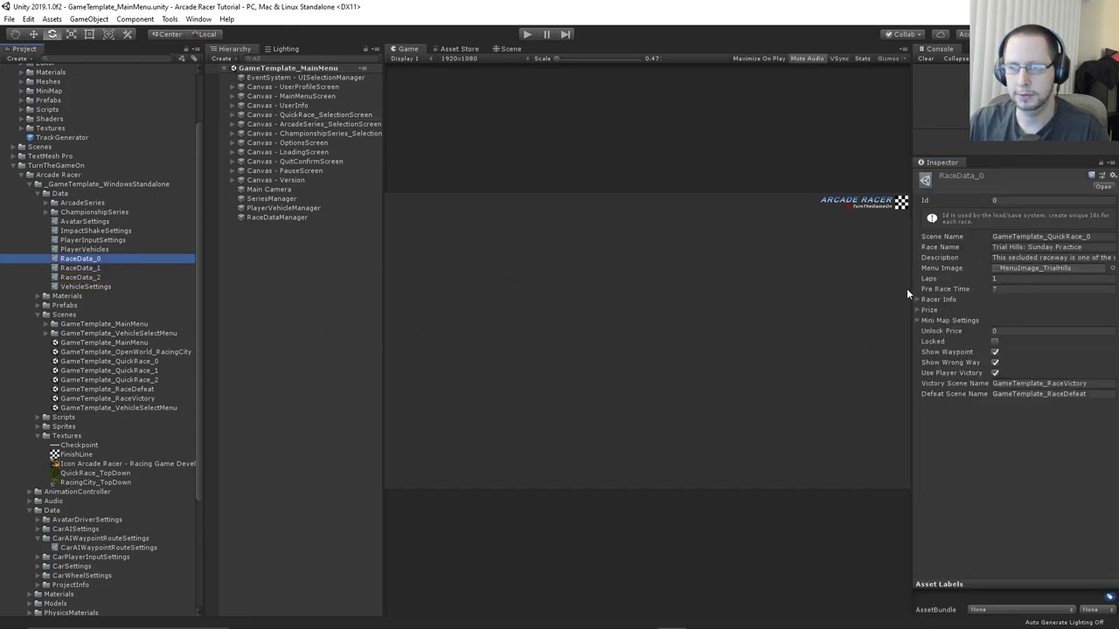
{"action": "left_click_drag", "start_coordinate": [908, 288], "coordinate": [895, 288]}
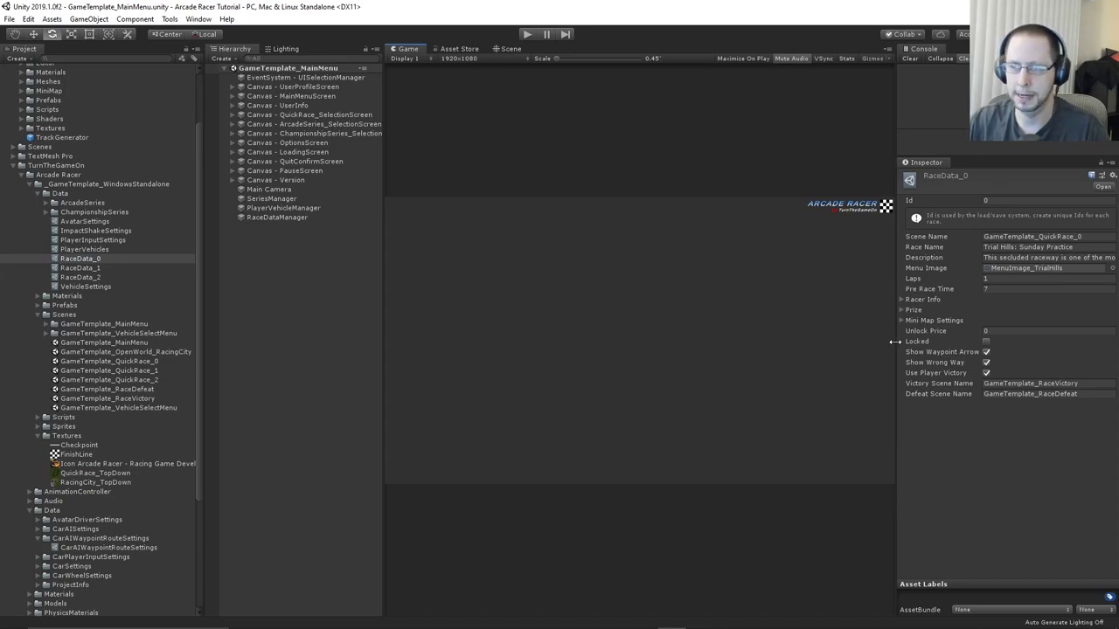
{"action": "left_click", "coordinate": [1053, 236]}
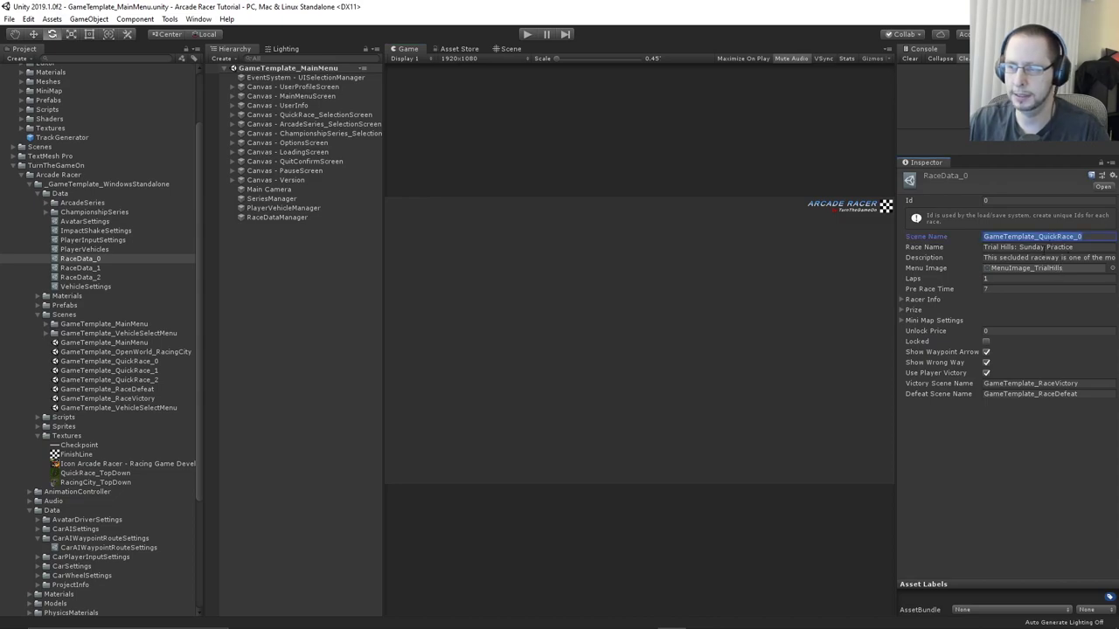
{"action": "left_click", "coordinate": [1027, 247]}
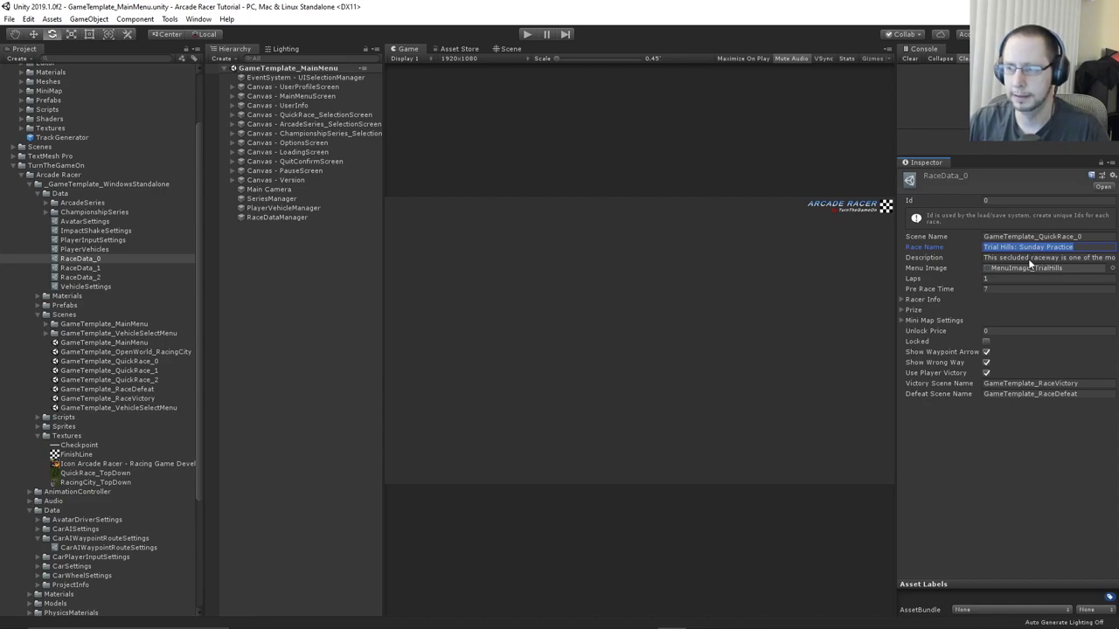
{"action": "left_click", "coordinate": [1030, 258]}
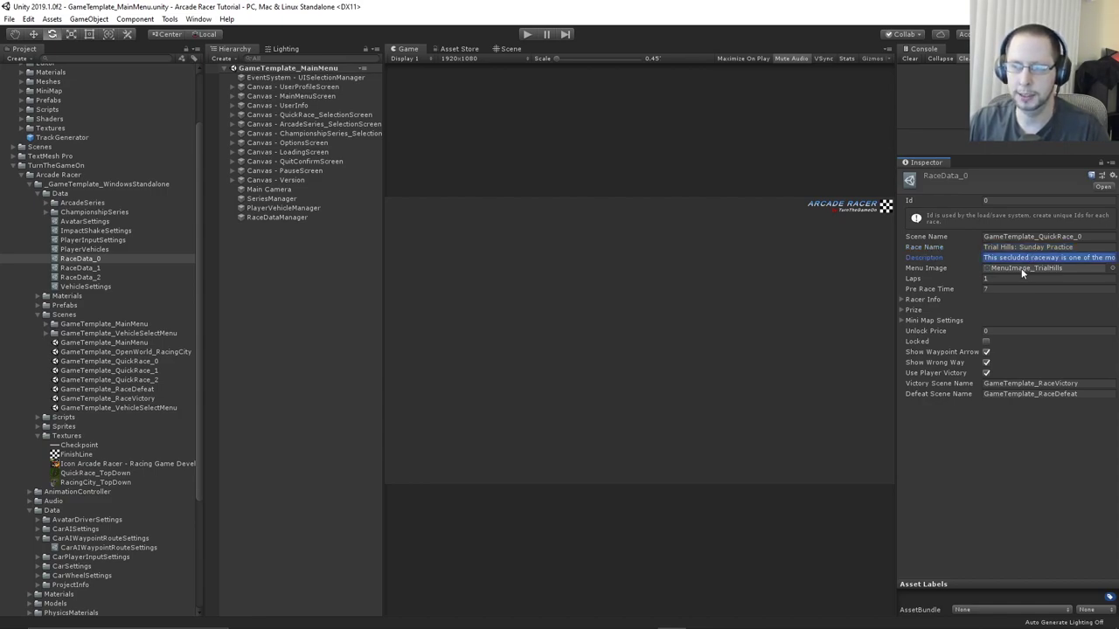
{"action": "left_click", "coordinate": [1021, 269]}
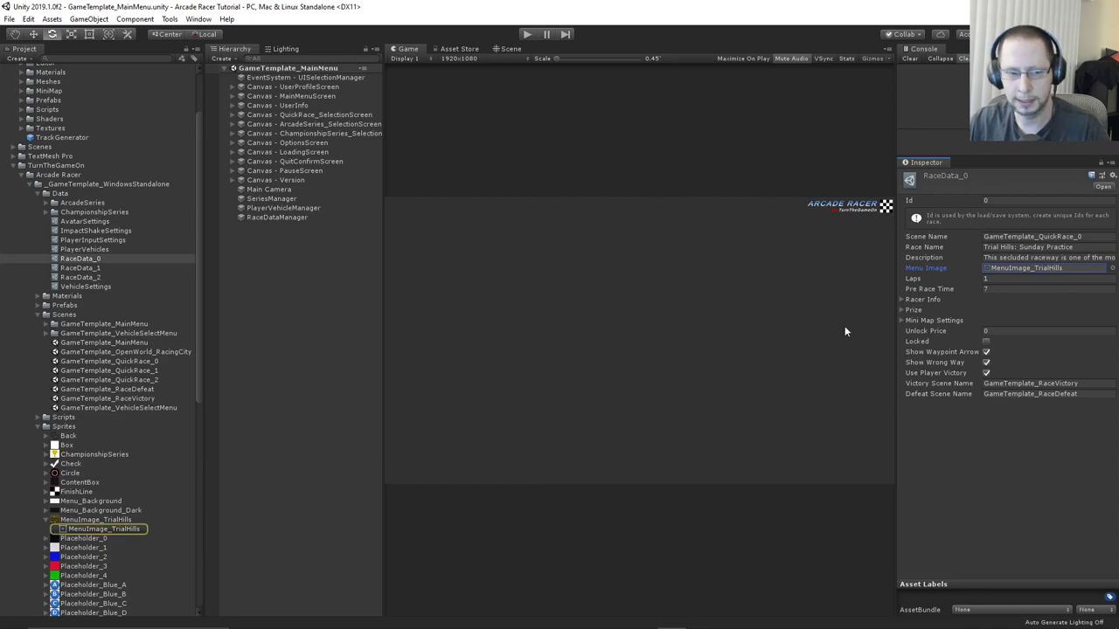
{"action": "left_click", "coordinate": [127, 529]}
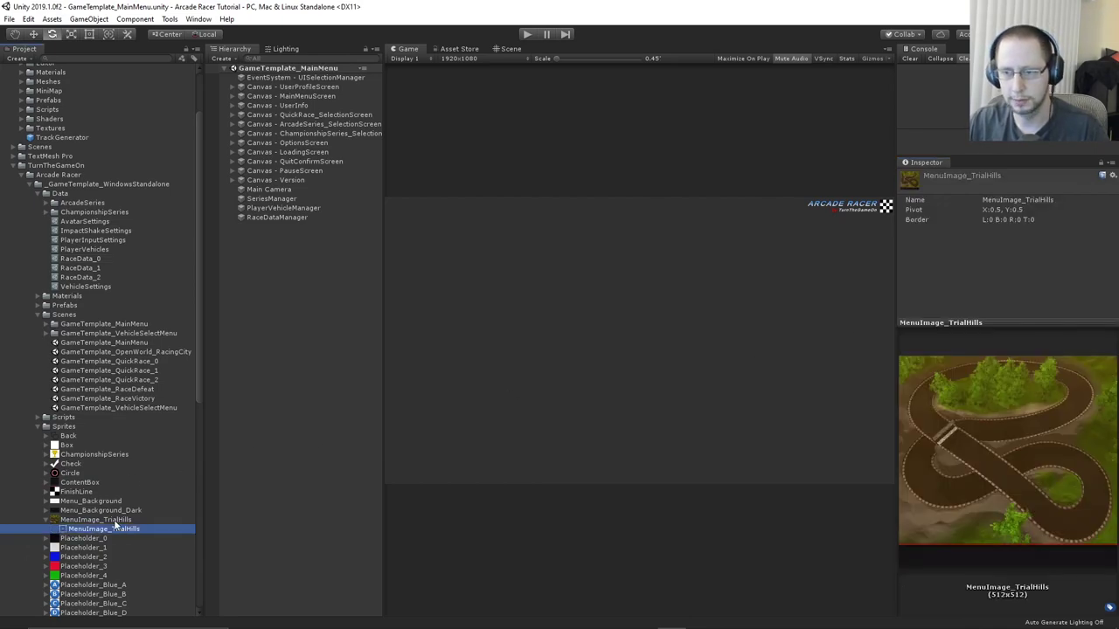
{"action": "key", "text": "ctrl+z"}
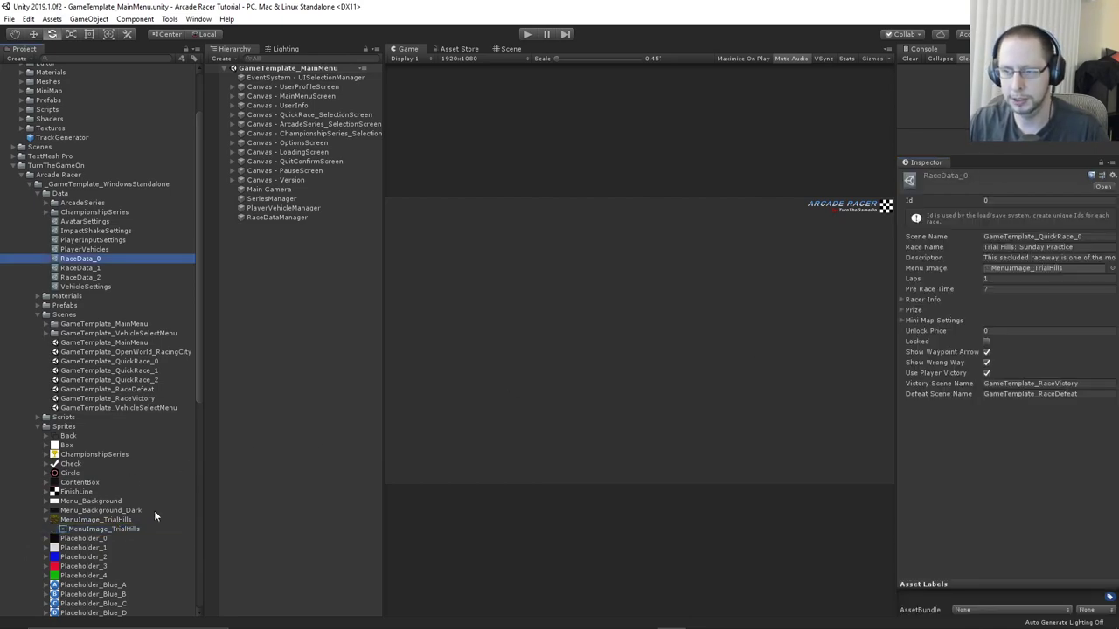
Duplicate the MiniMap_1 texture in the project
{"action": "scroll", "coordinate": [85, 461], "scroll_direction": "down", "scroll_amount": 2}
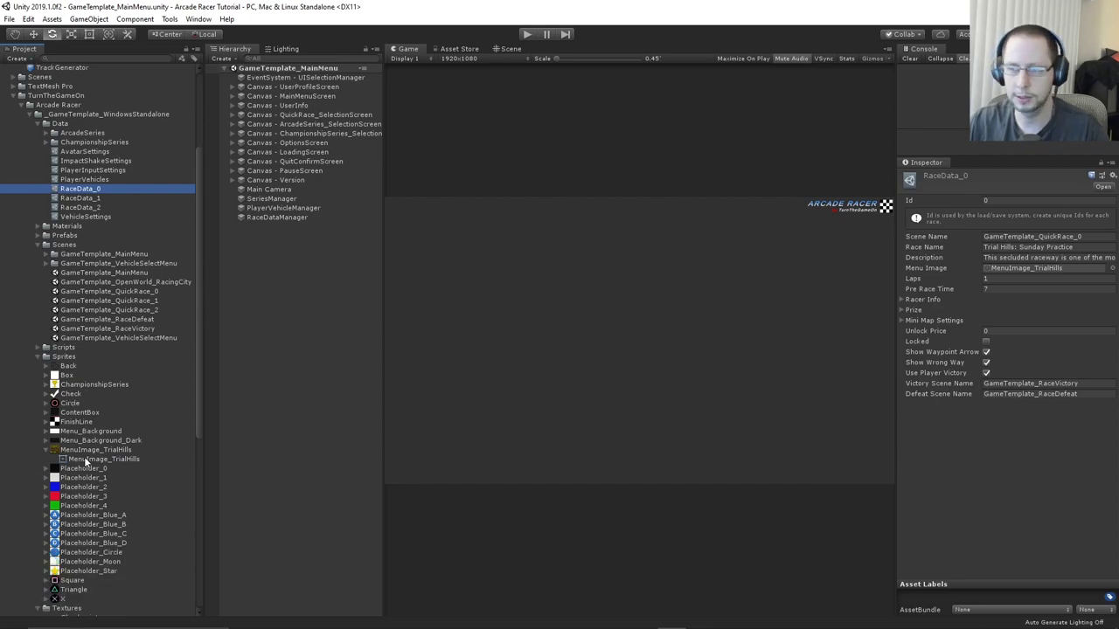
{"action": "scroll", "coordinate": [74, 461], "scroll_direction": "down", "scroll_amount": 9}
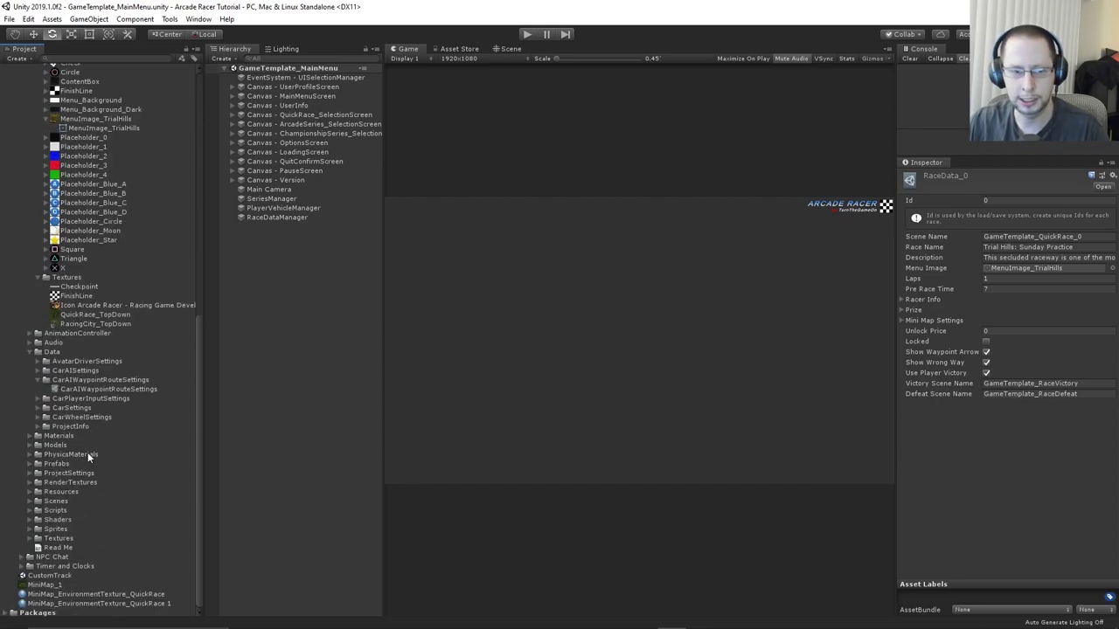
{"action": "left_click", "coordinate": [59, 582]}
{"action": "right_click", "coordinate": [59, 584]}
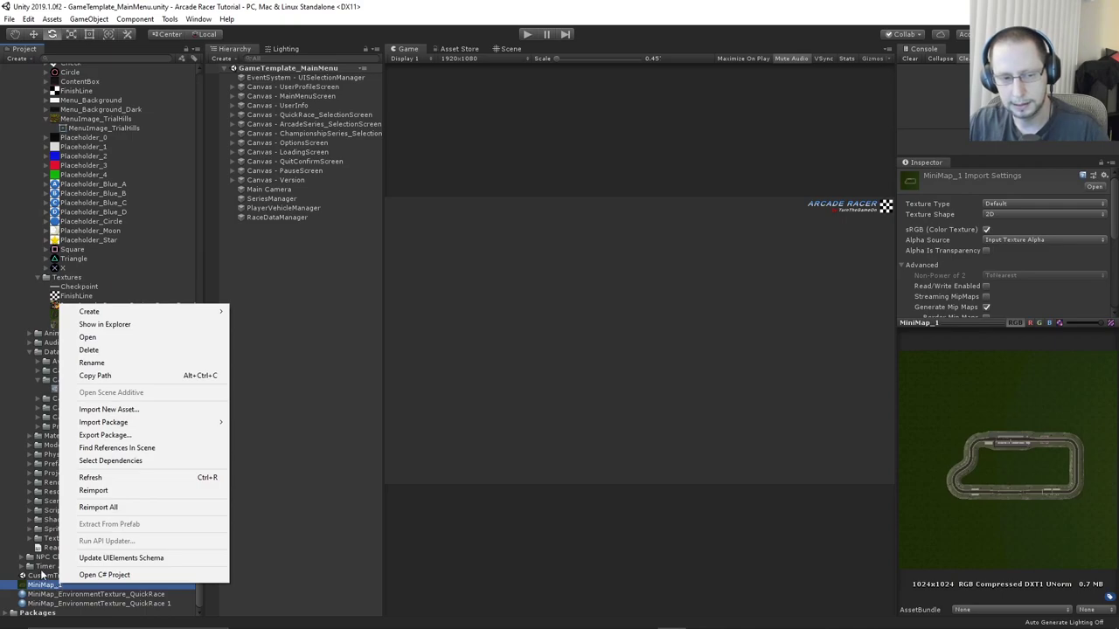
{"action": "left_click", "coordinate": [41, 575]}
{"action": "left_click", "coordinate": [46, 576]}
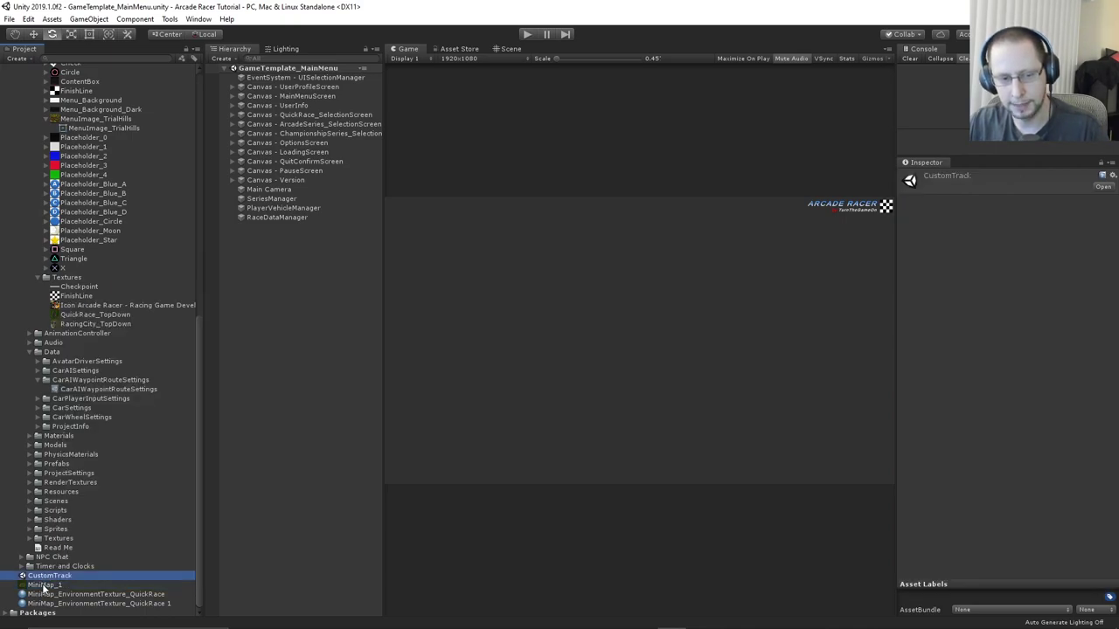
{"action": "left_click", "coordinate": [43, 586]}
{"action": "key", "text": "ctrl+d"}
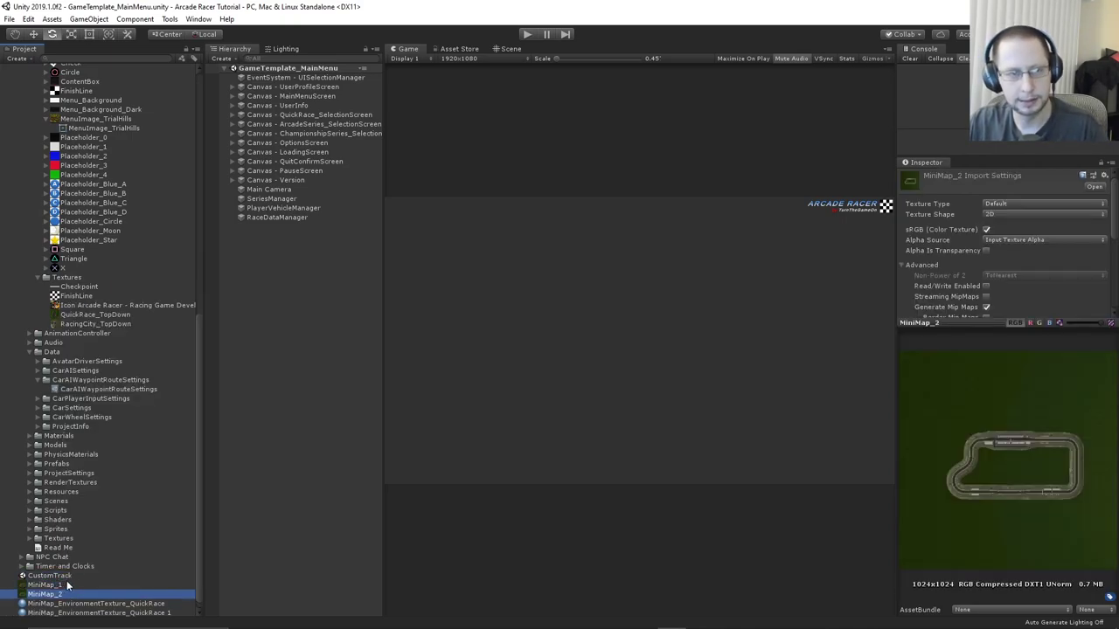
Change the texture type of MiniMap_2 to Sprite (2D and UI) and apply the import settings
{"action": "left_click", "coordinate": [1003, 203]}
{"action": "left_click", "coordinate": [1023, 253]}
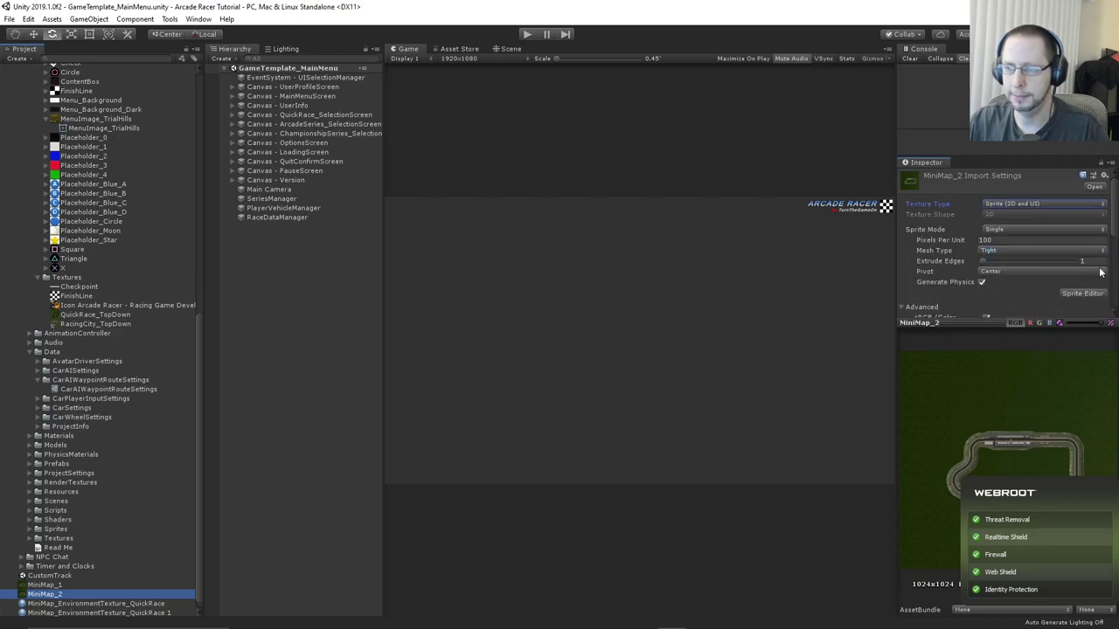
{"action": "scroll", "coordinate": [1100, 272], "scroll_direction": "down", "scroll_amount": 5}
{"action": "left_click", "coordinate": [1091, 311]}
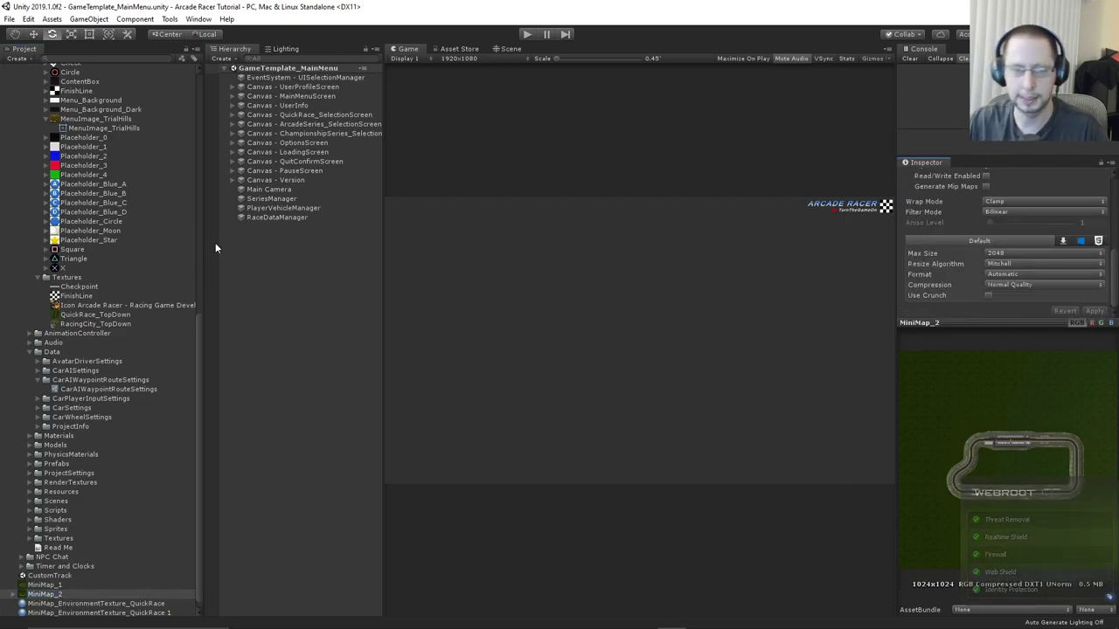
Assign the MiniMap_2 sprite as the menu image of RaceData_0 and check its scene name against the project's scenes
{"action": "left_click", "coordinate": [305, 114]}
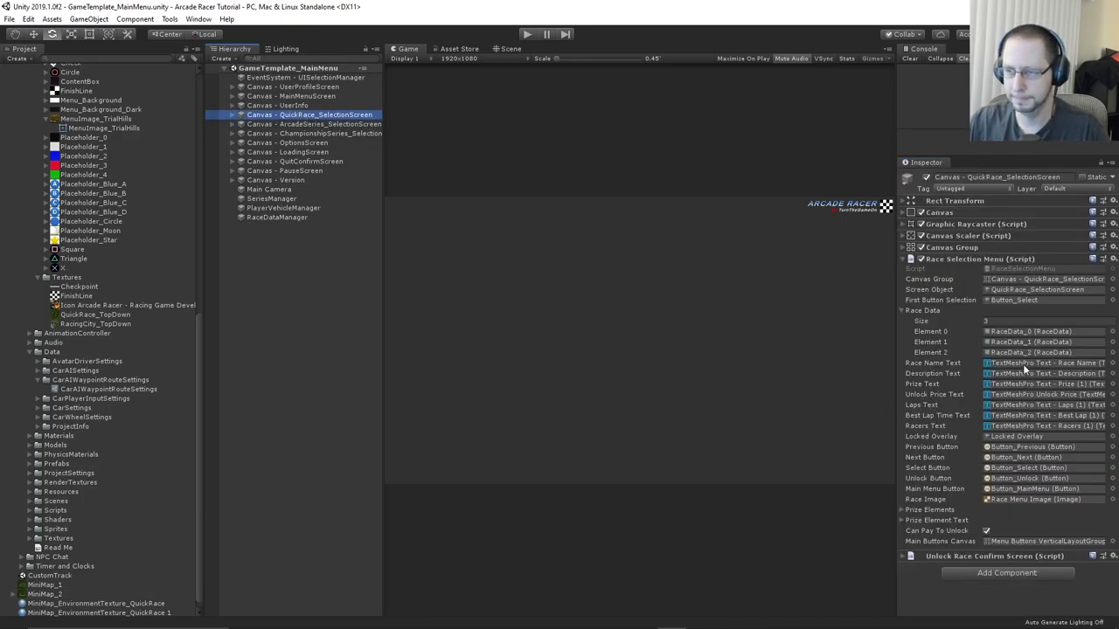
{"action": "left_click", "coordinate": [1018, 332]}
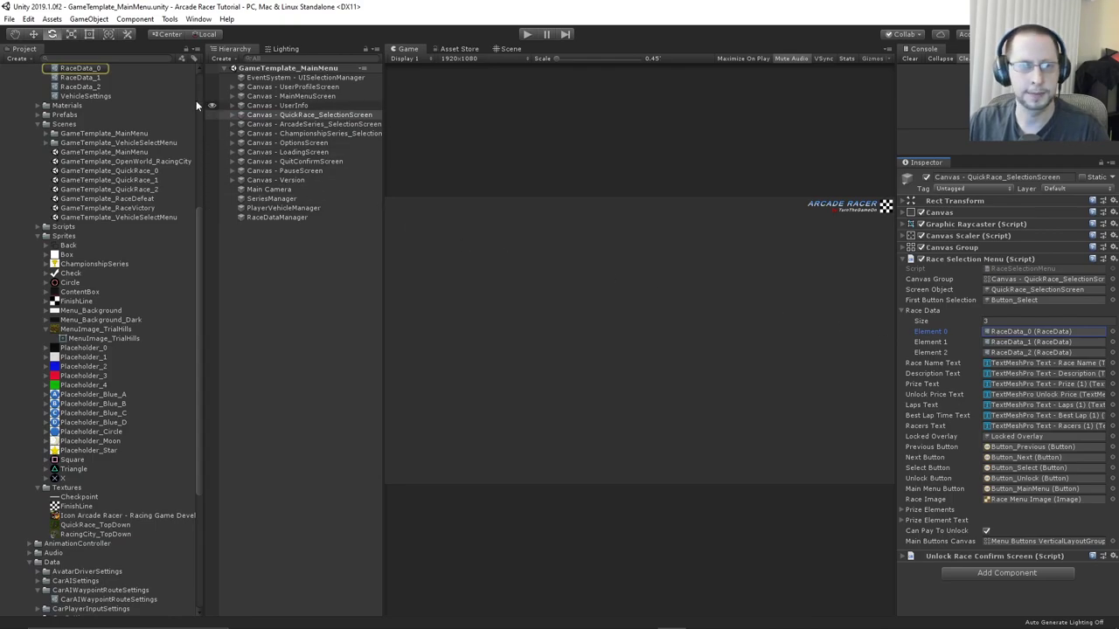
{"action": "left_click", "coordinate": [94, 67]}
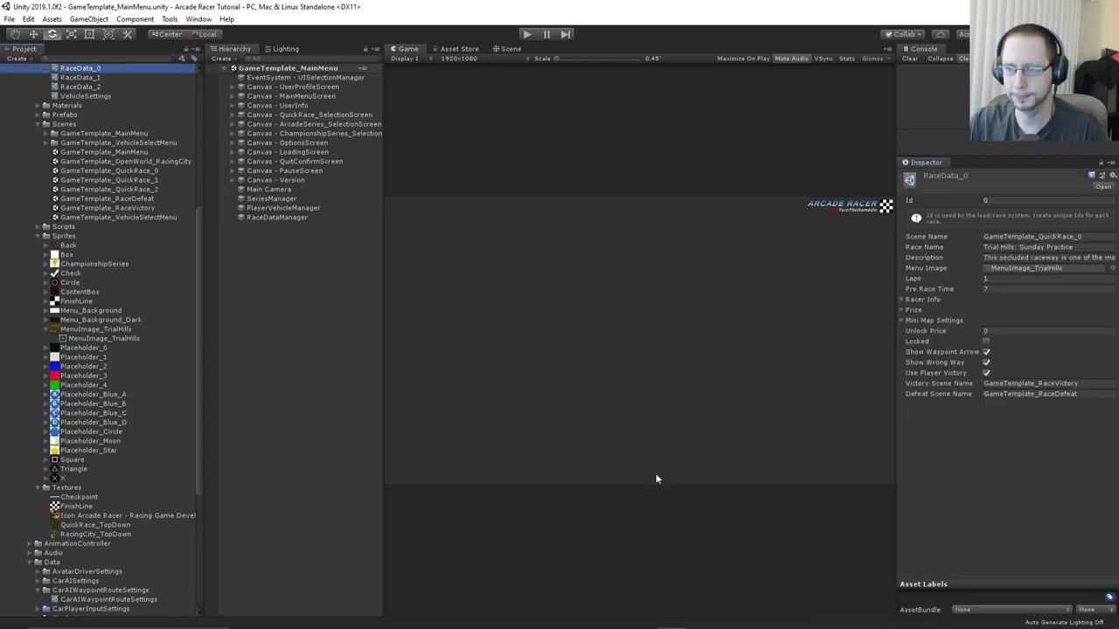
{"action": "scroll", "coordinate": [138, 560], "scroll_direction": "down", "scroll_amount": 5}
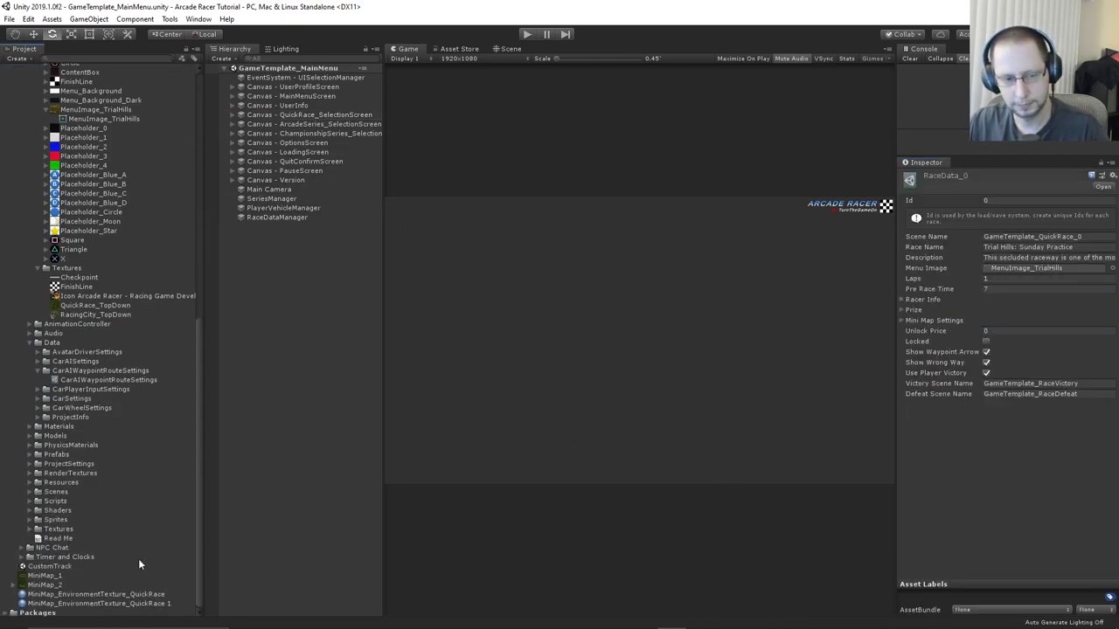
{"action": "left_click_drag", "start_coordinate": [59, 586], "coordinate": [1032, 276]}
{"action": "left_click", "coordinate": [1051, 237]}
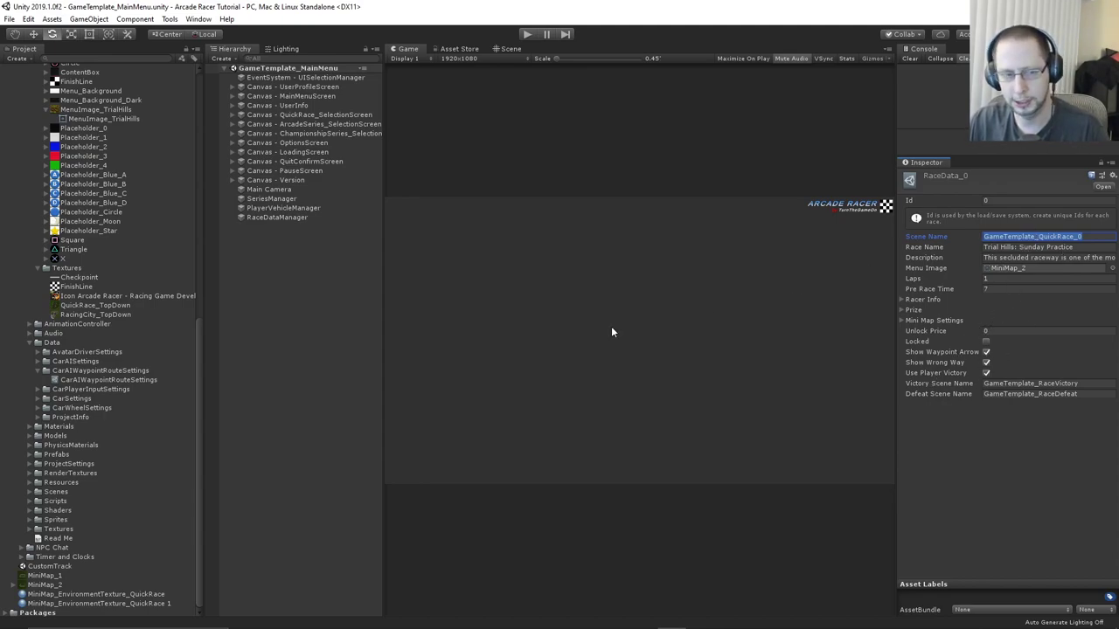
{"action": "scroll", "coordinate": [66, 345], "scroll_direction": "up", "scroll_amount": 8}
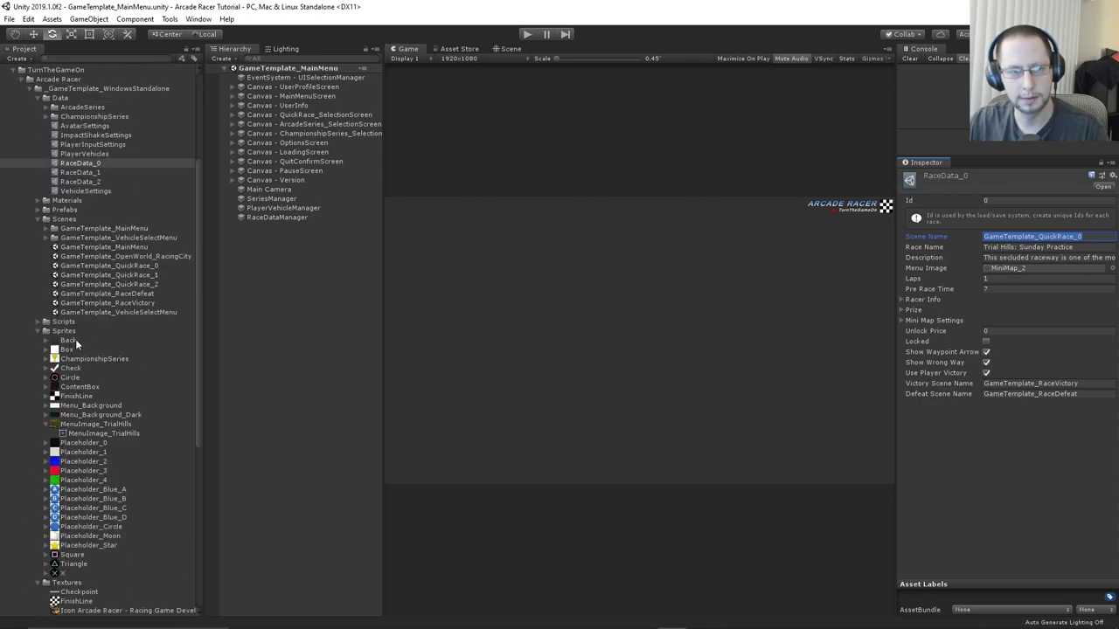
Check the GameTemplate_QuickRace_0 scene asset against RaceData_0 and locate the sprite used as its menu image
{"action": "scroll", "coordinate": [75, 339], "scroll_direction": "up", "scroll_amount": 4}
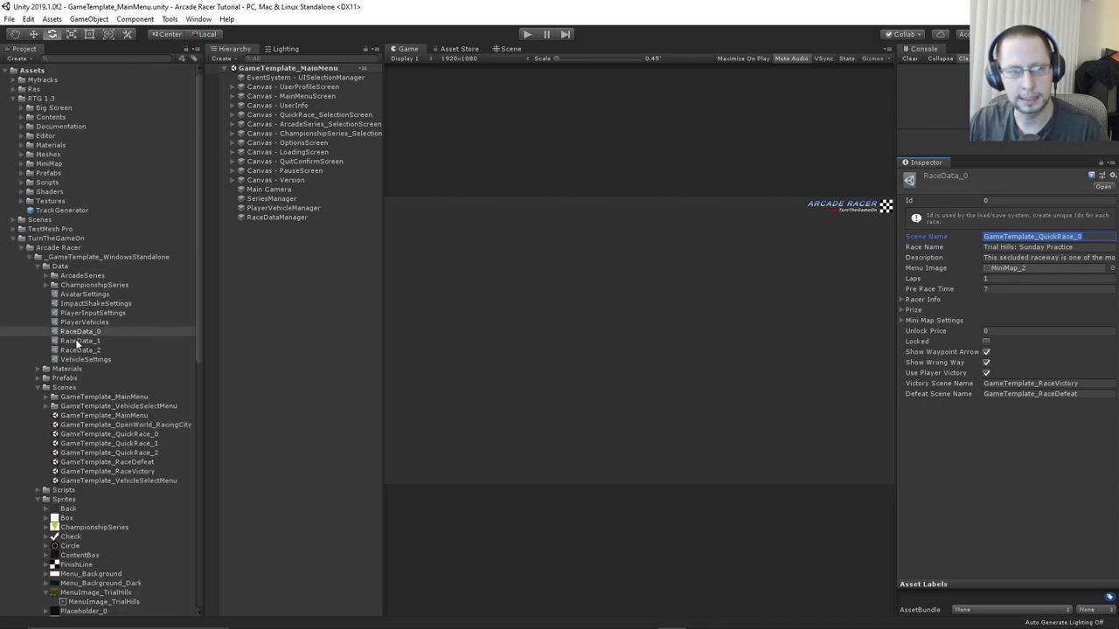
{"action": "left_click", "coordinate": [162, 434]}
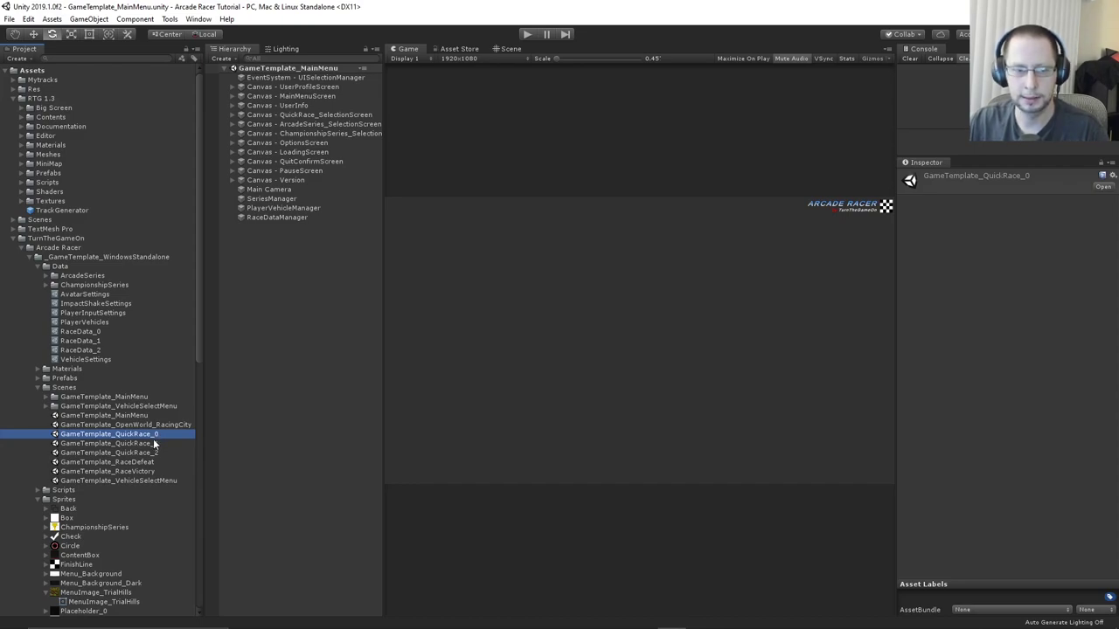
{"action": "left_click", "coordinate": [99, 332]}
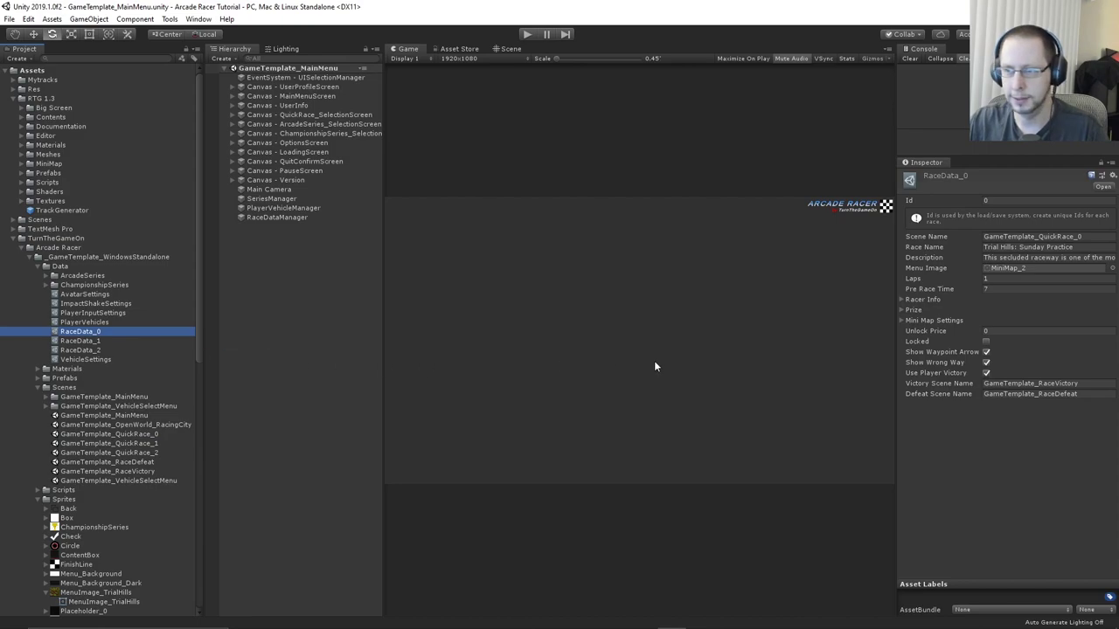
{"action": "left_click", "coordinate": [1006, 268]}
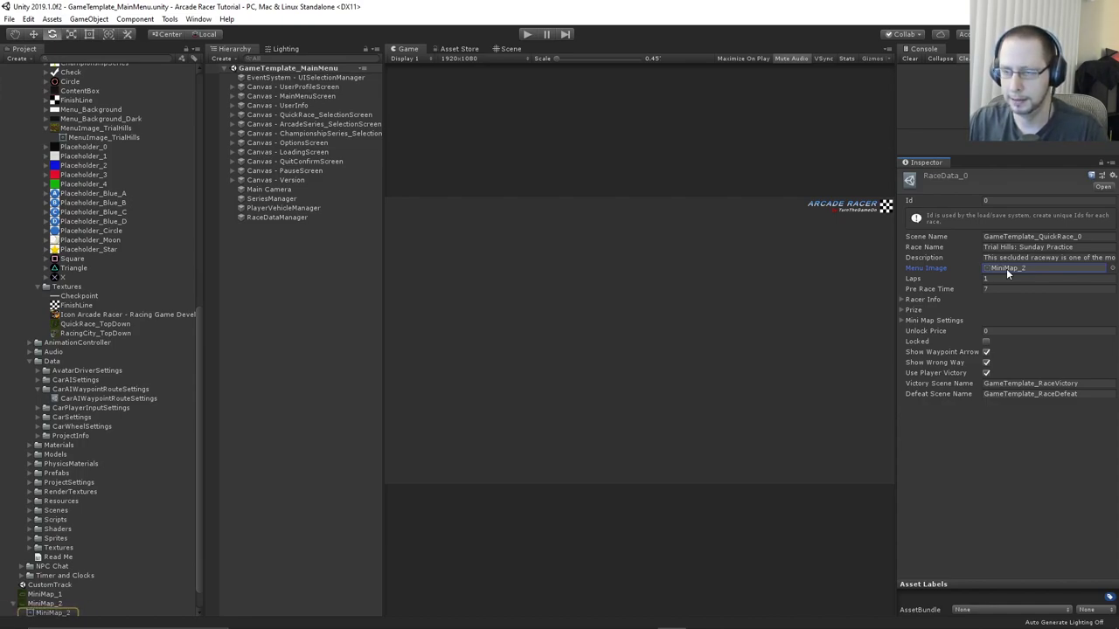
Examine RaceData_0's racer info for the Player and Hurricane entries, including Hurricane's vehicle prefab in the project
{"action": "left_click", "coordinate": [901, 298]}
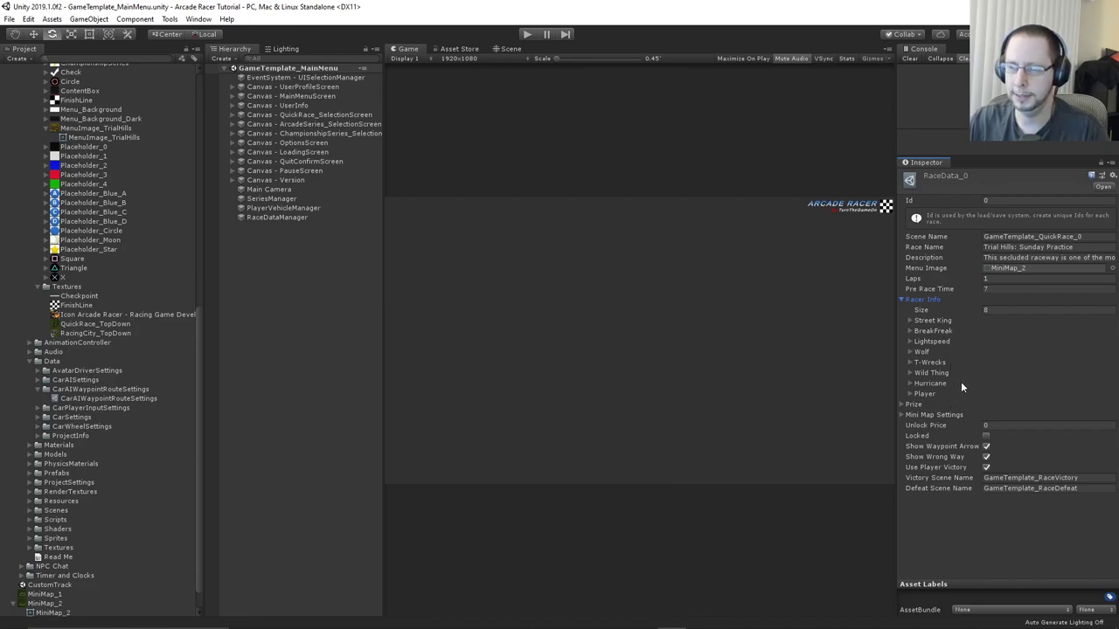
{"action": "left_click", "coordinate": [910, 394]}
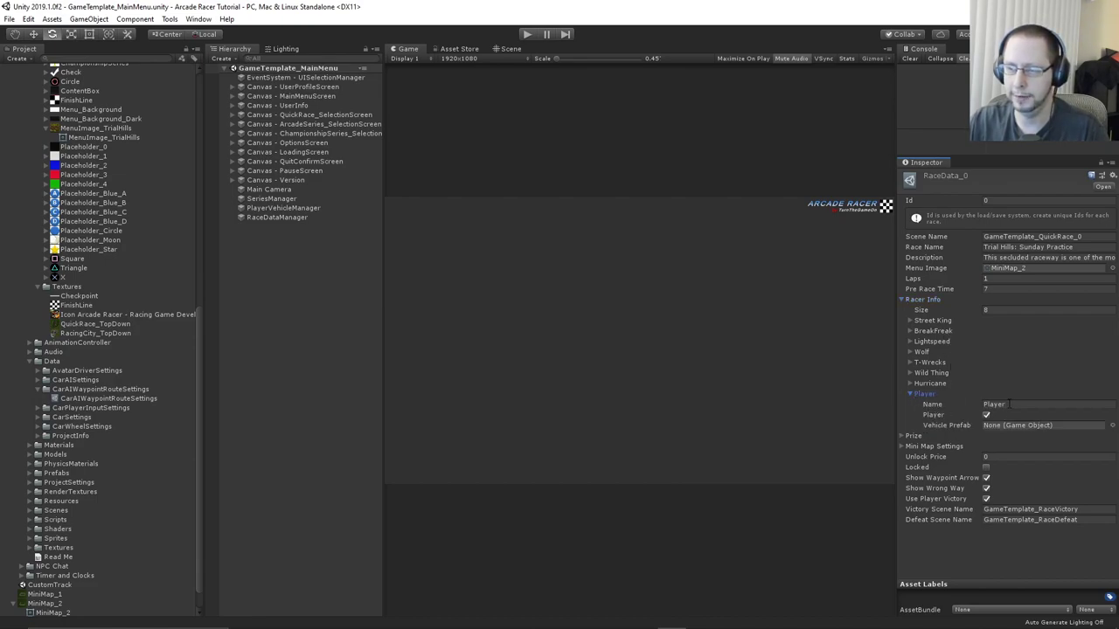
{"action": "left_click", "coordinate": [1010, 404]}
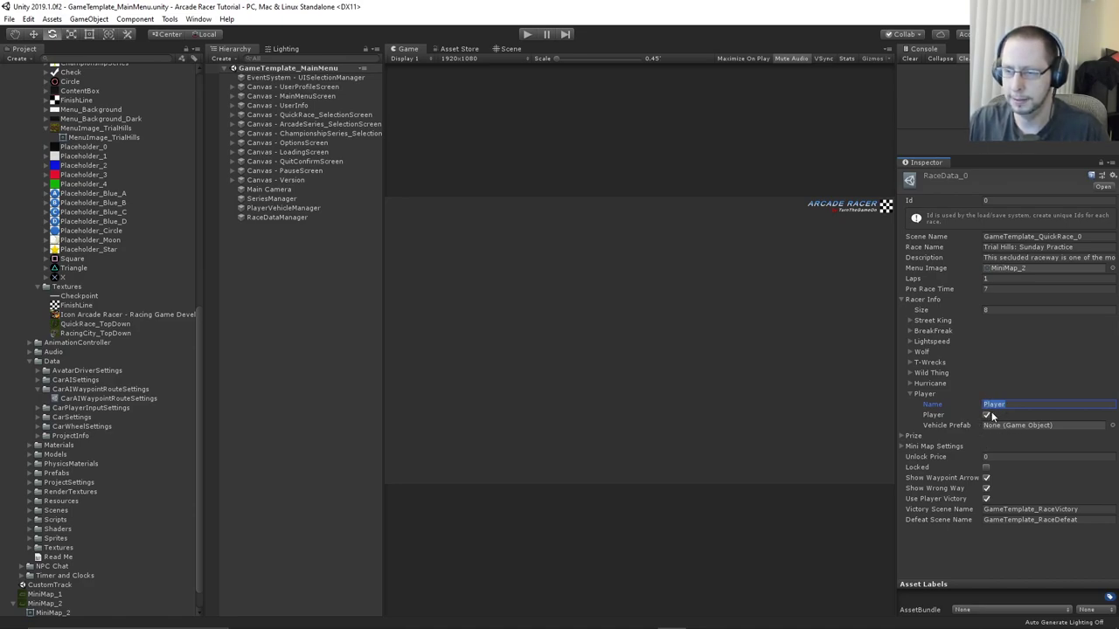
{"action": "left_click", "coordinate": [908, 382]}
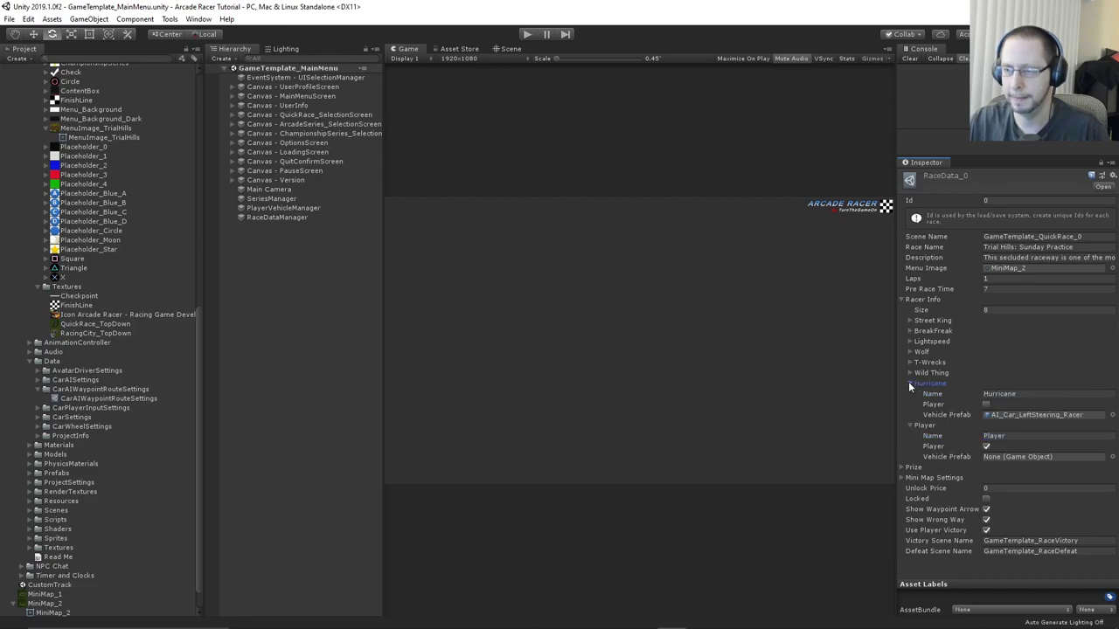
{"action": "left_click", "coordinate": [1025, 395]}
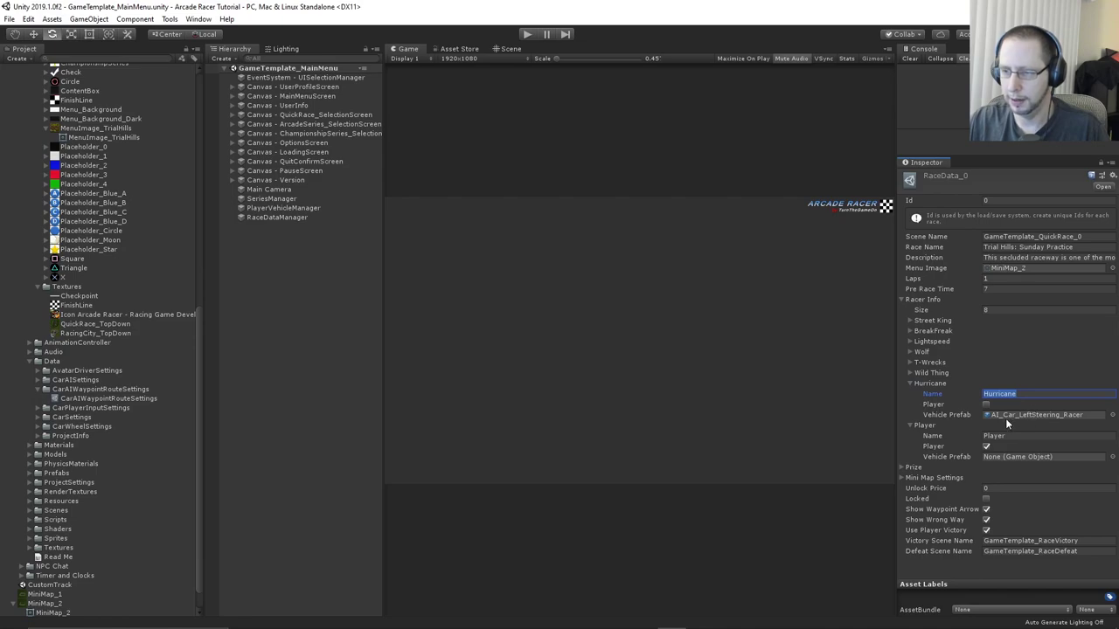
{"action": "left_click", "coordinate": [1009, 415]}
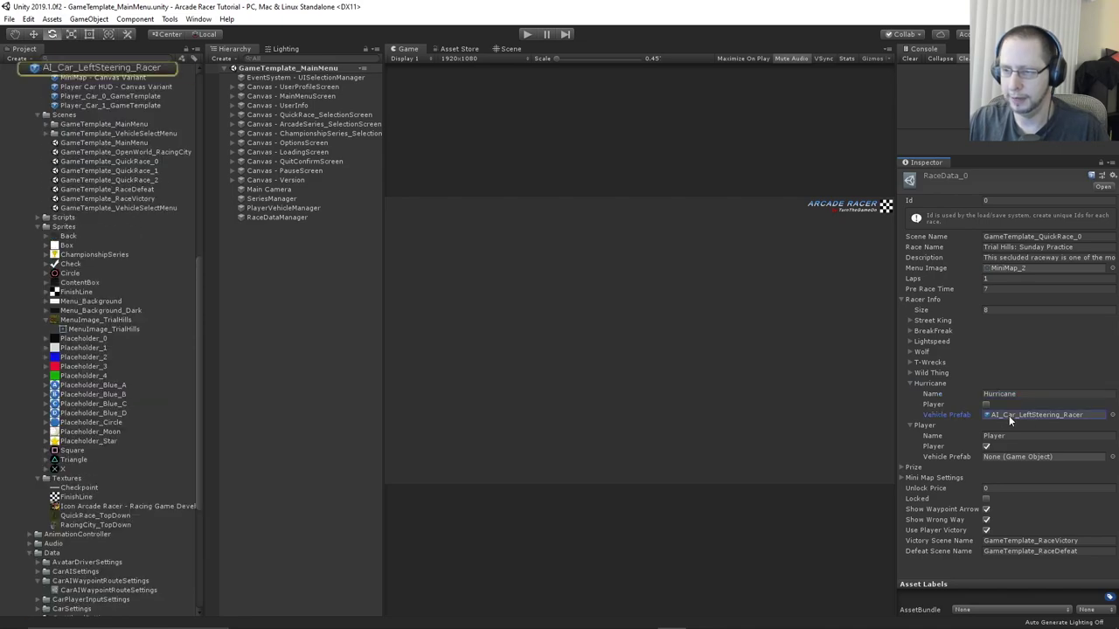
{"action": "left_click", "coordinate": [910, 383]}
{"action": "left_click", "coordinate": [909, 392]}
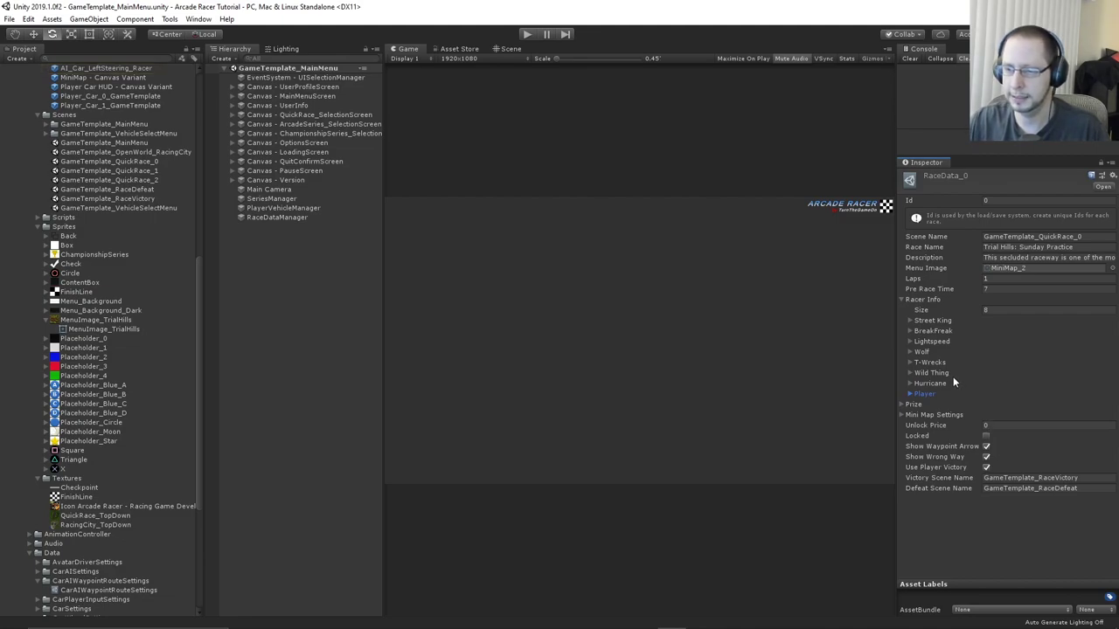
Set RaceData_0's prize list to three entries of 10000, 3000 and 750, and collapse its prize and racer info sections
{"action": "left_click", "coordinate": [901, 403]}
{"action": "left_click", "coordinate": [1013, 415]}
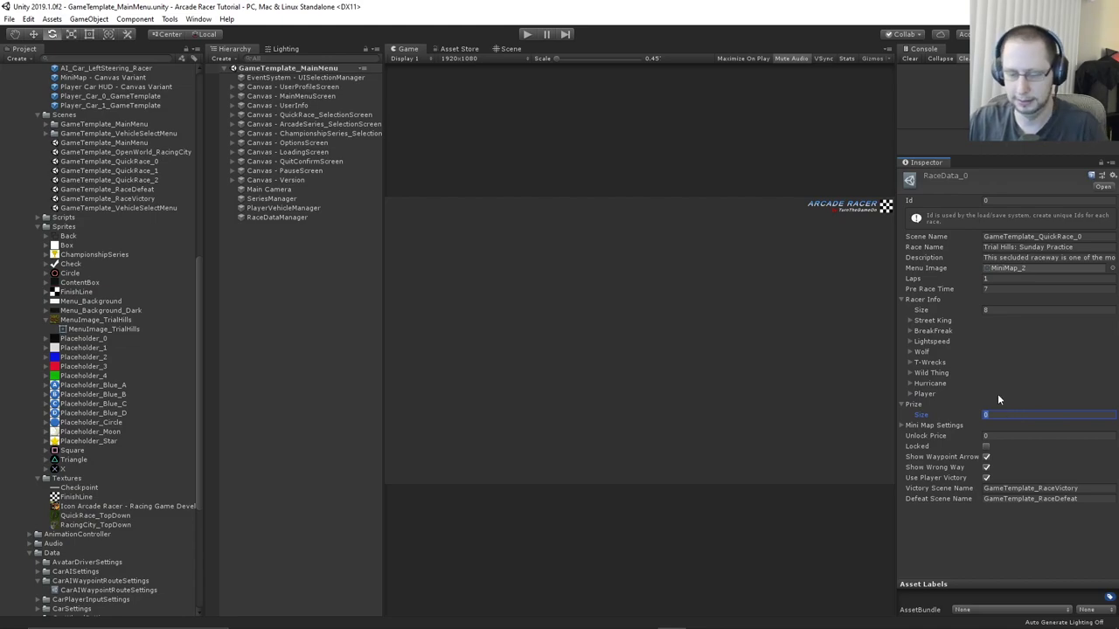
{"action": "key", "text": "Return"}
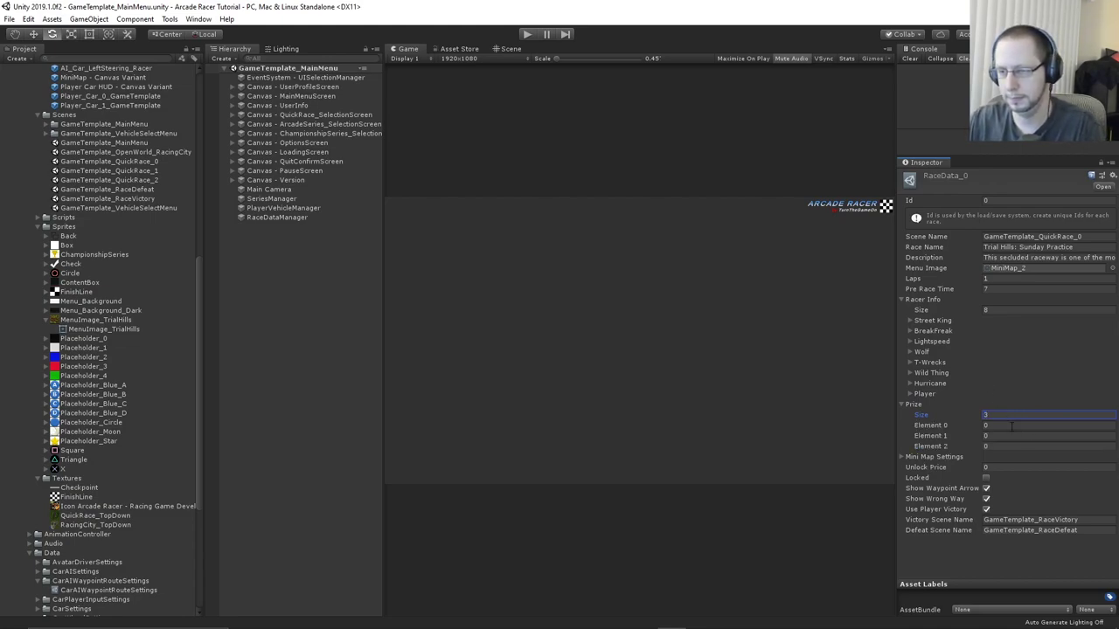
{"action": "left_click", "coordinate": [1011, 426]}
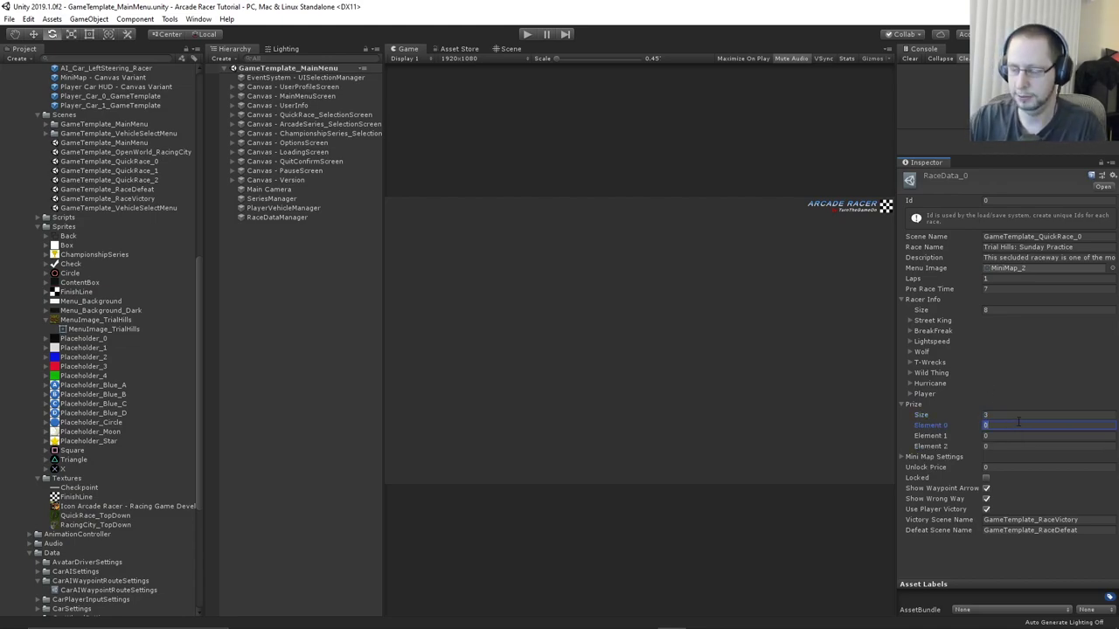
{"action": "key", "text": "Tab"}
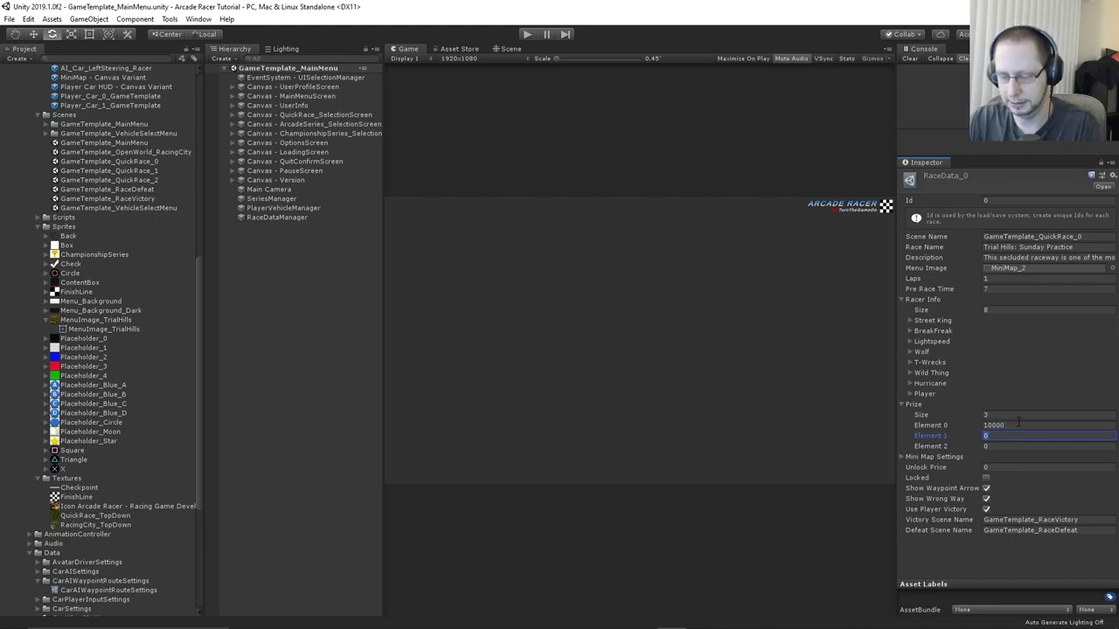
{"action": "type", "text": "3000"}
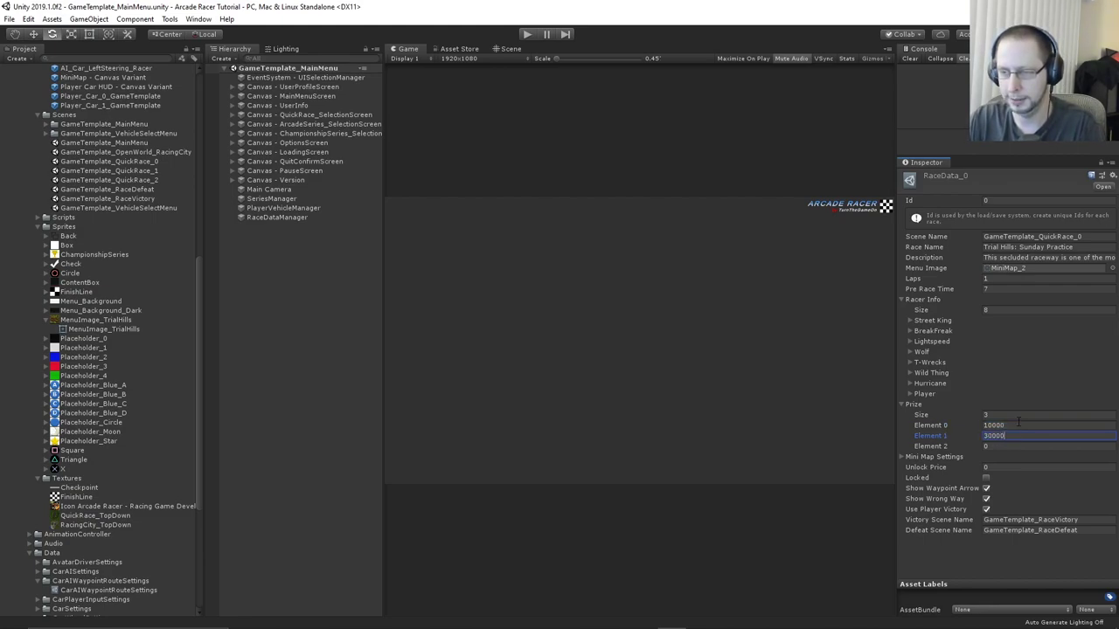
{"action": "key", "text": "Tab"}
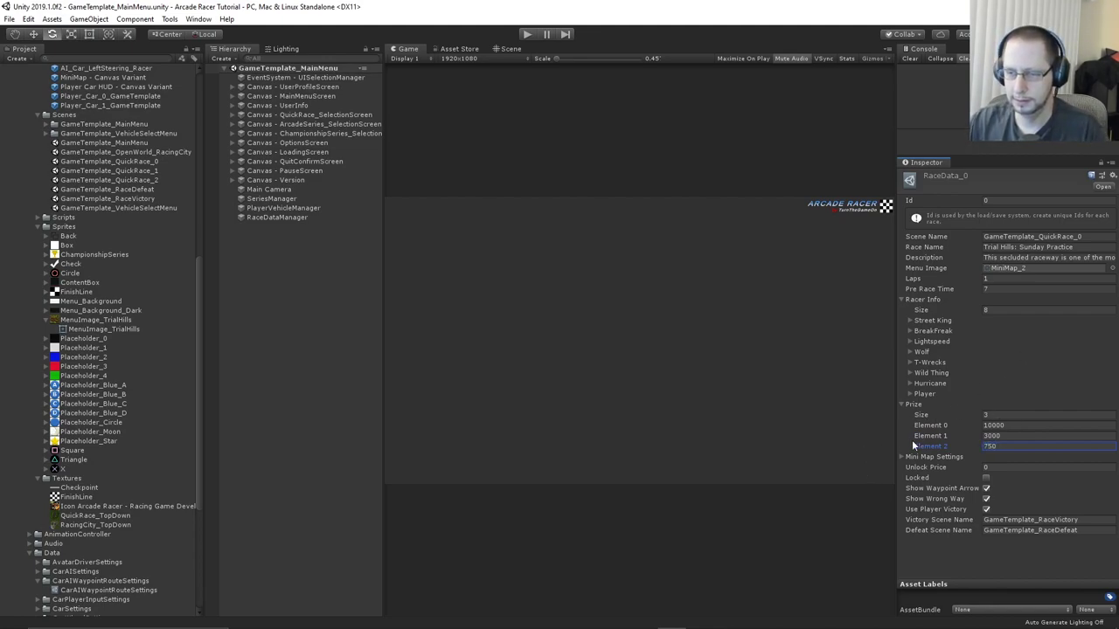
{"action": "key", "text": "Tab"}
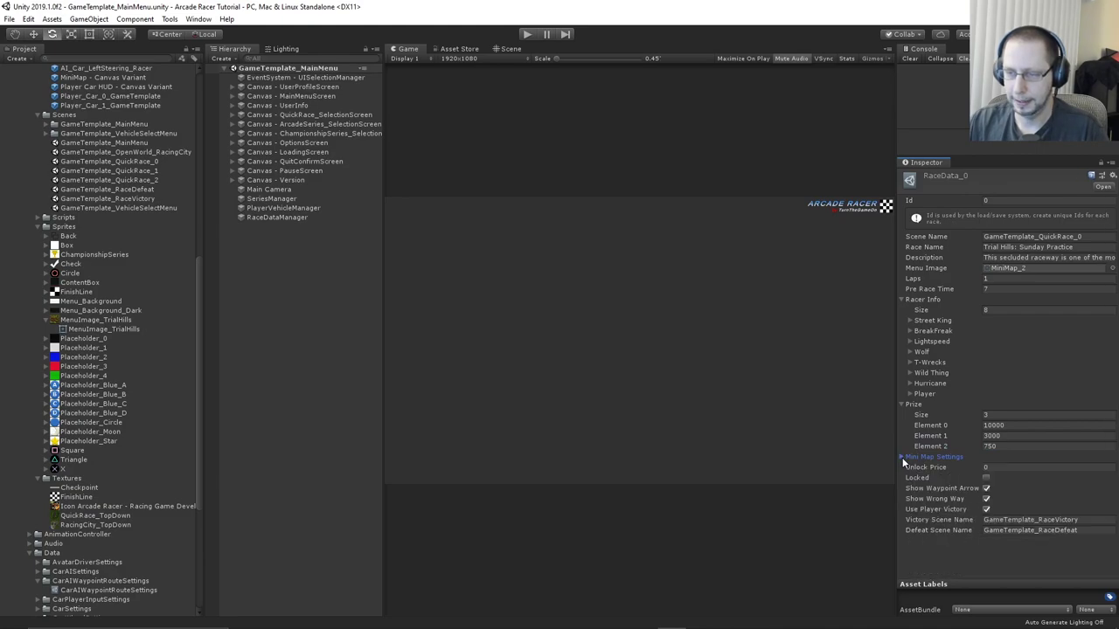
{"action": "left_click", "coordinate": [906, 405]}
{"action": "left_click", "coordinate": [902, 298]}
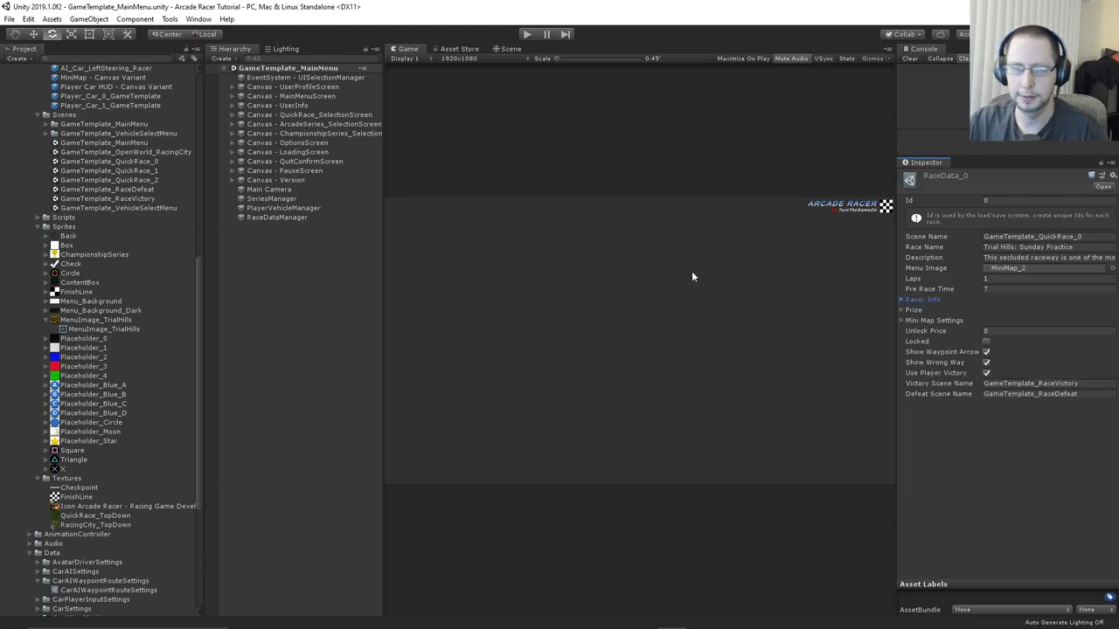
Run the main menu scene, create a racer profile named test and load it
{"action": "left_click", "coordinate": [694, 340]}
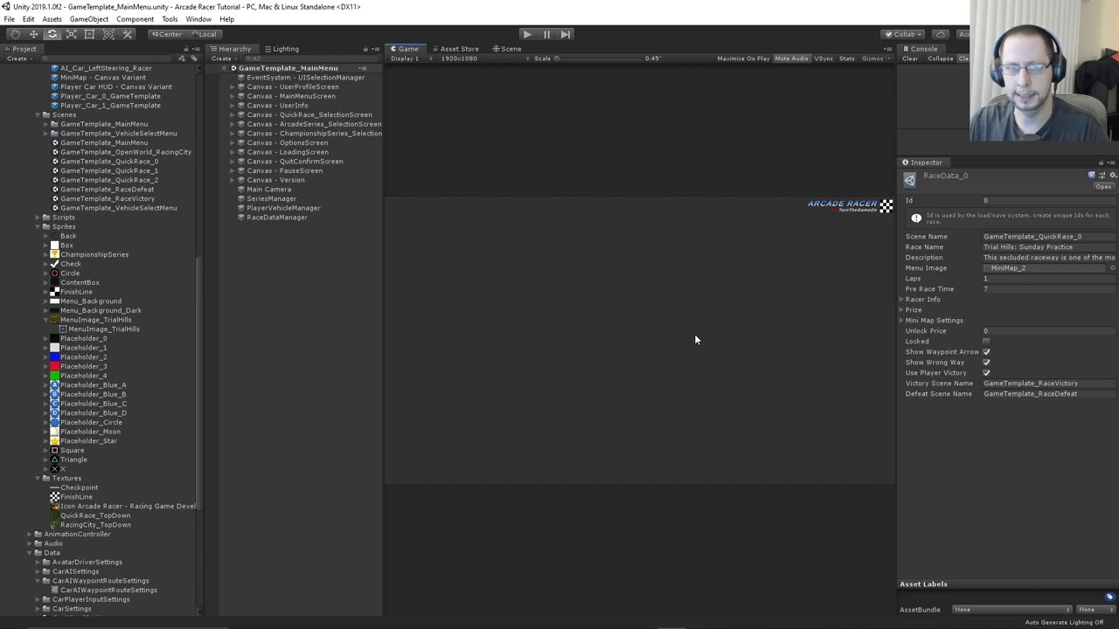
{"action": "left_click", "coordinate": [526, 35]}
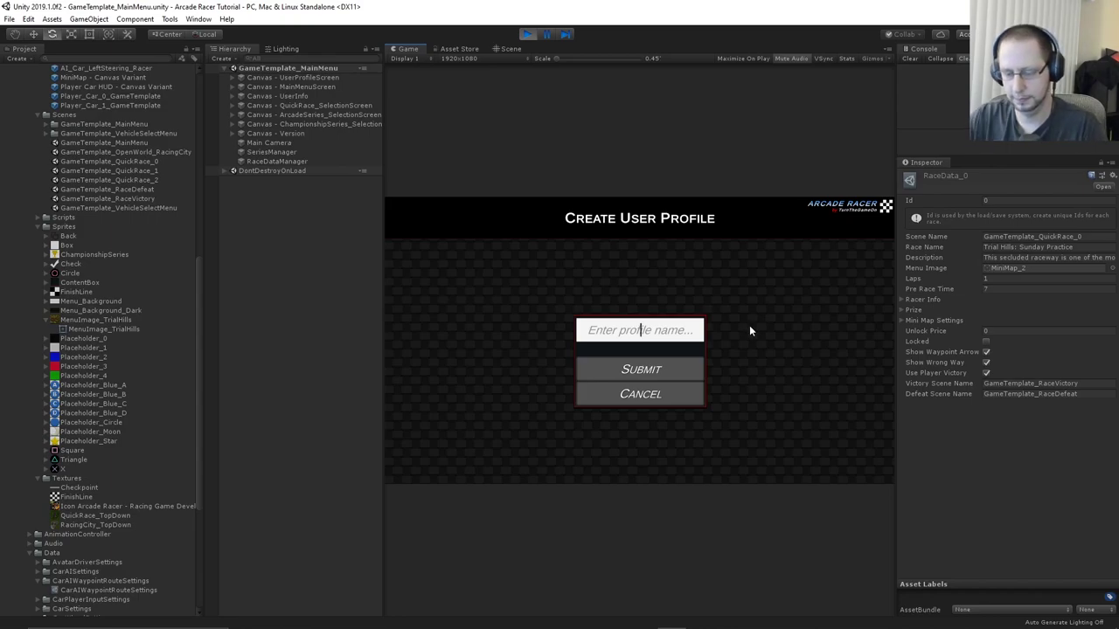
{"action": "type", "text": "test"}
{"action": "left_click", "coordinate": [668, 382]}
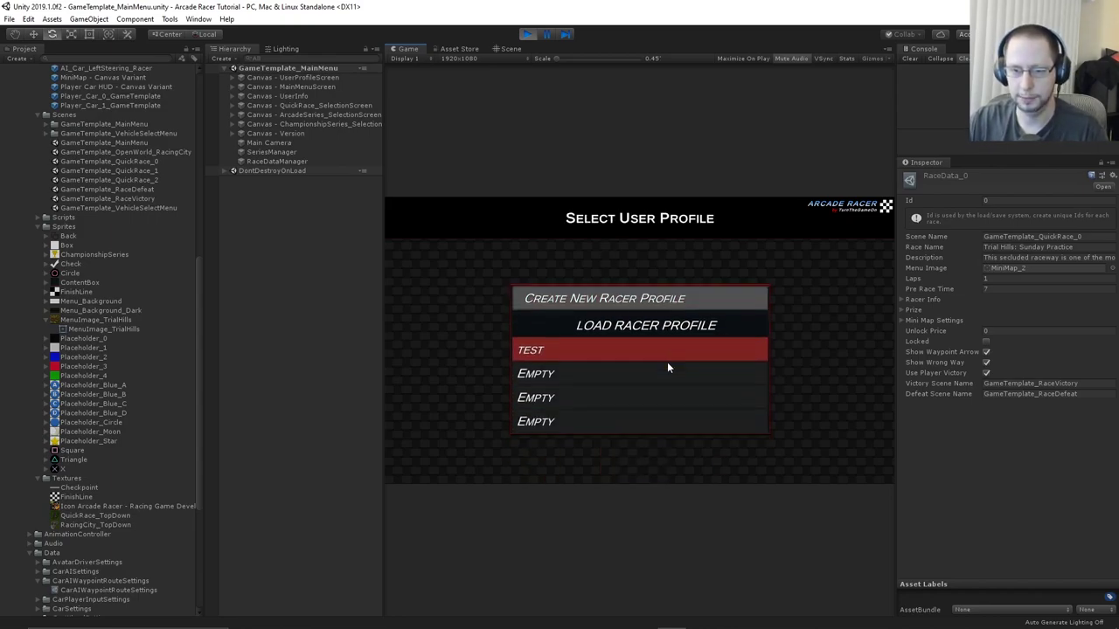
{"action": "left_click", "coordinate": [642, 353]}
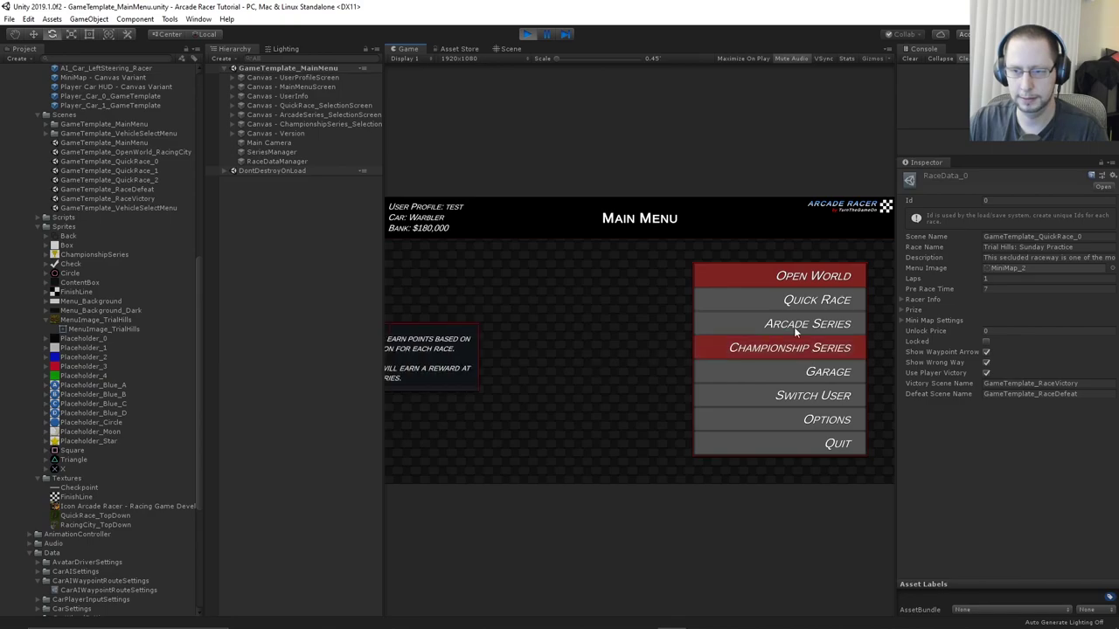
Open the quick race selection, compare the Sunday Practice and Challenge Day entries, and start Trial Hills: Sunday Practice
{"action": "left_click", "coordinate": [823, 302]}
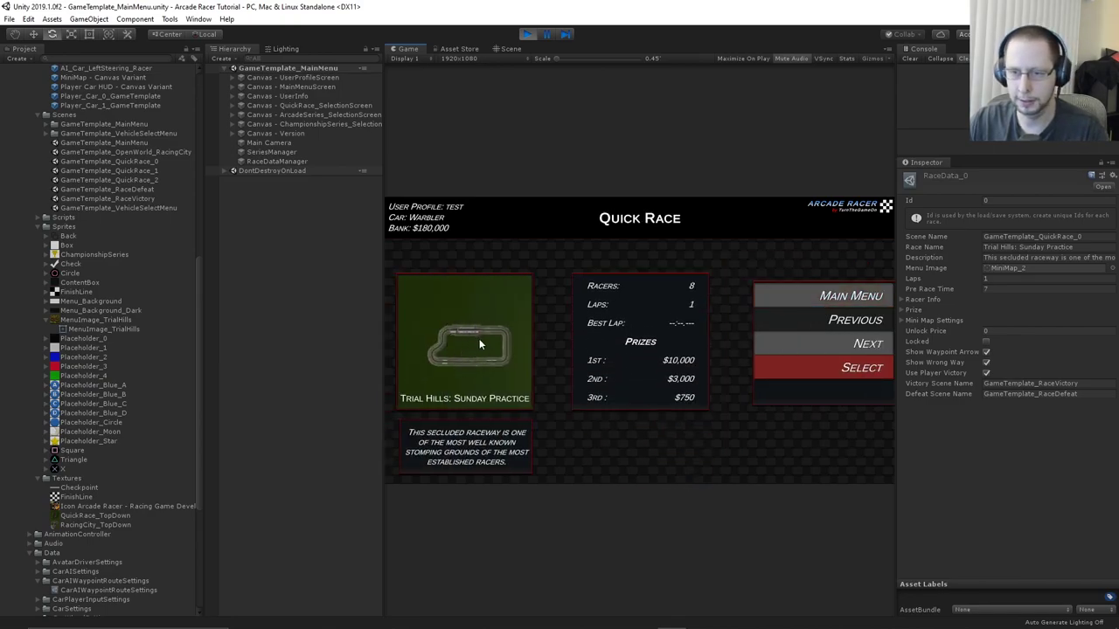
{"action": "left_click", "coordinate": [869, 344]}
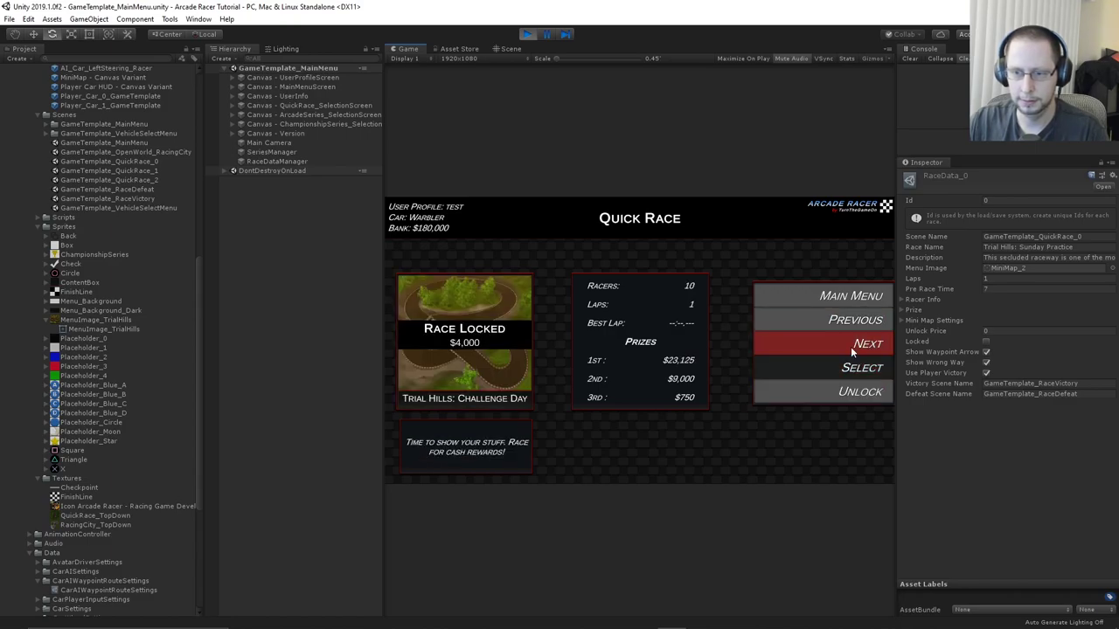
{"action": "left_click", "coordinate": [853, 321]}
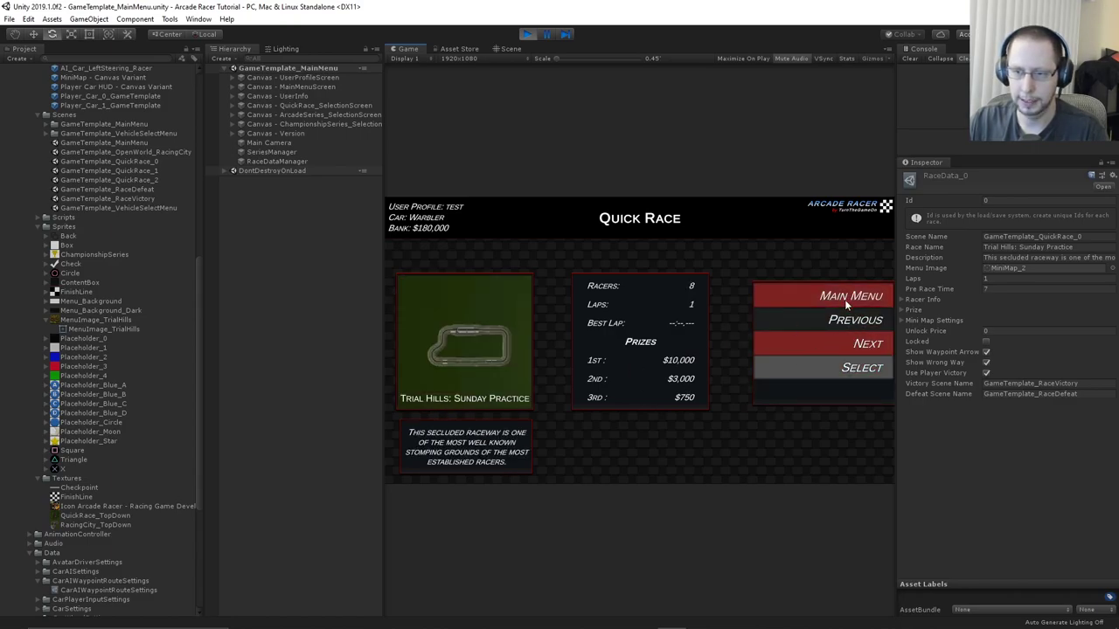
{"action": "left_click", "coordinate": [845, 370]}
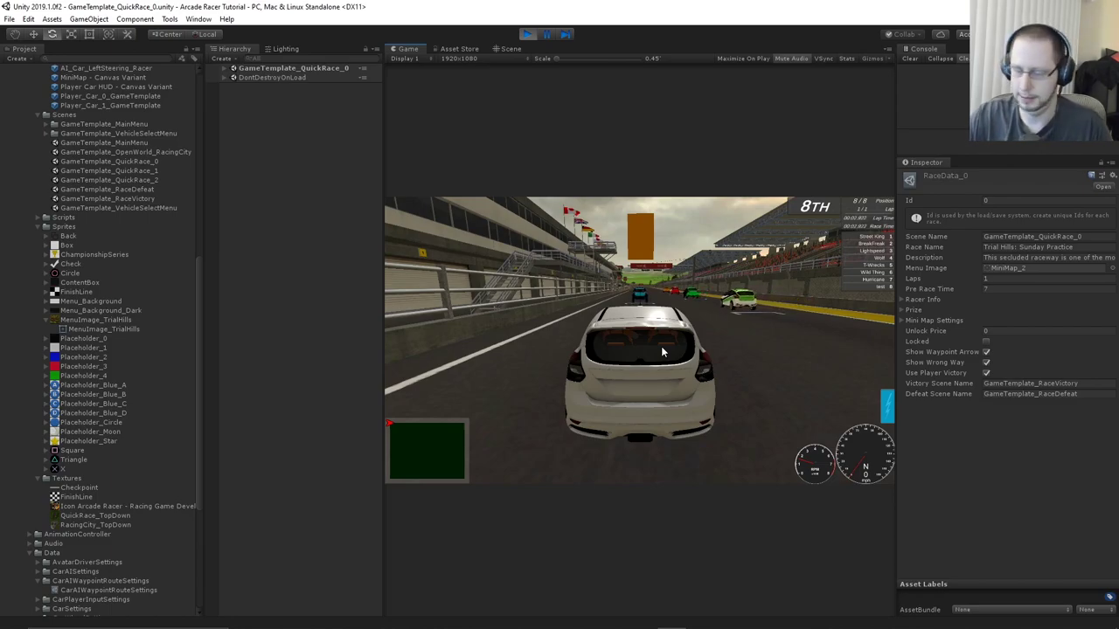
Test-drive the player car along the custom track's start straight among the AI racers
{"action": "key", "text": "w"}
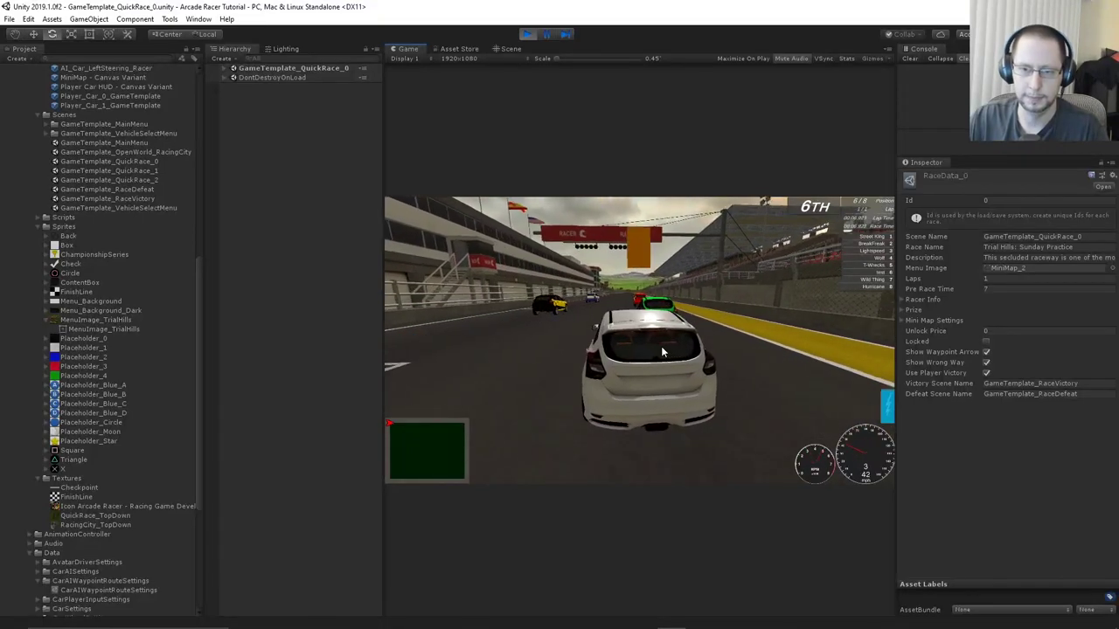
{"action": "key", "text": "s"}
{"action": "key", "text": "w"}
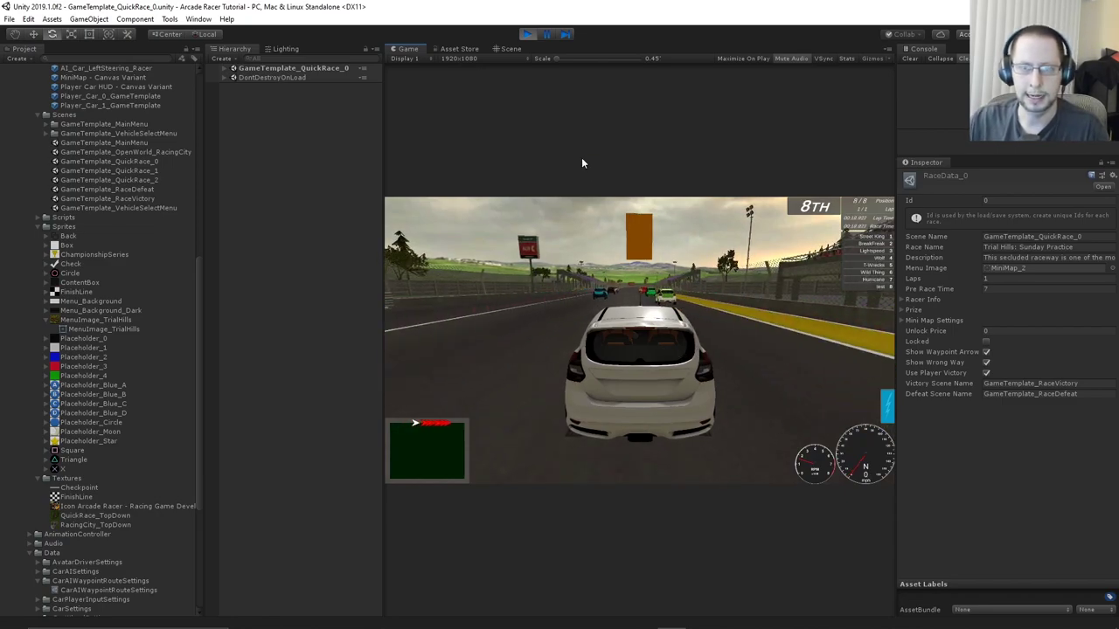
Dock the Scene view below the Game view and assign an orange label icon to the AI racers from Street King to Hurricane
{"action": "left_click_drag", "start_coordinate": [504, 50], "coordinate": [691, 562]}
{"action": "left_click_drag", "start_coordinate": [658, 434], "coordinate": [672, 305]}
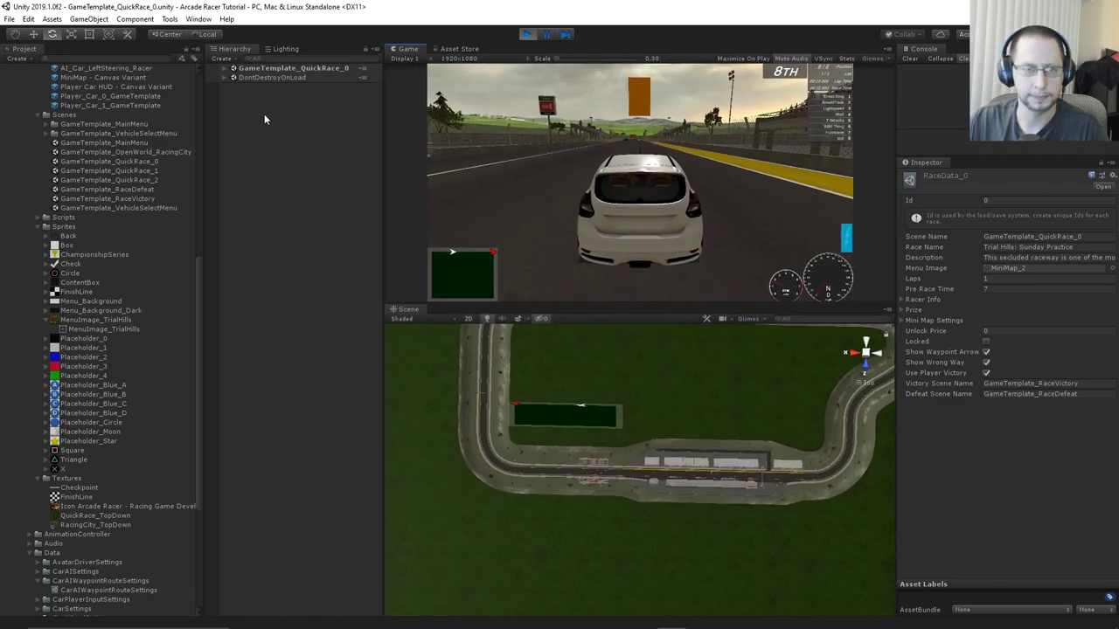
{"action": "left_click", "coordinate": [226, 70]}
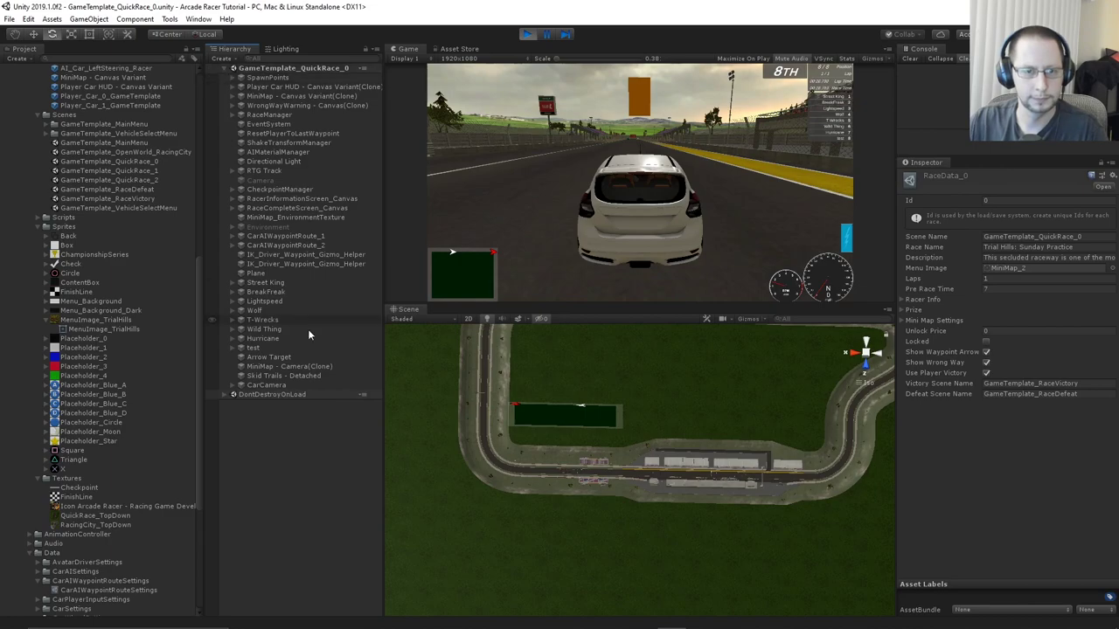
{"action": "left_click", "coordinate": [276, 283]}
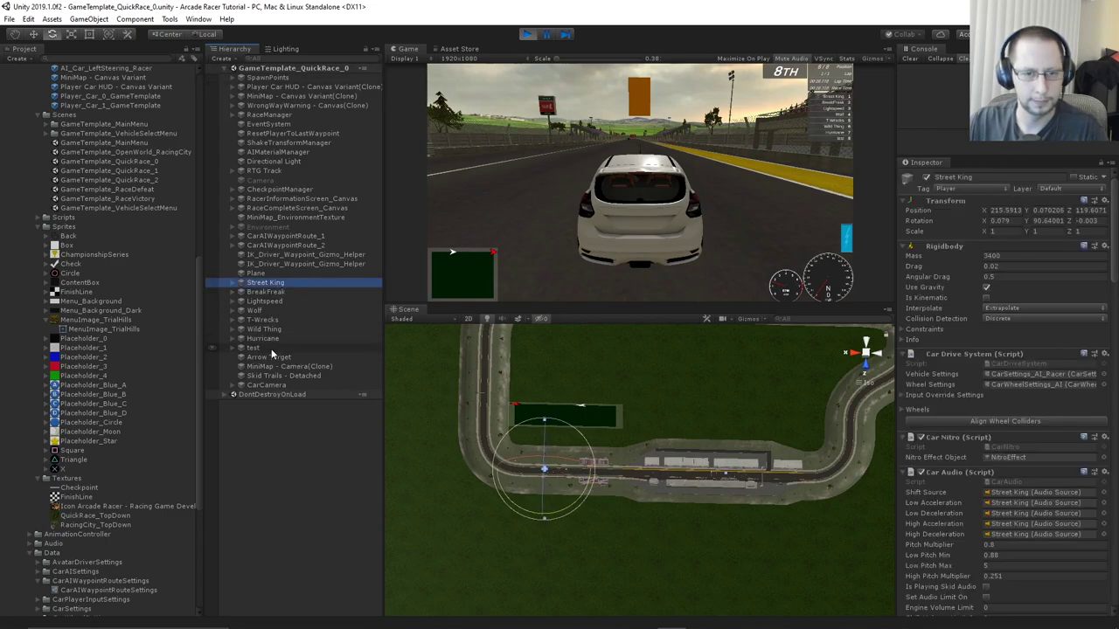
{"action": "left_click", "coordinate": [272, 339], "text": "shift"}
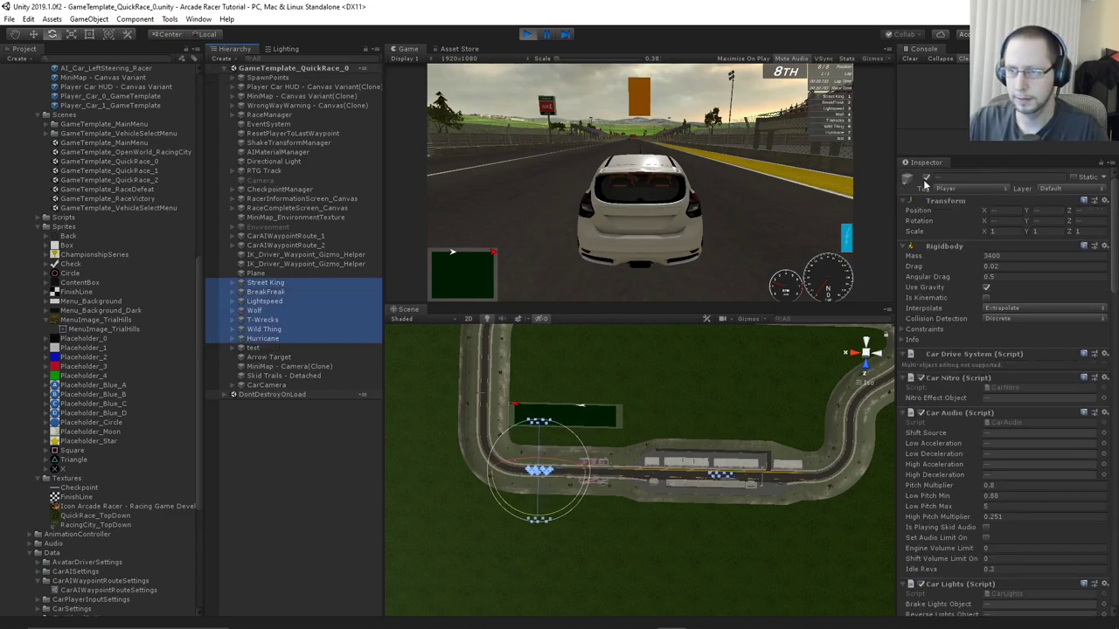
{"action": "left_click", "coordinate": [907, 178]}
{"action": "left_click", "coordinate": [931, 214]}
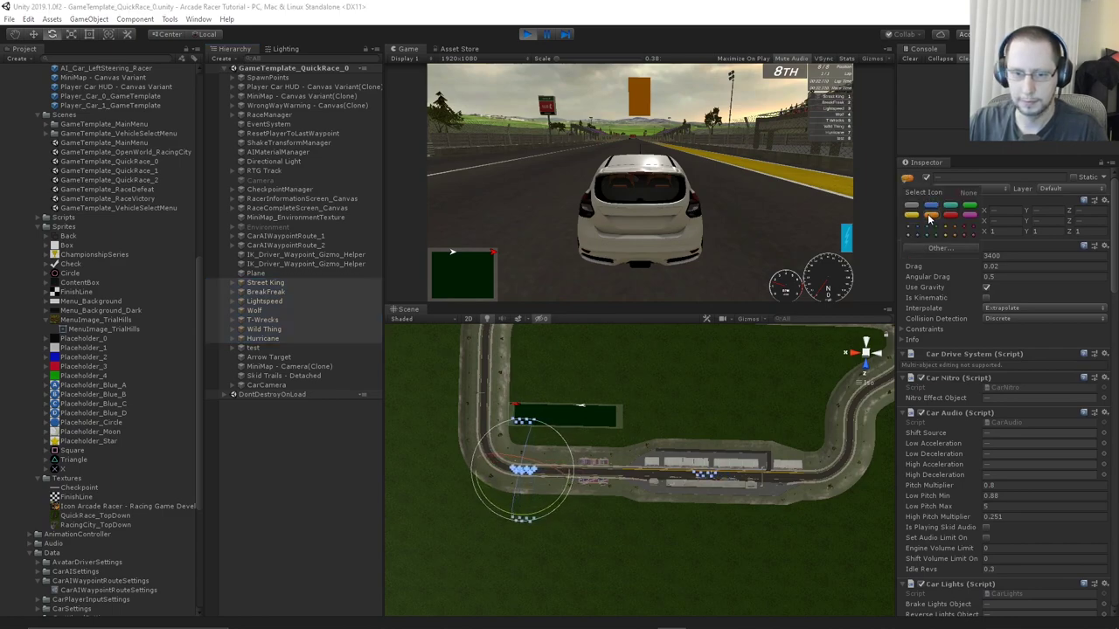
{"action": "left_click", "coordinate": [300, 479]}
{"action": "left_click", "coordinate": [300, 479]}
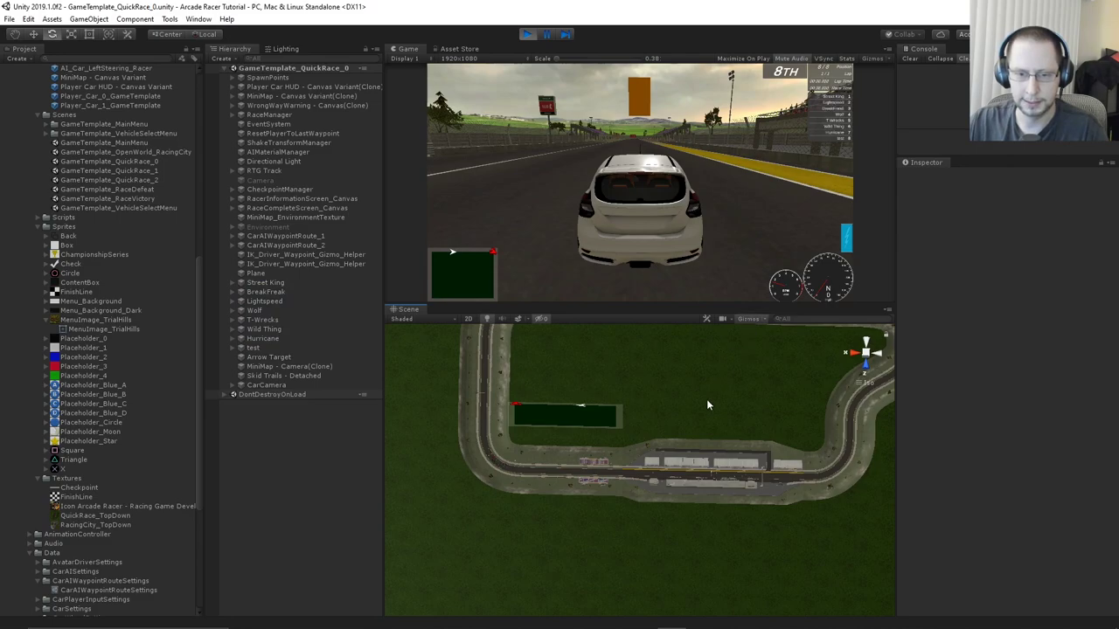
Follow the AI racers around the custom track from above in the Scene view
{"action": "scroll", "coordinate": [706, 398], "scroll_direction": "up", "scroll_amount": 4}
{"action": "scroll", "coordinate": [678, 457], "scroll_direction": "up", "scroll_amount": 4}
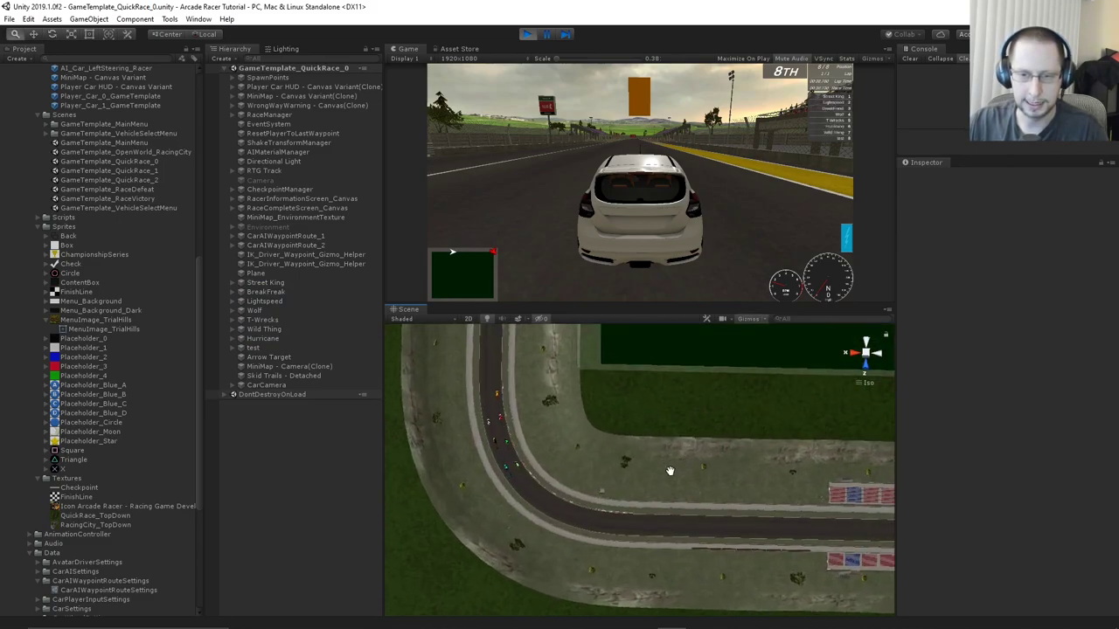
{"action": "scroll", "coordinate": [670, 467], "scroll_direction": "down", "scroll_amount": 2}
{"action": "scroll", "coordinate": [660, 518], "scroll_direction": "down", "scroll_amount": 5}
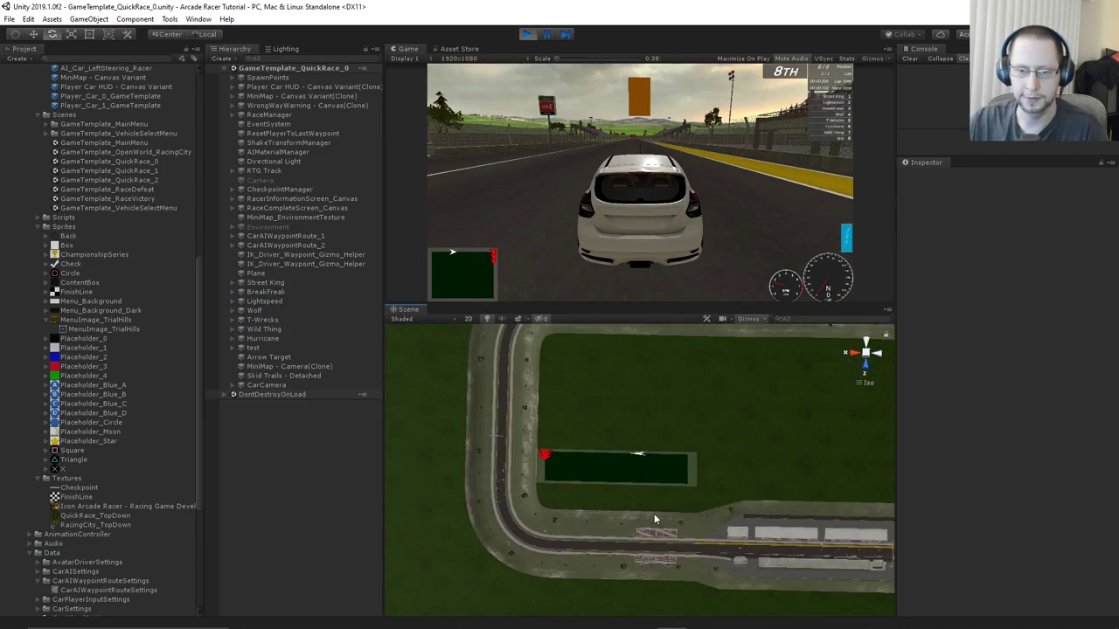
{"action": "middle_click_drag", "start_coordinate": [675, 514], "coordinate": [557, 516]}
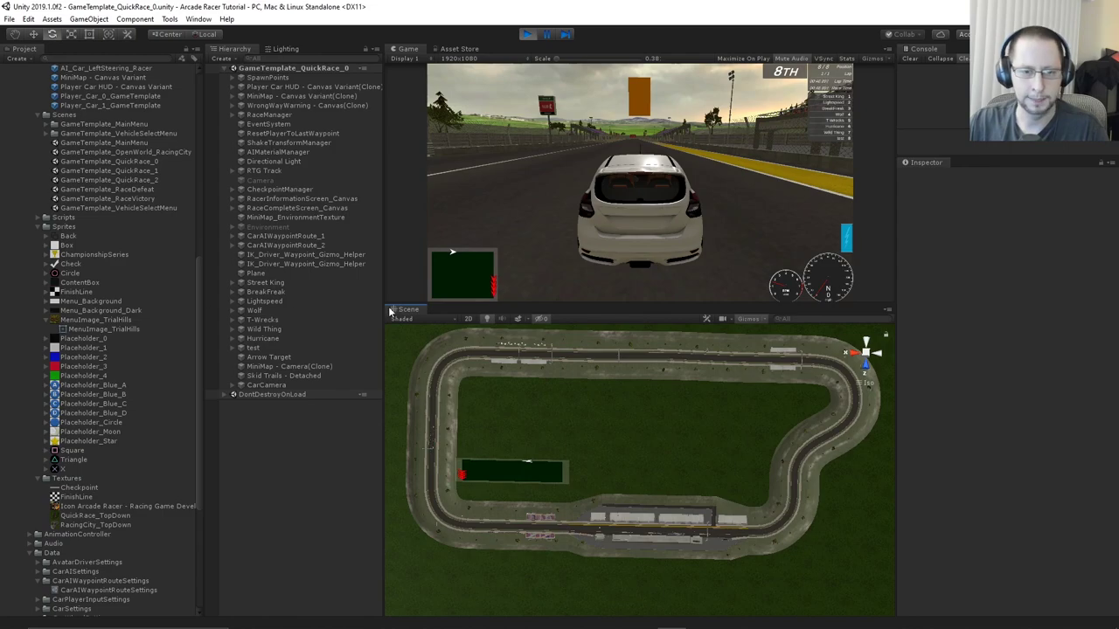
Select the MiniMap - Camera(Clone) object, try a different orthographic size and examine its coverage over the track
{"action": "left_click", "coordinate": [288, 366]}
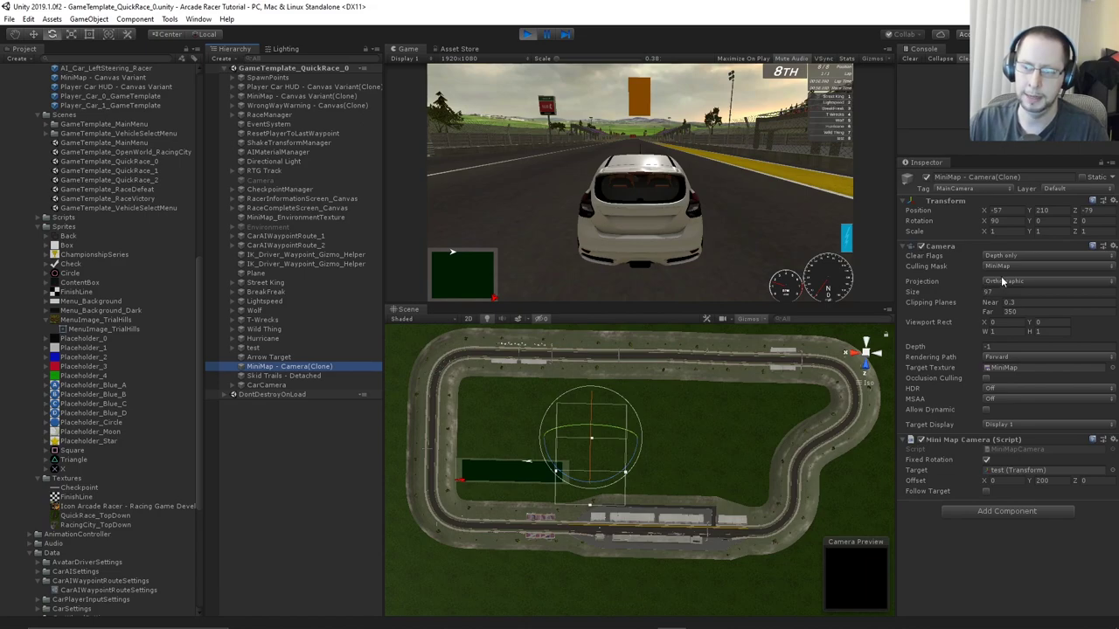
{"action": "left_click", "coordinate": [924, 293]}
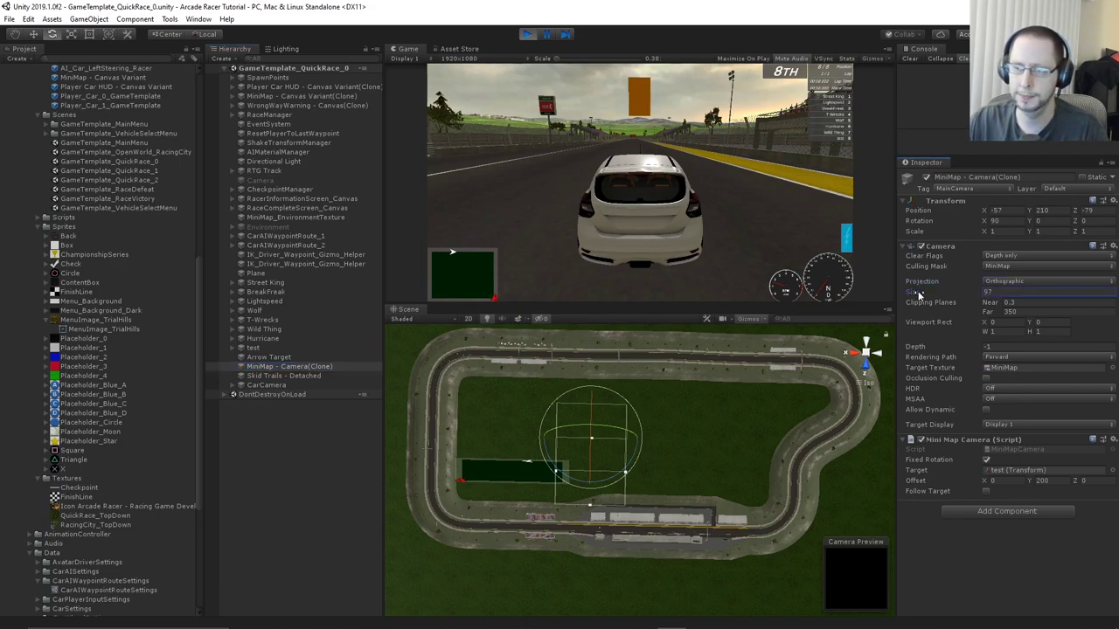
{"action": "left_click_drag", "start_coordinate": [925, 293], "coordinate": [486, 304]}
{"action": "scroll", "coordinate": [542, 389], "scroll_direction": "down", "scroll_amount": 5}
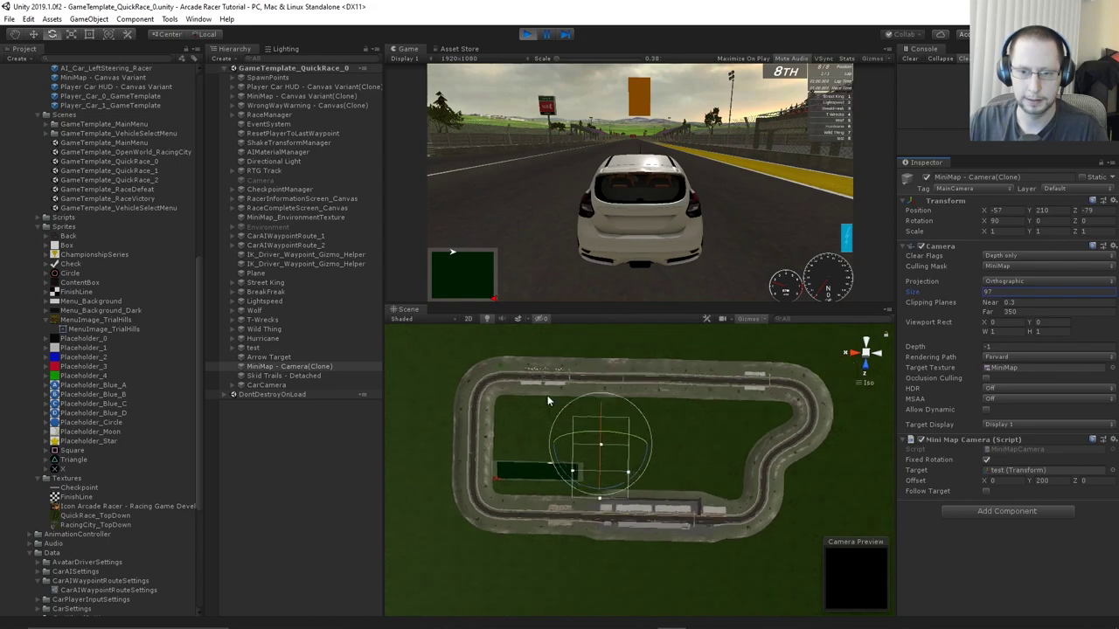
{"action": "scroll", "coordinate": [541, 394], "scroll_direction": "down", "scroll_amount": 7}
{"action": "right_click_drag", "start_coordinate": [655, 494], "coordinate": [681, 211]}
{"action": "left_click_drag", "start_coordinate": [680, 209], "coordinate": [658, 463], "text": "alt"}
{"action": "scroll", "coordinate": [659, 487], "scroll_direction": "up", "scroll_amount": 6}
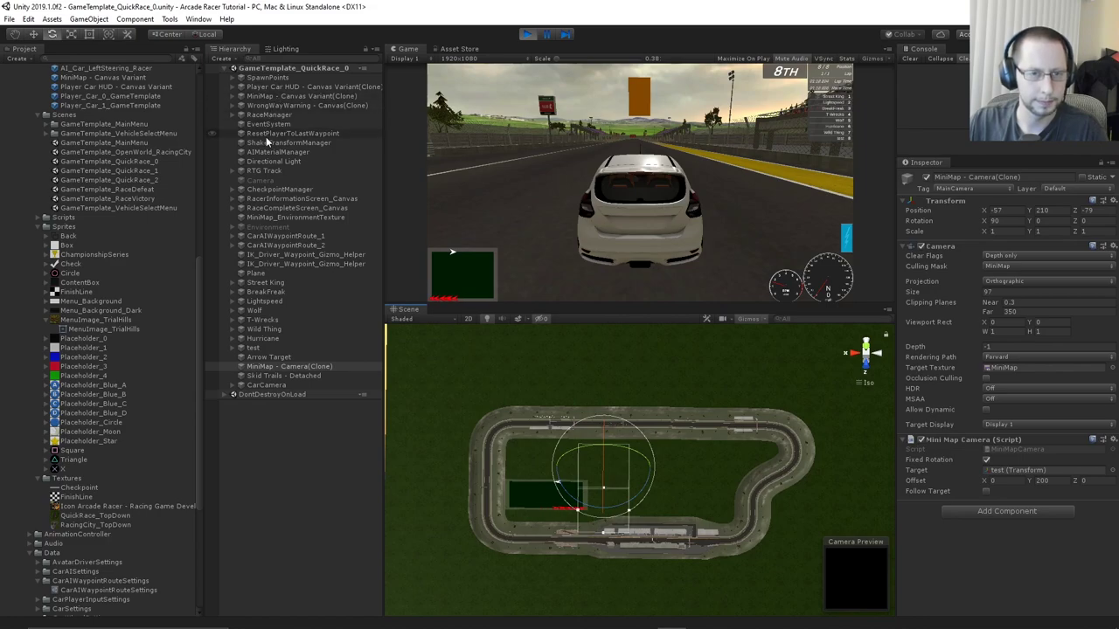
Inspect the MiniMap_EnvironmentTexture plane, CarAIWaypointRoute_2 and the first waypoint gizmo helper in the scene
{"action": "left_click", "coordinate": [276, 216]}
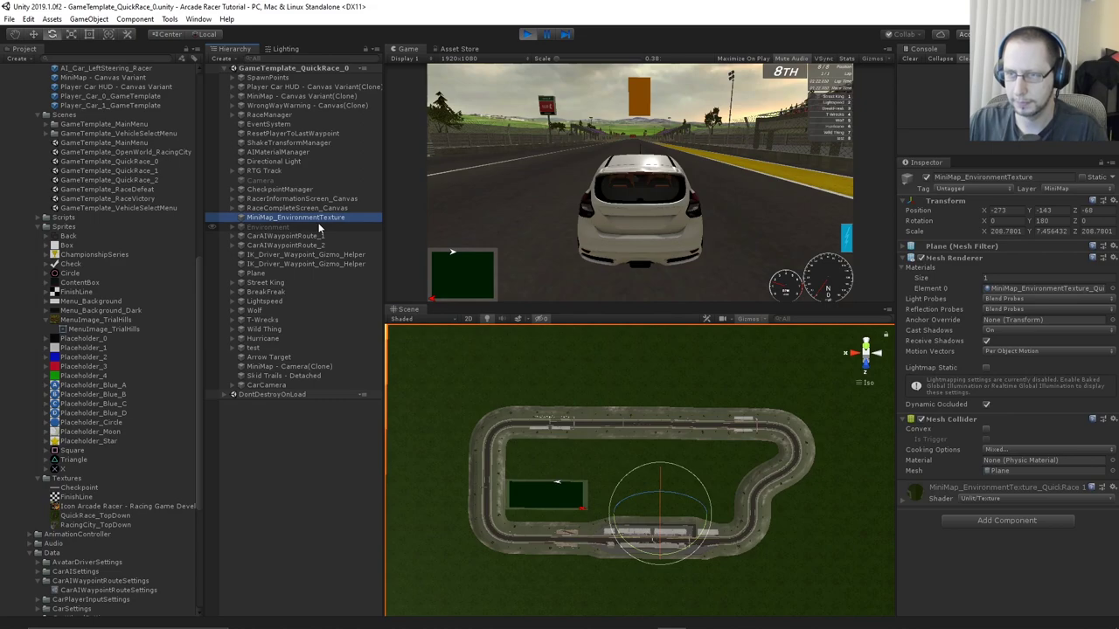
{"action": "scroll", "coordinate": [567, 424], "scroll_direction": "down", "scroll_amount": 2}
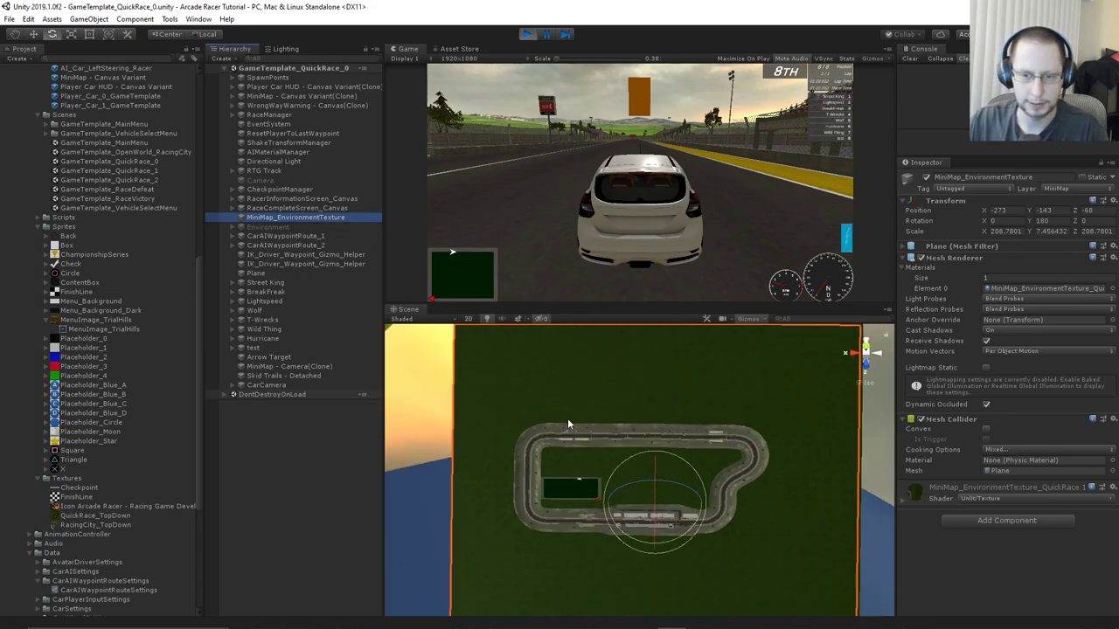
{"action": "left_click", "coordinate": [282, 246]}
{"action": "left_click", "coordinate": [279, 256]}
Increase the orthographic size of MiniMap - Camera(Clone) to 1306 so it covers the whole ground plane
{"action": "left_click", "coordinate": [276, 368]}
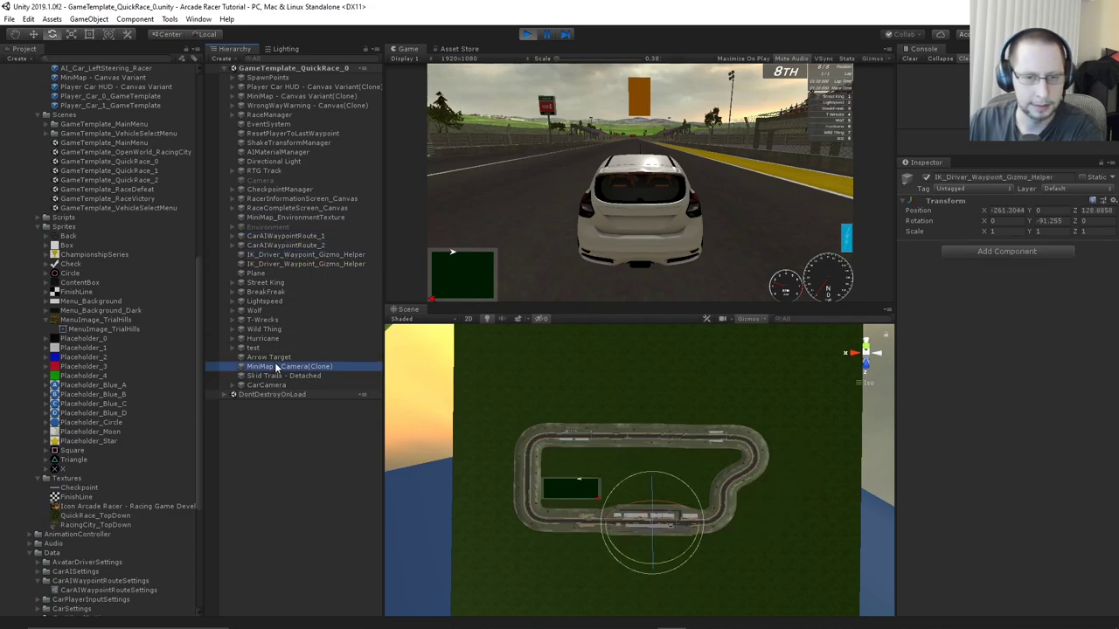
{"action": "scroll", "coordinate": [632, 452], "scroll_direction": "down", "scroll_amount": 9}
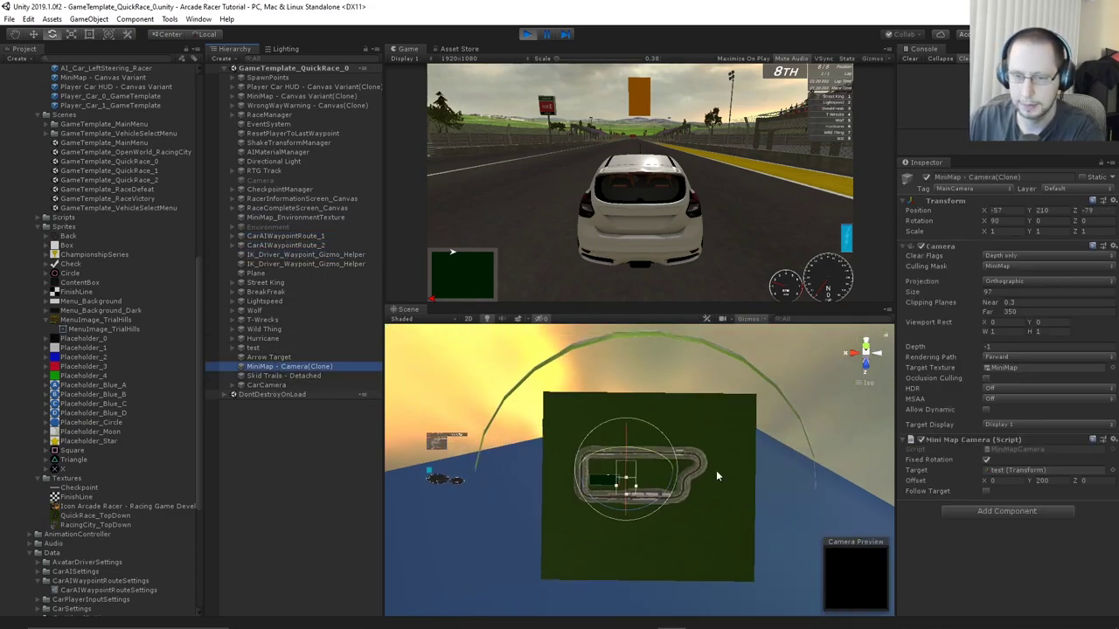
{"action": "scroll", "coordinate": [717, 472], "scroll_direction": "up", "scroll_amount": 2}
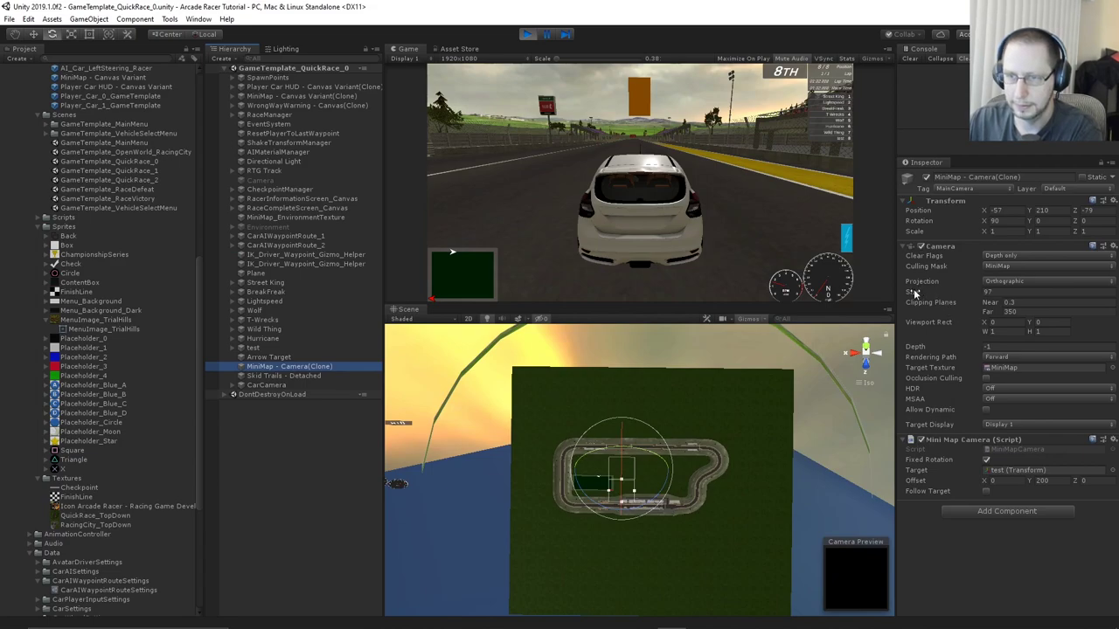
{"action": "mouse_move", "coordinate": [914, 293]}
{"action": "left_mouse_down"}
{"action": "mouse_move", "coordinate": [1049, 293]}
{"action": "mouse_move", "coordinate": [535, 279]}
{"action": "mouse_move", "coordinate": [275, 248]}
{"action": "mouse_move", "coordinate": [618, 251]}
{"action": "mouse_move", "coordinate": [1100, 303]}
{"action": "left_mouse_up"}
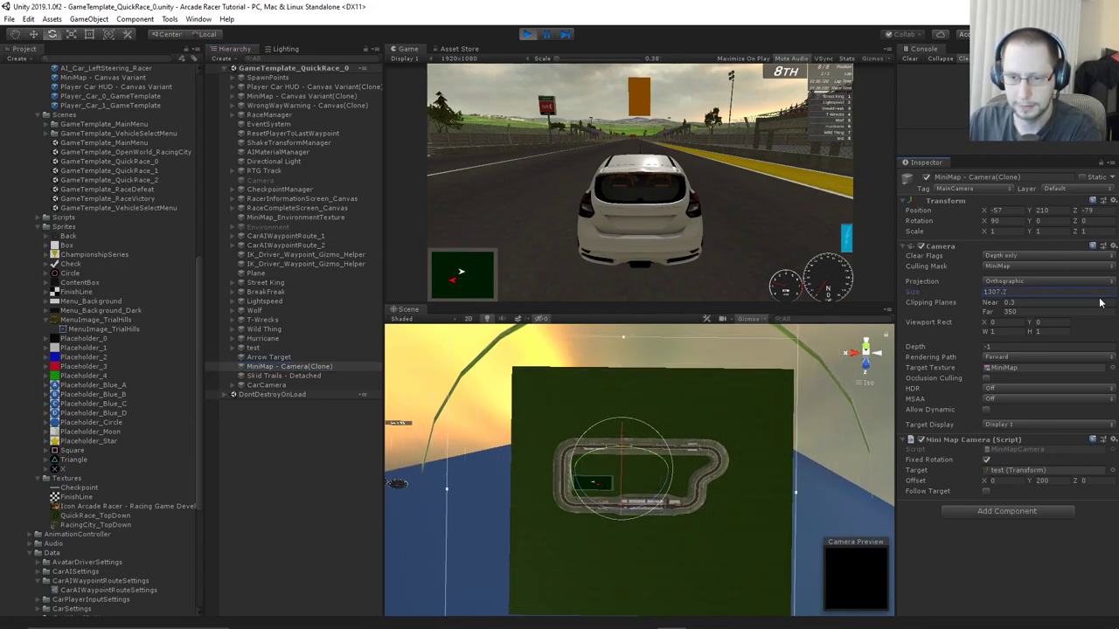
{"action": "scroll", "coordinate": [655, 562], "scroll_direction": "down", "scroll_amount": 10}
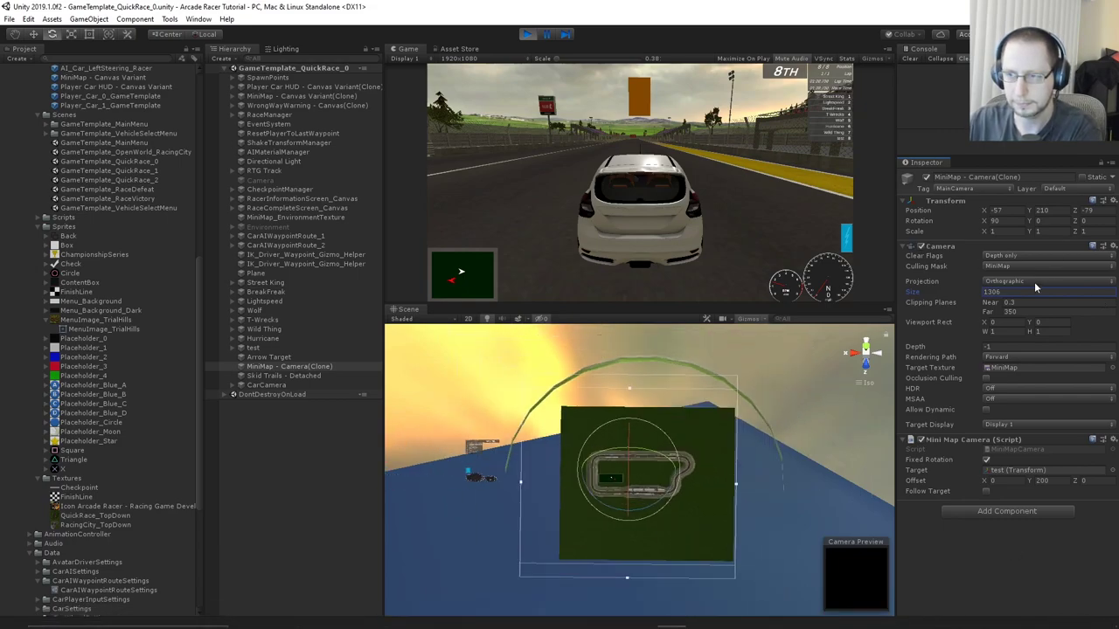
Try a different far clipping distance and a Y position of 34.3 on the mini-map camera
{"action": "left_click_drag", "start_coordinate": [988, 313], "coordinate": [74, 318]}
{"action": "key", "text": "ctrl+z"}
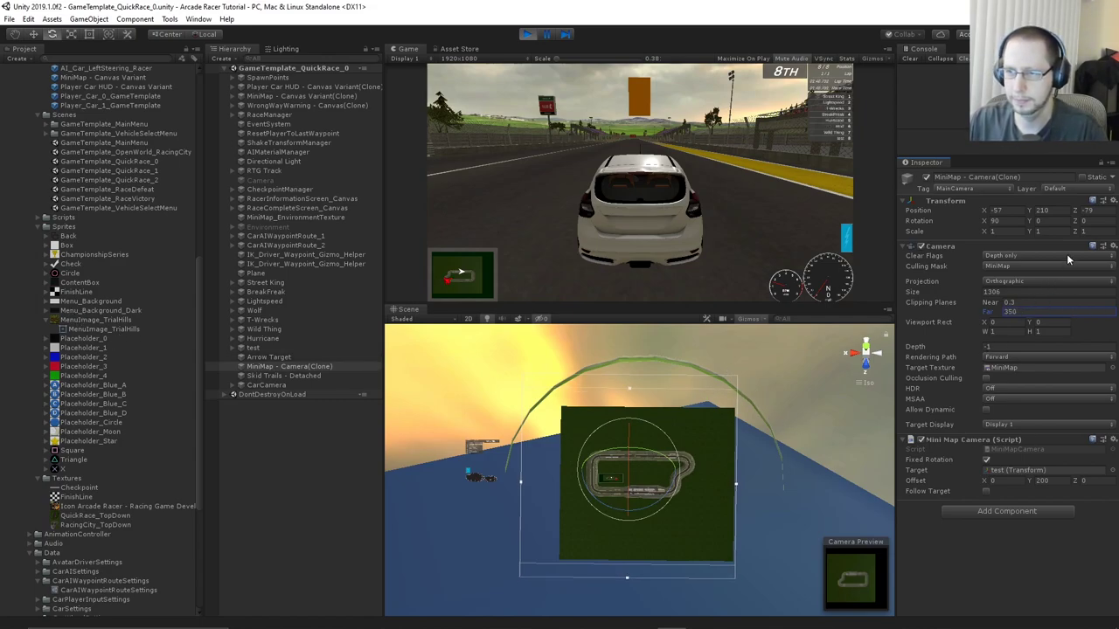
{"action": "left_click_drag", "start_coordinate": [1036, 210], "coordinate": [849, 247]}
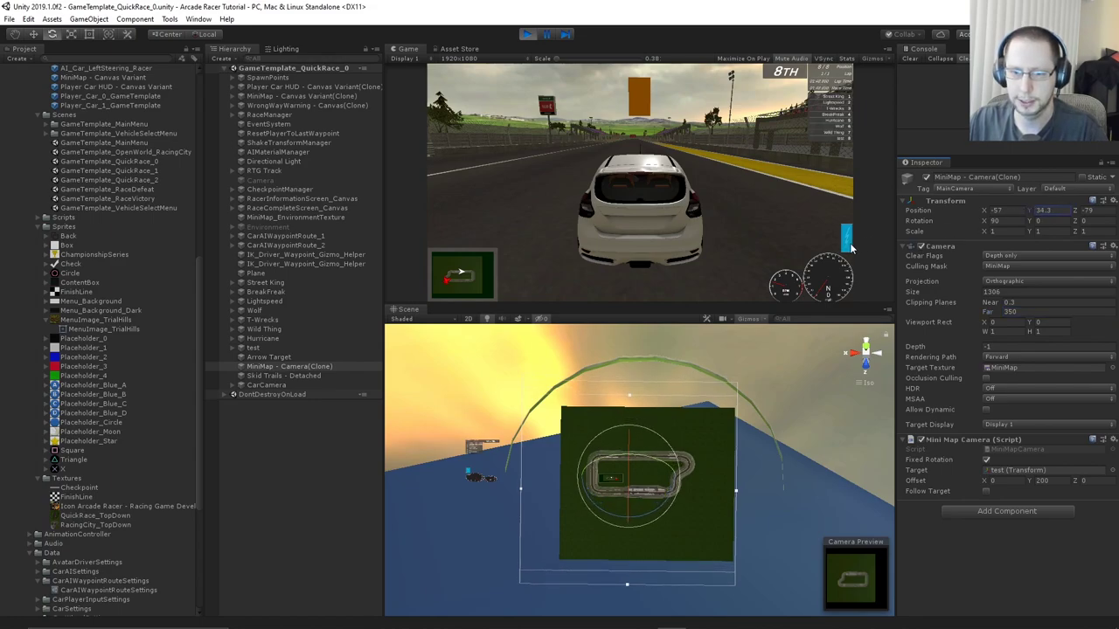
{"action": "key", "text": "ctrl+z"}
{"action": "left_click", "coordinate": [1028, 311]}
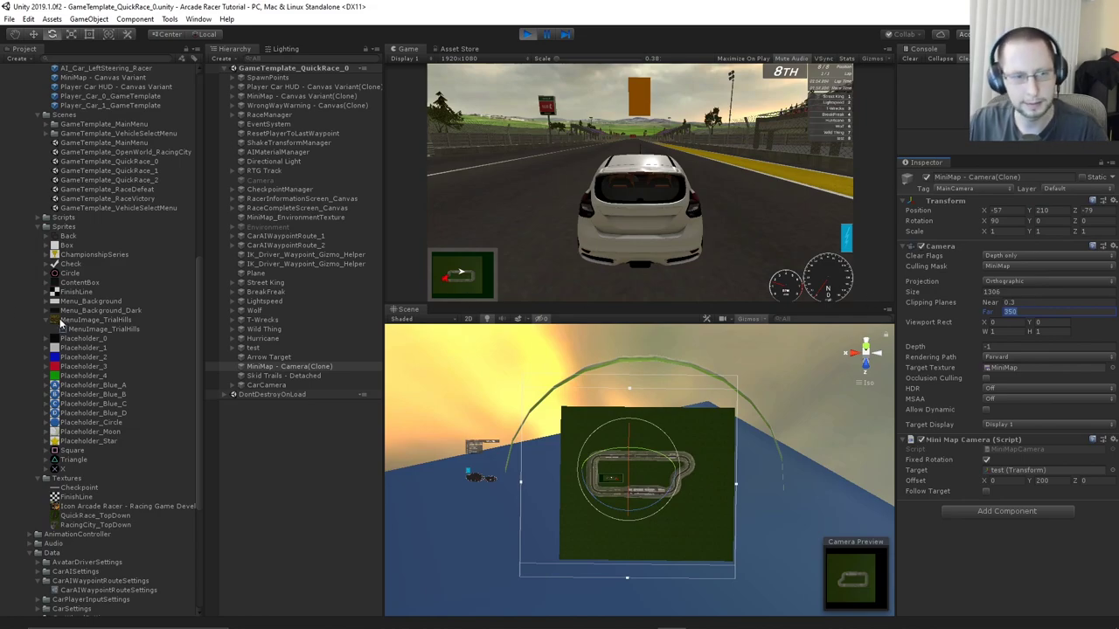
Open the Mini Map Settings of RaceData_0 and check the lock position and camera size fields
{"action": "scroll", "coordinate": [70, 354], "scroll_direction": "up", "scroll_amount": 4}
{"action": "scroll", "coordinate": [70, 353], "scroll_direction": "up", "scroll_amount": 8}
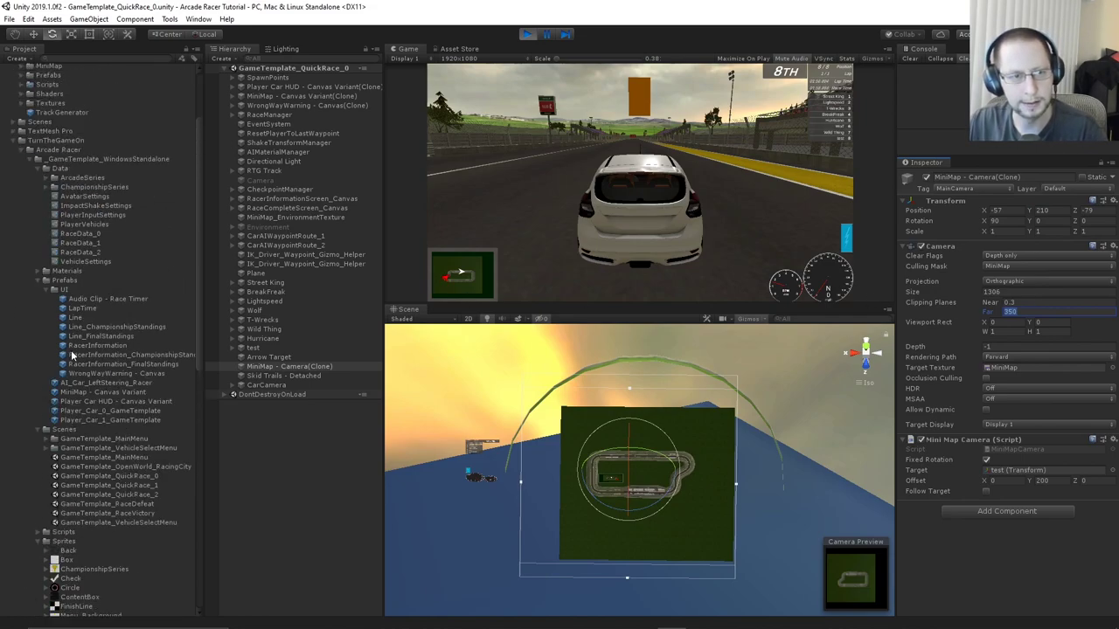
{"action": "left_click", "coordinate": [90, 233]}
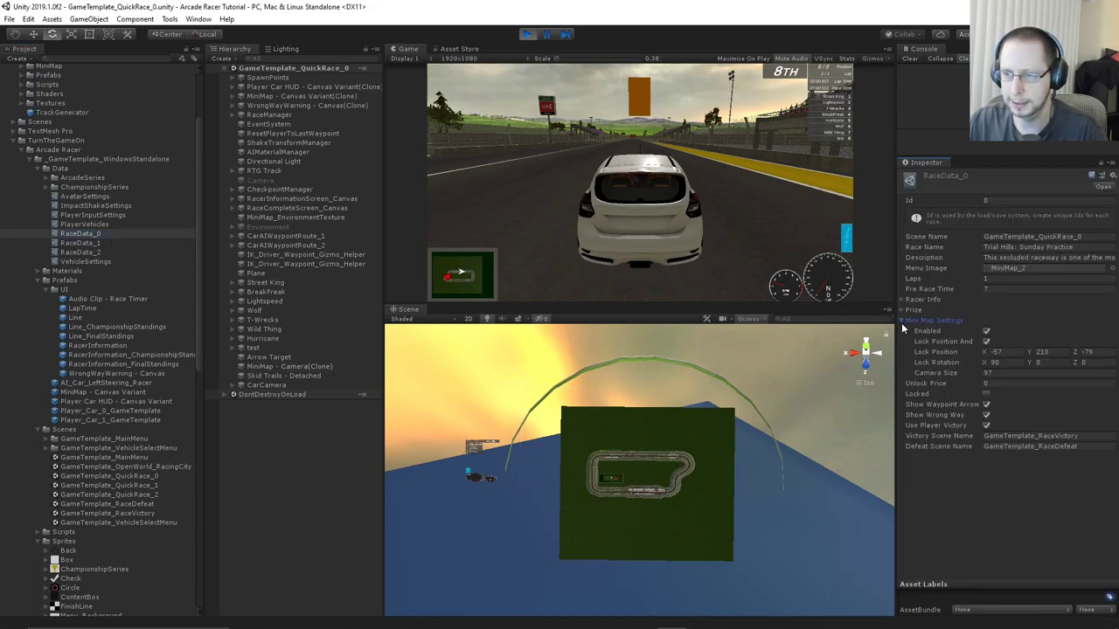
{"action": "left_click", "coordinate": [1007, 353]}
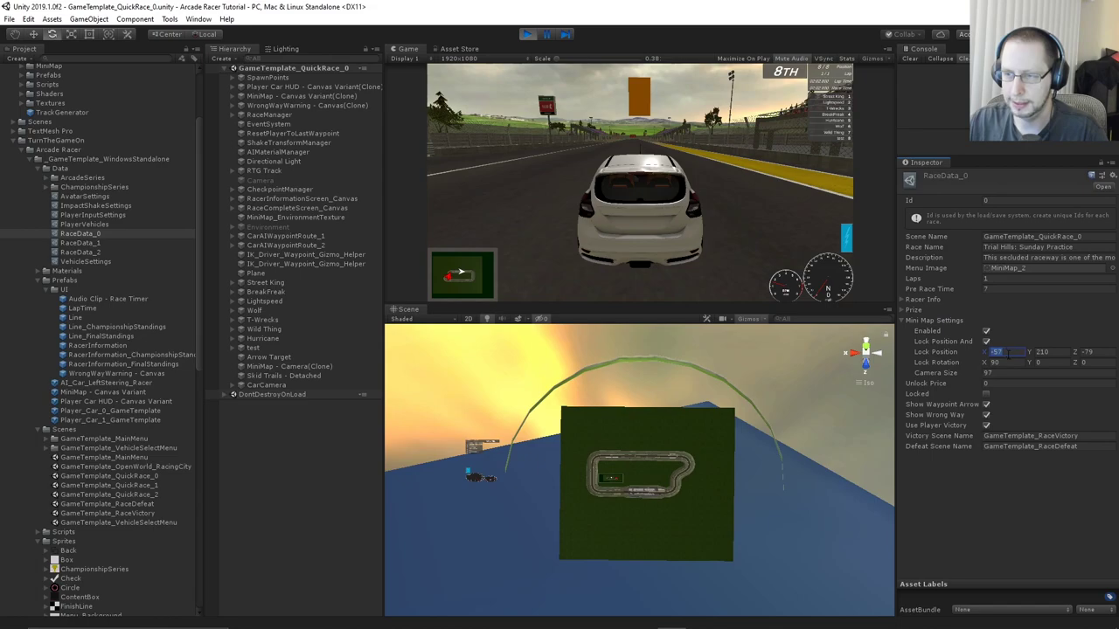
{"action": "left_click", "coordinate": [1048, 353]}
{"action": "left_click", "coordinate": [1088, 353]}
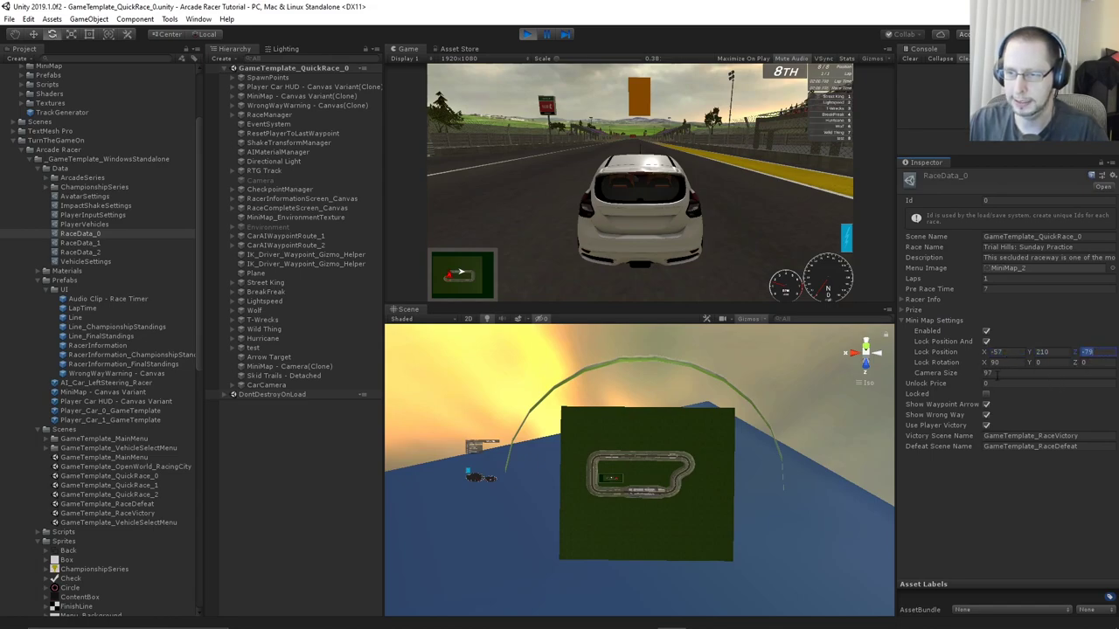
{"action": "left_click", "coordinate": [997, 373]}
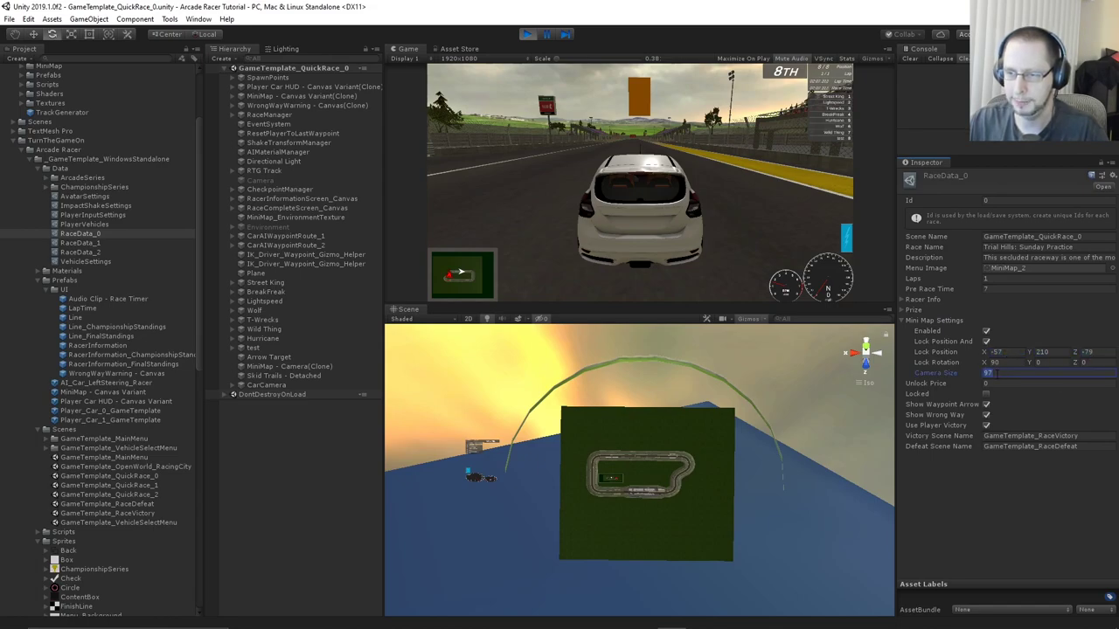
Reselect MiniMap - Camera(Clone) and try shifting its position along X while watching the track in the Scene view
{"action": "left_click", "coordinate": [293, 367]}
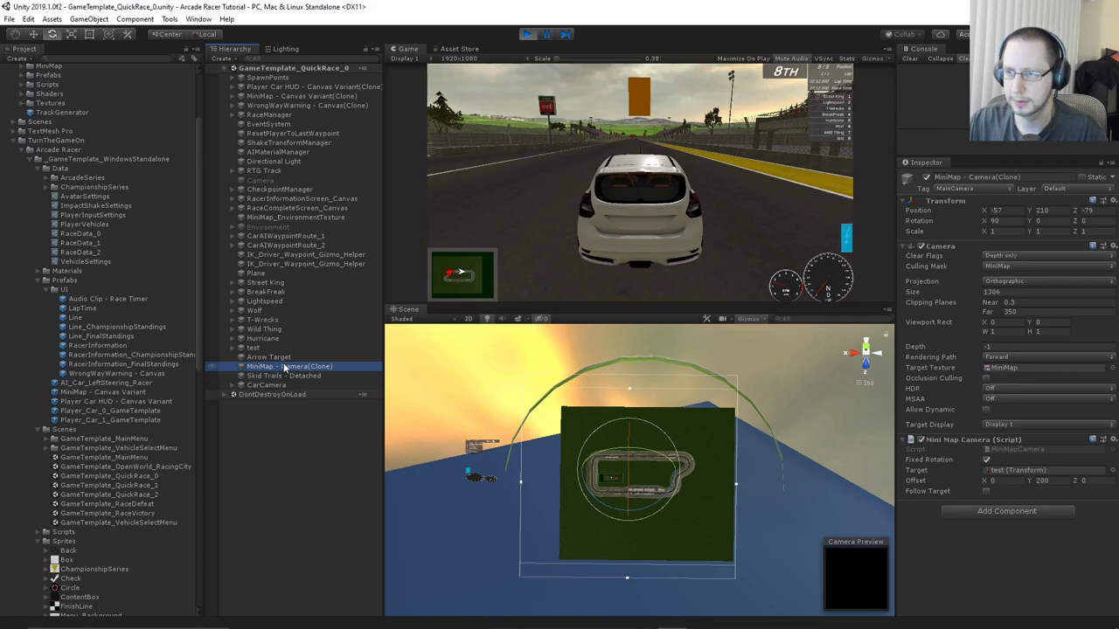
{"action": "key", "text": "ctrl+z"}
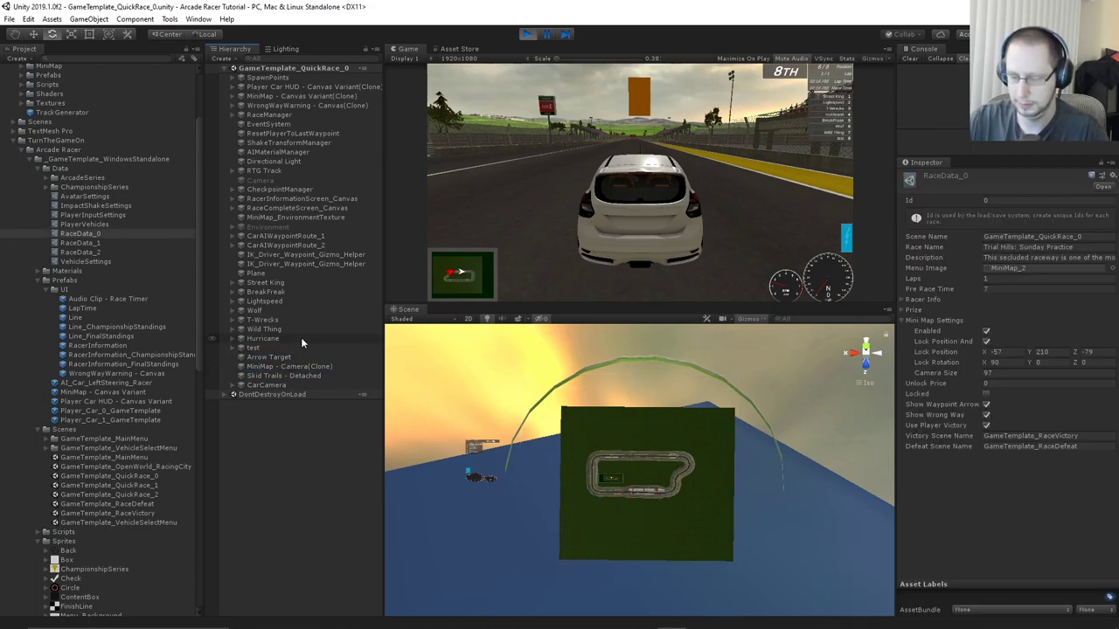
{"action": "key", "text": "ctrl+y"}
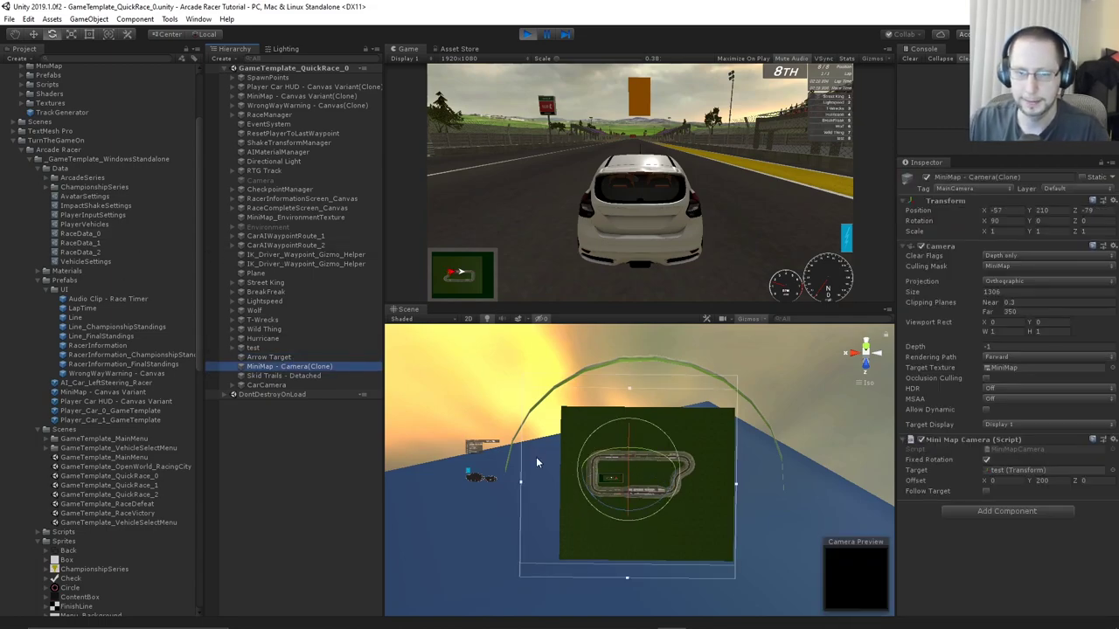
{"action": "scroll", "coordinate": [585, 442], "scroll_direction": "up", "scroll_amount": 5}
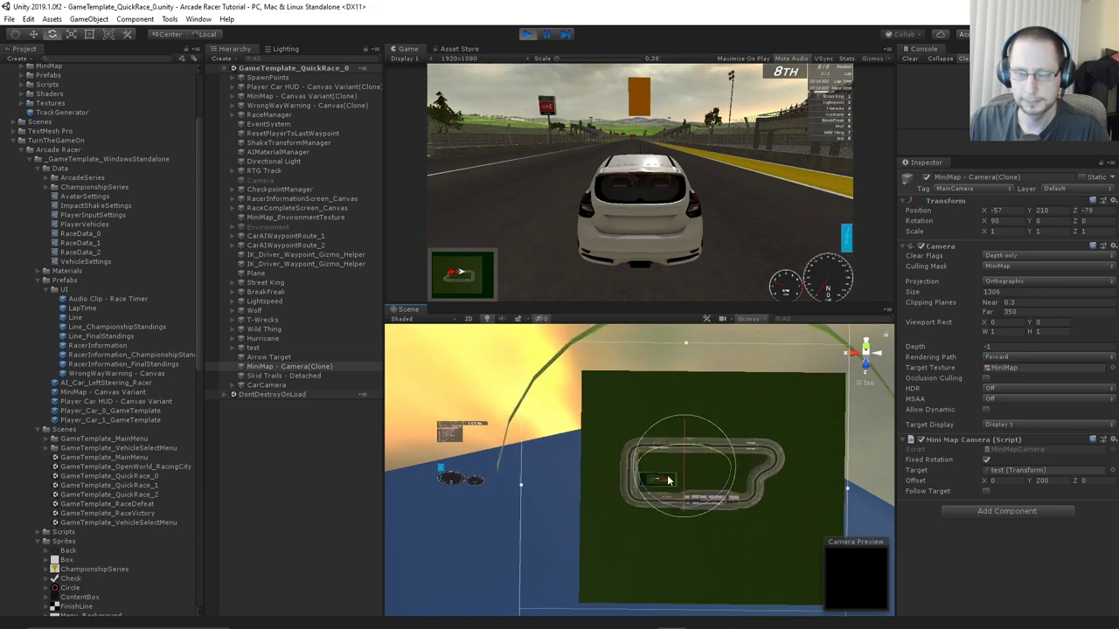
{"action": "scroll", "coordinate": [668, 480], "scroll_direction": "up", "scroll_amount": 1}
{"action": "middle_click_drag", "start_coordinate": [666, 453], "coordinate": [621, 471]}
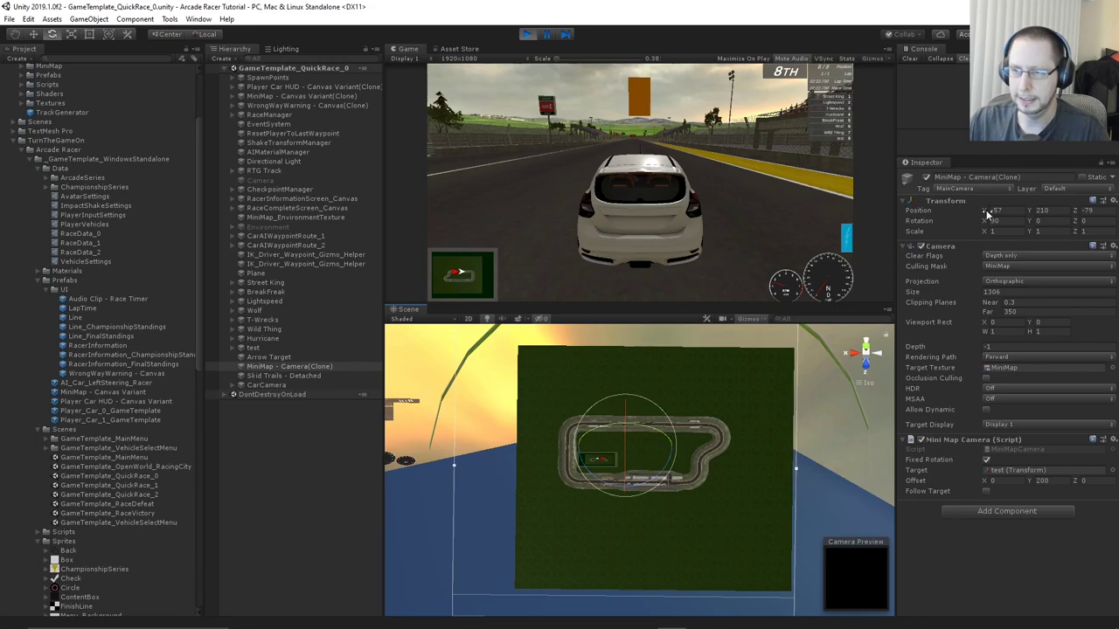
{"action": "left_click_drag", "start_coordinate": [988, 214], "coordinate": [1045, 216]}
{"action": "left_click", "coordinate": [1039, 211]}
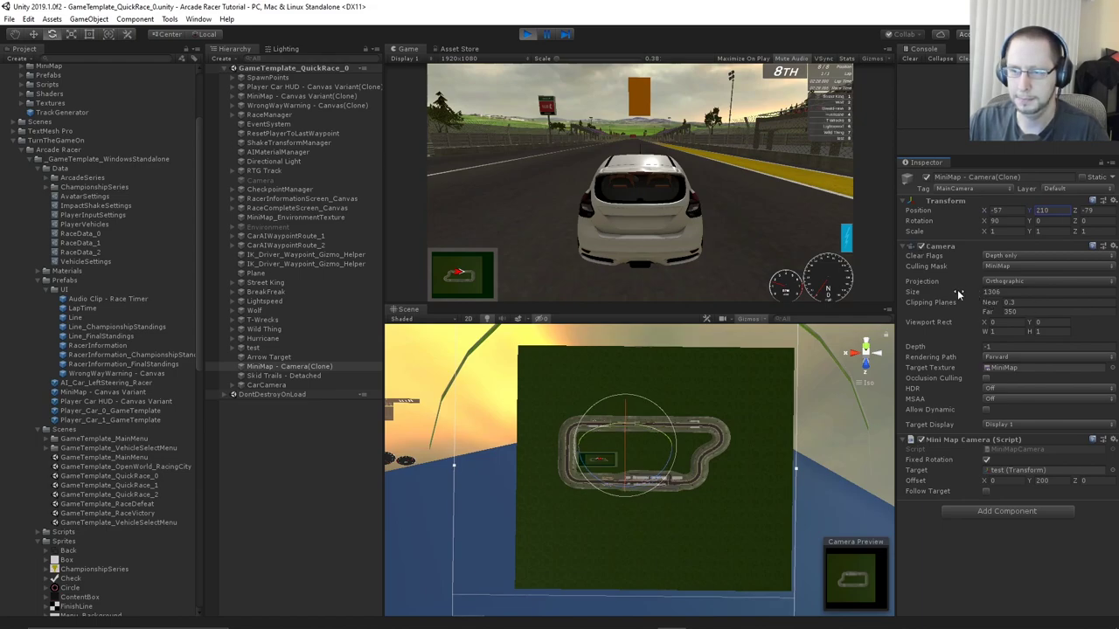
Try a far clipping distance of 0.31 and a reduced size of 253.1 on the mini-map camera
{"action": "left_click_drag", "start_coordinate": [961, 292], "coordinate": [327, 275]}
{"action": "key", "text": "ctrl+z"}
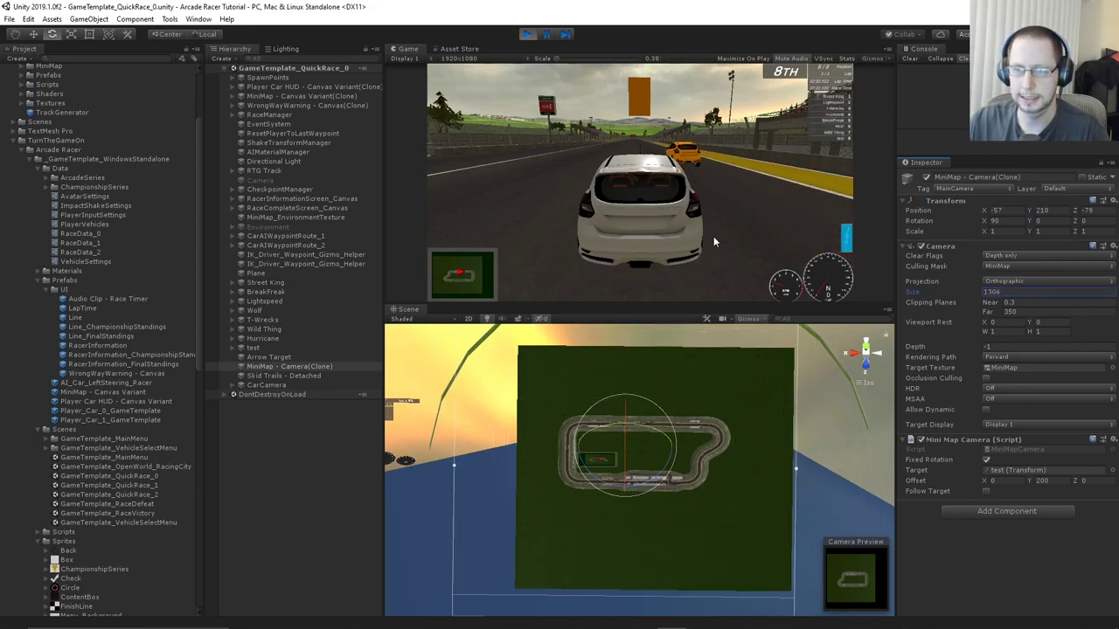
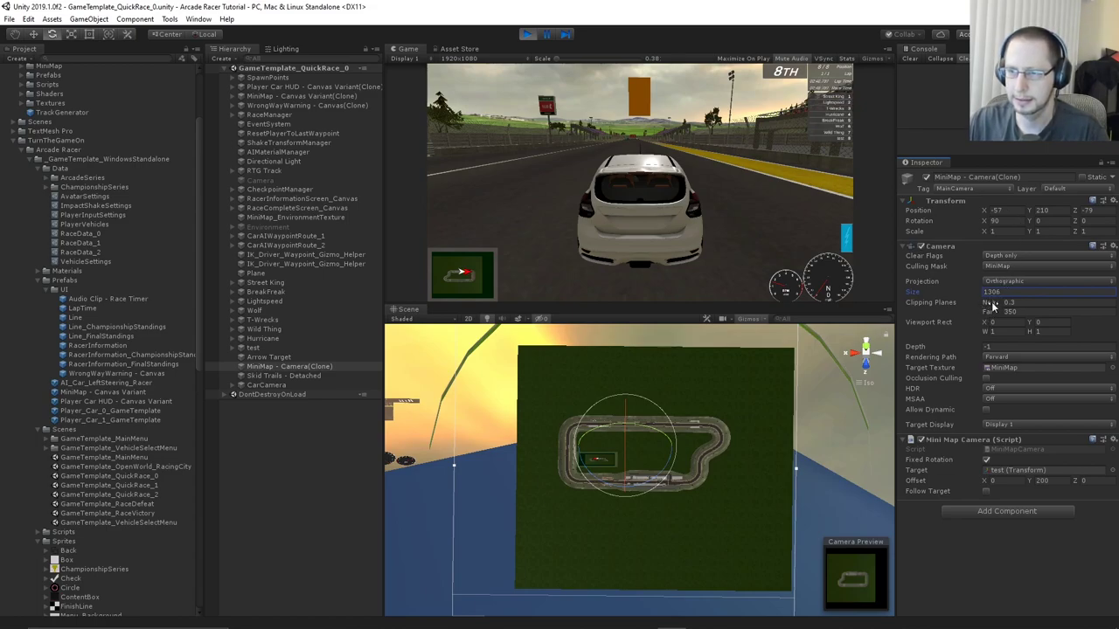
{"action": "left_click_drag", "start_coordinate": [986, 312], "coordinate": [440, 318]}
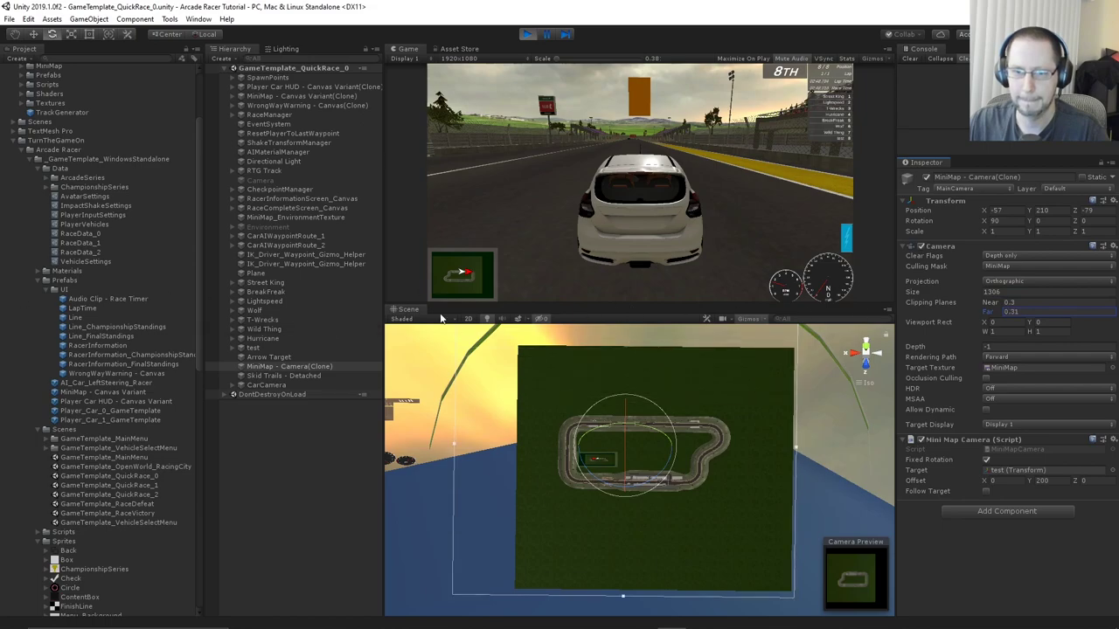
{"action": "key", "text": "ctrl+z"}
{"action": "left_click_drag", "start_coordinate": [937, 293], "coordinate": [1040, 385]}
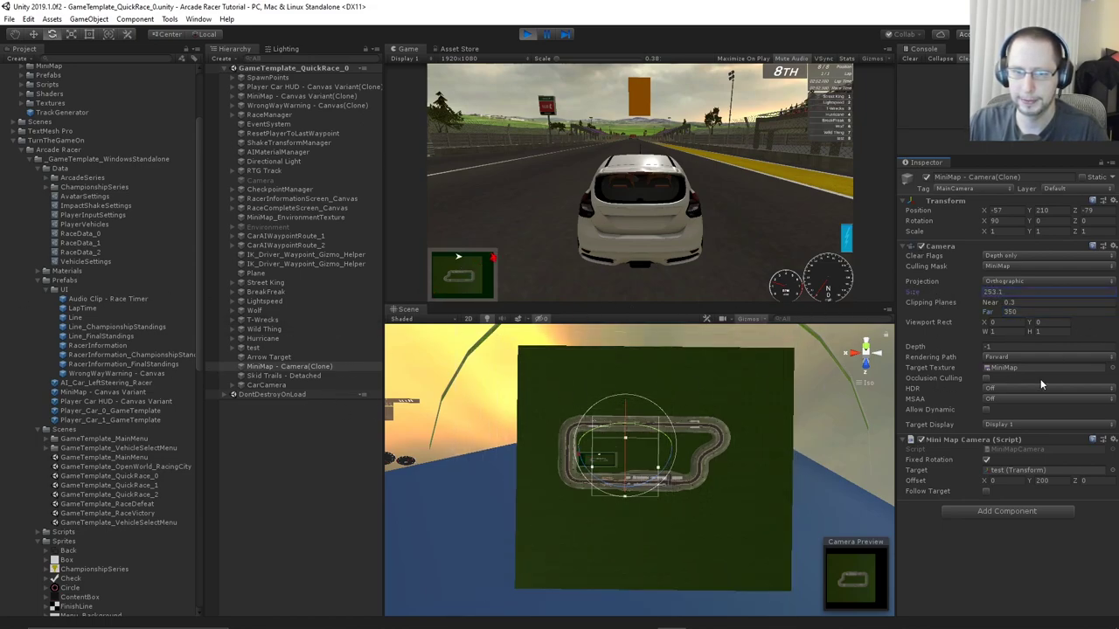
{"action": "key", "text": "ctrl+z"}
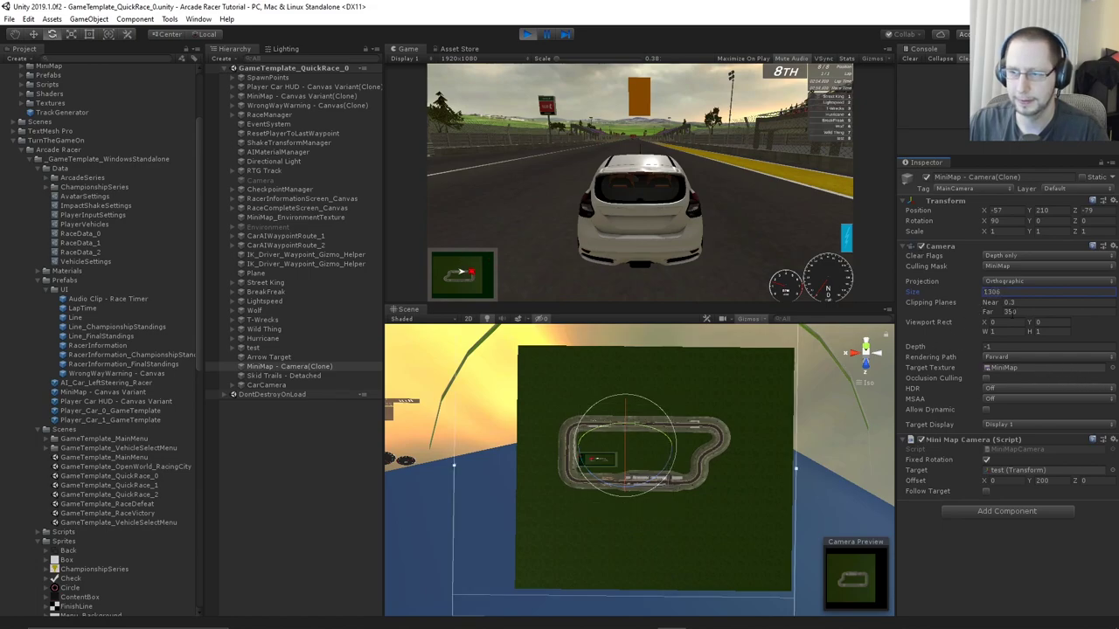
Set the mini-map camera's far clipping distance to 2468 and reduce its size to 650.1
{"action": "left_click", "coordinate": [1010, 312]}
{"action": "type", "text": "2468"}
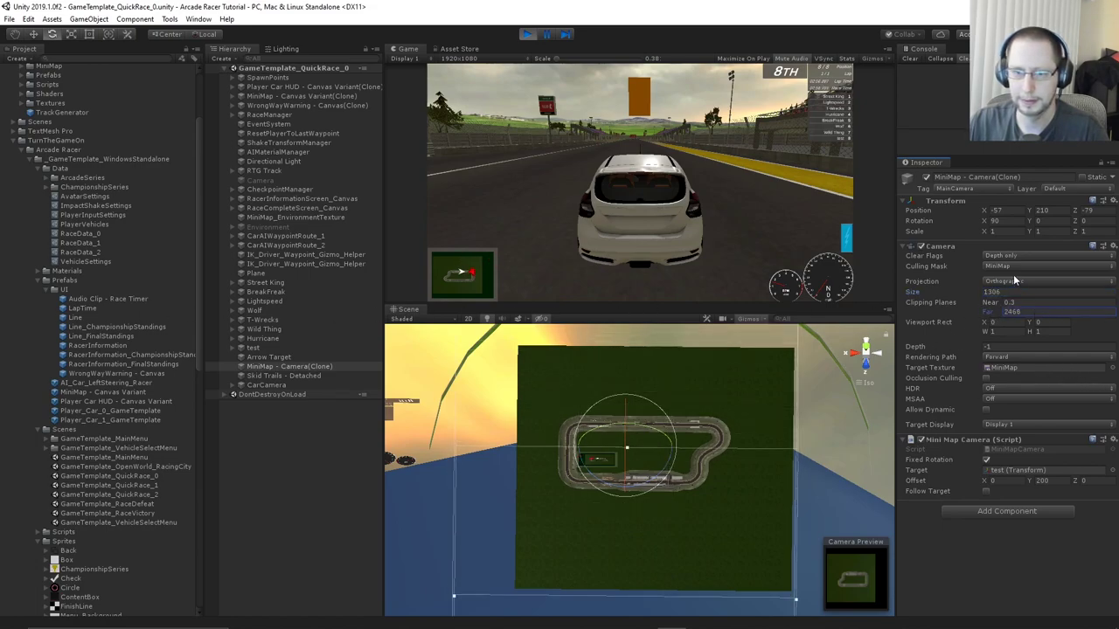
{"action": "left_click_drag", "start_coordinate": [914, 292], "coordinate": [249, 314]}
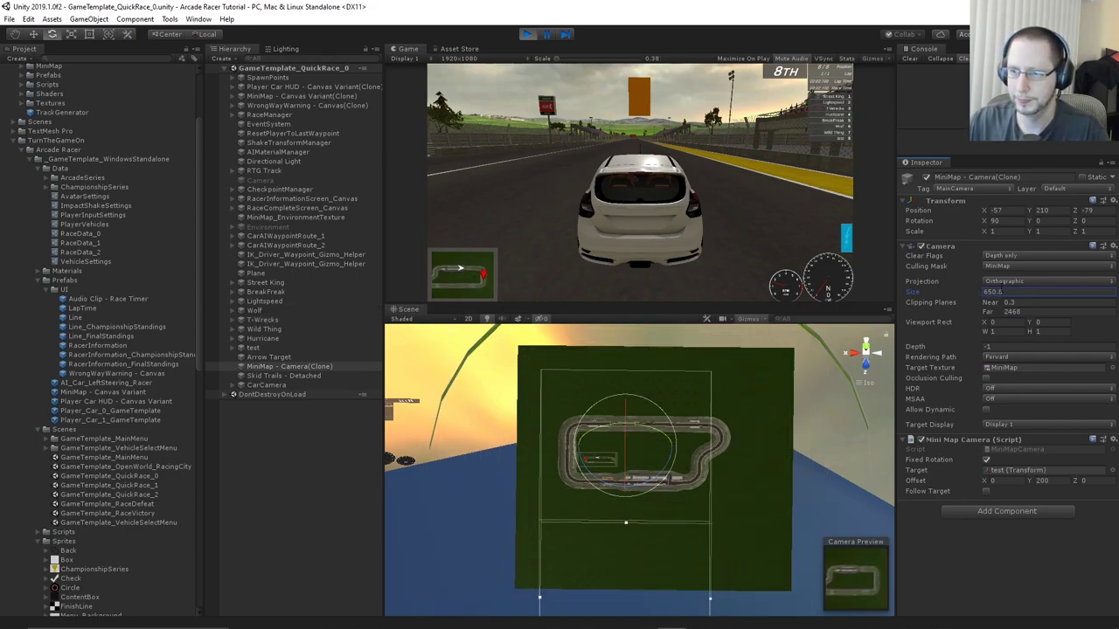
Move the mini-map camera to X position -192 and try a Y rotation of -42, returning it to 0
{"action": "left_click_drag", "start_coordinate": [986, 214], "coordinate": [918, 225]}
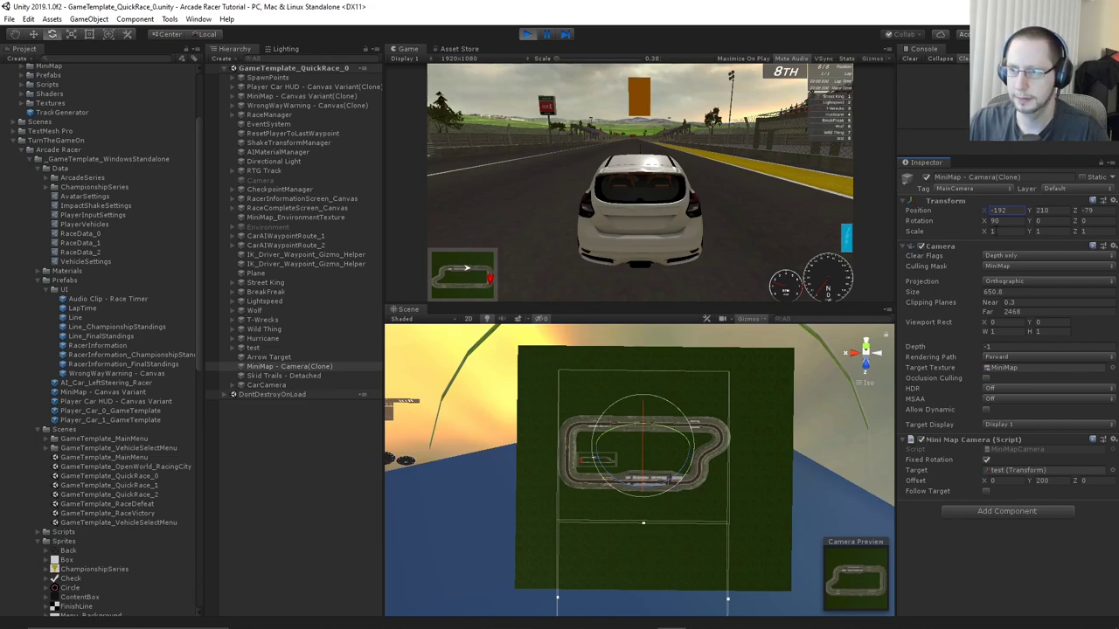
{"action": "left_click_drag", "start_coordinate": [1031, 226], "coordinate": [926, 255]}
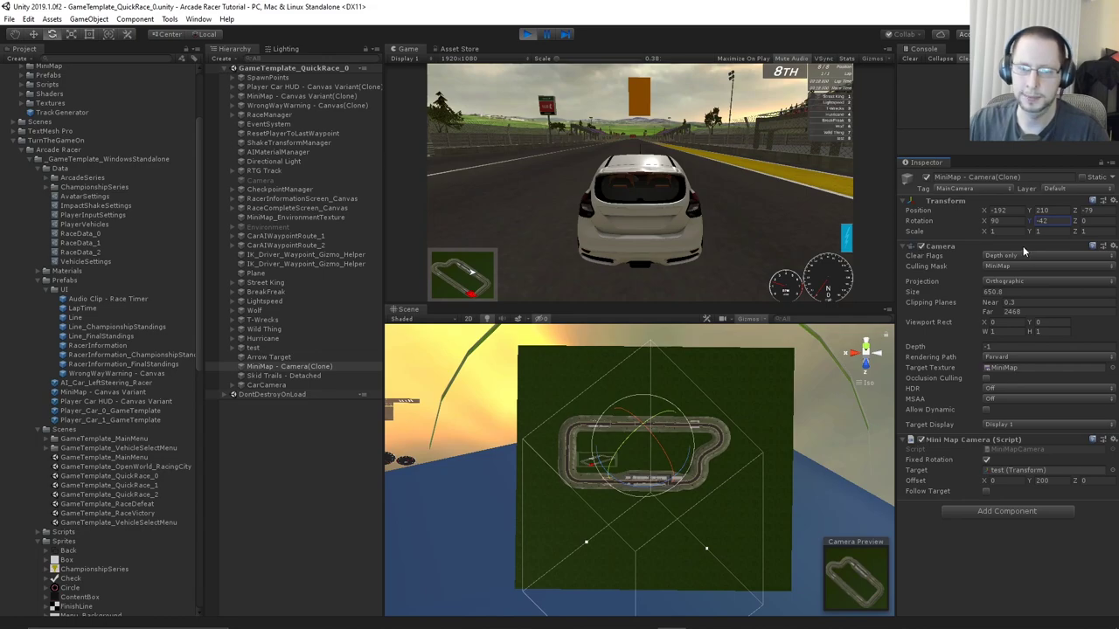
{"action": "type", "text": "0"}
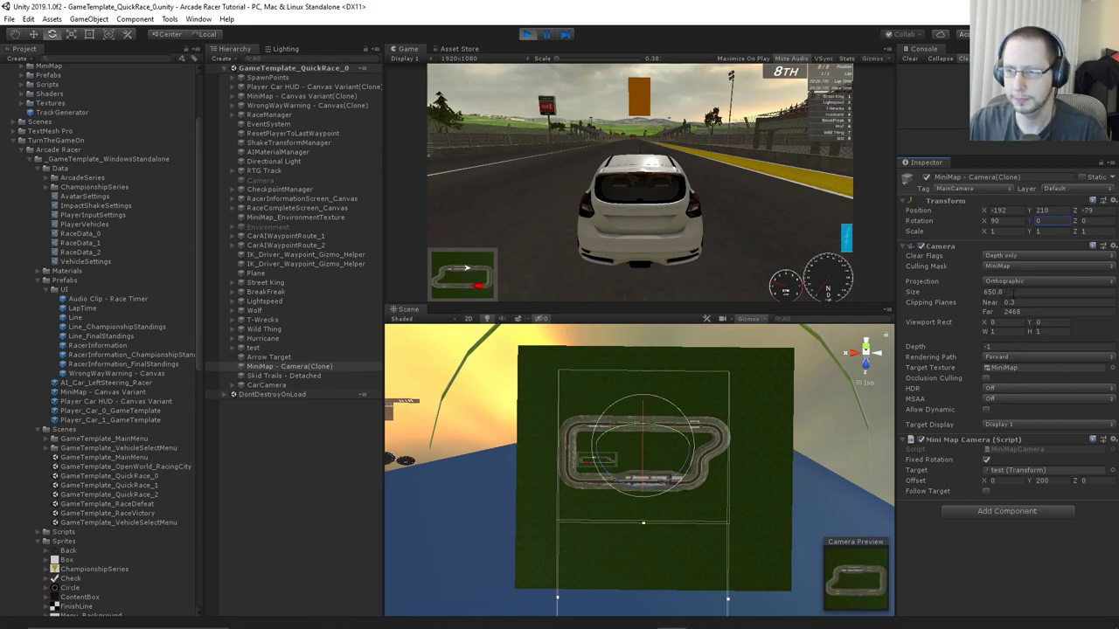
Reduce the mini-map camera's orthographic size to 620
{"action": "left_click_drag", "start_coordinate": [959, 291], "coordinate": [381, 333]}
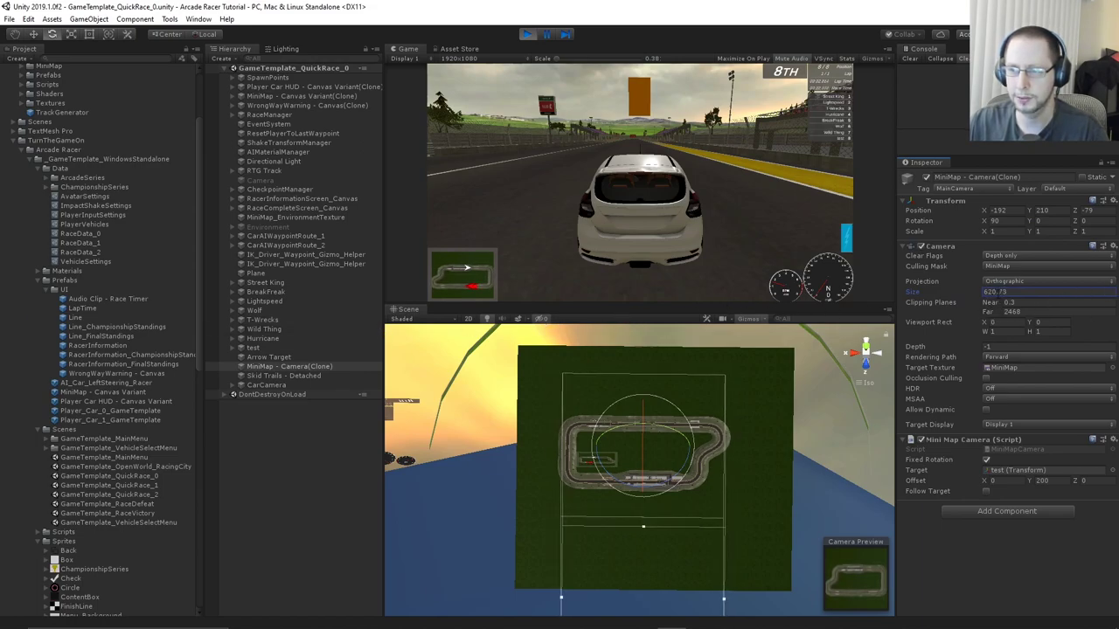
{"action": "key", "text": "BackSpace"}
{"action": "key", "text": "BackSpace"}
{"action": "key", "text": "BackSpace"}
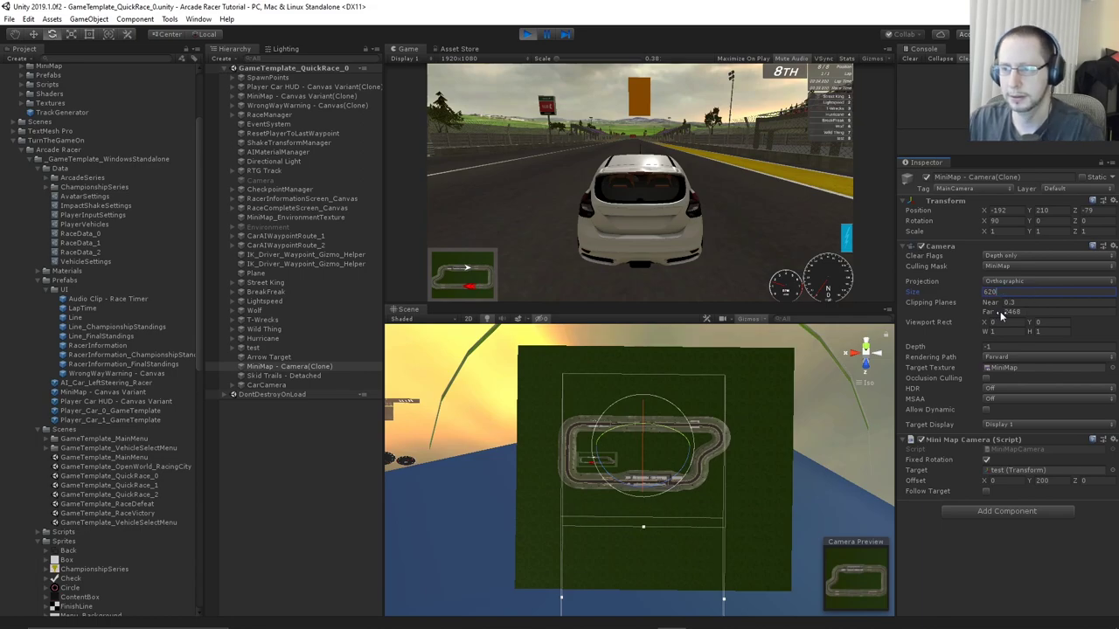
Reduce the mini-map camera's far clipping distance to 494.2 while checking its extent from the side in the Scene view
{"action": "left_click", "coordinate": [998, 312]}
{"action": "left_click_drag", "start_coordinate": [991, 313], "coordinate": [414, 327]}
{"action": "right_click_drag", "start_coordinate": [779, 450], "coordinate": [701, 411]}
{"action": "key", "text": "q"}
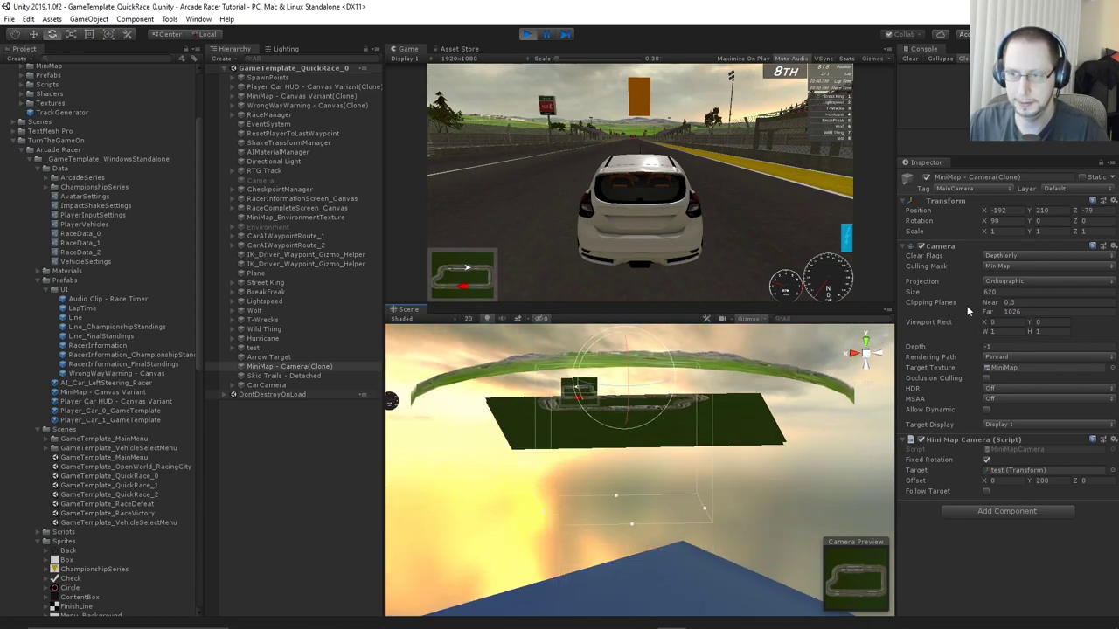
{"action": "left_click_drag", "start_coordinate": [987, 318], "coordinate": [926, 320]}
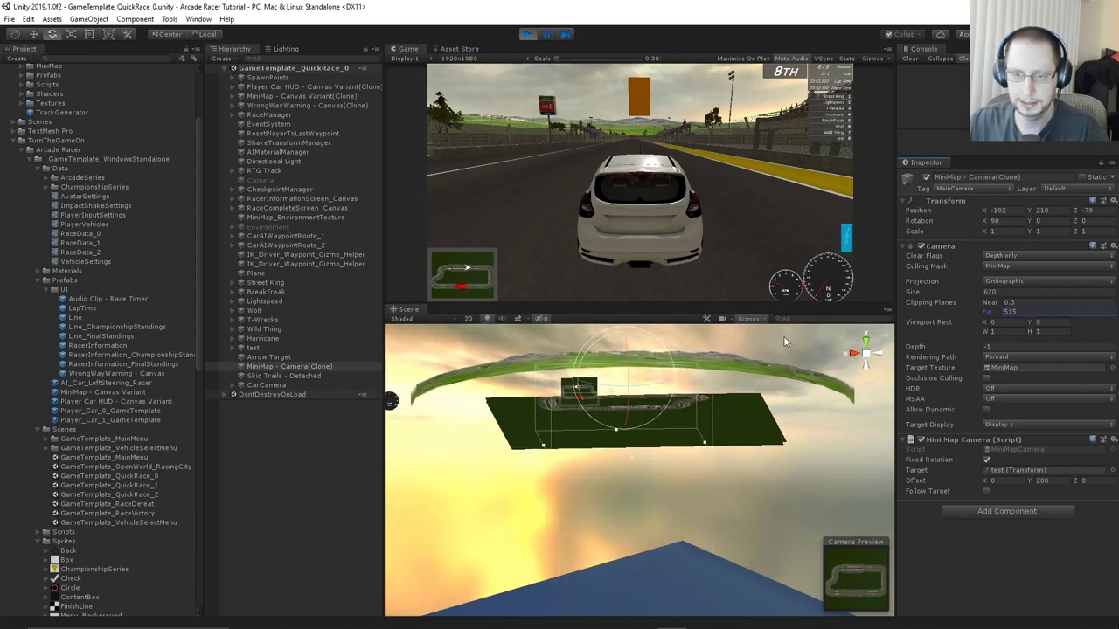
{"action": "left_click_drag", "start_coordinate": [783, 336], "coordinate": [736, 414], "text": "alt"}
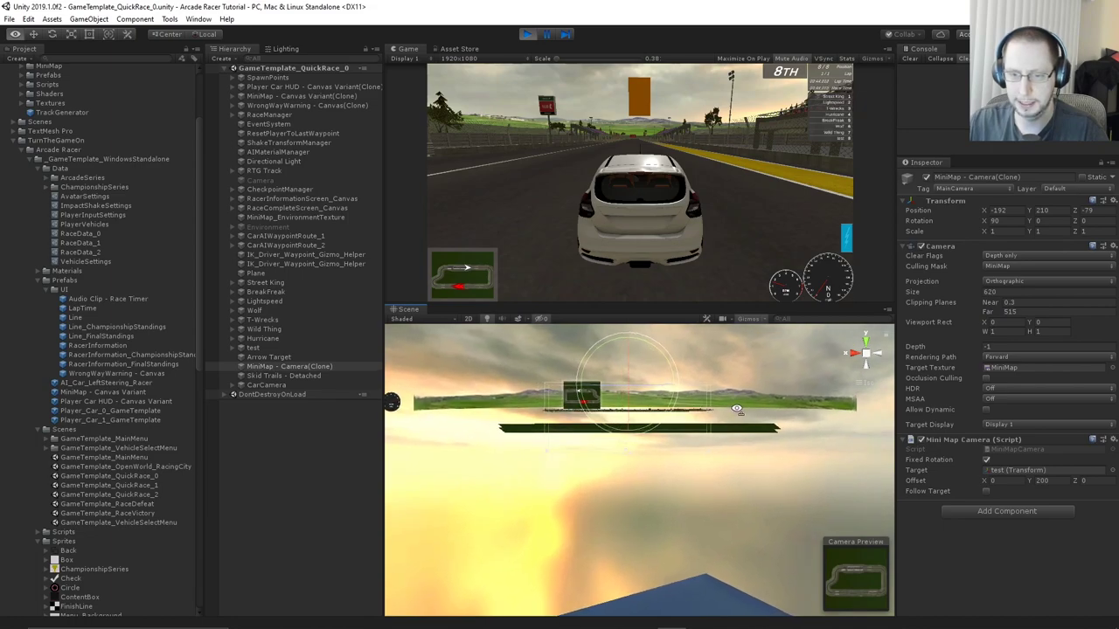
{"action": "mouse_move", "coordinate": [736, 415]}
{"action": "middle_mouse_down"}
{"action": "mouse_move", "coordinate": [725, 382]}
{"action": "mouse_move", "coordinate": [722, 403]}
{"action": "middle_mouse_up"}
{"action": "left_click_drag", "start_coordinate": [729, 385], "coordinate": [749, 366], "text": "alt"}
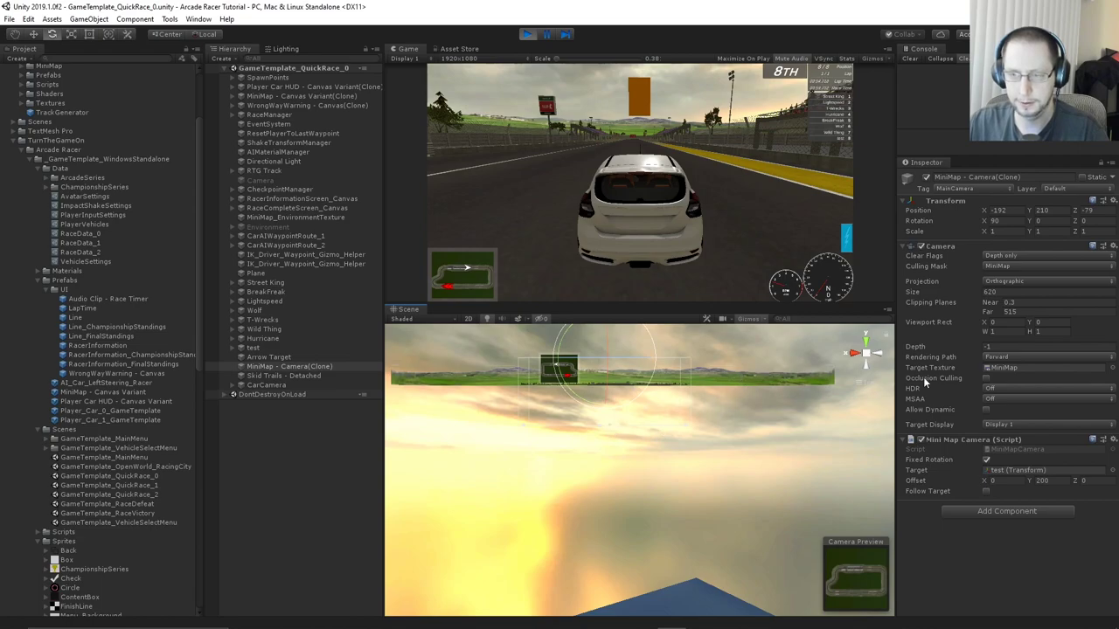
{"action": "left_click_drag", "start_coordinate": [986, 312], "coordinate": [983, 316]}
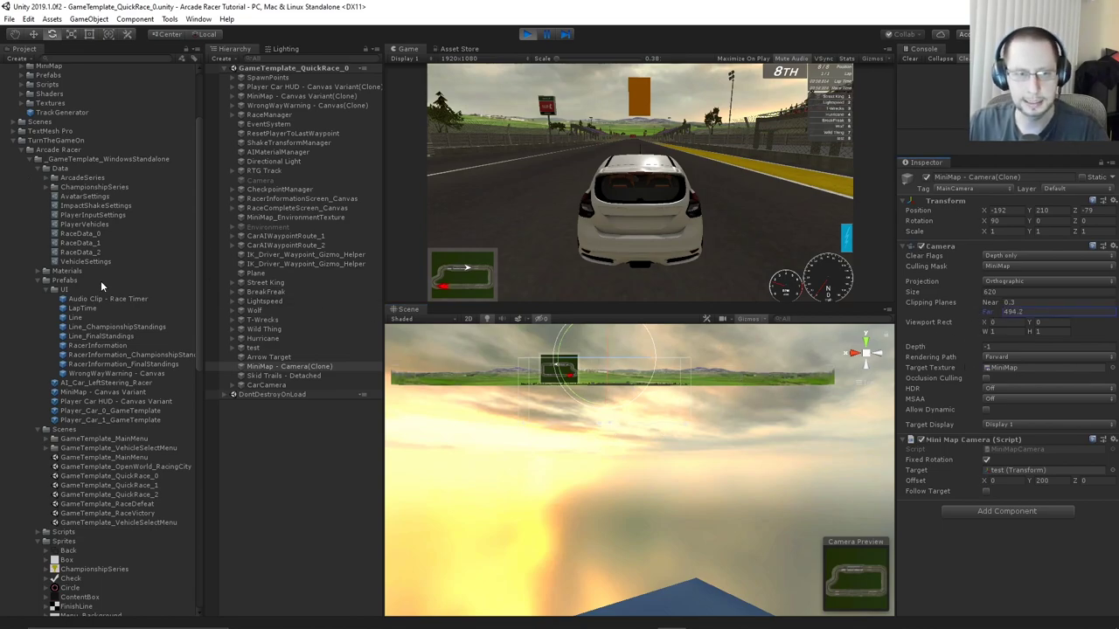
Add a second Inspector locked to the mini-map camera and show RaceData_0 in the other one
{"action": "right_click", "coordinate": [930, 164]}
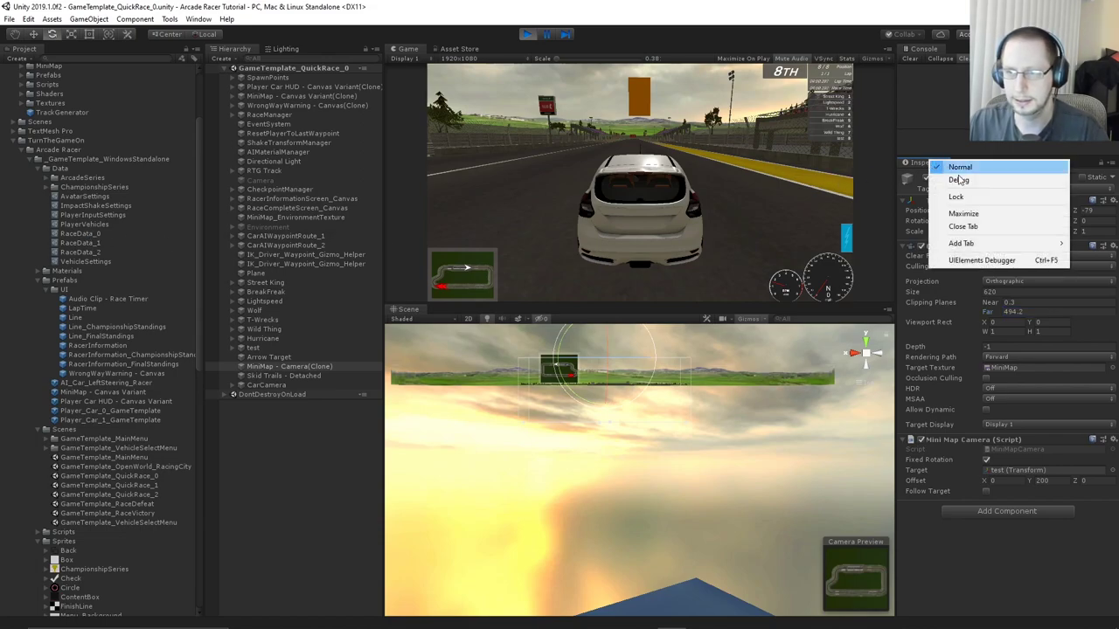
{"action": "mouse_move", "coordinate": [1012, 246]}
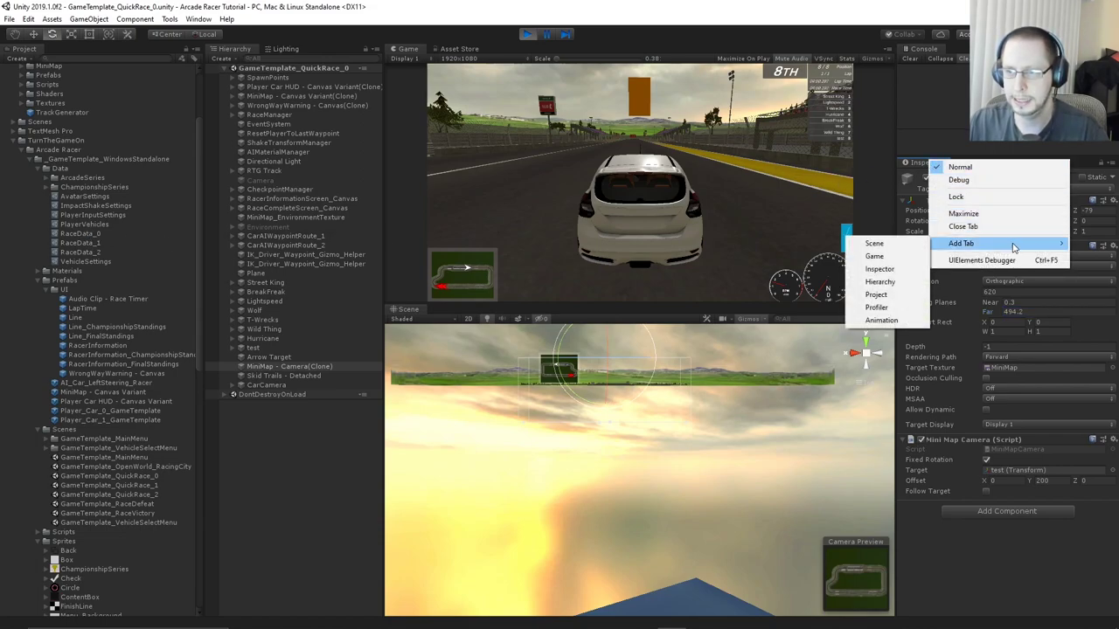
{"action": "left_click", "coordinate": [890, 269]}
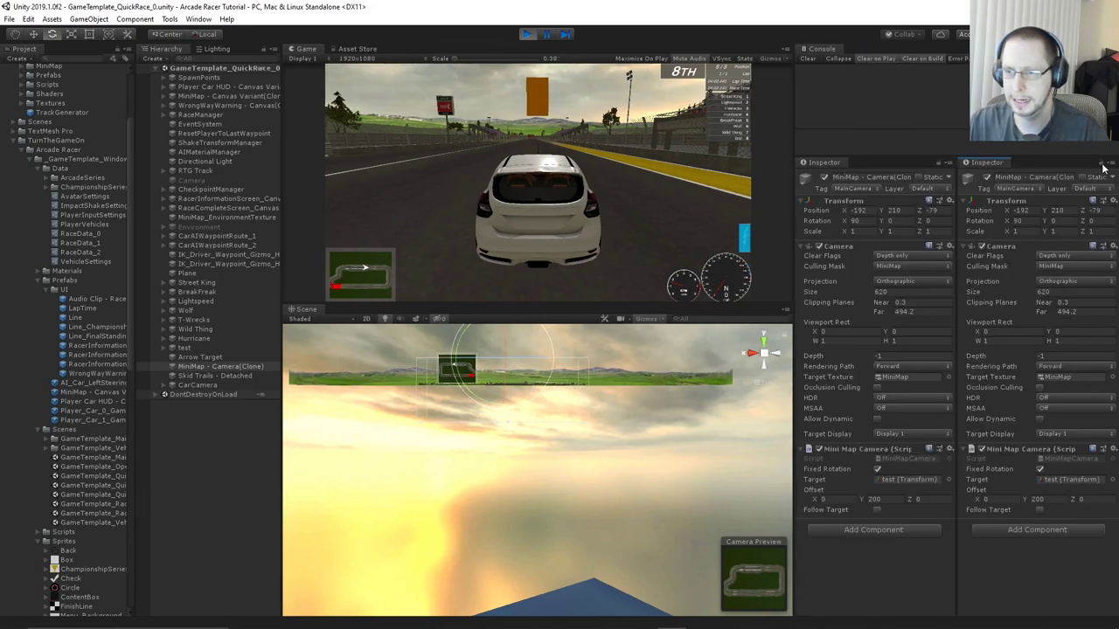
{"action": "left_click", "coordinate": [79, 234]}
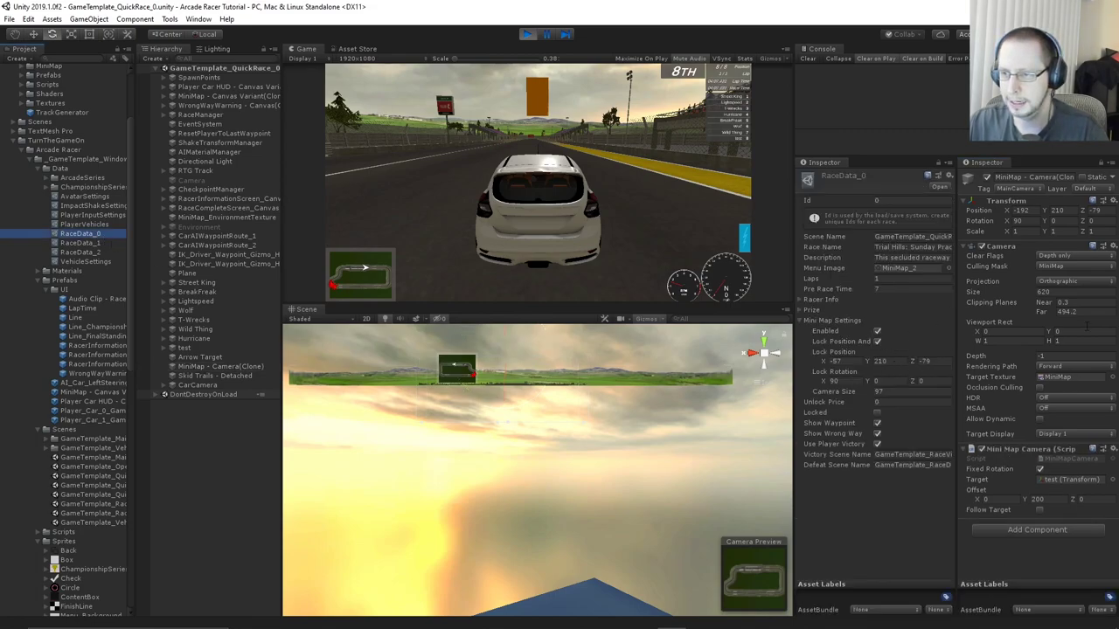
Copy the mini-map camera's X position -192 and size 620 into RaceData_0's Lock Position X and Camera Size
{"action": "left_click", "coordinate": [1026, 211]}
{"action": "key", "text": "ctrl+c"}
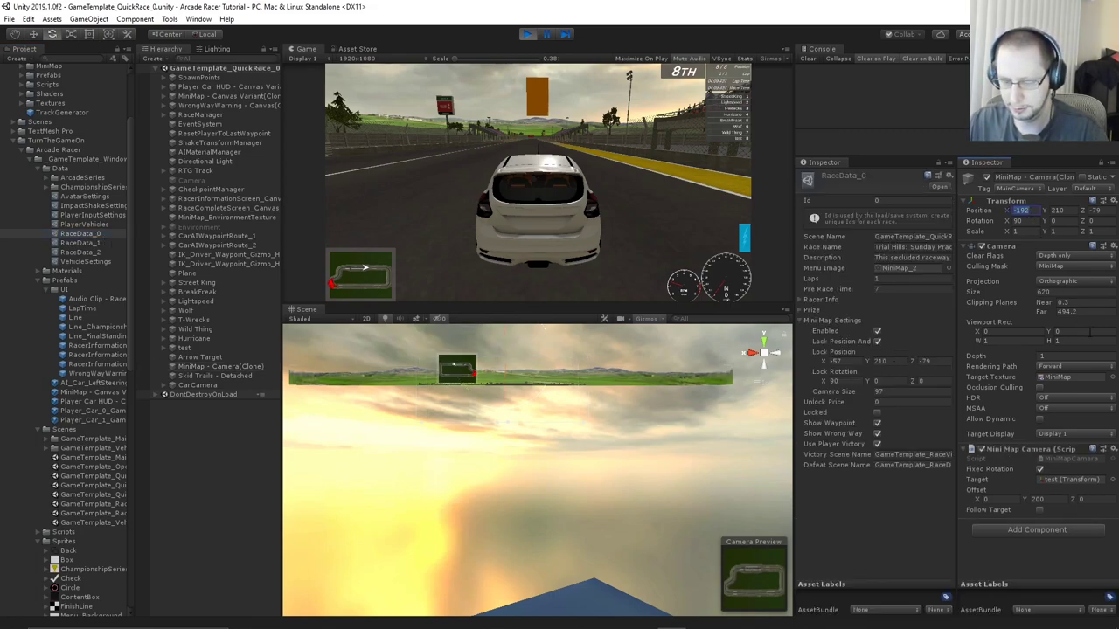
{"action": "left_click", "coordinate": [848, 361]}
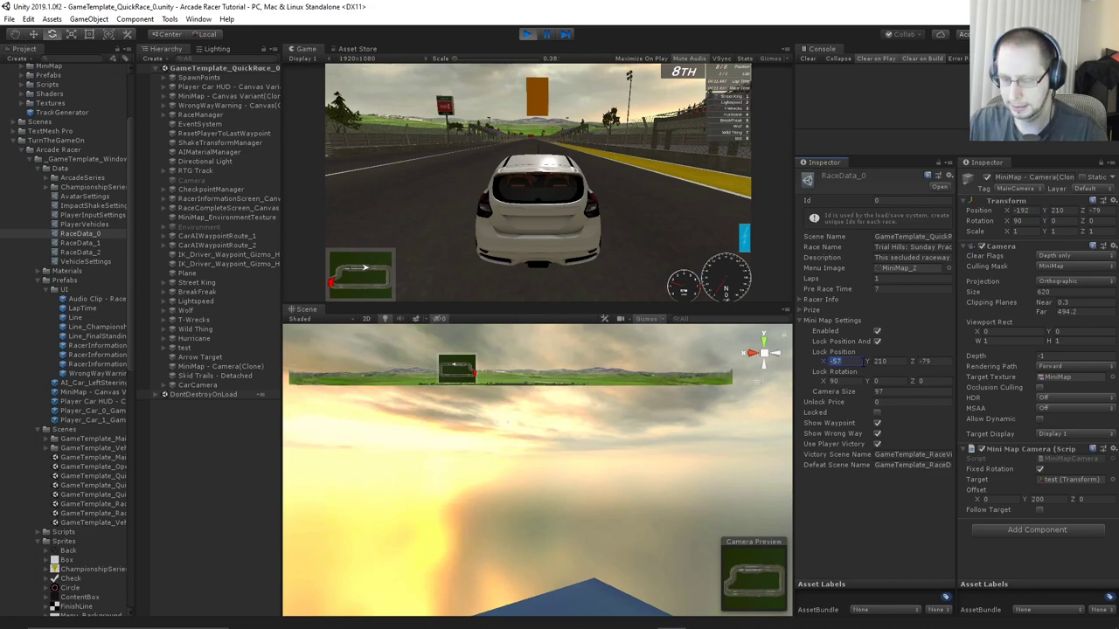
{"action": "key", "text": "ctrl+v"}
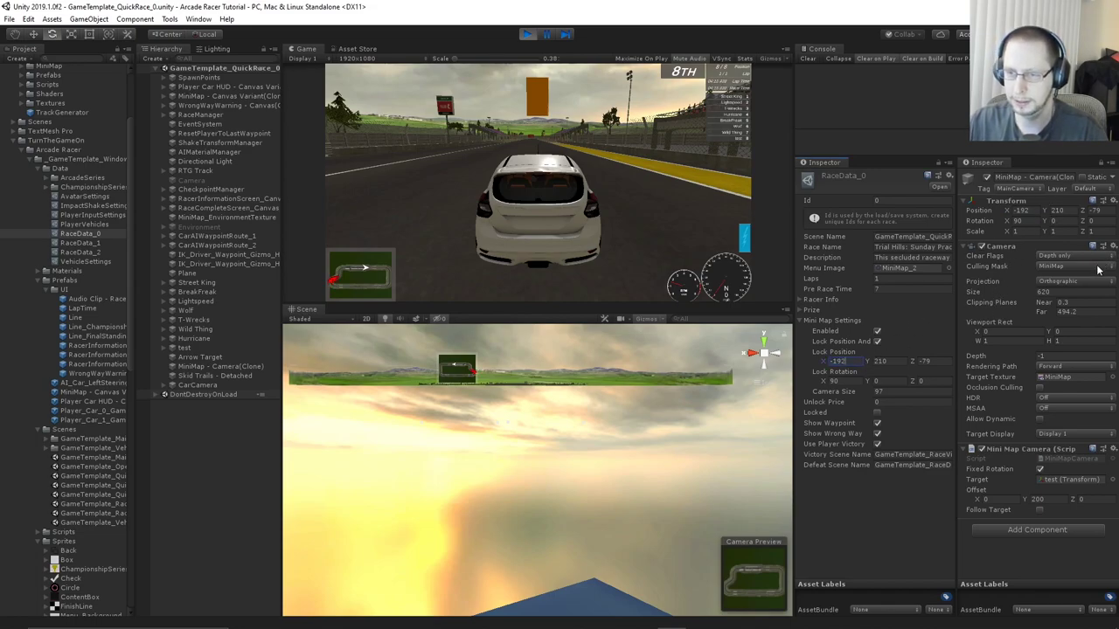
{"action": "left_click", "coordinate": [1063, 292]}
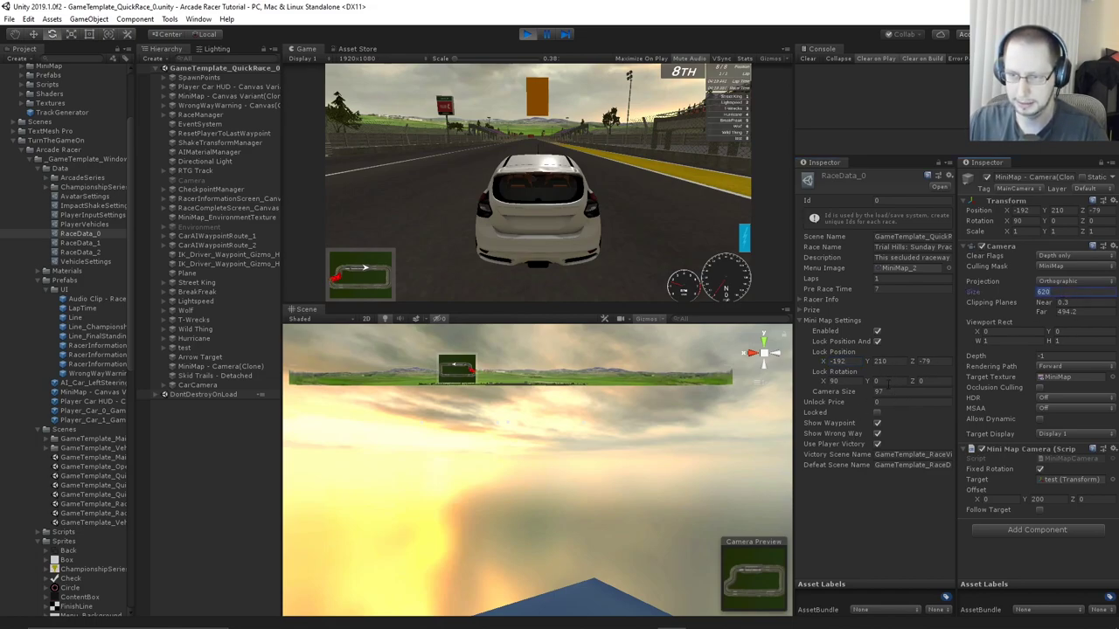
{"action": "left_click", "coordinate": [890, 391]}
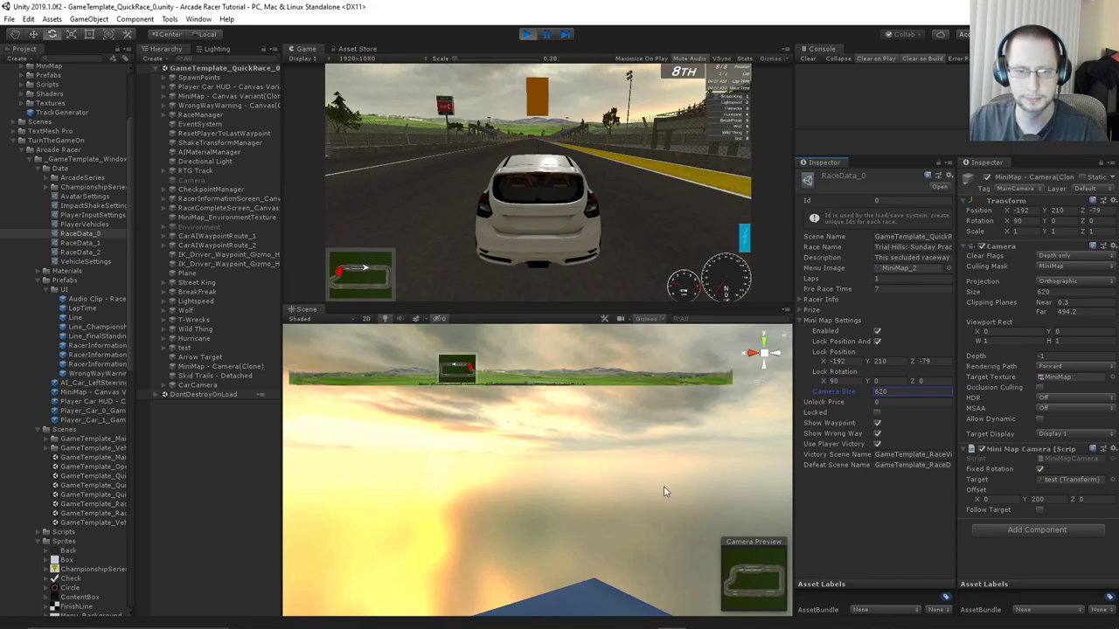
Examine the track and the mini-map camera's coverage from above and from the side in the Scene view
{"action": "right_click_drag", "start_coordinate": [570, 377], "coordinate": [560, 567]}
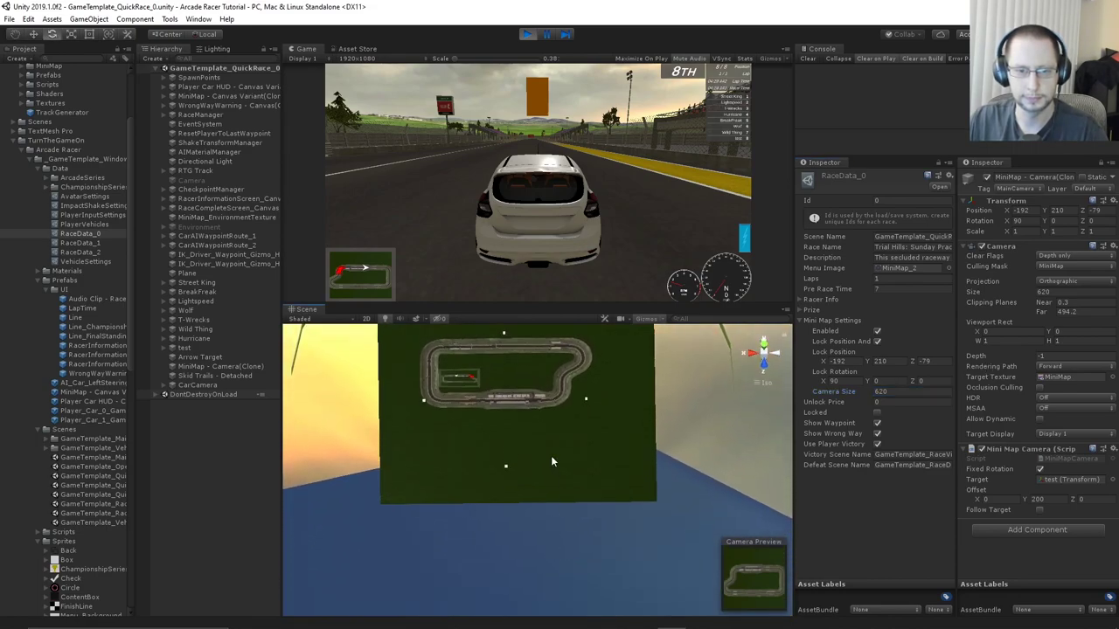
{"action": "scroll", "coordinate": [551, 460], "scroll_direction": "up", "scroll_amount": 5}
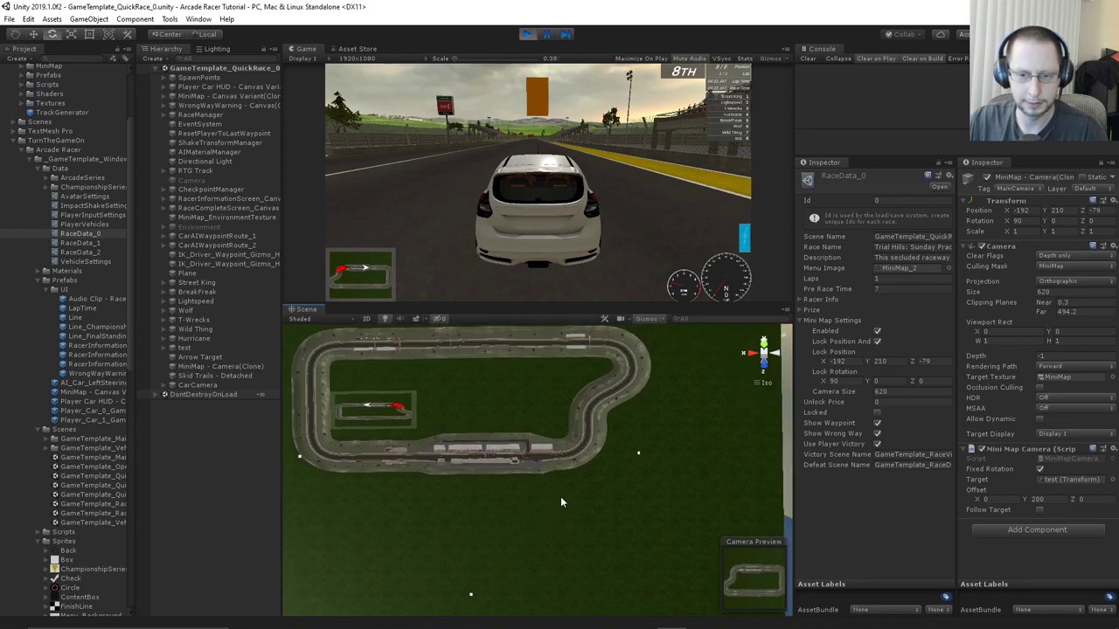
{"action": "scroll", "coordinate": [562, 493], "scroll_direction": "up", "scroll_amount": 5}
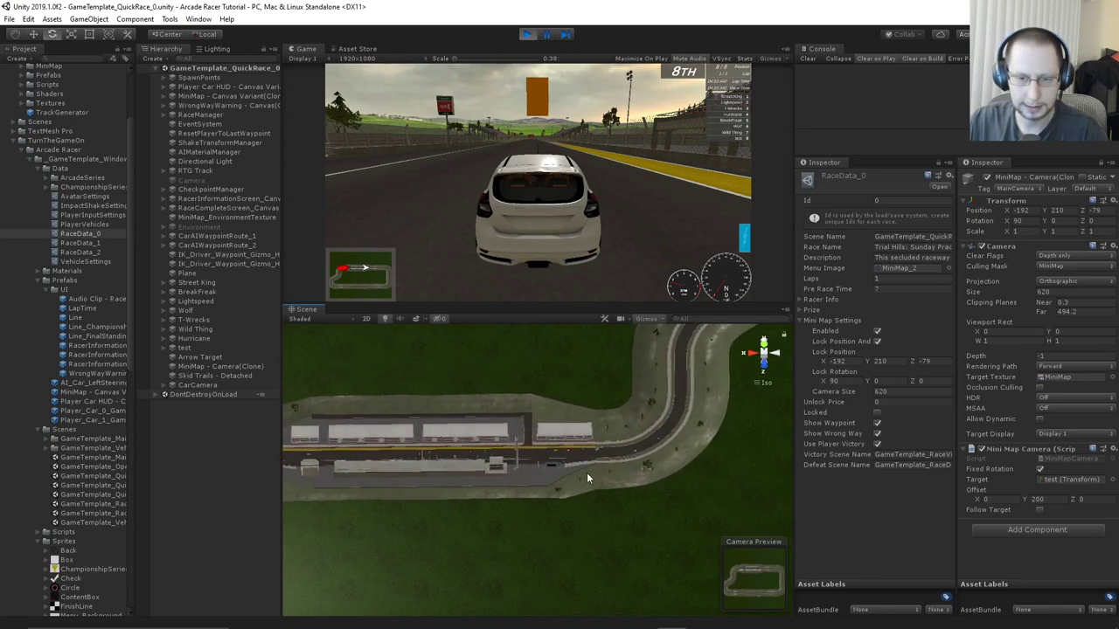
{"action": "scroll", "coordinate": [587, 472], "scroll_direction": "up", "scroll_amount": 2}
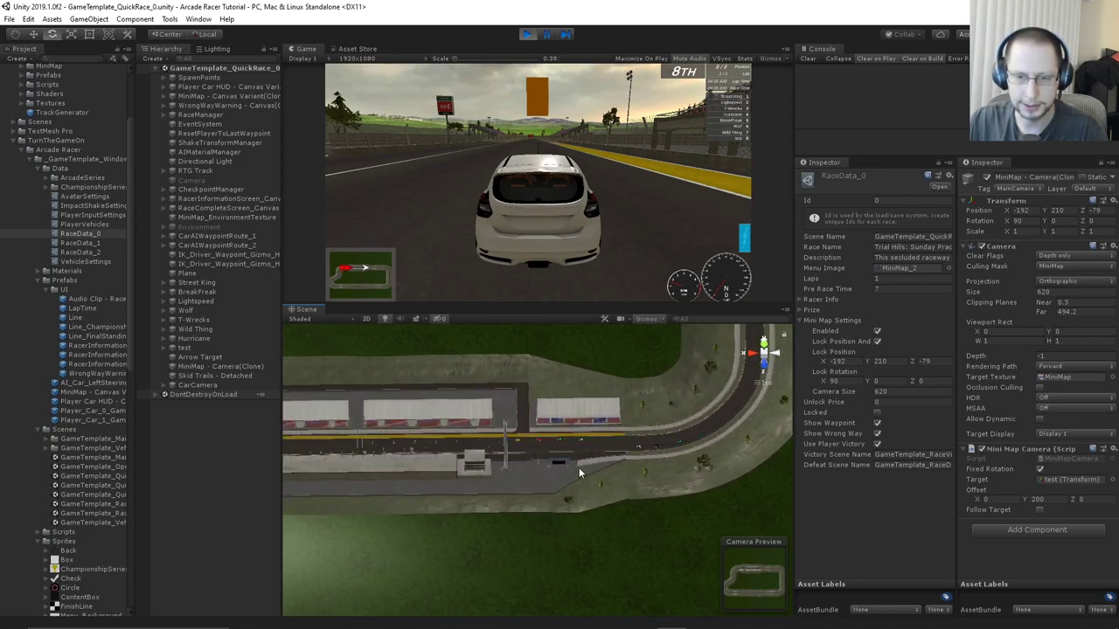
{"action": "right_click_drag", "start_coordinate": [579, 468], "coordinate": [549, 436]}
{"action": "middle_click_drag", "start_coordinate": [549, 435], "coordinate": [631, 533]}
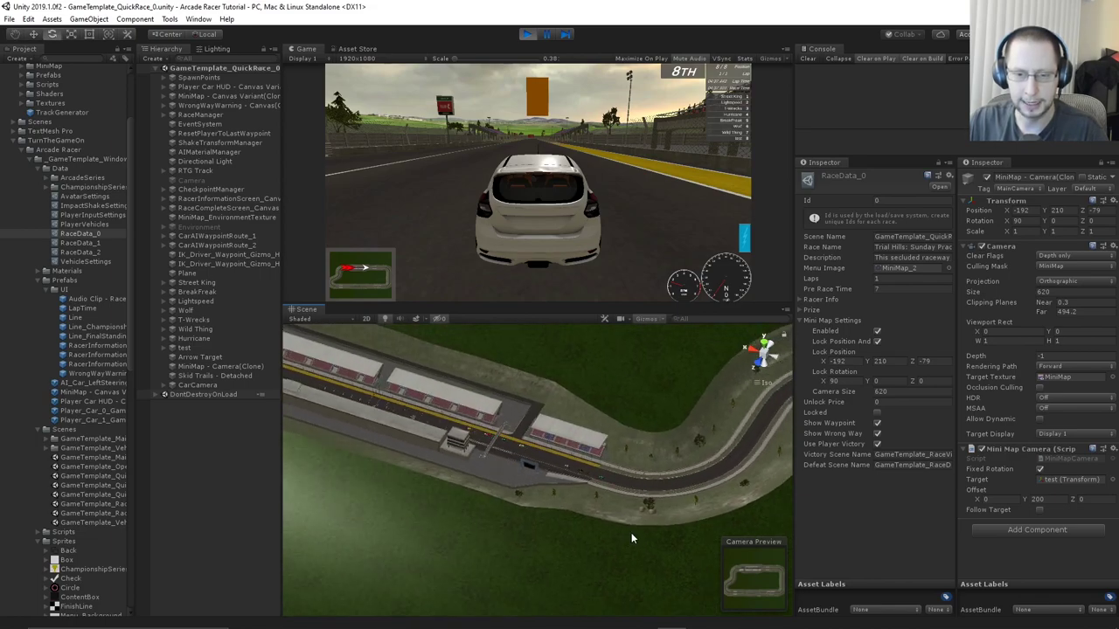
{"action": "scroll", "coordinate": [630, 529], "scroll_direction": "down", "scroll_amount": 3}
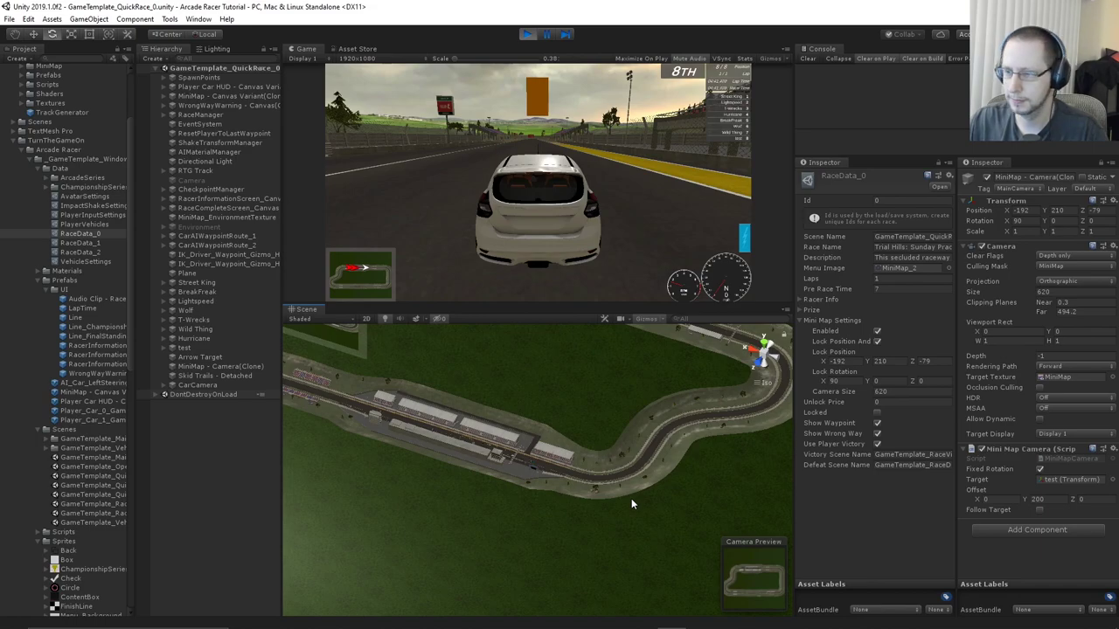
{"action": "left_click_drag", "start_coordinate": [630, 497], "coordinate": [703, 406], "text": "alt"}
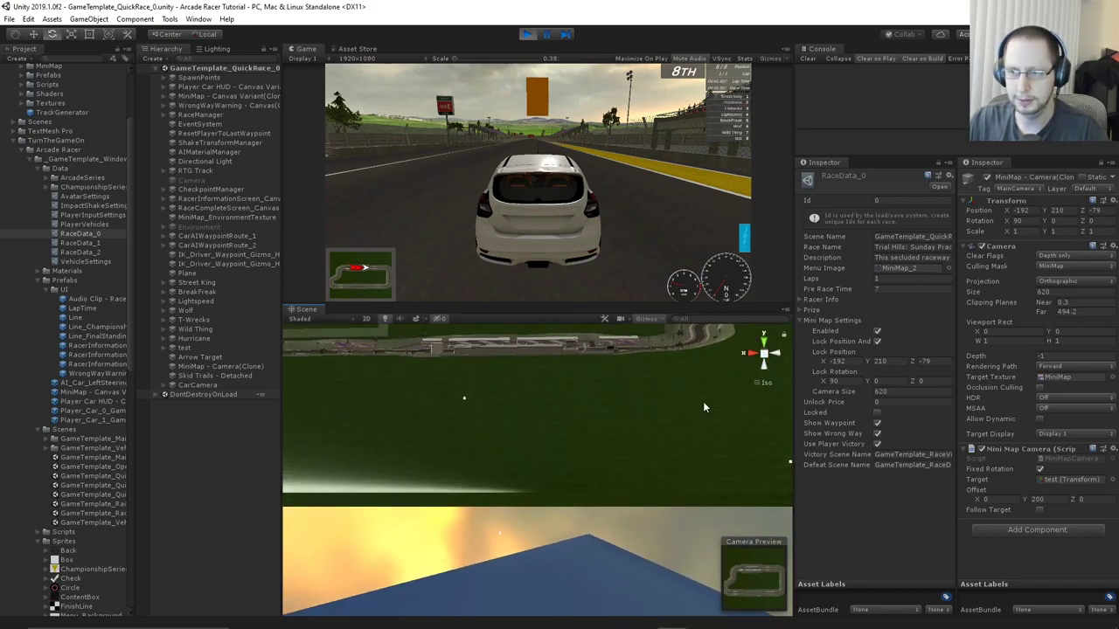
Try a far clipping distance of 250 on the mini-map camera, then end the play test
{"action": "left_click", "coordinate": [1076, 311]}
{"action": "type", "text": "250"}
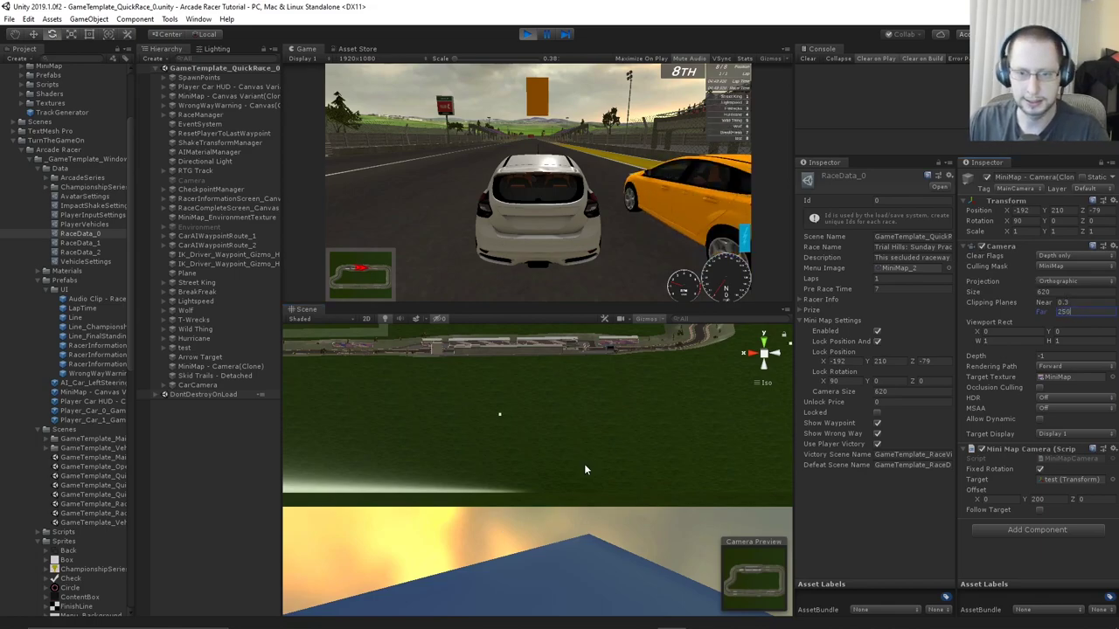
{"action": "mouse_move", "coordinate": [584, 463]}
{"action": "left_mouse_down", "text": "alt"}
{"action": "mouse_move", "coordinate": [538, 462]}
{"action": "mouse_move", "coordinate": [569, 509]}
{"action": "mouse_move", "coordinate": [558, 463]}
{"action": "mouse_move", "coordinate": [525, 437]}
{"action": "mouse_move", "coordinate": [592, 480]}
{"action": "left_mouse_up", "text": "alt"}
{"action": "left_click", "coordinate": [727, 449]}
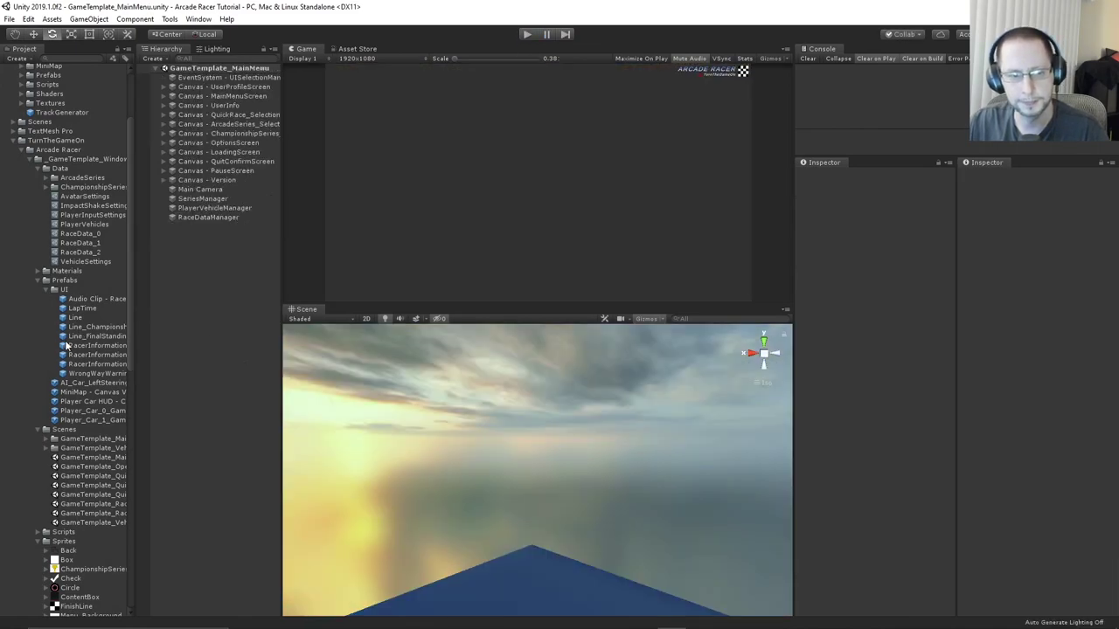
Open the GameTemplate_QuickRace_0 scene and close the extra Inspector
{"action": "left_click_drag", "start_coordinate": [136, 473], "coordinate": [184, 472]}
{"action": "double_click", "coordinate": [147, 476]}
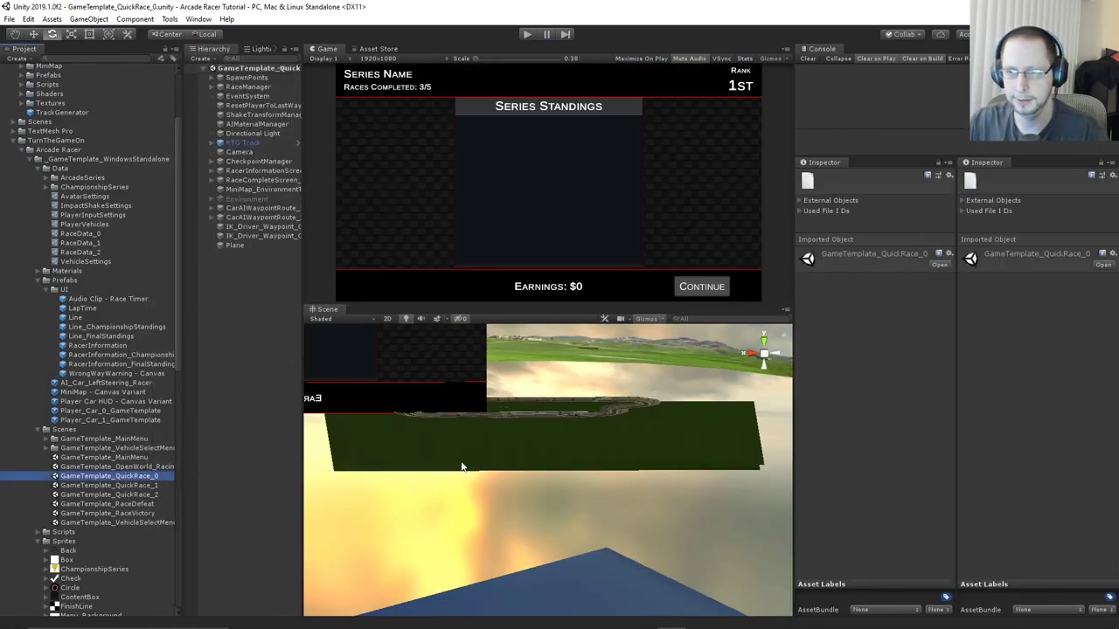
{"action": "right_click", "coordinate": [831, 165]}
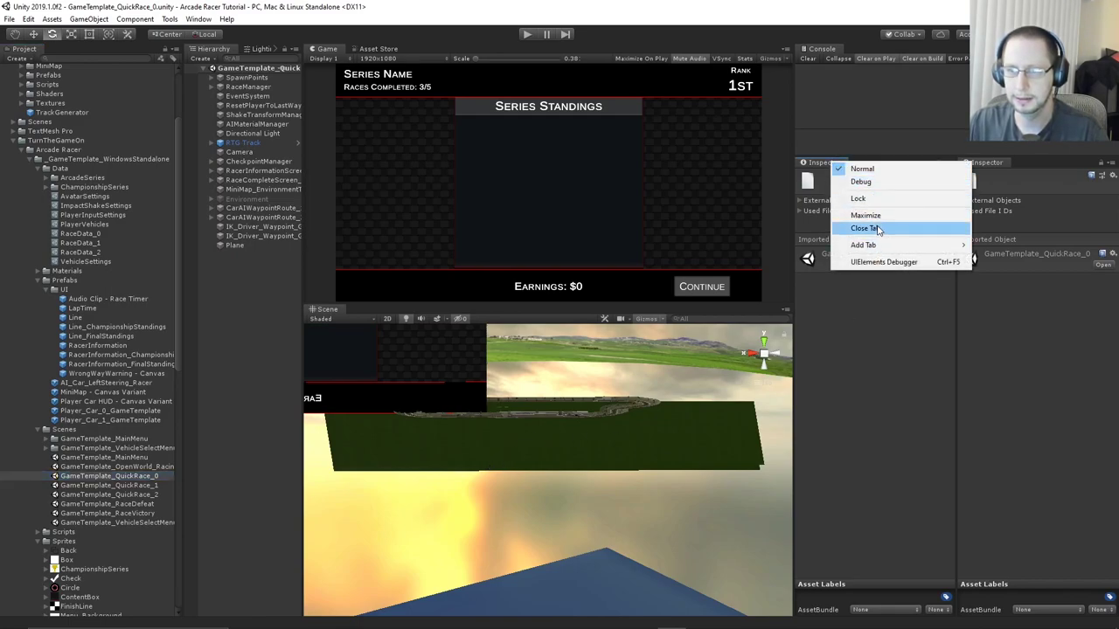
{"action": "left_click", "coordinate": [874, 227]}
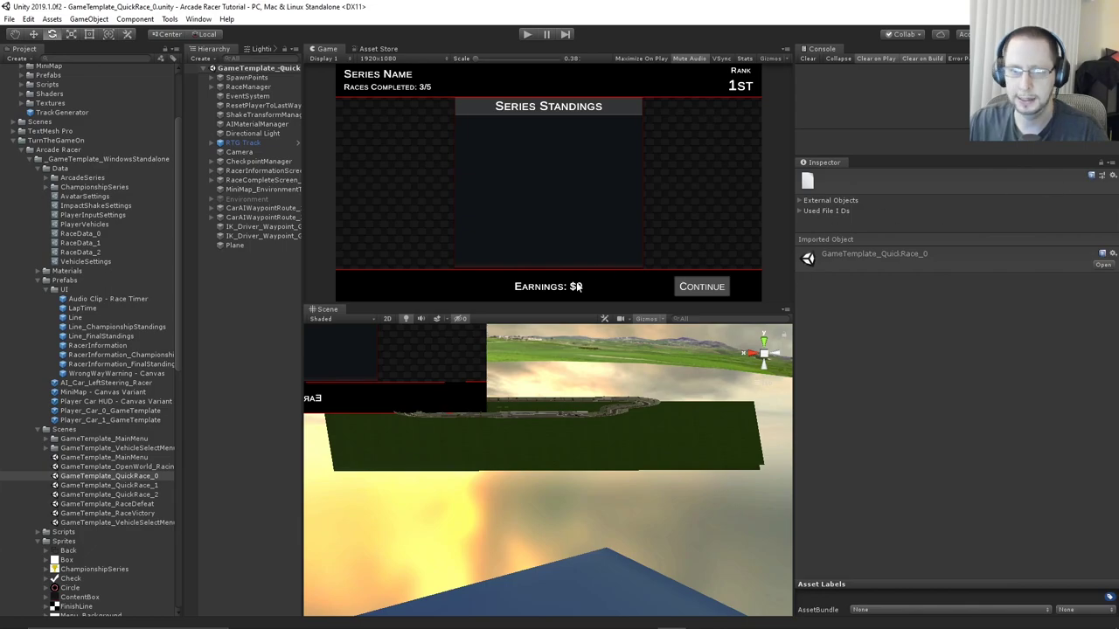
Select the grass Plane beneath the track and raise it closer to the track with the Move tool
{"action": "left_click", "coordinate": [244, 246]}
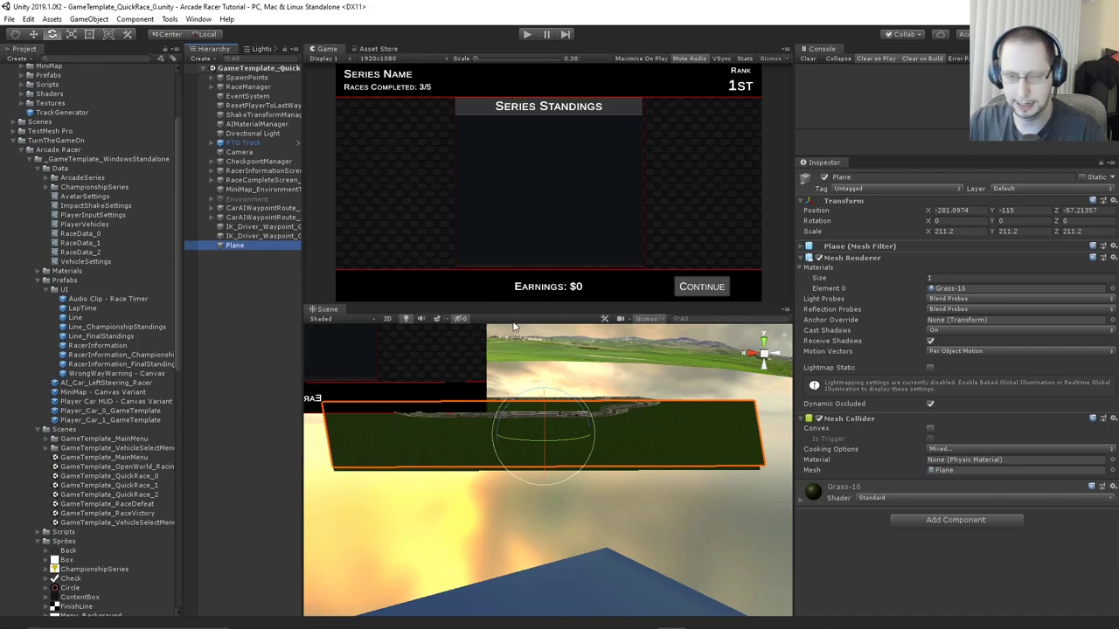
{"action": "key", "text": "w"}
{"action": "left_click_drag", "start_coordinate": [546, 391], "coordinate": [551, 367]}
{"action": "right_click_drag", "start_coordinate": [613, 382], "coordinate": [590, 491]}
{"action": "scroll", "coordinate": [587, 476], "scroll_direction": "up", "scroll_amount": 12}
{"action": "left_click_drag", "start_coordinate": [535, 383], "coordinate": [583, 441]}
Move MiniMap_EnvironmentTexture vertically to Y -33 just beneath the track, deselect it and save the scene
{"action": "left_click", "coordinate": [518, 496]}
{"action": "left_click_drag", "start_coordinate": [542, 398], "coordinate": [542, 384]}
{"action": "left_click_drag", "start_coordinate": [554, 468], "coordinate": [500, 426], "text": "alt"}
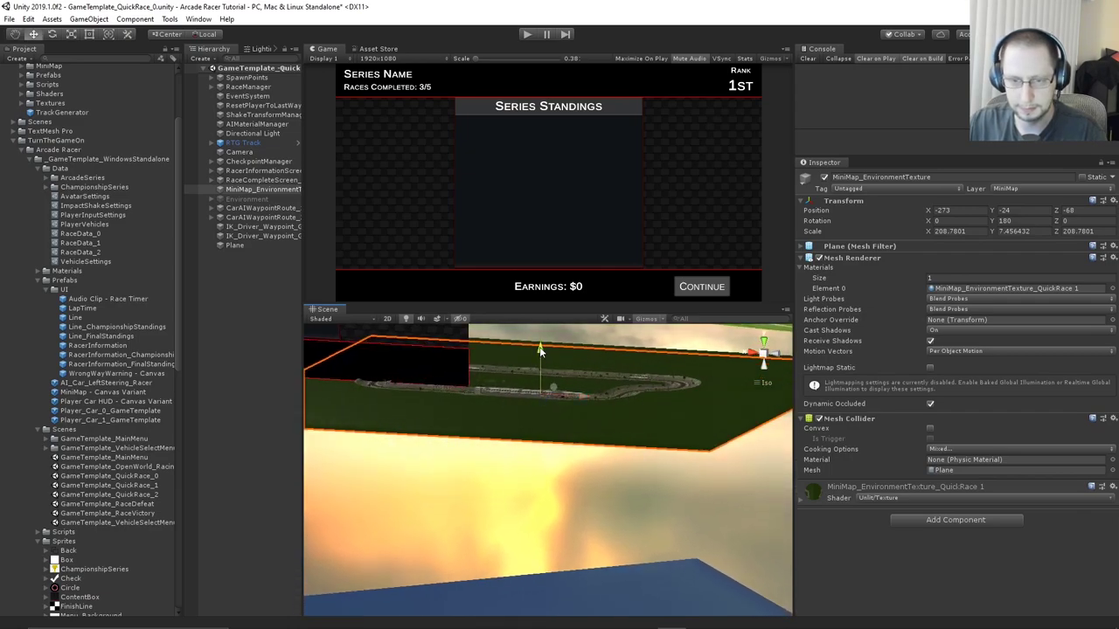
{"action": "left_click_drag", "start_coordinate": [540, 350], "coordinate": [540, 353]}
{"action": "left_click_drag", "start_coordinate": [534, 401], "coordinate": [637, 442], "text": "alt"}
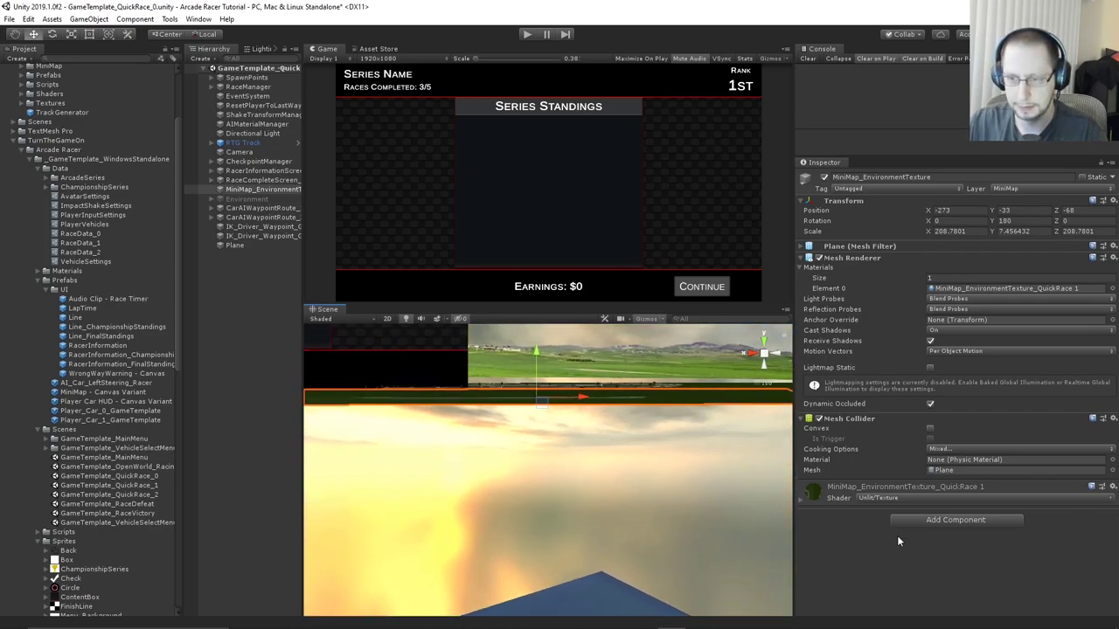
{"action": "left_click", "coordinate": [262, 336]}
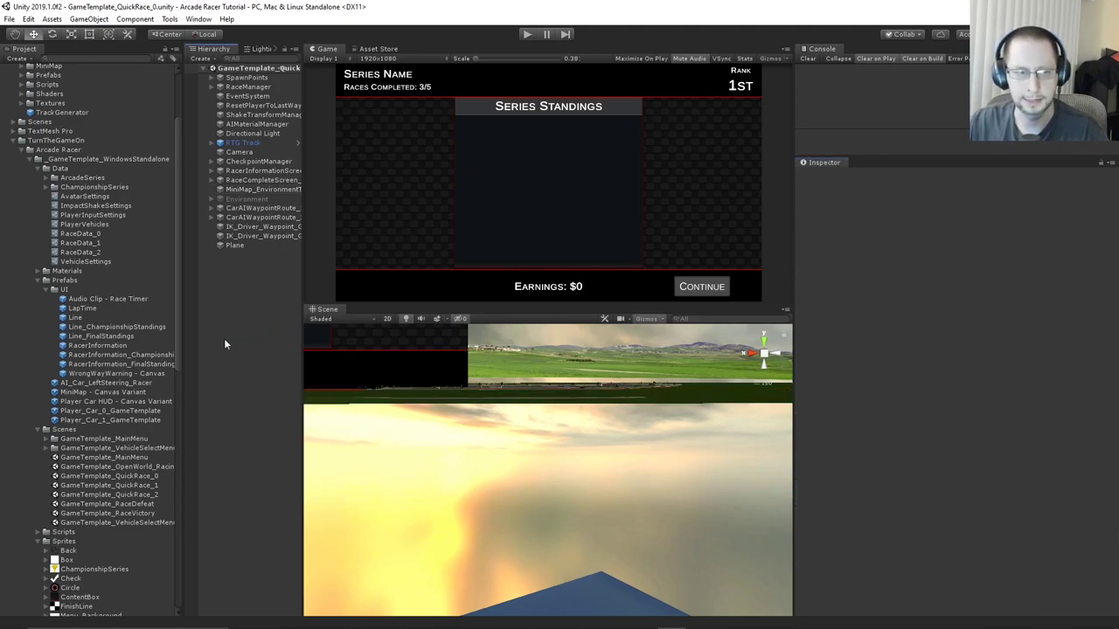
Open the GameTemplate_MainMenu scene, enlarge the Game view and start a play test
{"action": "double_click", "coordinate": [147, 457]}
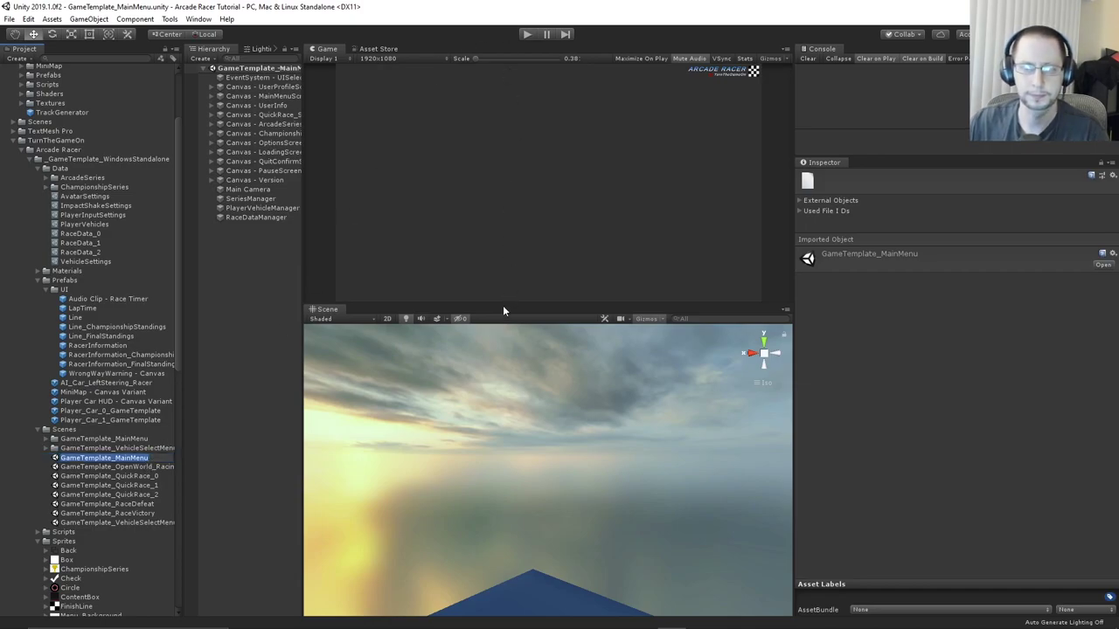
{"action": "left_click_drag", "start_coordinate": [504, 307], "coordinate": [492, 364]}
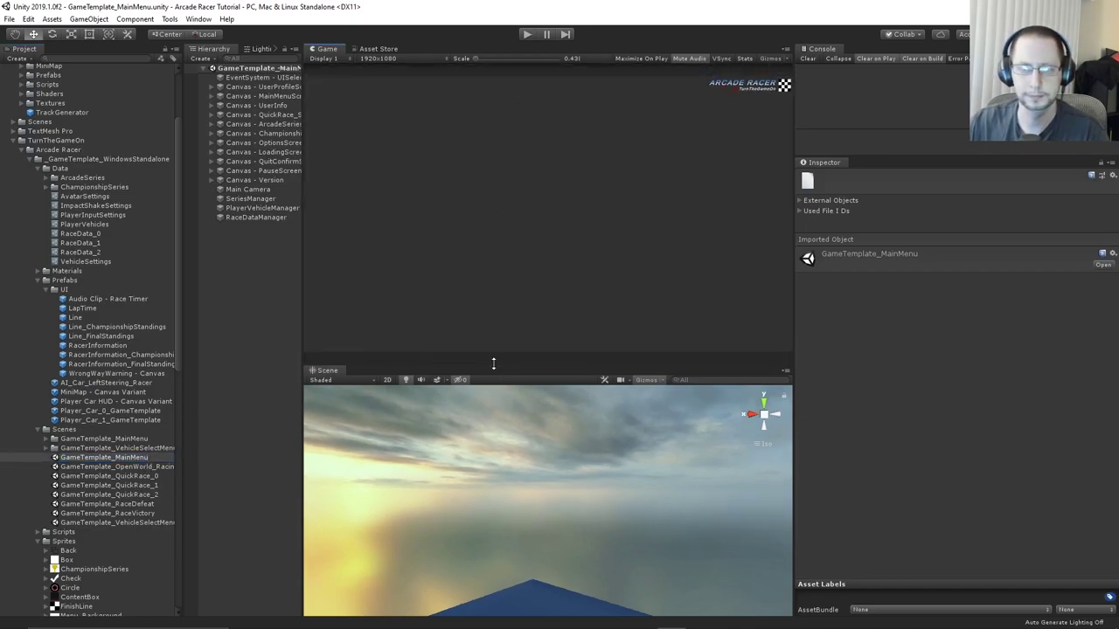
{"action": "left_click", "coordinate": [526, 34]}
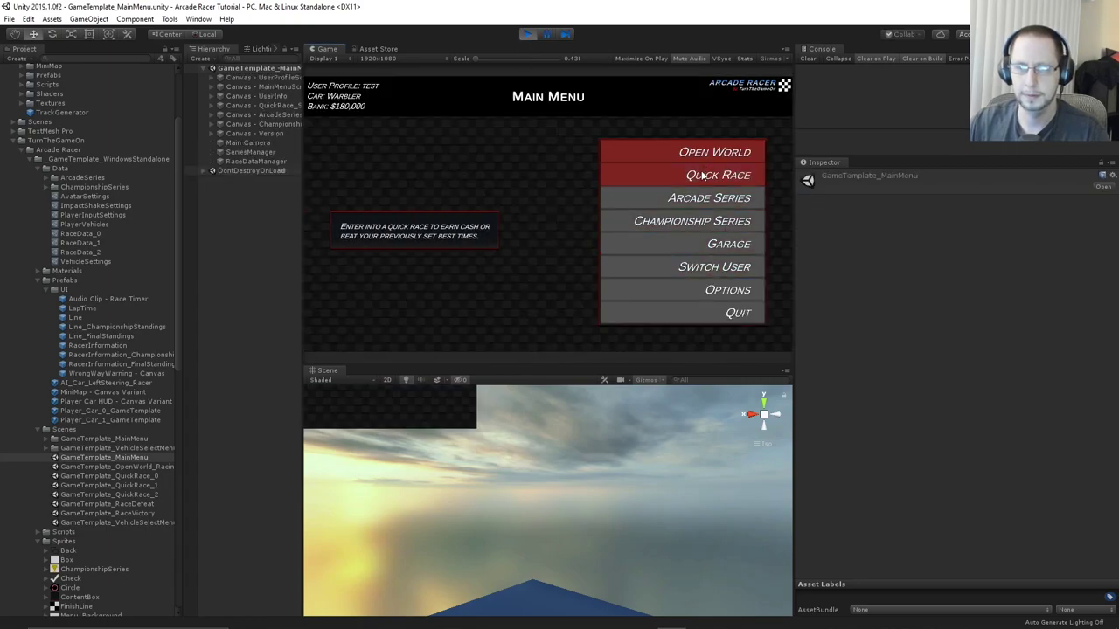
Start the Trial Hills: Sunday Practice quick race and drive the full lap to the finish
{"action": "left_click", "coordinate": [702, 176]}
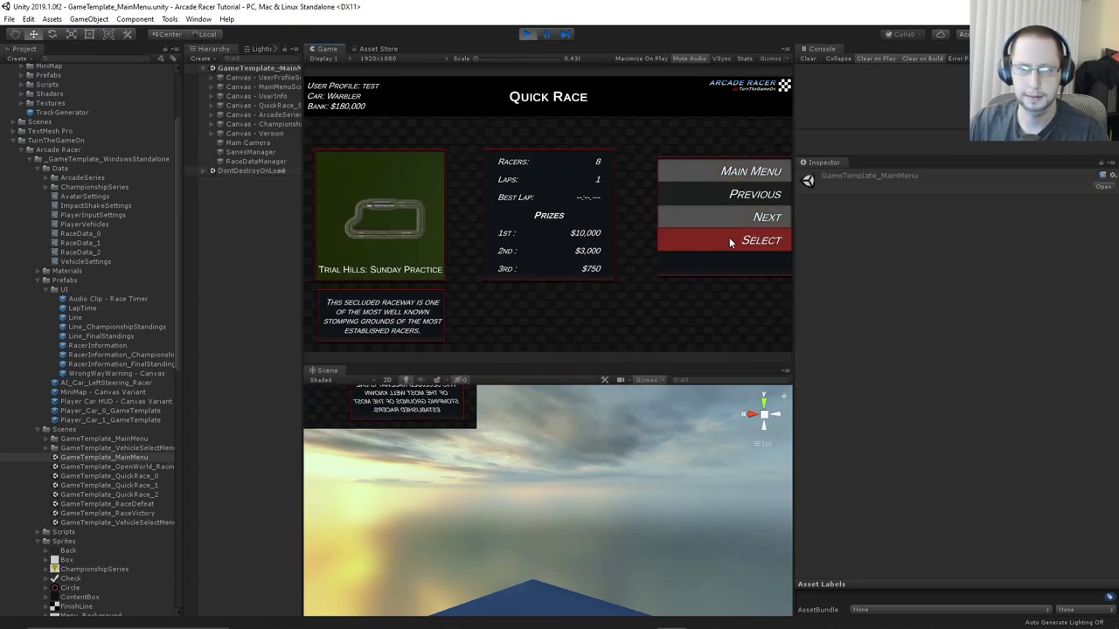
{"action": "left_click", "coordinate": [741, 242]}
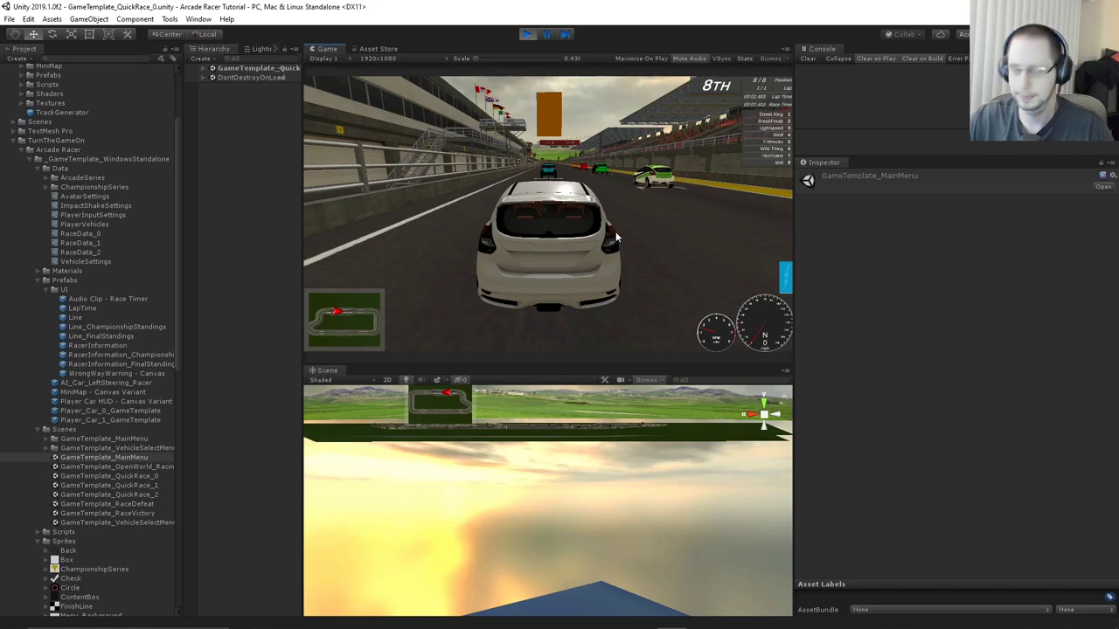
{"action": "key", "text": "w"}
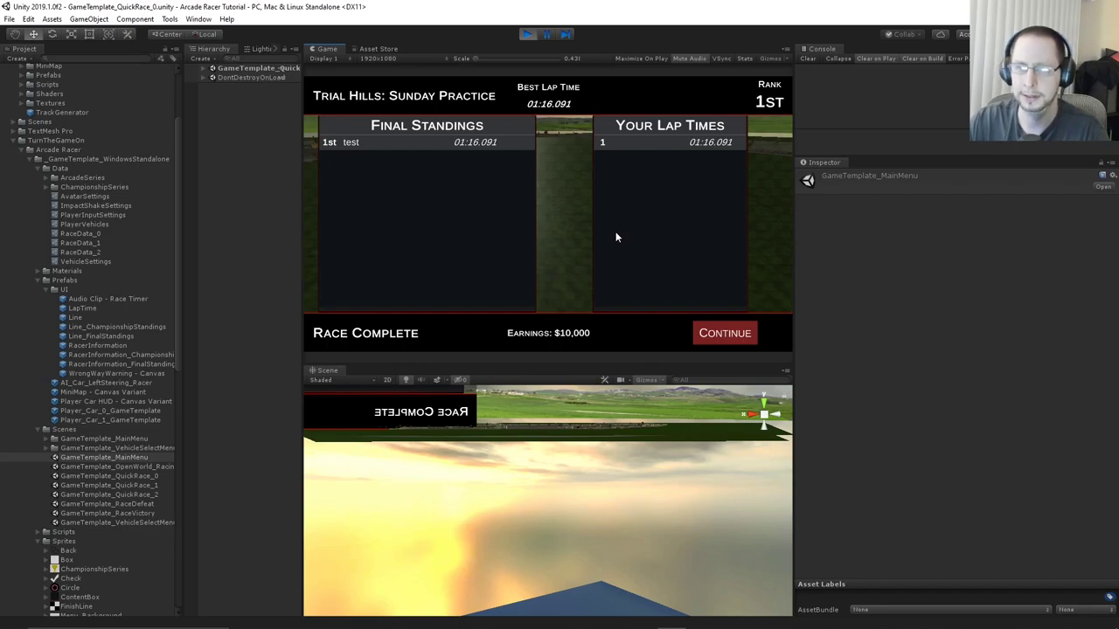
During play, try moving the race-complete Camera to position -307, 142, 103 with a Y rotation of 86.97 to frame the track
{"action": "left_click", "coordinate": [202, 68]}
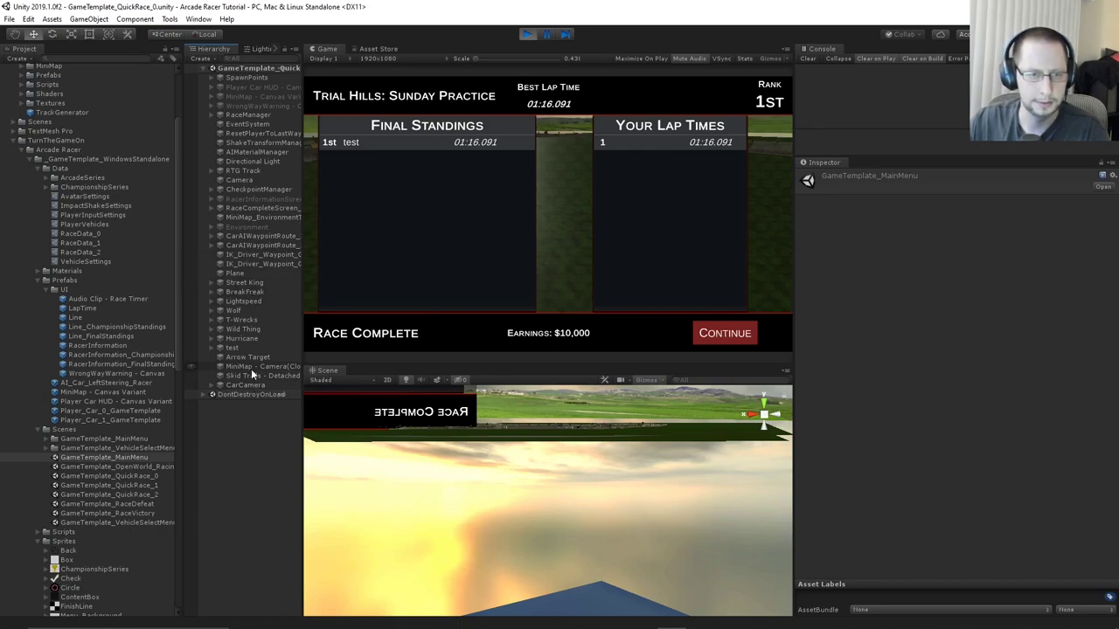
{"action": "left_click", "coordinate": [248, 181]}
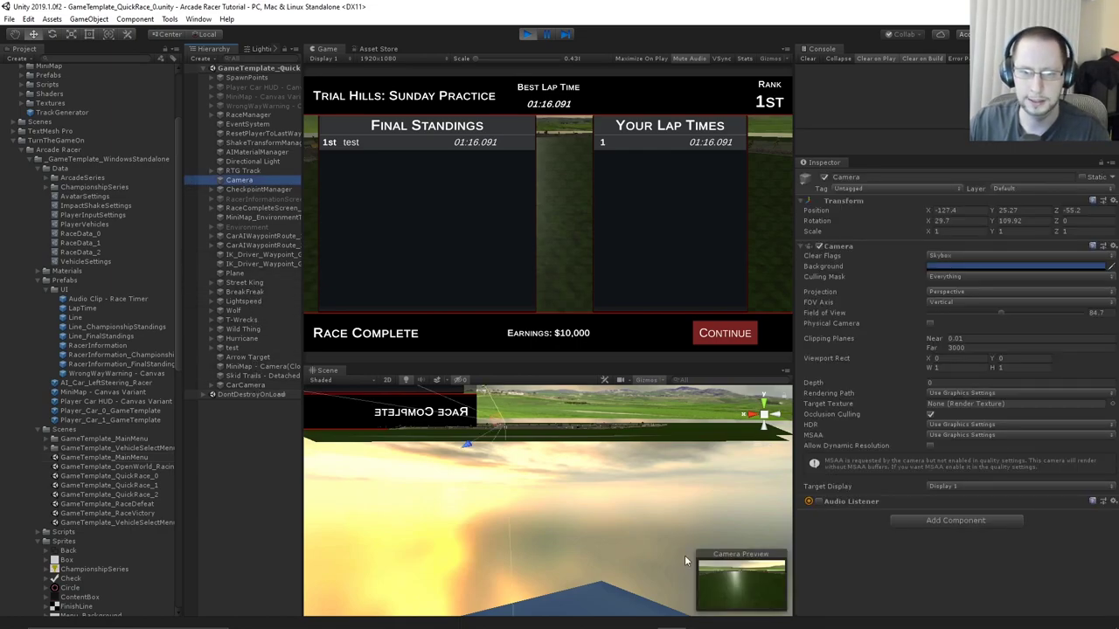
{"action": "middle_click_drag", "start_coordinate": [596, 466], "coordinate": [576, 568]}
{"action": "left_click_drag", "start_coordinate": [437, 544], "coordinate": [557, 528]}
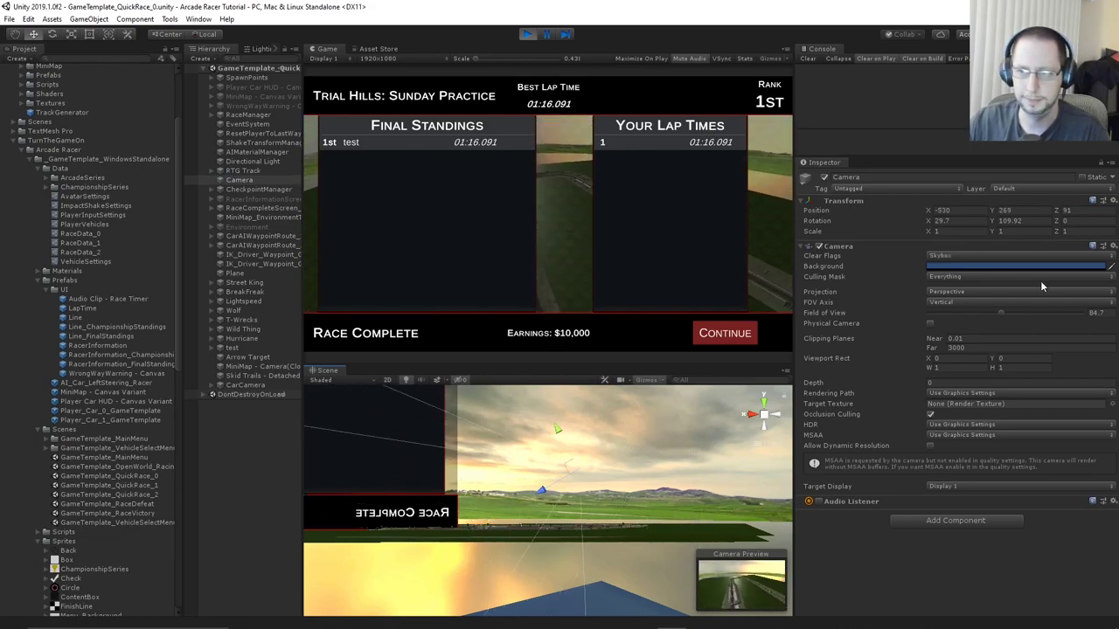
{"action": "left_click_drag", "start_coordinate": [992, 224], "coordinate": [549, 284]}
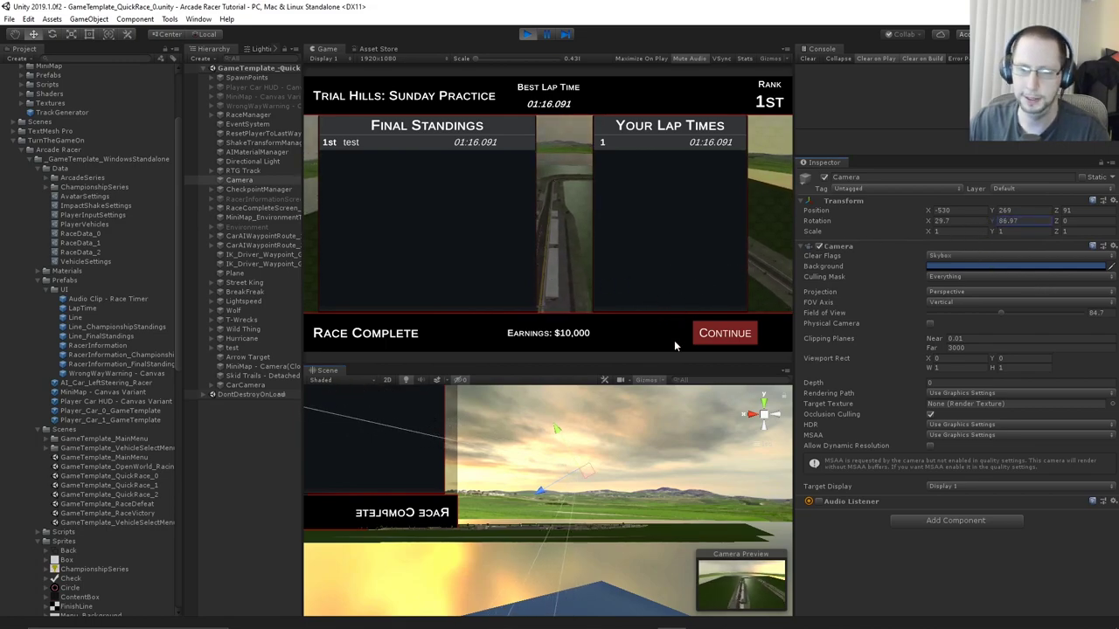
{"action": "left_click_drag", "start_coordinate": [542, 493], "coordinate": [481, 498]}
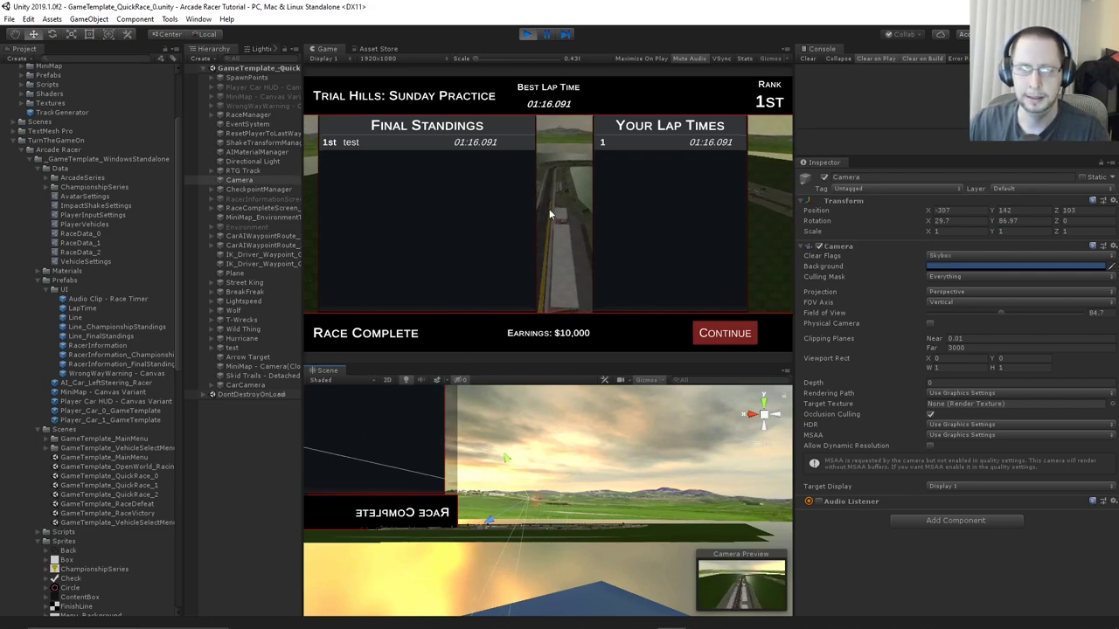
Continue past the race results and victory scene to the main menu, then review RaceData_0's prize, unlock price and mini-map settings
{"action": "left_click", "coordinate": [724, 333]}
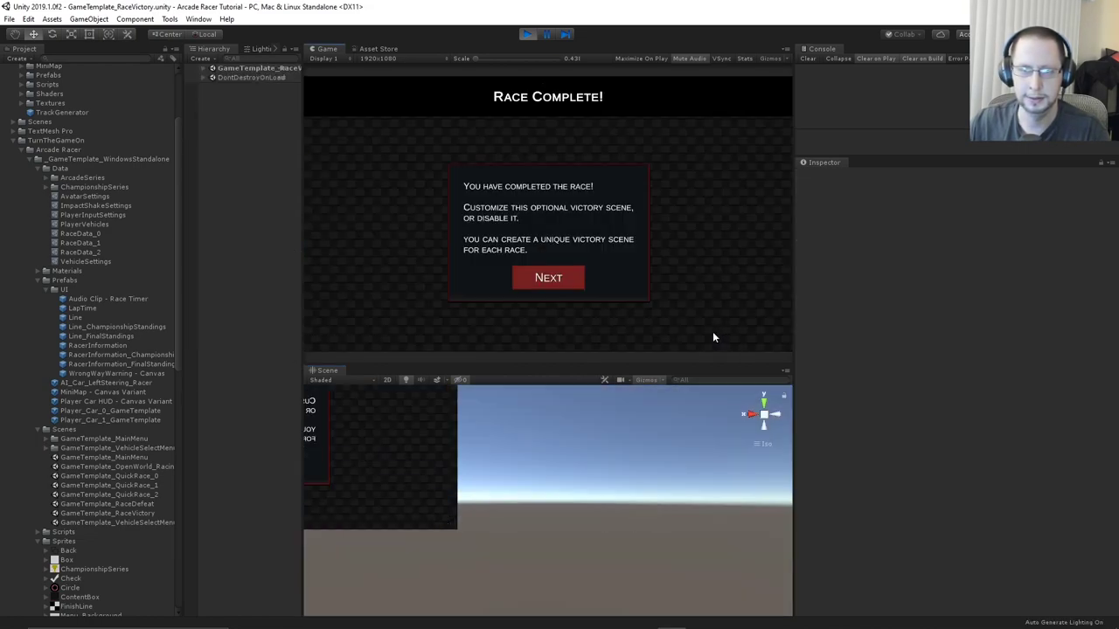
{"action": "left_click", "coordinate": [537, 278]}
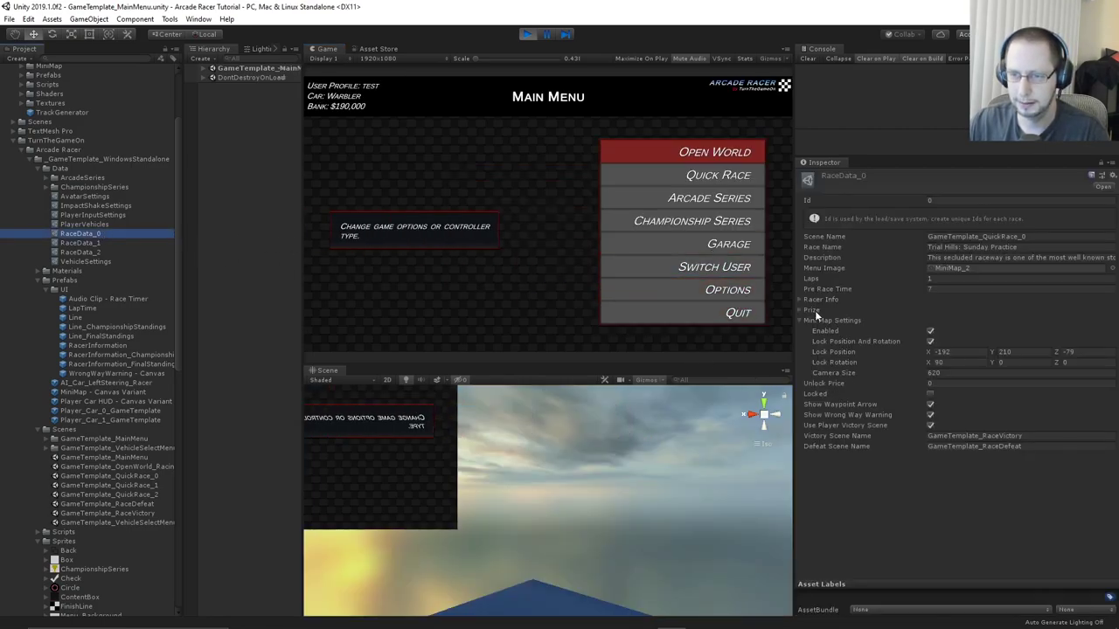
{"action": "left_click", "coordinate": [798, 310]}
{"action": "left_click", "coordinate": [798, 309]}
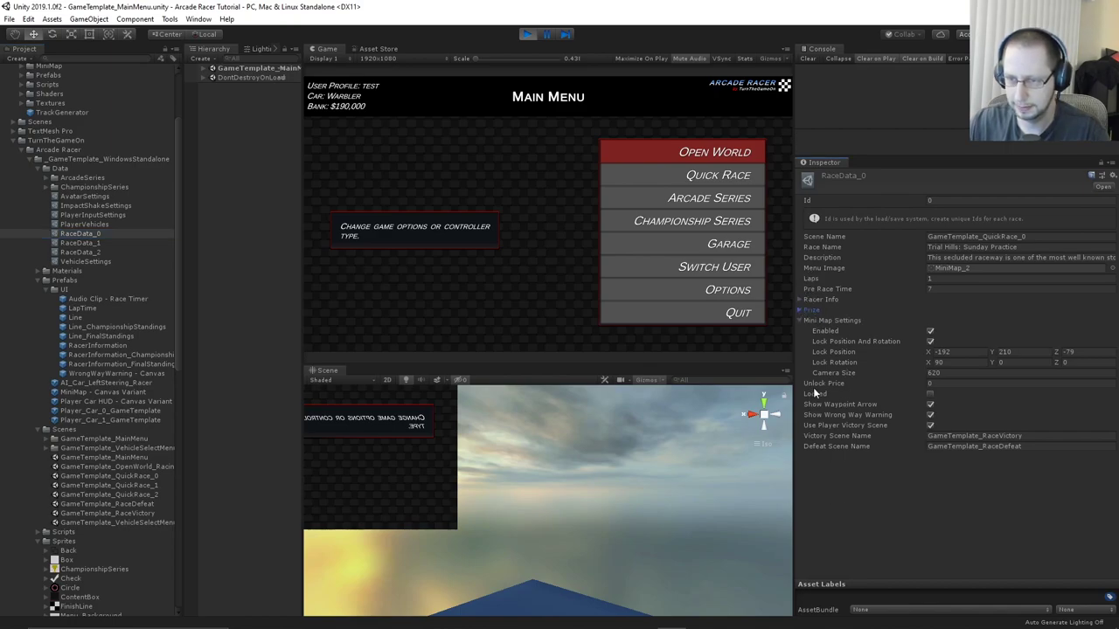
{"action": "left_click", "coordinate": [931, 384]}
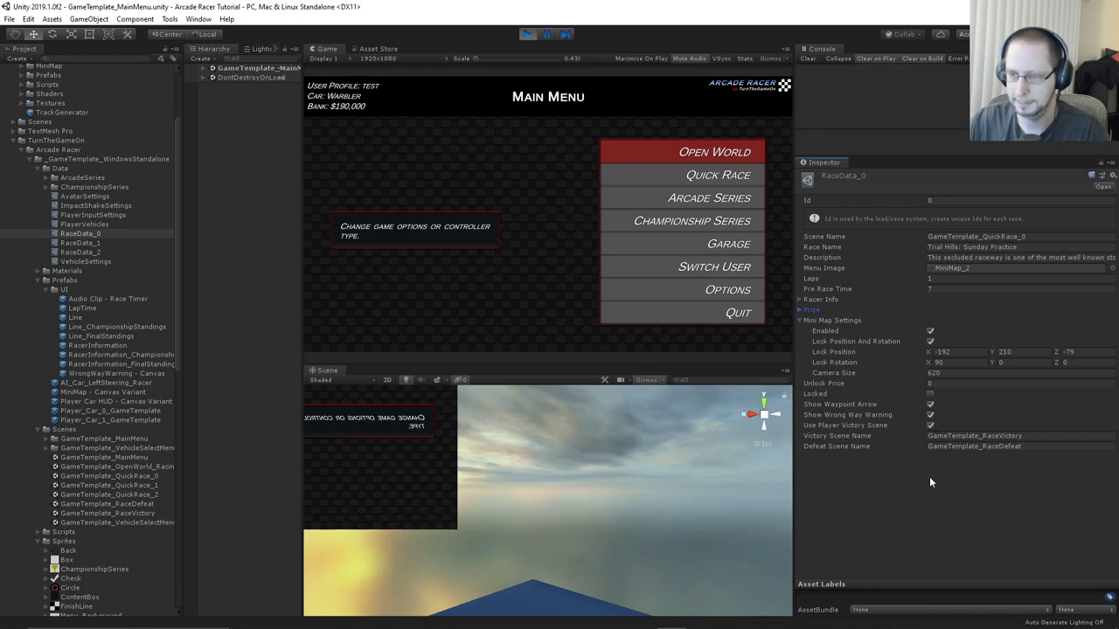
{"action": "left_click", "coordinate": [800, 322]}
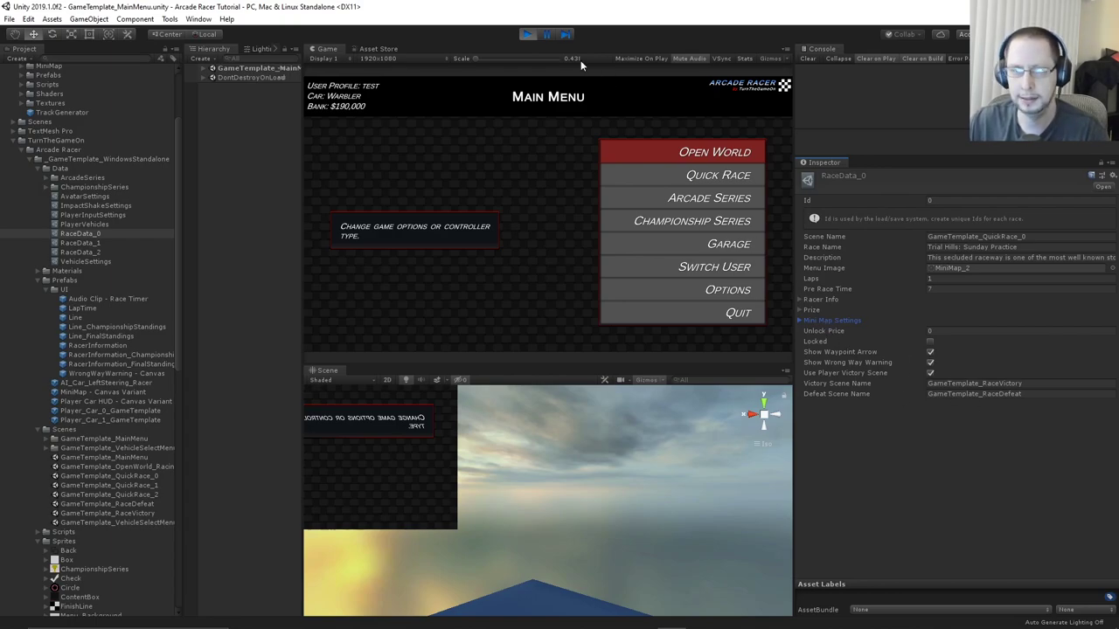
End the play test, disable Show Waypoint Arrow in RaceData_0 and save the project
{"action": "left_click", "coordinate": [523, 34]}
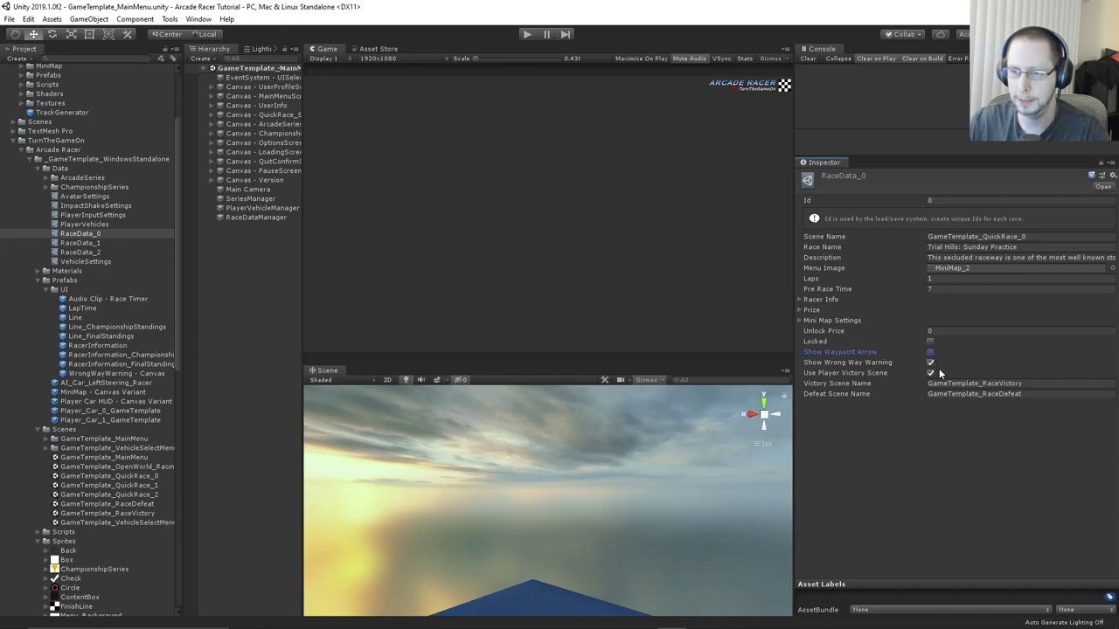
{"action": "left_click", "coordinate": [16, 21]}
{"action": "left_click", "coordinate": [37, 114]}
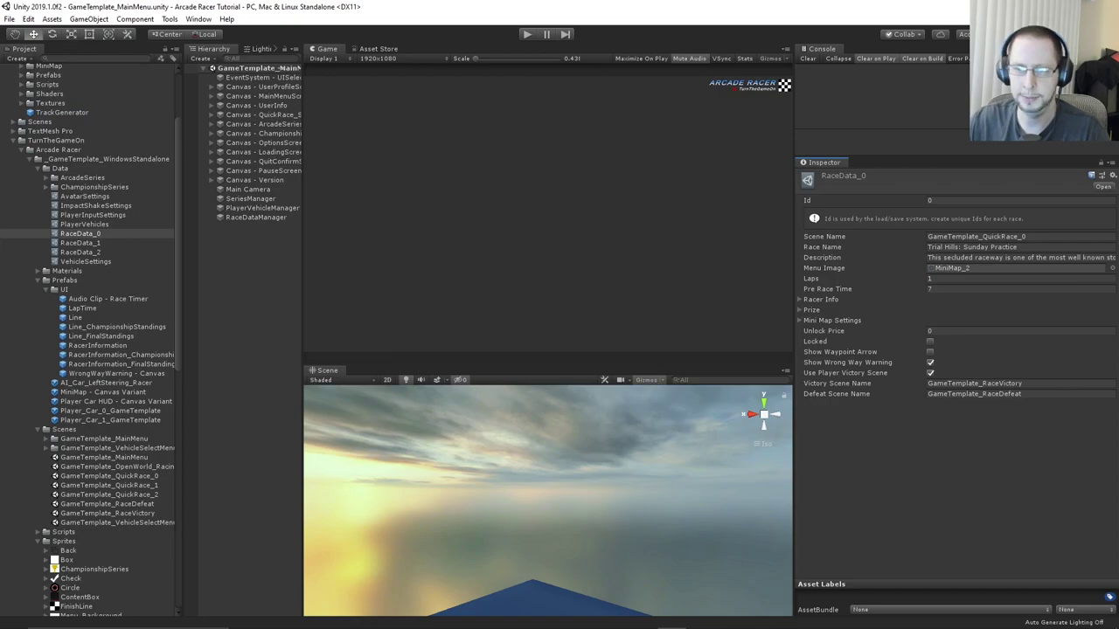
Play-test the Trial Hills: Sunday Practice quick race again to check the waypoint arrow, then stop playing
{"action": "left_click", "coordinate": [527, 35]}
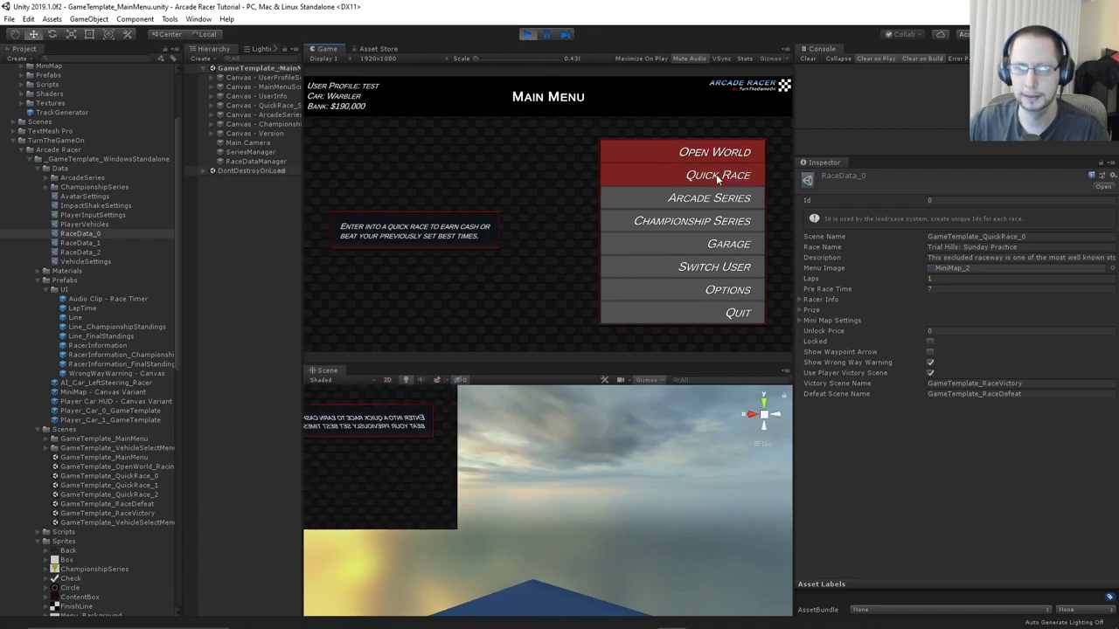
{"action": "left_click", "coordinate": [716, 174]}
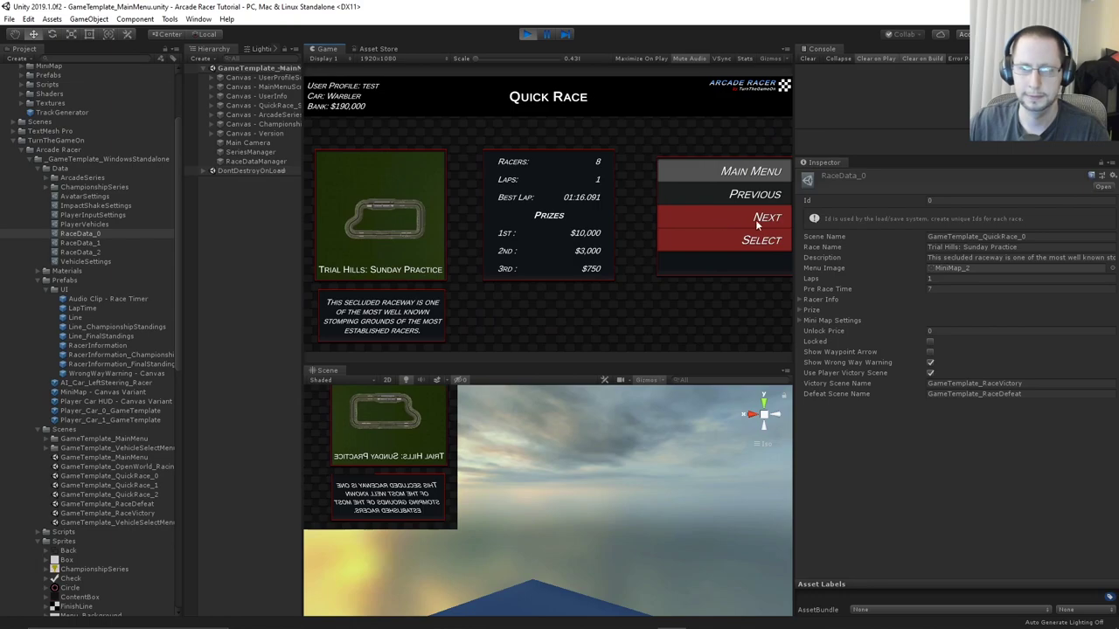
{"action": "left_click", "coordinate": [756, 241]}
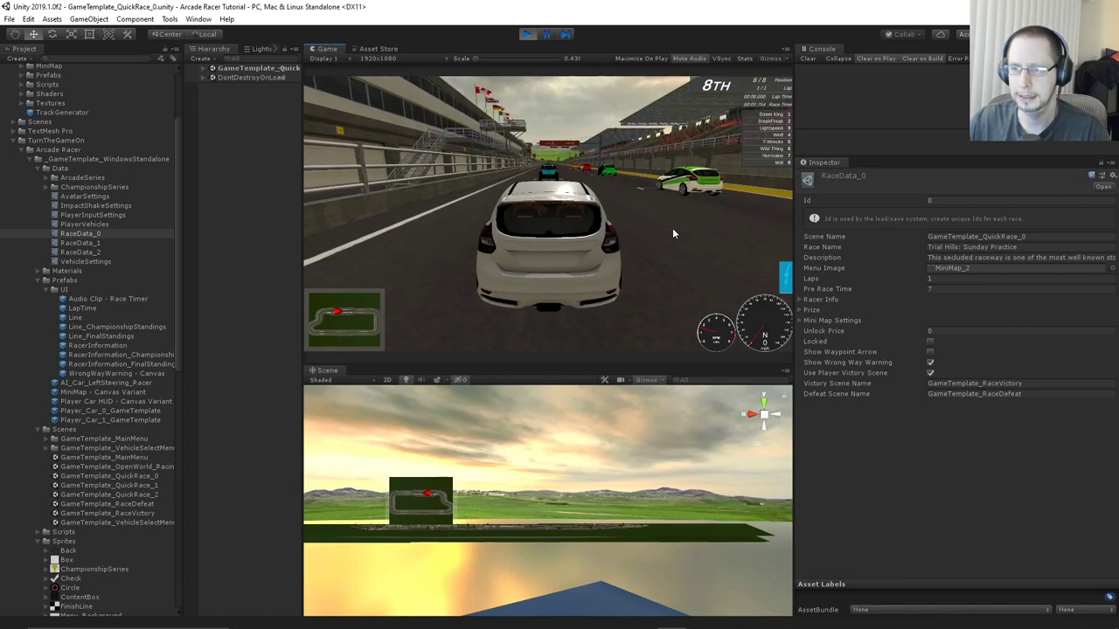
{"action": "left_click", "coordinate": [526, 35]}
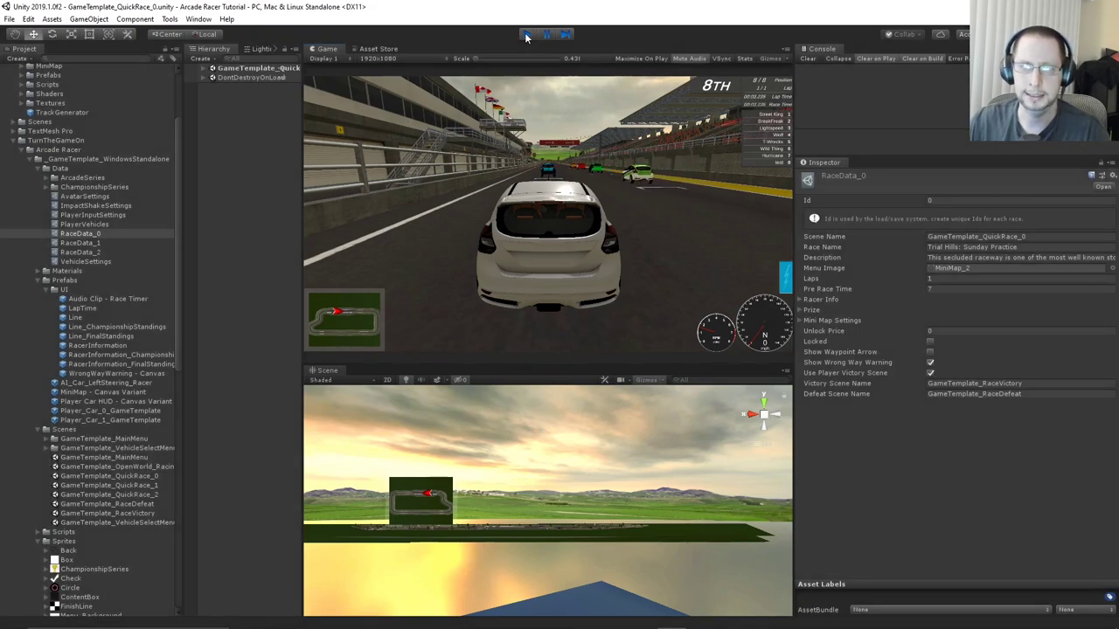
Duplicate the RaceData_0 asset in the Data folder and rename the copy to RaceData_4
{"action": "left_click", "coordinate": [90, 252]}
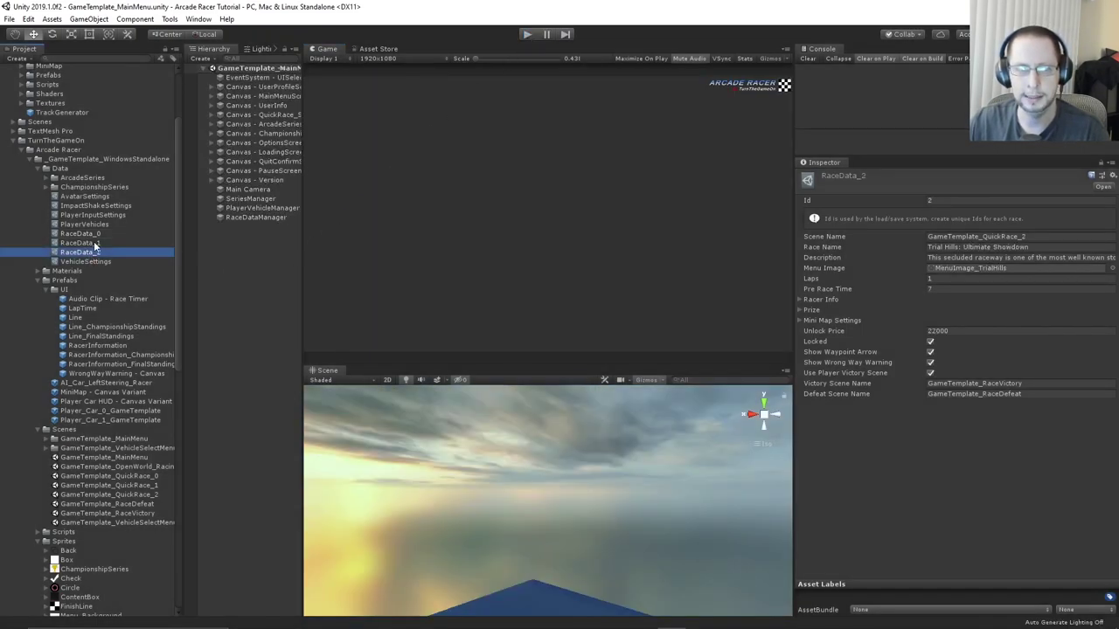
{"action": "left_click", "coordinate": [101, 233]}
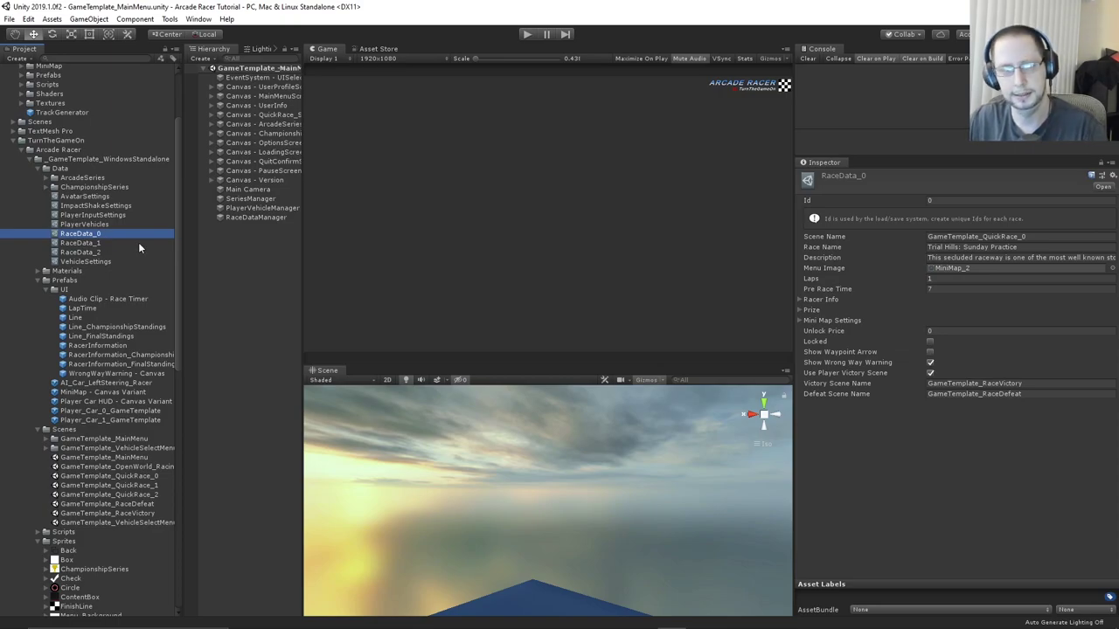
{"action": "key", "text": "ctrl+d"}
{"action": "left_click", "coordinate": [101, 261]}
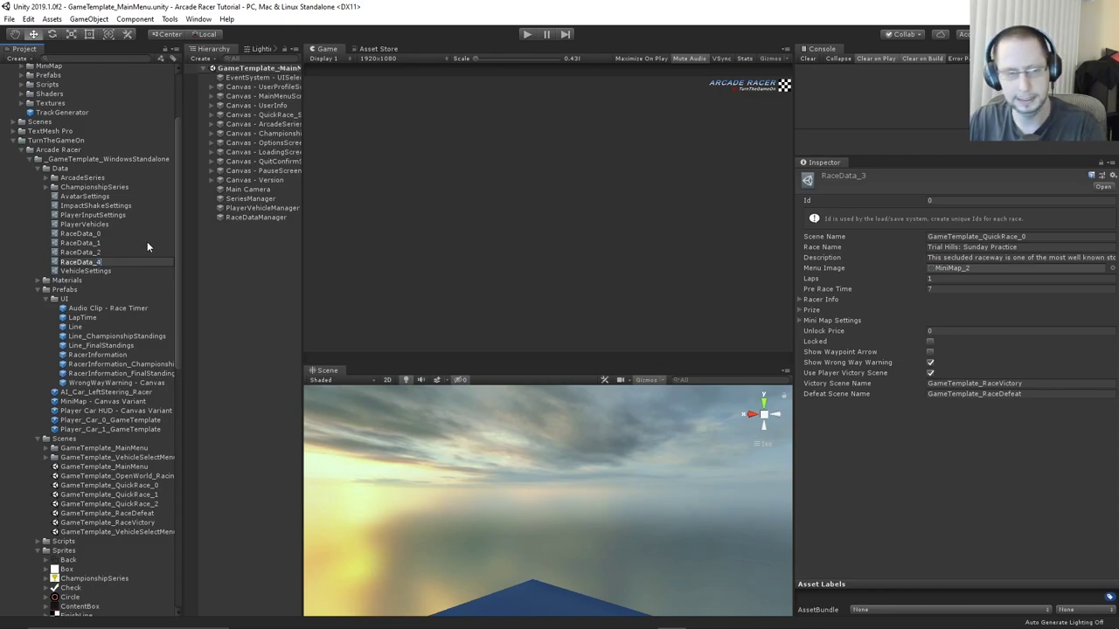
{"action": "type", "text": "4"}
{"action": "key", "text": "Return"}
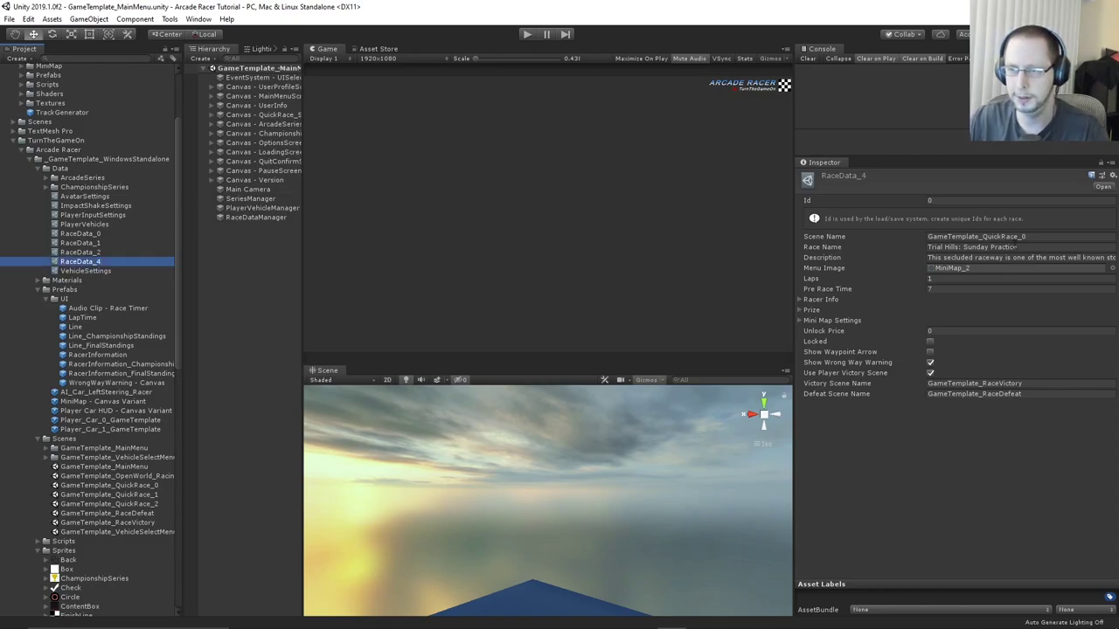
{"action": "type", "text": "e"}
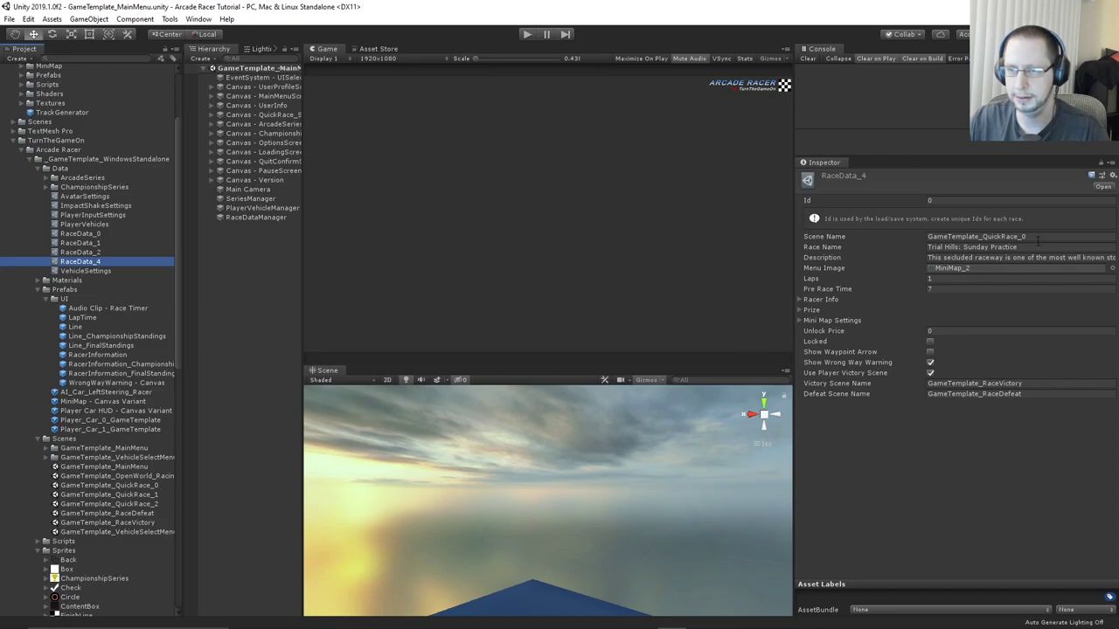
Duplicate the GameTemplate_QuickRace_0 scene in the Scenes folder and rename the copy to GameTemplate_QuickRace_4
{"action": "scroll", "coordinate": [111, 340], "scroll_direction": "down", "scroll_amount": 5}
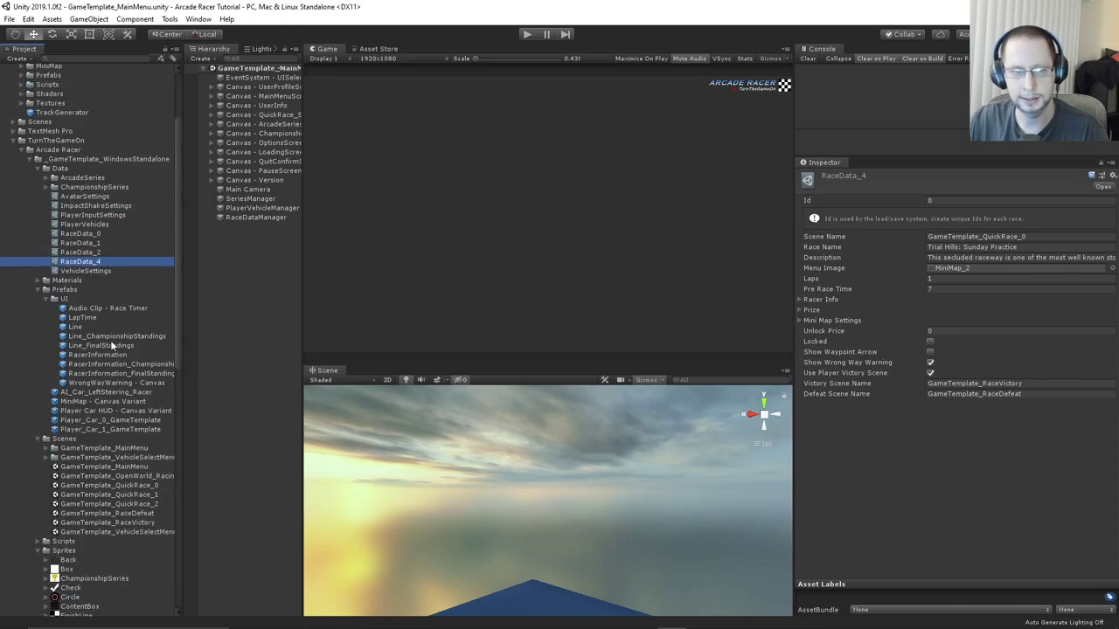
{"action": "scroll", "coordinate": [105, 329], "scroll_direction": "down", "scroll_amount": 9}
{"action": "scroll", "coordinate": [106, 328], "scroll_direction": "up", "scroll_amount": 16}
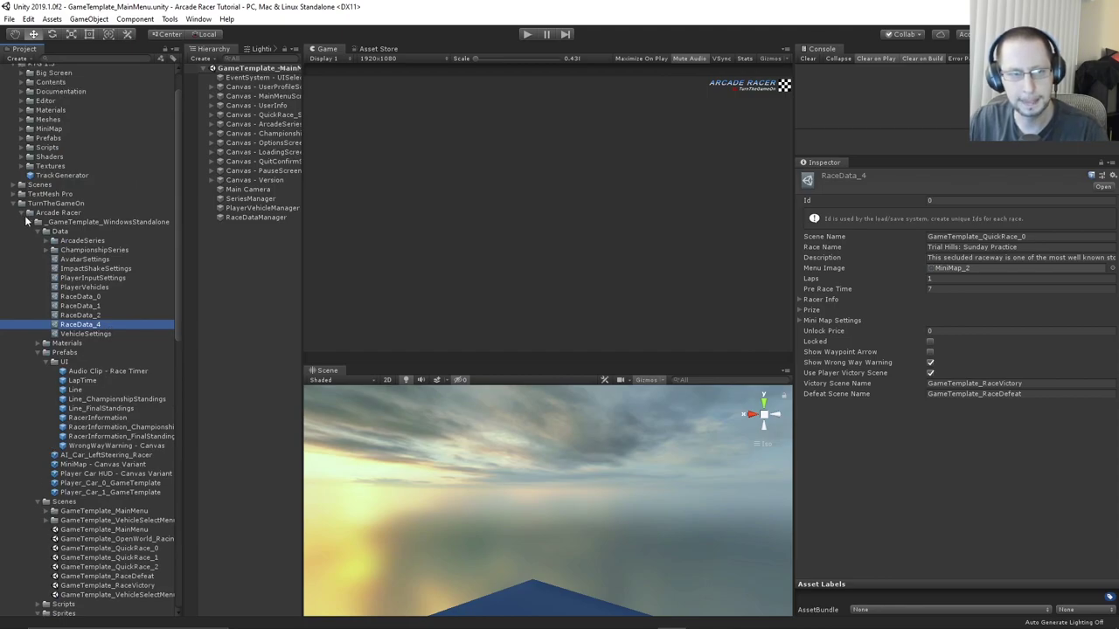
{"action": "left_click", "coordinate": [36, 352]}
{"action": "left_click", "coordinate": [148, 409]}
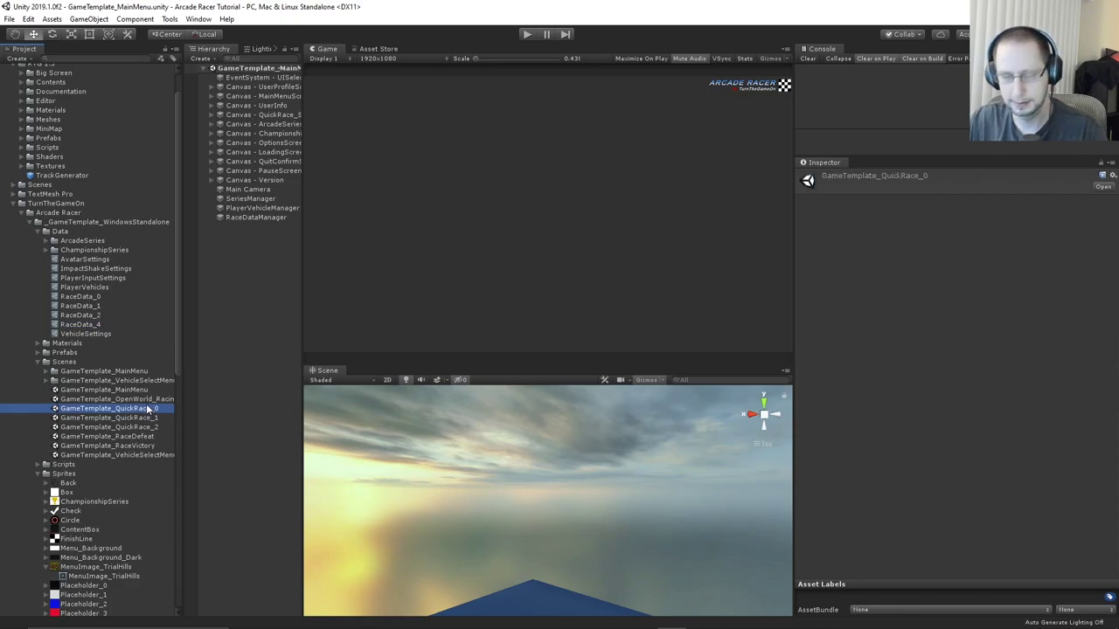
{"action": "key", "text": "ctrl+d"}
{"action": "left_click", "coordinate": [154, 435]}
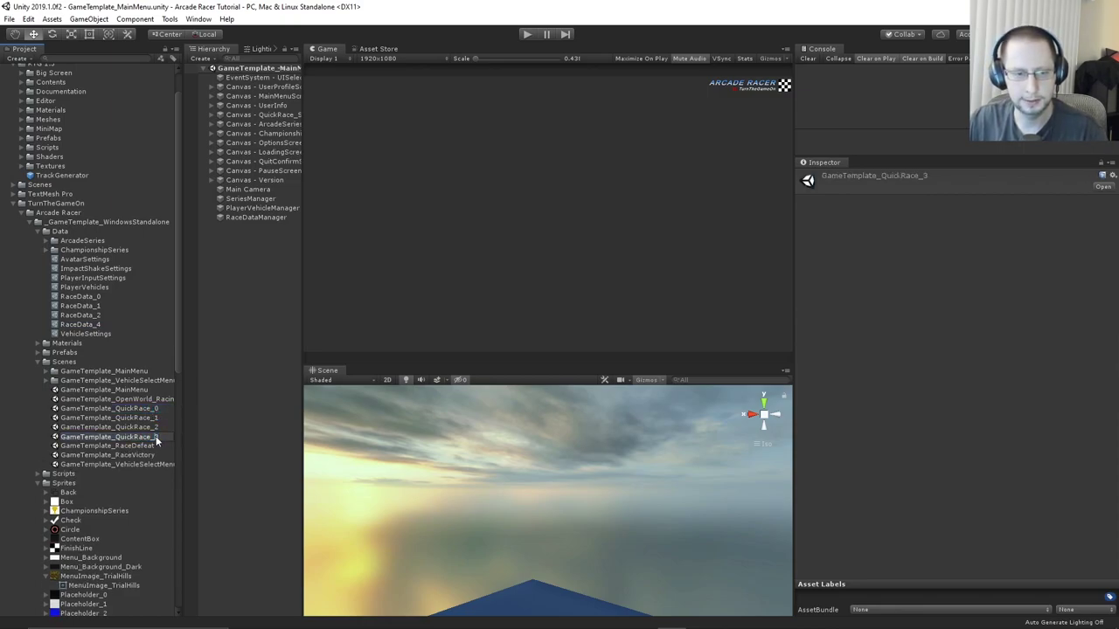
{"action": "key", "text": "BackSpace"}
{"action": "type", "text": "4"}
{"action": "key", "text": "Return"}
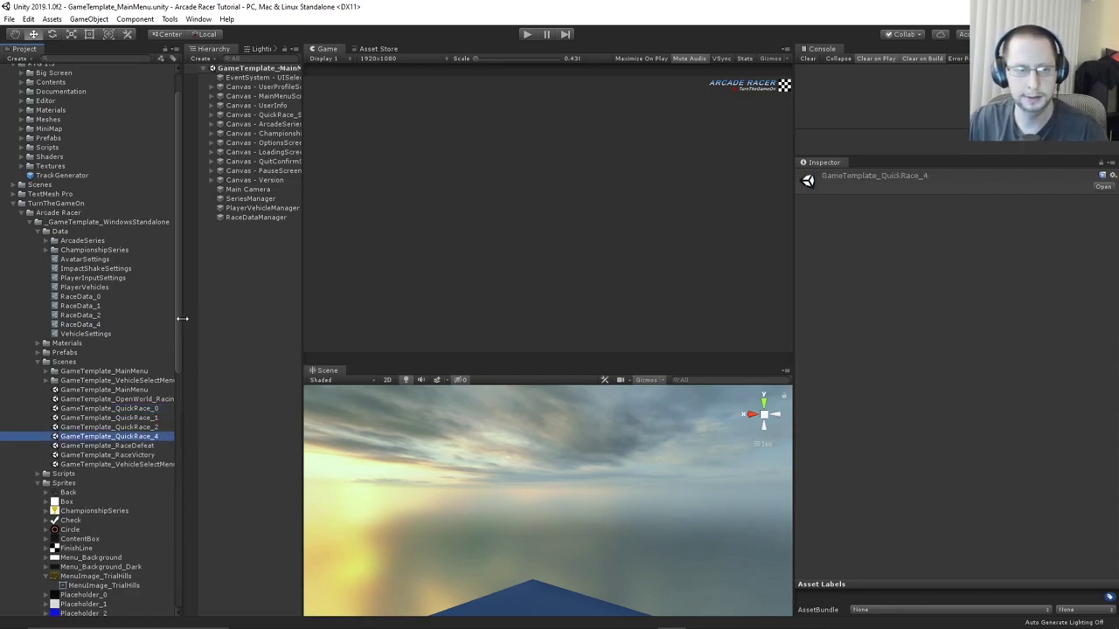
Set the scene name in RaceData_4 to GameTemplate_QuickRace_4
{"action": "left_click", "coordinate": [81, 297]}
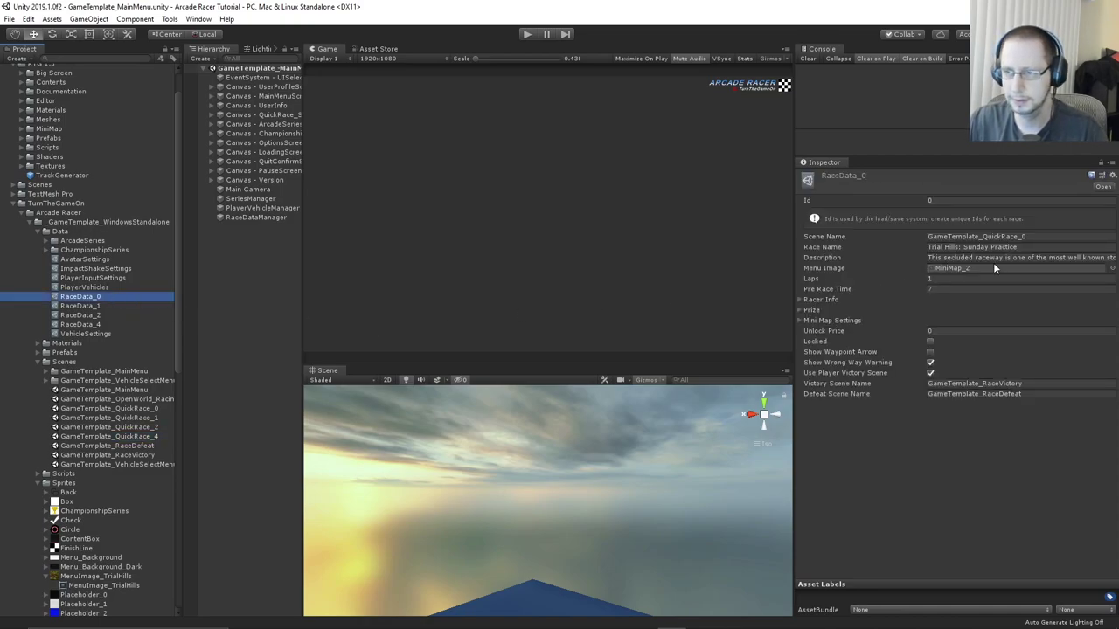
{"action": "left_click", "coordinate": [1025, 237]}
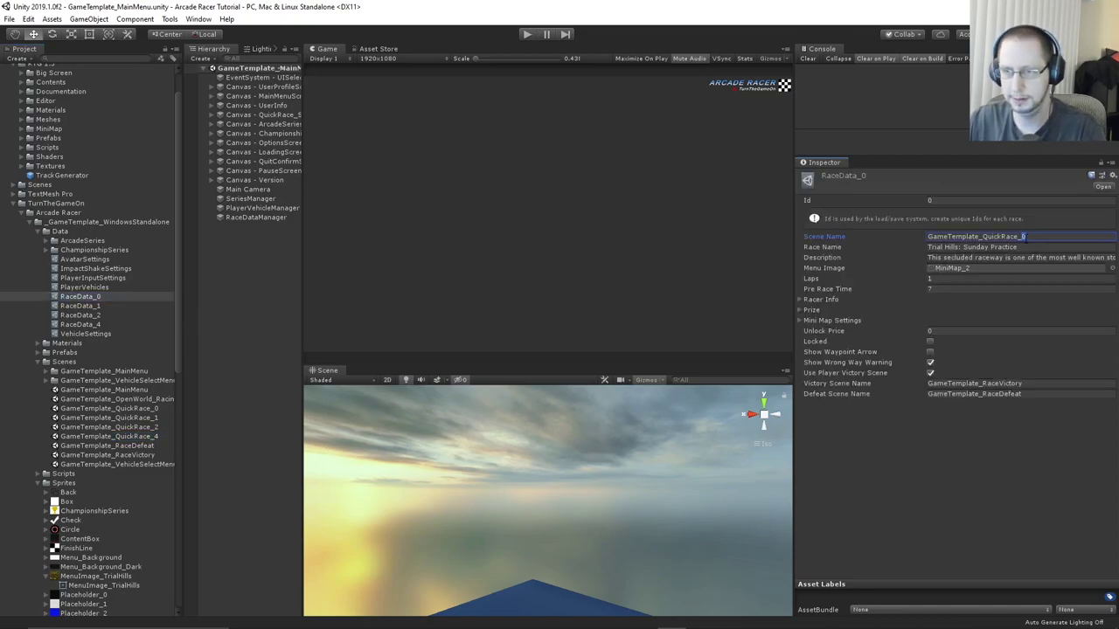
{"action": "left_click", "coordinate": [83, 325]}
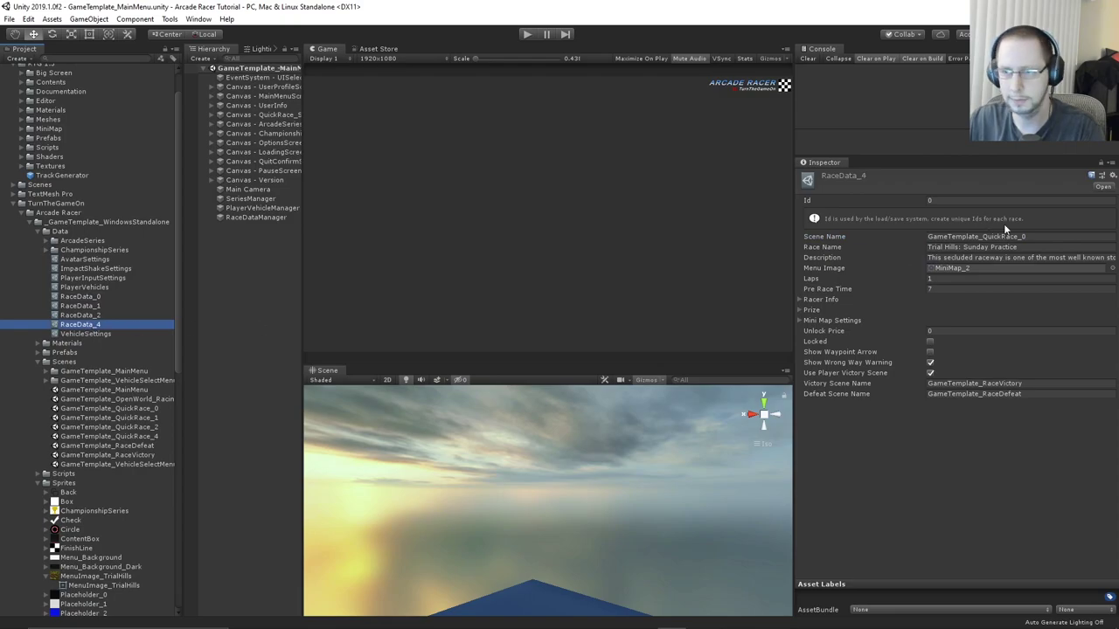
{"action": "left_click", "coordinate": [1026, 237]}
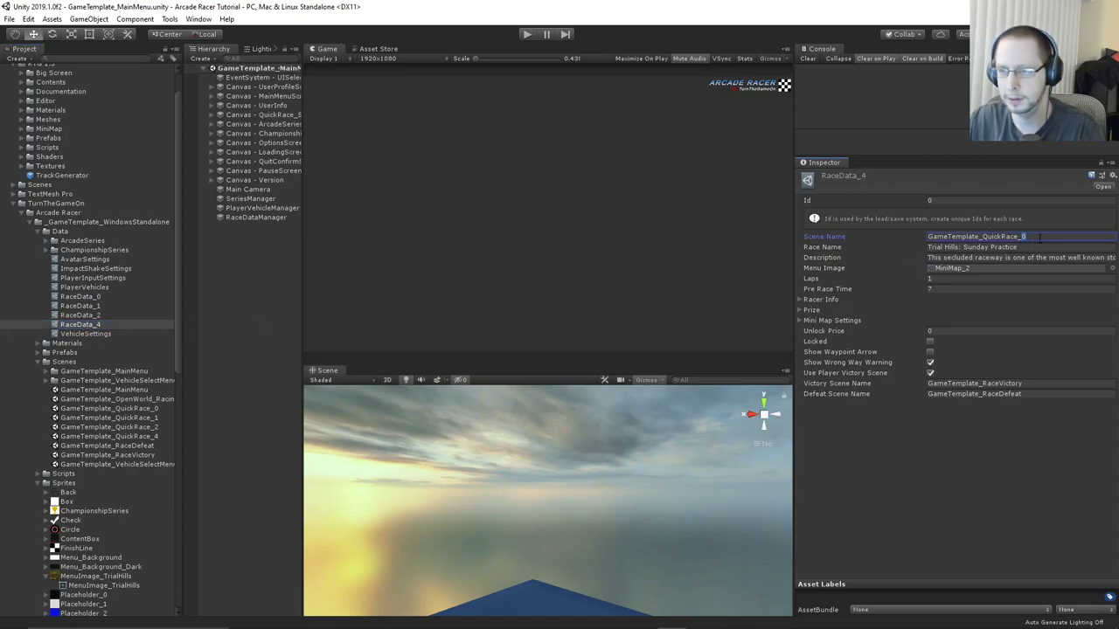
Set the race name of RaceData_4 to TEST and its description to DESC TEST
{"action": "left_click", "coordinate": [1047, 248]}
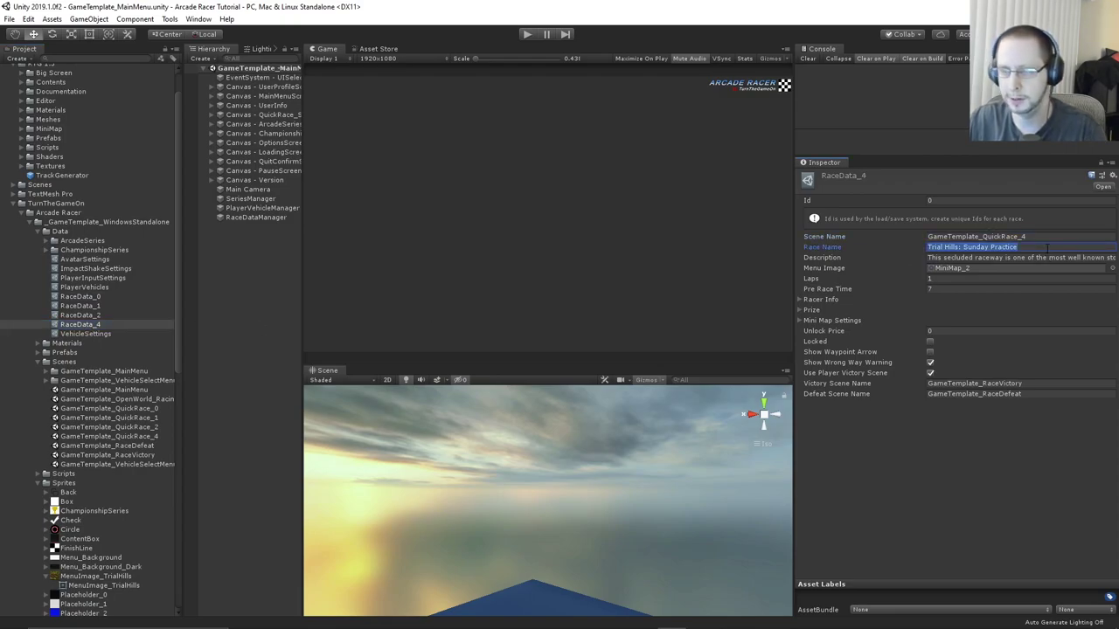
{"action": "type", "text": "TEST"}
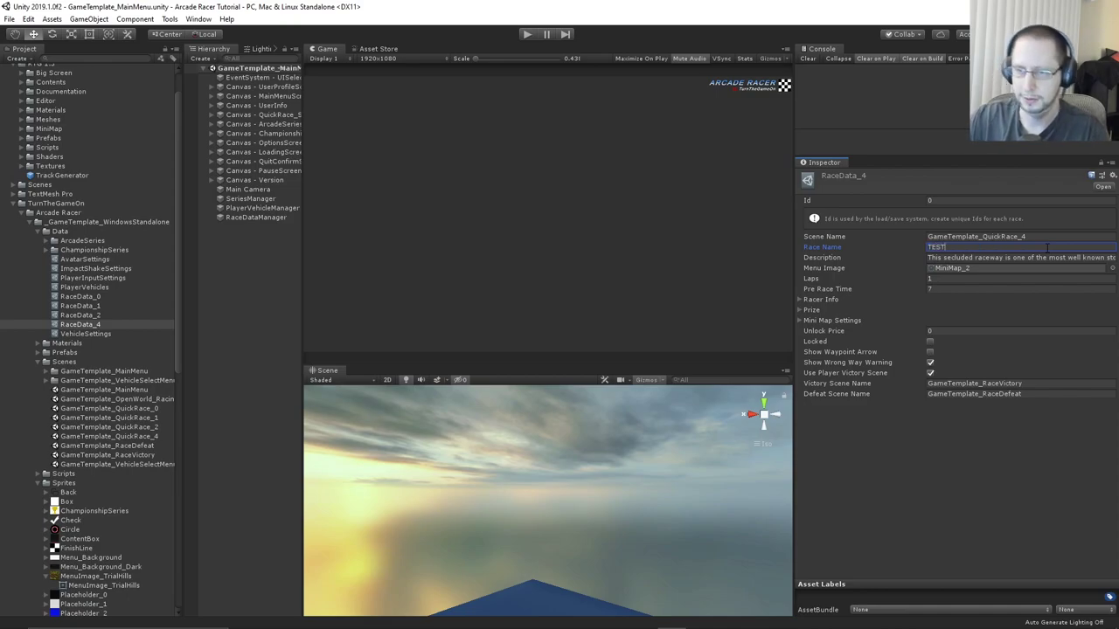
{"action": "left_click", "coordinate": [988, 261]}
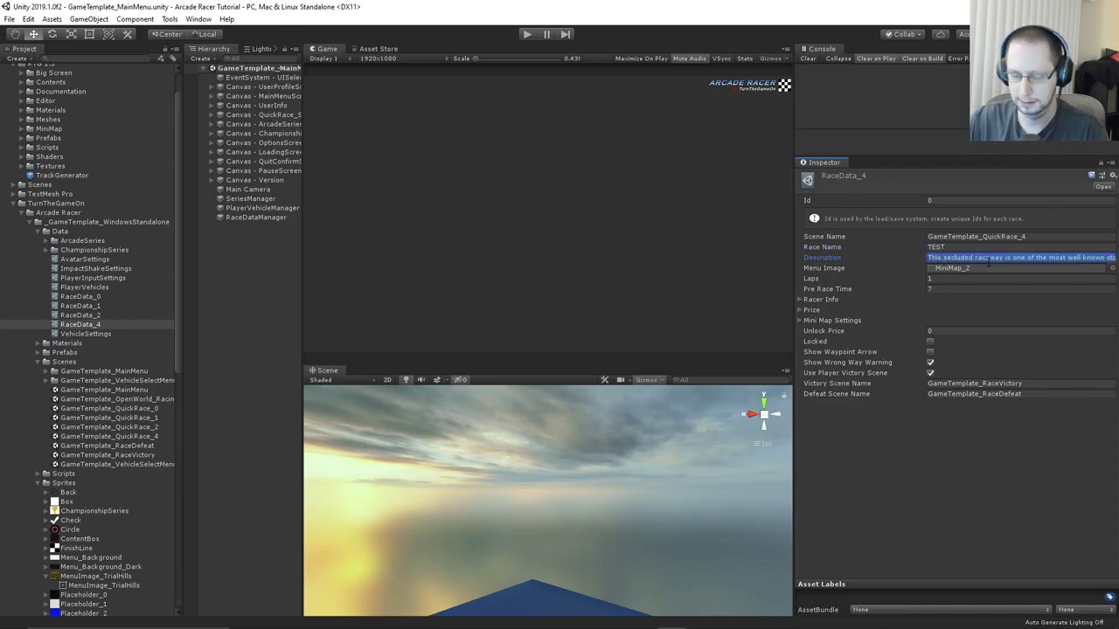
{"action": "type", "text": "DESC TEST"}
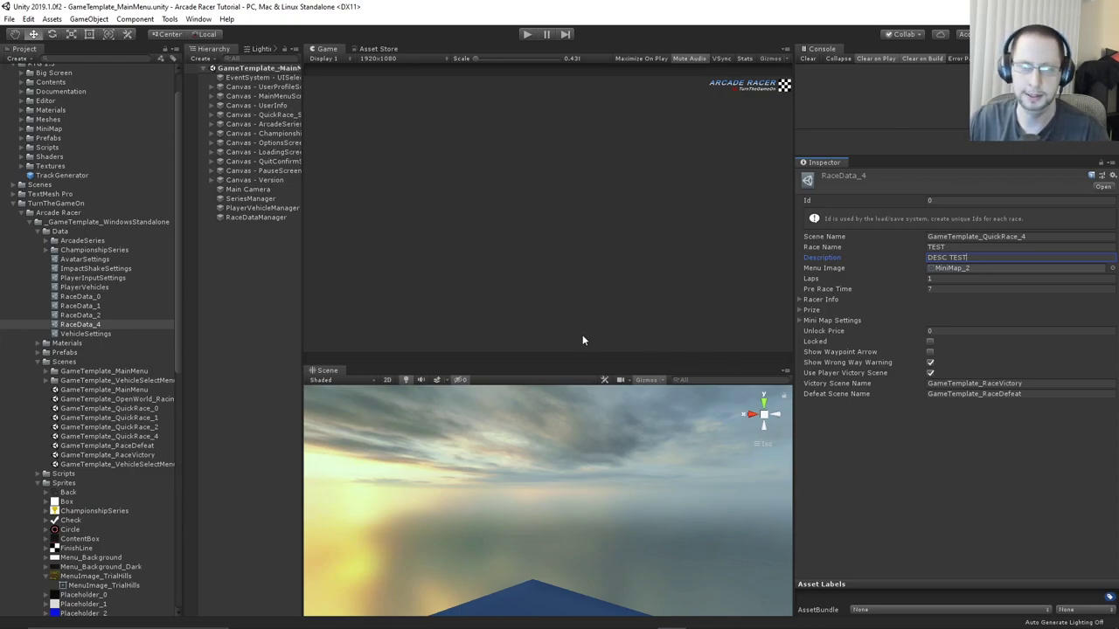
Save the project and clear the current selection
{"action": "left_click", "coordinate": [9, 18]}
{"action": "left_click", "coordinate": [53, 117]}
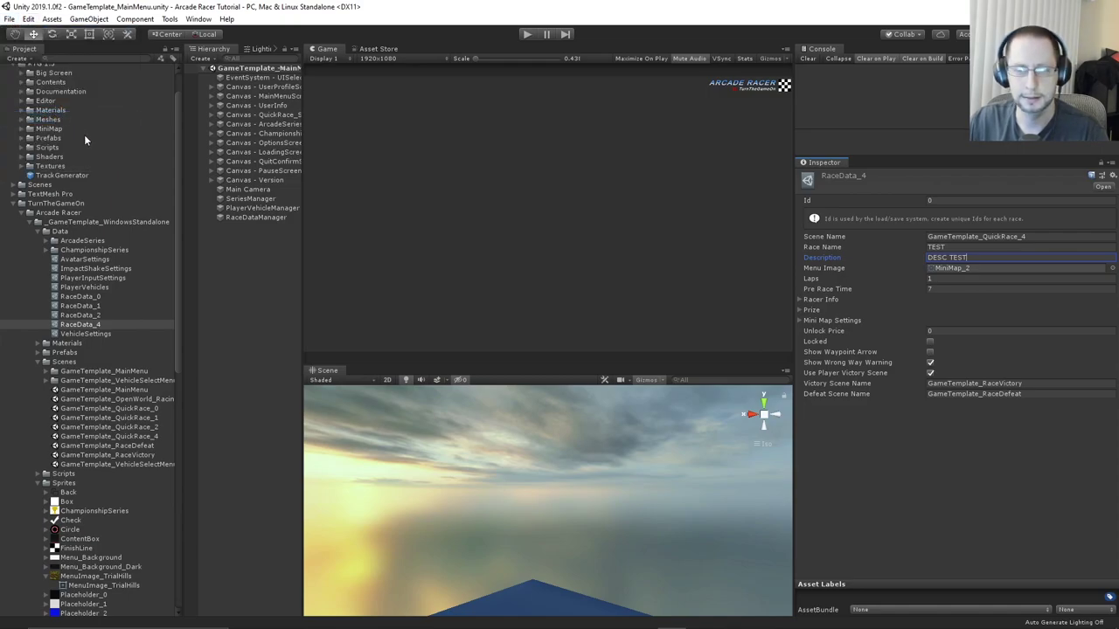
{"action": "left_click", "coordinate": [278, 456]}
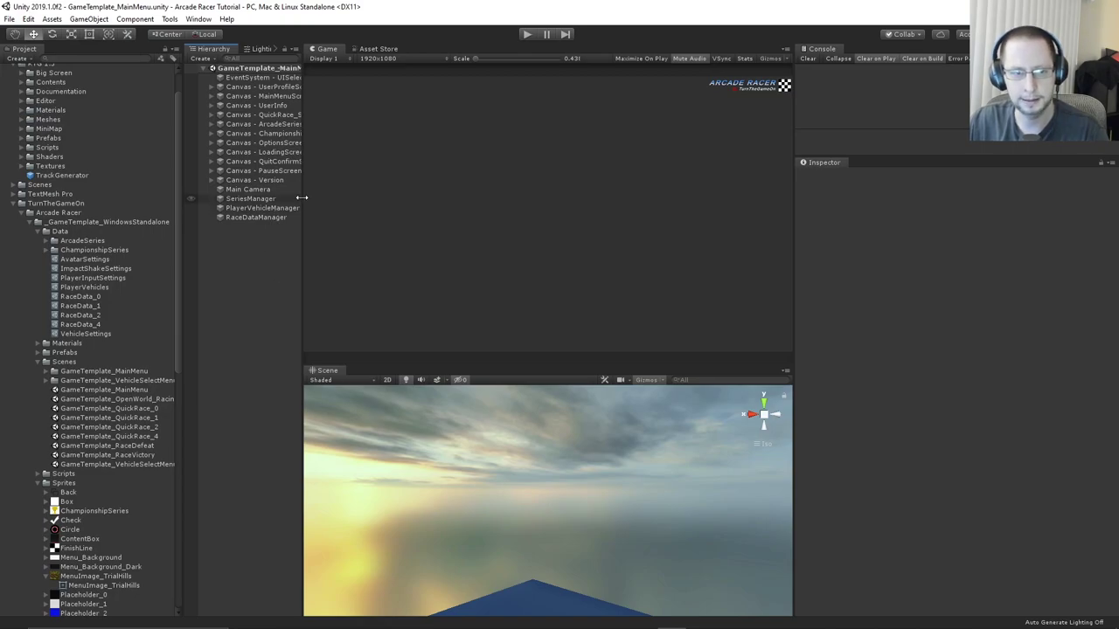
Add the GameTemplate_QuickRace_4 scene to the end of the scenes in the build settings
{"action": "left_click", "coordinate": [7, 20]}
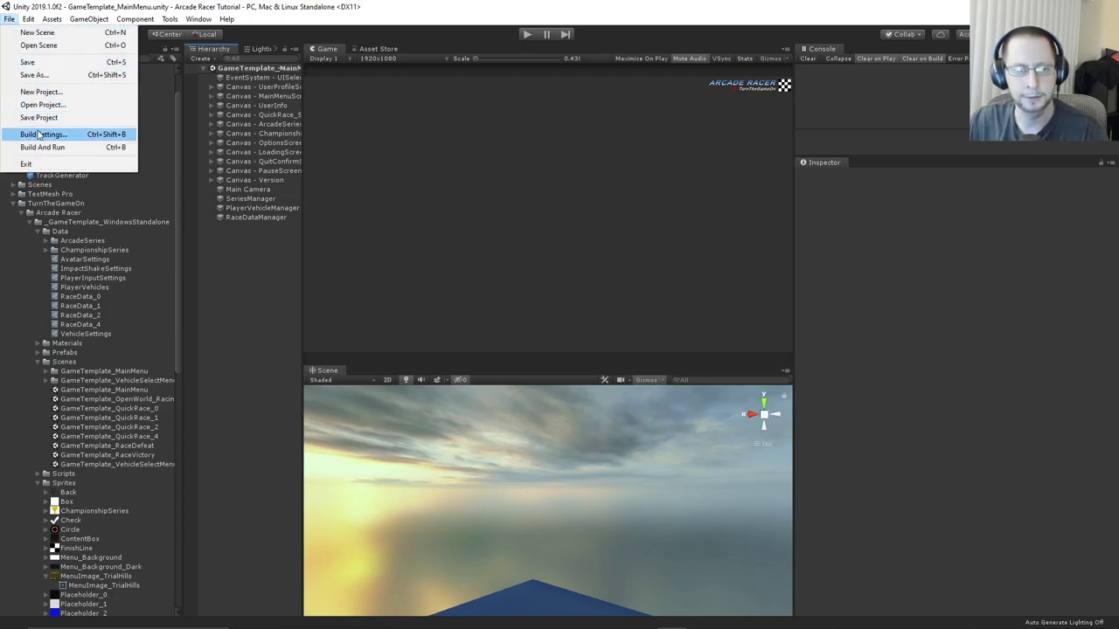
{"action": "left_click", "coordinate": [39, 133]}
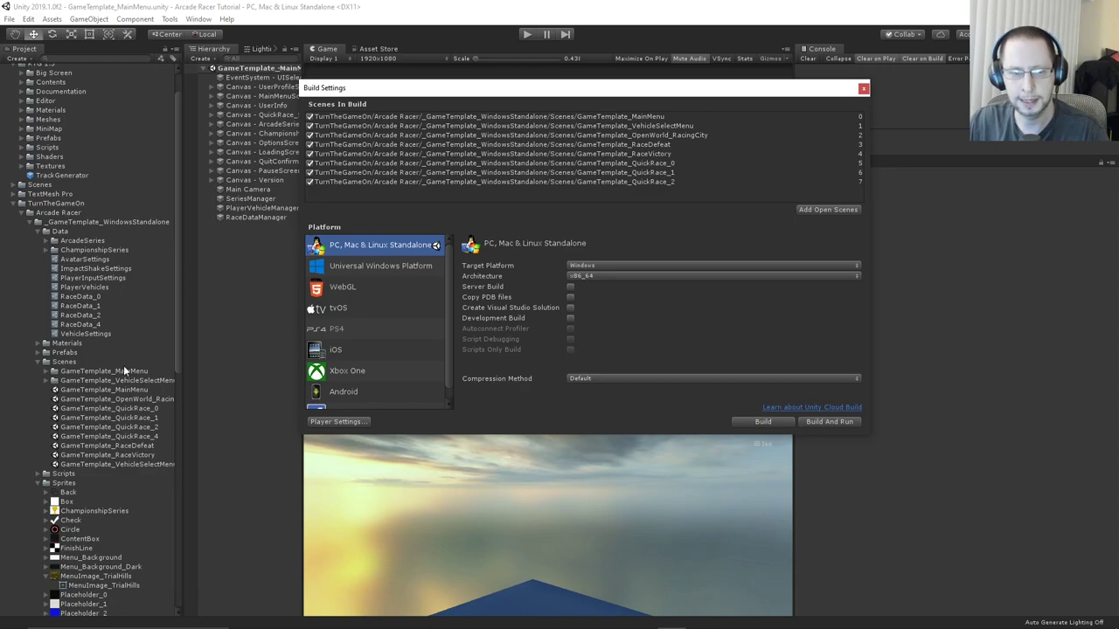
{"action": "scroll", "coordinate": [114, 336], "scroll_direction": "down", "scroll_amount": 10}
{"action": "scroll", "coordinate": [123, 446], "scroll_direction": "up", "scroll_amount": 6}
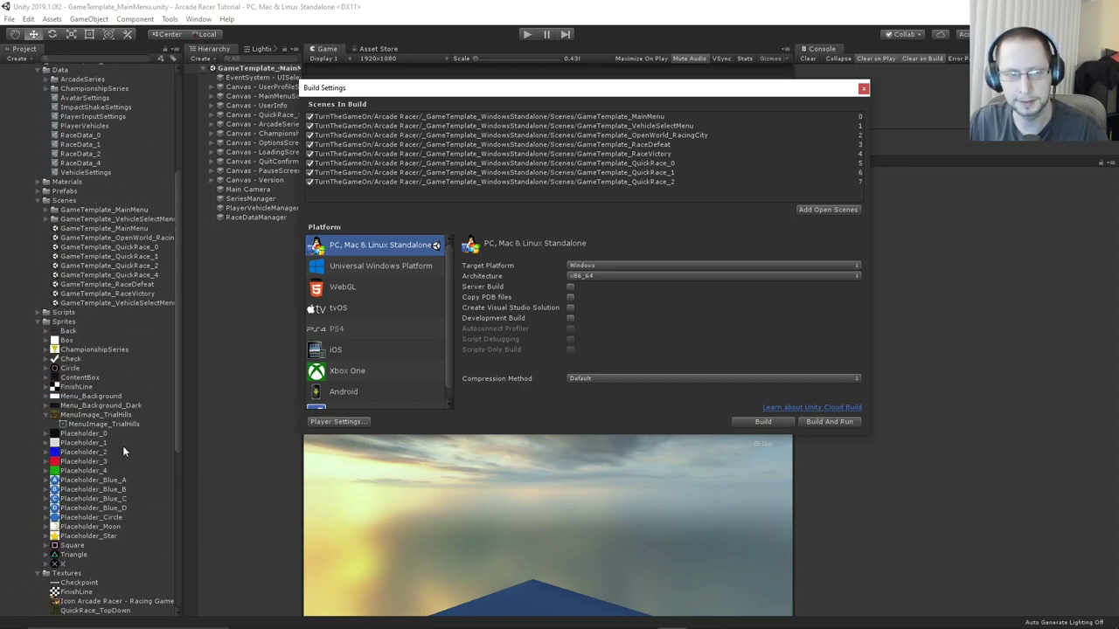
{"action": "scroll", "coordinate": [116, 442], "scroll_direction": "up", "scroll_amount": 6}
{"action": "left_click_drag", "start_coordinate": [135, 473], "coordinate": [533, 189]}
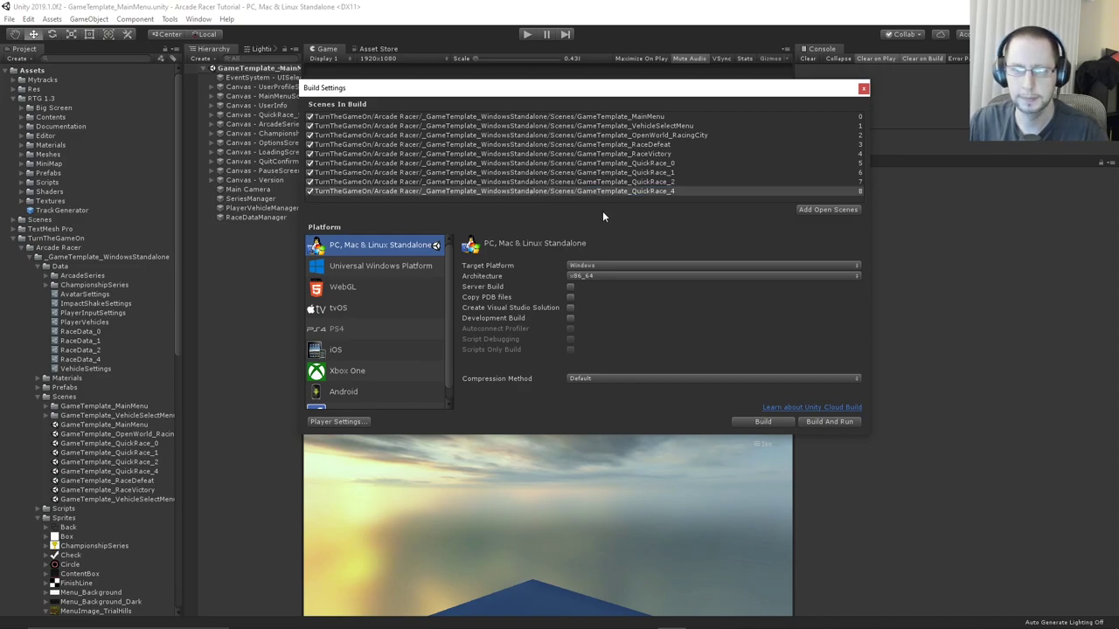
{"action": "left_click", "coordinate": [863, 88]}
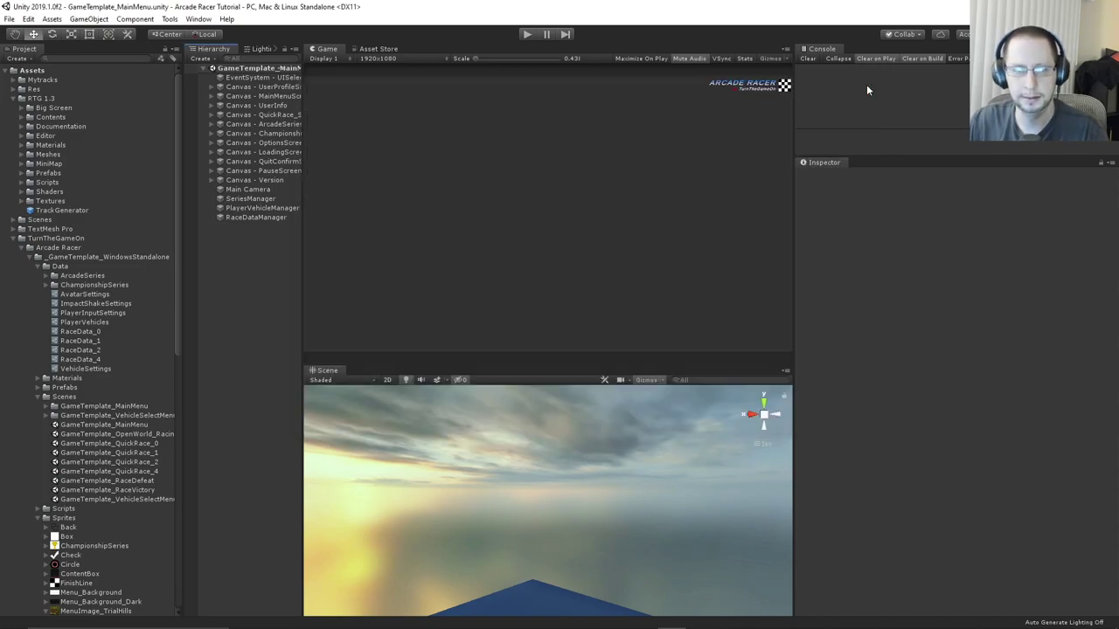
Open the GameTemplate_QuickRace_4 scene and expand the Automatic Junction Configuration Helper for both CarAIWaypointRoute objects
{"action": "left_click", "coordinate": [144, 472]}
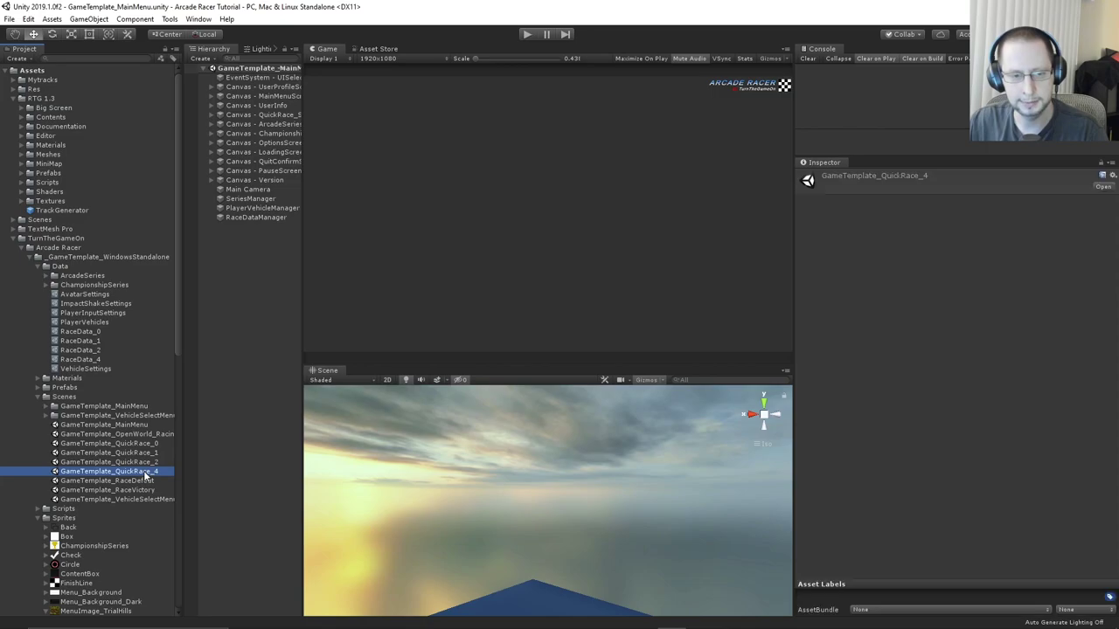
{"action": "double_click", "coordinate": [144, 472]}
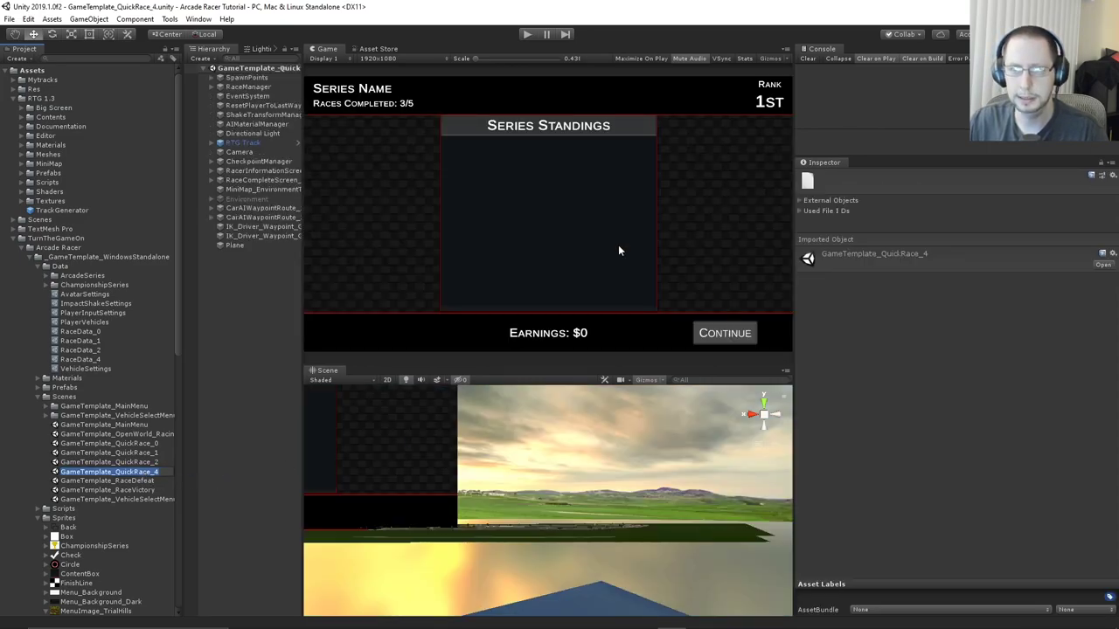
{"action": "left_click", "coordinate": [262, 208]}
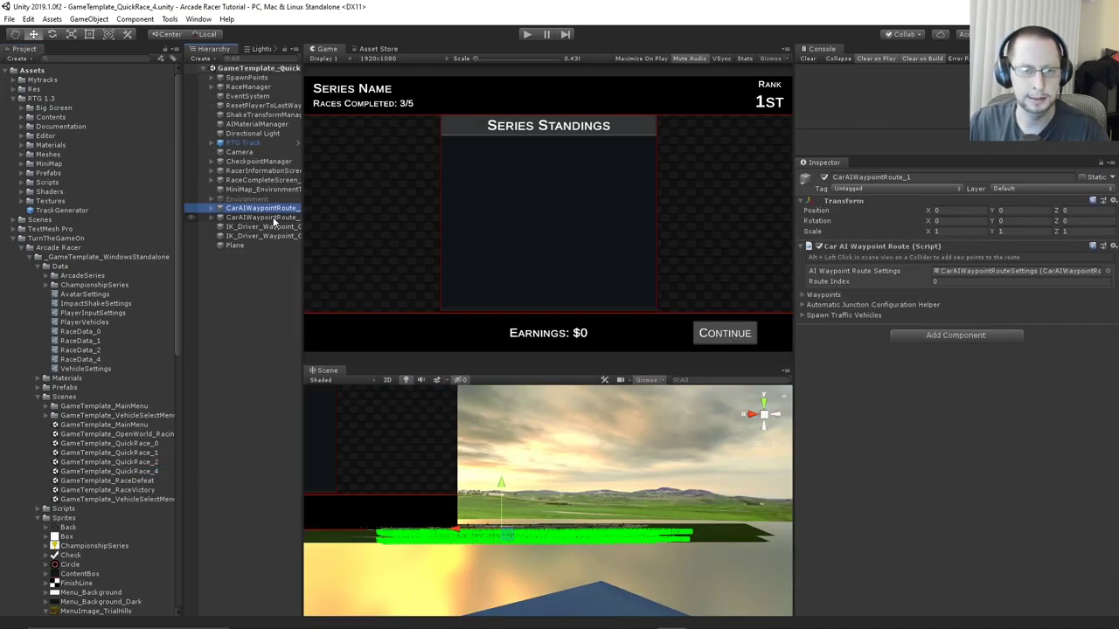
{"action": "left_click", "coordinate": [262, 218], "text": "shift"}
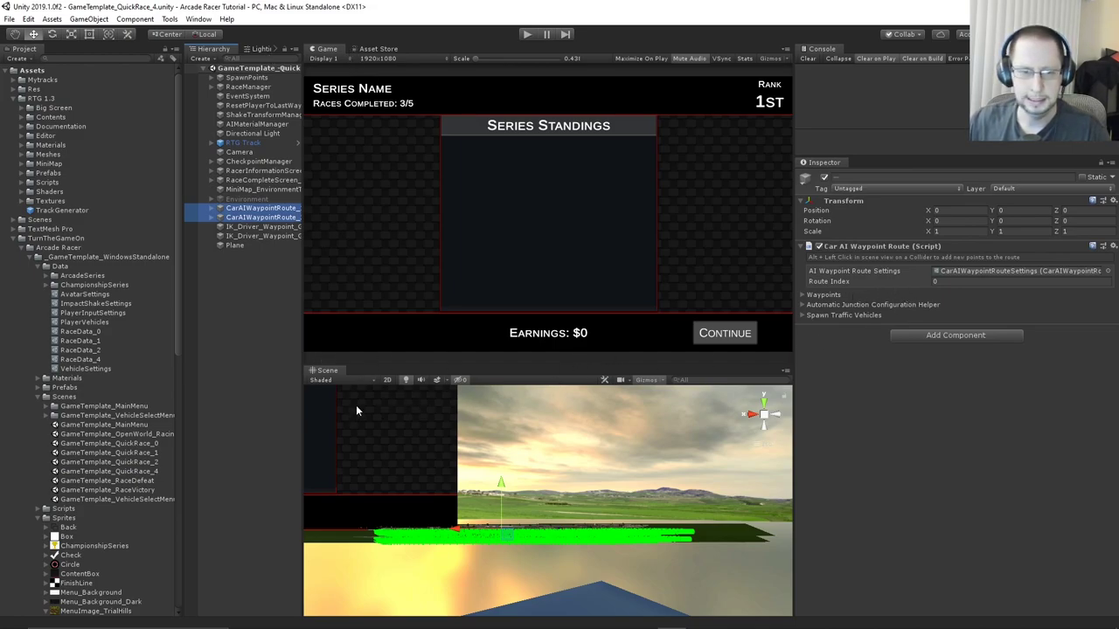
{"action": "left_click", "coordinate": [801, 305]}
{"action": "left_click", "coordinate": [906, 473]}
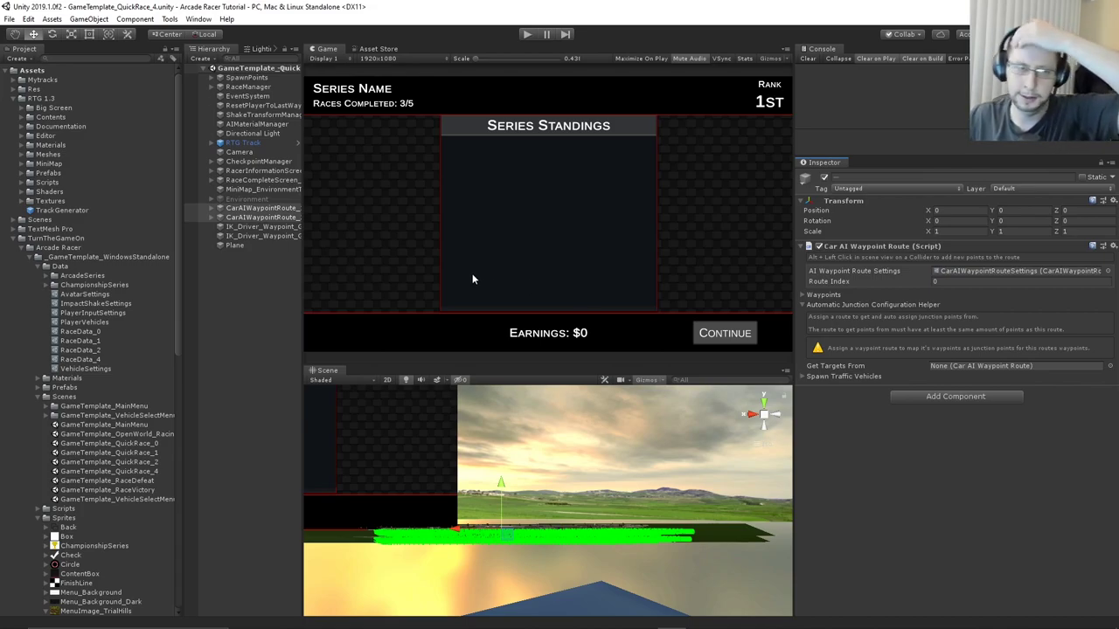
Dock the Scene view beside the Game and Asset Store views and orbit it to look down on the track
{"action": "left_click_drag", "start_coordinate": [320, 374], "coordinate": [413, 54]}
{"action": "left_click_drag", "start_coordinate": [525, 295], "coordinate": [422, 457], "text": "alt"}
{"action": "scroll", "coordinate": [542, 403], "scroll_direction": "up", "scroll_amount": 6}
{"action": "scroll", "coordinate": [478, 402], "scroll_direction": "up", "scroll_amount": 3}
{"action": "left_click_drag", "start_coordinate": [477, 395], "coordinate": [291, 277], "text": "alt"}
Turn on Can Update Gizmos and Always Draw Gizmos in the CarAIWaypointRouteSettings asset assigned to CarAIWaypointRoute_1
{"action": "left_click", "coordinate": [269, 208]}
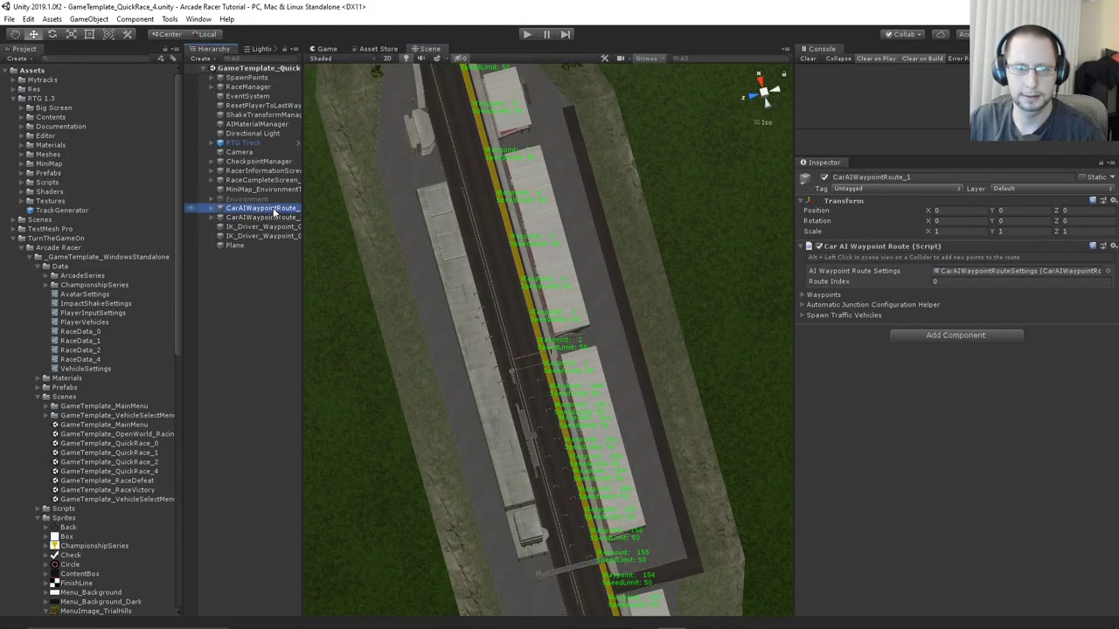
{"action": "left_click", "coordinate": [956, 269]}
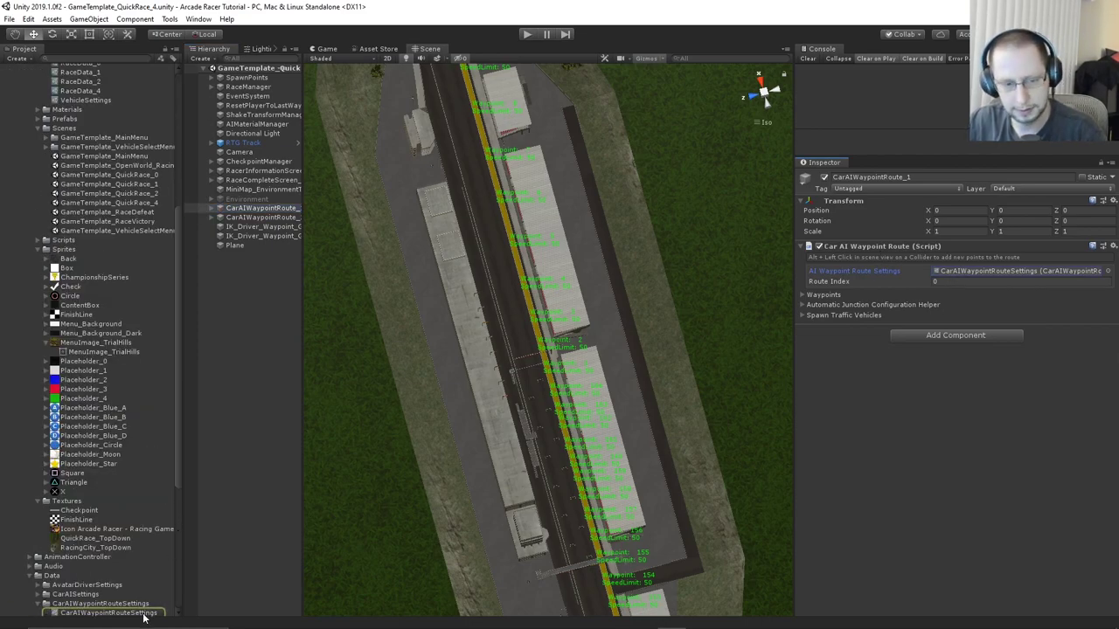
{"action": "double_click", "coordinate": [955, 269]}
{"action": "left_click", "coordinate": [930, 305]}
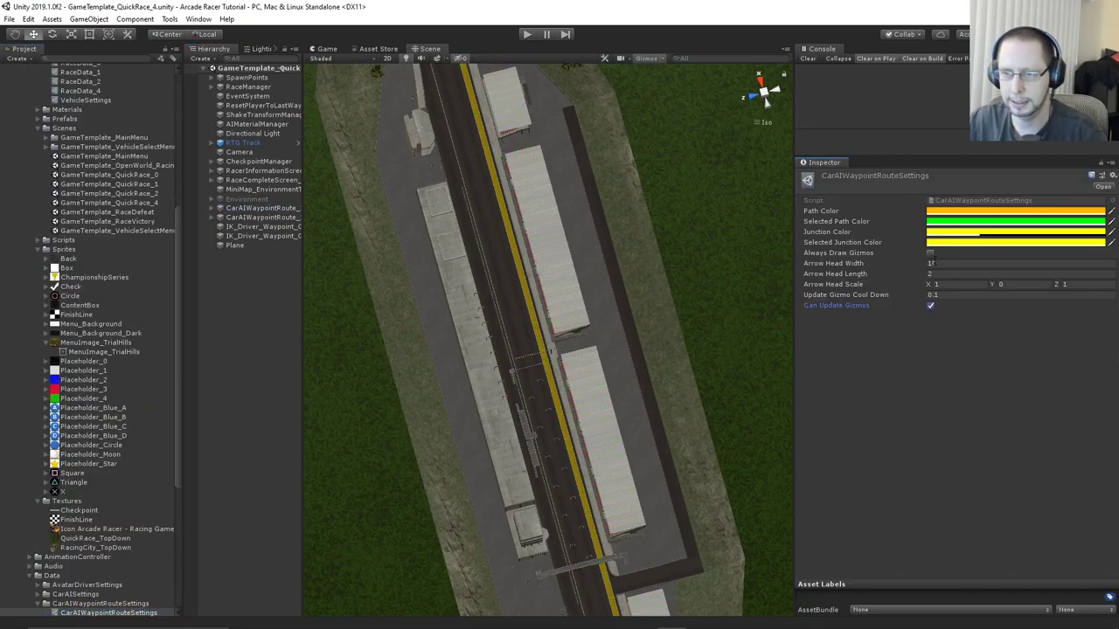
{"action": "left_click", "coordinate": [929, 253]}
{"action": "scroll", "coordinate": [543, 335], "scroll_direction": "down", "scroll_amount": 10}
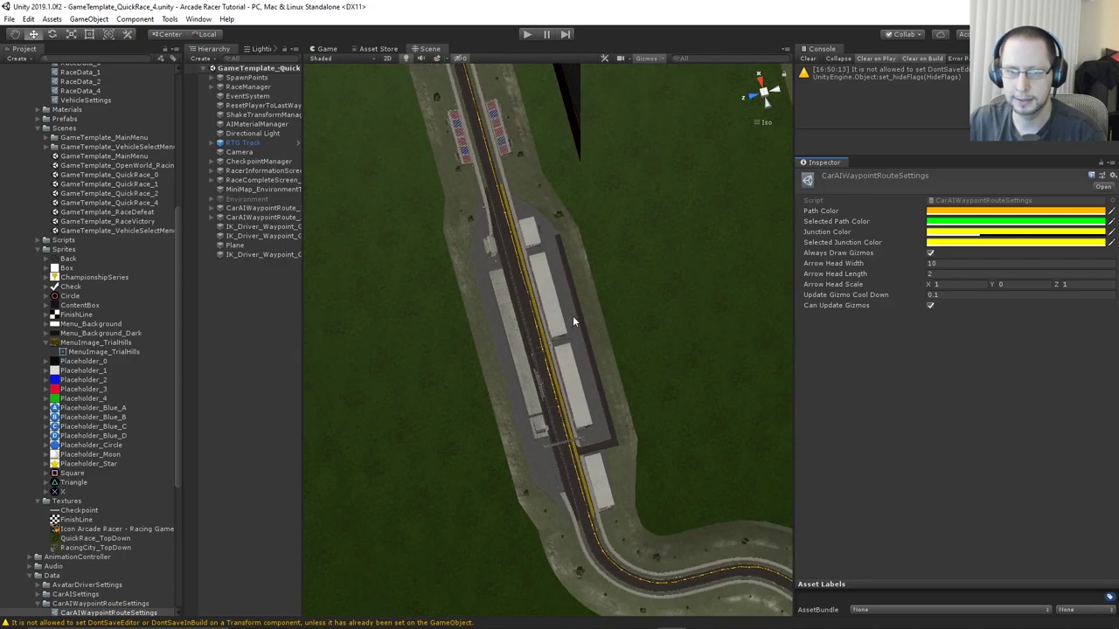
{"action": "middle_click_drag", "start_coordinate": [541, 310], "coordinate": [511, 291]}
{"action": "scroll", "coordinate": [537, 307], "scroll_direction": "up", "scroll_amount": 3}
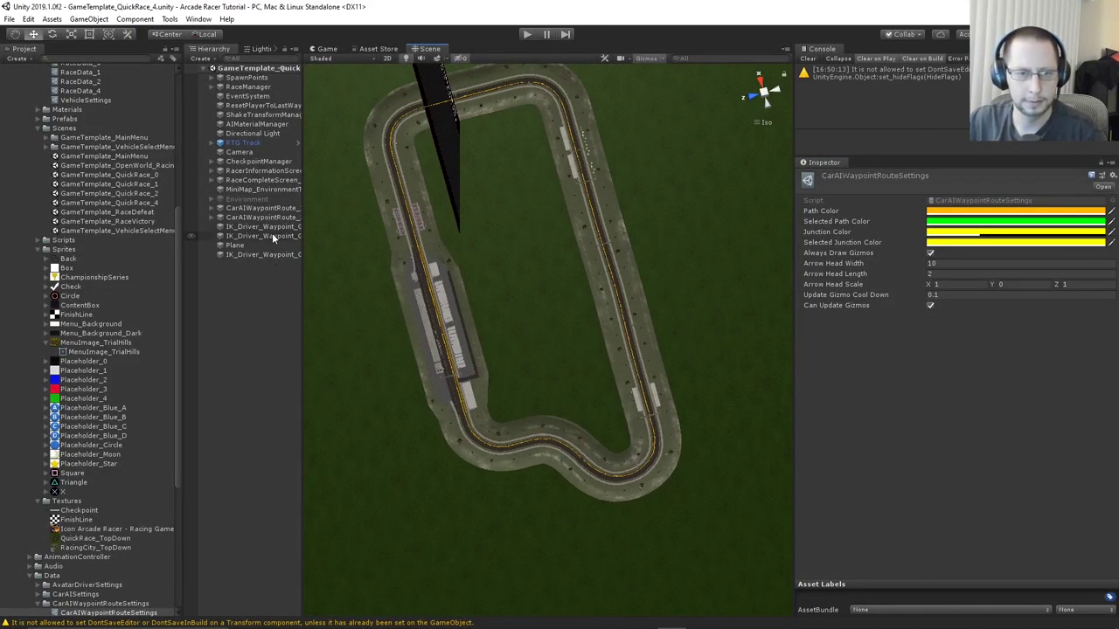
Examine the IK_Driver_Waypoint_Gizmo_Helper objects and the waypoint routes drawn around the whole track
{"action": "left_click", "coordinate": [272, 233]}
{"action": "left_click", "coordinate": [273, 229], "text": "ctrl"}
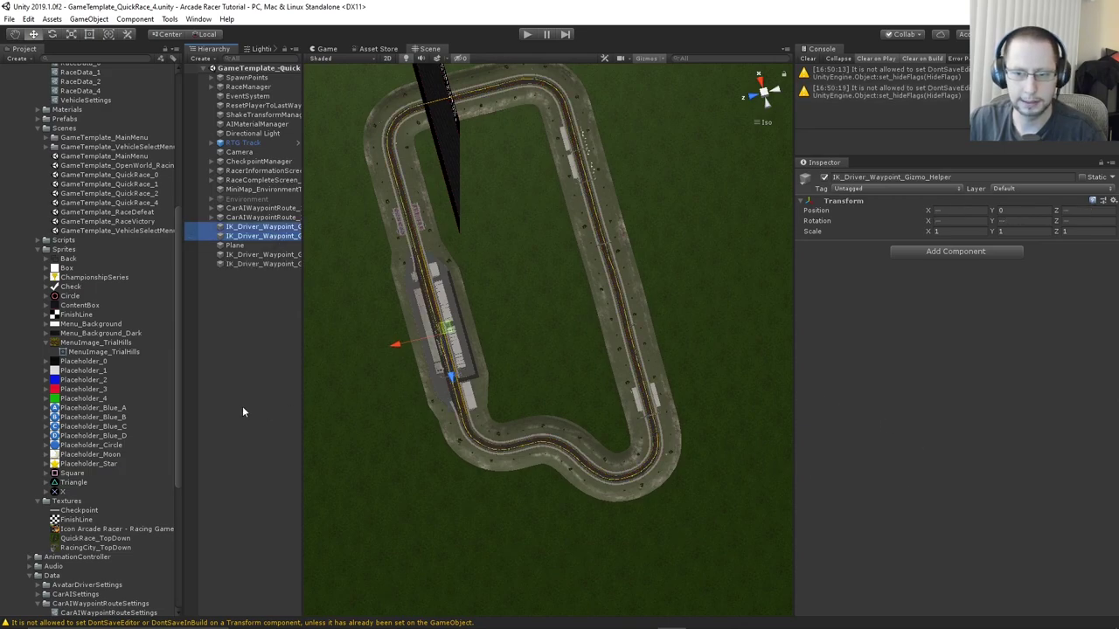
{"action": "left_click", "coordinate": [247, 365]}
{"action": "scroll", "coordinate": [505, 397], "scroll_direction": "up", "scroll_amount": 6}
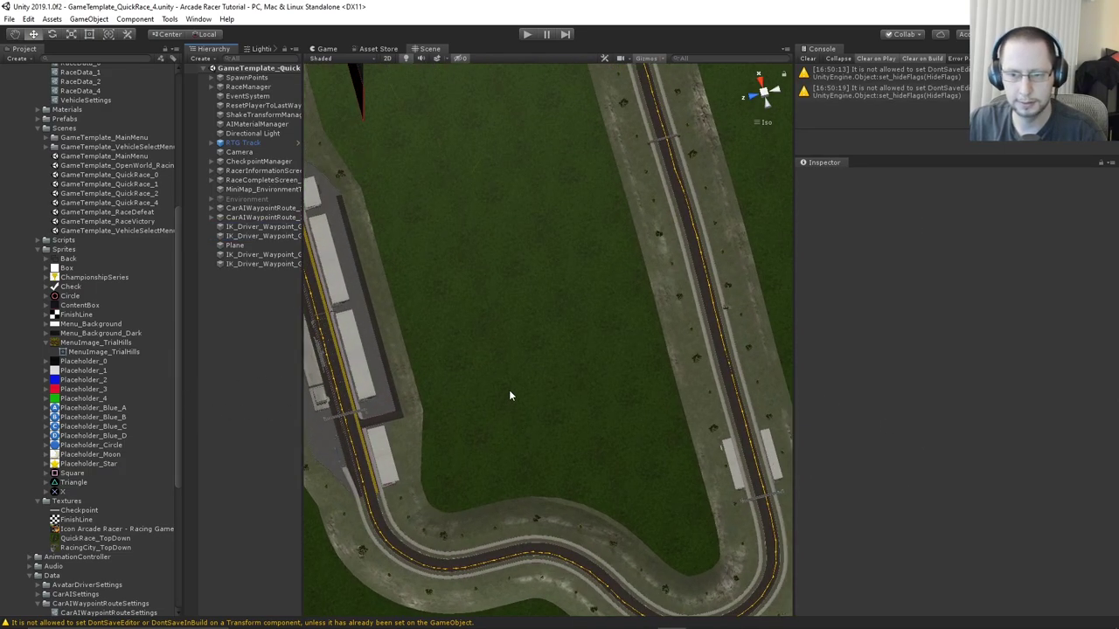
{"action": "scroll", "coordinate": [510, 395], "scroll_direction": "down", "scroll_amount": 8}
{"action": "left_click_drag", "start_coordinate": [484, 391], "coordinate": [749, 359], "text": "alt"}
{"action": "middle_click_drag", "start_coordinate": [594, 363], "coordinate": [752, 331]}
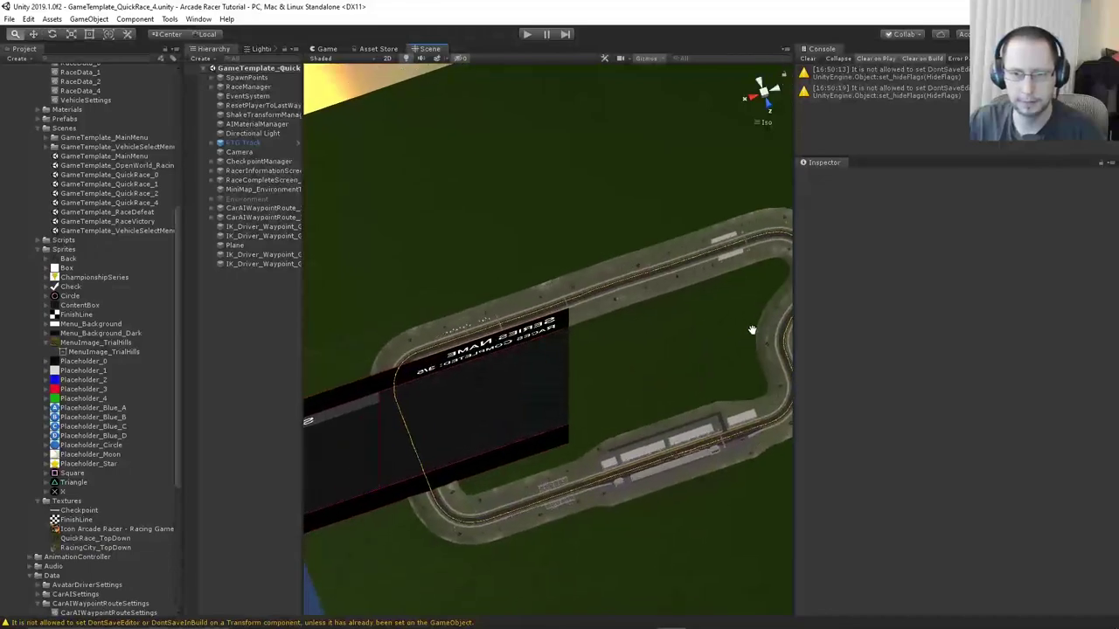
{"action": "left_click_drag", "start_coordinate": [752, 330], "coordinate": [411, 344], "text": "alt"}
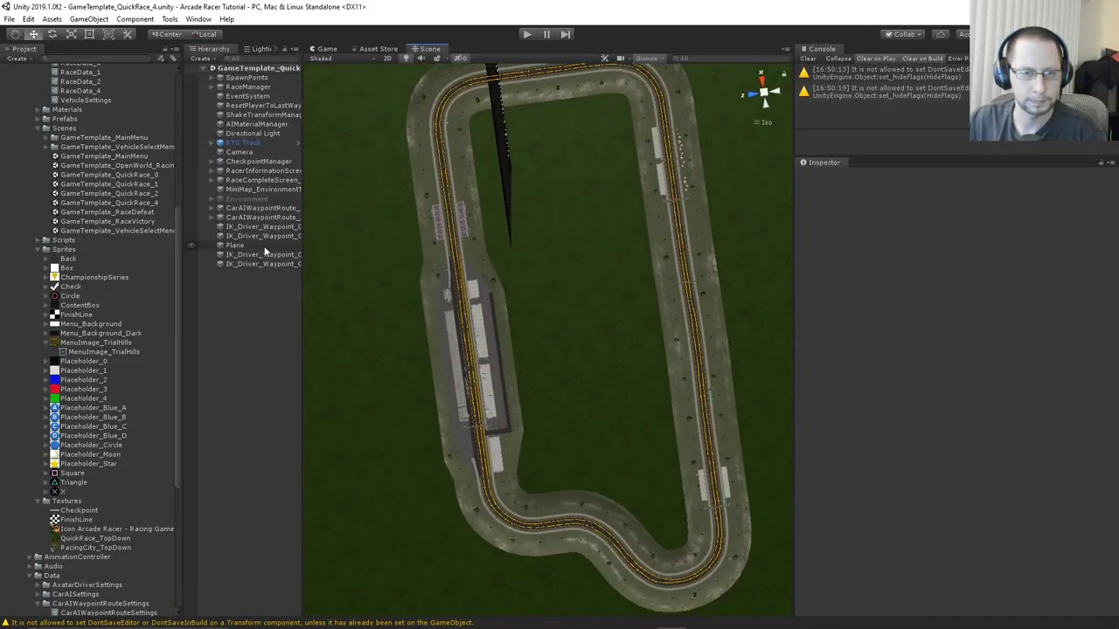
Assign CarAIWaypointRoute_2 as the Get Targets From route in CarAIWaypointRoute_1's Automatic Junction Configuration Helper
{"action": "left_click", "coordinate": [254, 208]}
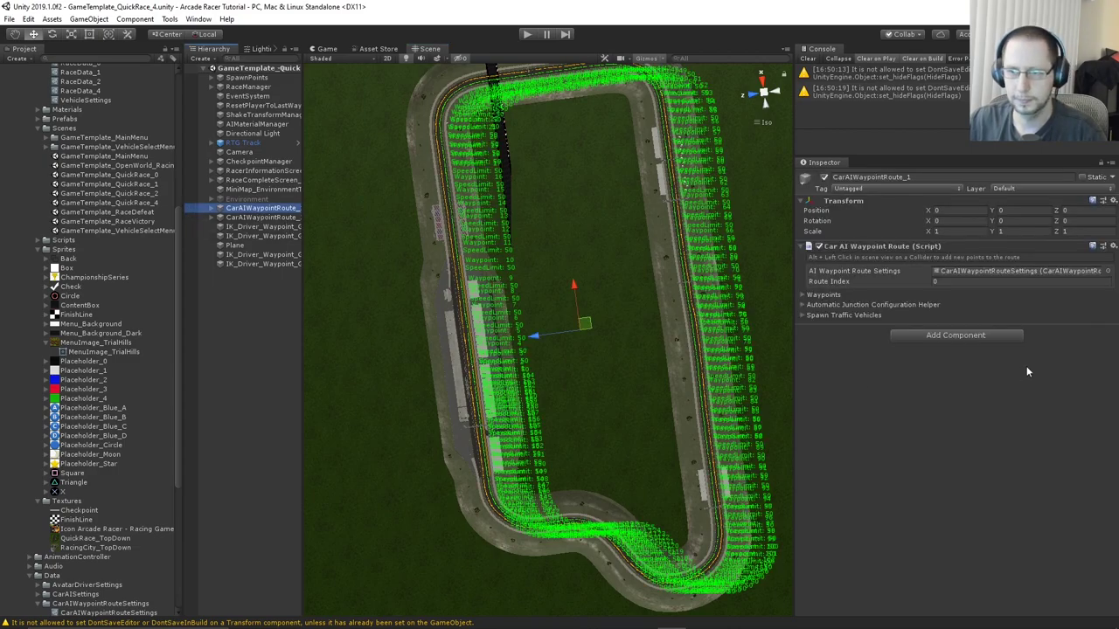
{"action": "left_click", "coordinate": [813, 305]}
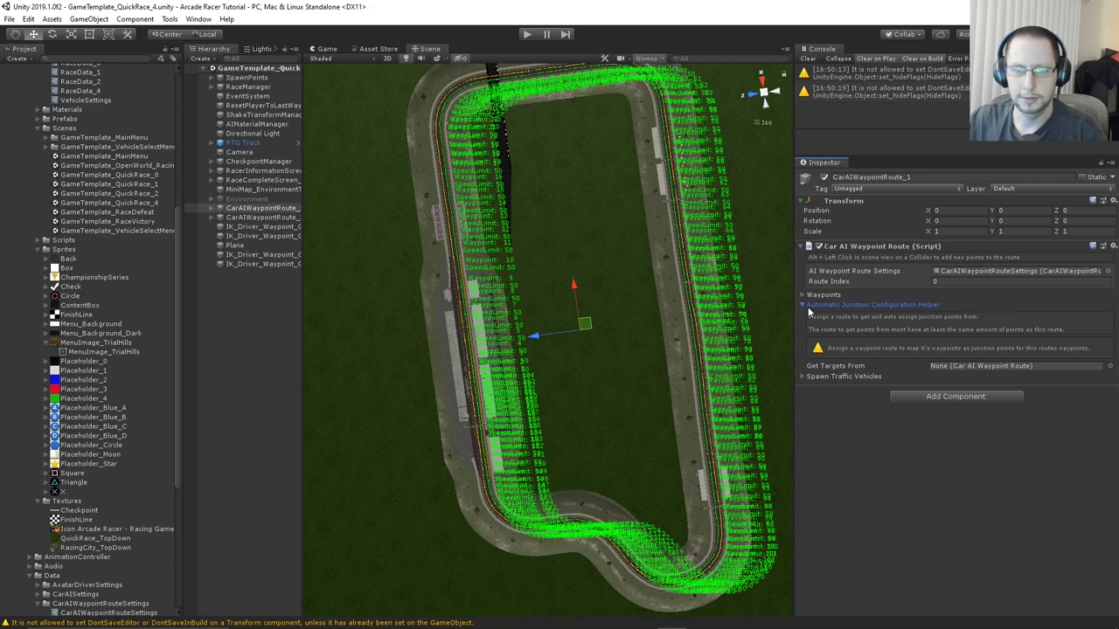
{"action": "left_click_drag", "start_coordinate": [302, 247], "coordinate": [330, 249]}
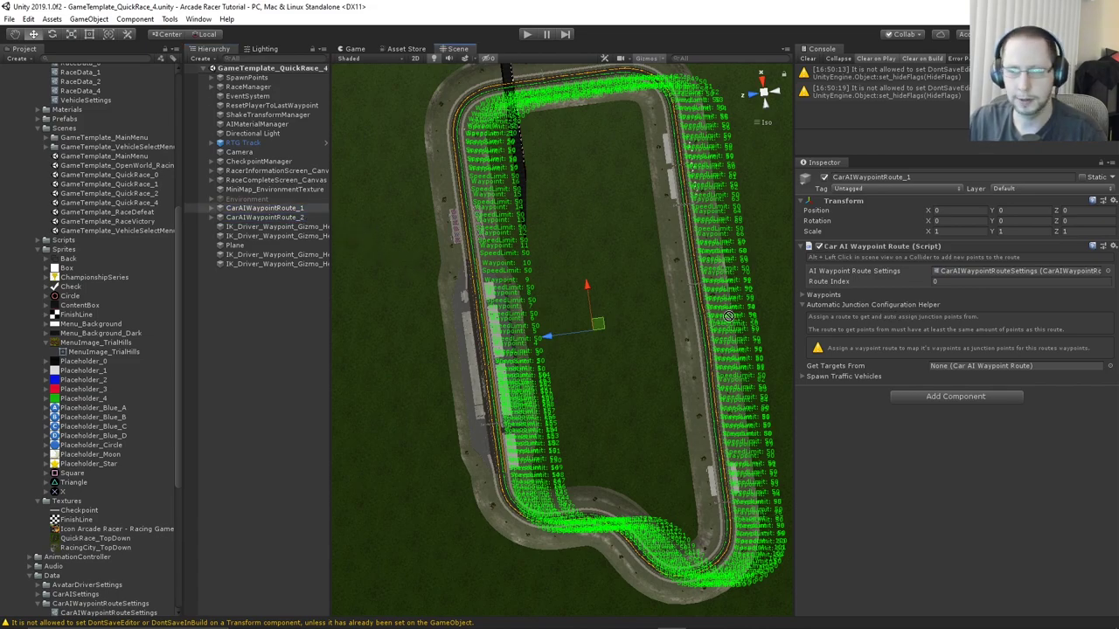
{"action": "left_click", "coordinate": [874, 304]}
{"action": "left_click_drag", "start_coordinate": [984, 372], "coordinate": [983, 366]}
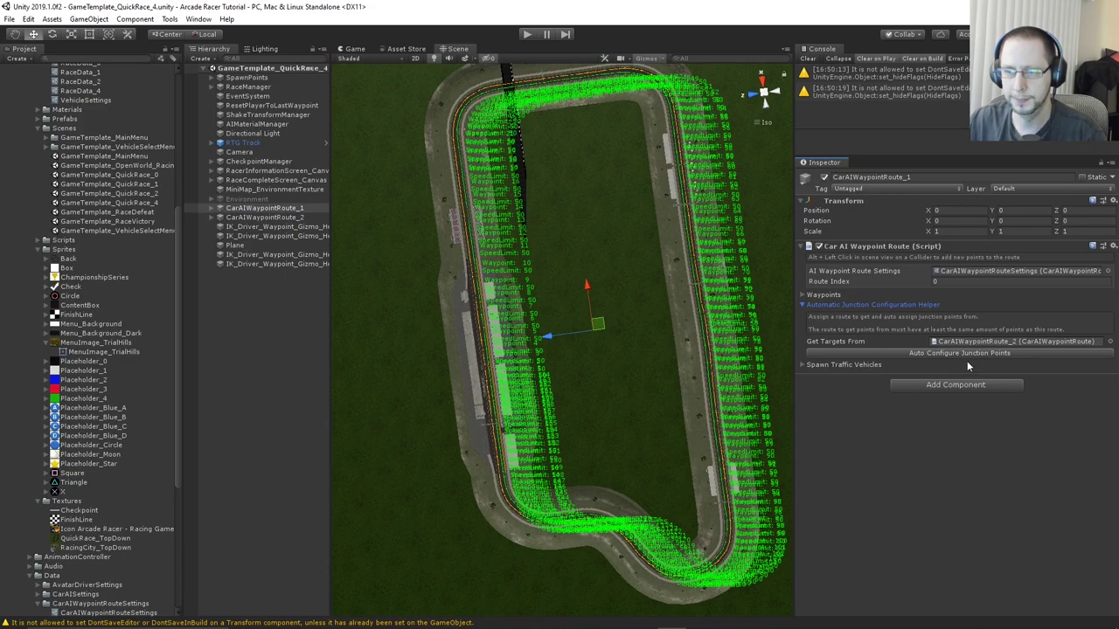
Auto-configure the junction points of CarAIWaypointRoute_1
{"action": "scroll", "coordinate": [506, 456], "scroll_direction": "up", "scroll_amount": 5}
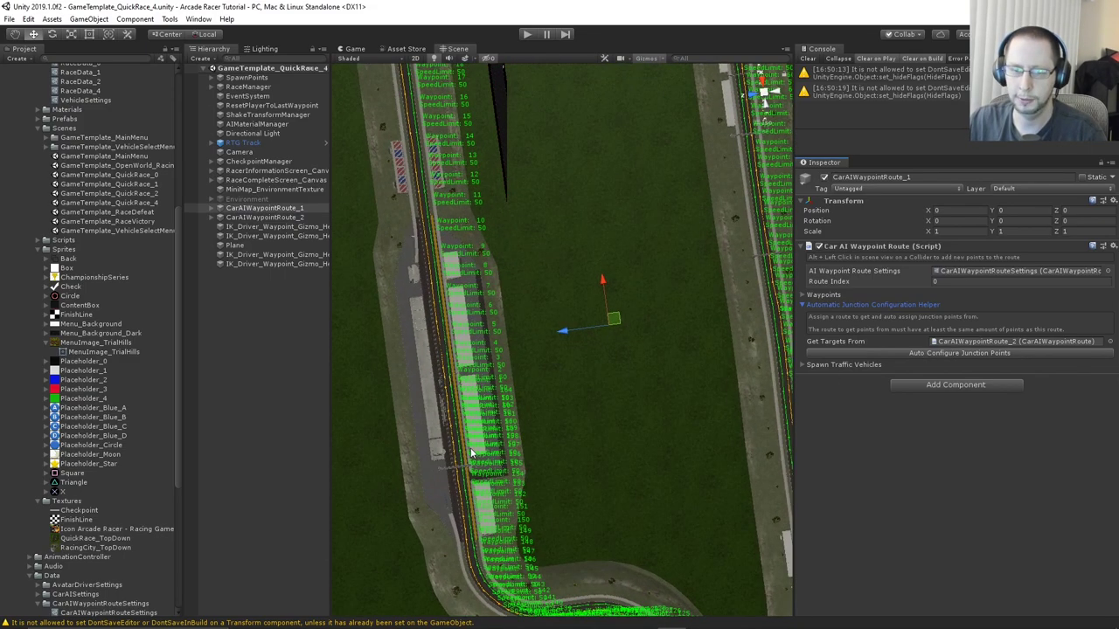
{"action": "middle_click_drag", "start_coordinate": [505, 456], "coordinate": [699, 405]}
{"action": "scroll", "coordinate": [624, 409], "scroll_direction": "up", "scroll_amount": 8}
{"action": "middle_click_drag", "start_coordinate": [622, 407], "coordinate": [574, 328]}
{"action": "scroll", "coordinate": [611, 358], "scroll_direction": "down", "scroll_amount": 3}
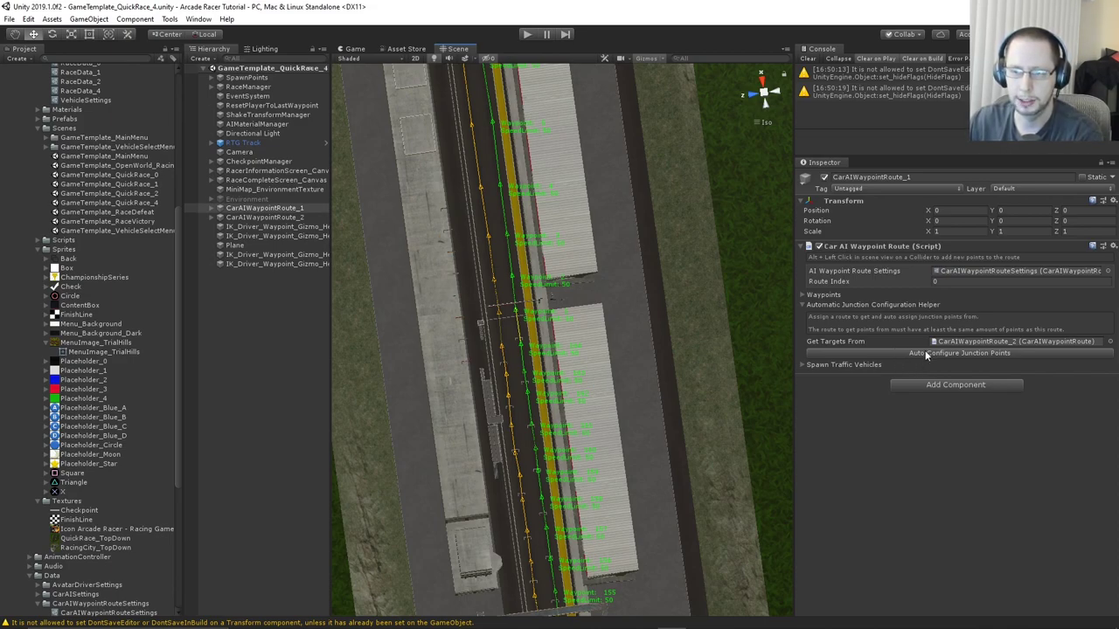
{"action": "left_click", "coordinate": [925, 353]}
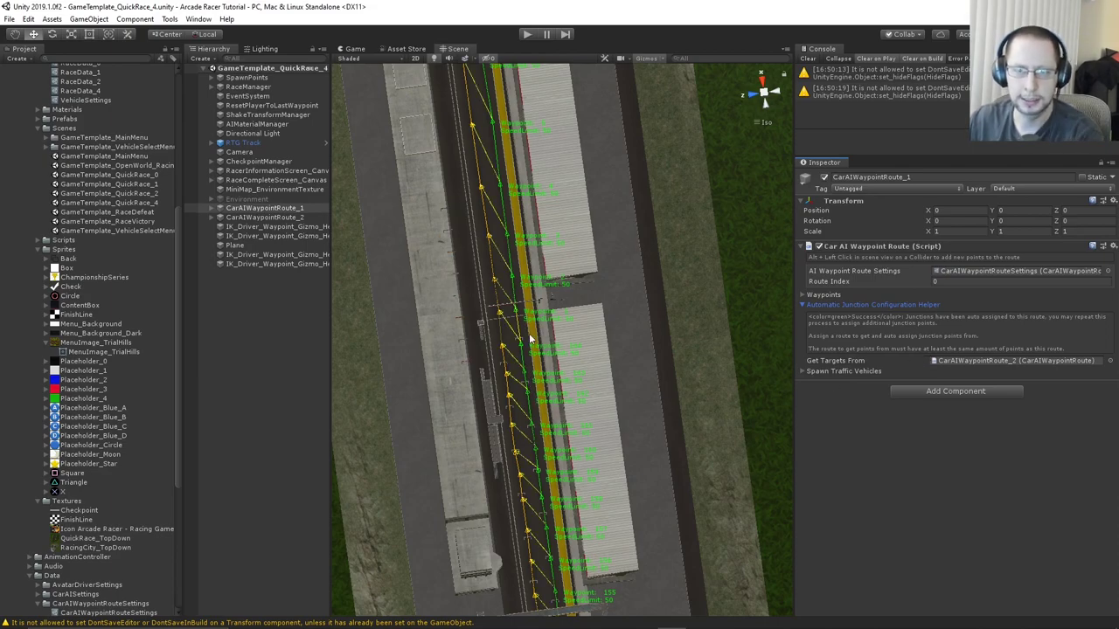
Set CarAIWaypointRoute_1 as the Get Targets From route for CarAIWaypointRoute_2 and auto-configure its junction points
{"action": "scroll", "coordinate": [529, 370], "scroll_direction": "up", "scroll_amount": 4}
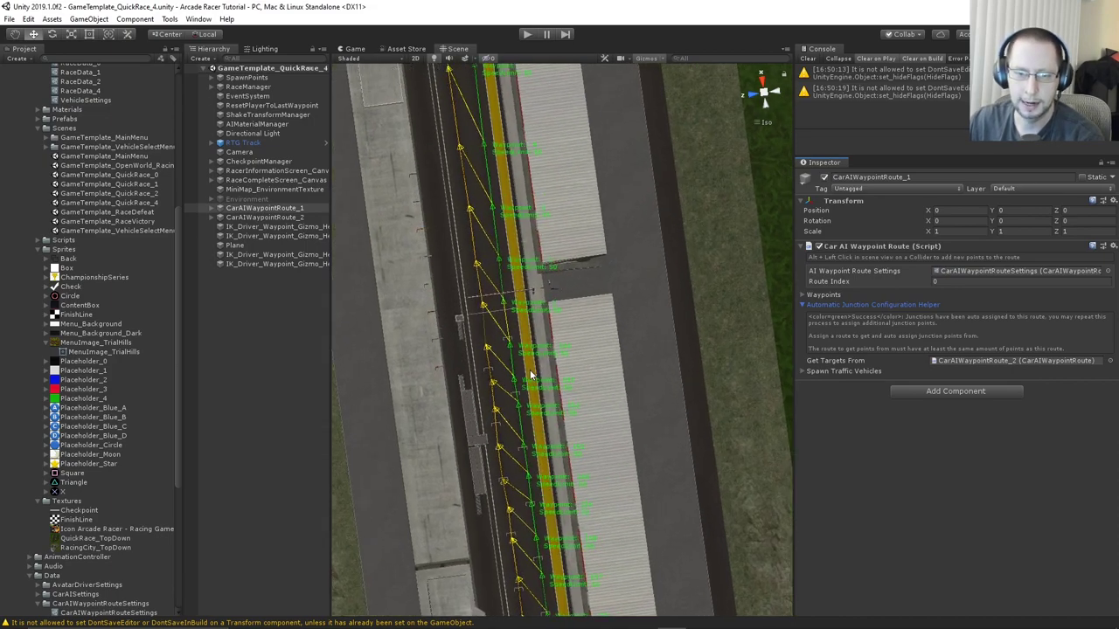
{"action": "scroll", "coordinate": [528, 371], "scroll_direction": "up", "scroll_amount": 5}
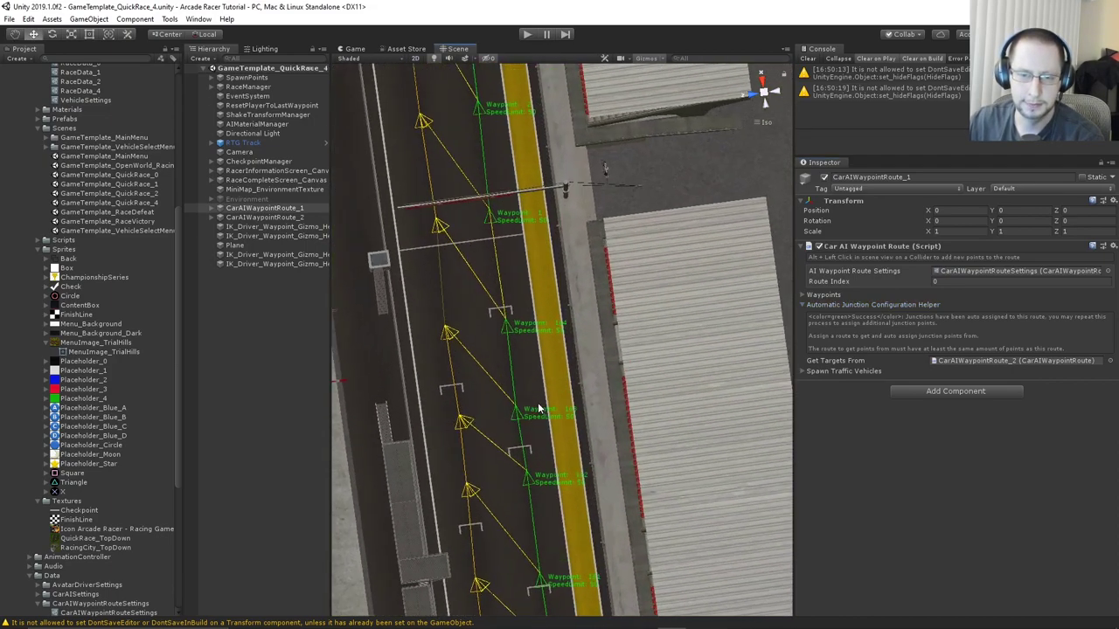
{"action": "scroll", "coordinate": [511, 427], "scroll_direction": "up", "scroll_amount": 5}
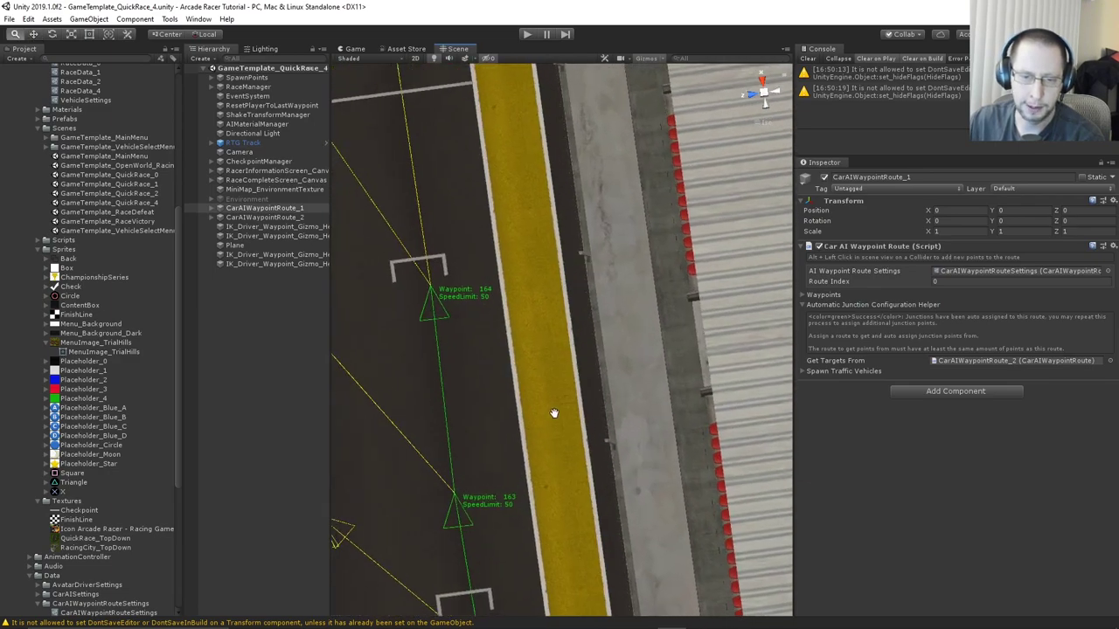
{"action": "scroll", "coordinate": [657, 330], "scroll_direction": "up", "scroll_amount": 4}
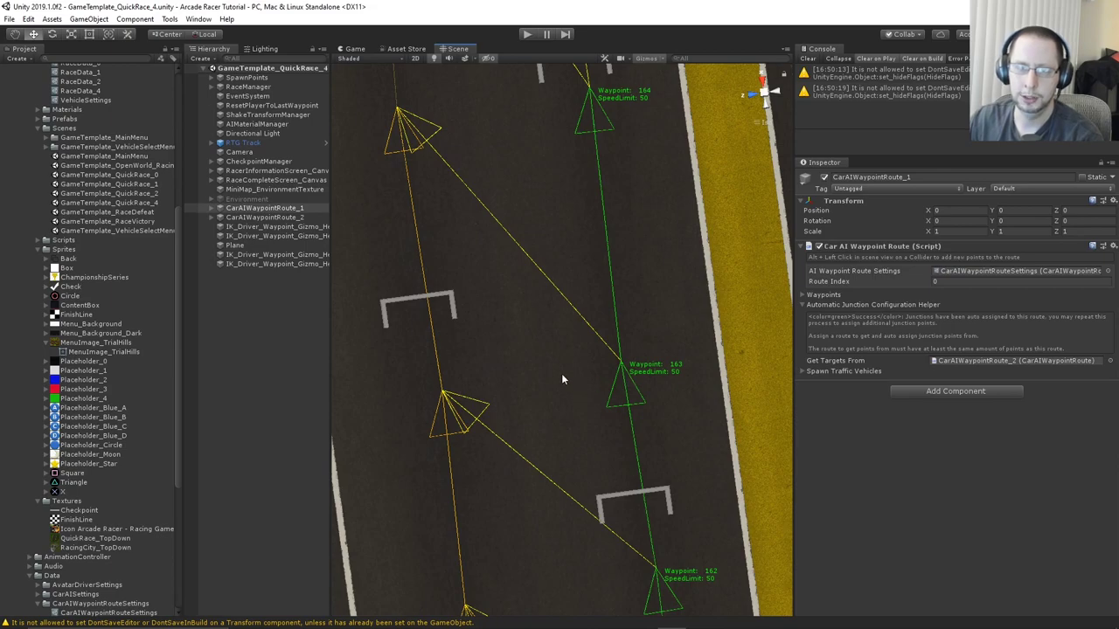
{"action": "middle_click_drag", "start_coordinate": [561, 378], "coordinate": [706, 585]}
{"action": "scroll", "coordinate": [627, 484], "scroll_direction": "down", "scroll_amount": 1}
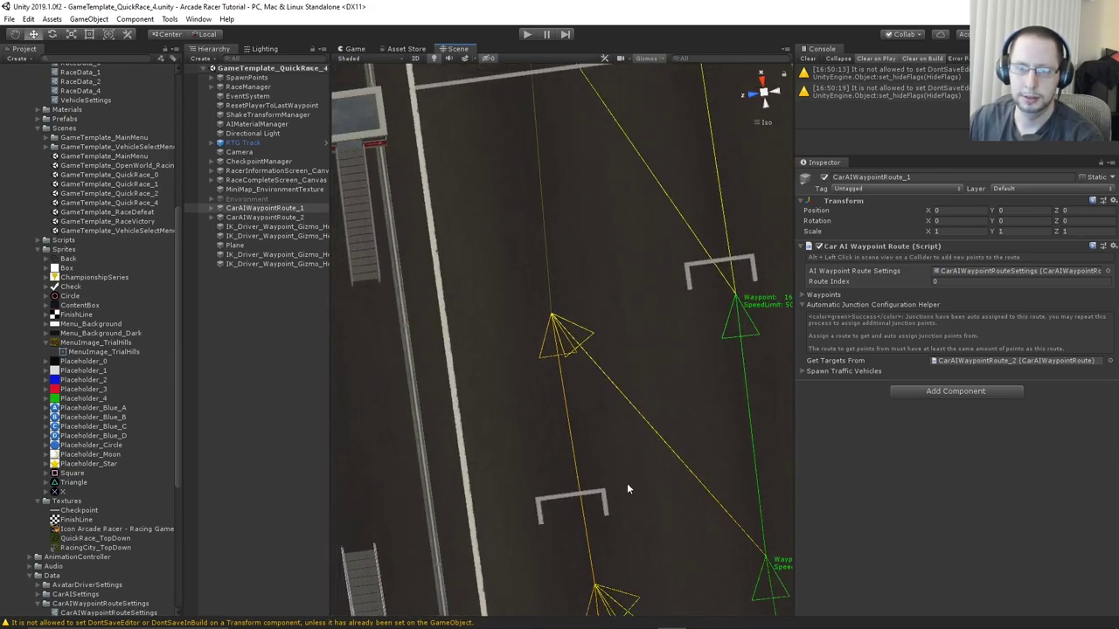
{"action": "left_click", "coordinate": [294, 218]}
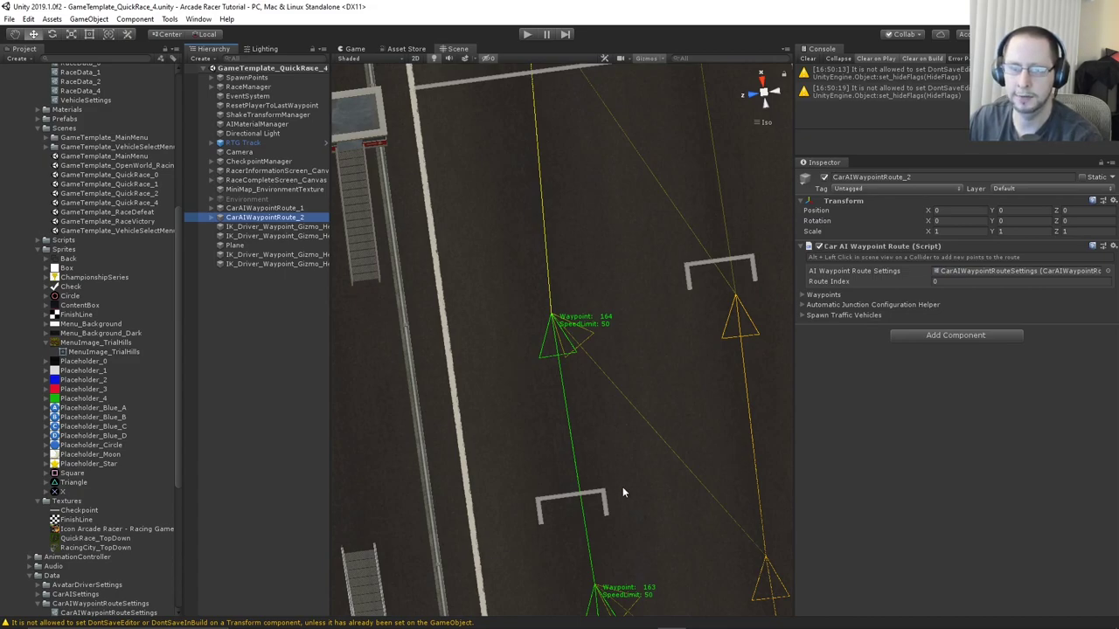
{"action": "left_click", "coordinate": [803, 305]}
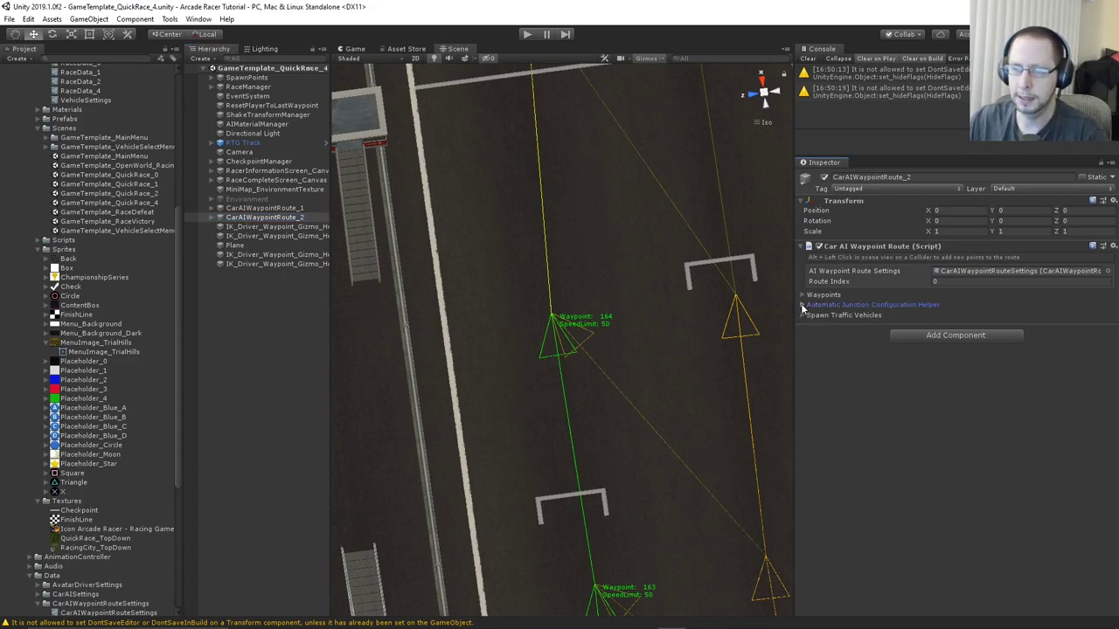
{"action": "left_click_drag", "start_coordinate": [284, 210], "coordinate": [947, 368]}
{"action": "left_click", "coordinate": [937, 354]}
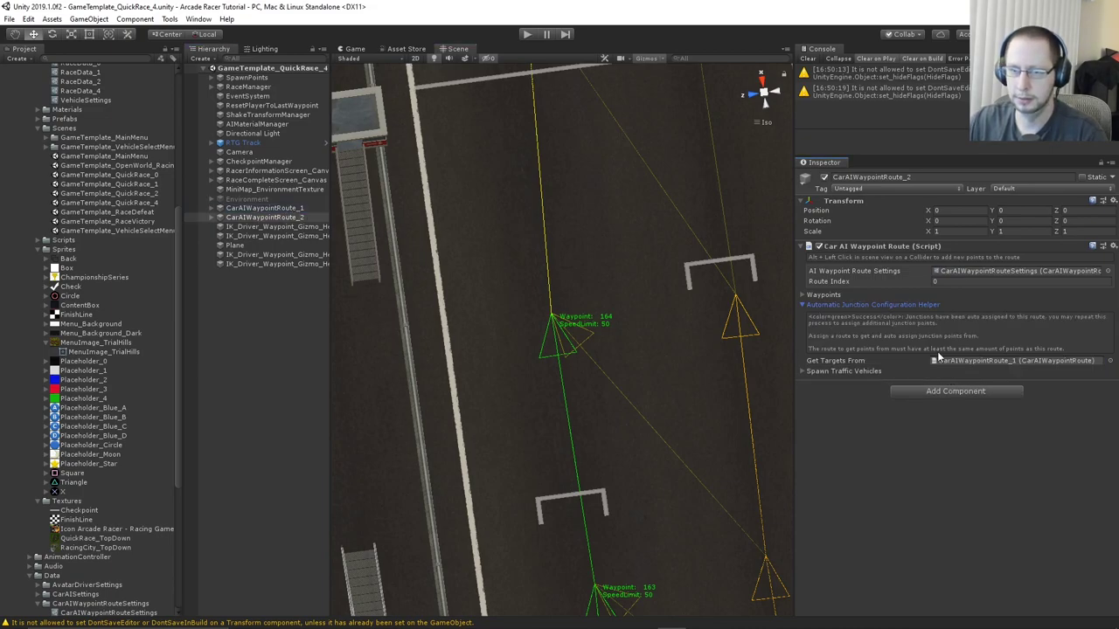
Examine the junction lines between the two waypoint routes along the full length of the track
{"action": "scroll", "coordinate": [618, 441], "scroll_direction": "down", "scroll_amount": 3}
{"action": "scroll", "coordinate": [617, 436], "scroll_direction": "down", "scroll_amount": 8}
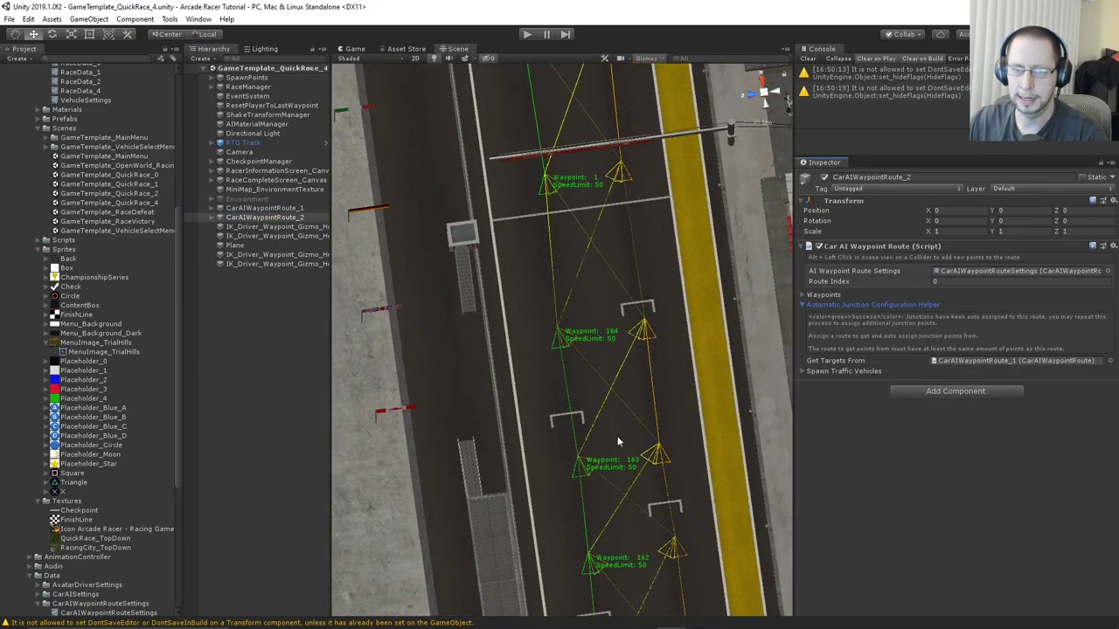
{"action": "scroll", "coordinate": [605, 429], "scroll_direction": "down", "scroll_amount": 8}
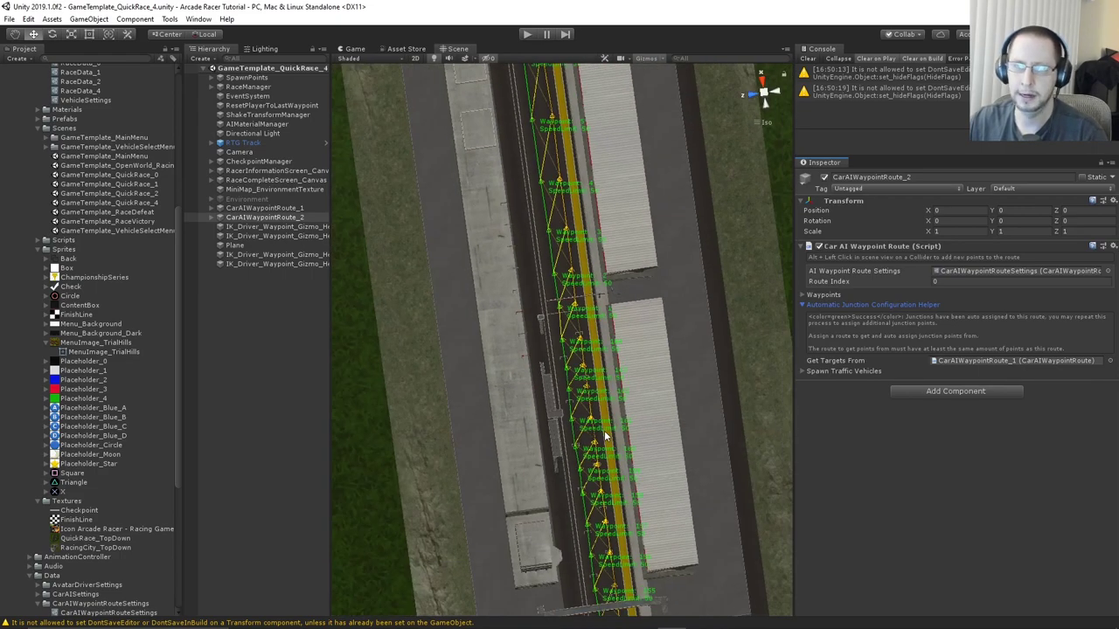
{"action": "middle_click_drag", "start_coordinate": [652, 451], "coordinate": [494, 362]}
{"action": "scroll", "coordinate": [494, 367], "scroll_direction": "down", "scroll_amount": 8}
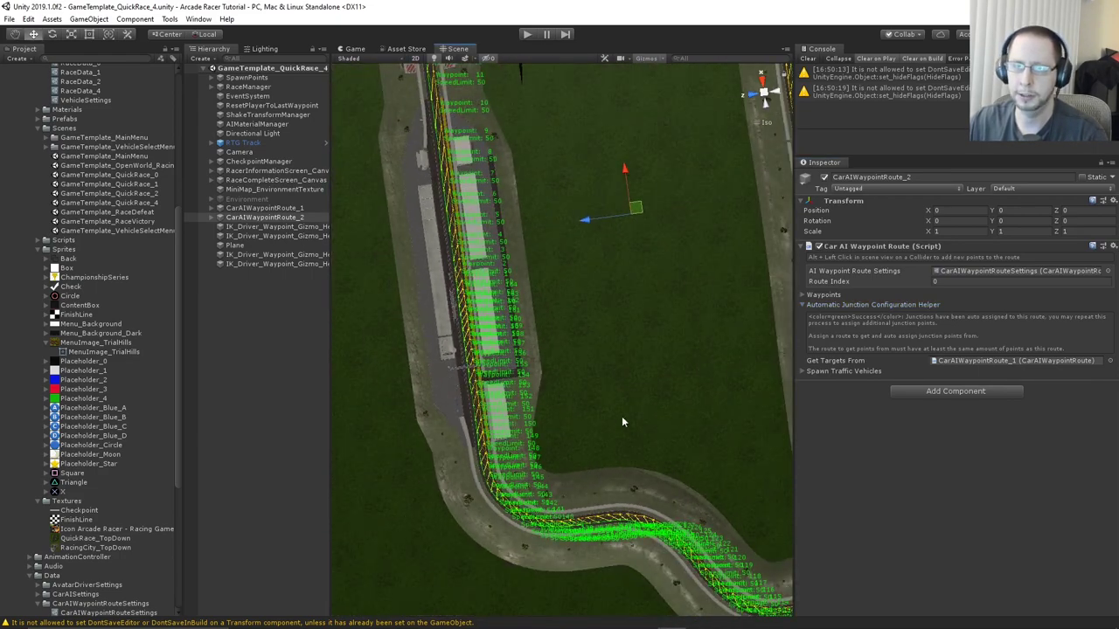
{"action": "middle_click_drag", "start_coordinate": [621, 417], "coordinate": [452, 339]}
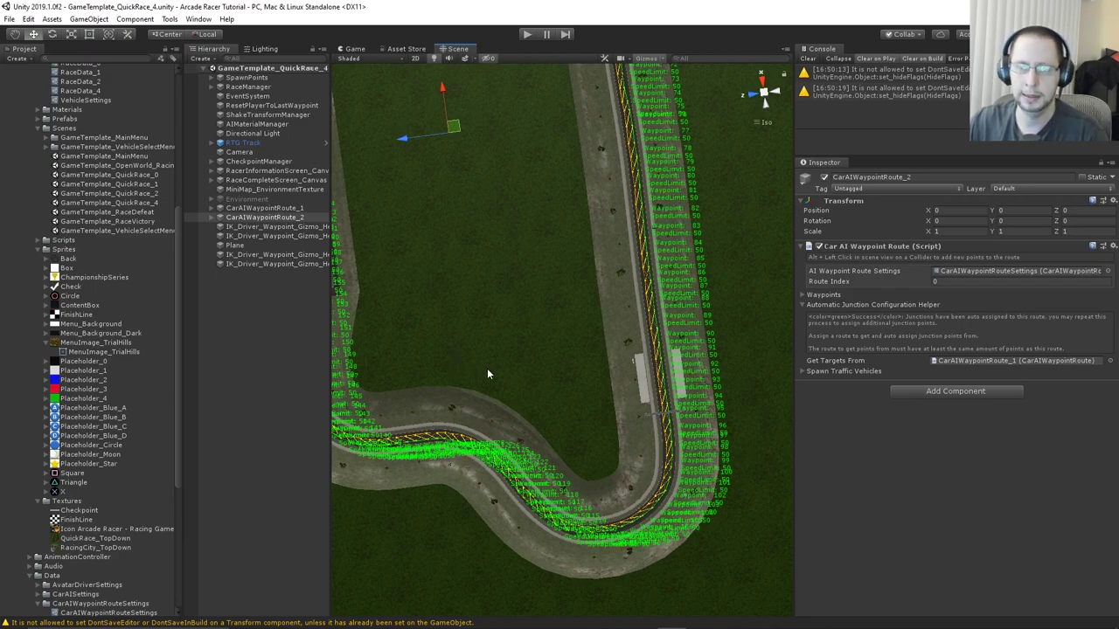
{"action": "middle_click_drag", "start_coordinate": [497, 388], "coordinate": [577, 481]}
{"action": "scroll", "coordinate": [582, 484], "scroll_direction": "down", "scroll_amount": 2}
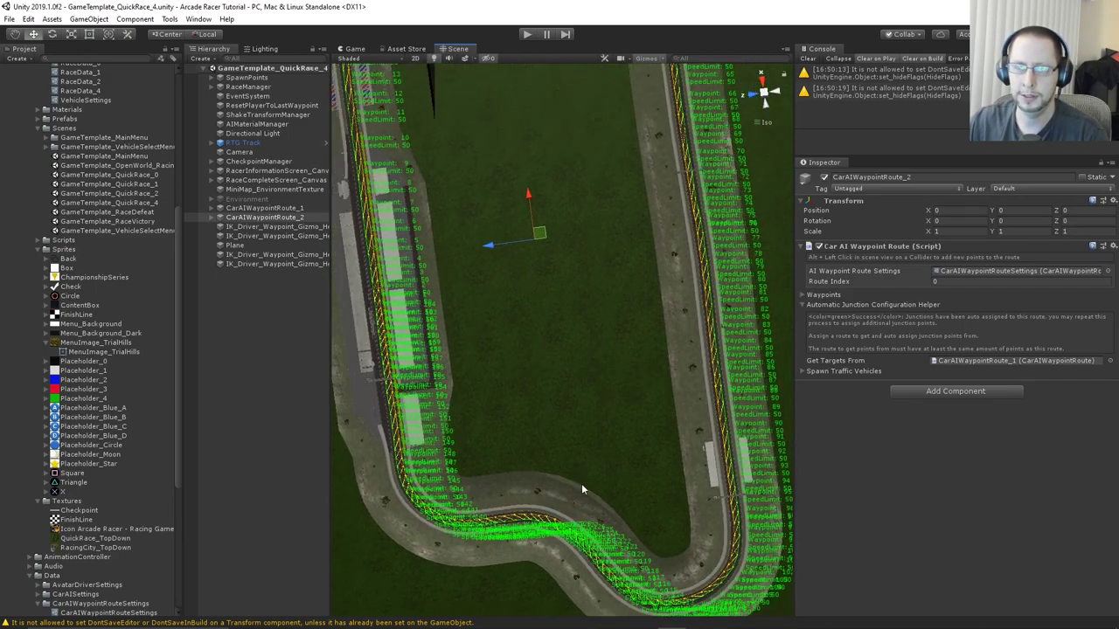
{"action": "scroll", "coordinate": [560, 454], "scroll_direction": "down", "scroll_amount": 5}
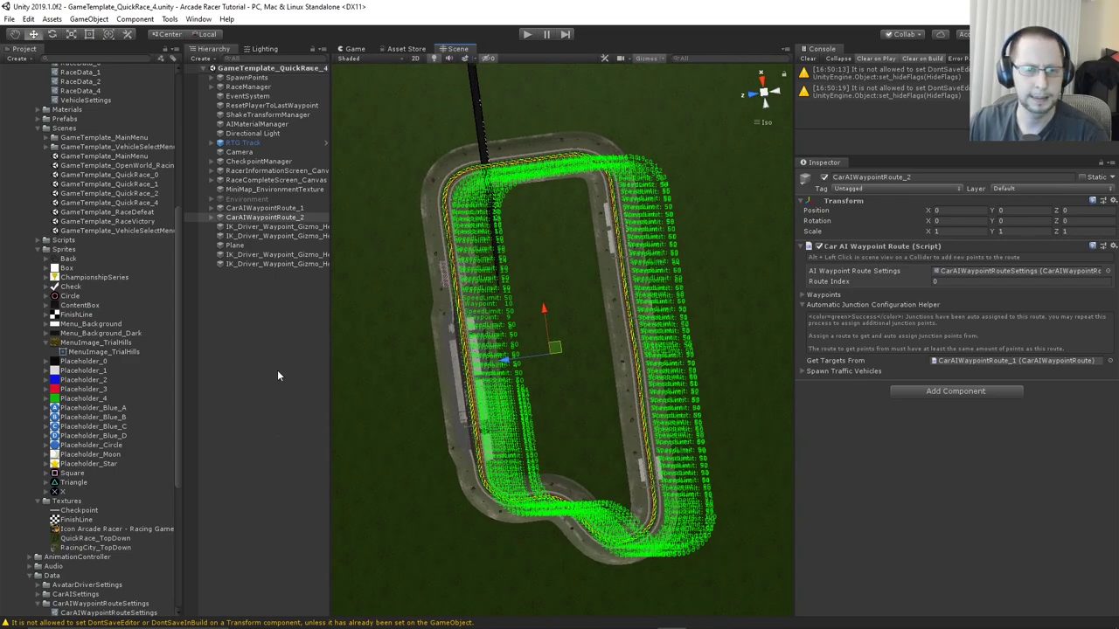
{"action": "left_click", "coordinate": [277, 375]}
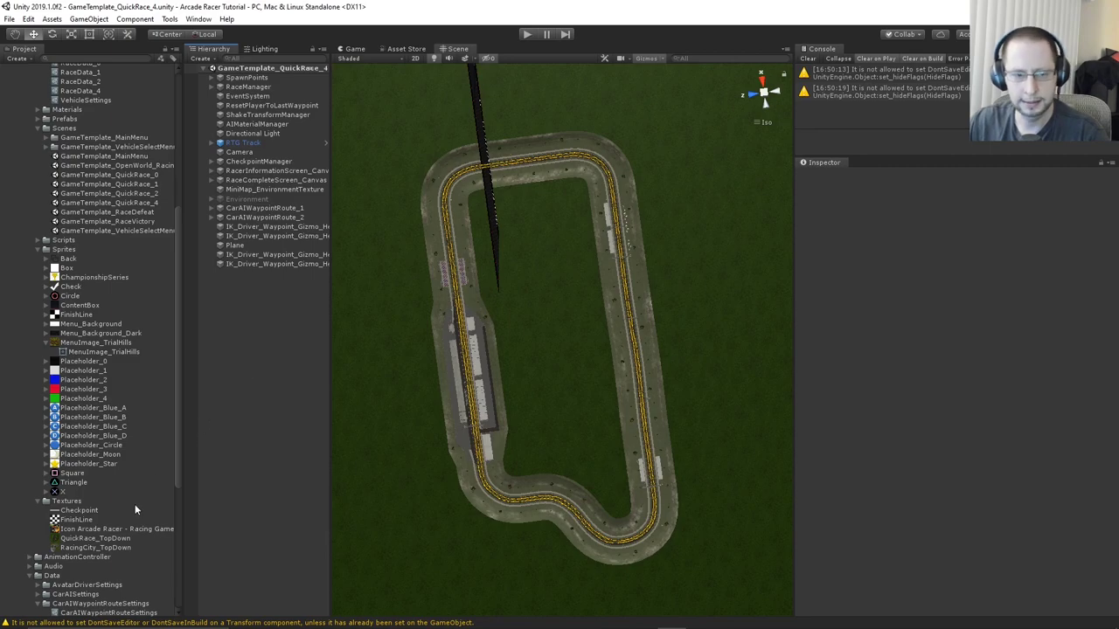
Turn off Always Draw Gizmos and Can Update Gizmos in the CarAIWaypointRouteSettings asset
{"action": "scroll", "coordinate": [134, 503], "scroll_direction": "down", "scroll_amount": 6}
{"action": "left_click", "coordinate": [127, 371]}
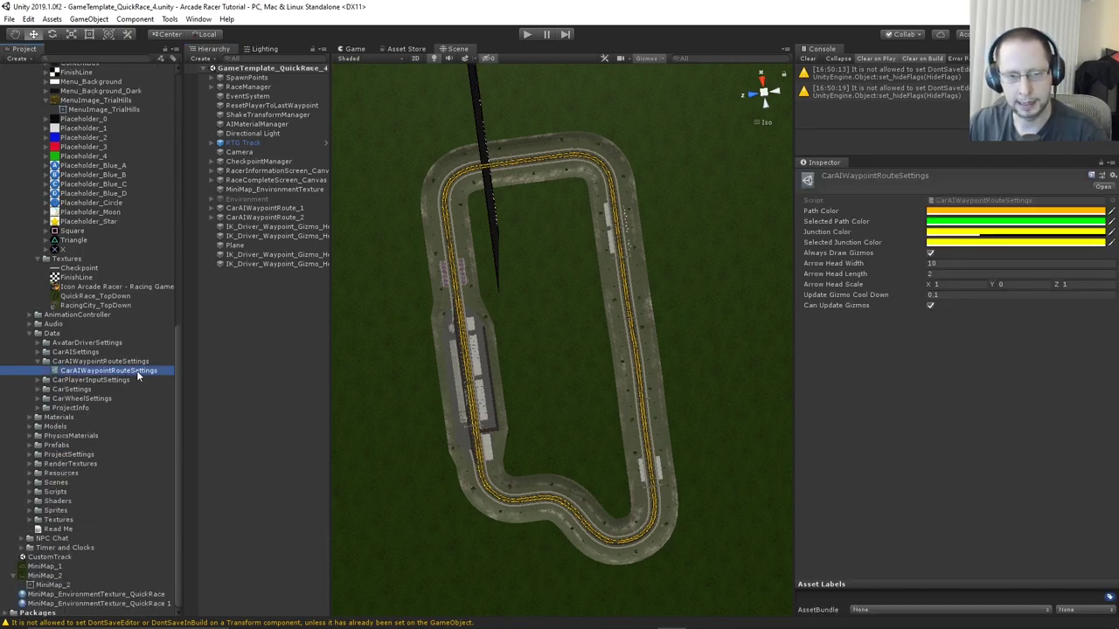
{"action": "left_click", "coordinate": [930, 253]}
{"action": "left_click", "coordinate": [930, 305]}
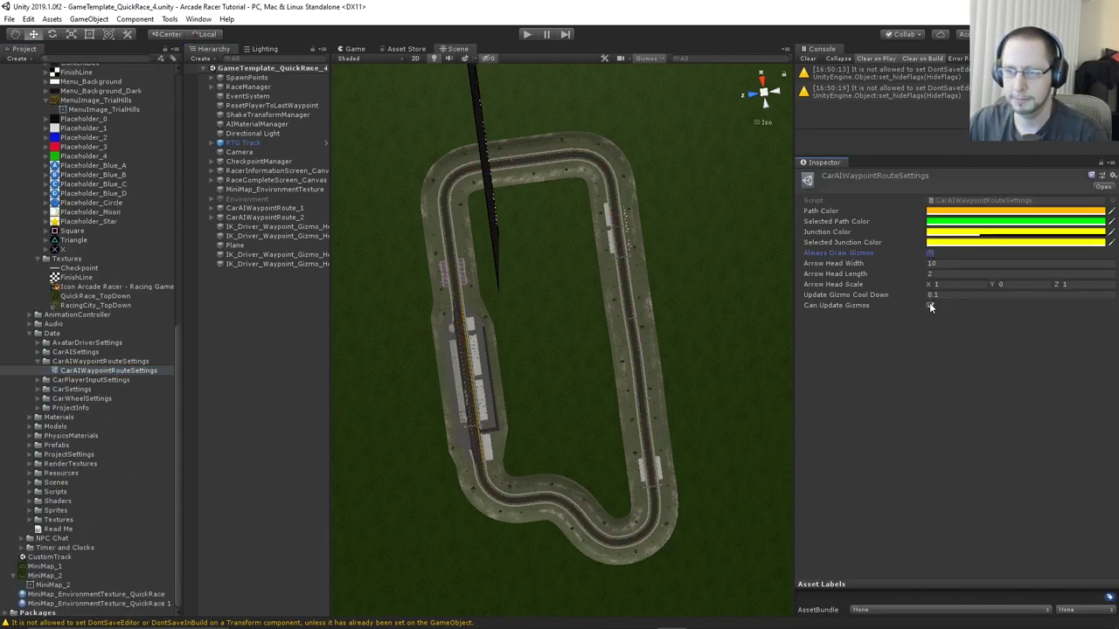
{"action": "left_click", "coordinate": [277, 378]}
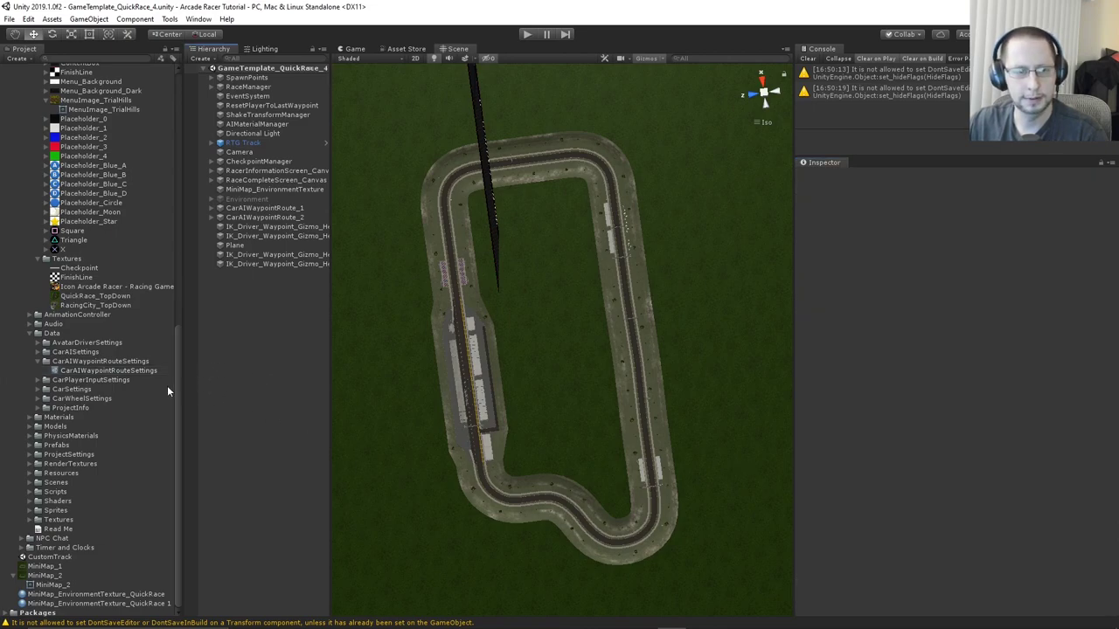
Open the GameTemplate_MainMenu scene and run it in Play mode
{"action": "scroll", "coordinate": [114, 418], "scroll_direction": "up", "scroll_amount": 10}
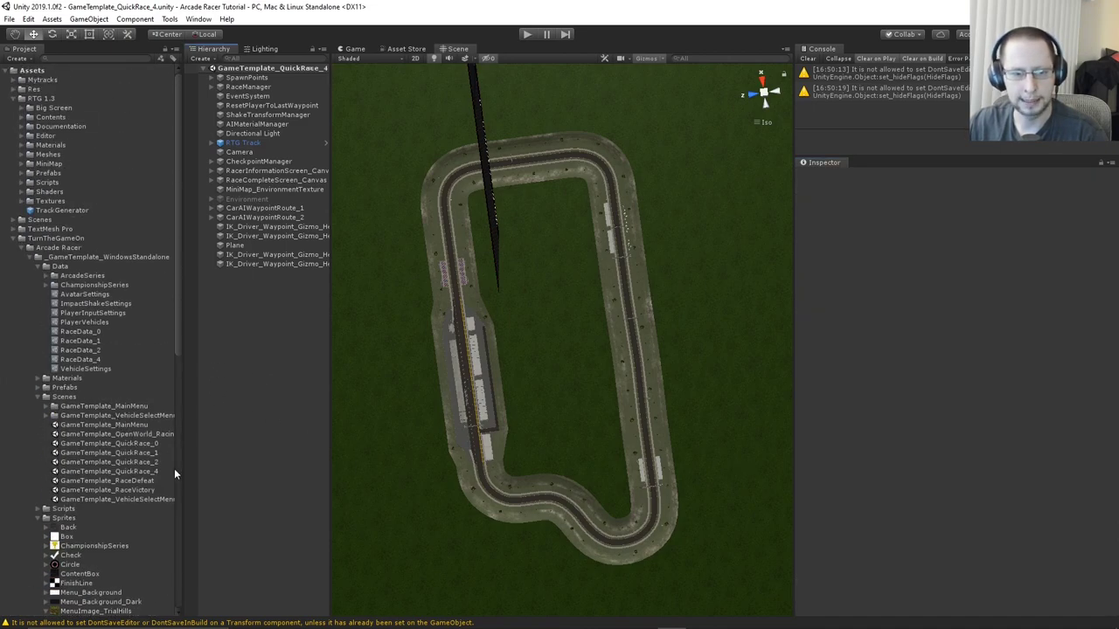
{"action": "double_click", "coordinate": [140, 424]}
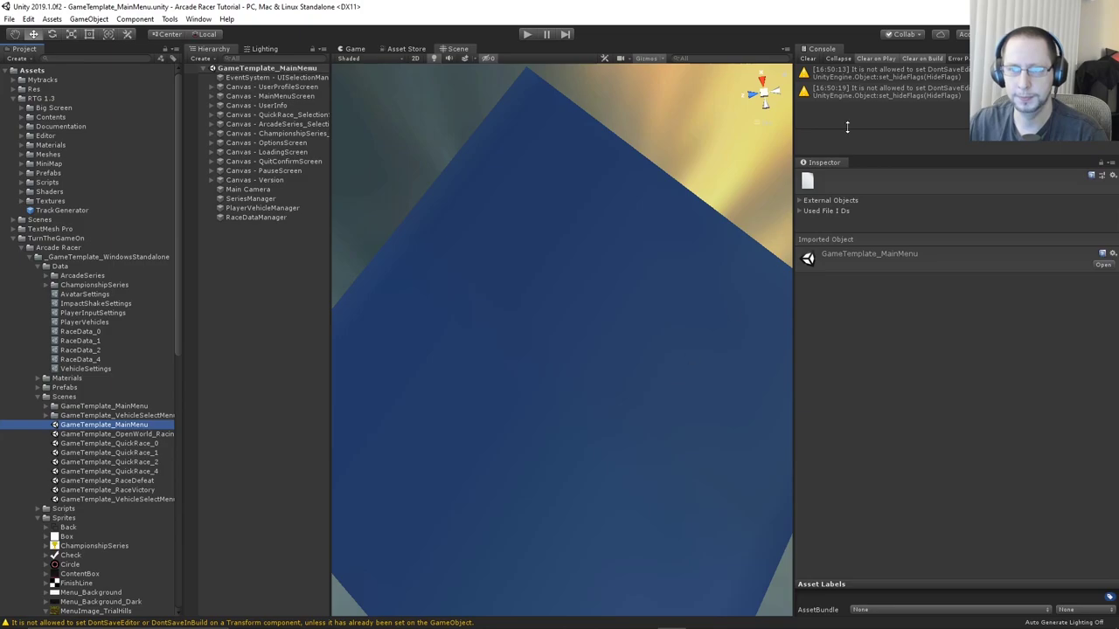
{"action": "left_click", "coordinate": [529, 34]}
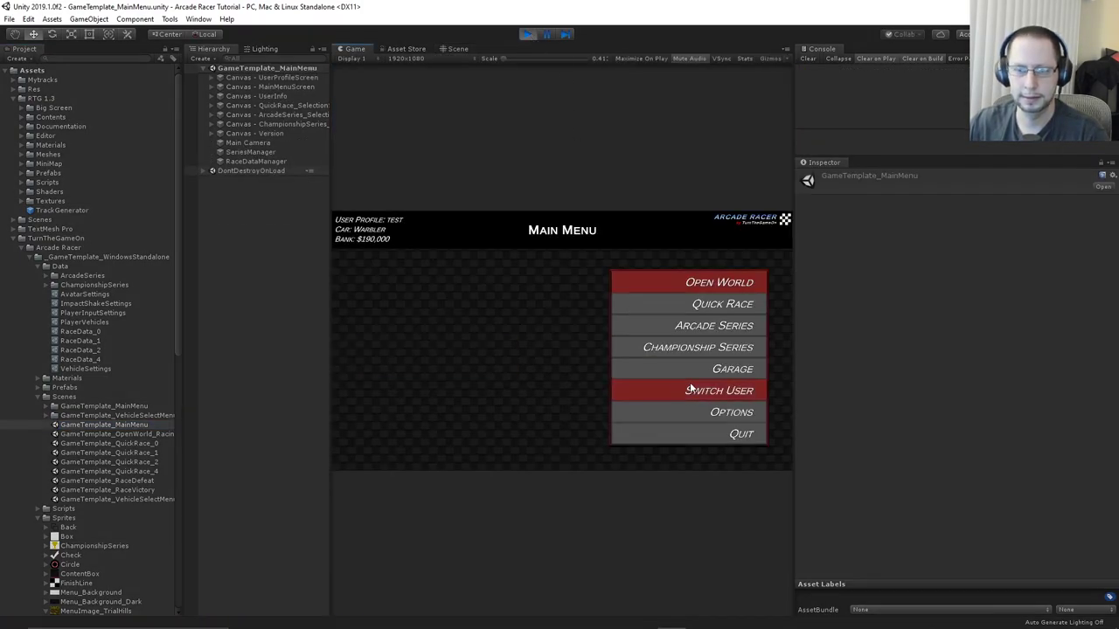
Browse the races on the Quick Race selection screen to check whether the new race is offered
{"action": "left_click", "coordinate": [731, 305]}
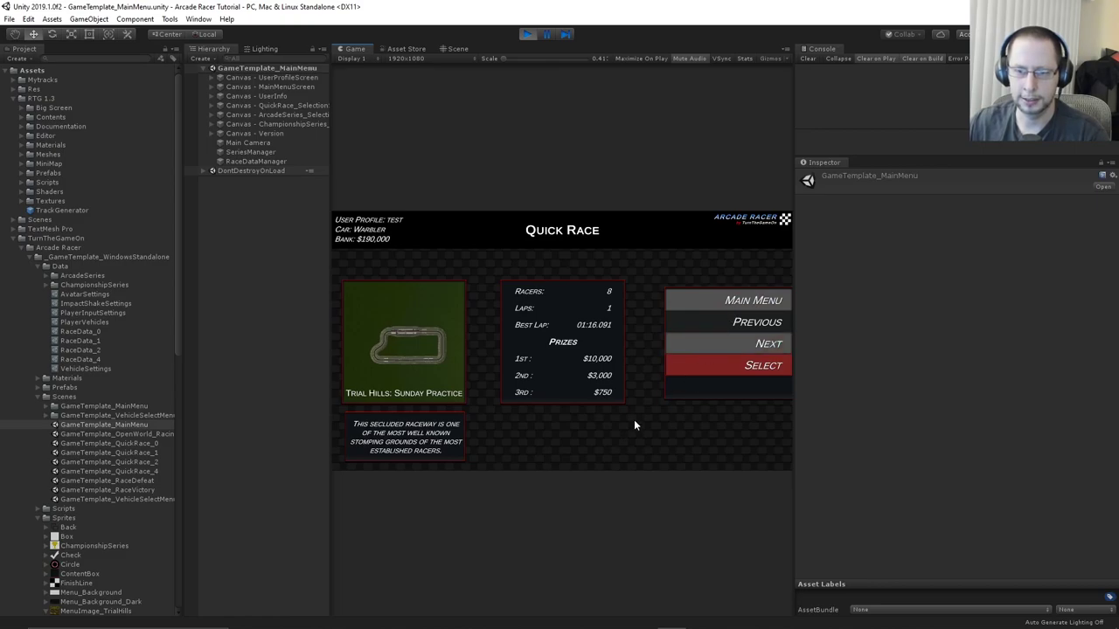
{"action": "left_click", "coordinate": [752, 342]}
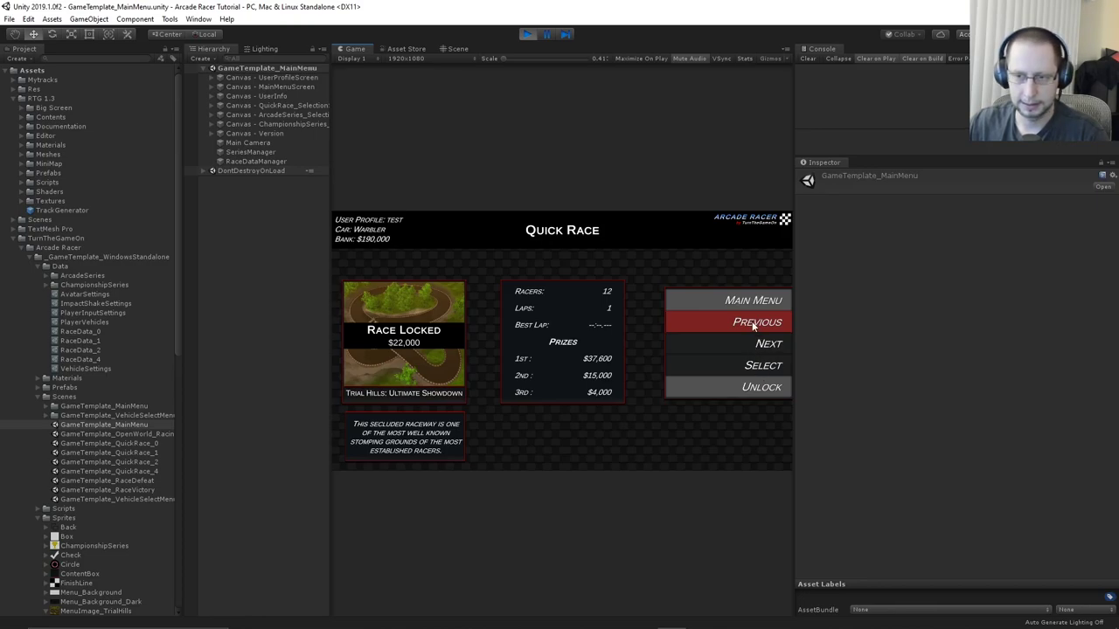
{"action": "left_click", "coordinate": [754, 323]}
{"action": "left_click", "coordinate": [752, 324]}
{"action": "left_click", "coordinate": [753, 323]}
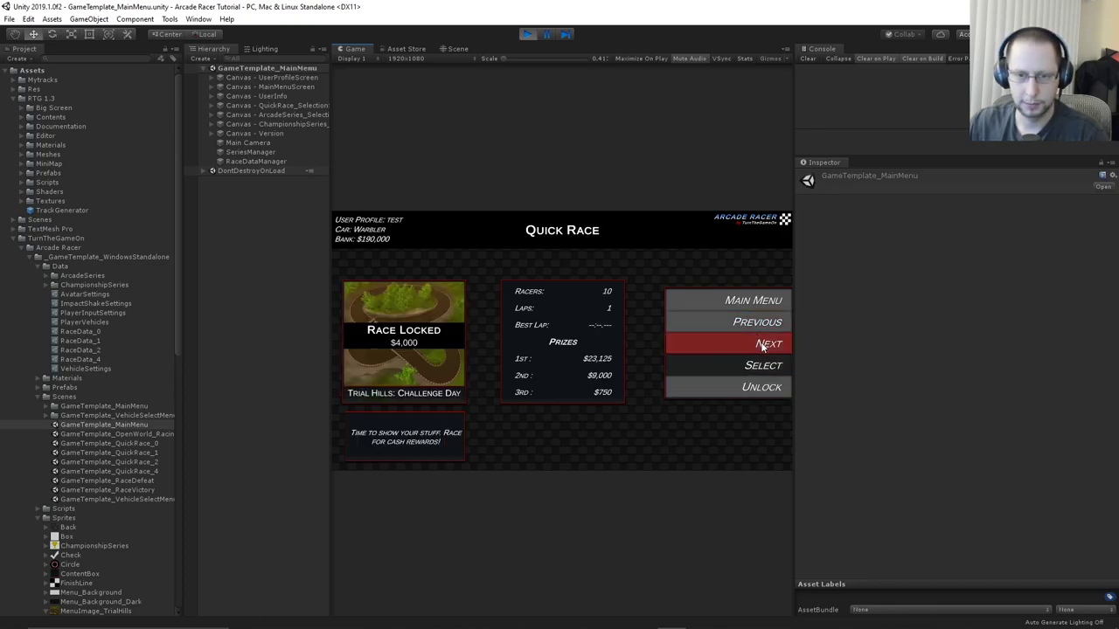
{"action": "left_click", "coordinate": [753, 324]}
Exit Play mode and add RaceData_4 to the Race Data list of Canvas - QuickRace_SelectionScreen
{"action": "left_click", "coordinate": [528, 34]}
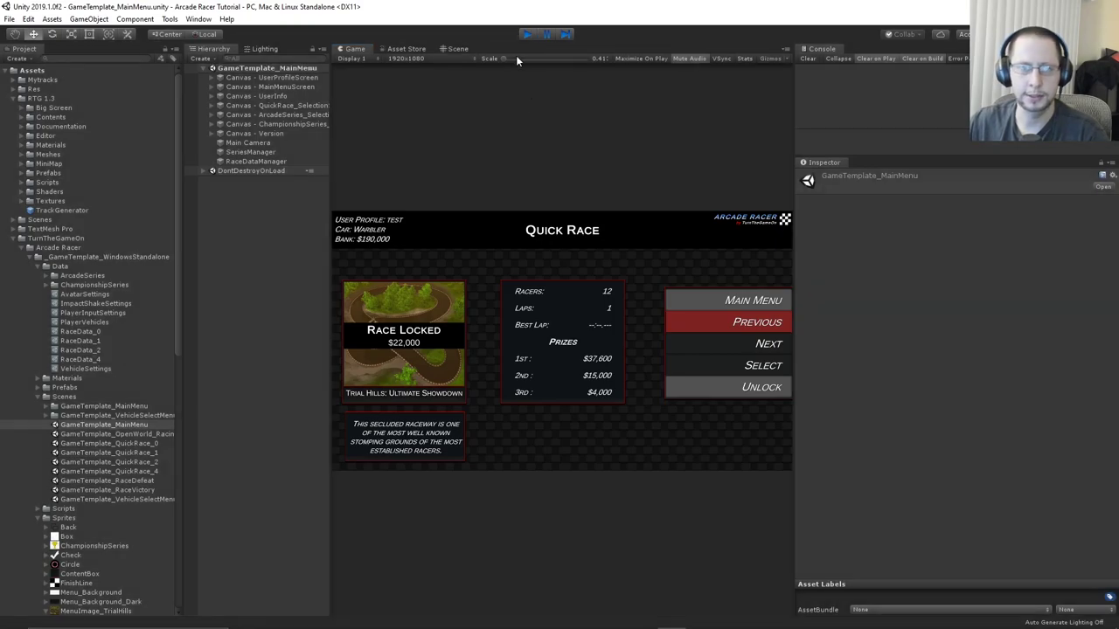
{"action": "left_click", "coordinate": [317, 115]}
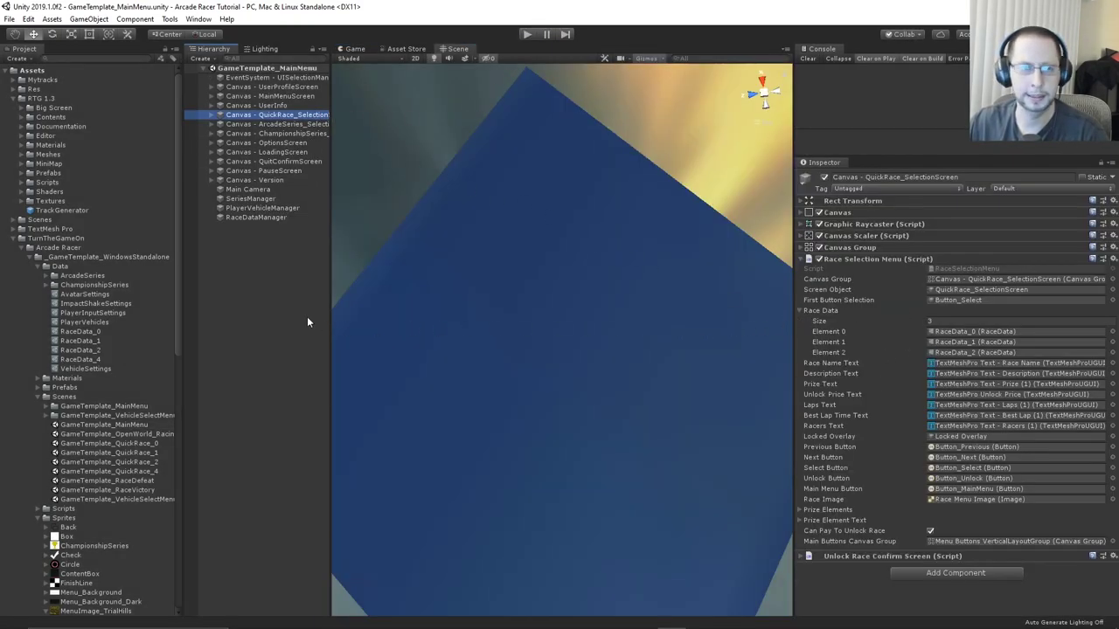
{"action": "left_click_drag", "start_coordinate": [91, 358], "coordinate": [833, 315]}
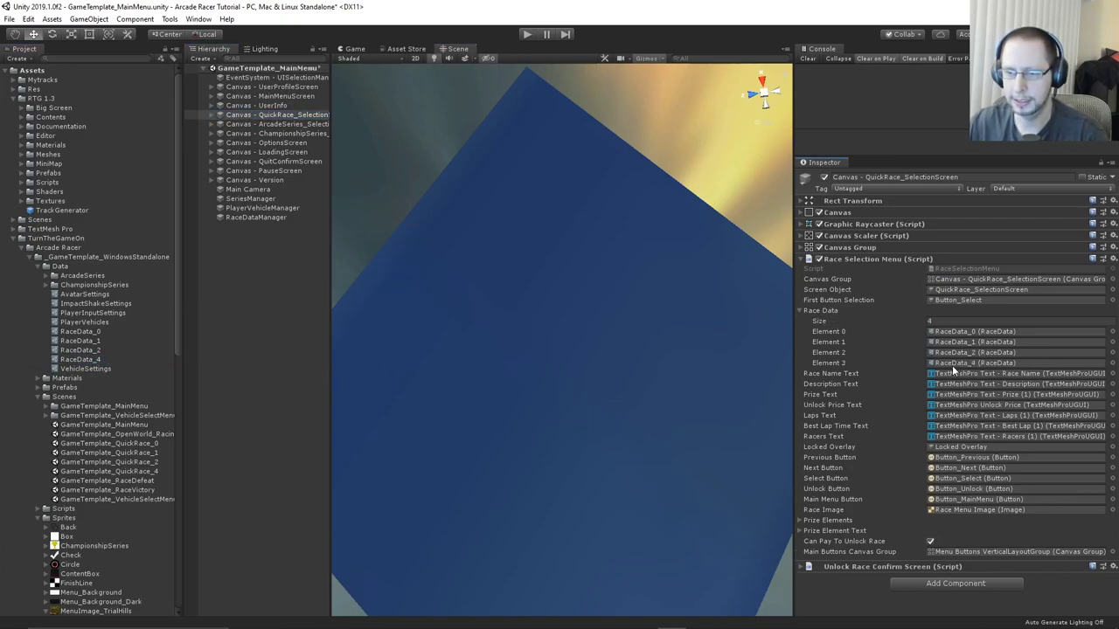
Run the main menu in Play mode and start the TEST race from the Quick Race selection
{"action": "left_click", "coordinate": [522, 34]}
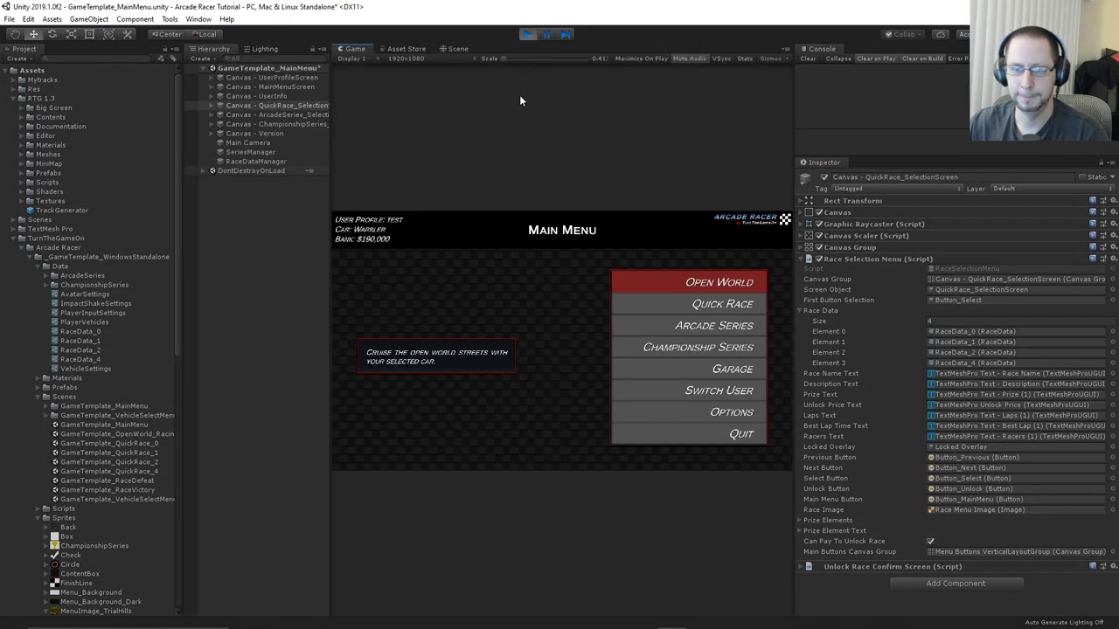
{"action": "left_click", "coordinate": [724, 305]}
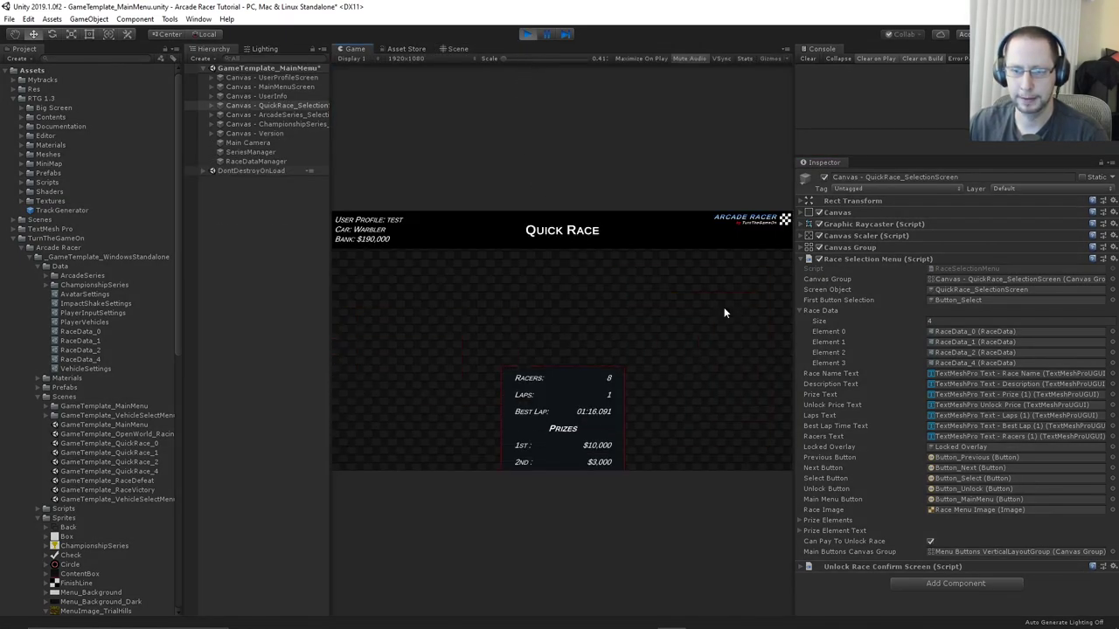
{"action": "left_click", "coordinate": [742, 348]}
{"action": "left_click", "coordinate": [742, 348]}
{"action": "left_click", "coordinate": [742, 347]}
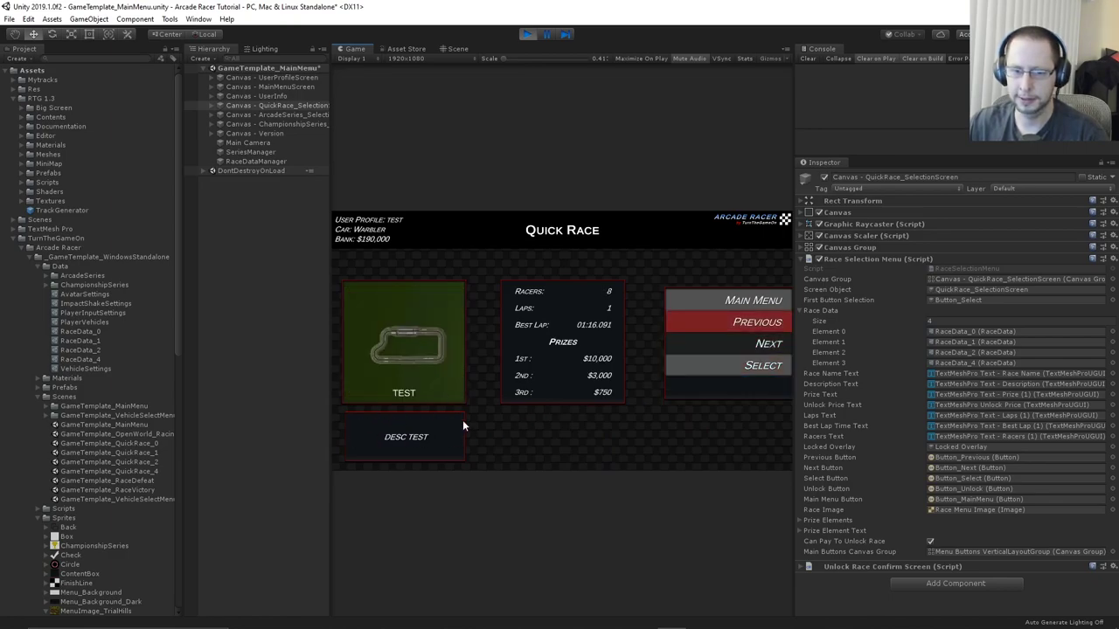
{"action": "left_click", "coordinate": [751, 369]}
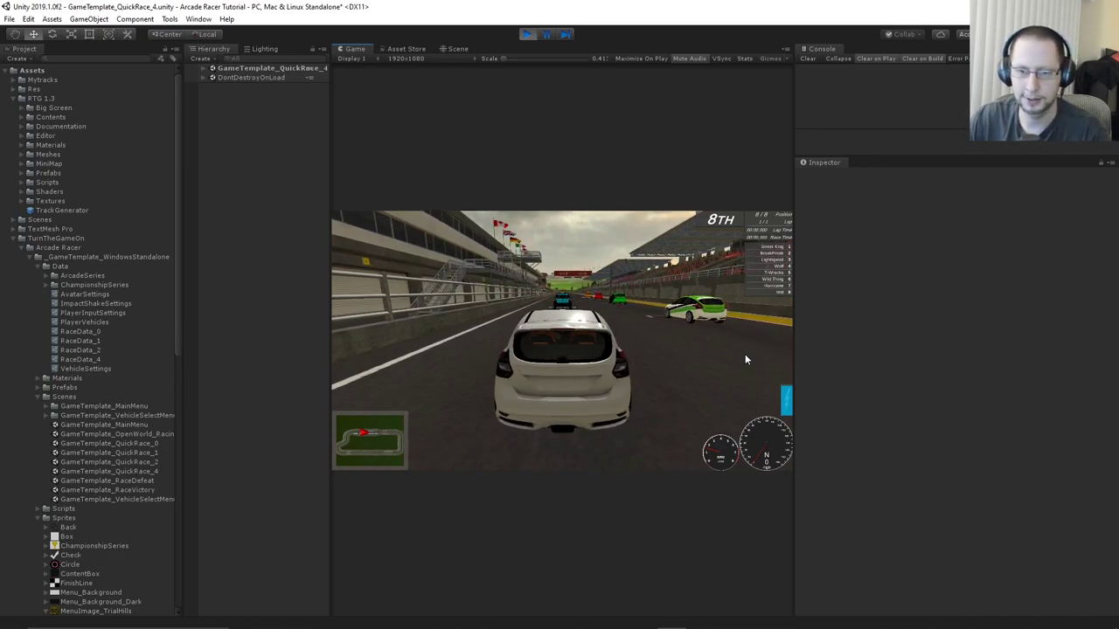
Test-drive the new race with different camera views, watch how the AI cars behave, and exit Play mode
{"action": "key", "text": "w"}
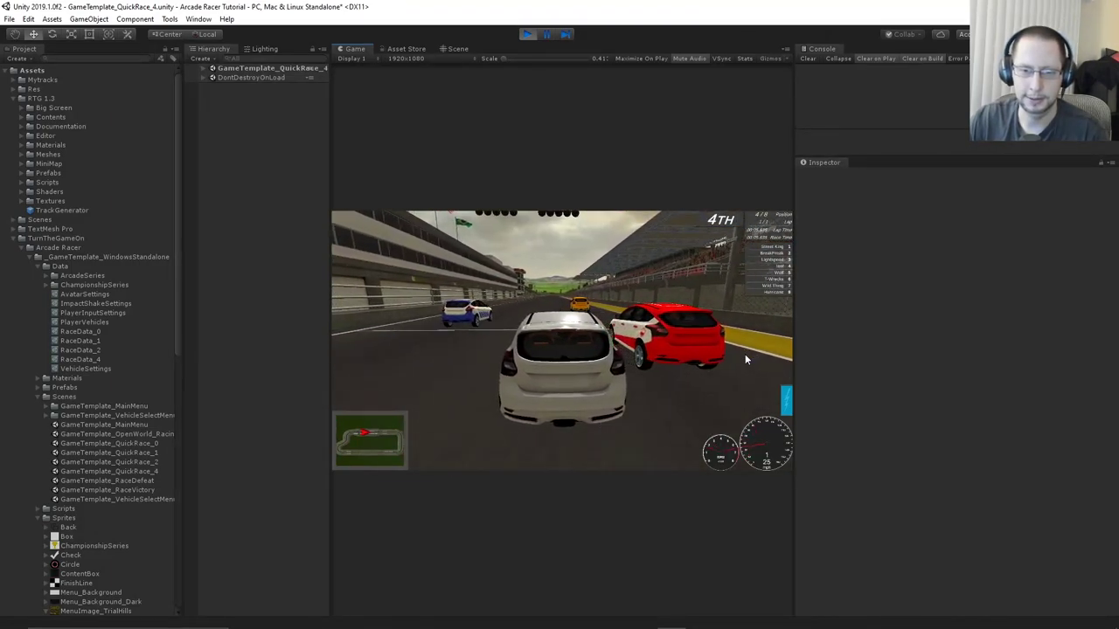
{"action": "key", "text": "c"}
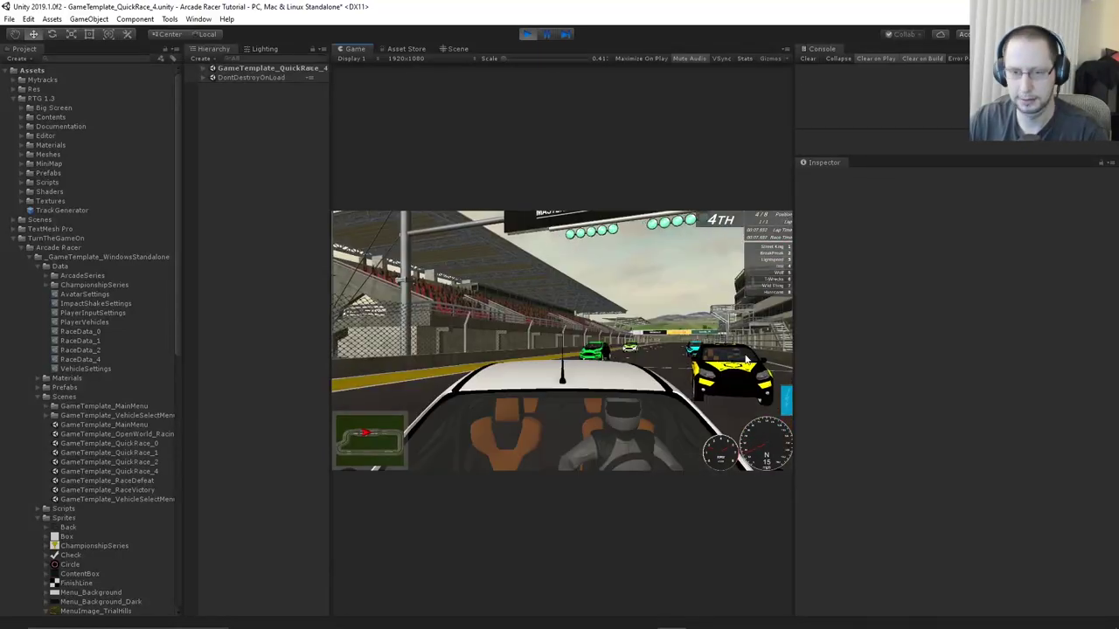
{"action": "key", "text": "c"}
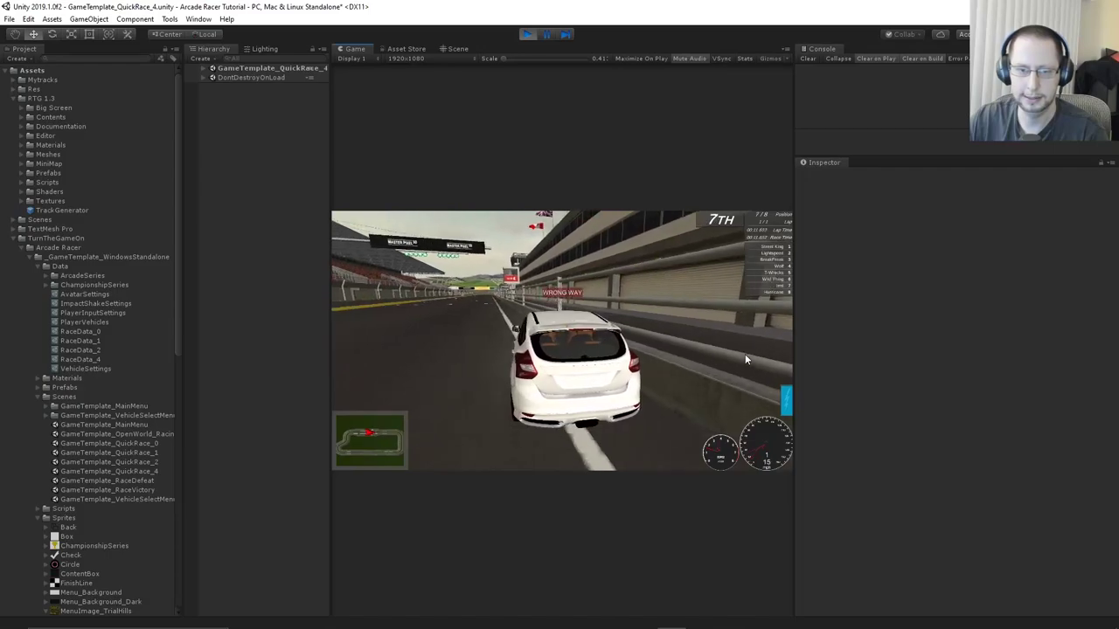
{"action": "key", "text": "w"}
{"action": "key", "text": "a"}
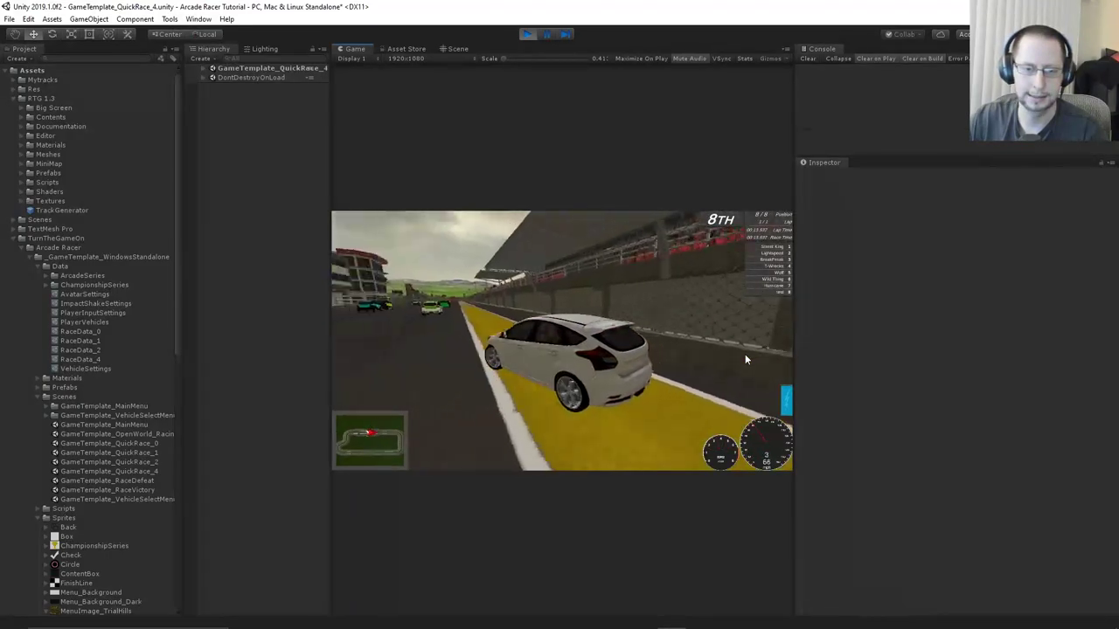
{"action": "key", "text": "s"}
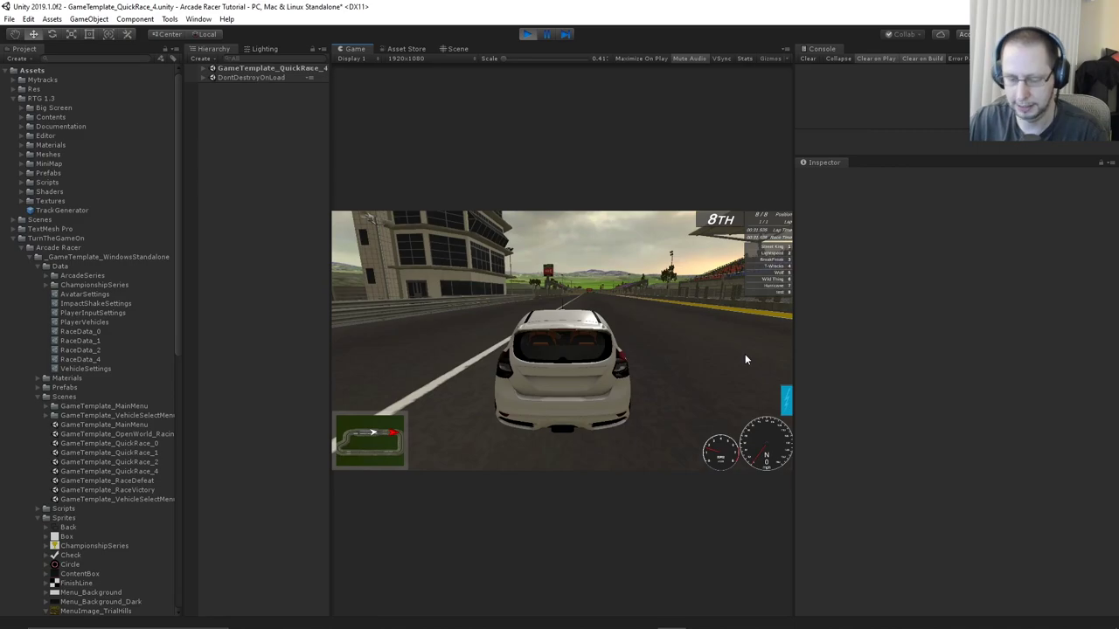
{"action": "left_click", "coordinate": [528, 34]}
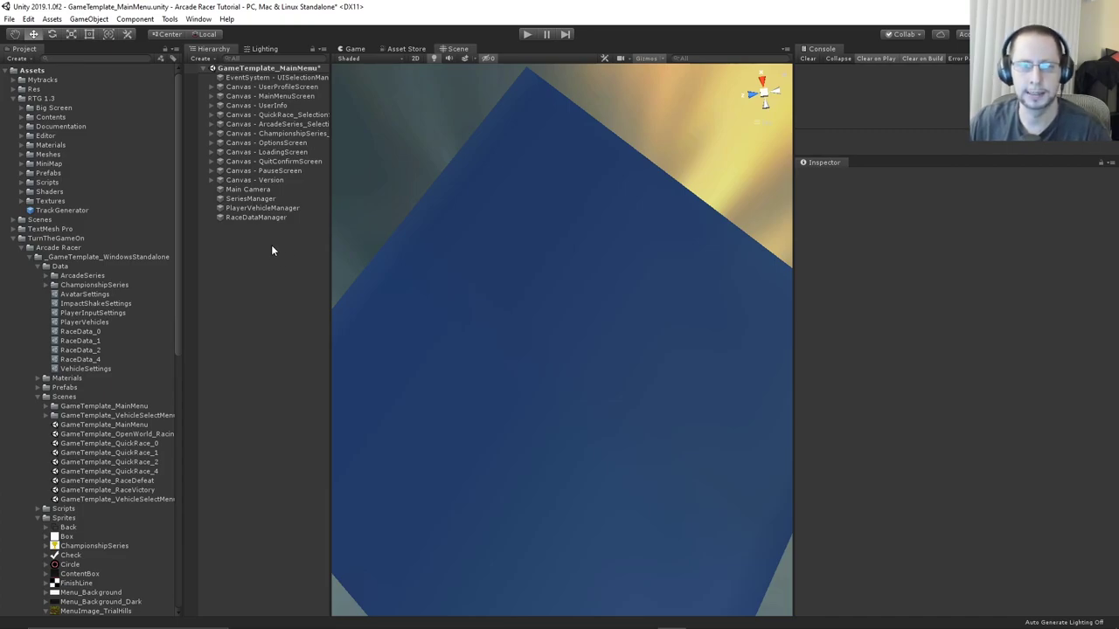
Duplicate the Player_Car_0_GameTemplate prefab in the game template's Prefabs folder, with the Data and Scenes folders collapsed
{"action": "left_click", "coordinate": [37, 265]}
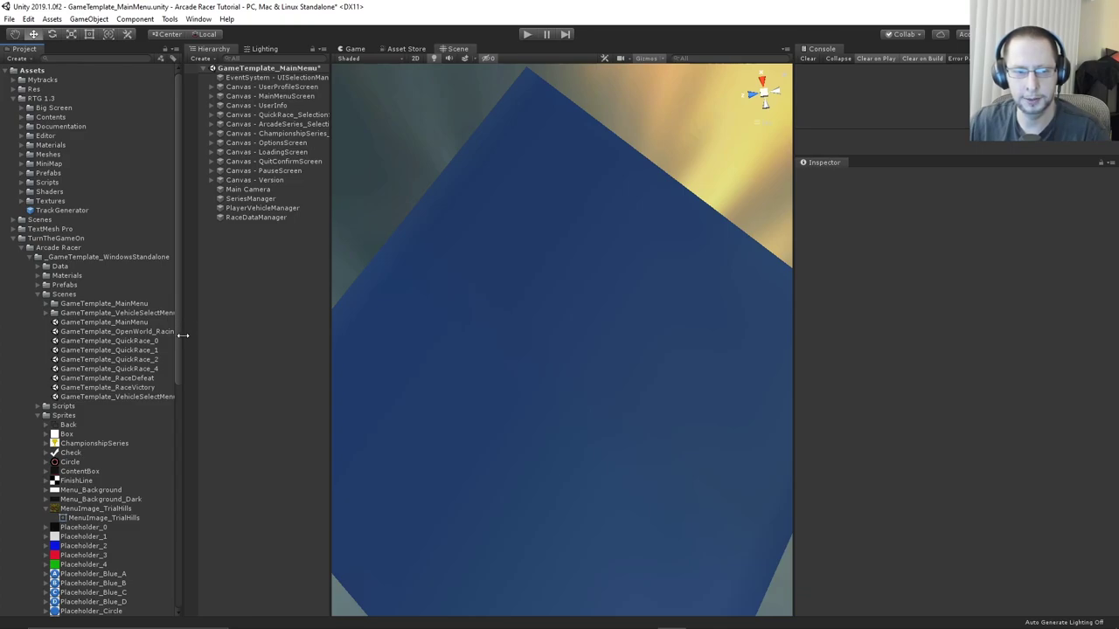
{"action": "left_click", "coordinate": [37, 294]}
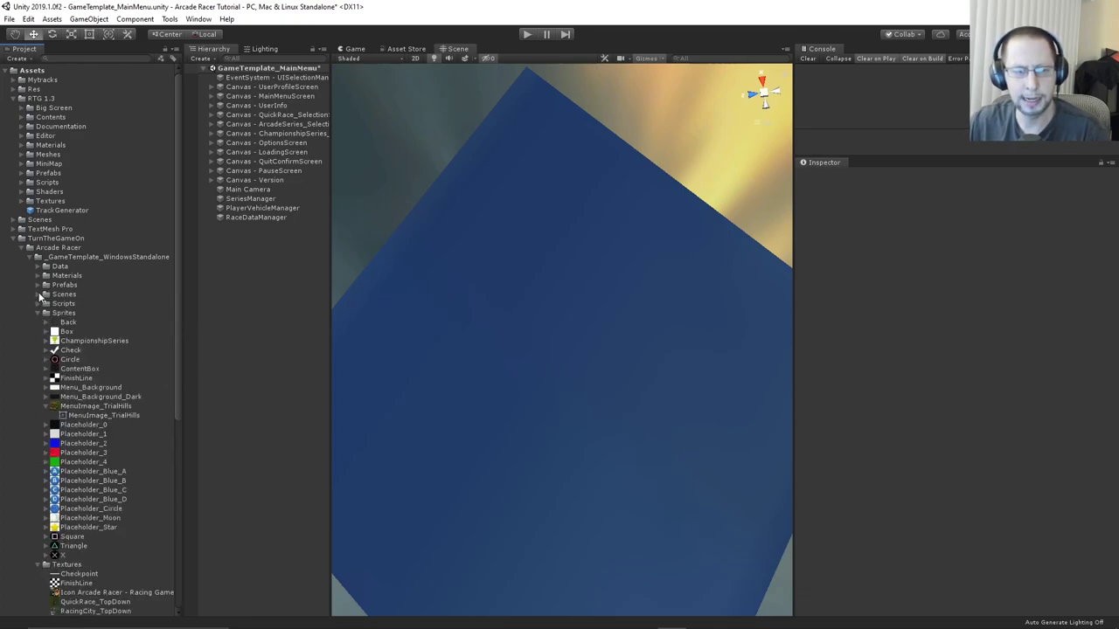
{"action": "left_click", "coordinate": [37, 285]}
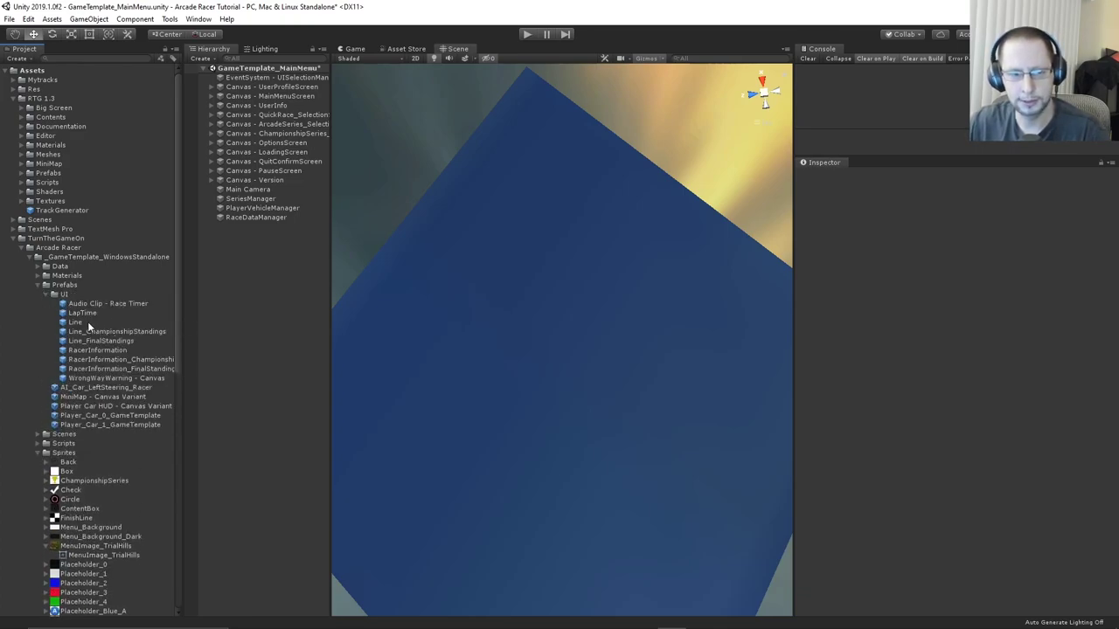
{"action": "left_click", "coordinate": [45, 294]}
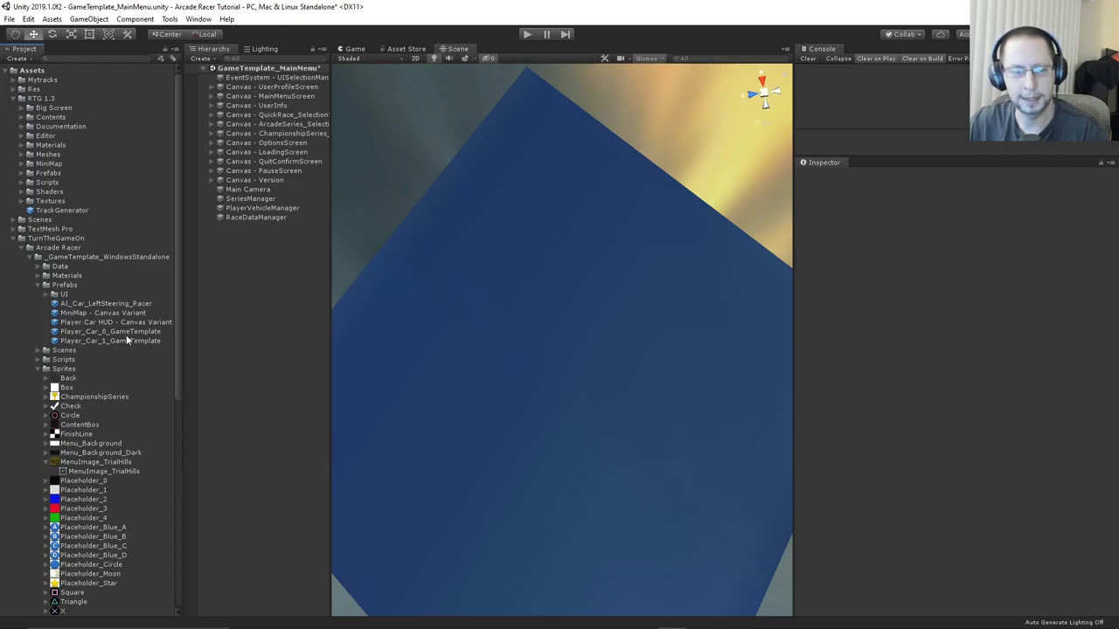
{"action": "left_click", "coordinate": [131, 333]}
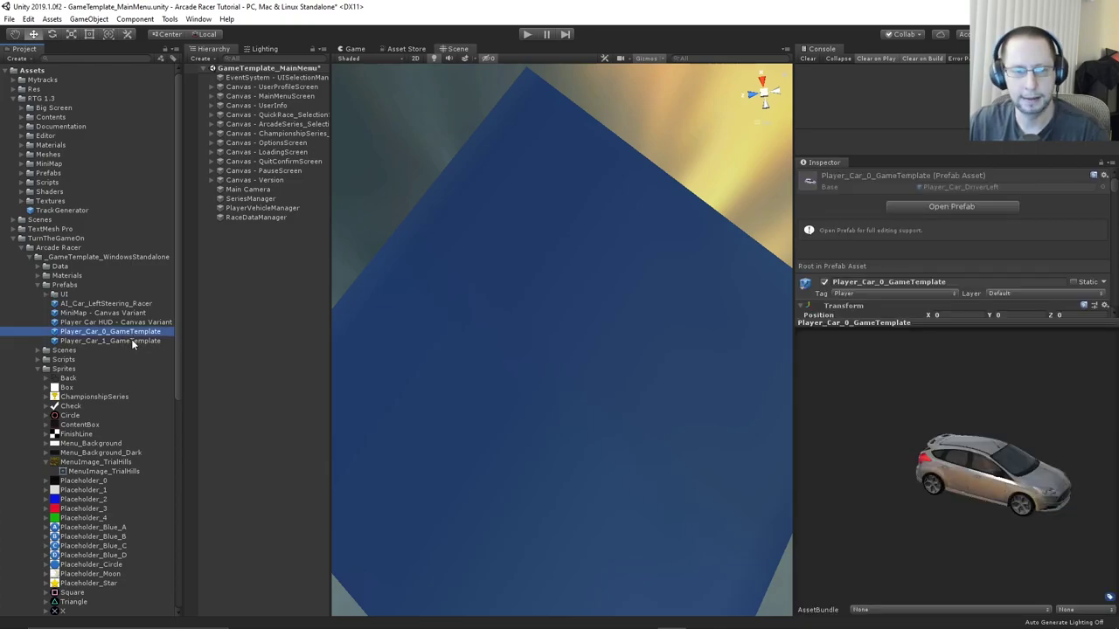
{"action": "left_click", "coordinate": [132, 341]}
{"action": "left_click", "coordinate": [136, 332]}
{"action": "left_click", "coordinate": [136, 347]}
{"action": "left_click", "coordinate": [140, 341]}
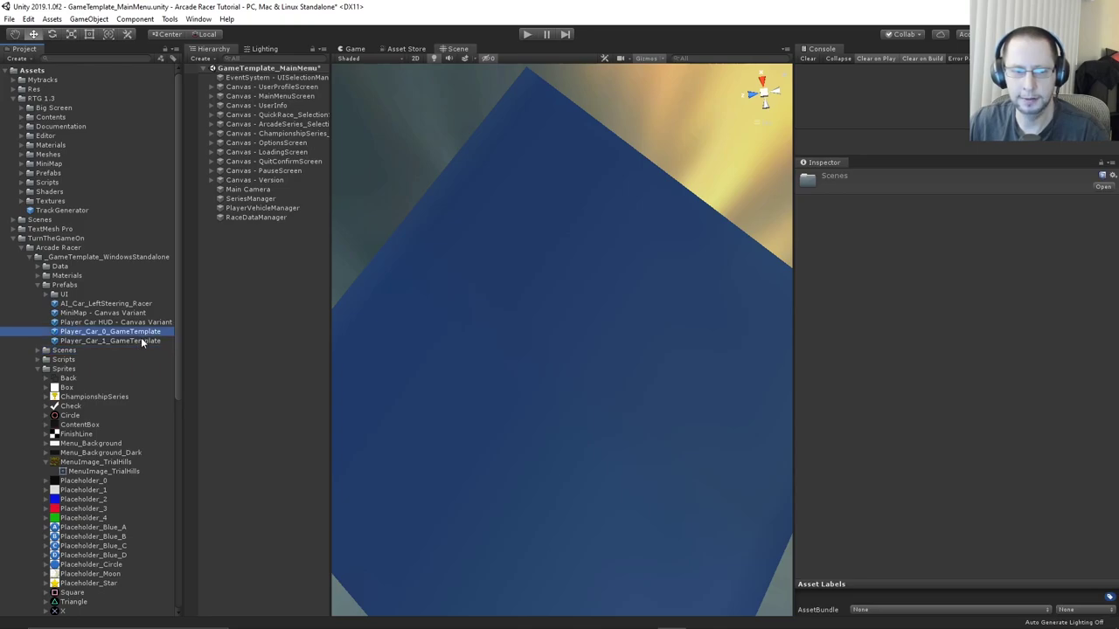
{"action": "left_click", "coordinate": [144, 333]}
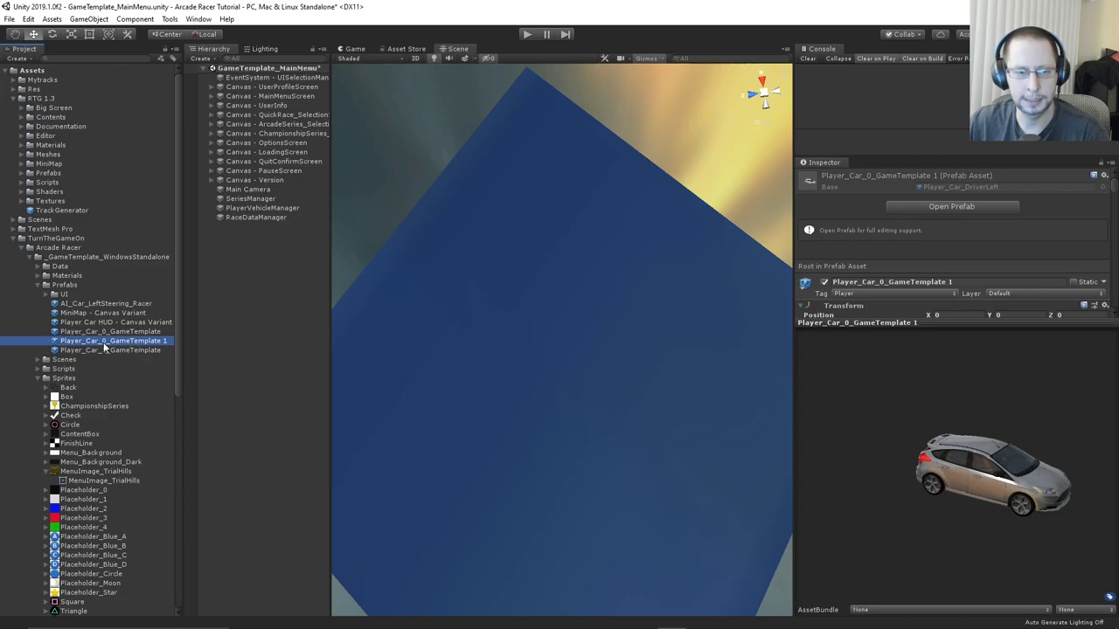
Rename the duplicated car prefab to Player_Car_2_GameTemplate
{"action": "left_click", "coordinate": [104, 342]}
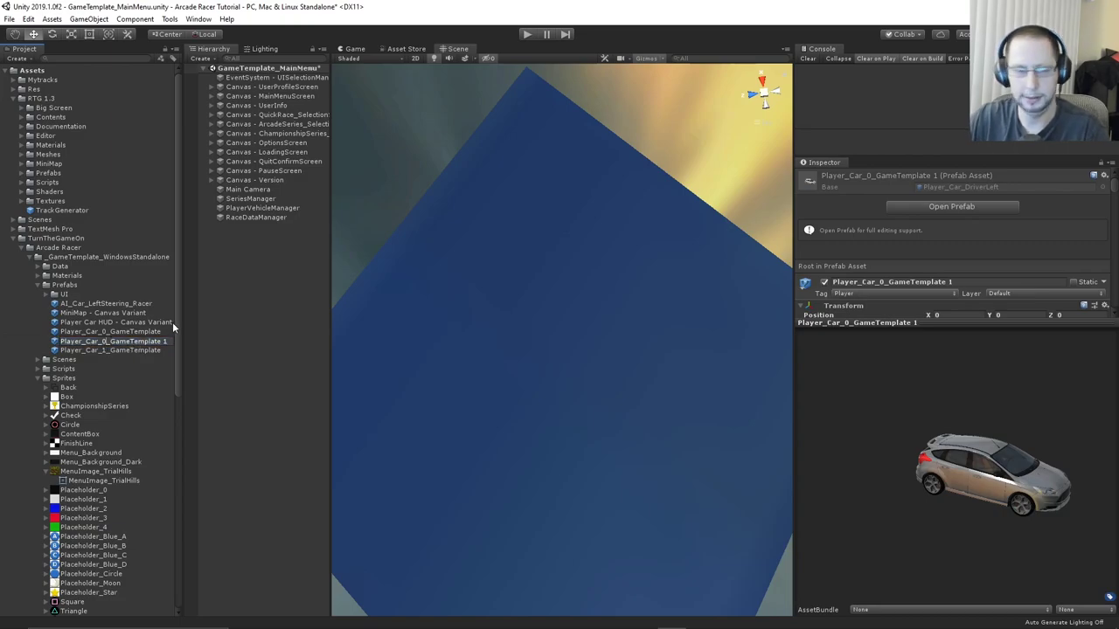
{"action": "key", "text": "BackSpace"}
{"action": "type", "text": "3"}
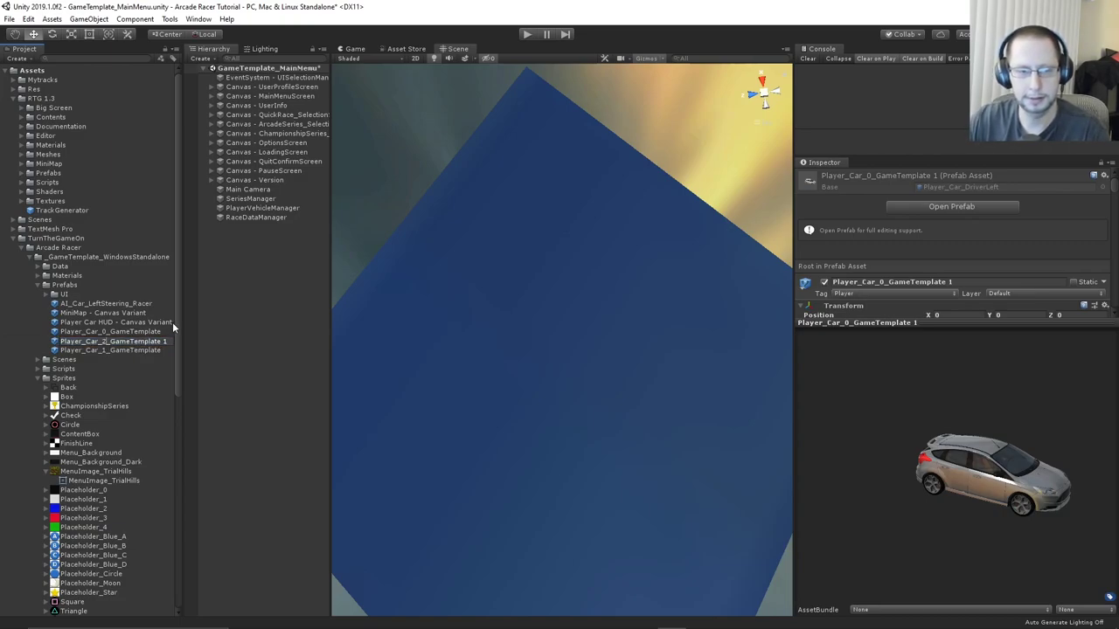
{"action": "key", "text": "BackSpace"}
{"action": "key", "text": "BackSpace"}
{"action": "key", "text": "Return"}
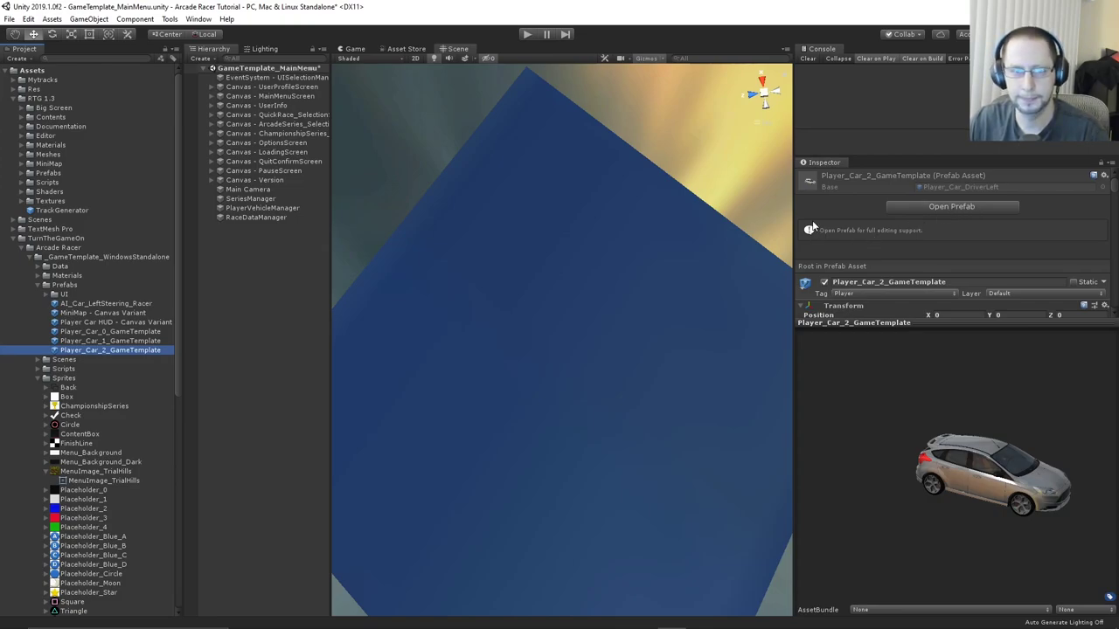
Save the main menu scene, create a new scene and place the Player_Car_2_GameTemplate prefab in it
{"action": "left_click", "coordinate": [281, 321]}
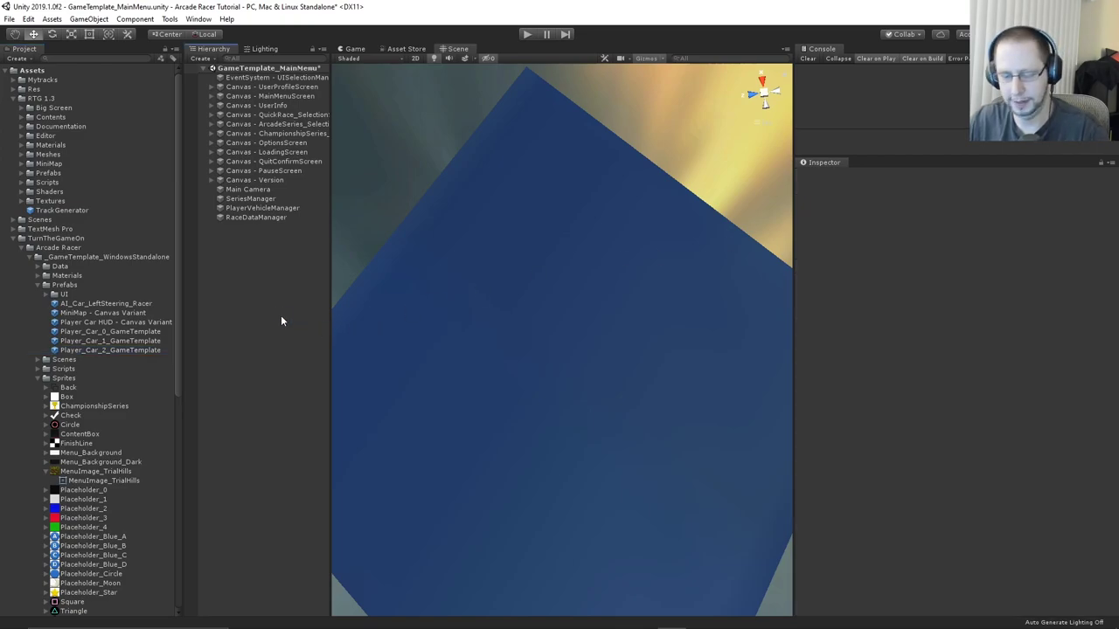
{"action": "key", "text": "ctrl+s"}
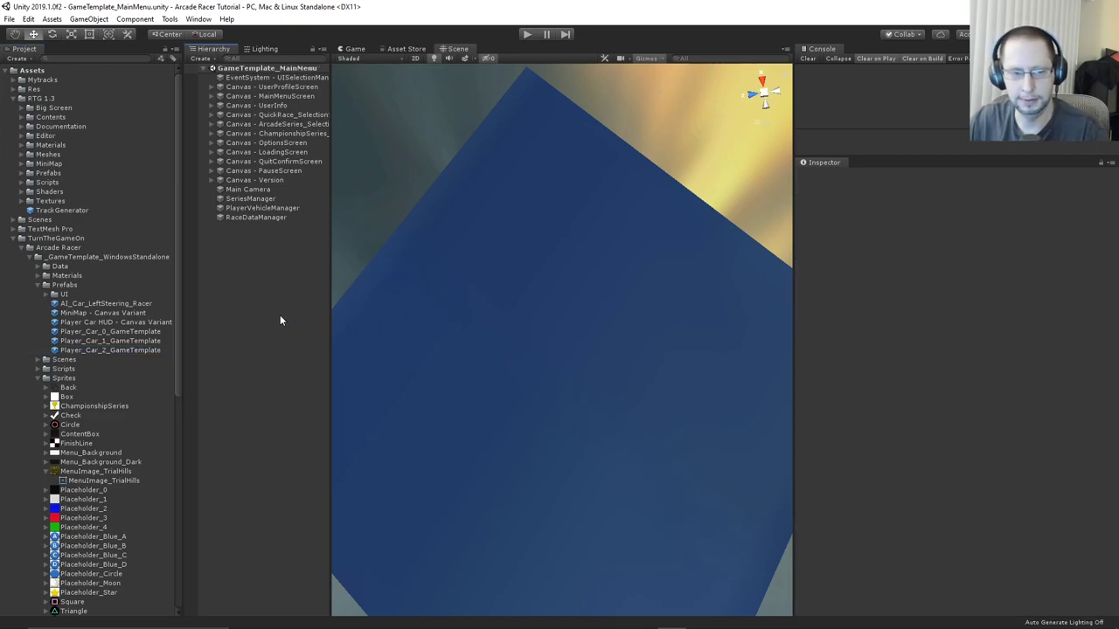
{"action": "left_click", "coordinate": [159, 349]}
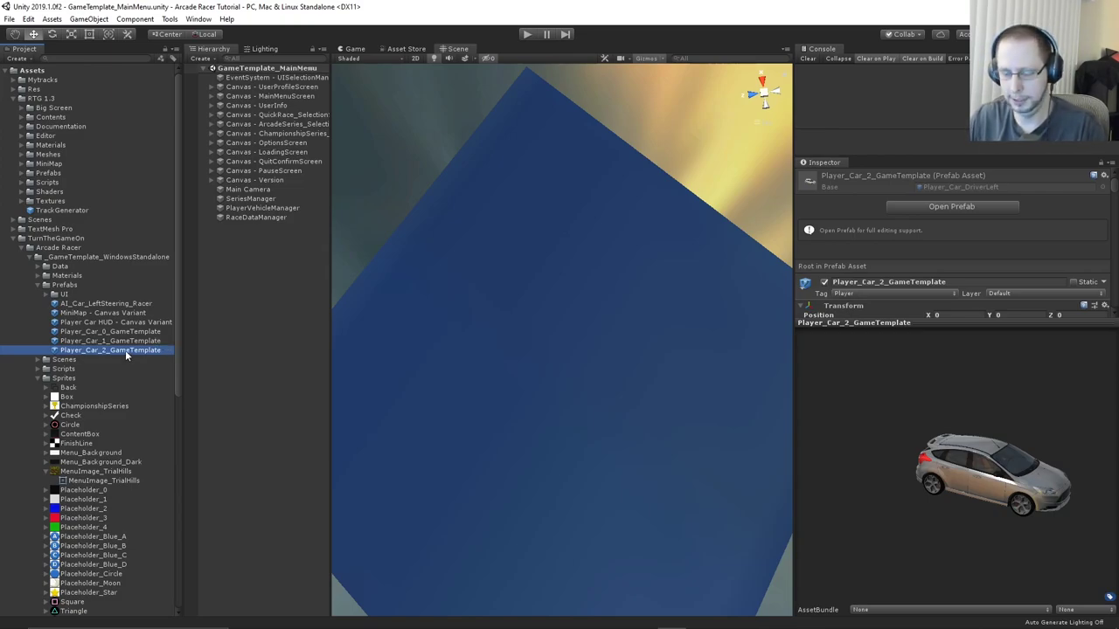
{"action": "key", "text": "ctrl+n"}
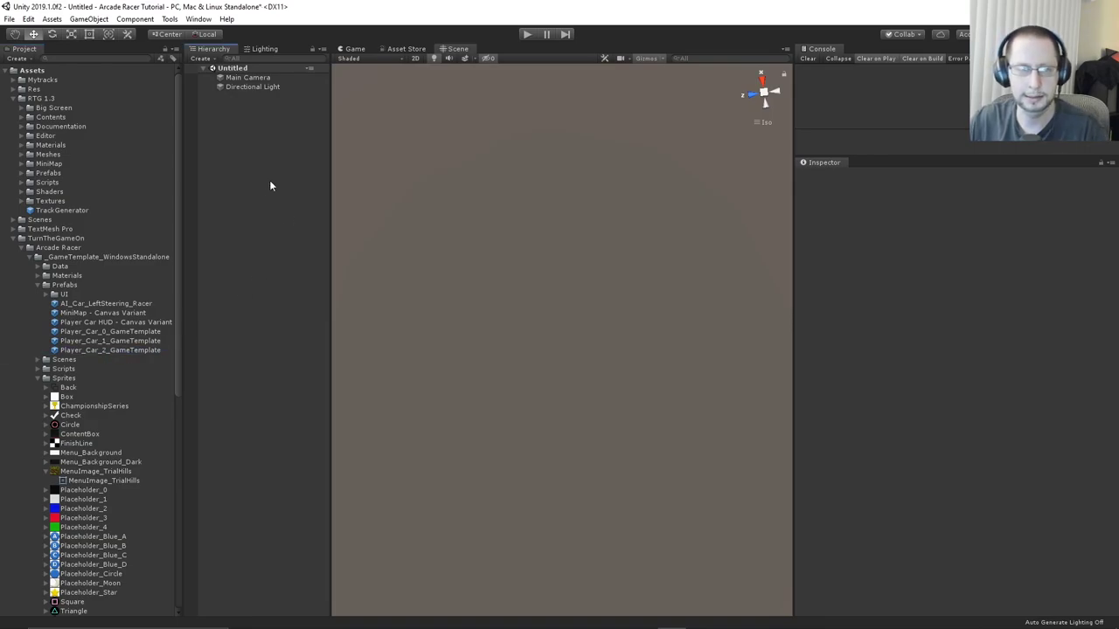
{"action": "left_click", "coordinate": [151, 348]}
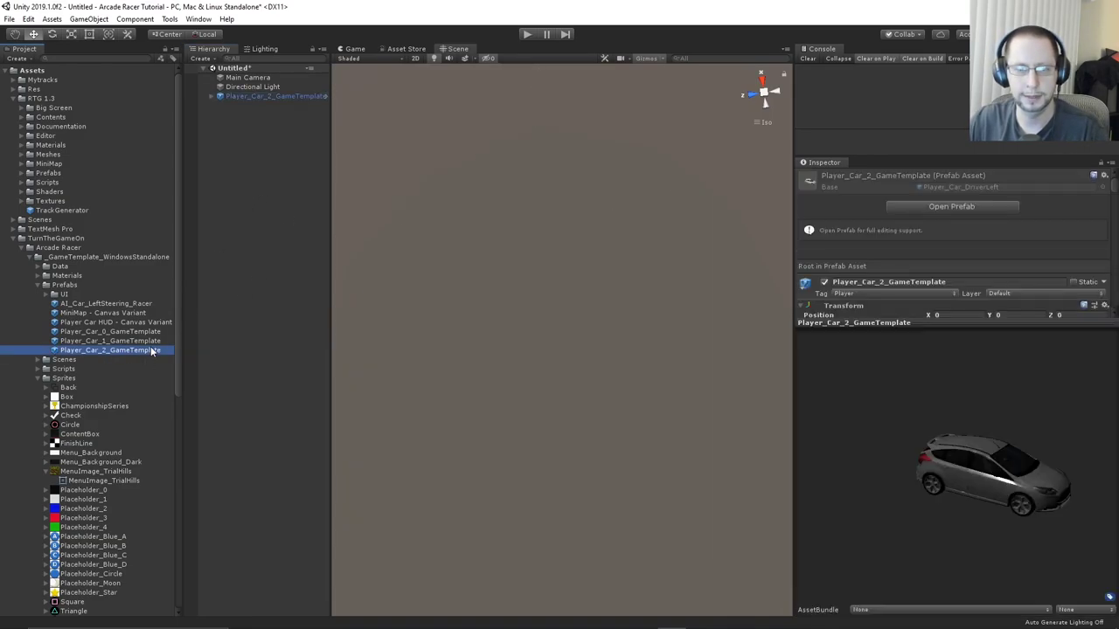
Expand Player_Car_2_GameTemplate in the scene, frame its CarModel child and examine the car from the side
{"action": "double_click", "coordinate": [274, 94]}
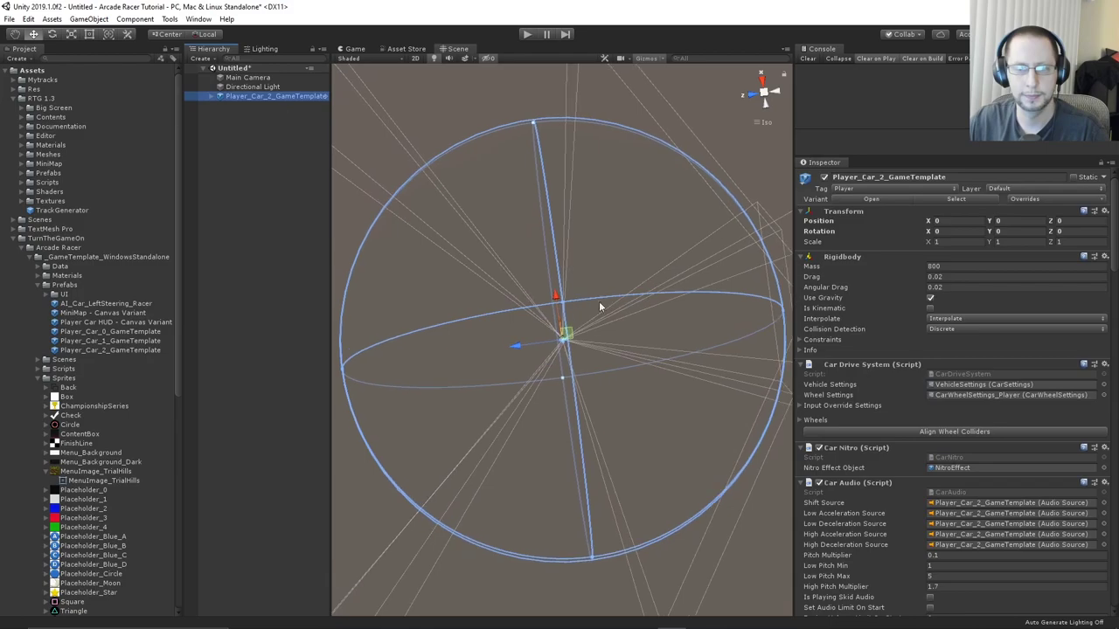
{"action": "scroll", "coordinate": [584, 371], "scroll_direction": "up", "scroll_amount": 4}
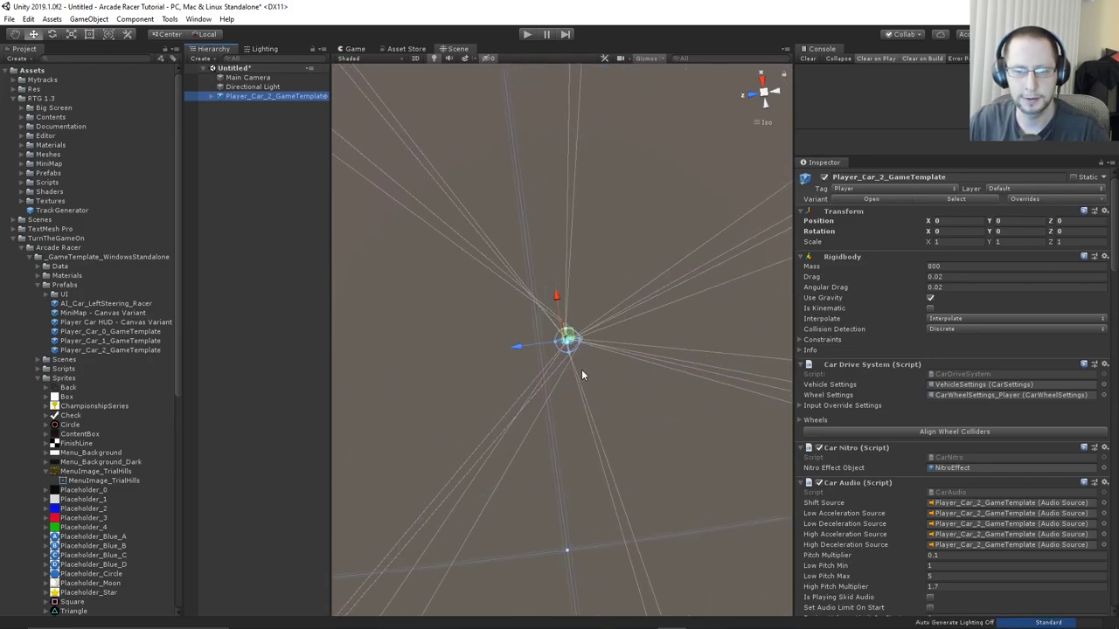
{"action": "left_click", "coordinate": [208, 95]}
{"action": "double_click", "coordinate": [247, 123]}
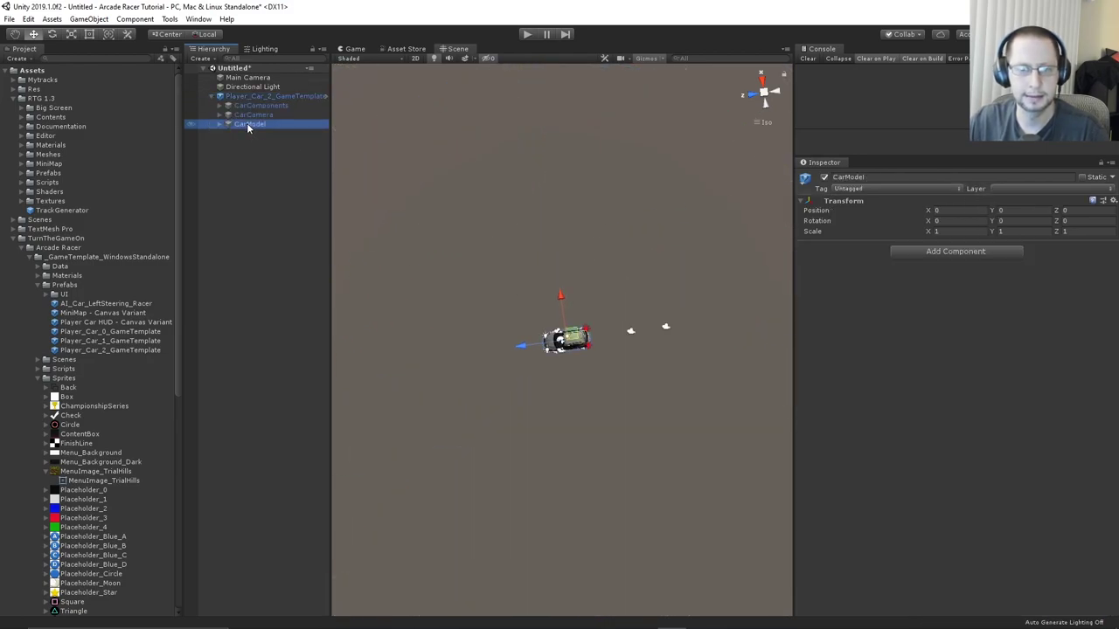
{"action": "left_click_drag", "start_coordinate": [558, 365], "coordinate": [600, 179], "text": "alt"}
{"action": "right_click_drag", "start_coordinate": [600, 179], "coordinate": [616, 281], "text": "alt"}
{"action": "middle_click_drag", "start_coordinate": [616, 280], "coordinate": [568, 345]}
{"action": "scroll", "coordinate": [568, 344], "scroll_direction": "down", "scroll_amount": 3}
{"action": "left_click_drag", "start_coordinate": [628, 306], "coordinate": [600, 354], "text": "alt"}
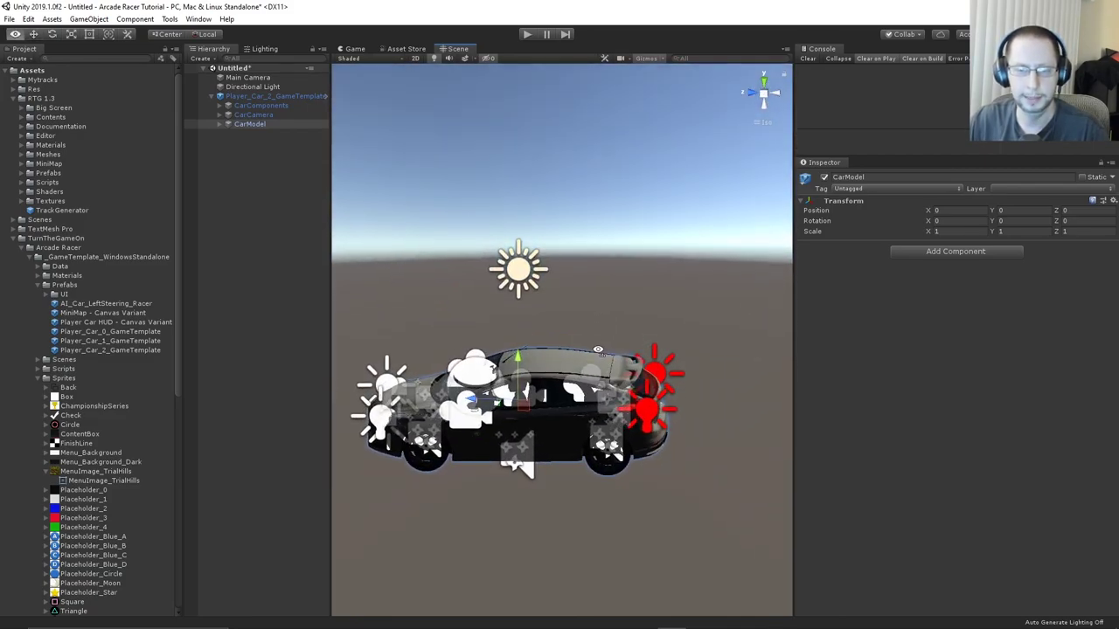
Unpack the Player_Car_2_GameTemplate prefab instance completely in the scene hierarchy
{"action": "left_click", "coordinate": [300, 95]}
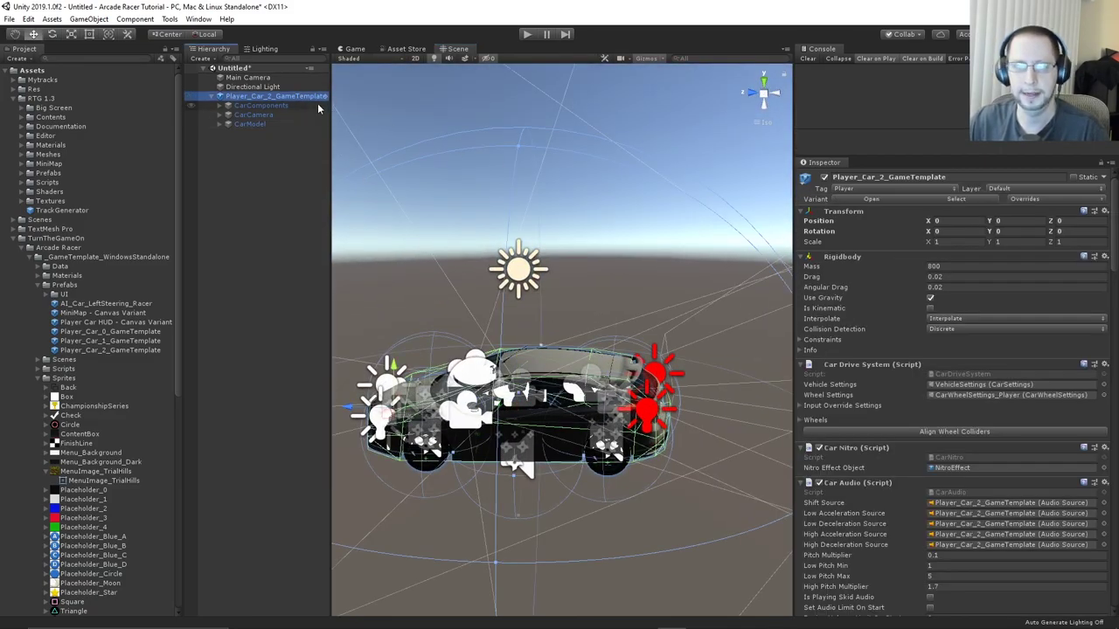
{"action": "right_click", "coordinate": [305, 98]}
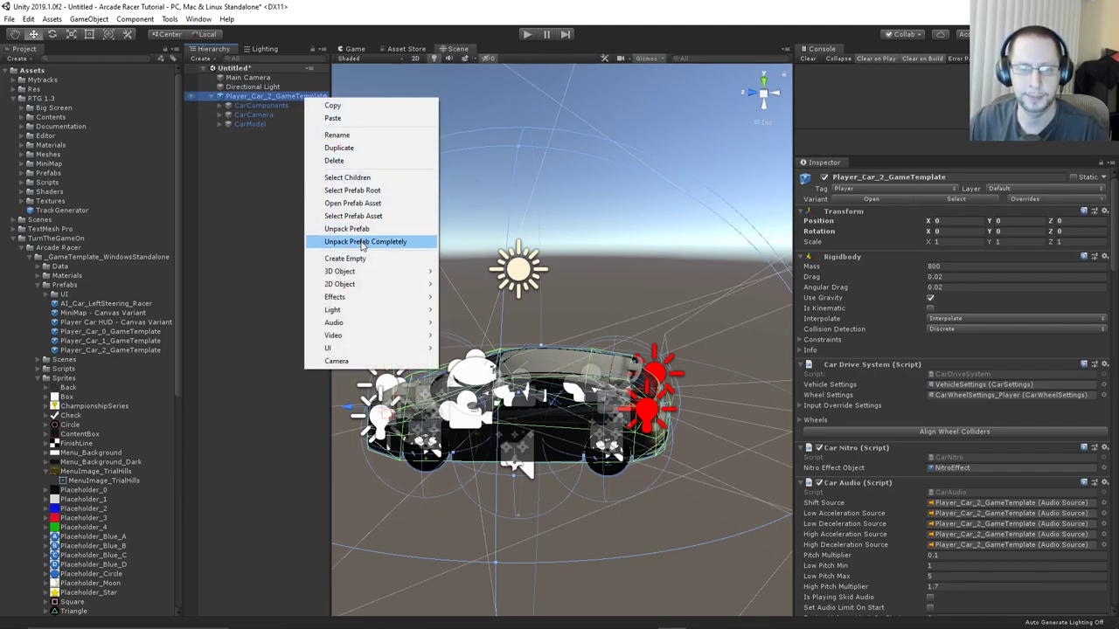
{"action": "left_click", "coordinate": [360, 229]}
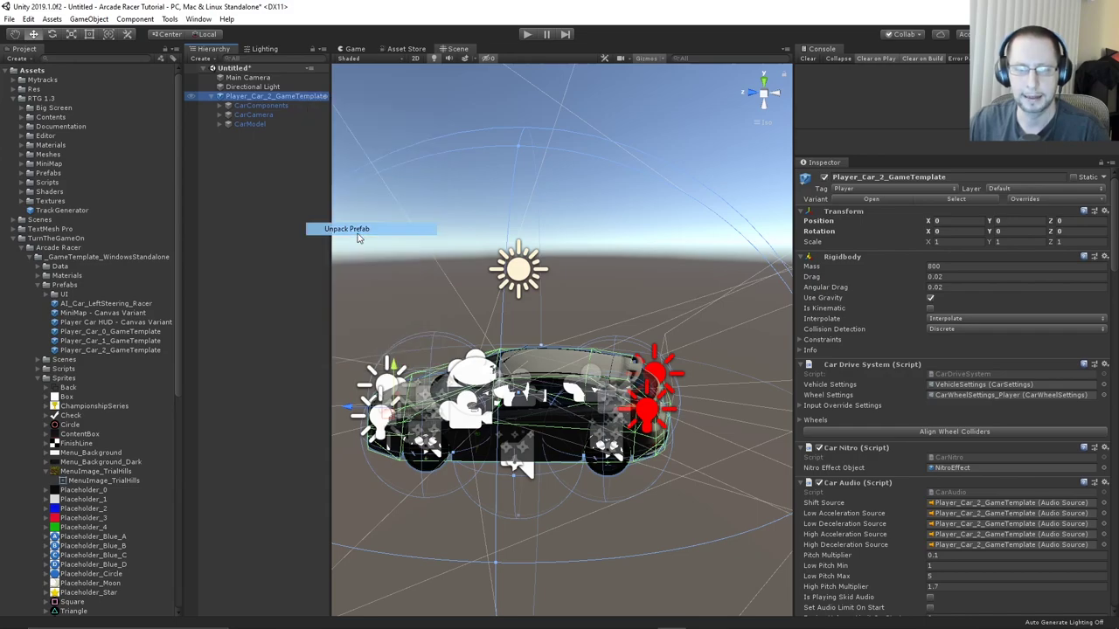
{"action": "right_click", "coordinate": [257, 101]}
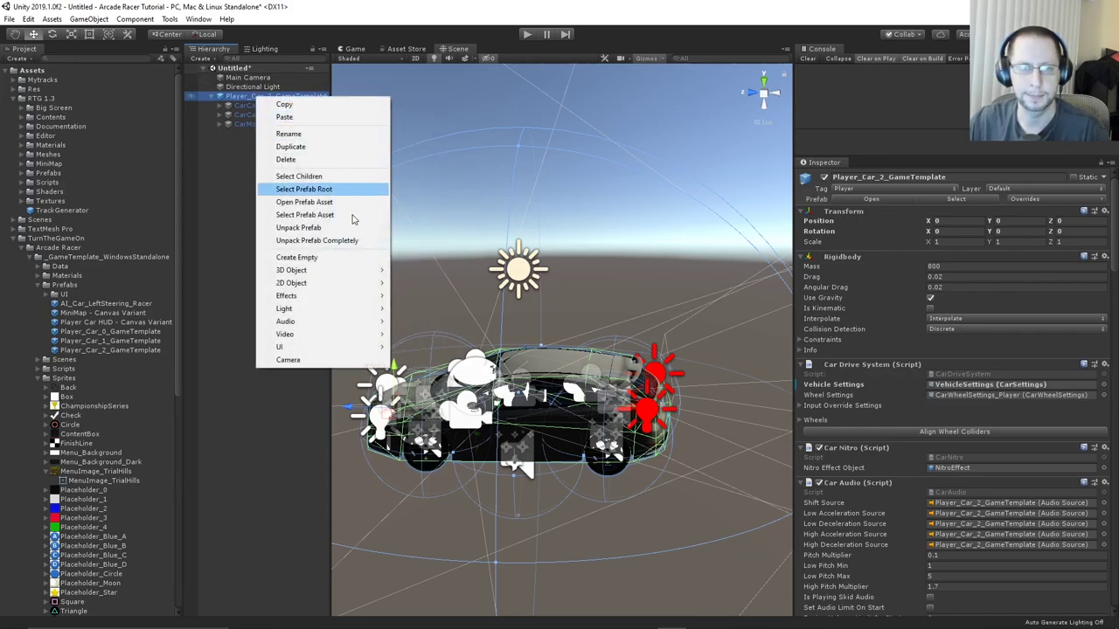
{"action": "left_click", "coordinate": [354, 241]}
{"action": "left_click", "coordinate": [273, 203]}
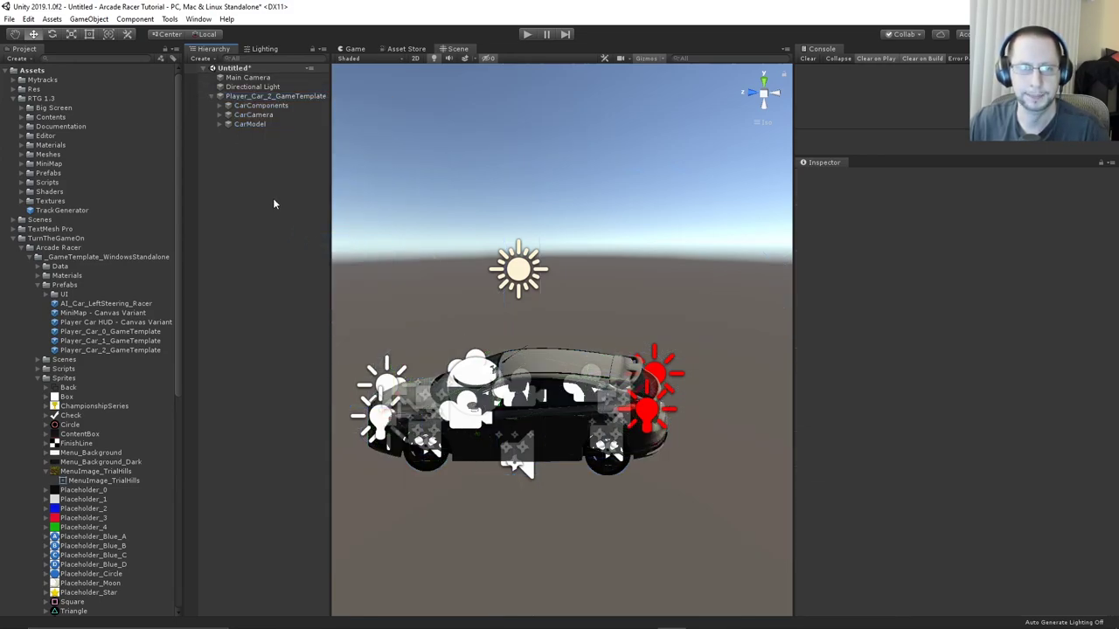
Examine the unpacked car's root and its CarComponents, CarCamera and CarModel children
{"action": "left_click", "coordinate": [269, 95]}
{"action": "left_click", "coordinate": [262, 105]}
{"action": "left_click", "coordinate": [257, 114]}
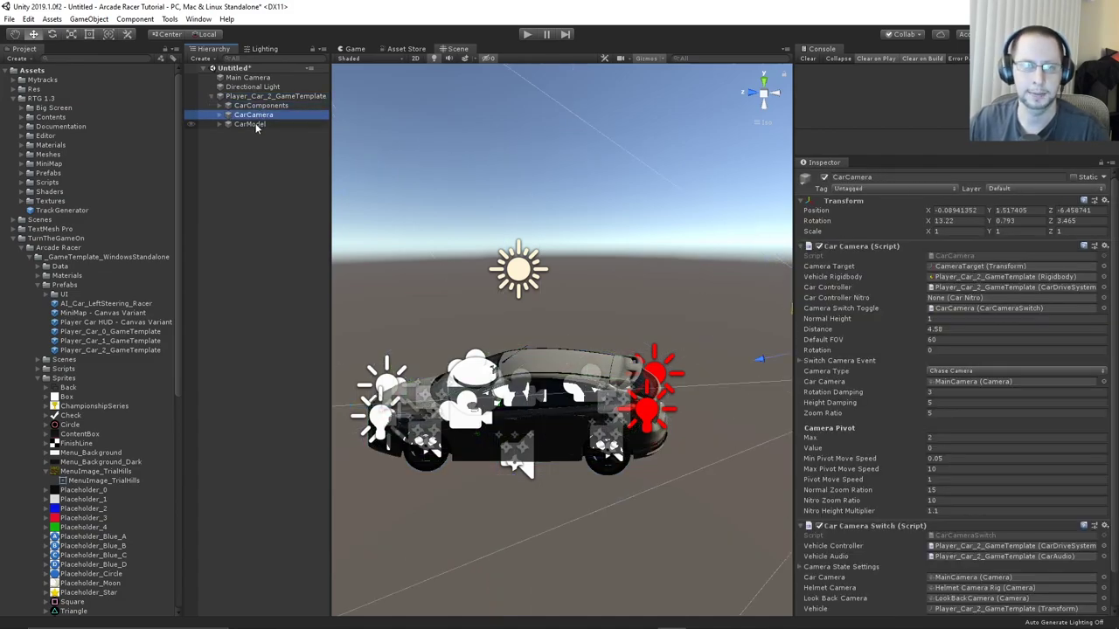
{"action": "left_click", "coordinate": [254, 124]}
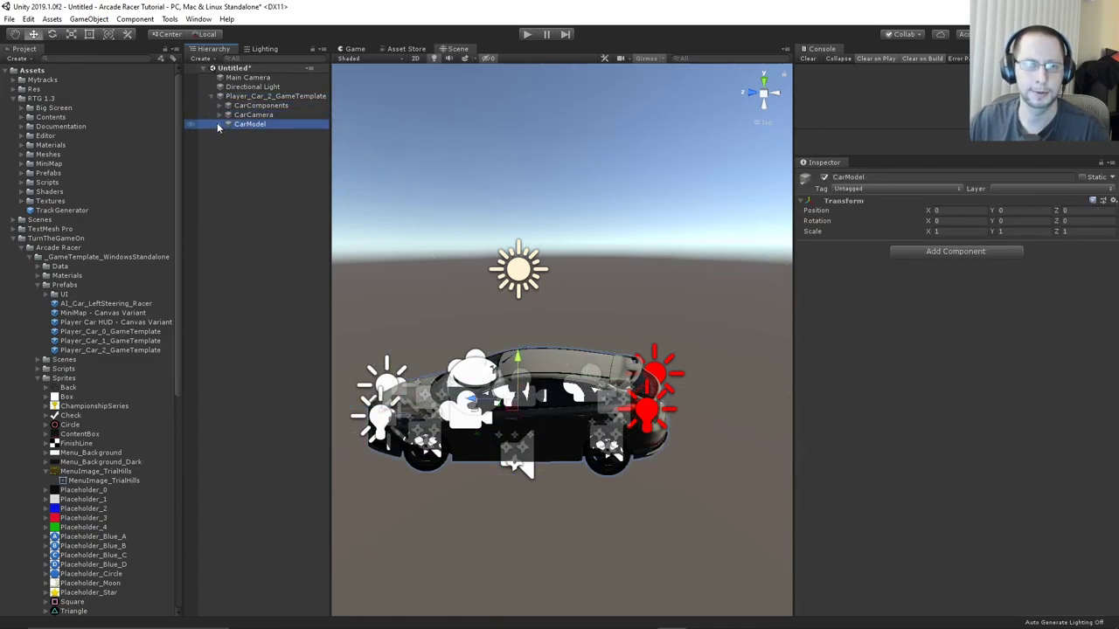
{"action": "left_click", "coordinate": [218, 125]}
{"action": "left_click", "coordinate": [217, 125]}
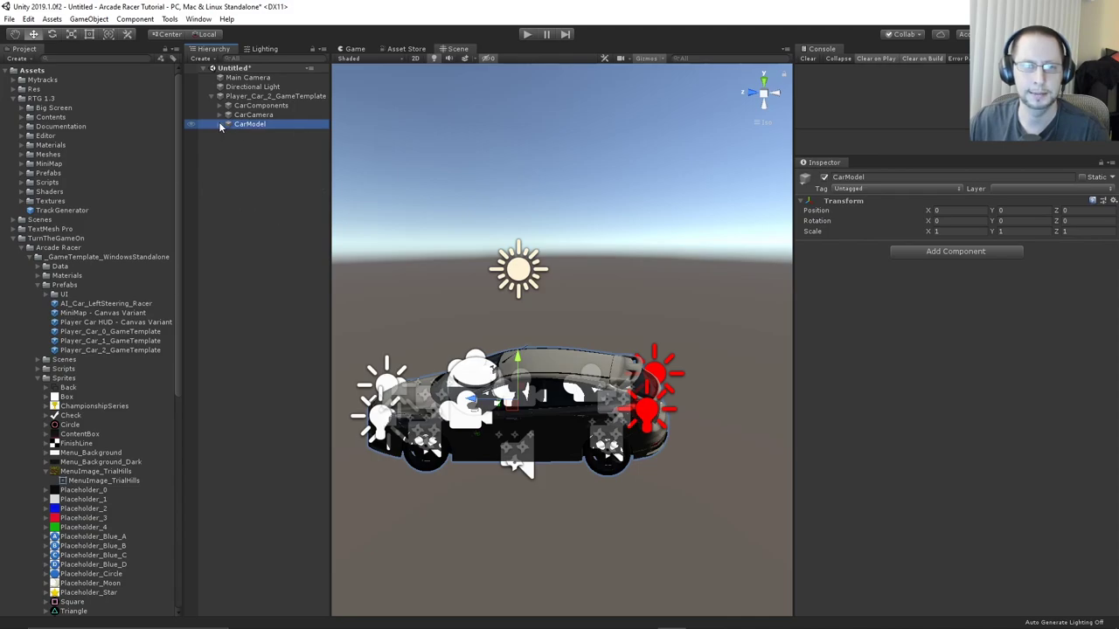
{"action": "left_click", "coordinate": [218, 125]}
{"action": "left_click", "coordinate": [218, 125]}
Deactivate the CarModel object, turn off the scene gizmos and reselect the Player_Car_2_GameTemplate root
{"action": "left_click", "coordinate": [823, 176]}
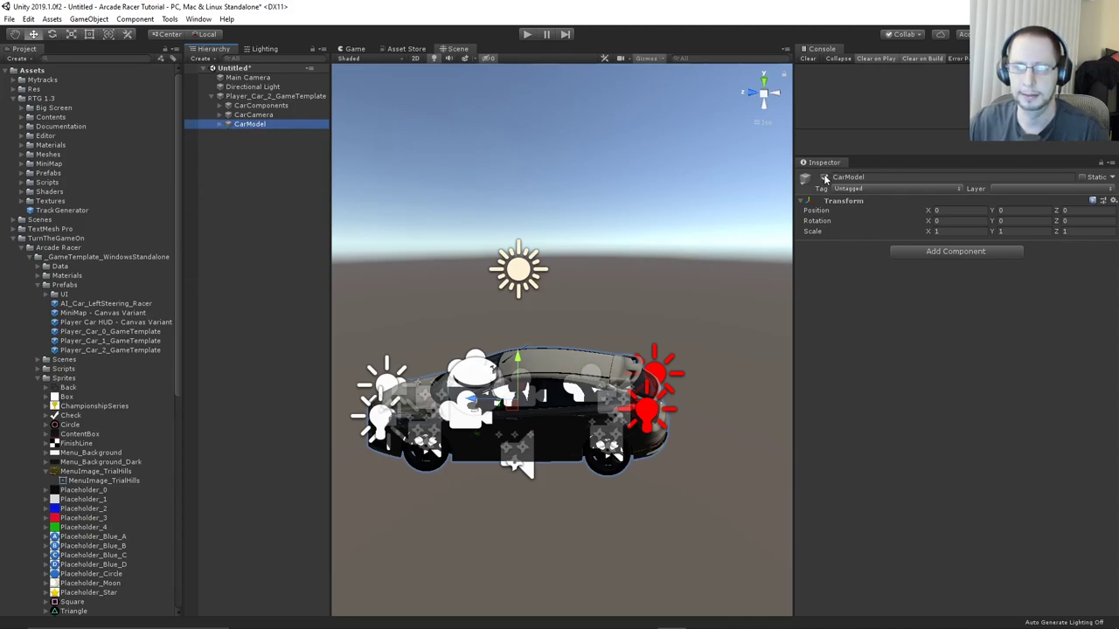
{"action": "left_click", "coordinate": [645, 58]}
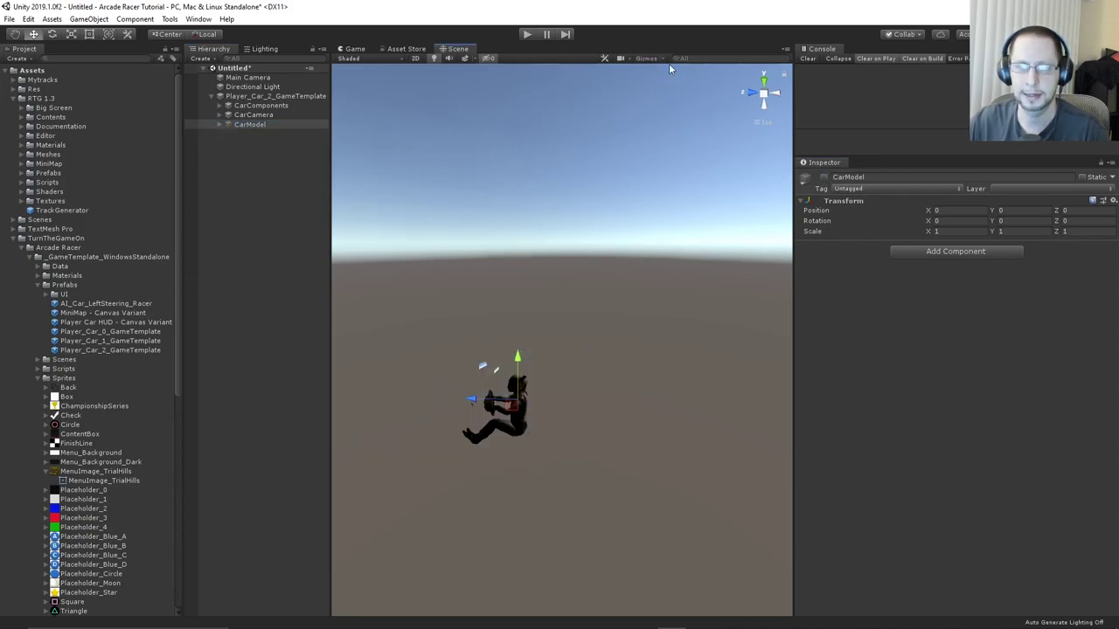
{"action": "left_click", "coordinate": [646, 58]}
{"action": "left_click", "coordinate": [648, 56]}
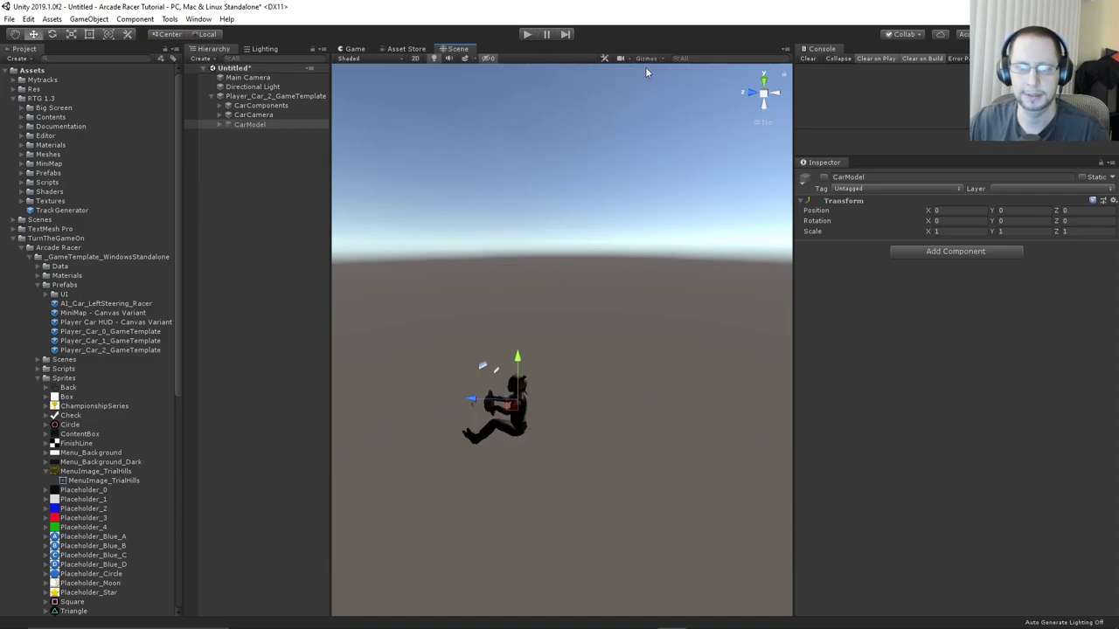
{"action": "left_click", "coordinate": [260, 105]}
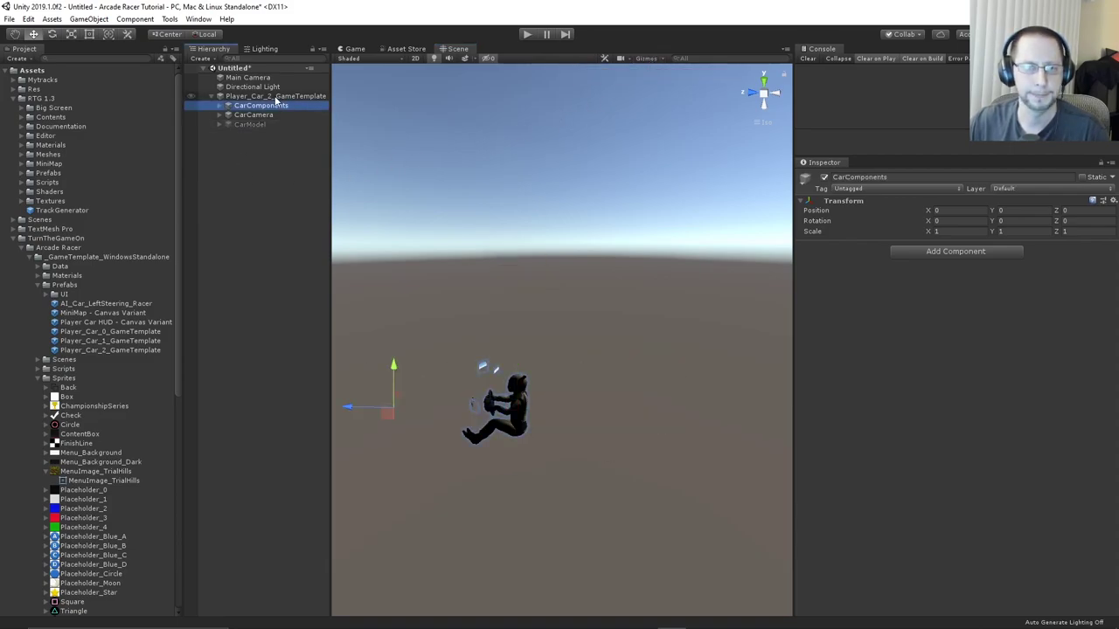
{"action": "left_click", "coordinate": [275, 96]}
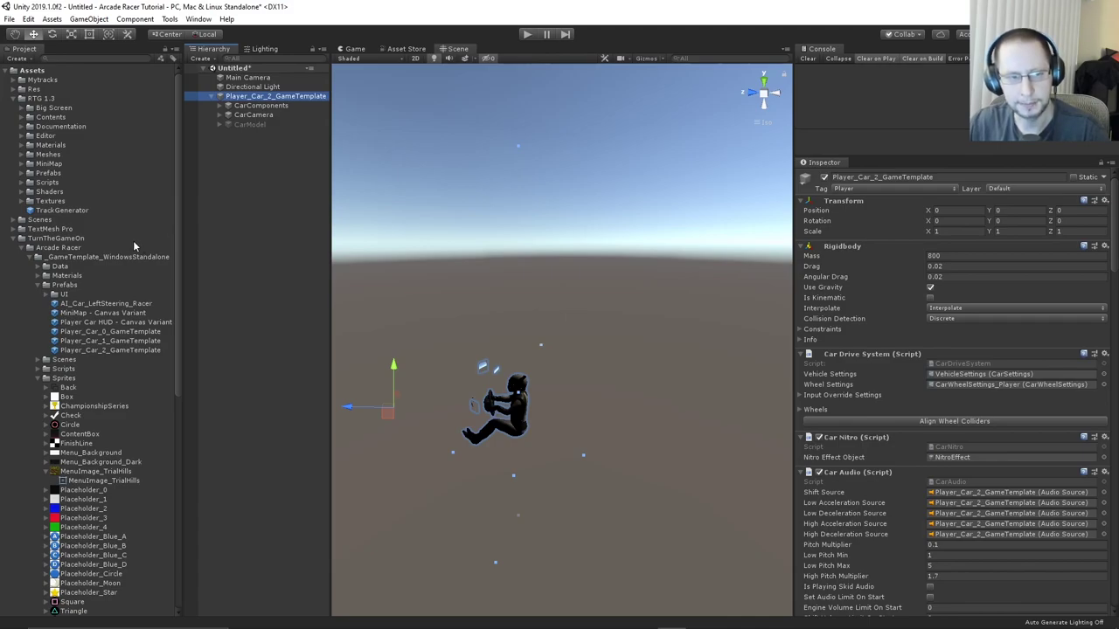
Place the Prefab asset from Res/Cars/AE_CARS/SAMOCHODY/Car_13/Full Prefab inside Player_Car_2_GameTemplate, just above CarModel
{"action": "left_click", "coordinate": [13, 238]}
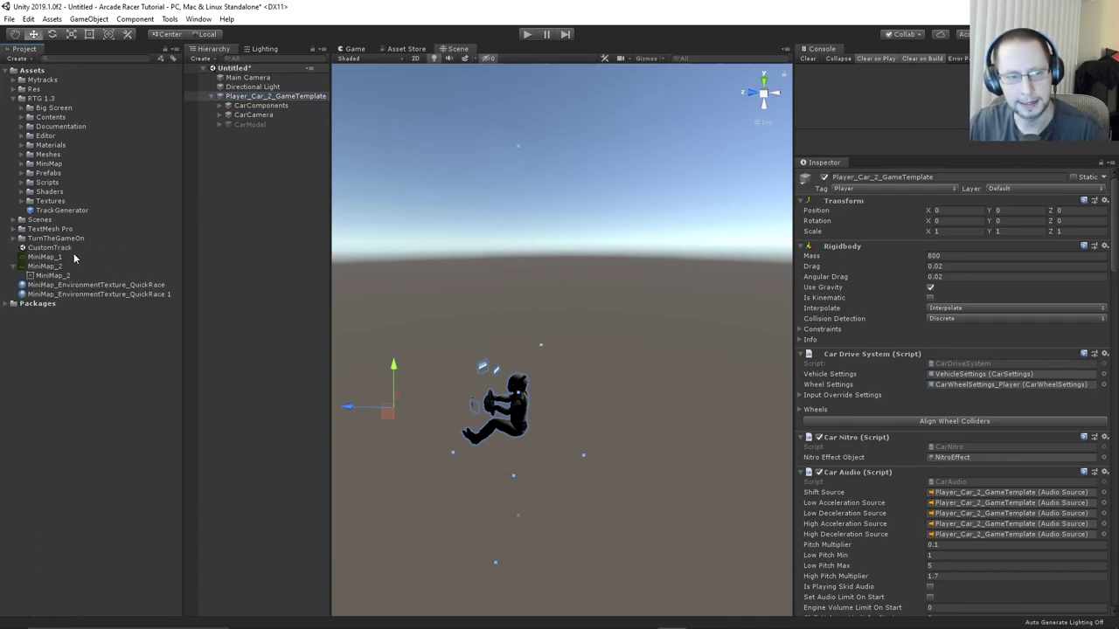
{"action": "left_click", "coordinate": [13, 89]}
{"action": "left_click", "coordinate": [21, 98]}
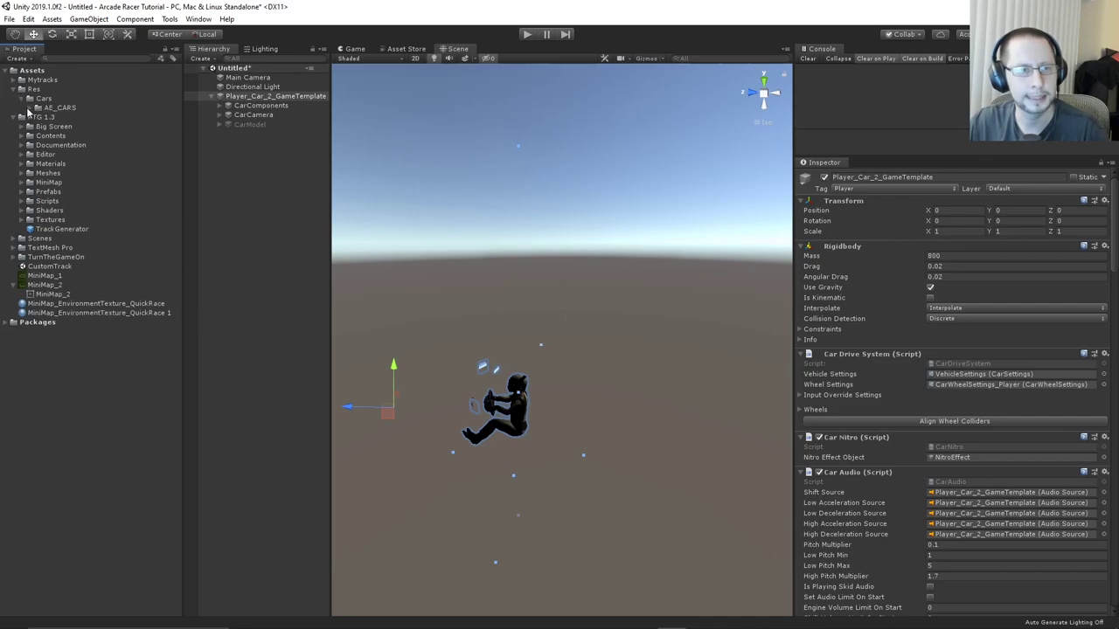
{"action": "left_click", "coordinate": [30, 107]}
{"action": "left_click", "coordinate": [38, 117]}
{"action": "left_click", "coordinate": [45, 127]}
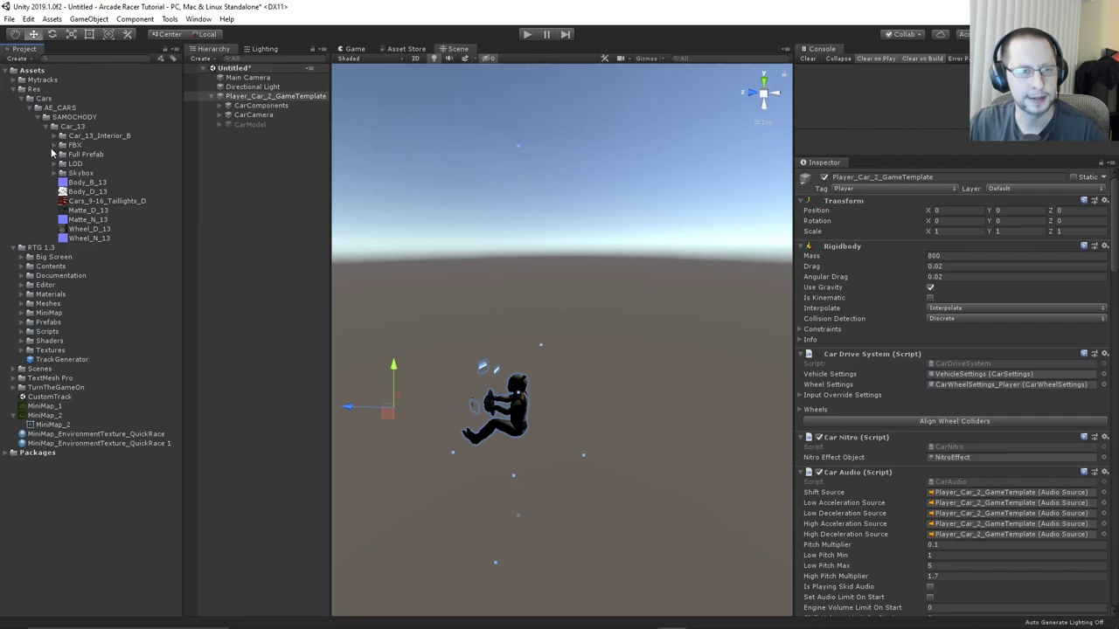
{"action": "left_click", "coordinate": [54, 154]}
{"action": "left_click_drag", "start_coordinate": [81, 166], "coordinate": [243, 125]}
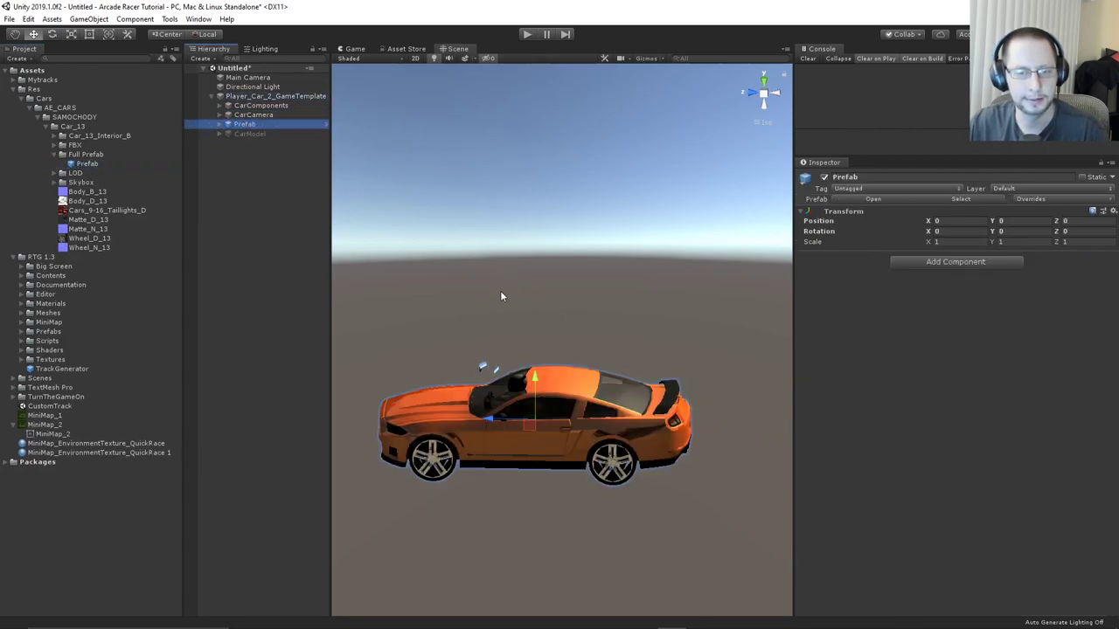
{"action": "scroll", "coordinate": [438, 275], "scroll_direction": "up", "scroll_amount": 2}
Collapse the Transform and Rigidbody components of Player_Car_2_GameTemplate and expand all Wheels entries in Car Drive System
{"action": "left_click", "coordinate": [241, 96]}
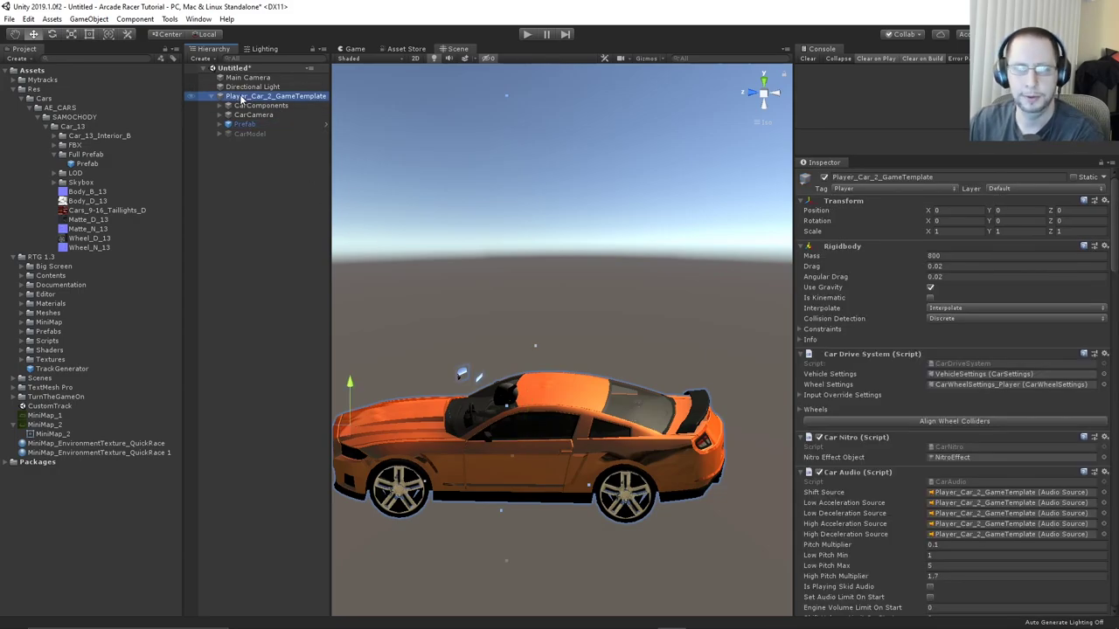
{"action": "left_click", "coordinate": [857, 201]}
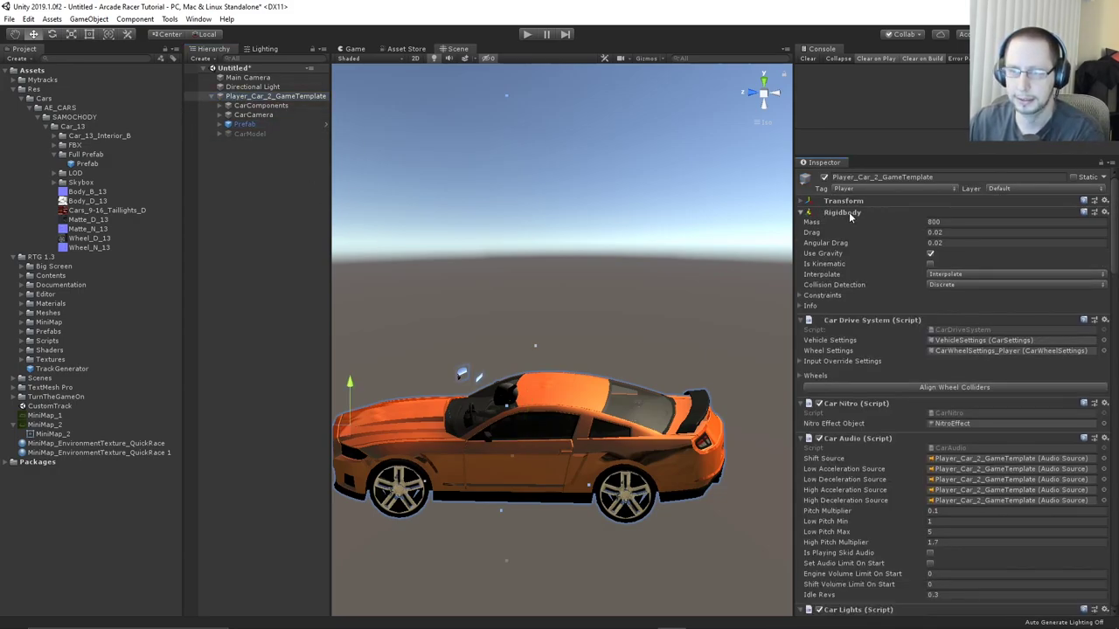
{"action": "left_click", "coordinate": [843, 212]}
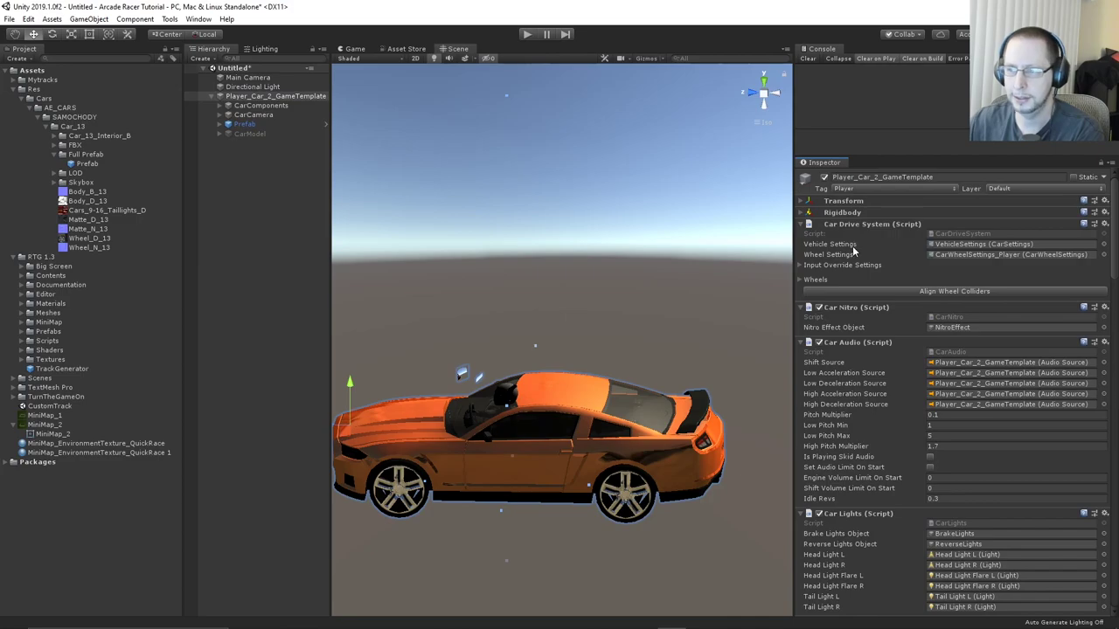
{"action": "left_click", "coordinate": [799, 279]}
{"action": "left_click", "coordinate": [801, 280]}
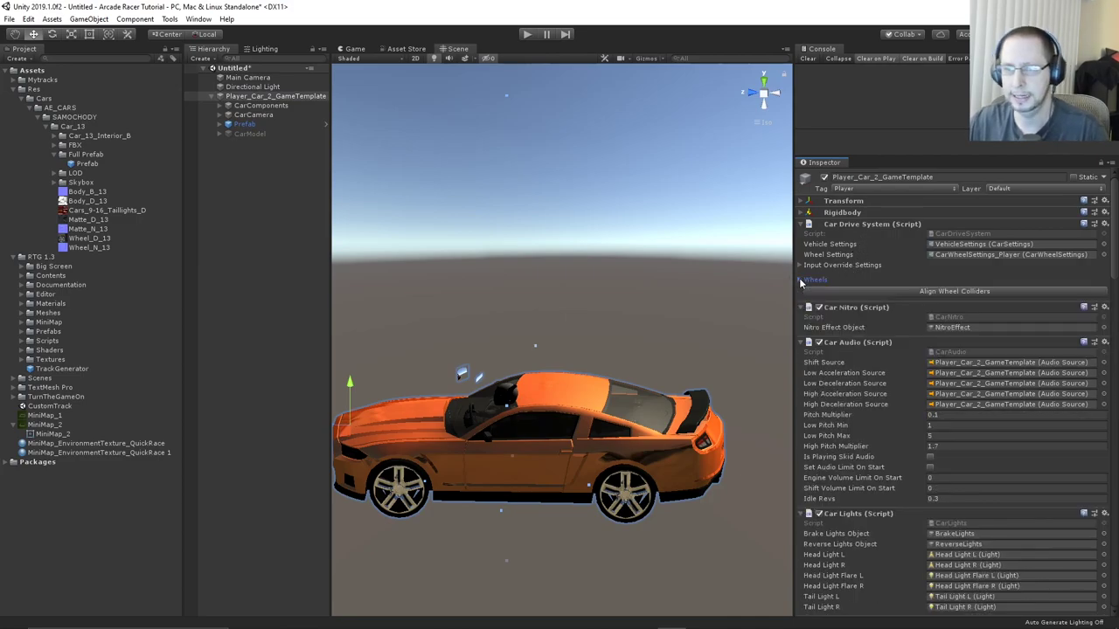
{"action": "left_click", "coordinate": [800, 280], "text": "alt"}
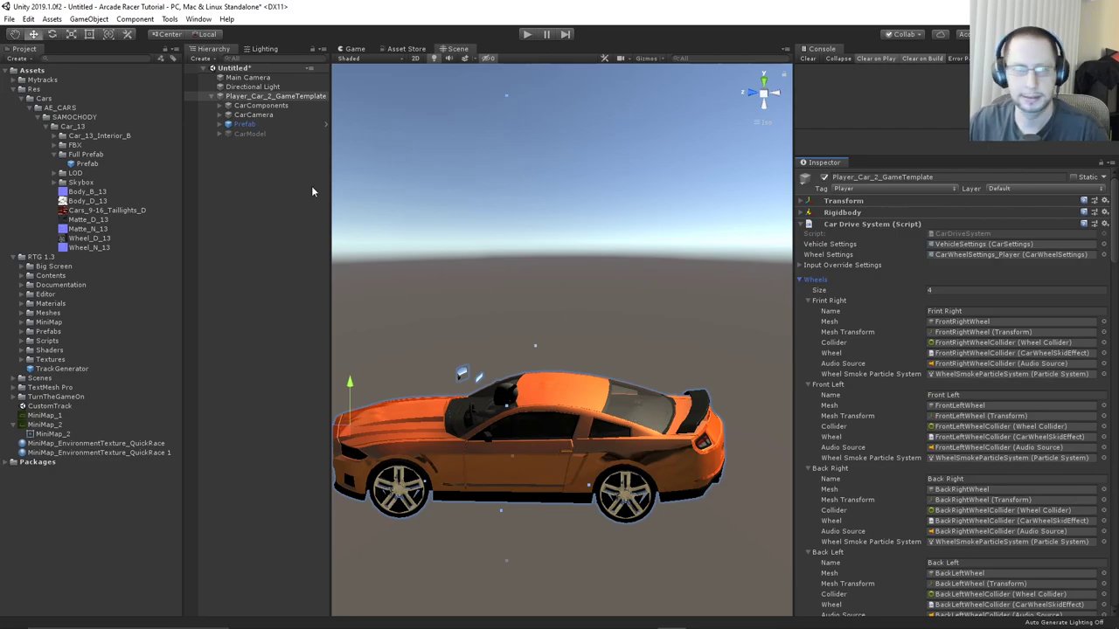
Delete the old CarModel object and check the Mesh and Mesh Transform references of the Car Drive System wheels
{"action": "left_click", "coordinate": [256, 134]}
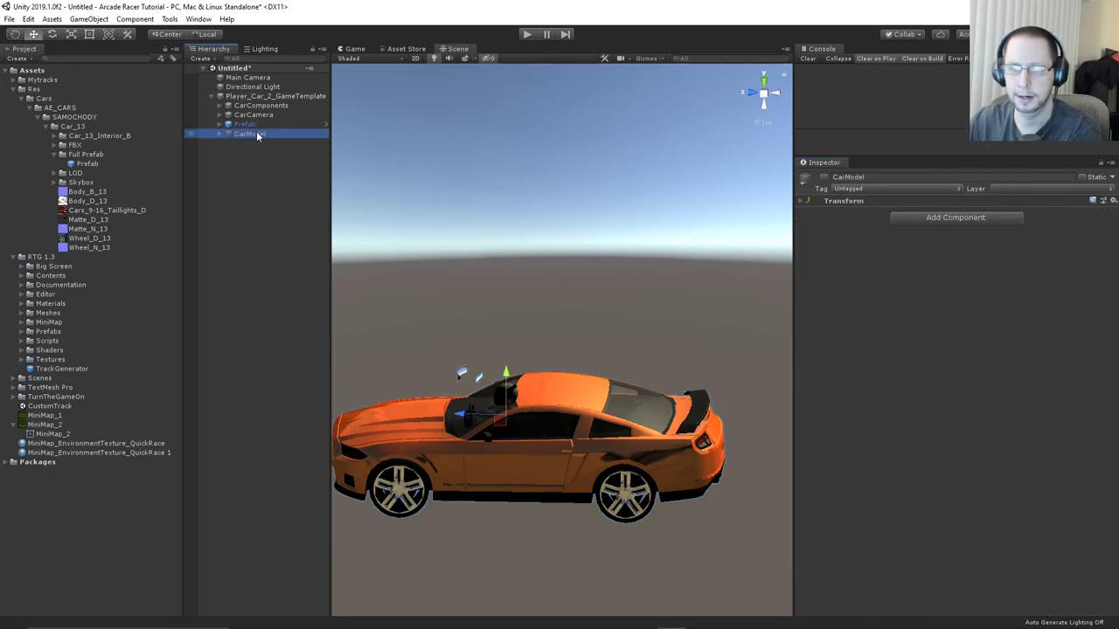
{"action": "key", "text": "Delete"}
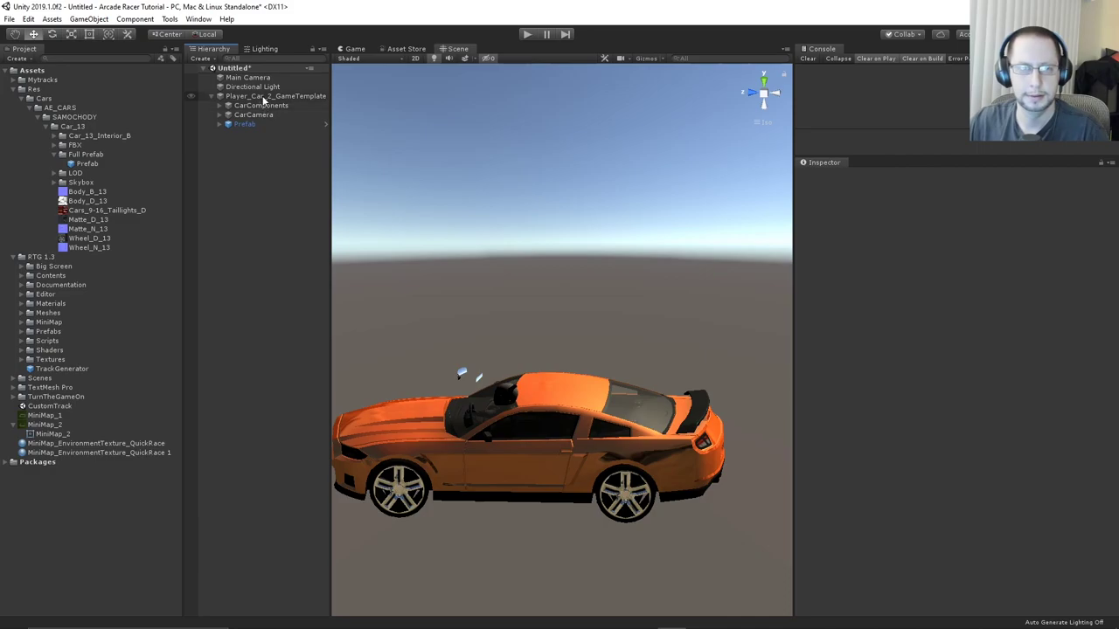
{"action": "left_click", "coordinate": [262, 97]}
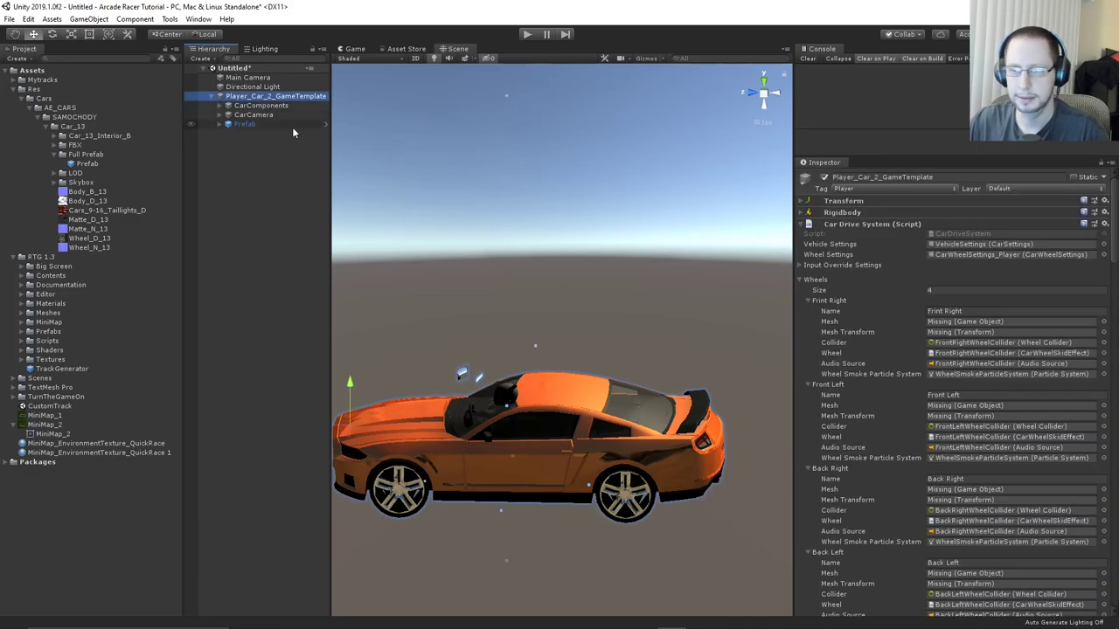
{"action": "left_click", "coordinate": [834, 323]}
{"action": "left_click", "coordinate": [836, 334]}
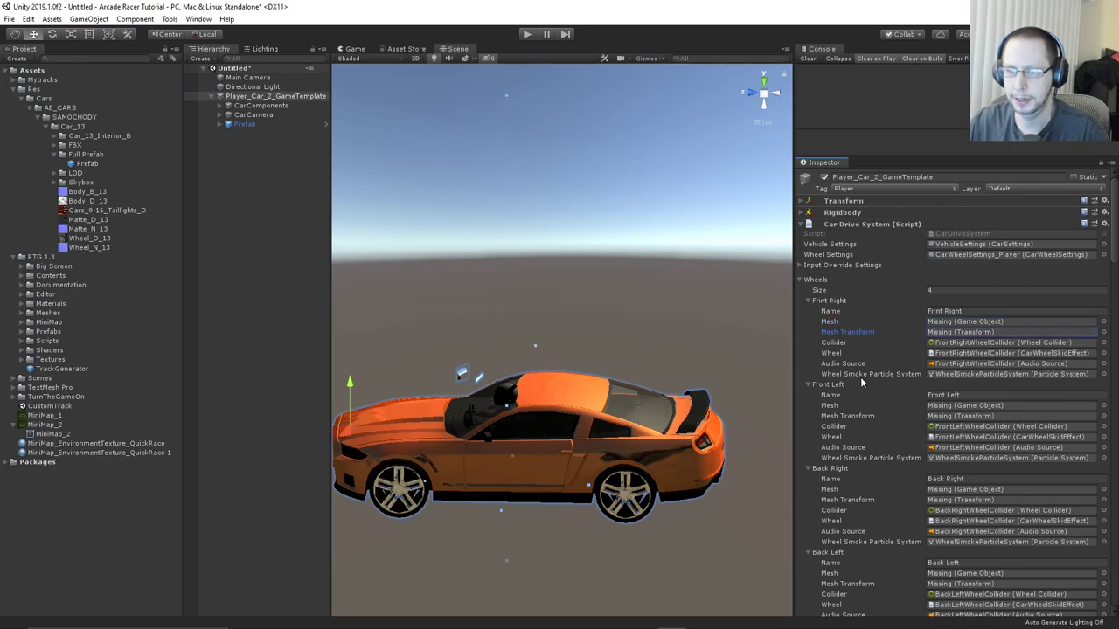
{"action": "left_click", "coordinate": [830, 406]}
{"action": "scroll", "coordinate": [842, 434], "scroll_direction": "down", "scroll_amount": 5}
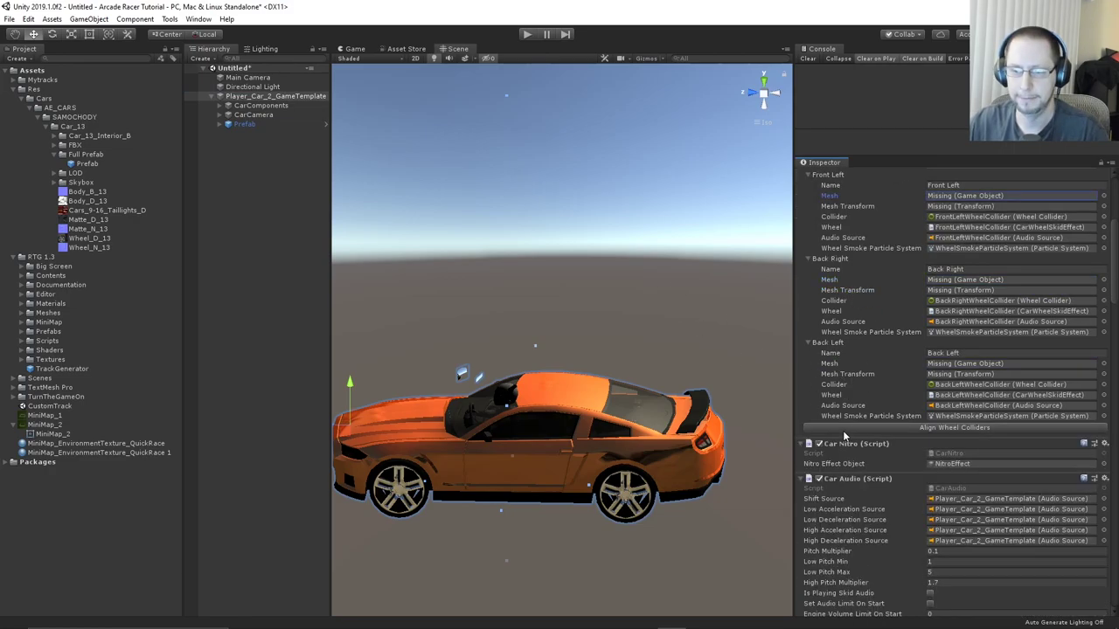
Unpack the new car's Prefab object completely within Player_Car_2_GameTemplate
{"action": "left_click", "coordinate": [236, 125]}
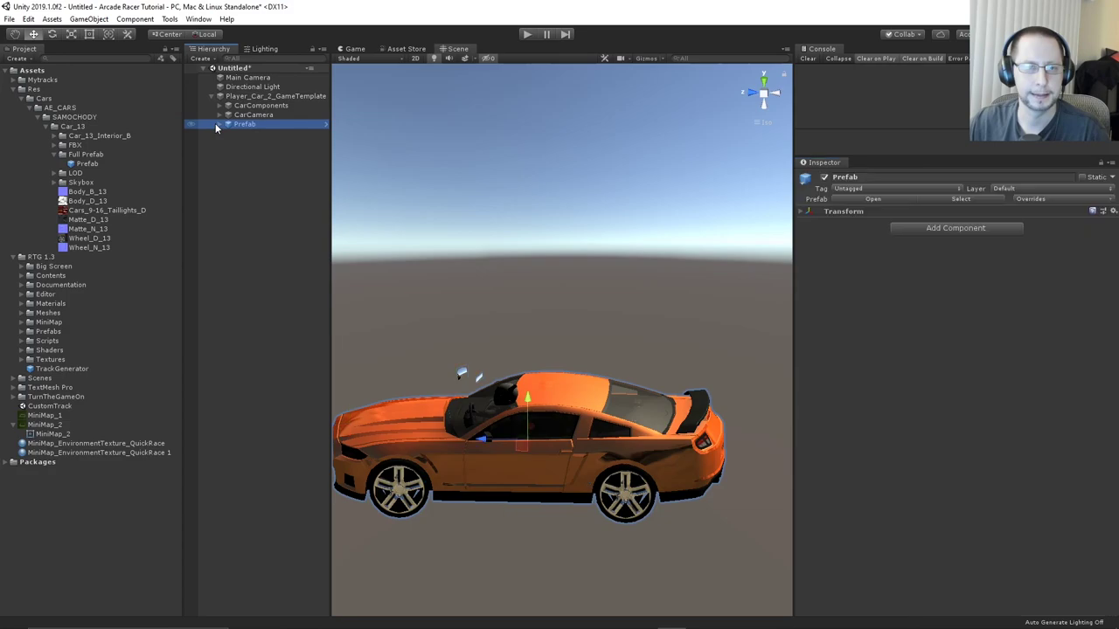
{"action": "right_click", "coordinate": [233, 126]}
{"action": "left_click", "coordinate": [297, 265]}
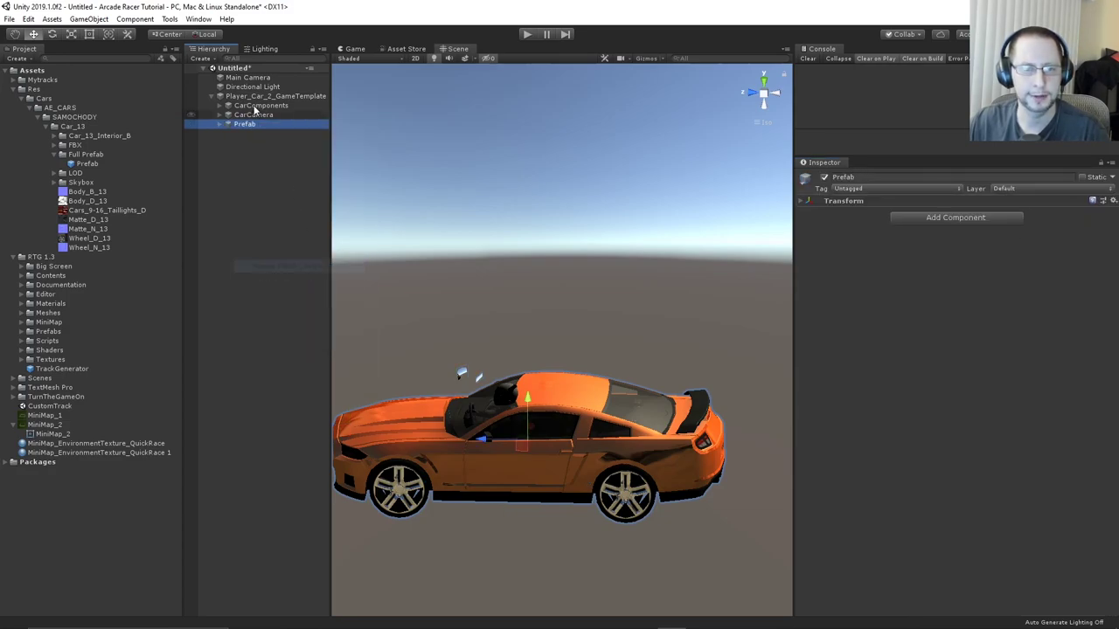
Move all parts from Body_13 to Car_13_Interior directly under Player_Car_2_GameTemplate and delete the emptied Prefab object
{"action": "key", "text": "Right"}
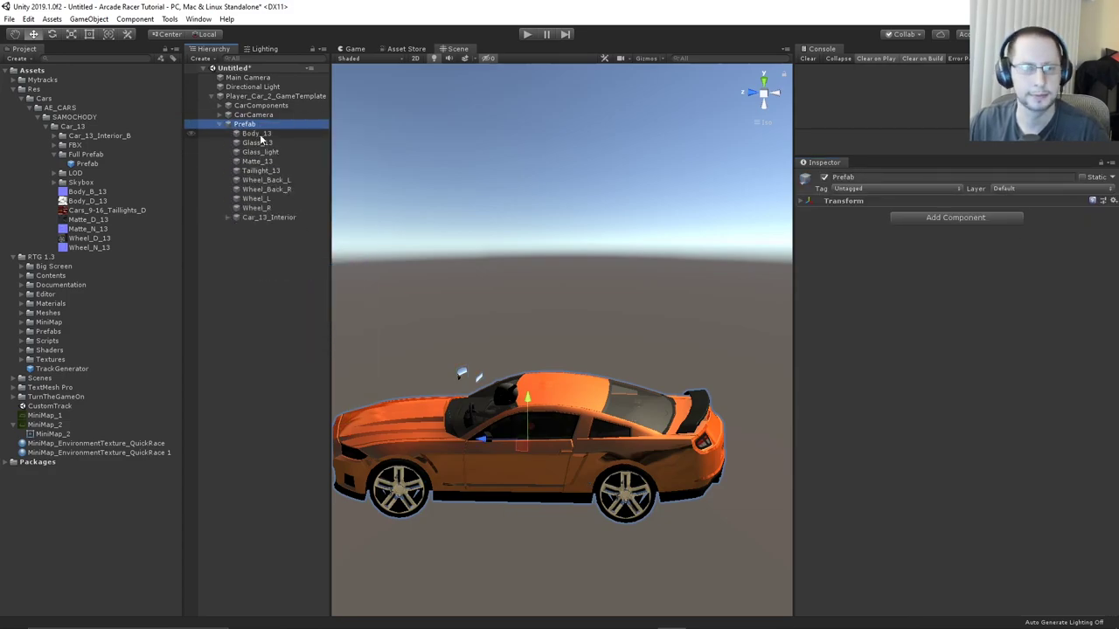
{"action": "left_click", "coordinate": [260, 135]}
{"action": "left_click", "coordinate": [269, 215], "text": "shift"}
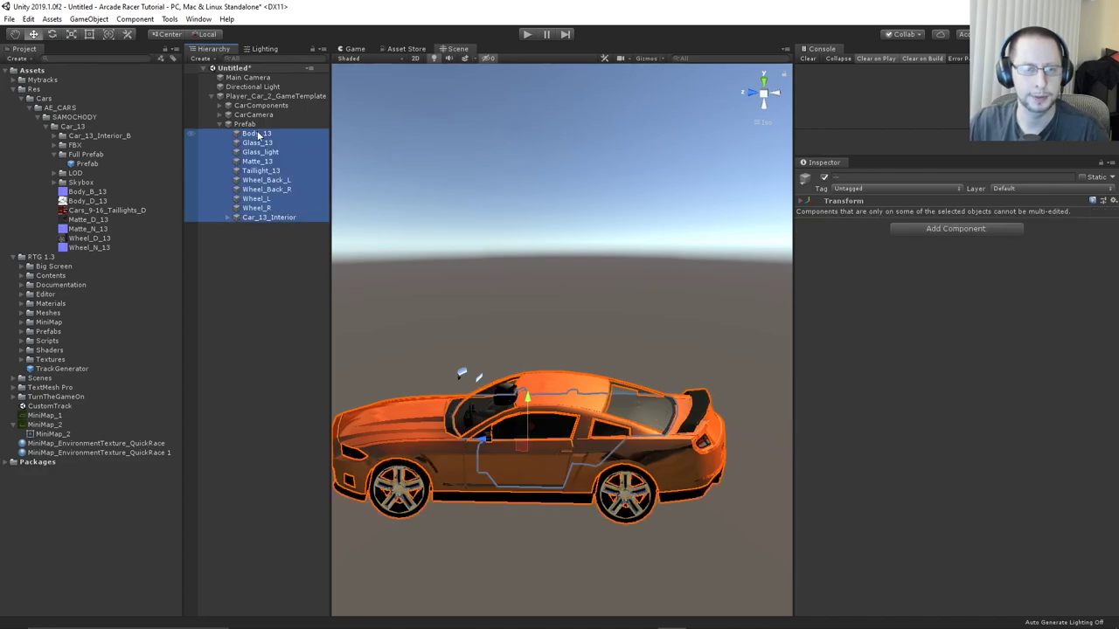
{"action": "left_click_drag", "start_coordinate": [255, 120], "coordinate": [255, 119]}
{"action": "left_click", "coordinate": [249, 216]}
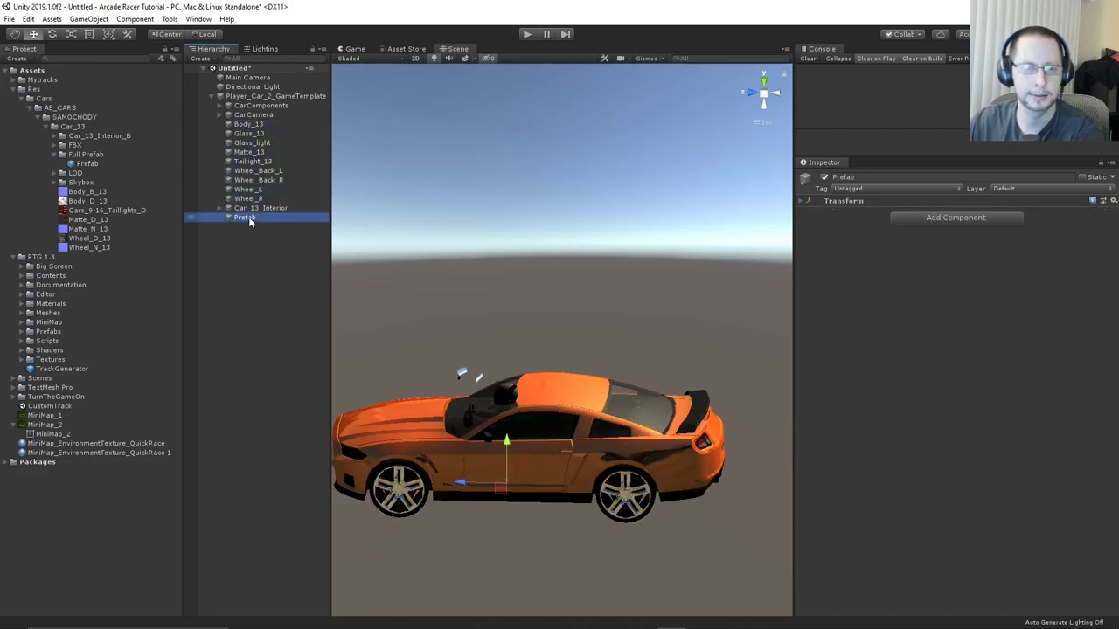
{"action": "key", "text": "Delete"}
Assign Wheel_R and Wheel_L as Mesh and Mesh Transform of the front right and front left wheels in Player_Car_2_GameTemplate's Car Drive System
{"action": "left_click", "coordinate": [262, 96]}
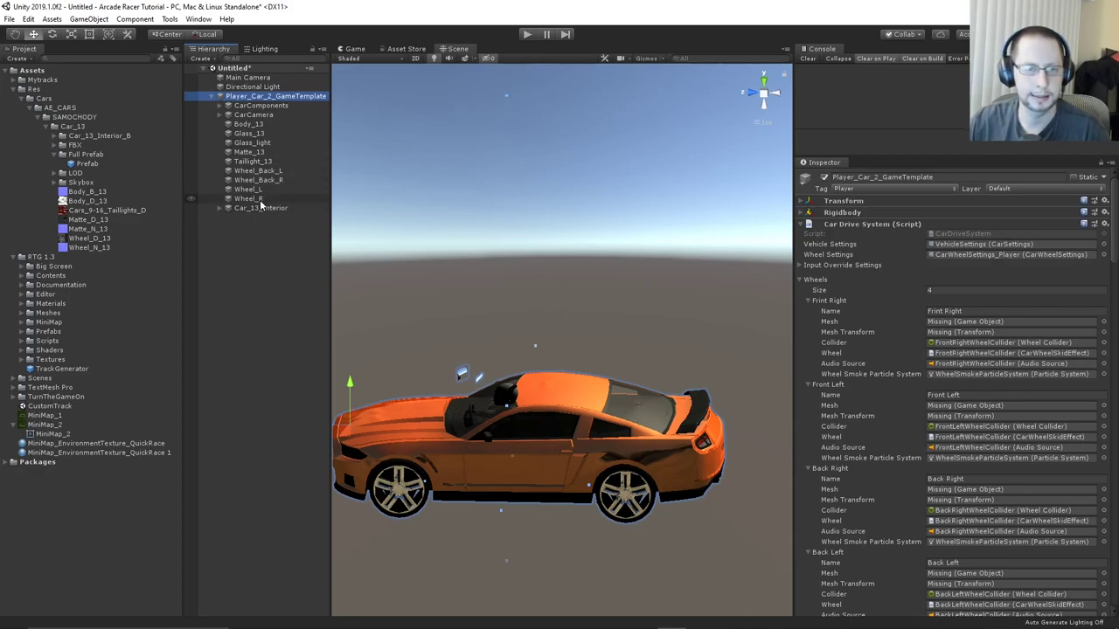
{"action": "left_click_drag", "start_coordinate": [260, 204], "coordinate": [970, 324]}
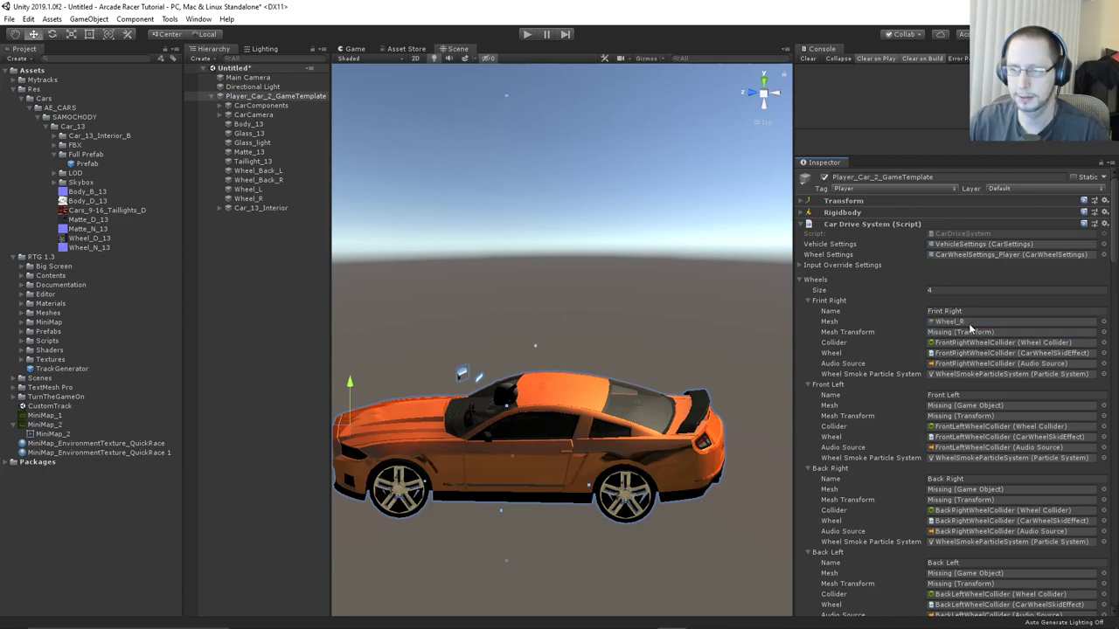
{"action": "left_click", "coordinate": [962, 322]}
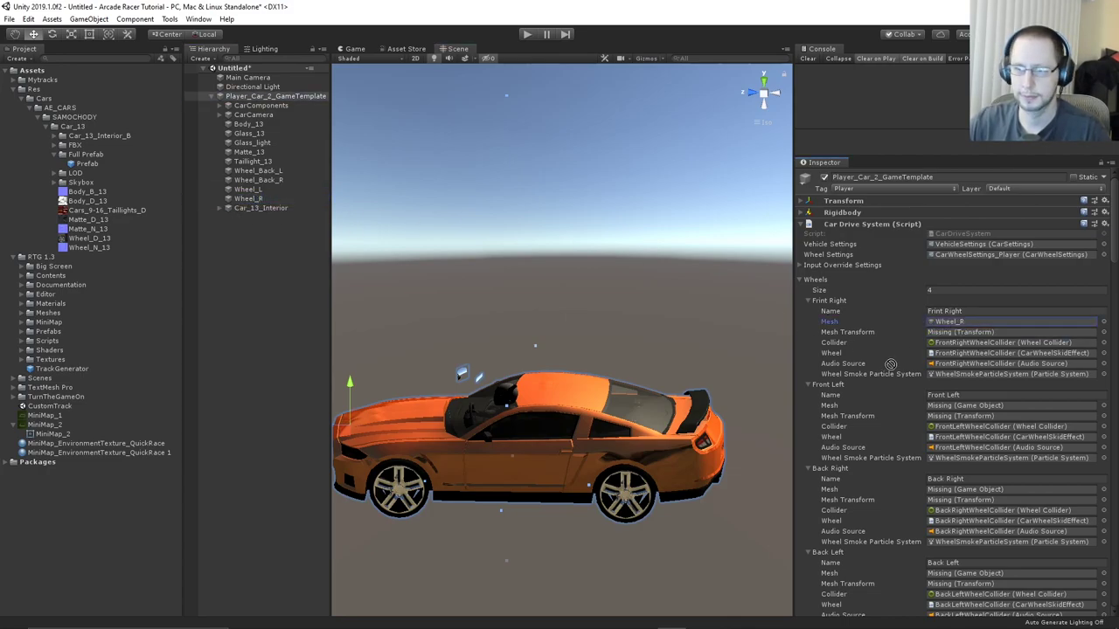
{"action": "left_click_drag", "start_coordinate": [891, 363], "coordinate": [970, 334]}
{"action": "left_click", "coordinate": [809, 301]}
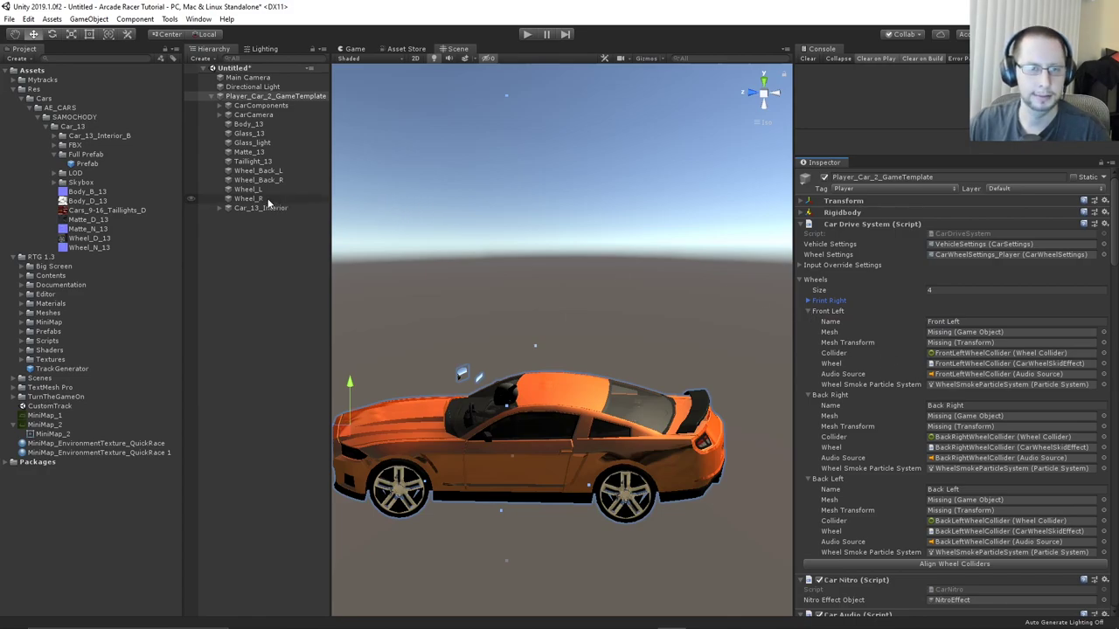
{"action": "left_click_drag", "start_coordinate": [248, 189], "coordinate": [961, 332]}
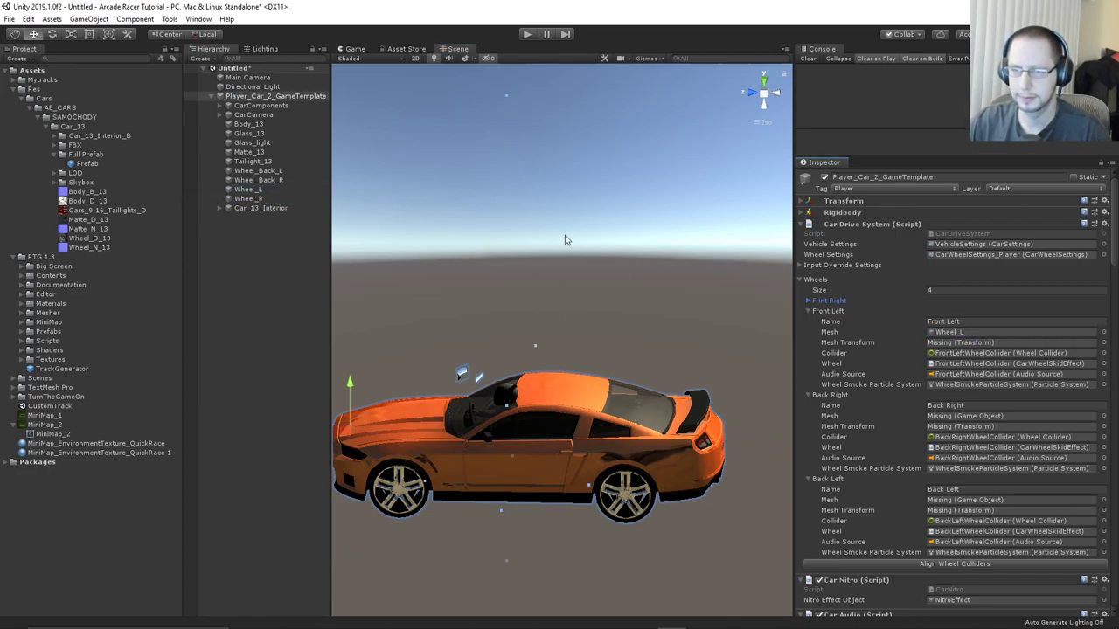
{"action": "left_click_drag", "start_coordinate": [248, 189], "coordinate": [957, 343]}
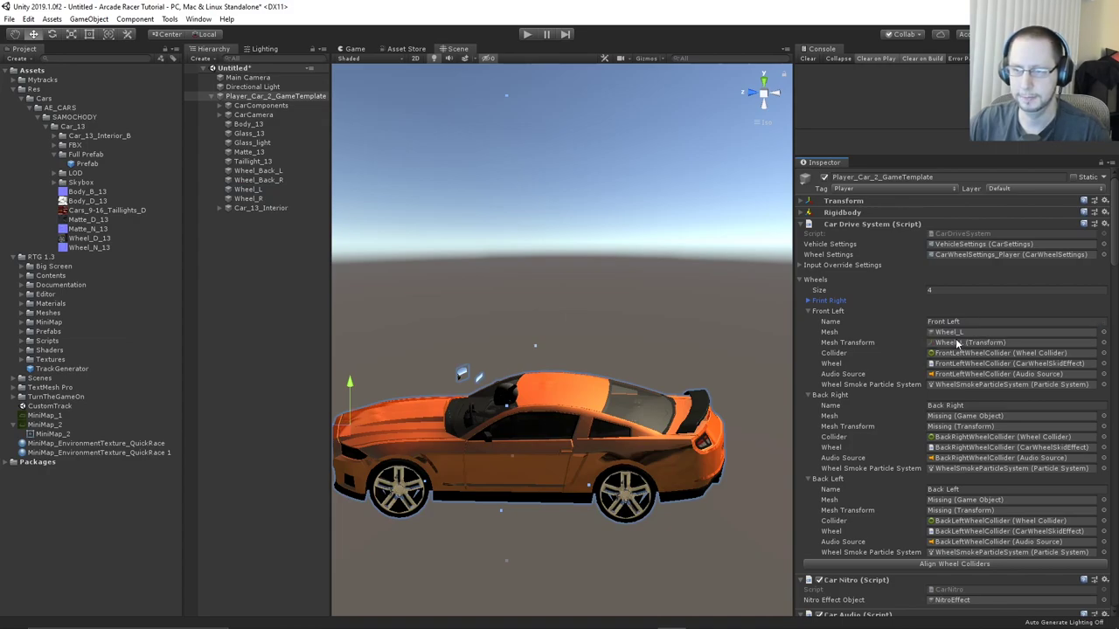
{"action": "left_click", "coordinate": [809, 312]}
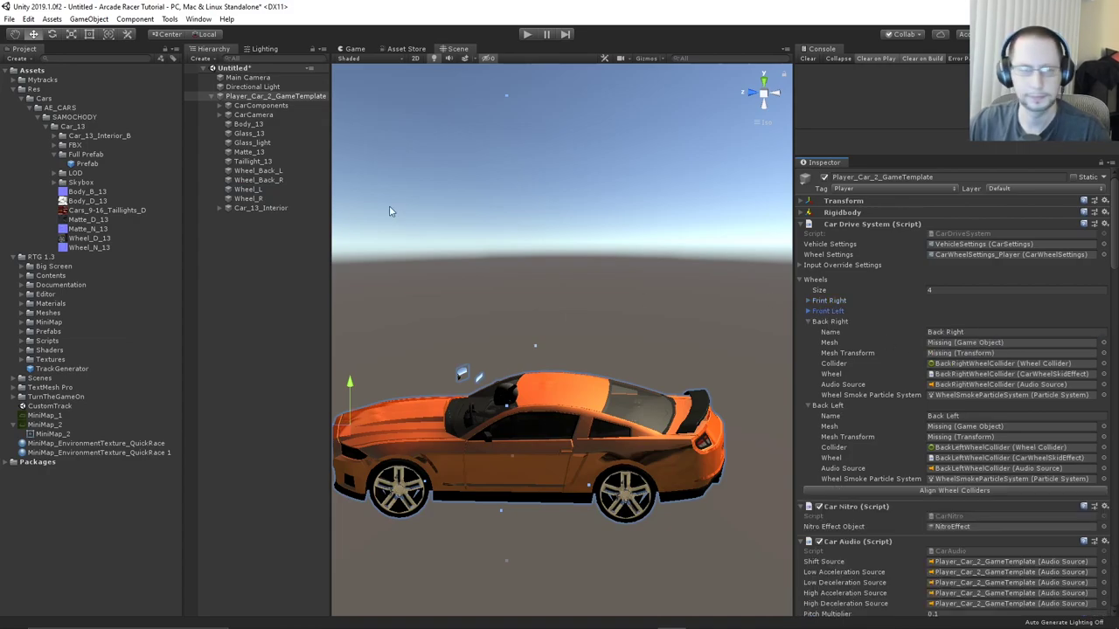
Assign Wheel_Back_R and Wheel_Back_L as Mesh and Mesh Transform of the Back Right and Back Left wheel entries
{"action": "left_click_drag", "start_coordinate": [267, 181], "coordinate": [970, 345]}
{"action": "left_click_drag", "start_coordinate": [278, 180], "coordinate": [962, 360]}
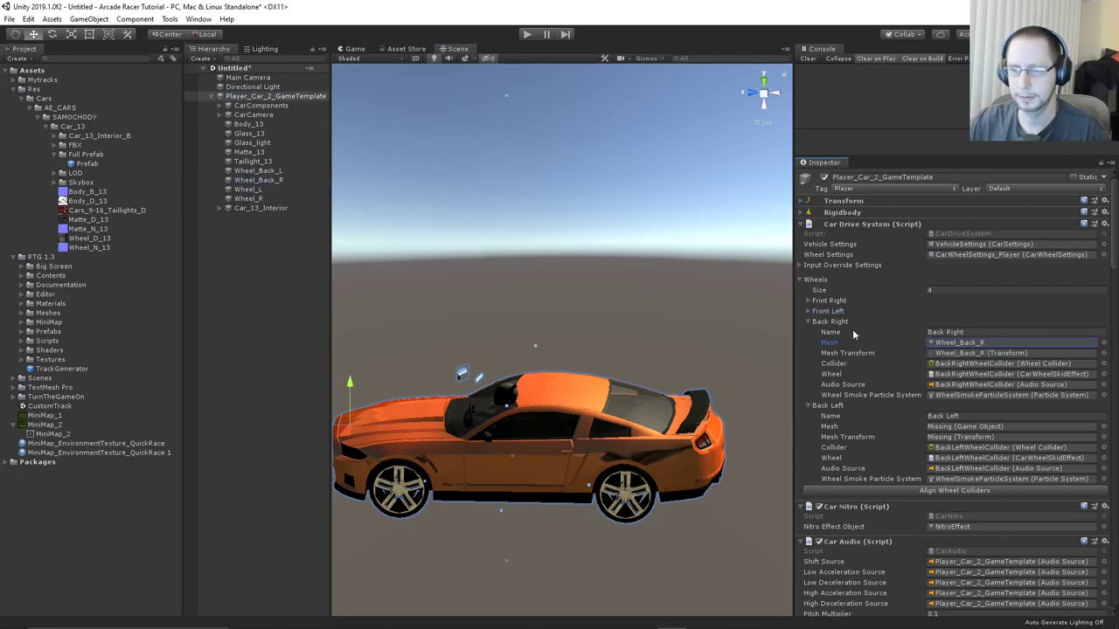
{"action": "left_click", "coordinate": [807, 321]}
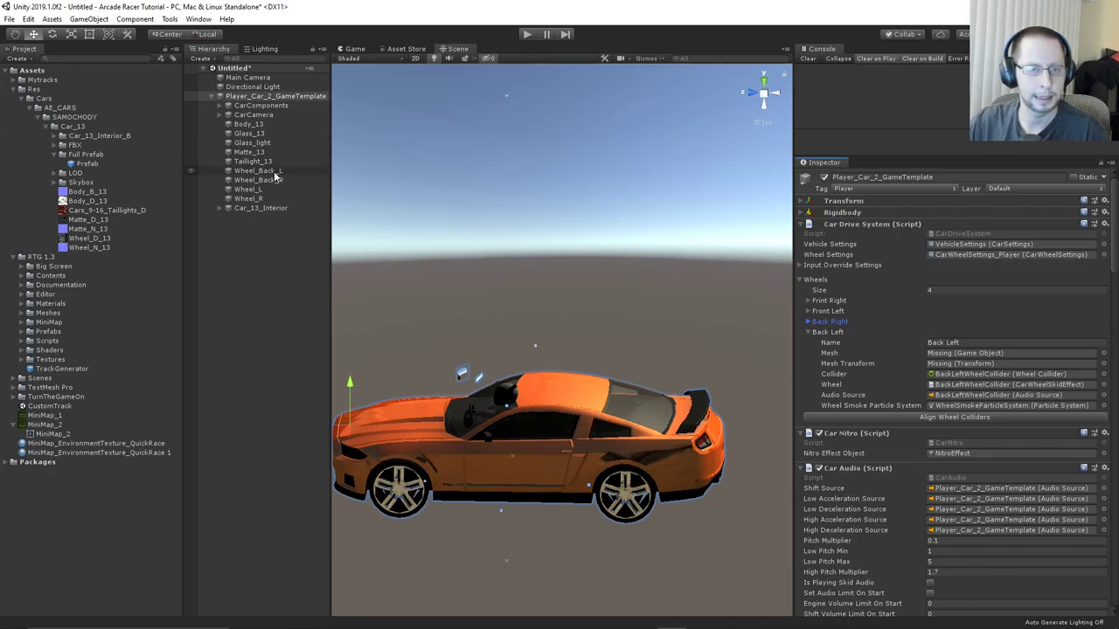
{"action": "left_click_drag", "start_coordinate": [272, 172], "coordinate": [957, 360]}
{"action": "left_click", "coordinate": [958, 360]}
{"action": "left_click_drag", "start_coordinate": [251, 171], "coordinate": [944, 363]}
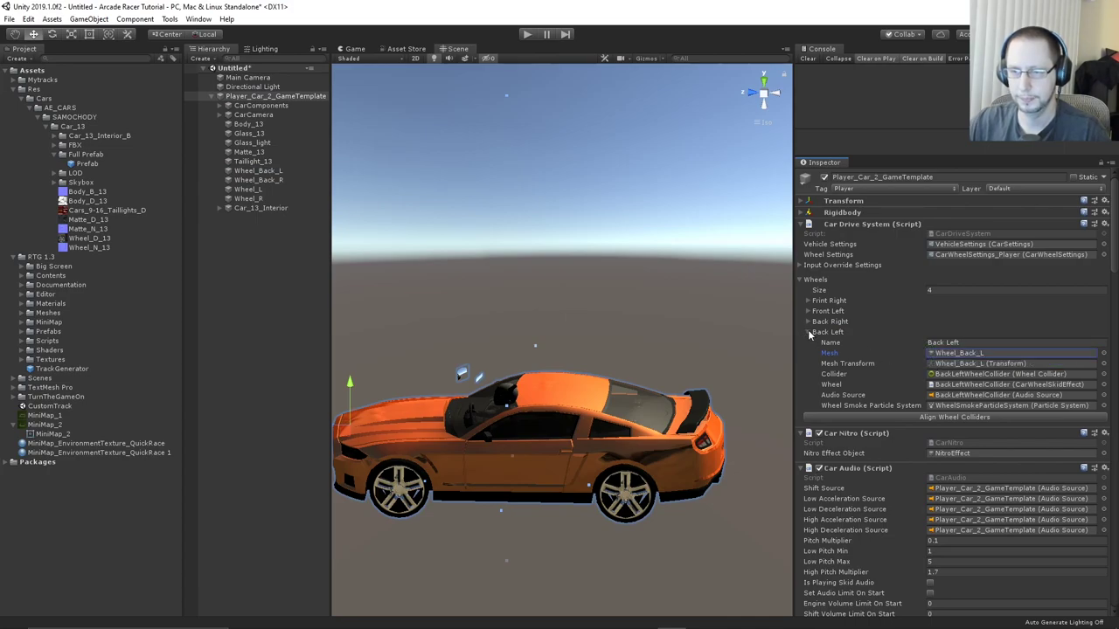
{"action": "left_click", "coordinate": [808, 333]}
Expand CarComponents and its Colliders group and select the wheel colliders from FrontRightWheelCollider through BackRightWheelCollider
{"action": "middle_click_drag", "start_coordinate": [596, 425], "coordinate": [608, 362]}
{"action": "right_click_drag", "start_coordinate": [608, 362], "coordinate": [642, 339]}
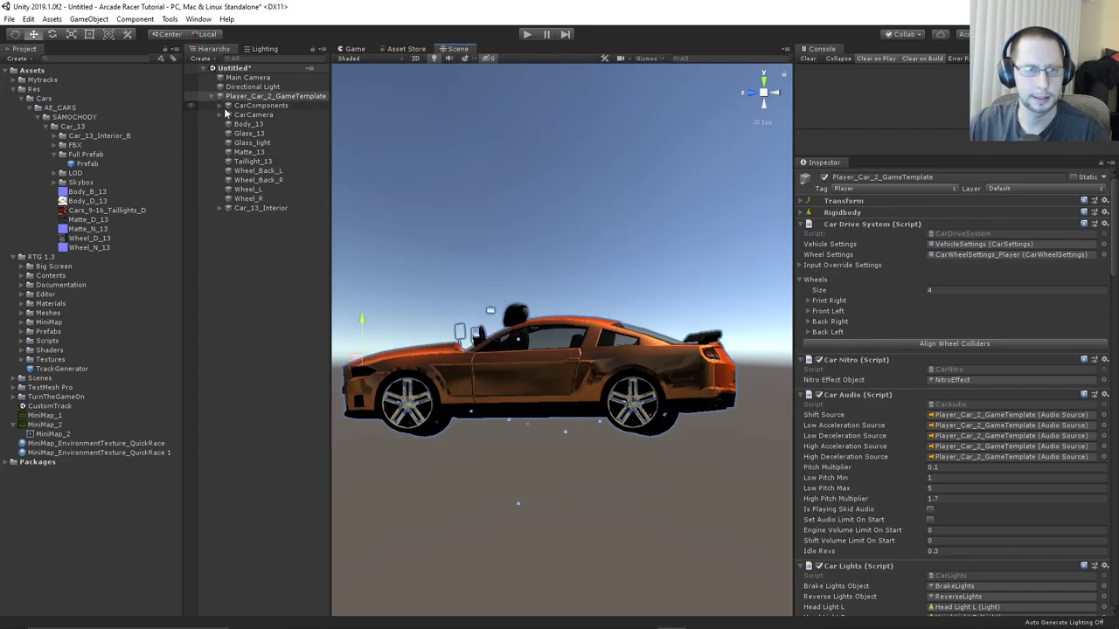
{"action": "left_click", "coordinate": [226, 106]}
{"action": "left_click", "coordinate": [227, 115]}
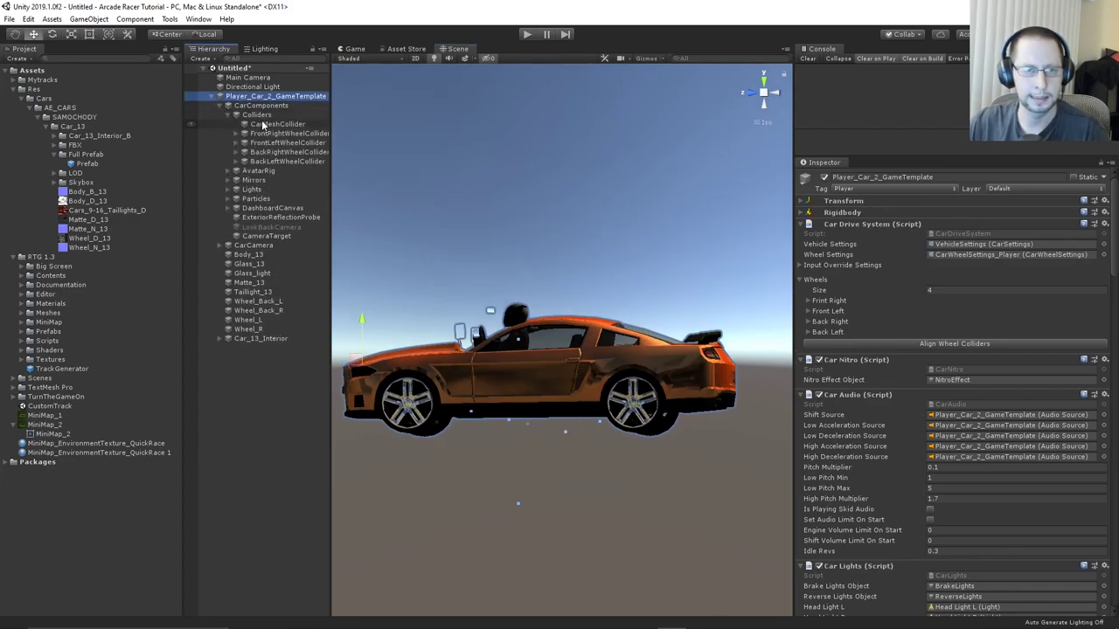
{"action": "left_click", "coordinate": [262, 133]}
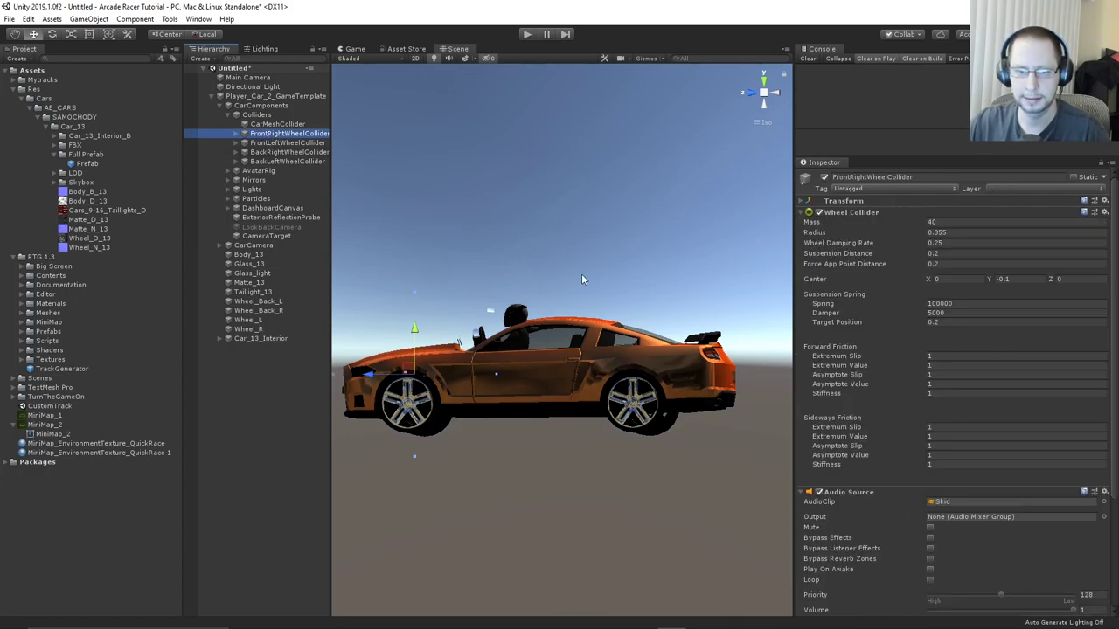
{"action": "left_click", "coordinate": [288, 218]}
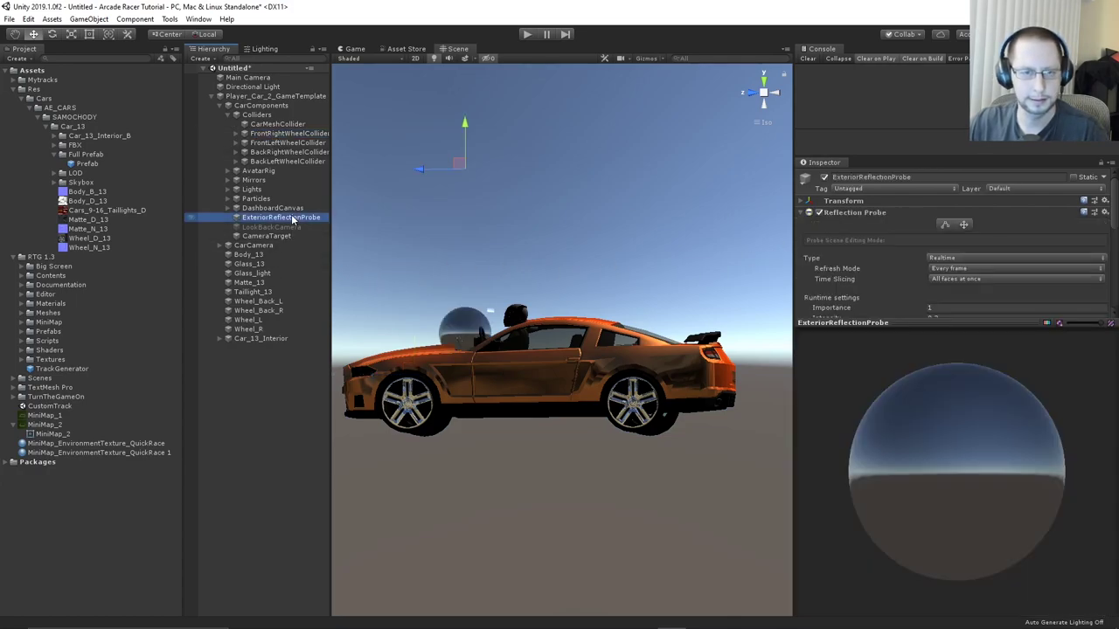
{"action": "left_click", "coordinate": [281, 135]}
{"action": "left_click", "coordinate": [296, 155], "text": "shift"}
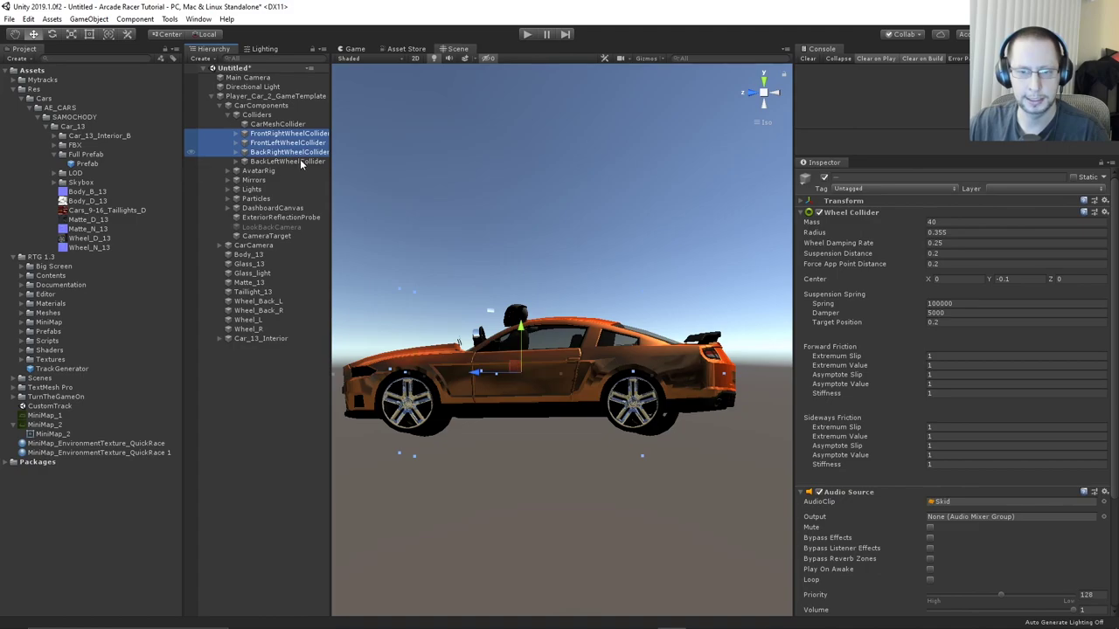
Turn on gizmos in the Scene view and reduce the size of the 3D icons
{"action": "right_click_drag", "start_coordinate": [584, 247], "coordinate": [428, 292]}
{"action": "left_click", "coordinate": [647, 60]}
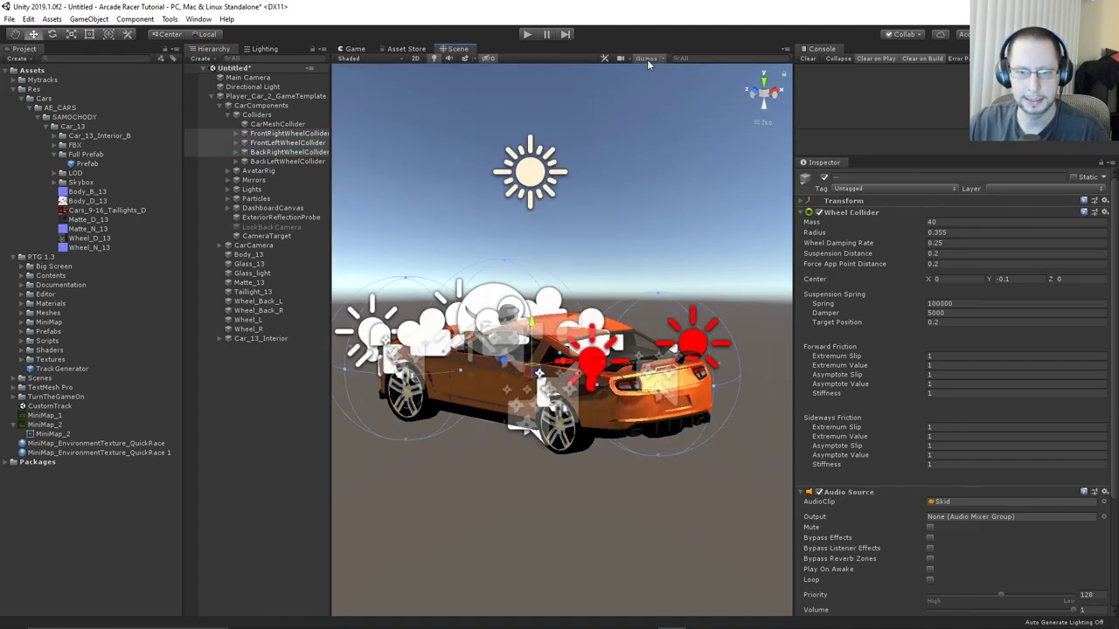
{"action": "left_click_drag", "start_coordinate": [602, 258], "coordinate": [680, 226], "text": "alt"}
{"action": "right_click_drag", "start_coordinate": [680, 224], "coordinate": [695, 199]}
{"action": "left_click", "coordinate": [662, 59]}
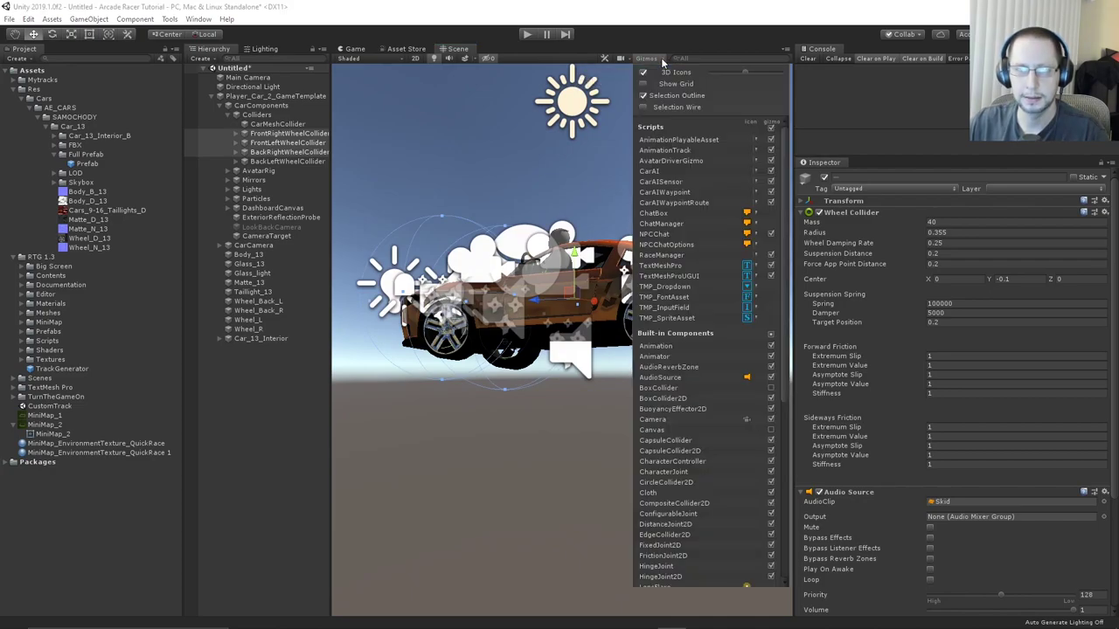
{"action": "left_click", "coordinate": [739, 72]}
{"action": "left_click_drag", "start_coordinate": [739, 77], "coordinate": [734, 77]}
{"action": "right_click_drag", "start_coordinate": [494, 198], "coordinate": [614, 256]}
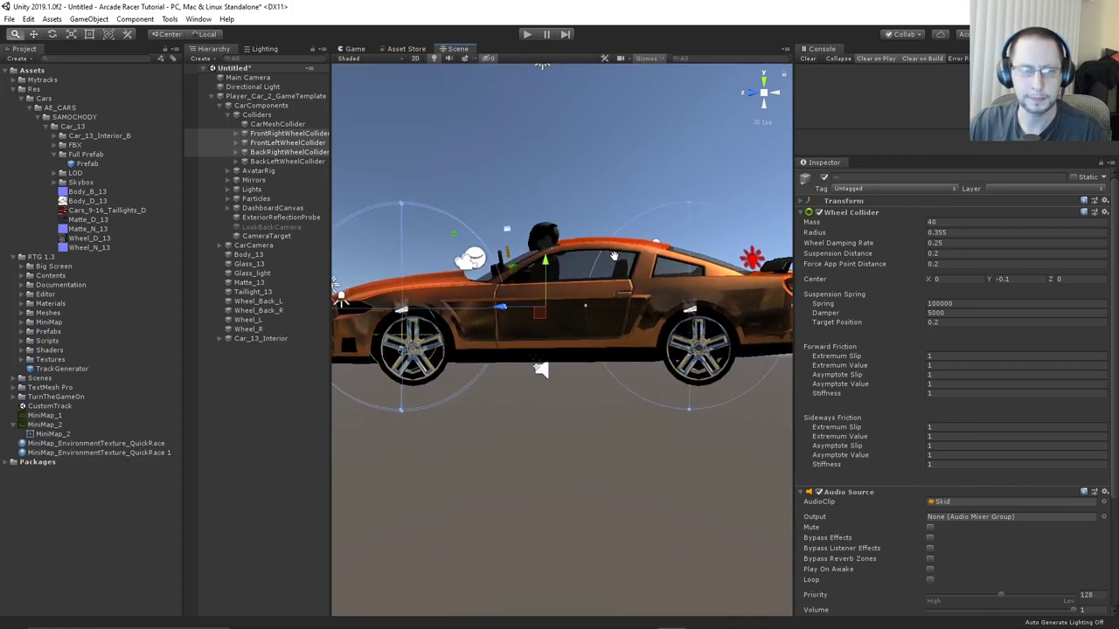
Align the wheel colliders of Player_Car_2_GameTemplate with the new wheel meshes and check the fit at the rear wheel
{"action": "left_click", "coordinate": [255, 96]}
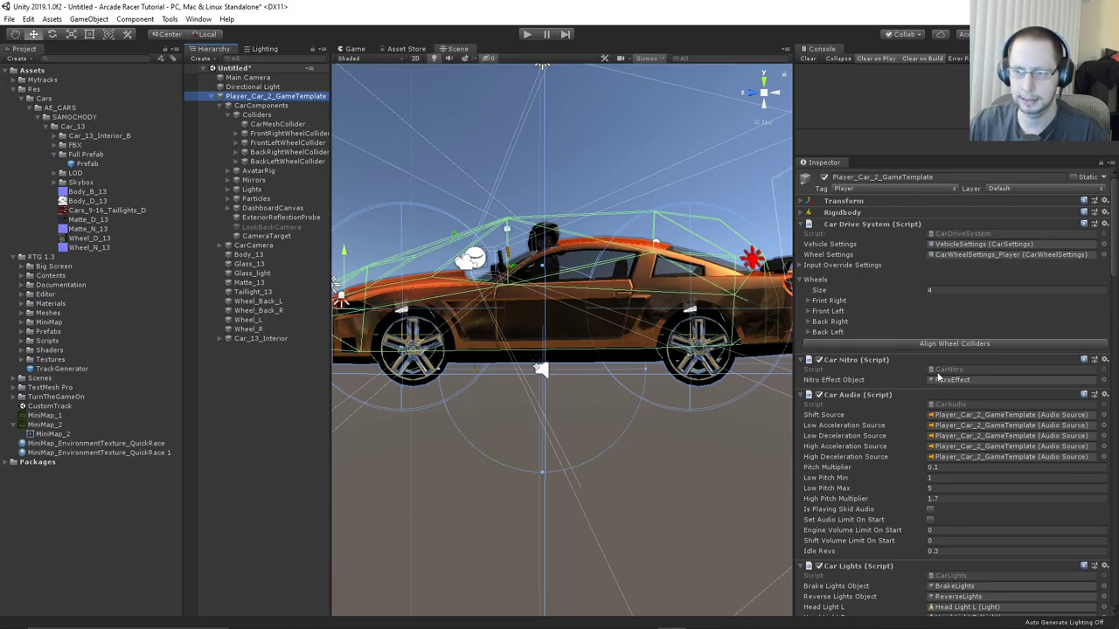
{"action": "left_click", "coordinate": [957, 344]}
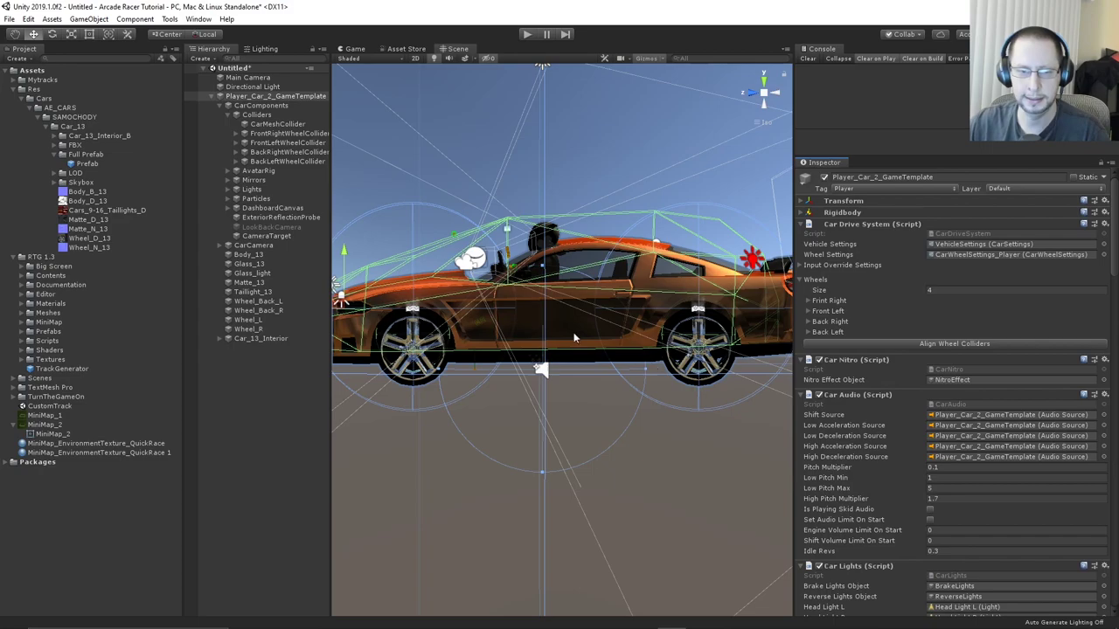
{"action": "scroll", "coordinate": [631, 365], "scroll_direction": "up", "scroll_amount": 7}
{"action": "middle_click_drag", "start_coordinate": [667, 350], "coordinate": [559, 317]}
{"action": "scroll", "coordinate": [612, 327], "scroll_direction": "up", "scroll_amount": 7}
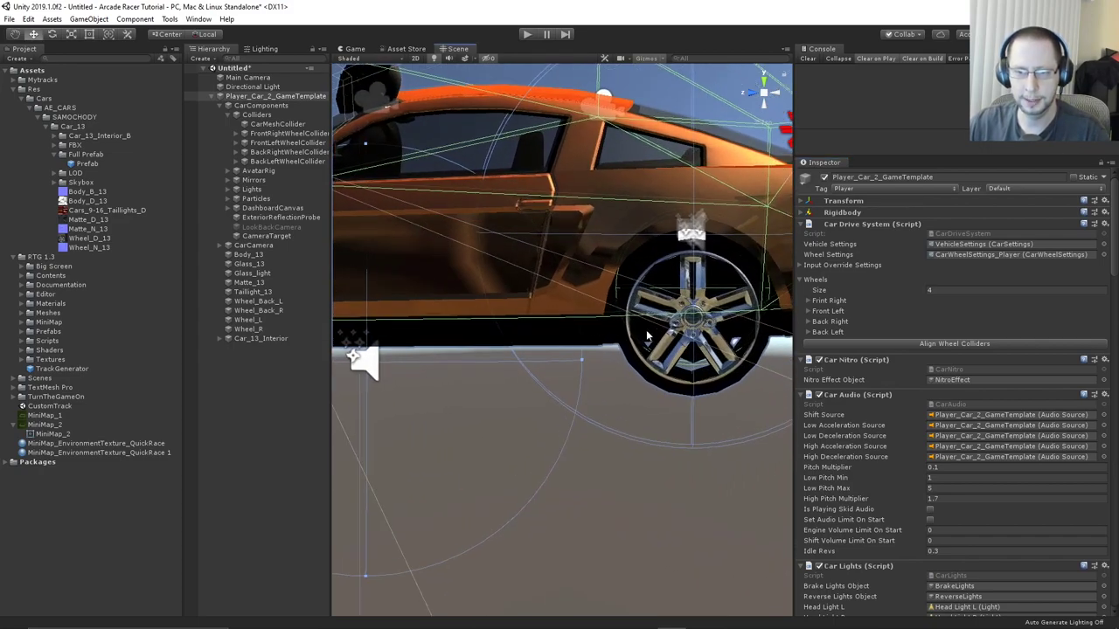
{"action": "middle_click_drag", "start_coordinate": [644, 335], "coordinate": [598, 343]}
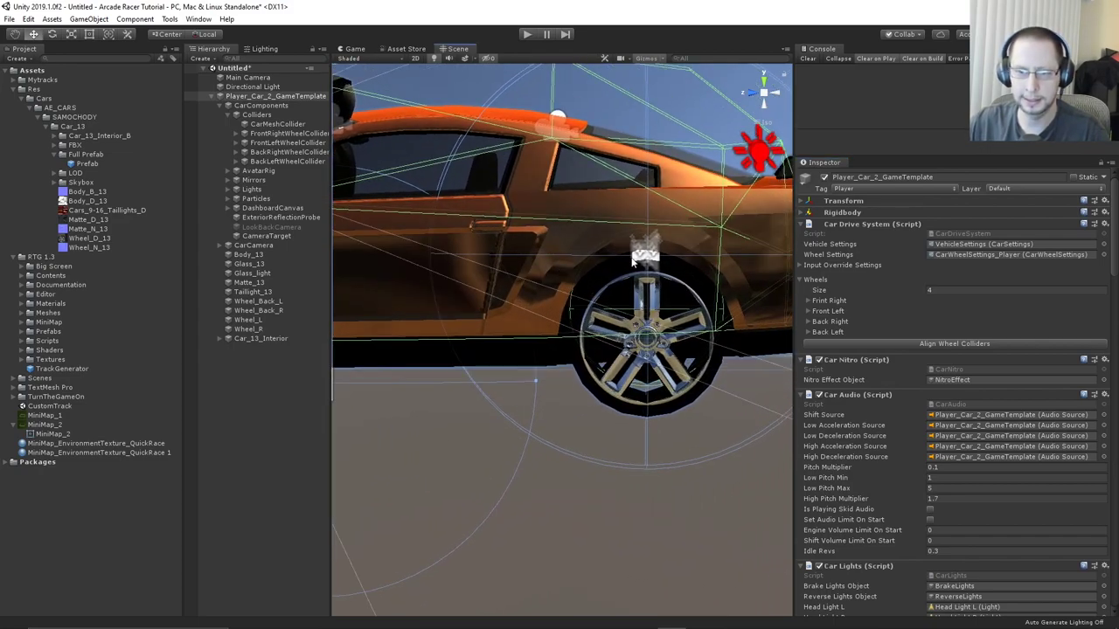
Select all four wheel colliders and set their Y position to 0.48
{"action": "left_click", "coordinate": [278, 132]}
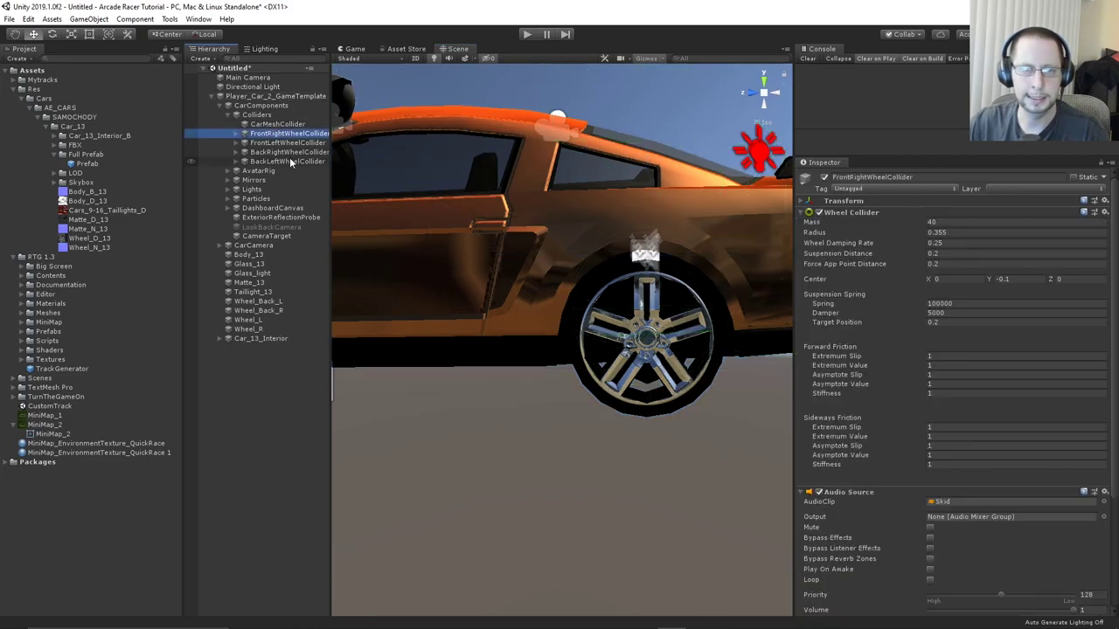
{"action": "left_click", "coordinate": [289, 161], "text": "shift"}
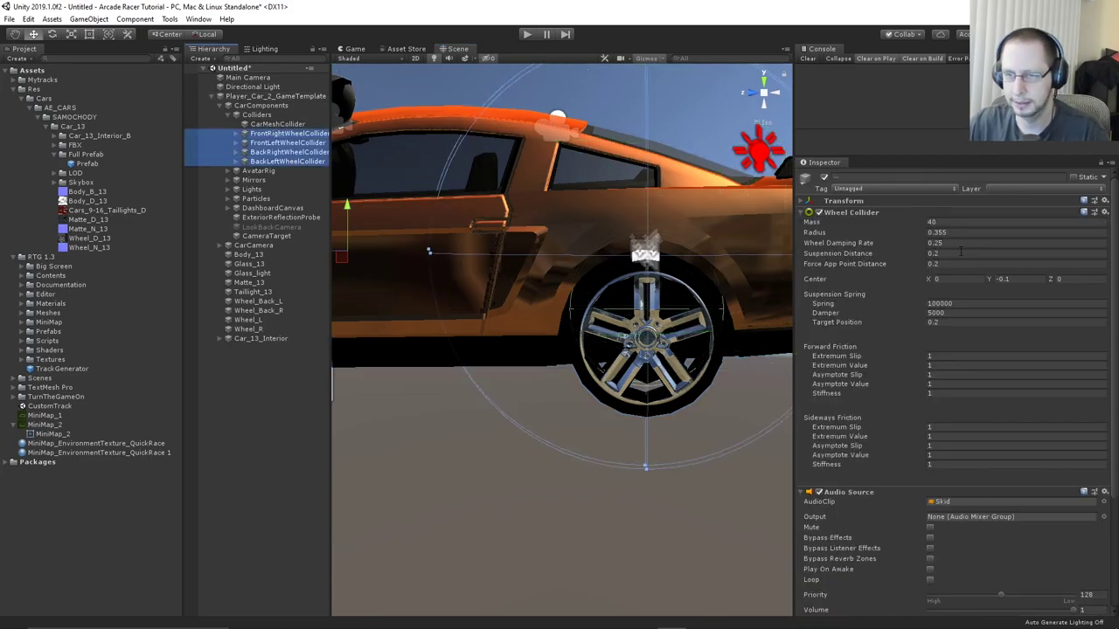
{"action": "left_click", "coordinate": [902, 202]}
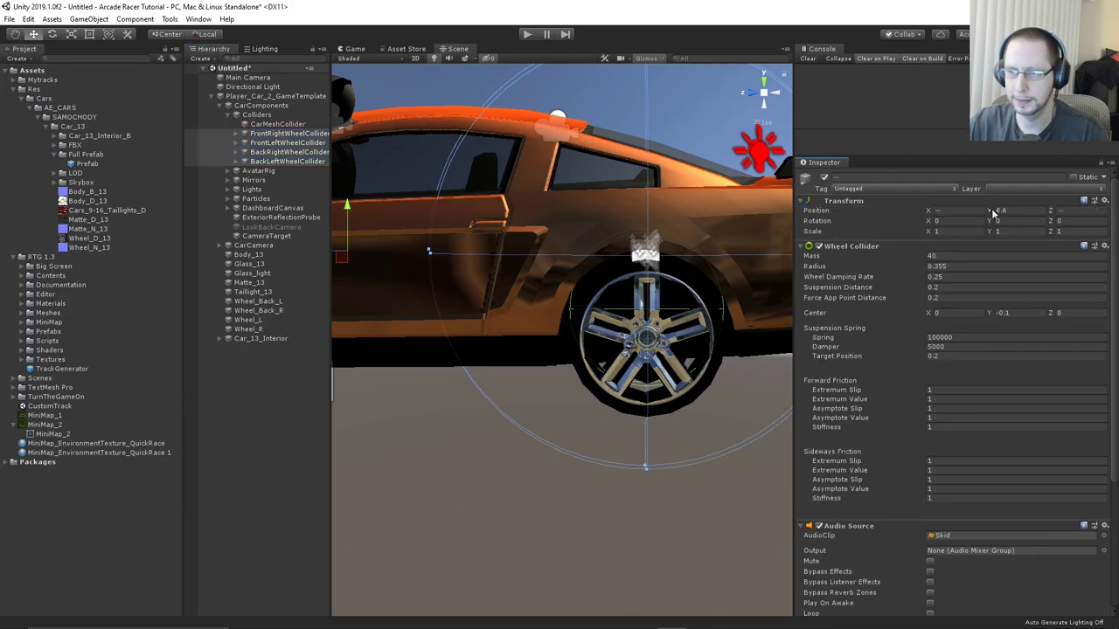
{"action": "left_click_drag", "start_coordinate": [993, 213], "coordinate": [984, 214]}
{"action": "scroll", "coordinate": [679, 388], "scroll_direction": "up", "scroll_amount": 15}
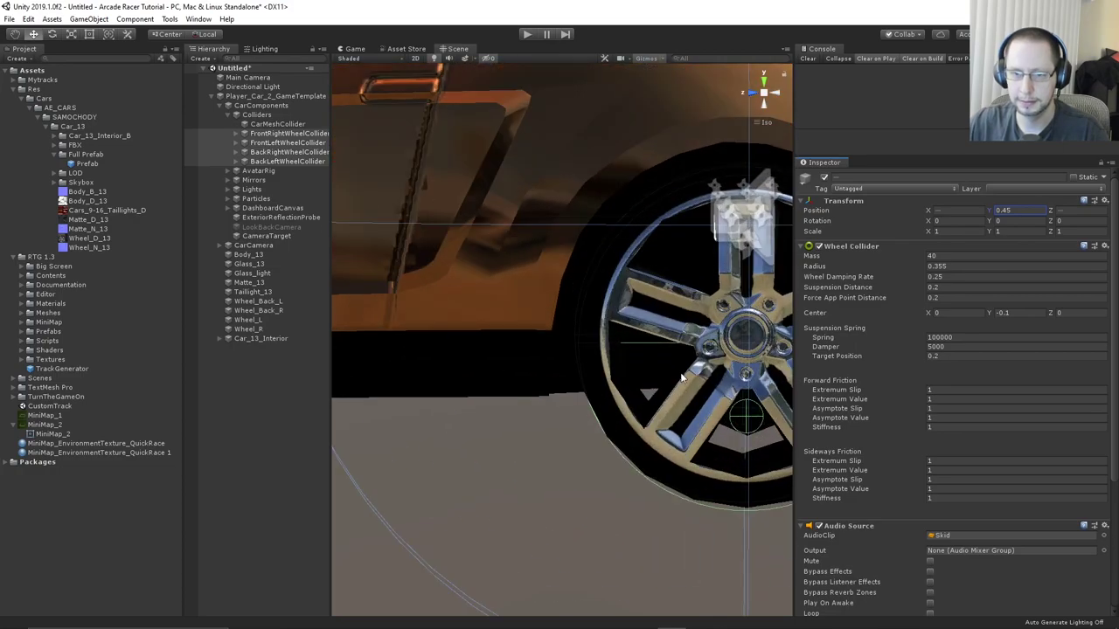
{"action": "left_click_drag", "start_coordinate": [679, 388], "coordinate": [649, 329], "text": "alt"}
{"action": "middle_click_drag", "start_coordinate": [649, 330], "coordinate": [631, 339]}
{"action": "left_click_drag", "start_coordinate": [630, 339], "coordinate": [706, 353], "text": "alt"}
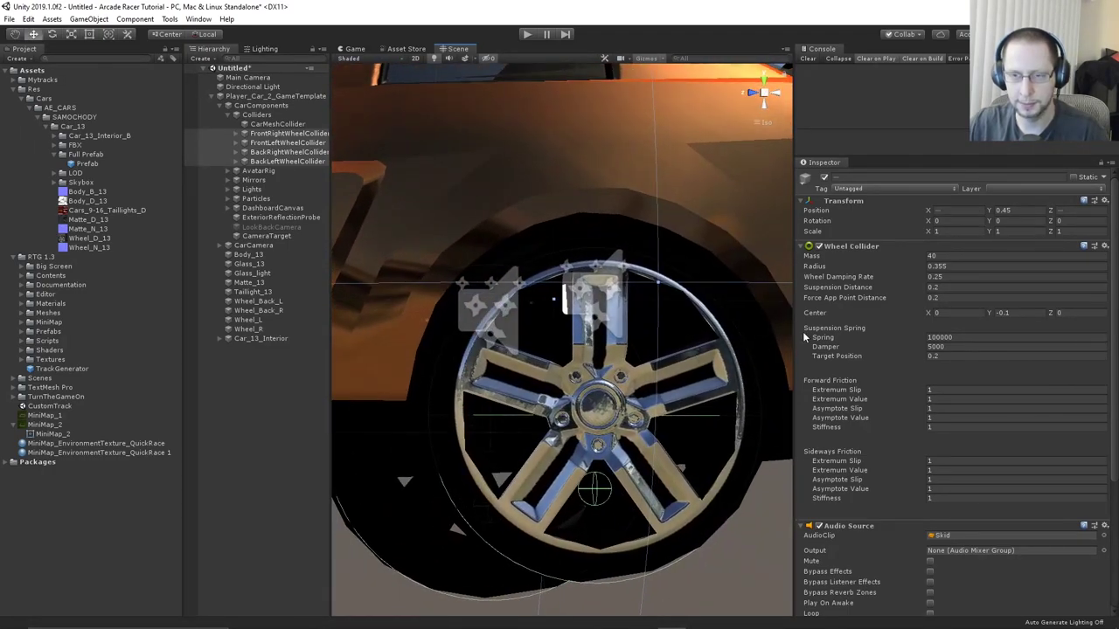
{"action": "left_click_drag", "start_coordinate": [988, 210], "coordinate": [991, 211]}
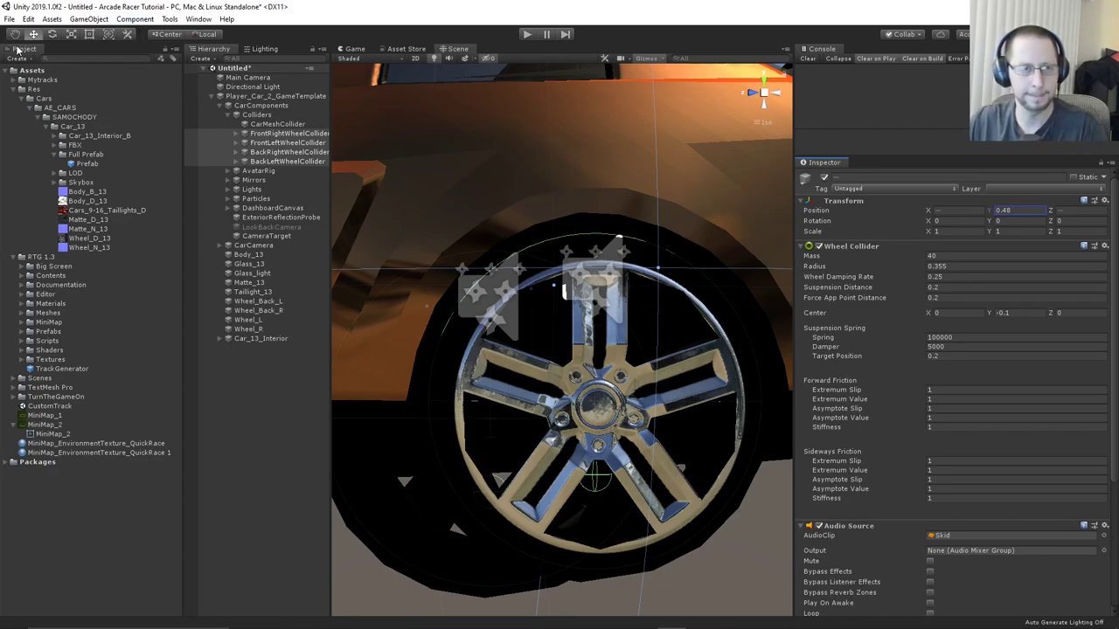
Lower the four wheel colliders to a Y position of about 0.465, using a straight side view of the front wheel
{"action": "key", "text": "f"}
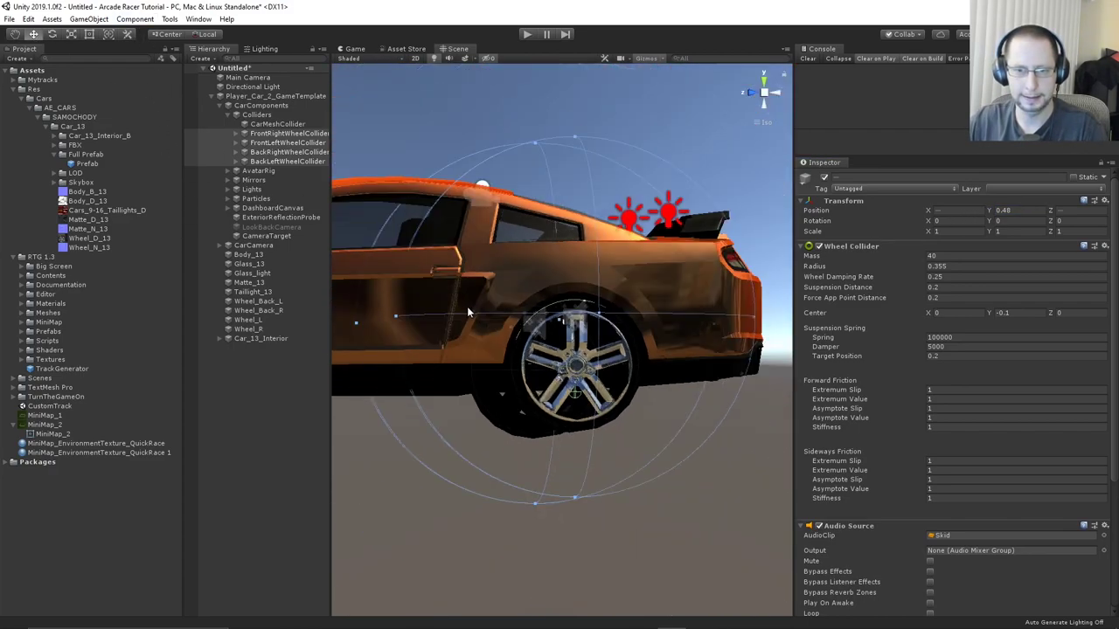
{"action": "left_click", "coordinate": [775, 94]}
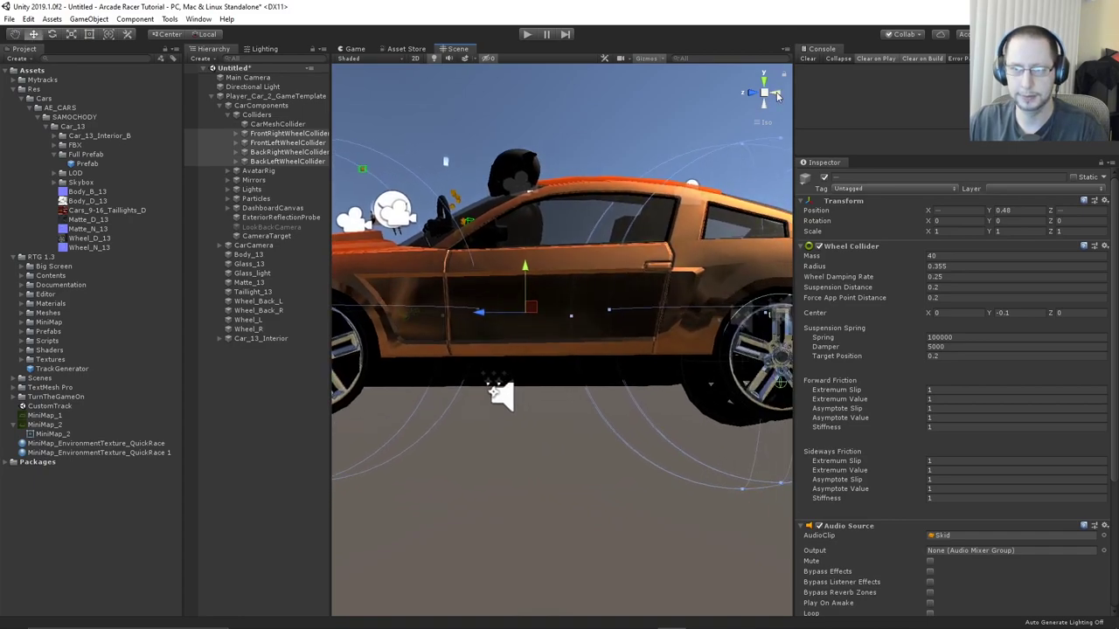
{"action": "left_click", "coordinate": [776, 94]}
{"action": "left_click", "coordinate": [750, 93]}
{"action": "left_click", "coordinate": [764, 93]}
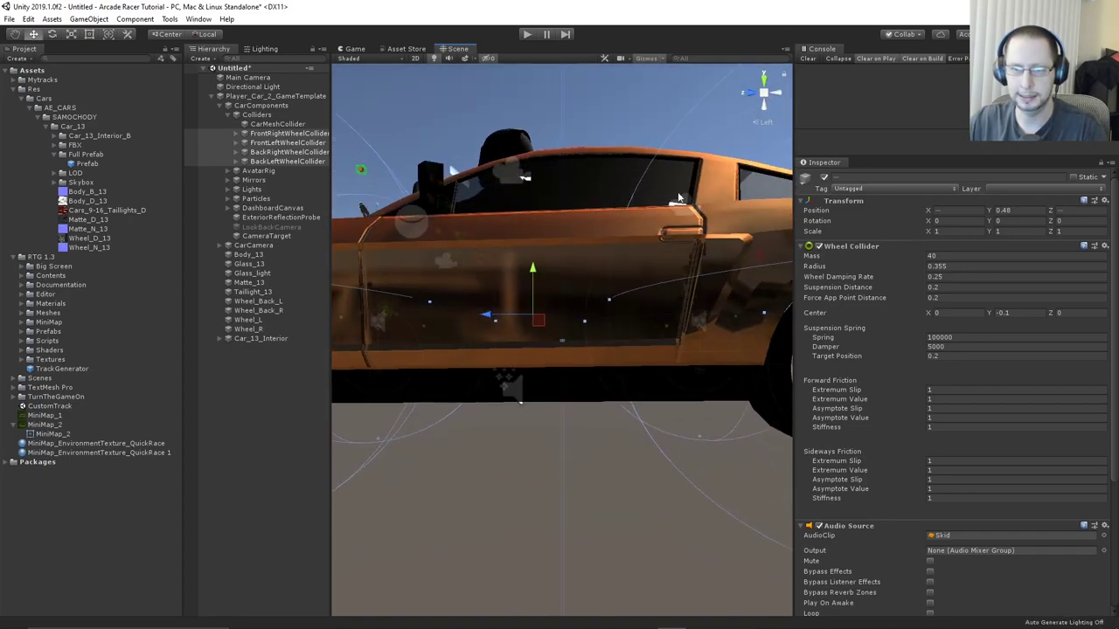
{"action": "left_click", "coordinate": [762, 93]}
{"action": "middle_click_drag", "start_coordinate": [616, 279], "coordinate": [804, 187]}
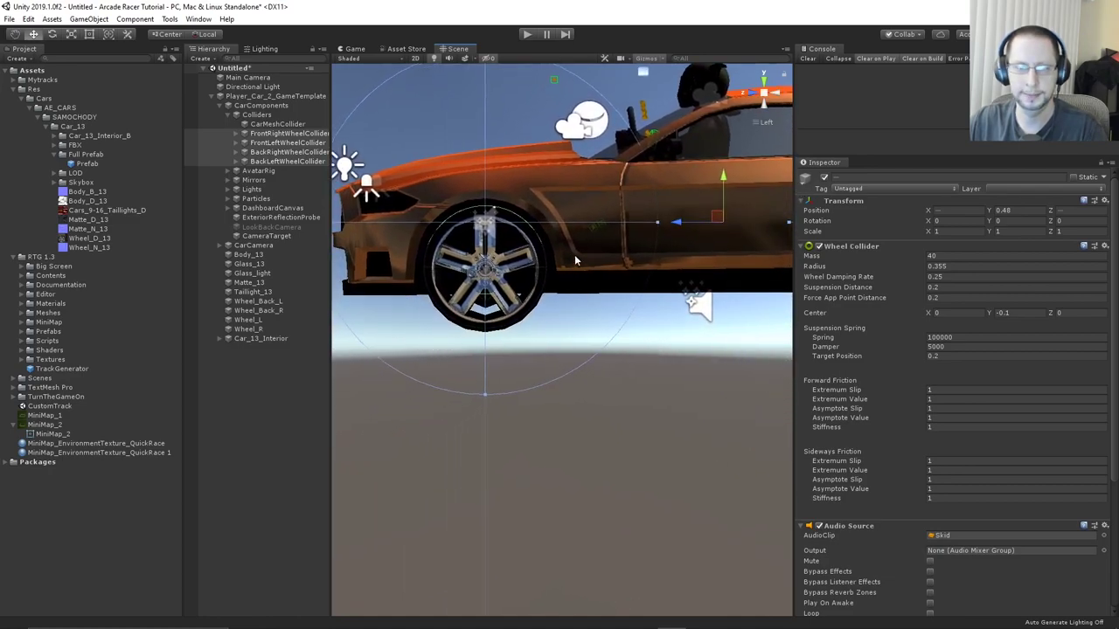
{"action": "double_click", "coordinate": [299, 163]}
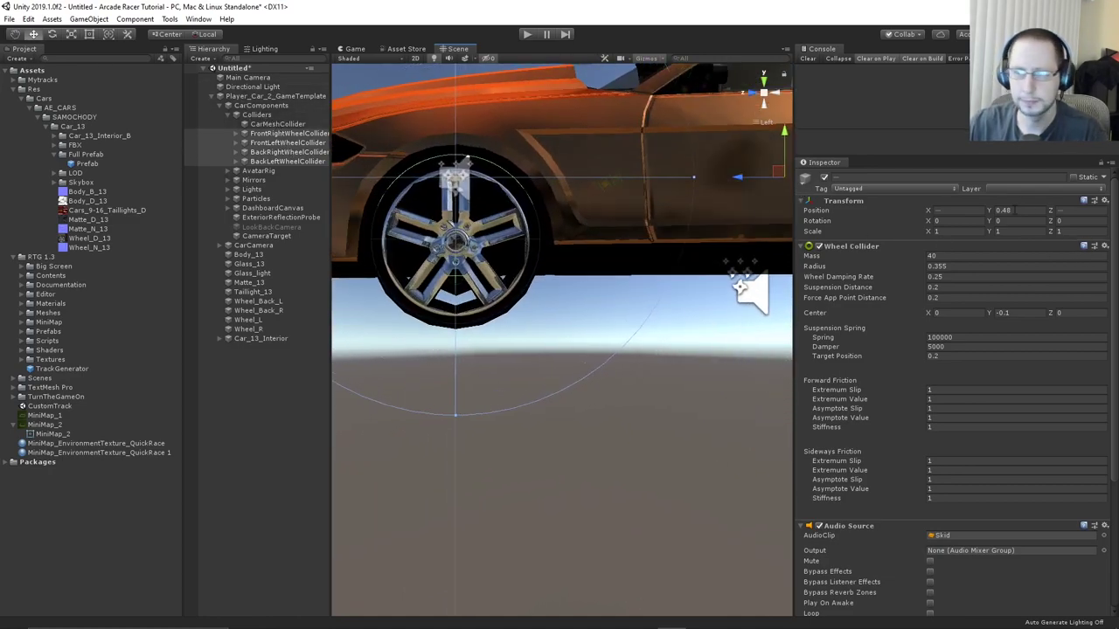
{"action": "scroll", "coordinate": [701, 179], "scroll_direction": "down", "scroll_amount": 1}
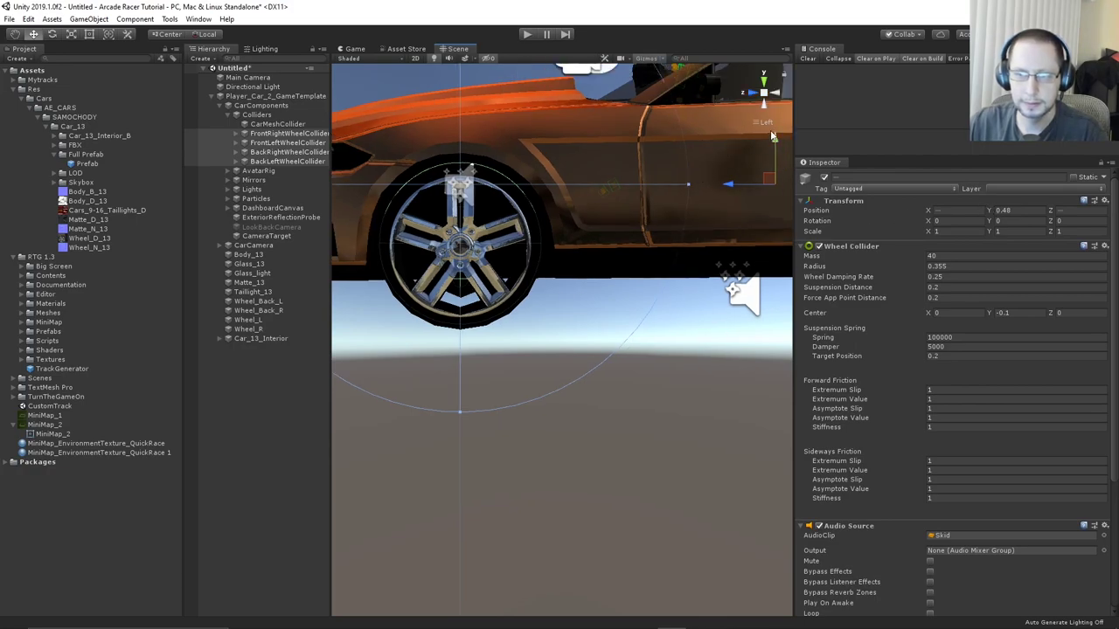
{"action": "left_click_drag", "start_coordinate": [772, 136], "coordinate": [773, 141]}
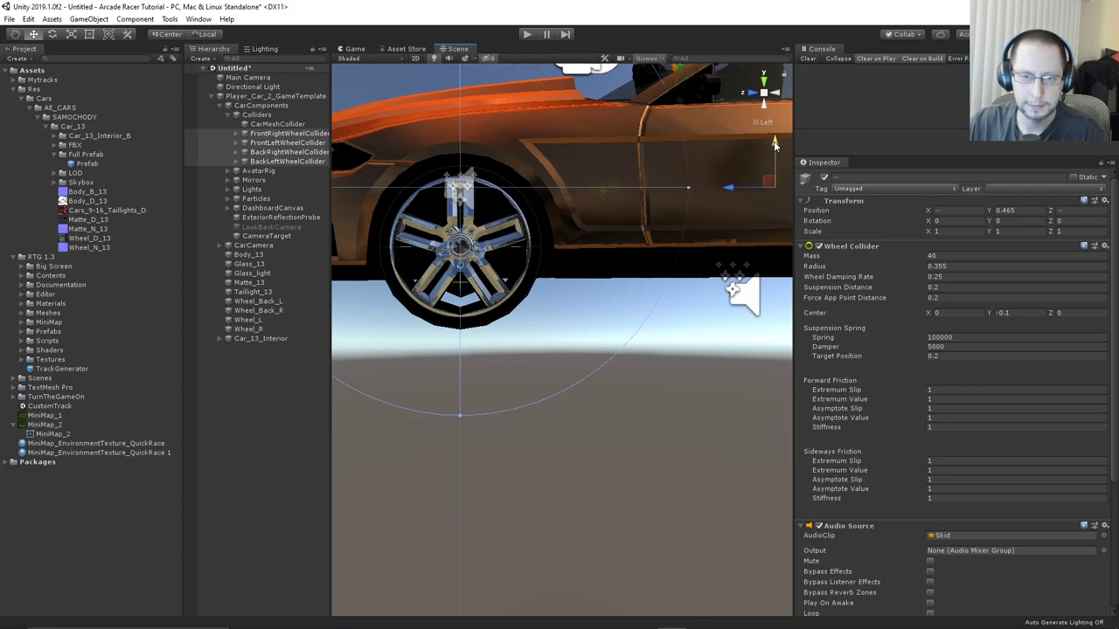
{"action": "left_click", "coordinate": [942, 256]}
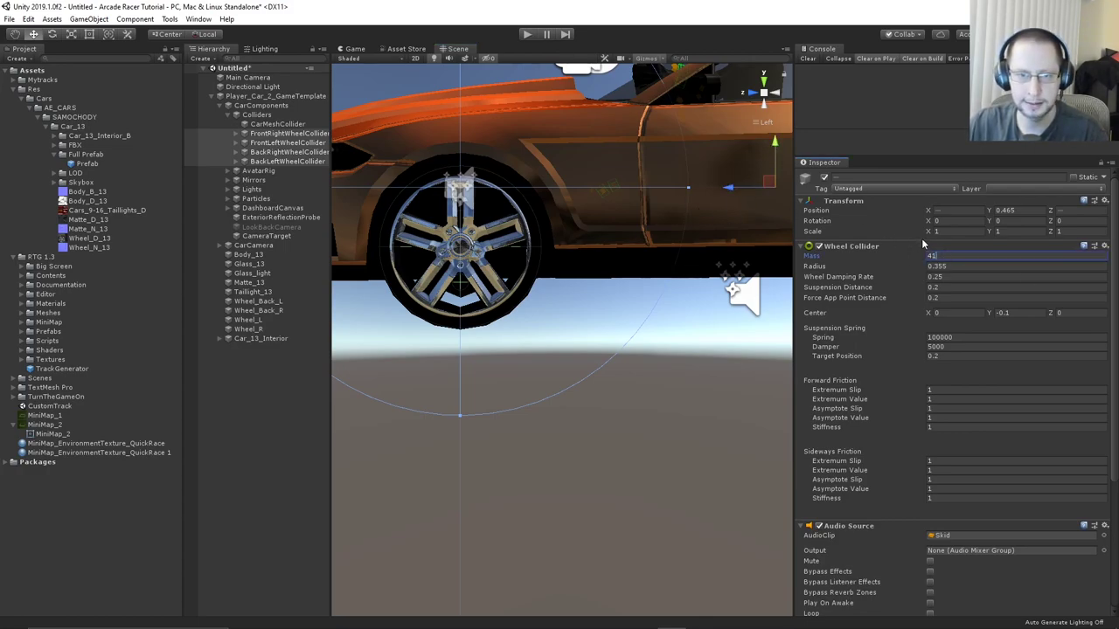
{"action": "type", "text": "41"}
{"action": "key", "text": "BackSpace"}
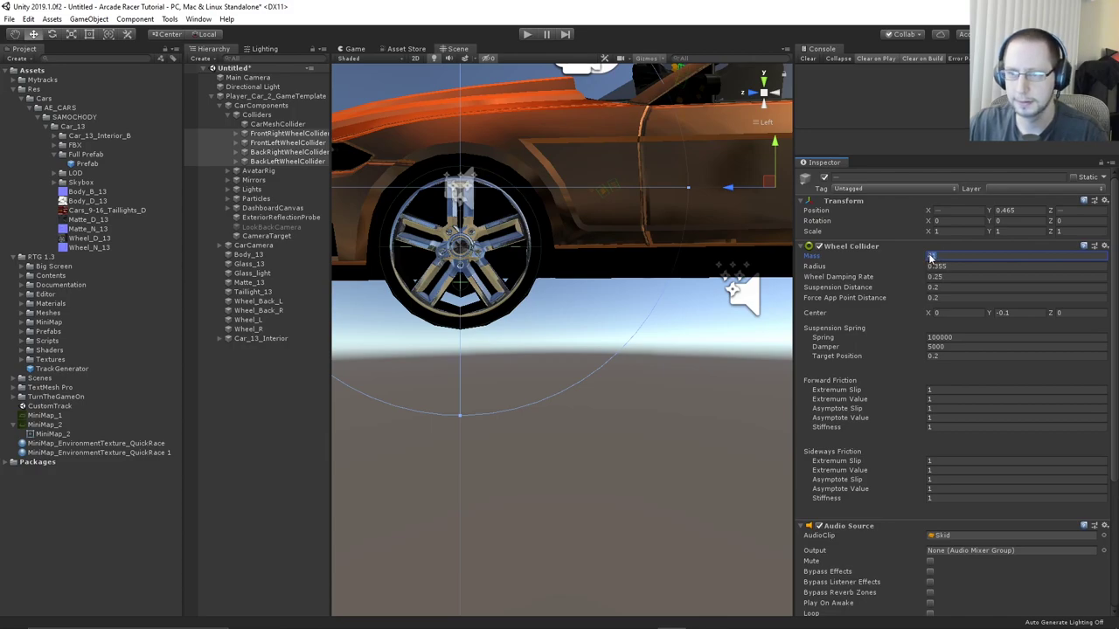
{"action": "middle_click_drag", "start_coordinate": [608, 332], "coordinate": [519, 211]}
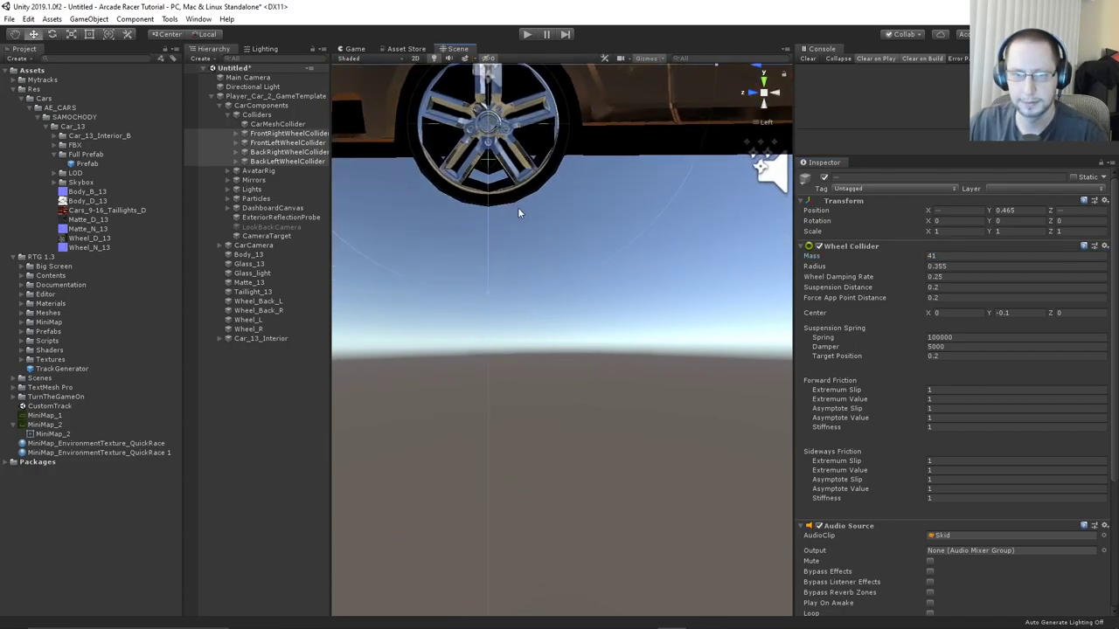
{"action": "left_click", "coordinate": [944, 256]}
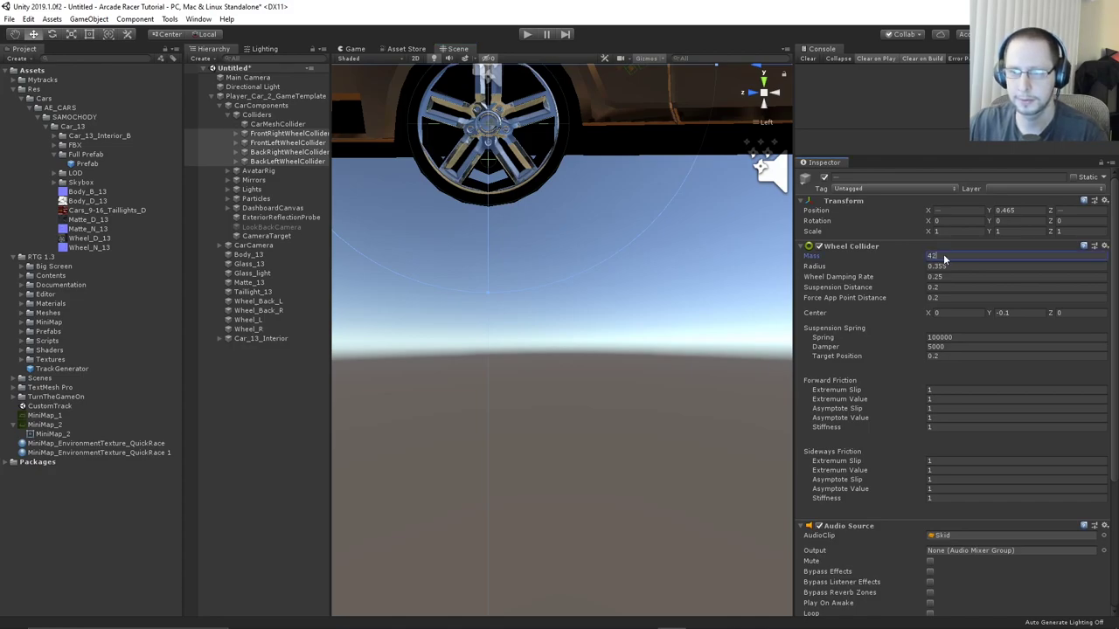
{"action": "double_click", "coordinate": [958, 257]}
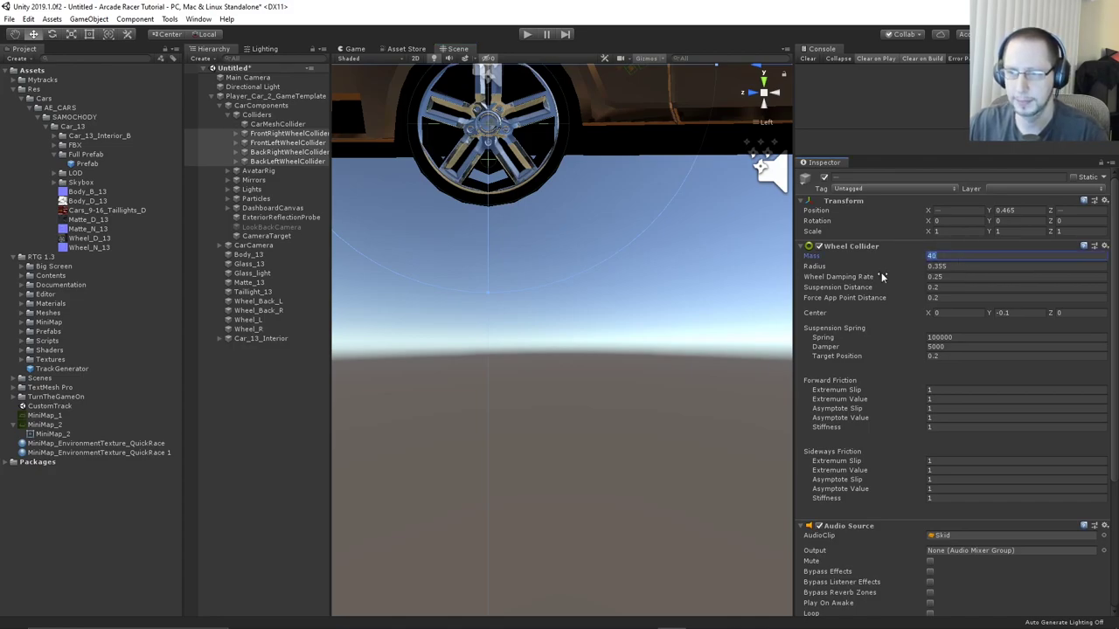
Try a radius of 0.36 on the four wheel colliders and compare it with the front tire's edge
{"action": "left_click", "coordinate": [944, 266]}
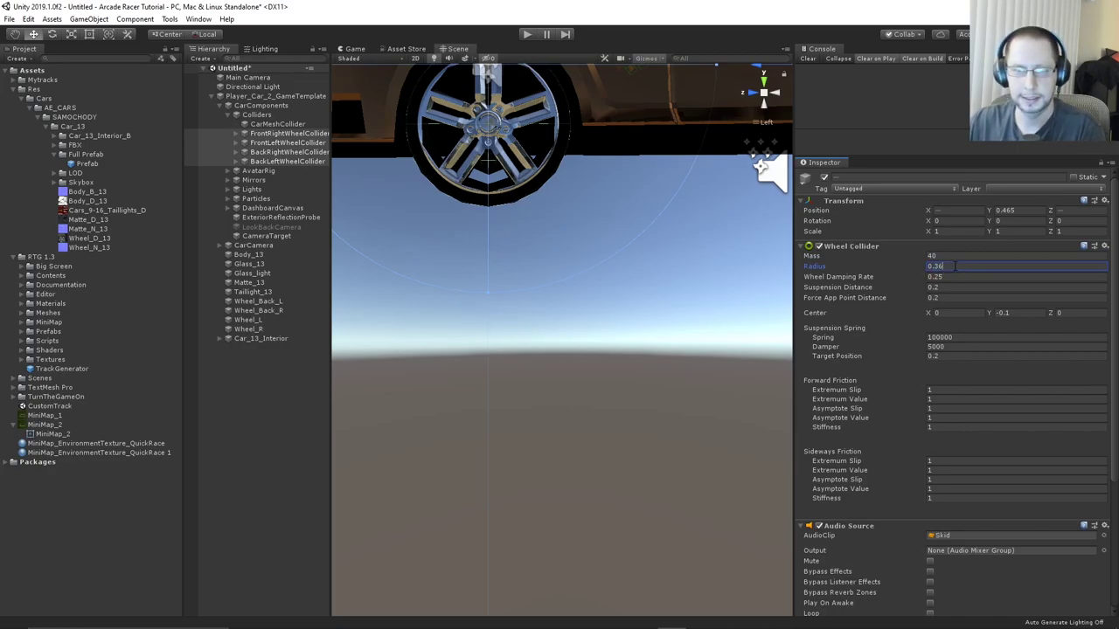
{"action": "type", "text": "0.36"}
{"action": "left_click_drag", "start_coordinate": [609, 262], "coordinate": [628, 200], "text": "alt"}
{"action": "left_click_drag", "start_coordinate": [594, 313], "coordinate": [610, 294], "text": "alt"}
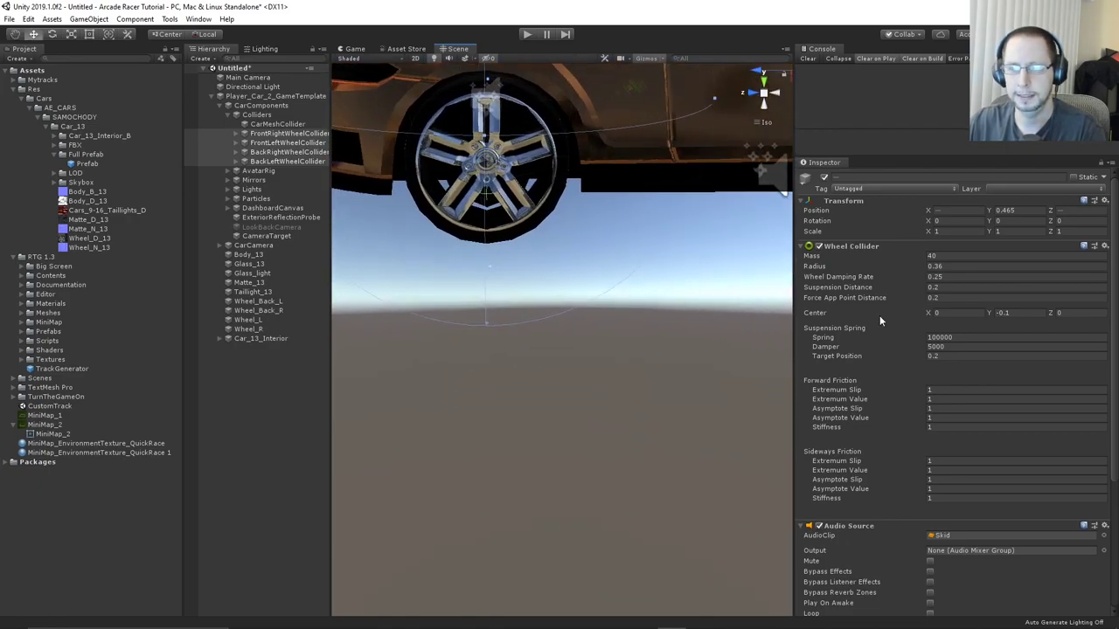
Set the radius of the four wheel colliders to 0.37 and check the fit around the front tire
{"action": "left_click", "coordinate": [956, 267]}
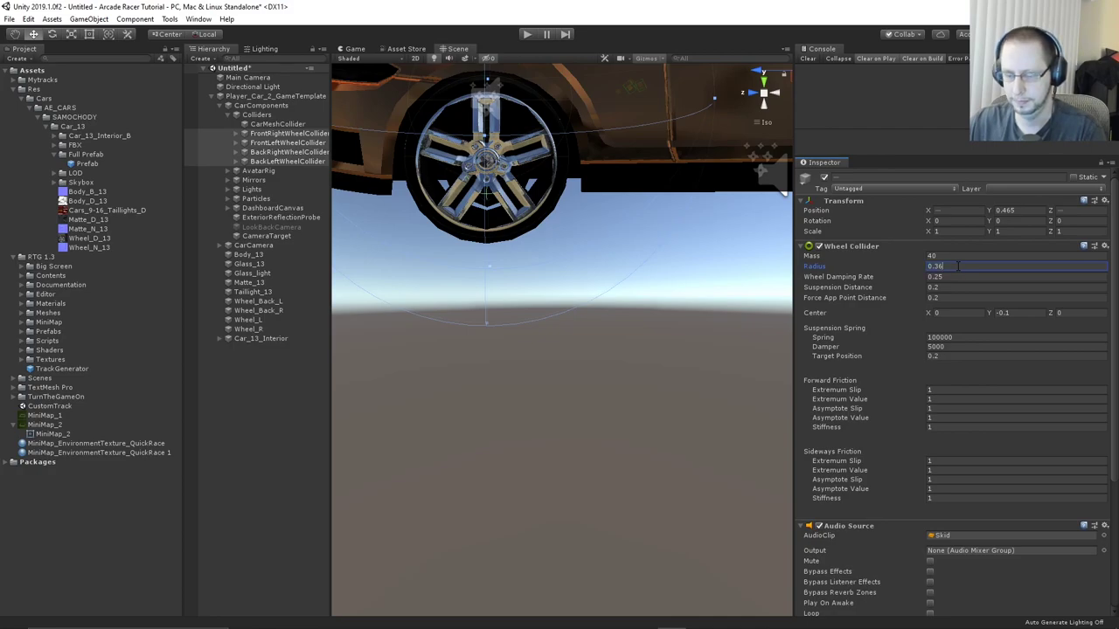
{"action": "type", "text": "0.37"}
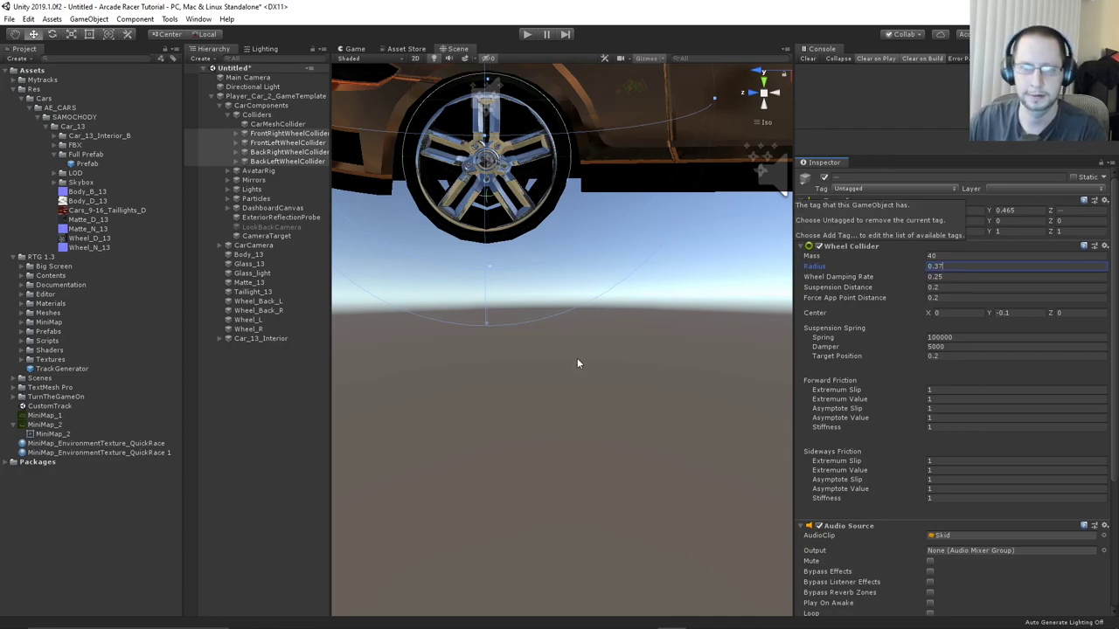
{"action": "left_click_drag", "start_coordinate": [579, 364], "coordinate": [569, 320], "text": "alt"}
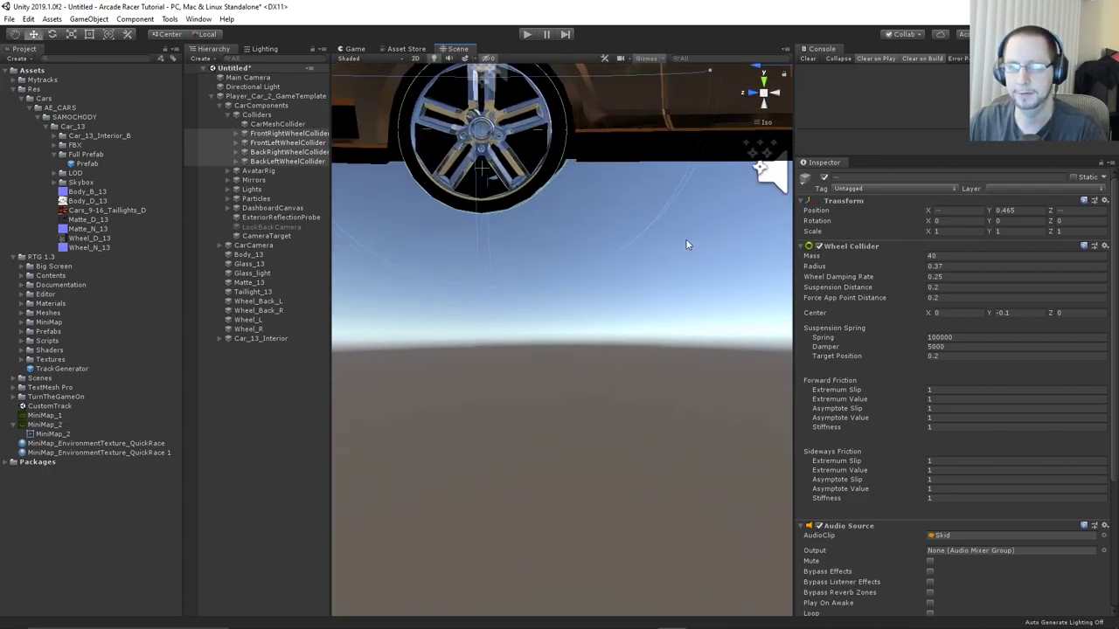
Select the RearviewMirror plane and move it vertically toward the interior mirror of the new car
{"action": "key", "text": "f"}
{"action": "key", "text": "f"}
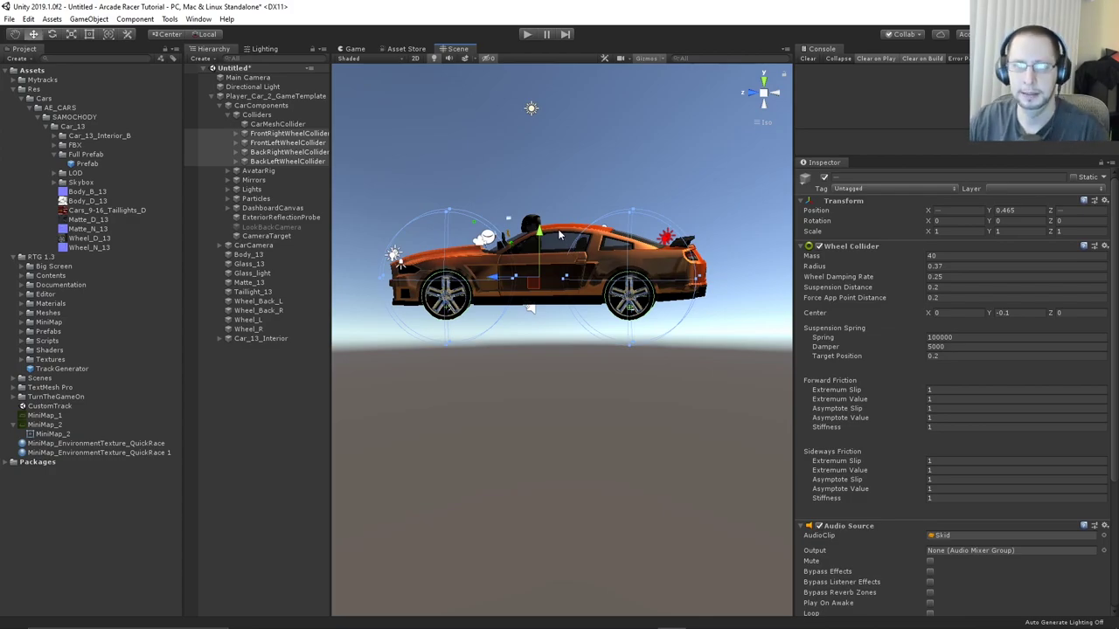
{"action": "left_click_drag", "start_coordinate": [562, 236], "coordinate": [568, 179], "text": "alt"}
{"action": "left_click", "coordinate": [597, 155]}
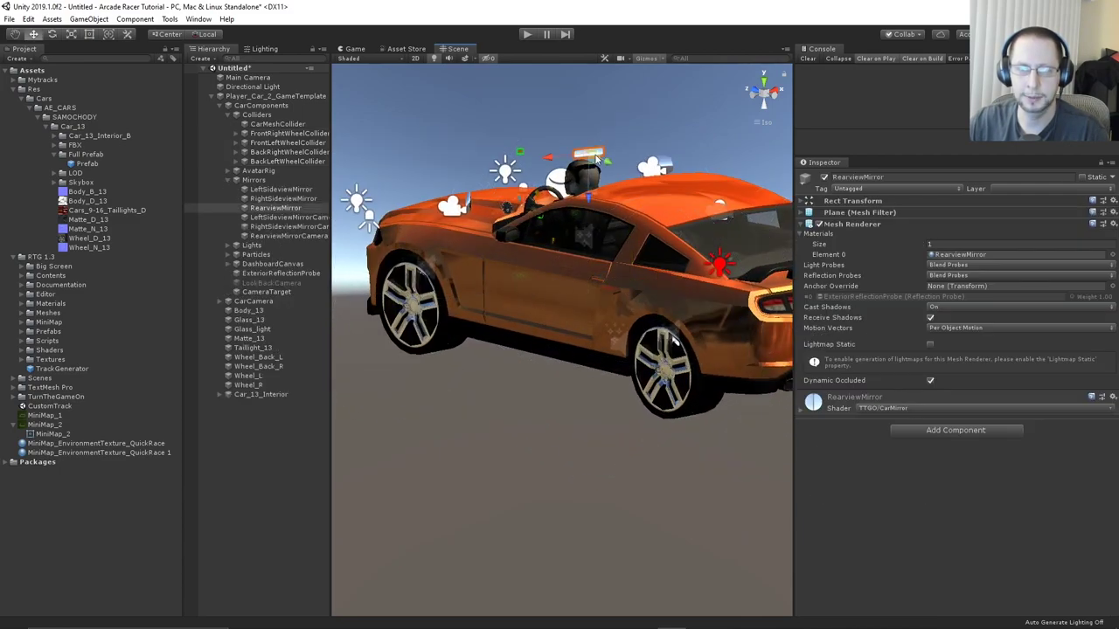
{"action": "scroll", "coordinate": [597, 158], "scroll_direction": "up", "scroll_amount": 4}
{"action": "left_click_drag", "start_coordinate": [588, 225], "coordinate": [559, 224], "text": "alt"}
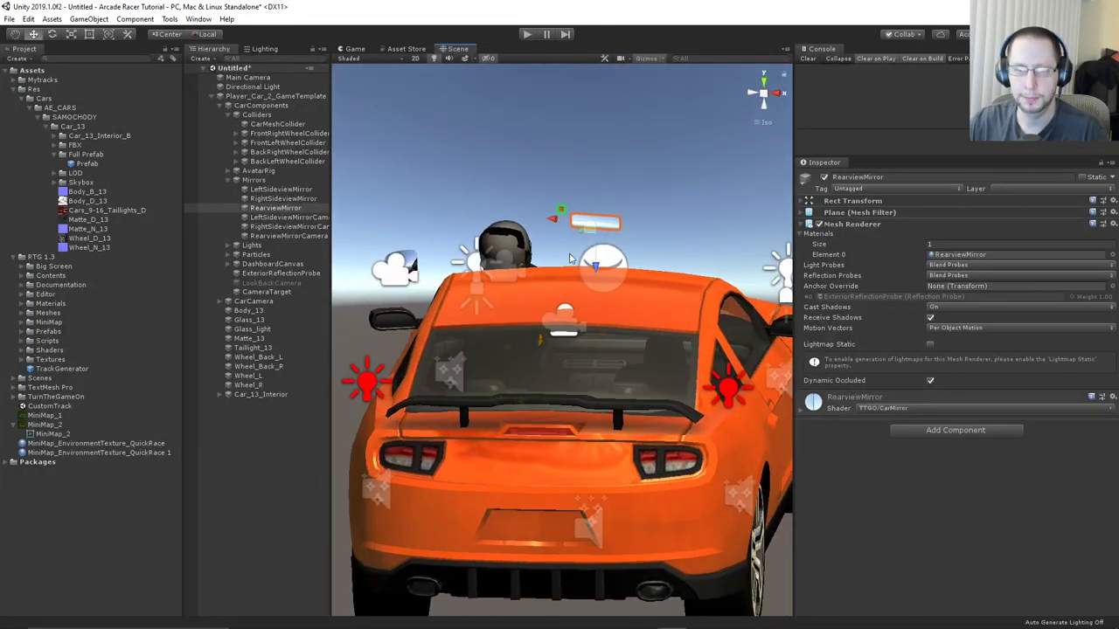
{"action": "scroll", "coordinate": [604, 345], "scroll_direction": "up", "scroll_amount": 5}
{"action": "scroll", "coordinate": [605, 340], "scroll_direction": "up", "scroll_amount": 10}
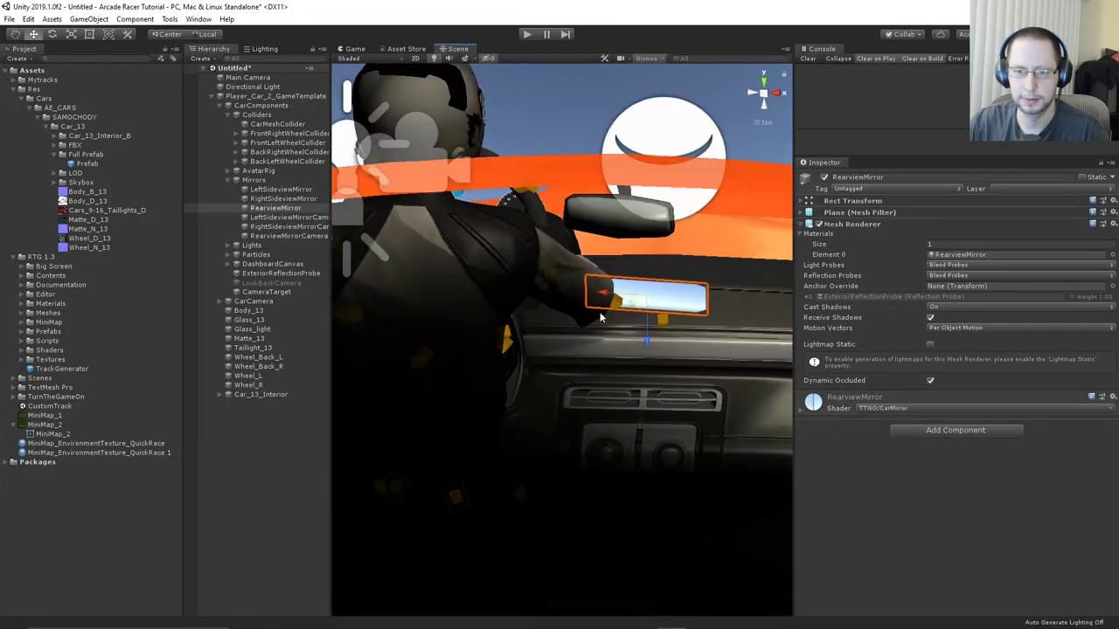
{"action": "middle_click_drag", "start_coordinate": [648, 355], "coordinate": [588, 407]}
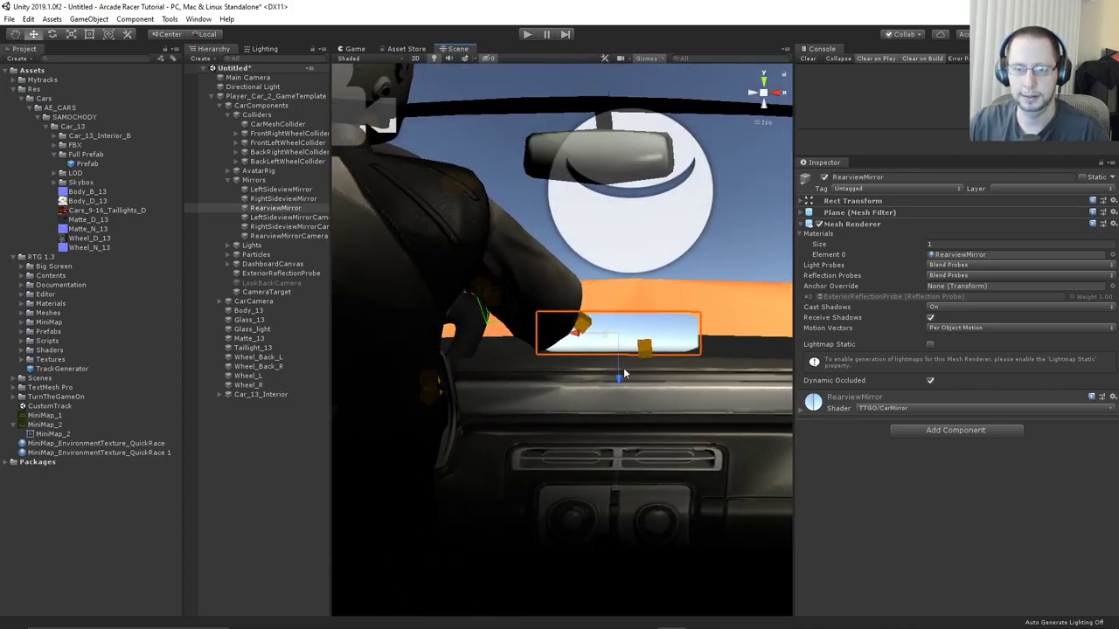
{"action": "left_click_drag", "start_coordinate": [621, 373], "coordinate": [628, 301]}
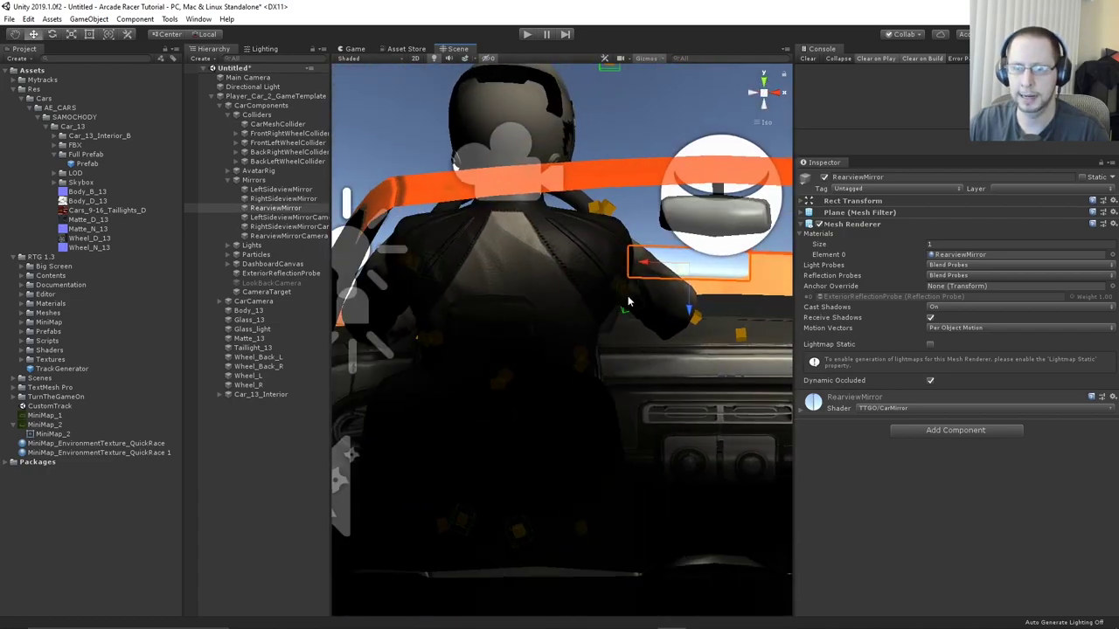
Expand the RearviewMirror material and locate its culling mask texture, CarRearviewMirrorMask, in the project to inspect it
{"action": "left_click", "coordinate": [802, 412]}
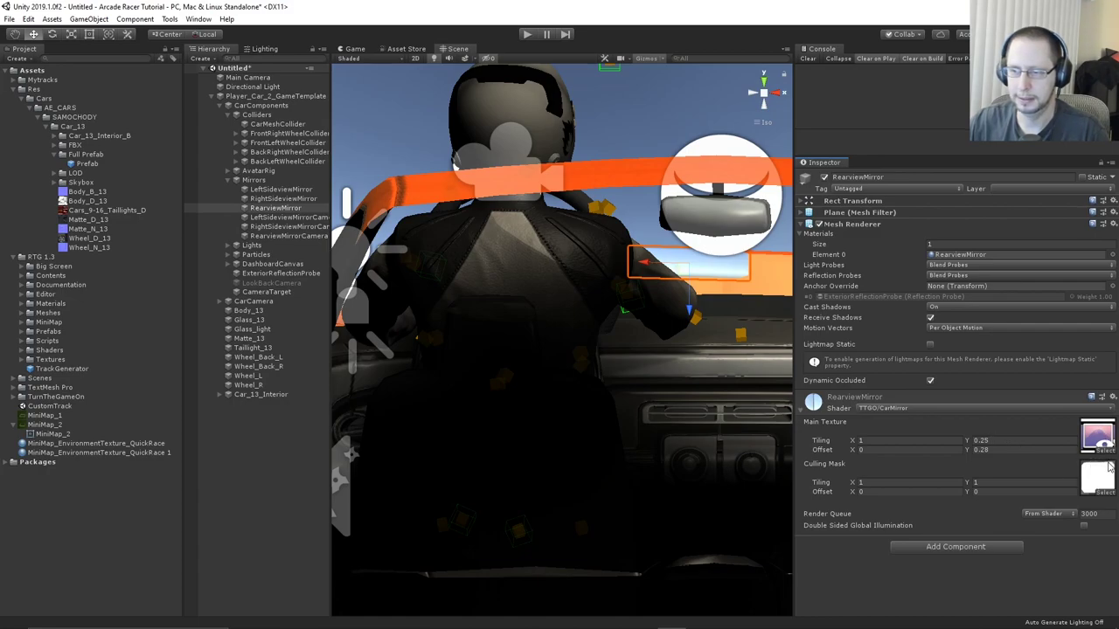
{"action": "left_click", "coordinate": [1105, 478]}
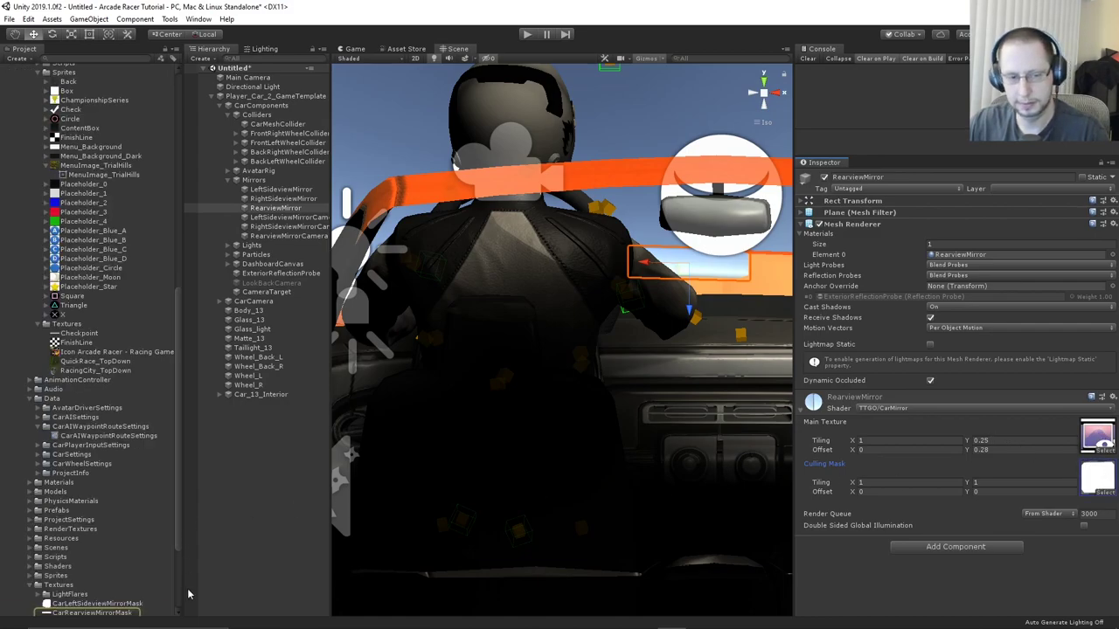
{"action": "left_click", "coordinate": [91, 612]}
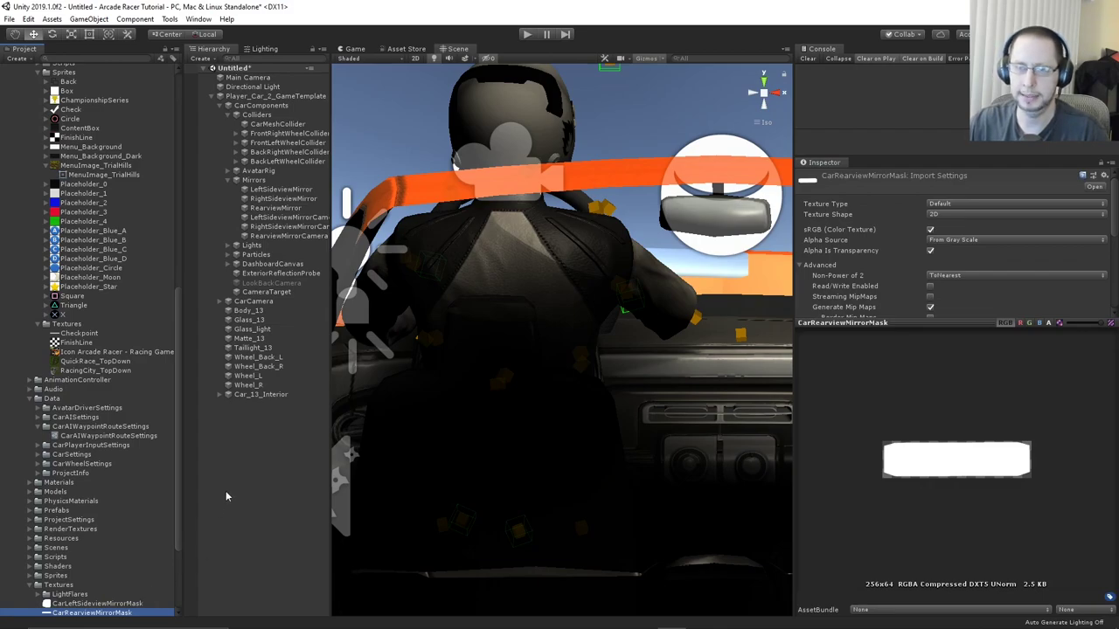
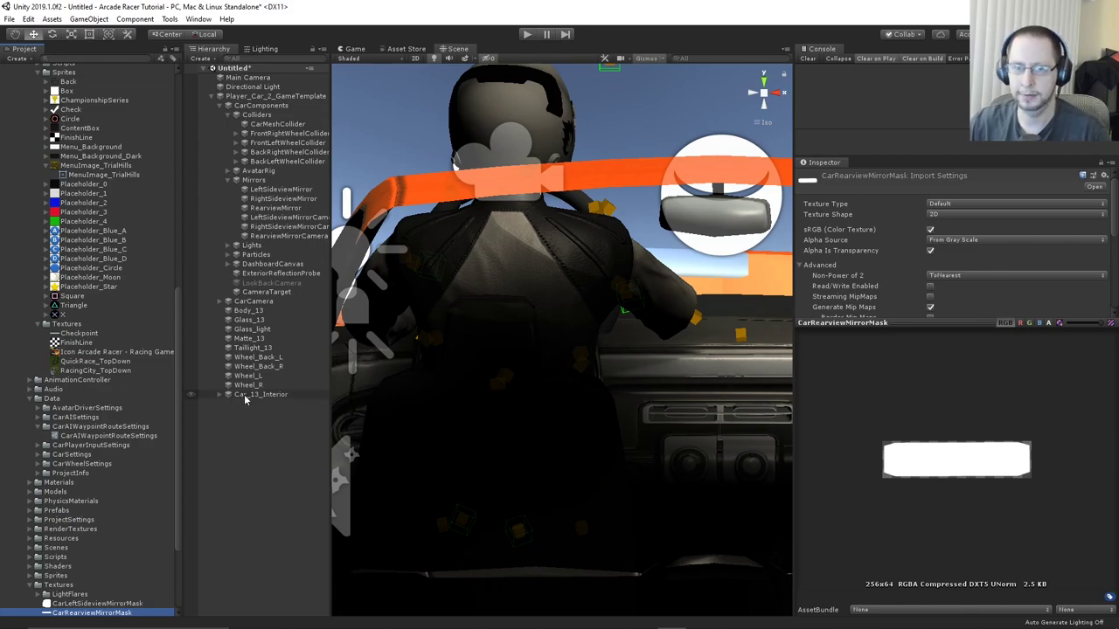
Move the AvatarRig down and back into the new car's cabin, to about Y -0.199 and Z -0.483
{"action": "scroll", "coordinate": [542, 278], "scroll_direction": "down", "scroll_amount": 10}
{"action": "left_click_drag", "start_coordinate": [435, 291], "coordinate": [539, 311], "text": "alt"}
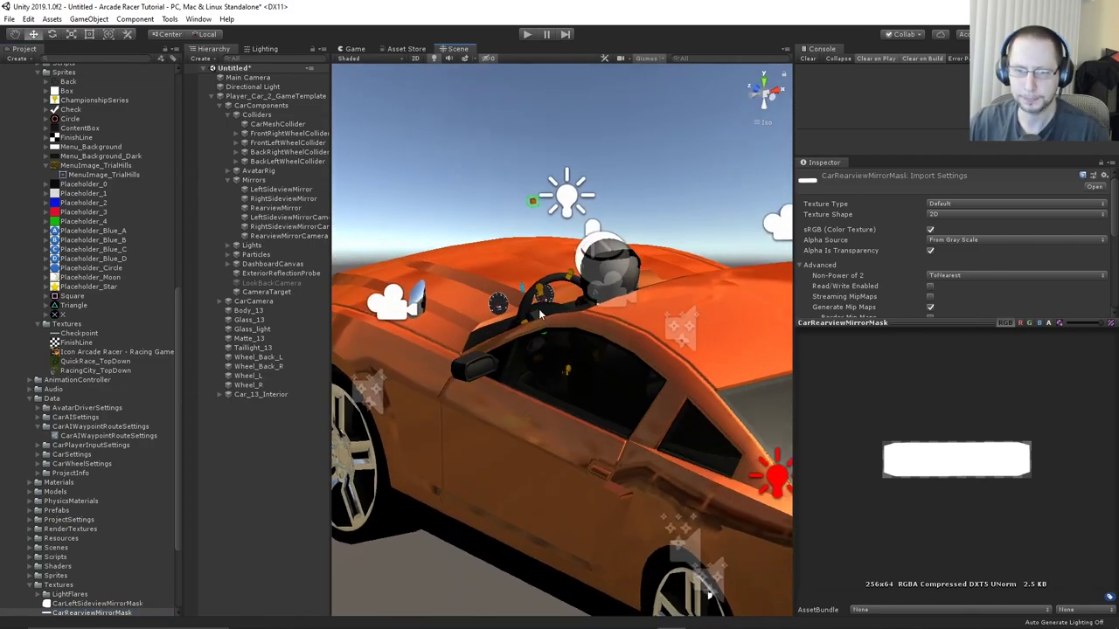
{"action": "middle_click_drag", "start_coordinate": [539, 311], "coordinate": [535, 299]}
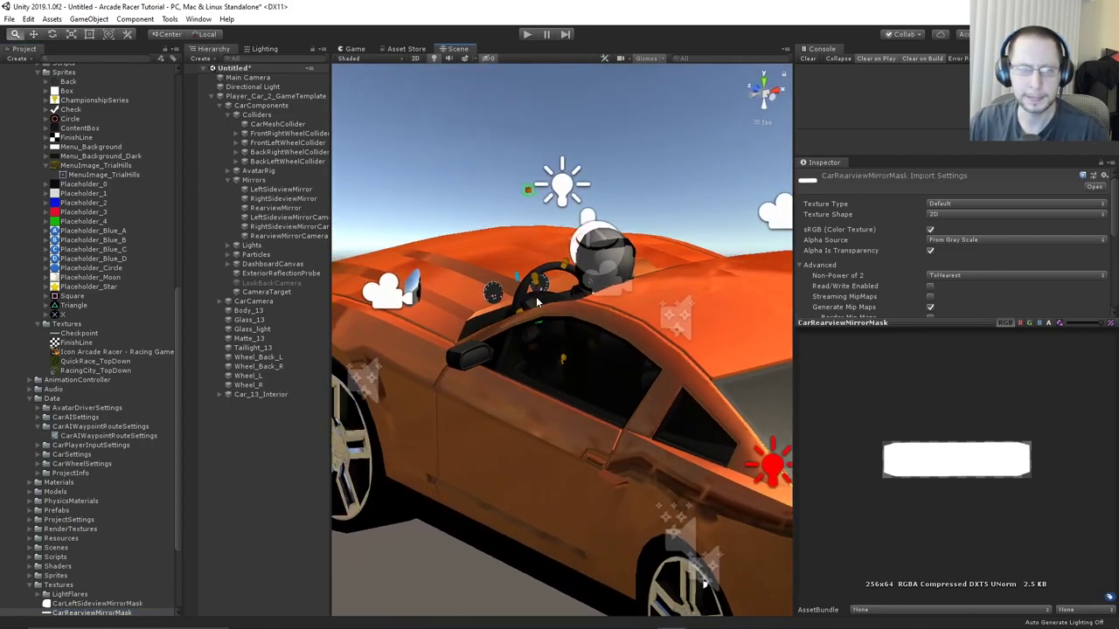
{"action": "left_click", "coordinate": [259, 171]}
{"action": "key", "text": "f"}
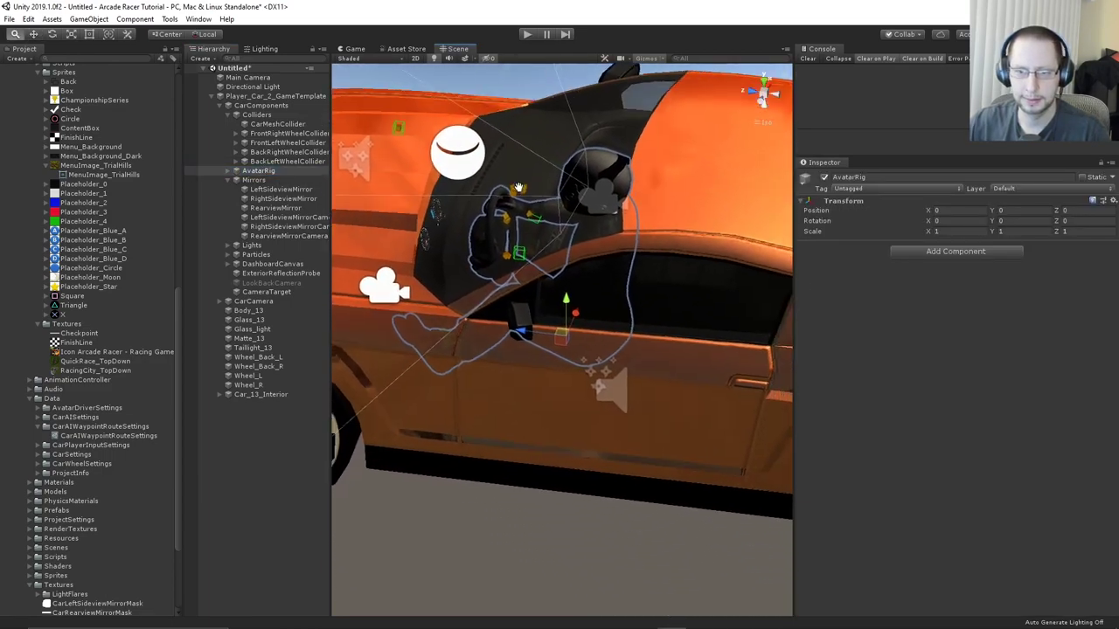
{"action": "left_click", "coordinate": [536, 333]}
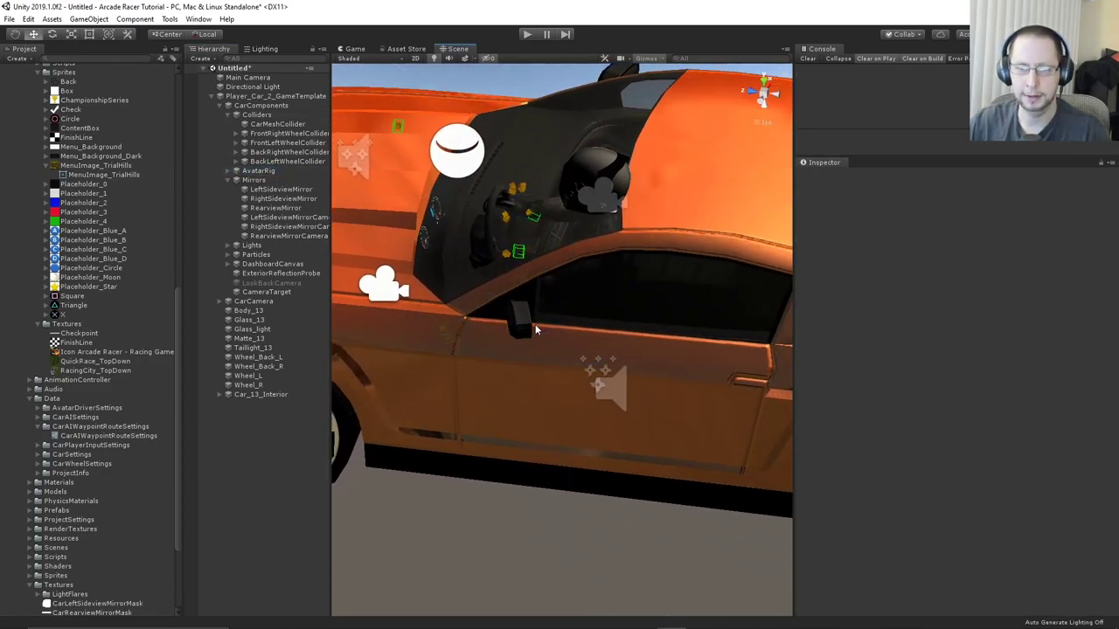
{"action": "left_click", "coordinate": [535, 325]}
{"action": "left_click_drag", "start_coordinate": [526, 343], "coordinate": [645, 330]}
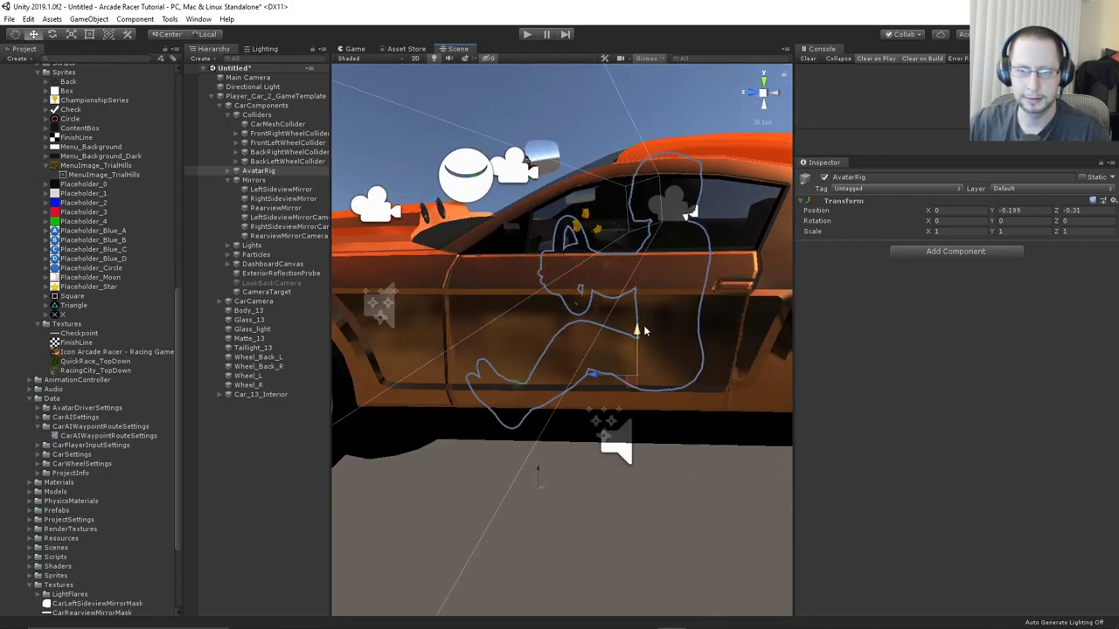
{"action": "left_click_drag", "start_coordinate": [599, 371], "coordinate": [640, 374]}
Examine the driver's position inside the cabin and from outside the car, using a perspective view
{"action": "left_click_drag", "start_coordinate": [659, 324], "coordinate": [536, 312], "text": "alt"}
{"action": "scroll", "coordinate": [536, 312], "scroll_direction": "up", "scroll_amount": 6}
{"action": "scroll", "coordinate": [536, 312], "scroll_direction": "up", "scroll_amount": 8}
{"action": "left_click_drag", "start_coordinate": [672, 245], "coordinate": [467, 252], "text": "alt"}
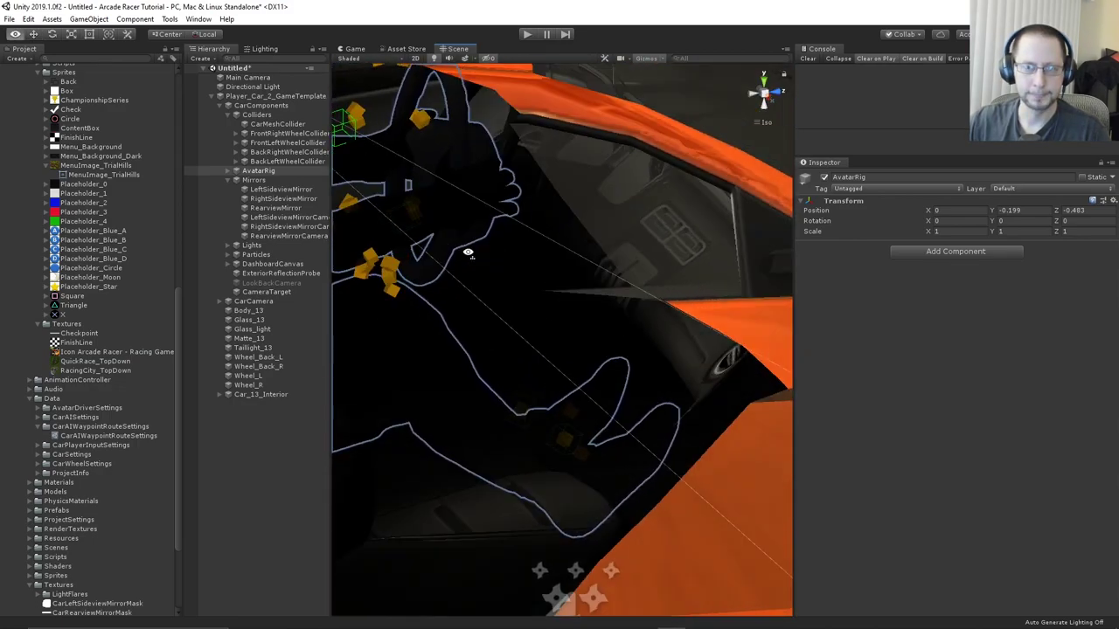
{"action": "middle_click_drag", "start_coordinate": [466, 253], "coordinate": [562, 222]}
{"action": "left_click_drag", "start_coordinate": [562, 222], "coordinate": [884, 199], "text": "alt"}
{"action": "left_click", "coordinate": [765, 95]}
{"action": "scroll", "coordinate": [449, 240], "scroll_direction": "down", "scroll_amount": 5}
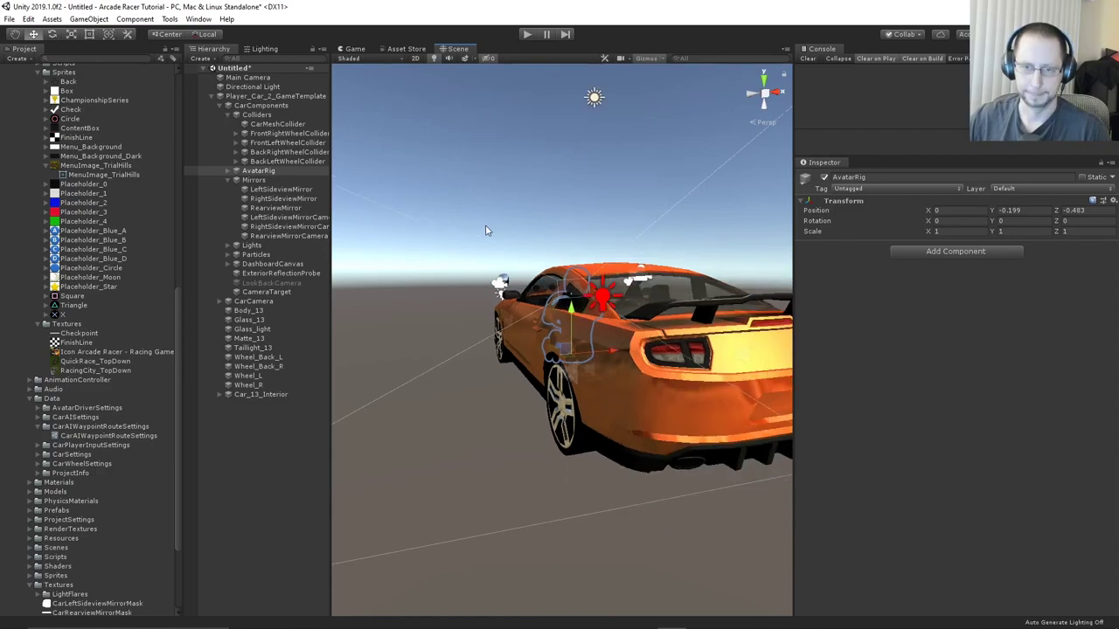
{"action": "right_click_drag", "start_coordinate": [487, 230], "coordinate": [610, 301]}
{"action": "scroll", "coordinate": [610, 302], "scroll_direction": "down", "scroll_amount": 5}
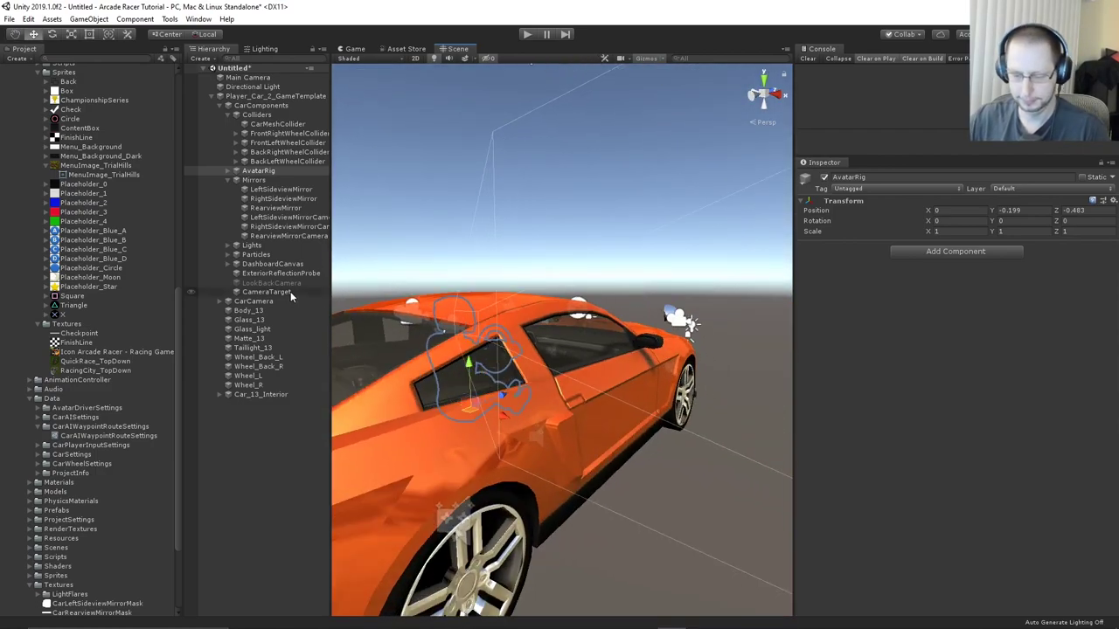
Turn off scene lighting in the Scene view to inspect the AvatarRig driver inside the dark cabin
{"action": "left_click", "coordinate": [261, 171]}
{"action": "scroll", "coordinate": [504, 354], "scroll_direction": "up", "scroll_amount": 5}
{"action": "left_click_drag", "start_coordinate": [505, 355], "coordinate": [554, 337], "text": "alt"}
{"action": "scroll", "coordinate": [564, 348], "scroll_direction": "up", "scroll_amount": 2}
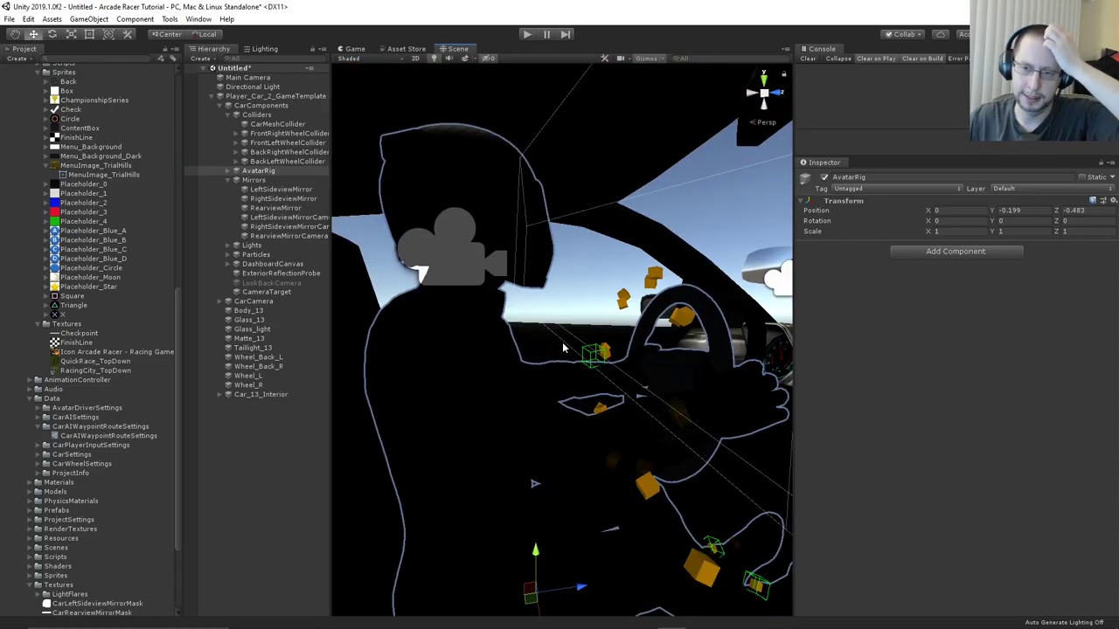
{"action": "left_click", "coordinate": [434, 58]}
{"action": "left_click_drag", "start_coordinate": [711, 326], "coordinate": [659, 341], "text": "alt"}
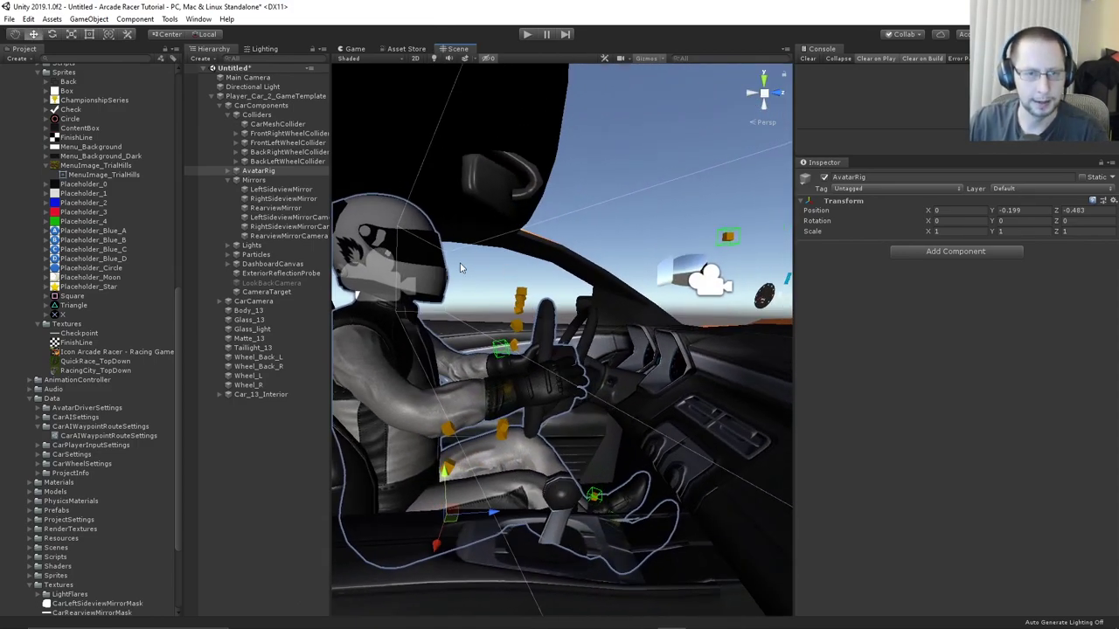
Deactivate the Steering_Left mesh inside the AvatarRig's SteeringWheel object, collapsing the Mirrors and Colliders groups
{"action": "left_click", "coordinate": [229, 173]}
{"action": "left_click", "coordinate": [228, 180]}
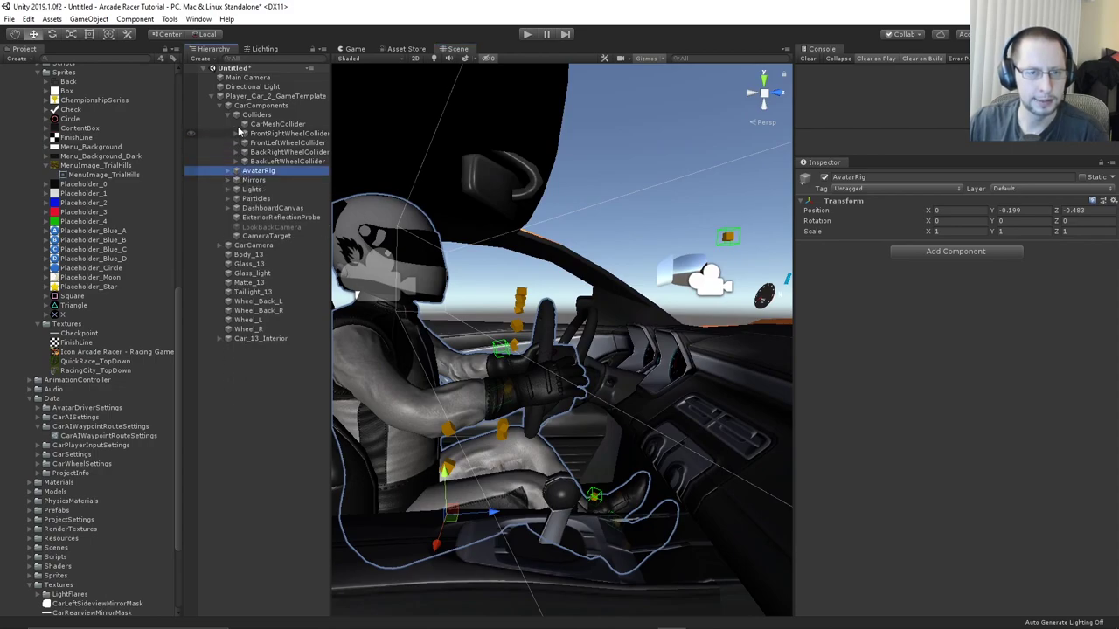
{"action": "left_click", "coordinate": [228, 114]}
{"action": "left_click", "coordinate": [227, 124]}
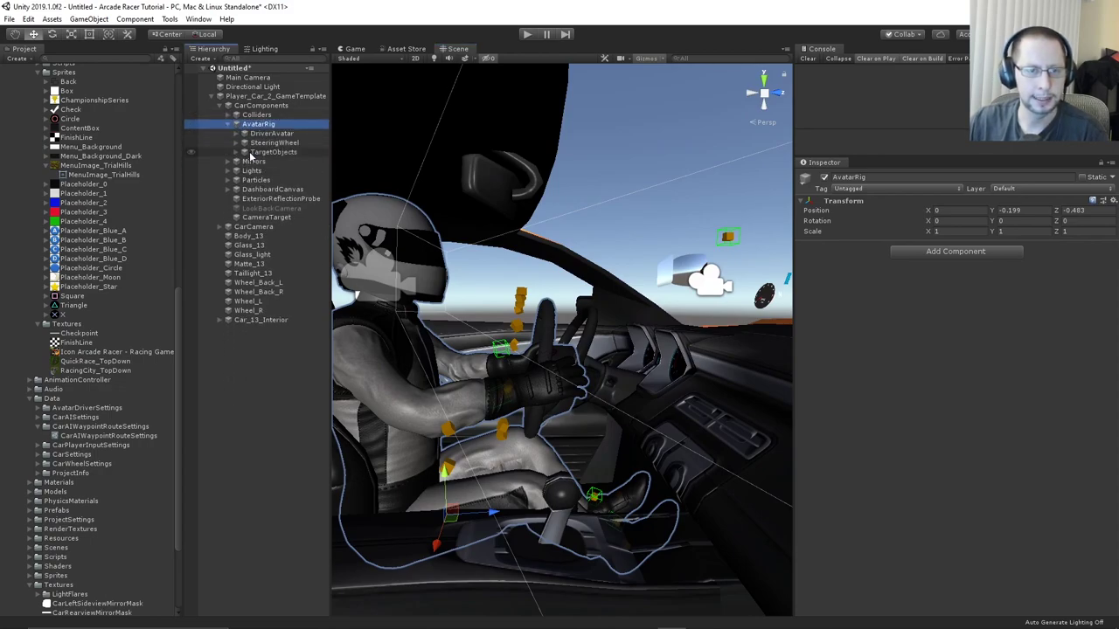
{"action": "left_click", "coordinate": [247, 152]}
{"action": "left_click", "coordinate": [253, 143]}
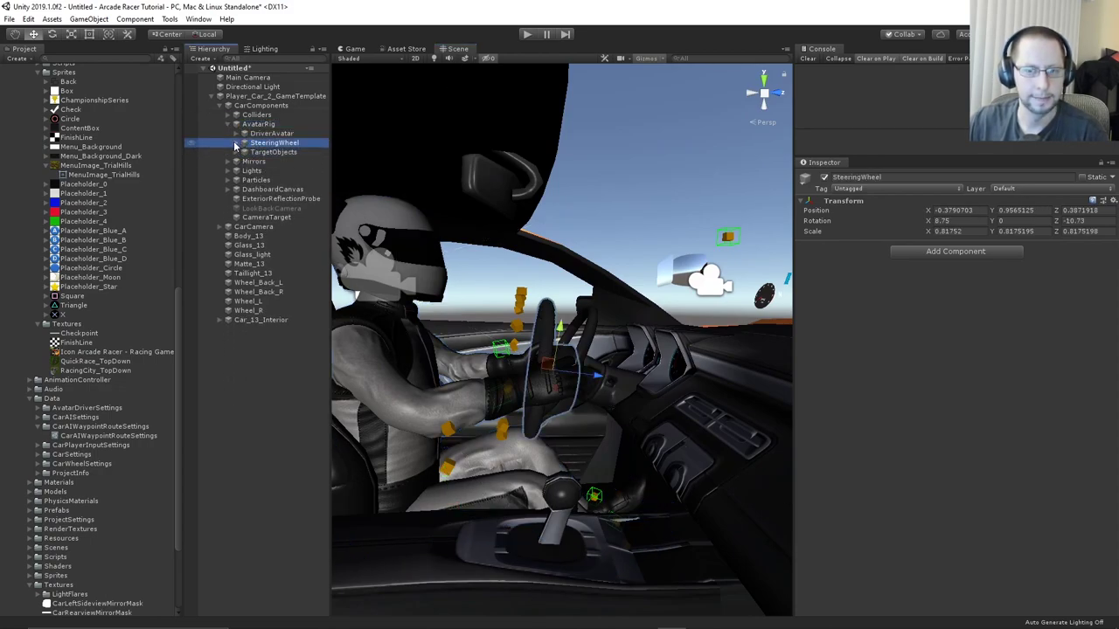
{"action": "left_click", "coordinate": [237, 143]}
{"action": "left_click", "coordinate": [281, 190]}
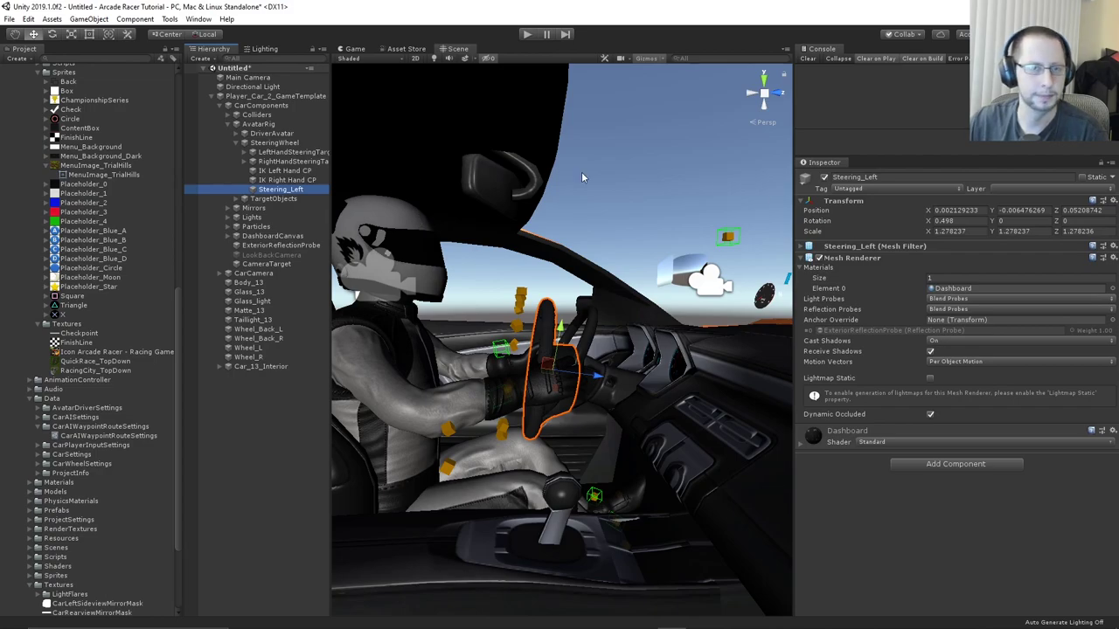
{"action": "left_click", "coordinate": [823, 178]}
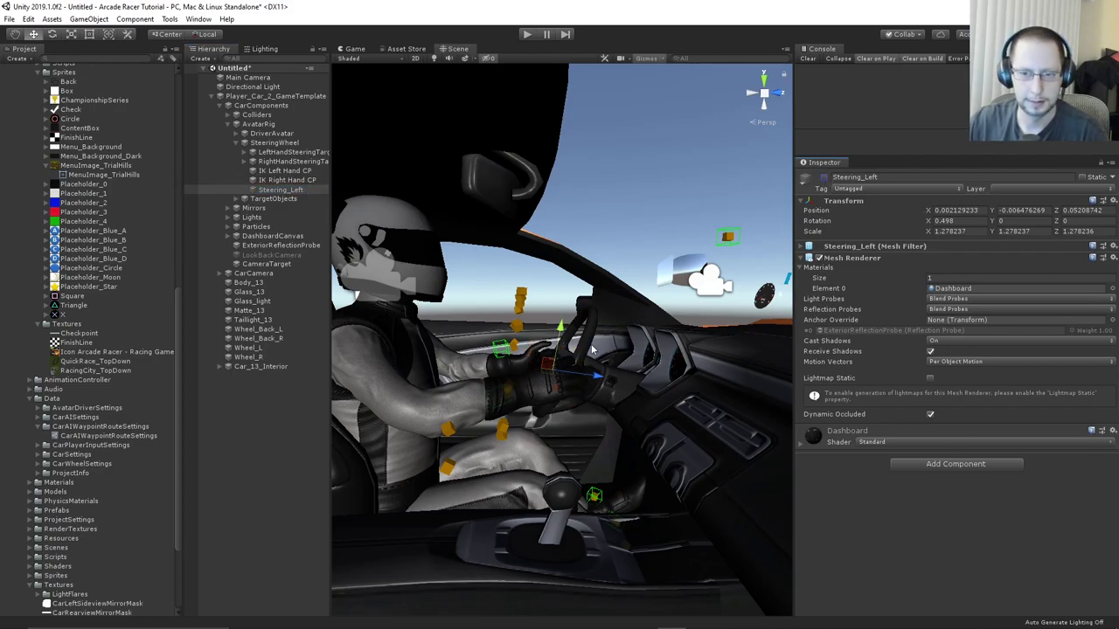
Move the Steering_wheel mesh from Car_13_Interior into the AvatarRig's SteeringWheel object, beside Steering_Left
{"action": "left_click", "coordinate": [590, 349]}
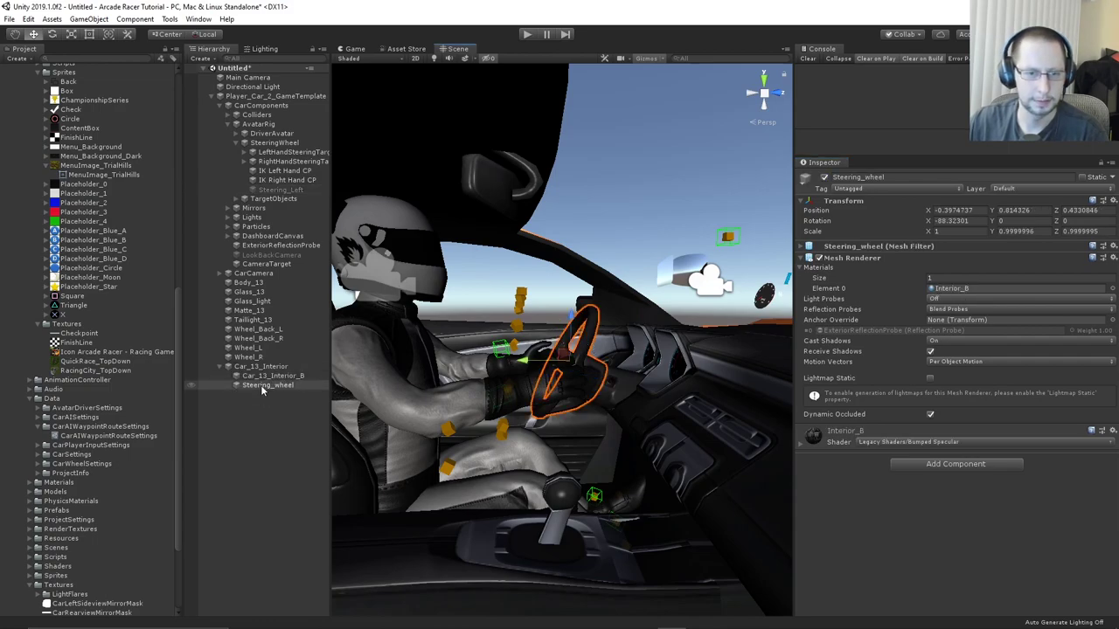
{"action": "left_click_drag", "start_coordinate": [265, 387], "coordinate": [306, 200]}
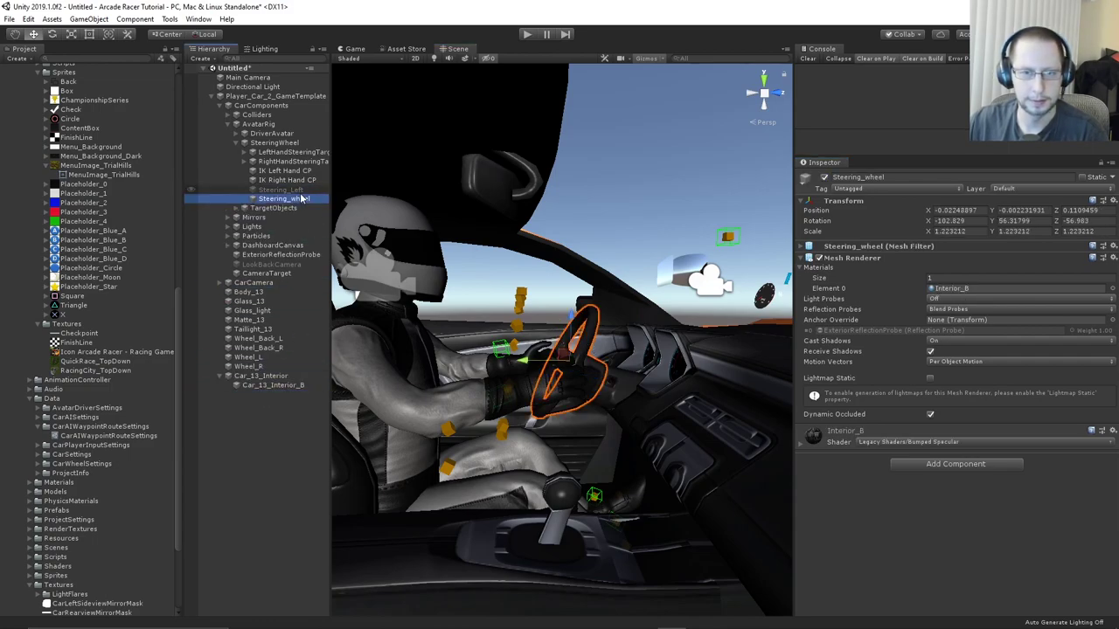
{"action": "left_click", "coordinate": [300, 190]}
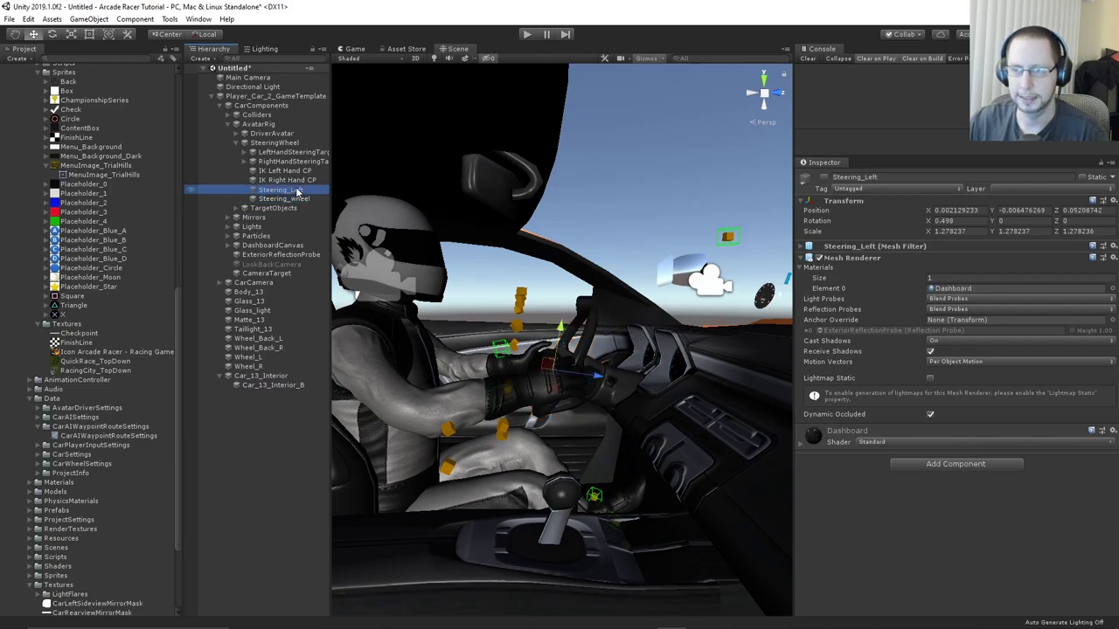
{"action": "left_click", "coordinate": [288, 200]}
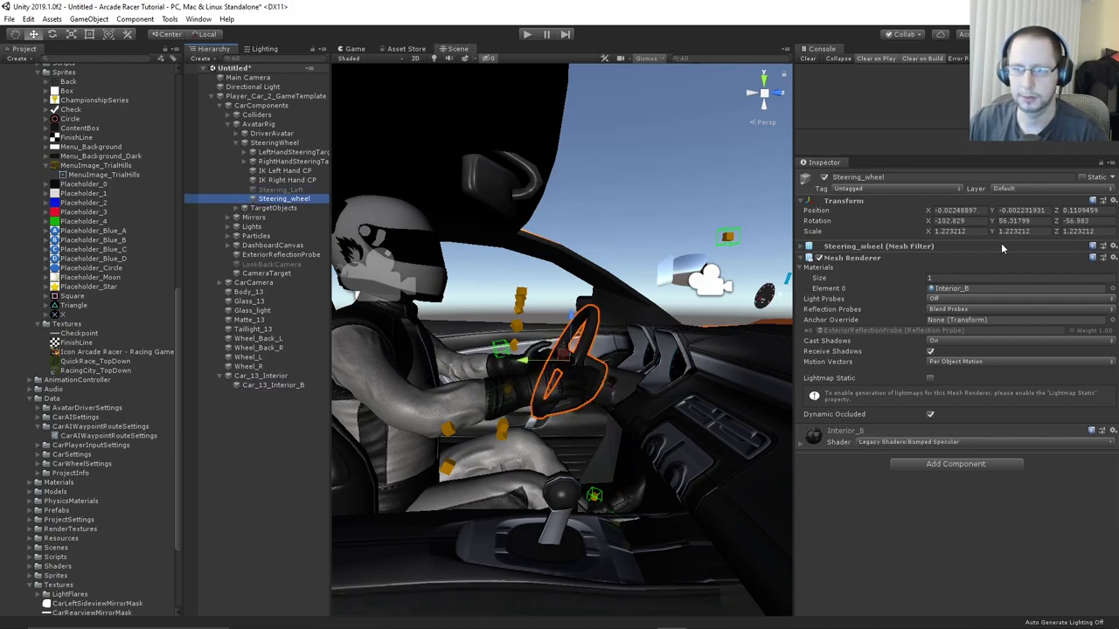
{"action": "left_click_drag", "start_coordinate": [930, 223], "coordinate": [854, 221]}
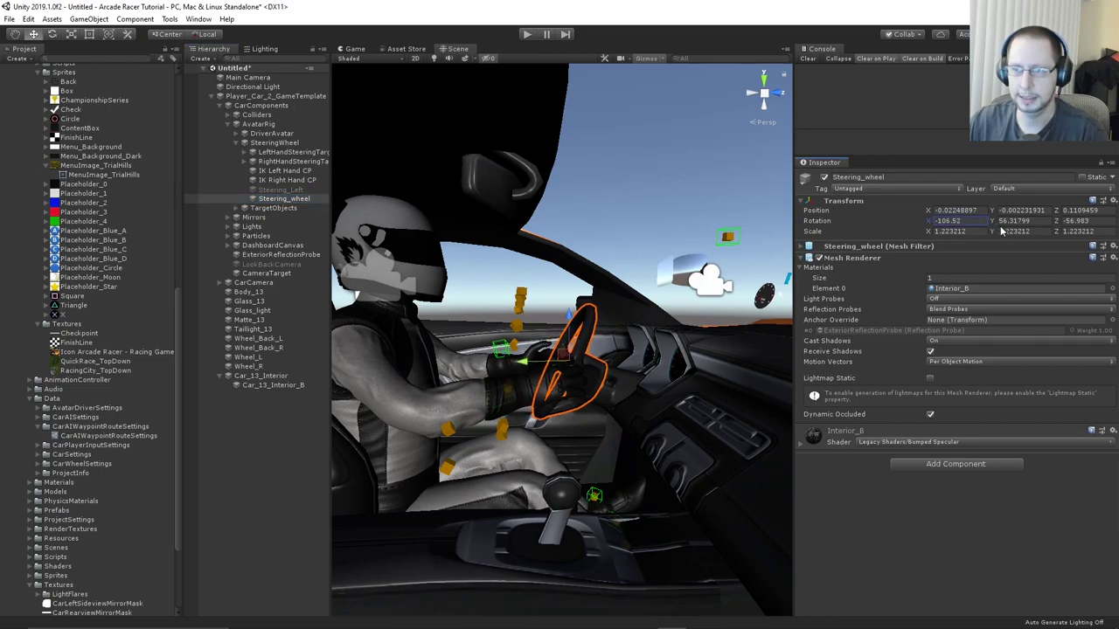
{"action": "key", "text": "ctrl+z"}
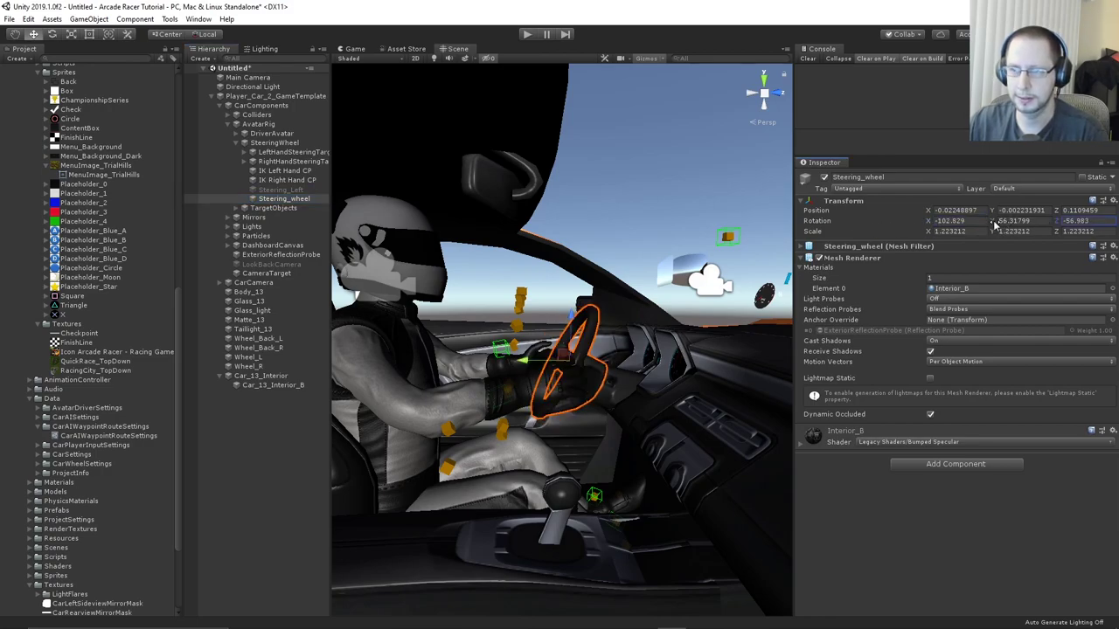
{"action": "left_click_drag", "start_coordinate": [993, 223], "coordinate": [958, 217]}
{"action": "key", "text": "ctrl+z"}
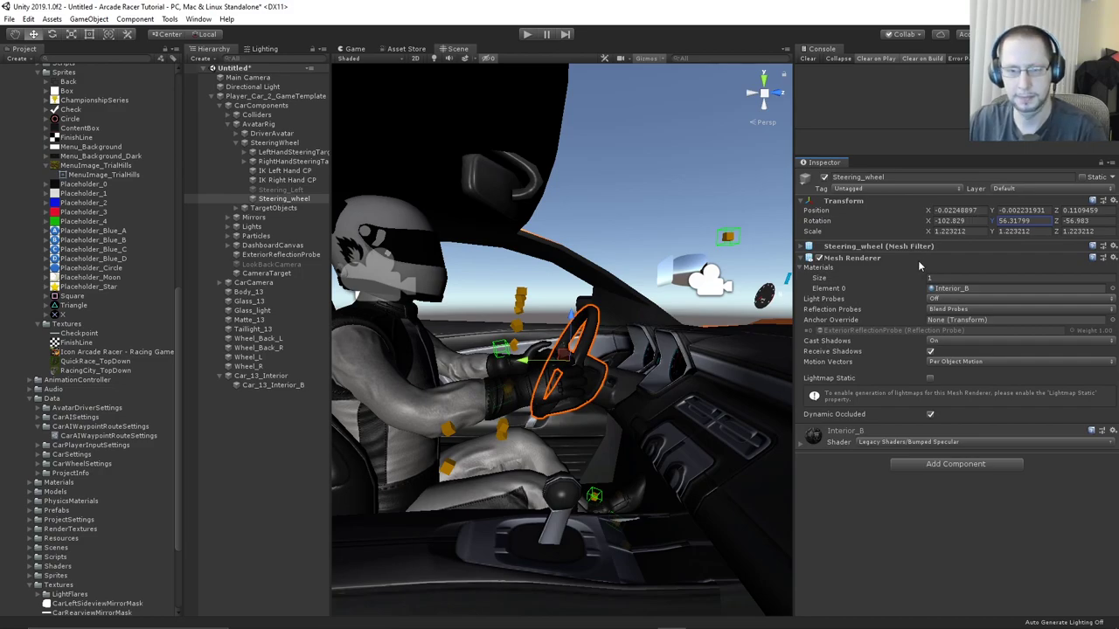
Reactivate Steering_Left as a reference and rotate Steering_wheel to about X -119.8, Y 19.3, Z -22.0
{"action": "key", "text": "e"}
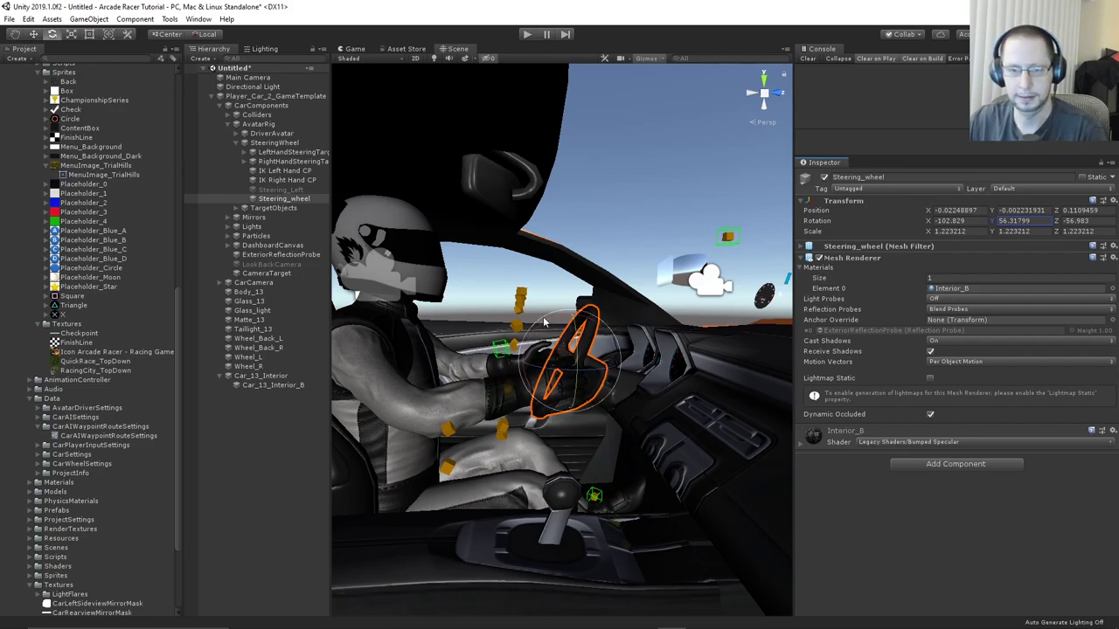
{"action": "left_click", "coordinate": [302, 190]}
{"action": "left_click", "coordinate": [824, 178]}
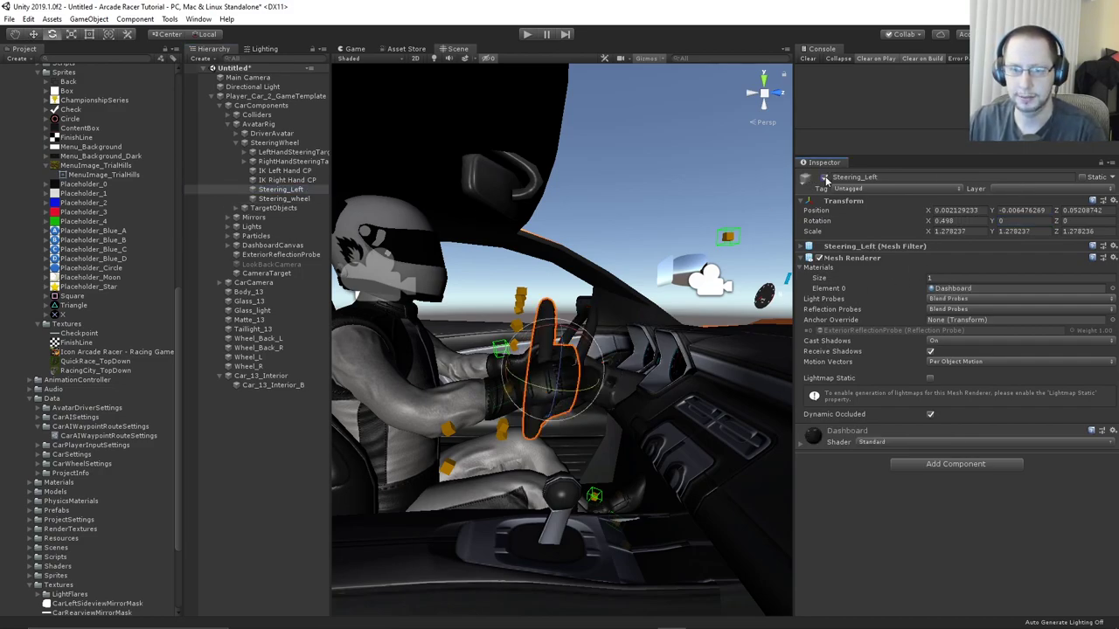
{"action": "left_click", "coordinate": [294, 199]}
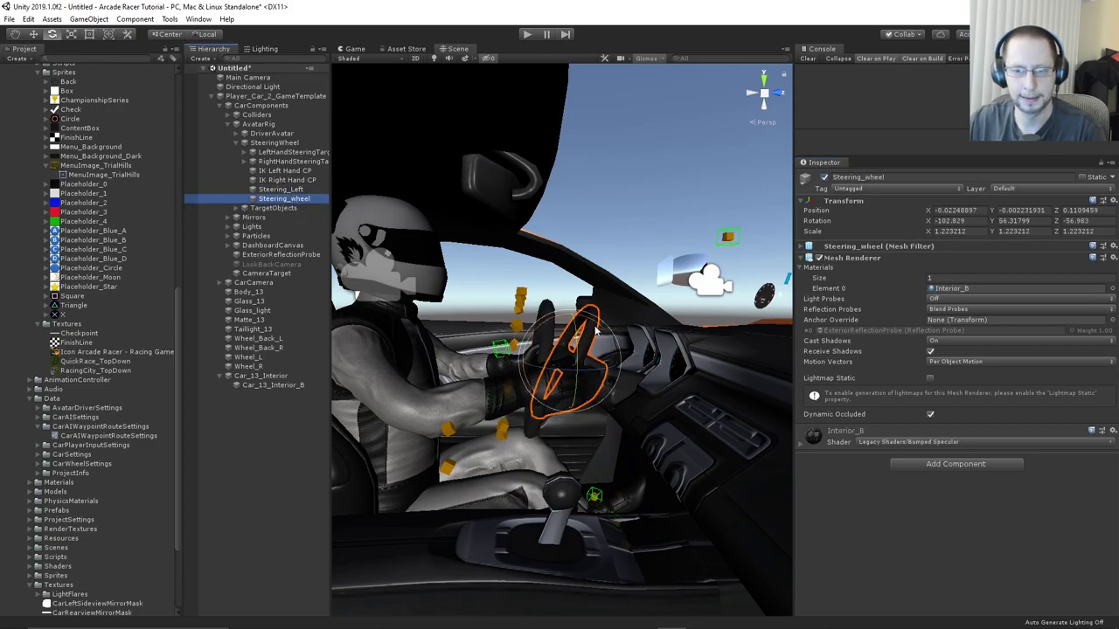
{"action": "left_click_drag", "start_coordinate": [562, 325], "coordinate": [528, 324]}
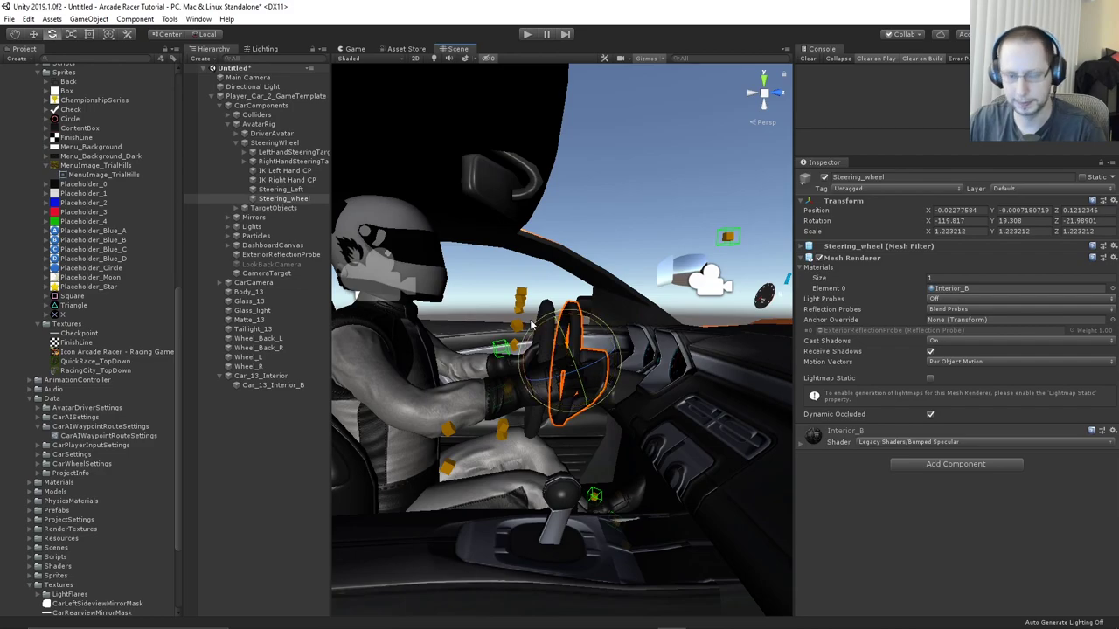
Move Steering_wheel to about X -0.019, Y -0.018, Z 0.035 and scale it up uniformly to about 1.314
{"action": "key", "text": "w"}
{"action": "left_click_drag", "start_coordinate": [526, 376], "coordinate": [507, 376]}
{"action": "middle_click_drag", "start_coordinate": [514, 297], "coordinate": [626, 348]}
{"action": "scroll", "coordinate": [618, 352], "scroll_direction": "up", "scroll_amount": 5}
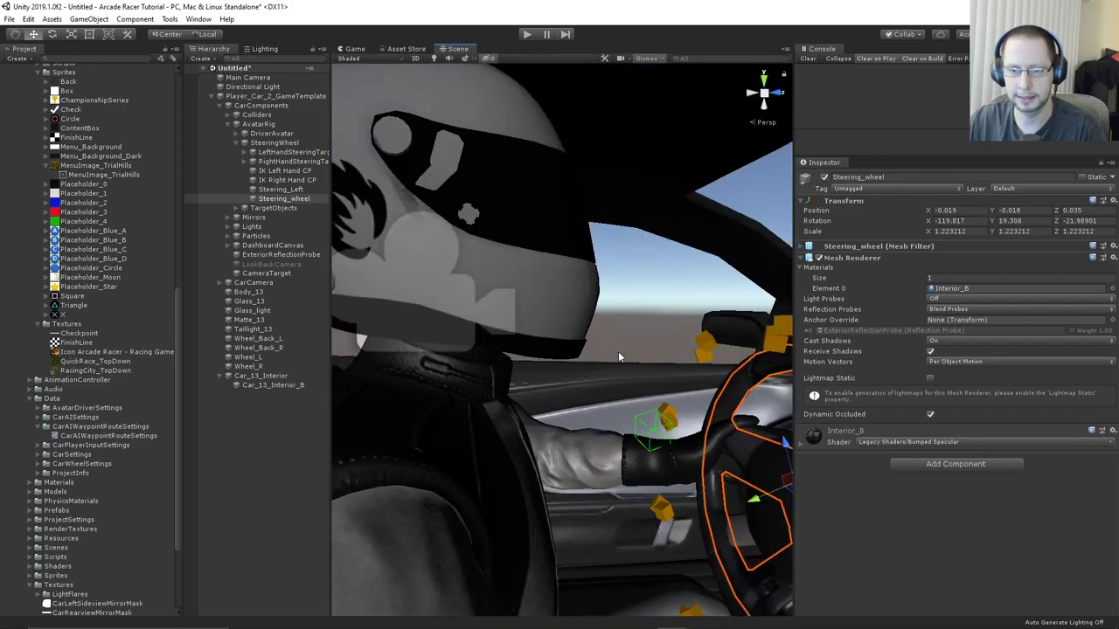
{"action": "left_click_drag", "start_coordinate": [618, 351], "coordinate": [778, 367], "text": "alt"}
{"action": "middle_click_drag", "start_coordinate": [586, 384], "coordinate": [684, 346]}
{"action": "left_click_drag", "start_coordinate": [685, 346], "coordinate": [679, 351], "text": "alt"}
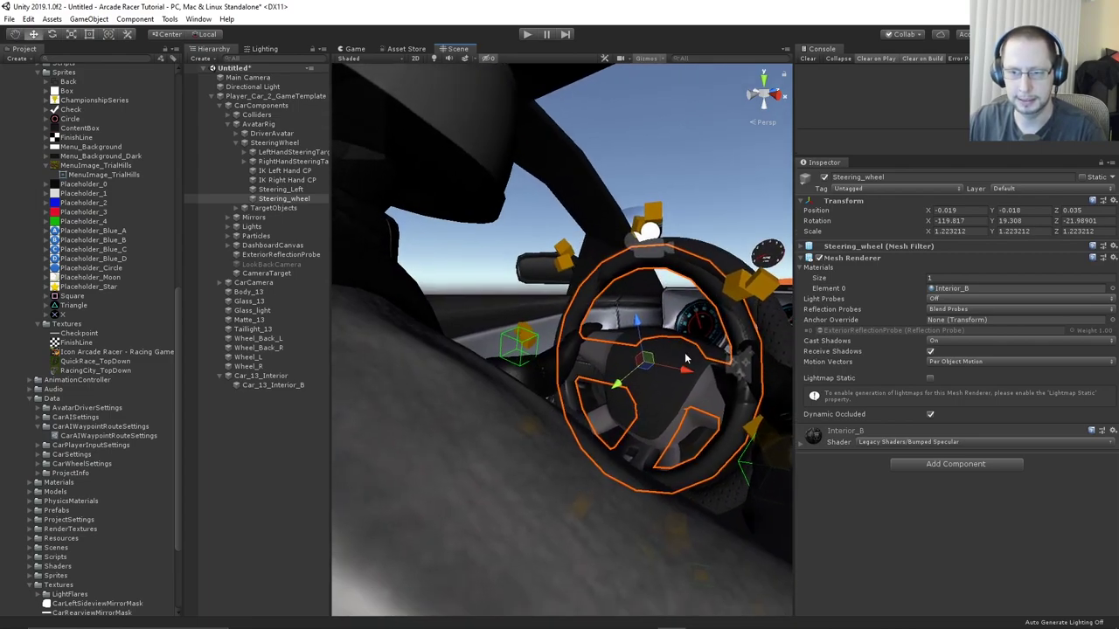
{"action": "middle_click_drag", "start_coordinate": [680, 350], "coordinate": [683, 353]}
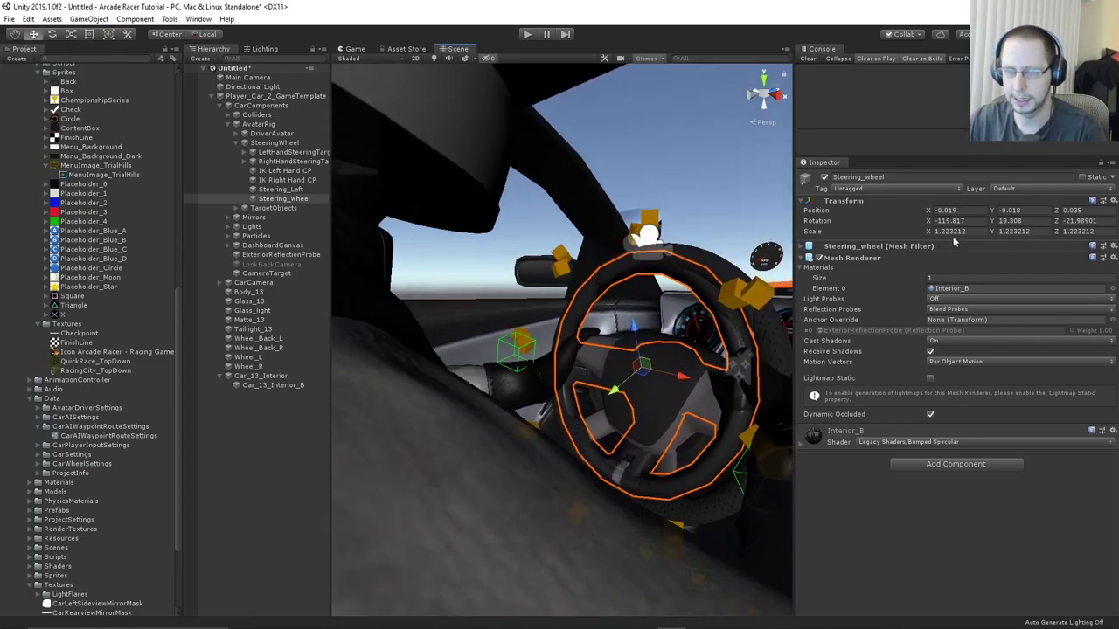
{"action": "key", "text": "e"}
{"action": "key", "text": "r"}
{"action": "left_click_drag", "start_coordinate": [642, 366], "coordinate": [642, 367]}
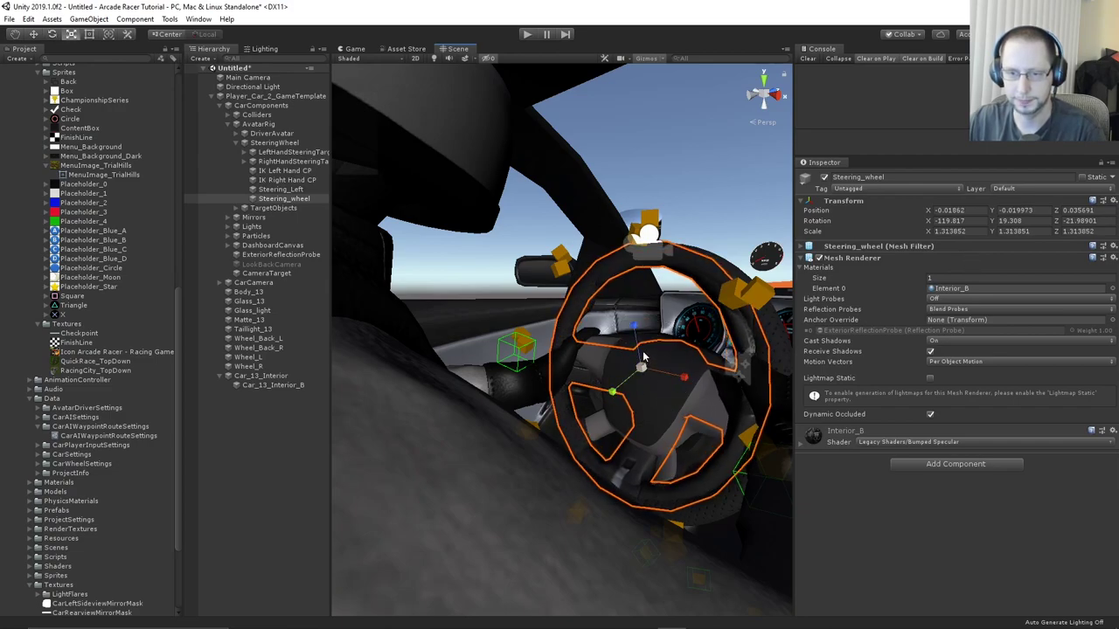
{"action": "key", "text": "w"}
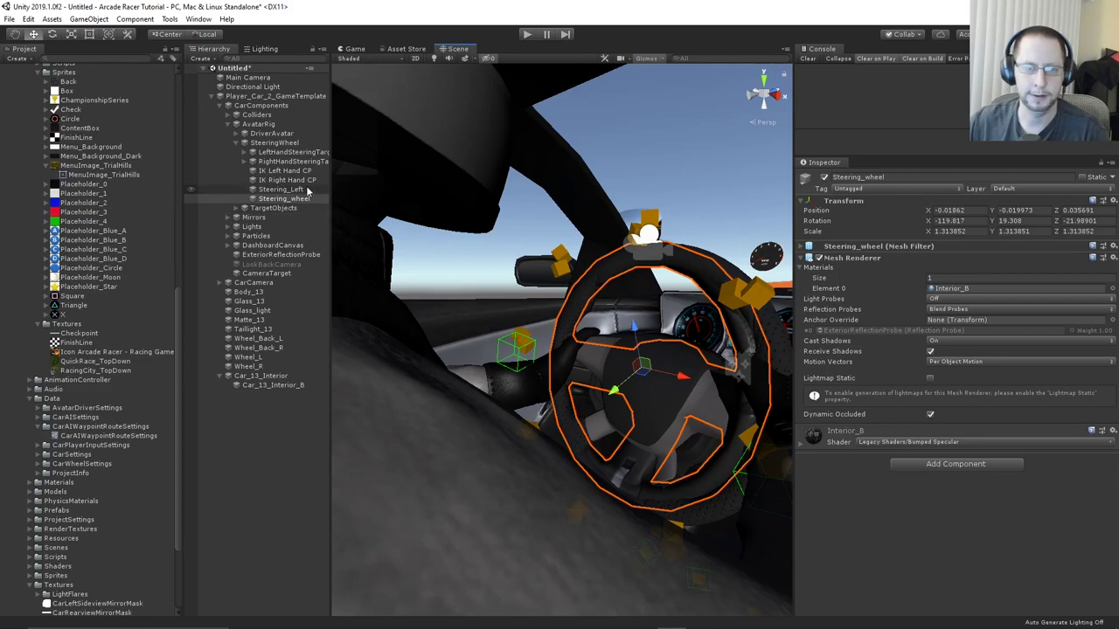
Deactivate the old Steering_Left mesh and check the car from the outside
{"action": "left_click", "coordinate": [189, 188]}
{"action": "left_click", "coordinate": [823, 178]}
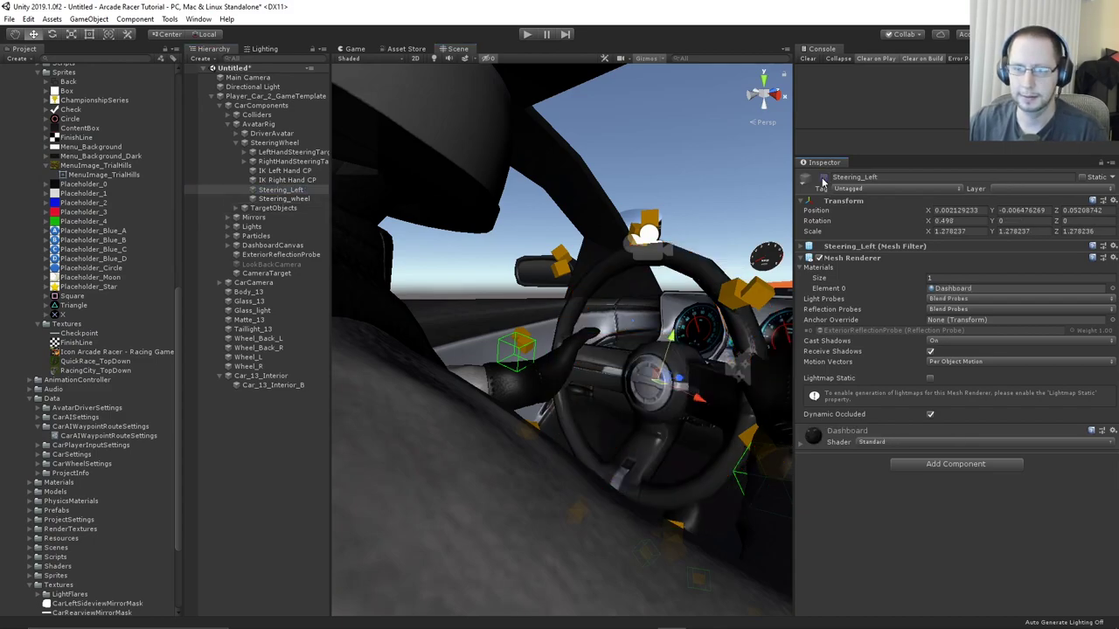
{"action": "right_click_drag", "start_coordinate": [656, 322], "coordinate": [752, 331]}
{"action": "middle_click_drag", "start_coordinate": [637, 332], "coordinate": [673, 331]}
{"action": "left_click_drag", "start_coordinate": [673, 331], "coordinate": [522, 332], "text": "alt"}
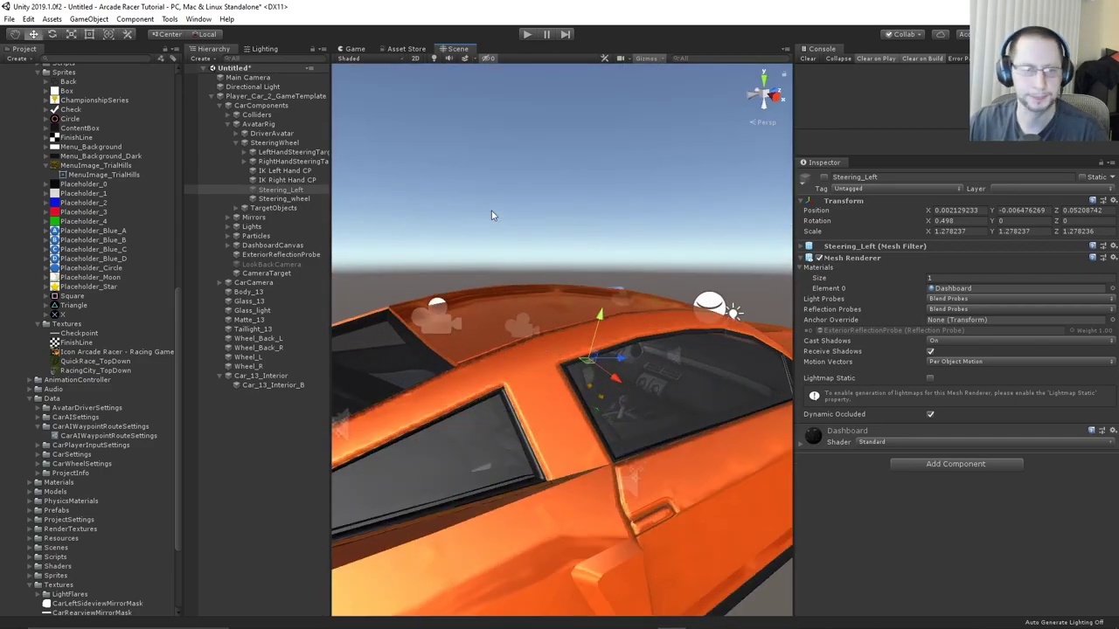
Overwrite the Player_Car_2_GameTemplate prefab in the Prefabs folder with the finished scene car, and collapse its hierarchy
{"action": "left_click", "coordinate": [263, 96]}
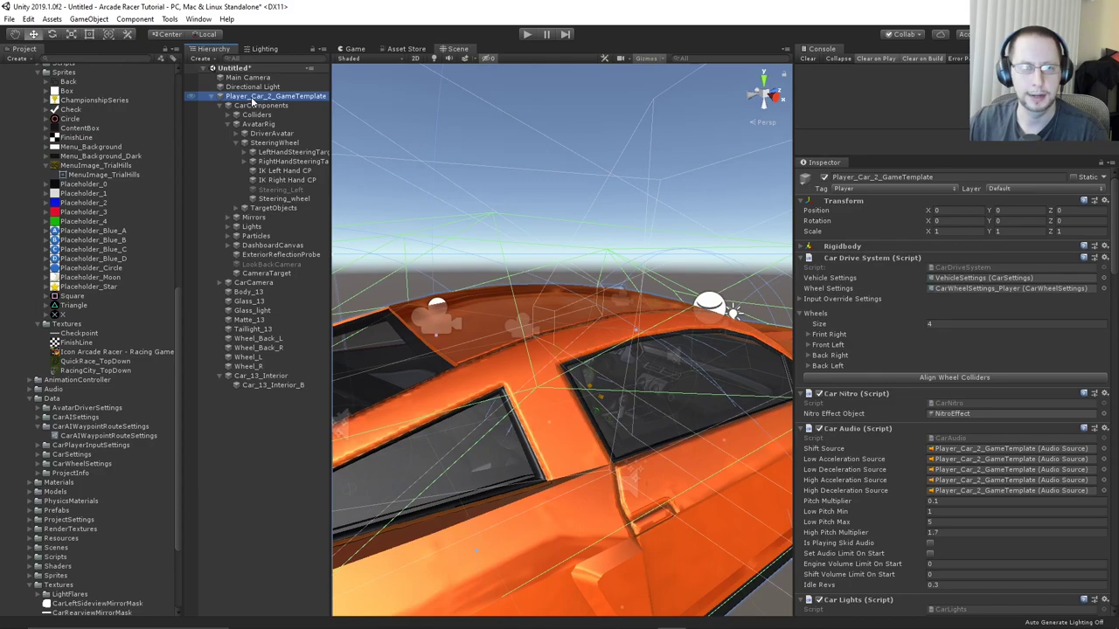
{"action": "left_click", "coordinate": [39, 324]}
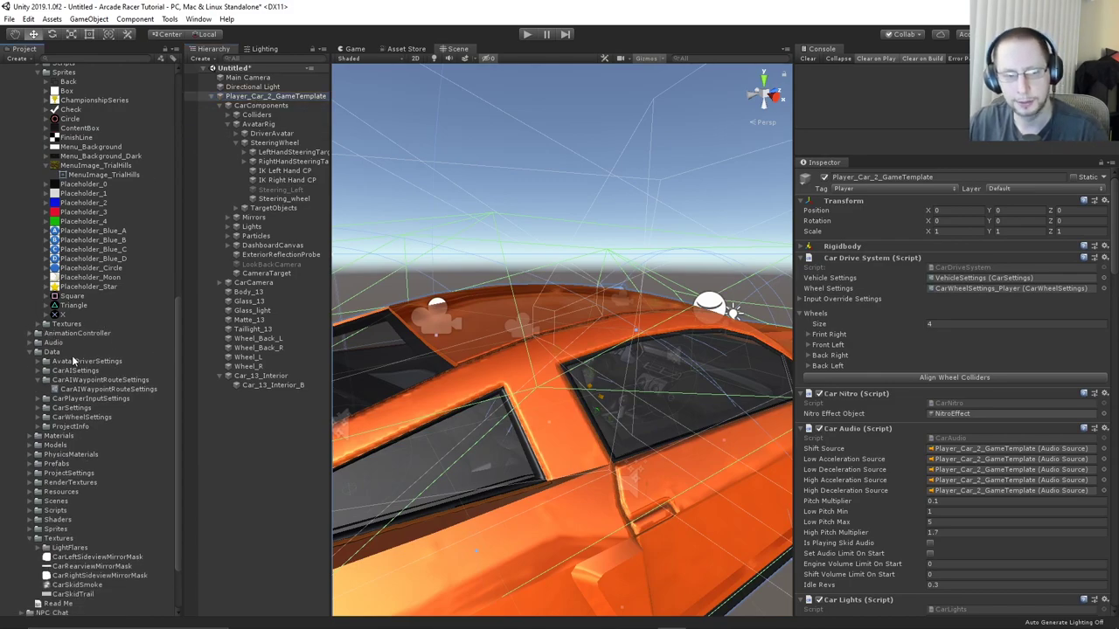
{"action": "scroll", "coordinate": [70, 341], "scroll_direction": "up", "scroll_amount": 8}
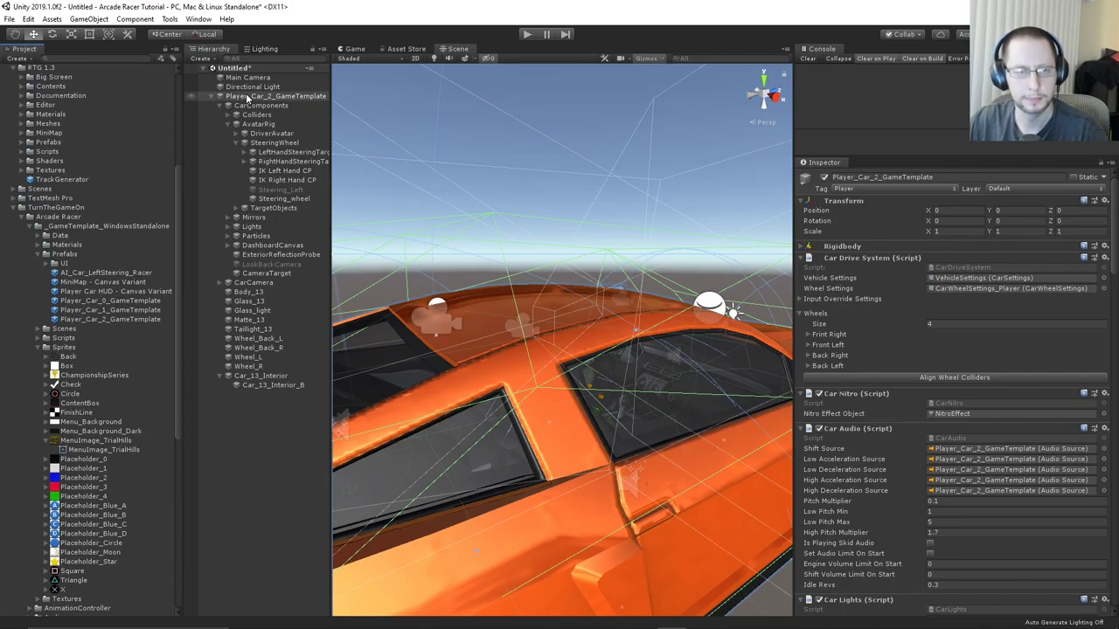
{"action": "left_click_drag", "start_coordinate": [247, 98], "coordinate": [159, 320]}
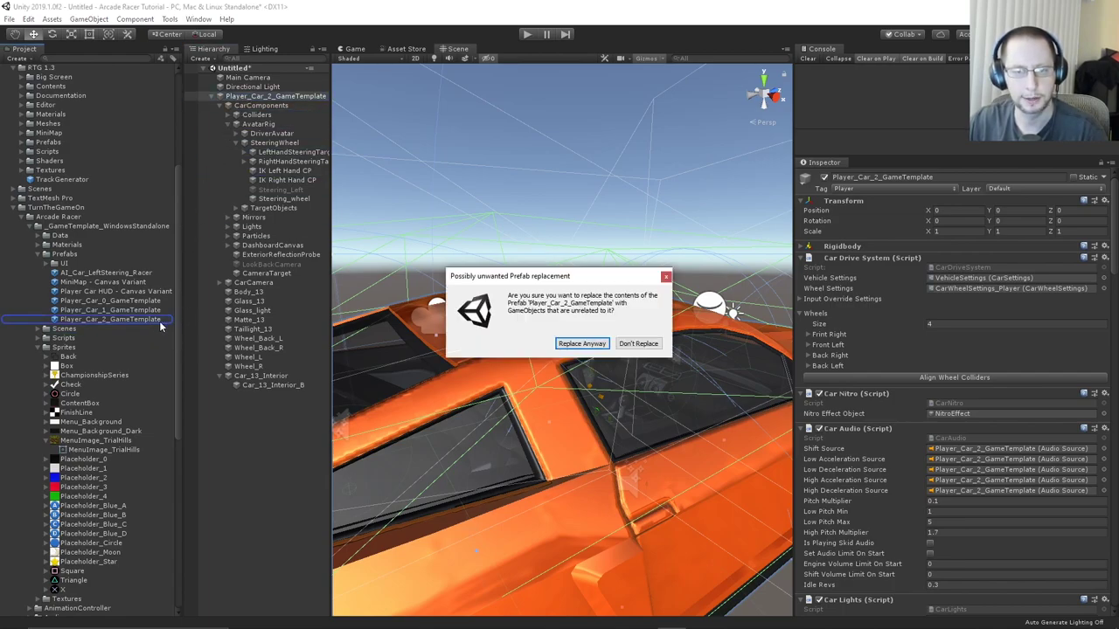
{"action": "left_click", "coordinate": [575, 345]}
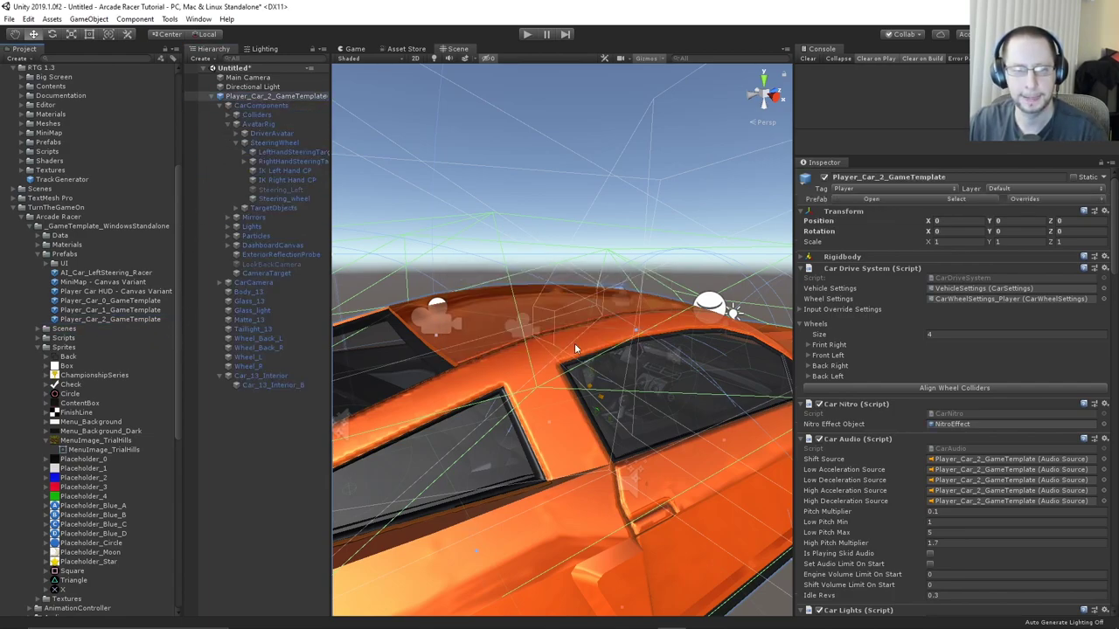
{"action": "left_click", "coordinate": [213, 97], "text": "alt"}
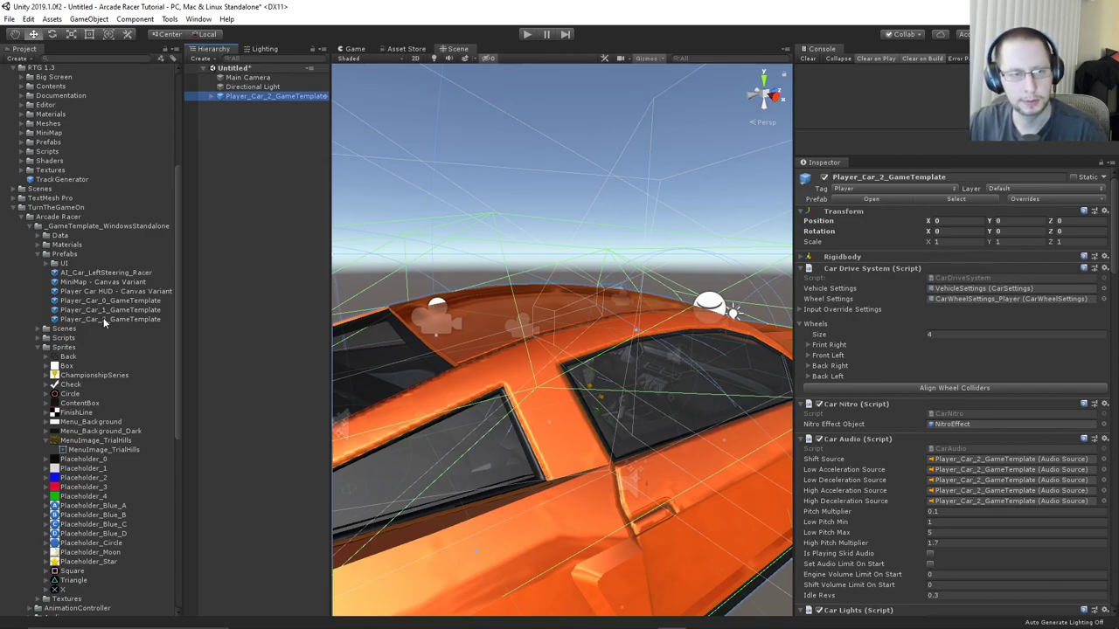
Increase the Player Vehicles list in the PlayerVehicles data asset to size 3
{"action": "left_click", "coordinate": [38, 236]}
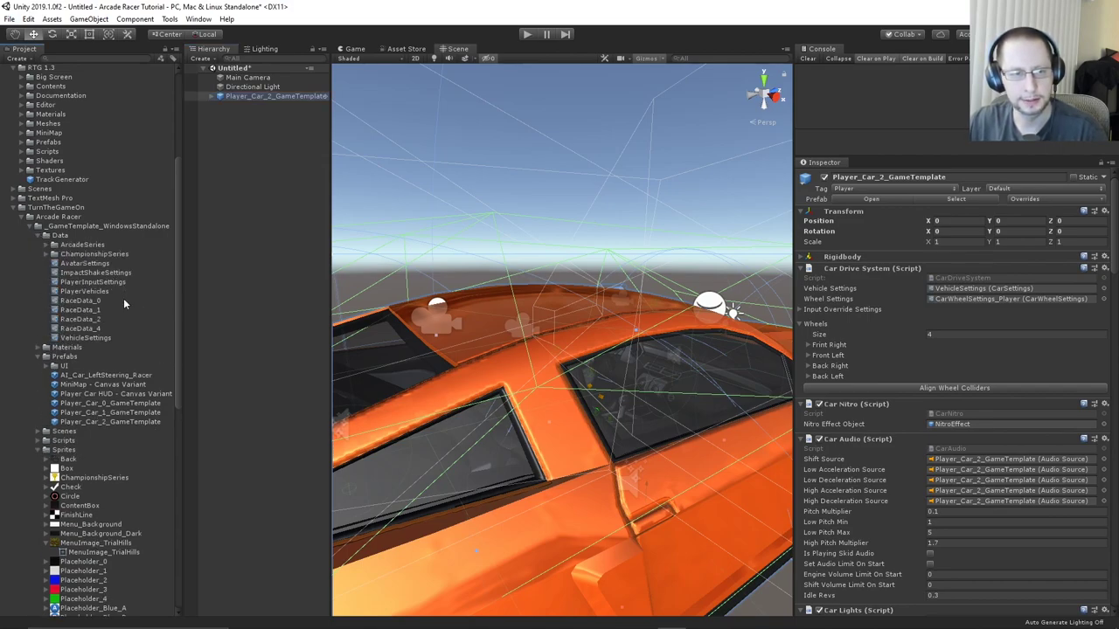
{"action": "left_click", "coordinate": [96, 291]}
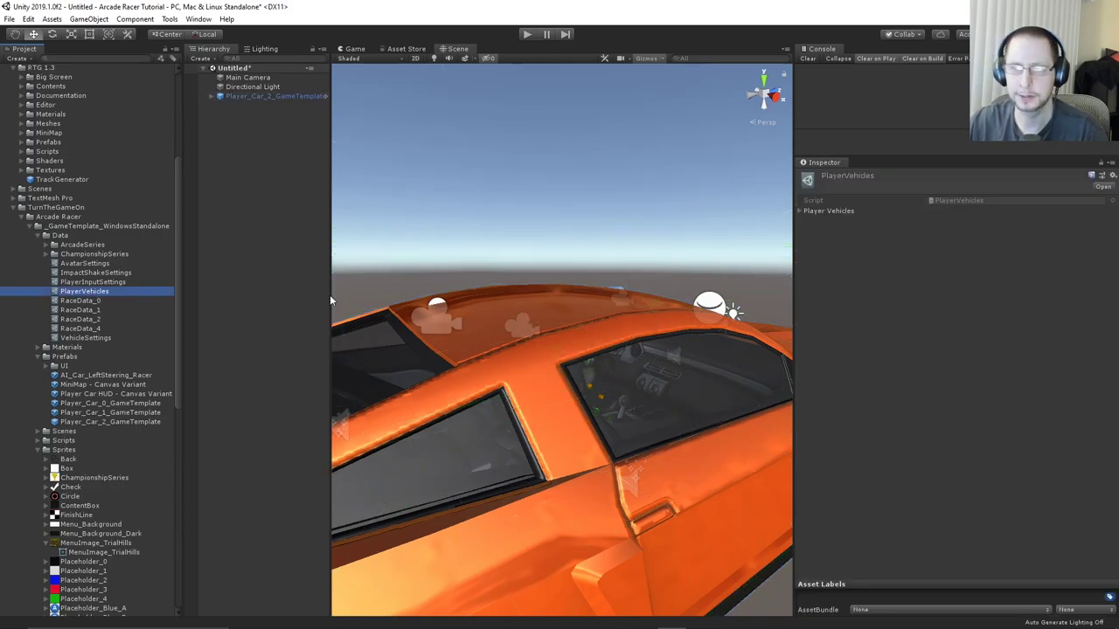
{"action": "left_click", "coordinate": [800, 213]}
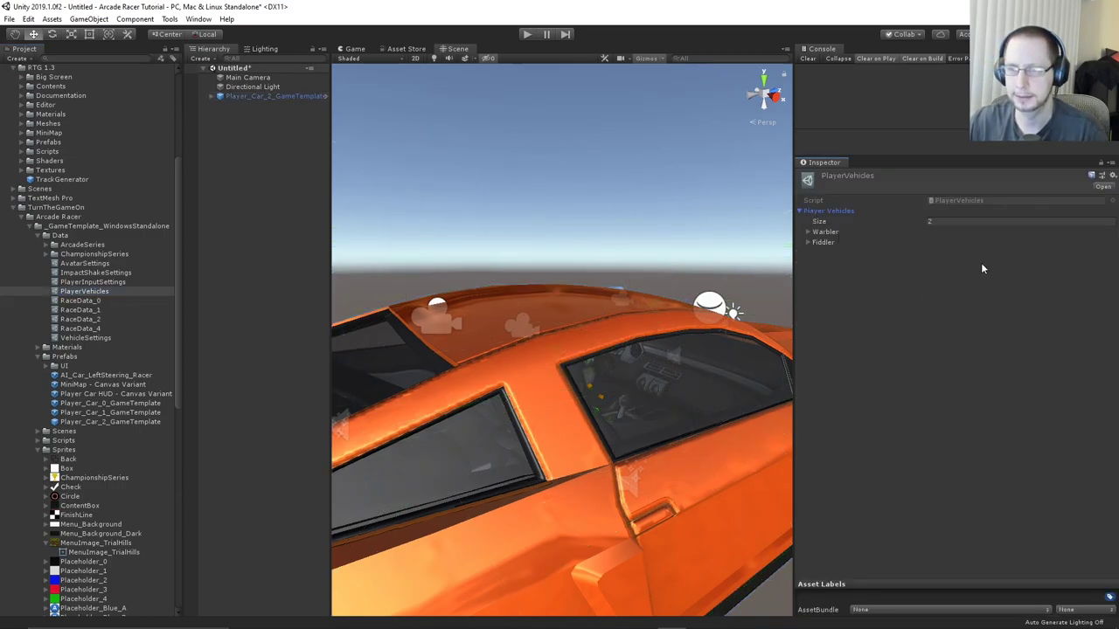
{"action": "left_click", "coordinate": [955, 221]}
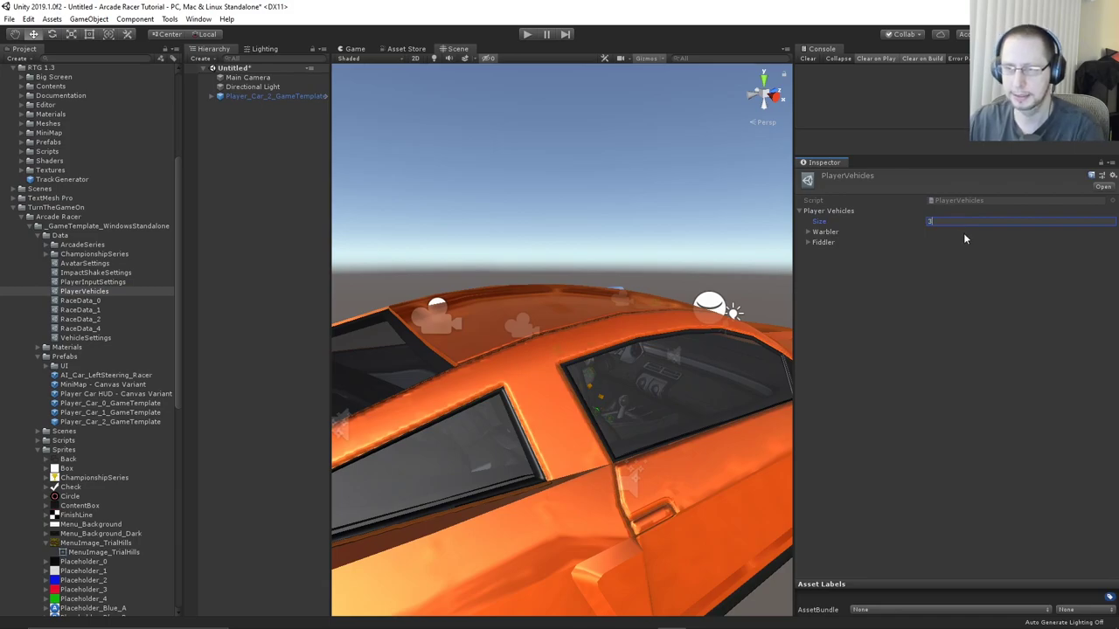
{"action": "type", "text": "3"}
{"action": "key", "text": "Return"}
Name the third player vehicle entry TEST and set its price to 0
{"action": "left_click", "coordinate": [806, 253]}
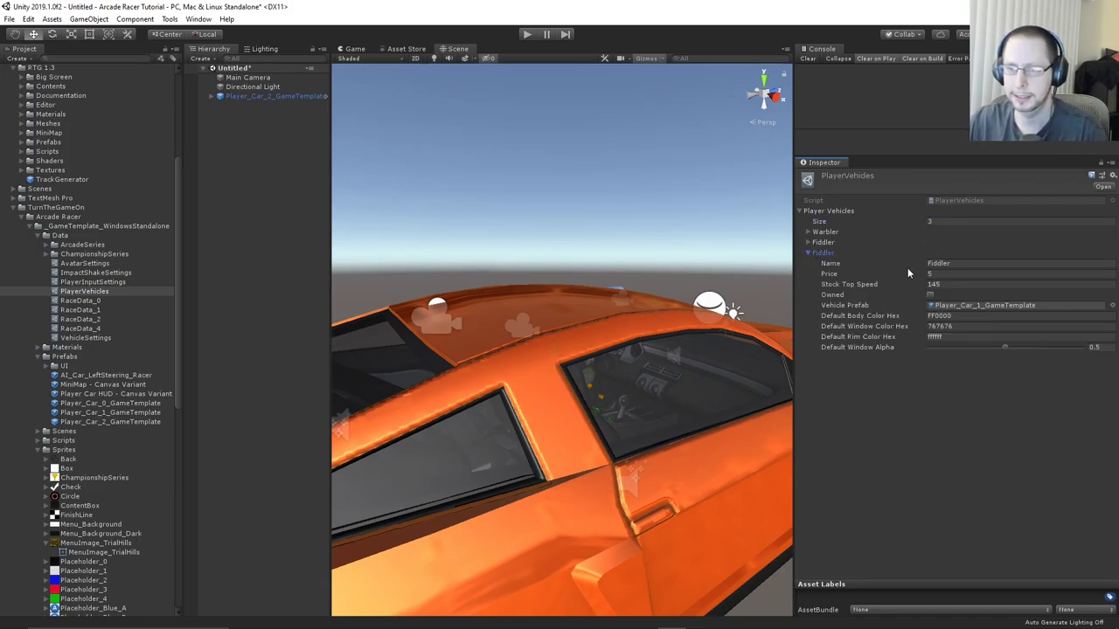
{"action": "left_click", "coordinate": [962, 264]}
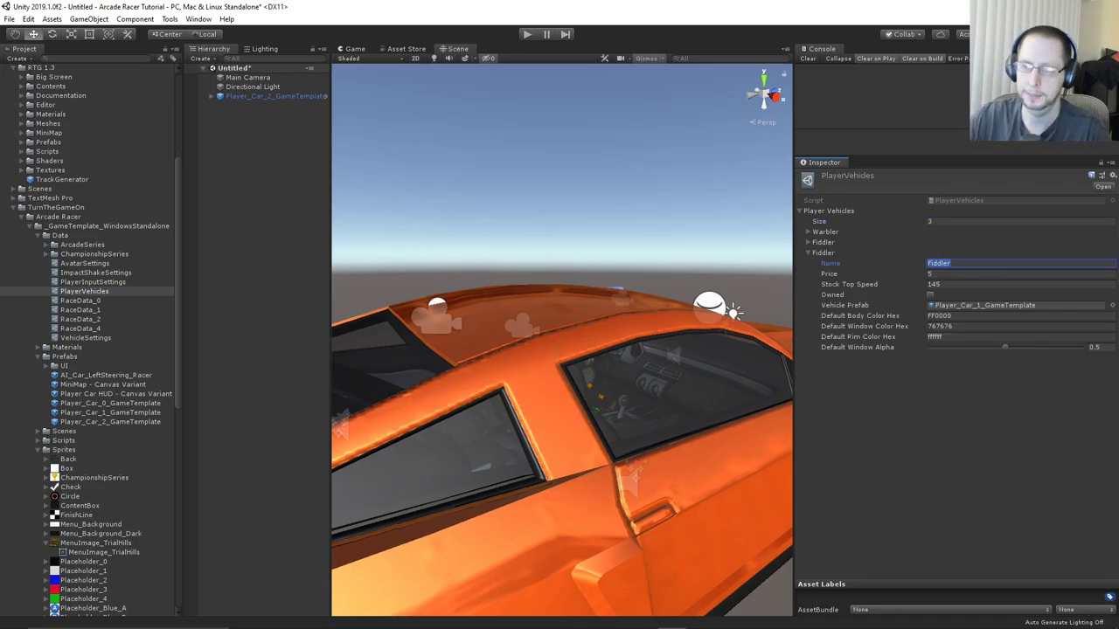
{"action": "type", "text": "TEST"}
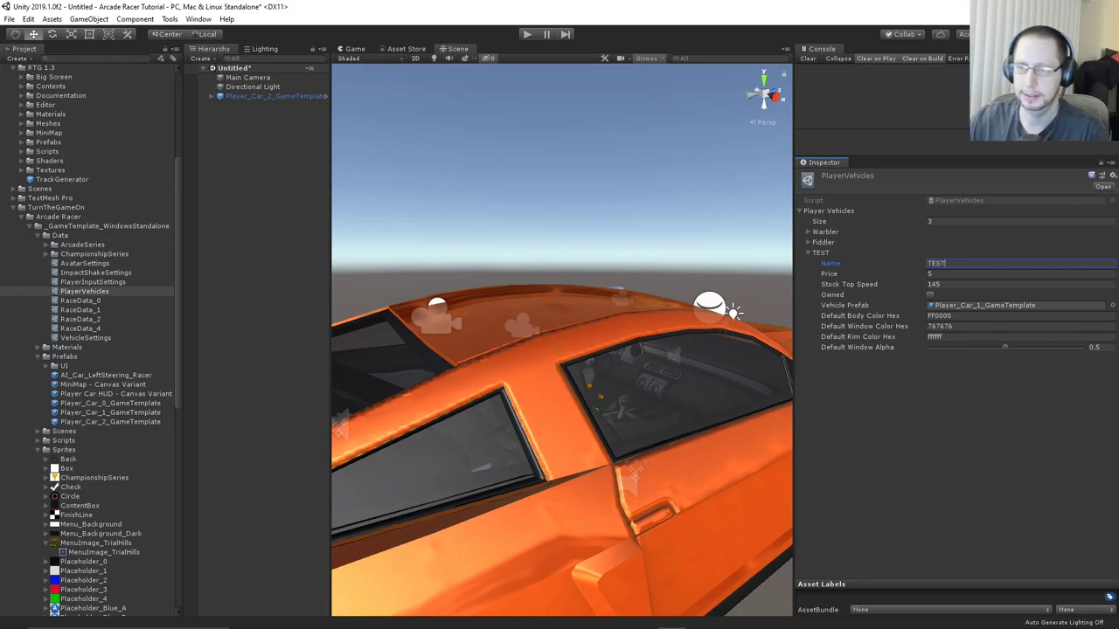
{"action": "key", "text": "Return"}
{"action": "left_click", "coordinate": [969, 275]}
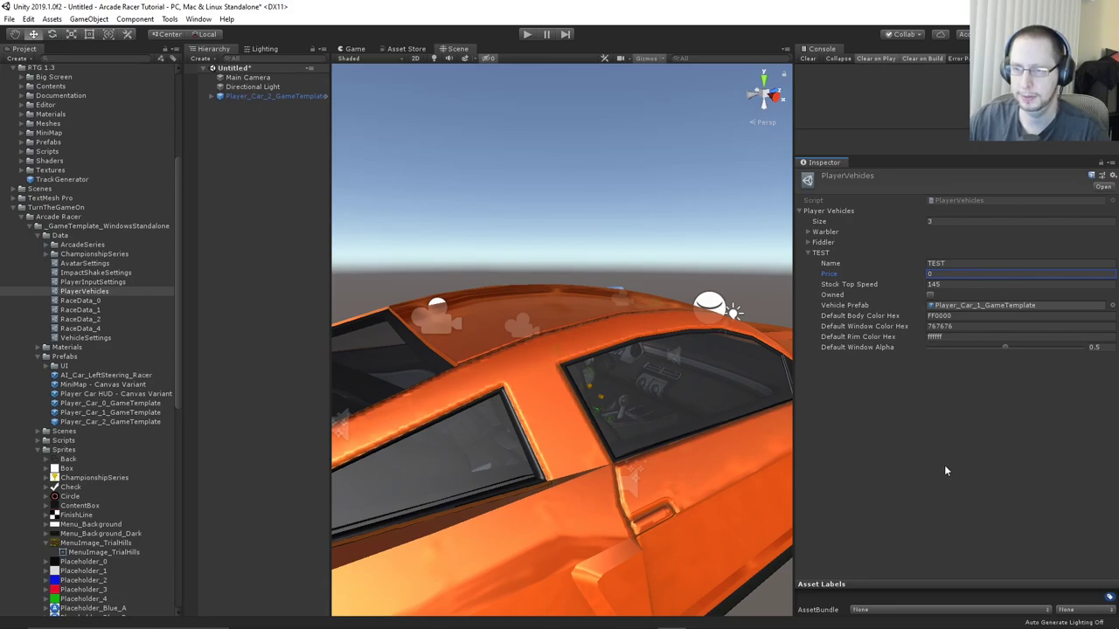
{"action": "key", "text": "Return"}
Assign Player_Car_2_GameTemplate as the vehicle prefab of the TEST entry
{"action": "left_click", "coordinate": [952, 308]}
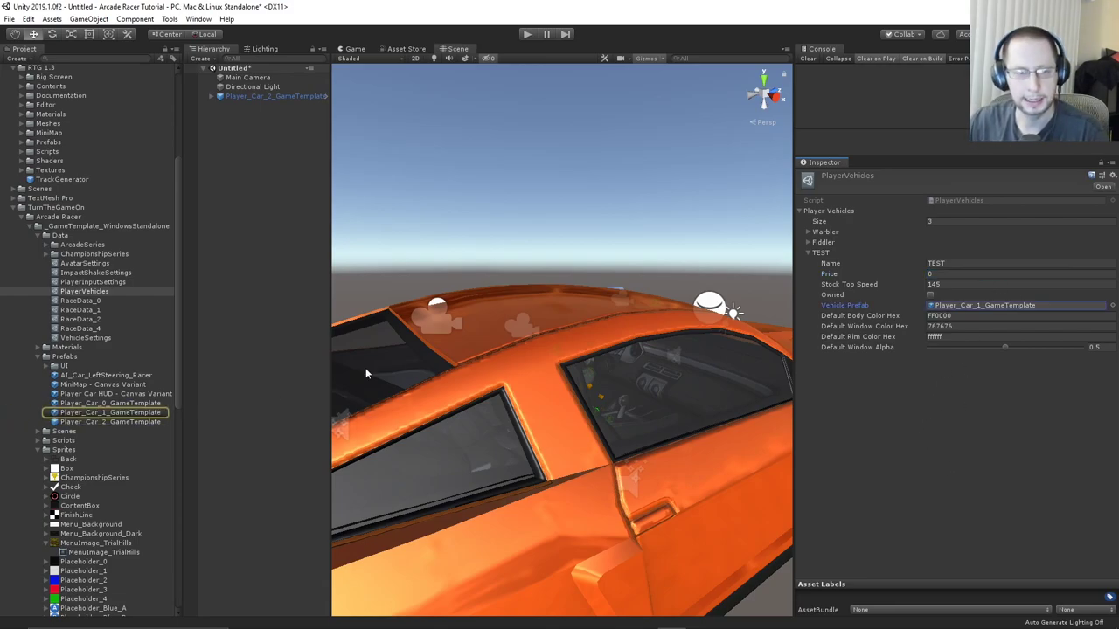
{"action": "left_click_drag", "start_coordinate": [148, 421], "coordinate": [961, 313]}
{"action": "left_click", "coordinate": [950, 460]}
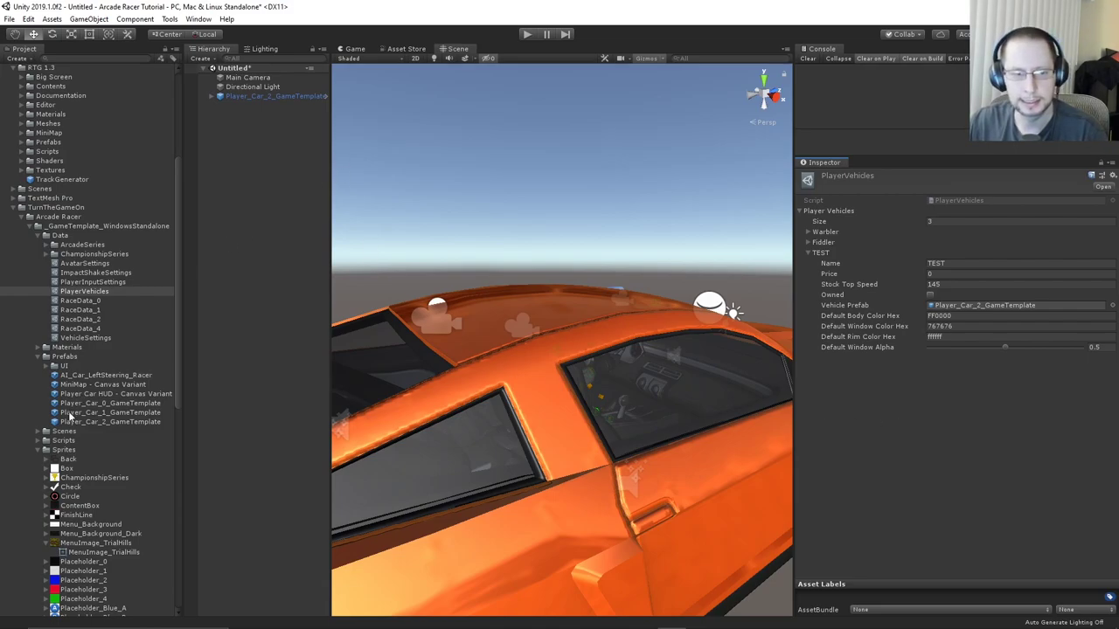
Add the Player_Car_0_GameTemplate prefab to the scene alongside the new car
{"action": "left_click", "coordinate": [103, 404]}
{"action": "left_click_drag", "start_coordinate": [103, 404], "coordinate": [290, 274]}
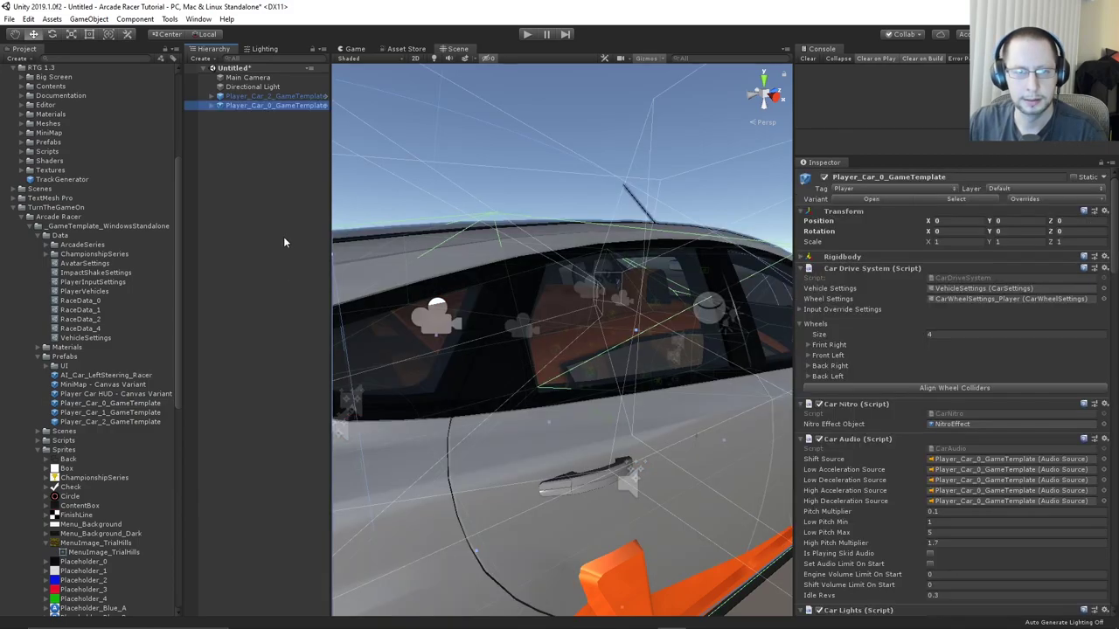
Inspect the rim customization script on the FrontRightWheel of Player_Car_0_GameTemplate and locate its script file in the project
{"action": "left_click", "coordinate": [211, 105]}
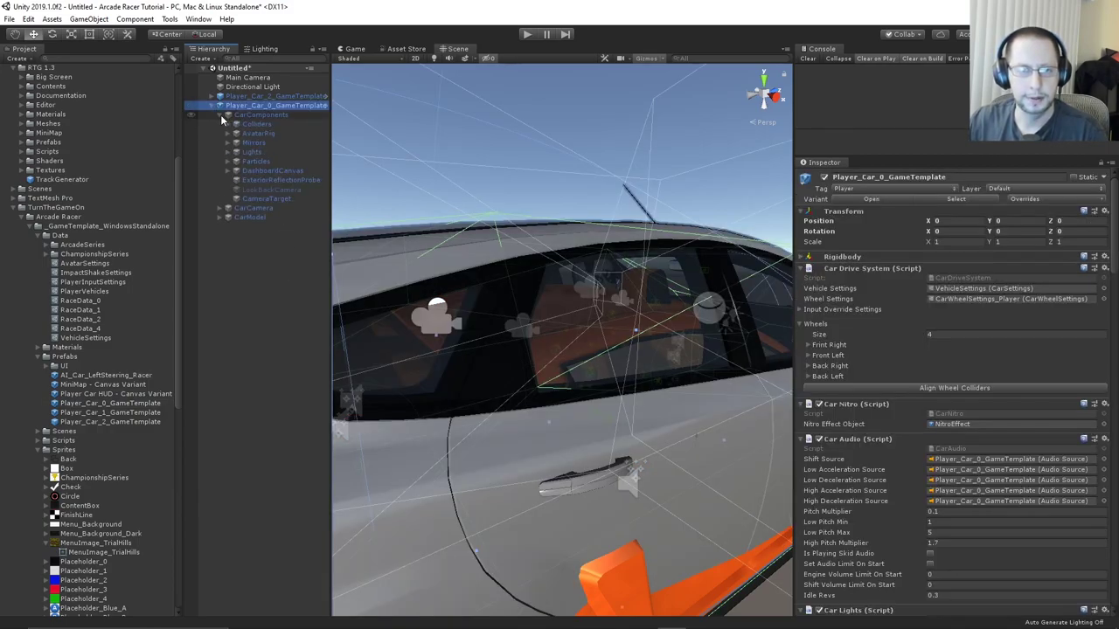
{"action": "left_click", "coordinate": [219, 114]}
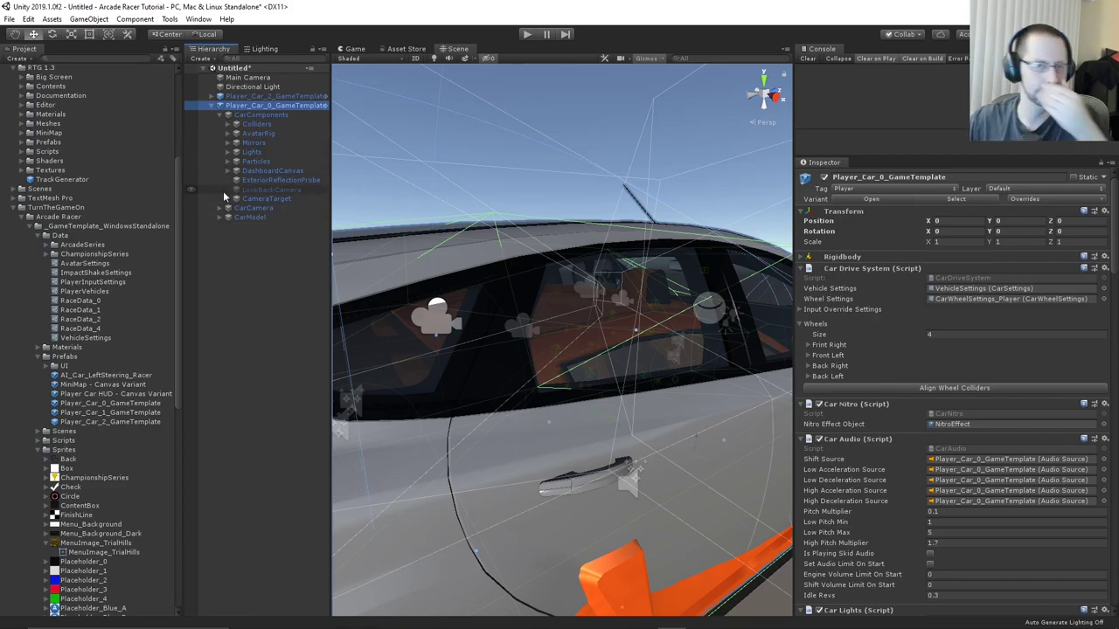
{"action": "left_click", "coordinate": [228, 114]}
{"action": "left_click", "coordinate": [249, 124]}
{"action": "left_click", "coordinate": [236, 133]}
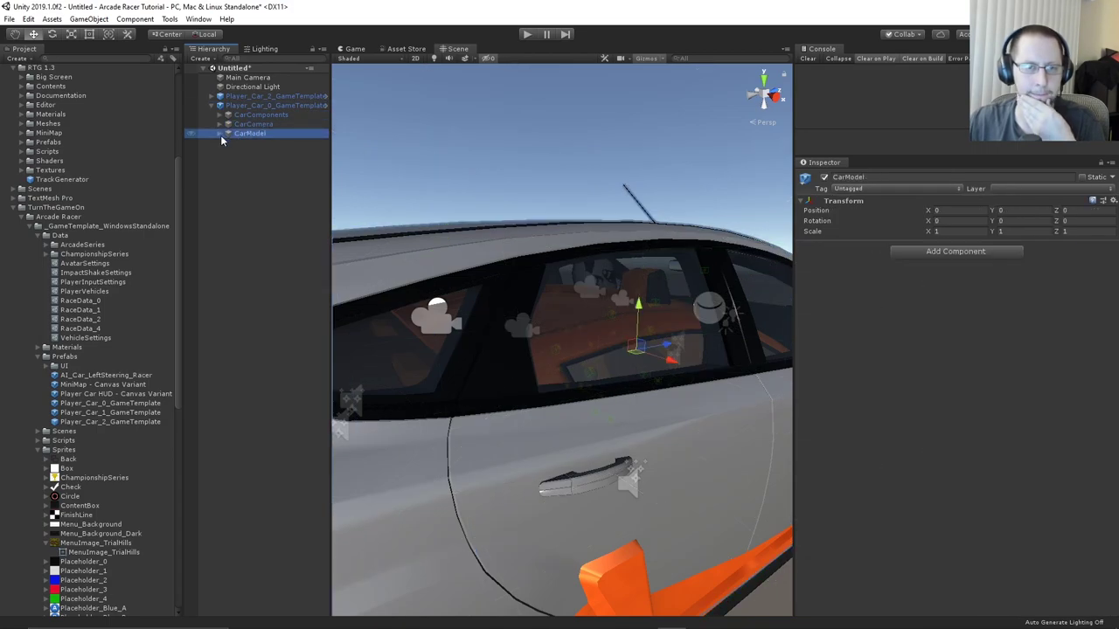
{"action": "left_click", "coordinate": [226, 133]}
{"action": "left_click", "coordinate": [267, 143]}
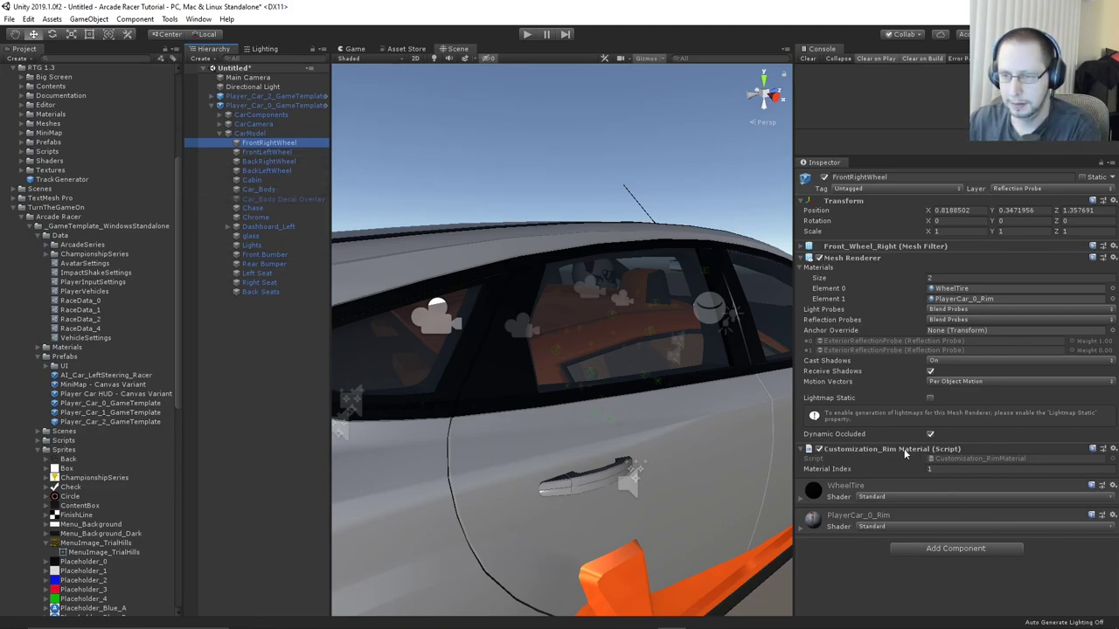
{"action": "left_click", "coordinate": [981, 459]}
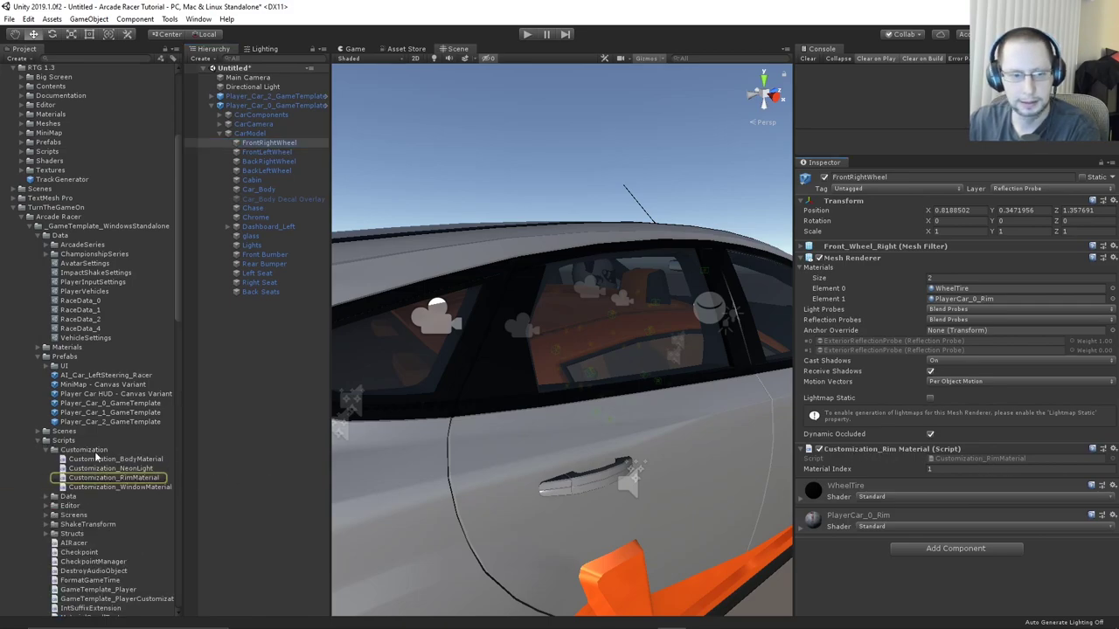
Review the Customization_BodyMaterial and Customization_WindowMaterial scripts and examine the NeonGlow particle object of Player_Car_0_GameTemplate
{"action": "left_click", "coordinate": [137, 460]}
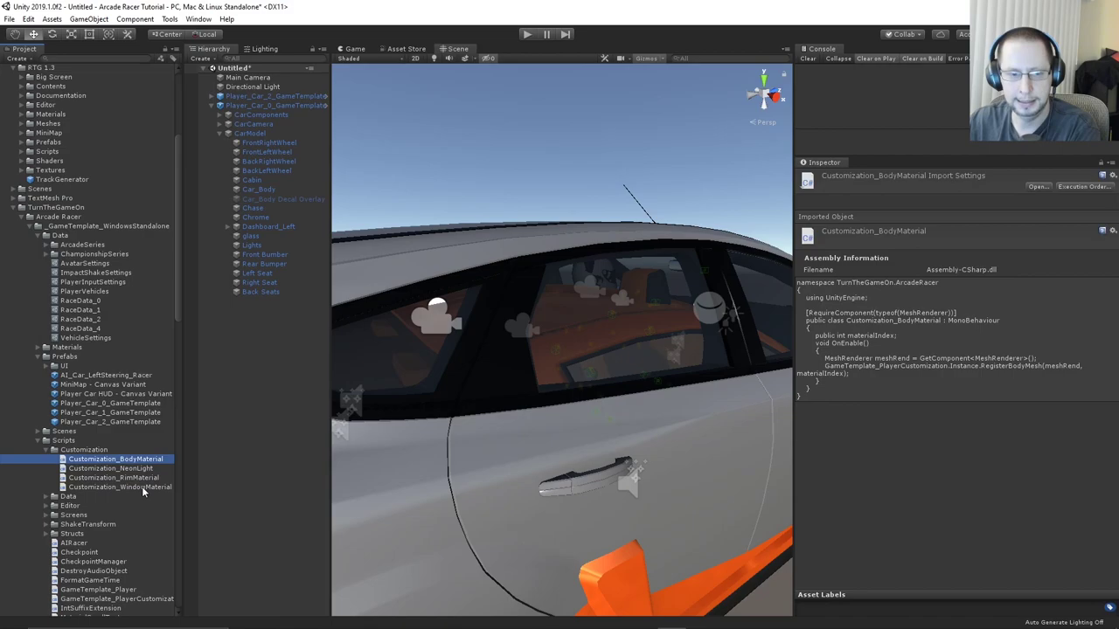
{"action": "left_click", "coordinate": [142, 487]}
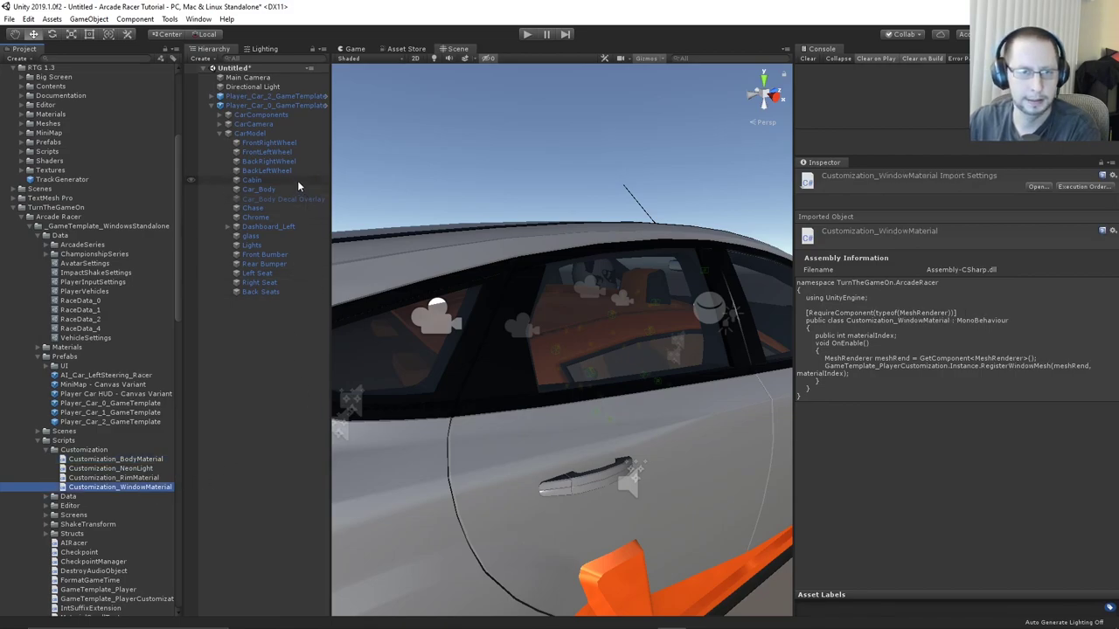
{"action": "left_click", "coordinate": [220, 115]}
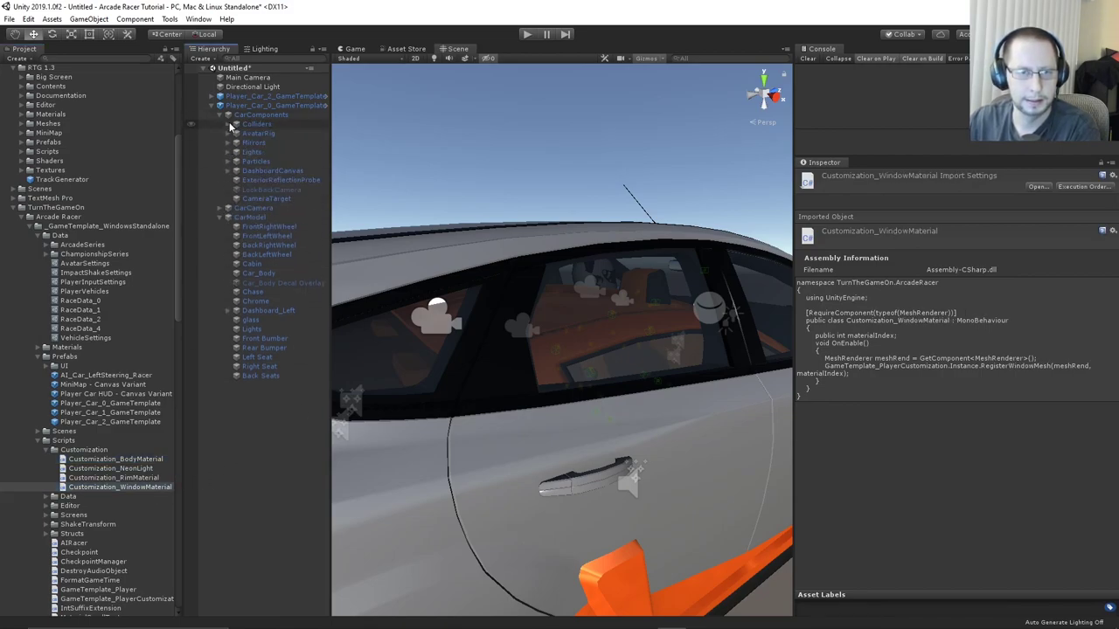
{"action": "left_click", "coordinate": [233, 153]}
{"action": "left_click", "coordinate": [231, 153]}
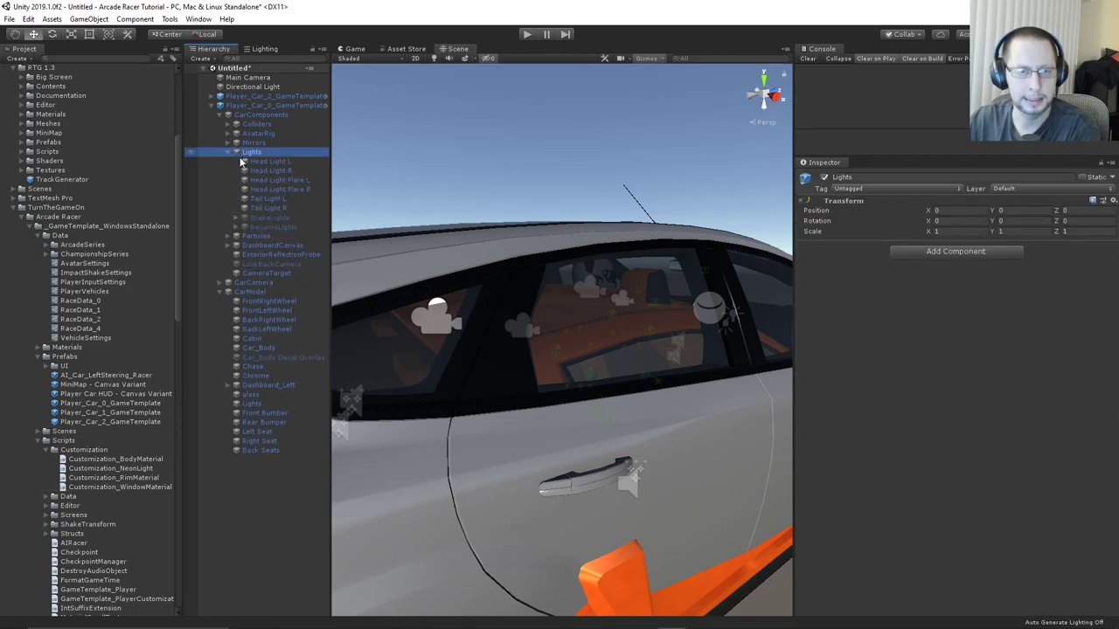
{"action": "left_click", "coordinate": [230, 153]}
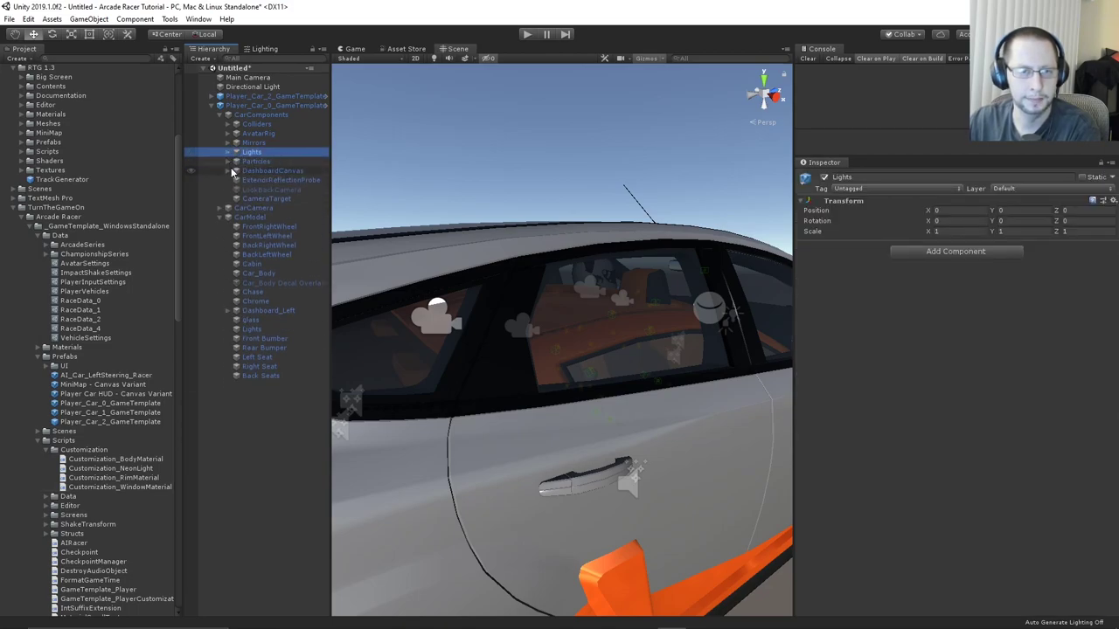
{"action": "left_click", "coordinate": [227, 162]}
{"action": "left_click", "coordinate": [267, 171]}
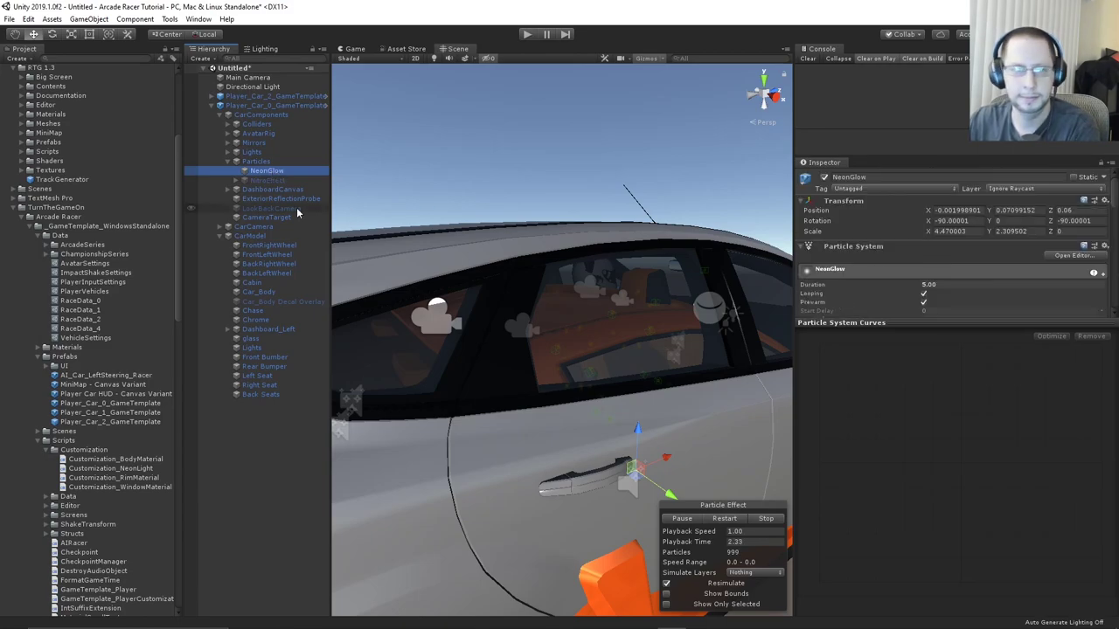
Review the rim script, and examine which customization components are attached to Car_Body, BackLeftWheel and glass of Player_Car_0_GameTemplate
{"action": "left_click", "coordinate": [219, 96]}
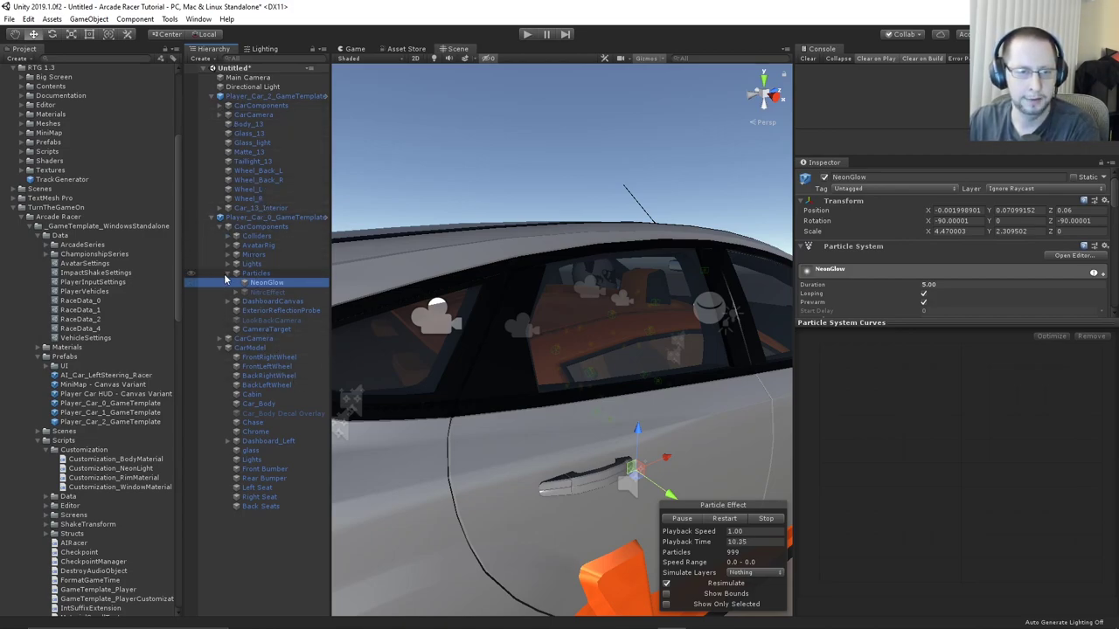
{"action": "left_click", "coordinate": [227, 227]}
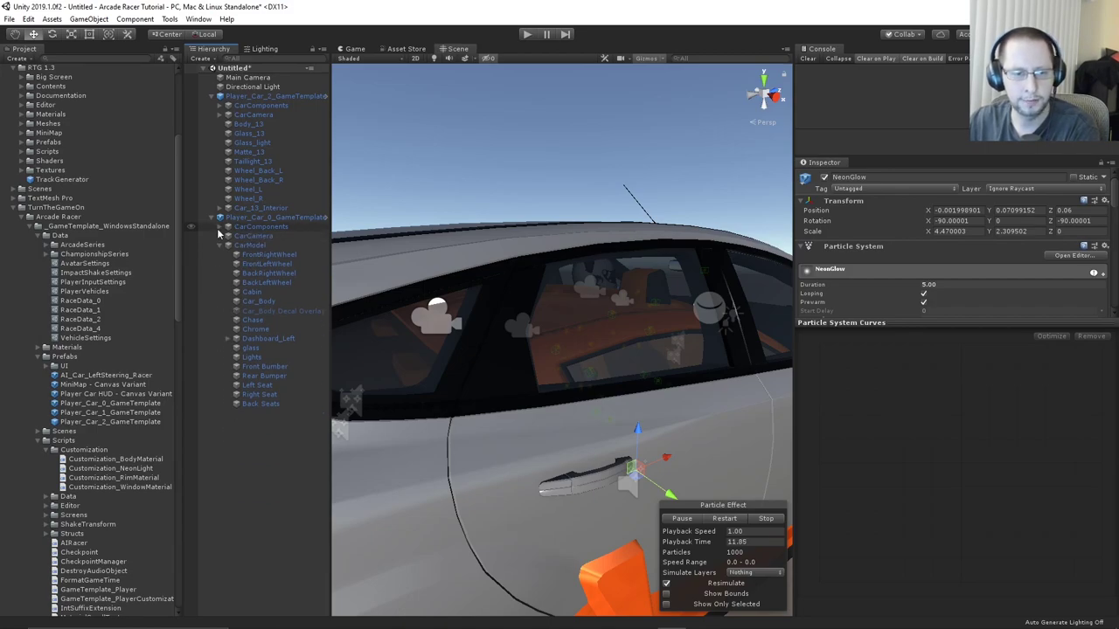
{"action": "left_click", "coordinate": [144, 468]}
{"action": "key", "text": "Down"}
{"action": "key", "text": "Down"}
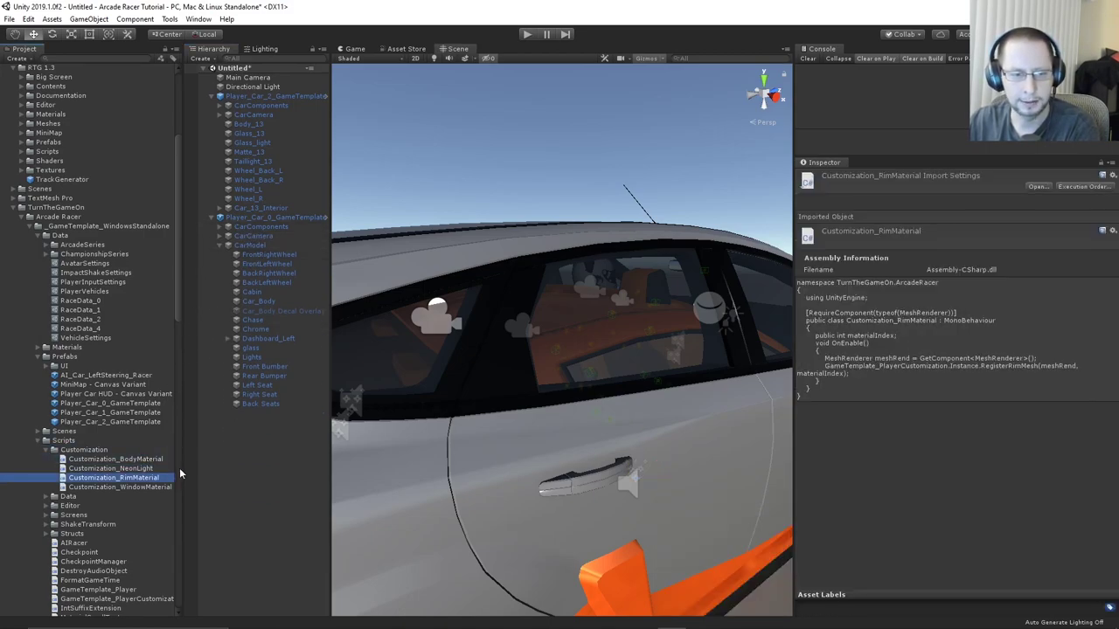
{"action": "left_click", "coordinate": [279, 254]}
{"action": "left_click", "coordinate": [274, 301]}
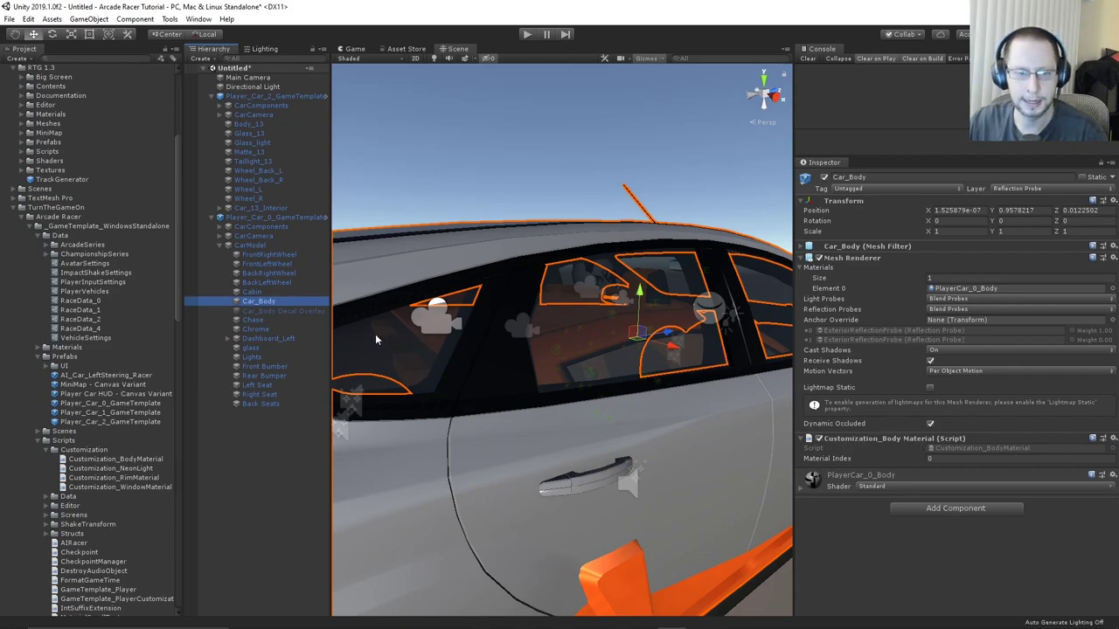
{"action": "left_click", "coordinate": [282, 282]}
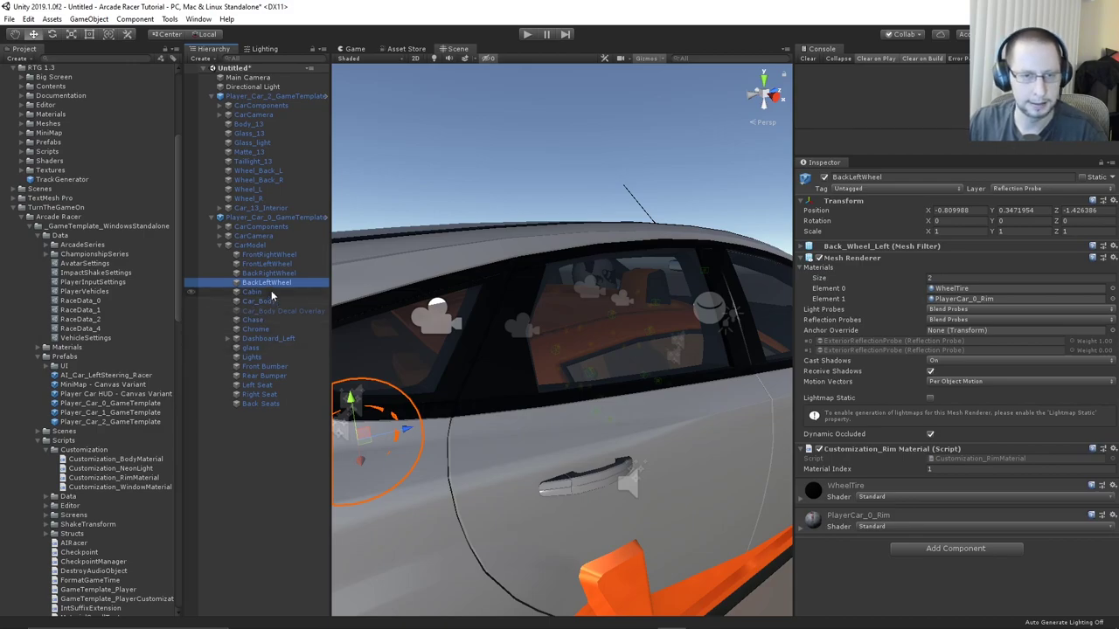
{"action": "left_click", "coordinate": [263, 348]}
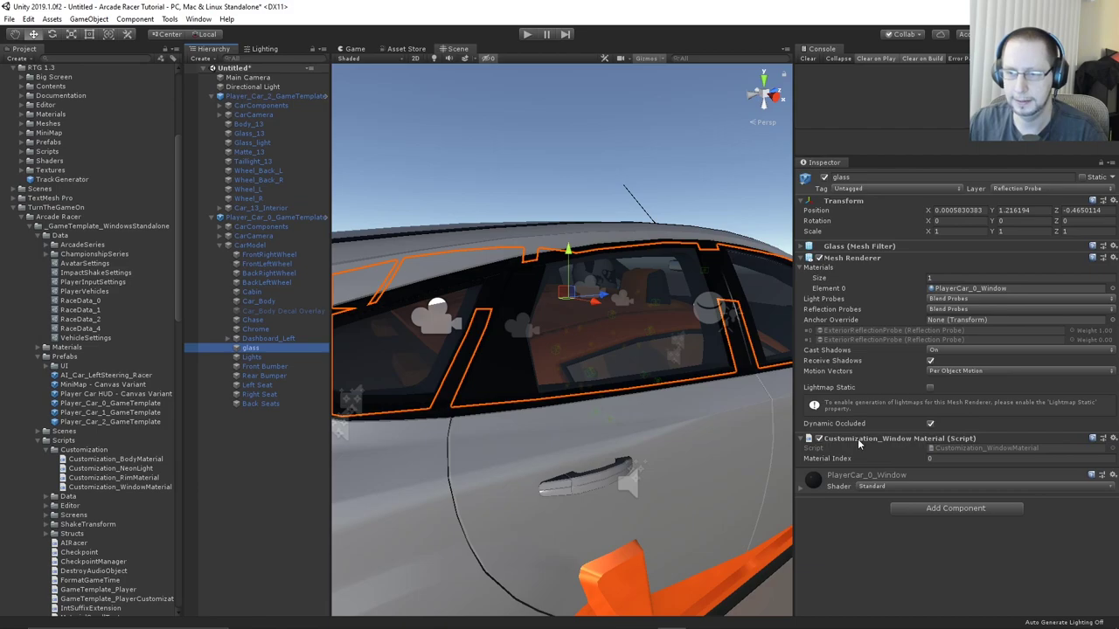
Deactivate Player_Car_0_GameTemplate and add the Customization_RimMaterial script to all four wheels of Player_Car_2_GameTemplate
{"action": "left_click", "coordinate": [281, 219]}
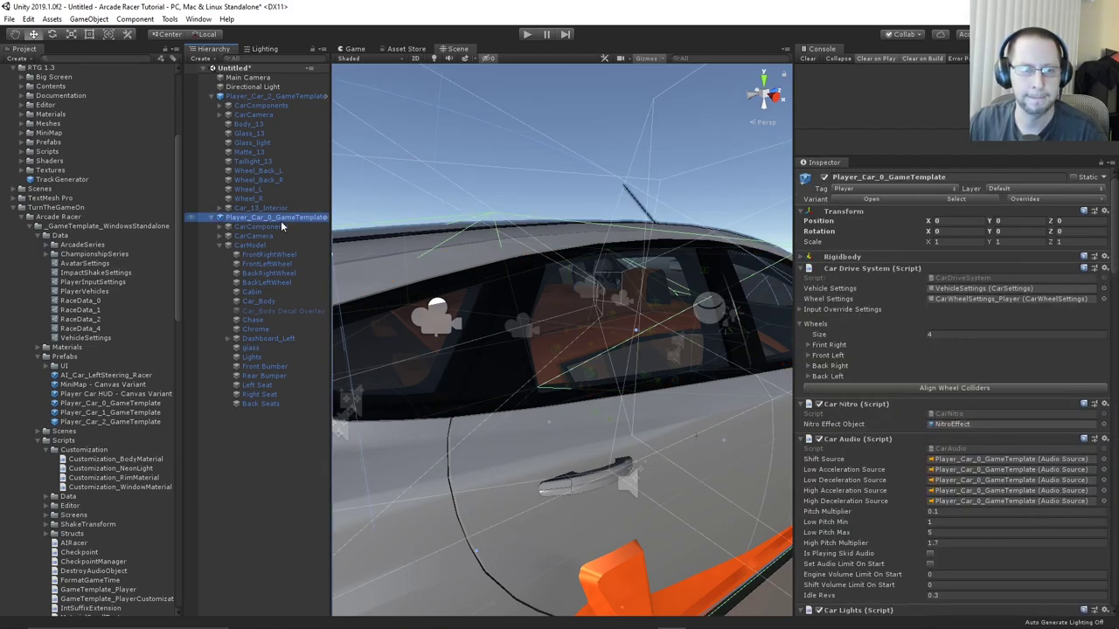
{"action": "left_click", "coordinate": [823, 177]}
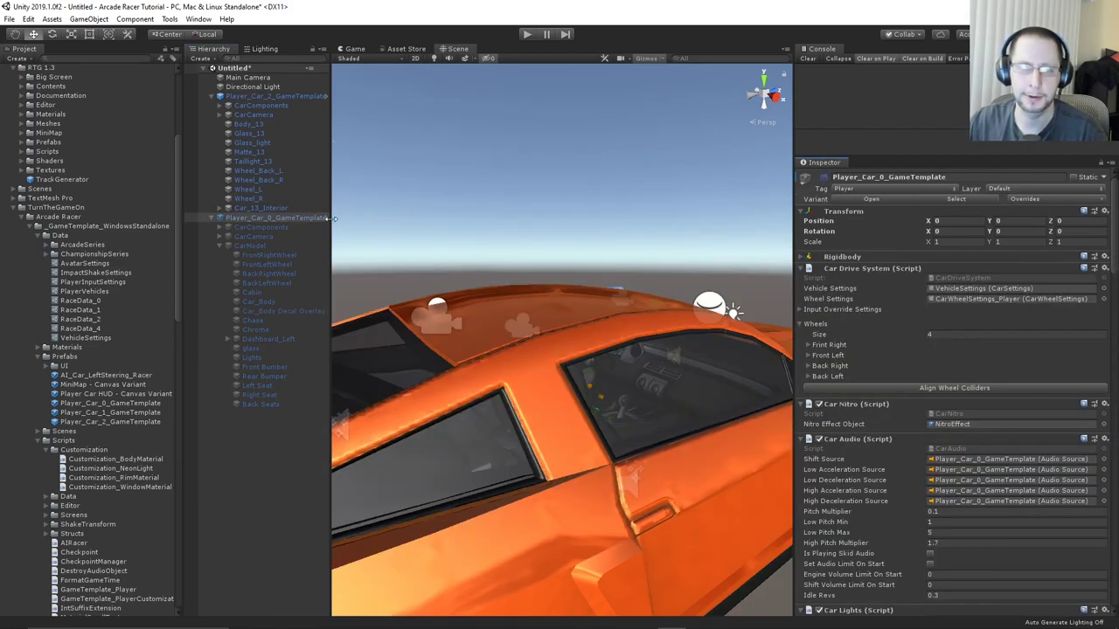
{"action": "left_click", "coordinate": [269, 198]}
{"action": "left_click", "coordinate": [276, 170], "text": "shift"}
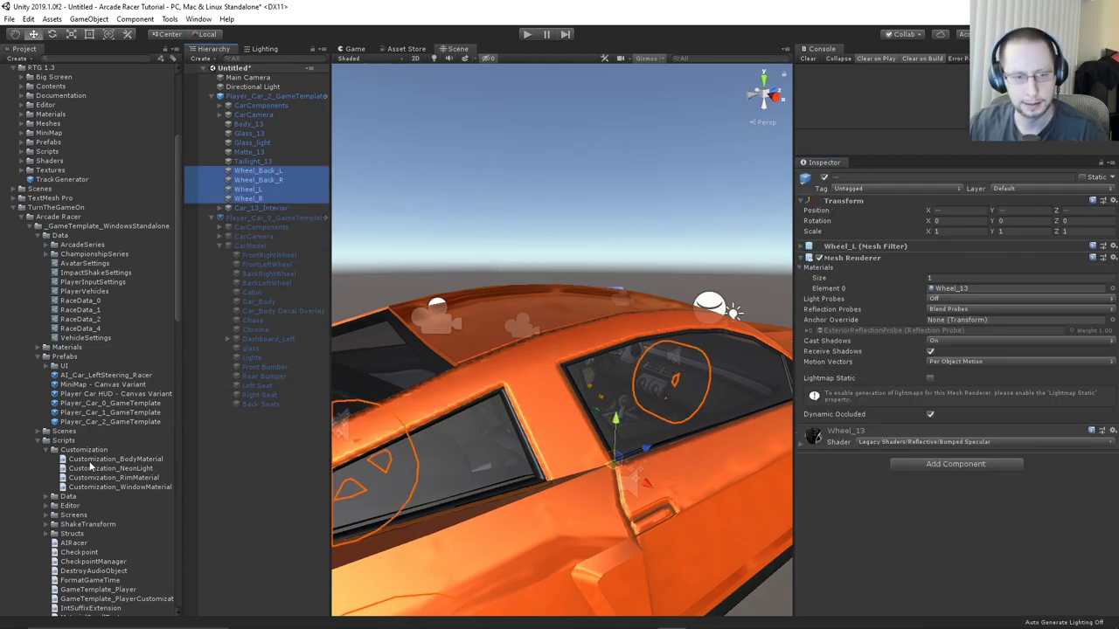
{"action": "left_click_drag", "start_coordinate": [123, 479], "coordinate": [935, 516]}
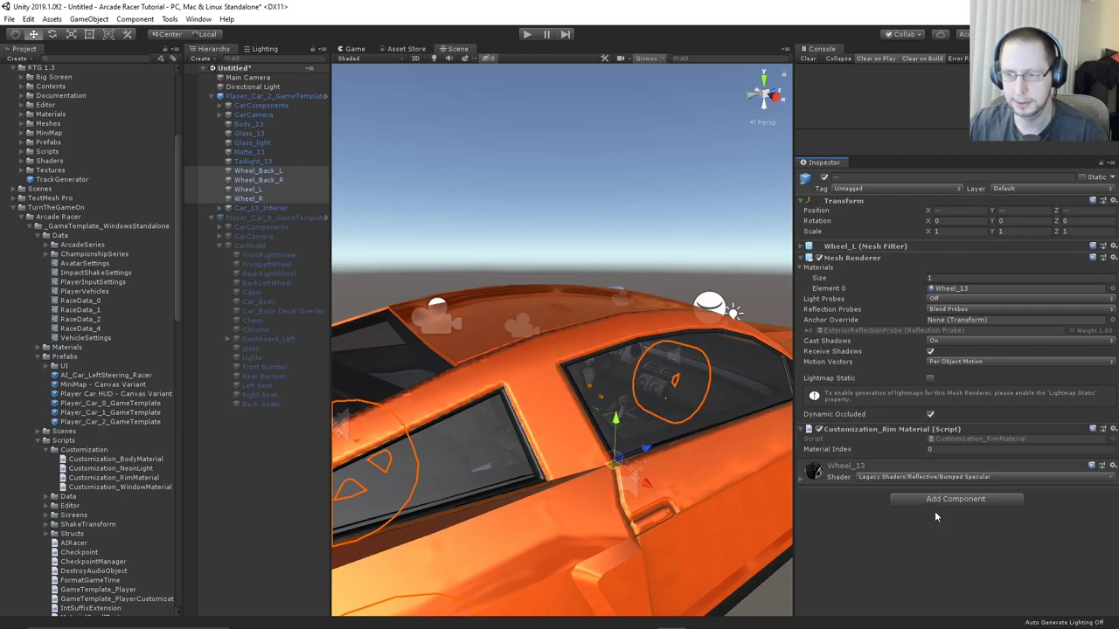
{"action": "left_click", "coordinate": [953, 448]}
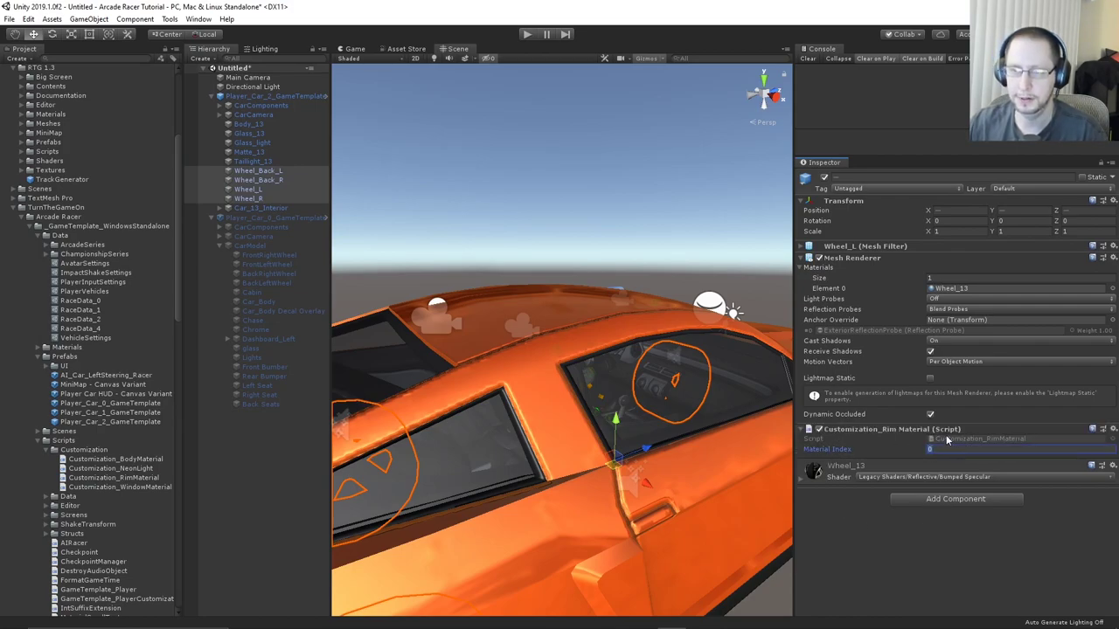
Try red FF0000 as the Main Color of the Wheel_13 material on Wheel_Back_R, and undo the color change
{"action": "key", "text": "f"}
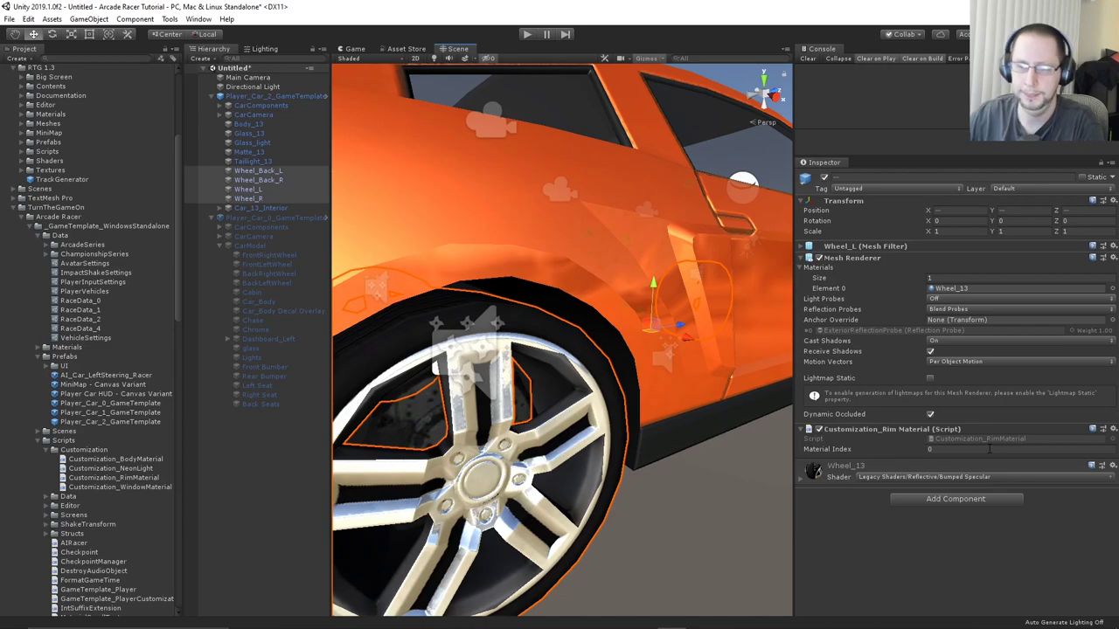
{"action": "left_click", "coordinate": [616, 402]}
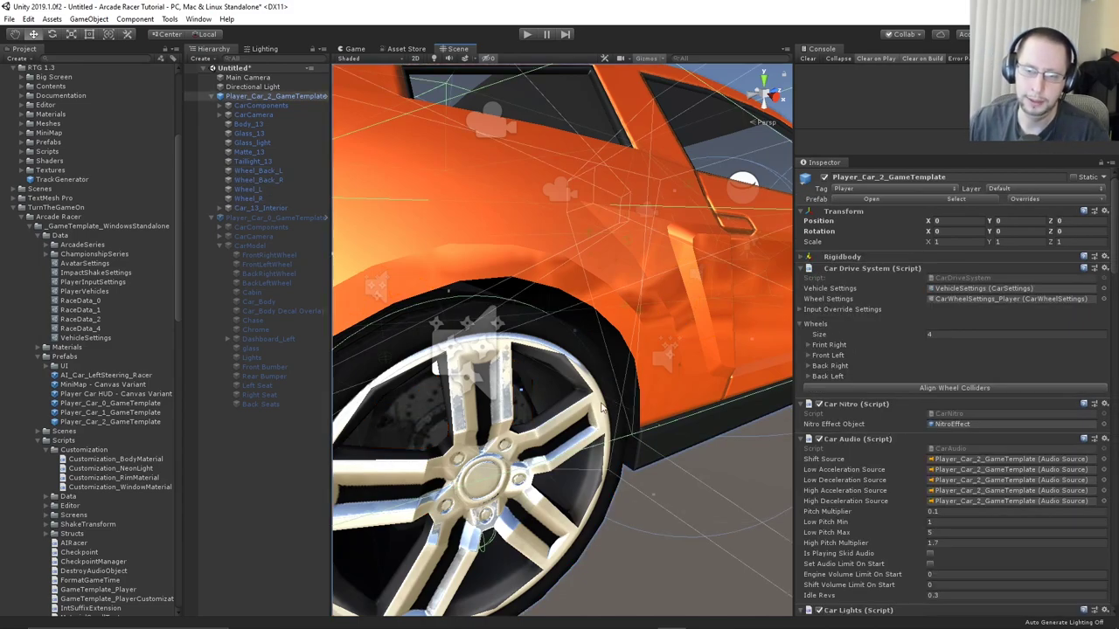
{"action": "left_click", "coordinate": [610, 487]}
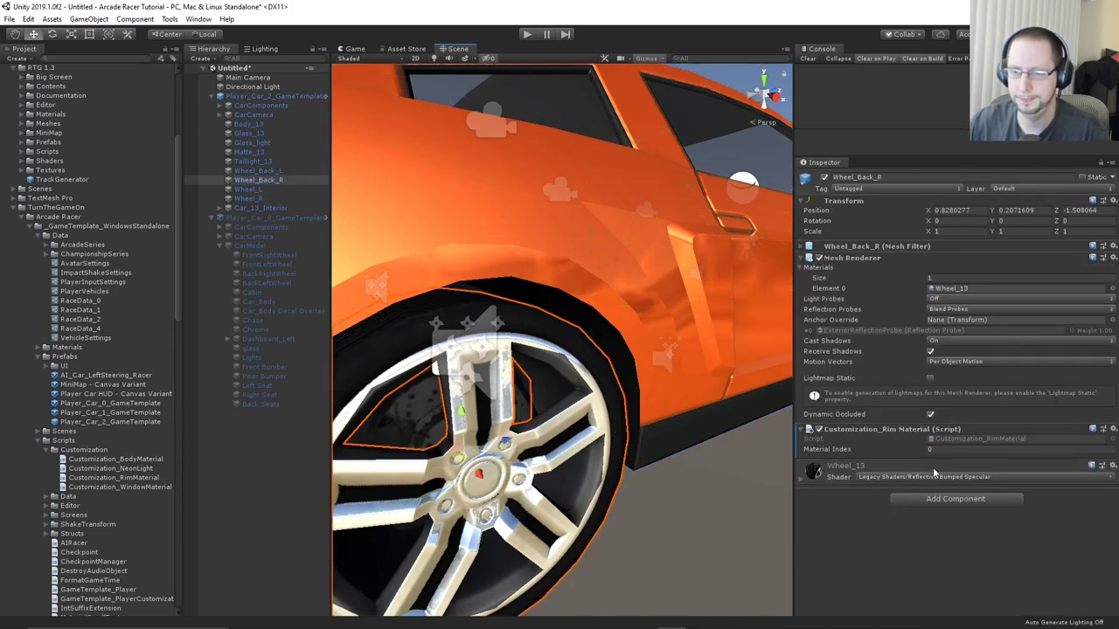
{"action": "left_click", "coordinate": [802, 479]}
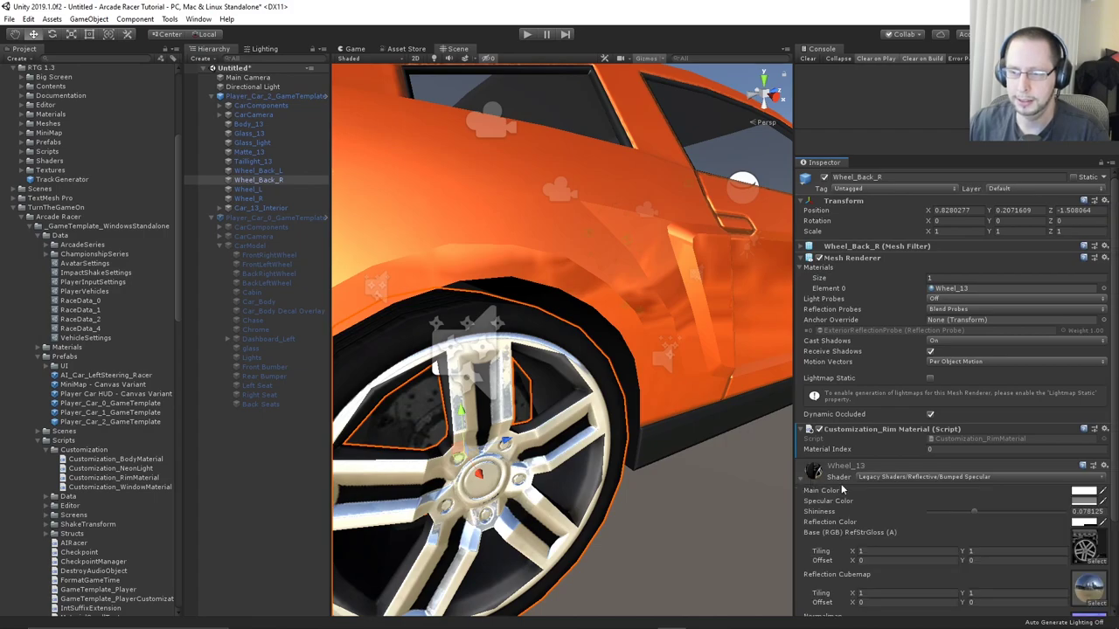
{"action": "scroll", "coordinate": [842, 486], "scroll_direction": "down", "scroll_amount": 3}
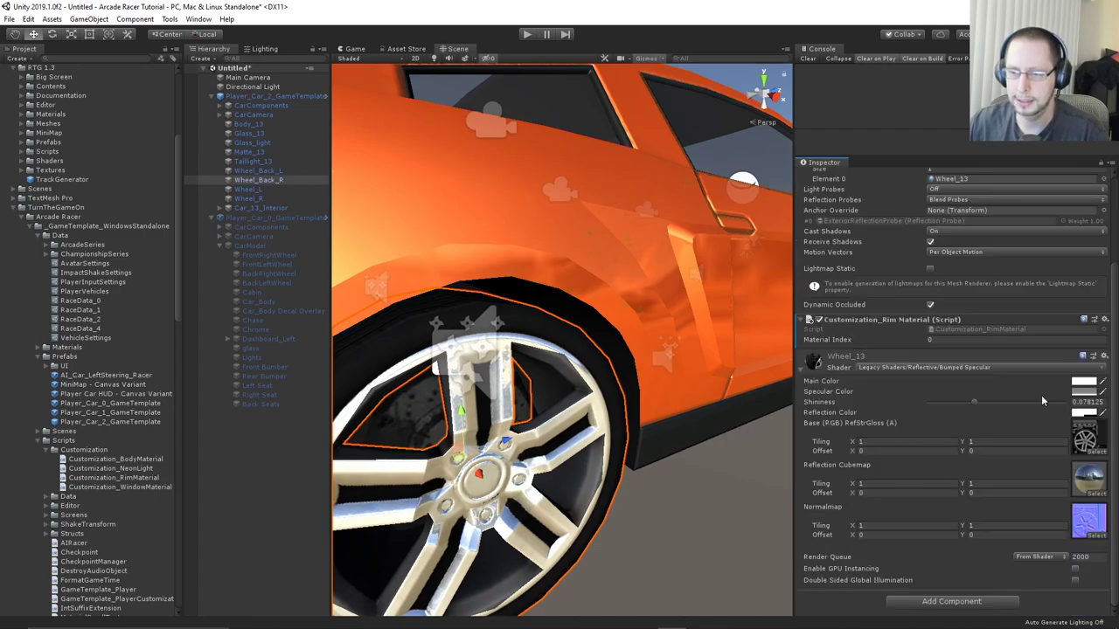
{"action": "left_click", "coordinate": [1084, 381]}
{"action": "left_click_drag", "start_coordinate": [712, 298], "coordinate": [630, 273]}
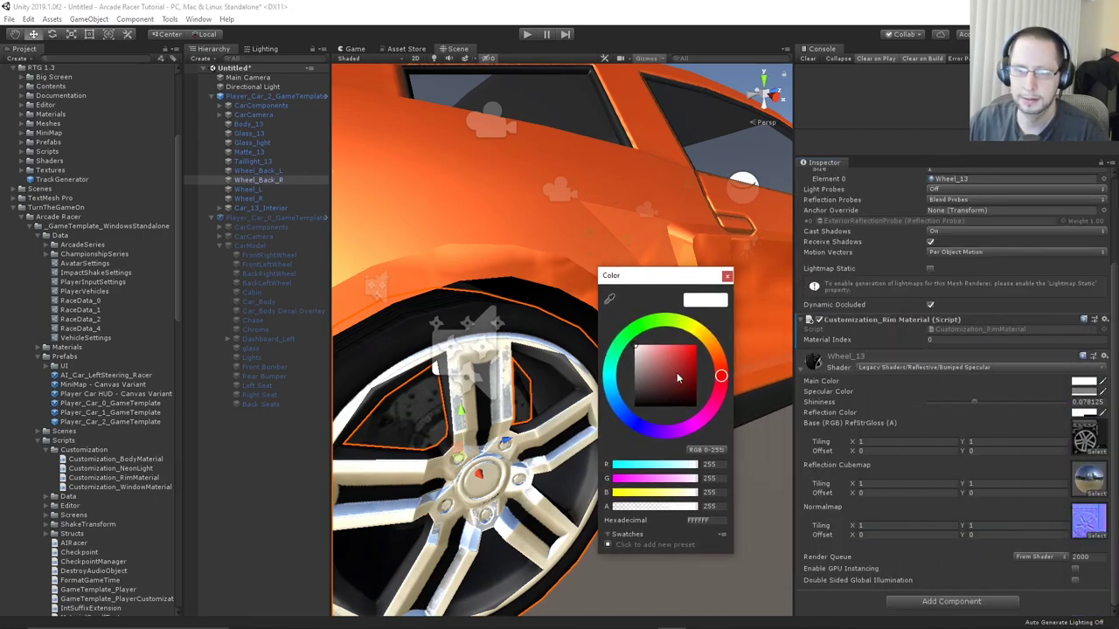
{"action": "mouse_move", "coordinate": [676, 376]}
{"action": "left_mouse_down"}
{"action": "mouse_move", "coordinate": [750, 321]}
{"action": "mouse_move", "coordinate": [711, 387]}
{"action": "mouse_move", "coordinate": [741, 312]}
{"action": "left_mouse_up"}
{"action": "scroll", "coordinate": [383, 323], "scroll_direction": "down", "scroll_amount": 10}
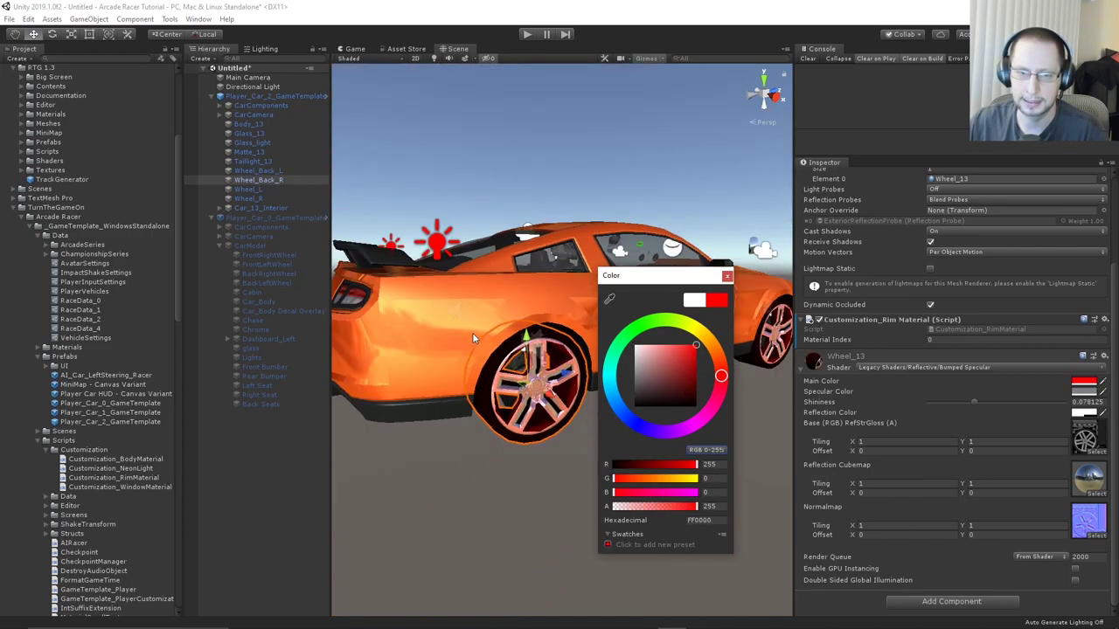
{"action": "scroll", "coordinate": [472, 333], "scroll_direction": "up", "scroll_amount": 5}
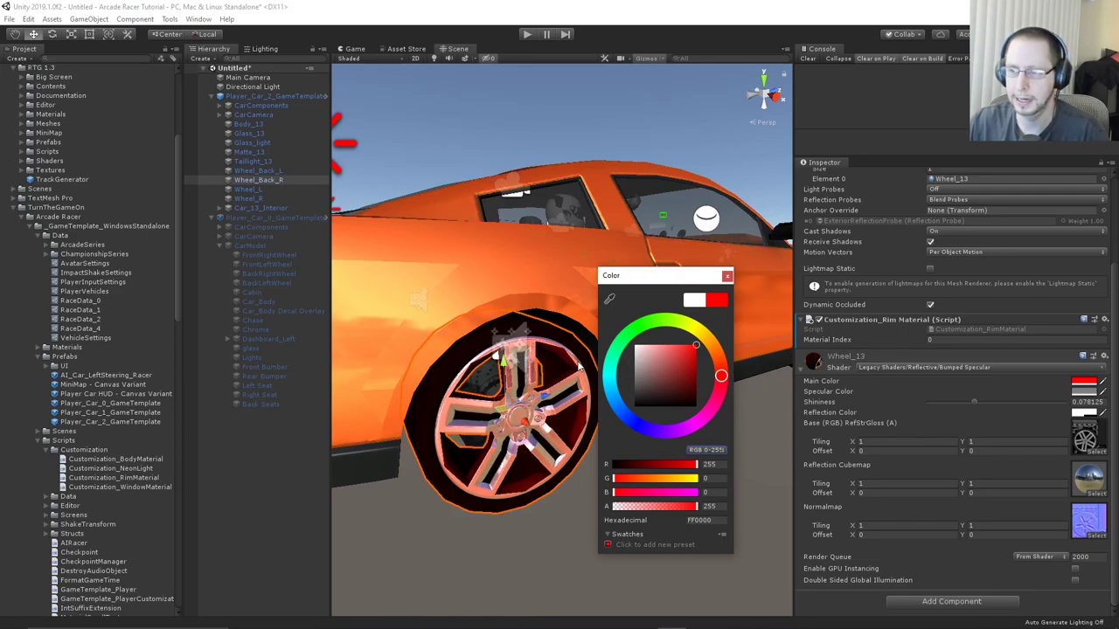
{"action": "key", "text": "ctrl+z"}
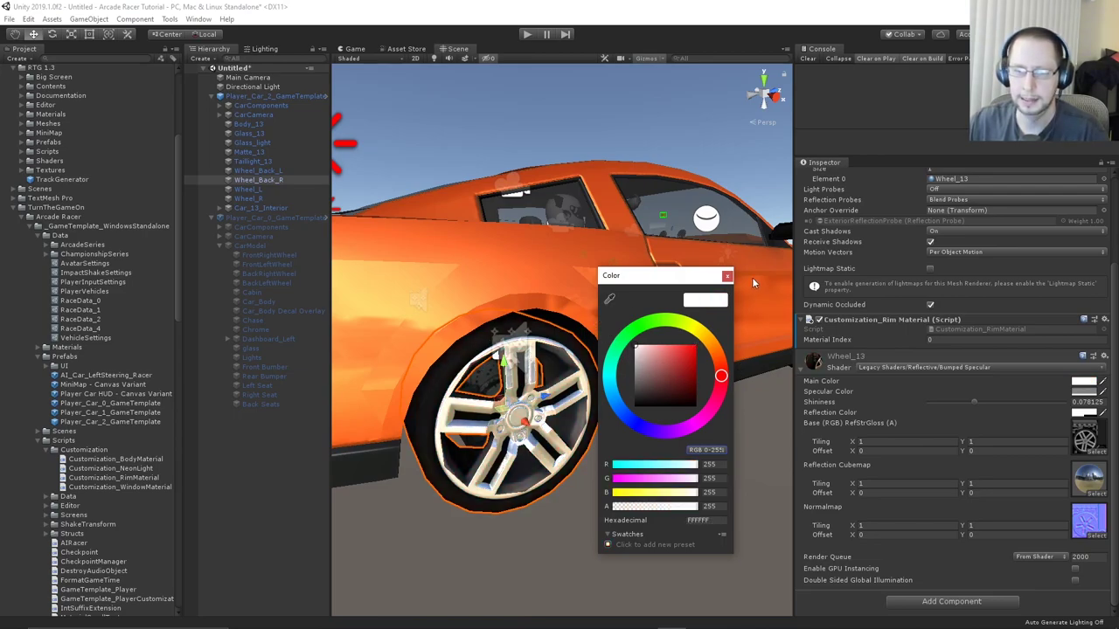
{"action": "left_click", "coordinate": [726, 276]}
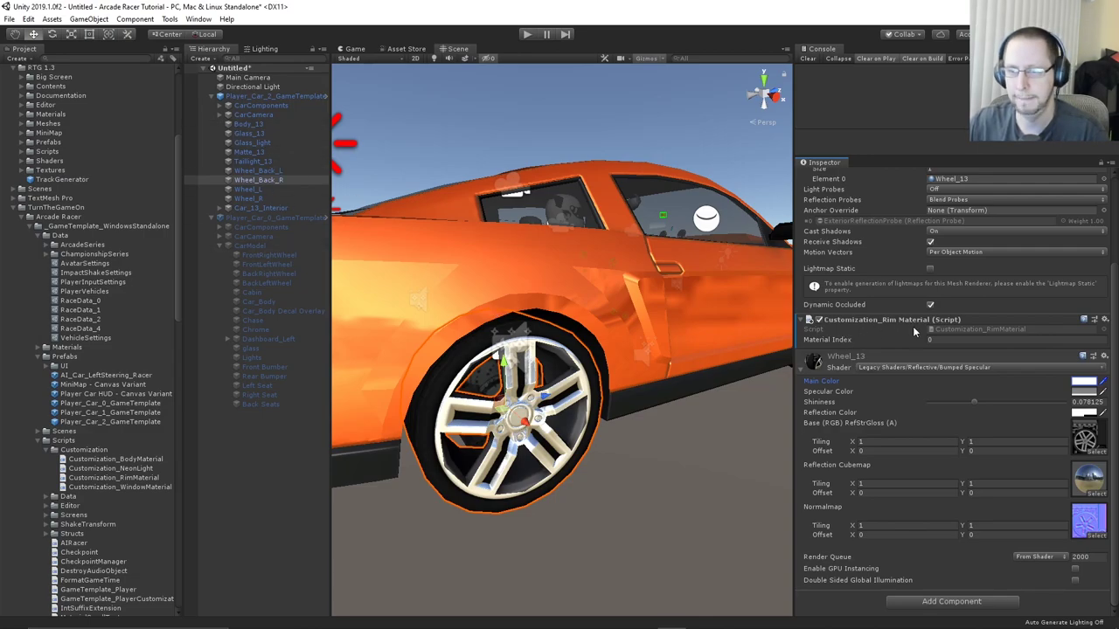
{"action": "left_click", "coordinate": [803, 371]}
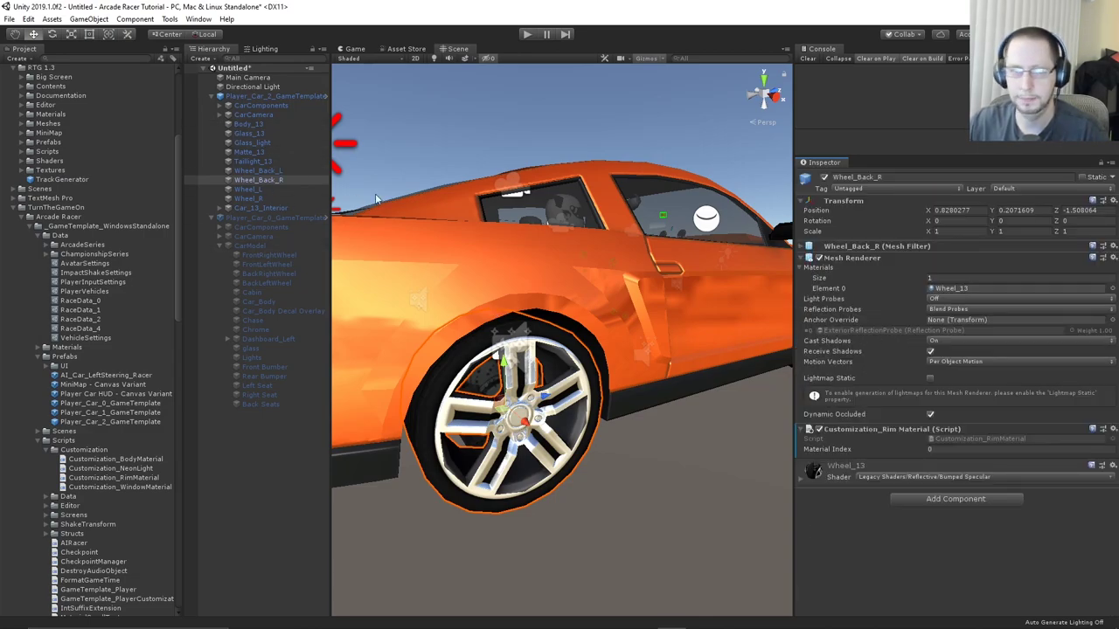
Select all four wheels of Player_Car_2_GameTemplate together and examine them on the car
{"action": "left_click", "coordinate": [258, 170], "text": "ctrl"}
{"action": "left_click", "coordinate": [254, 189], "text": "ctrl"}
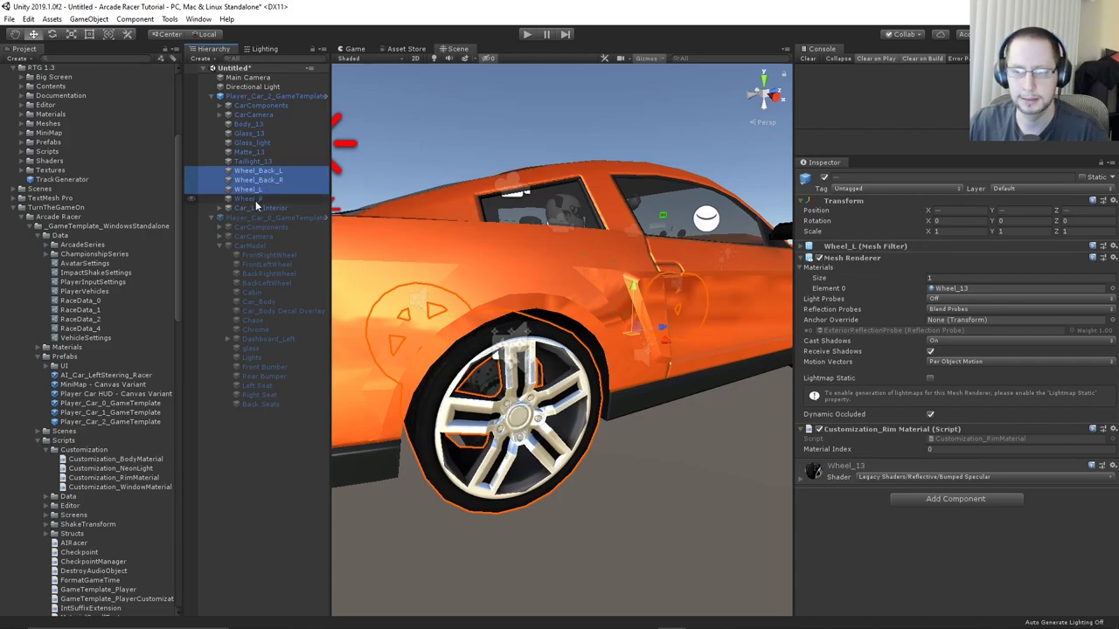
{"action": "left_click", "coordinate": [255, 199], "text": "ctrl"}
{"action": "key", "text": "f"}
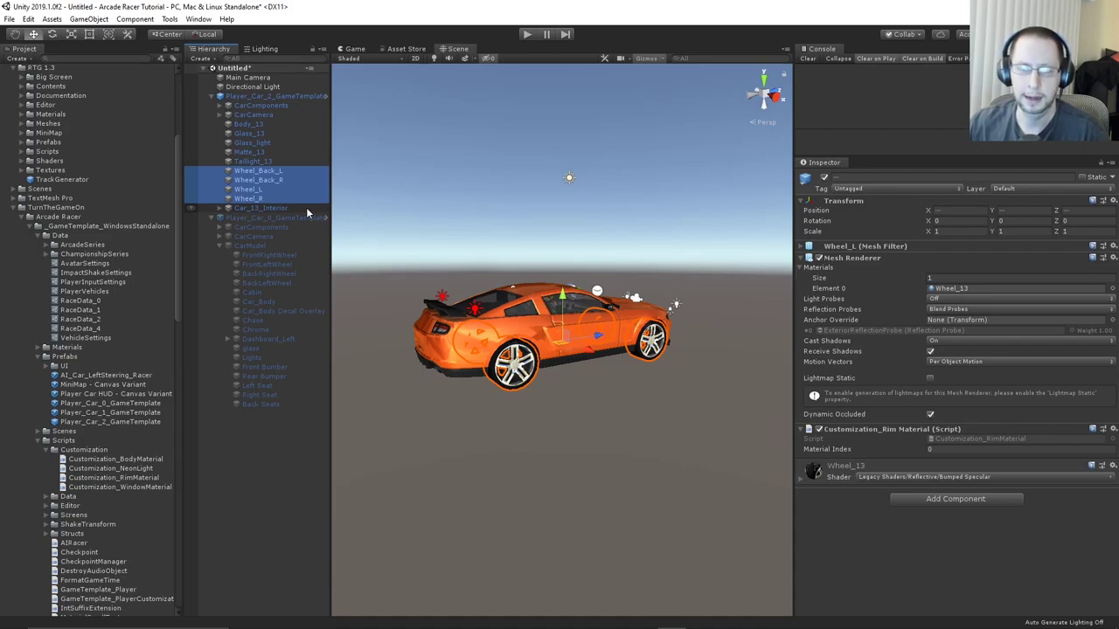
Add the Customization_WindowMaterial script to Glass_13 and the Customization_BodyMaterial script to Body_13
{"action": "left_click", "coordinate": [256, 135]}
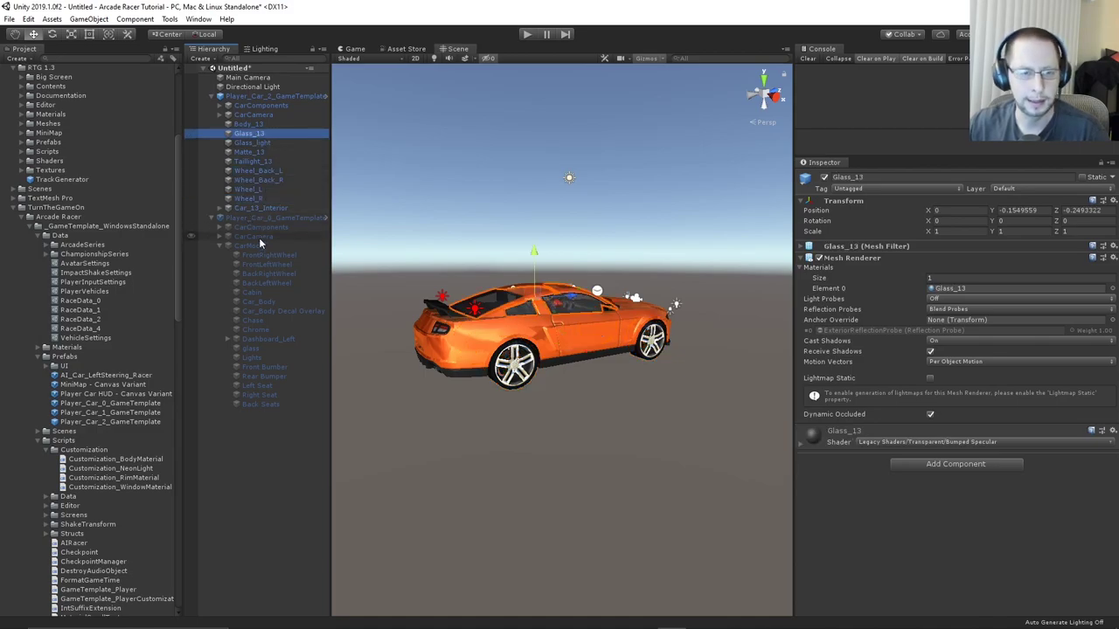
{"action": "left_click_drag", "start_coordinate": [133, 487], "coordinate": [956, 517]}
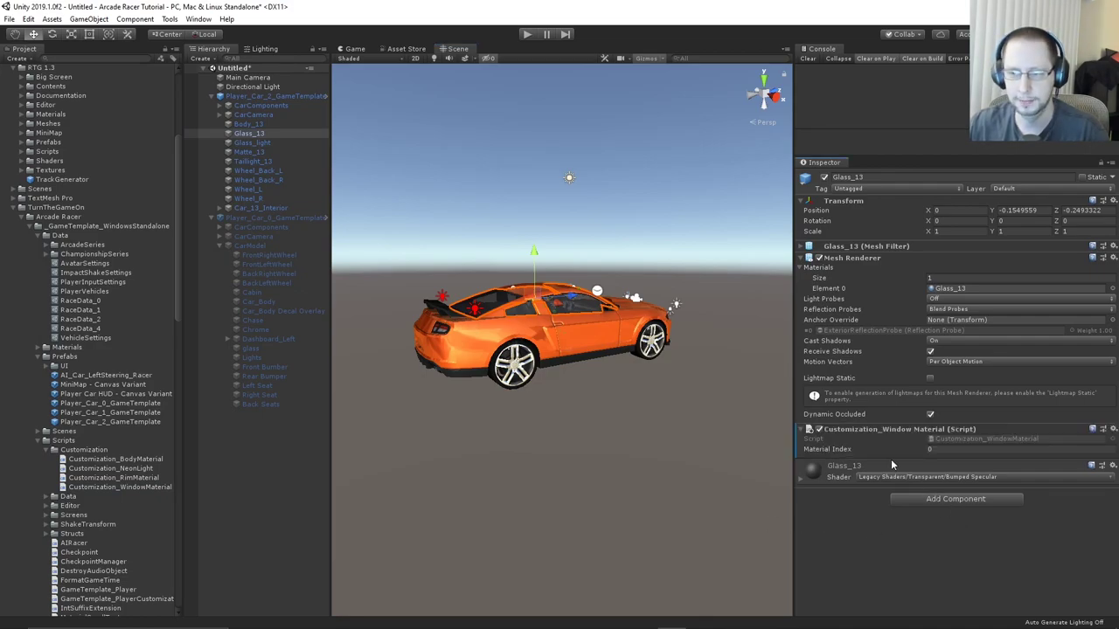
{"action": "left_click", "coordinate": [580, 337]}
{"action": "left_click", "coordinate": [579, 337]}
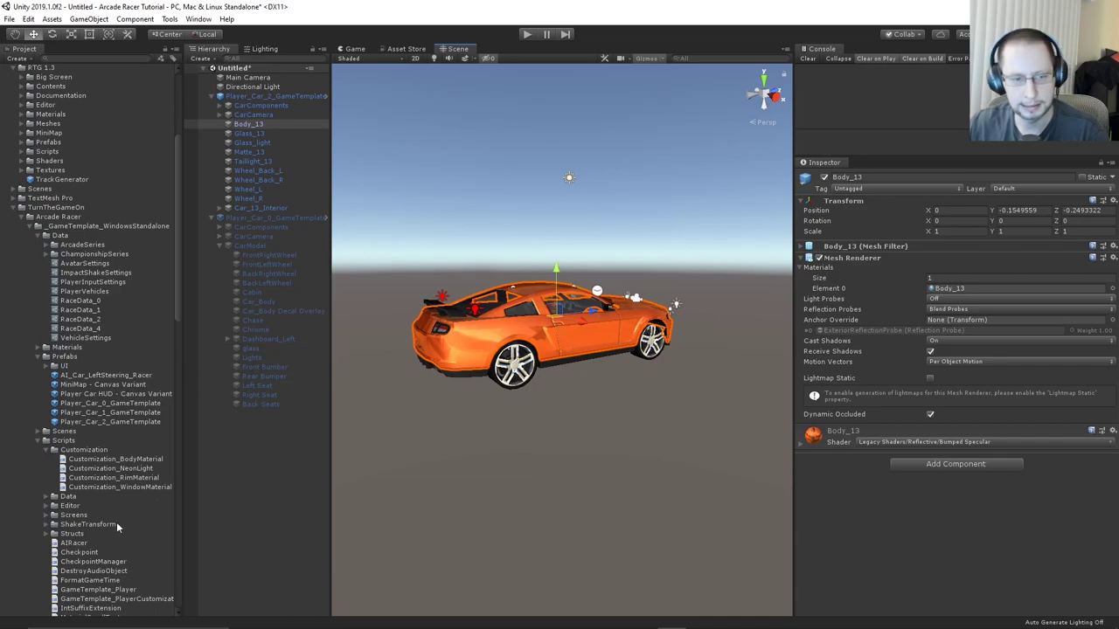
{"action": "left_click_drag", "start_coordinate": [137, 459], "coordinate": [970, 547]}
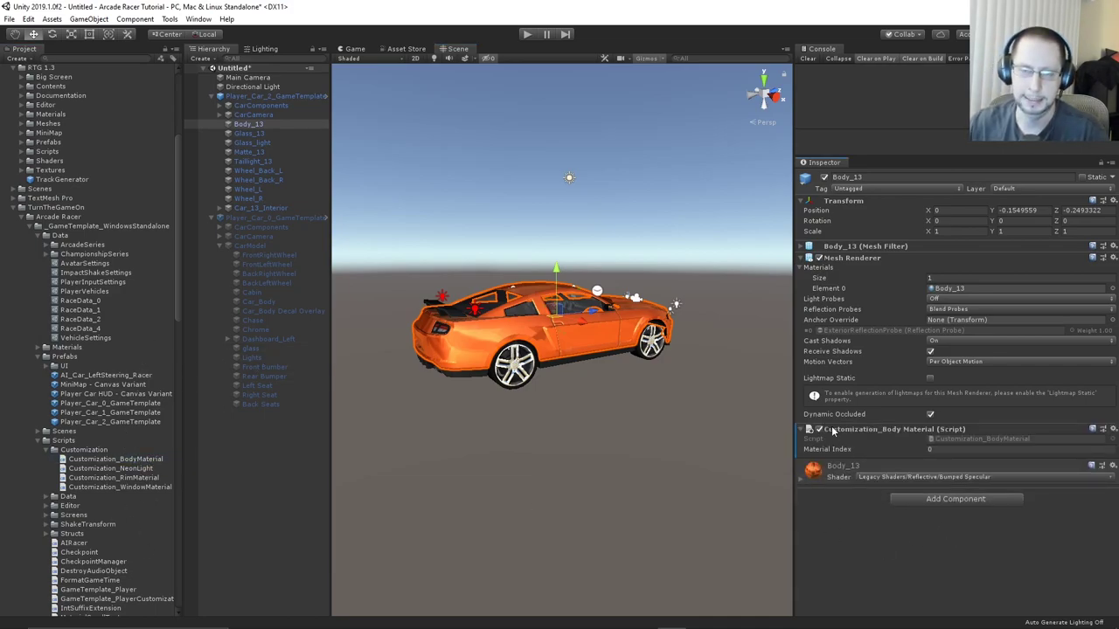
Delete Player_Car_0_GameTemplate from the scene
{"action": "left_click", "coordinate": [288, 217]}
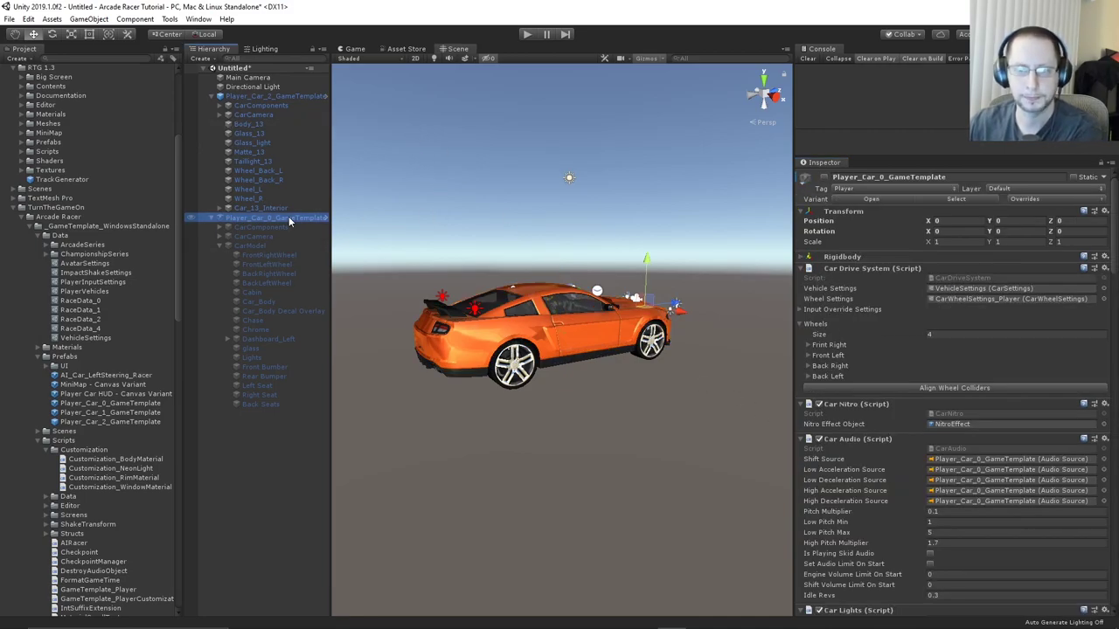
{"action": "key", "text": "Delete"}
Collapse the components of Player_Car_2_GameTemplate from Car Drive System through Game Template_Player to get an overview of what is attached
{"action": "left_click", "coordinate": [288, 96]}
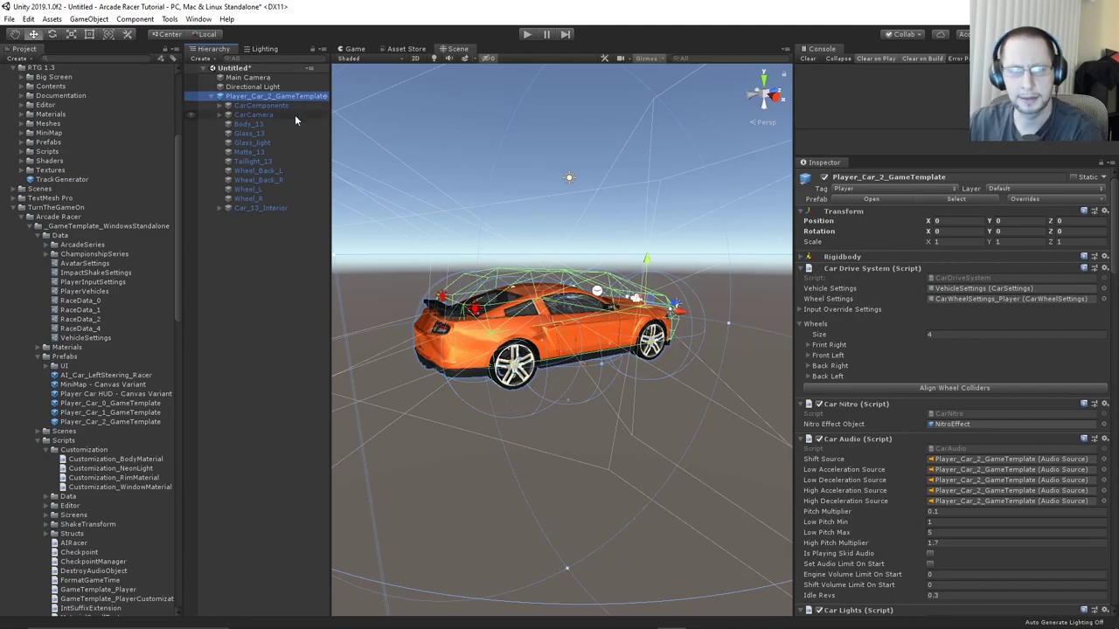
{"action": "left_click", "coordinate": [857, 268]}
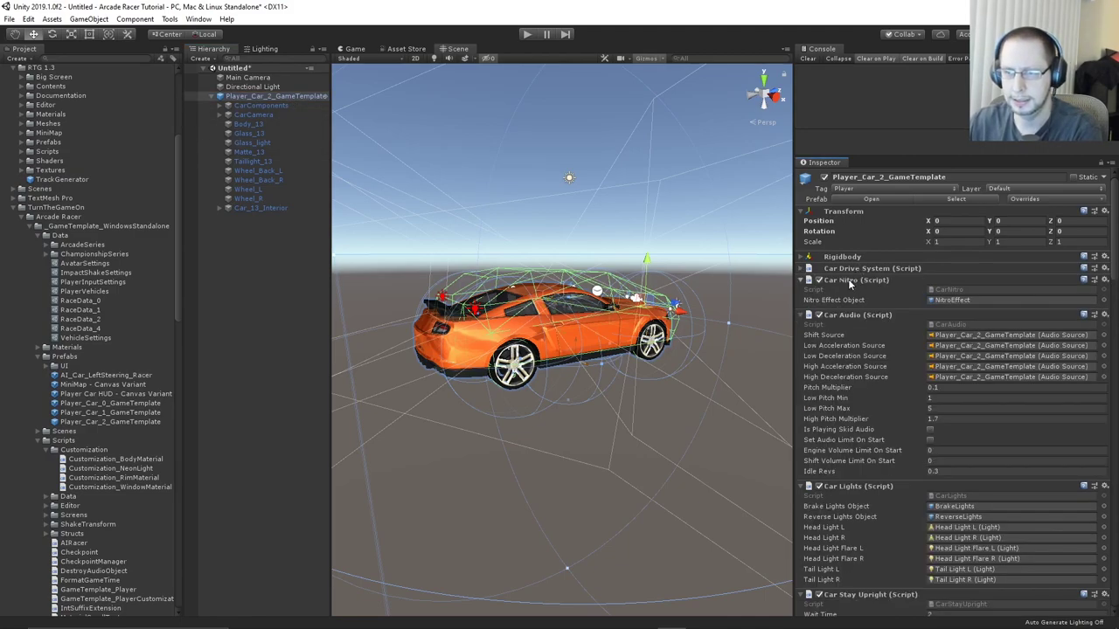
{"action": "left_click", "coordinate": [848, 280]}
{"action": "left_click", "coordinate": [848, 291]}
{"action": "left_click", "coordinate": [846, 303]}
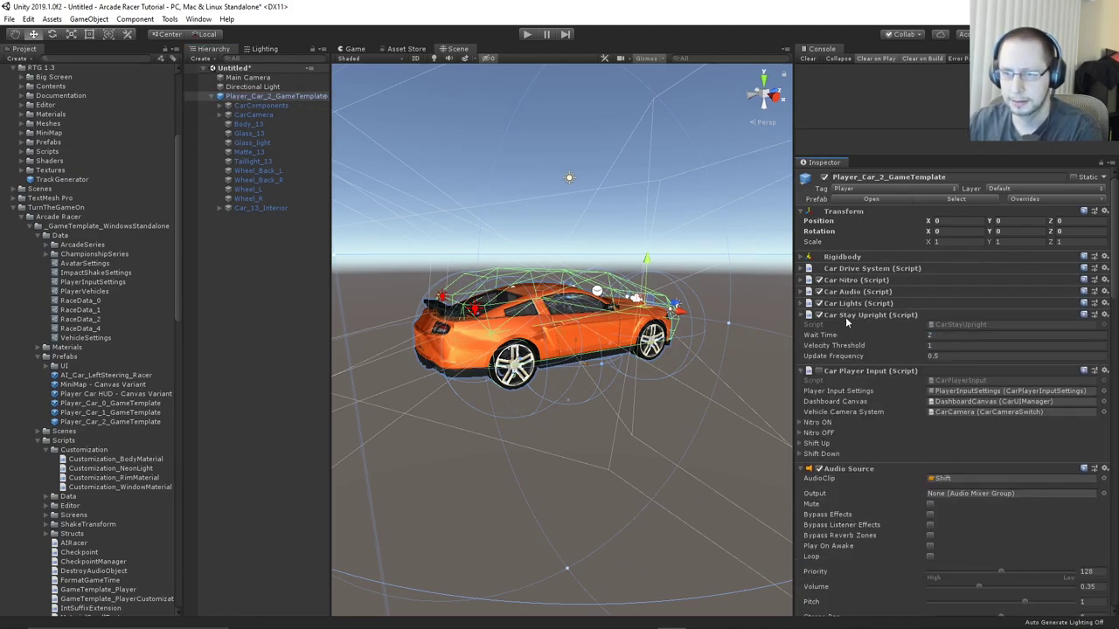
{"action": "left_click", "coordinate": [845, 316]}
{"action": "left_click", "coordinate": [846, 326]}
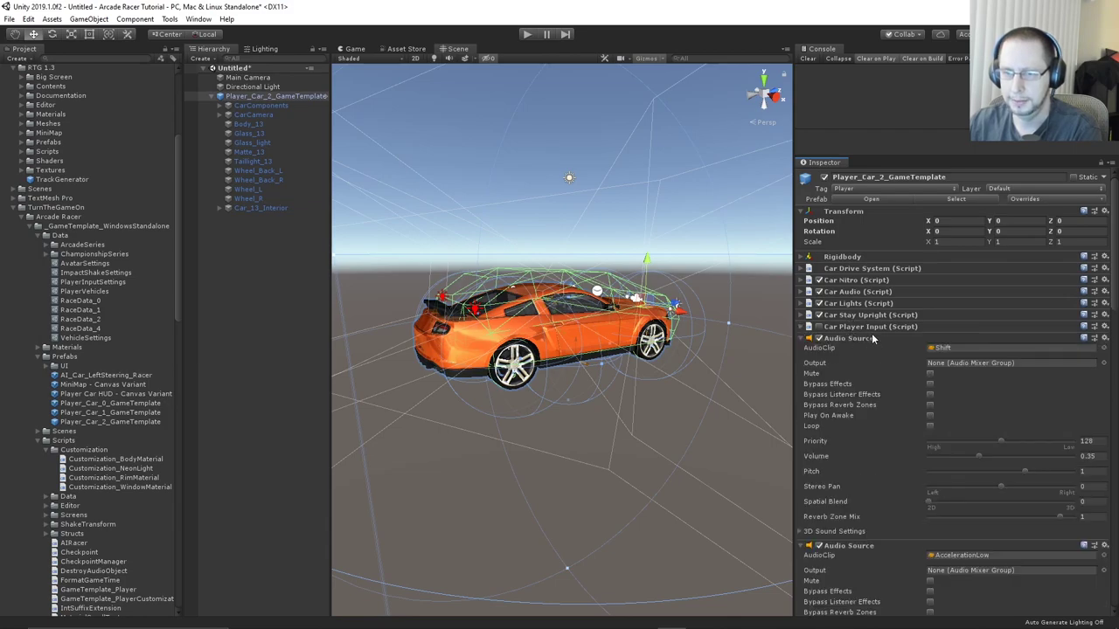
{"action": "left_click", "coordinate": [868, 338]}
{"action": "left_click", "coordinate": [862, 350]}
{"action": "left_click", "coordinate": [860, 361]}
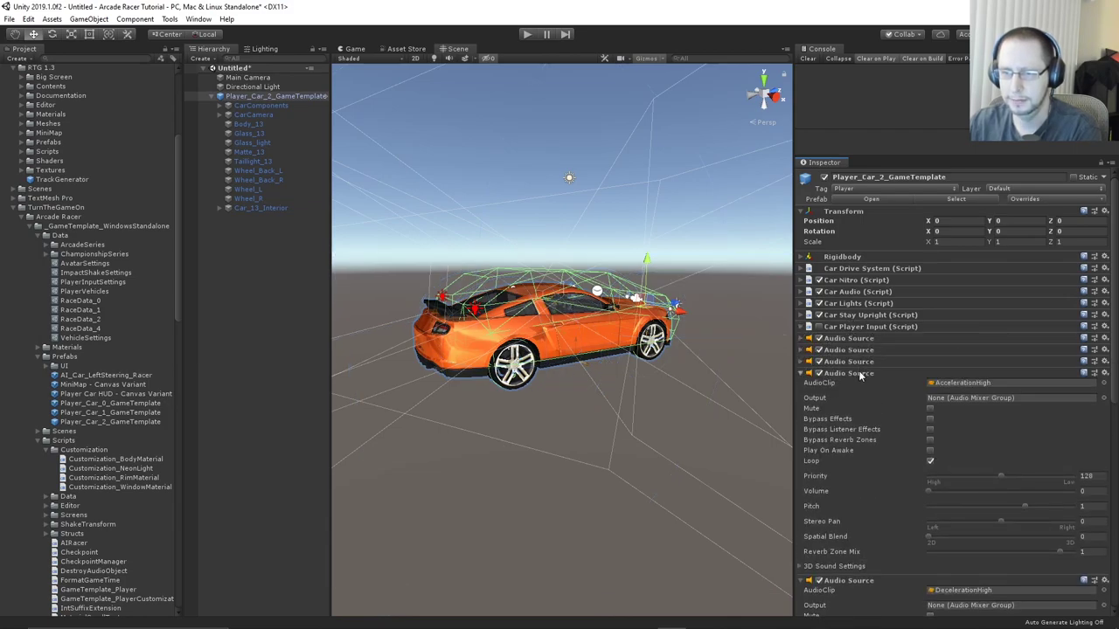
{"action": "left_click", "coordinate": [860, 373]}
{"action": "left_click", "coordinate": [860, 385]}
{"action": "left_click", "coordinate": [860, 396]}
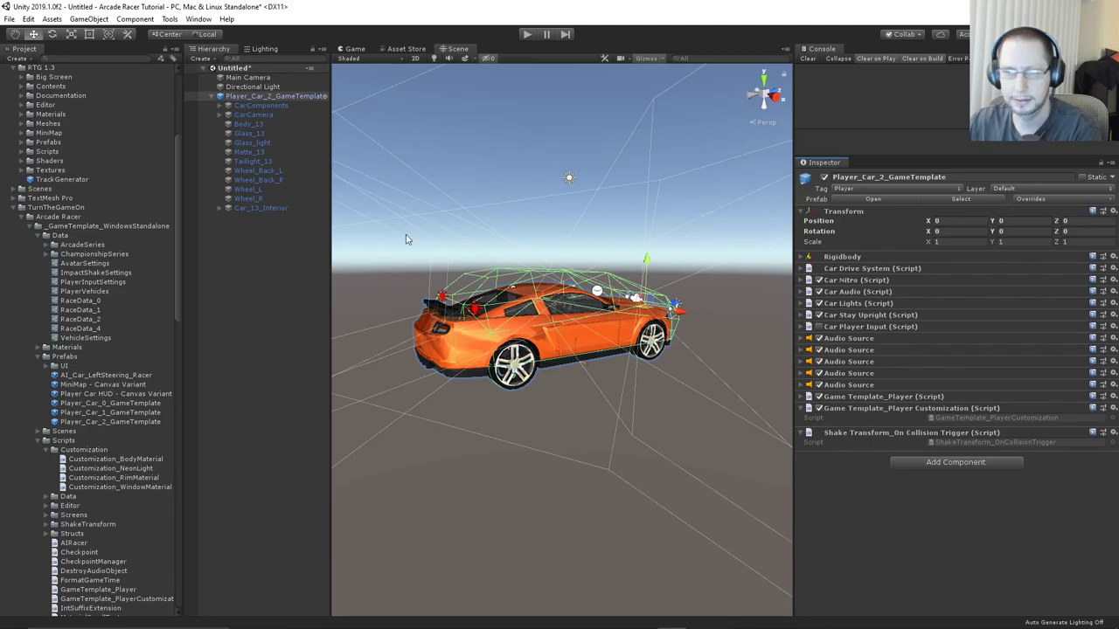
Expand CarComponents and Colliders on Player_Car_2_GameTemplate, and show the settings of CarMeshCollider
{"action": "left_click", "coordinate": [228, 105]}
{"action": "left_click", "coordinate": [260, 114]}
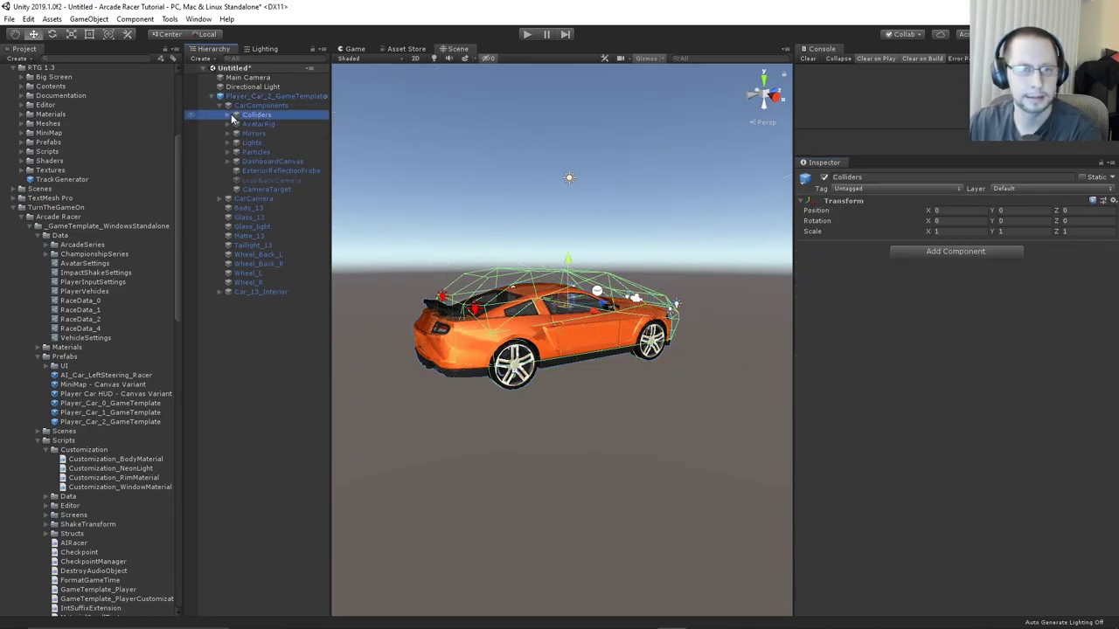
{"action": "left_click", "coordinate": [227, 114]}
{"action": "left_click", "coordinate": [277, 124]}
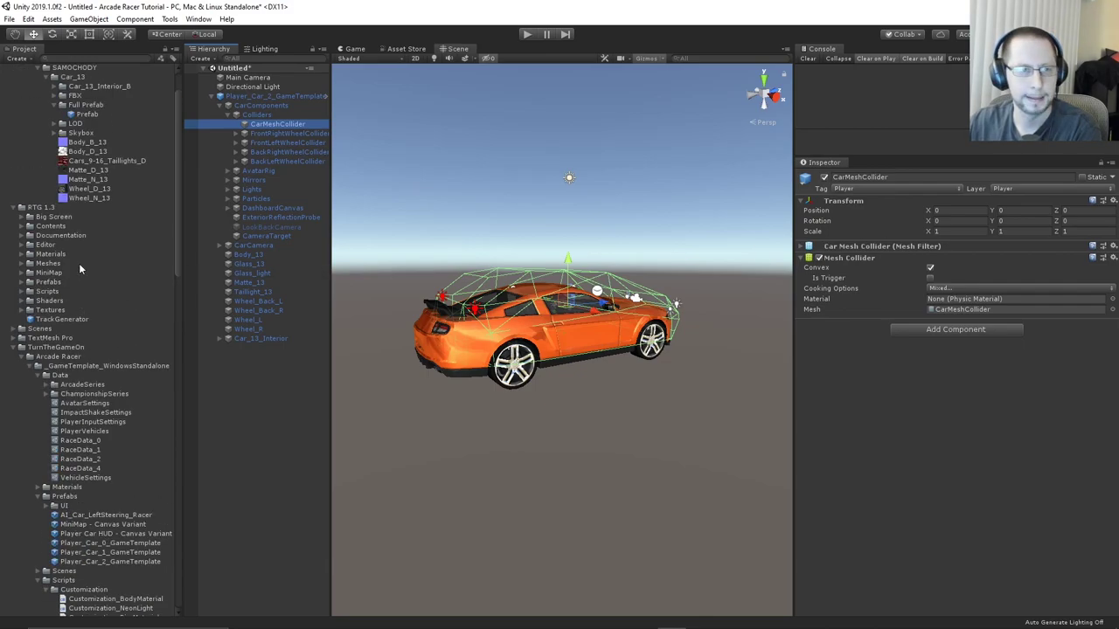
Look through the Car_13_Interior_B and FBX folders of the Car_13 assets for a mesh suited to the collider
{"action": "scroll", "coordinate": [81, 262], "scroll_direction": "up", "scroll_amount": 5}
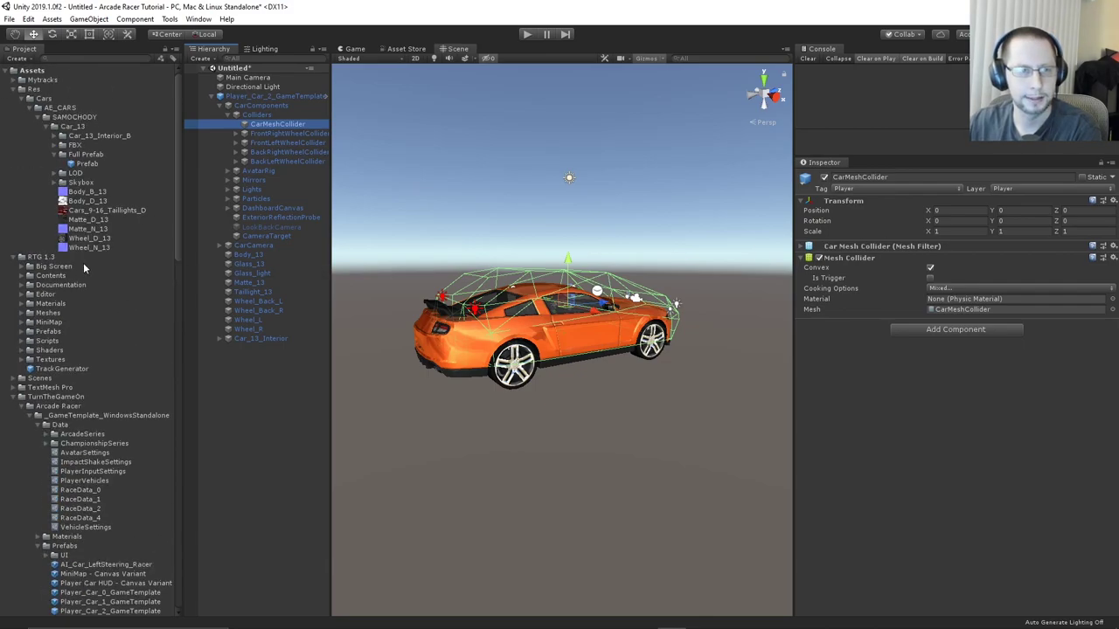
{"action": "left_click", "coordinate": [54, 136]}
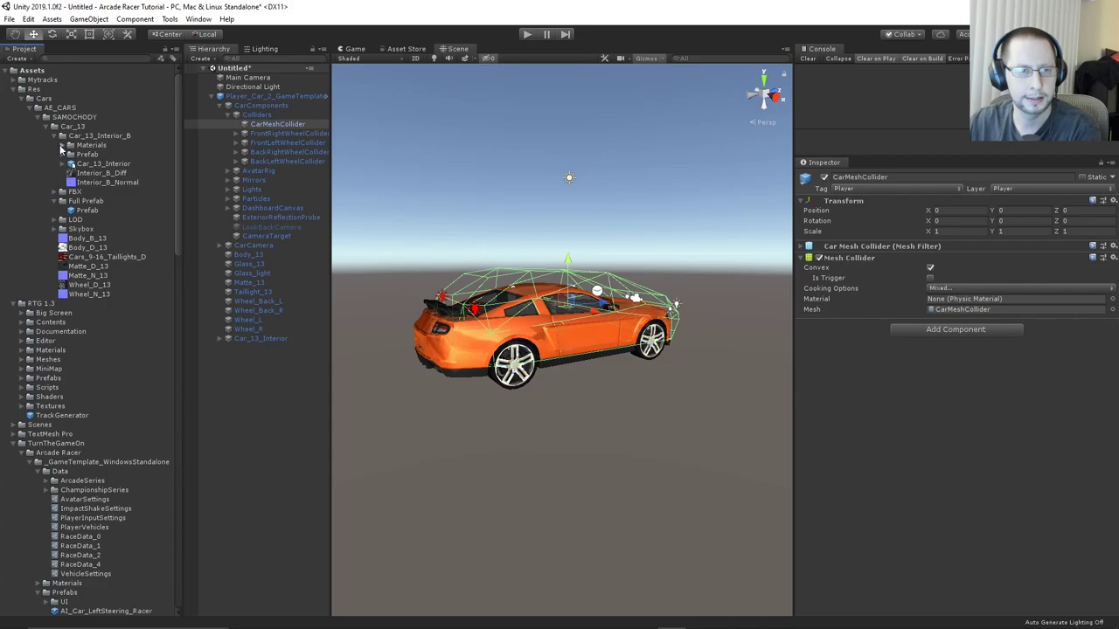
{"action": "left_click", "coordinate": [61, 146]}
{"action": "left_click", "coordinate": [61, 146]}
{"action": "left_click", "coordinate": [62, 154]}
{"action": "left_click", "coordinate": [62, 155]}
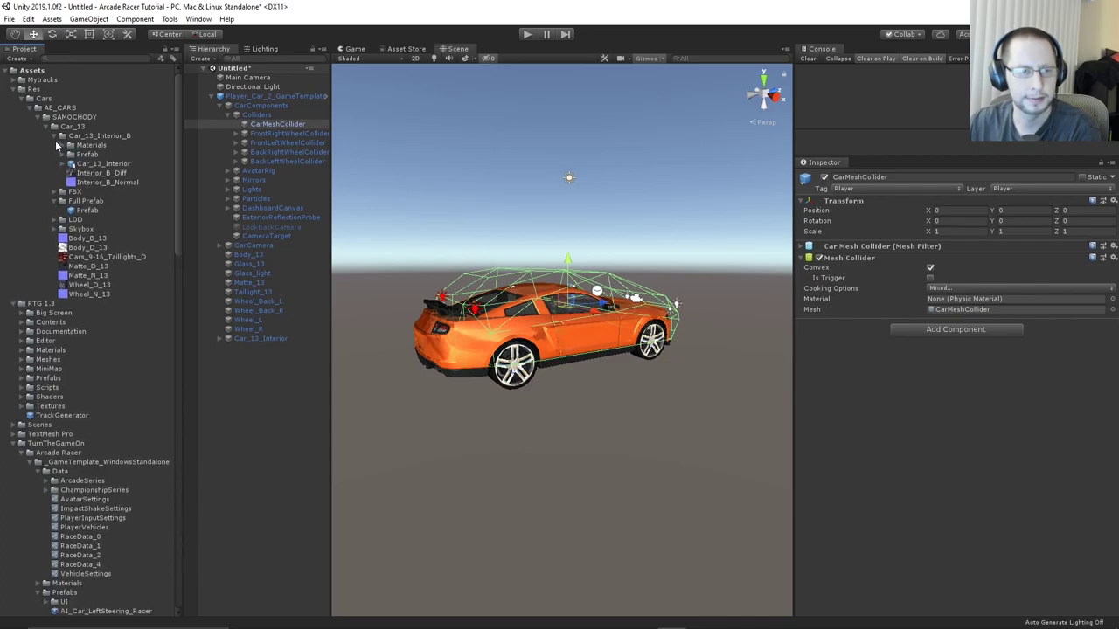
{"action": "left_click", "coordinate": [55, 138]}
{"action": "left_click", "coordinate": [54, 145]}
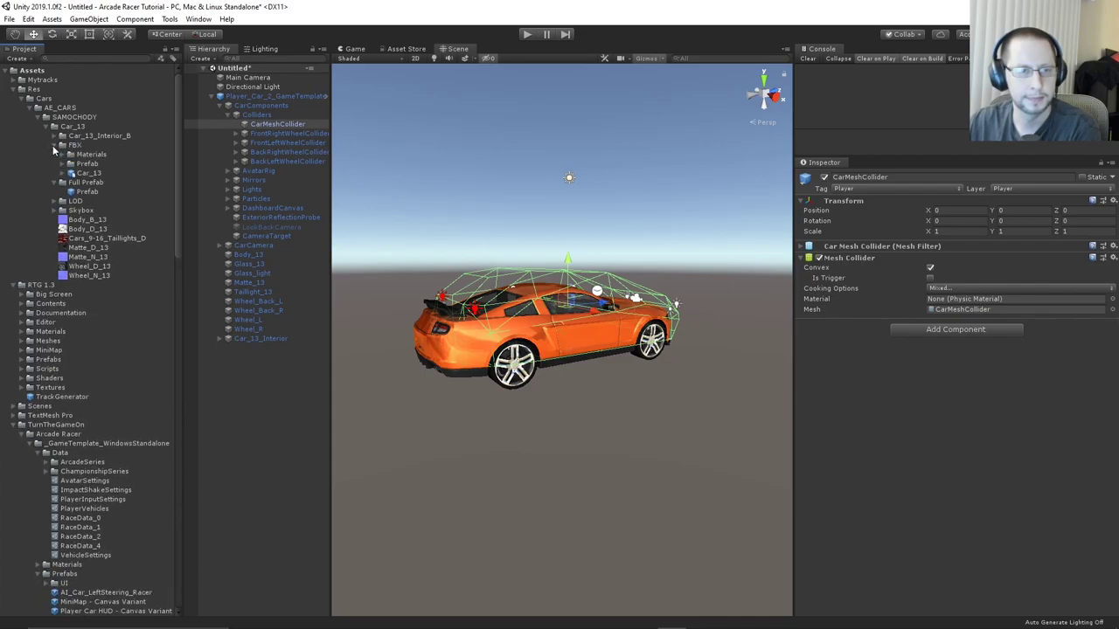
{"action": "left_click", "coordinate": [62, 164]}
{"action": "left_click", "coordinate": [62, 164]}
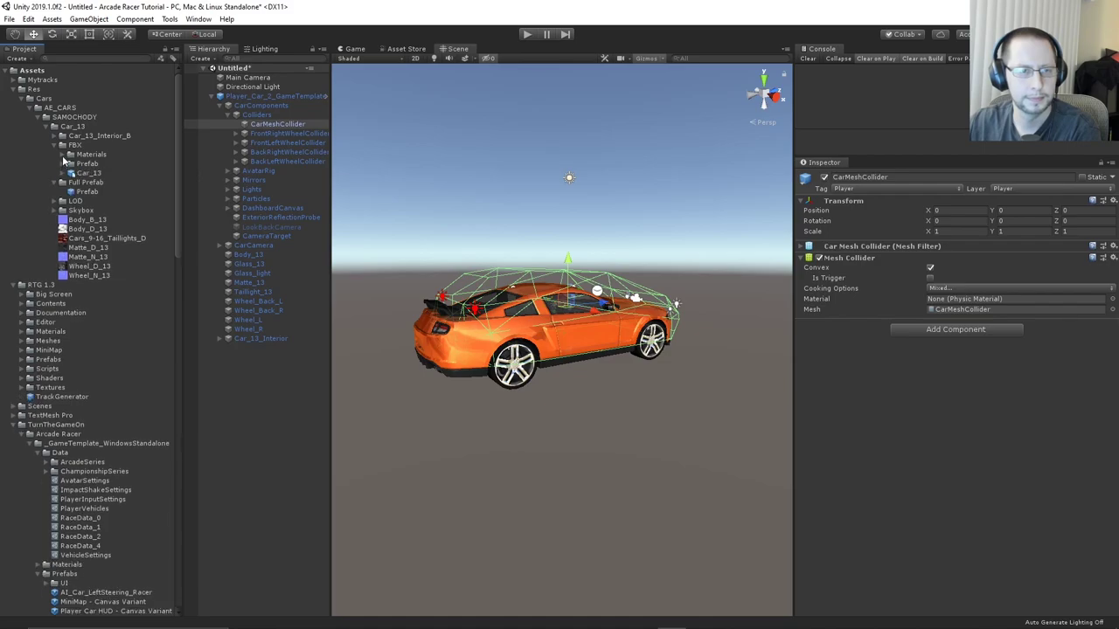
{"action": "left_click", "coordinate": [62, 155]}
{"action": "left_click", "coordinate": [62, 156]}
{"action": "left_click", "coordinate": [63, 156]}
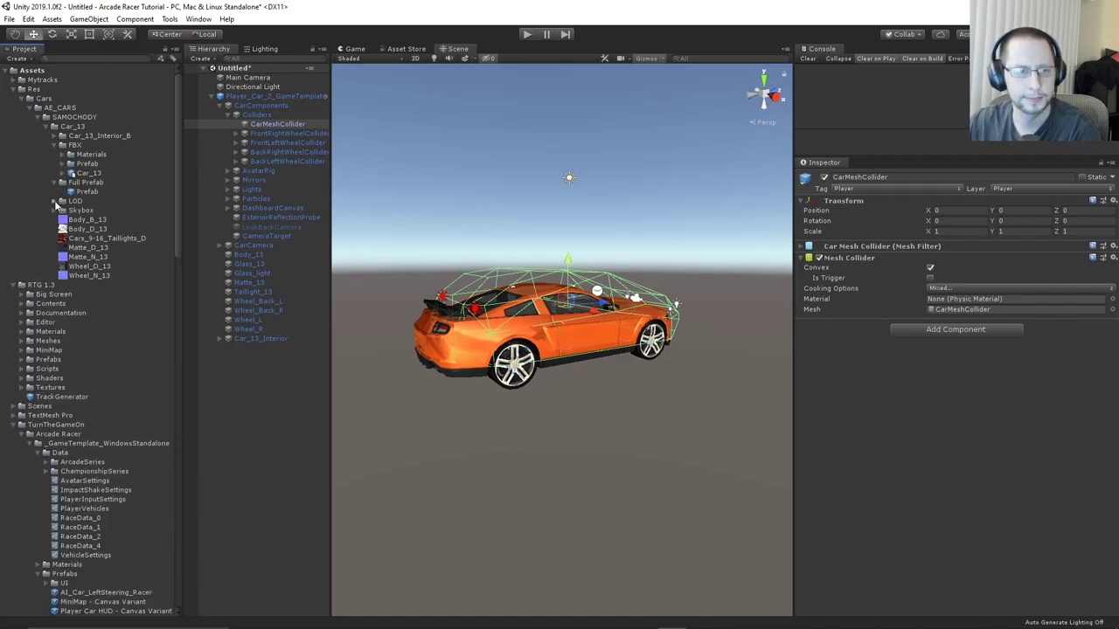
Expand the LOD folder of Car_13 and check the preview of the Car_13 model
{"action": "left_click", "coordinate": [54, 200]}
{"action": "left_click", "coordinate": [58, 202]}
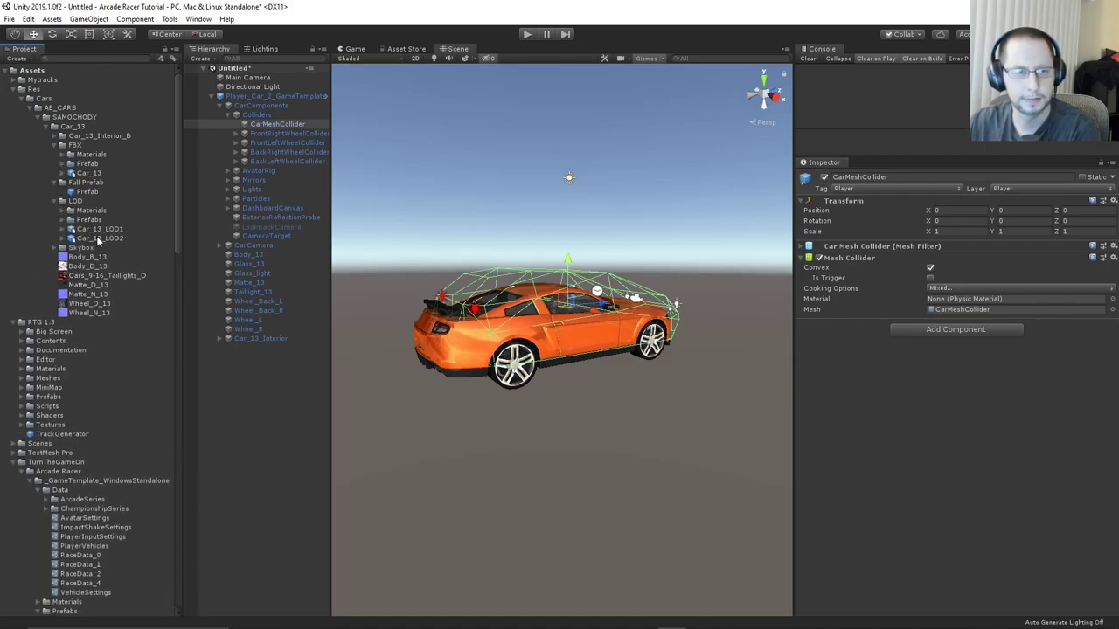
{"action": "left_click", "coordinate": [98, 239]}
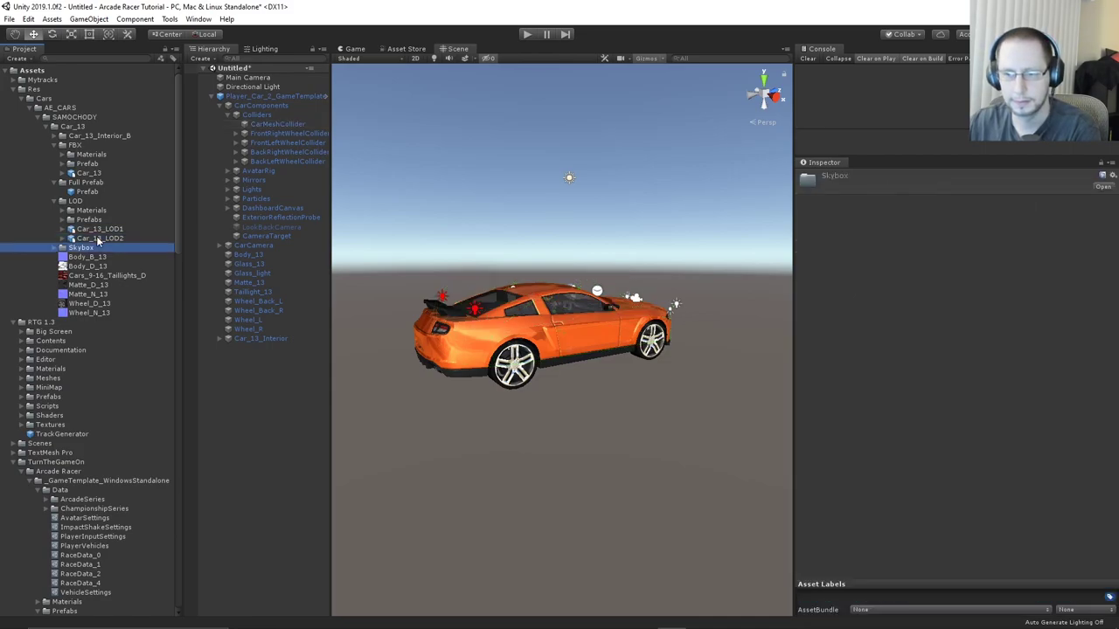
{"action": "left_click", "coordinate": [91, 173]}
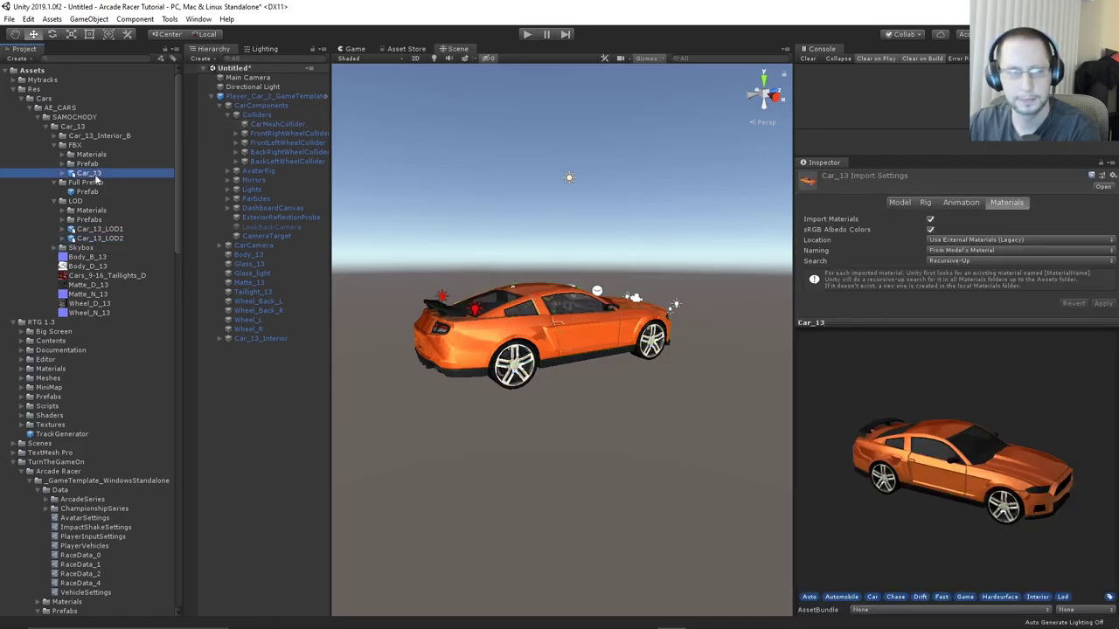
{"action": "key", "text": "Down"}
{"action": "key", "text": "Down"}
{"action": "key", "text": "Down"}
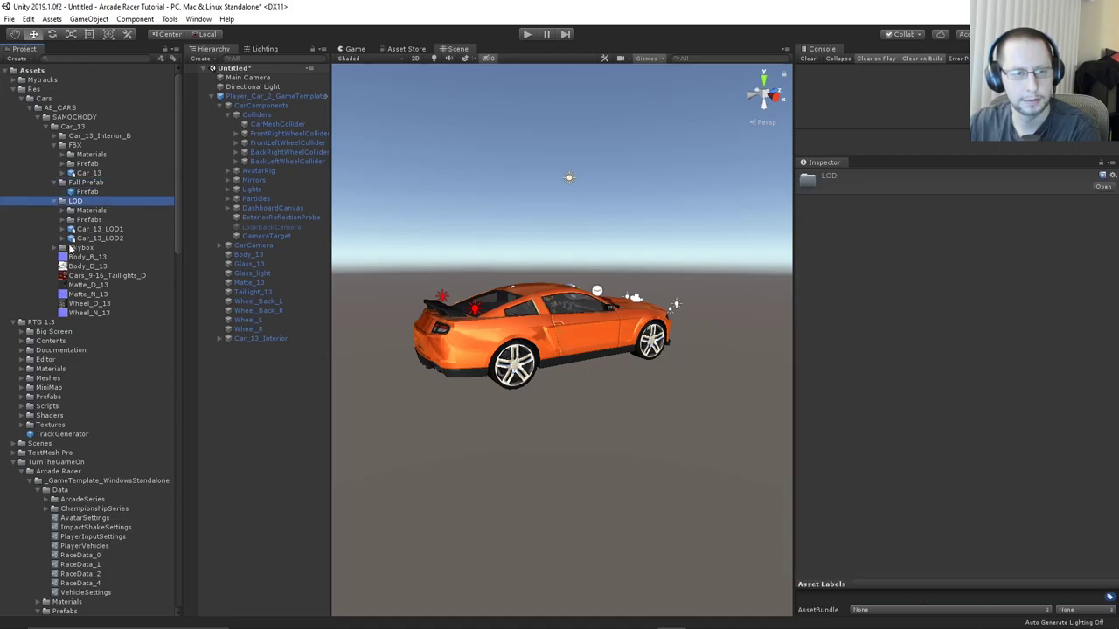
Expand the Car_13_LOD2 model and compare the previews of its body, glass, matte, taillight and wheel meshes
{"action": "left_click", "coordinate": [64, 239]}
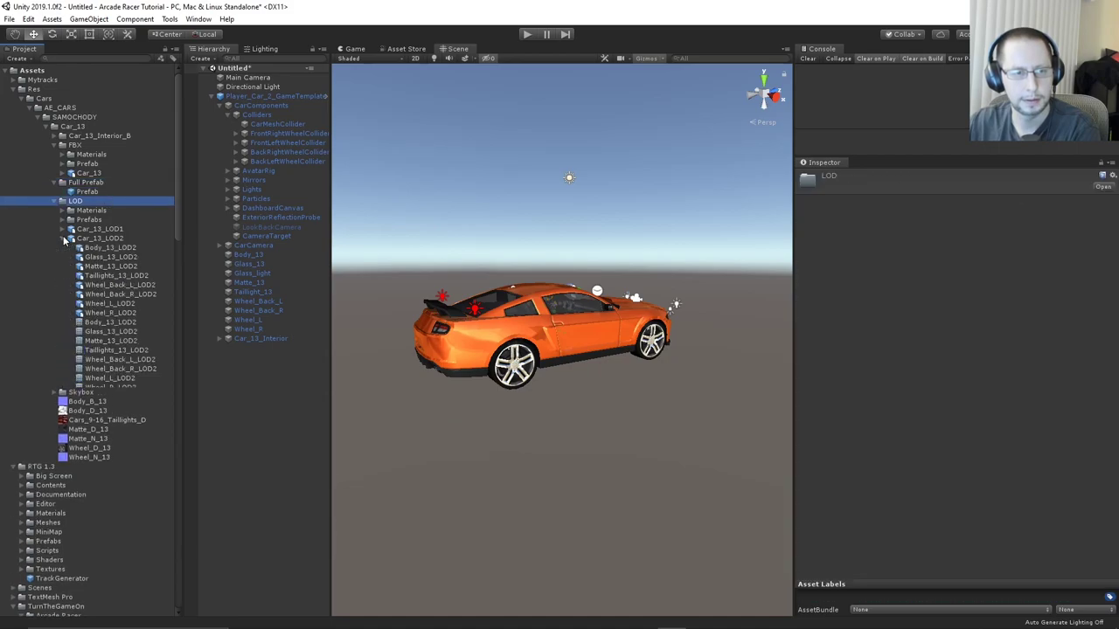
{"action": "left_click", "coordinate": [112, 322]}
{"action": "key", "text": "Down"}
{"action": "key", "text": "Down"}
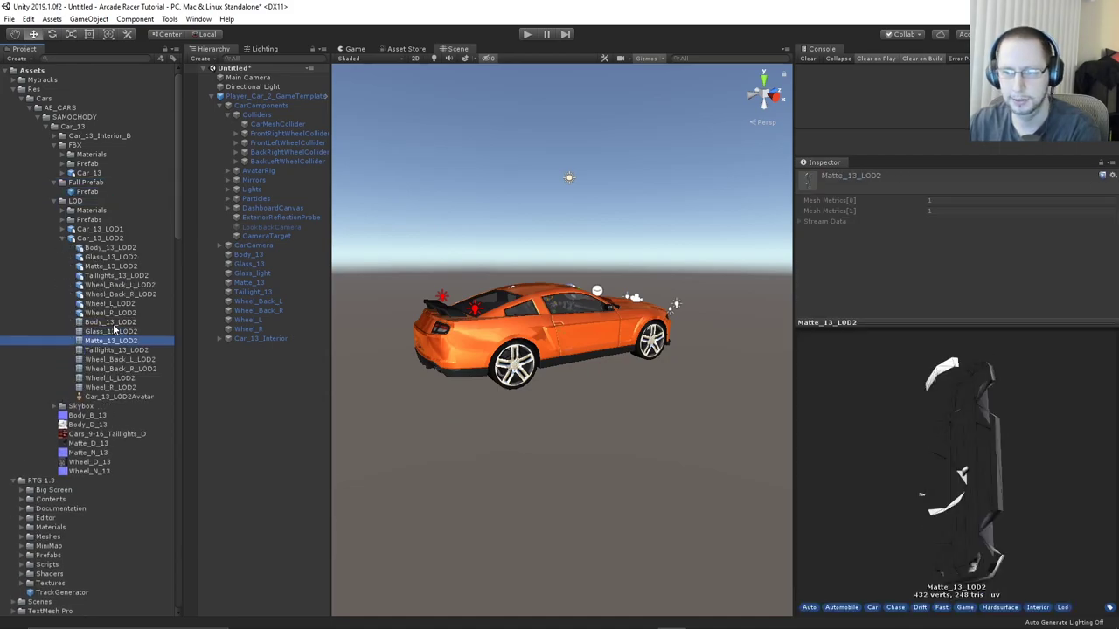
{"action": "key", "text": "Up"}
{"action": "key", "text": "Up"}
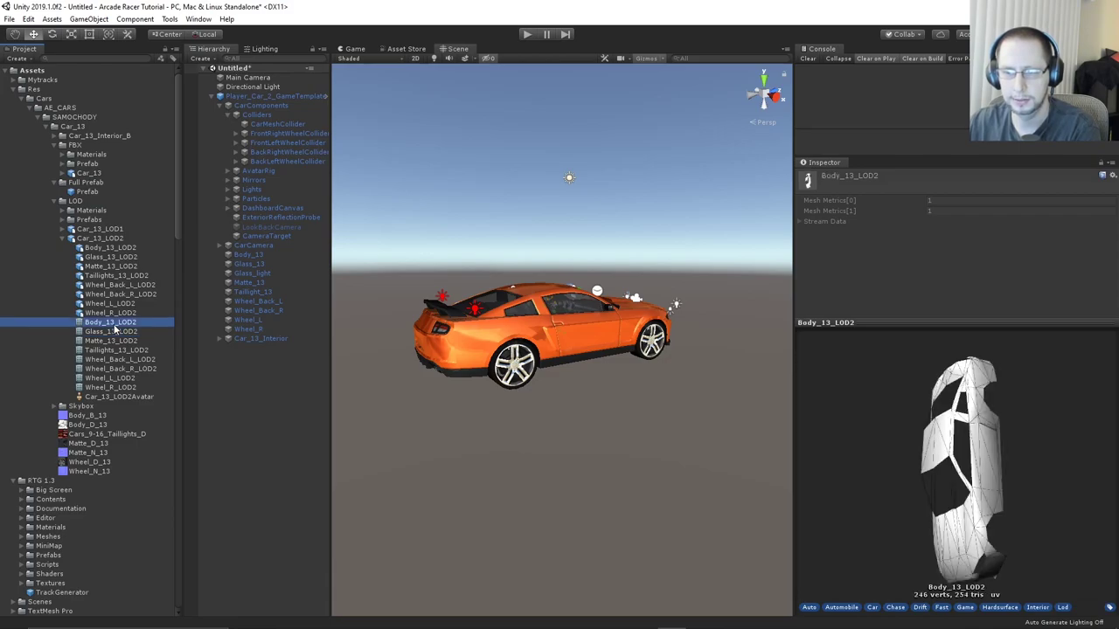
{"action": "key", "text": "Down"}
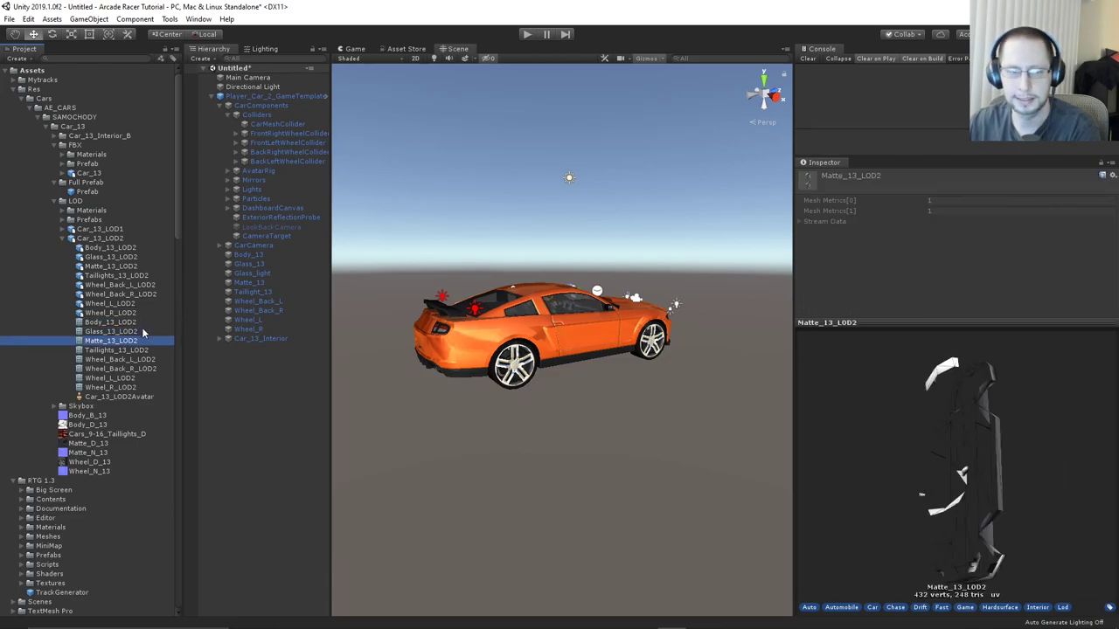
{"action": "key", "text": "Down"}
{"action": "key", "text": "Down"}
{"action": "key", "text": "Down"}
{"action": "key", "text": "Down"}
{"action": "key", "text": "Up"}
{"action": "key", "text": "Up"}
{"action": "key", "text": "Up"}
{"action": "key", "text": "Up"}
{"action": "key", "text": "Up"}
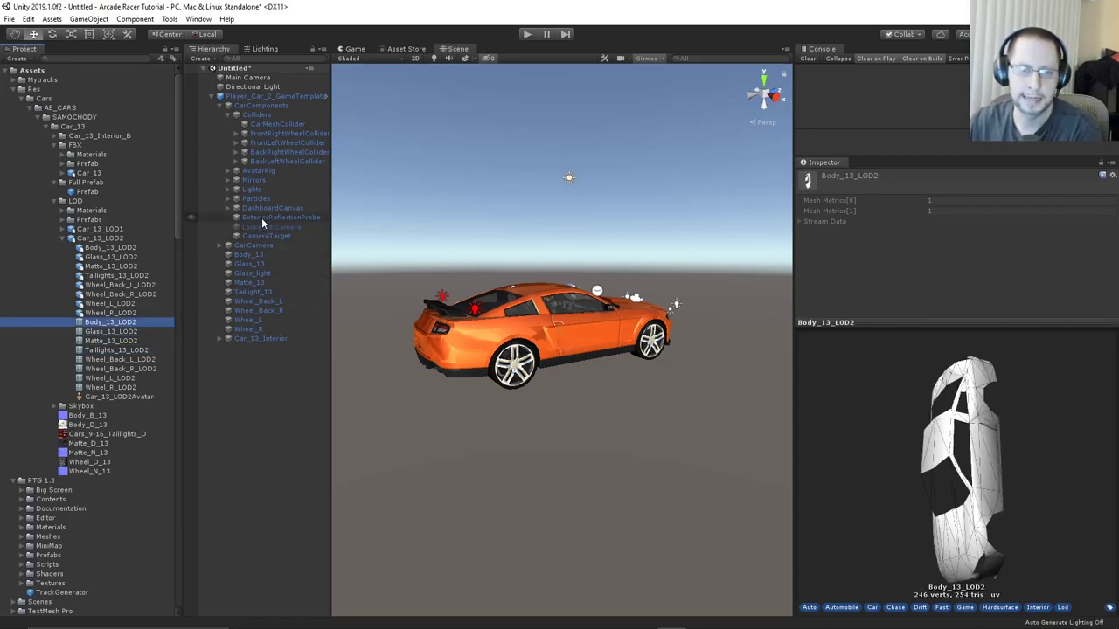
Assign Body_13_LOD2 as the Mesh Collider mesh of CarMeshCollider, and undo a trial upward move of the object
{"action": "left_click", "coordinate": [285, 123]}
{"action": "left_click_drag", "start_coordinate": [110, 320], "coordinate": [487, 326]}
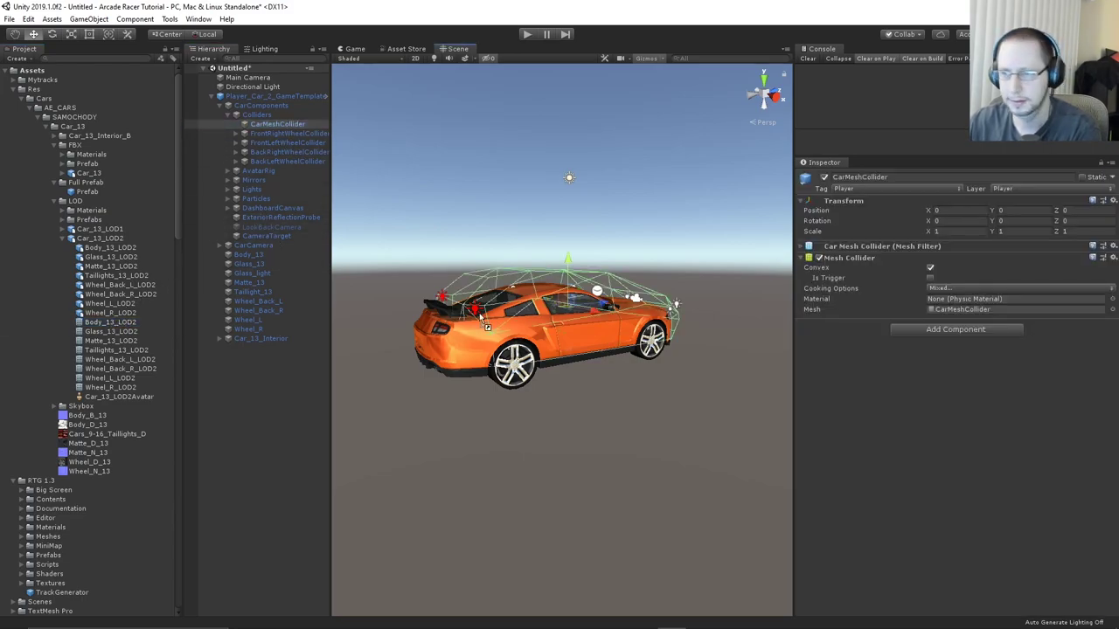
{"action": "left_click_drag", "start_coordinate": [1015, 291], "coordinate": [981, 309]}
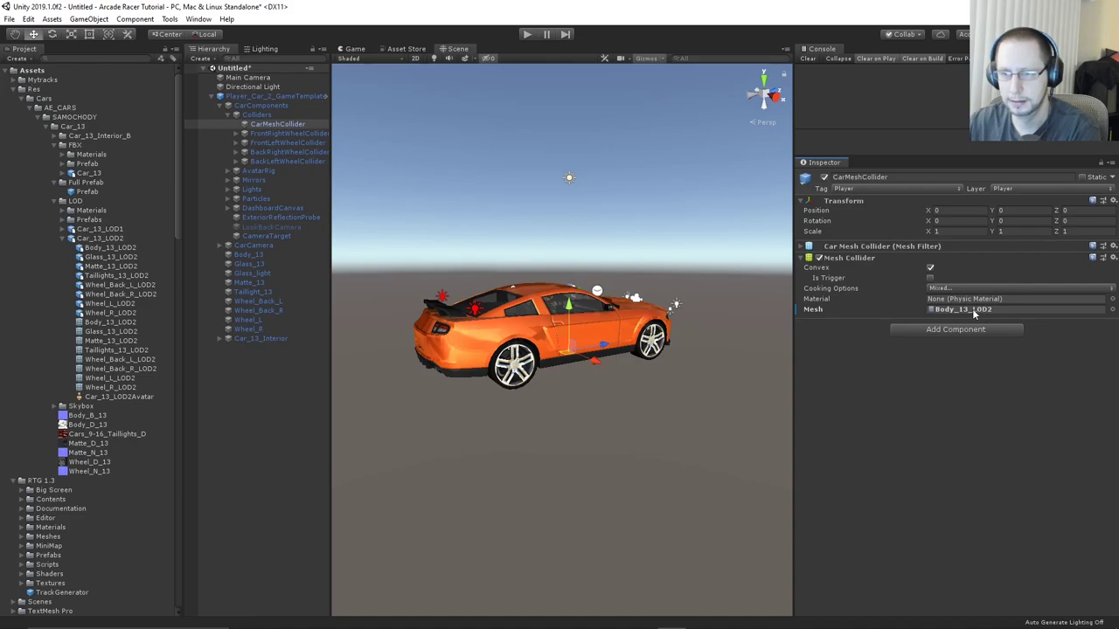
{"action": "left_click_drag", "start_coordinate": [572, 307], "coordinate": [576, 263]}
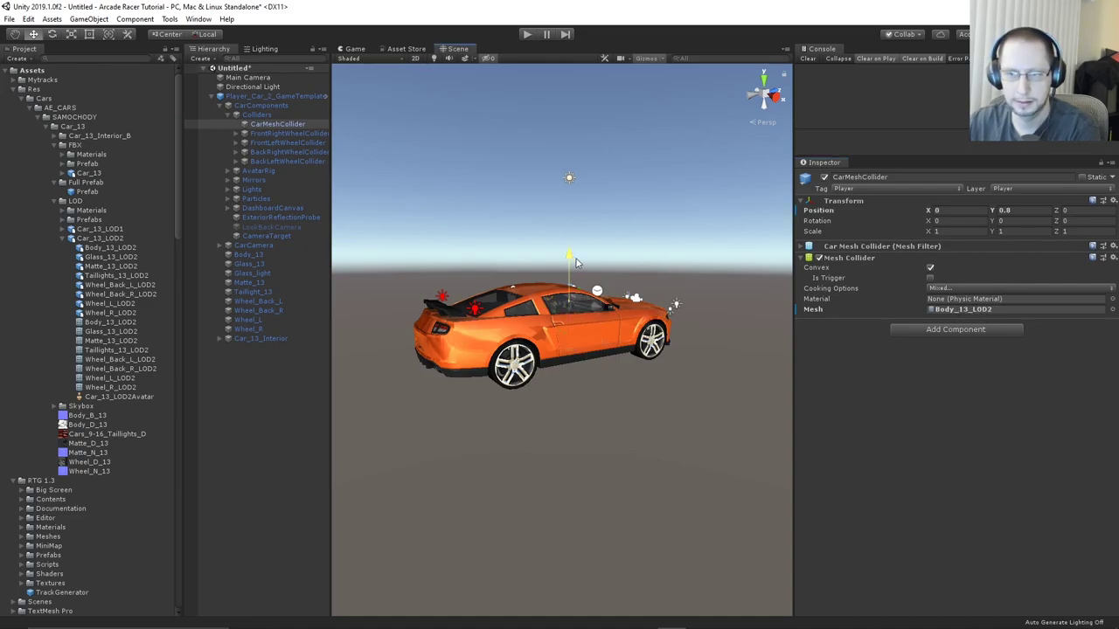
{"action": "key", "text": "ctrl+z"}
Assign Body_13_LOD2 as the Mesh Filter mesh of CarMeshCollider as well
{"action": "left_click", "coordinate": [891, 248]}
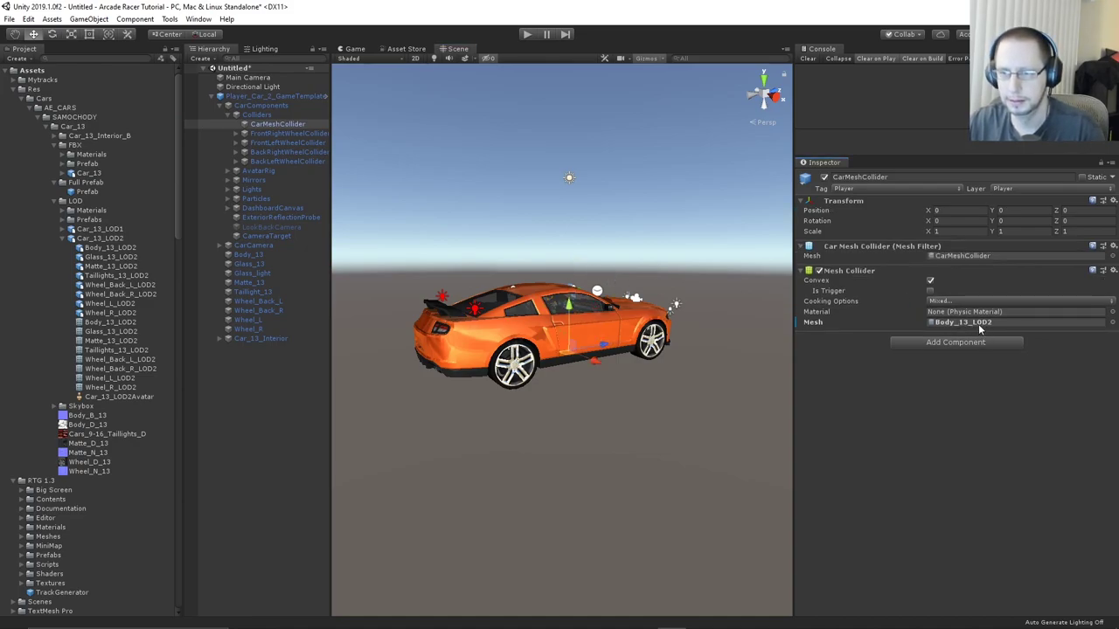
{"action": "left_click", "coordinate": [964, 322]}
{"action": "left_click_drag", "start_coordinate": [152, 319], "coordinate": [995, 257]}
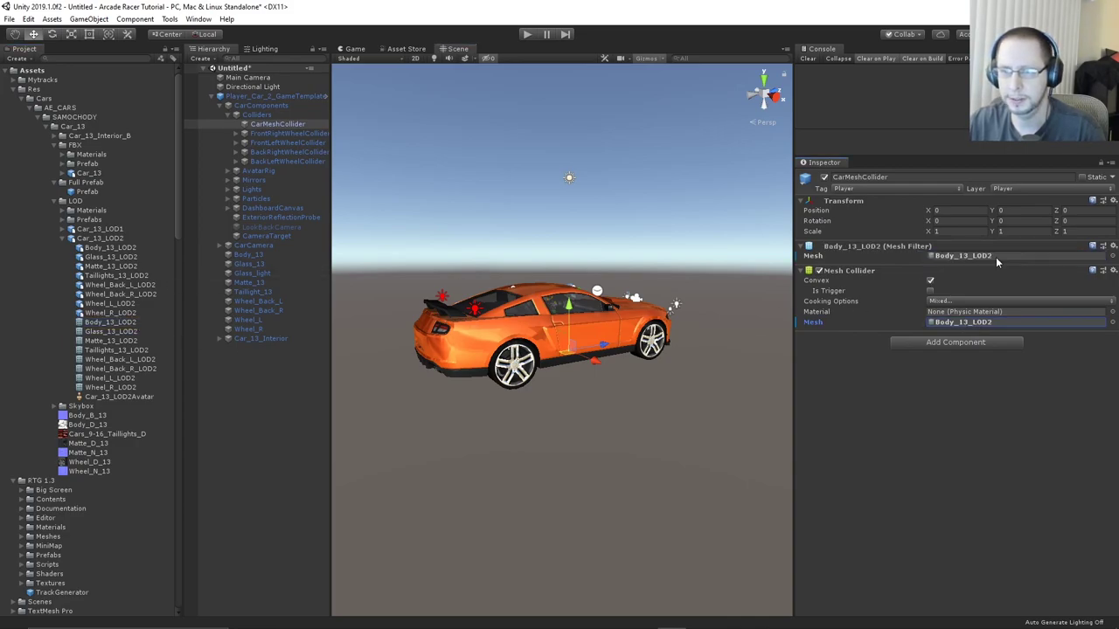
{"action": "left_click", "coordinate": [979, 319]}
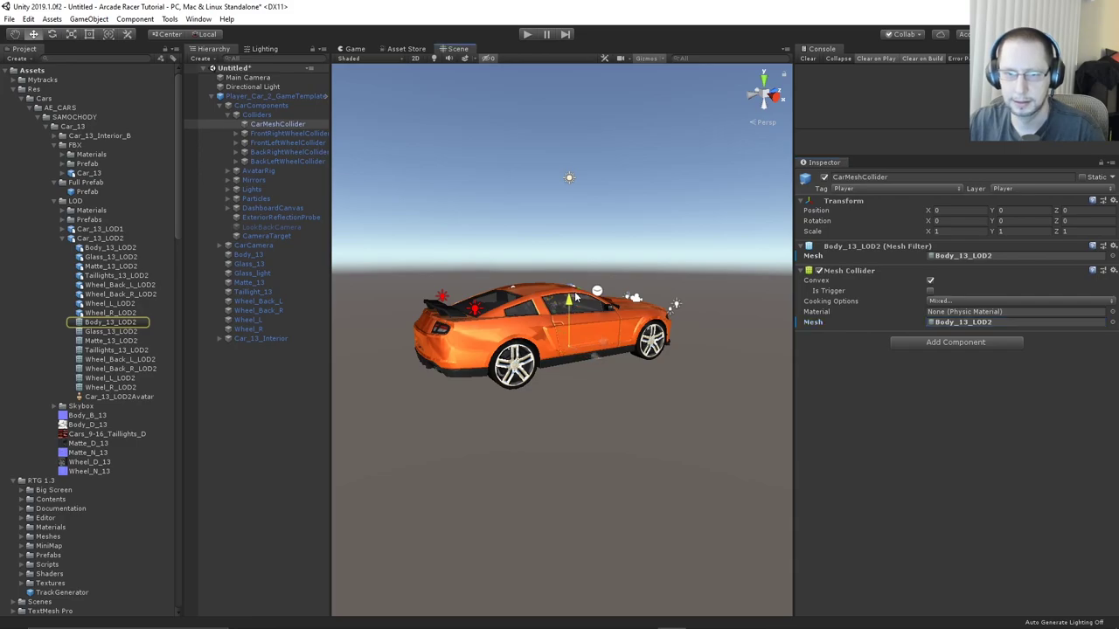
Raise CarMeshCollider above the car to a Y position of 1.81 and look at it up close
{"action": "left_click_drag", "start_coordinate": [574, 297], "coordinate": [585, 206]}
{"action": "scroll", "coordinate": [589, 245], "scroll_direction": "up", "scroll_amount": 10}
{"action": "middle_click_drag", "start_coordinate": [589, 245], "coordinate": [568, 395]}
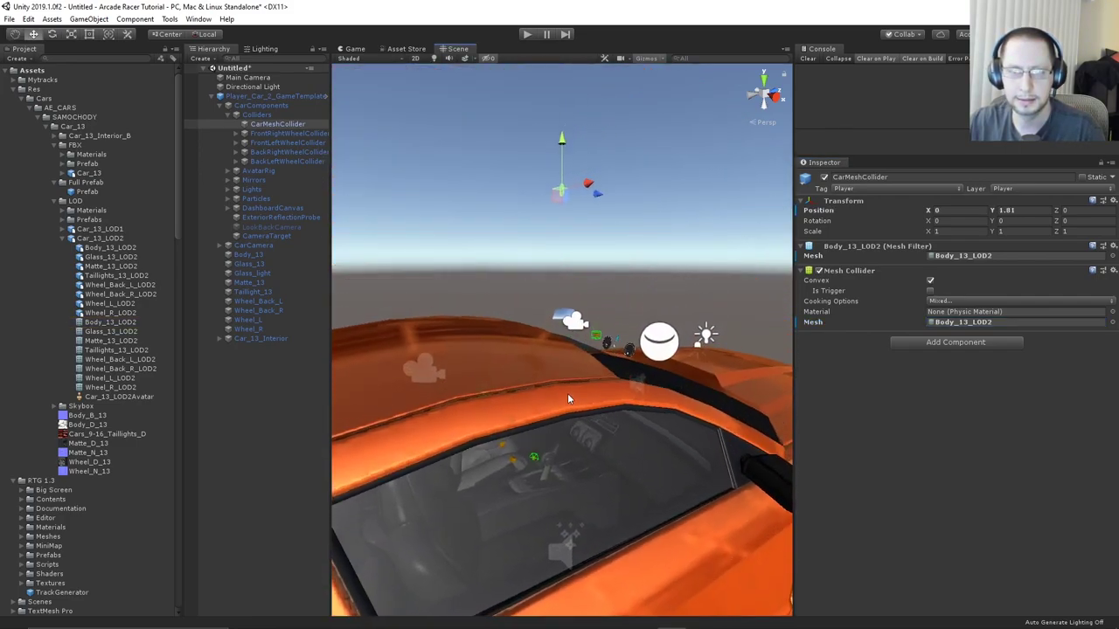
Rotate CarMeshCollider to -90 on the X axis and frame it in the scene
{"action": "scroll", "coordinate": [577, 332], "scroll_direction": "up", "scroll_amount": 8}
{"action": "scroll", "coordinate": [586, 262], "scroll_direction": "down", "scroll_amount": 3}
{"action": "middle_click_drag", "start_coordinate": [587, 262], "coordinate": [569, 390]}
{"action": "scroll", "coordinate": [556, 341], "scroll_direction": "down", "scroll_amount": 7}
{"action": "scroll", "coordinate": [555, 337], "scroll_direction": "up", "scroll_amount": 3}
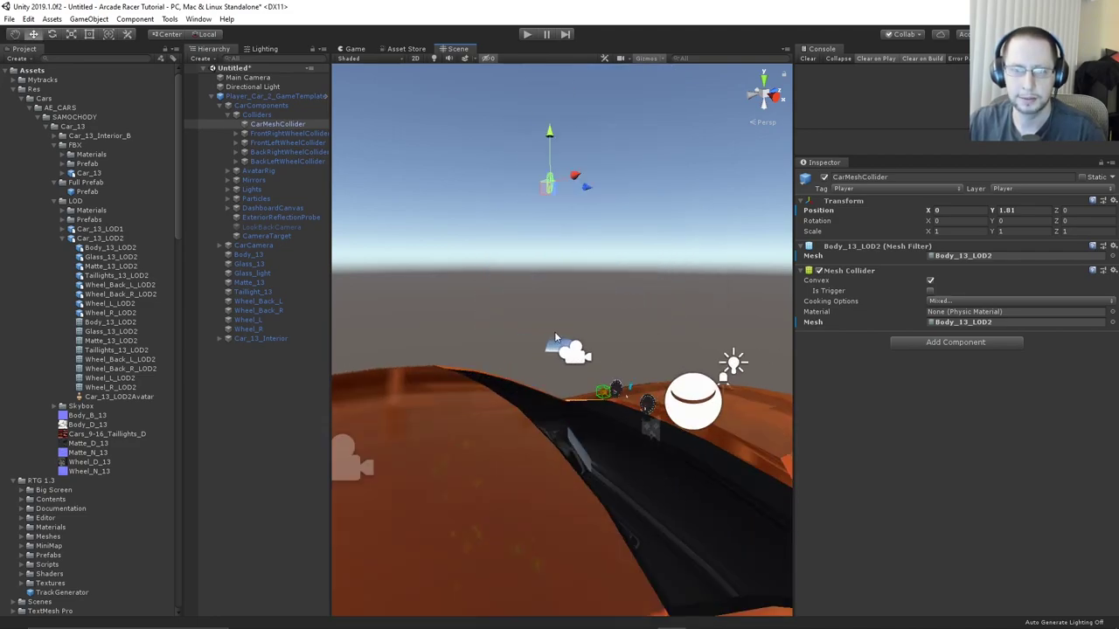
{"action": "scroll", "coordinate": [552, 325], "scroll_direction": "down", "scroll_amount": 3}
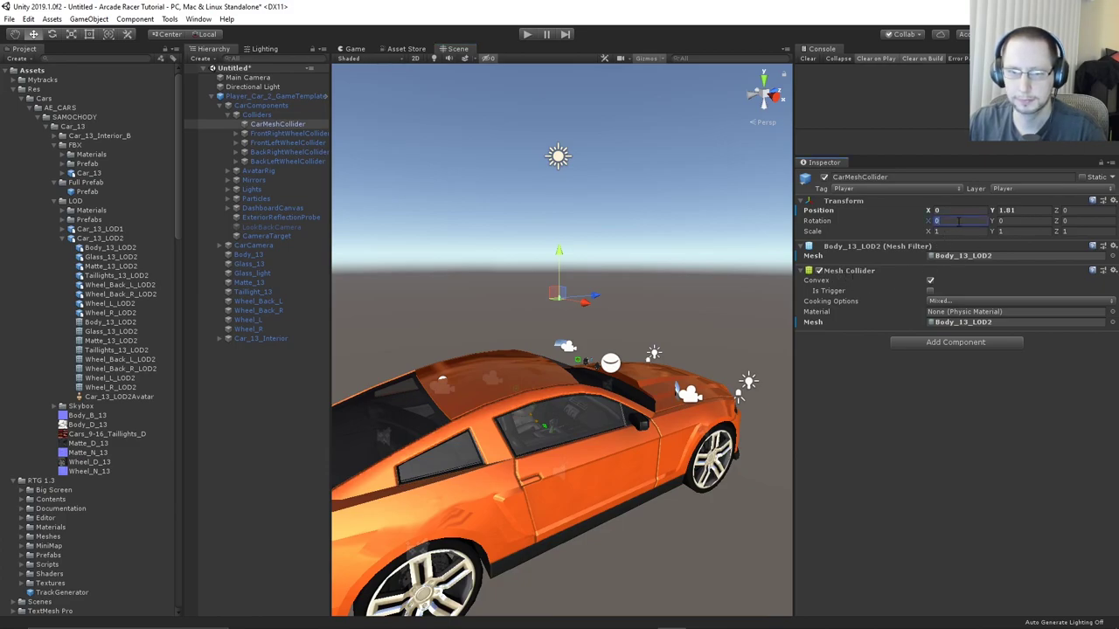
{"action": "left_click_drag", "start_coordinate": [902, 221], "coordinate": [686, 247]}
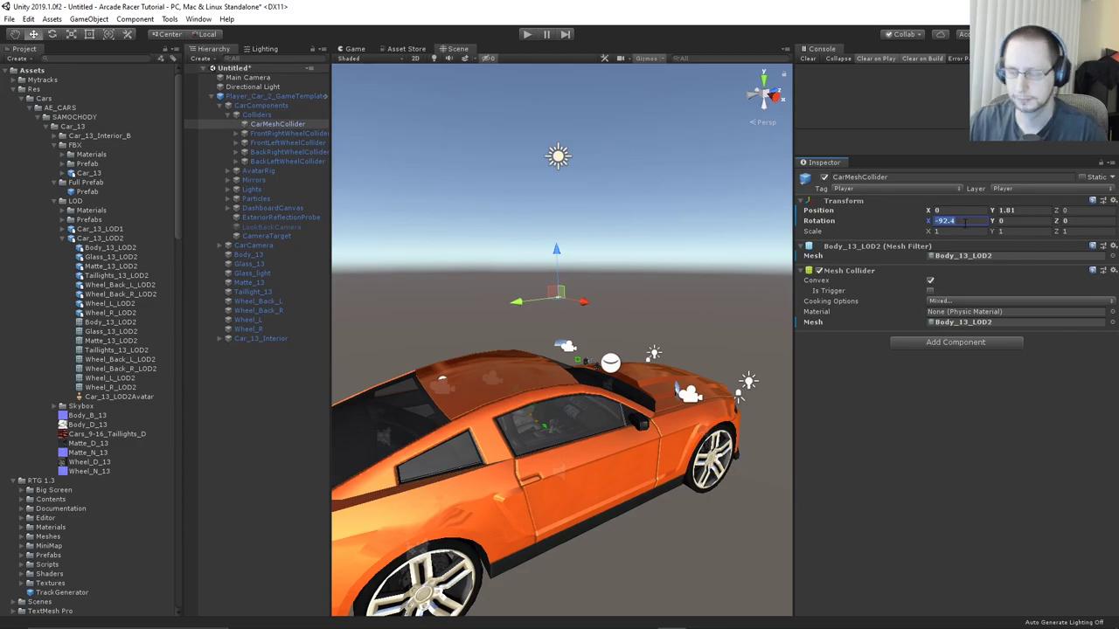
{"action": "type", "text": "-90"}
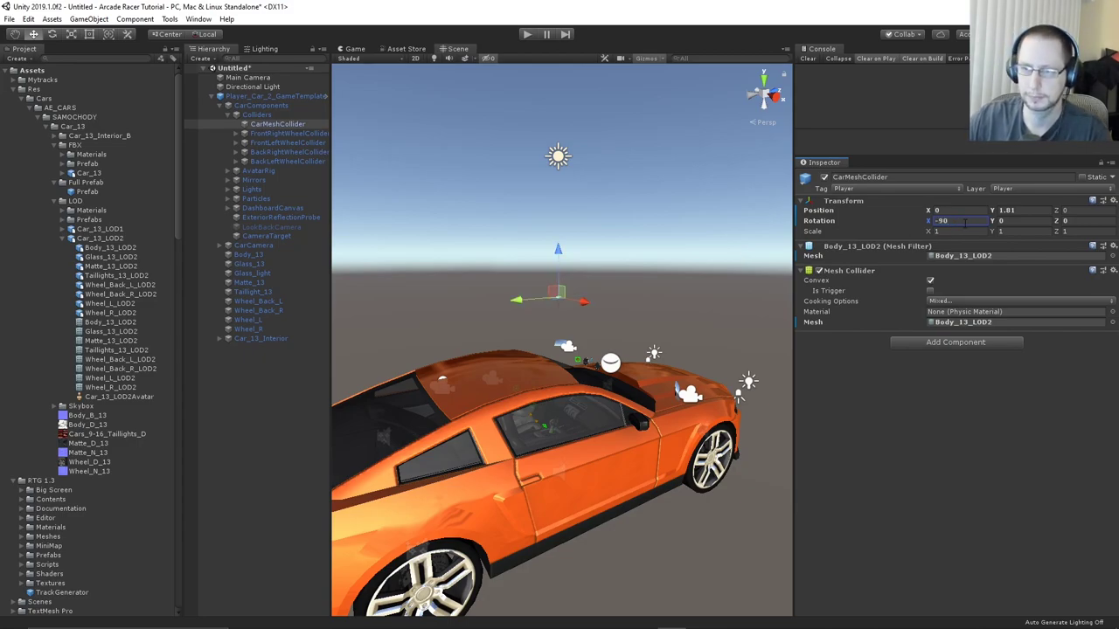
{"action": "type", "text": "f"}
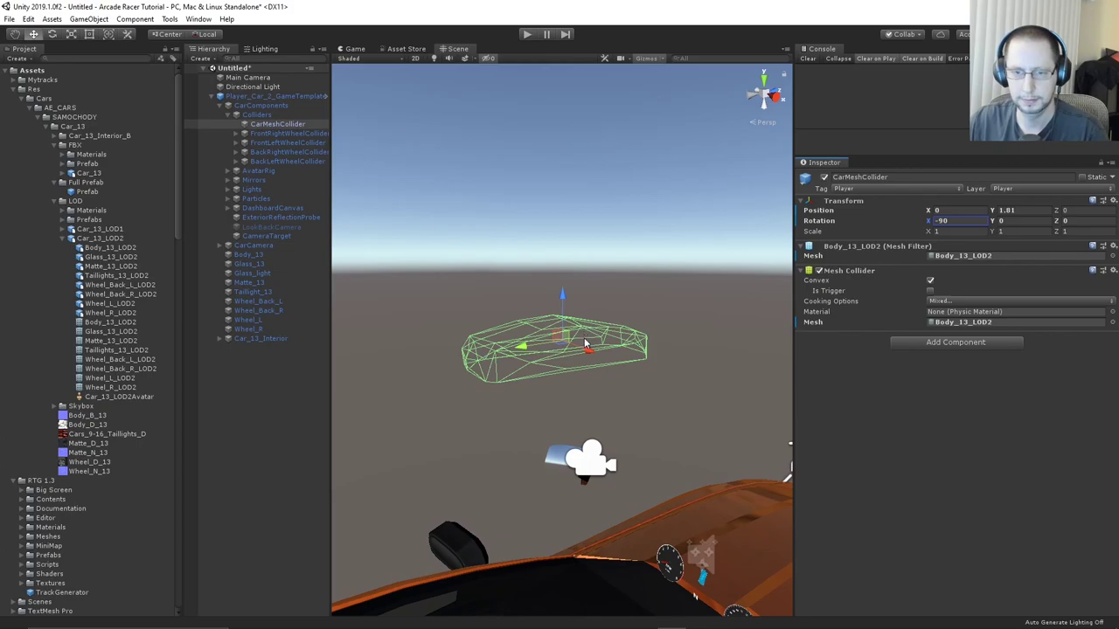
Scale CarMeshCollider up uniformly to about 103.7 so its mesh approaches the size of the car body
{"action": "left_click", "coordinate": [71, 34]}
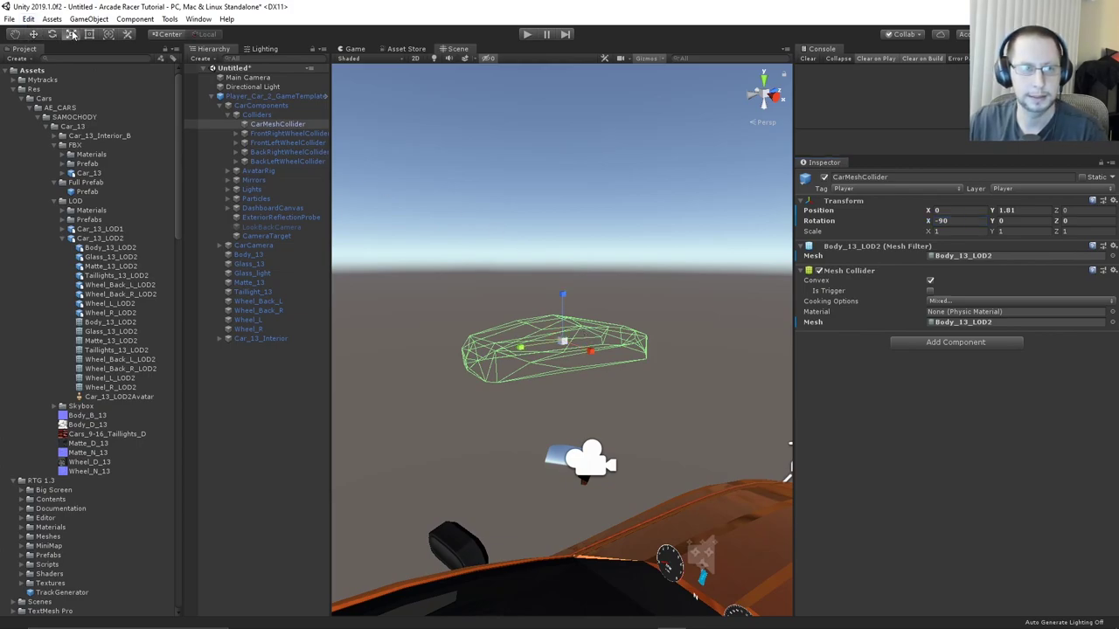
{"action": "left_click_drag", "start_coordinate": [562, 341], "coordinate": [704, 284]}
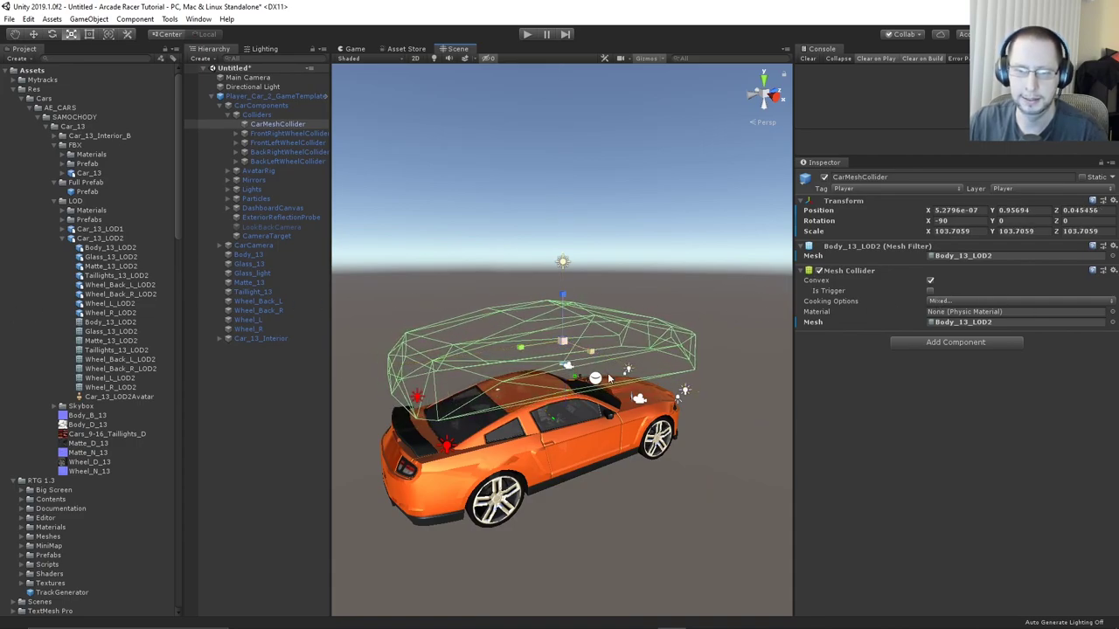
{"action": "right_click_drag", "start_coordinate": [645, 380], "coordinate": [530, 355]}
{"action": "middle_click_drag", "start_coordinate": [549, 348], "coordinate": [423, 300]}
{"action": "scroll", "coordinate": [425, 300], "scroll_direction": "down", "scroll_amount": 5}
Move CarMeshCollider onto the car body, to about Y -0.205 and Z -0.195
{"action": "key", "text": "e"}
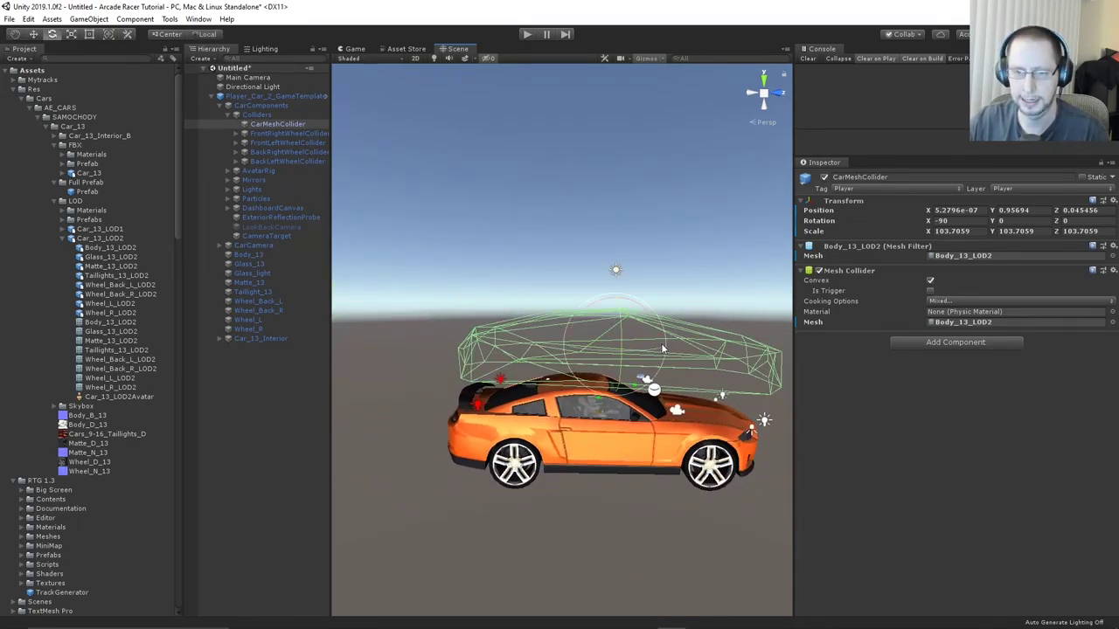
{"action": "key", "text": "w"}
{"action": "left_click_drag", "start_coordinate": [619, 307], "coordinate": [609, 377]}
{"action": "middle_click_drag", "start_coordinate": [604, 374], "coordinate": [609, 333]}
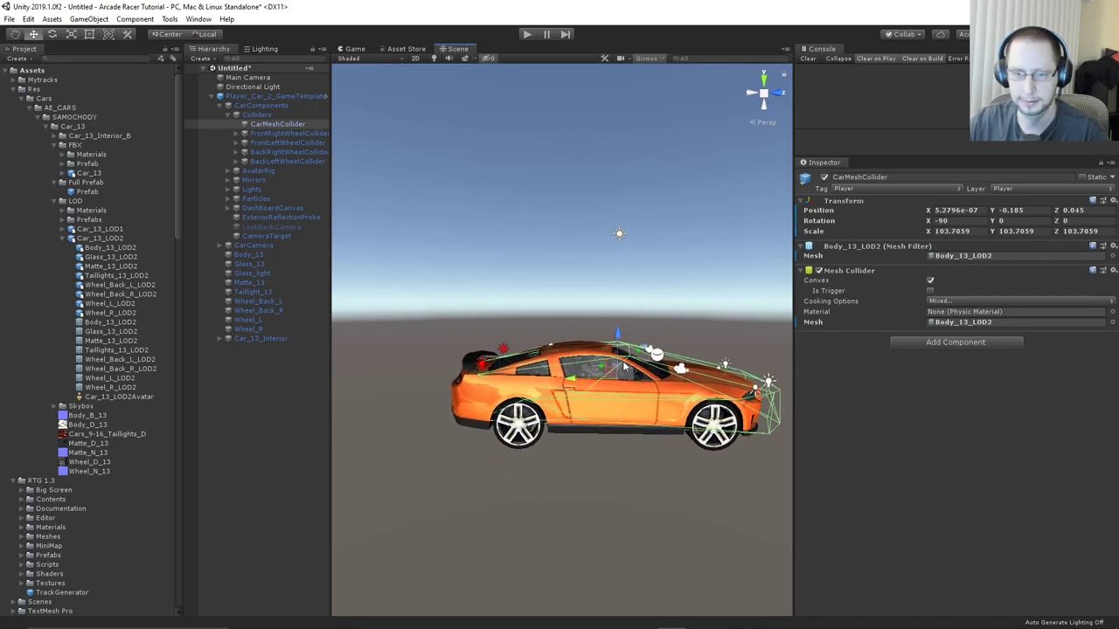
{"action": "left_click_drag", "start_coordinate": [574, 381], "coordinate": [560, 381]}
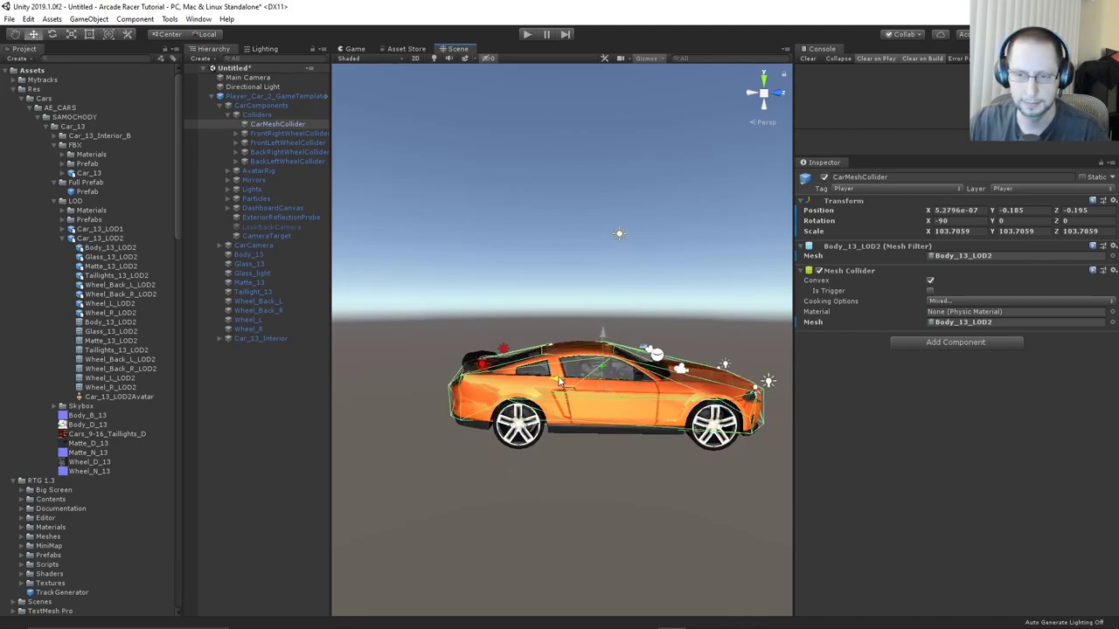
{"action": "left_click_drag", "start_coordinate": [606, 330], "coordinate": [605, 332]}
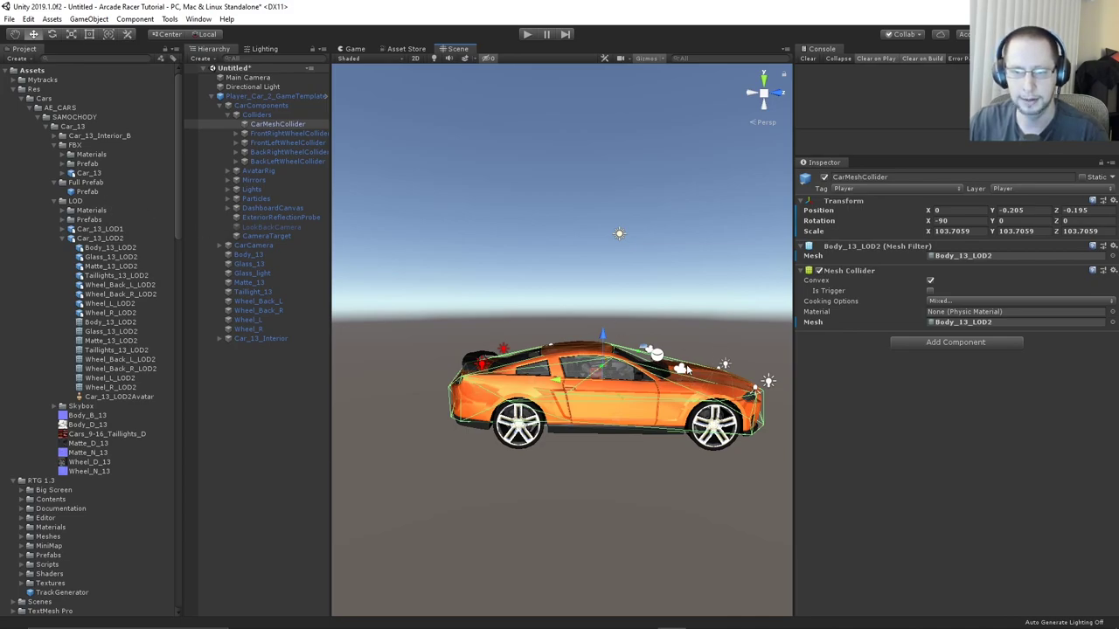
Expand the Car_13 model in the FBX folder to list its meshes, and view the whole car with its collider
{"action": "right_click_drag", "start_coordinate": [687, 370], "coordinate": [583, 324]}
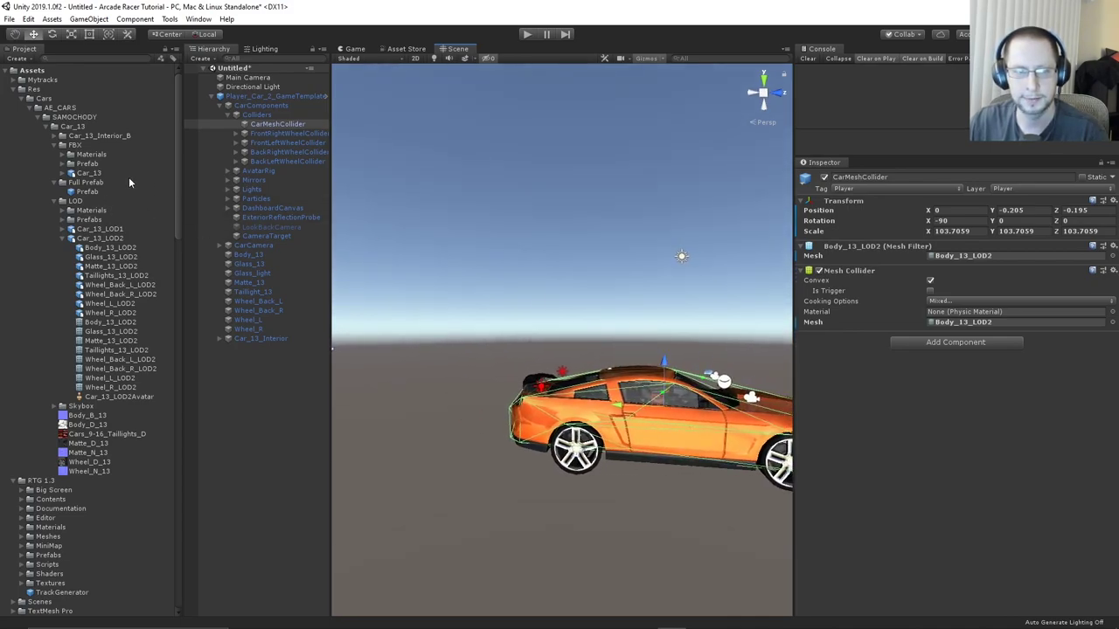
{"action": "left_click", "coordinate": [63, 173]}
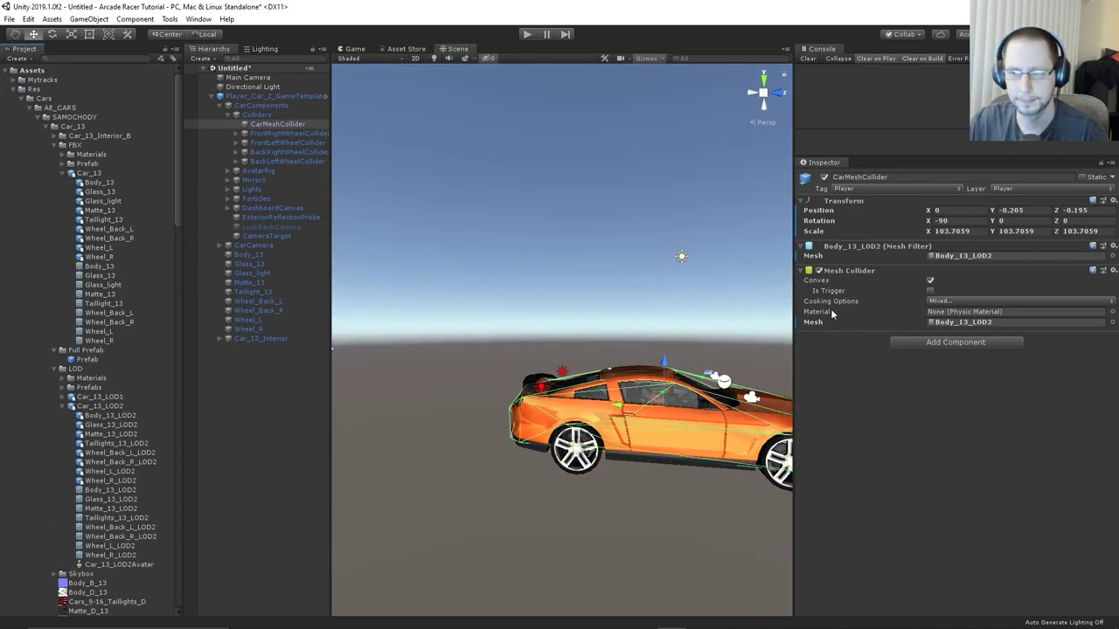
{"action": "middle_click_drag", "start_coordinate": [701, 317], "coordinate": [556, 288]}
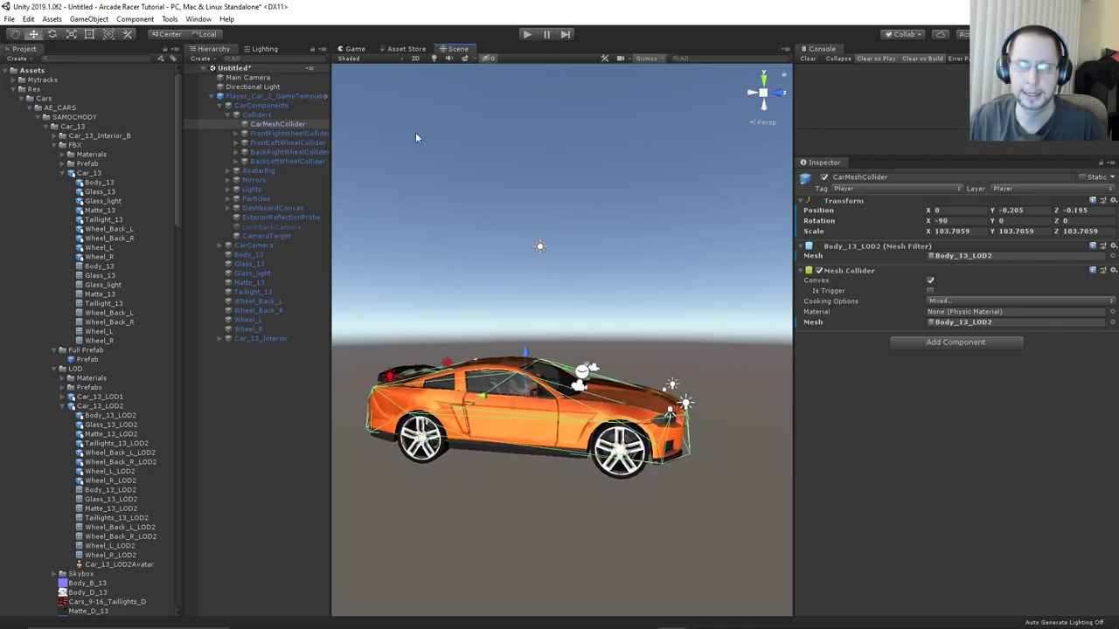
Locate the Player_Car_2_GameTemplate prefab asset and try to replace it with the modified scene instance
{"action": "left_click", "coordinate": [291, 416]}
{"action": "left_click", "coordinate": [310, 97]}
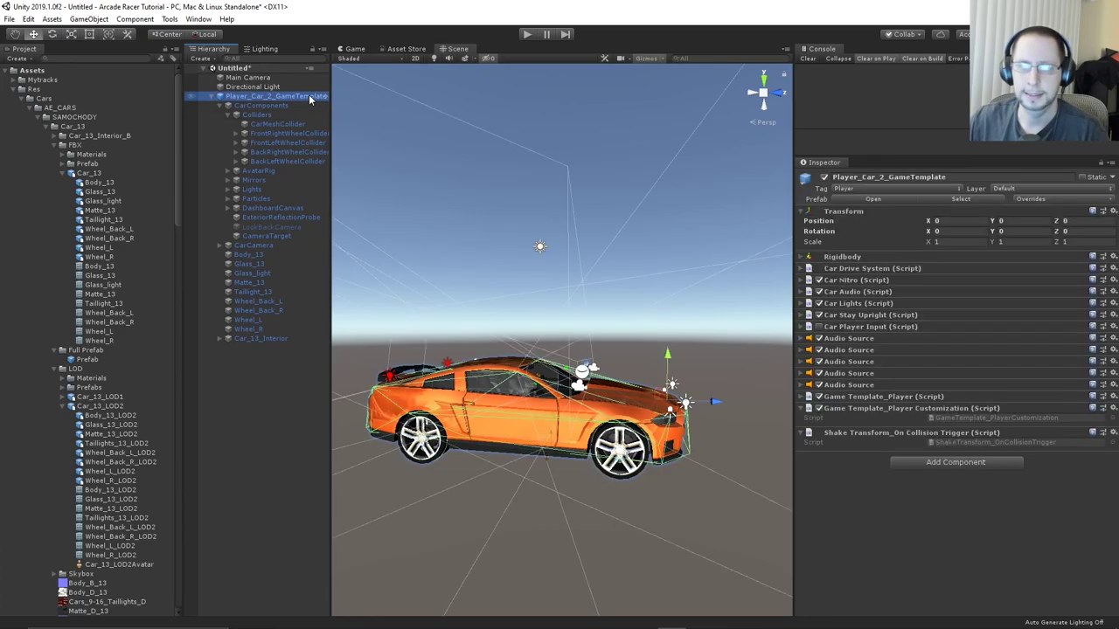
{"action": "left_click", "coordinate": [970, 199]}
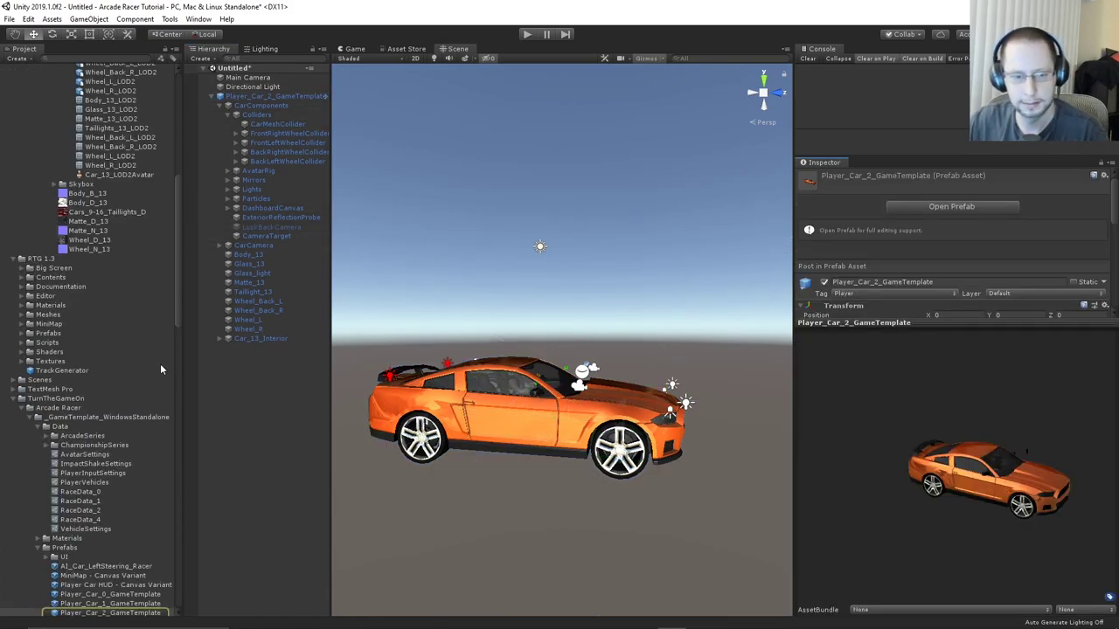
{"action": "left_click", "coordinate": [265, 95]}
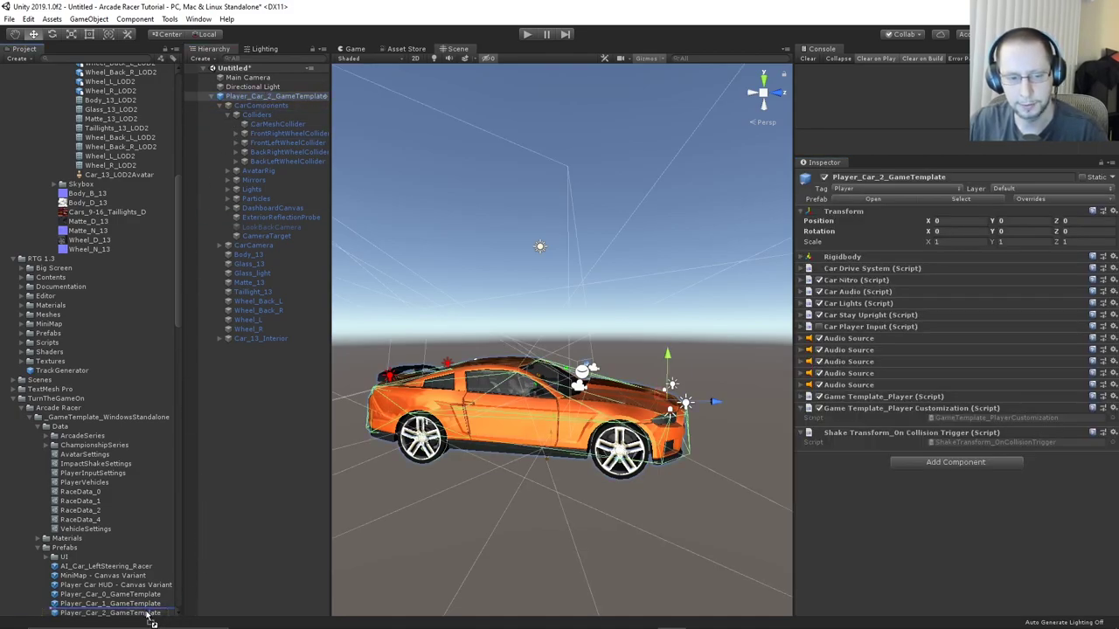
{"action": "left_click_drag", "start_coordinate": [148, 615], "coordinate": [148, 615]}
{"action": "left_click", "coordinate": [536, 343]}
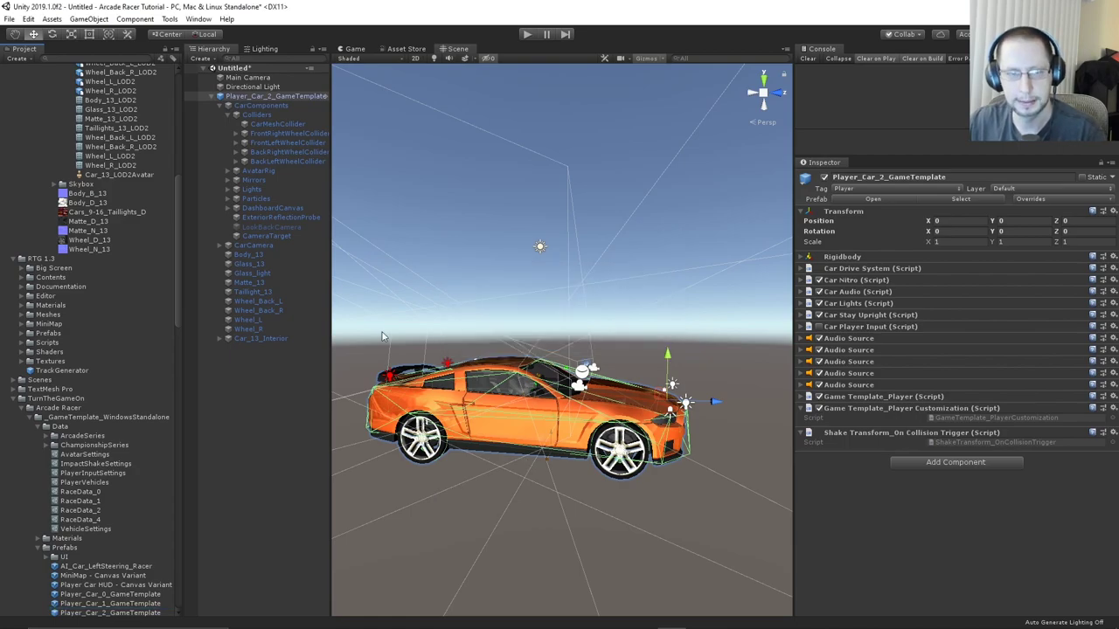
Apply all overrides of the Player_Car_2_GameTemplate instance to its prefab, and show the details of the logged console error
{"action": "left_click", "coordinate": [1044, 199]}
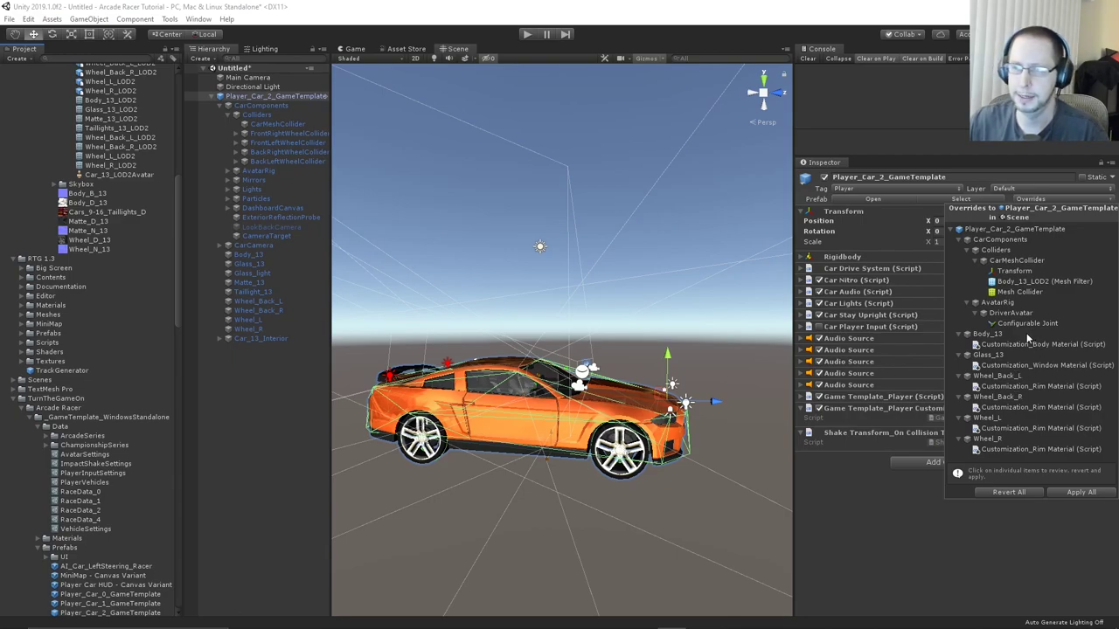
{"action": "left_click", "coordinate": [1081, 493]}
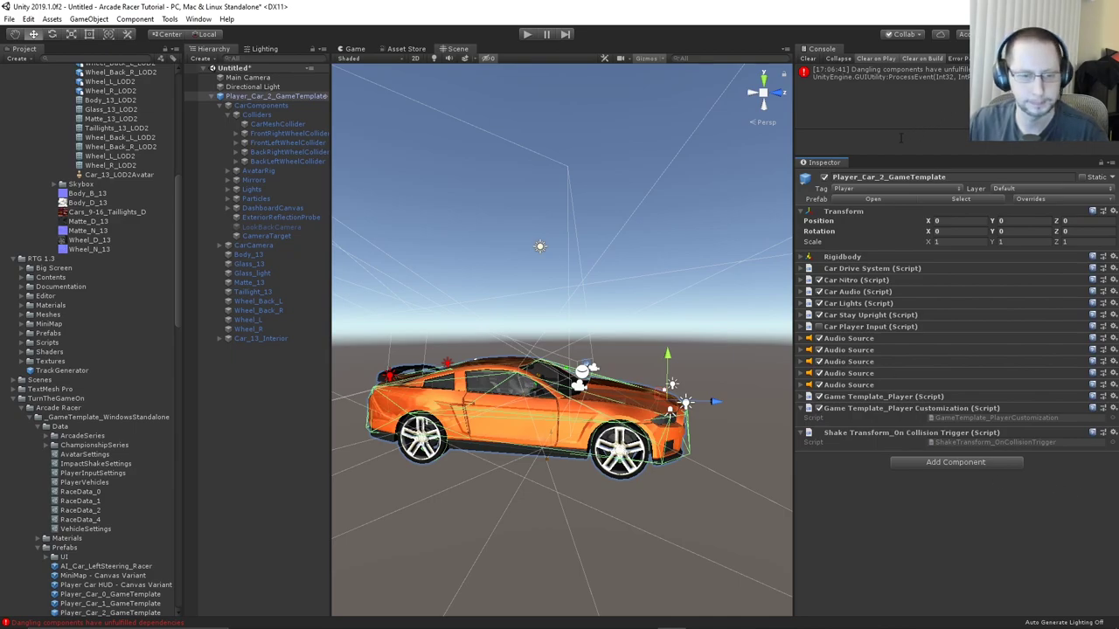
{"action": "left_click", "coordinate": [883, 74]}
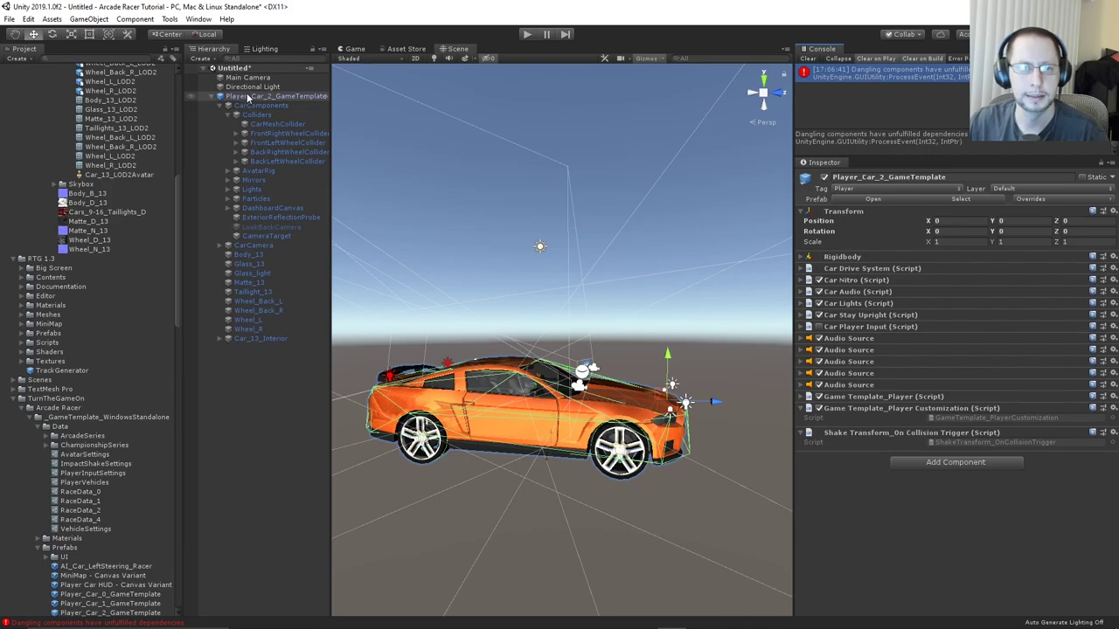
{"action": "left_click", "coordinate": [275, 471]}
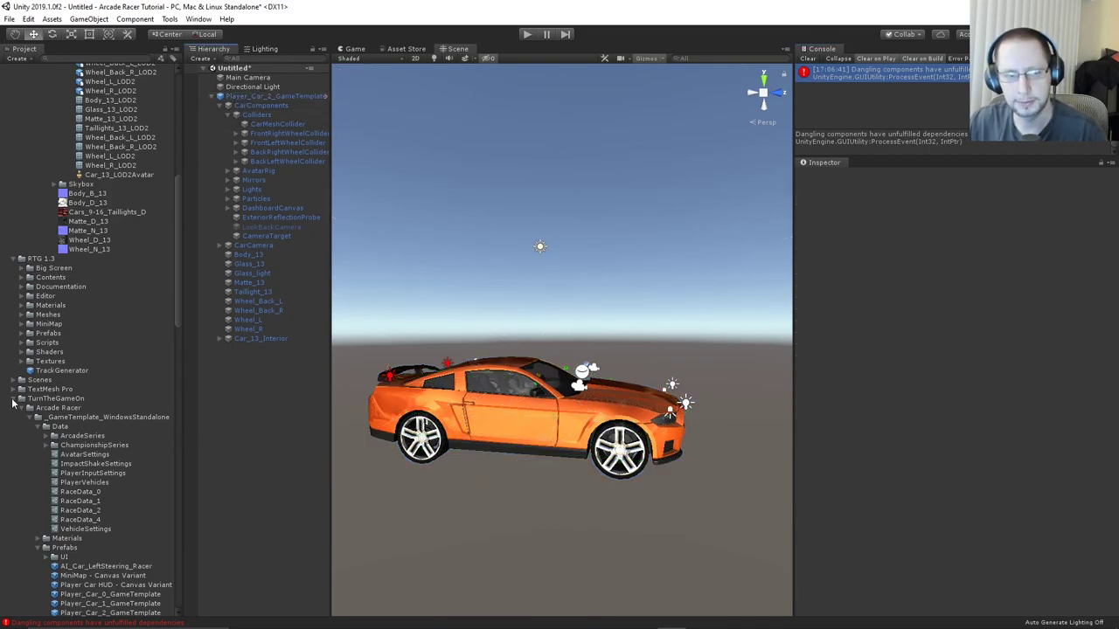
Collapse the Cars folder and expand the Scenes and TurnTheGameOn folders in the project assets
{"action": "scroll", "coordinate": [12, 402], "scroll_direction": "up", "scroll_amount": 10}
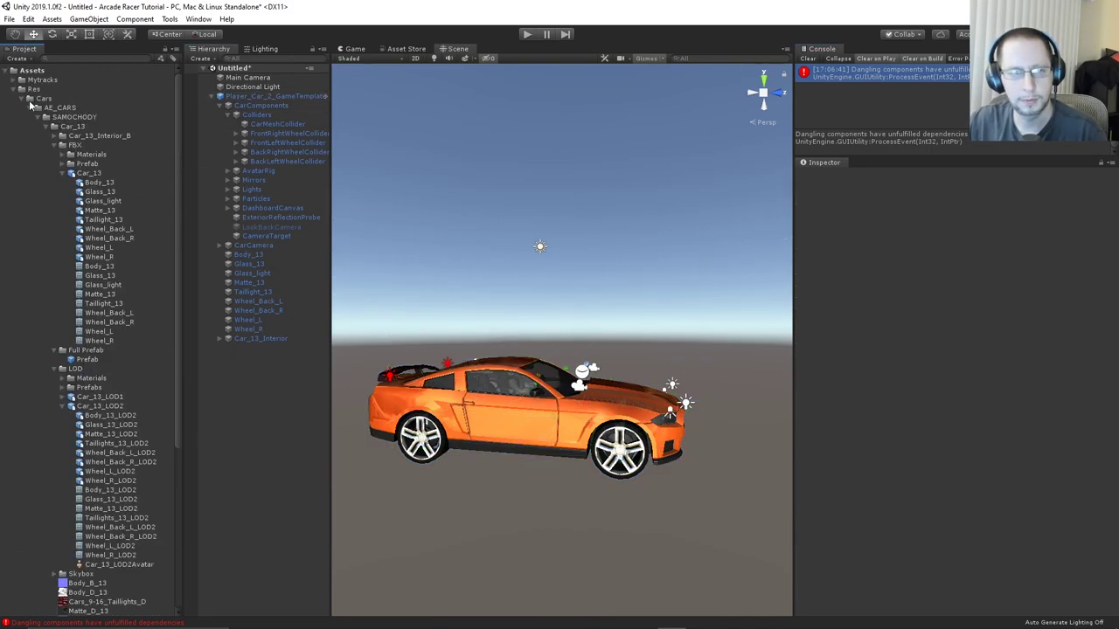
{"action": "left_click", "coordinate": [39, 98]}
{"action": "left_click", "coordinate": [29, 98]}
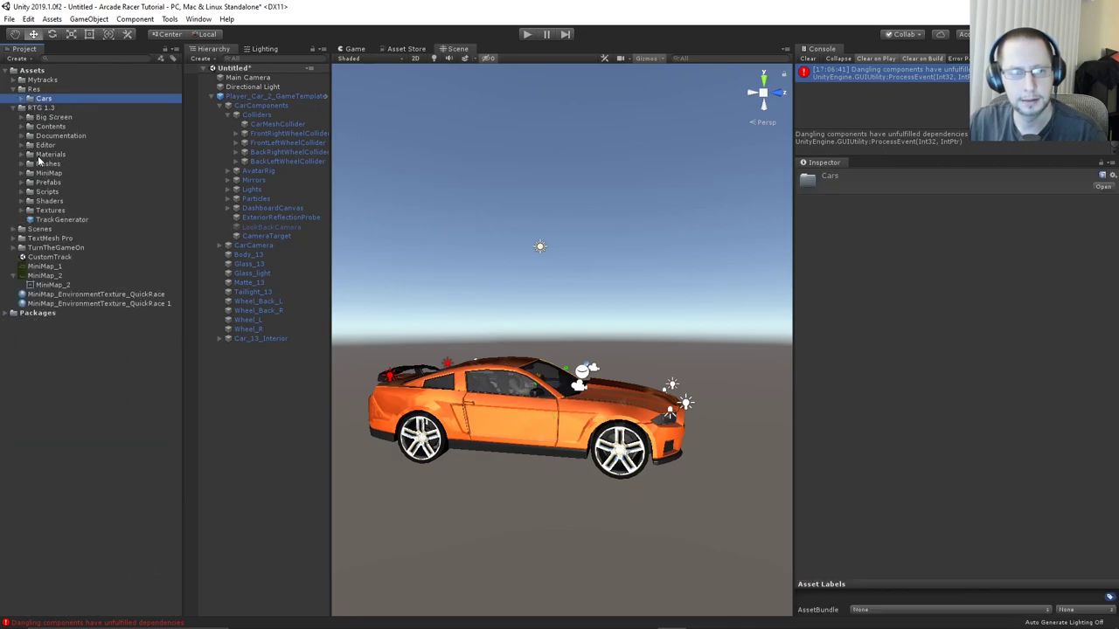
{"action": "left_click", "coordinate": [21, 229]}
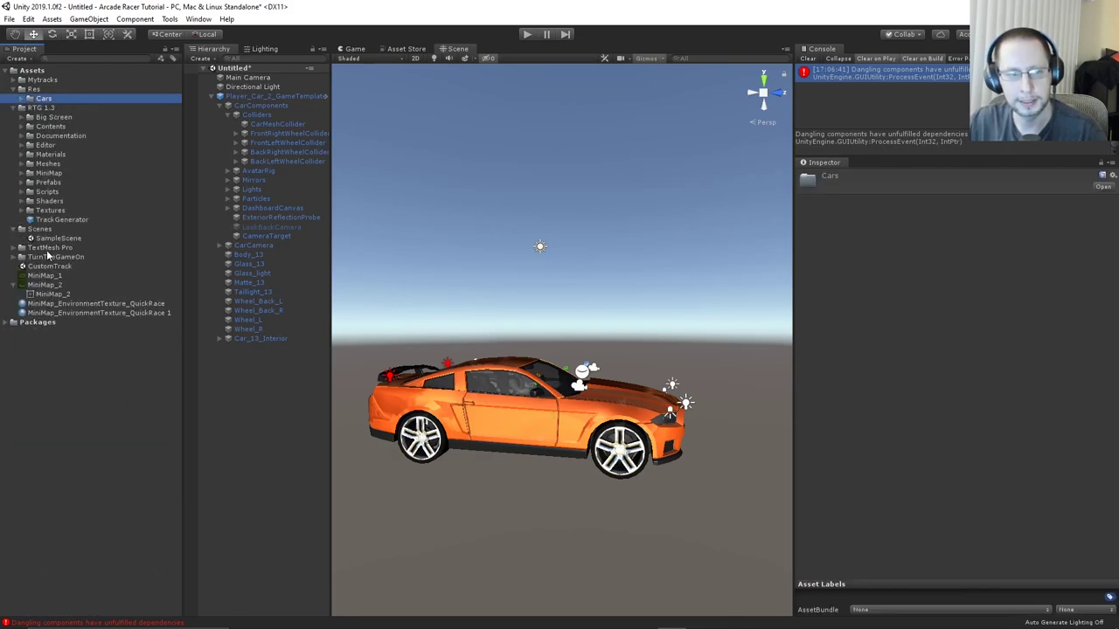
{"action": "left_click", "coordinate": [15, 257]}
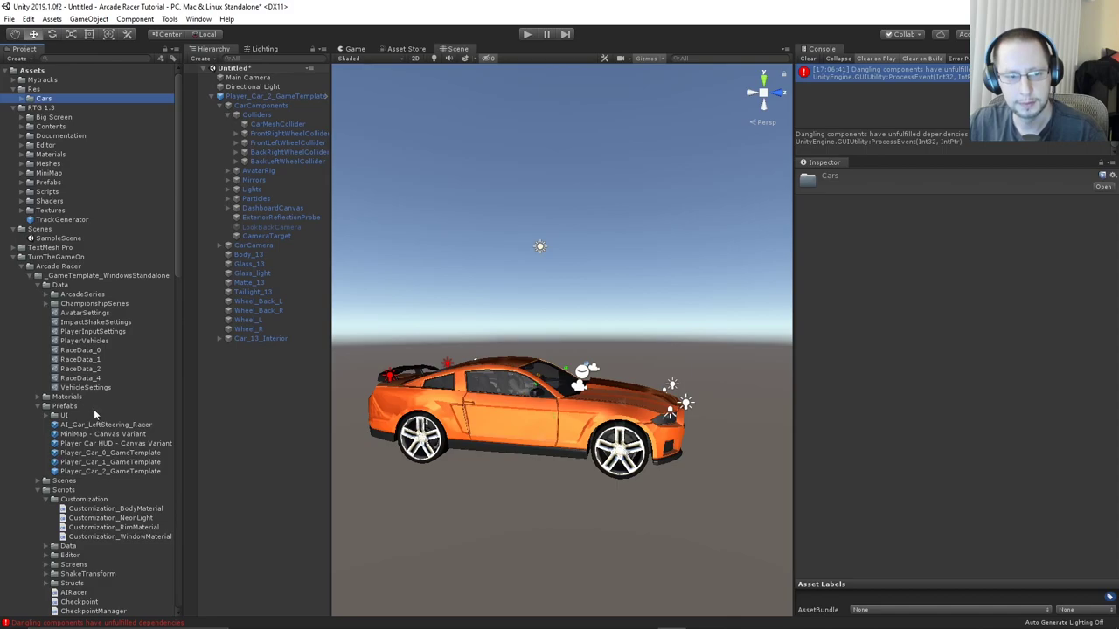
Open the GameTemplate_MainMenu scene from the game template's Scenes folder, discarding the changes to the untitled scene
{"action": "left_click", "coordinate": [47, 406]}
{"action": "left_click", "coordinate": [46, 425]}
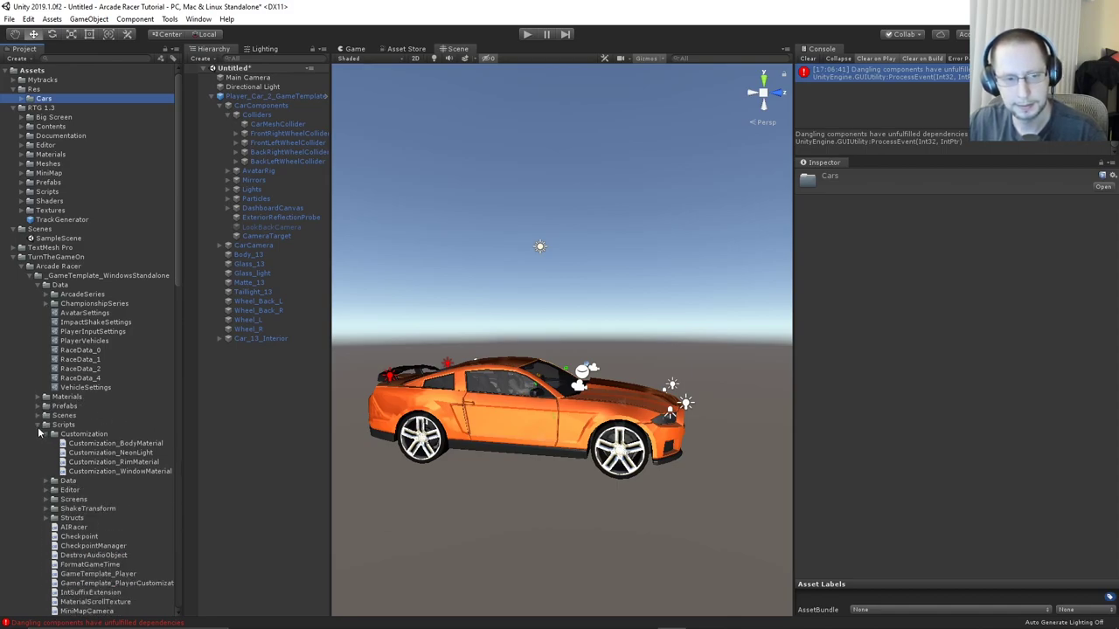
{"action": "left_click", "coordinate": [39, 433]}
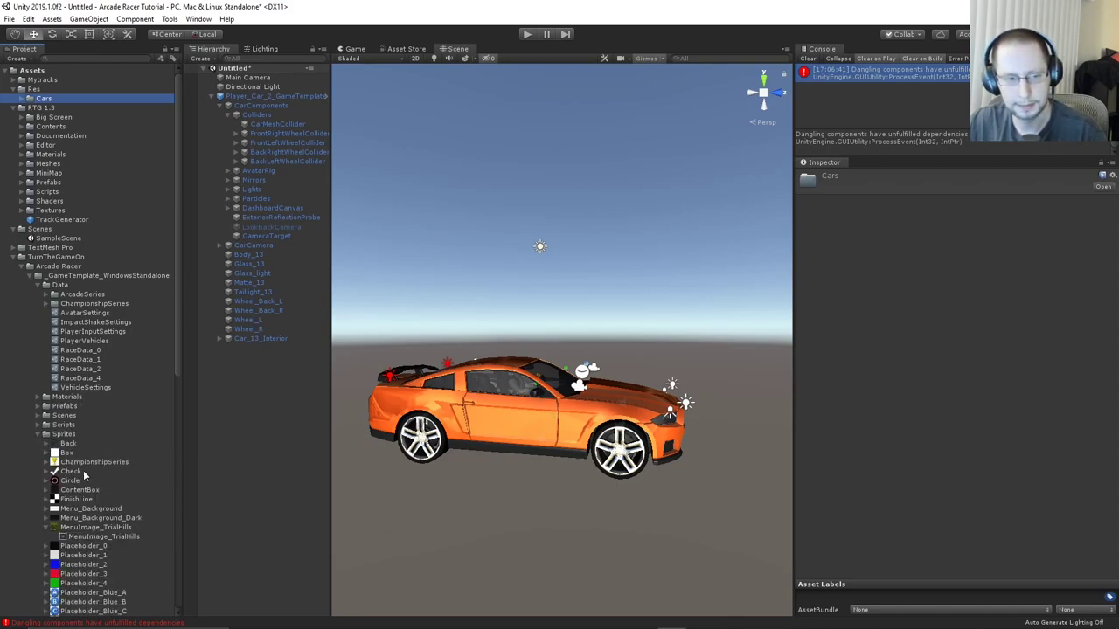
{"action": "left_click", "coordinate": [39, 433]}
{"action": "left_click", "coordinate": [40, 418]}
{"action": "left_click", "coordinate": [40, 418]}
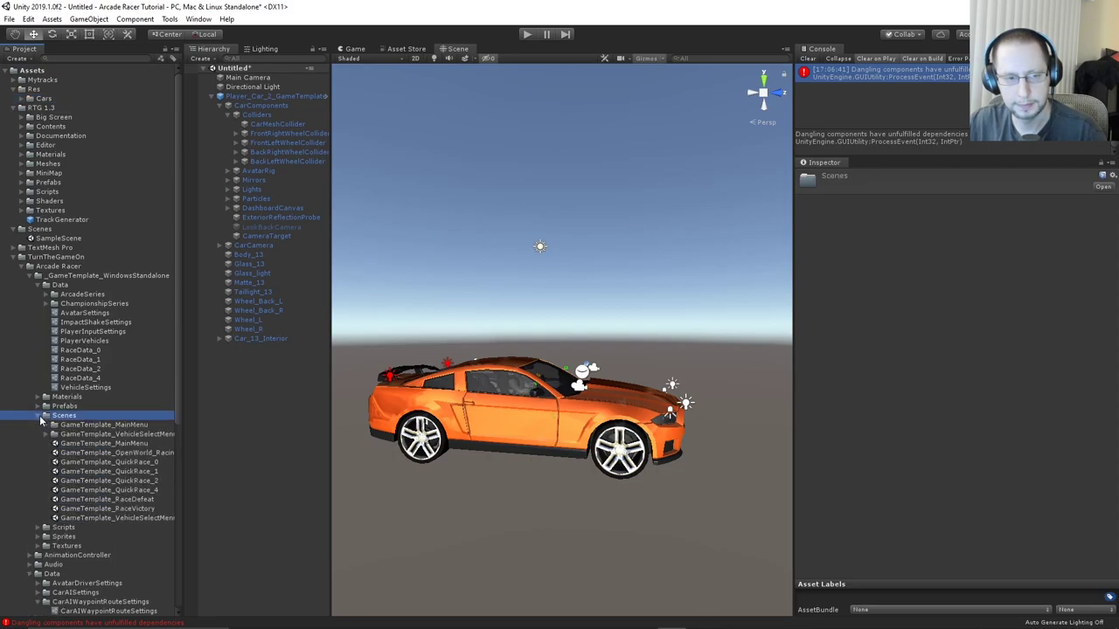
{"action": "double_click", "coordinate": [135, 444]}
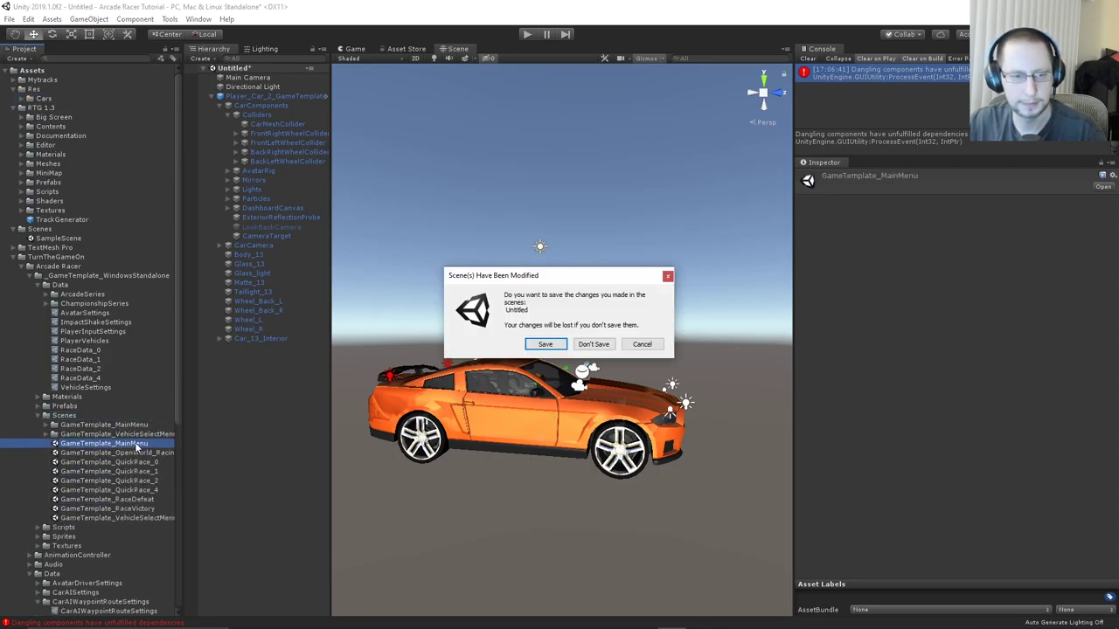
{"action": "left_click", "coordinate": [592, 341]}
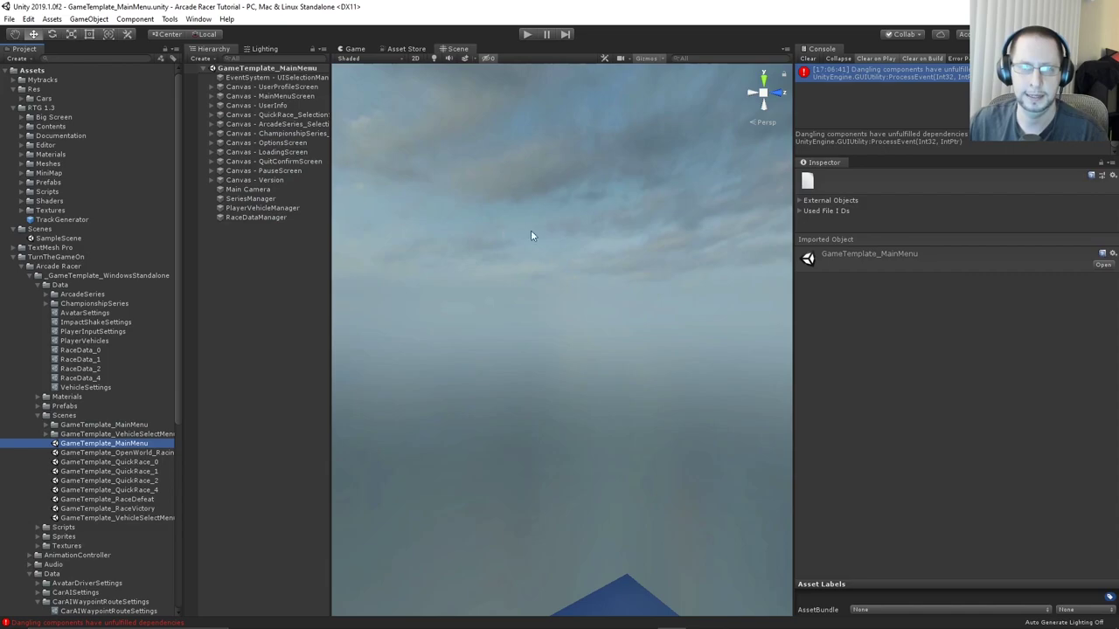
Run the main menu scene in the Game view, enter the Garage and browse to the TEST car
{"action": "left_click", "coordinate": [353, 49]}
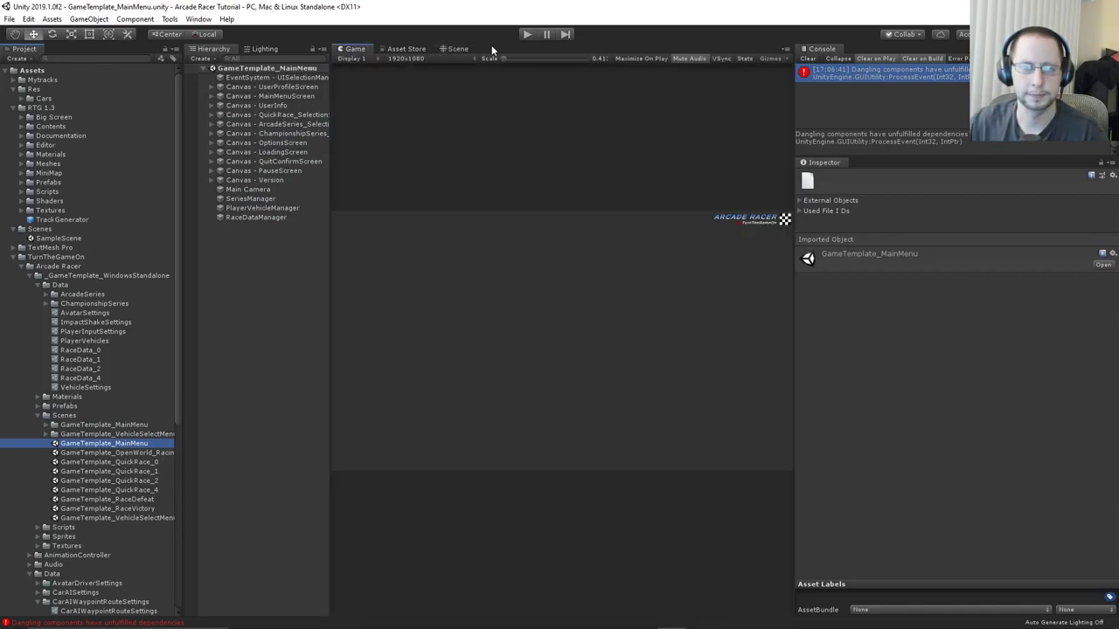
{"action": "left_click", "coordinate": [528, 35]}
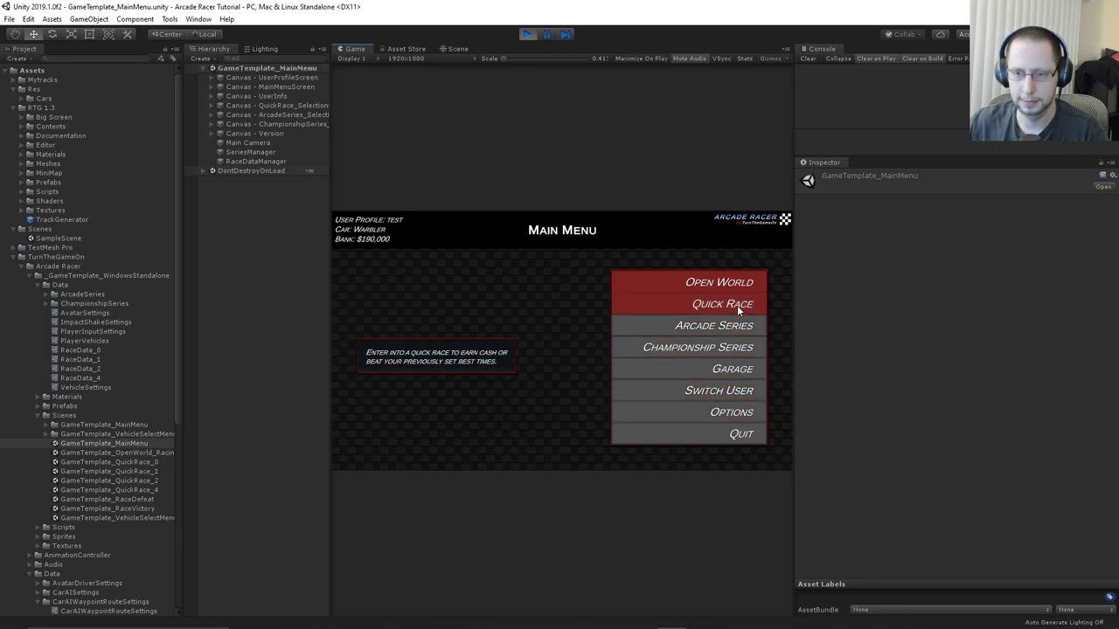
{"action": "left_click", "coordinate": [730, 368]}
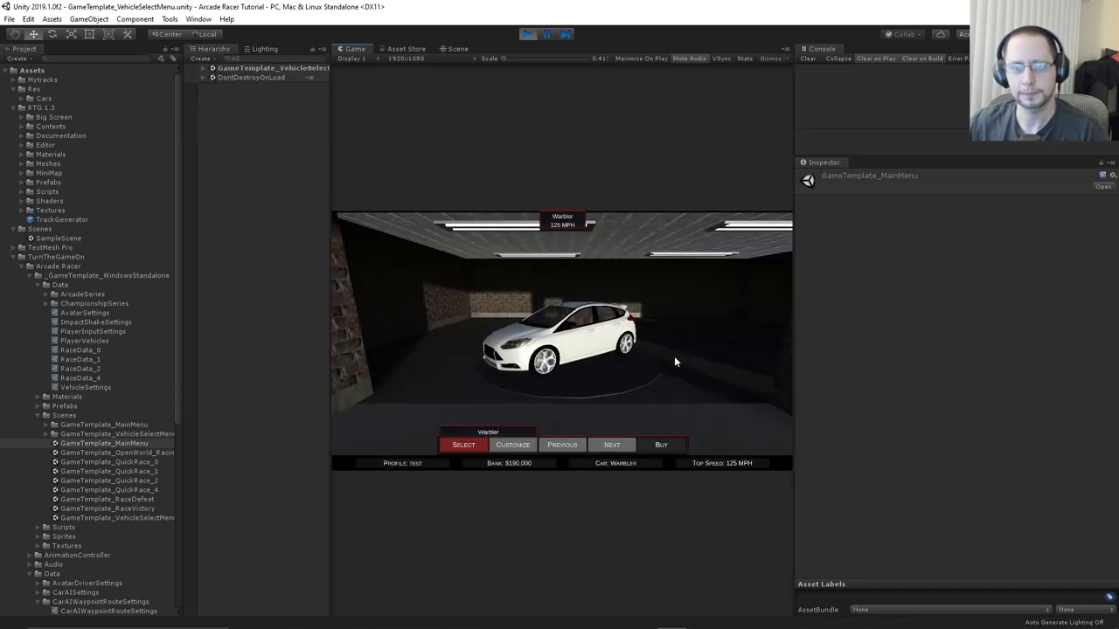
{"action": "left_click", "coordinate": [612, 444]}
{"action": "left_click", "coordinate": [614, 445]}
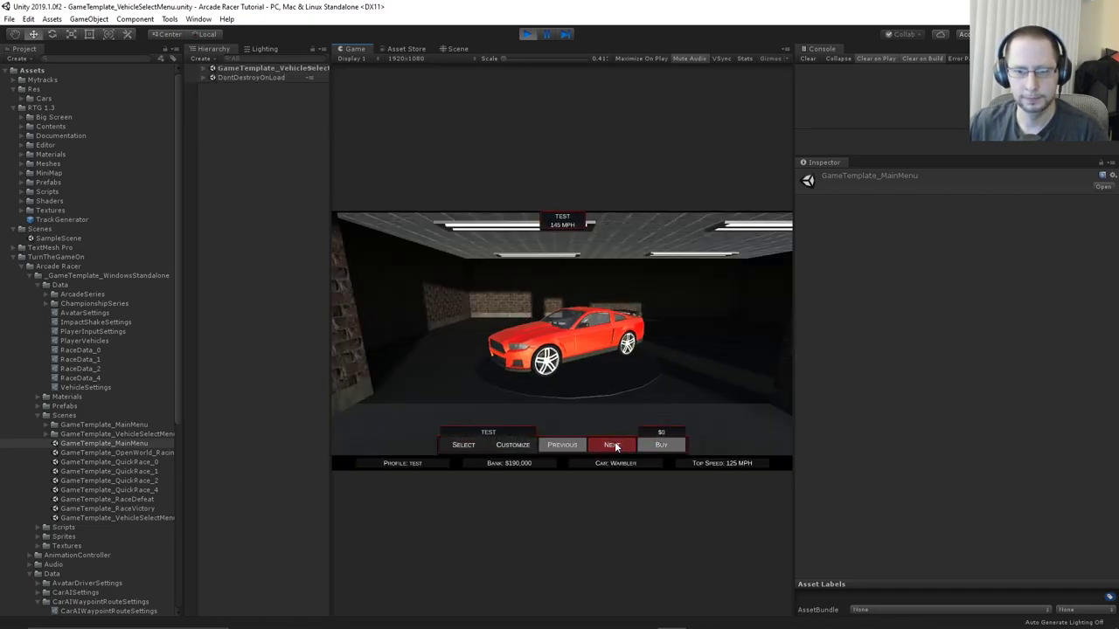
Purchase the TEST car in the garage and buy a red body paint job for it
{"action": "left_click", "coordinate": [660, 445]}
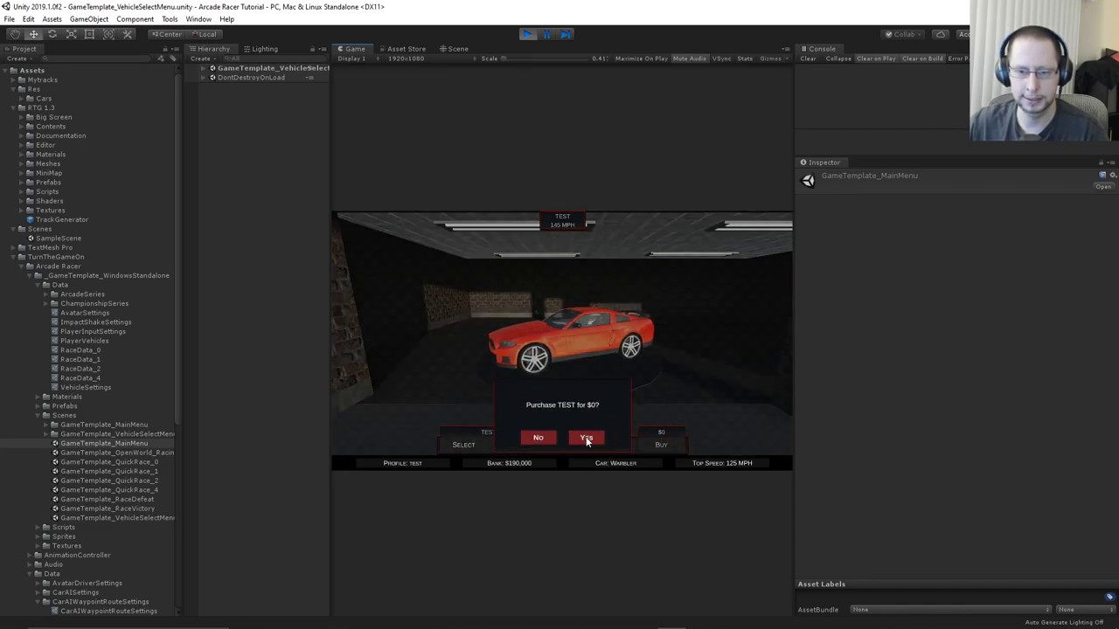
{"action": "left_click", "coordinate": [578, 437]}
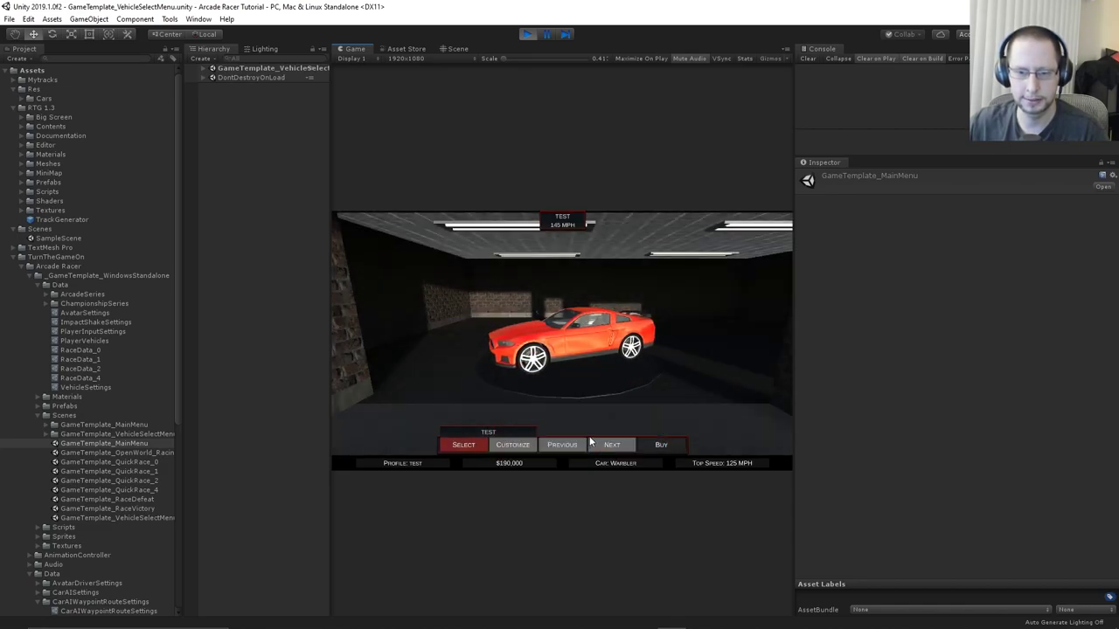
{"action": "left_click", "coordinate": [512, 445]}
{"action": "left_click", "coordinate": [516, 445]}
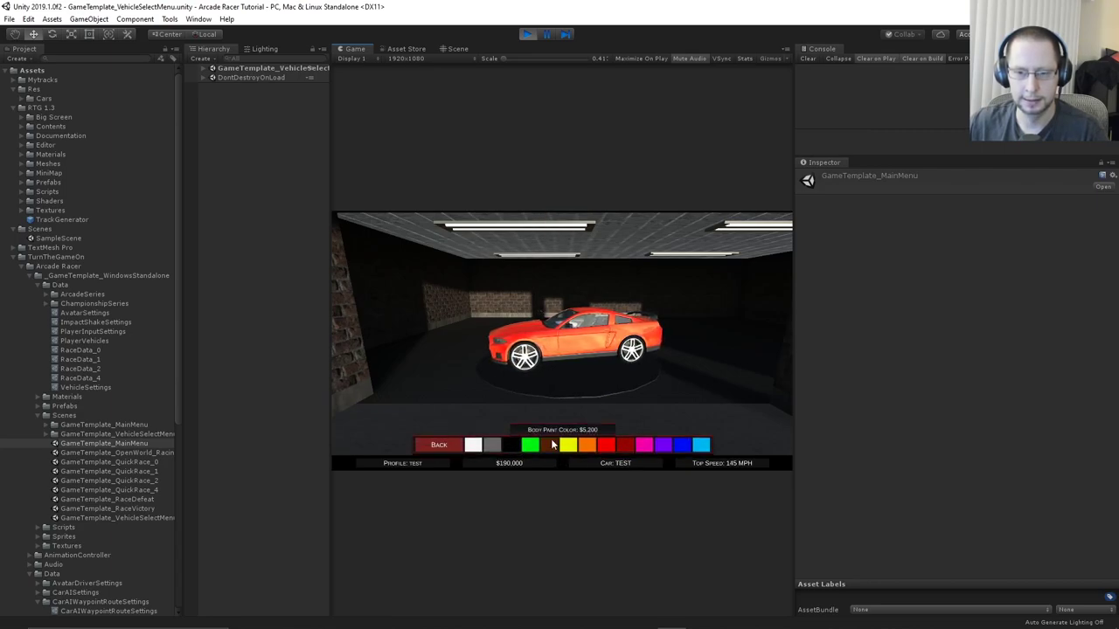
{"action": "left_click", "coordinate": [611, 449]}
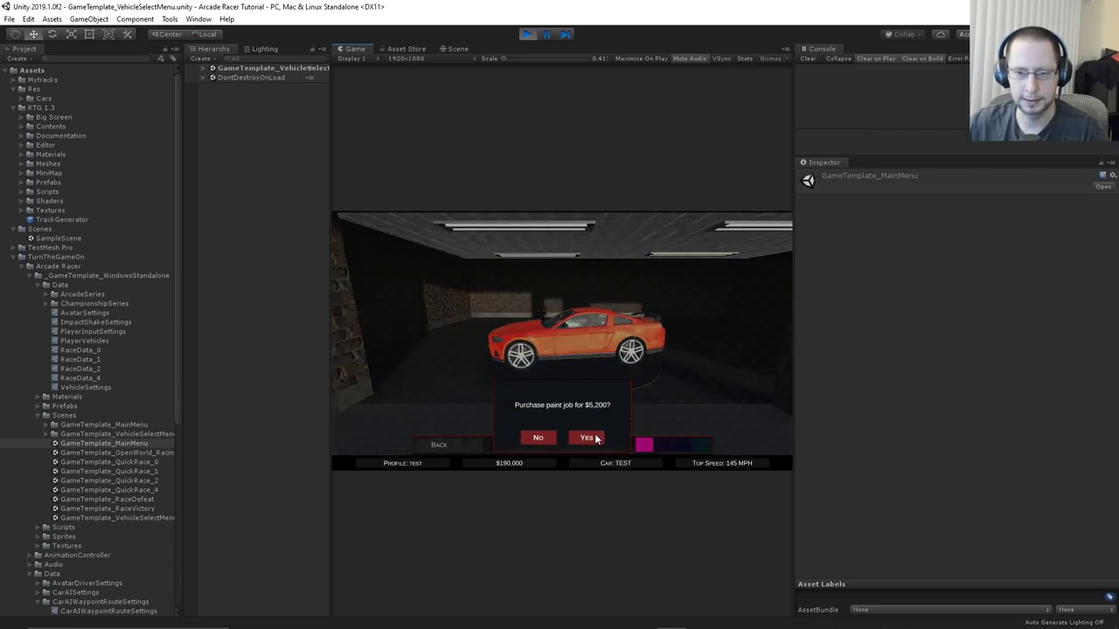
{"action": "left_click", "coordinate": [592, 437]}
Buy orange rim paint for the TEST car and repaint its body light blue
{"action": "left_click", "coordinate": [612, 445]}
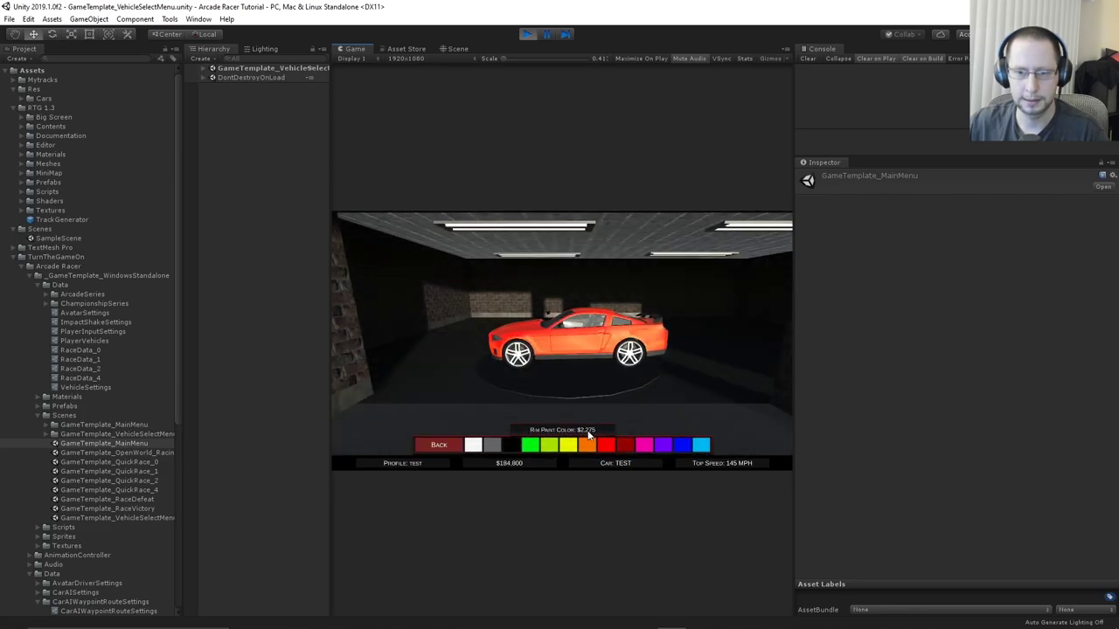
{"action": "left_click", "coordinate": [593, 446]}
{"action": "left_click", "coordinate": [585, 437]}
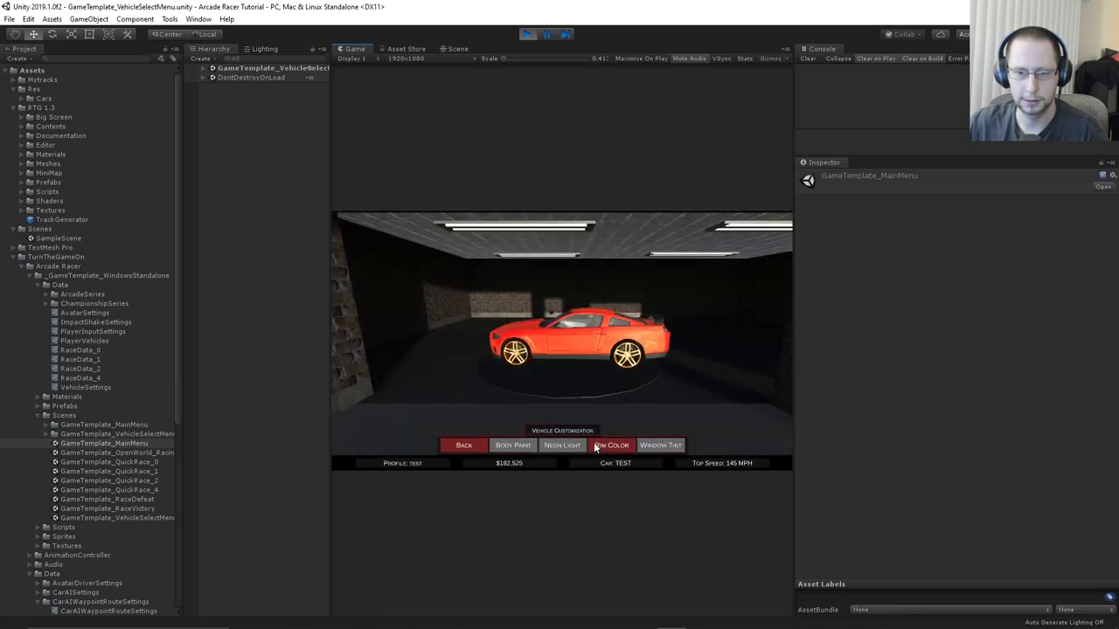
{"action": "left_click", "coordinate": [522, 446]}
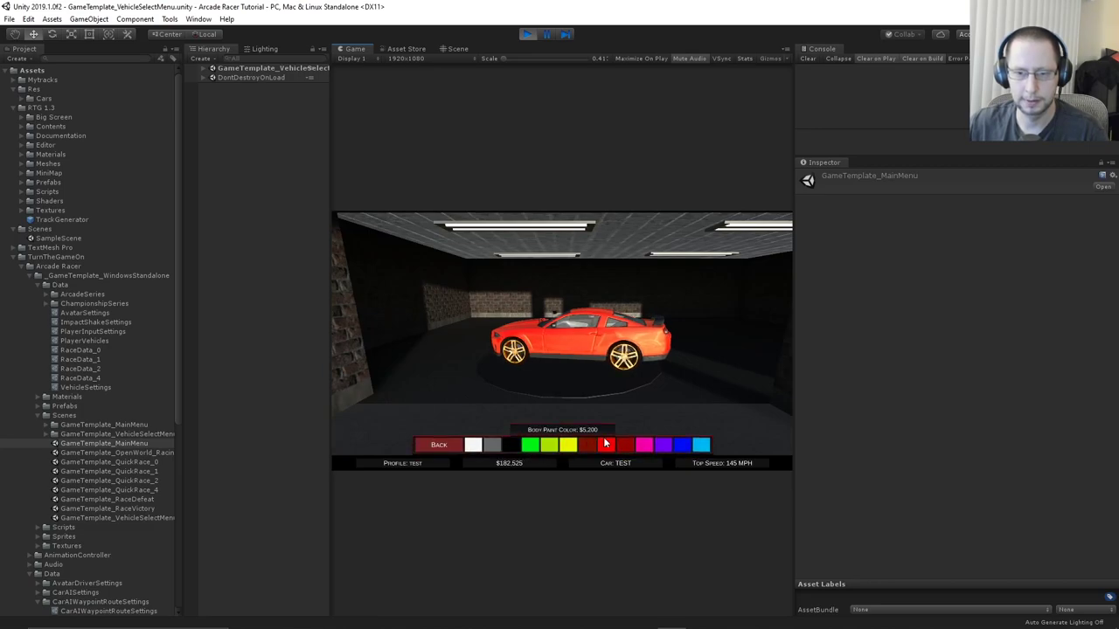
{"action": "left_click", "coordinate": [655, 441]}
{"action": "left_click", "coordinate": [585, 437]}
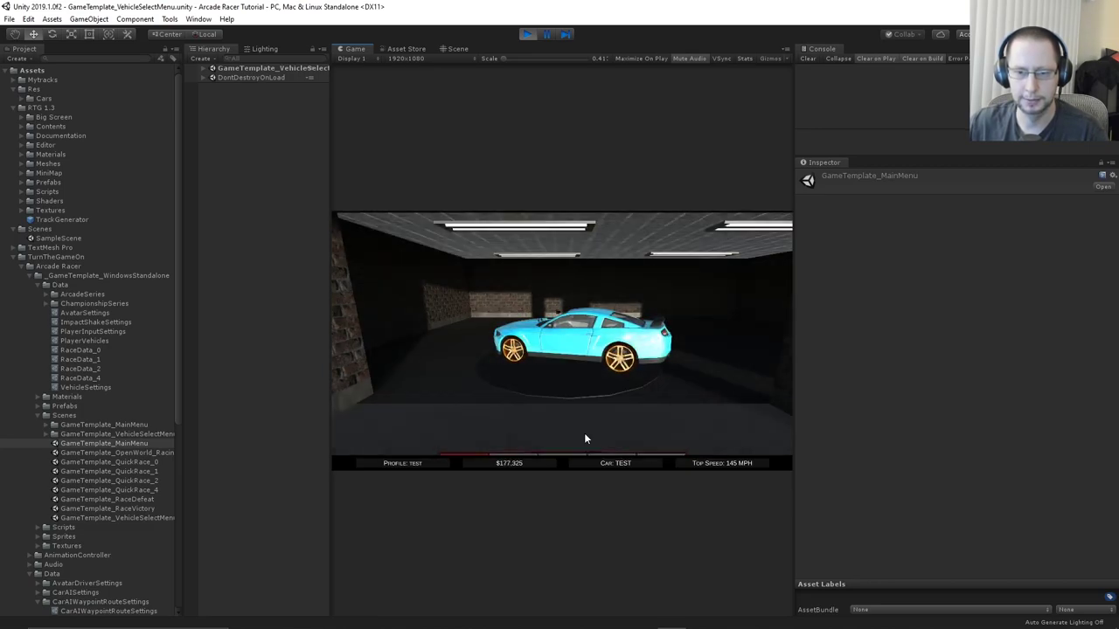
Buy a purple neon light and a blue window tint for the TEST car
{"action": "left_click", "coordinate": [568, 443]}
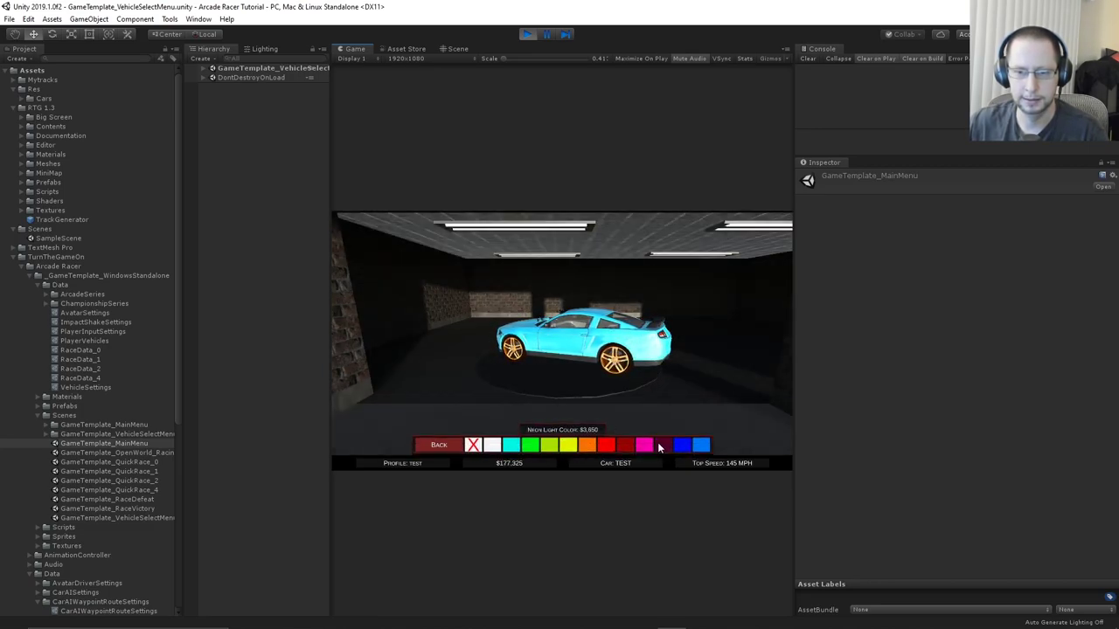
{"action": "left_click", "coordinate": [657, 442]}
{"action": "left_click", "coordinate": [587, 437]}
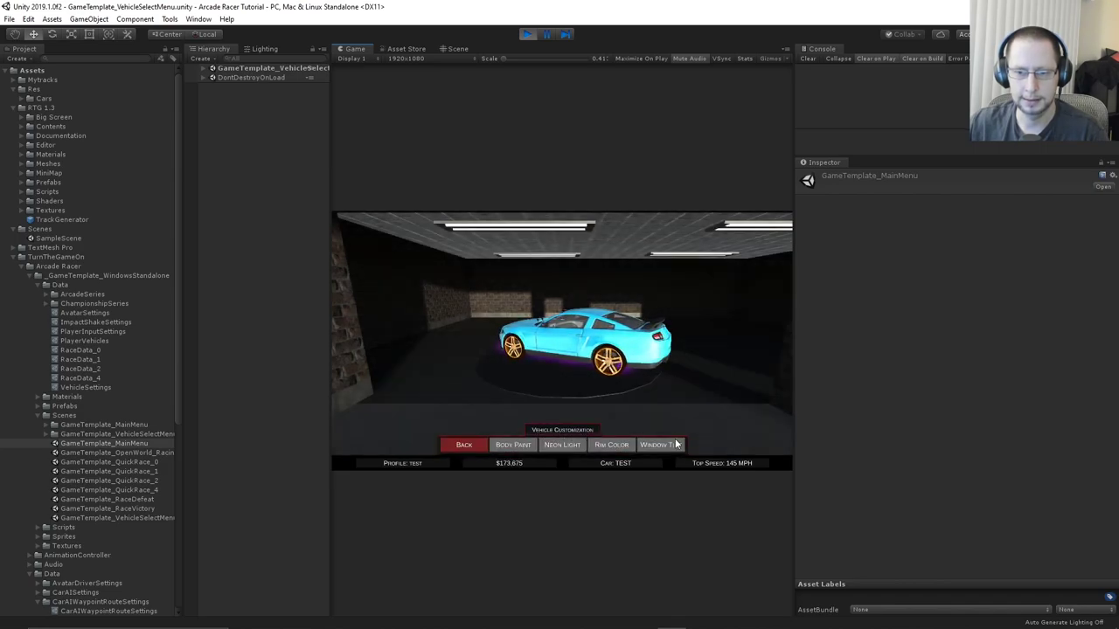
{"action": "left_click", "coordinate": [648, 444]}
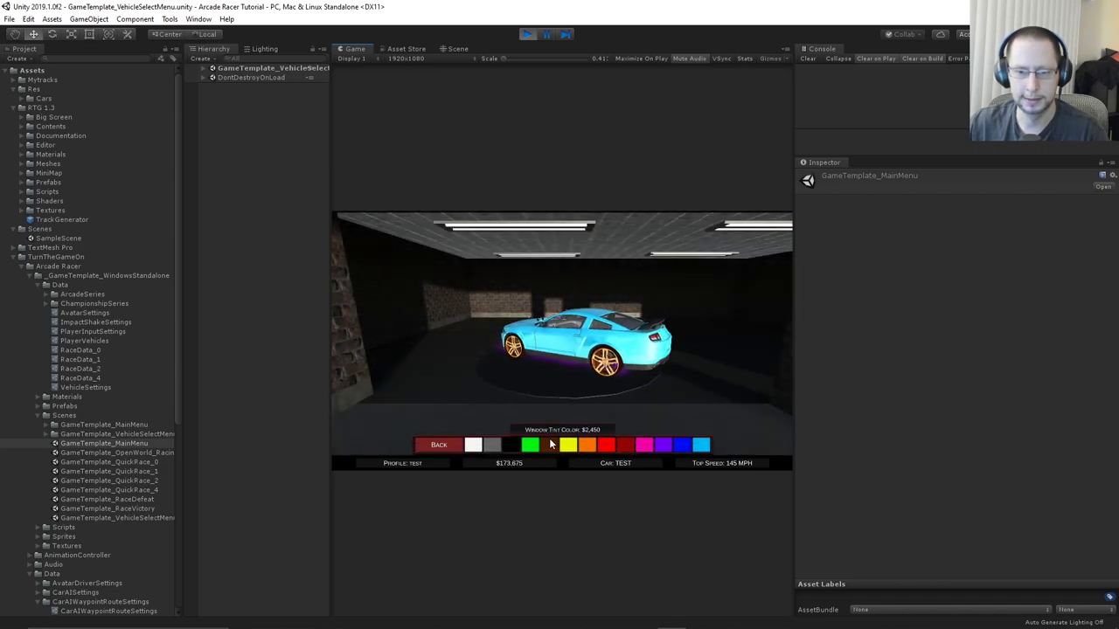
{"action": "left_click", "coordinate": [682, 443]}
{"action": "left_click", "coordinate": [600, 440]}
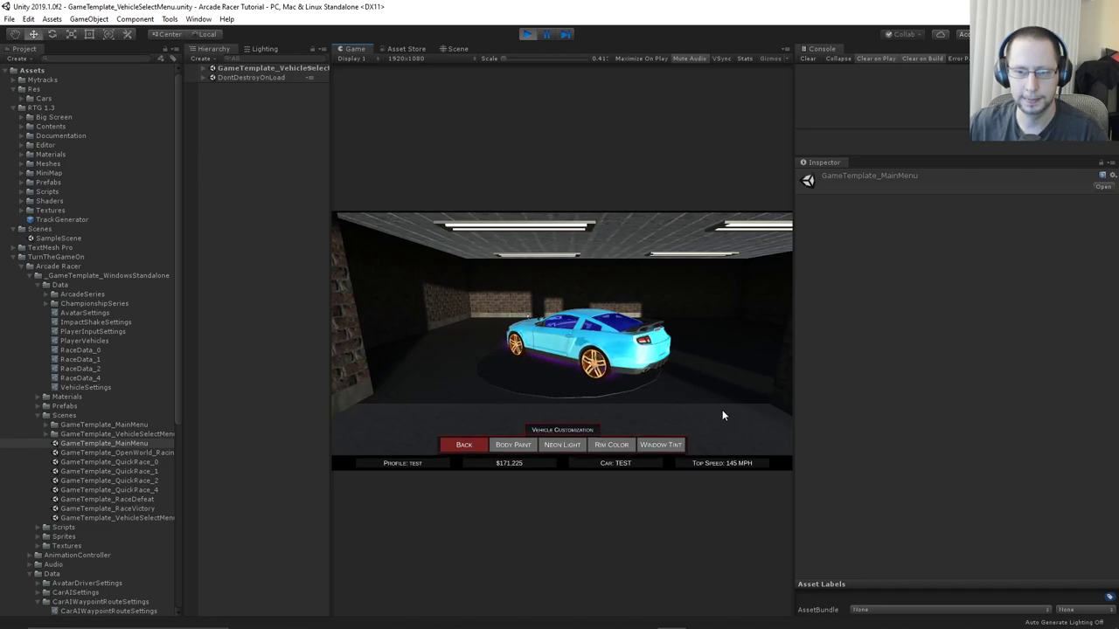
Select the customized TEST car as the player's vehicle and start the quick race named TEST
{"action": "left_click", "coordinate": [452, 444]}
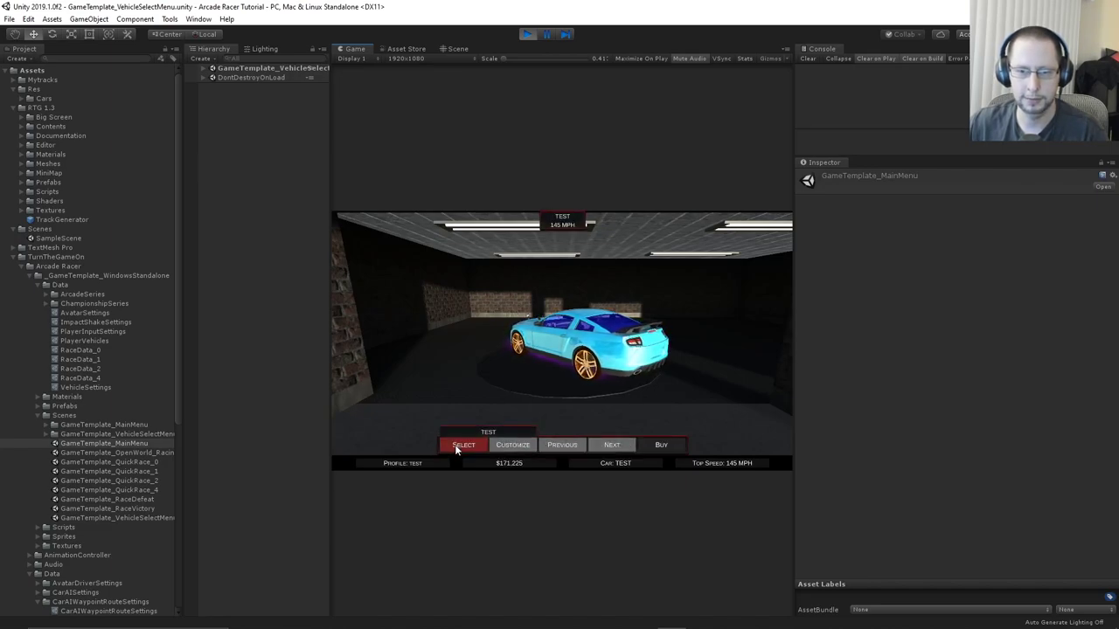
{"action": "left_click", "coordinate": [455, 445]}
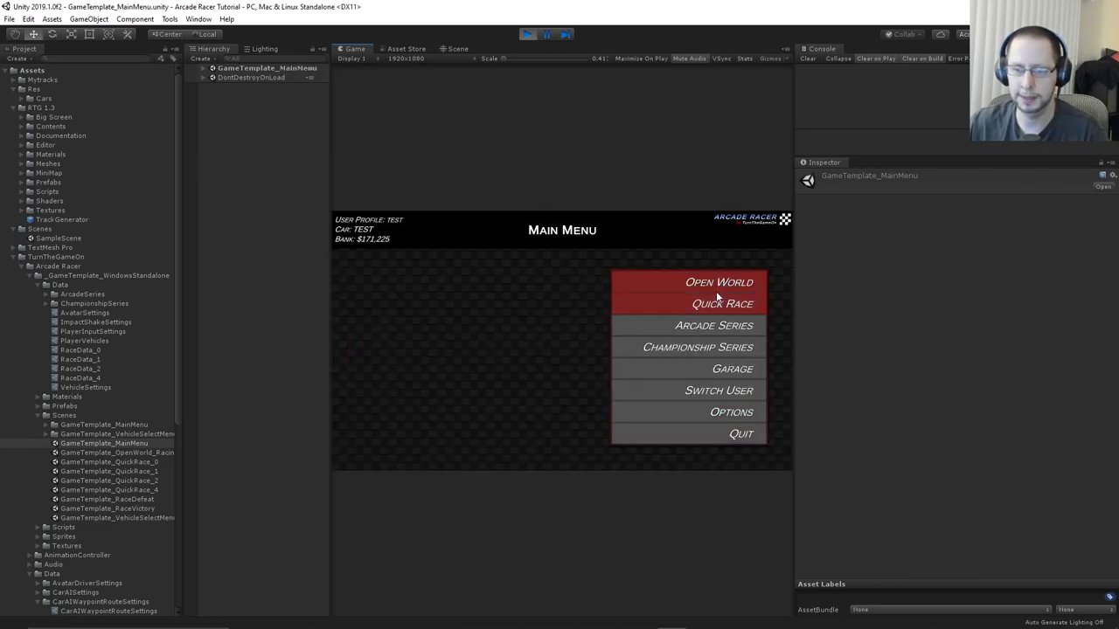
{"action": "left_click", "coordinate": [703, 303]}
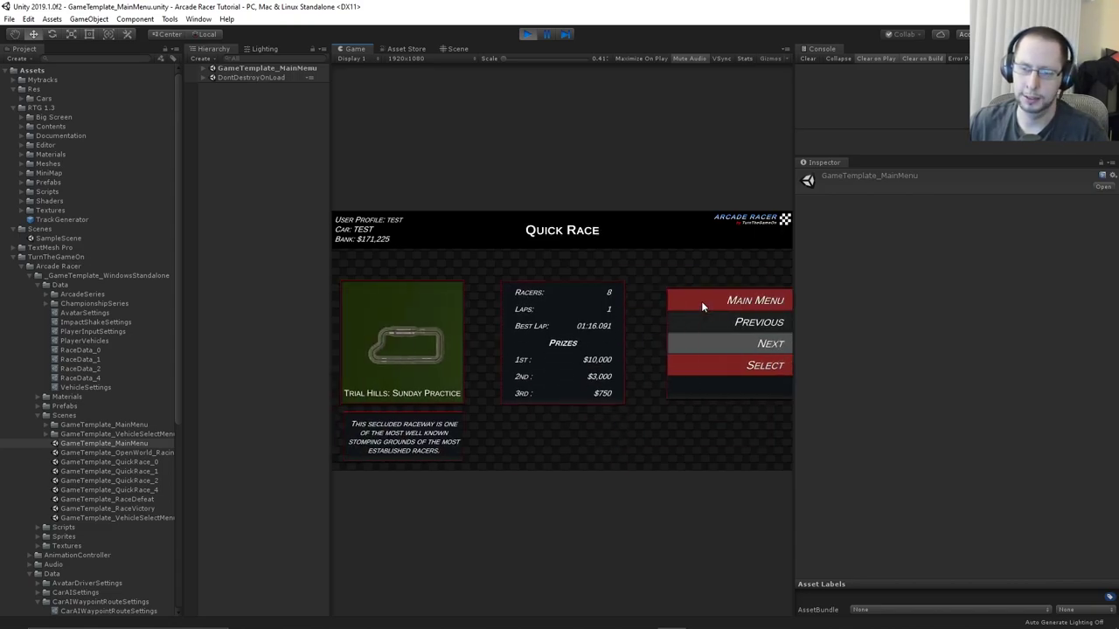
{"action": "left_click", "coordinate": [747, 353]}
{"action": "left_click", "coordinate": [747, 352]}
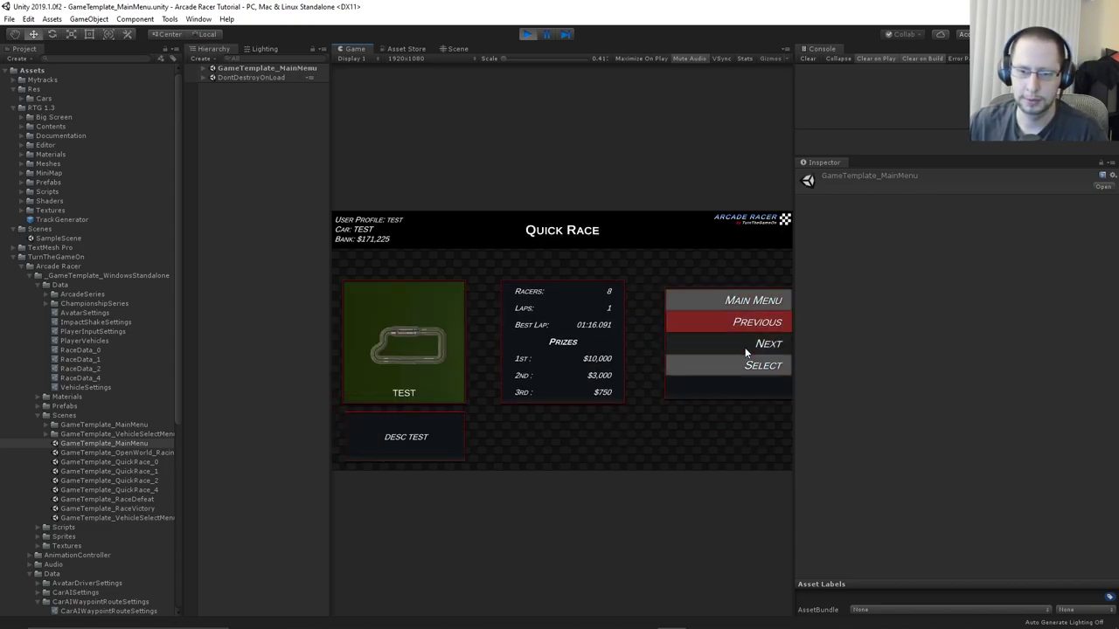
{"action": "left_click", "coordinate": [724, 366]}
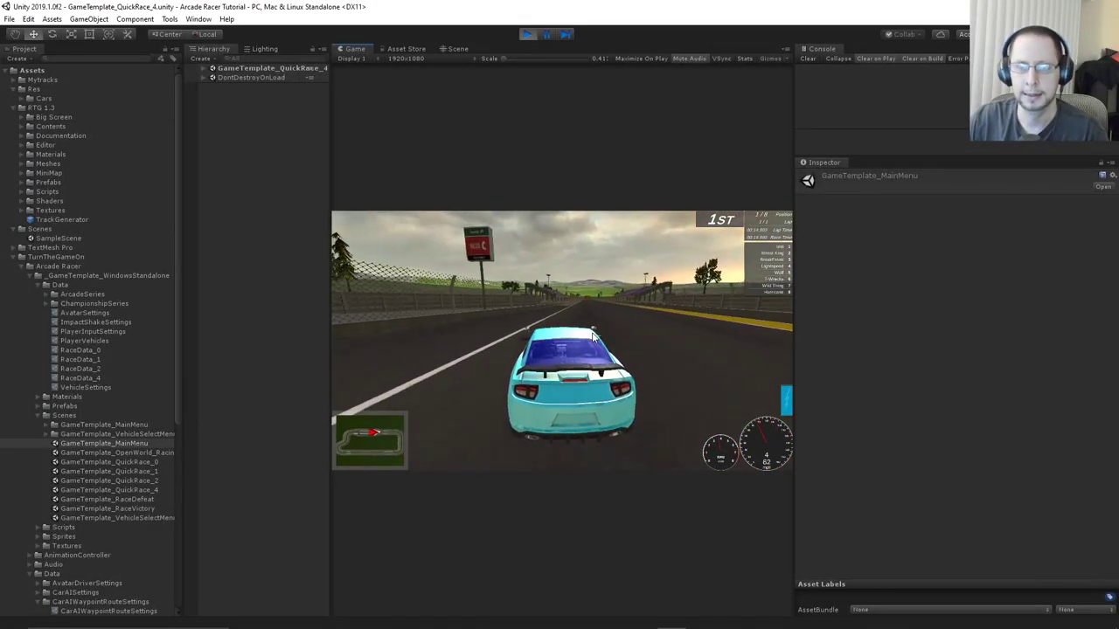
Test-drive the car on the race track, braking, accelerating and reversing to check its handling and customized look
{"action": "key", "text": "s"}
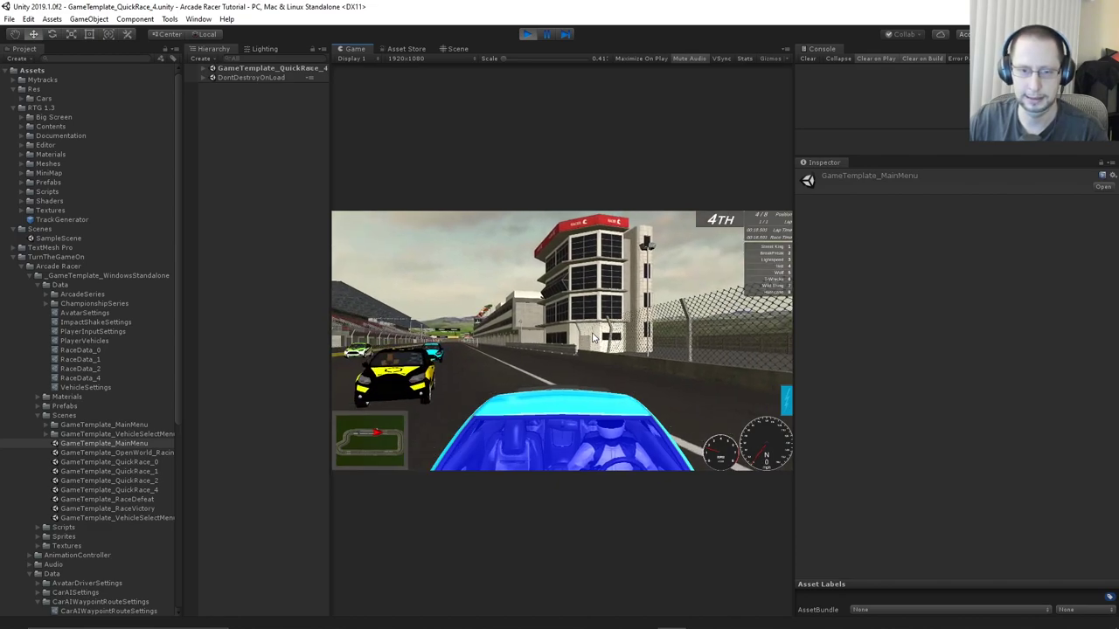
{"action": "key", "text": "w"}
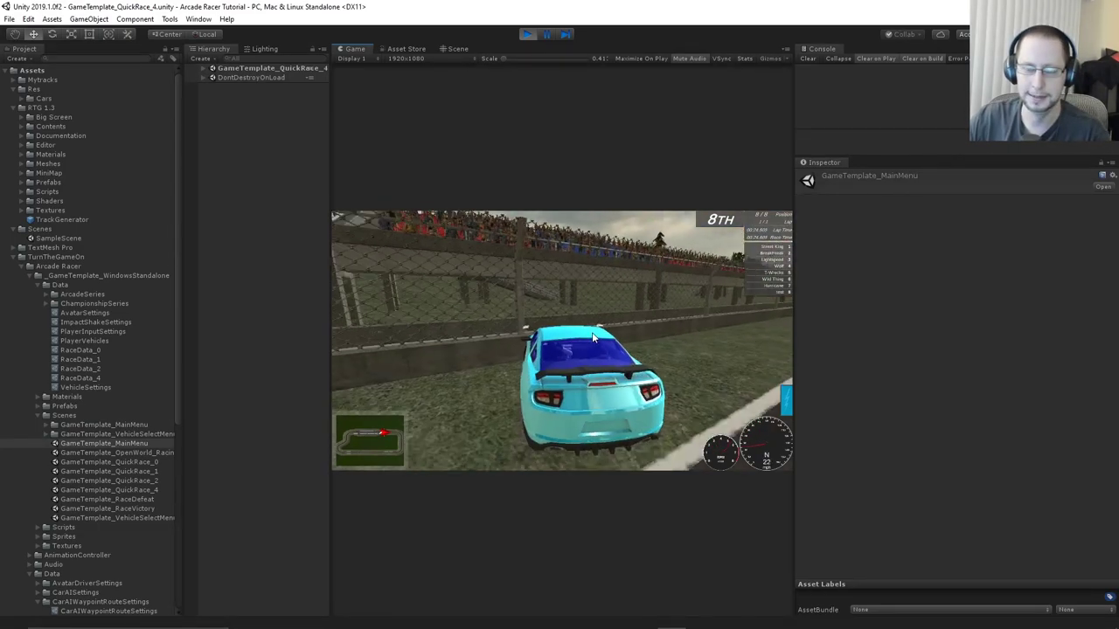
{"action": "key", "text": "s"}
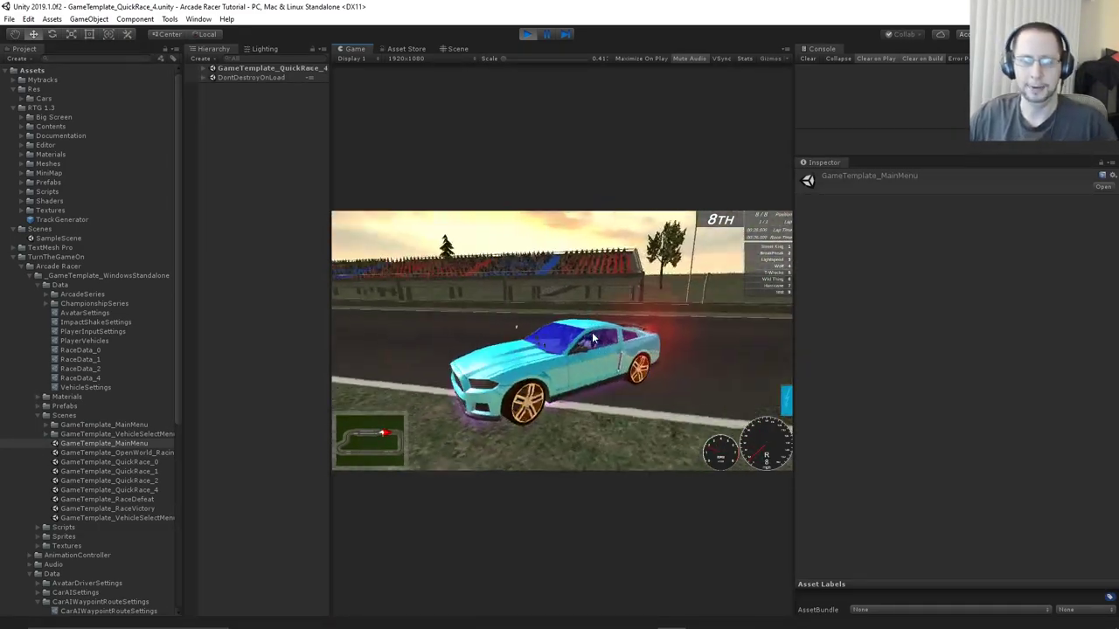